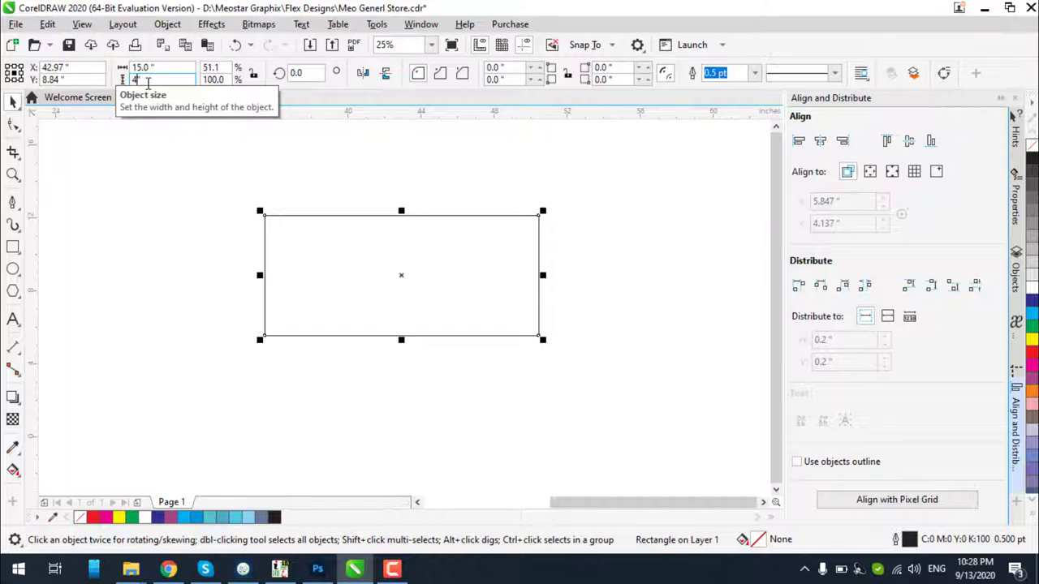
Set the rectangle's height to 4 inches, making the banner 15 by 4 inches
key("Return")
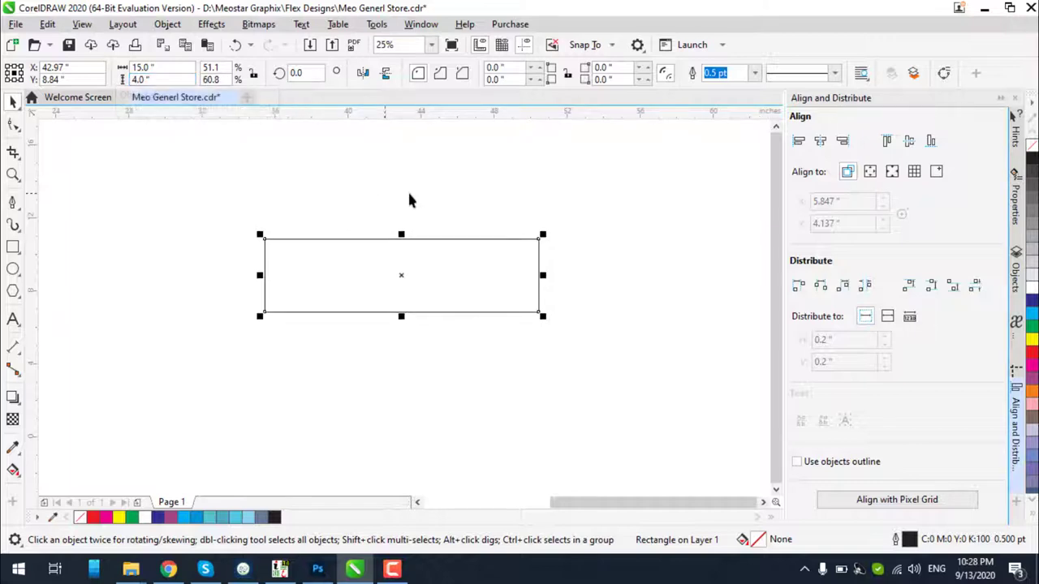
left_click(408, 193)
left_click(272, 268)
Zoom in on the banner, close the Align and Distribute docker, and reselect the rectangle
key("z")
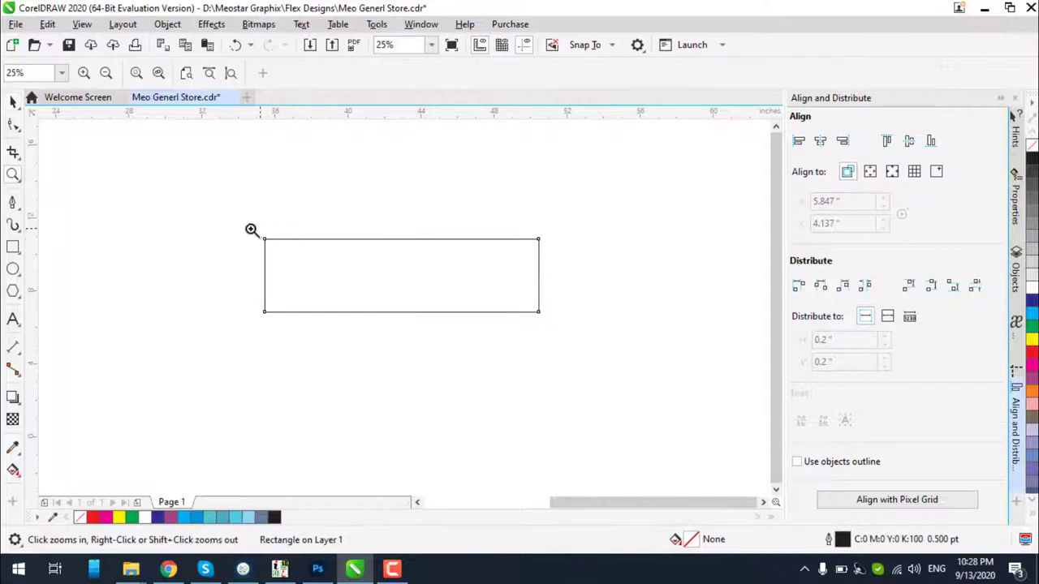
left_click_drag(400, 329, 574, 338)
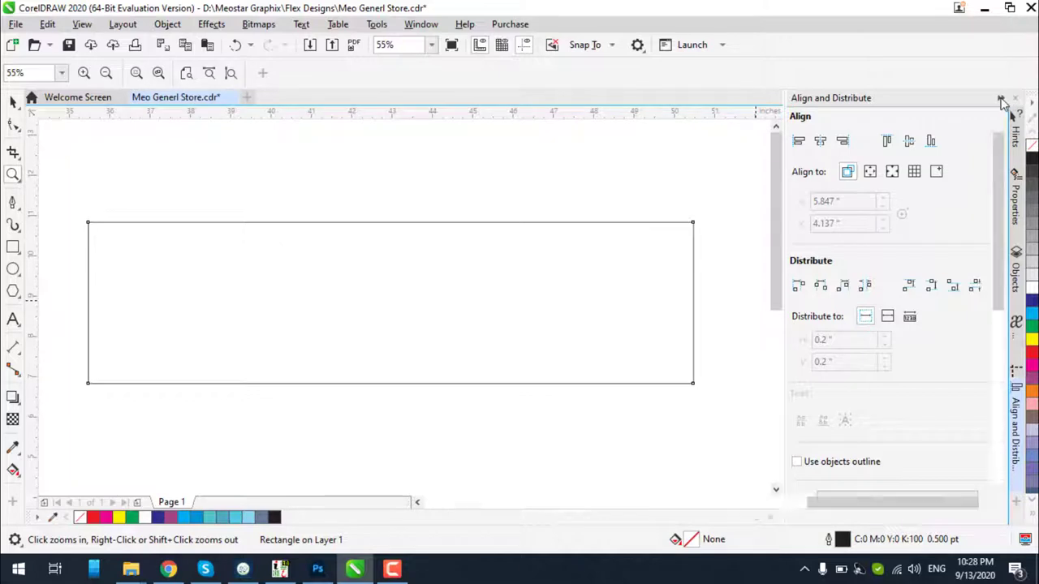
left_click(1002, 98)
left_click_drag(132, 184, 870, 423)
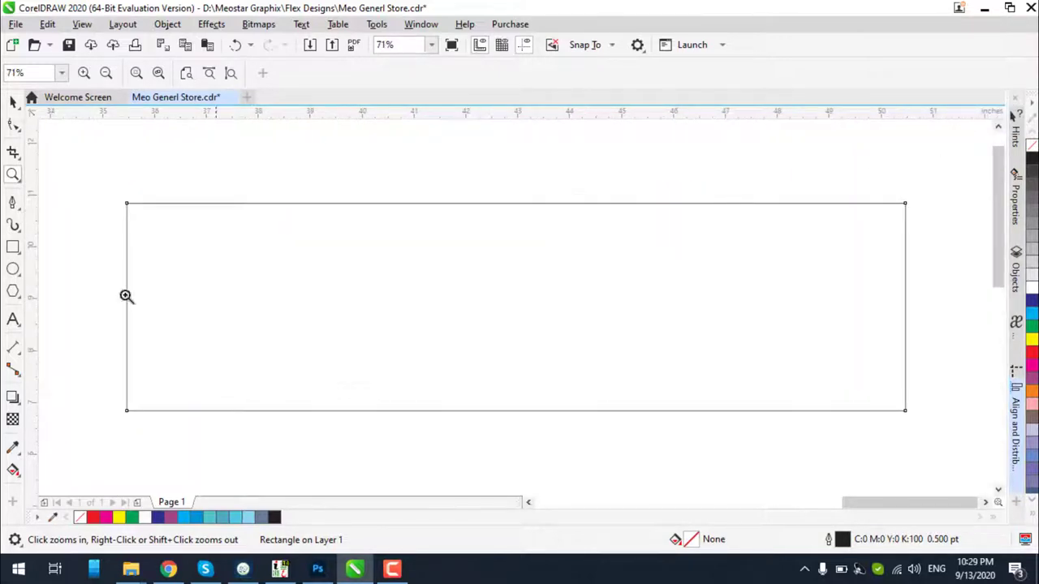
left_click(12, 100)
left_click(126, 213)
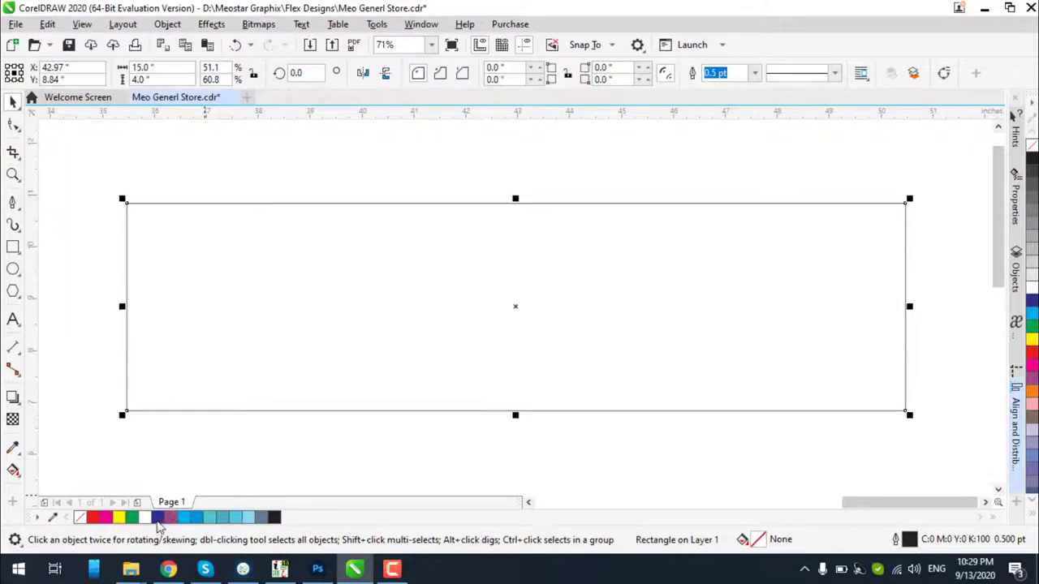
left_click(1032, 307)
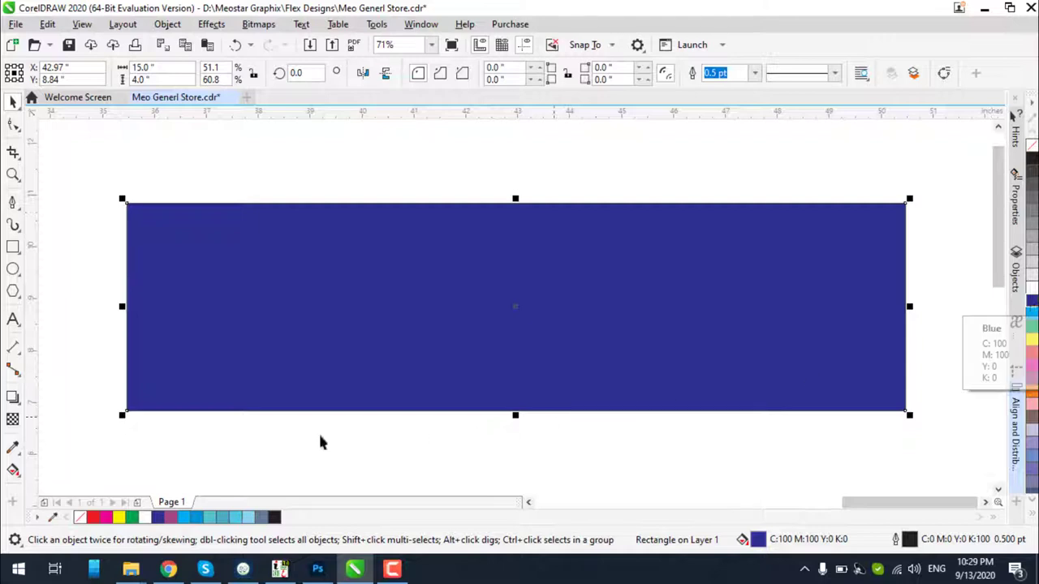
left_click(13, 470)
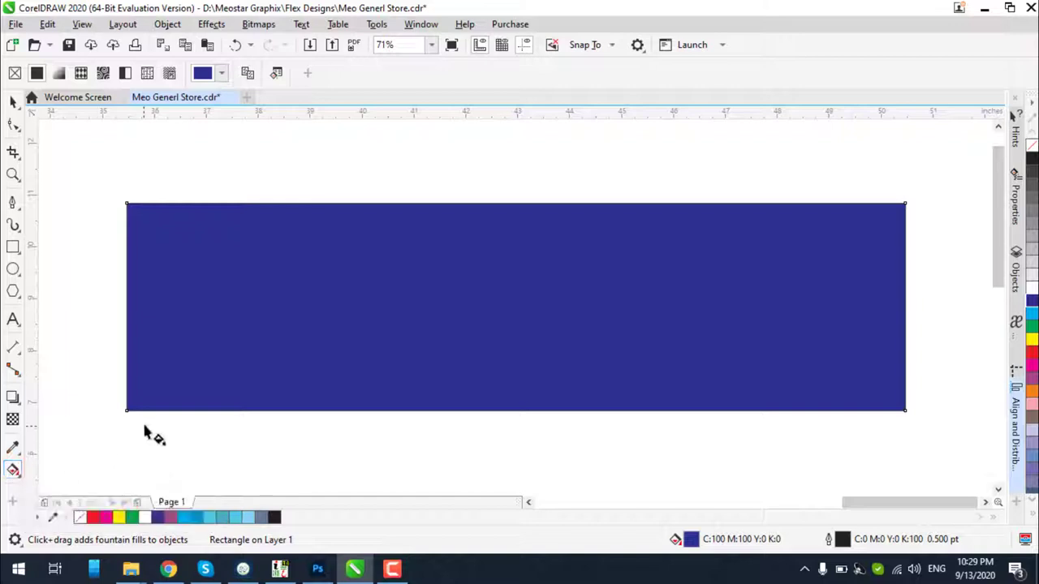
left_click_drag(126, 414, 904, 204)
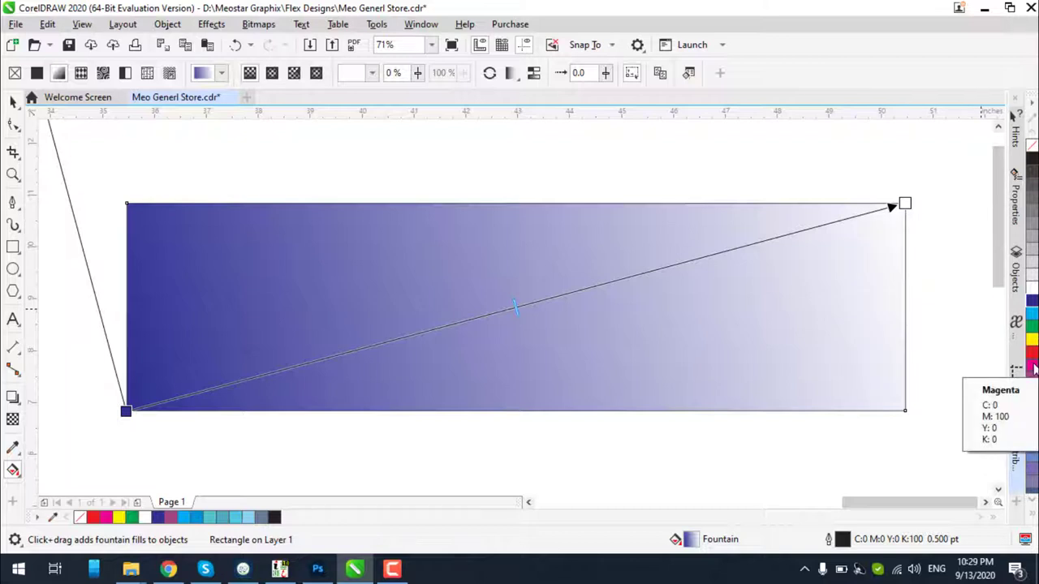
left_click(1032, 368)
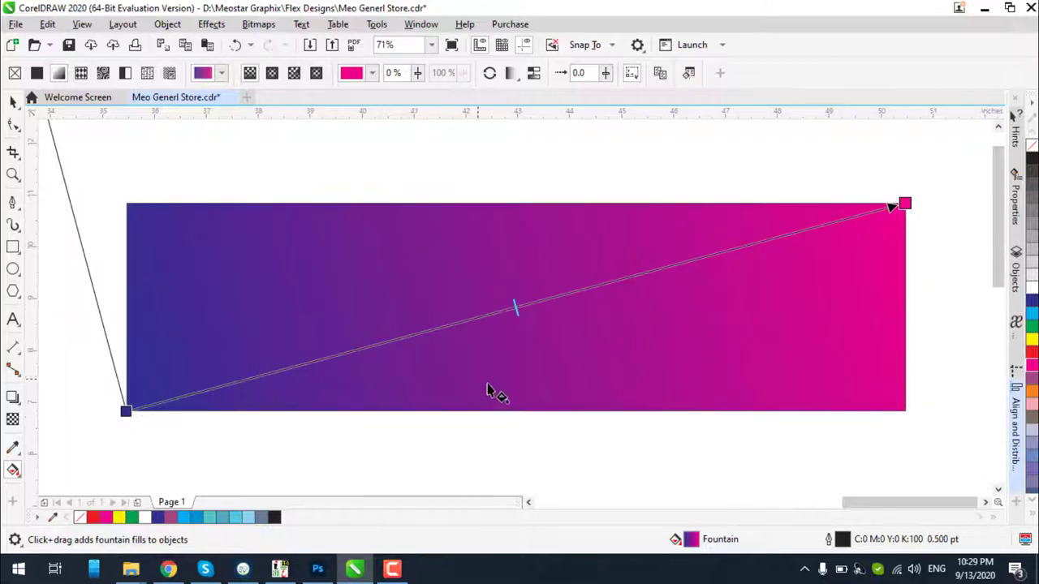
scroll(487, 390, "down", 2)
scroll(422, 361, "down", 2)
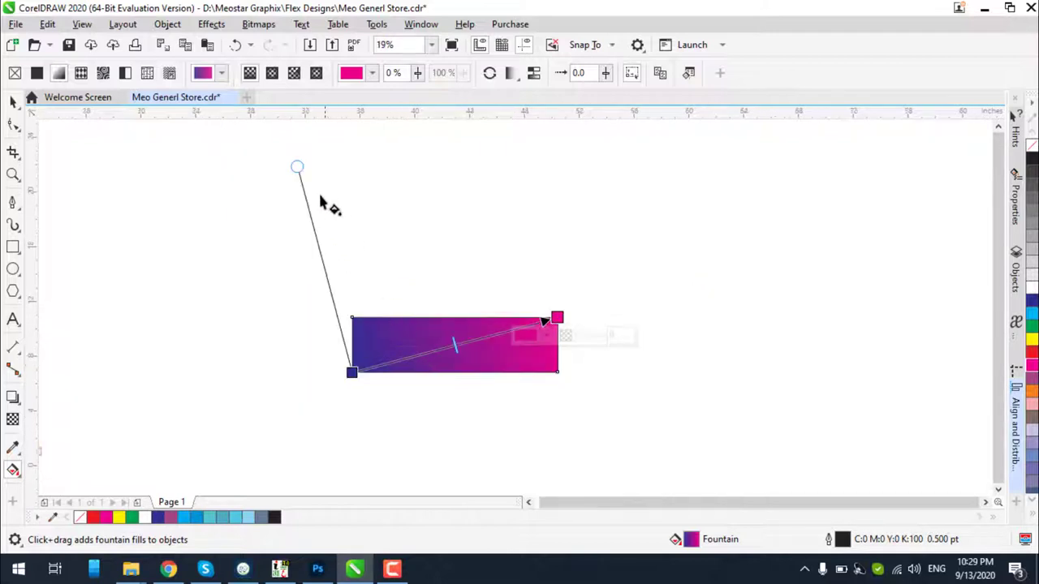
left_click_drag(297, 167, 350, 320)
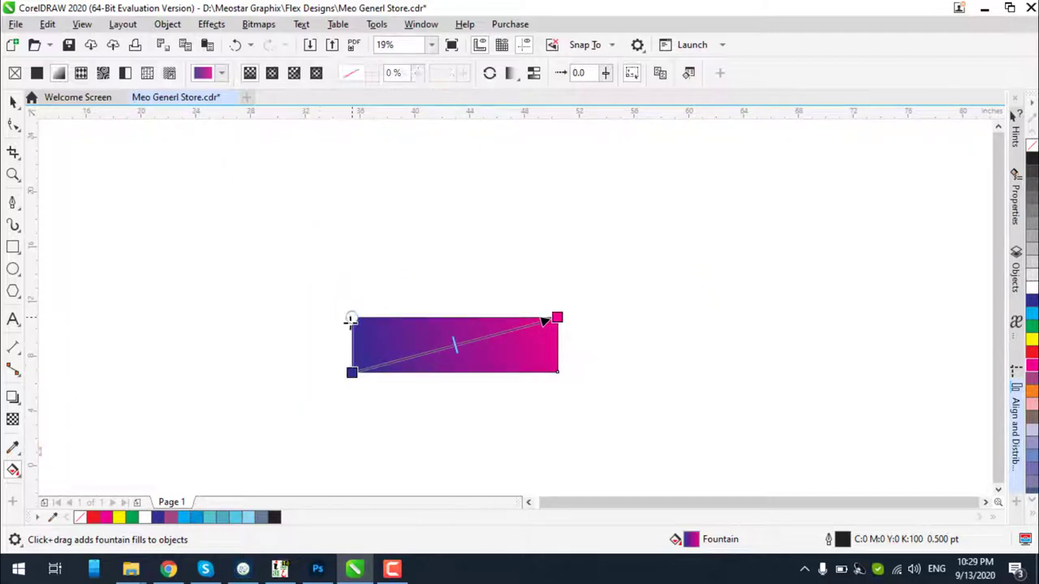
scroll(418, 383, "up", 2)
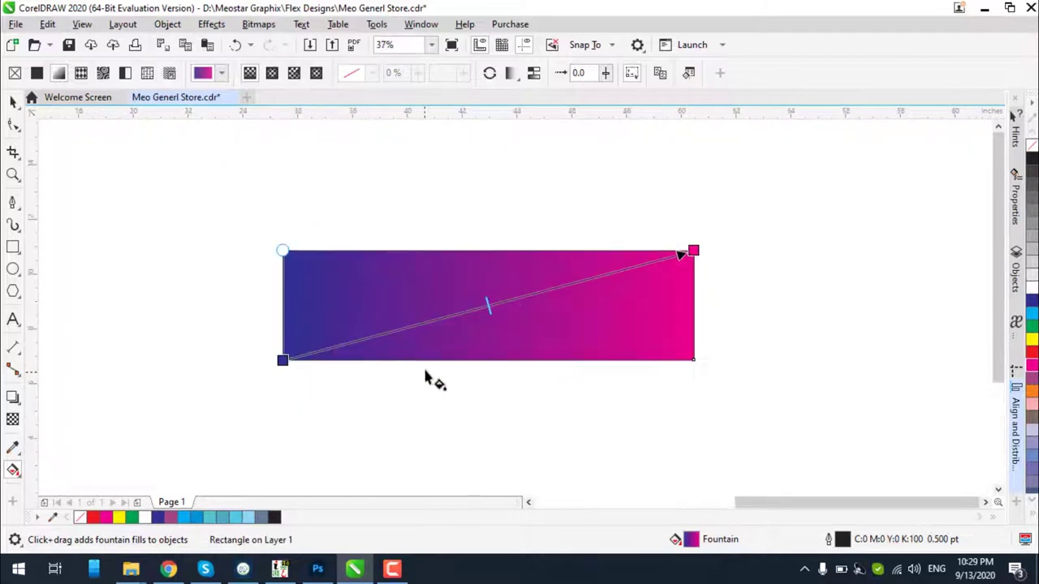
left_click_drag(283, 360, 697, 297)
left_click_drag(674, 250, 282, 359)
left_click_drag(698, 297, 692, 250)
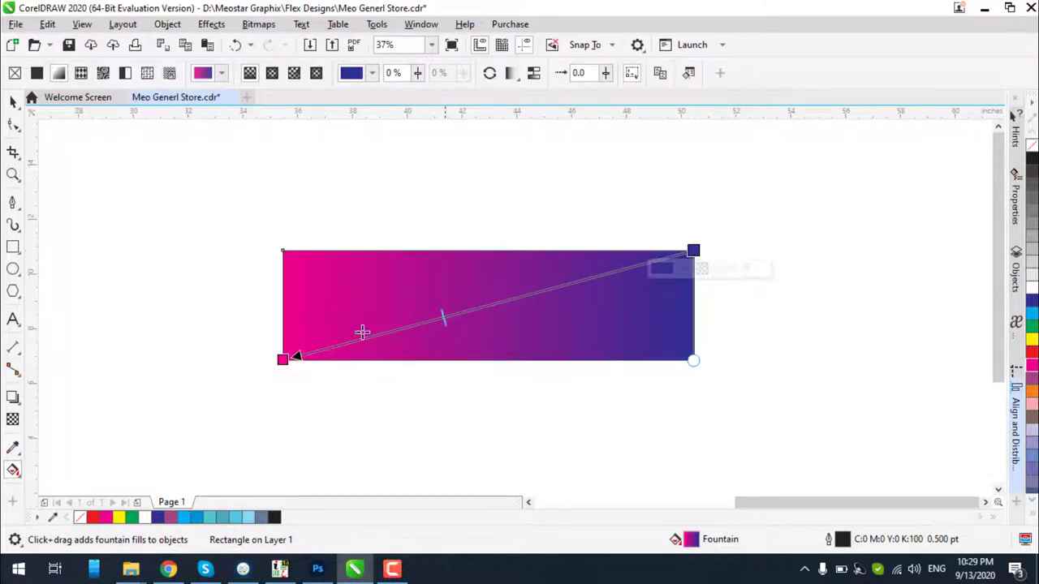
left_click_drag(443, 318, 352, 341)
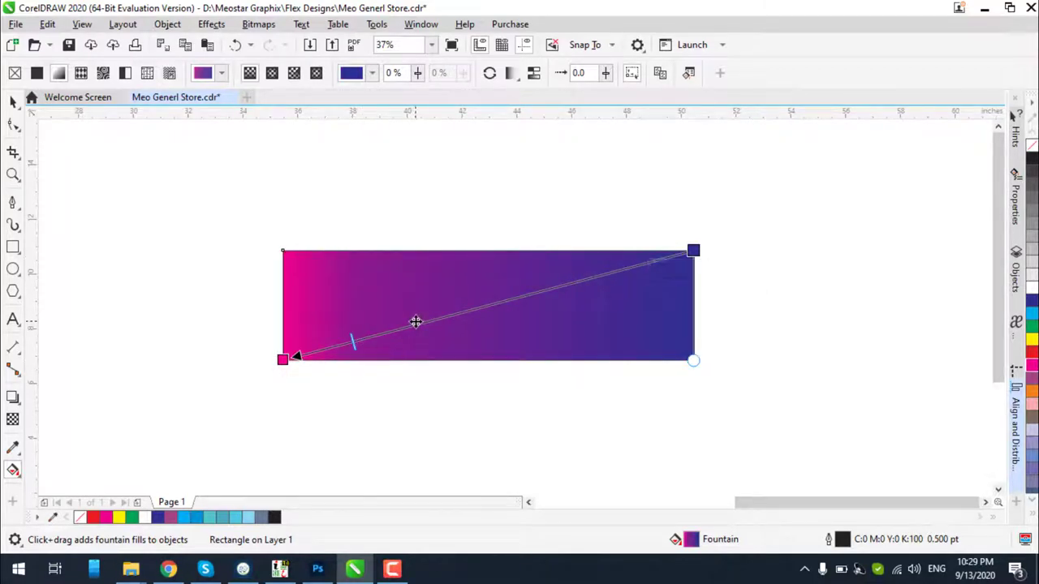
left_click(1032, 370)
left_click(281, 358)
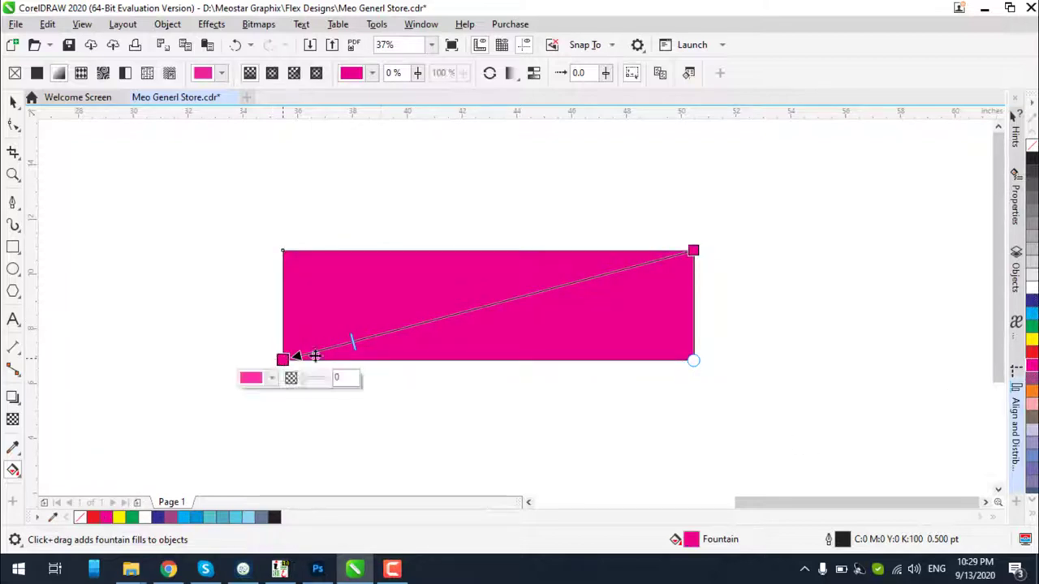
left_click(1032, 315)
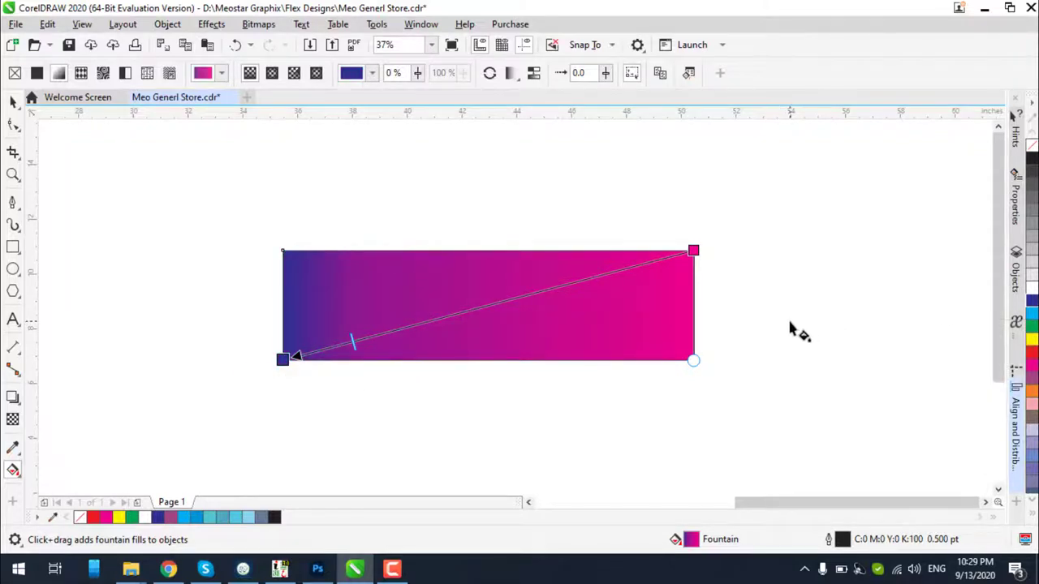
key("ctrl+z")
key("ctrl+z")
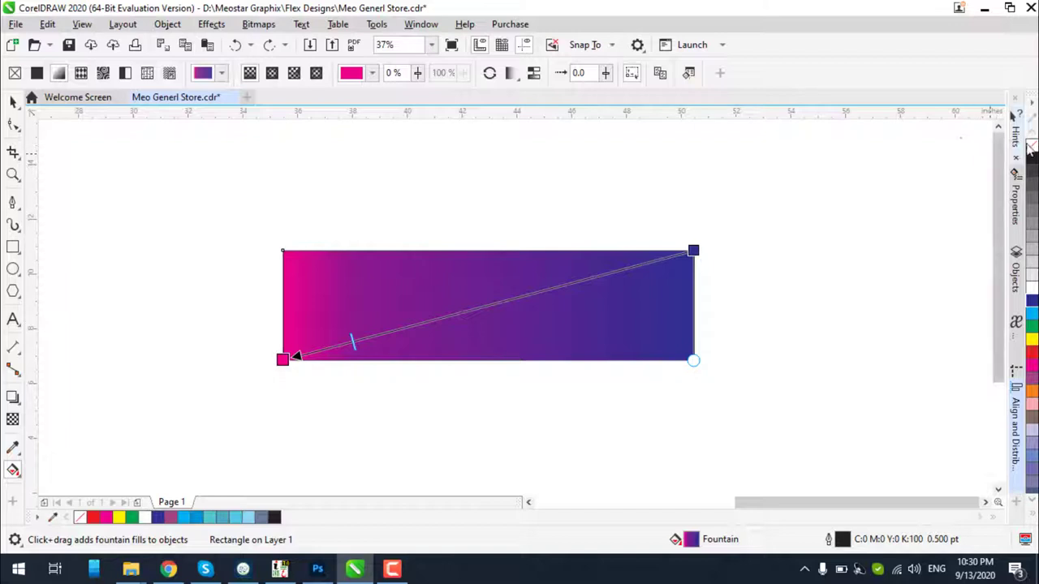
left_click(1031, 146)
right_click(1032, 146)
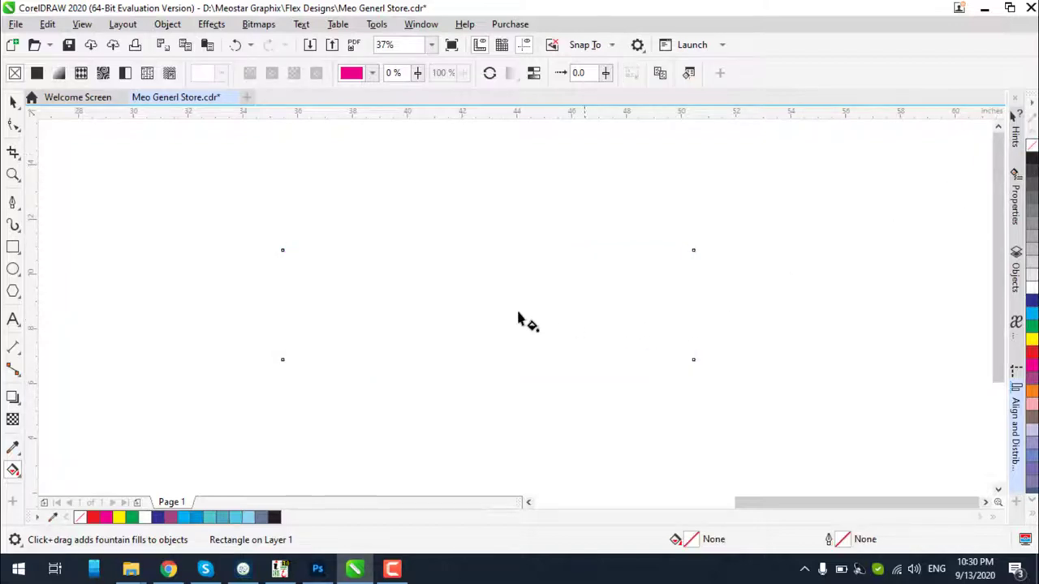
Restore the rectangle's outline and lay a magenta-to-white interactive gradient across it
key("ctrl+z")
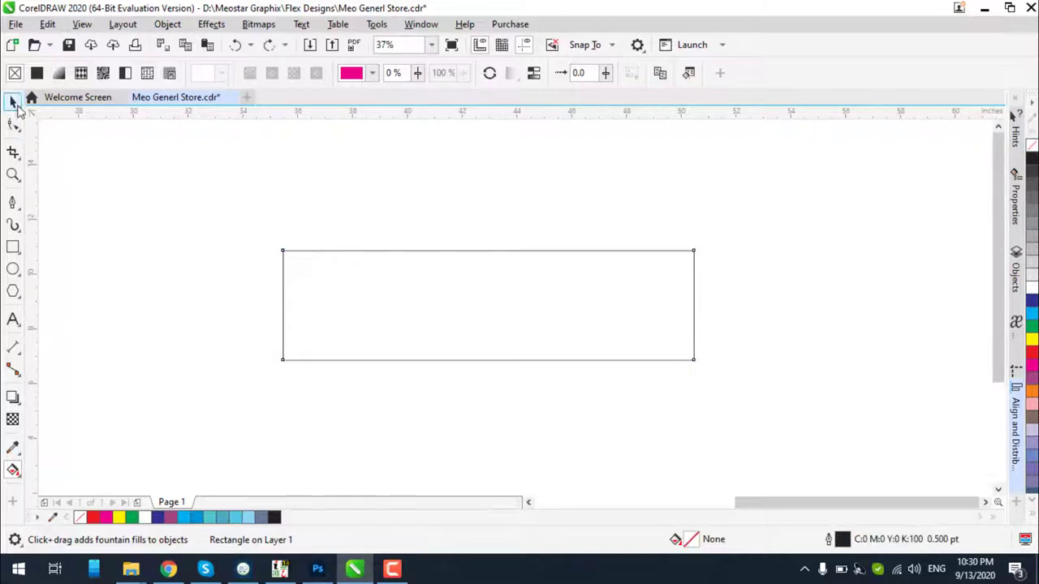
left_click(13, 100)
left_click(1032, 368)
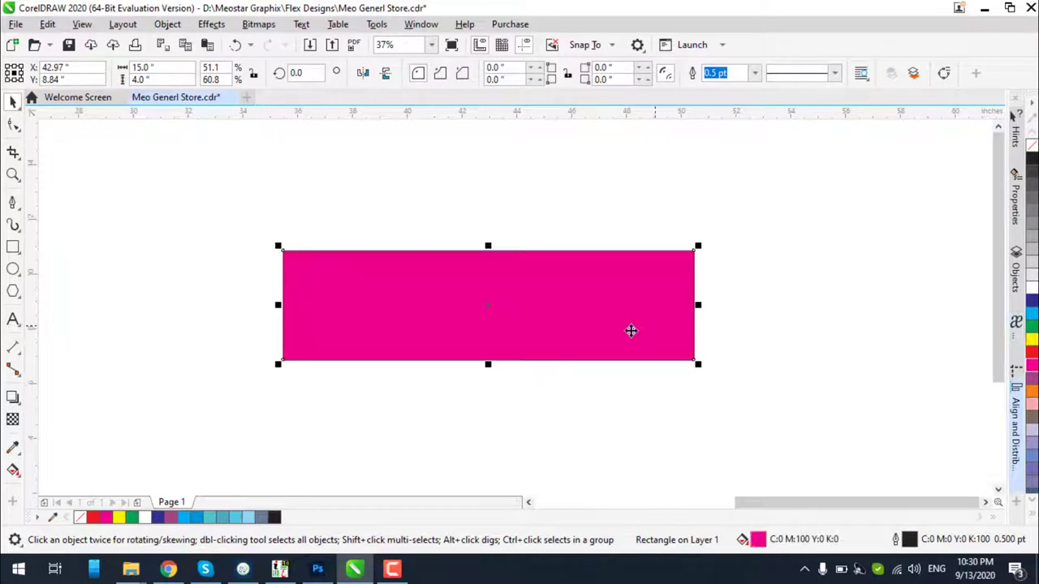
left_click(13, 471)
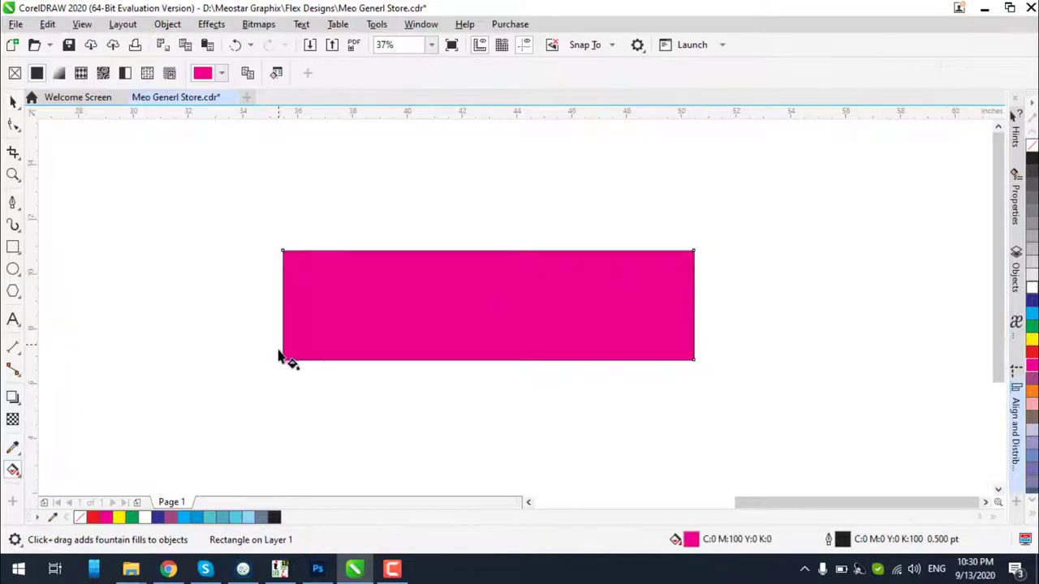
left_click_drag(283, 359, 691, 254)
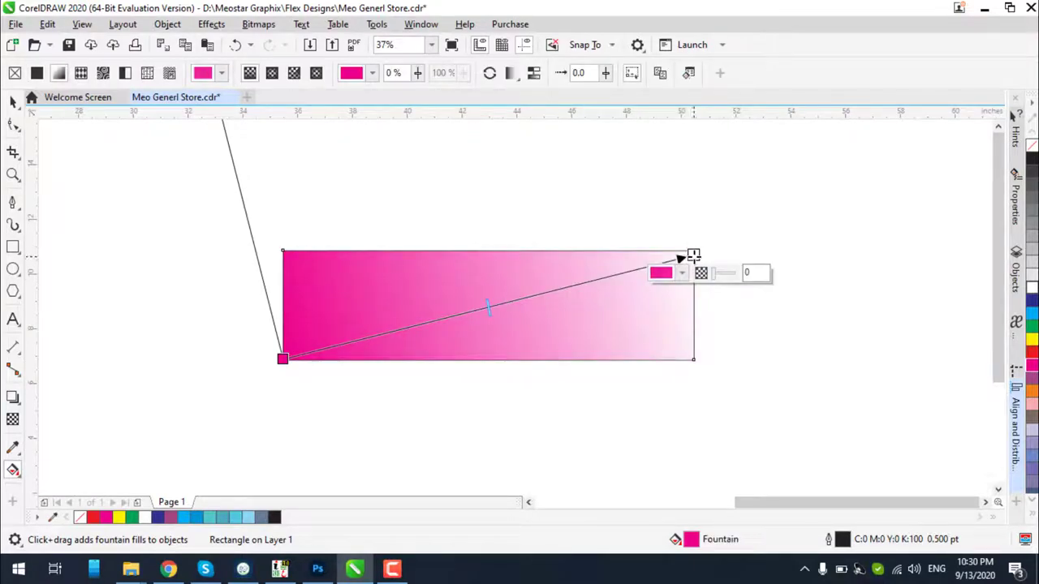
Make the gradient's end colour dark blue and straighten it to run left to right
left_click(1031, 303)
scroll(357, 331, "down", 2)
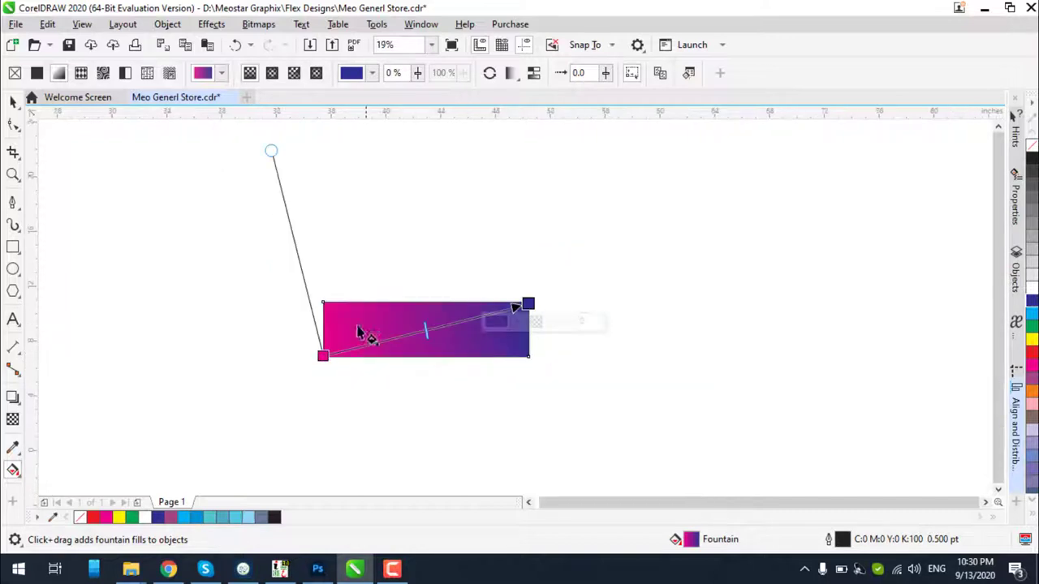
left_click_drag(271, 151, 322, 304)
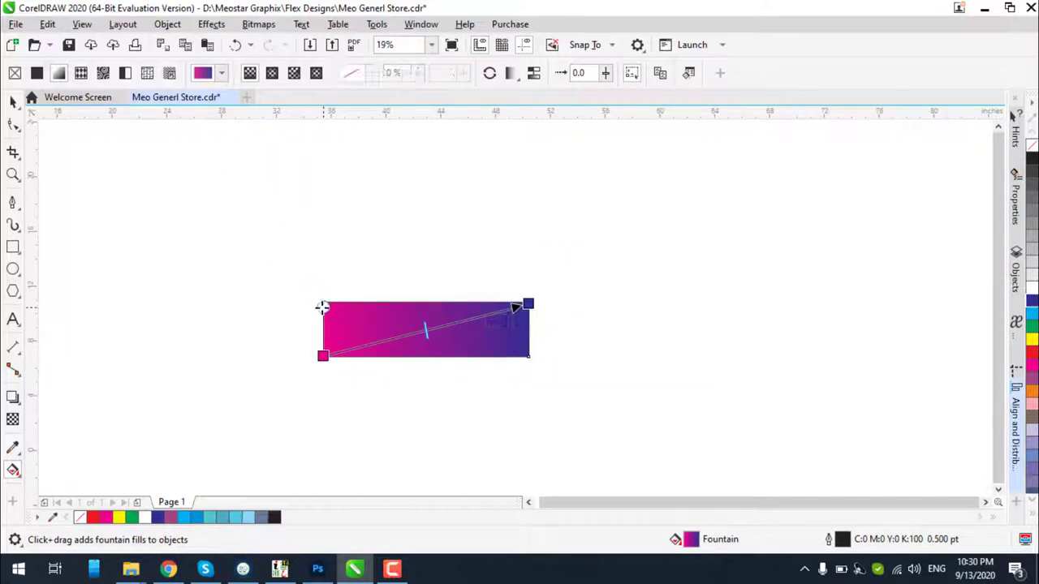
scroll(329, 312, "up", 4)
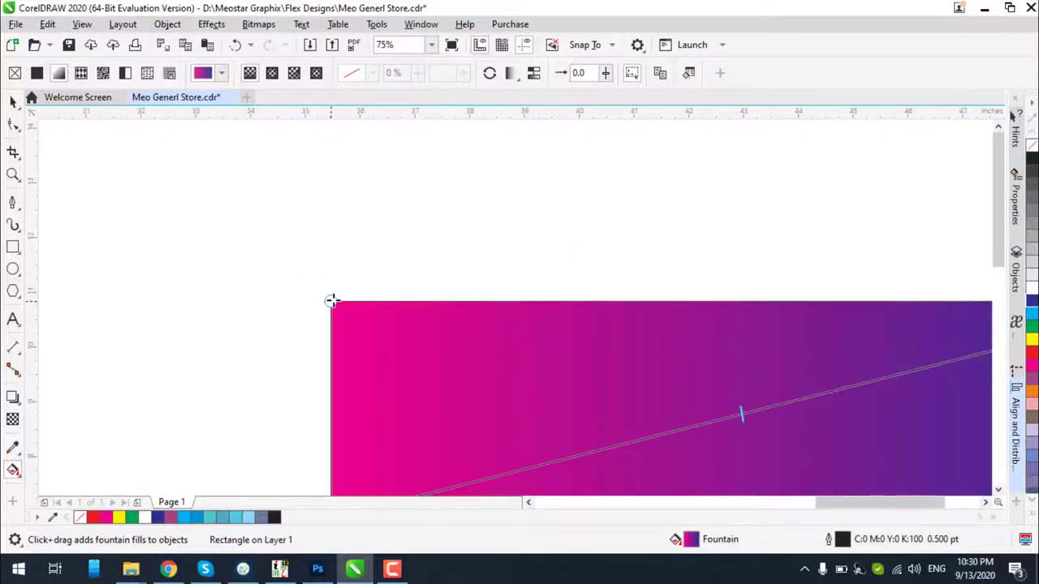
scroll(333, 321, "down", 4)
scroll(502, 305, "up", 4)
scroll(504, 321, "down", 4)
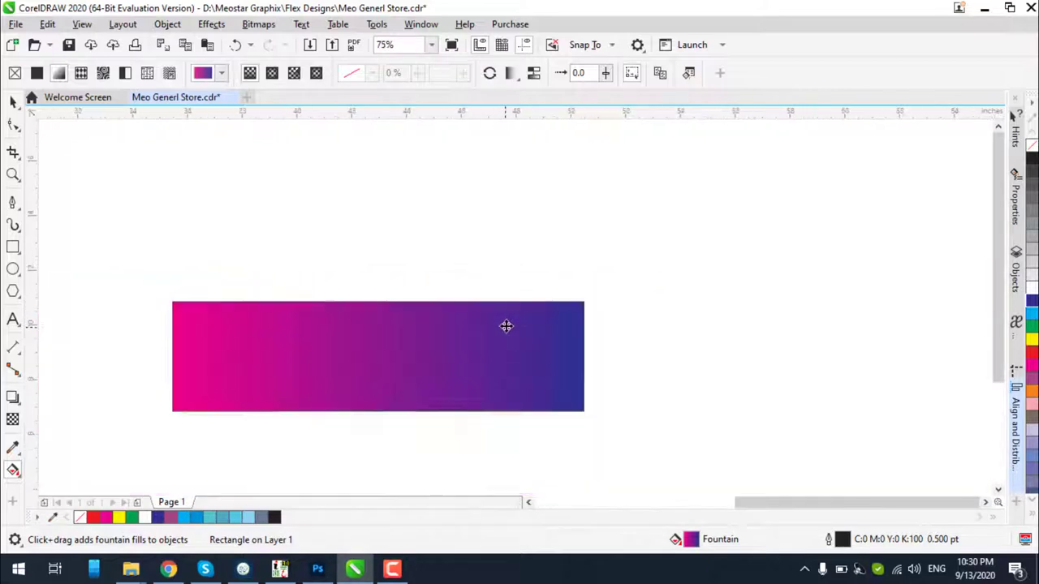
scroll(417, 365, "up", 4)
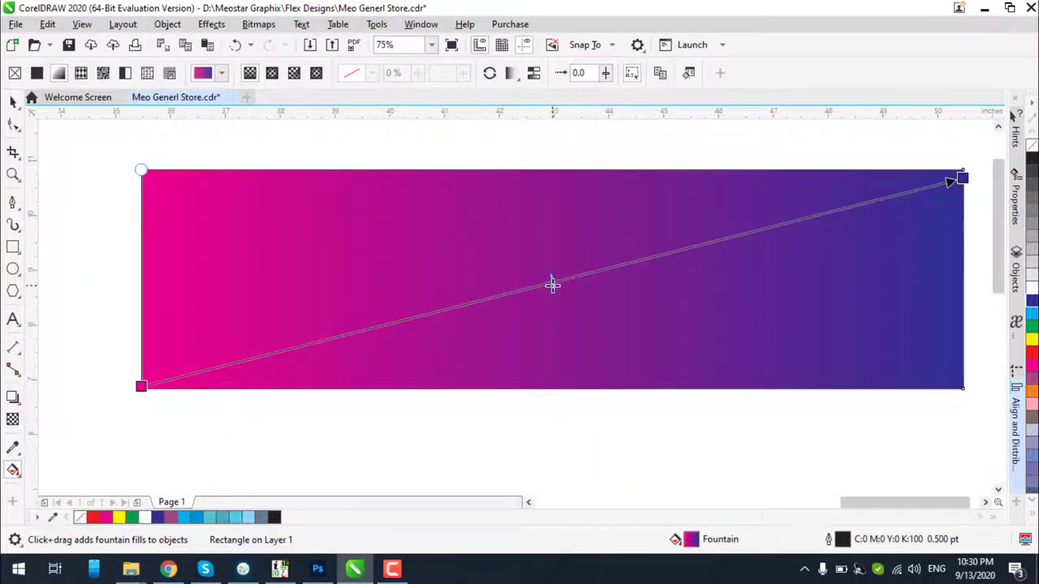
left_click(13, 101)
scroll(231, 237, "down", 2)
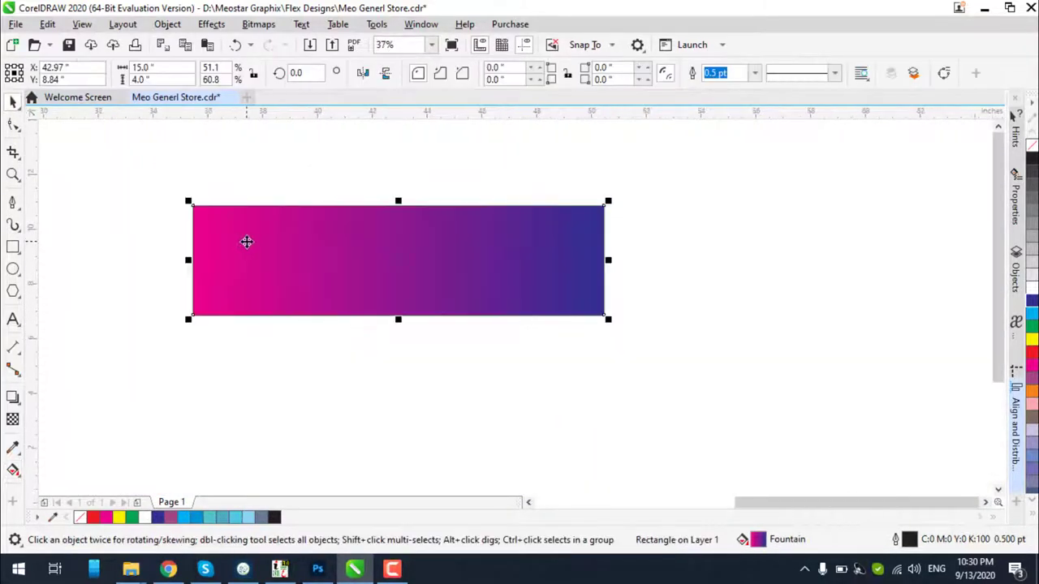
left_click(150, 199)
scroll(138, 209, "up", 2)
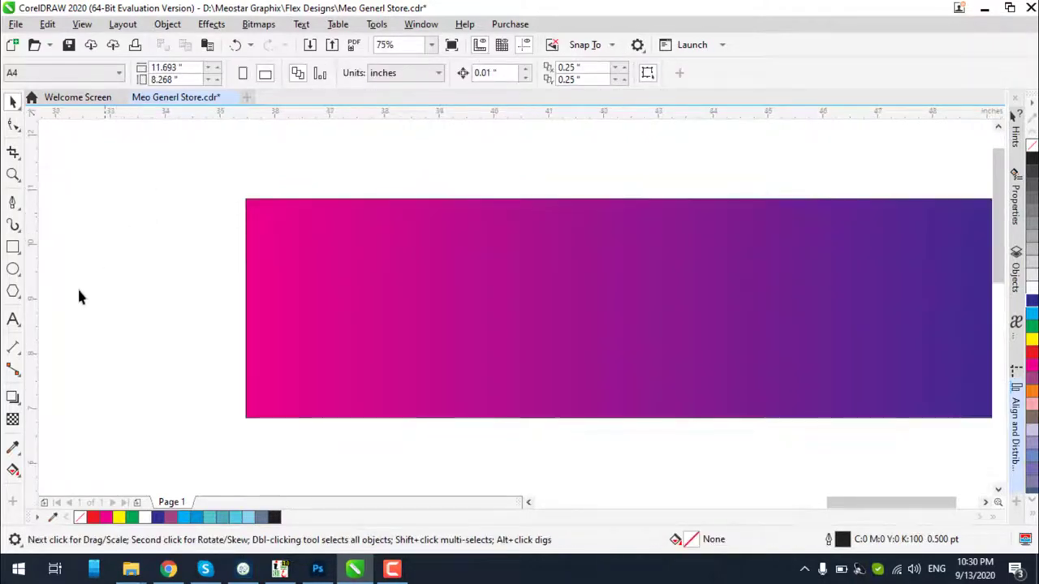
Draw a white-filled ellipse over the left part of the banner
left_click(13, 268)
left_click_drag(285, 217, 528, 417)
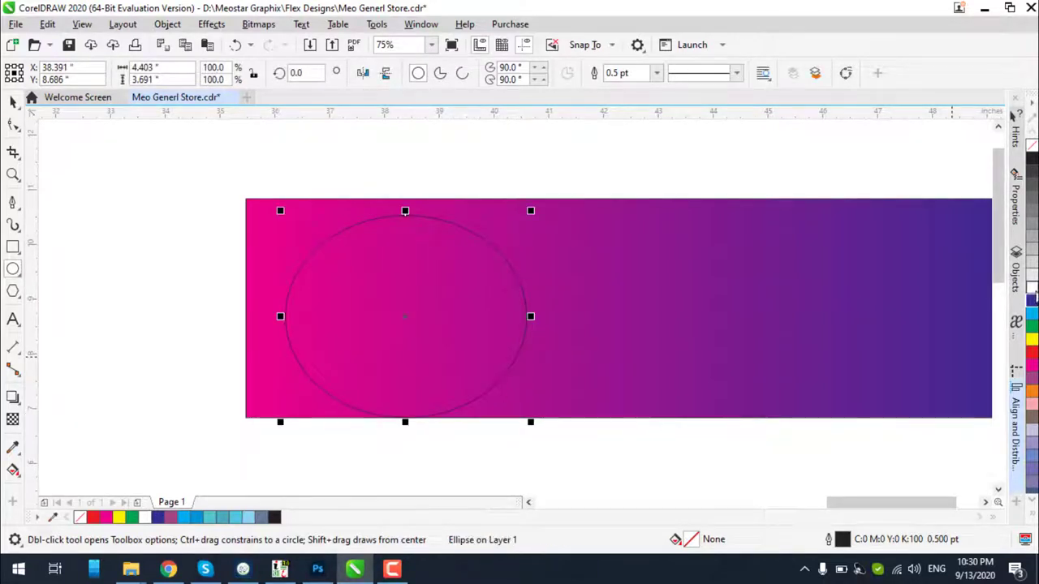
left_click(1031, 289)
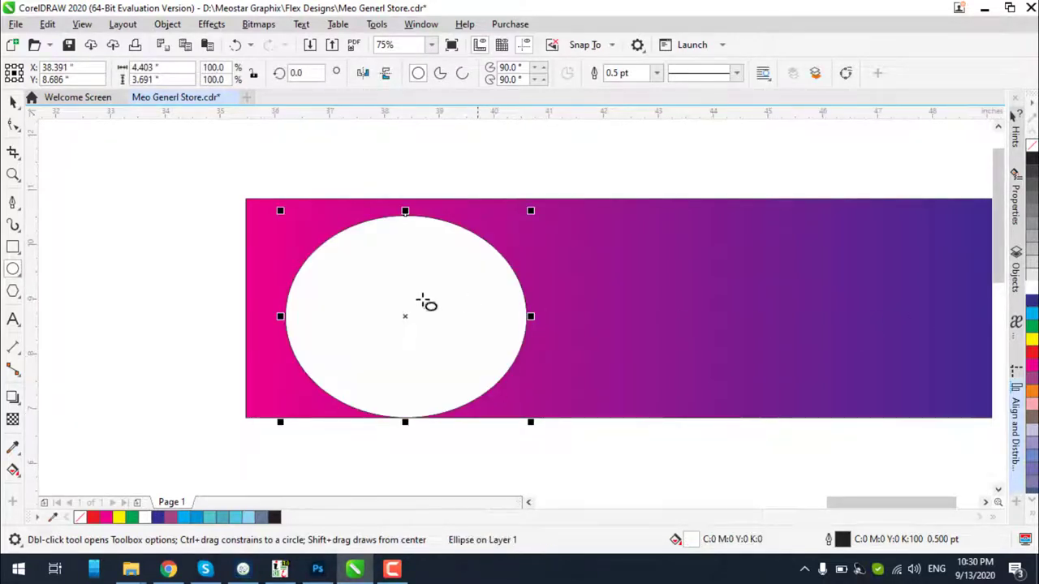
Centre the ellipse vertically on the banner with E, then nudge it slightly left
left_click(12, 101)
left_click(604, 217, "shift")
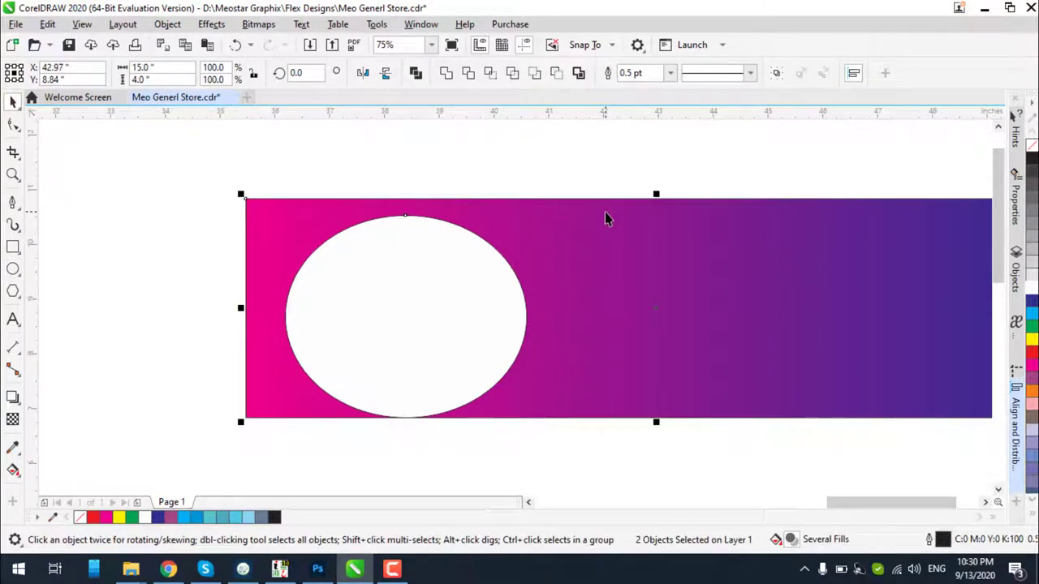
key("e")
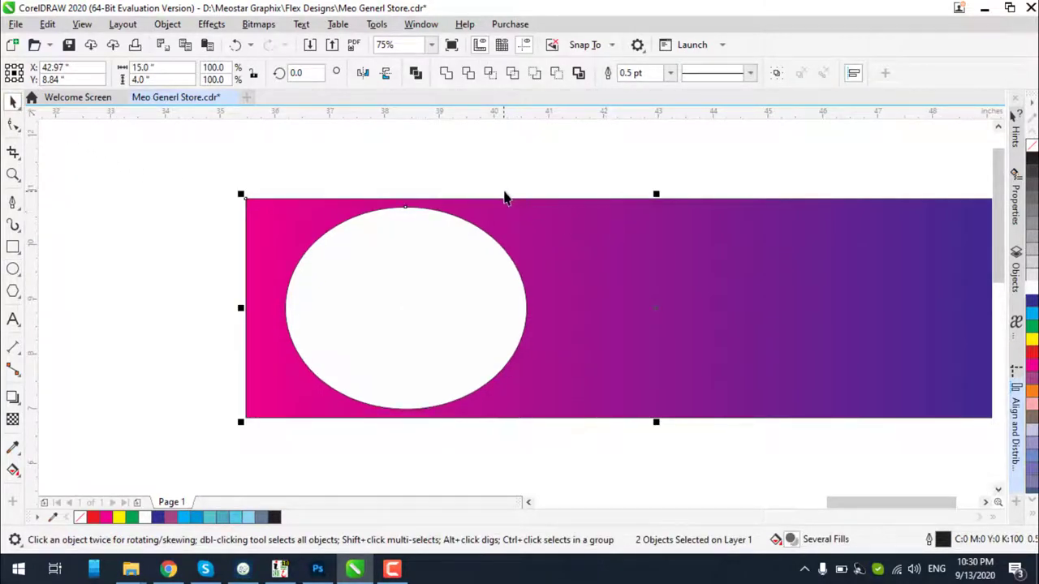
left_click(504, 197)
left_click(430, 309)
left_click_drag(445, 318, 432, 317)
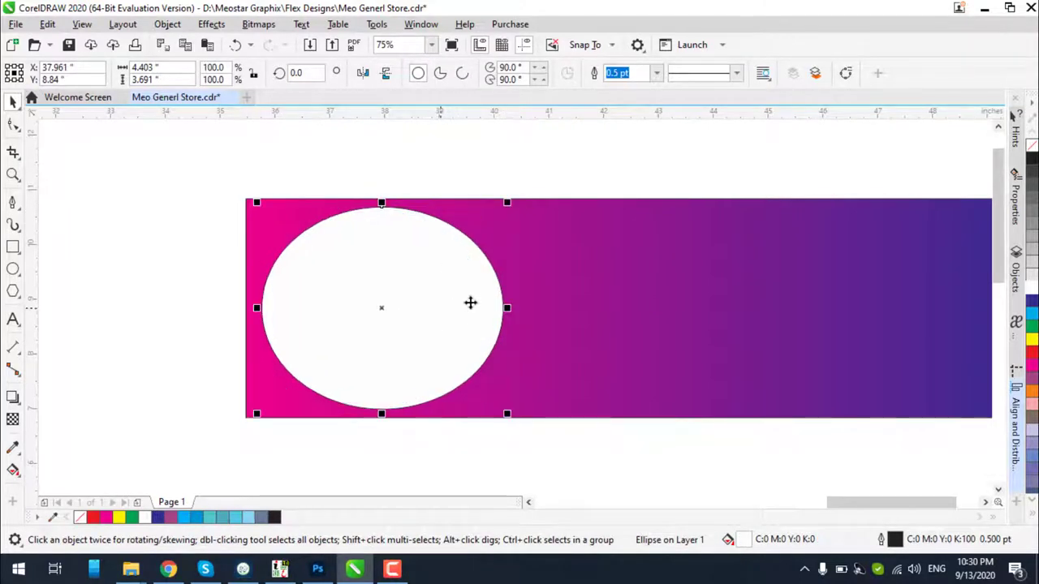
scroll(431, 230, "up", 2)
scroll(447, 204, "down", 1)
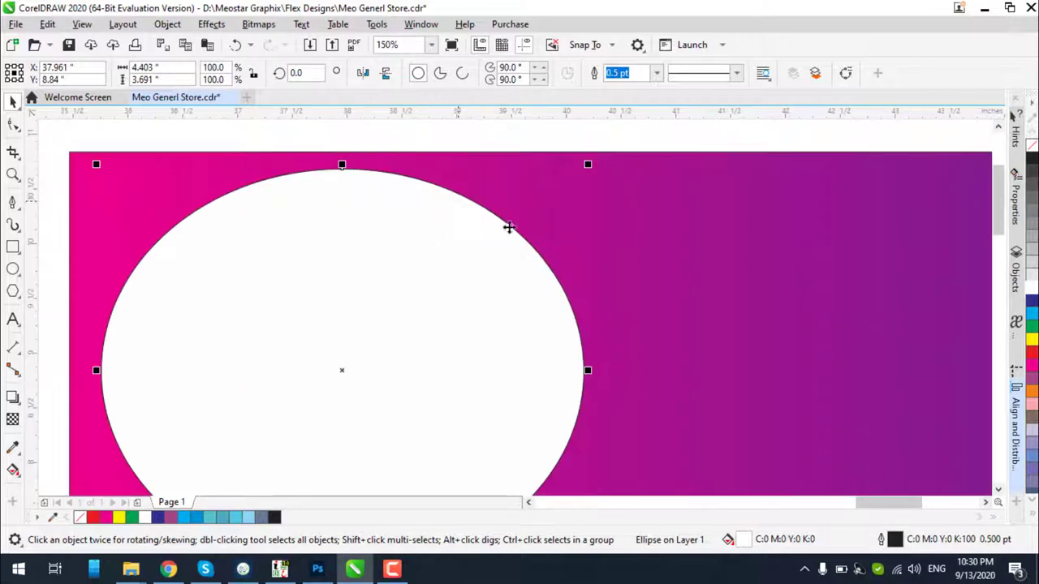
Give the ellipse a magenta outline 8.0 pt thick
right_click(1032, 366)
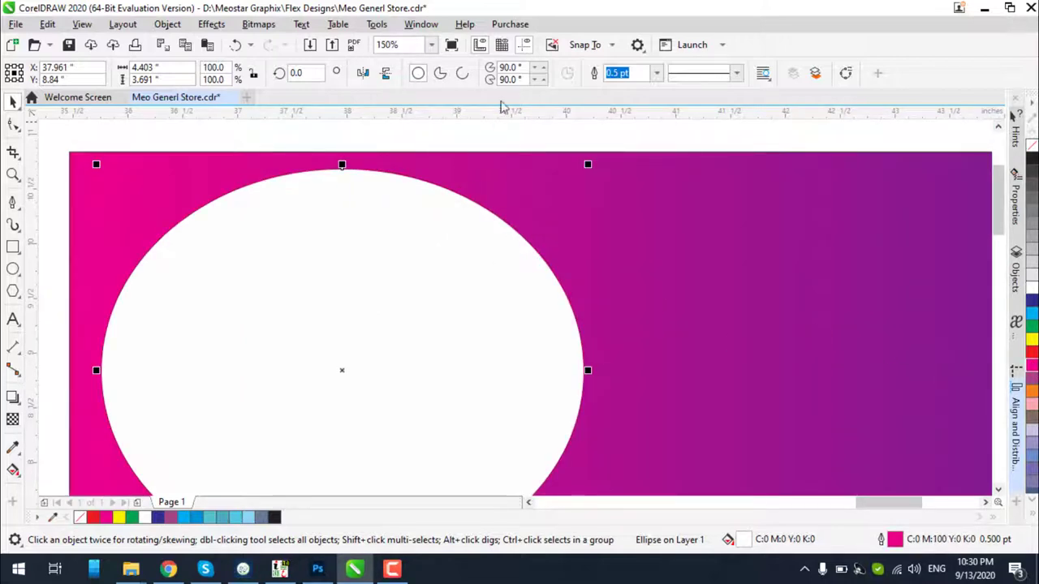
left_click(656, 73)
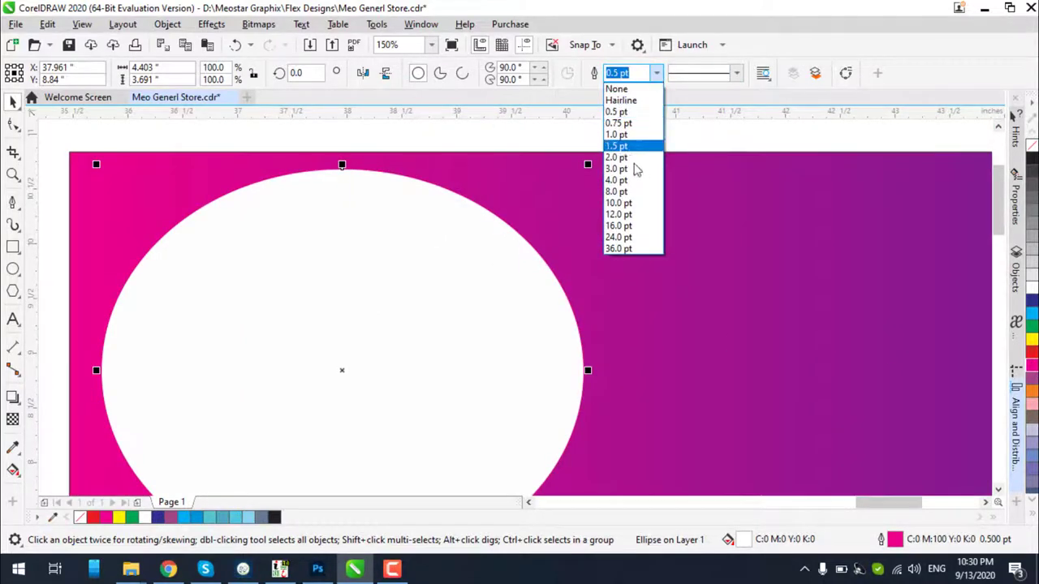
left_click(621, 190)
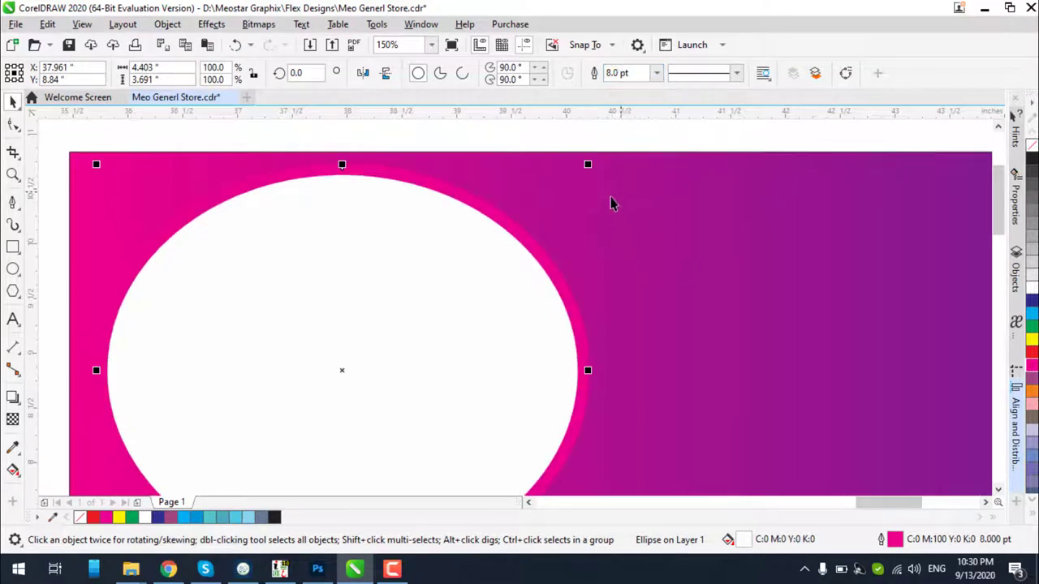
scroll(613, 203, "down", 2)
scroll(571, 258, "up", 2)
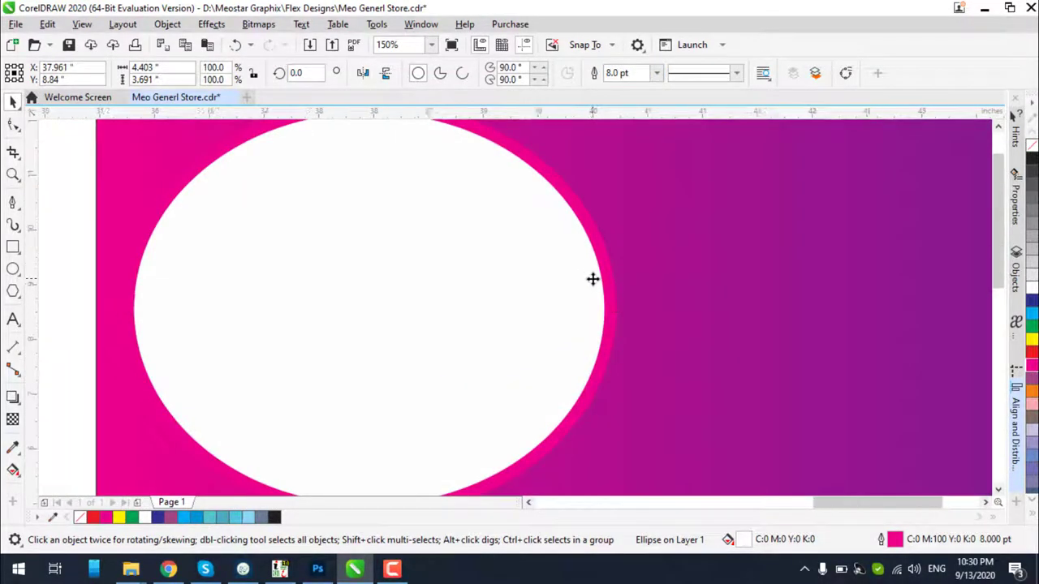
scroll(524, 392, "down", 2)
scroll(495, 398, "up", 4)
scroll(485, 332, "down", 1)
scroll(570, 223, "down", 1)
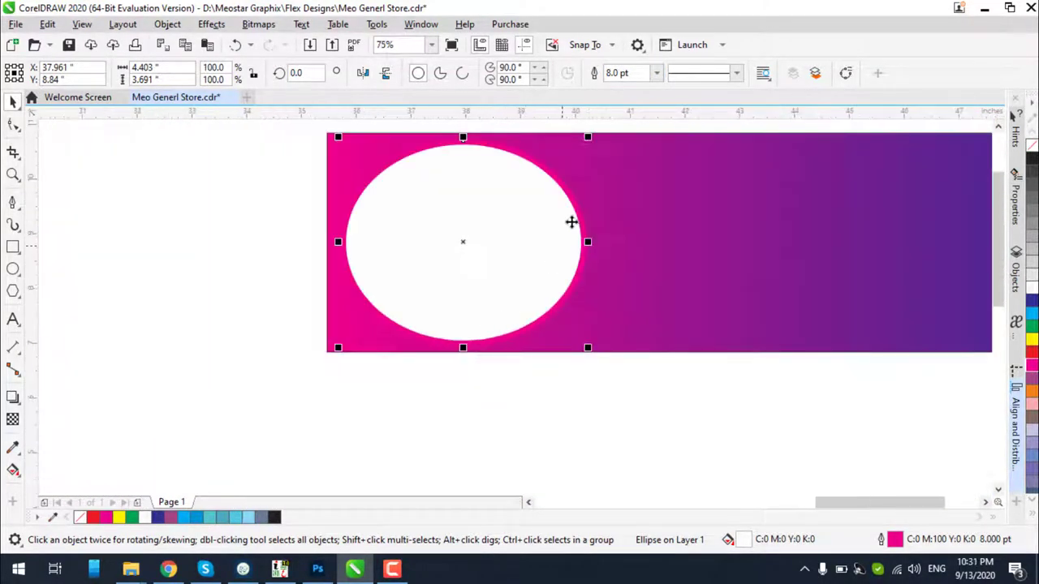
scroll(570, 162, "up", 1)
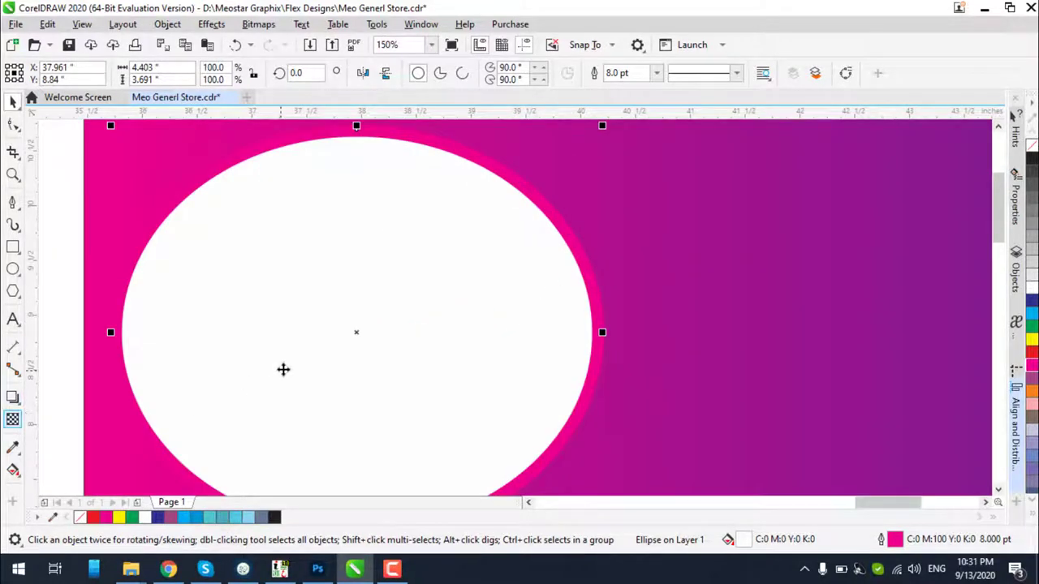
scroll(473, 239, "down", 1)
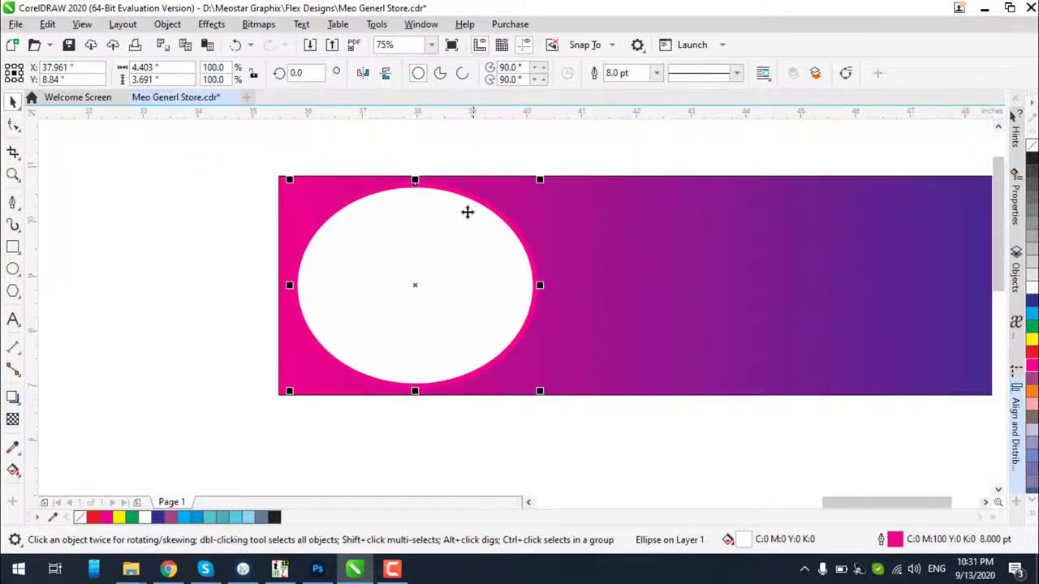
Pull a soft drop shadow out from the white ellipse's centre, then clear the selection
left_click(13, 397)
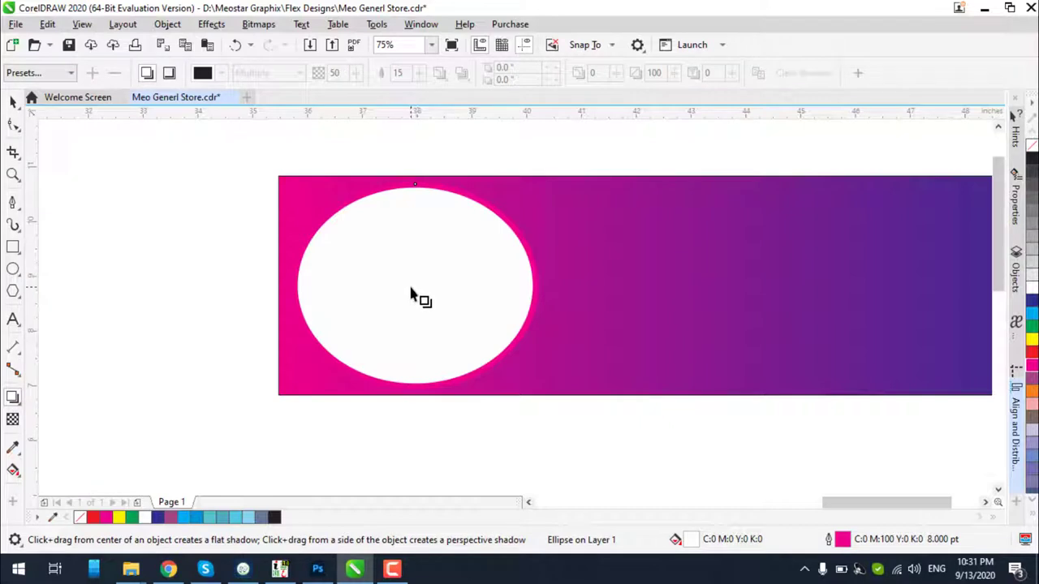
left_click_drag(412, 287, 550, 299)
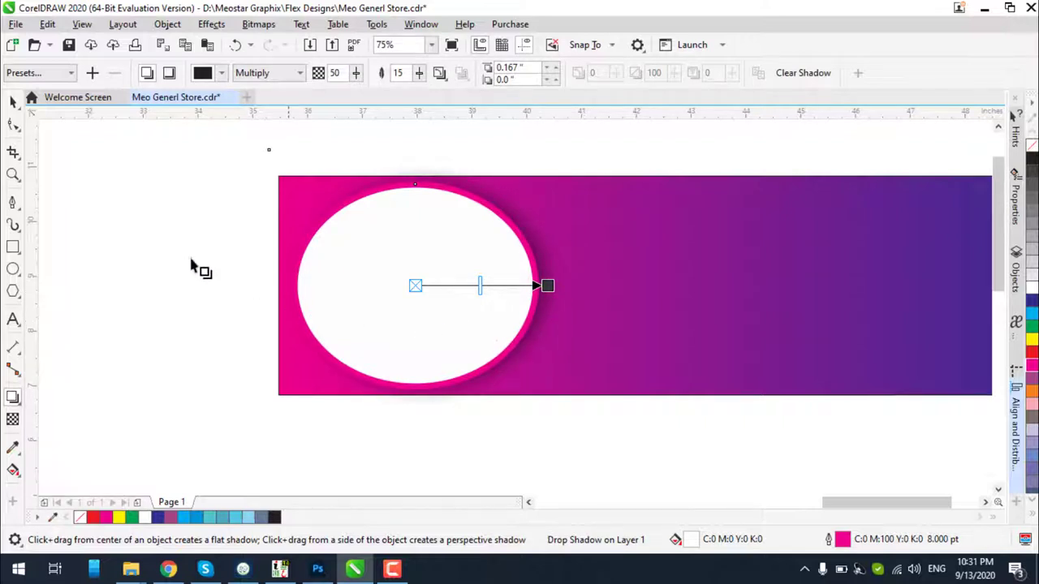
left_click(13, 100)
left_click(53, 138)
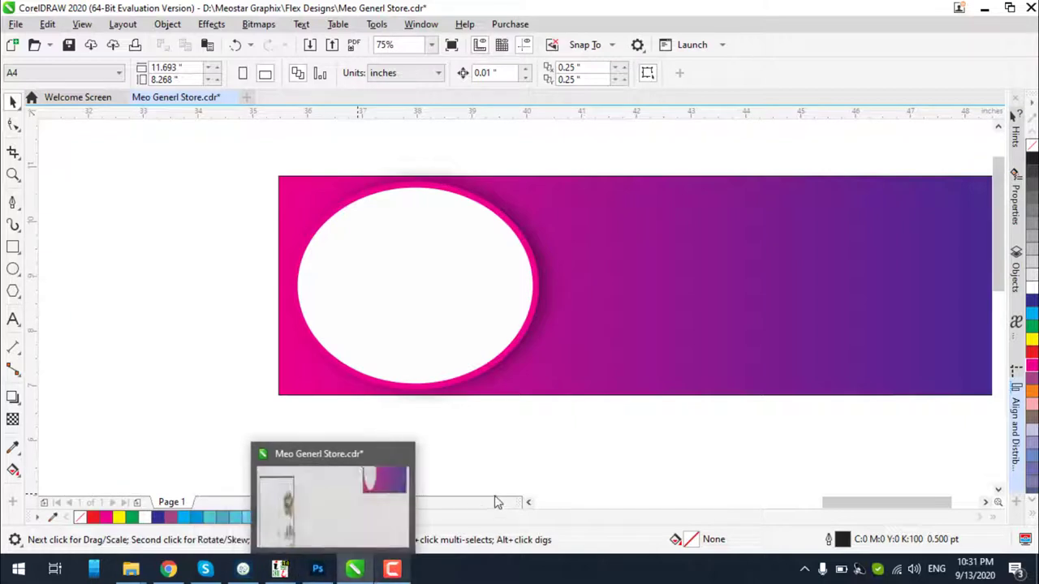
mouse_move(353, 566)
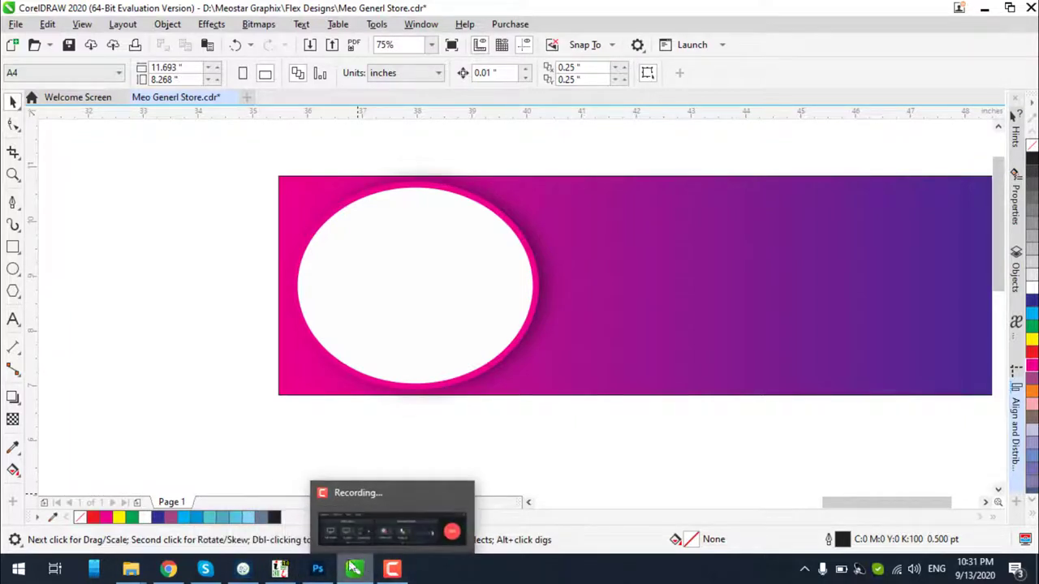
Add the Urdu title text above the gradient banner
left_click(12, 321)
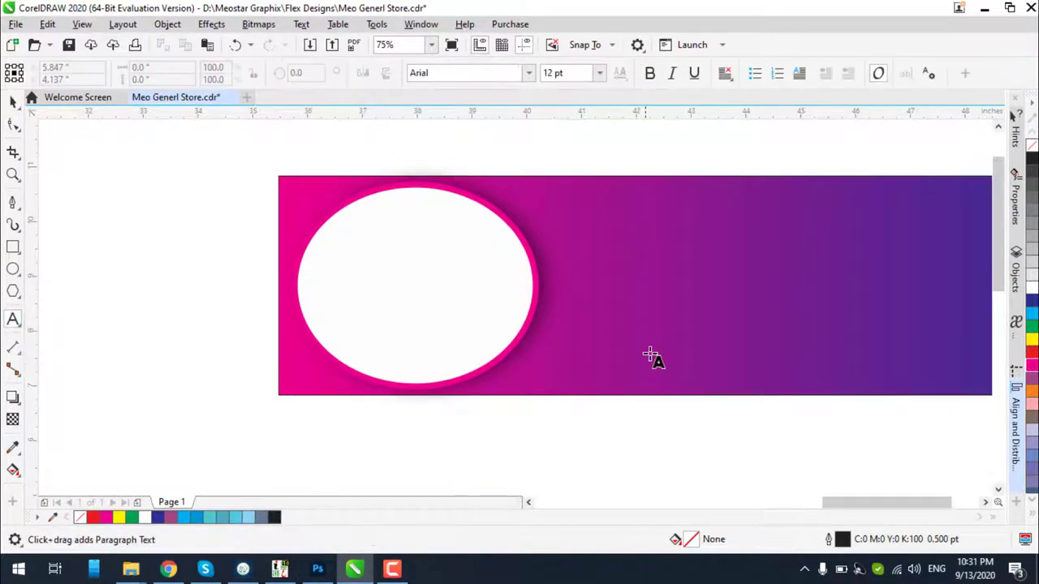
scroll(653, 204, "down", 2)
scroll(654, 204, "up", 2)
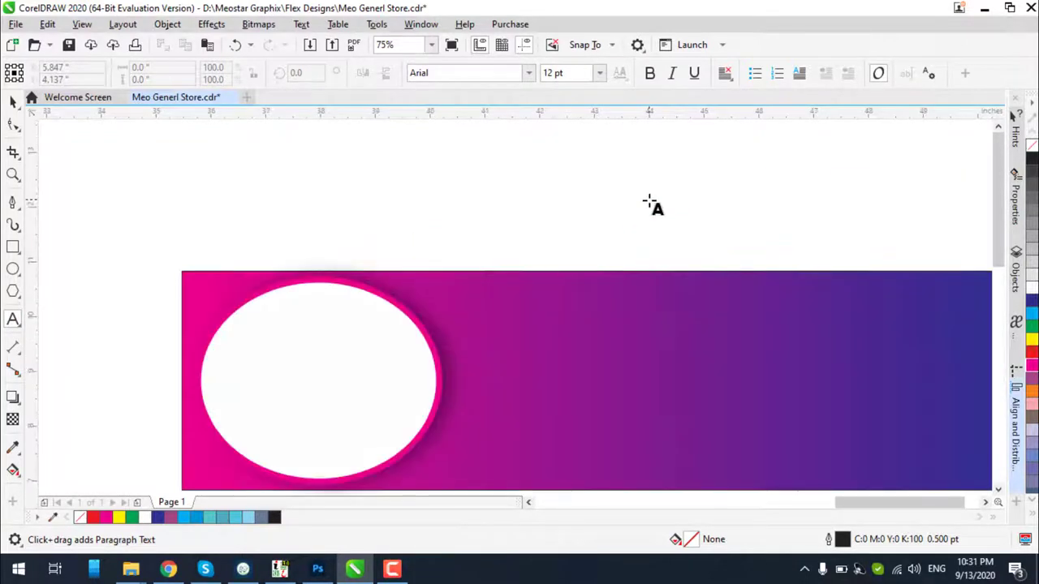
left_click(659, 234)
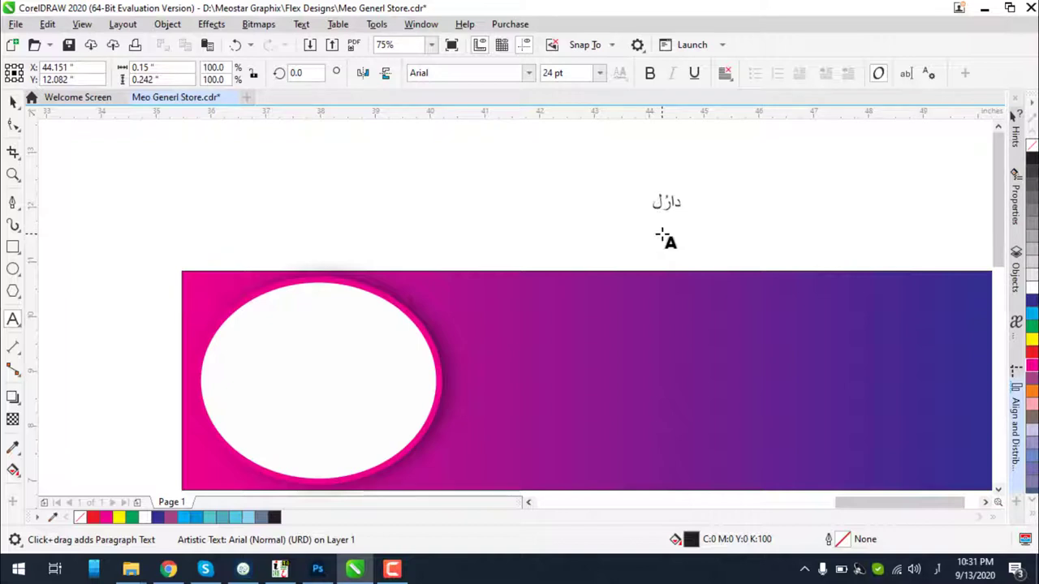
type("احسان")
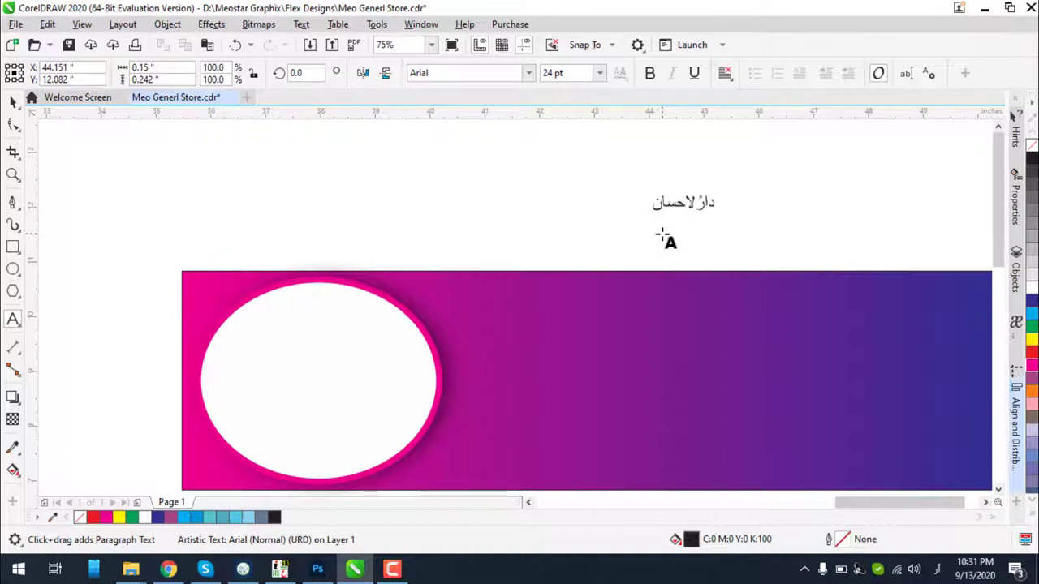
Enlarge the Urdu title to about 102 pt and shift it left and slightly up
left_click(13, 100)
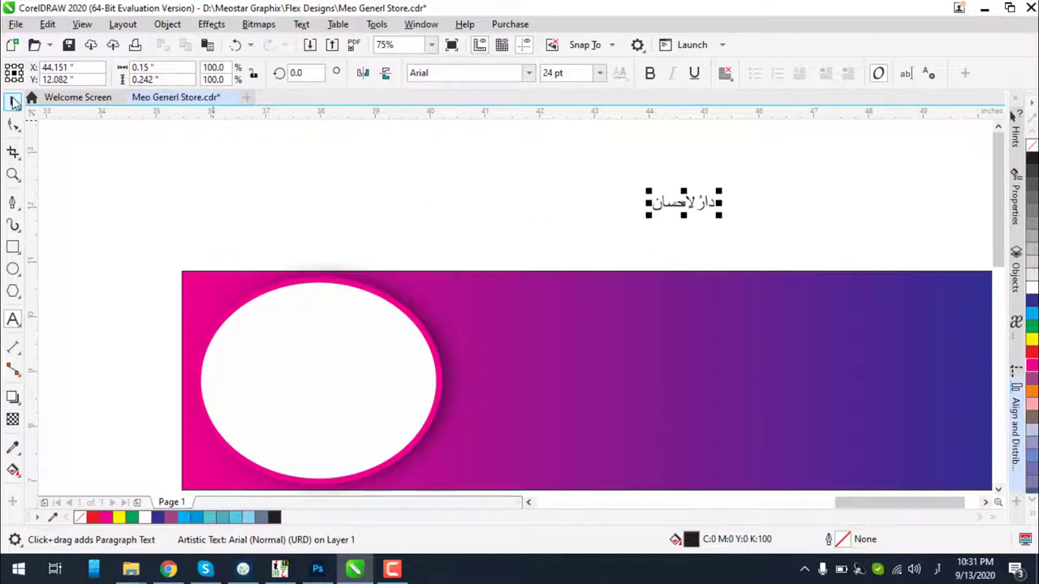
scroll(544, 154, "up", 2)
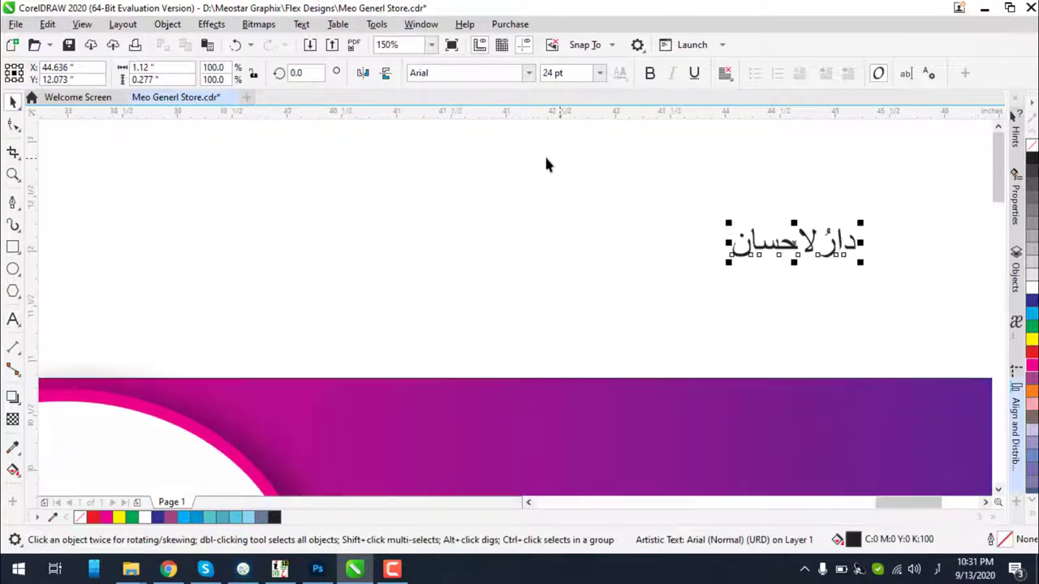
left_click(480, 122)
scroll(454, 114, "down", 2)
left_click(649, 201)
left_click_drag(674, 195, 872, 297)
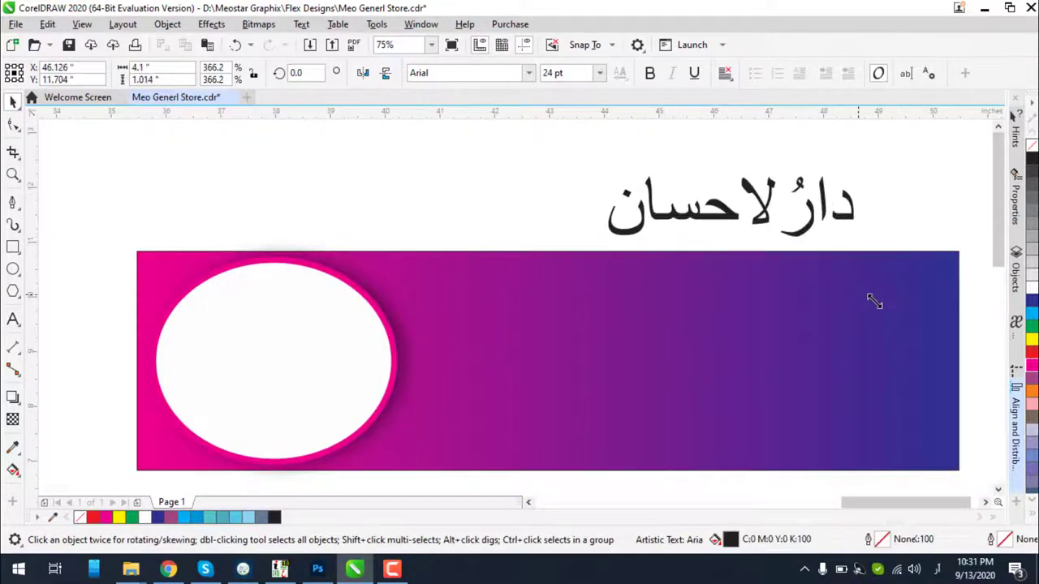
left_click_drag(773, 209, 671, 198)
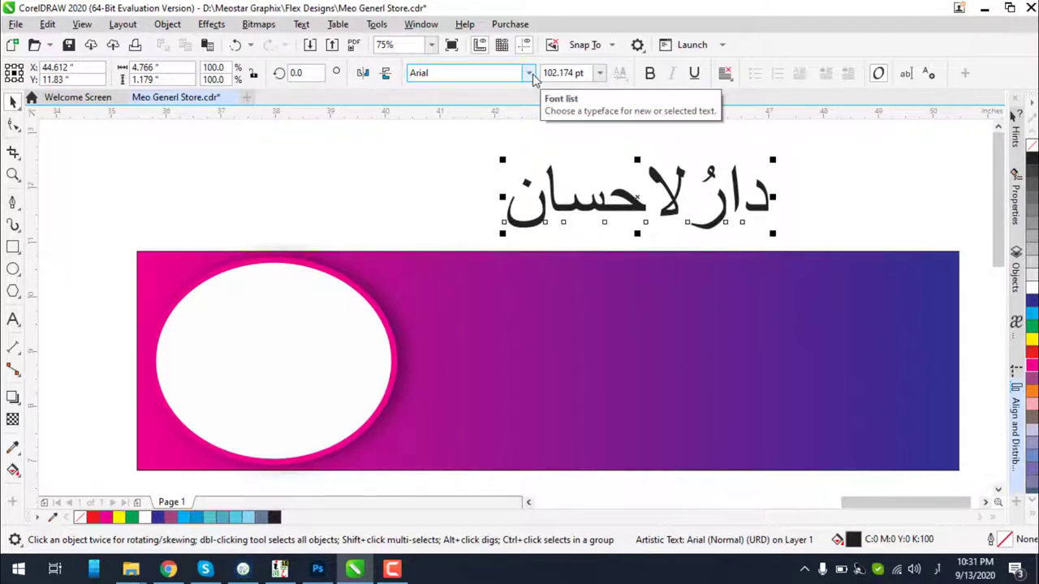
Set the Urdu title in the Nafees Nastaleeq font
left_click(528, 73)
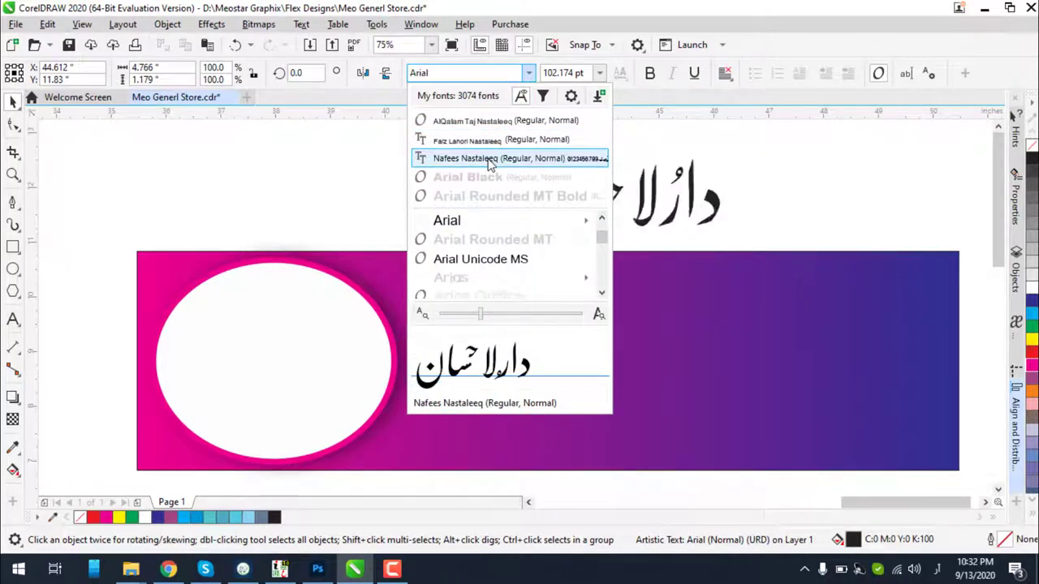
left_click(489, 159)
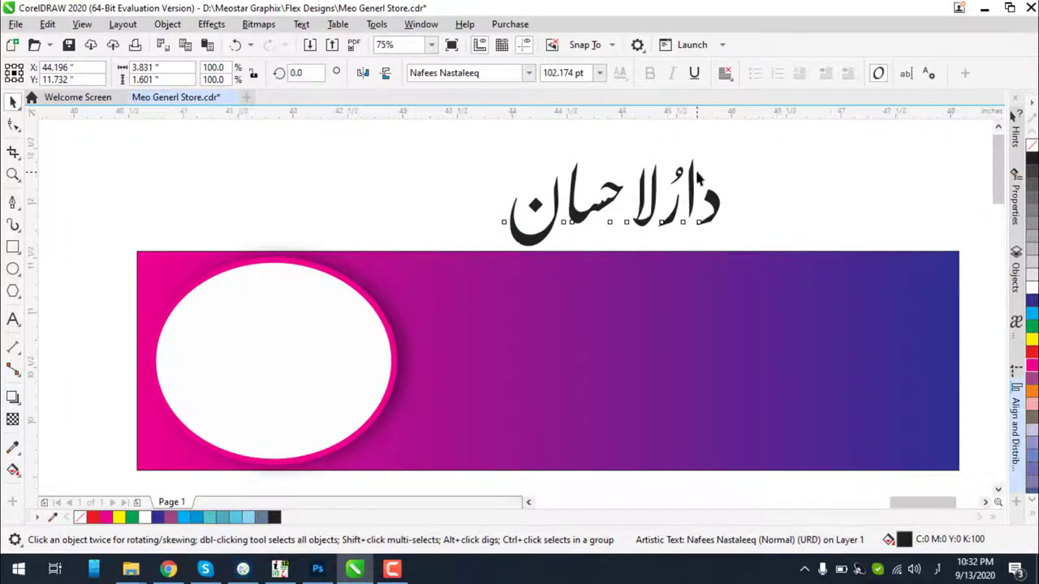
scroll(690, 170, "up", 2)
scroll(675, 177, "down", 4)
scroll(655, 185, "up", 2)
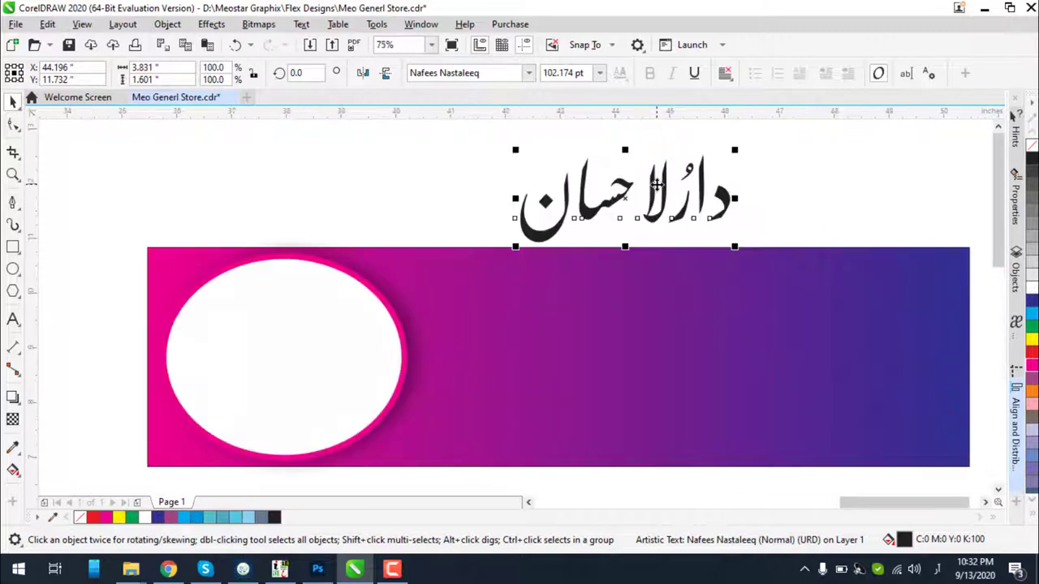
Drop a duplicate of the title onto the gradient bar below the original
left_click_drag(655, 185, 662, 272)
left_click(657, 225)
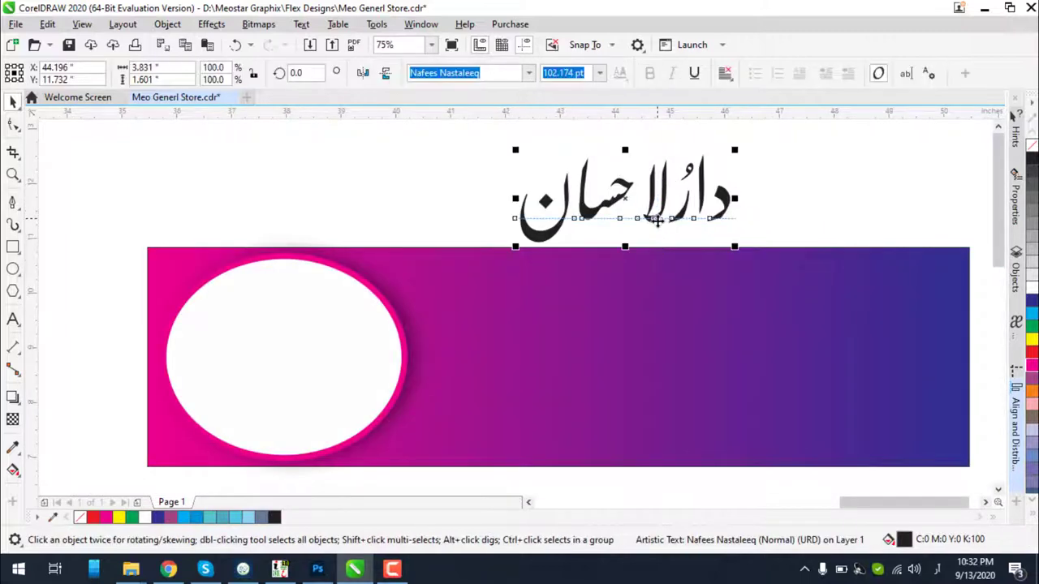
left_click_drag(658, 235, 660, 311)
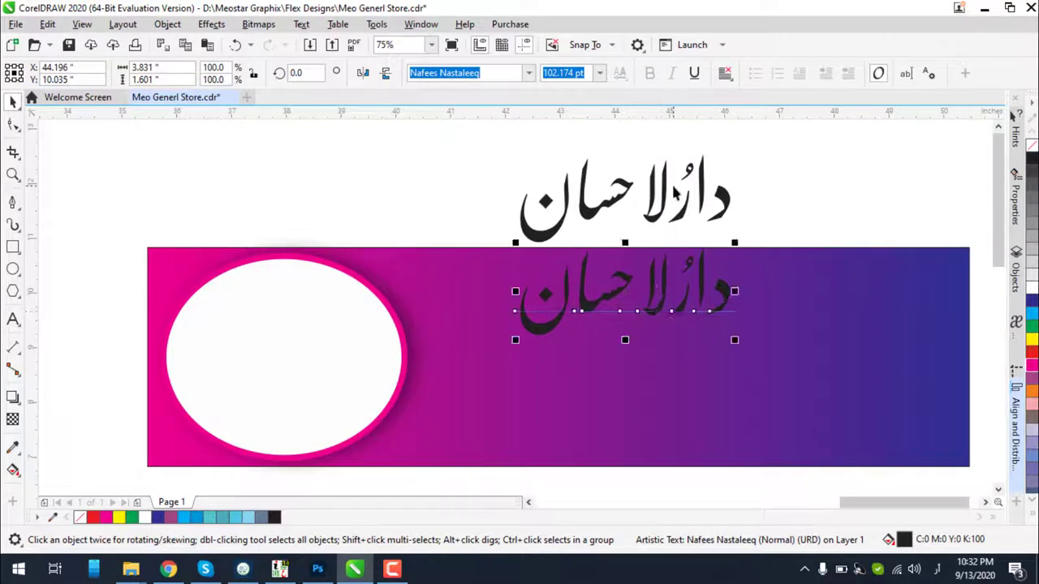
left_click(528, 74)
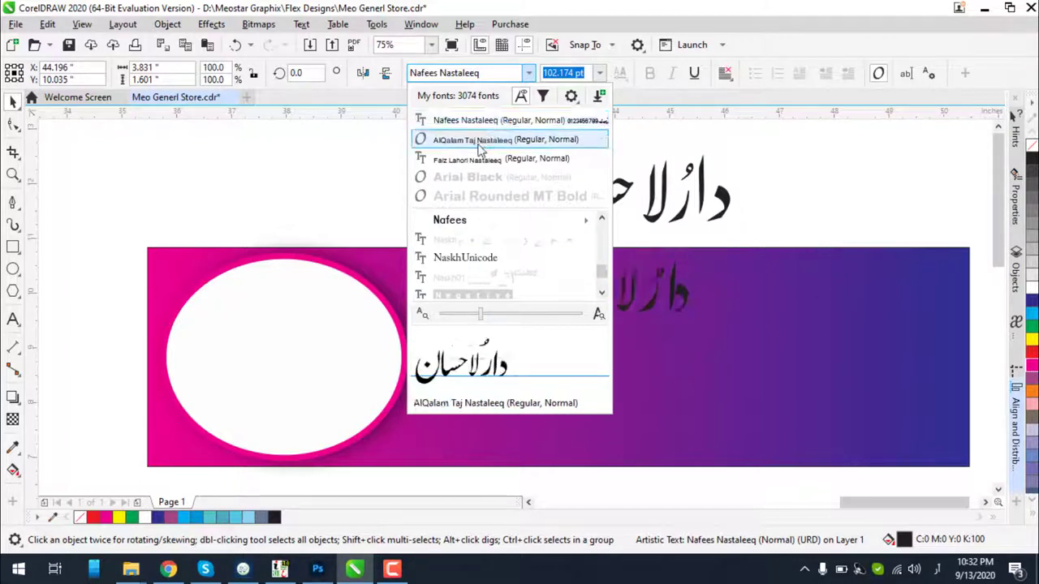
Set the copy on the banner in AlQalam Taj Nastaleeq
left_click(498, 139)
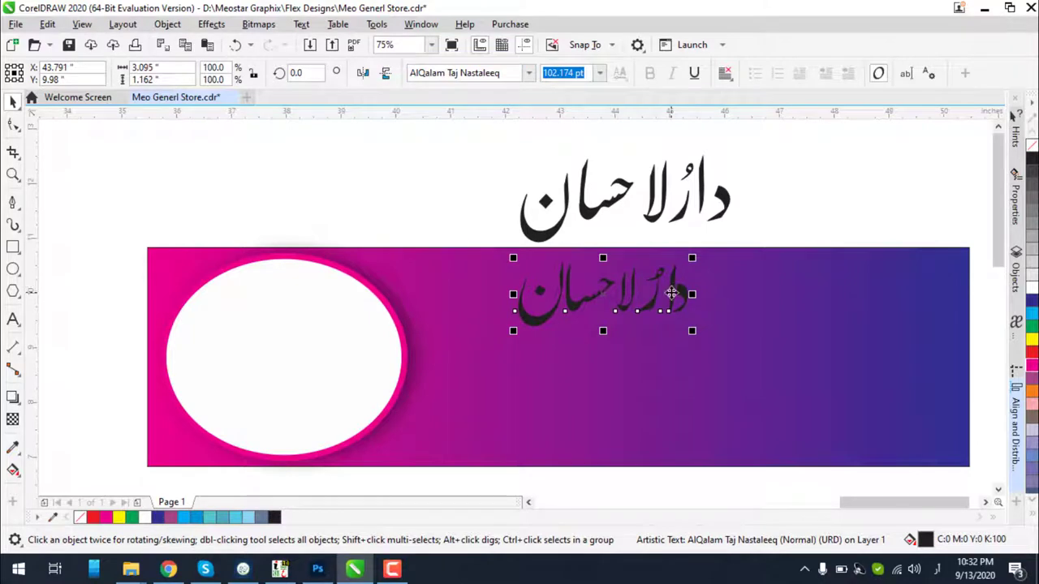
scroll(671, 293, "up", 2)
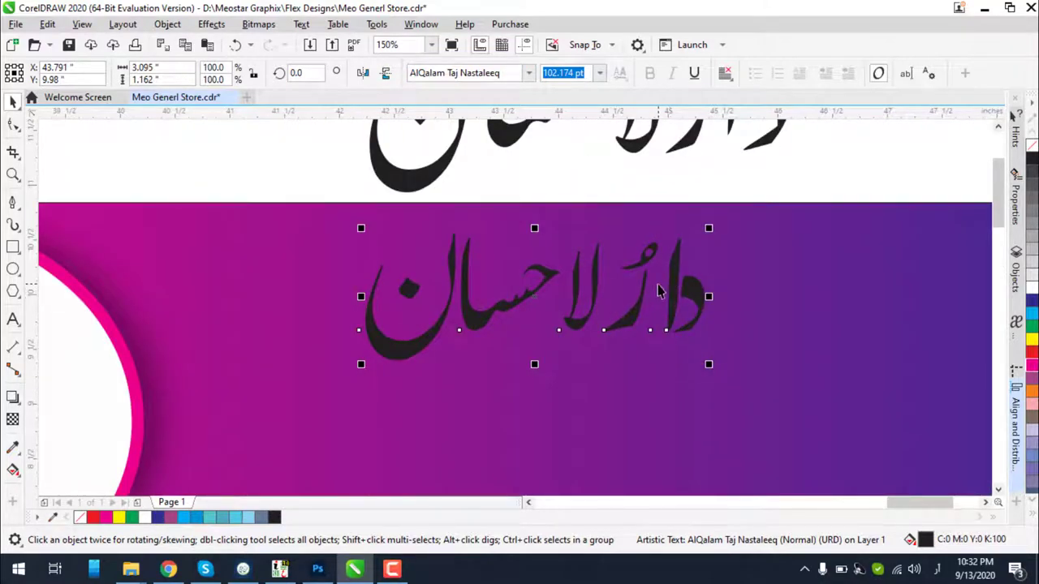
scroll(658, 292, "down", 2)
Duplicate the text lower down and set the new copy in Mehr Nastaliq Web
left_click_drag(671, 287, 673, 358)
left_click(490, 73)
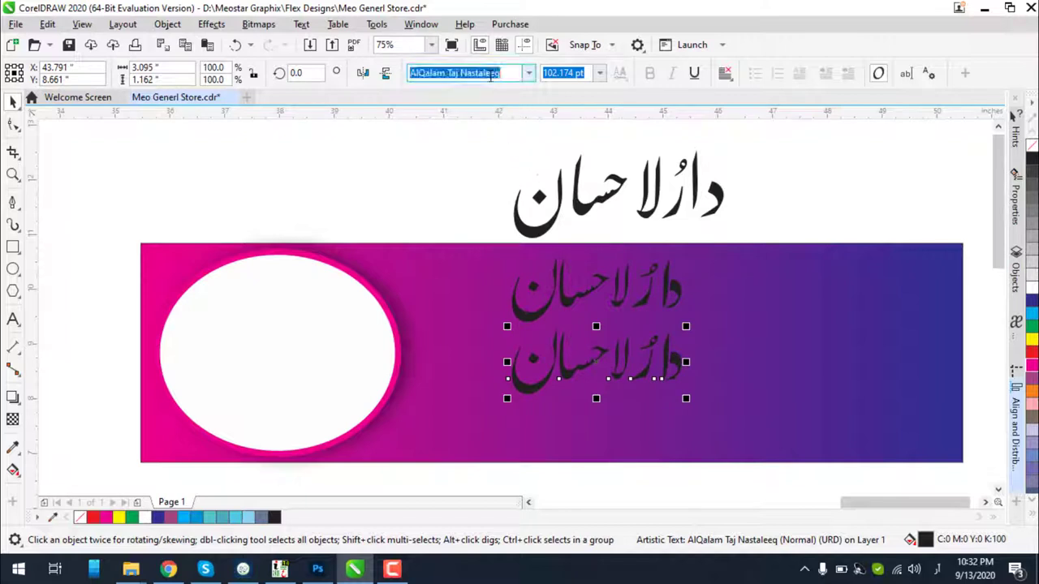
type("b")
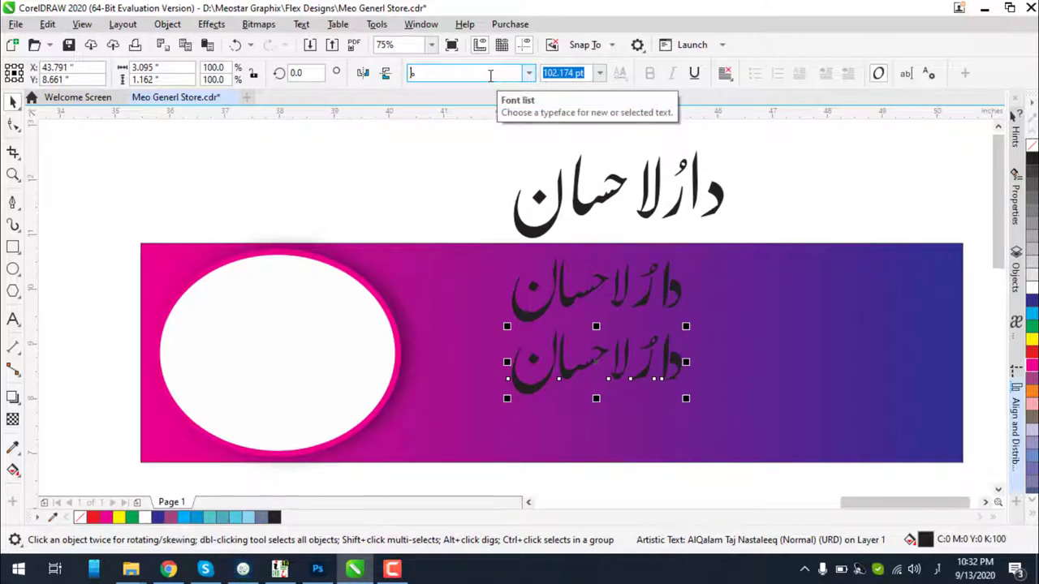
type("Mehr Nastaliq We")
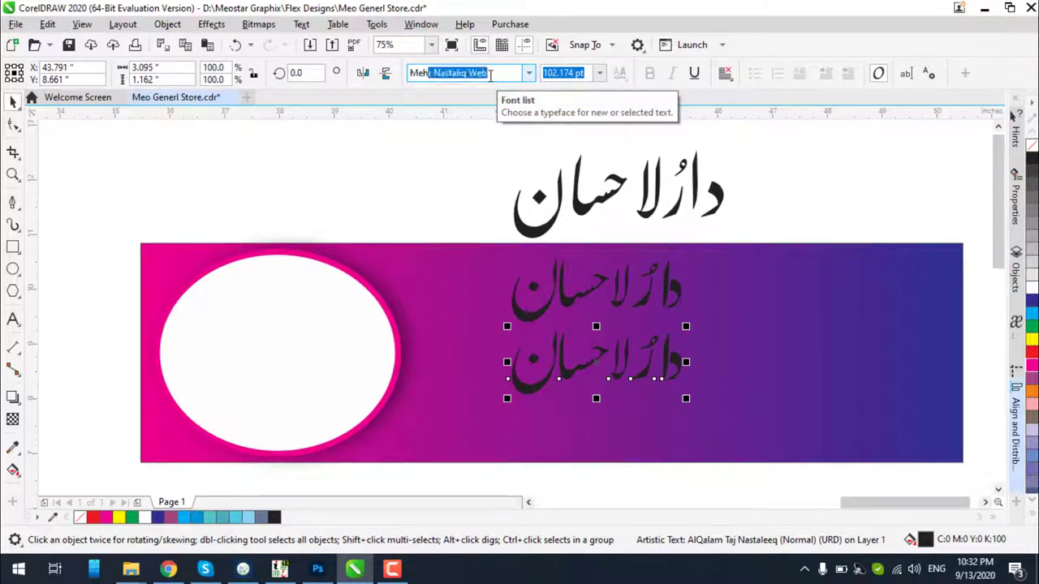
key("Return")
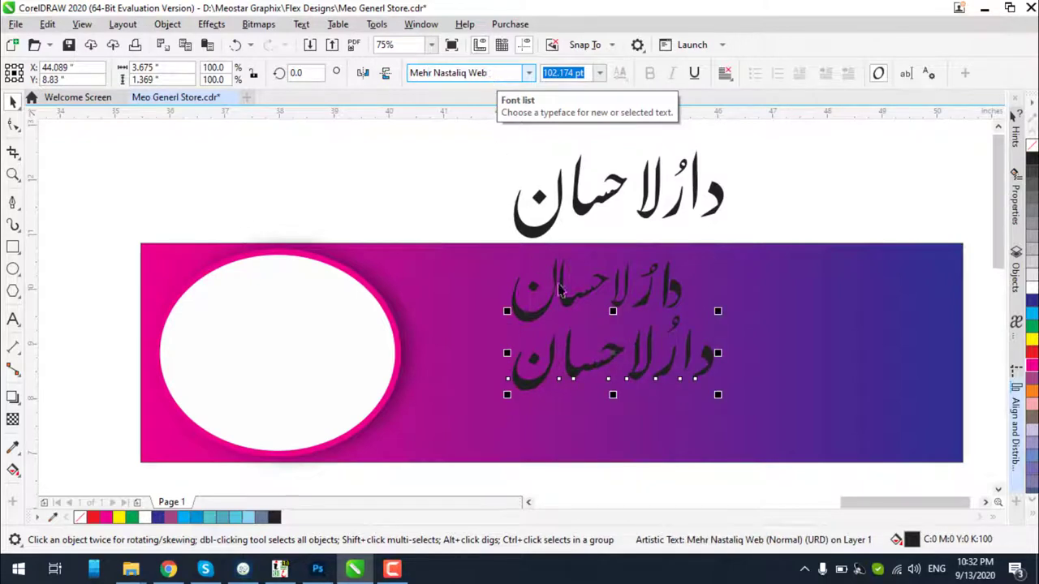
scroll(650, 342, "up", 2)
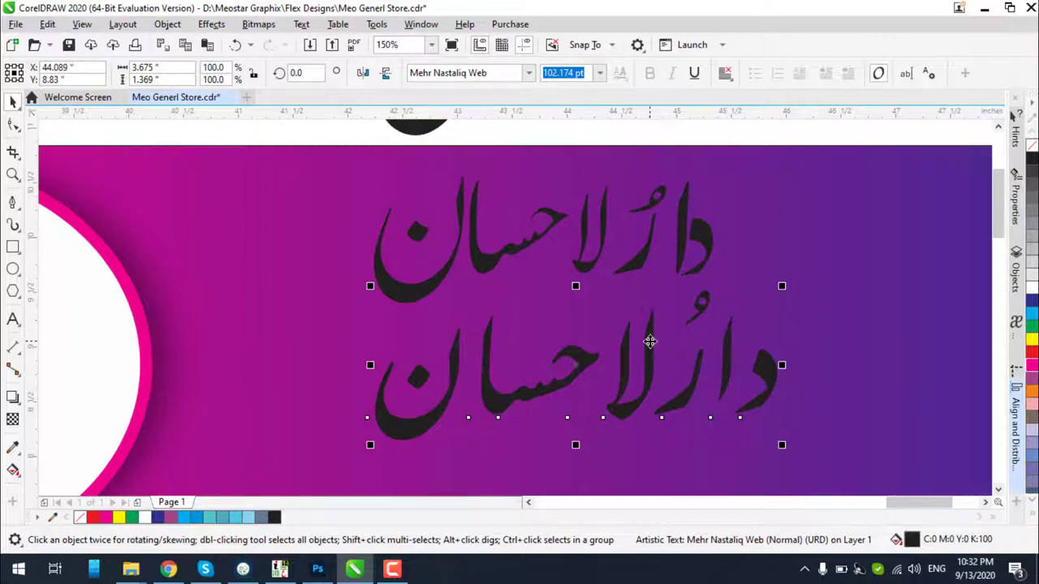
scroll(650, 341, "down", 2)
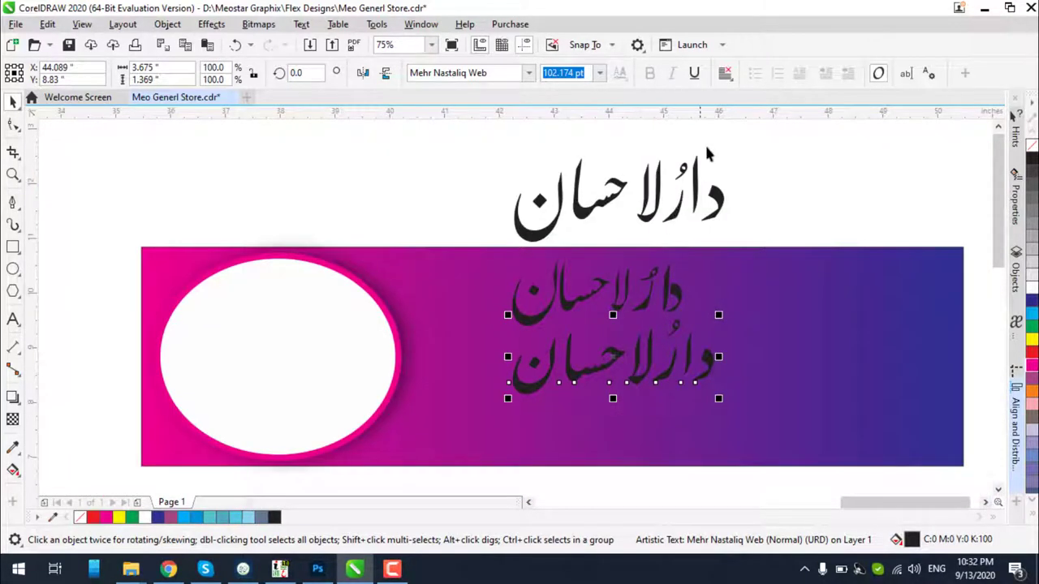
Move the title and the AlQalam and Mehr Nastaliq copies above the banner, side by side
left_click_drag(800, 130, 436, 326)
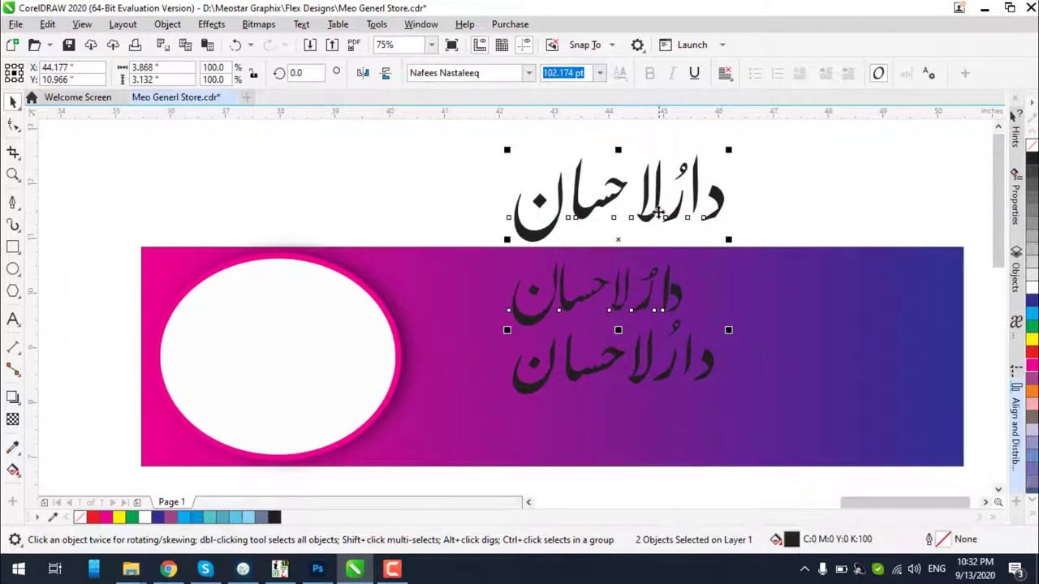
left_click_drag(658, 212, 593, 178)
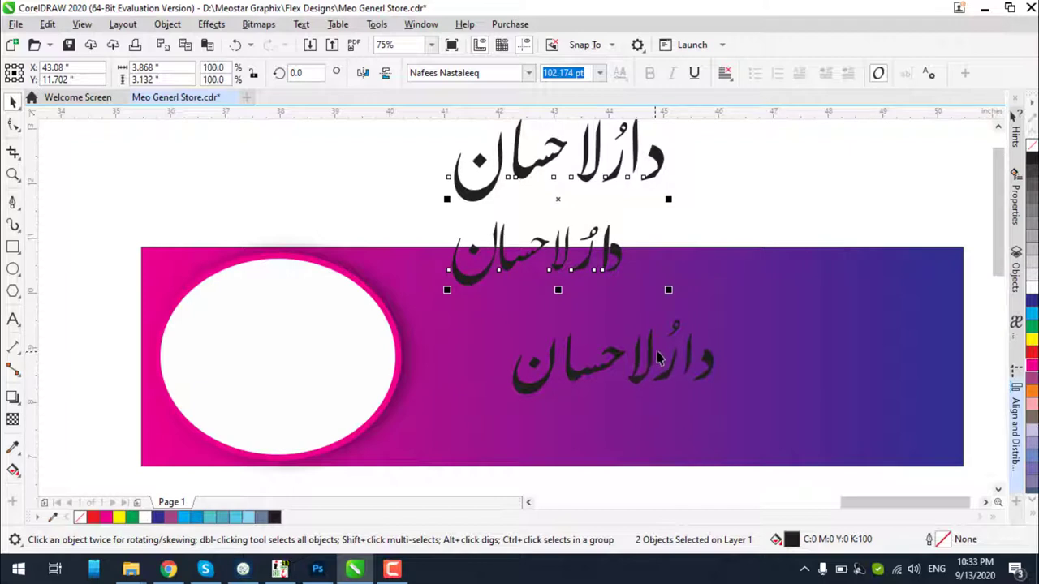
left_click_drag(798, 221, 422, 446)
scroll(558, 397, "down", 2)
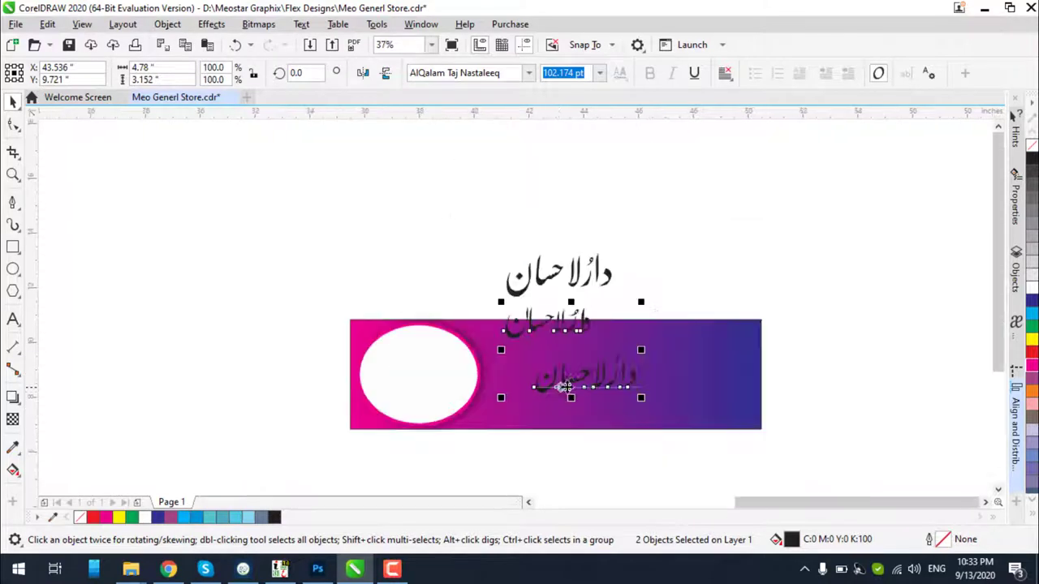
left_click_drag(568, 381, 699, 270)
scroll(615, 285, "up", 4)
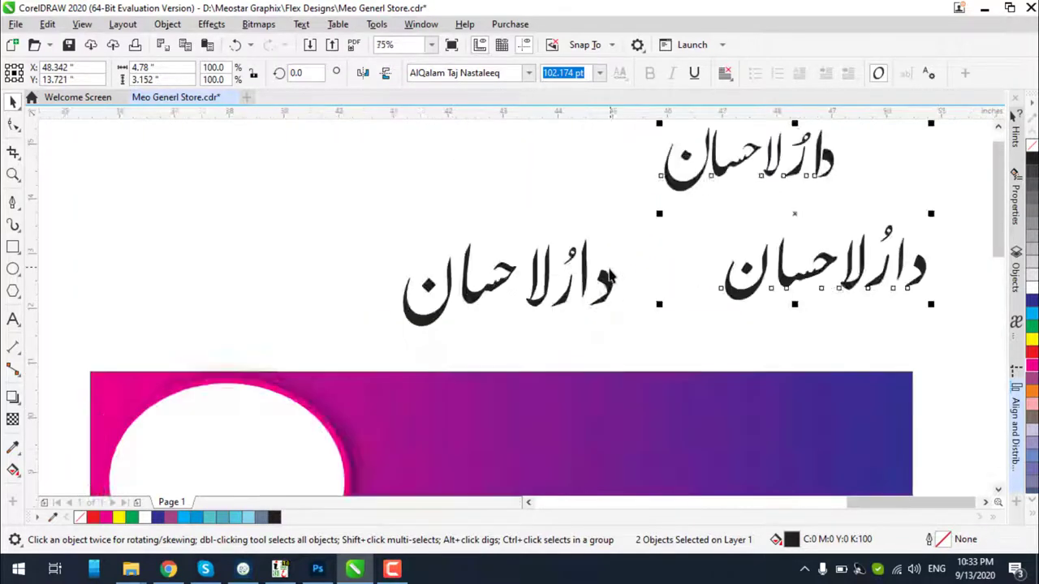
left_click(597, 282)
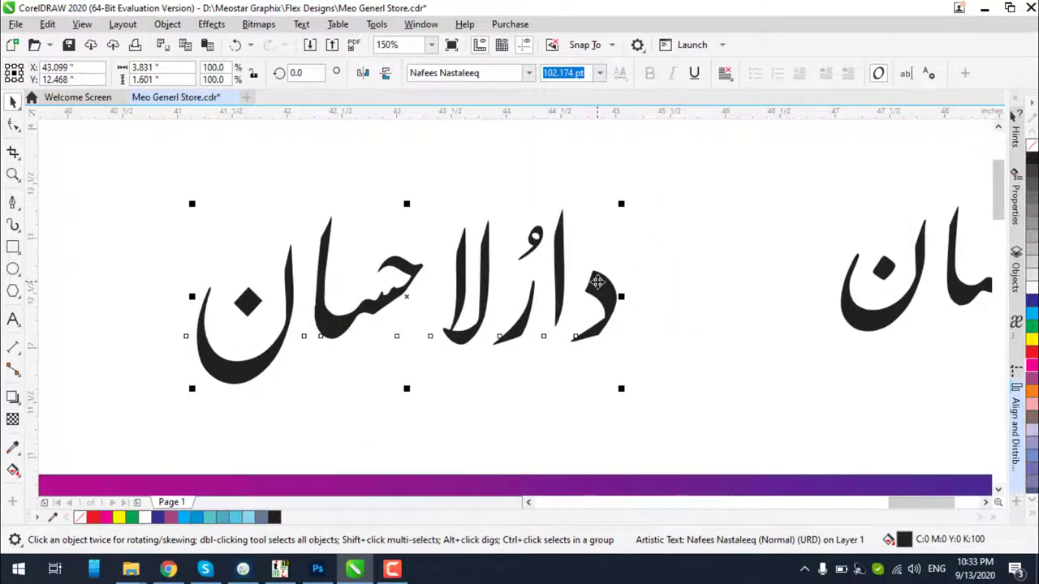
Convert the left Nafees Nastaleeq title to curves with Ctrl+Q, then compare it with the Mehr Nastaliq copy
key("ctrl+q")
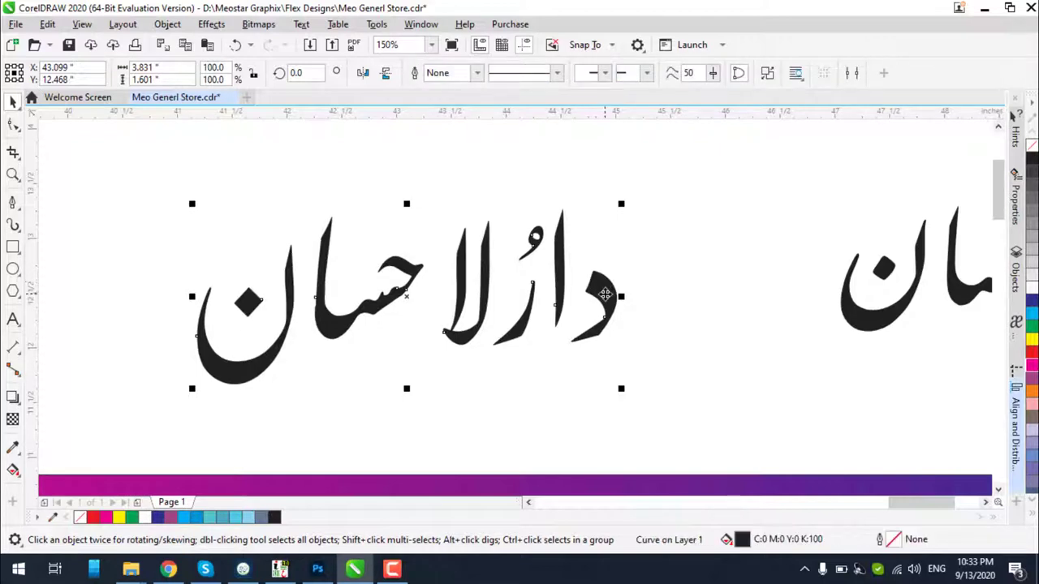
left_click(665, 186)
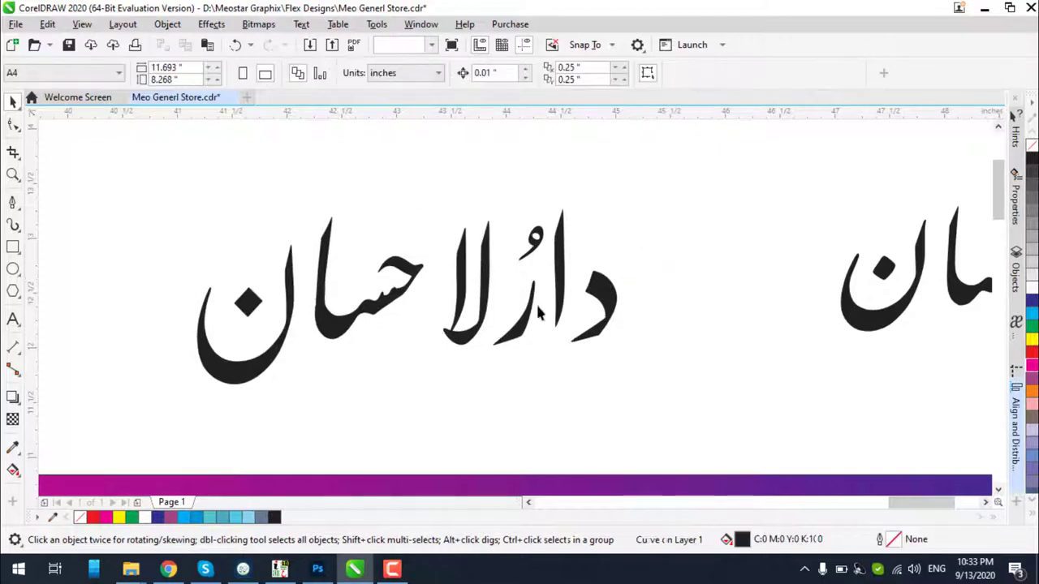
scroll(486, 320, "up", 1)
scroll(486, 320, "down", 5)
scroll(628, 293, "up", 5)
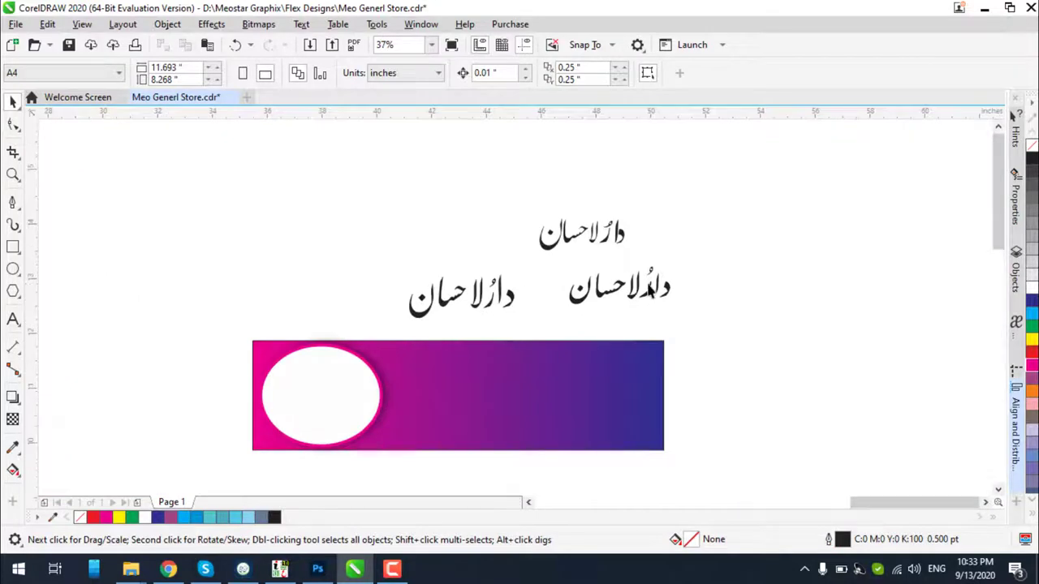
left_click(641, 297)
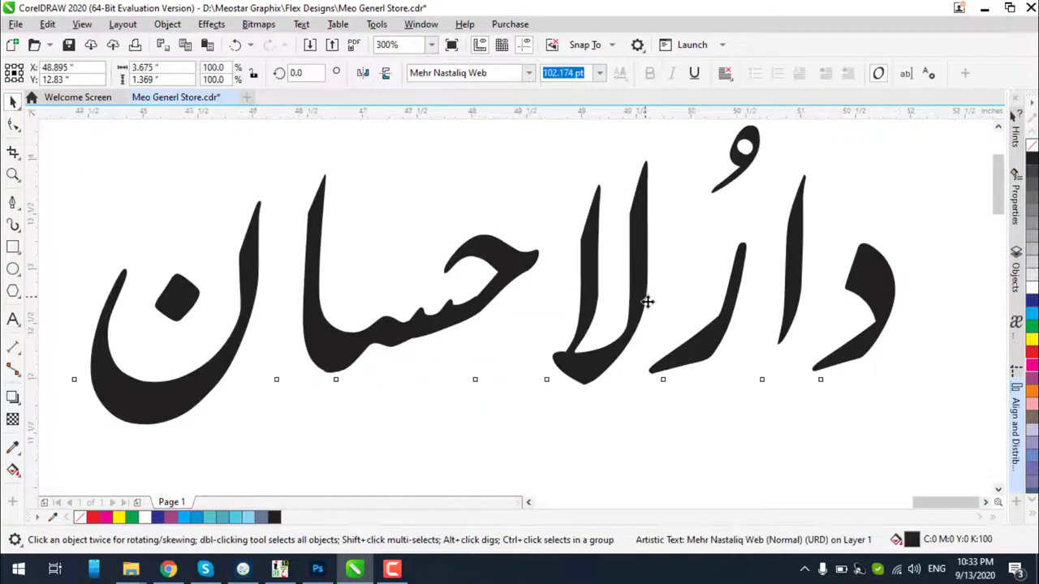
scroll(648, 301, "down", 3)
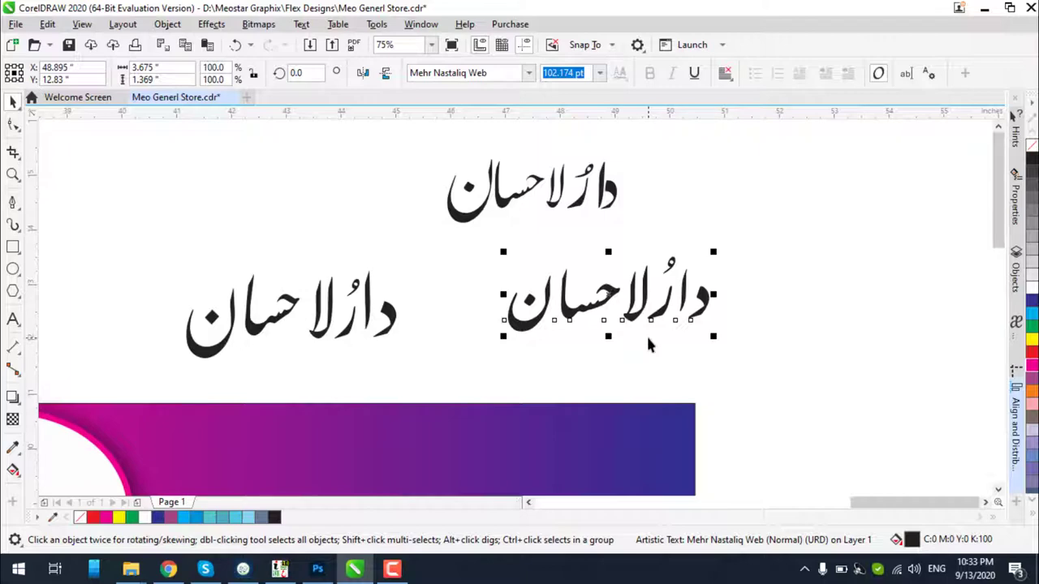
scroll(345, 329, "up", 3)
scroll(345, 329, "down", 3)
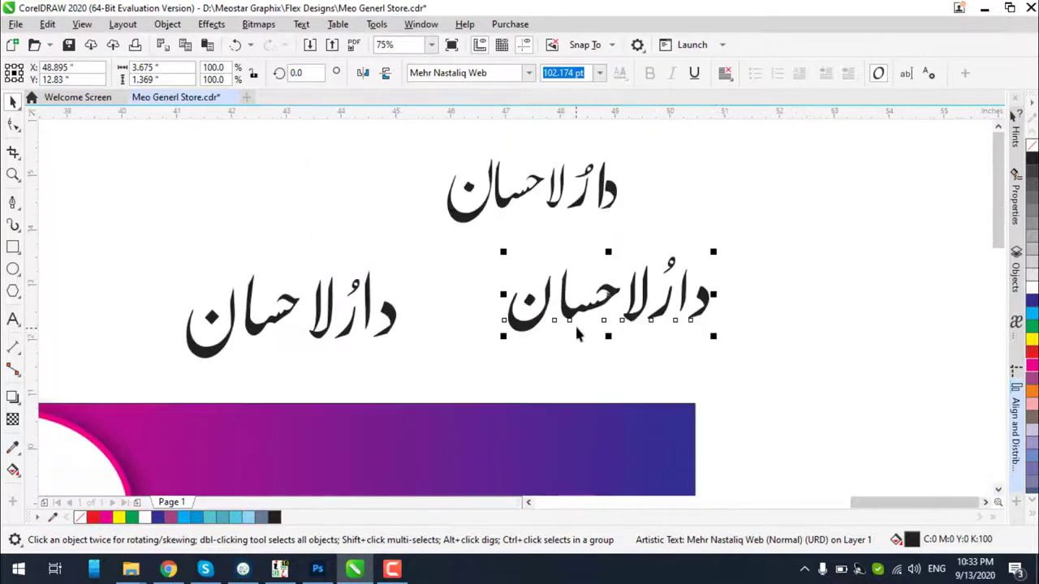
scroll(617, 325, "up", 3)
scroll(669, 317, "up", 1)
scroll(677, 308, "down", 4)
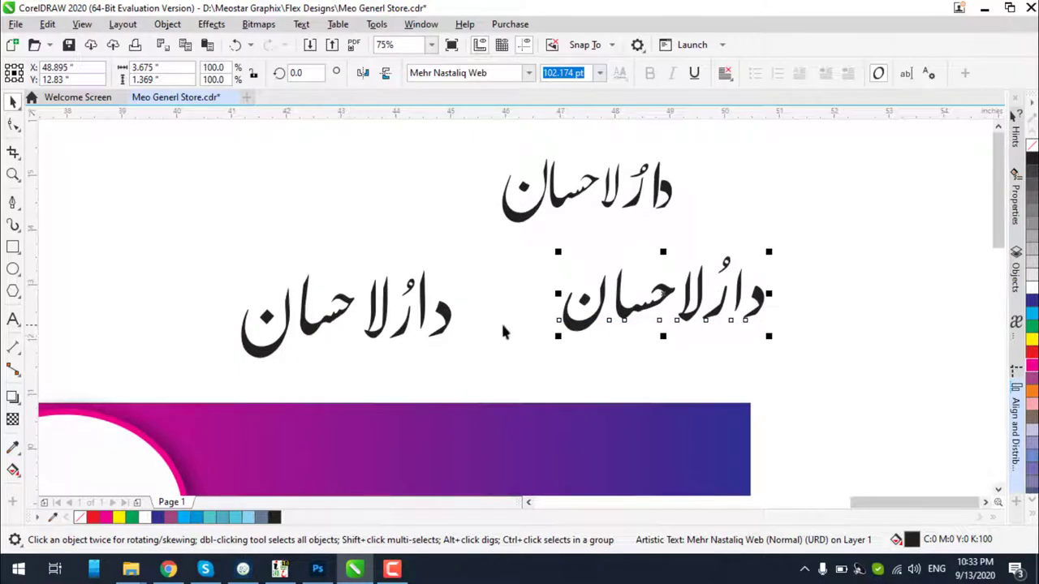
scroll(460, 329, "down", 2)
scroll(419, 326, "up", 3)
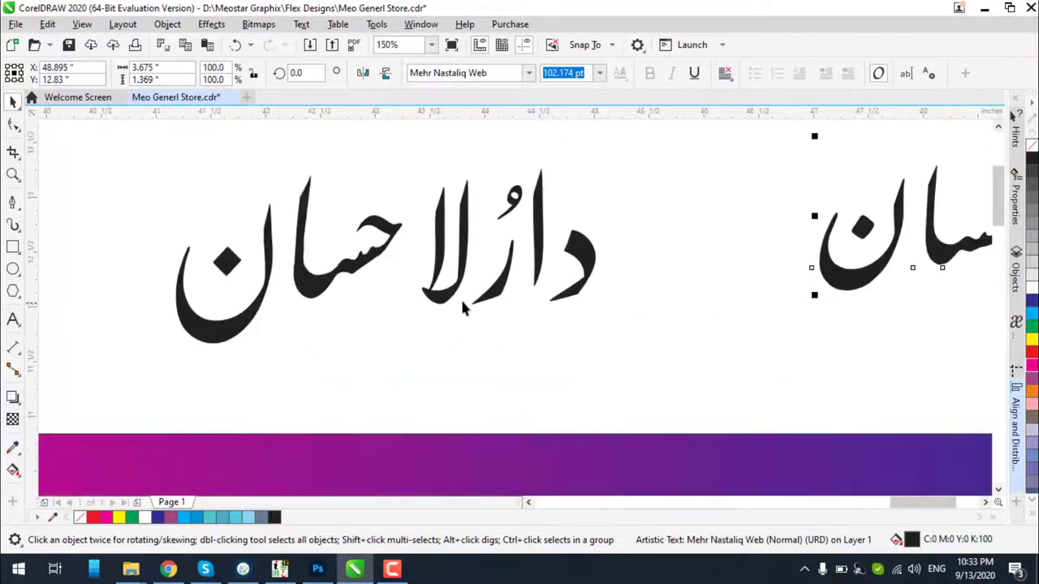
left_click(466, 278)
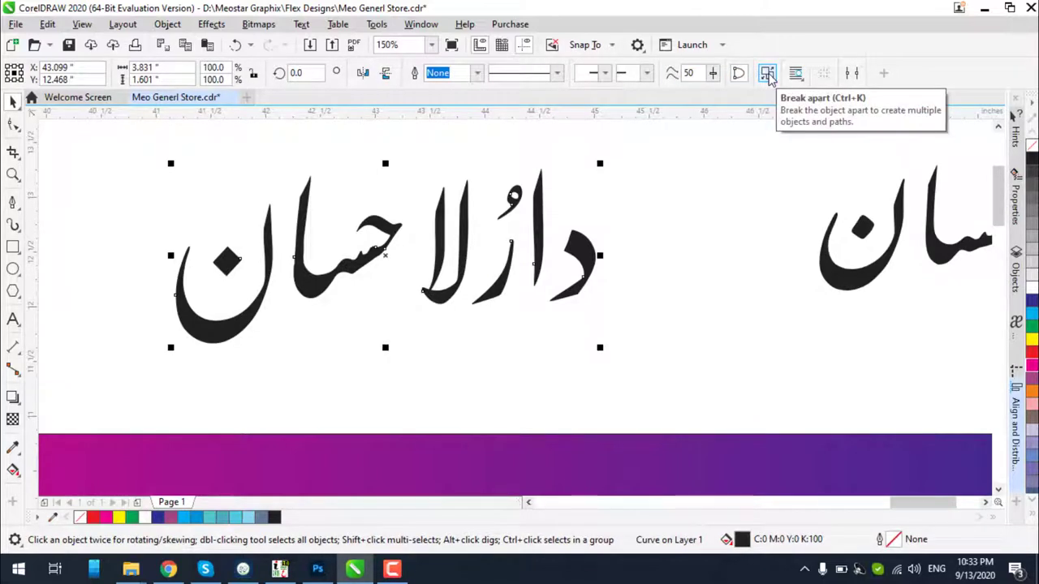
Break the curved word apart, then move the لا and ن letter shapes closer together
left_click(767, 75)
left_click(400, 151)
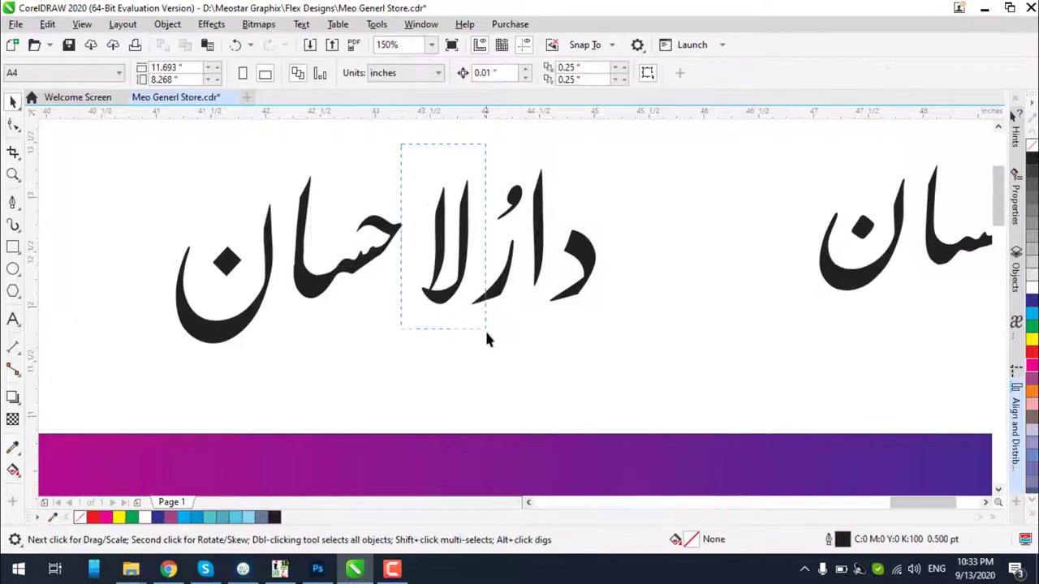
left_click_drag(485, 329, 485, 330)
scroll(458, 259, "up", 2)
left_click_drag(457, 260, 401, 253)
scroll(442, 268, "down", 2)
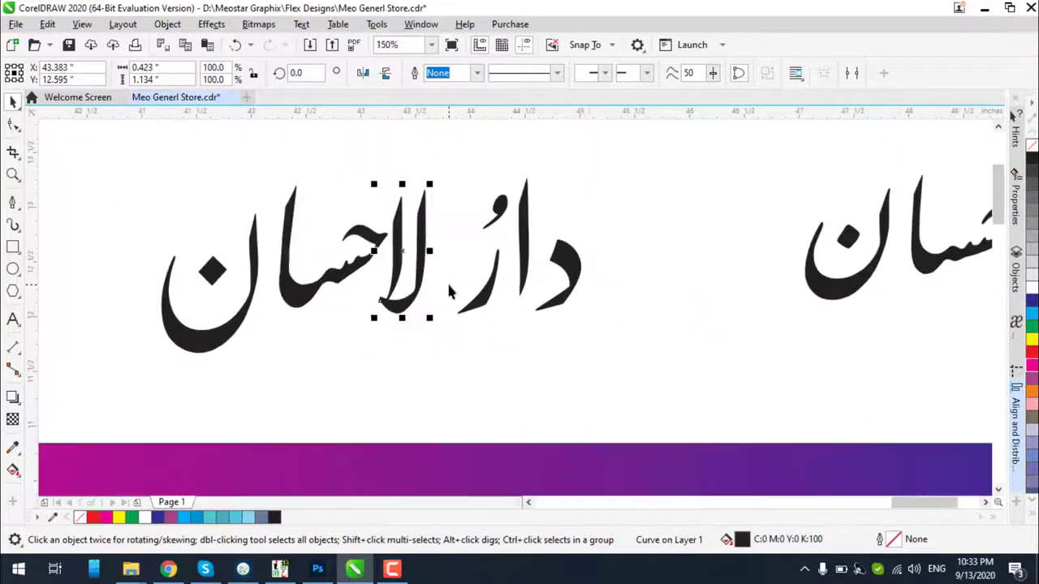
left_click(249, 347)
left_click(216, 341)
left_click_drag(216, 340, 229, 342)
left_click(235, 314)
Nudge the ن dot slightly right and move the ر stroke left against لا
left_click(211, 272)
scroll(209, 269, "up", 2)
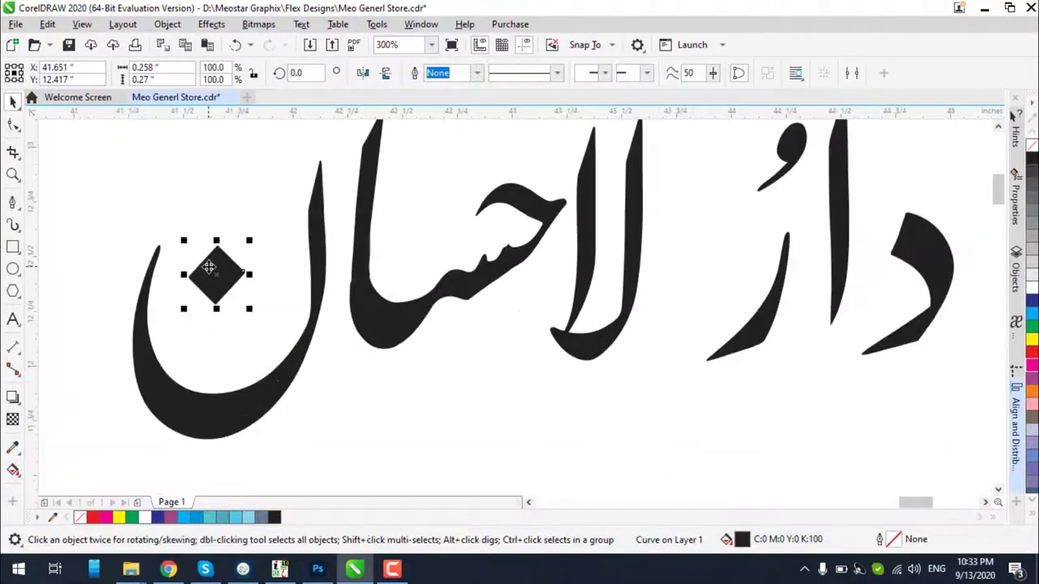
left_click_drag(210, 268, 224, 268)
scroll(349, 269, "down", 2)
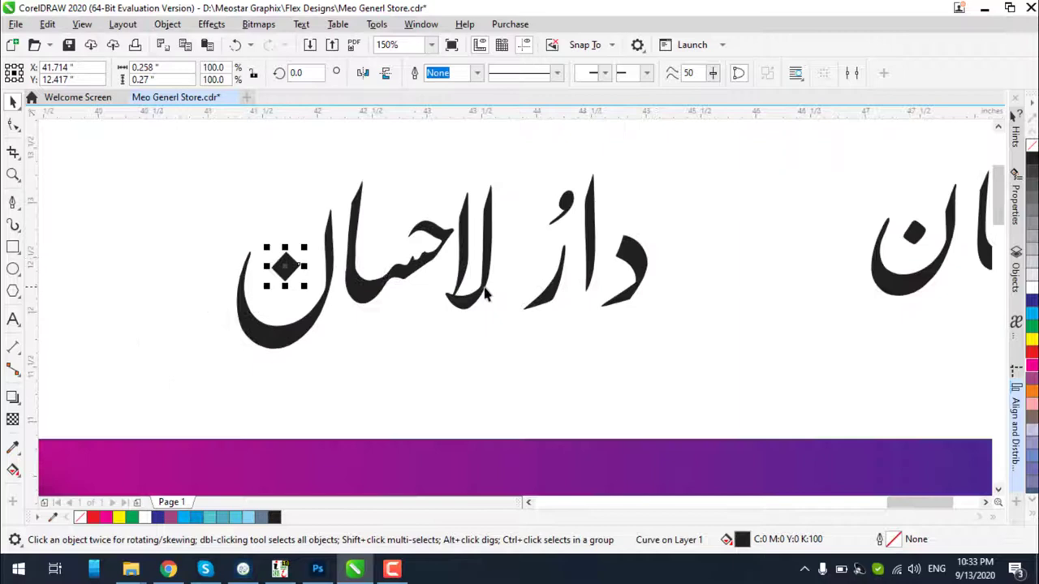
left_click(548, 299)
left_click_drag(548, 308, 513, 308)
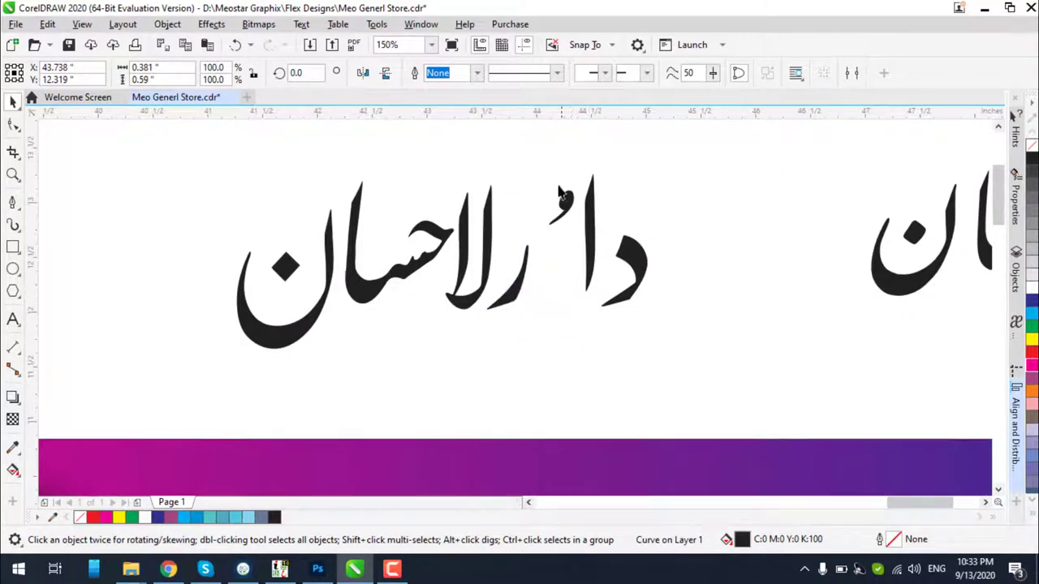
Combine the mark above دا into one shape, then shift the mark, alef and dal left
left_click_drag(545, 167, 579, 232)
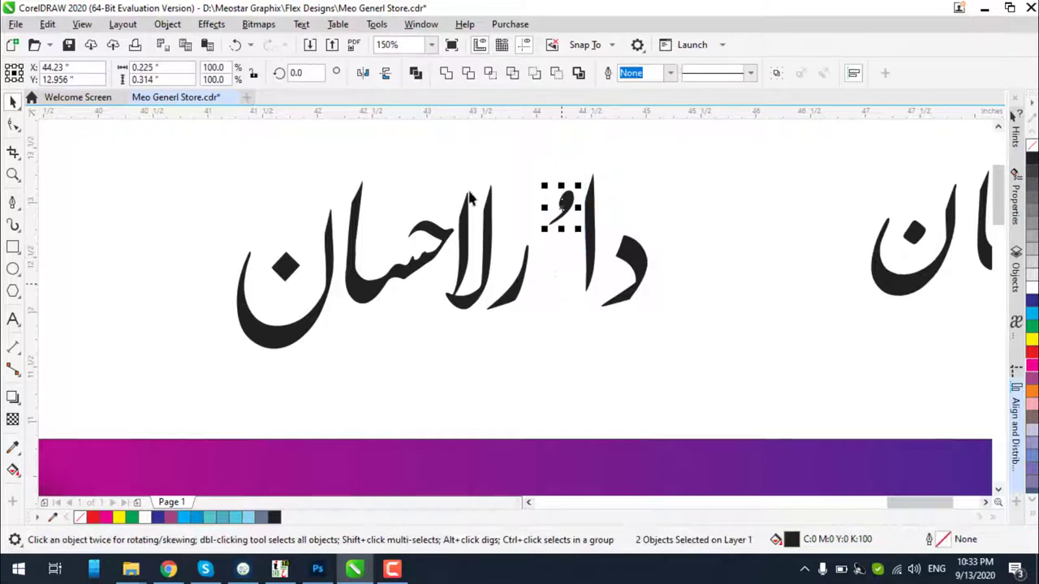
left_click(416, 73)
scroll(568, 212, "up", 3)
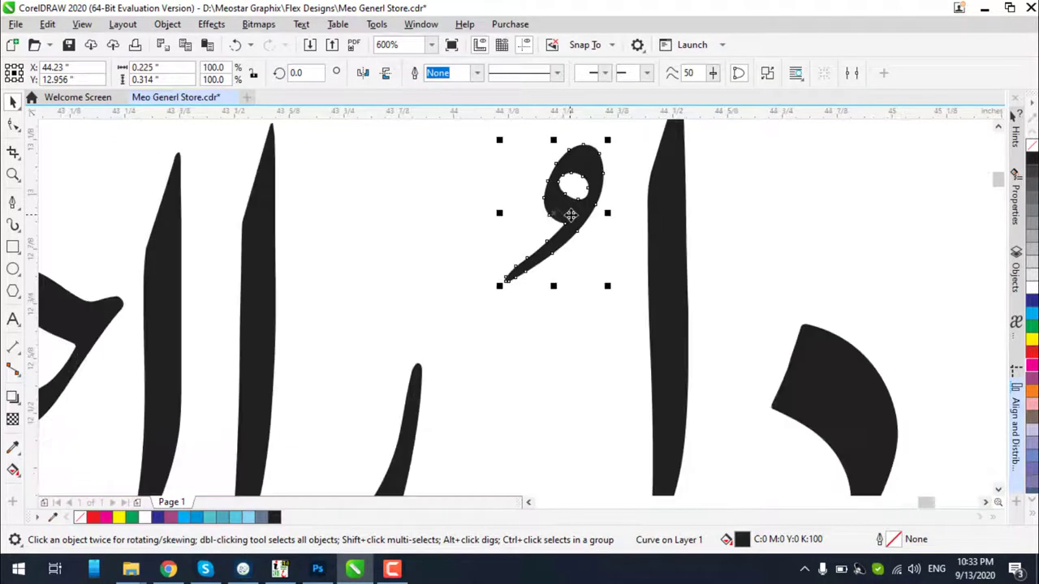
left_click_drag(568, 213, 438, 274)
scroll(547, 209, "down", 2)
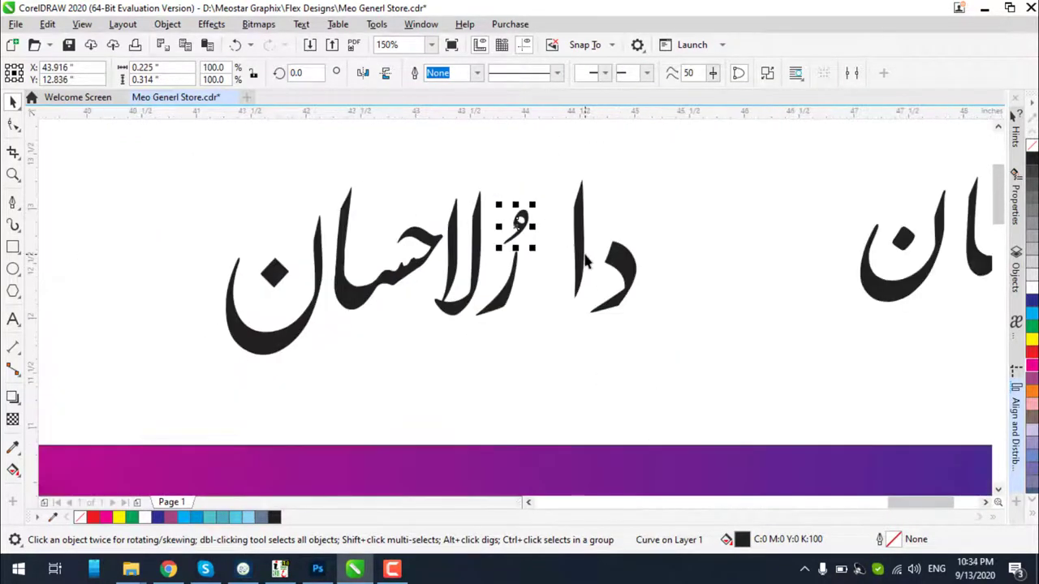
scroll(548, 209, "up", 2)
left_click(581, 243)
left_click_drag(549, 261, 479, 262)
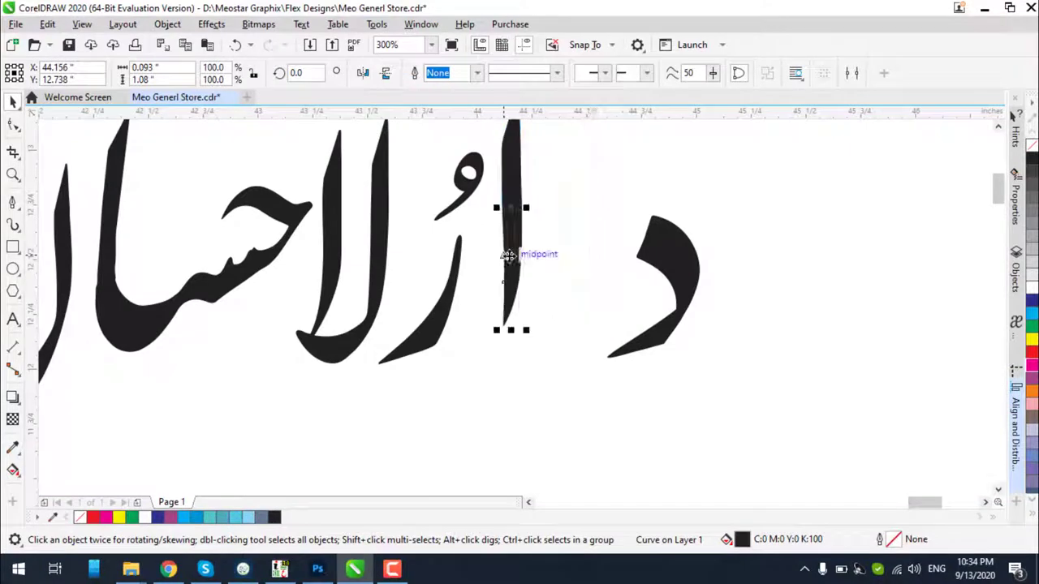
left_click(670, 270)
left_click_drag(670, 270, 563, 267)
Shift the alef slightly left and move the small waw mark left
left_click(640, 344)
scroll(640, 344, "down", 2)
scroll(640, 343, "up", 2)
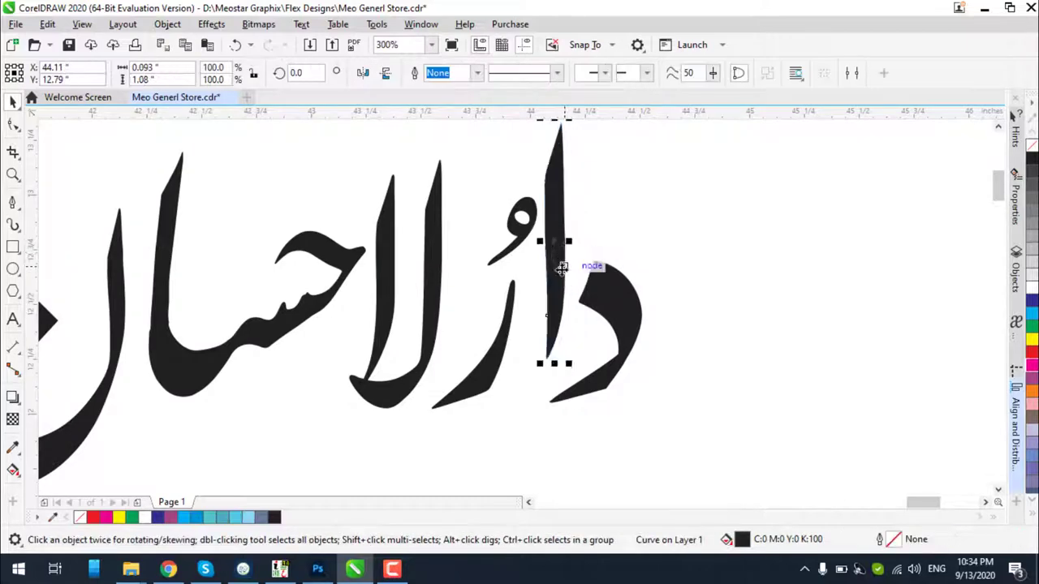
left_click_drag(604, 328, 613, 336)
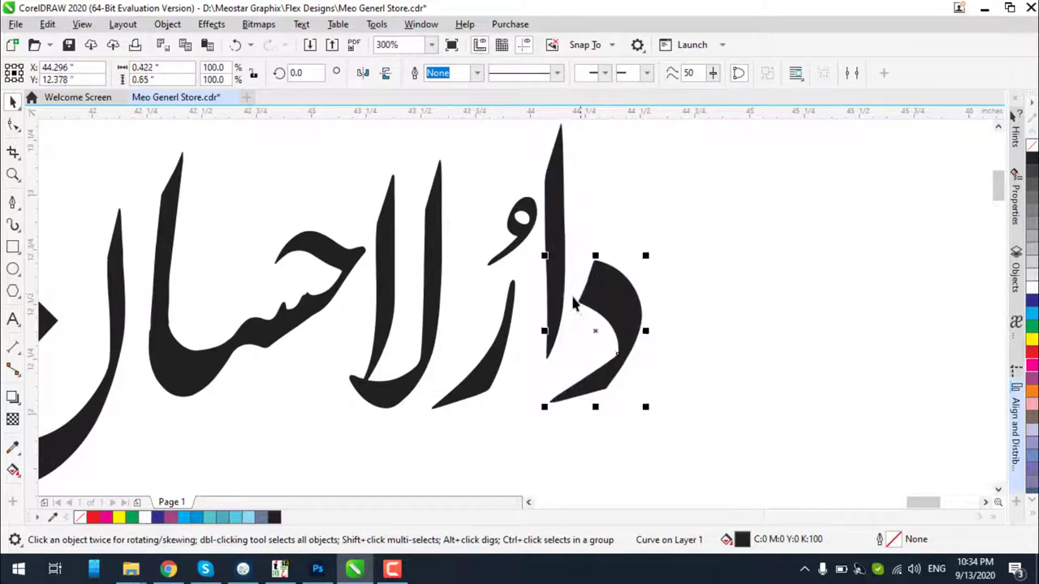
left_click(528, 241)
scroll(536, 233, "up", 3)
left_click_drag(524, 235, 443, 279)
scroll(551, 235, "down", 3)
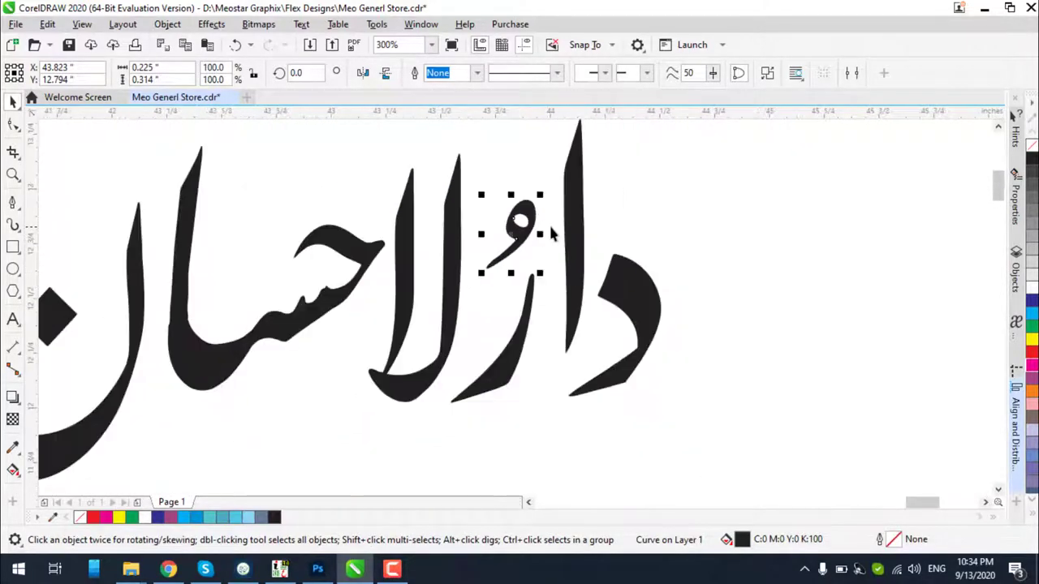
Fine-tune the alef again and bring the dal closer to it, then deselect
scroll(570, 260, "up", 3)
left_click_drag(571, 260, 559, 267)
scroll(643, 244, "down", 3)
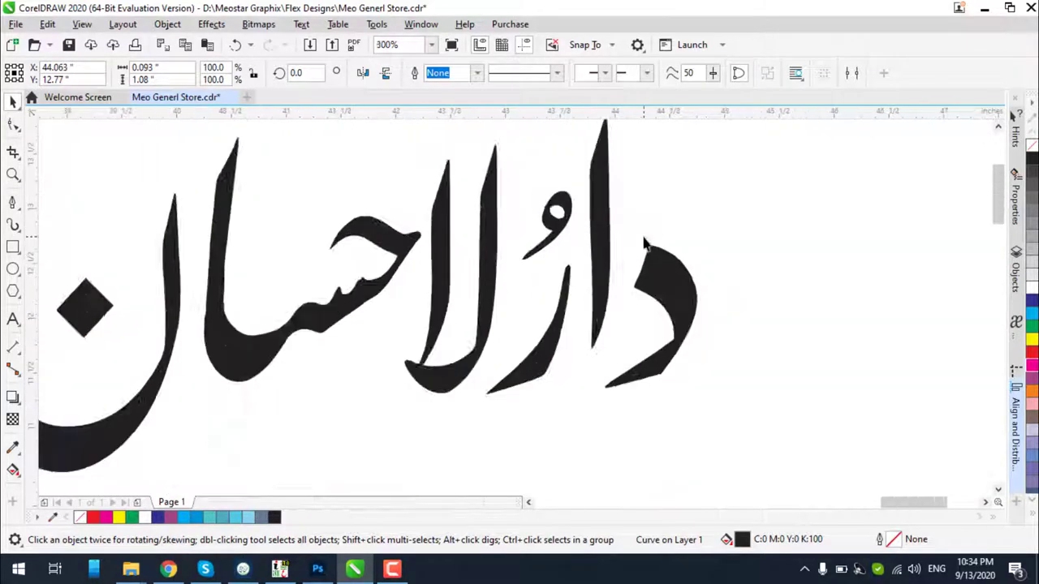
scroll(643, 244, "down", 3)
left_click(655, 249)
scroll(652, 262, "up", 3)
left_click_drag(652, 262, 689, 244)
scroll(688, 245, "down", 3)
left_click(722, 225)
scroll(633, 231, "down", 2)
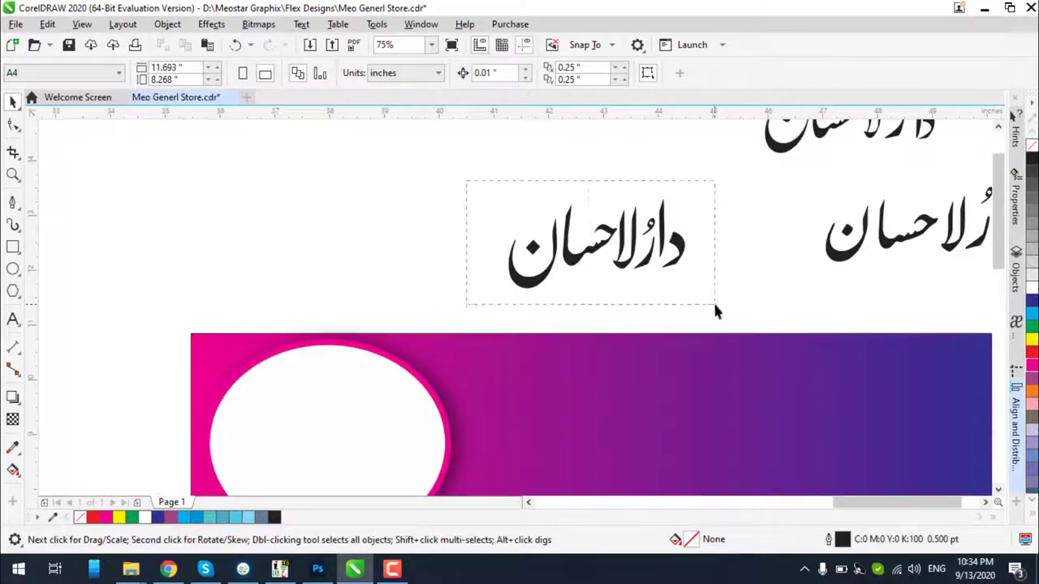
Move the Urdu title onto the gradient banner's right side and scale it up
left_click_drag(714, 308, 708, 299)
scroll(707, 299, "down", 2)
left_click_drag(598, 237, 740, 339)
scroll(740, 339, "up", 2)
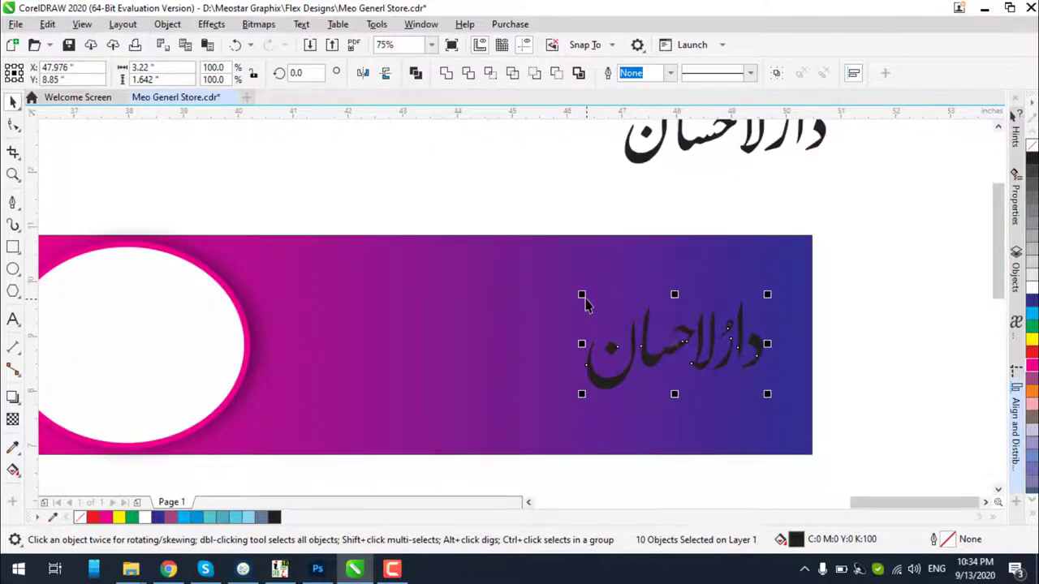
left_click_drag(586, 304, 537, 277)
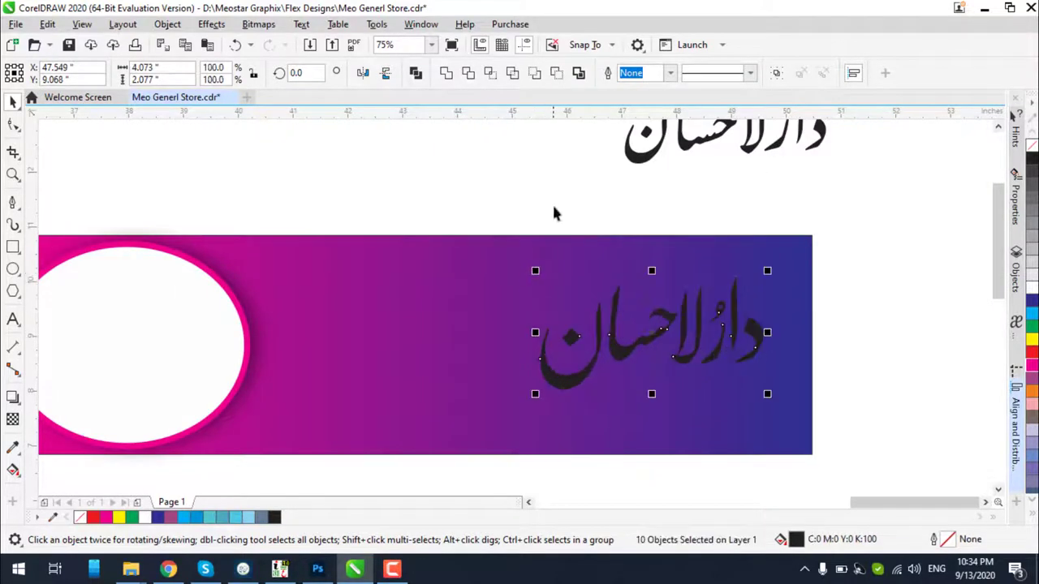
left_click(555, 212)
Combine the three middle letter pieces of the title into one shape
scroll(615, 297, "up", 2)
scroll(602, 258, "down", 2)
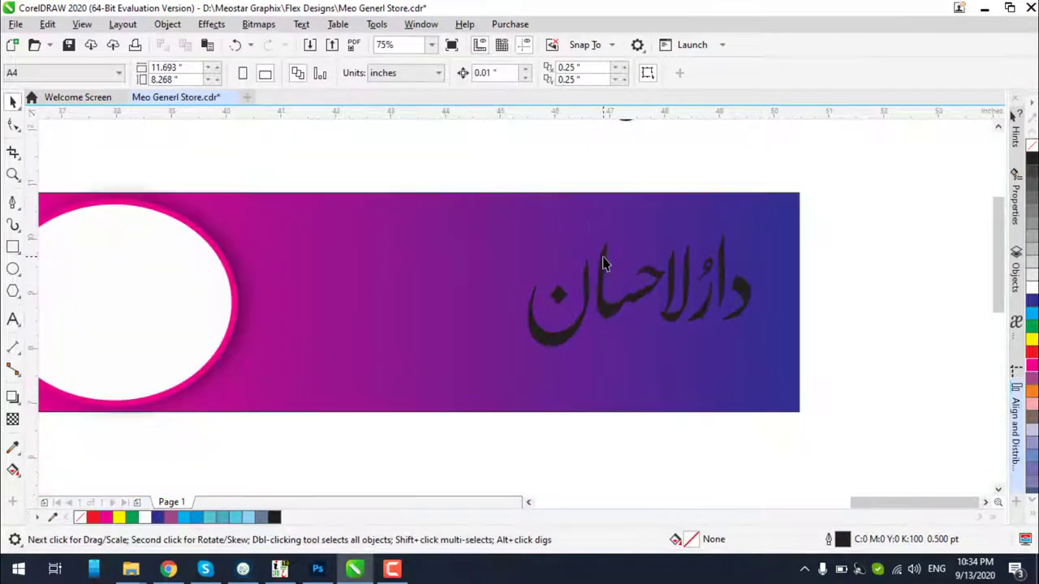
left_click_drag(586, 172, 670, 382)
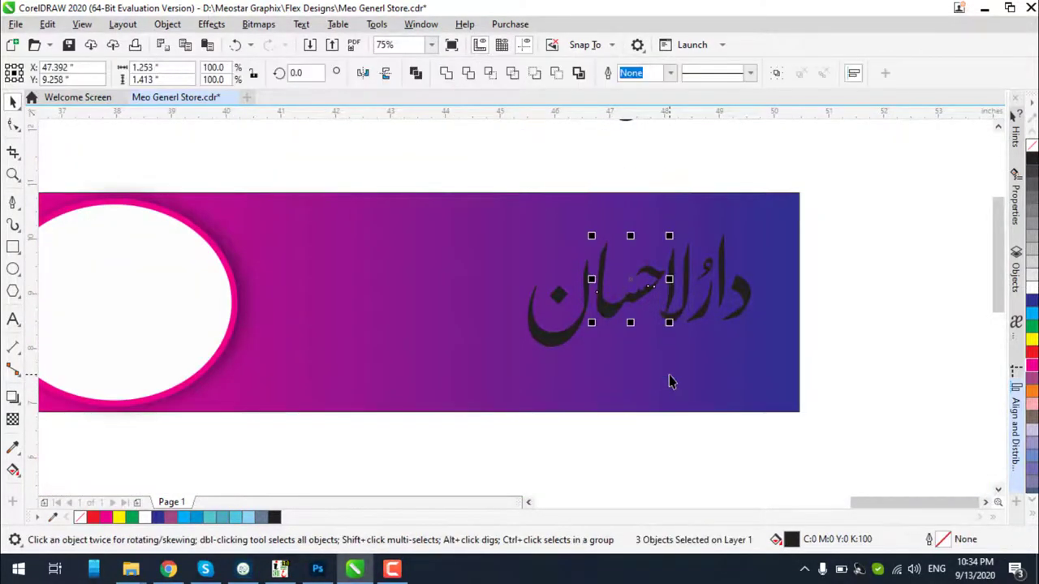
left_click(445, 73)
Reposition the remaining title letters and reselect the whole Urdu title
left_click_drag(849, 172, 503, 389)
mouse_move(556, 339)
left_mouse_down()
mouse_move(540, 343)
mouse_move(556, 343)
left_mouse_up()
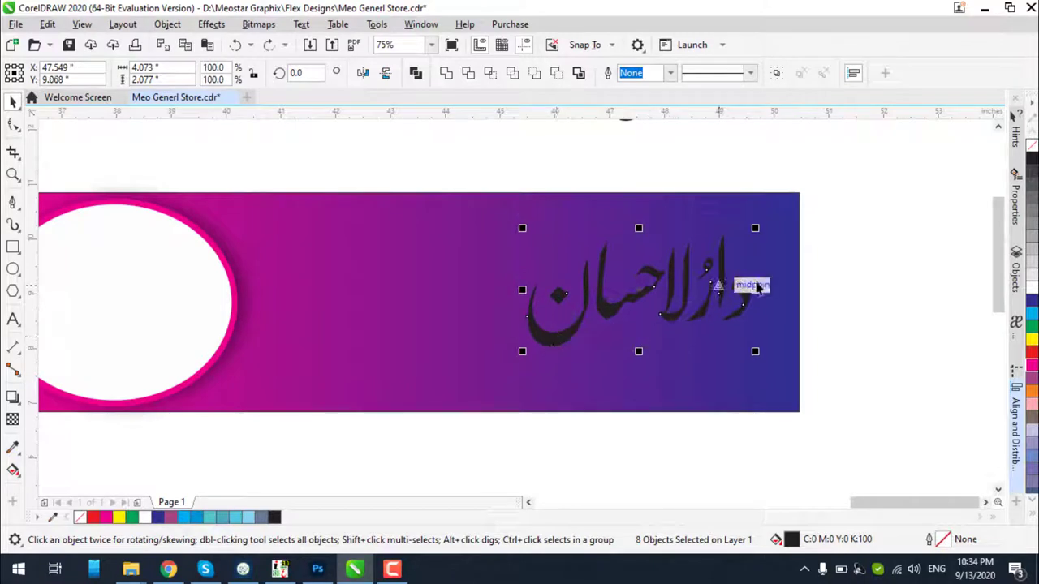
left_click(844, 257)
left_click(624, 308)
left_click(622, 306, "shift")
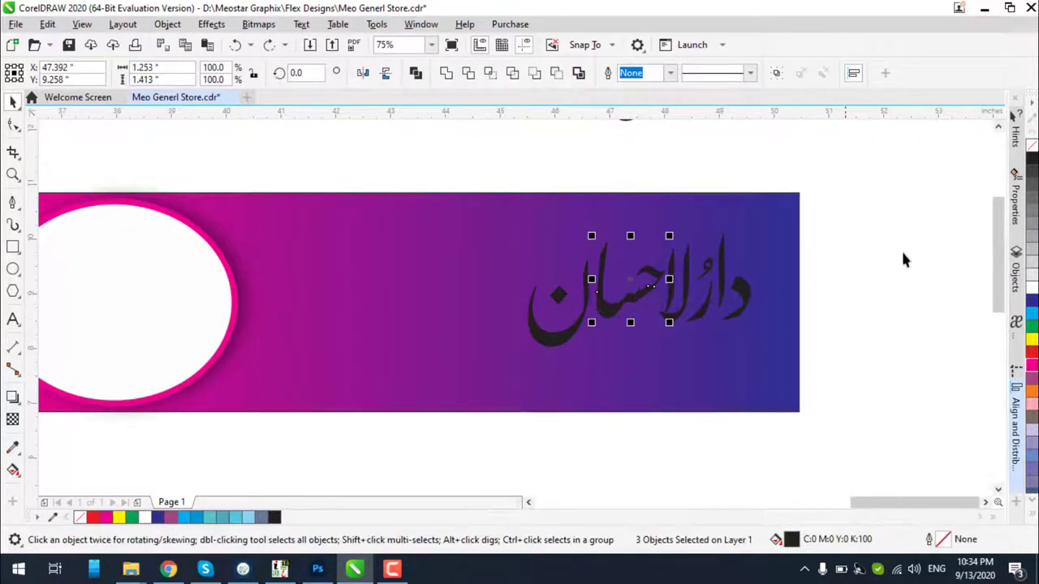
left_click_drag(860, 202, 471, 397)
scroll(674, 301, "up", 3)
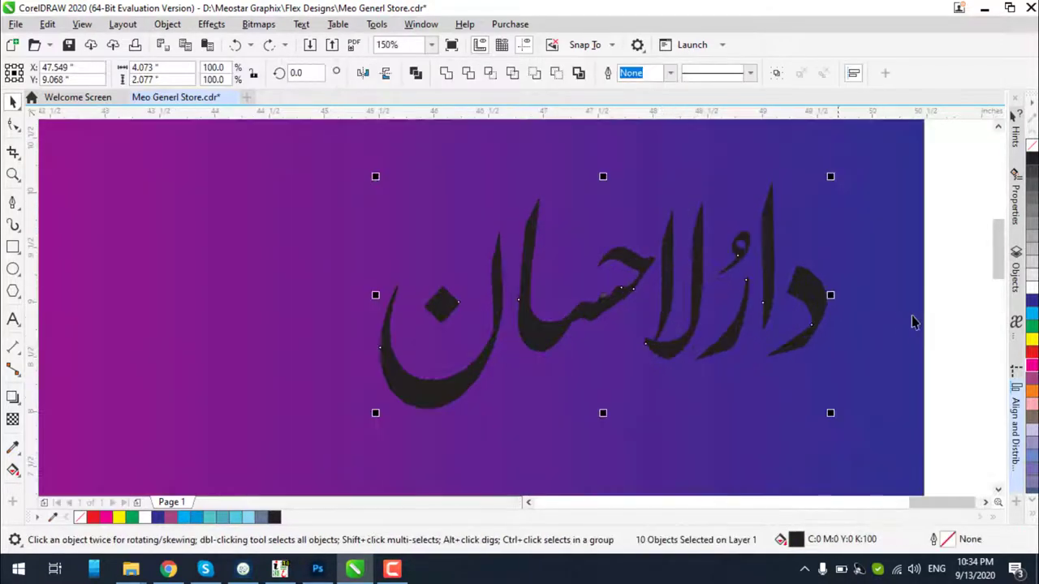
Give the Urdu title a white outline from the color palette
right_click(1031, 288)
scroll(540, 312, "up", 3)
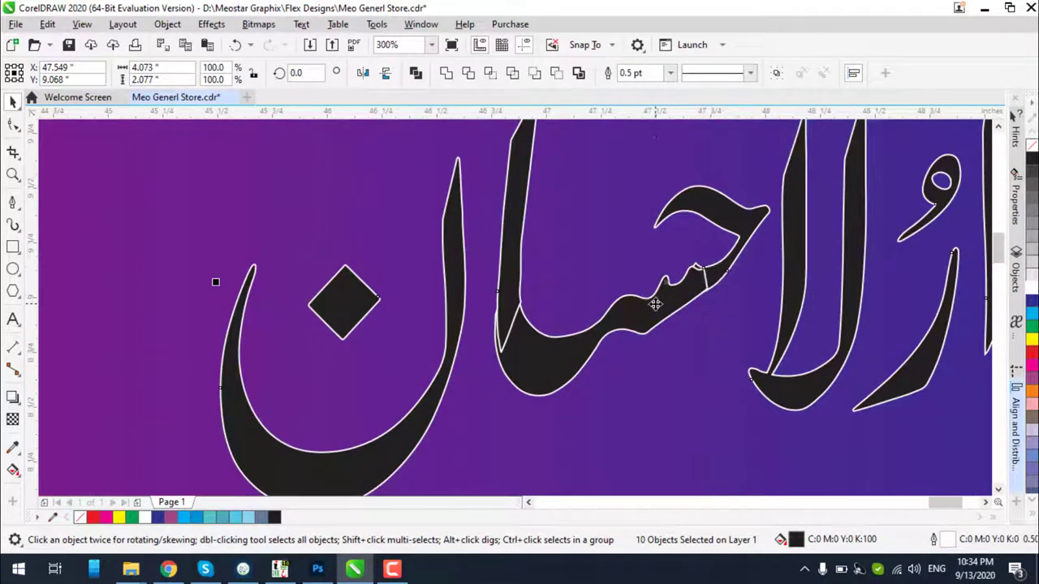
scroll(655, 304, "up", 3)
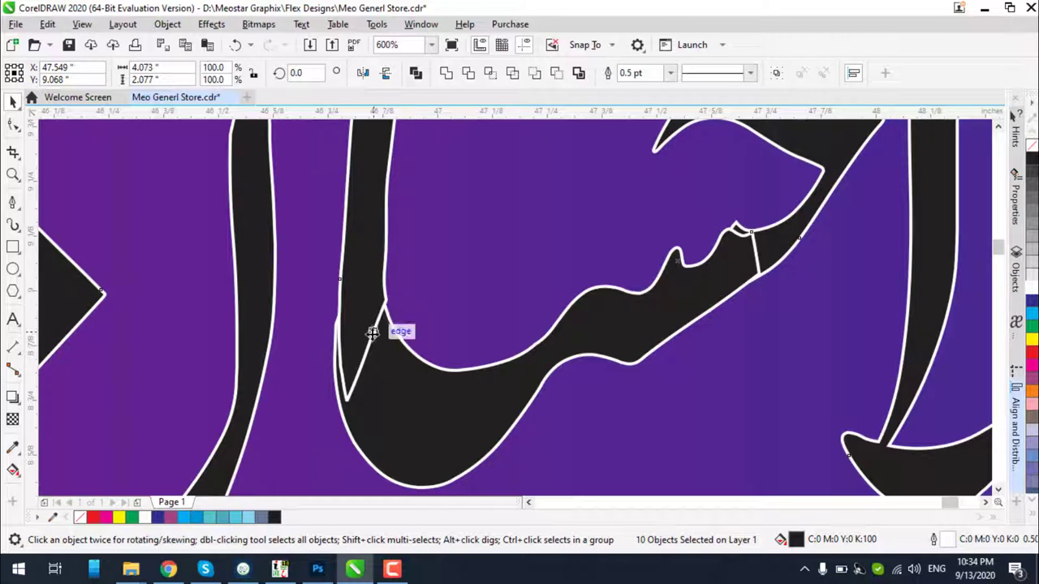
scroll(371, 332, "down", 6)
key("Escape")
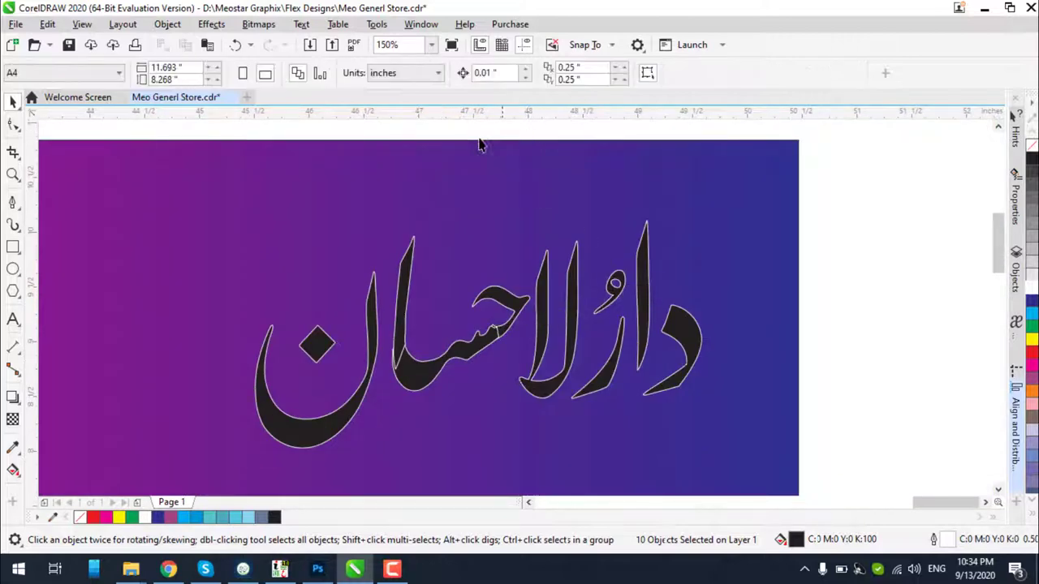
Try combining the middle letter pieces, then undo the combine
left_click(405, 261)
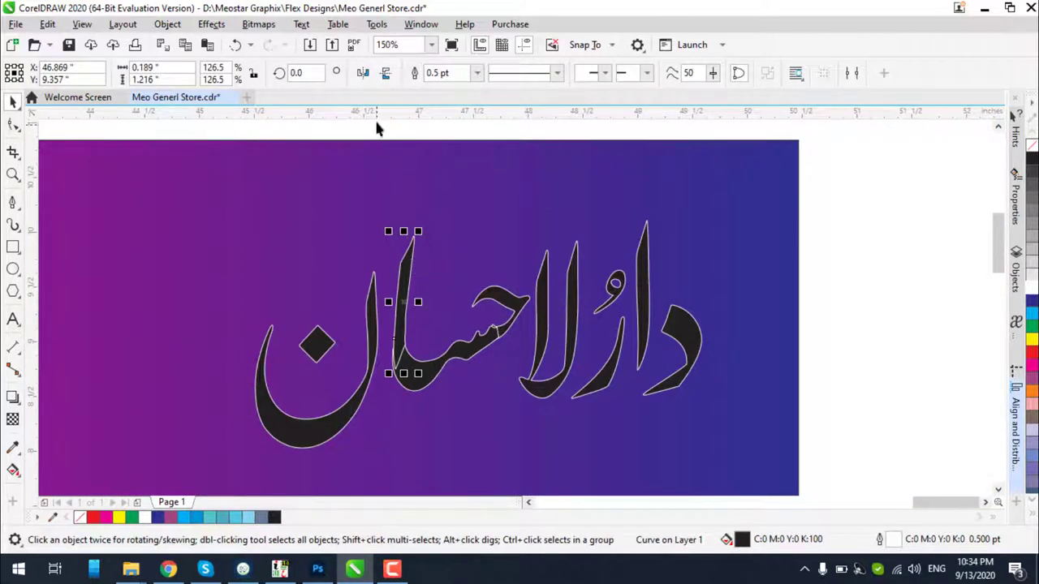
left_click_drag(379, 111, 511, 412)
key("Escape")
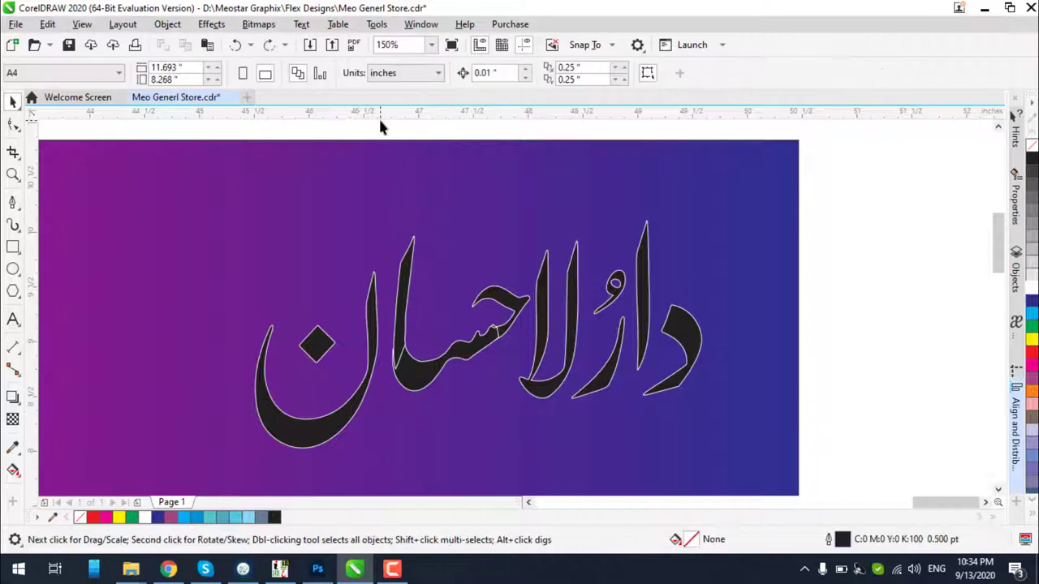
left_click_drag(381, 122, 536, 453)
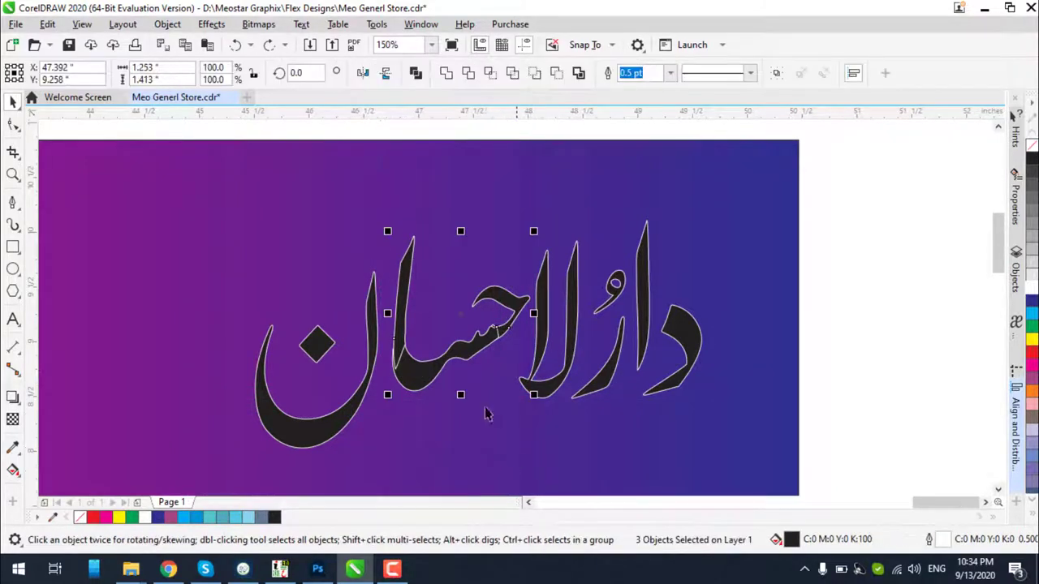
left_click(446, 75)
scroll(416, 407, "up", 1)
scroll(405, 360, "up", 1)
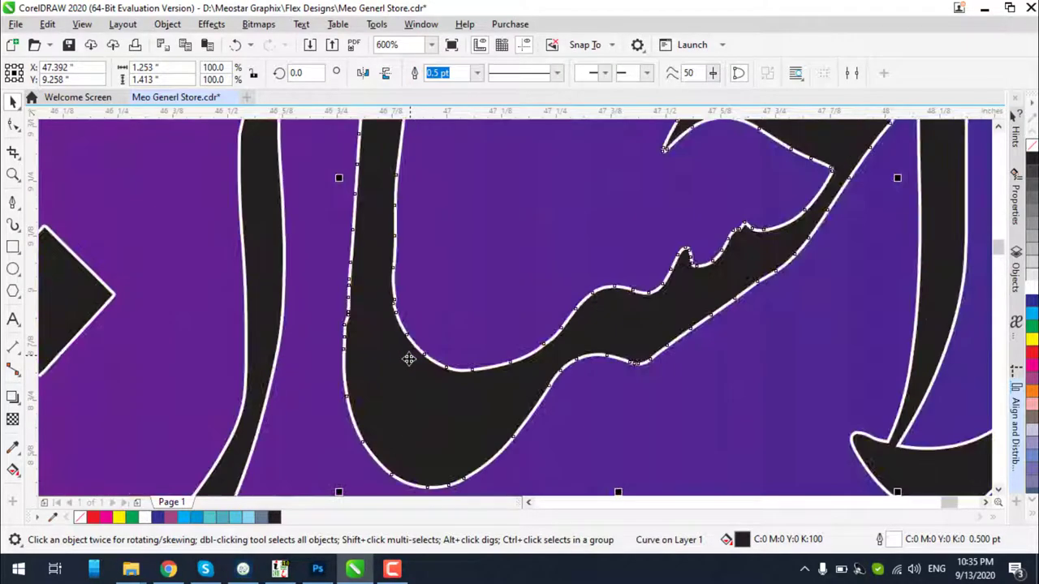
key("ctrl+z")
scroll(406, 360, "down", 1)
scroll(400, 354, "up", 1)
Reselect the three middle letter pieces of the title
left_click(459, 301)
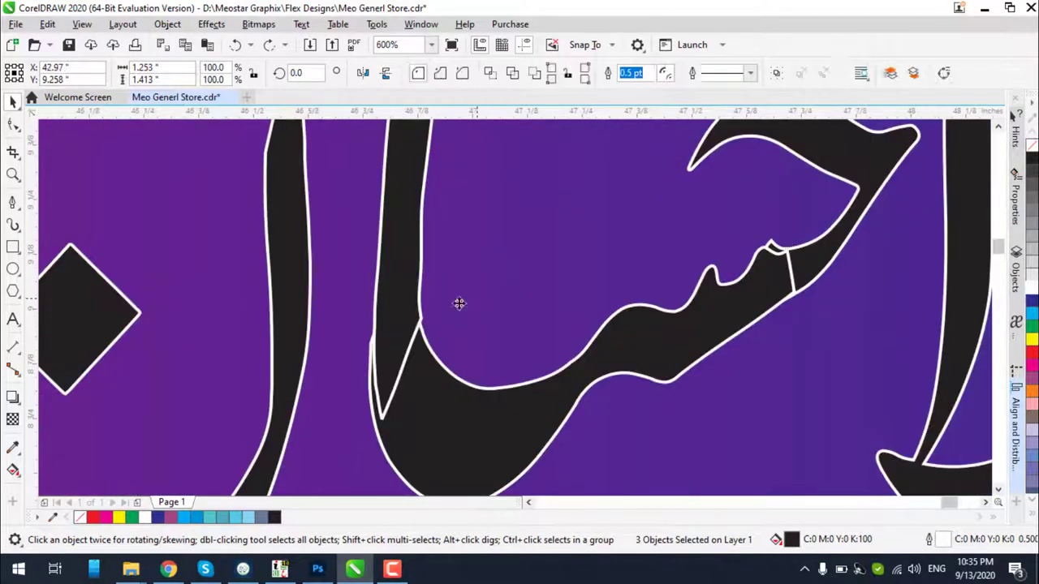
scroll(394, 329, "up", 2)
scroll(417, 313, "down", 1)
scroll(417, 313, "up", 1)
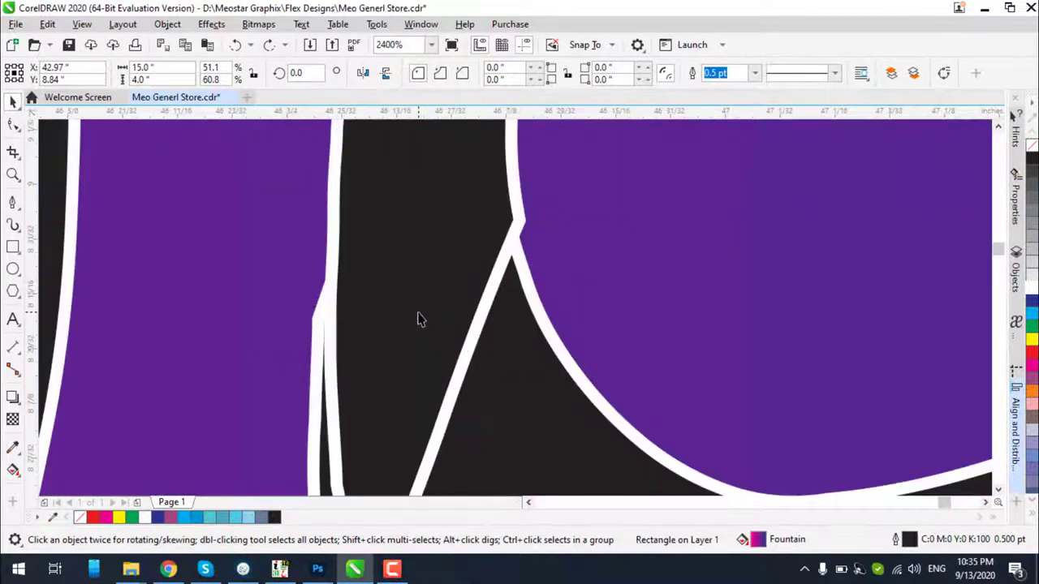
left_click(419, 312)
scroll(744, 343, "down", 4)
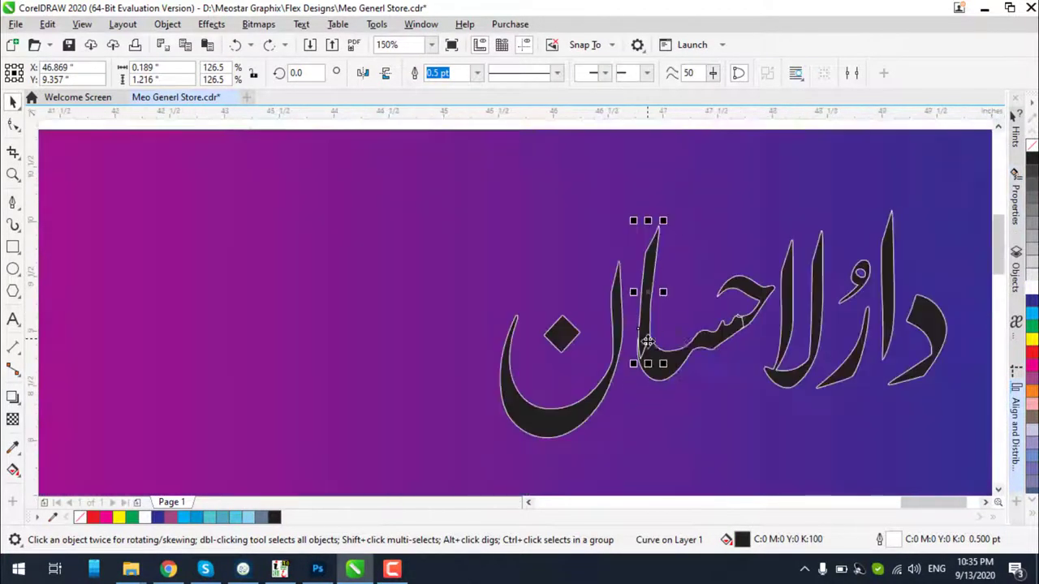
left_click_drag(617, 124, 784, 457)
Fill the middle letters with white and remove their outline
left_click(1029, 288)
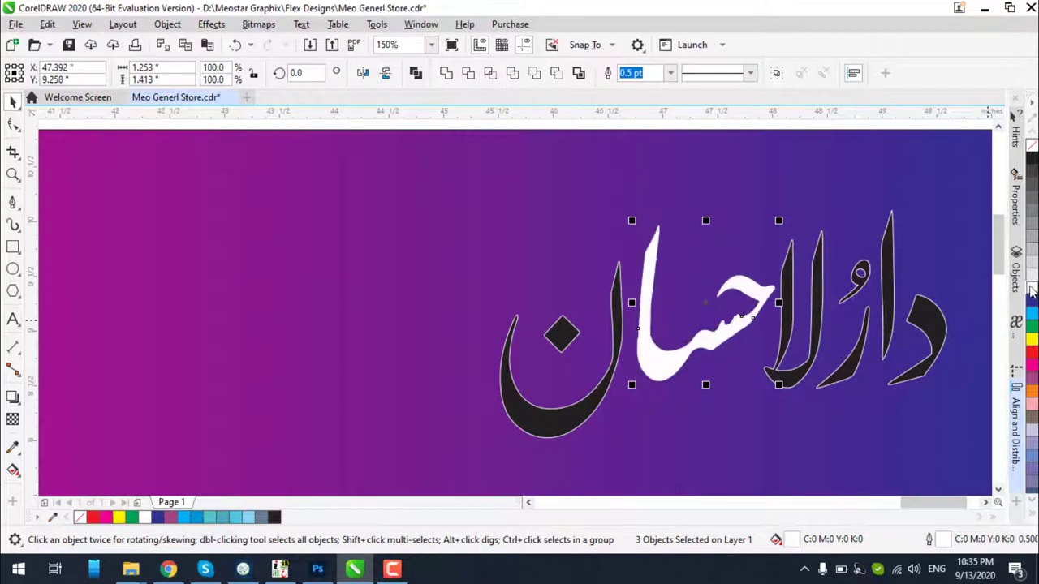
right_click(1031, 145)
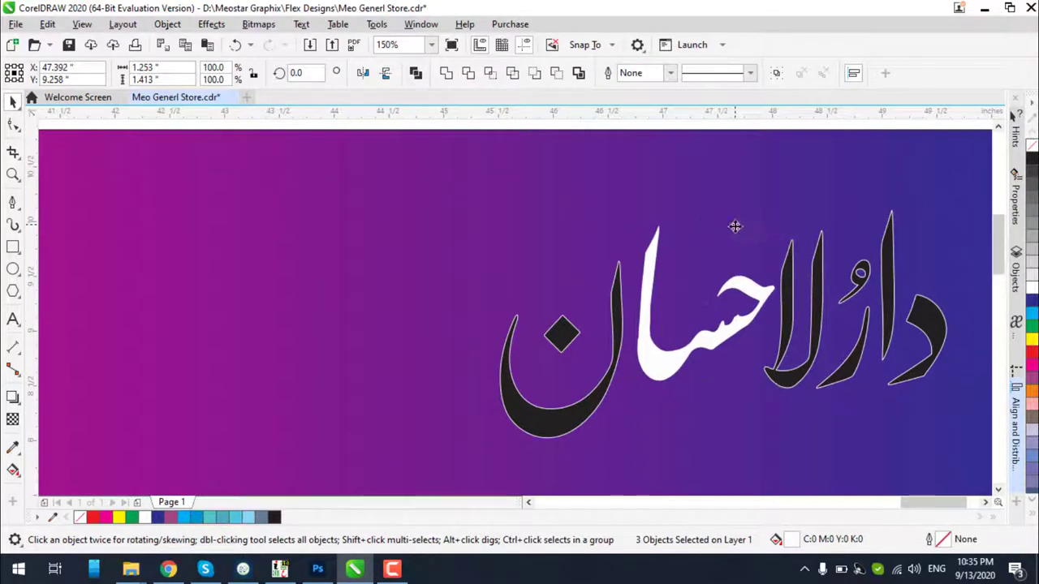
scroll(649, 329, "up", 4)
left_click(632, 308)
scroll(633, 309, "down", 1)
scroll(626, 372, "up", 8)
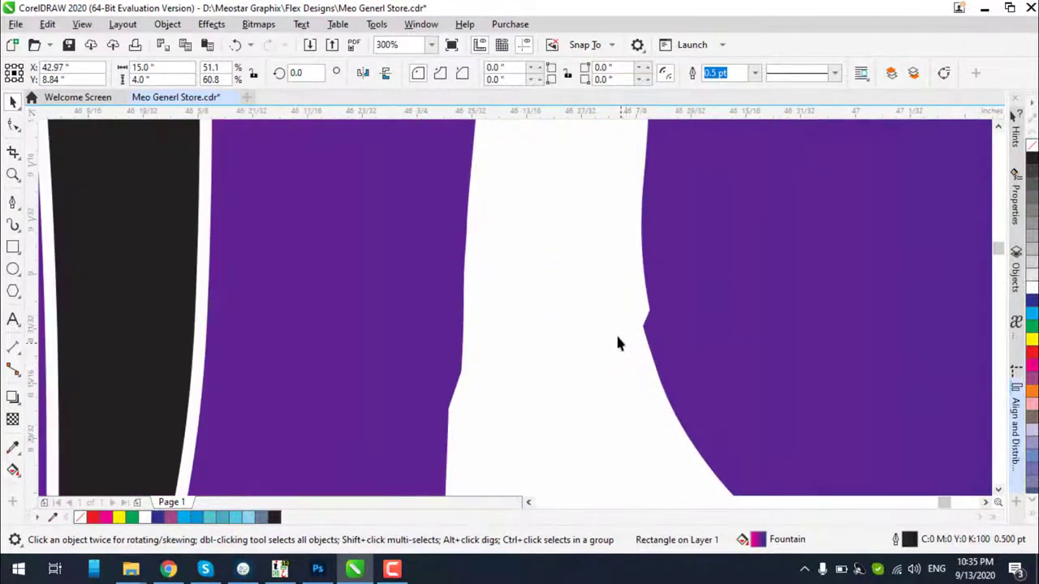
Edit the white letter piece's nodes and shift it slightly left
double_click(623, 363)
left_click_drag(595, 300, 588, 300)
scroll(588, 300, "down", 5)
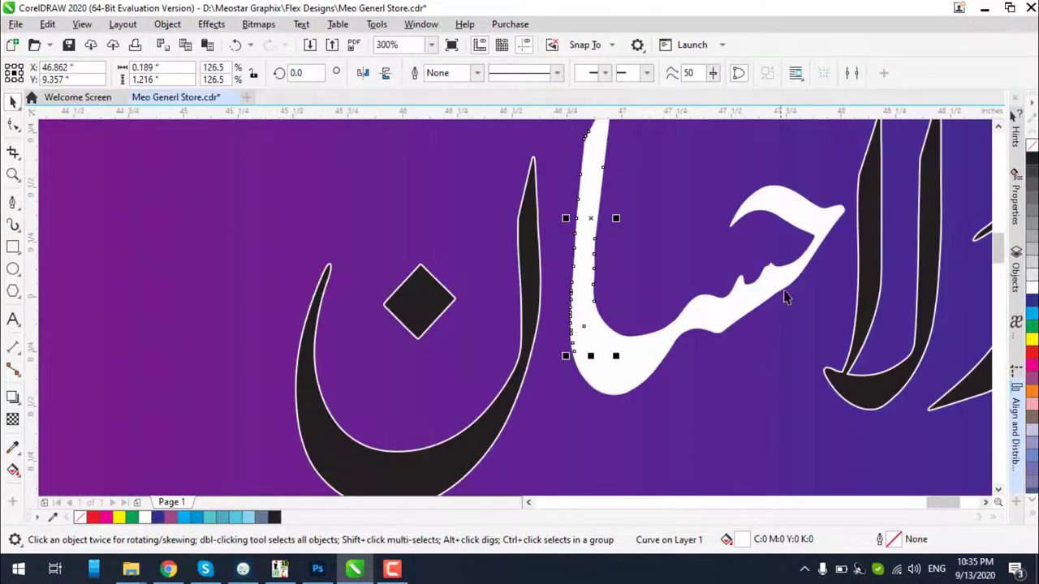
scroll(784, 276, "up", 3)
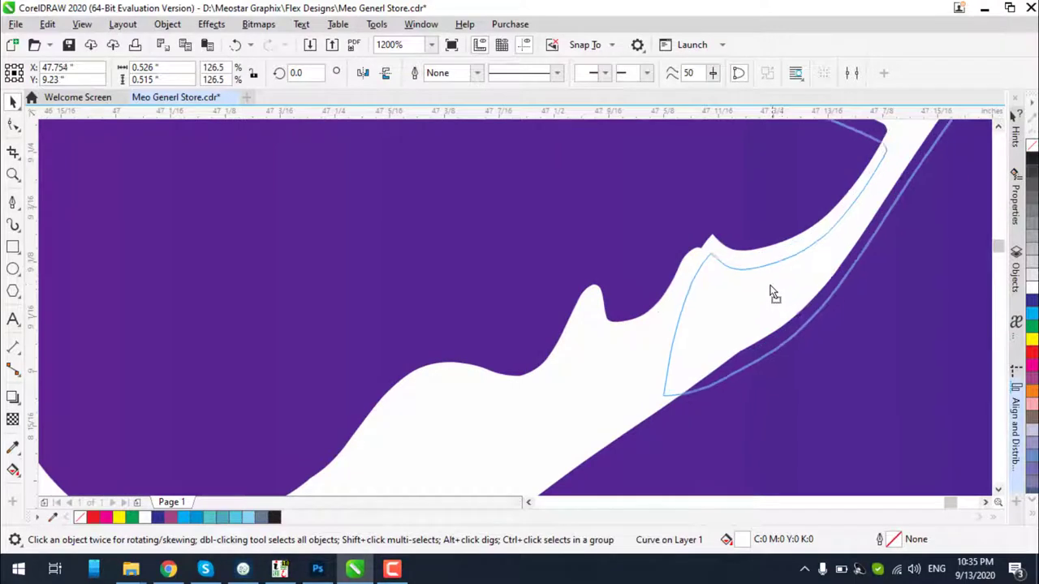
scroll(763, 279, "up", 2)
scroll(763, 279, "up", 1)
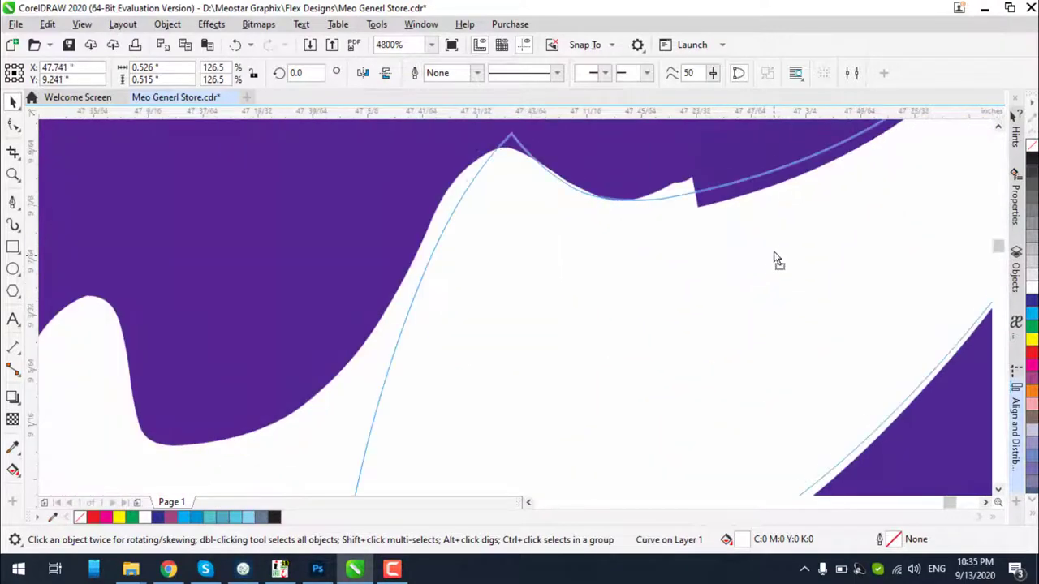
Move the white ح head piece flush against the stroke, then select the three white pieces
left_click_drag(775, 284, 762, 266)
scroll(766, 249, "down", 1)
scroll(732, 244, "down", 4)
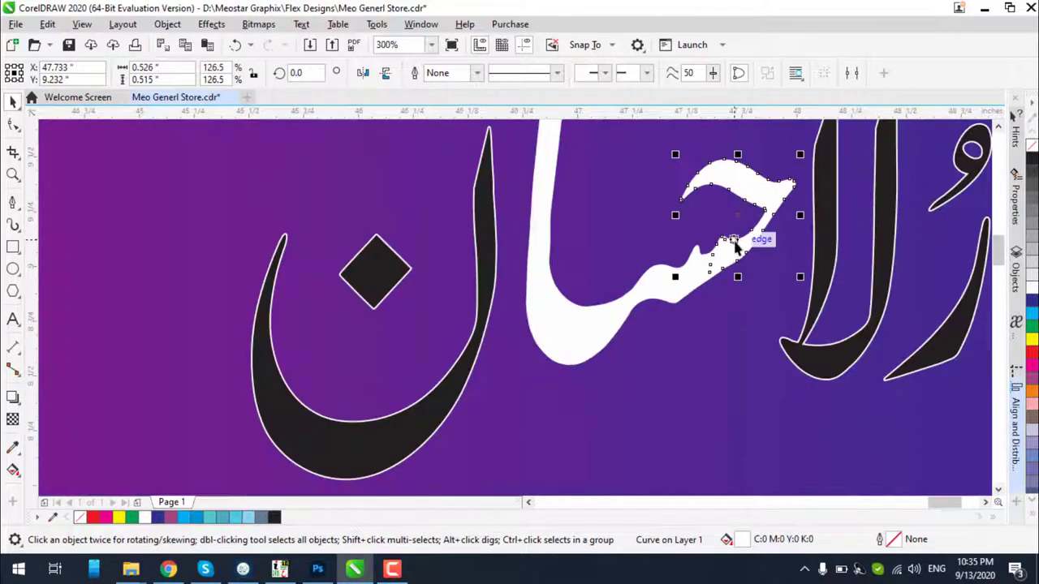
scroll(732, 235, "up", 2)
mouse_move(776, 251)
left_mouse_down()
mouse_move(788, 238)
mouse_move(774, 236)
left_mouse_up()
scroll(765, 233, "down", 2)
scroll(765, 233, "down", 2)
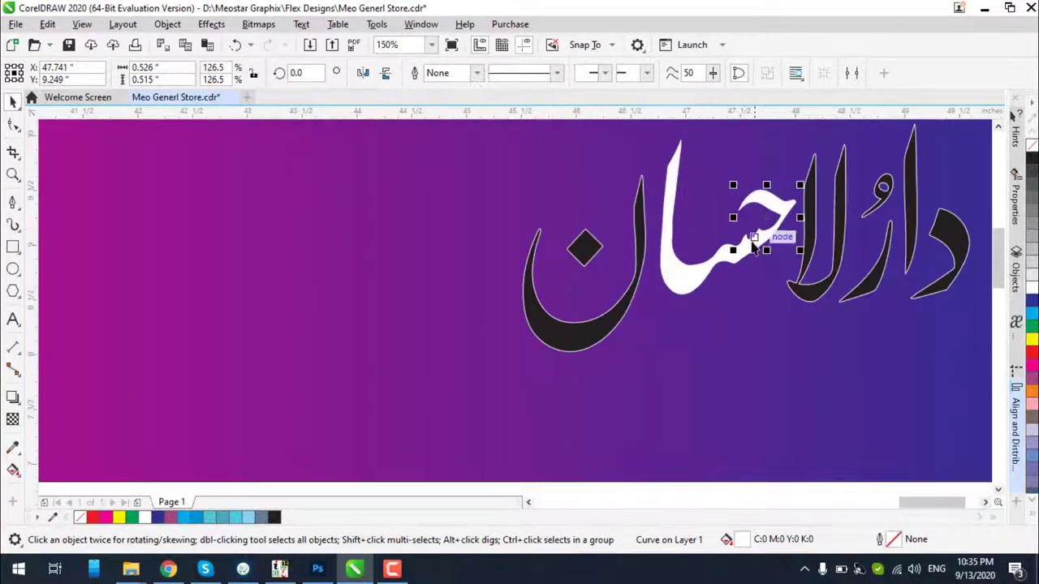
left_click_drag(728, 290, 776, 320)
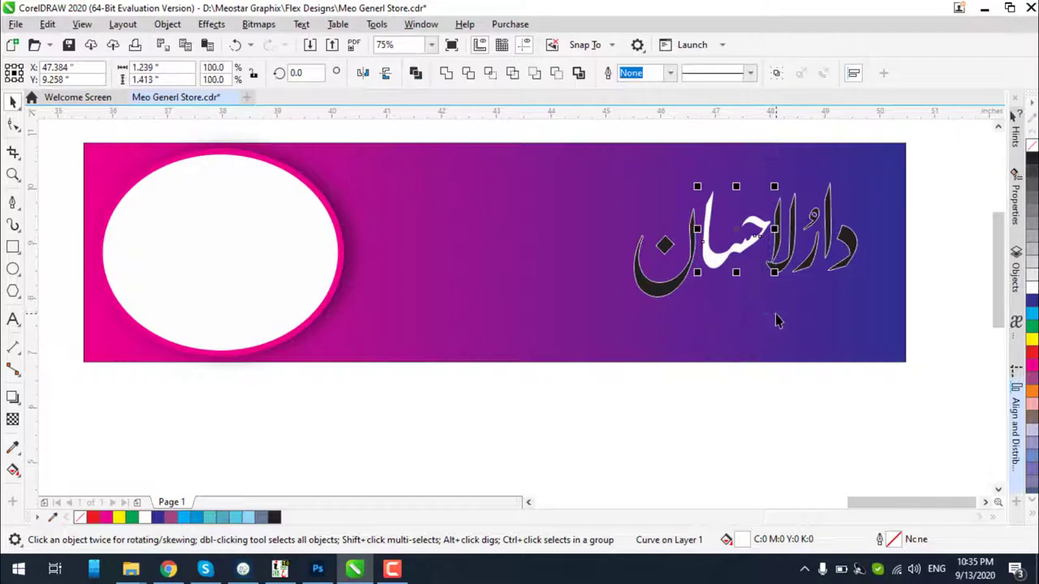
Weld the white pieces, combine all title pieces into one curve, and remove its outline
left_click(446, 73)
left_click_drag(618, 128, 889, 336)
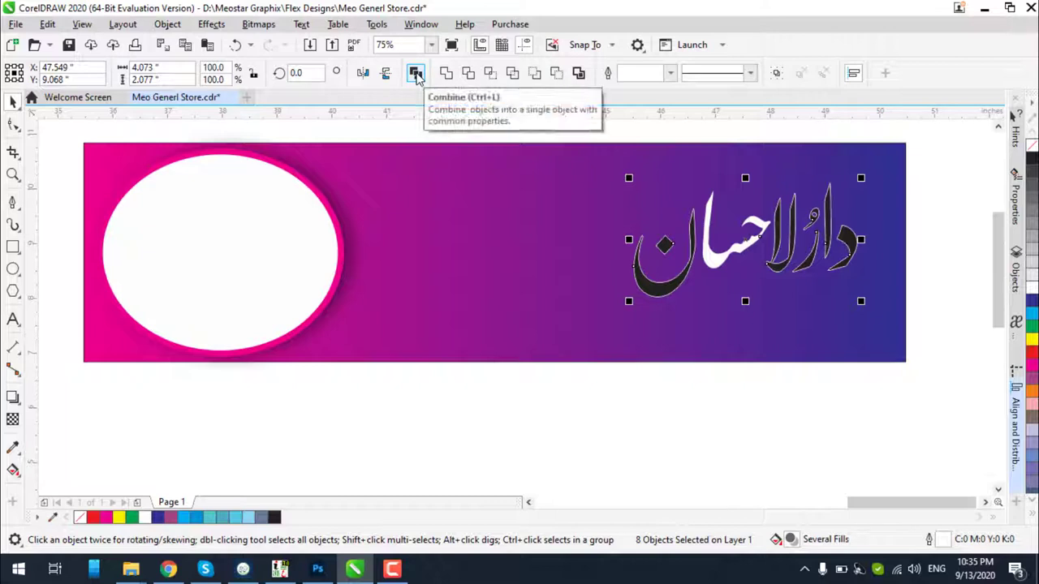
left_click(417, 74)
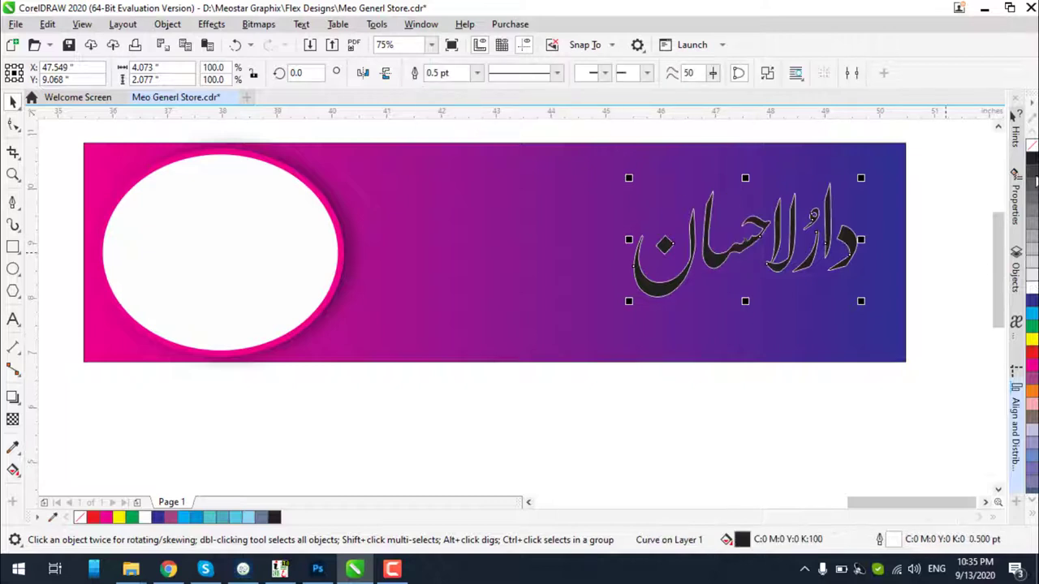
right_click(1033, 146)
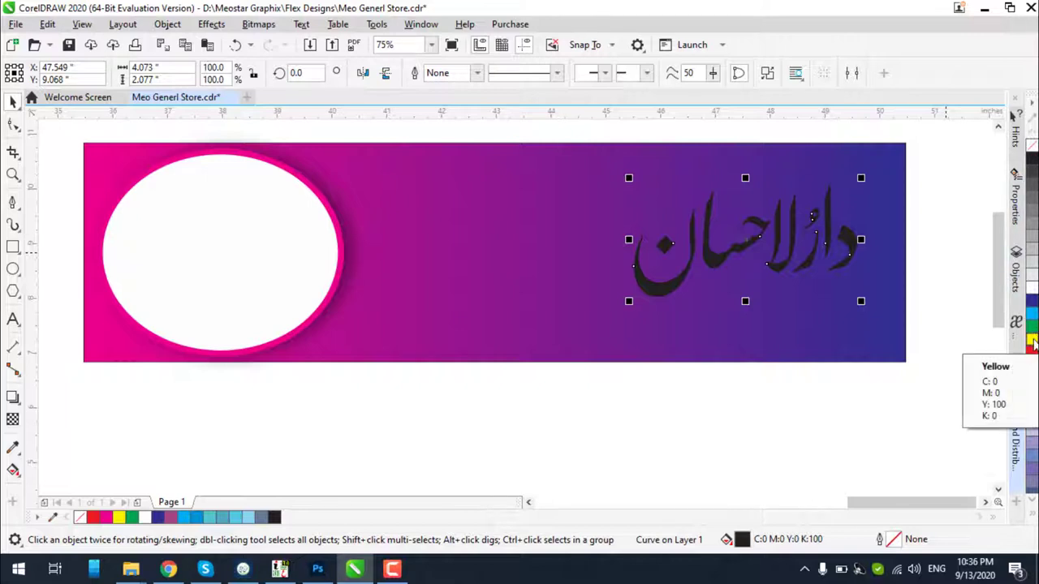
Fill the title white and enlarge it to about 133%, then deselect
left_click(1032, 341)
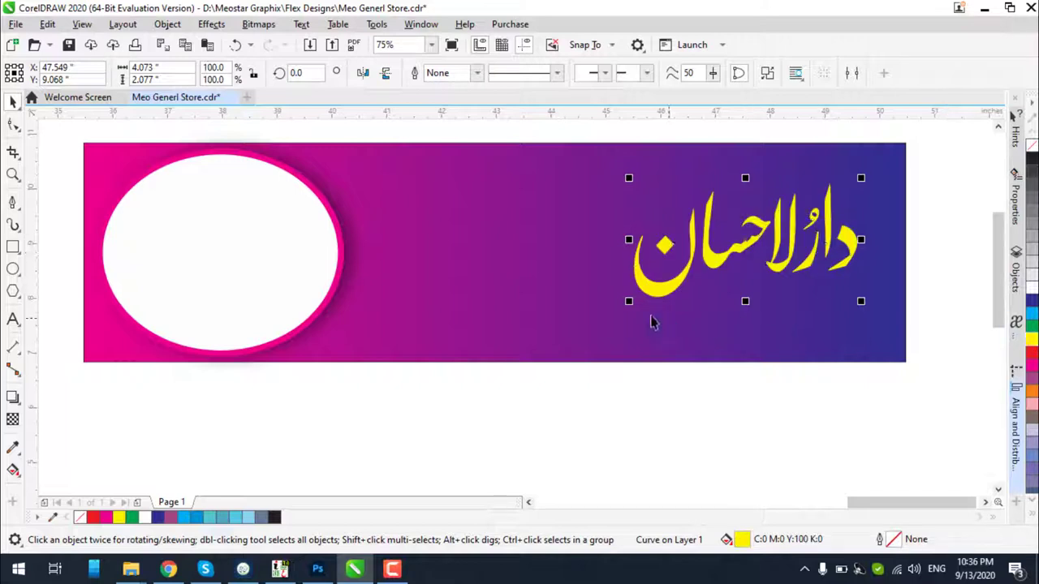
left_click(1032, 288)
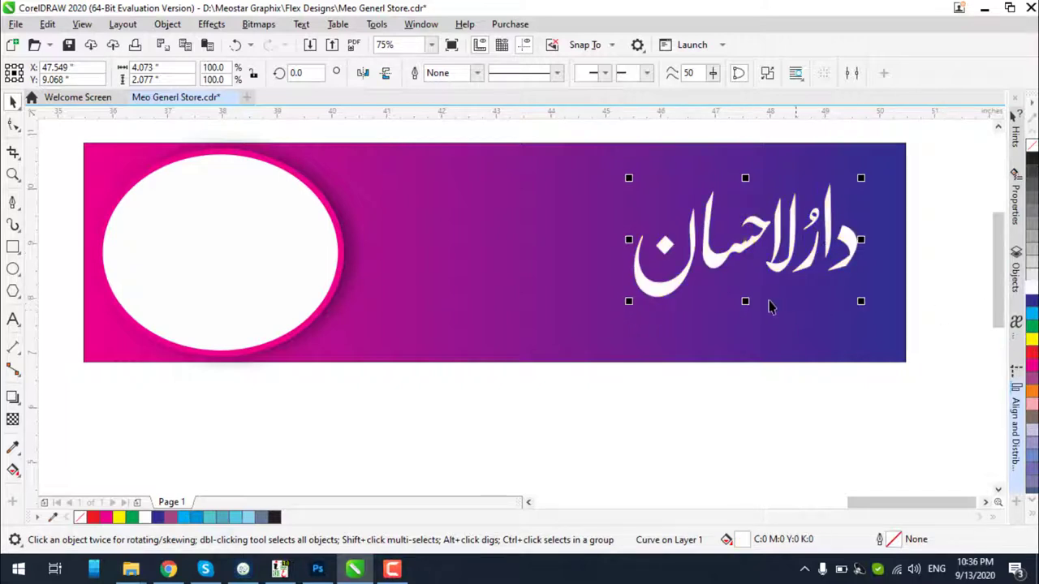
left_click_drag(628, 301, 576, 331)
left_click_drag(576, 178, 554, 166)
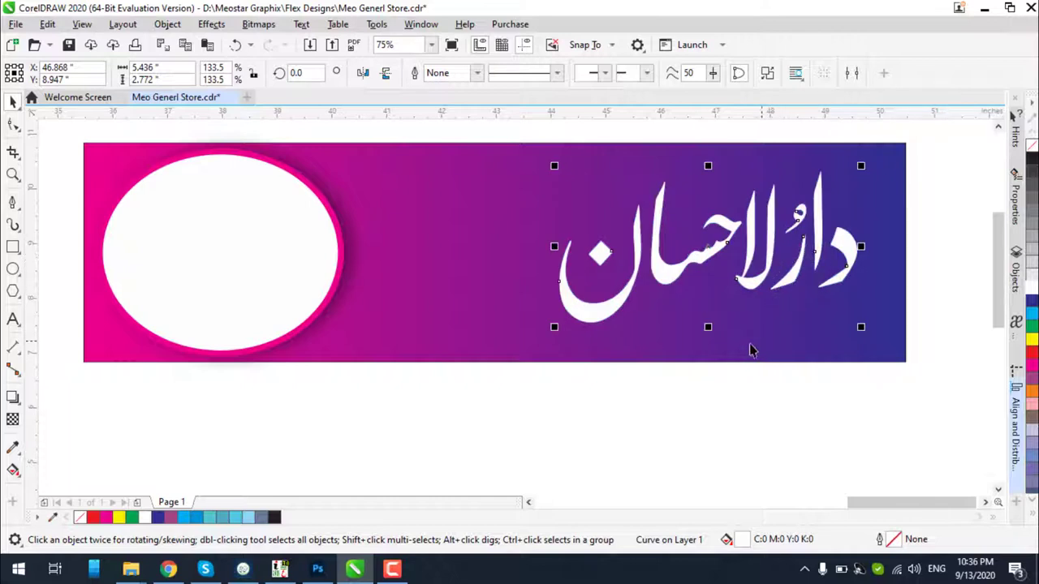
left_click(661, 420)
scroll(536, 289, "down", 1)
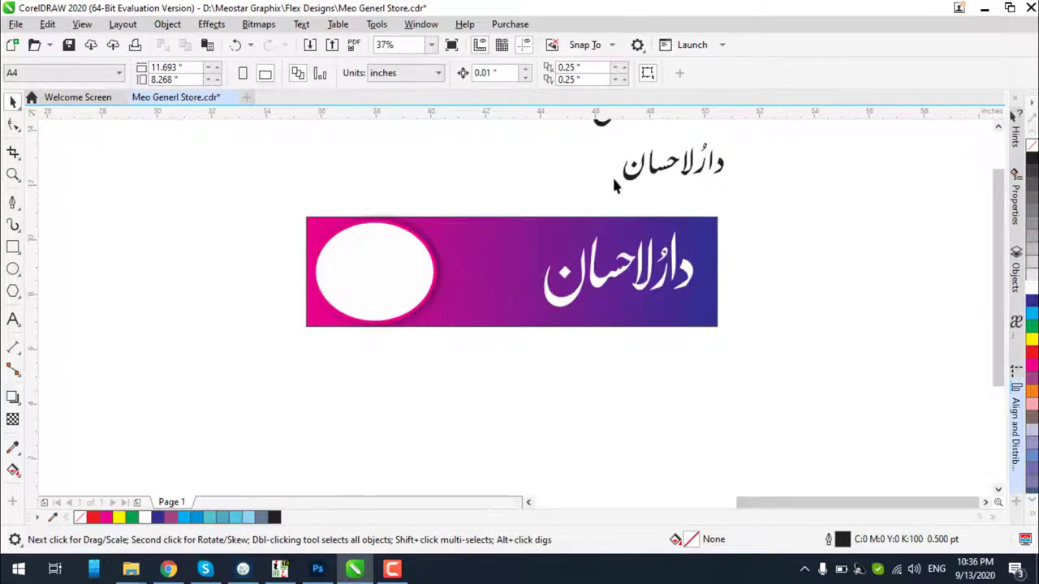
Set the upper black title copy's font to Nafees Nastaleeq with the Text tool
scroll(584, 178, "up", 1)
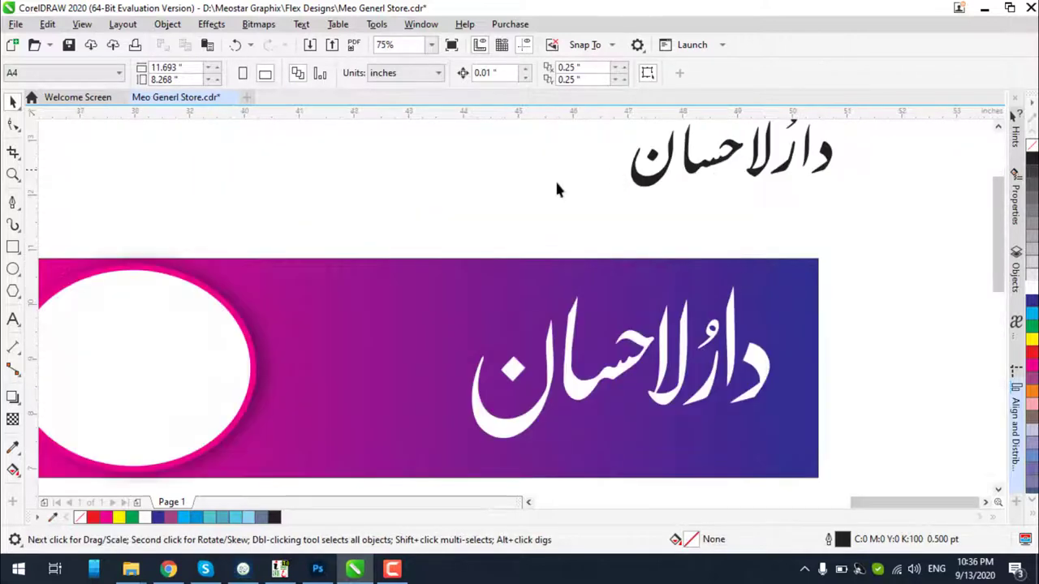
left_click(12, 319)
scroll(497, 209, "down", 1)
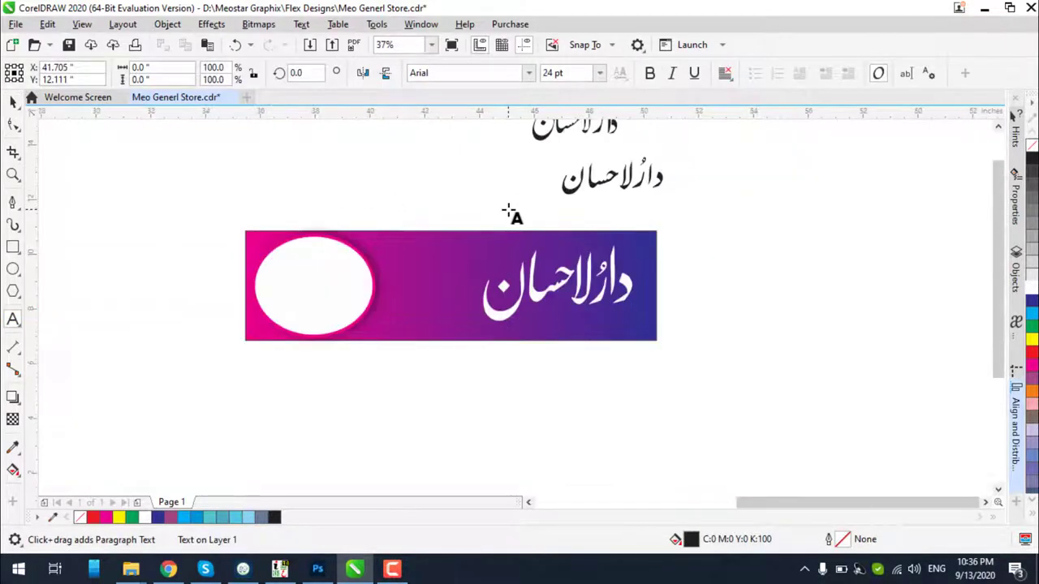
scroll(560, 207, "down", 1)
scroll(560, 202, "up", 1)
key("BackSpace")
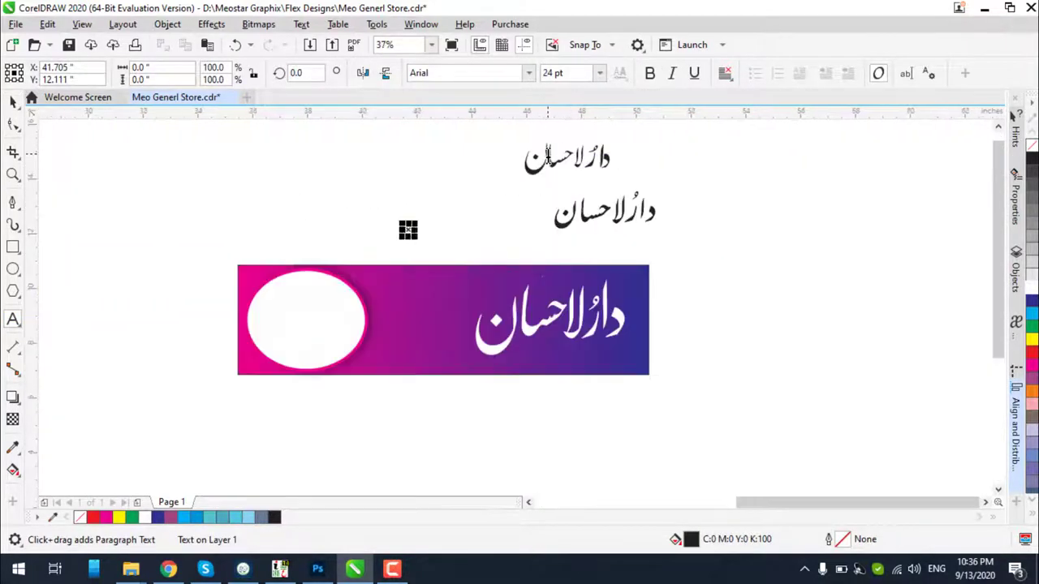
left_click(567, 152)
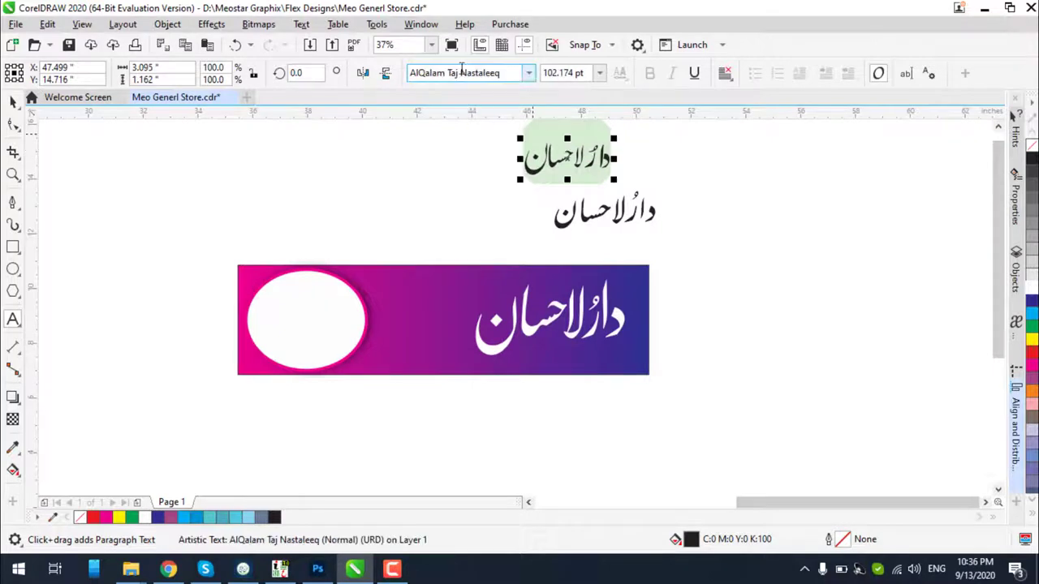
left_click(528, 76)
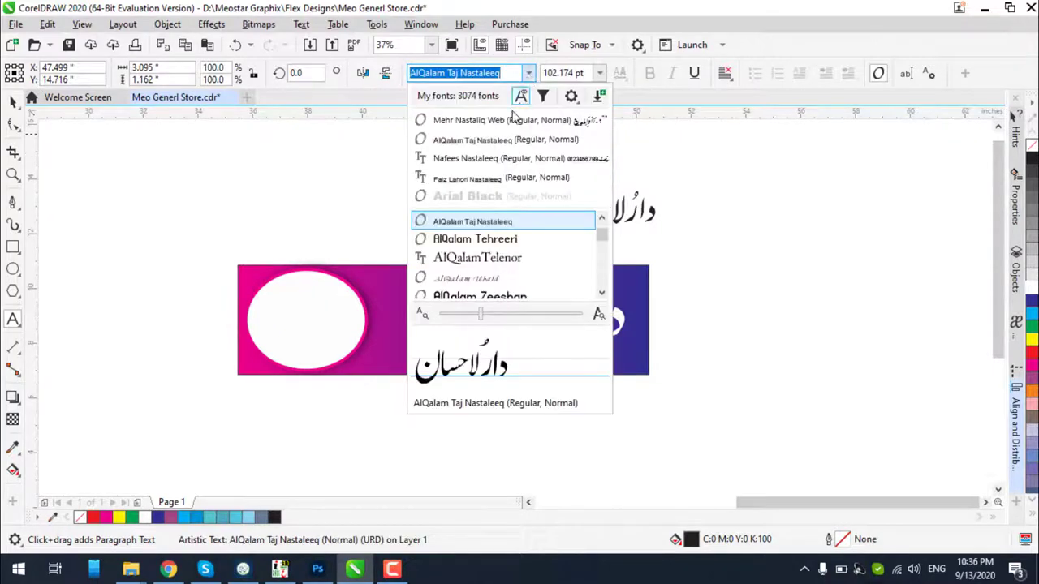
left_click(491, 139)
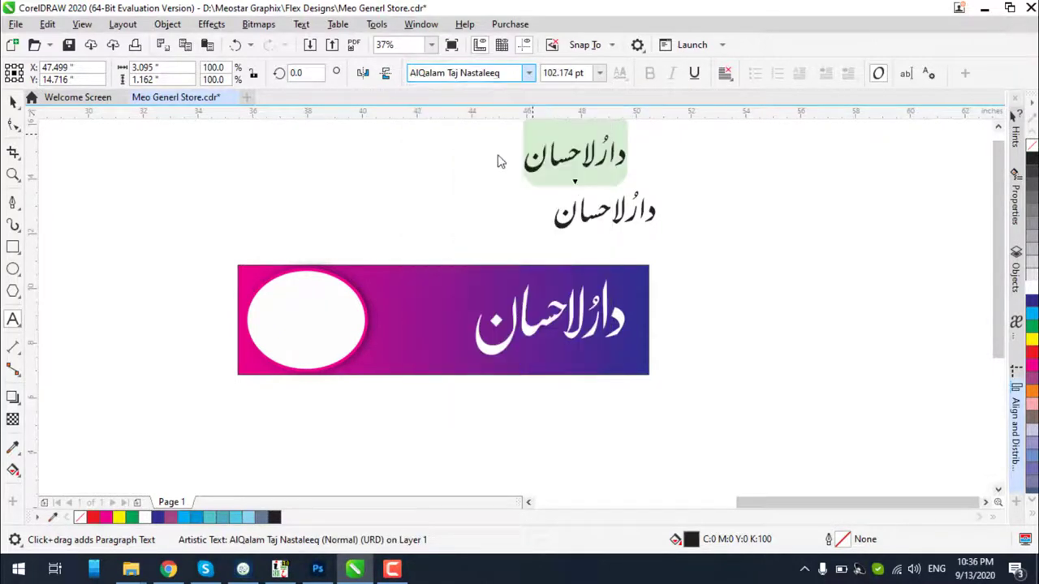
scroll(598, 152, "up", 2)
key("Down")
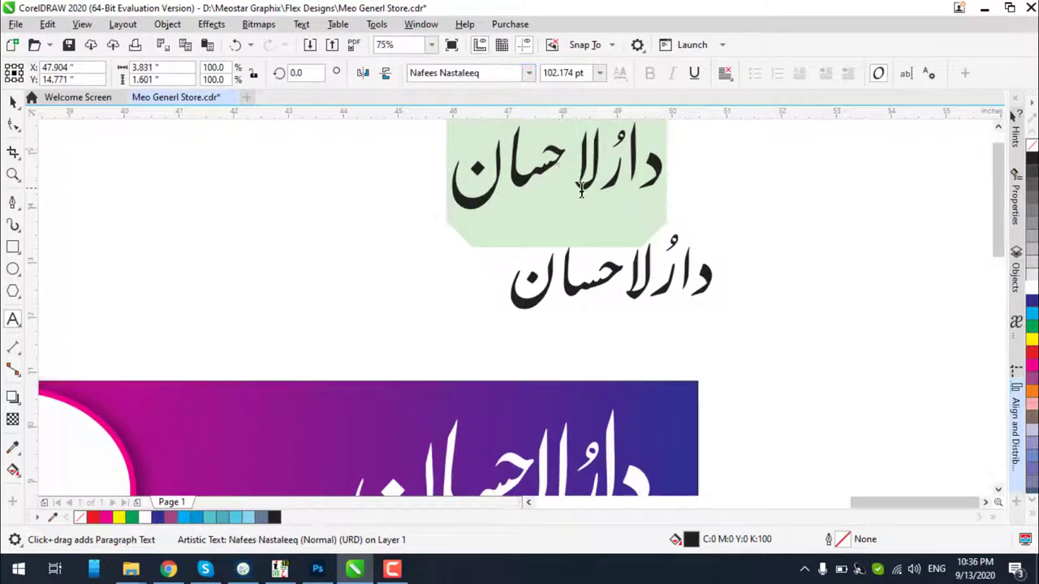
Insert a kasra beneath لا so the copy reads دارُلاِحسان
left_click(566, 151)
type(">")
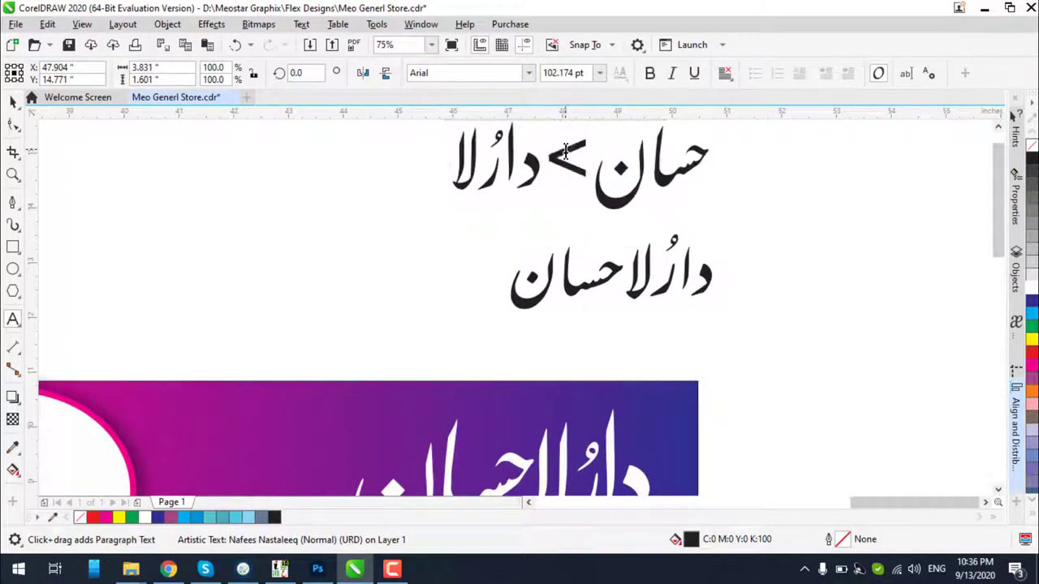
key("BackSpace")
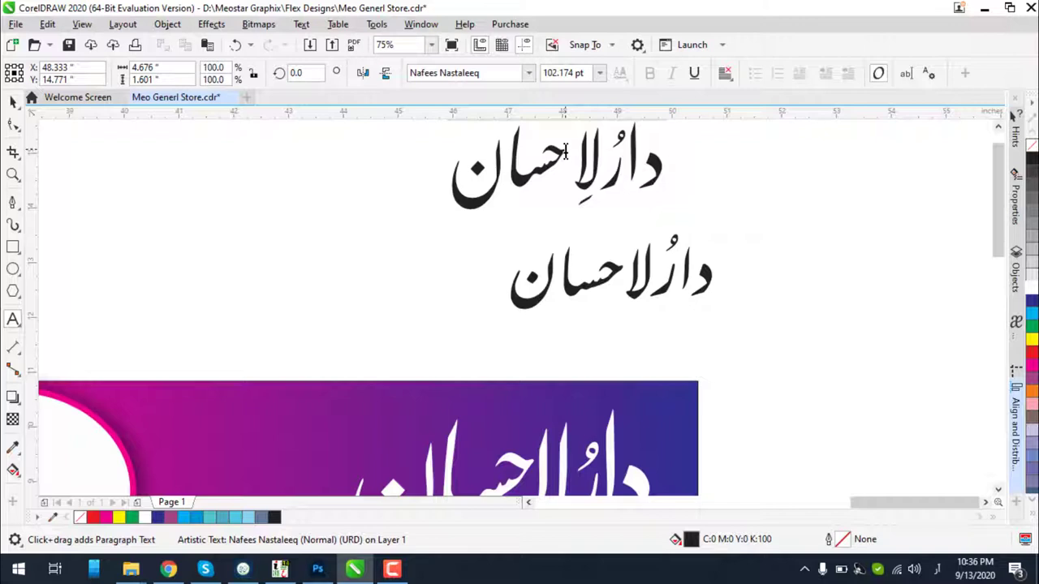
type("ـ")
key("BackSpace")
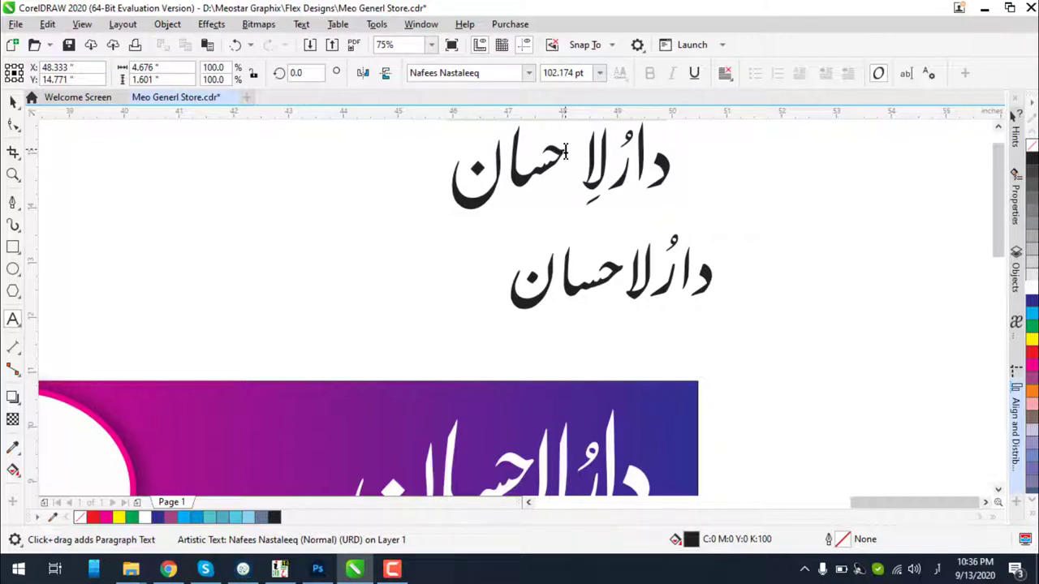
type("ـ")
key("BackSpace")
type("و")
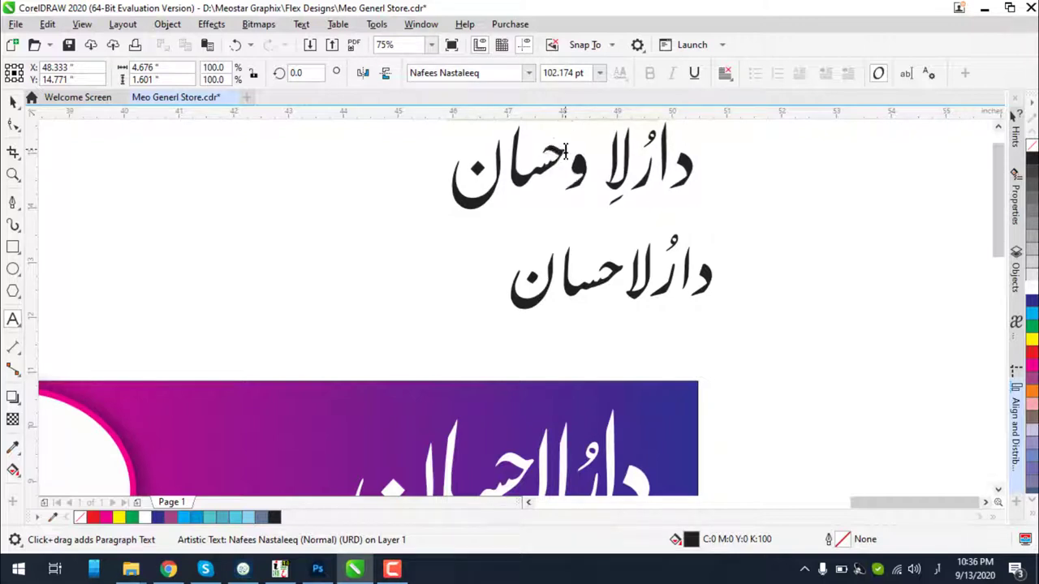
key("BackSpace")
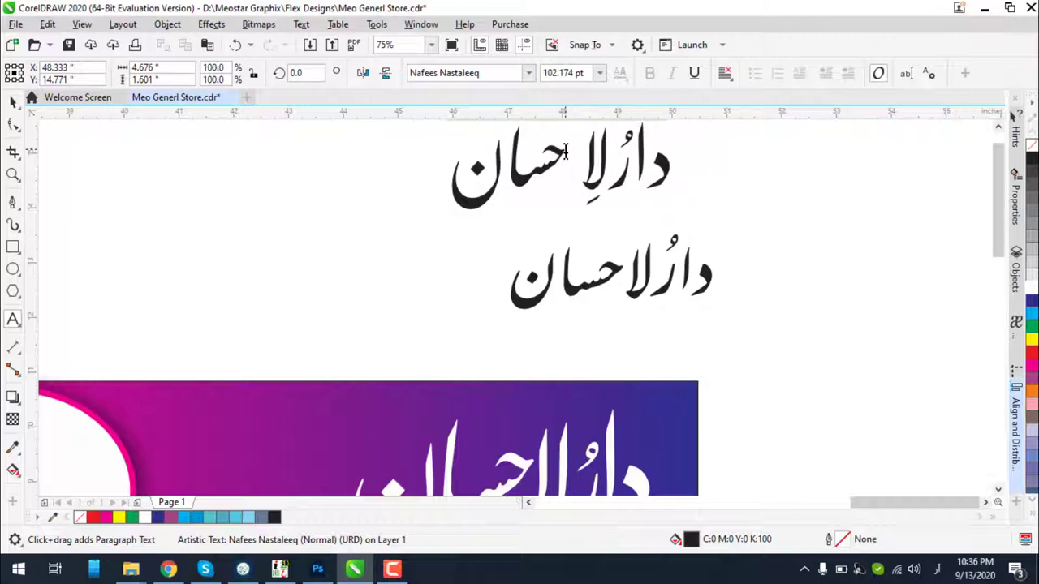
type("ِ")
scroll(568, 173, "up", 2)
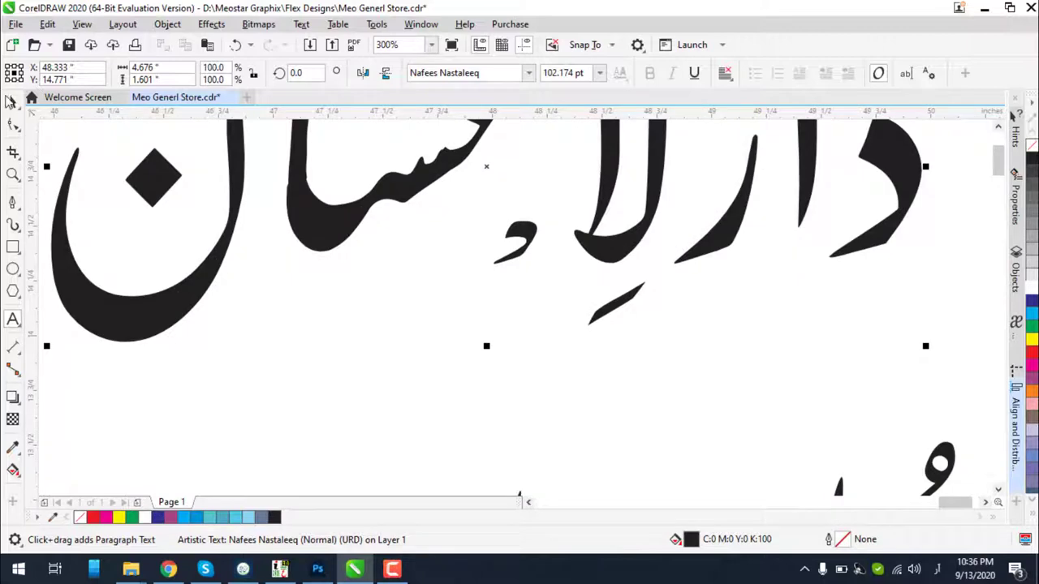
Convert the zer-marked upper Urdu title copy to curves with Ctrl+Q
left_click(12, 100)
scroll(363, 241, "down", 3)
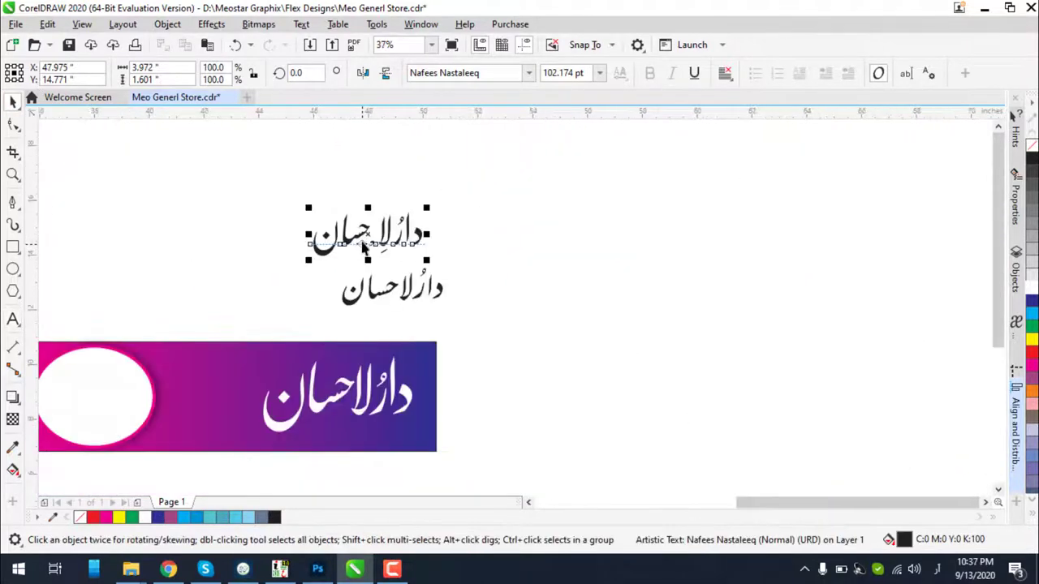
key("ctrl+q")
scroll(393, 244, "up", 2)
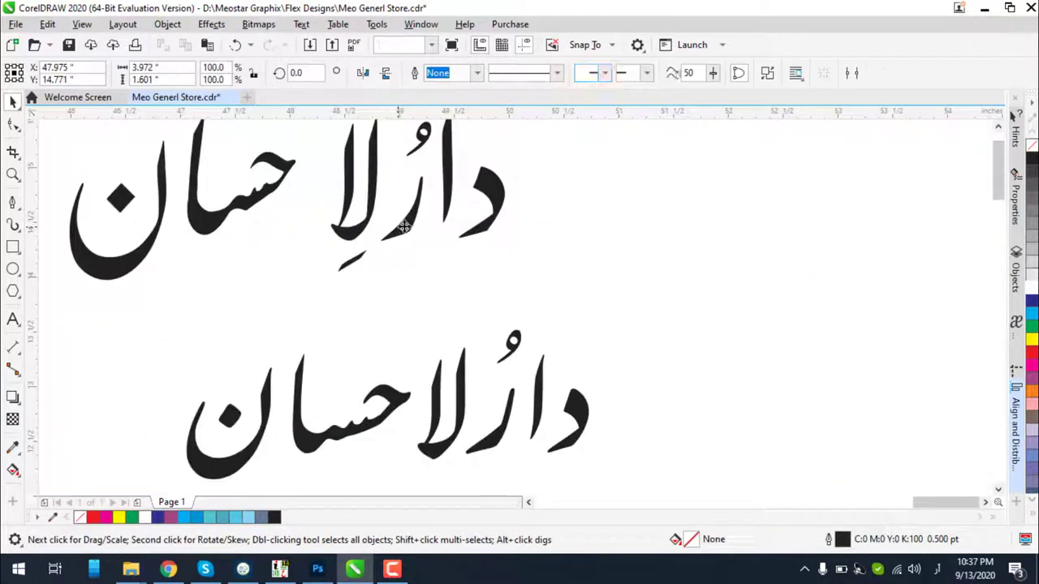
left_click(350, 267)
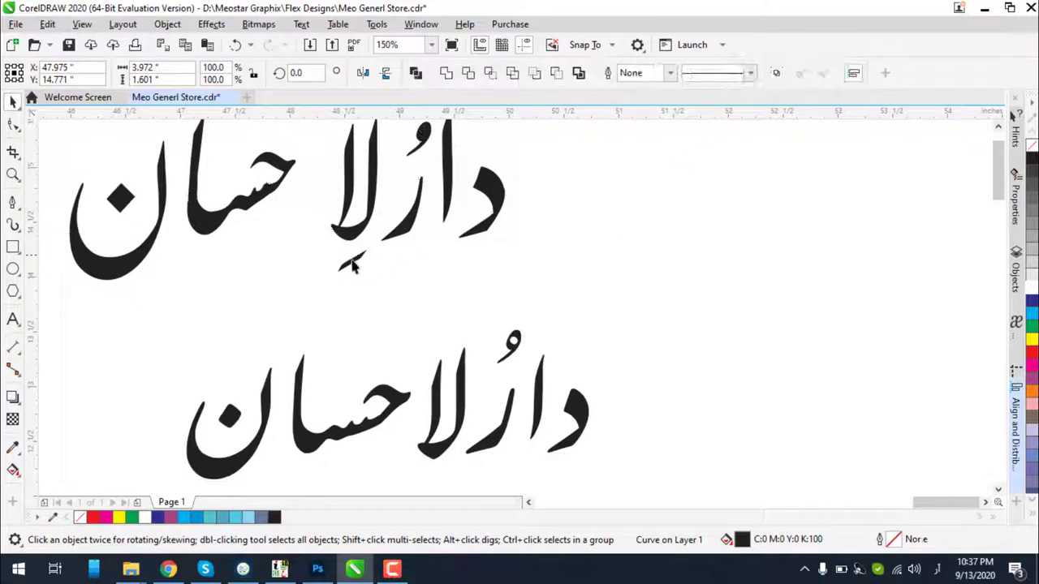
left_click(350, 266)
scroll(357, 258, "down", 1)
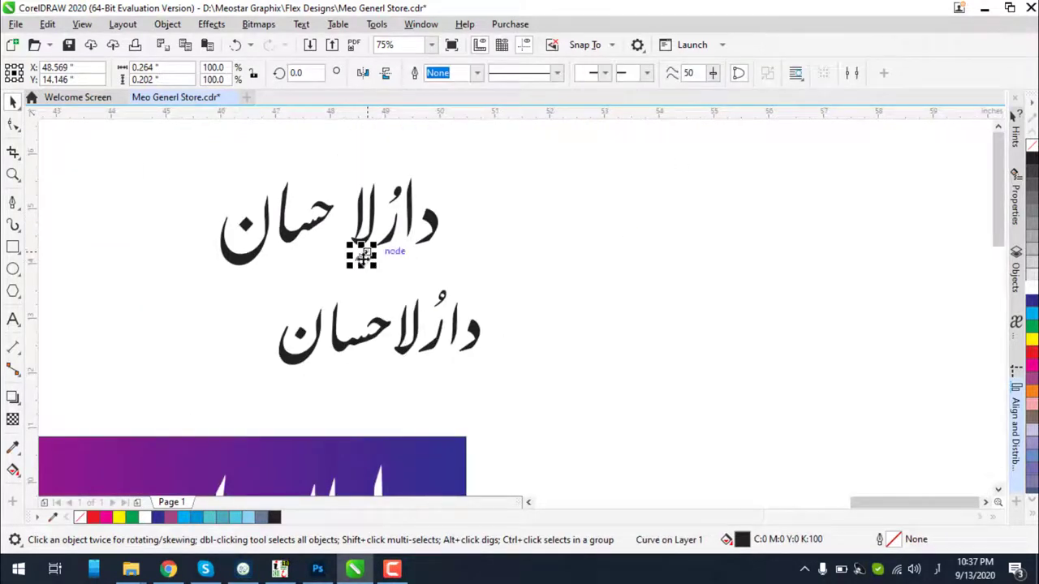
key("ctrl+z")
key("ctrl+z")
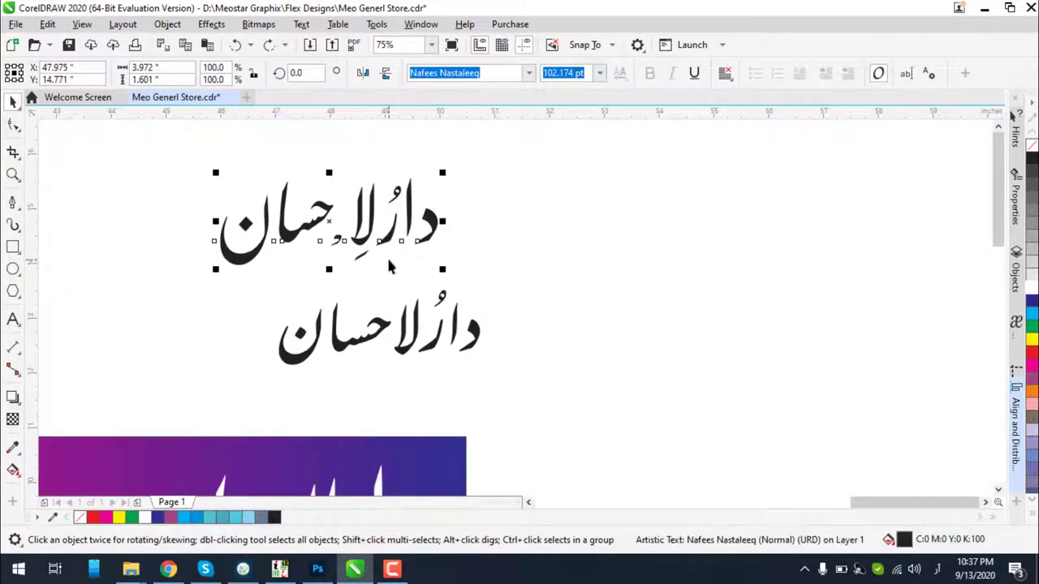
key("ctrl+shift+z")
key("ctrl+shift+z")
key("Escape")
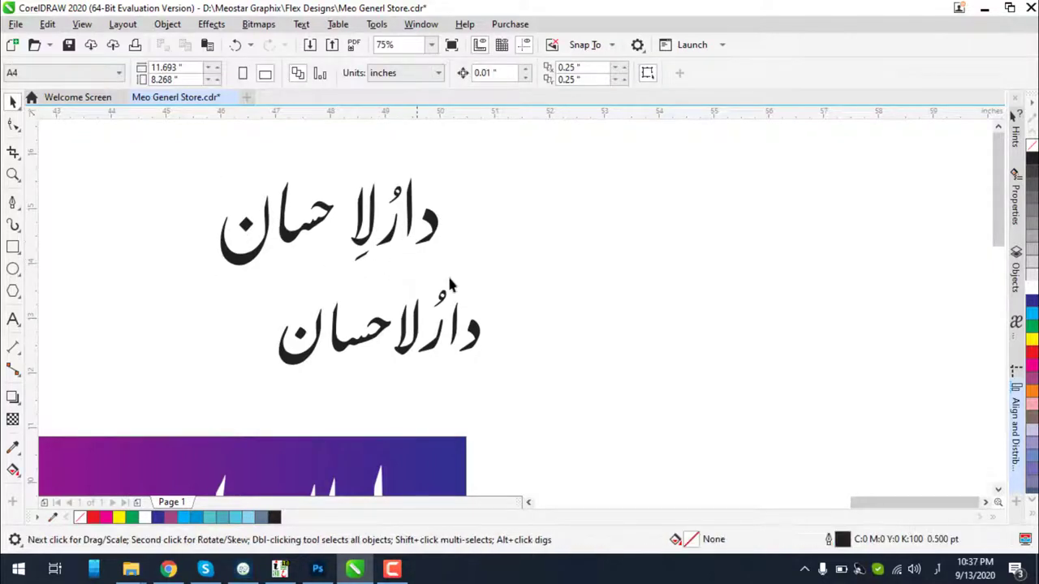
Break the title curve apart into 11 separate shapes and select all the pieces
left_click(428, 236)
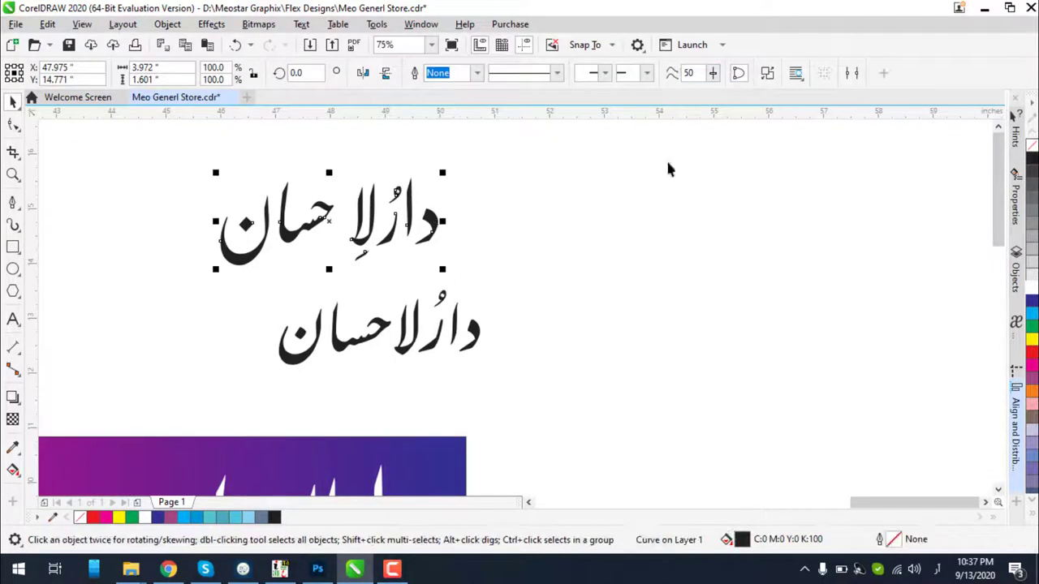
left_click(543, 273)
left_click_drag(544, 273, 269, 206)
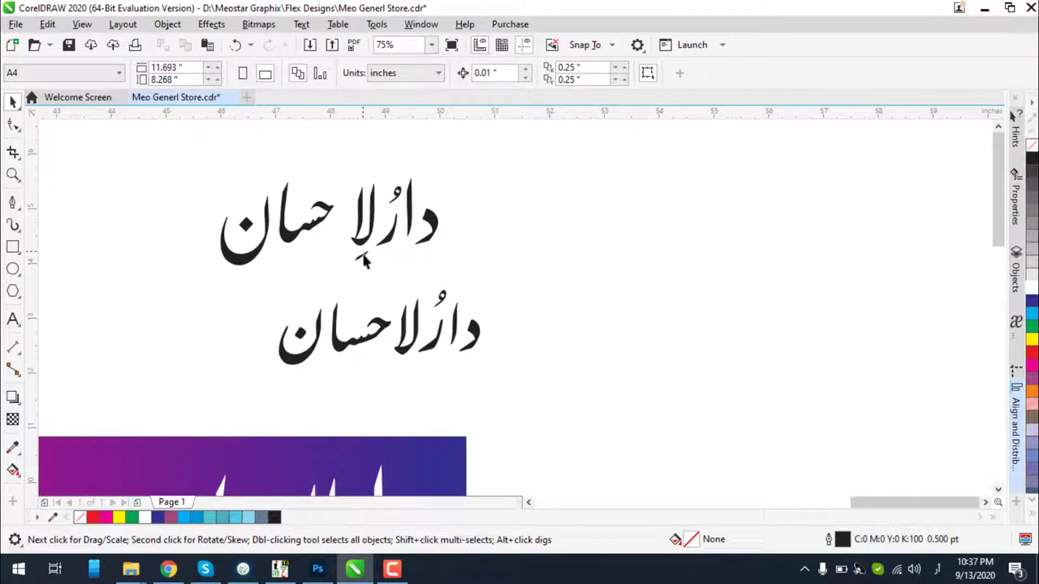
left_click(364, 261)
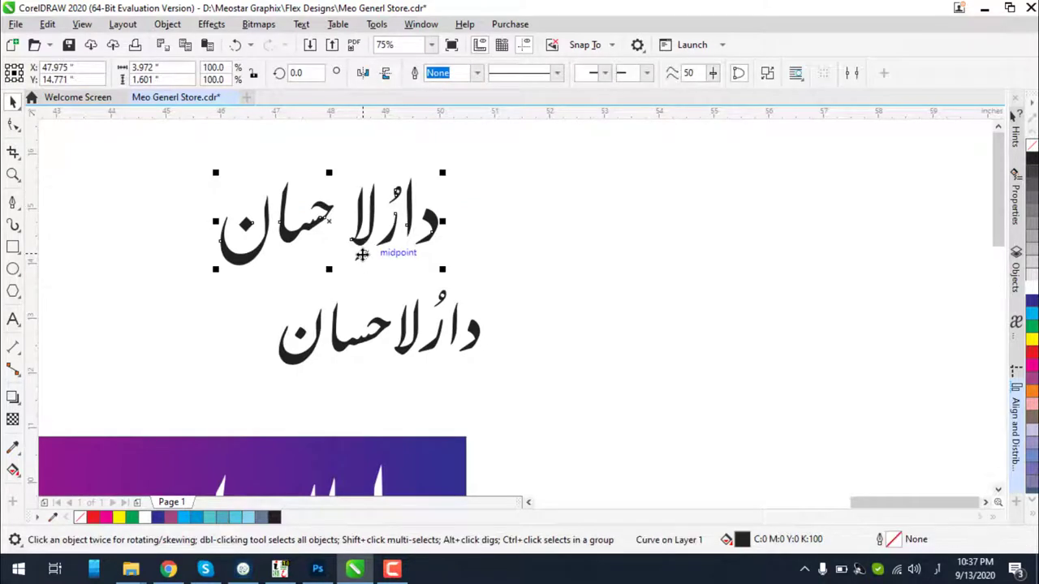
left_click(763, 73)
left_click_drag(624, 257, 198, 151)
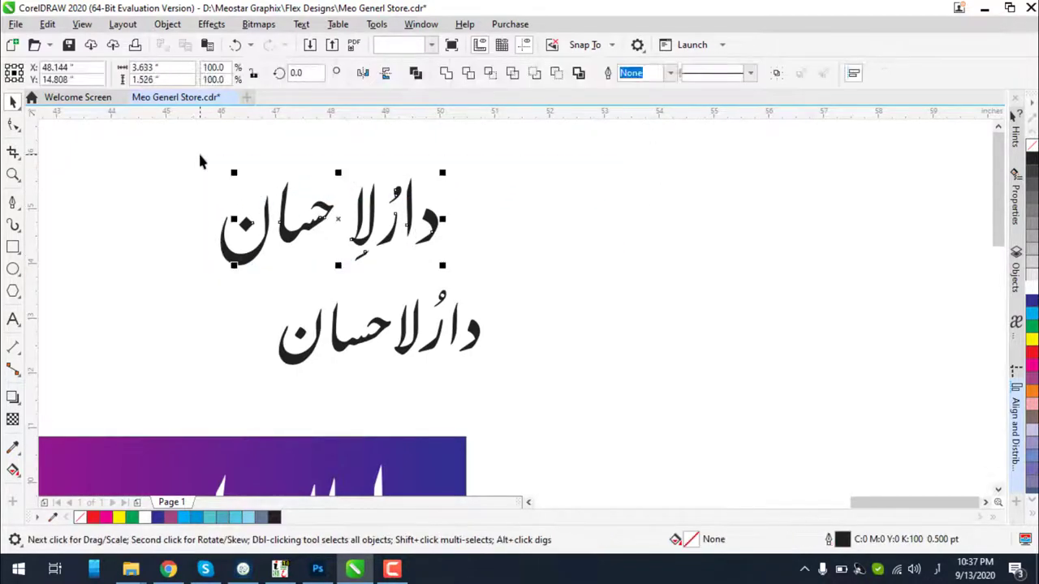
Check the split pieces in Wireframe view, then return to Enhanced view and zoom out
left_click(82, 24)
left_click(104, 44)
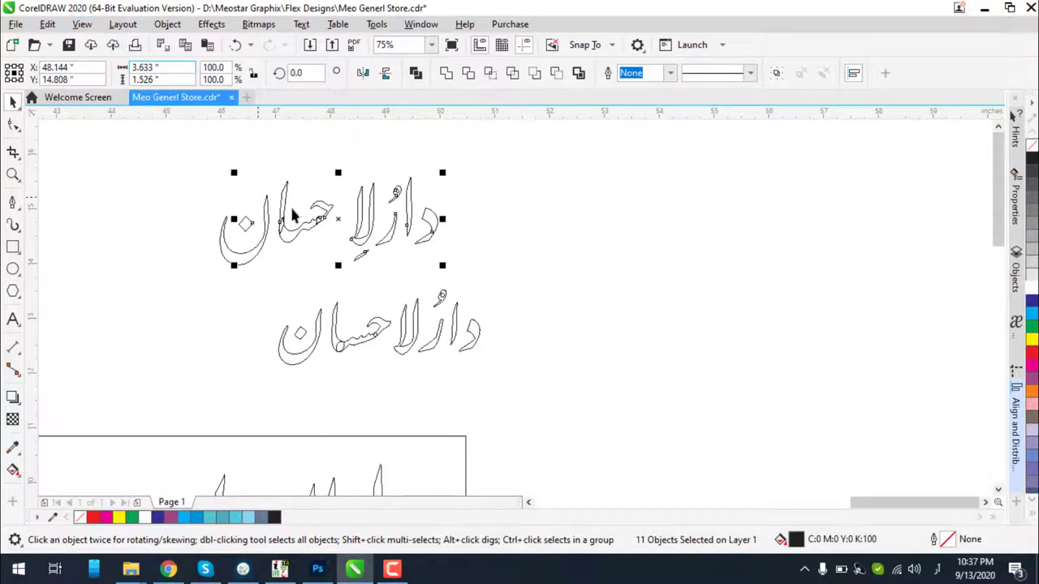
scroll(354, 249, "up", 4)
scroll(462, 262, "down", 2)
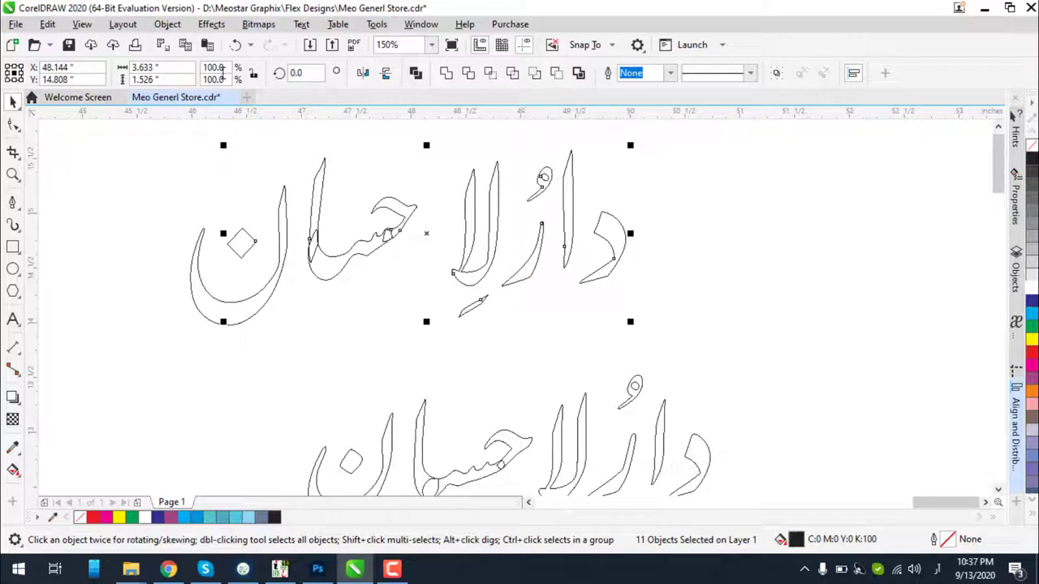
left_click(91, 25)
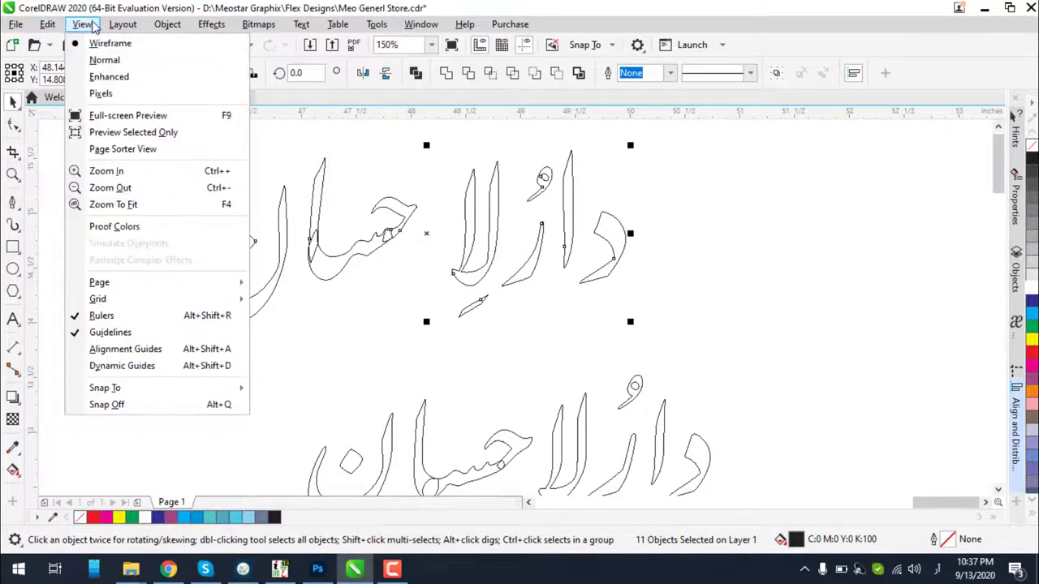
left_click(109, 76)
left_click(469, 315)
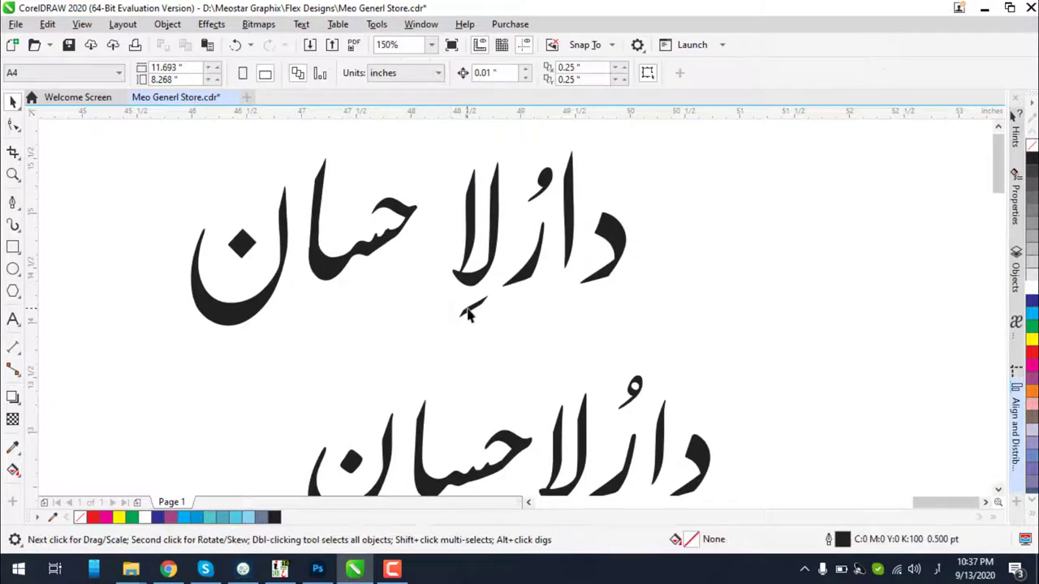
key("F3")
key("F3")
Place the kasra mark on the white banner title and color it white
mouse_move(509, 289)
left_mouse_down()
mouse_move(509, 362)
mouse_move(473, 471)
mouse_move(476, 454)
left_mouse_up()
scroll(476, 452, "up", 5)
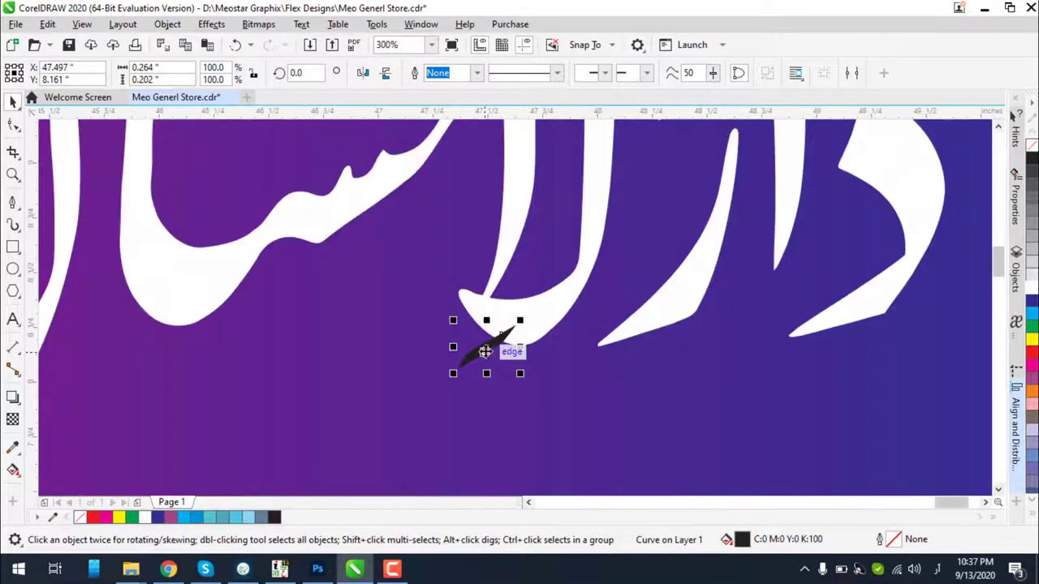
mouse_move(484, 350)
left_mouse_down()
mouse_move(465, 387)
mouse_move(468, 376)
left_mouse_up()
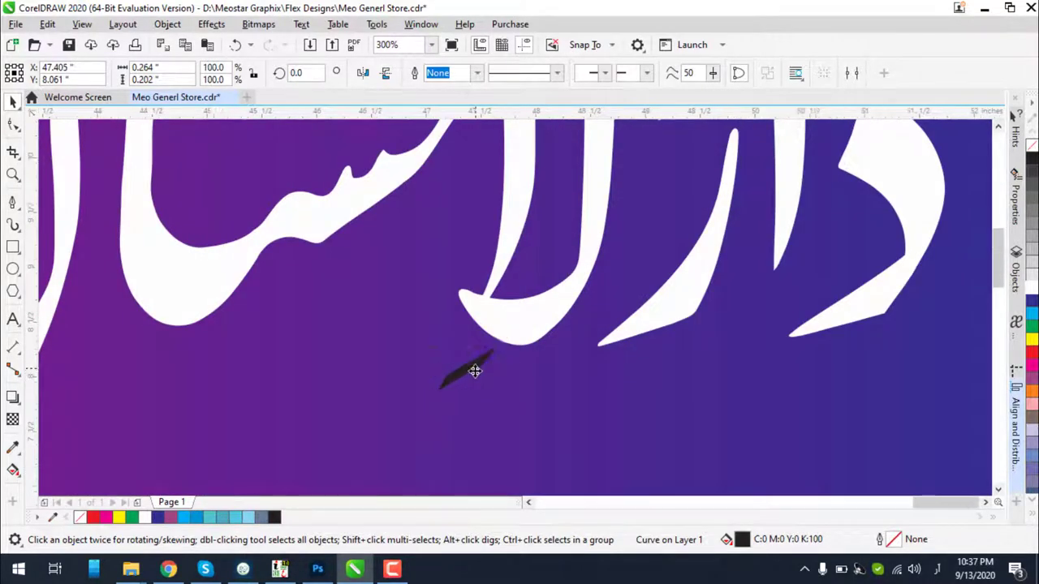
scroll(470, 373, "down", 2)
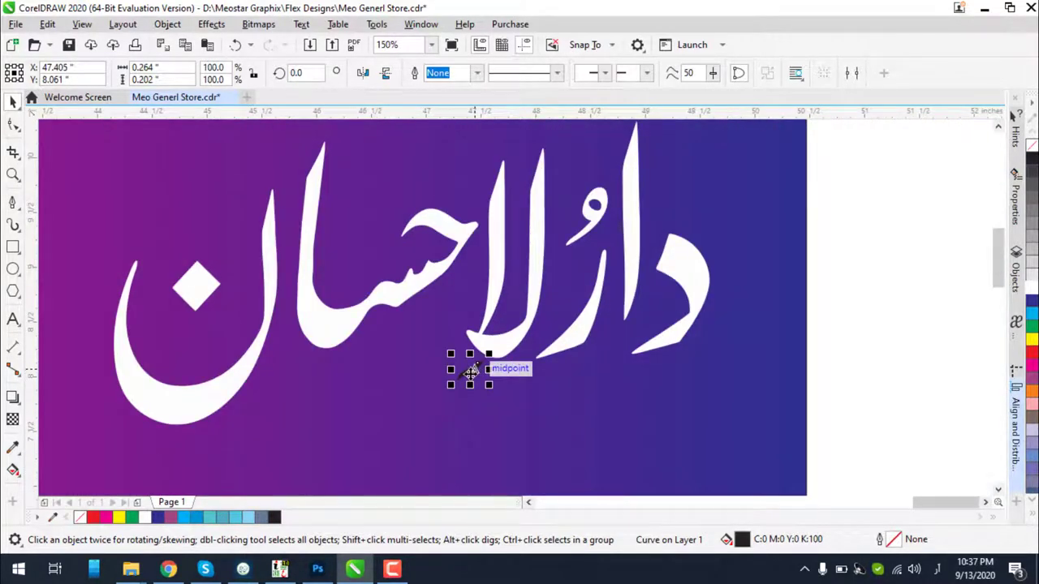
mouse_move(470, 372)
left_mouse_down()
mouse_move(352, 166)
mouse_move(696, 182)
mouse_move(682, 192)
mouse_move(715, 159)
left_mouse_up()
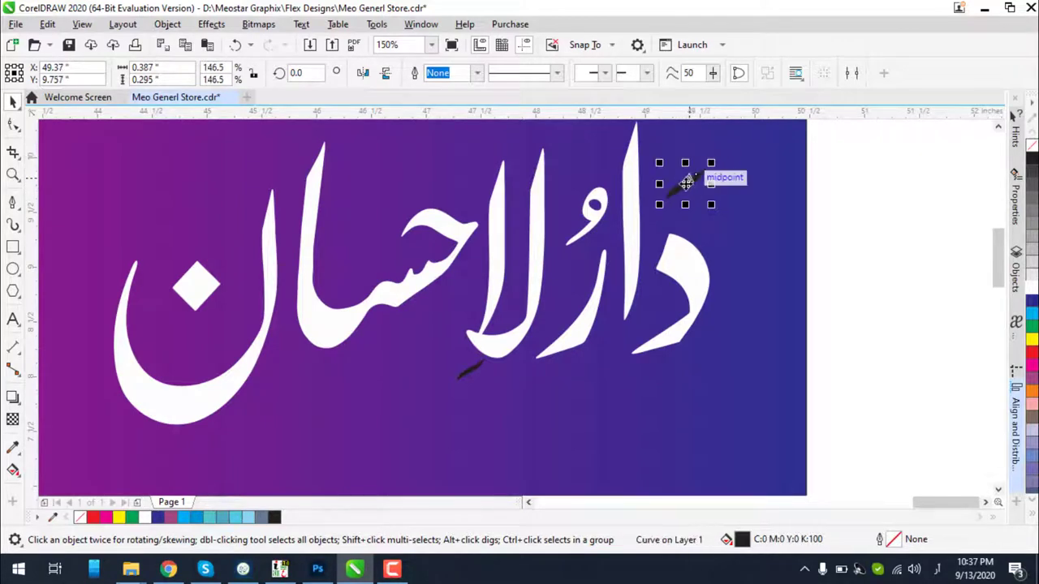
left_click(1030, 285)
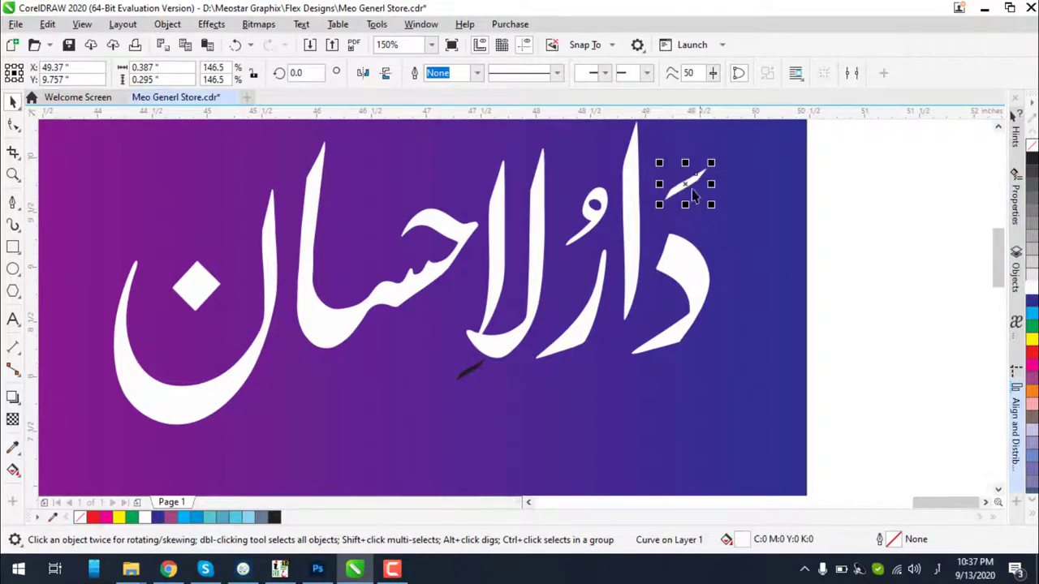
scroll(692, 193, "up", 4)
mouse_move(687, 182)
left_mouse_down()
mouse_move(667, 223)
mouse_move(697, 213)
left_mouse_up()
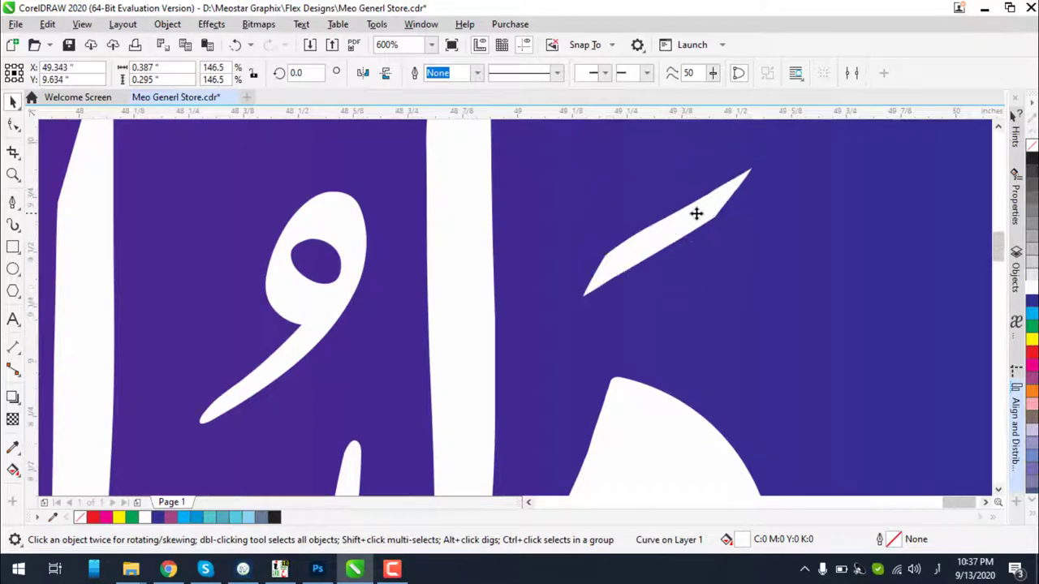
scroll(696, 213, "down", 6)
left_click(832, 243)
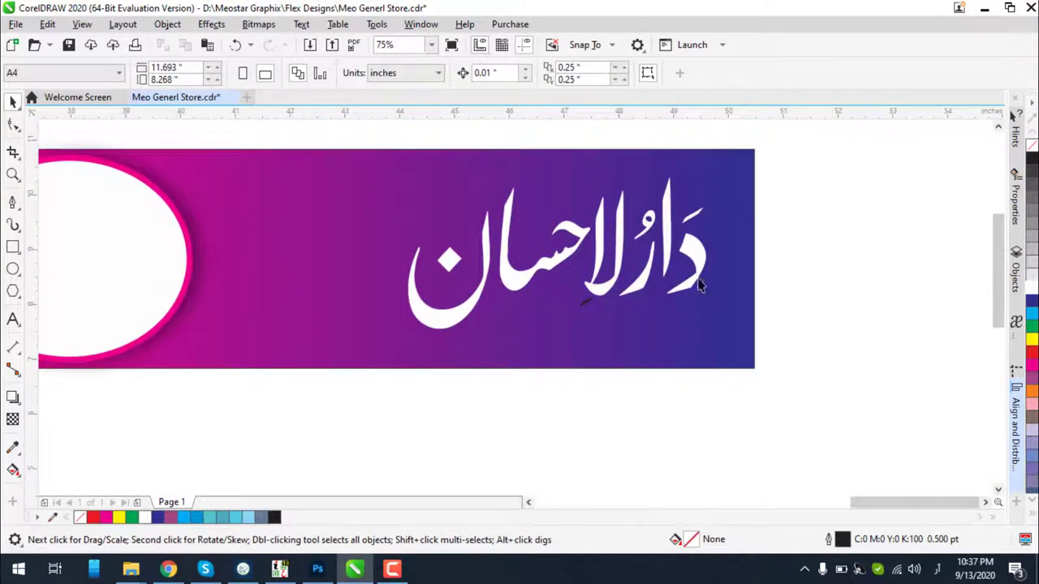
Move the small dark strokes up above the title's letters, such as the س
scroll(593, 307, "up", 2)
left_click(579, 302)
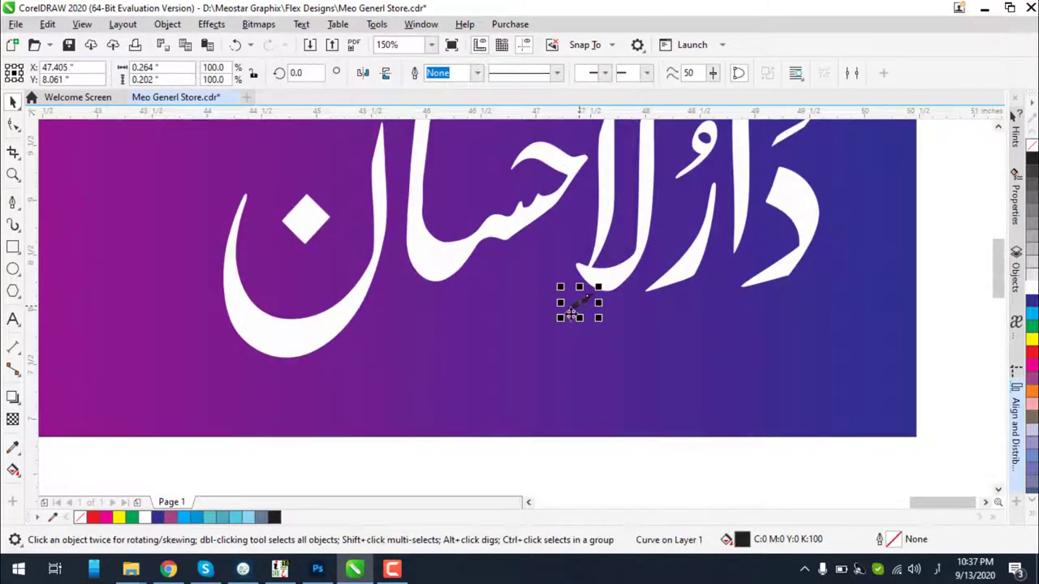
left_click_drag(604, 302, 718, 167)
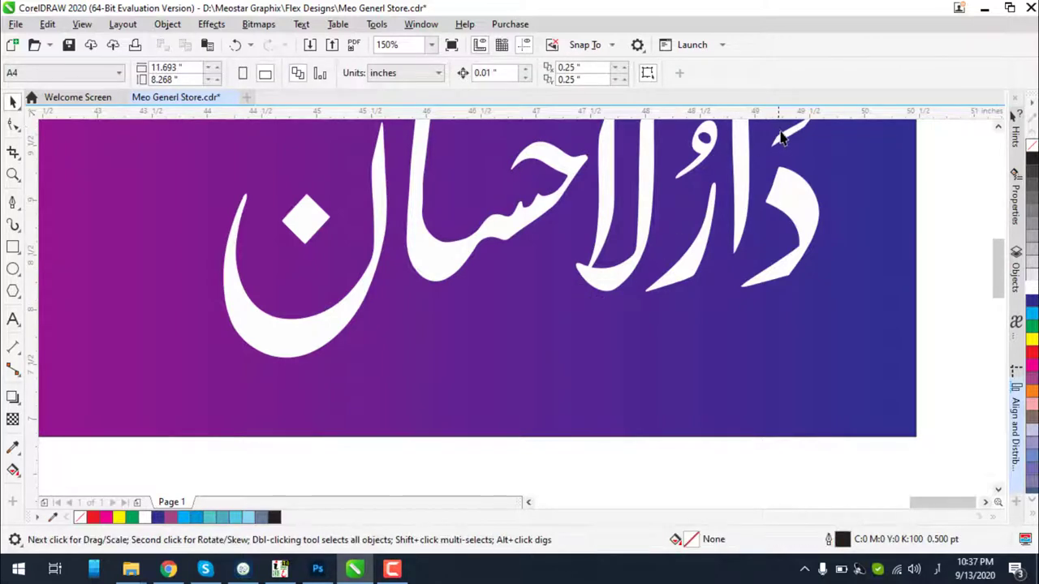
mouse_move(775, 151)
left_mouse_down()
mouse_move(598, 323)
mouse_move(578, 313)
mouse_move(604, 304)
left_mouse_up()
scroll(641, 313, "down", 2)
left_click(803, 292)
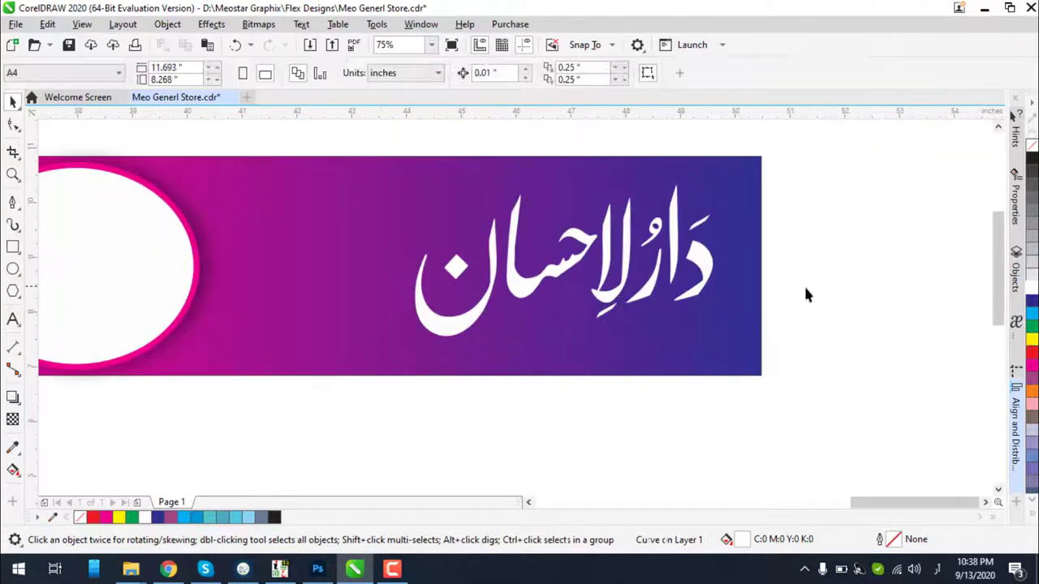
left_click(612, 314)
mouse_move(605, 310)
left_mouse_down()
mouse_move(538, 227)
mouse_move(545, 234)
left_mouse_up()
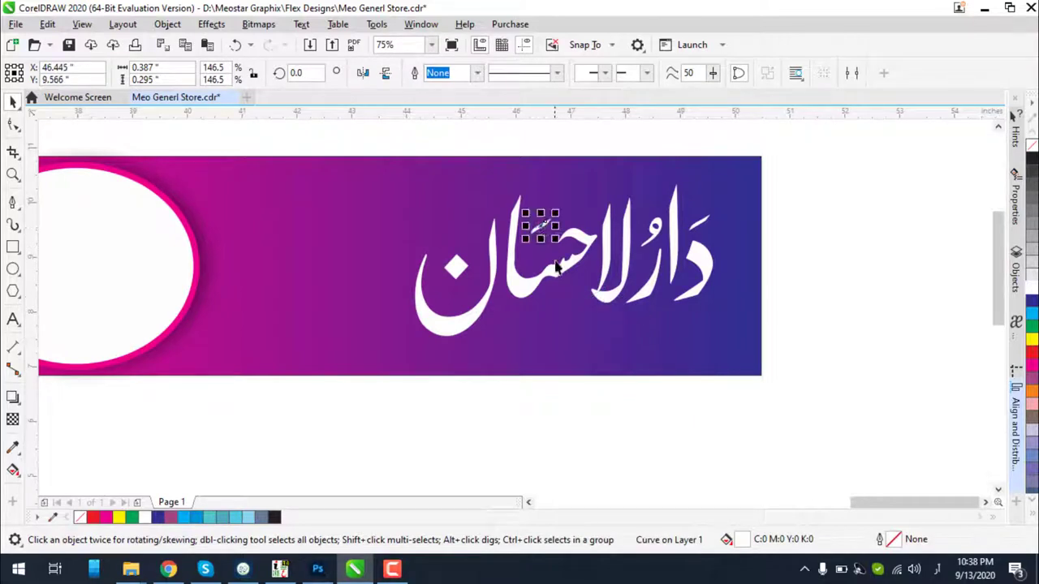
left_click(796, 254)
Select the black Urdu text copies and the small mark above the banner
scroll(595, 304, "down", 1)
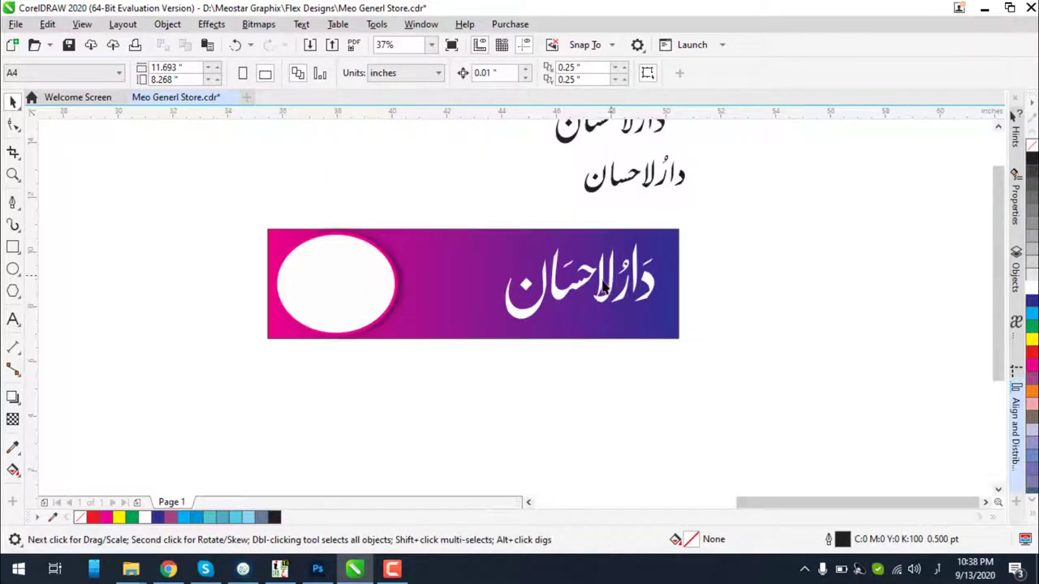
scroll(604, 286, "down", 1)
scroll(626, 206, "up", 1)
left_click_drag(746, 146, 473, 296)
left_click(677, 232)
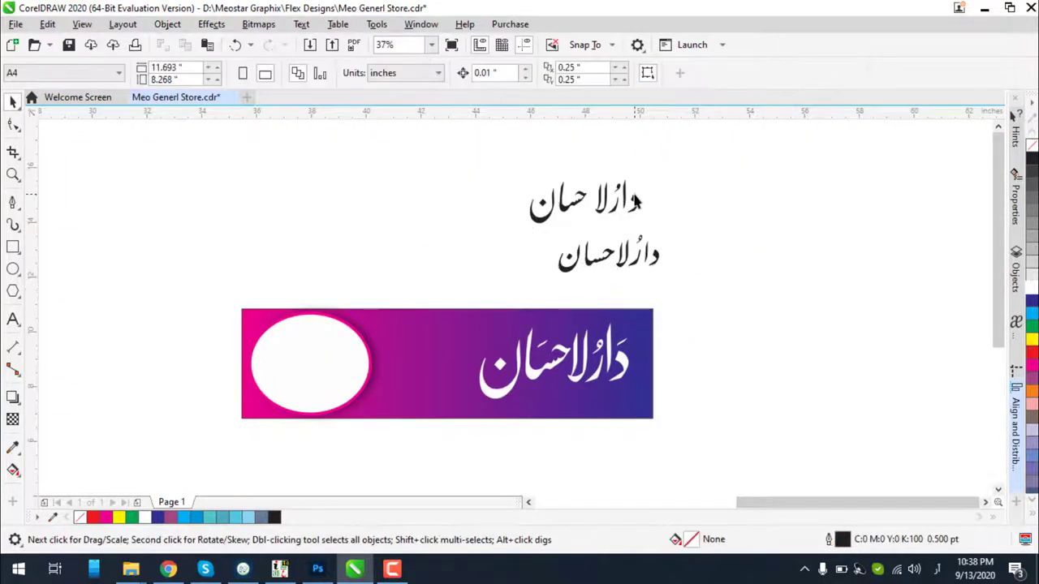
left_click(636, 199)
left_click(639, 271)
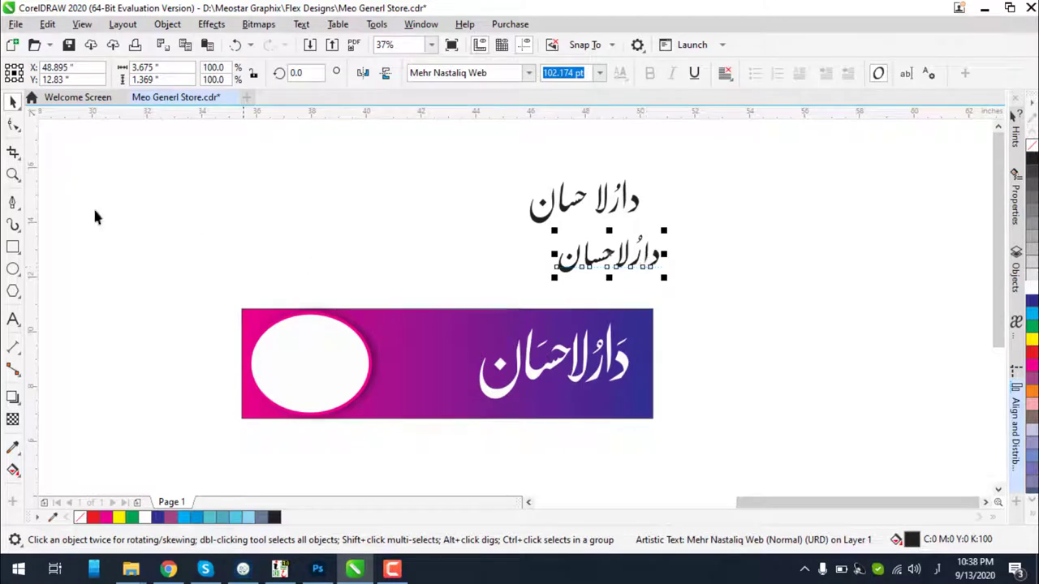
left_click(13, 318)
Type the Urdu subtitle سپر سٹور and set it in Nafees Nastaleeq
left_click(374, 214)
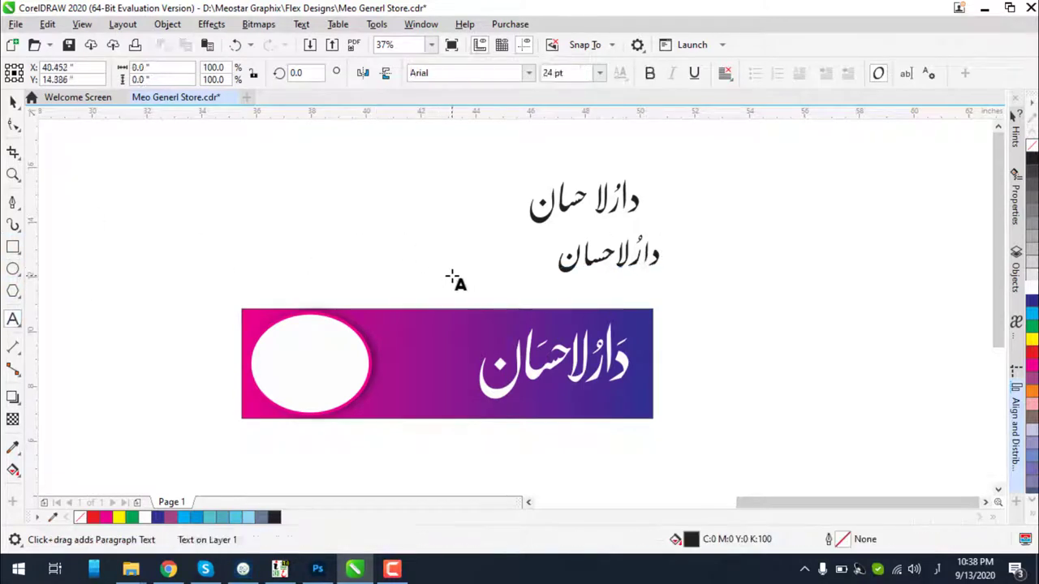
scroll(461, 271, "up", 2)
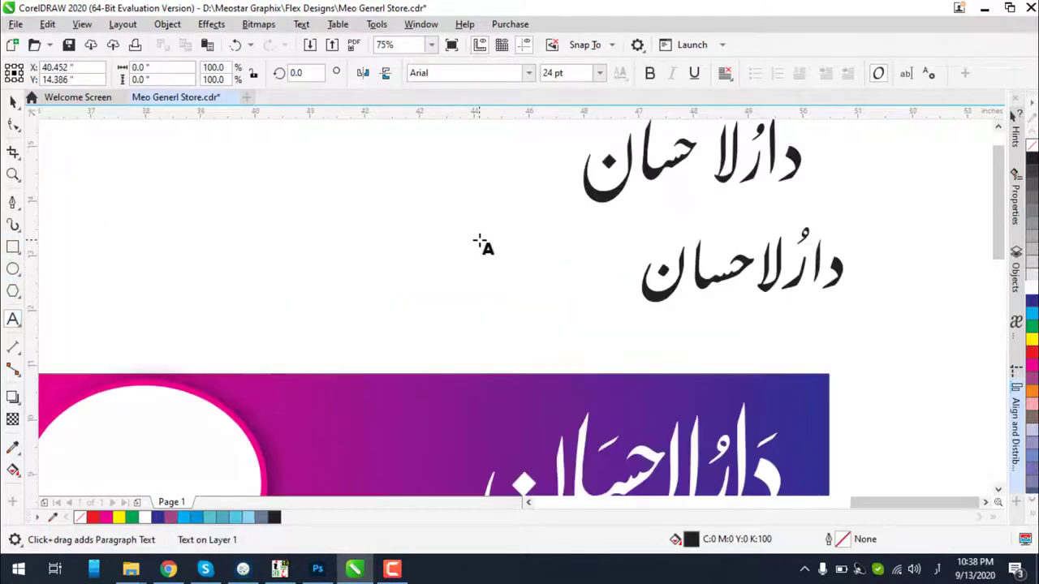
left_click(483, 250)
type("سٹیپ")
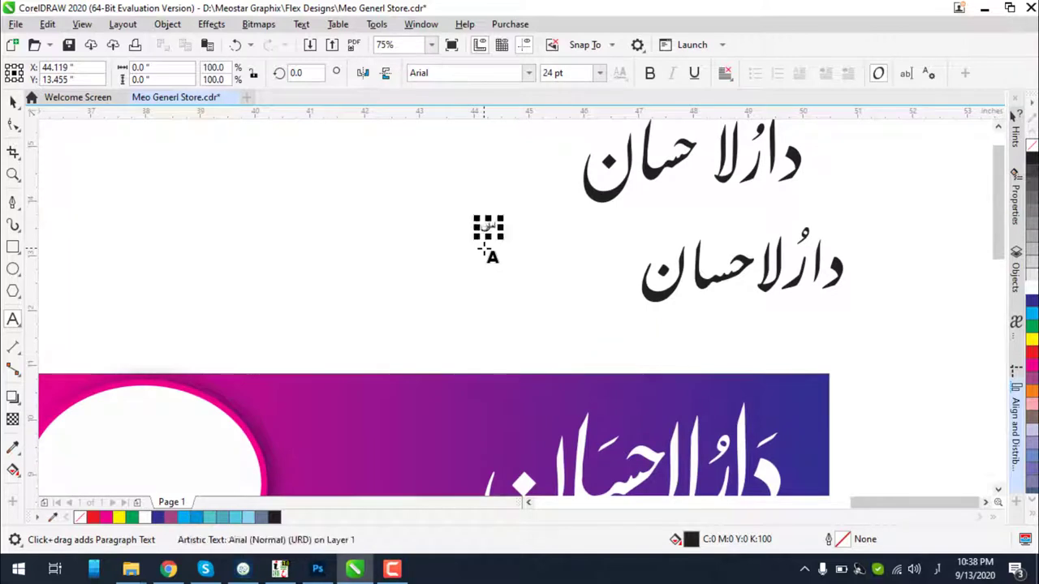
type("ٹور")
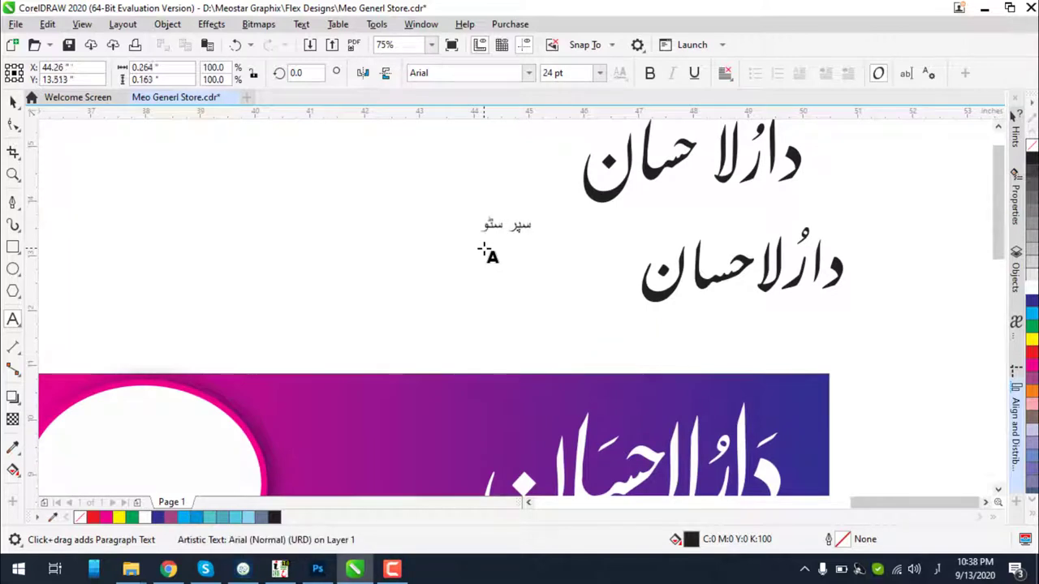
left_click(12, 101)
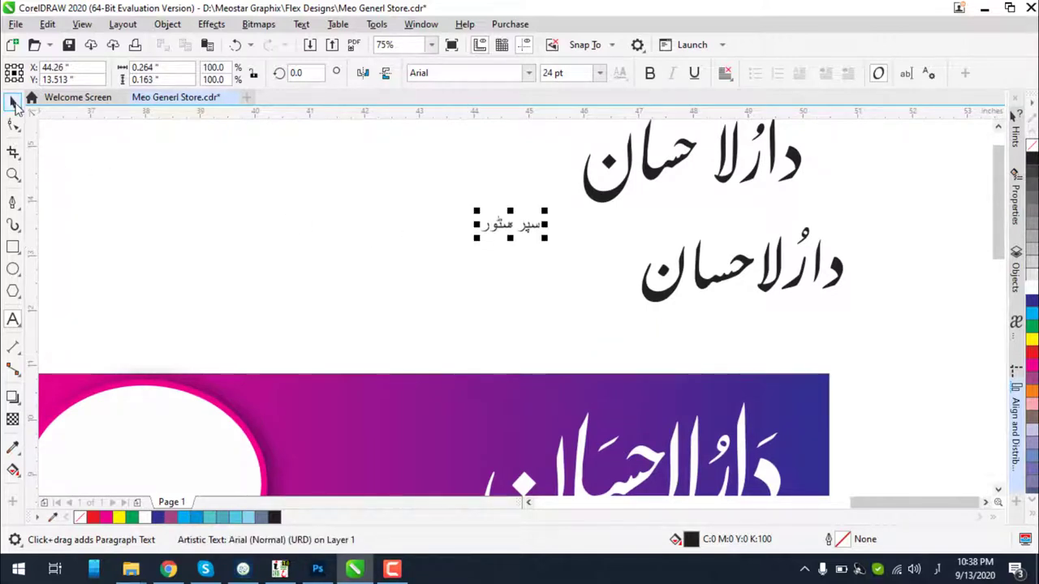
scroll(525, 202, "up", 4)
left_click(528, 72)
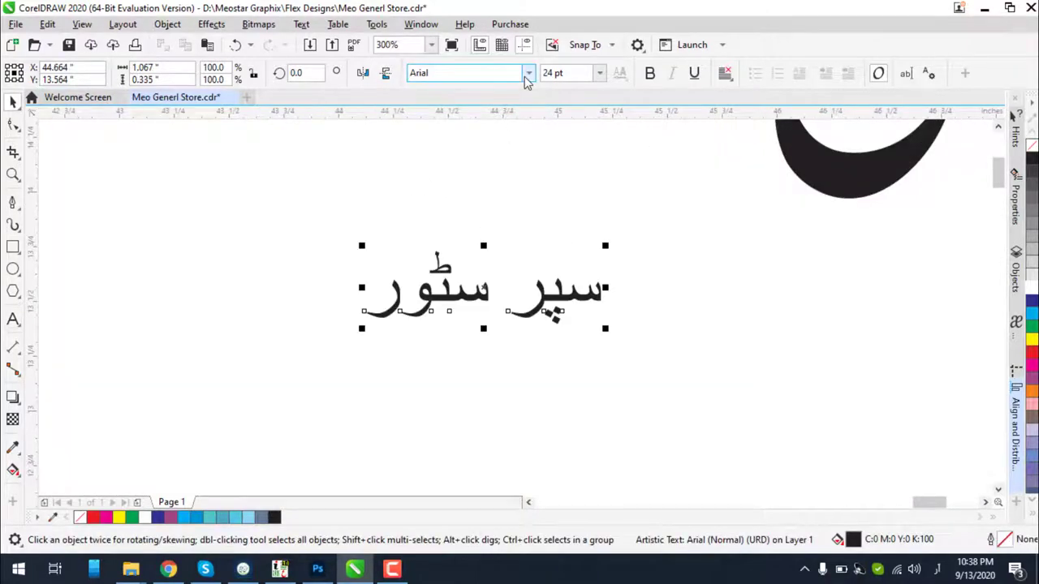
left_click(490, 121)
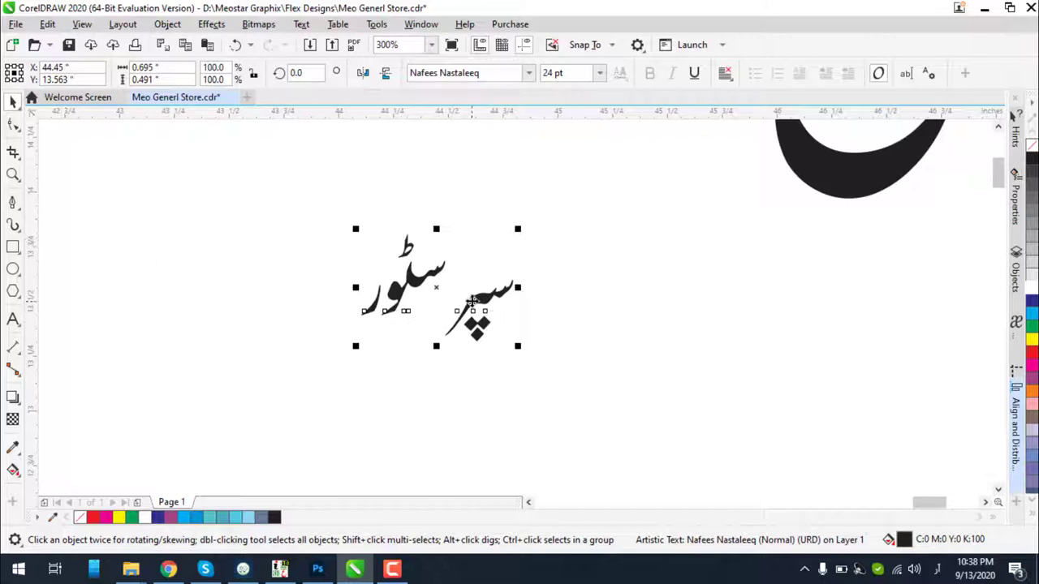
Duplicate the subtitle below and set the copy to AlQalam Taj Nastaleeq, after trying Faiz Lahori and Mehr Nastaliq Web
left_click_drag(470, 302, 470, 389)
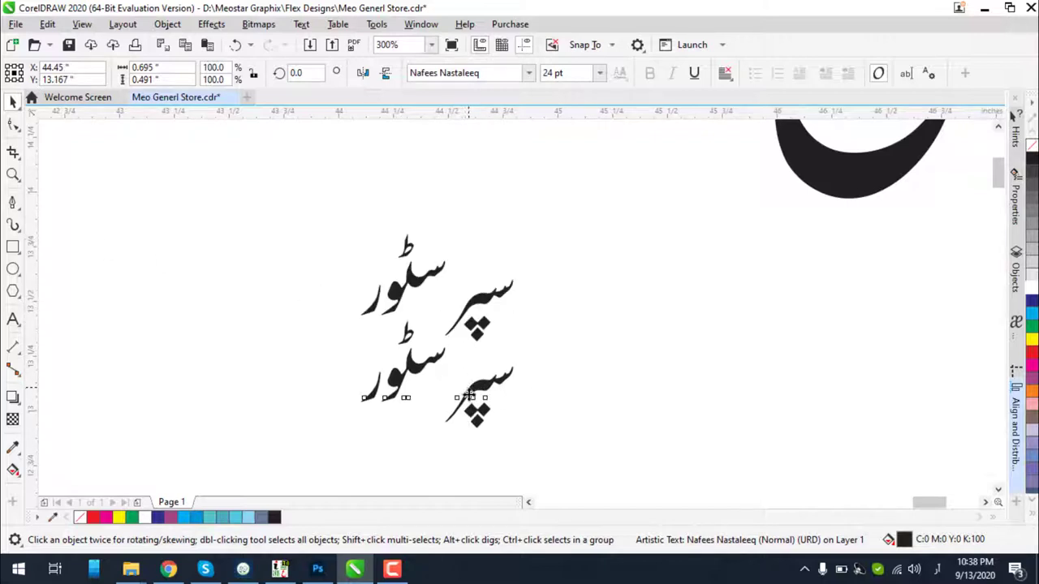
left_click(529, 72)
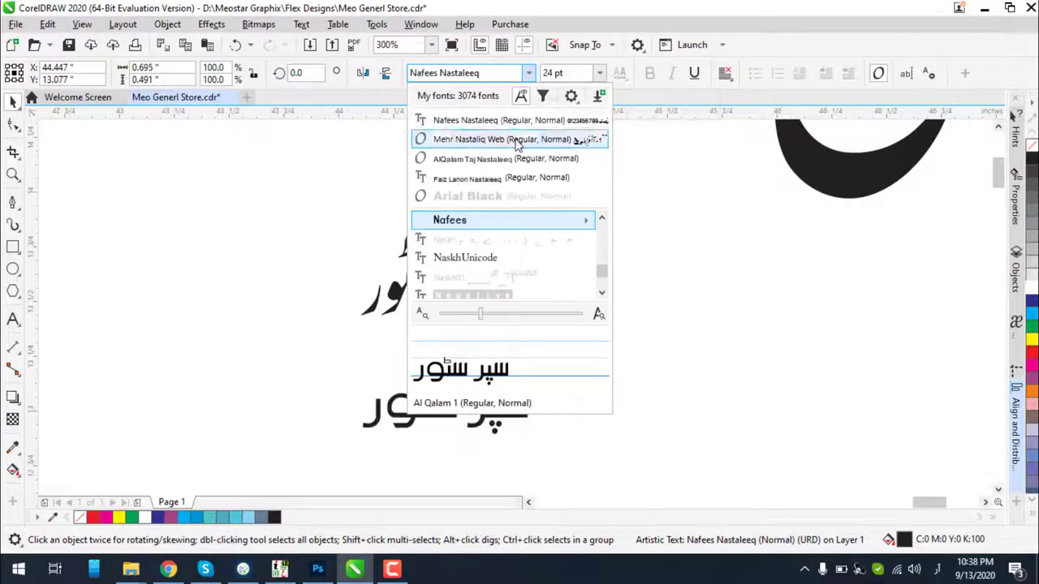
left_click(510, 180)
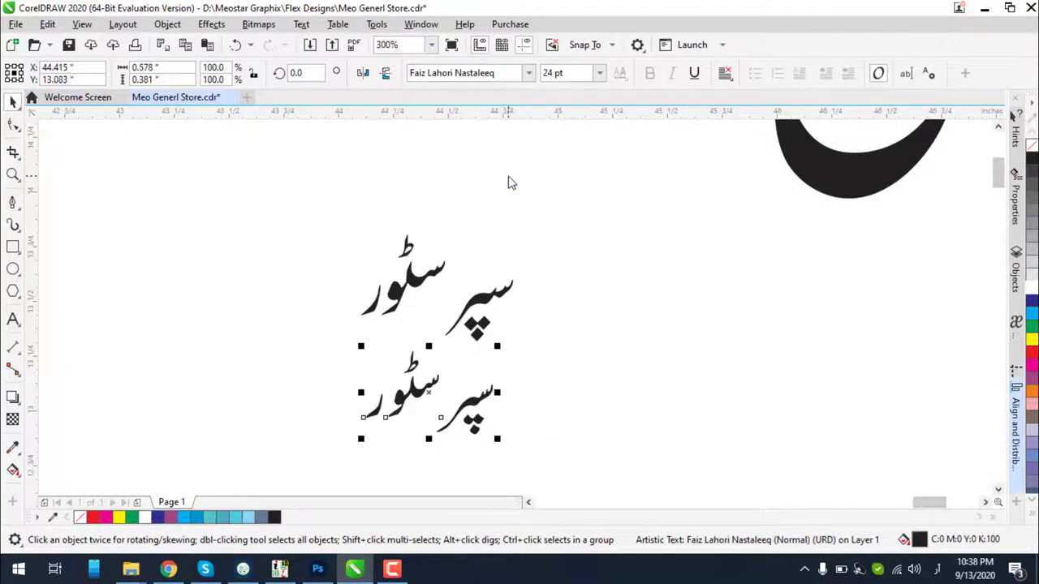
left_click(528, 73)
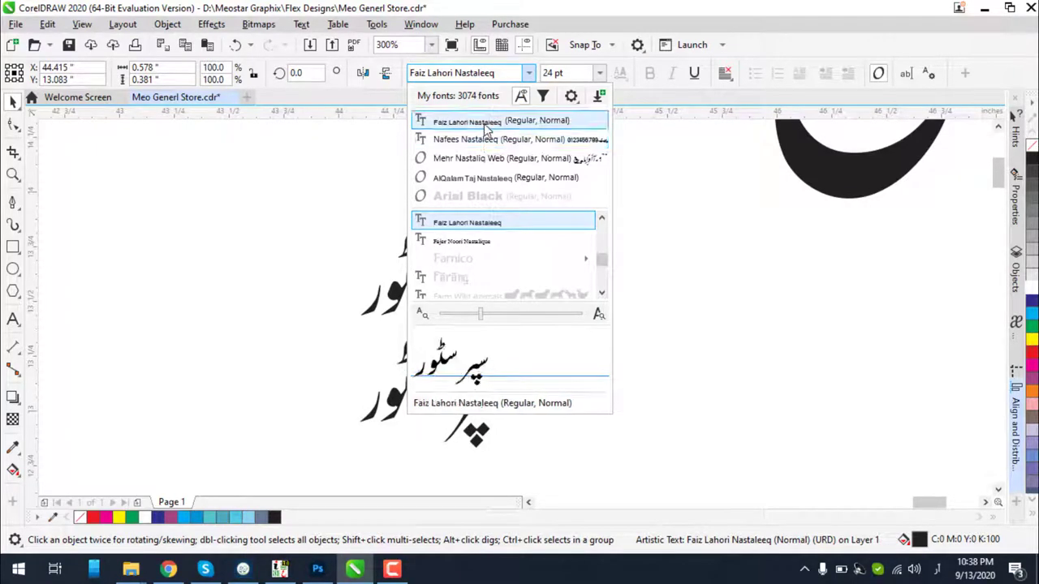
left_click(490, 159)
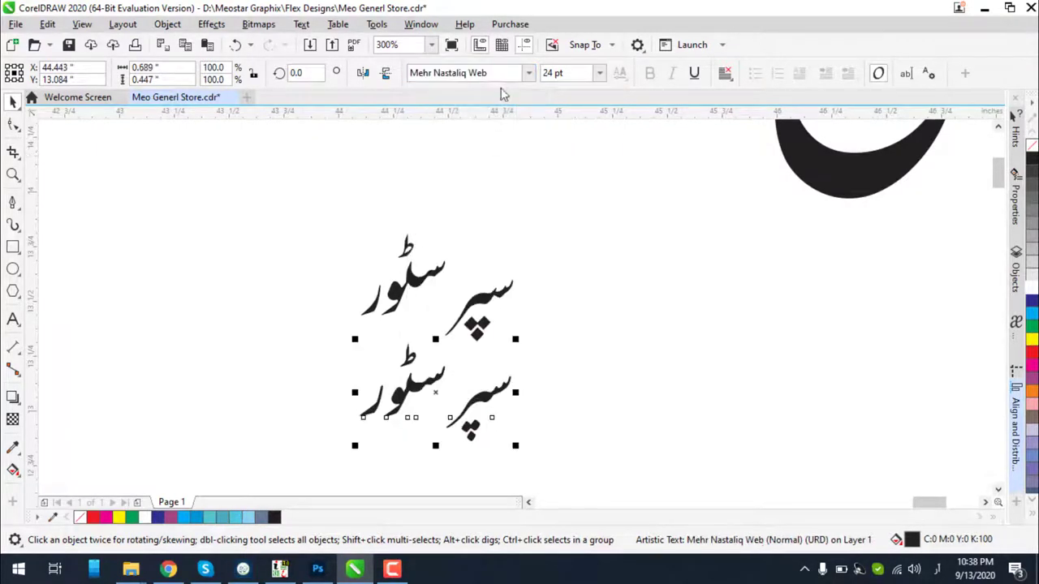
left_click(522, 74)
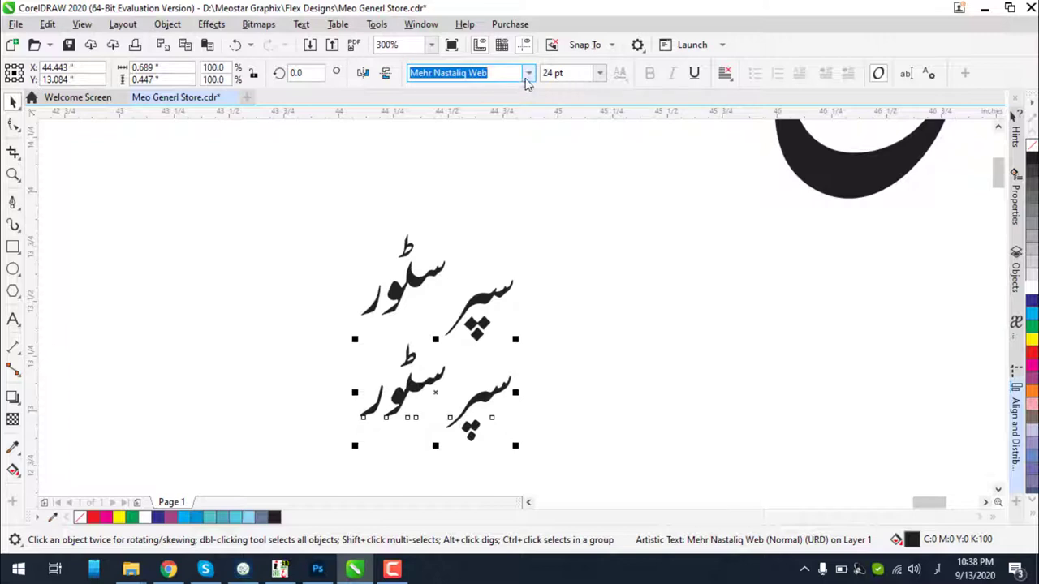
left_click(529, 73)
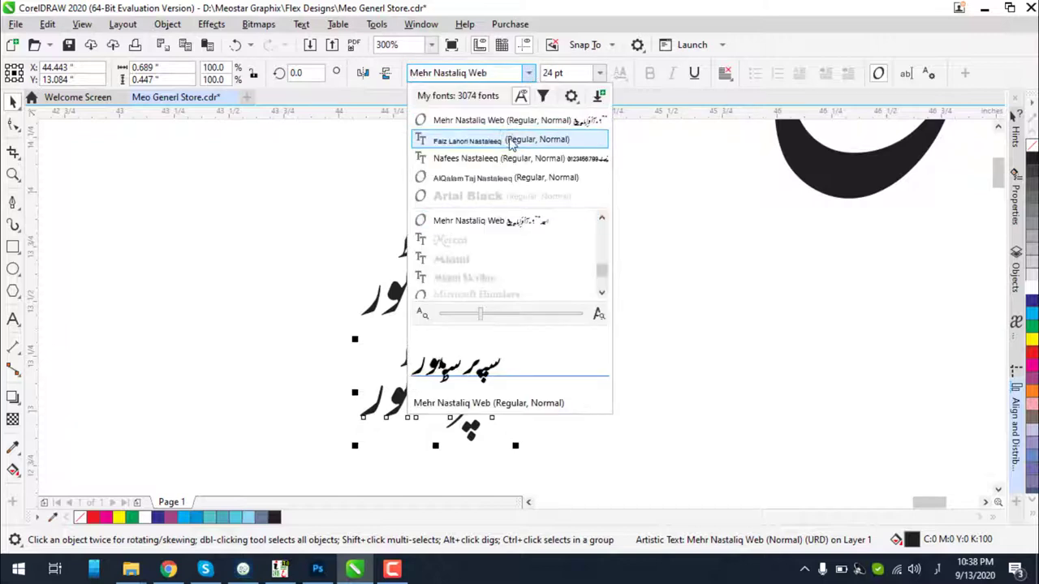
left_click(475, 180)
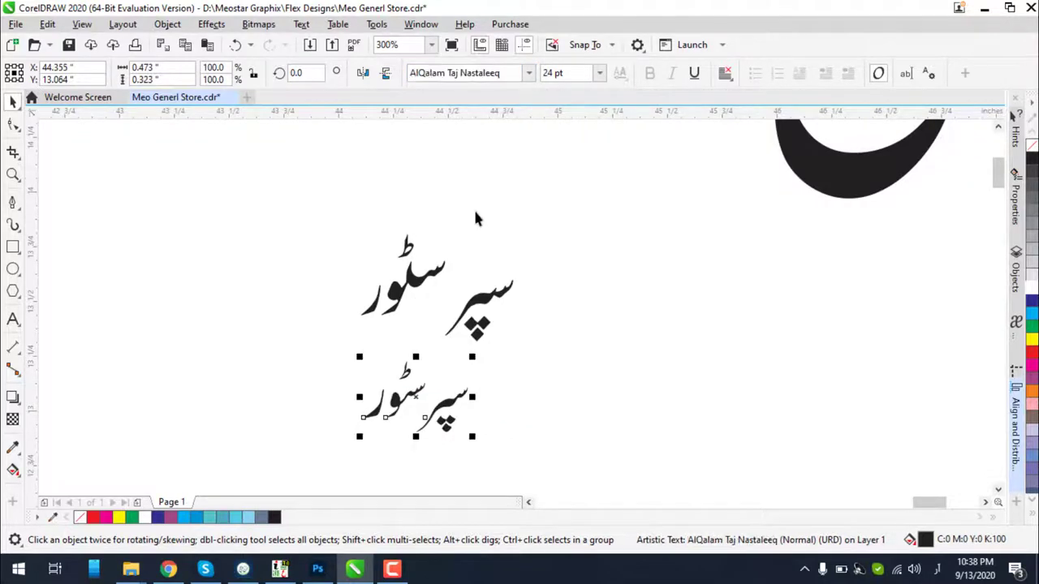
Look over both subtitle copies and select the upper one
scroll(442, 421, "up", 2)
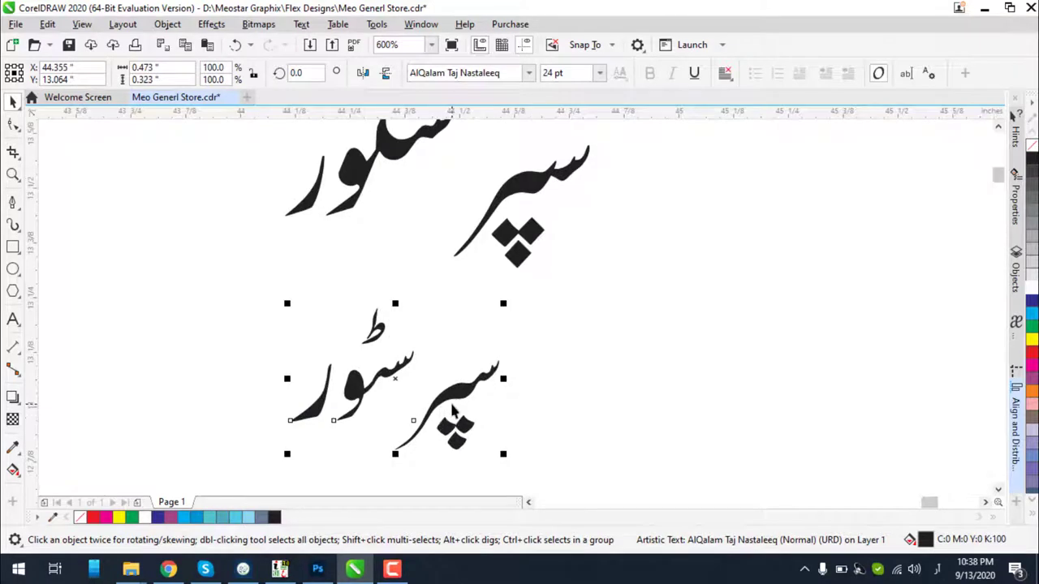
scroll(453, 411, "down", 2)
scroll(457, 414, "up", 2)
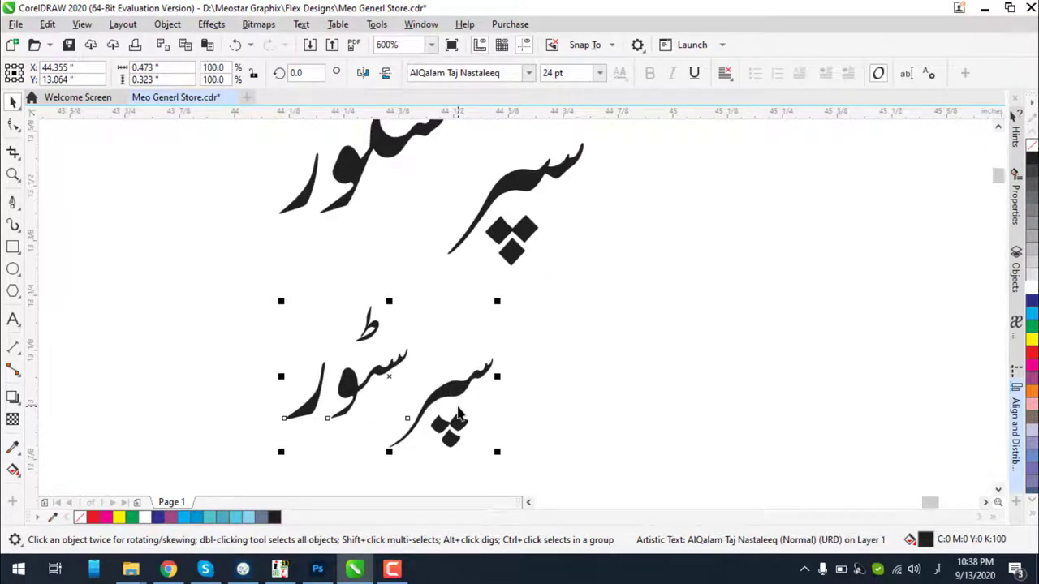
scroll(458, 414, "up", 2)
scroll(499, 346, "down", 4)
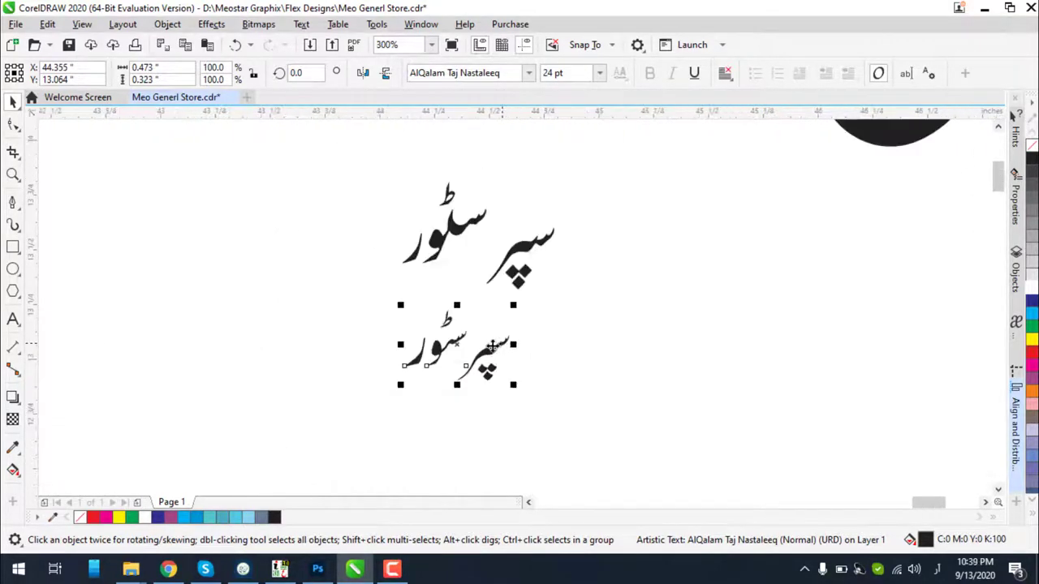
scroll(542, 247, "up", 1)
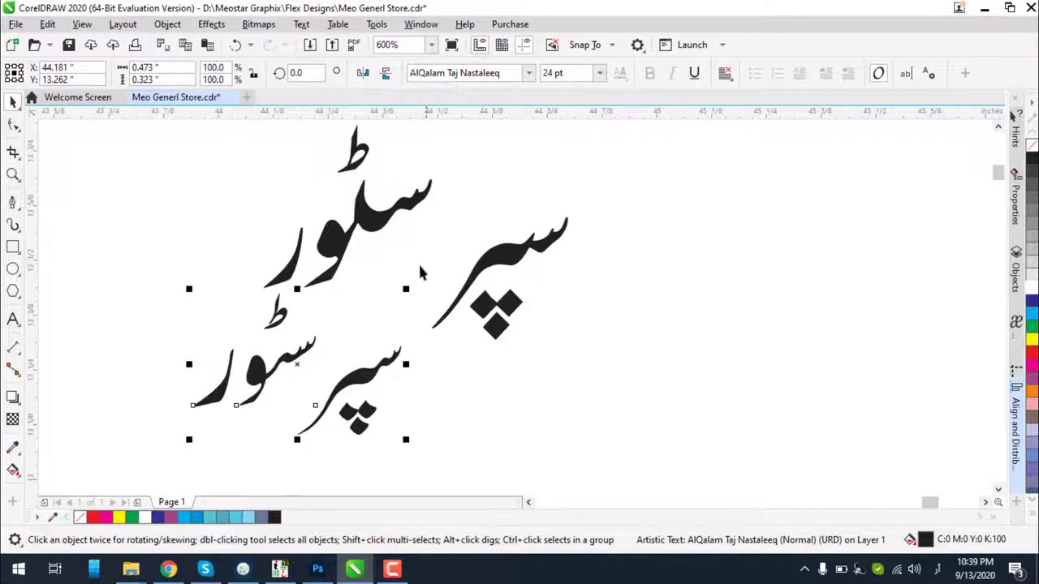
scroll(421, 273, "down", 1)
left_click(399, 251)
scroll(399, 252, "down", 3)
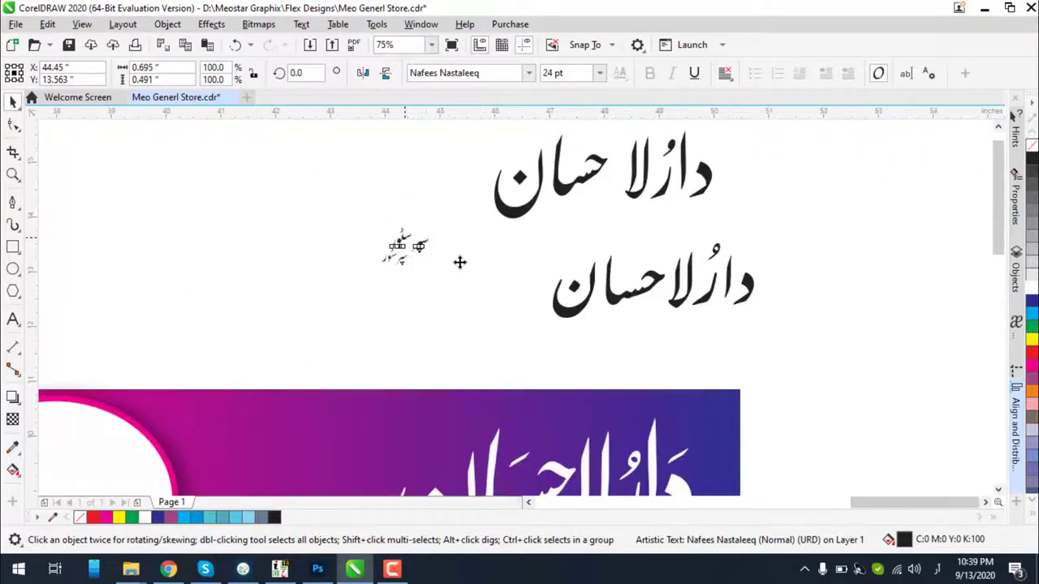
Move the upper subtitle and change the AlQalam Taj Nastaleeq copy to Sakkal Majalla
left_click_drag(405, 246, 471, 283)
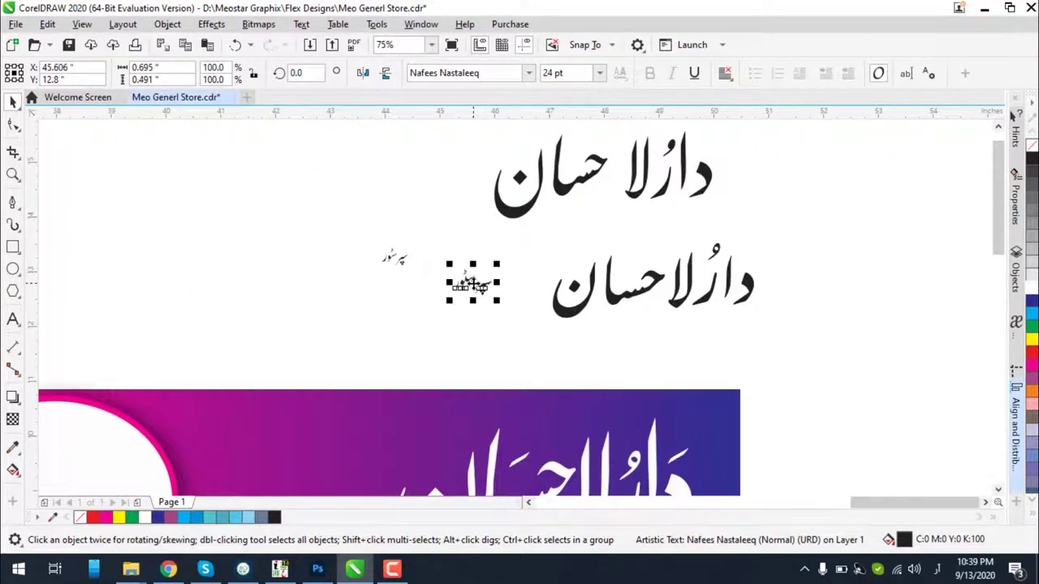
left_click(397, 261)
left_click(501, 73)
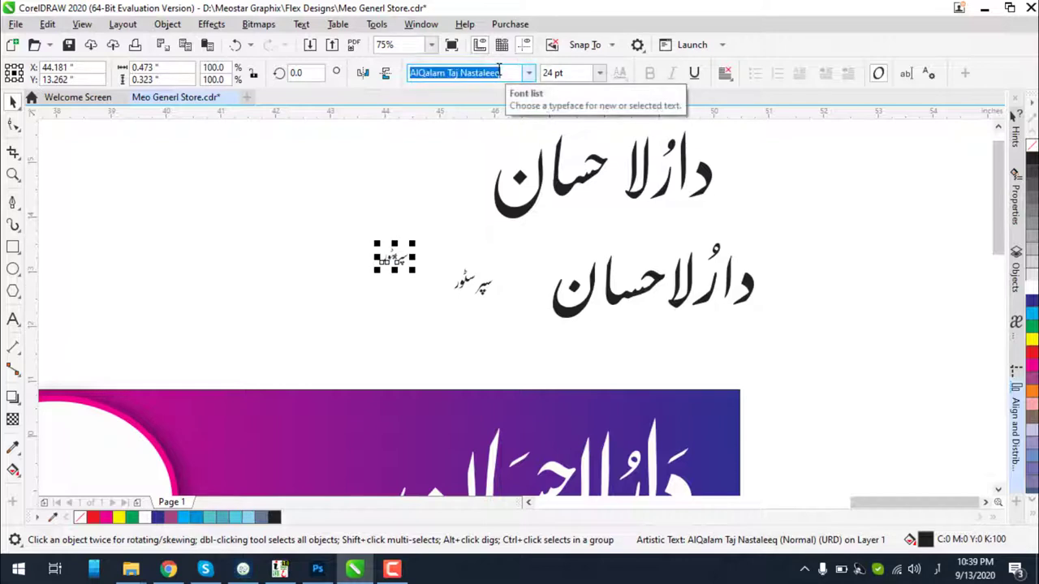
type("سا")
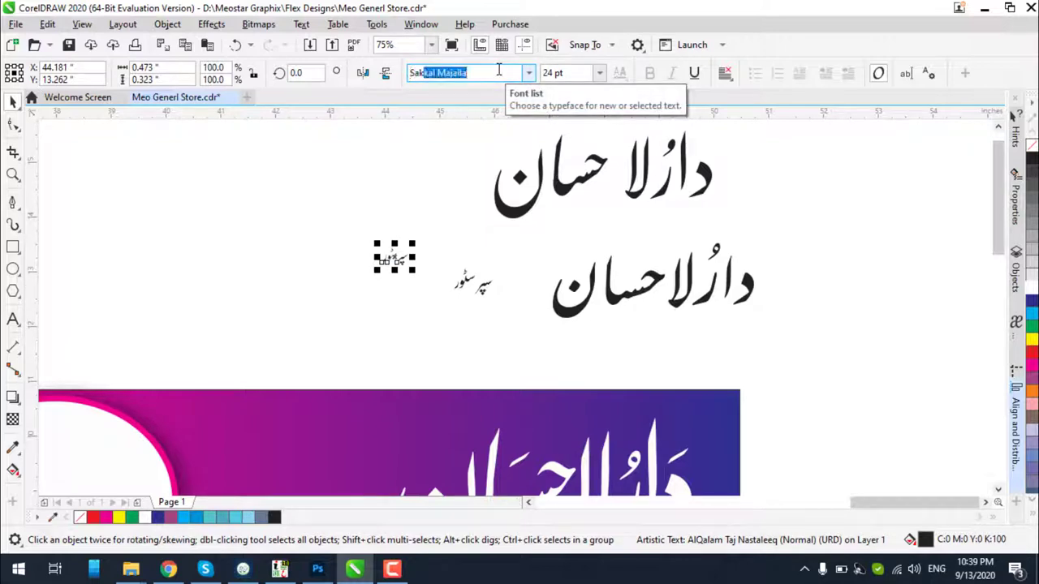
key("Return")
scroll(408, 264, "up", 5)
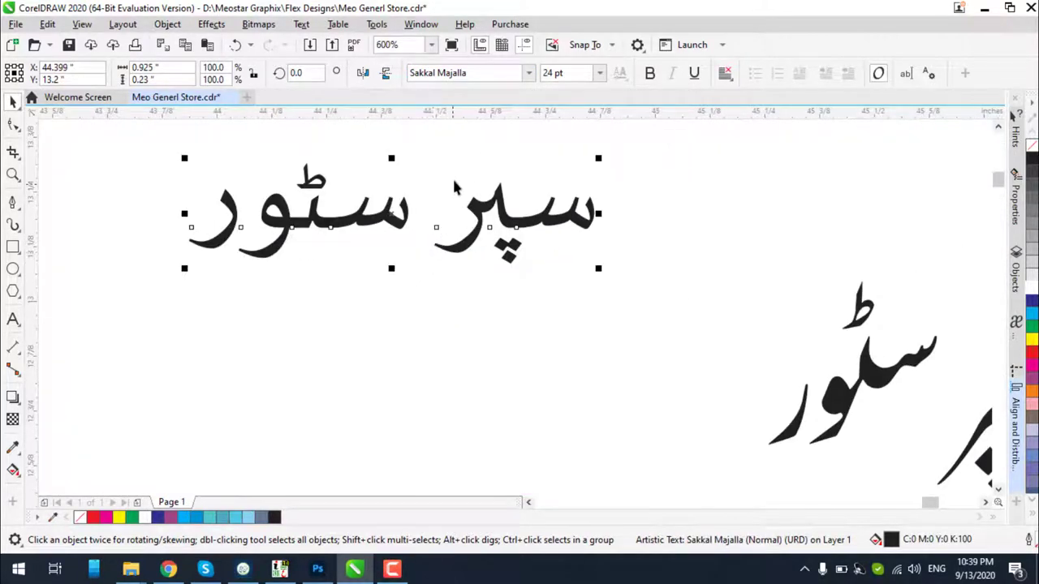
scroll(454, 187, "down", 2)
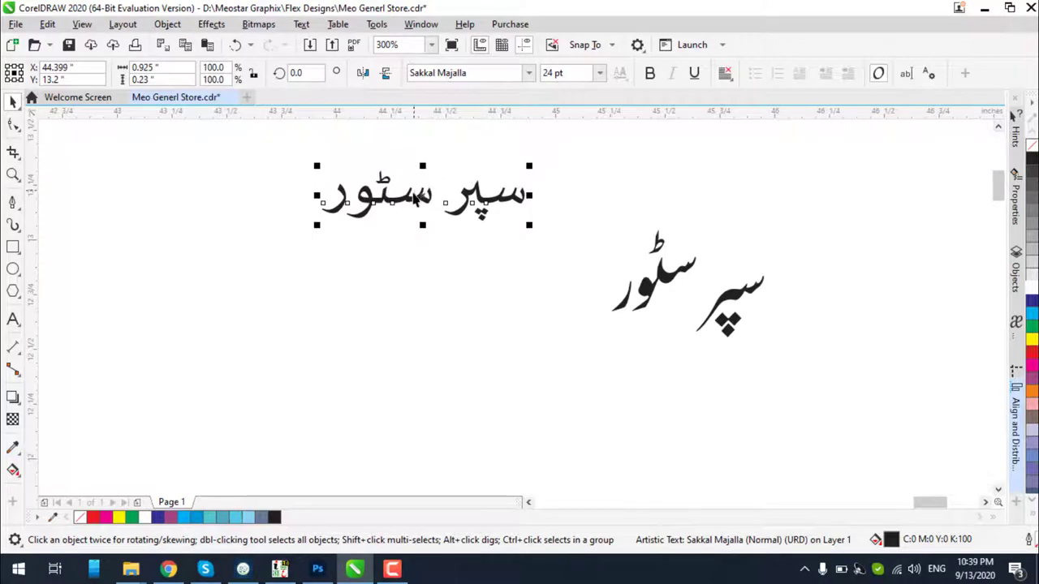
Drop a copy of the subtitle below, set it to AlQalam Punjbi, and move it lower
left_click_drag(415, 199, 418, 274)
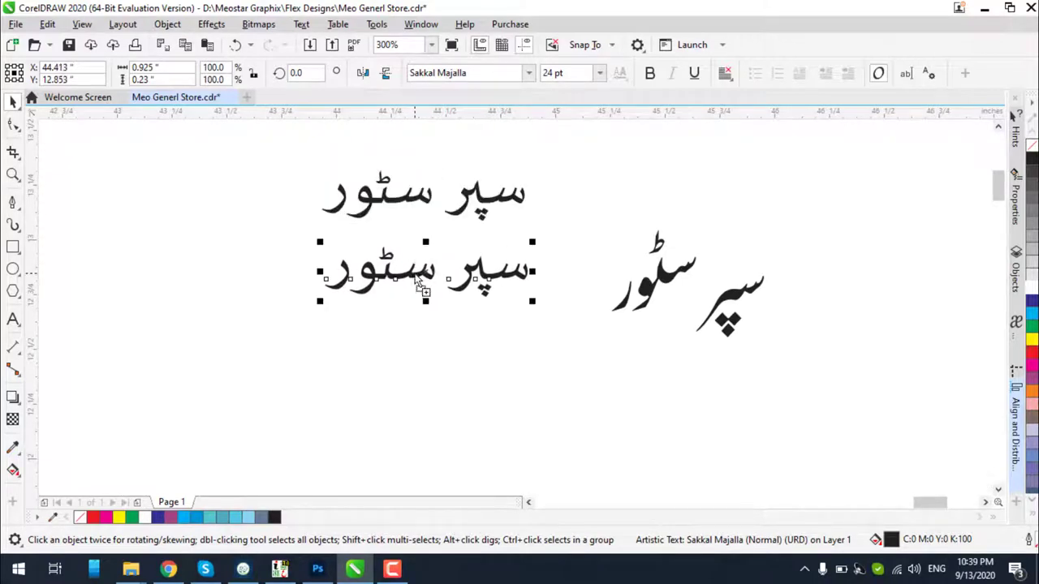
left_click(473, 73)
type("AlQaa")
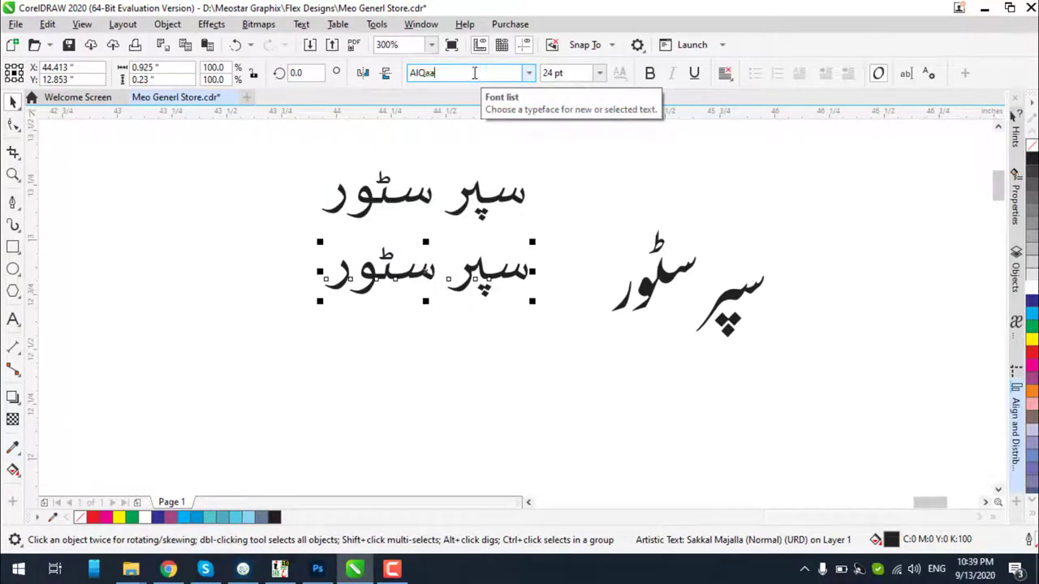
key("BackSpace")
type("lam ")
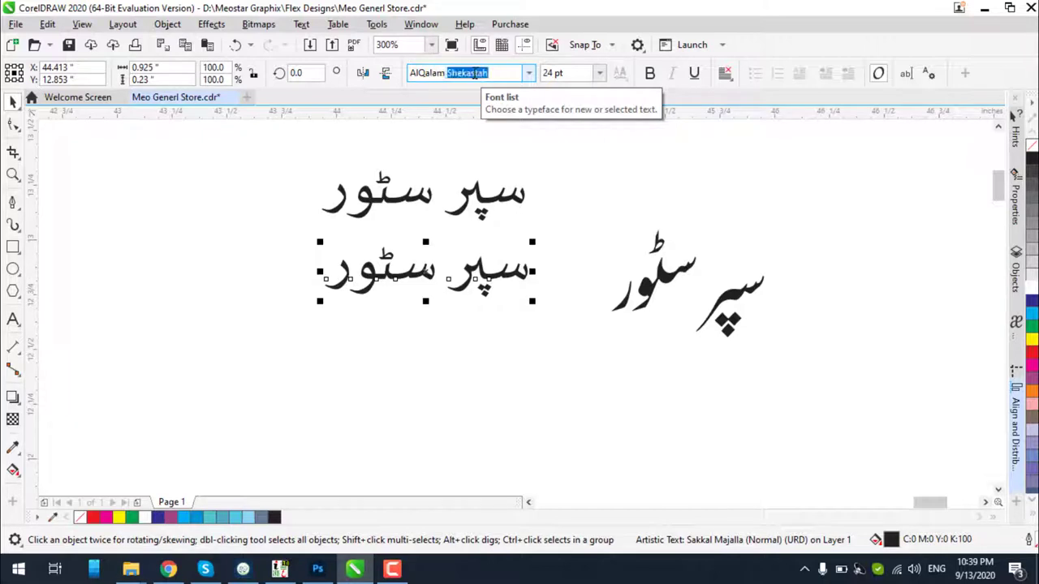
type("Punj")
key("Return")
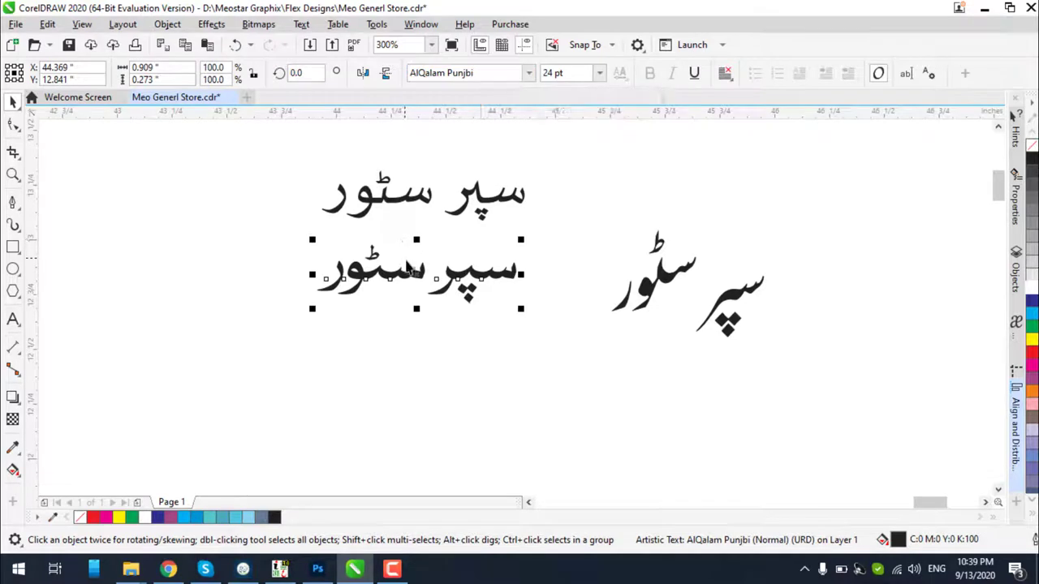
scroll(398, 251, "up", 2)
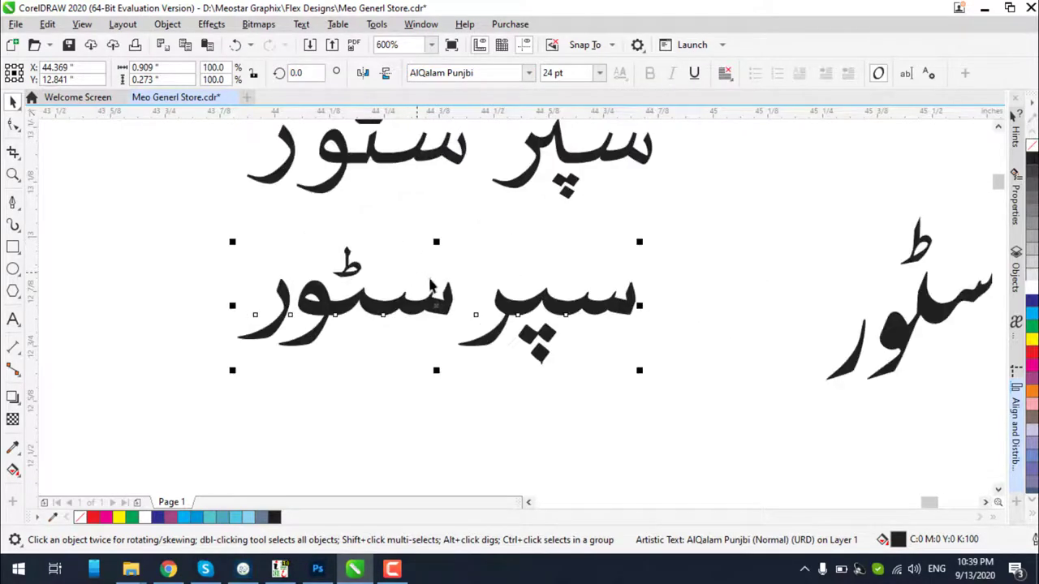
scroll(430, 286, "down", 2)
left_click_drag(447, 299, 452, 349)
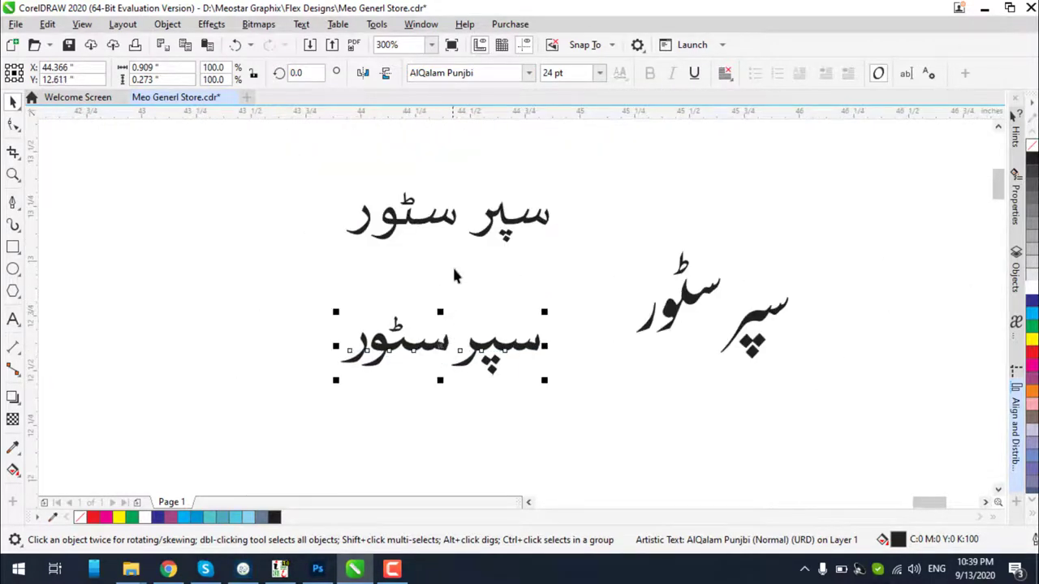
Right-drop another copy of the top subtitle between the others and set it to AbdoLine
scroll(454, 221, "up", 2)
left_click(454, 220)
left_click_drag(454, 221, 448, 341)
right_click(448, 341)
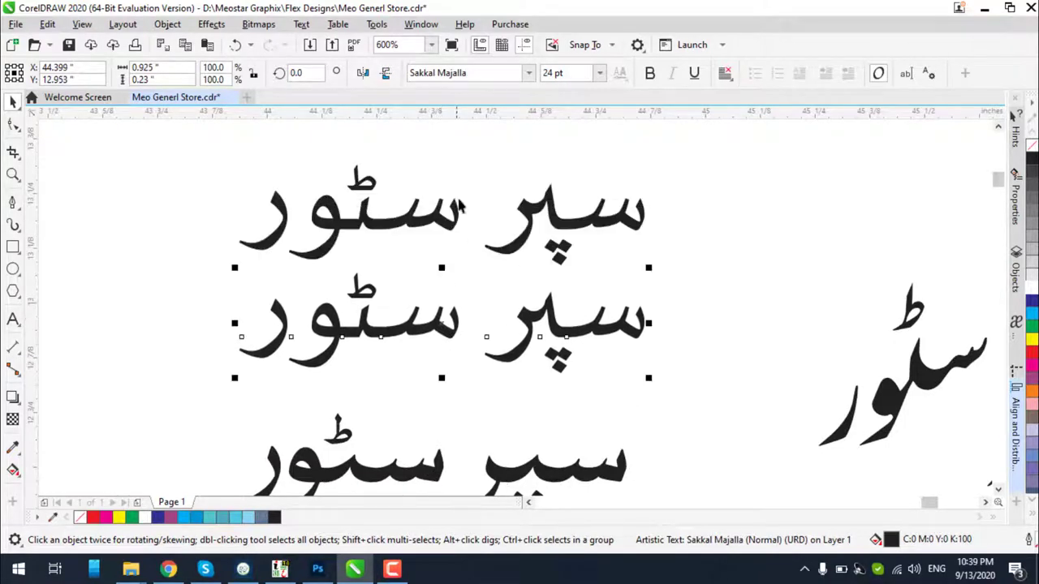
left_click(488, 72)
type("Ab")
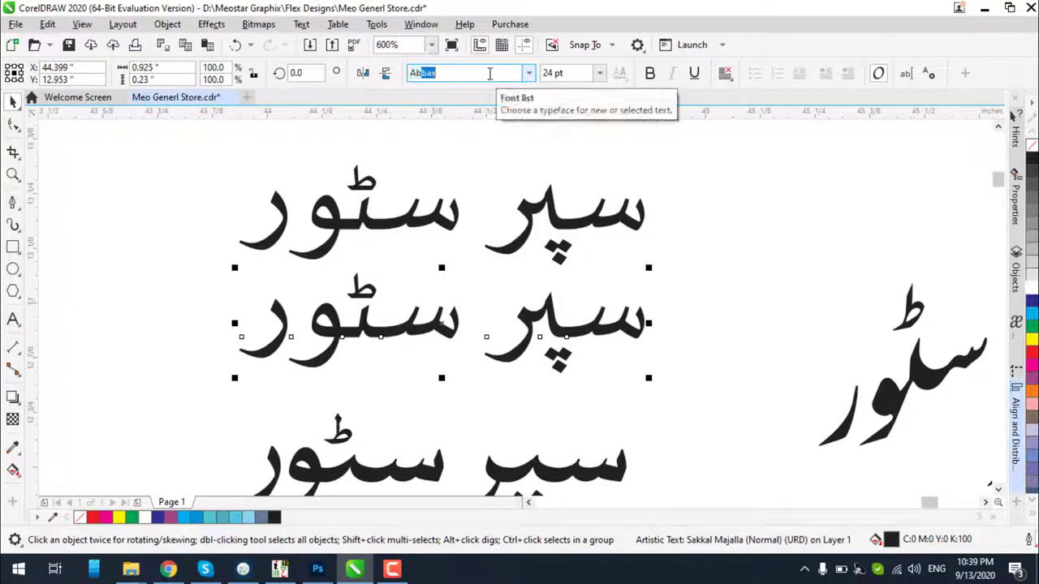
type("doLine")
key("Return")
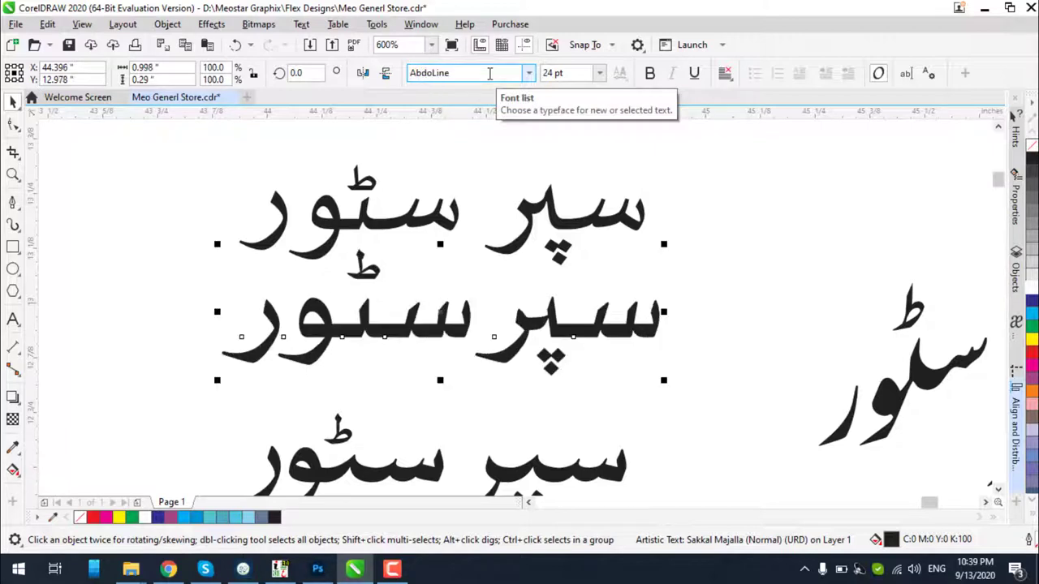
scroll(479, 233, "down", 5)
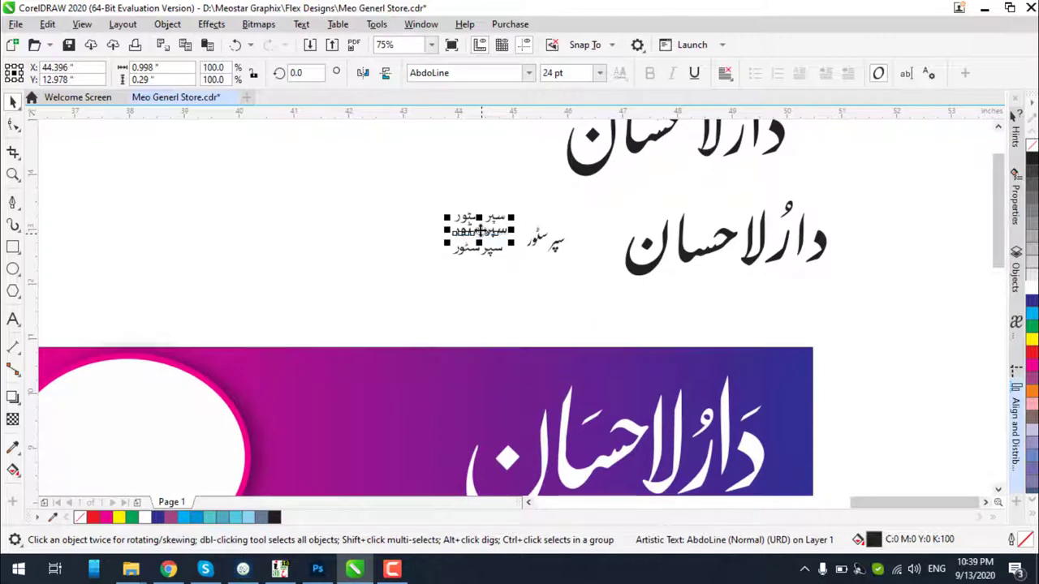
Enlarge the AlQalam Punjbi copy to 79.042 pt on the banner and raise it near the page top
left_click(479, 233)
left_click(475, 261)
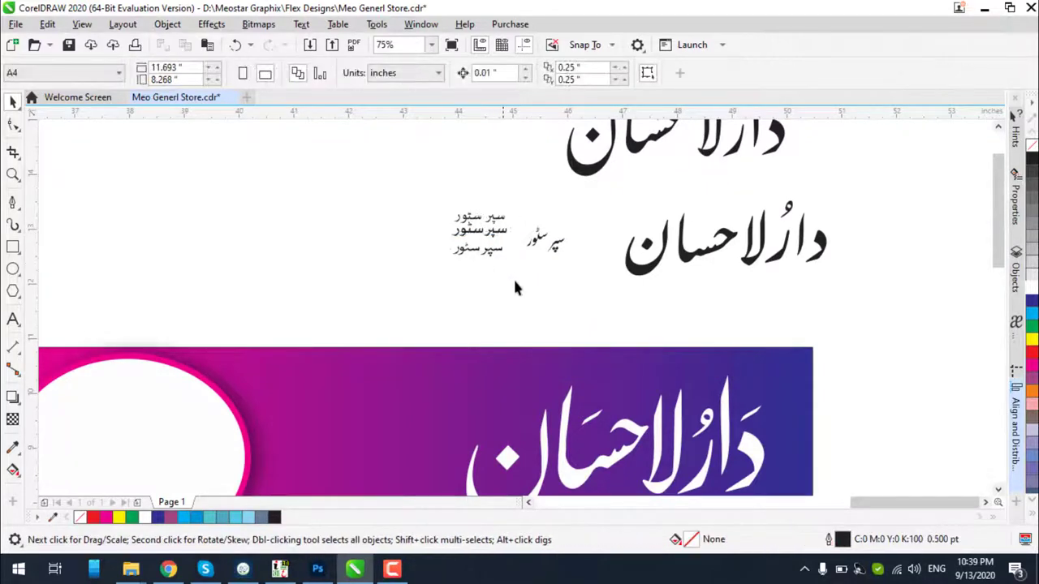
scroll(514, 279, "down", 2)
scroll(531, 240, "up", 4)
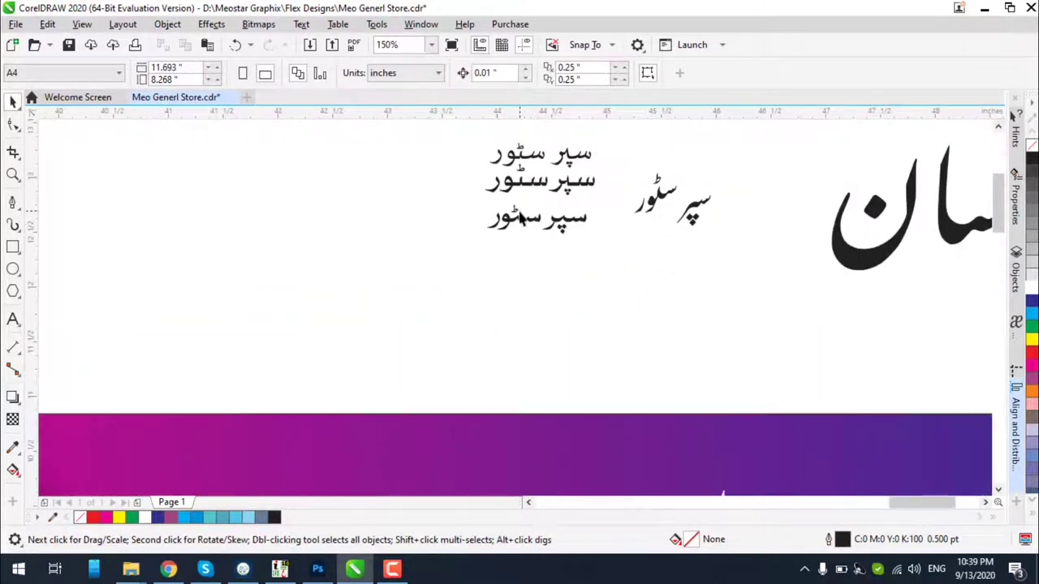
left_click(514, 225)
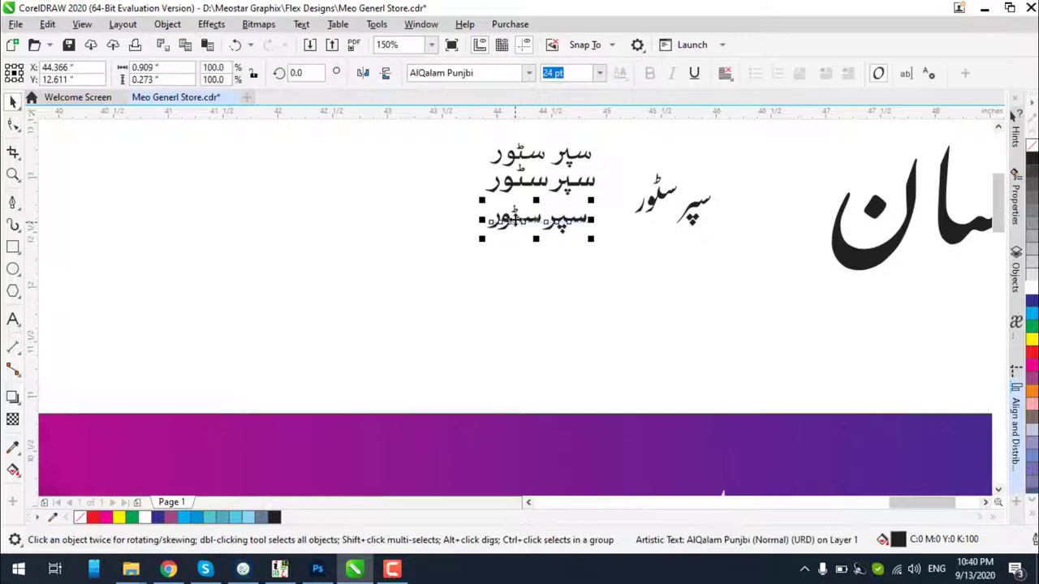
left_click_drag(508, 225, 513, 296)
scroll(557, 213, "down", 2)
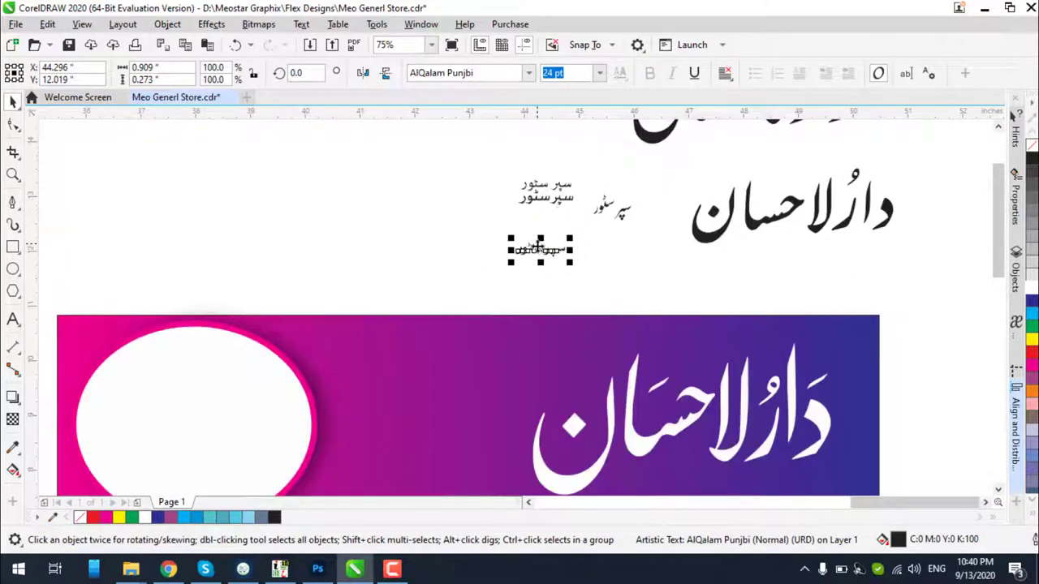
left_click_drag(519, 250, 296, 338)
left_click_drag(437, 387, 410, 142)
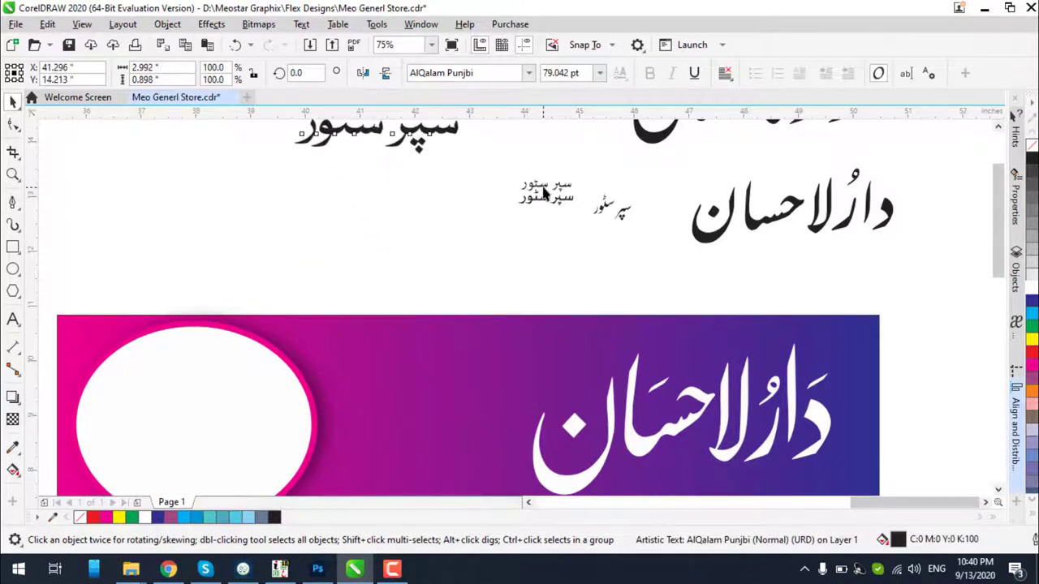
Select the Sakkal Majalla subtitle copy and bring up the font list
scroll(529, 201, "up", 4)
left_click(542, 186)
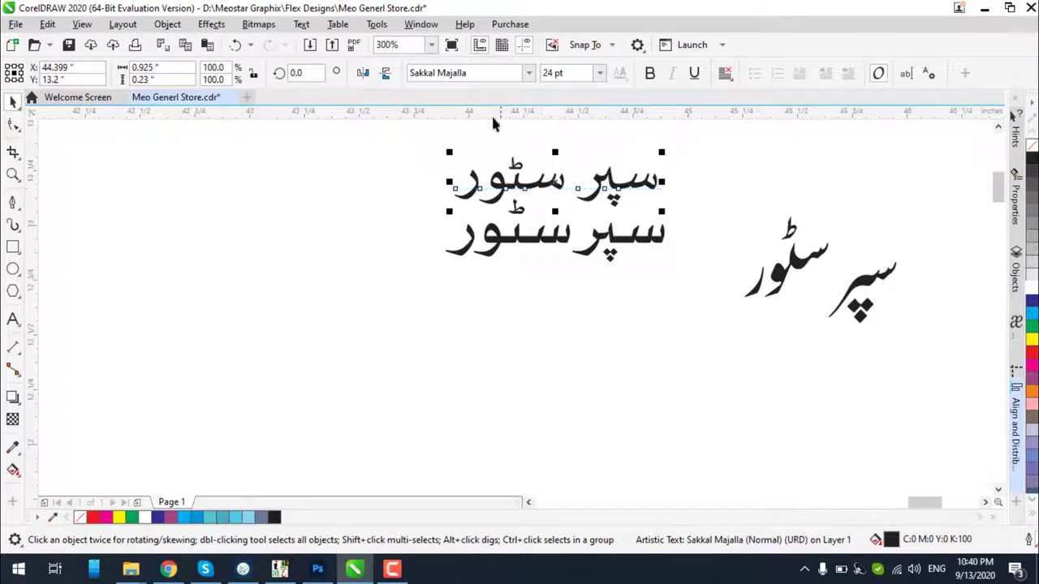
left_click(527, 75)
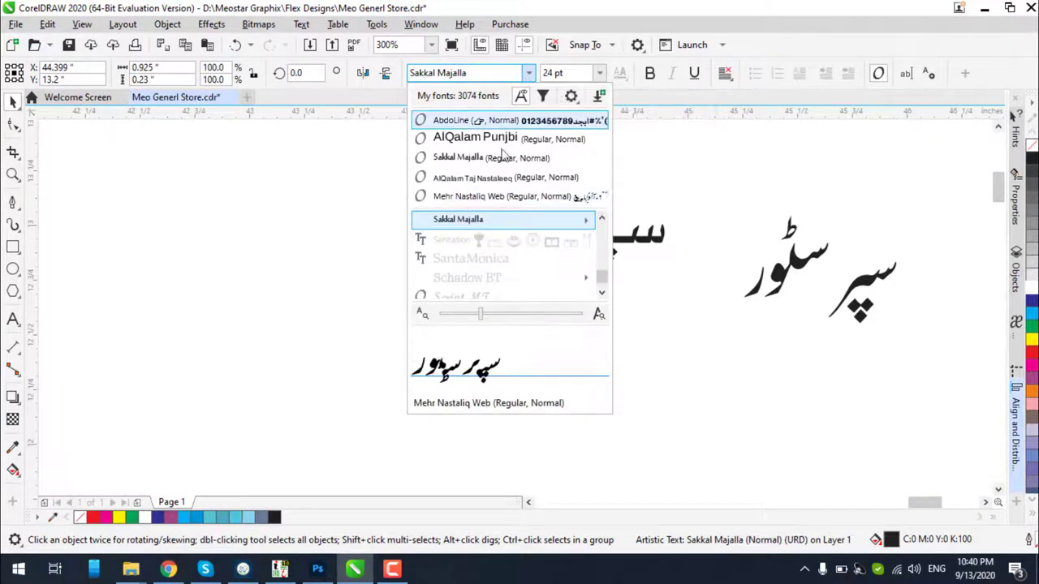
Filter the fonts with 'alqal' and preview the AlQalam fonts on the Sakkal Majalla copy
scroll(514, 232, "down", 2)
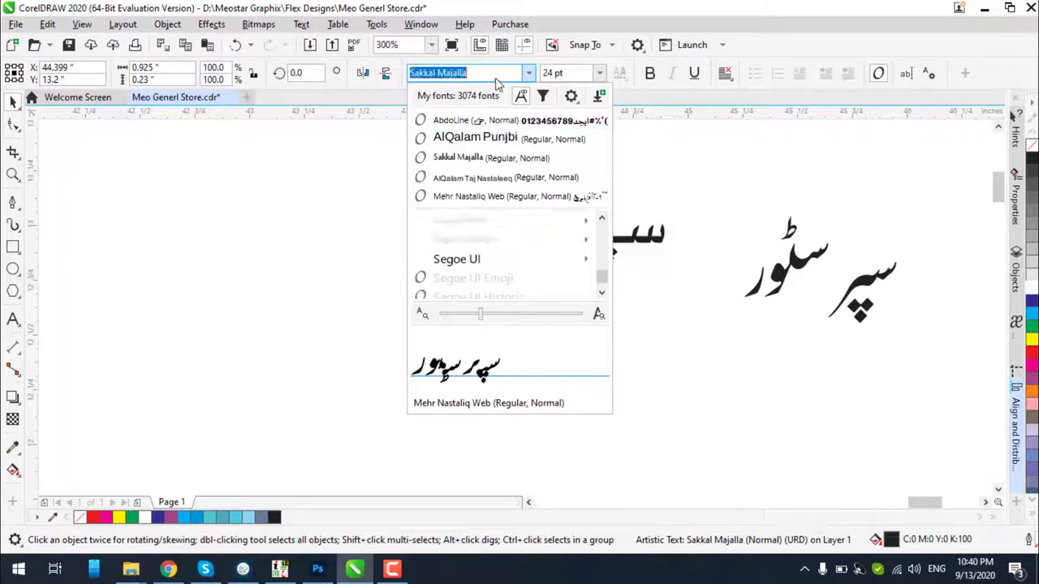
type("alqal")
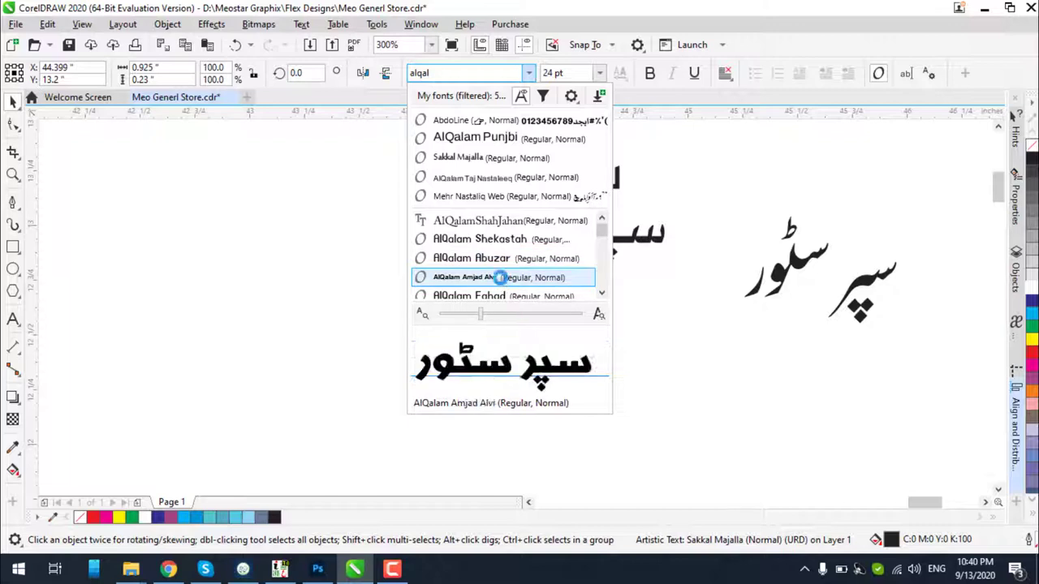
scroll(503, 279, "down", 1)
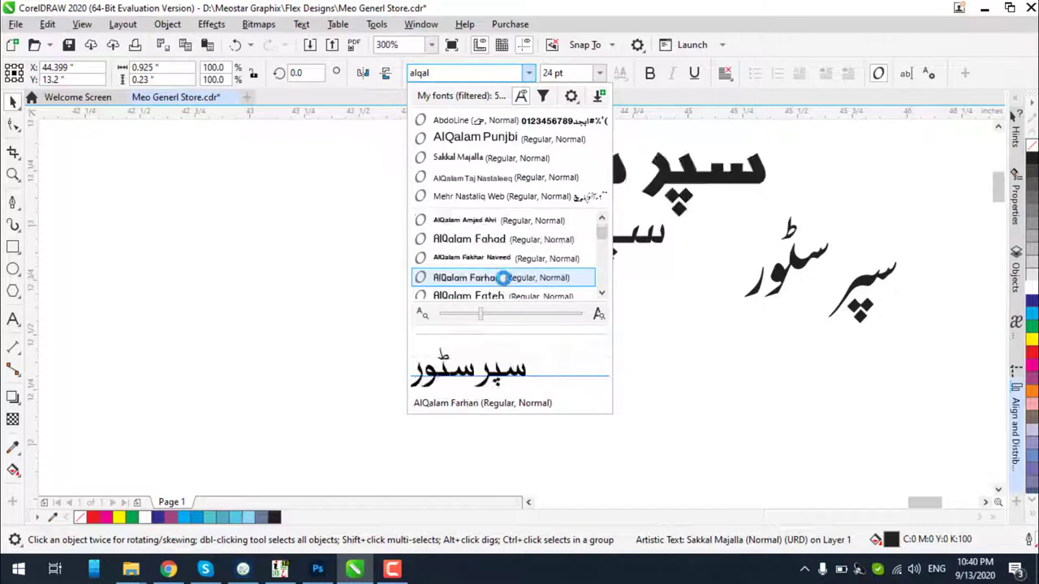
scroll(503, 277, "down", 1)
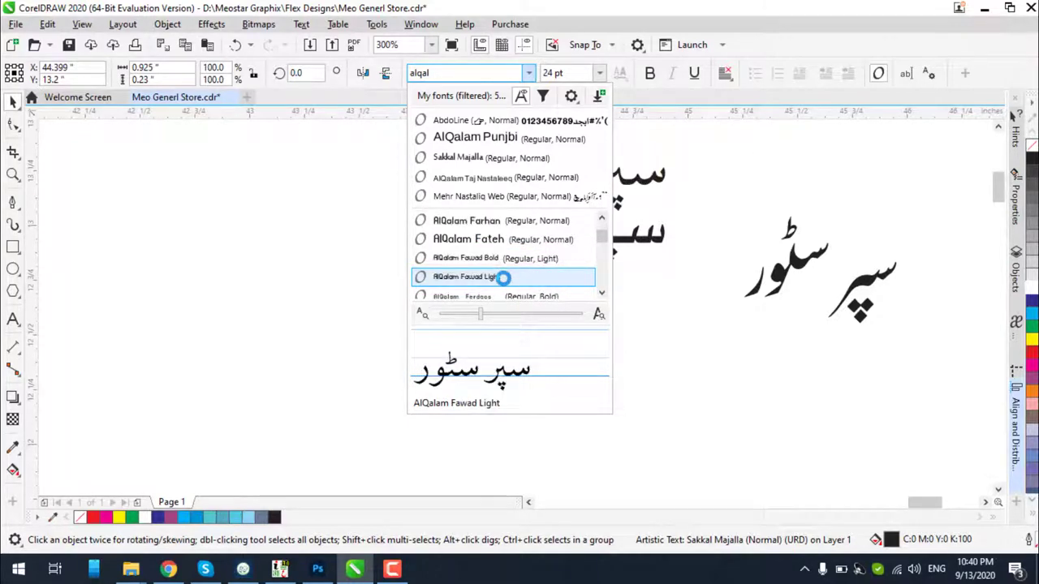
scroll(503, 284, "down", 1)
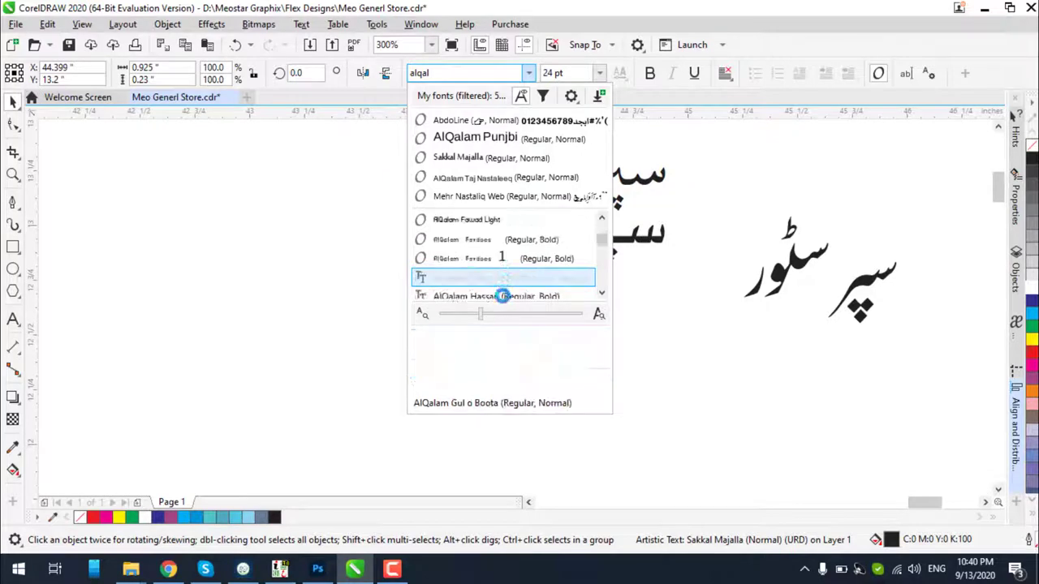
scroll(504, 296, "down", 1)
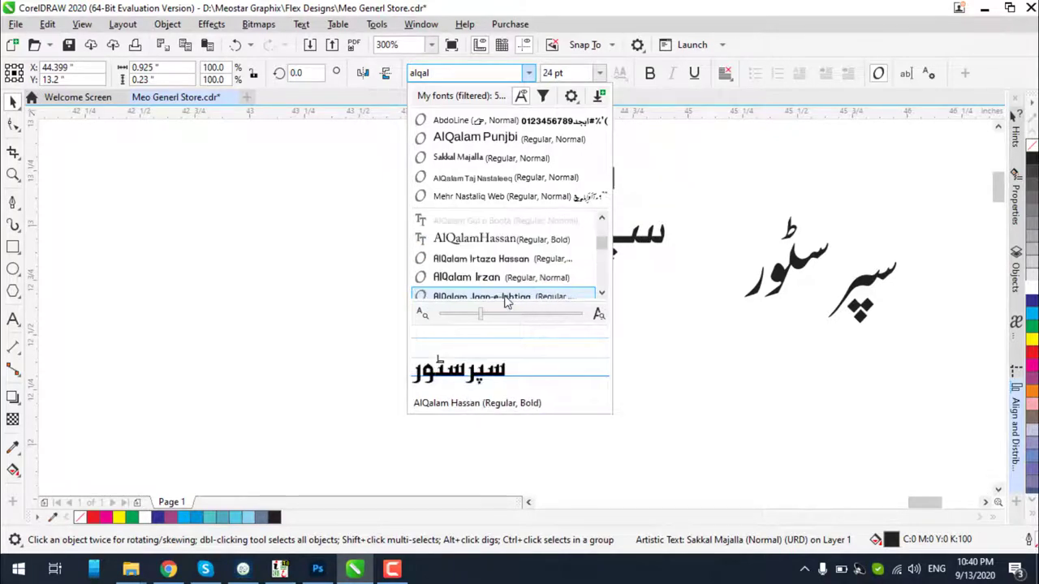
scroll(503, 295, "down", 1)
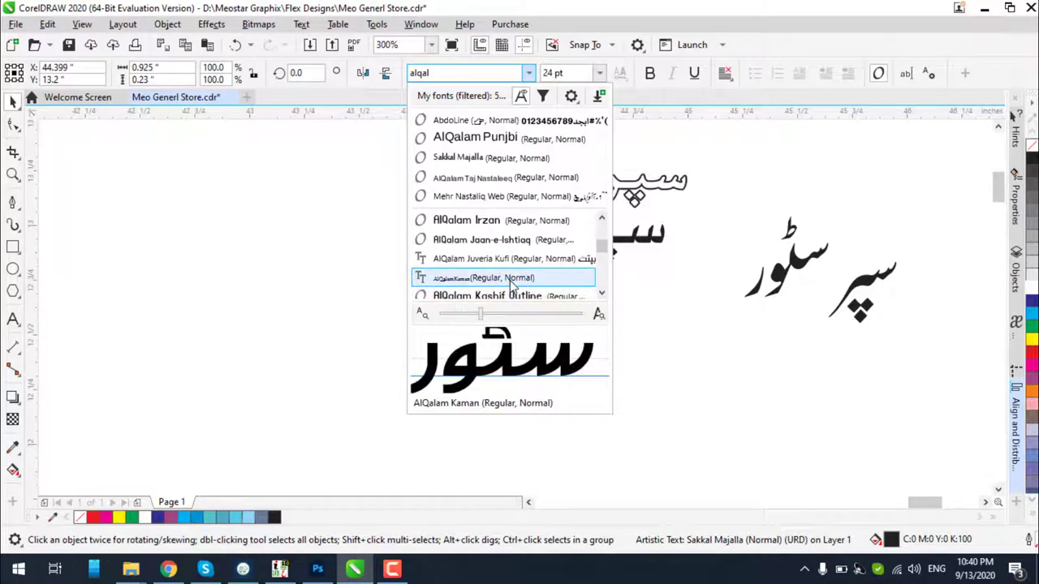
scroll(511, 282, "down", 1)
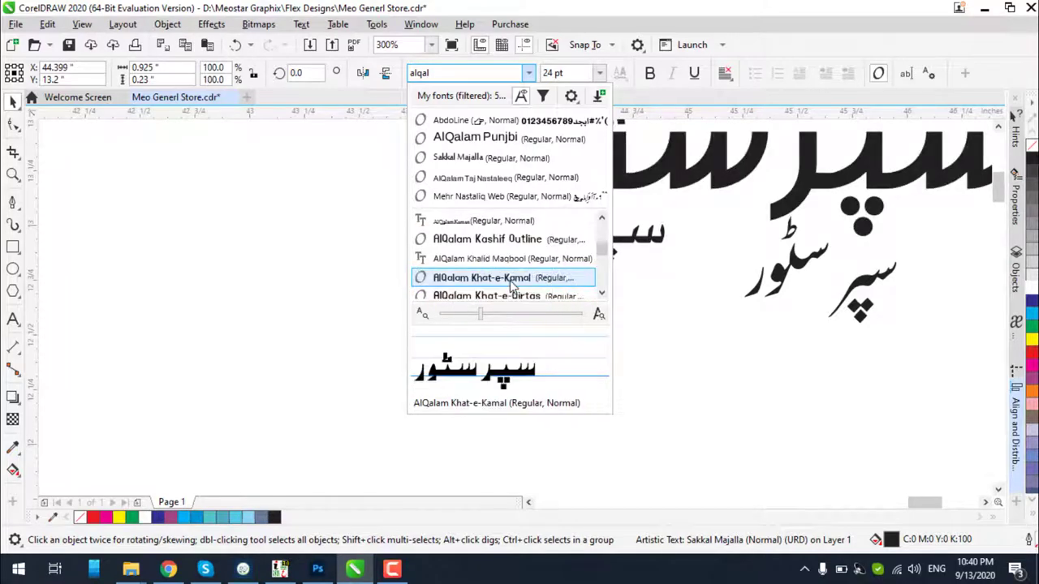
scroll(511, 281, "down", 1)
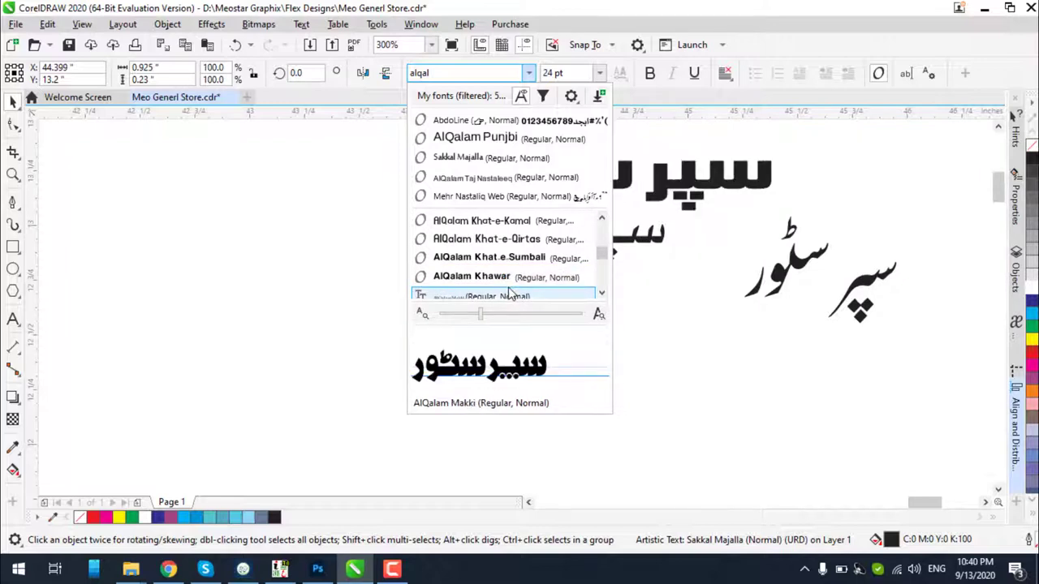
scroll(509, 291, "down", 1)
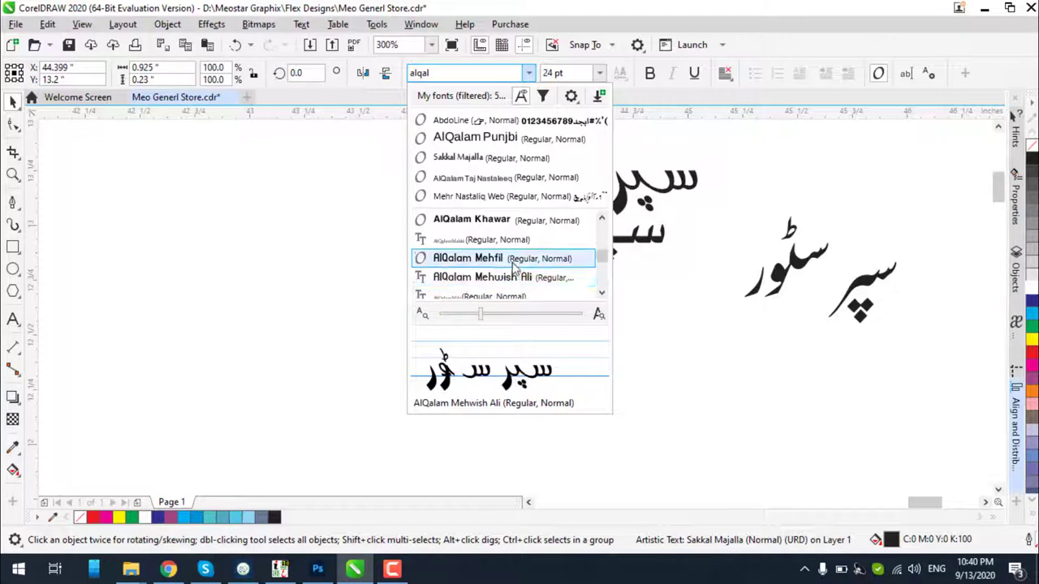
scroll(511, 258, "down", 1)
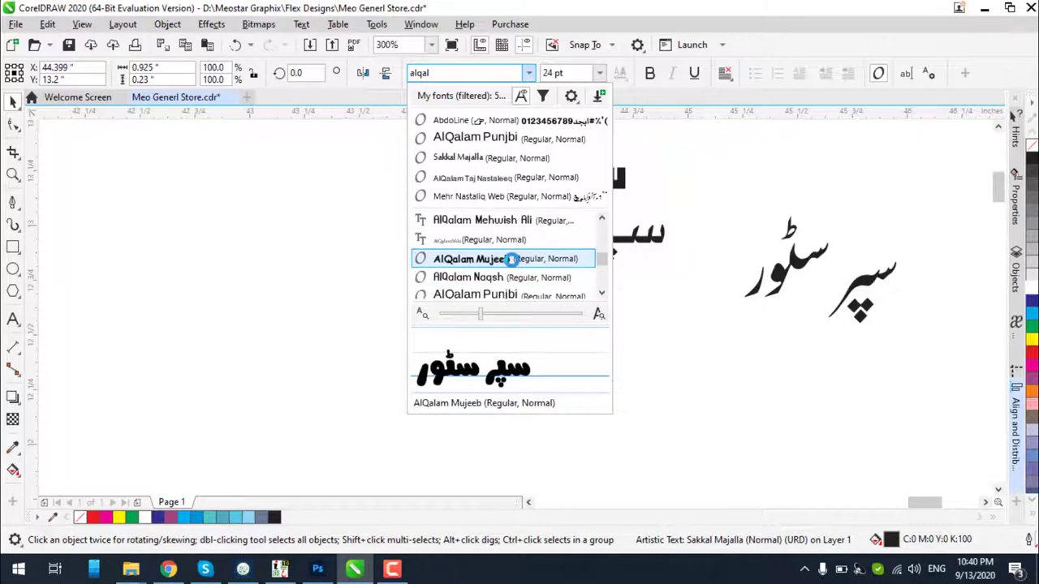
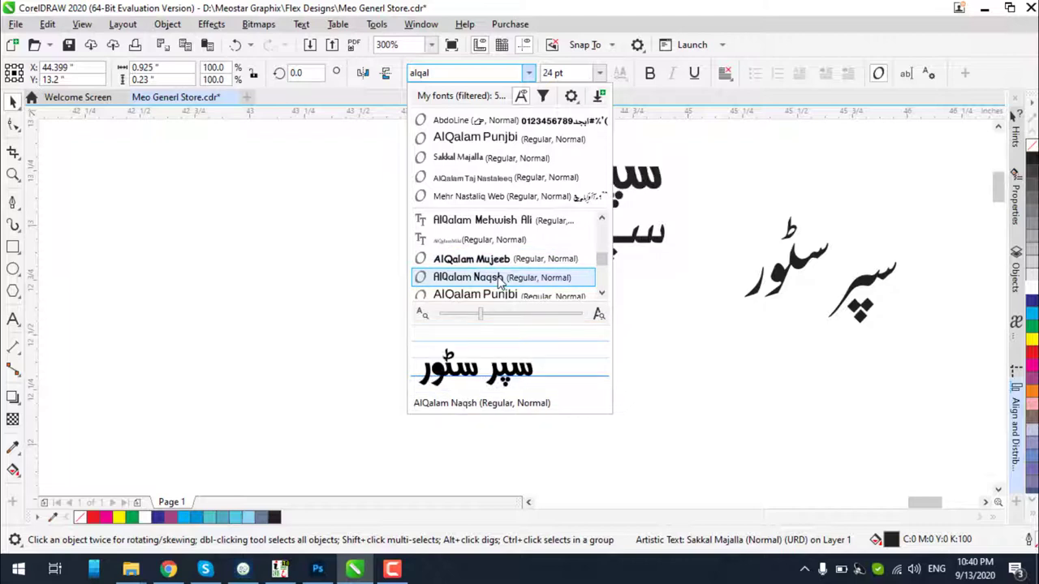
Apply AlQalam Naqsh to the سپر سٹور subtitle and test it on the banner
left_click(499, 279)
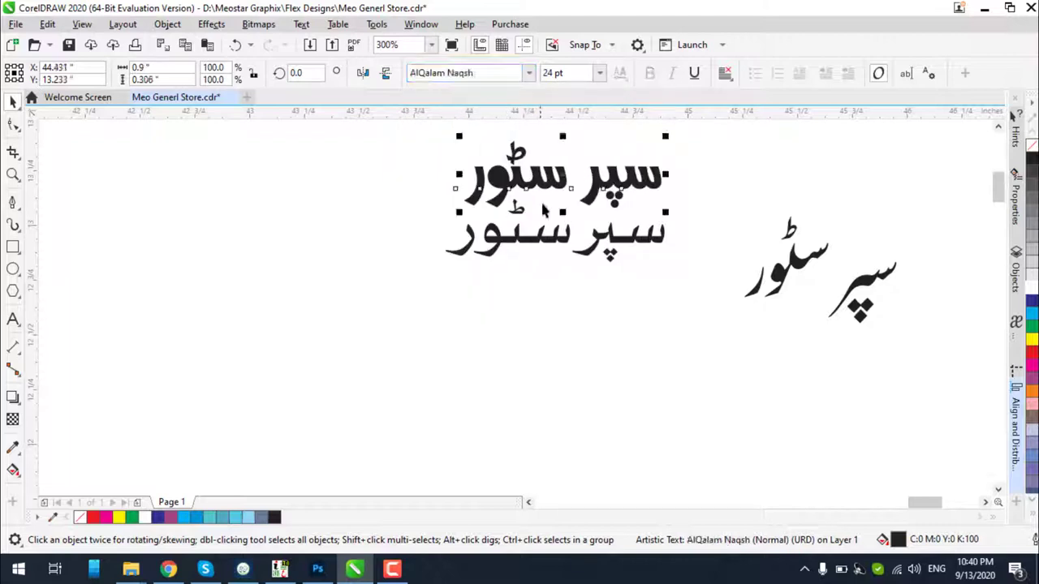
left_click_drag(546, 190, 511, 390)
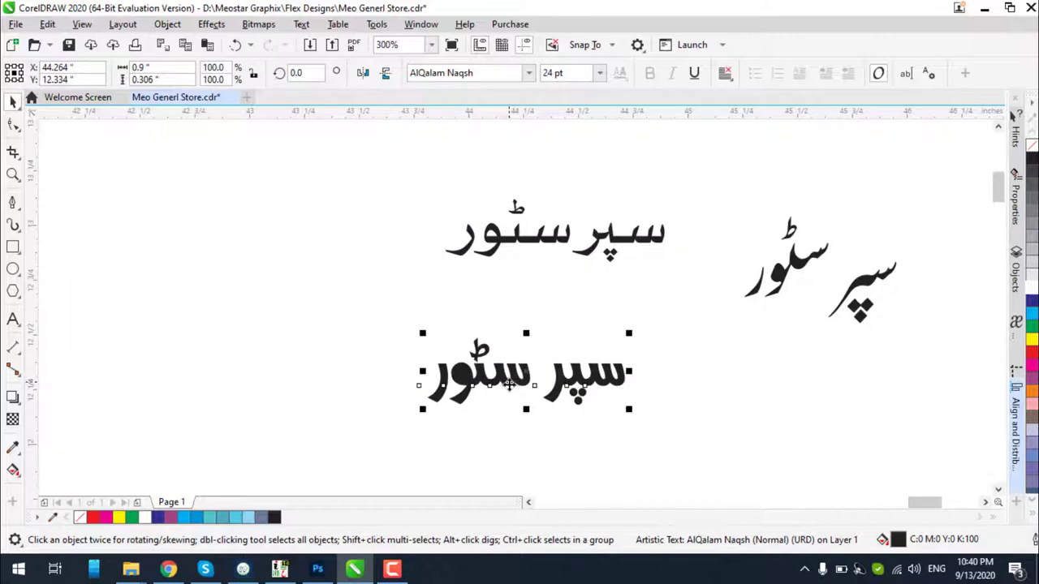
scroll(486, 365, "up", 2)
scroll(524, 320, "down", 4)
scroll(532, 306, "down", 2)
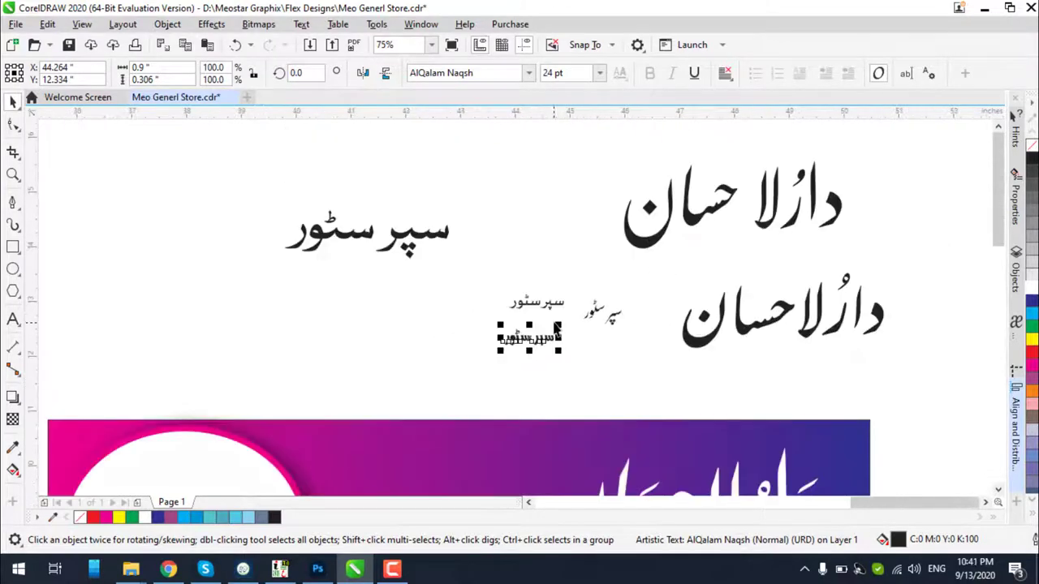
left_click_drag(540, 337, 496, 412)
key("ctrl+z")
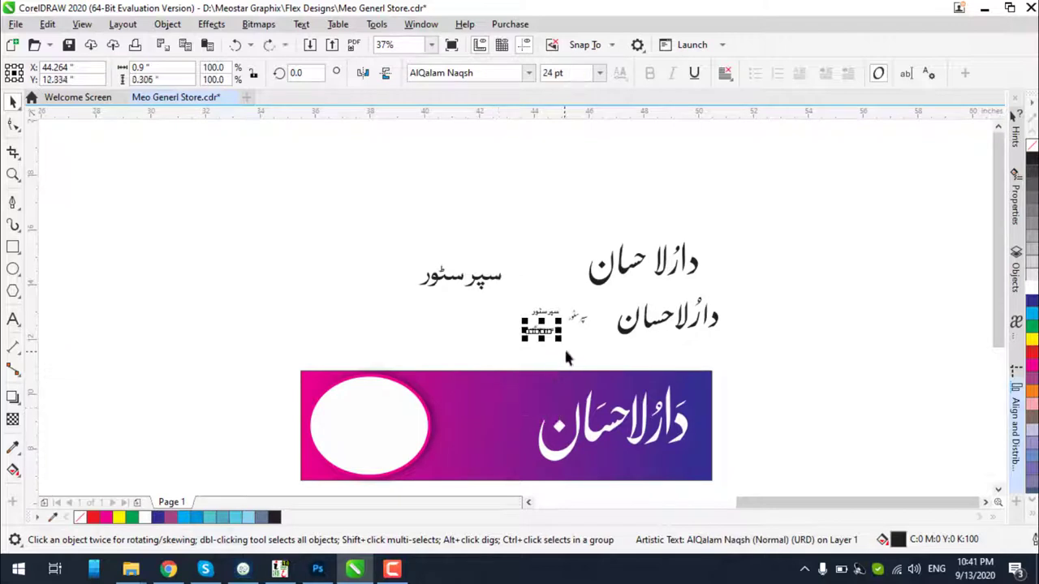
left_click(533, 357)
left_click_drag(544, 338, 482, 423)
scroll(484, 461, "up", 3)
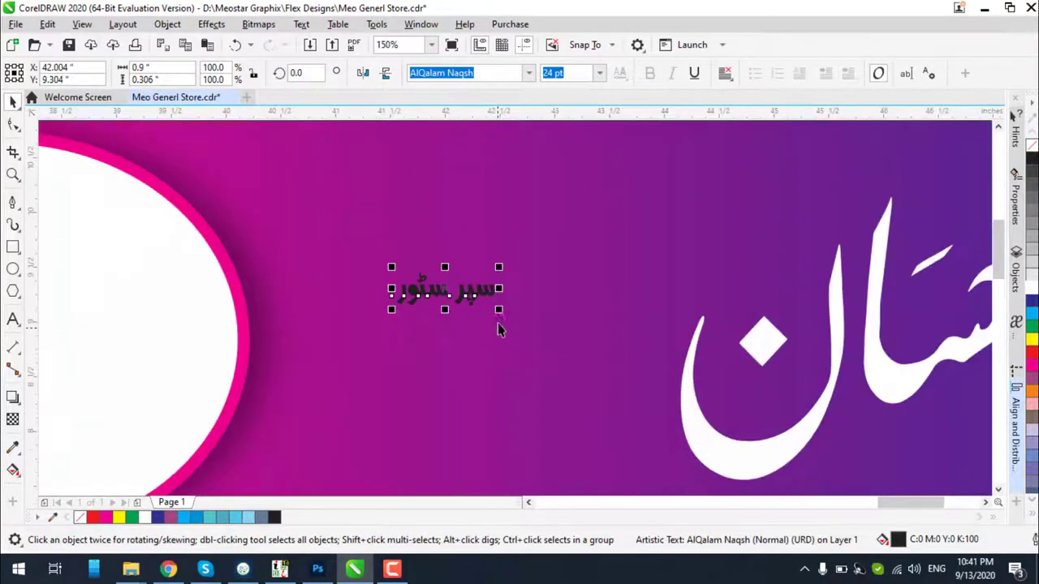
Enlarge the subtitle to about 107 pt and move it above the banner
left_click_drag(498, 325, 672, 300)
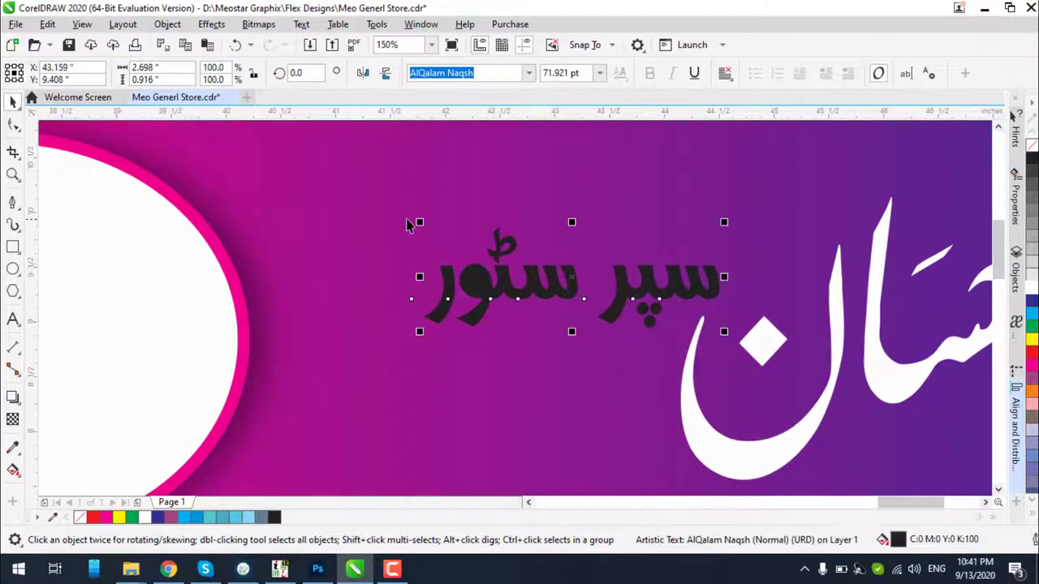
left_click_drag(412, 223, 259, 167)
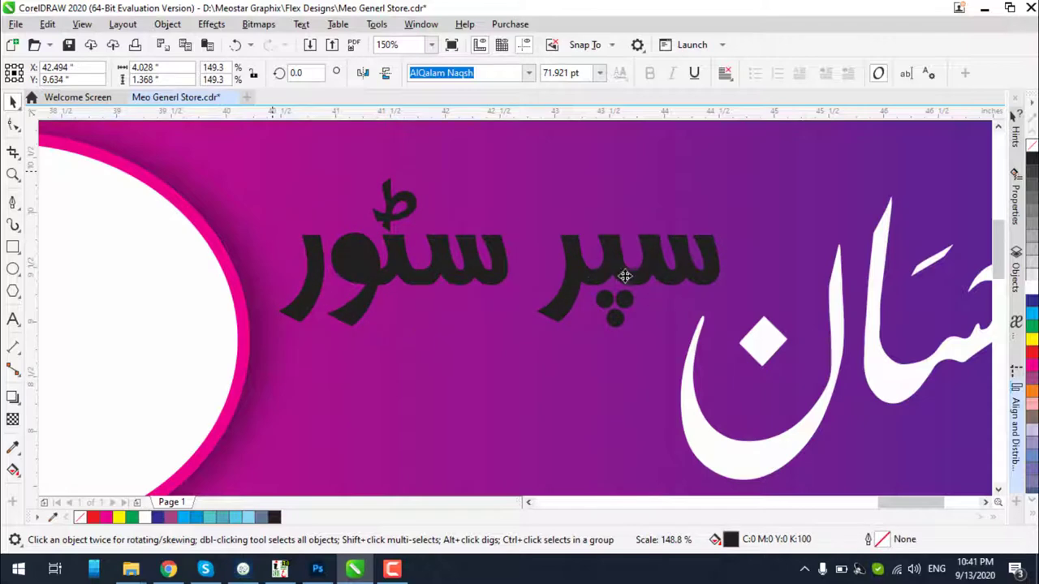
left_click_drag(622, 273, 660, 284)
scroll(591, 298, "down", 2)
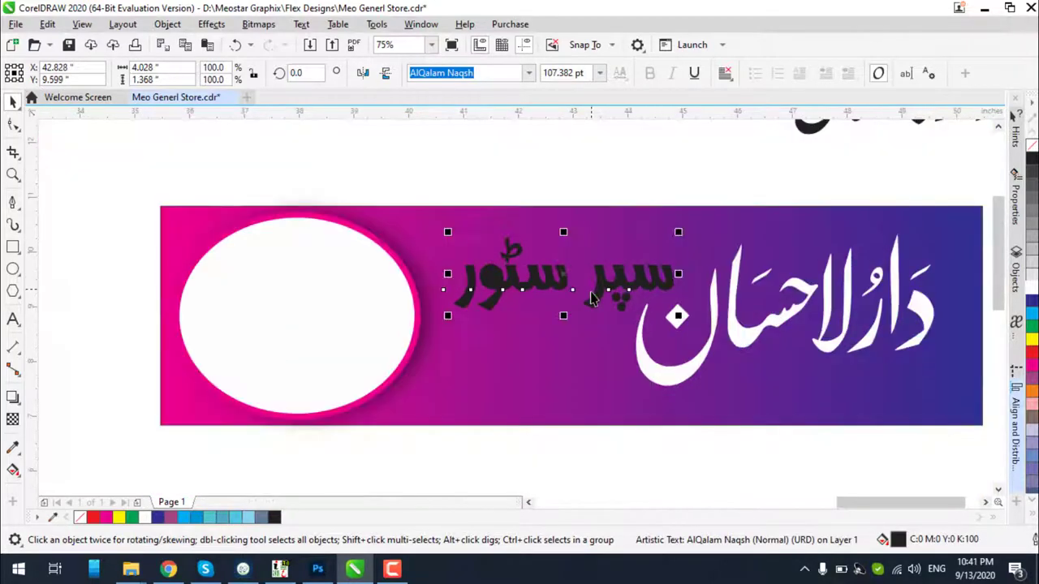
scroll(604, 287, "down", 1)
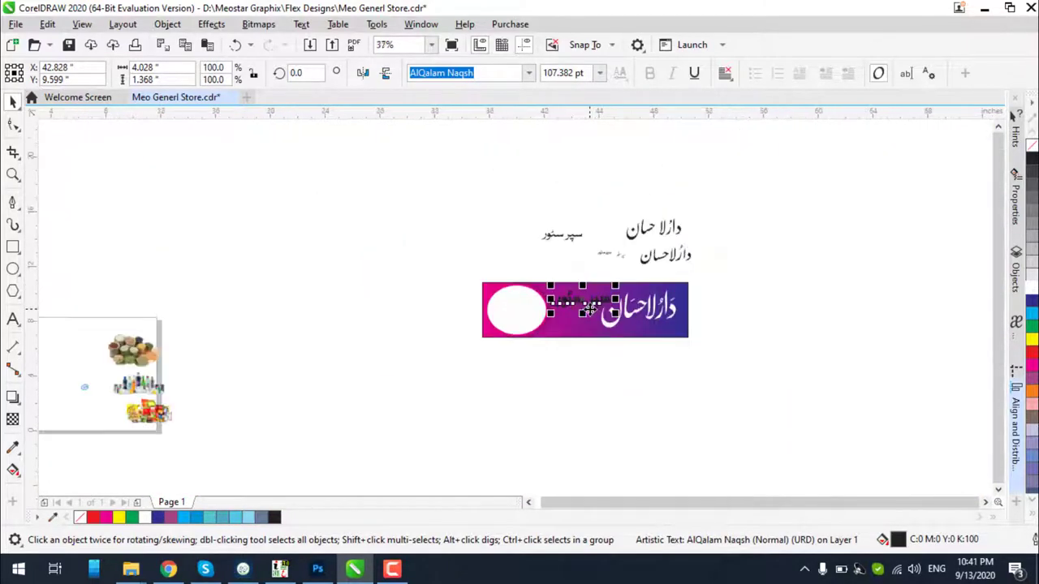
scroll(591, 242, "up", 2)
scroll(588, 230, "down", 1)
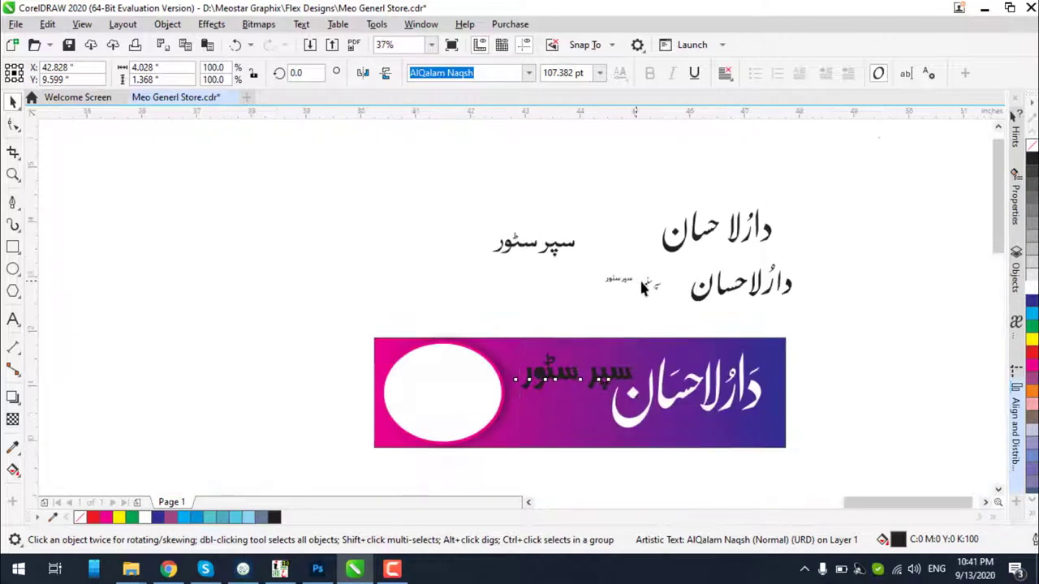
scroll(586, 260, "up", 1)
scroll(620, 378, "down", 1)
left_click_drag(552, 430, 457, 224)
Close the gap between the two words of the small سپر سٹور lettering
scroll(596, 324, "up", 7)
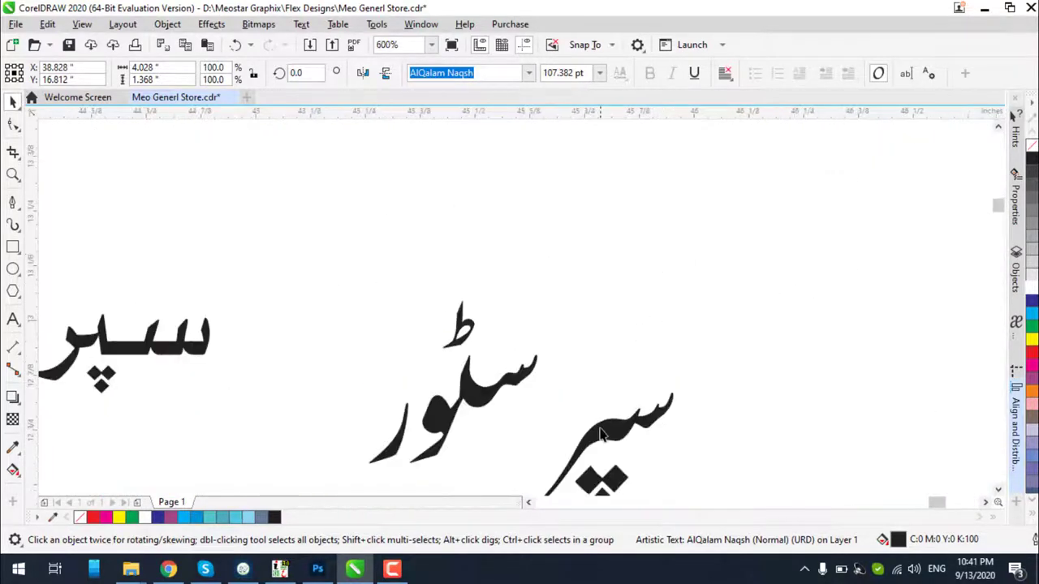
left_click(646, 328)
left_click(553, 362)
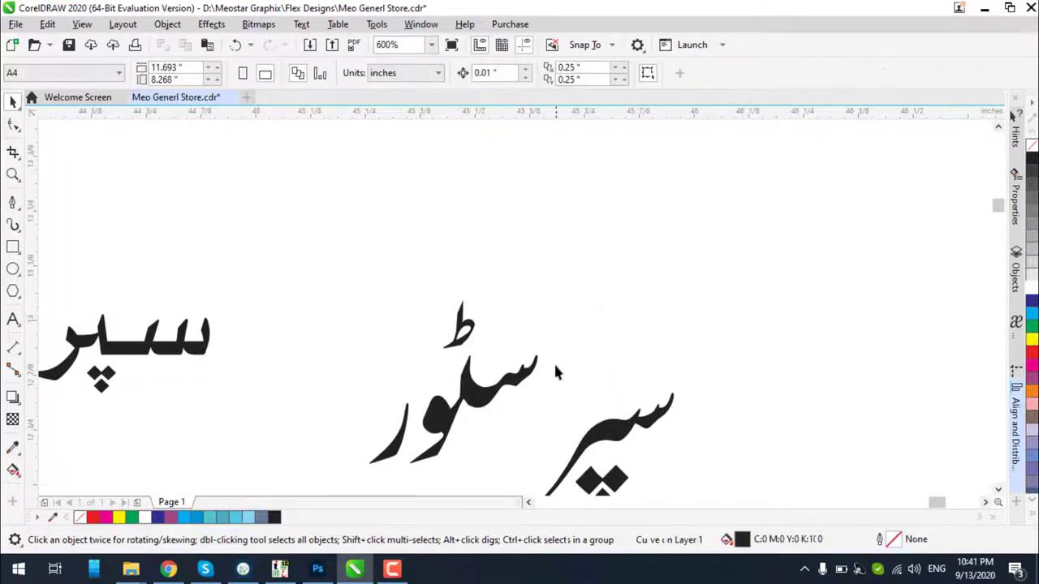
scroll(564, 369, "down", 2)
scroll(577, 410, "up", 3)
left_click(614, 452)
scroll(723, 308, "down", 1)
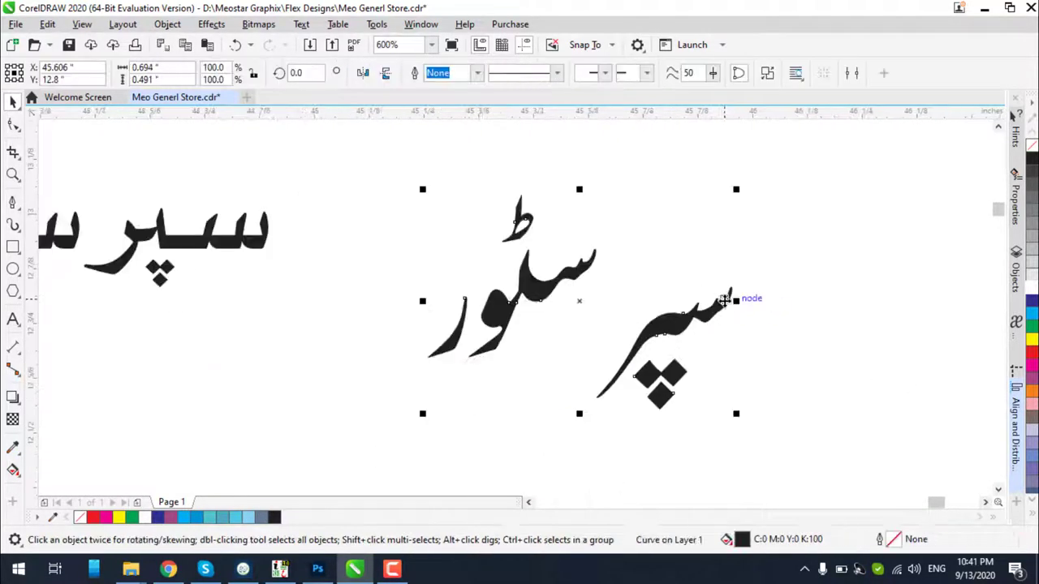
left_click_drag(795, 228, 578, 456)
left_click_drag(672, 329, 618, 292)
left_click(713, 329)
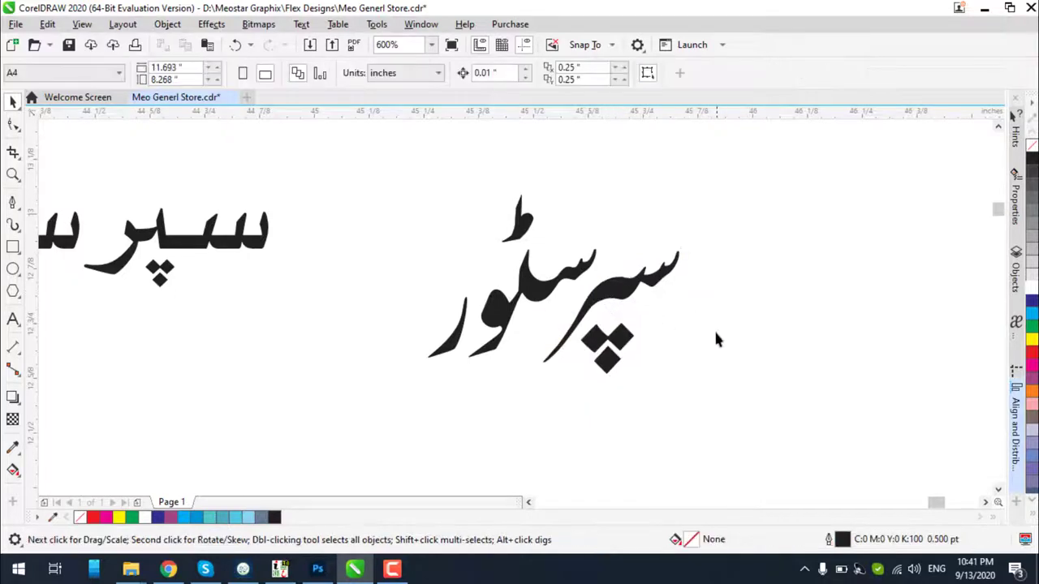
scroll(710, 329, "down", 6)
scroll(730, 406, "down", 1)
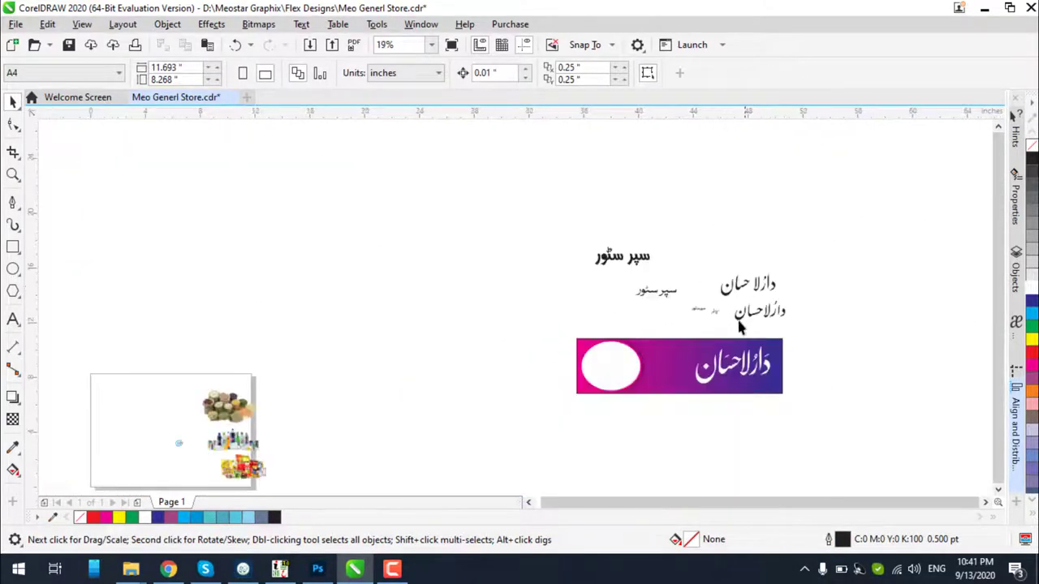
scroll(747, 325, "up", 3)
scroll(726, 372, "down", 1)
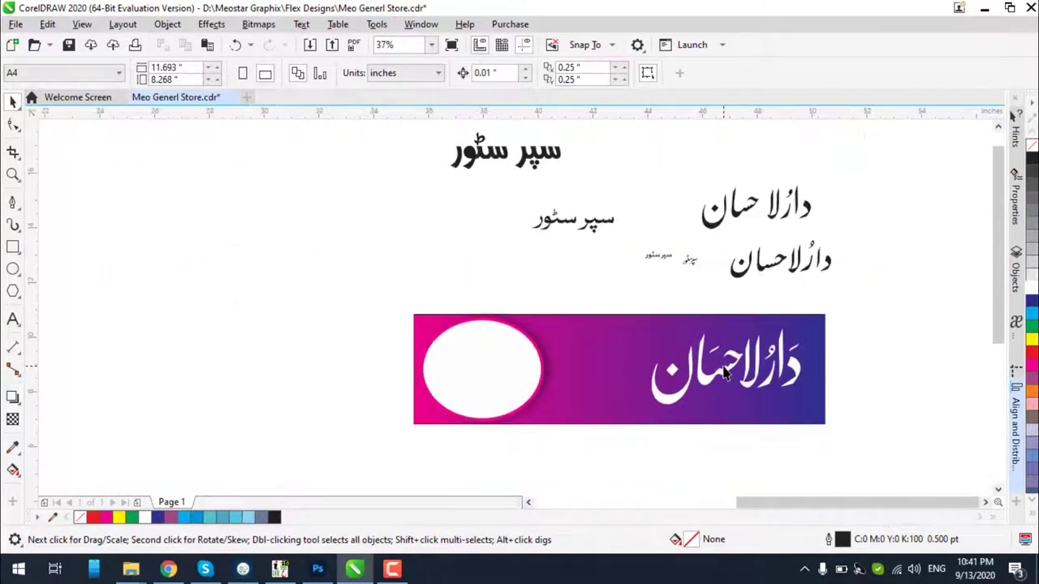
Group the white banner title, scale it down to about 91.3%, and shift it right
left_click(720, 378)
scroll(721, 379, "up", 1)
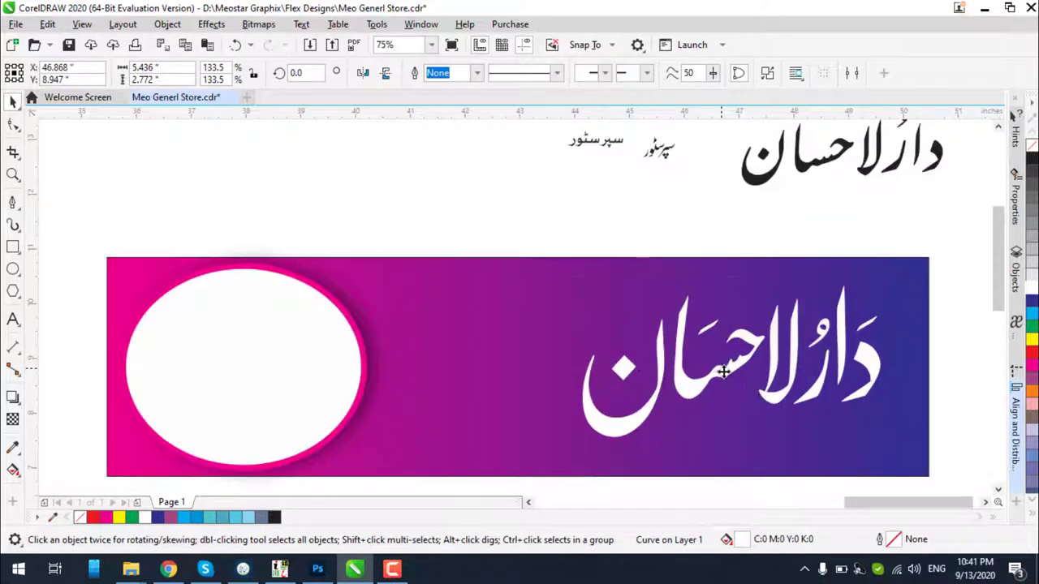
left_click_drag(725, 376, 739, 376)
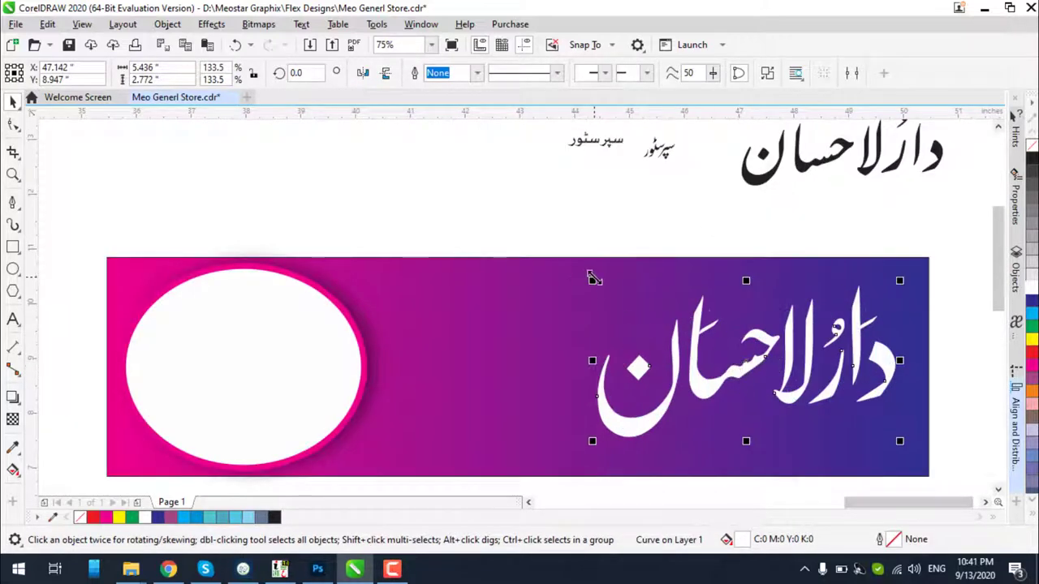
left_click_drag(592, 278, 599, 282)
key("ctrl+z")
key("ctrl+z")
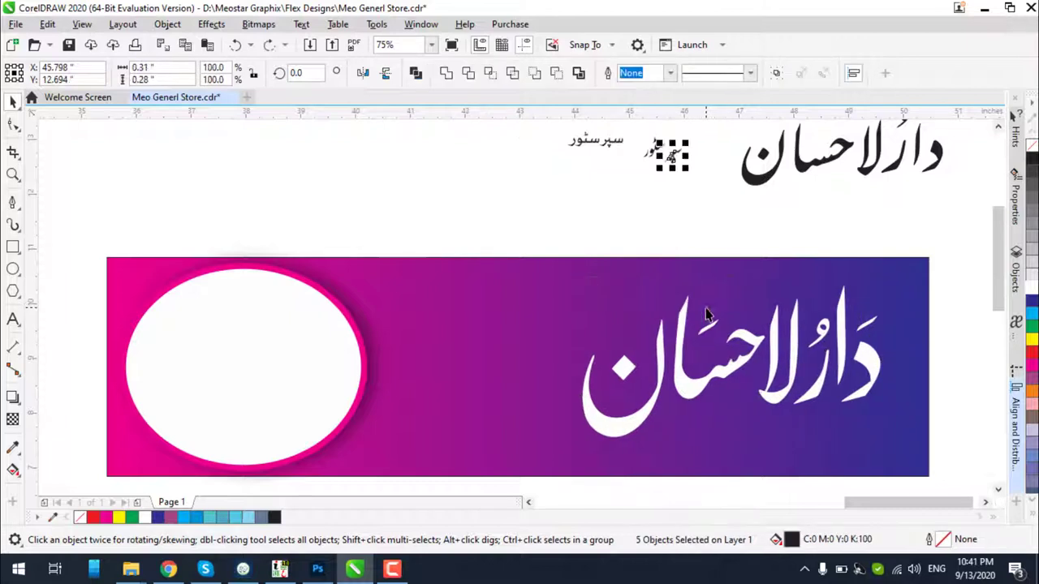
left_click_drag(554, 255, 881, 445)
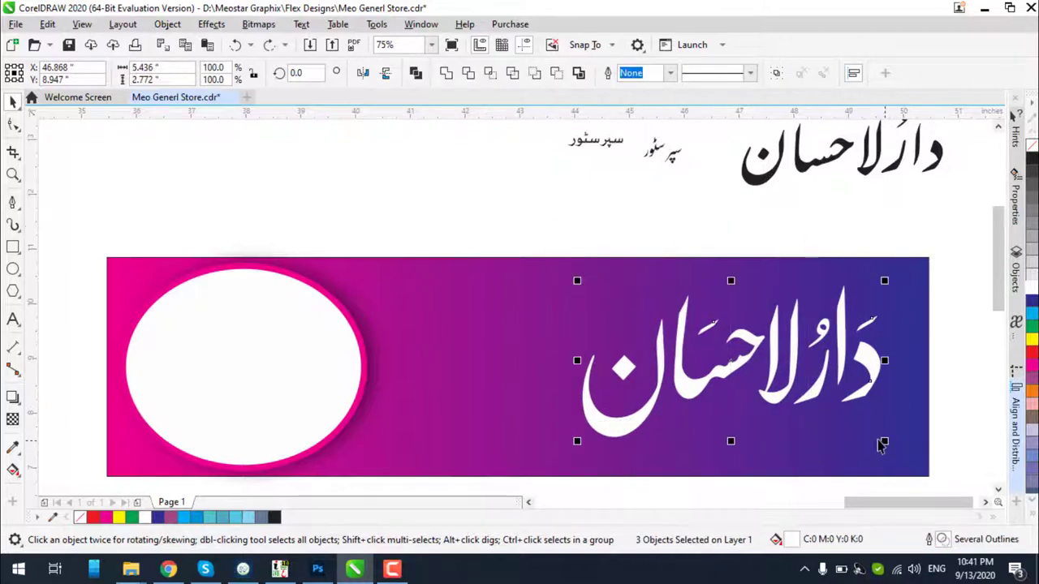
key("ctrl+g")
left_click_drag(577, 280, 603, 293)
left_click_drag(808, 389, 828, 397)
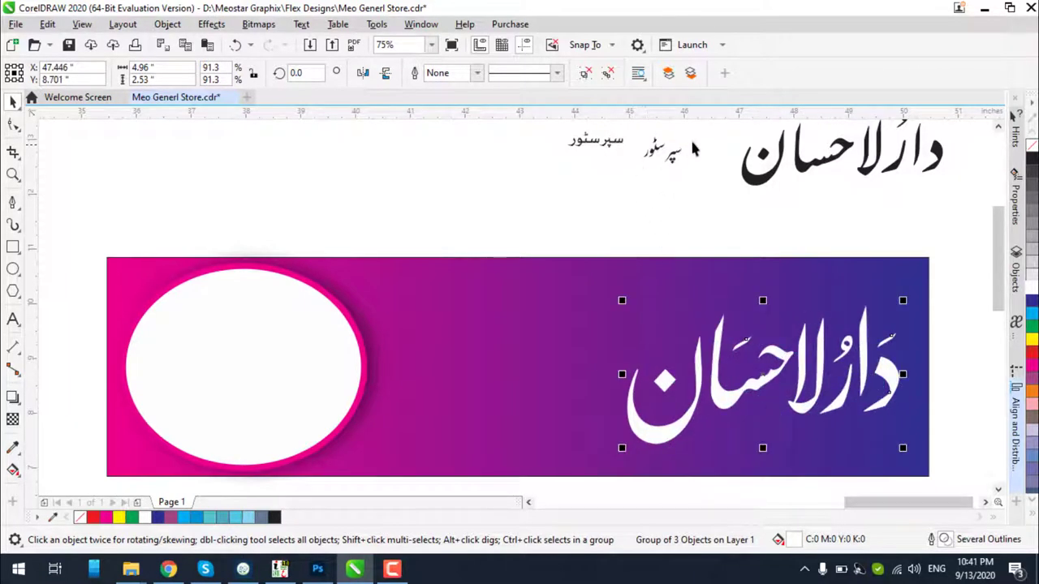
Drag the small subtitle toward the banner and lock the banner background
left_click_drag(703, 129, 660, 156)
left_click_drag(625, 189, 625, 191)
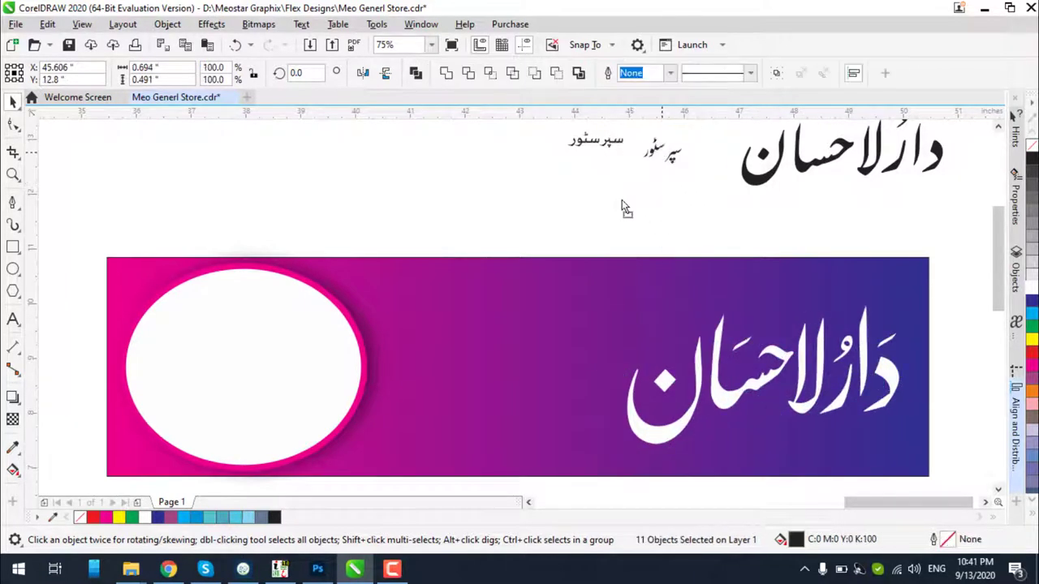
left_click_drag(664, 153, 555, 392)
scroll(554, 392, "up", 5)
scroll(645, 255, "down", 2)
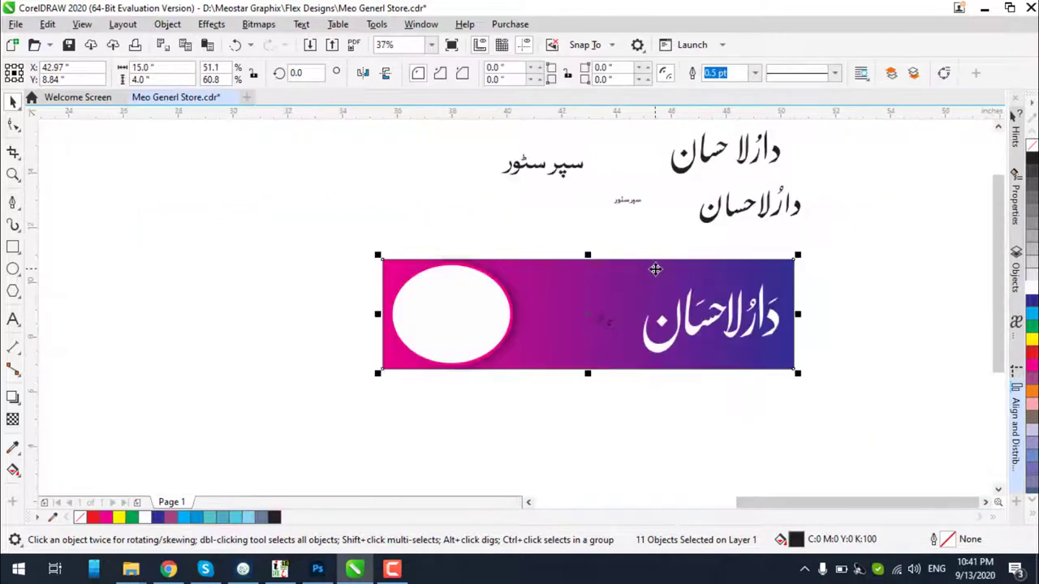
right_click(656, 269)
left_click(709, 267)
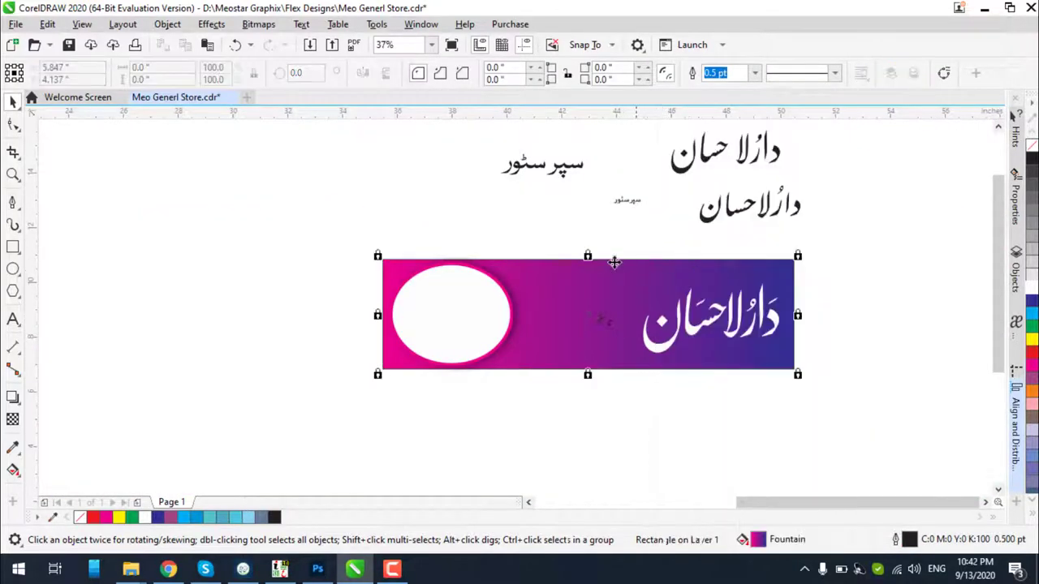
Combine the upper letter stroke and its second piece into one shape
scroll(588, 314, "up", 5)
left_click_drag(669, 417, 674, 425)
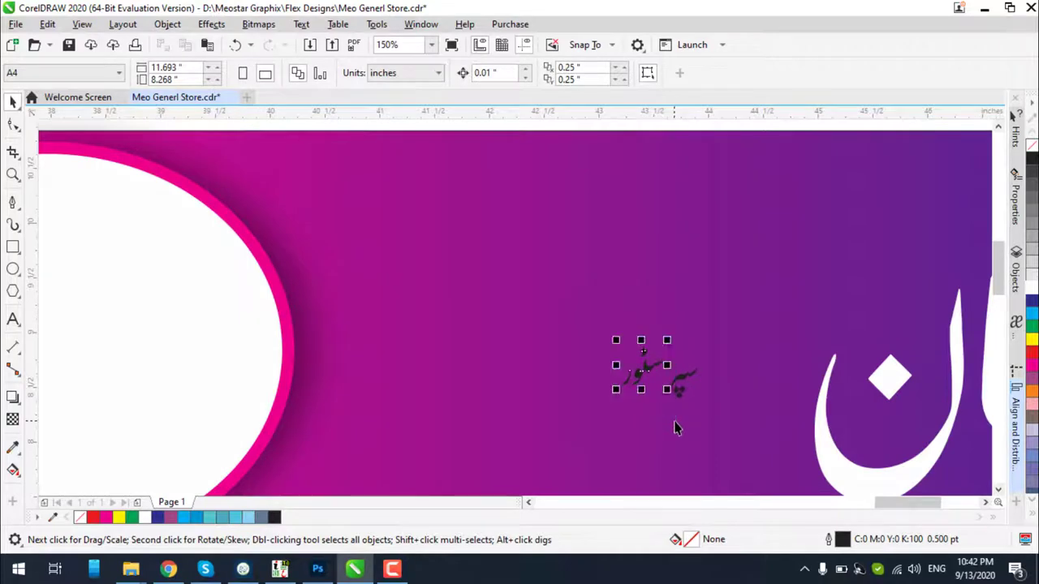
scroll(656, 371, "up", 4)
scroll(690, 357, "down", 1)
left_click(764, 386)
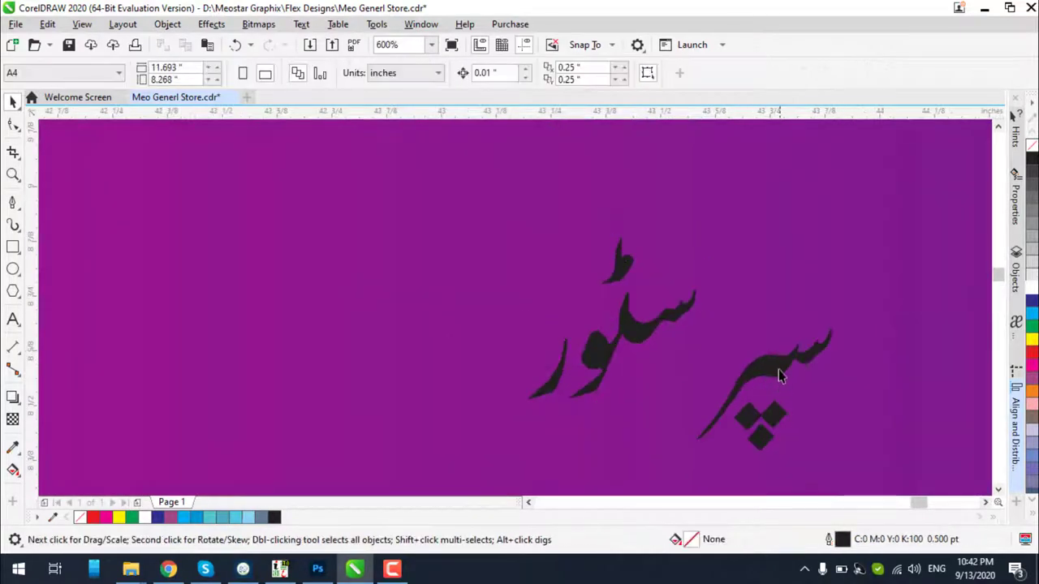
left_click(778, 369)
left_click_drag(895, 289, 817, 367)
left_click(815, 364)
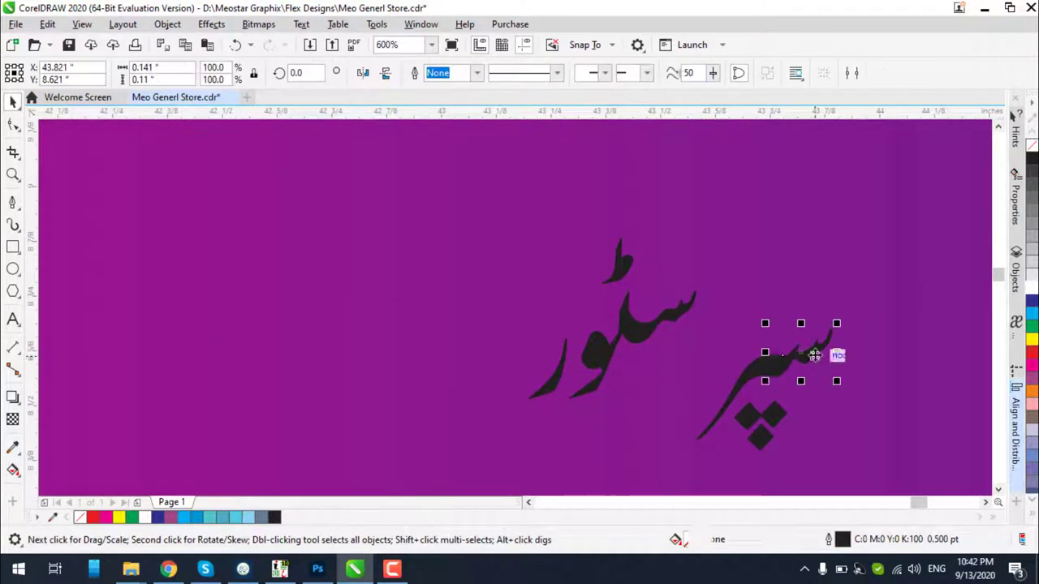
left_click(756, 378, "shift")
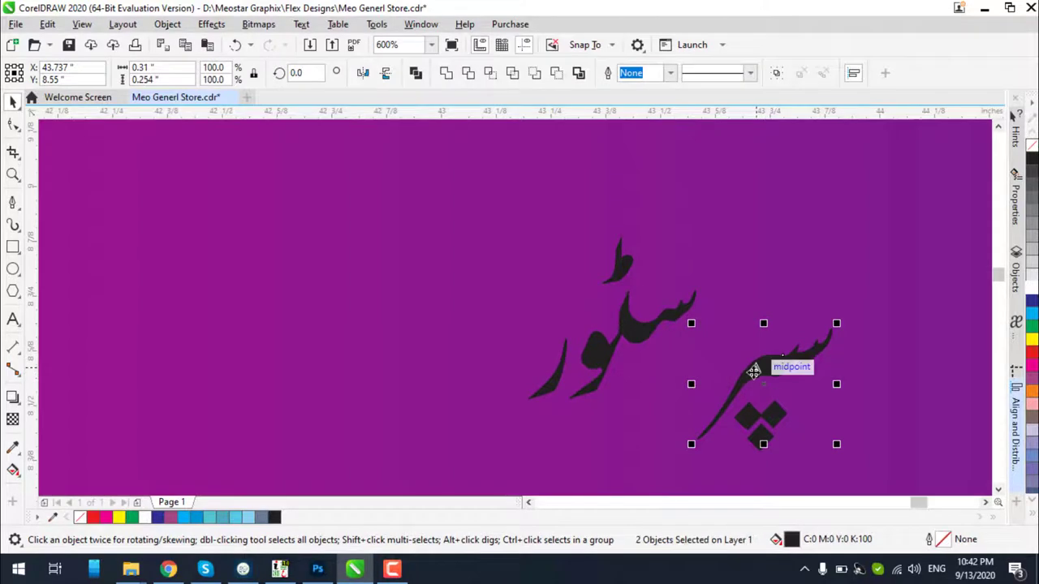
left_click(445, 73)
Merge the small top stroke pieces into one curve and fill all the lettering white
left_click_drag(884, 262, 666, 492)
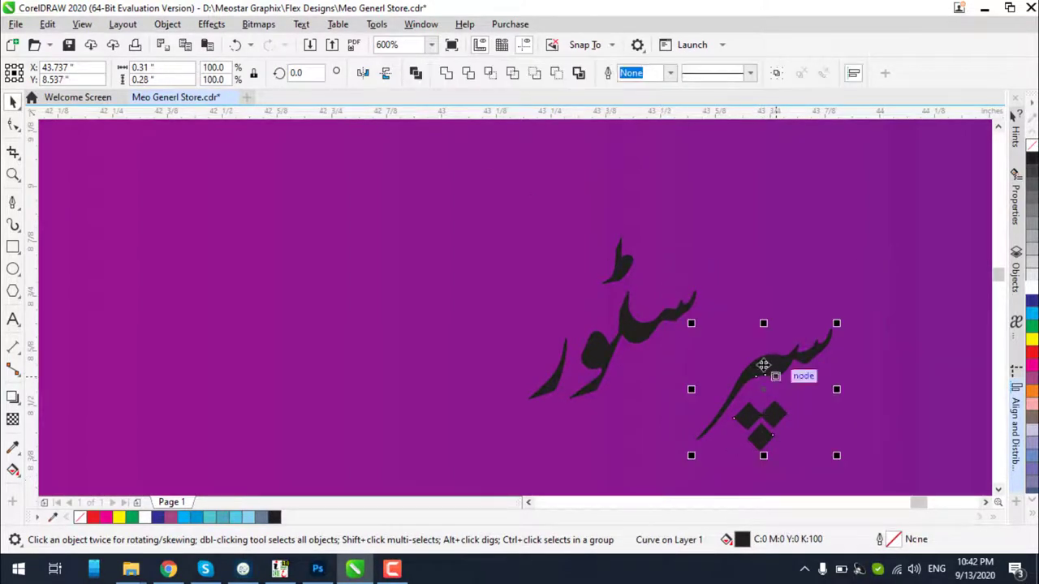
left_click(624, 339)
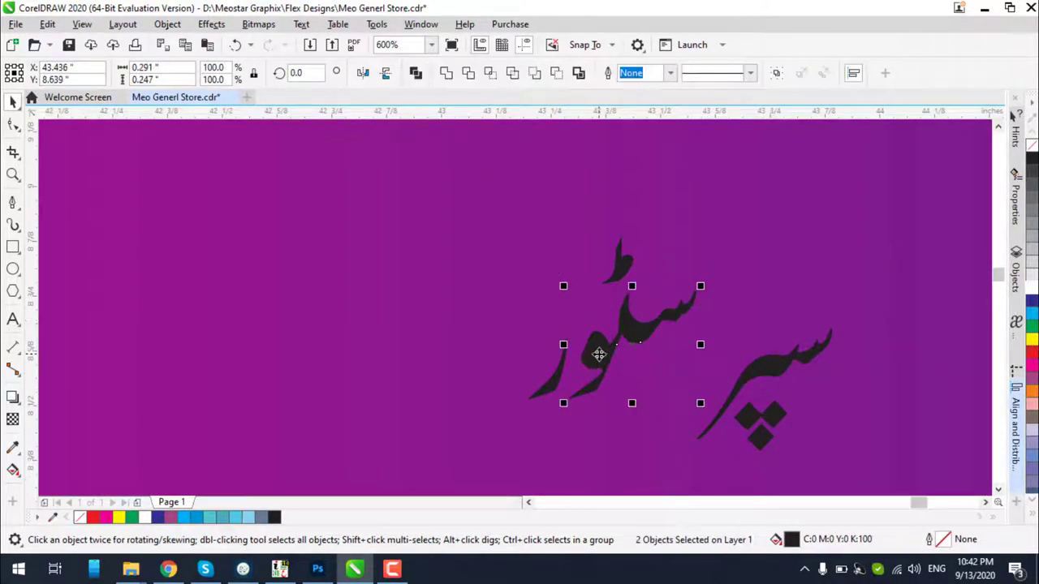
left_click(597, 359, "shift")
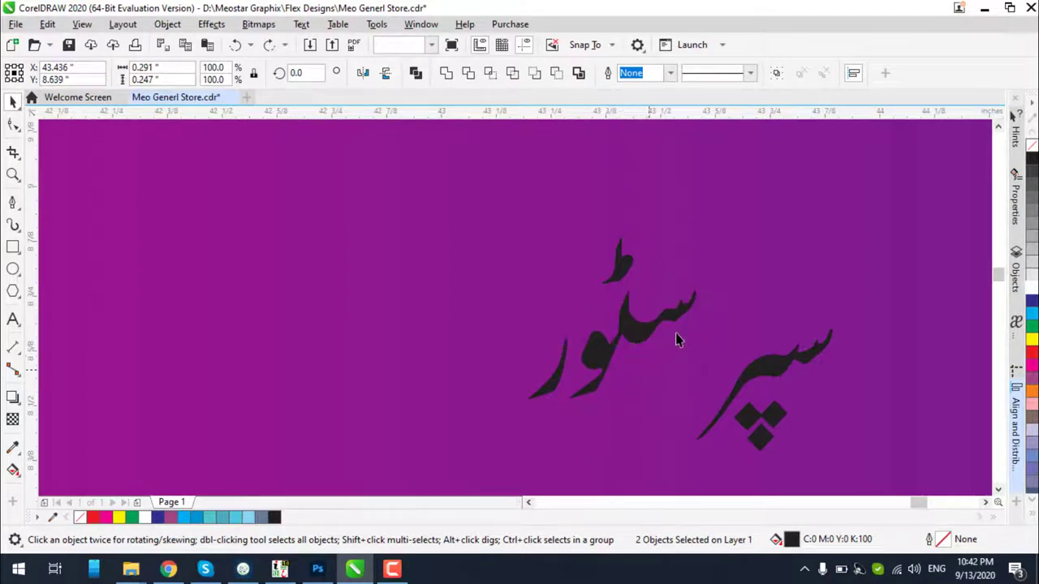
left_click(722, 295)
left_click_drag(715, 294, 593, 385)
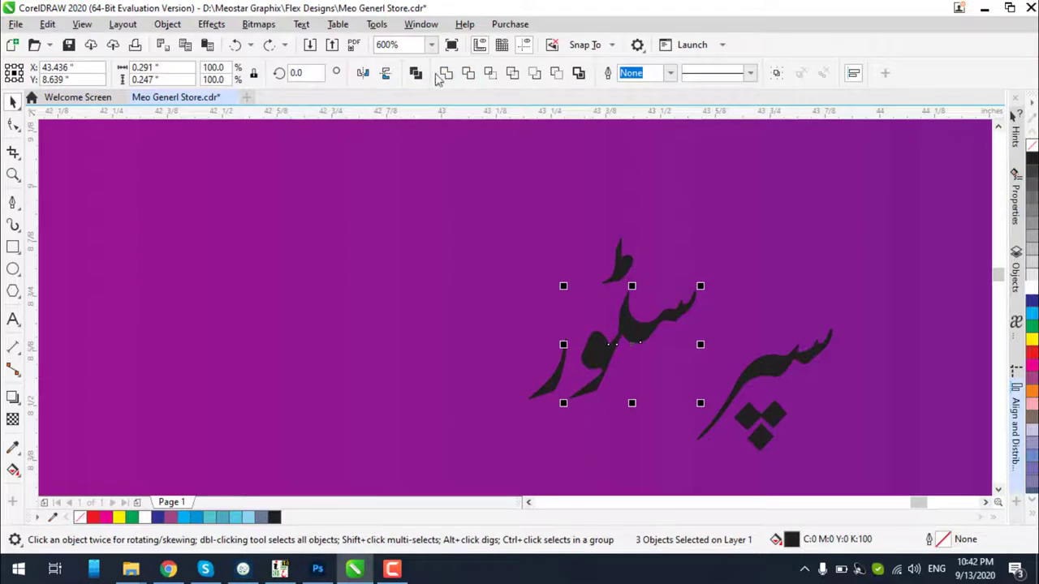
left_click_drag(654, 202, 579, 301)
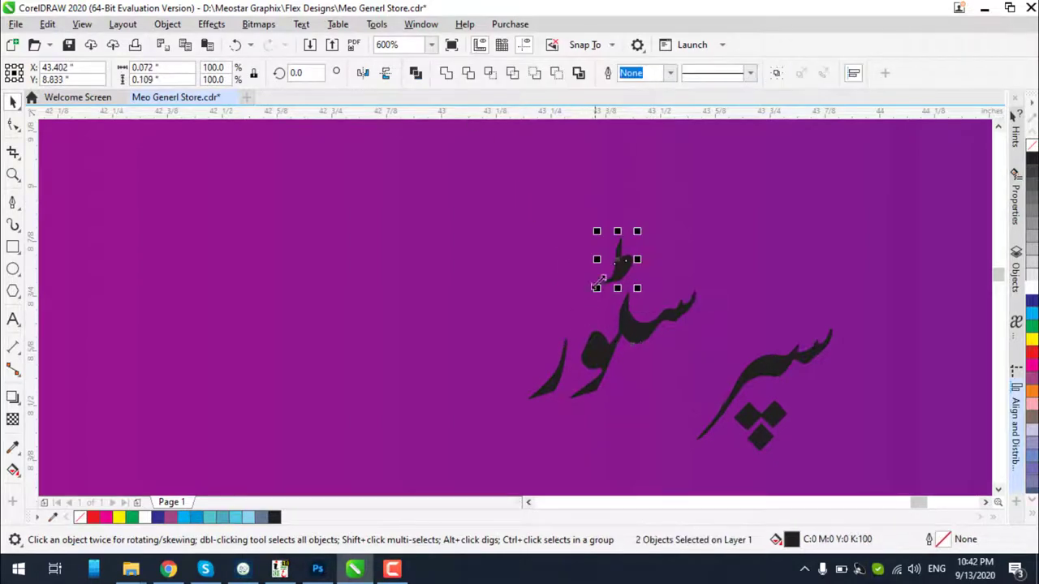
left_click(414, 74)
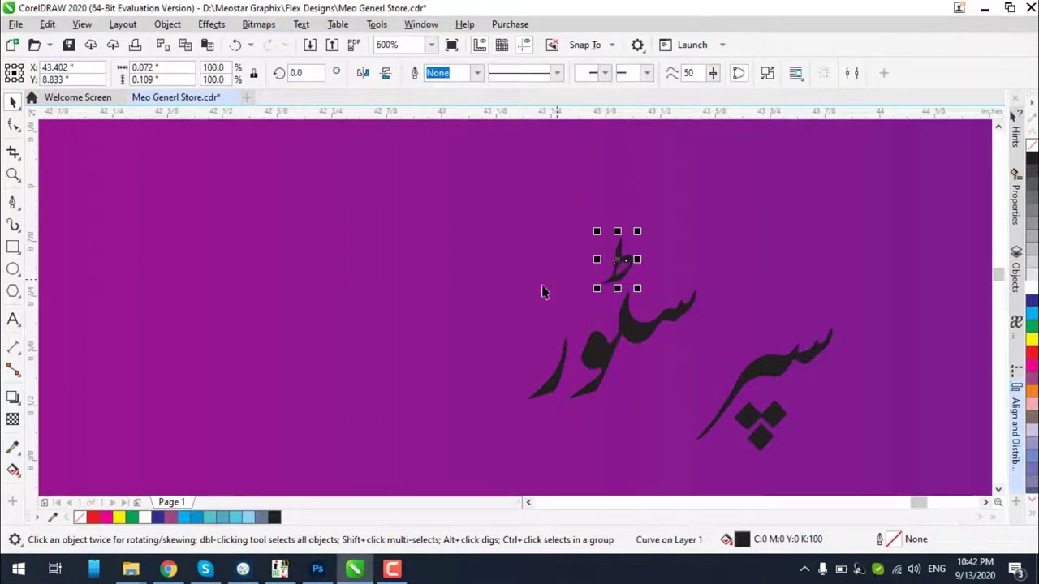
left_click(556, 386)
left_click(481, 228)
mouse_move(440, 187)
left_mouse_down()
mouse_move(707, 476)
mouse_move(726, 444)
mouse_move(872, 478)
left_mouse_up()
left_click(1031, 286)
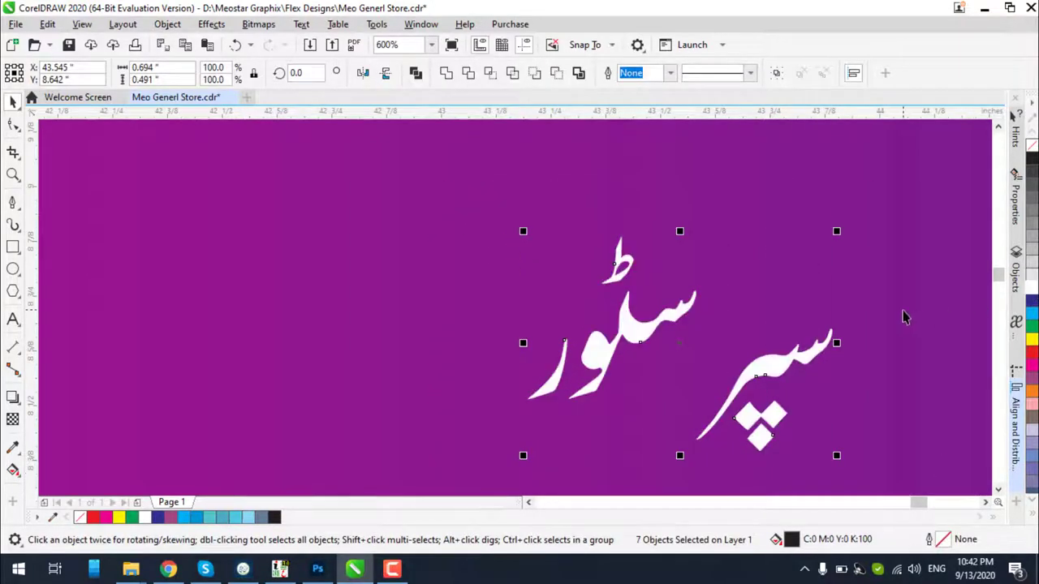
key("Escape")
Combine the سپ curve with its dots, join it onto سٹور, and set the پ dots beneath
left_click(786, 363)
left_click_drag(785, 362, 821, 389)
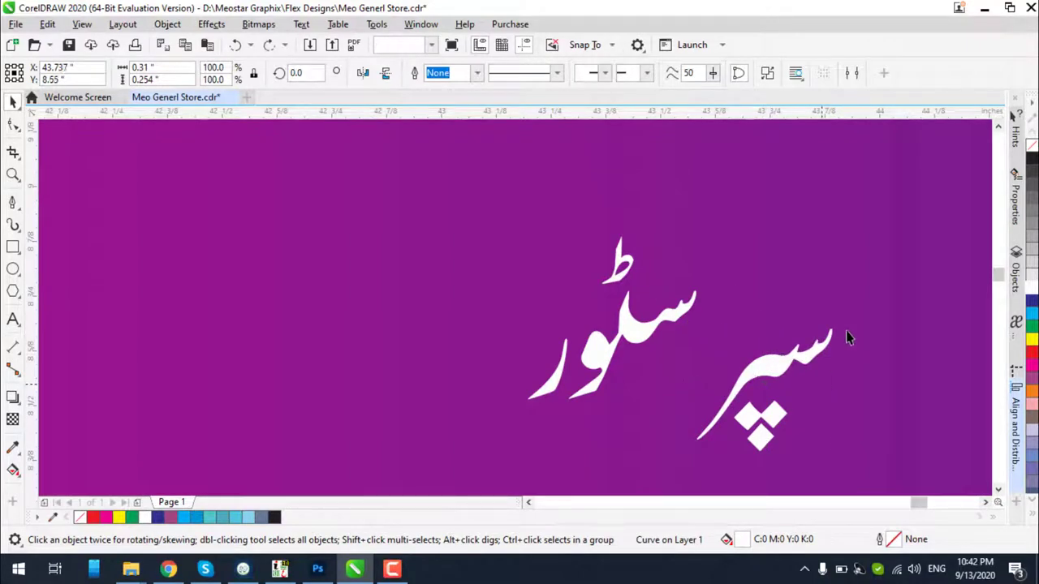
left_click_drag(858, 309, 720, 406)
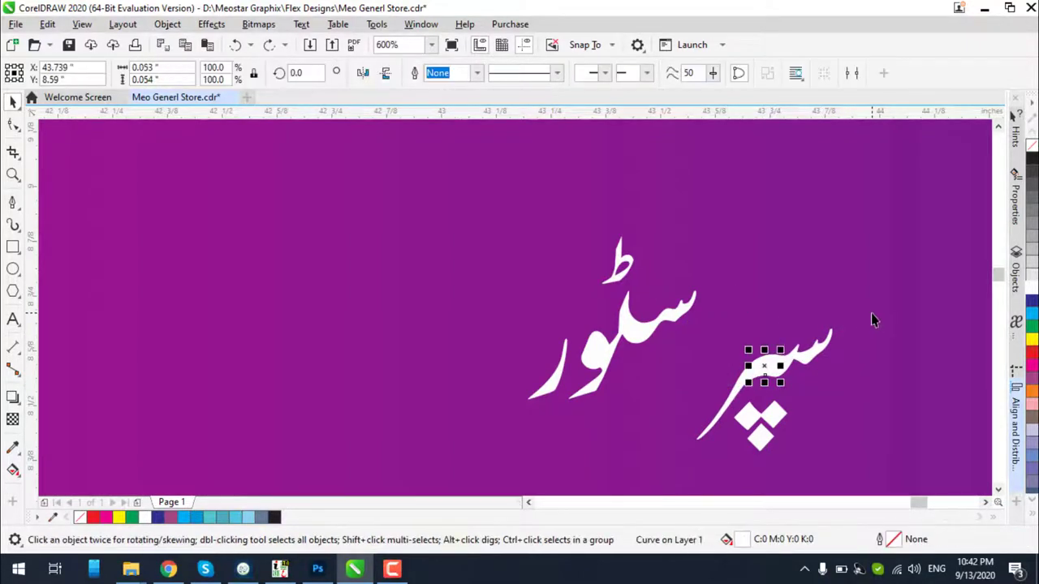
left_click_drag(873, 305, 707, 343)
left_click(445, 75)
left_click_drag(762, 426, 729, 378)
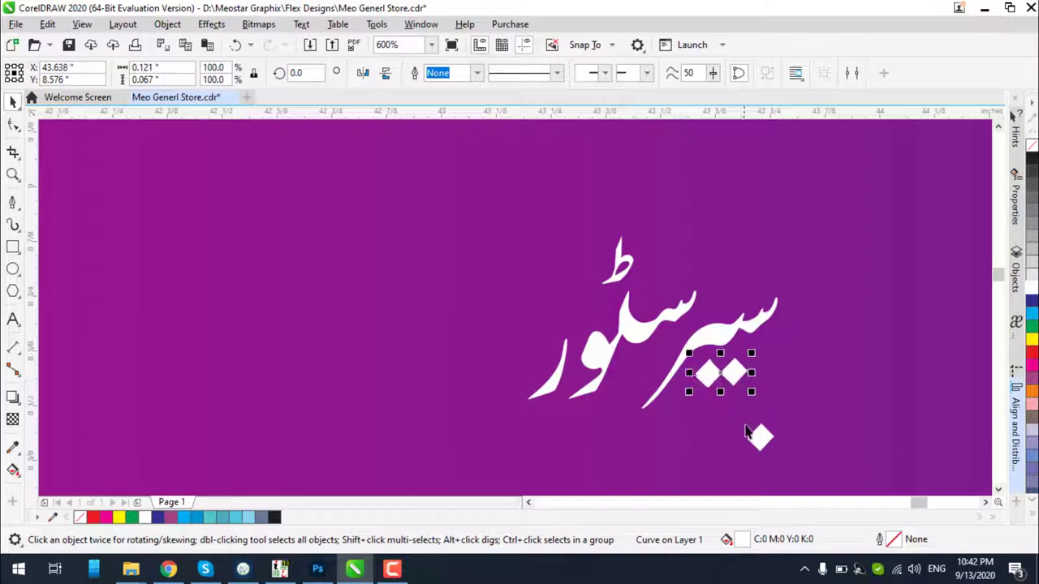
left_click(747, 434)
left_click(757, 436)
key("ctrl+z")
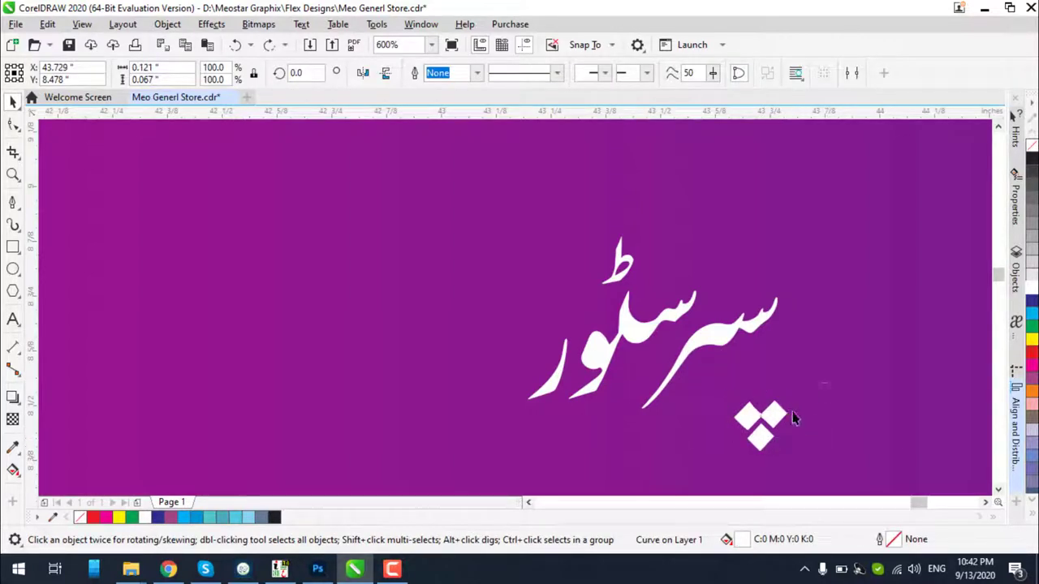
left_click(770, 419)
left_click(760, 436, "shift")
left_click_drag(747, 412, 730, 396)
Group the six Urdu text pieces, scale them to 648.1%, and place them beside دارالاحسان
scroll(793, 309, "down", 4)
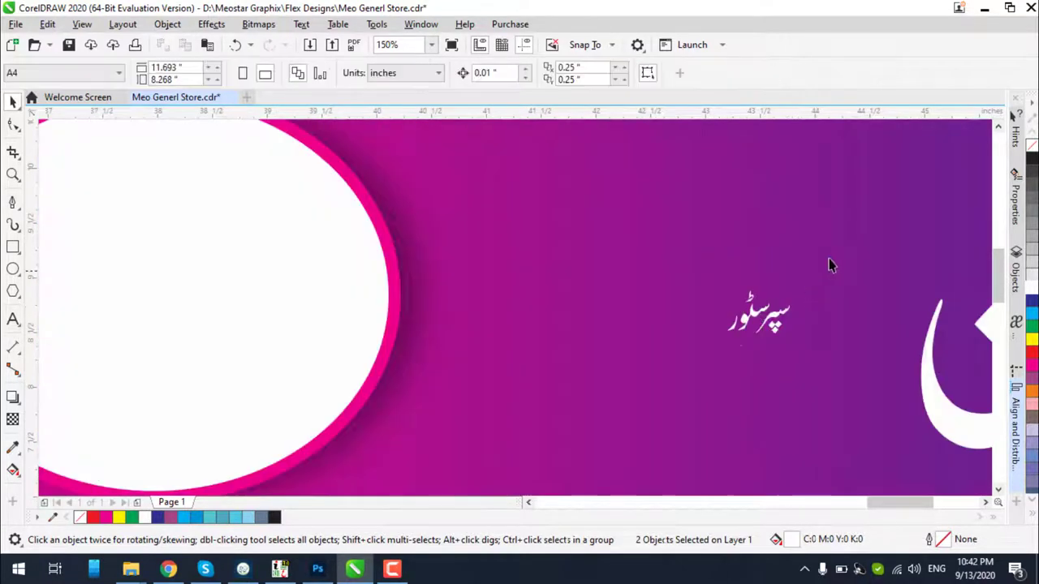
left_click_drag(839, 240, 672, 404)
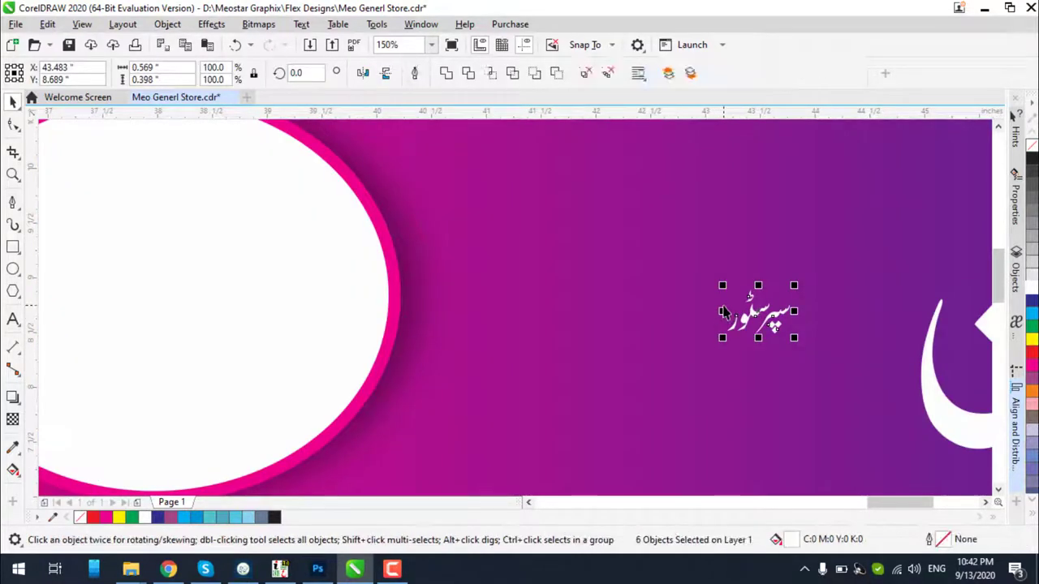
key("ctrl+g")
left_click_drag(722, 286, 550, 167)
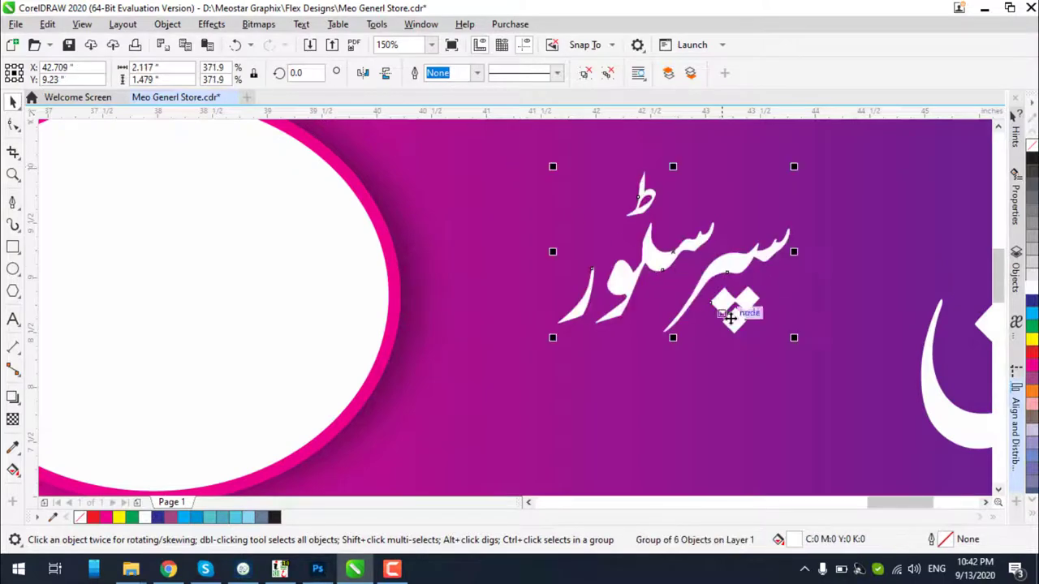
scroll(754, 325, "down", 2)
left_click_drag(765, 332, 830, 366)
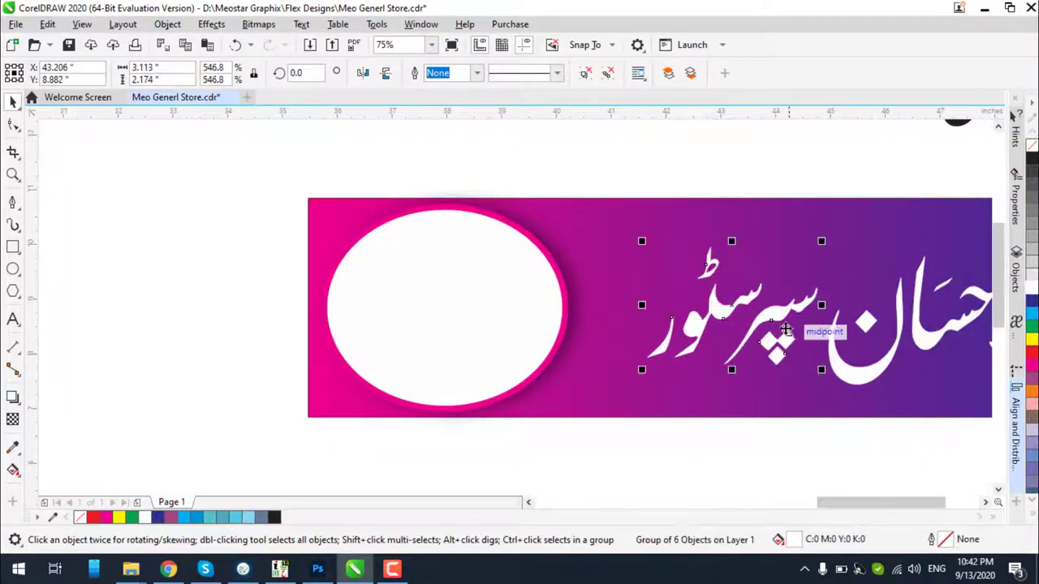
left_click_drag(771, 328, 795, 320)
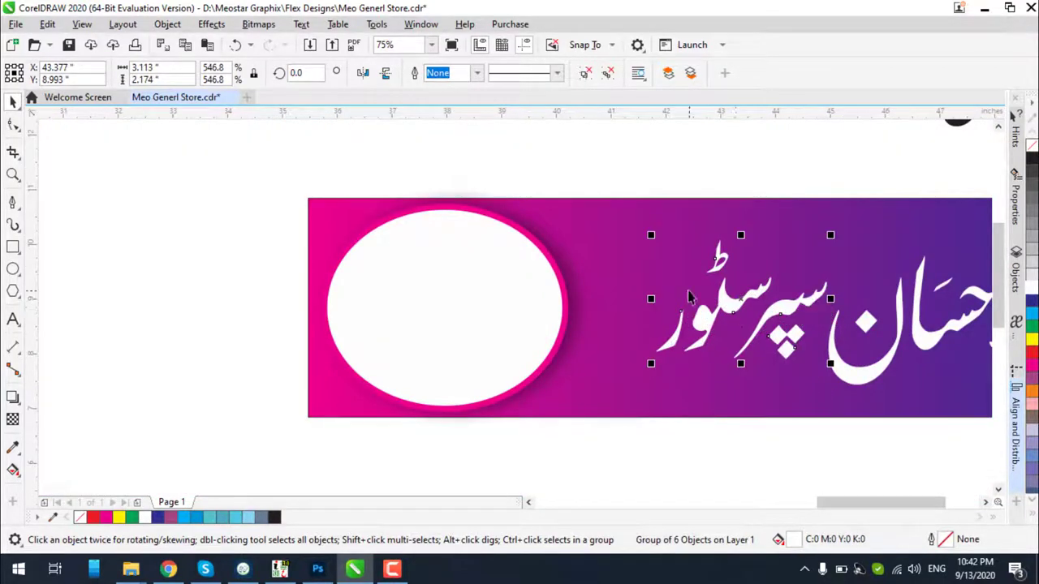
scroll(688, 297, "down", 2)
scroll(795, 307, "up", 2)
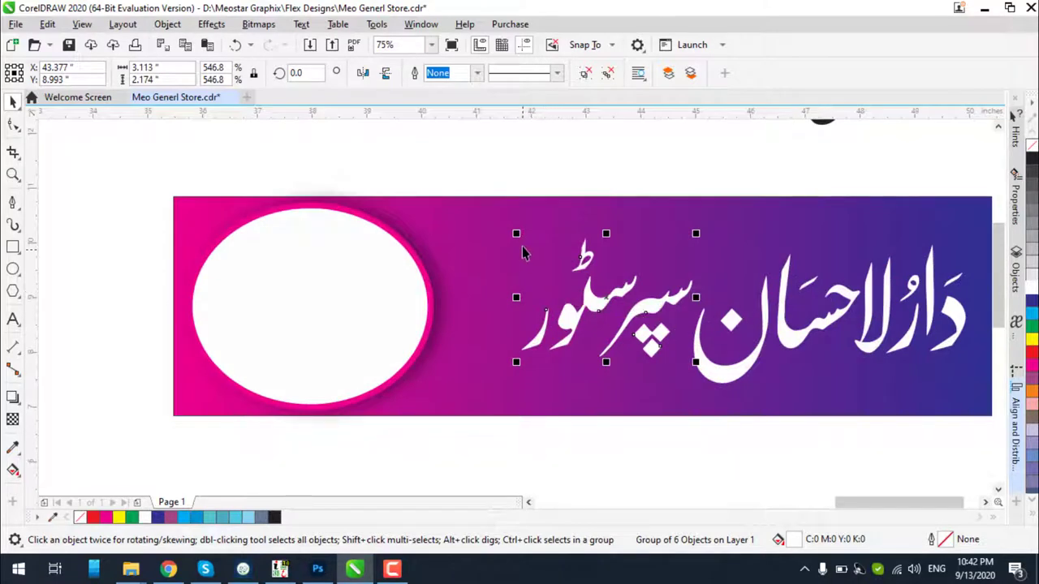
left_click_drag(518, 235, 482, 216)
mouse_move(618, 297)
left_mouse_down()
mouse_move(645, 316)
mouse_move(628, 314)
left_mouse_up()
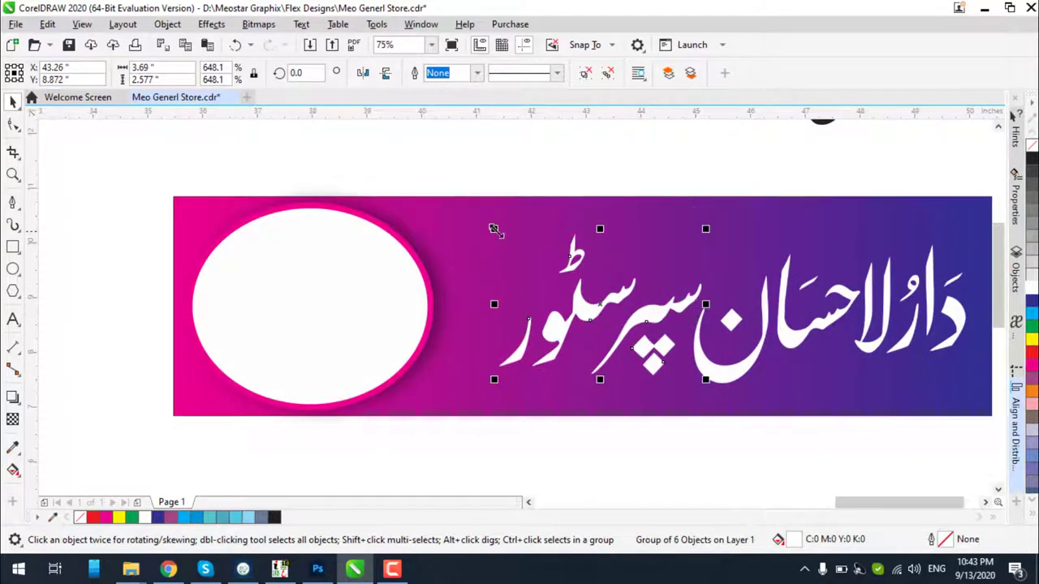
Scale سپرسٹور to 659.4%, enlarge and reposition دارالاحسان, then nudge سپرسٹور alongside it
left_click_drag(492, 232, 490, 226)
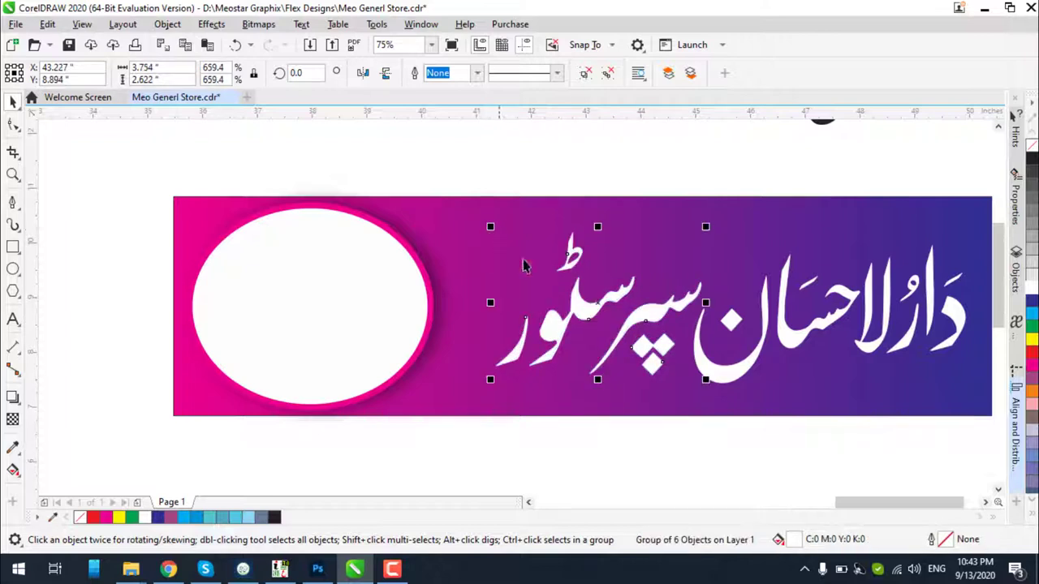
left_click(744, 365)
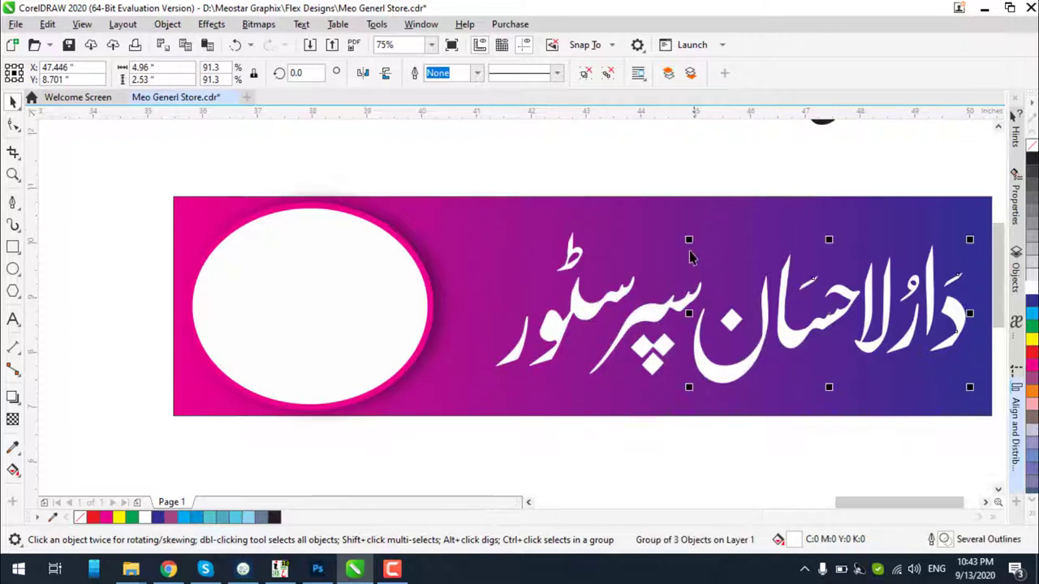
mouse_move(685, 239)
left_mouse_down()
mouse_move(673, 224)
mouse_move(678, 234)
left_mouse_up()
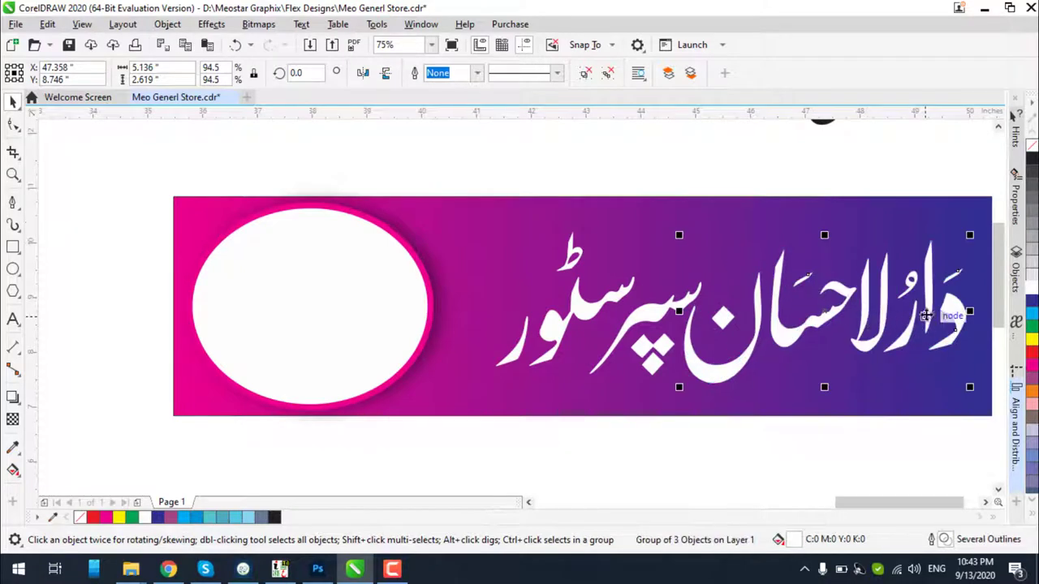
mouse_move(953, 311)
left_mouse_down()
mouse_move(962, 317)
mouse_move(961, 302)
left_mouse_up()
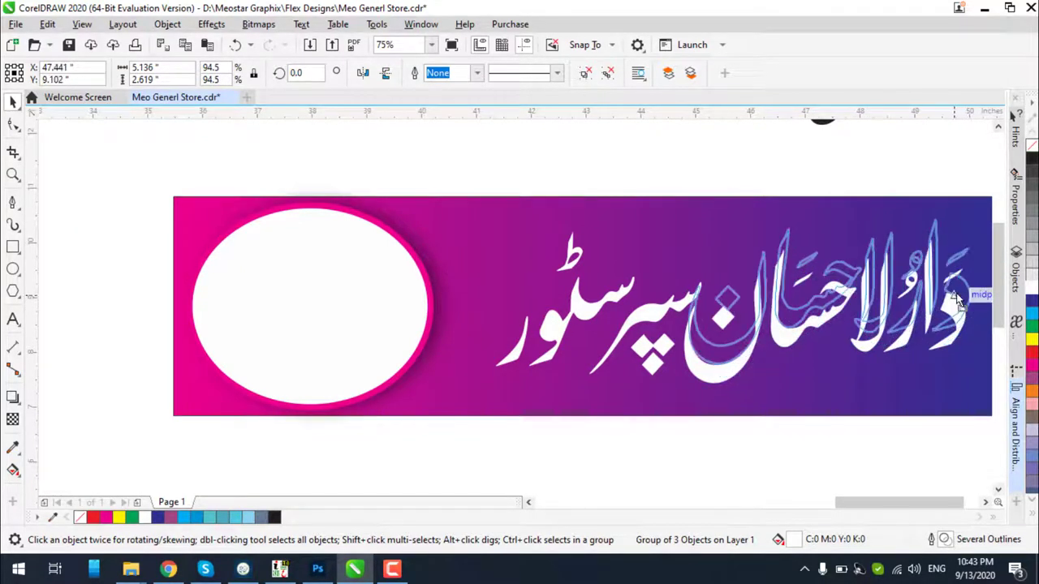
left_click(641, 320)
left_click_drag(641, 320, 678, 283)
scroll(661, 307, "up", 2)
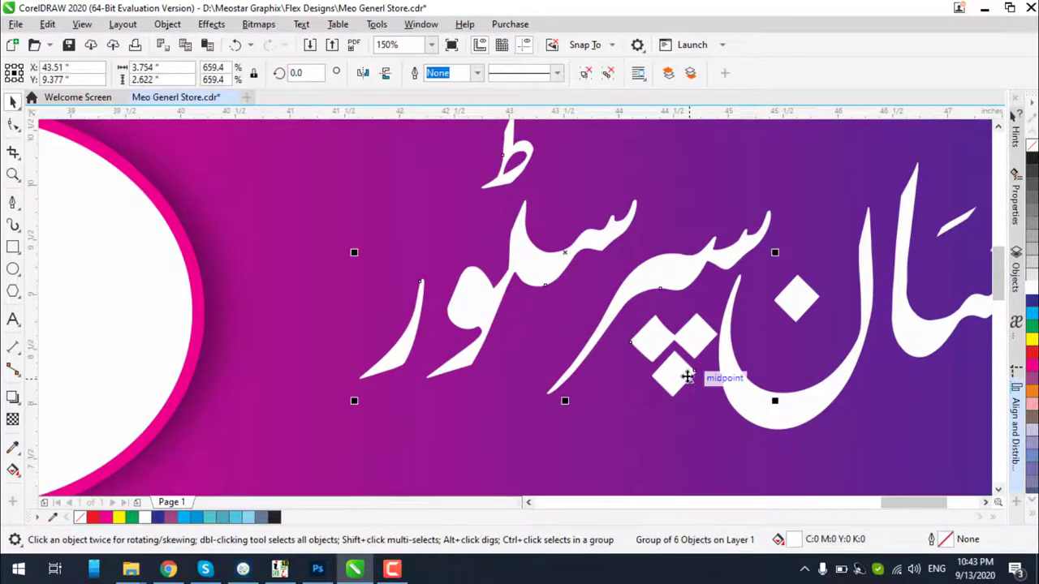
Ungroup the six-piece سپرسٹور text and shift the two diamond dots slightly left and down
left_click(585, 73)
left_click(695, 343)
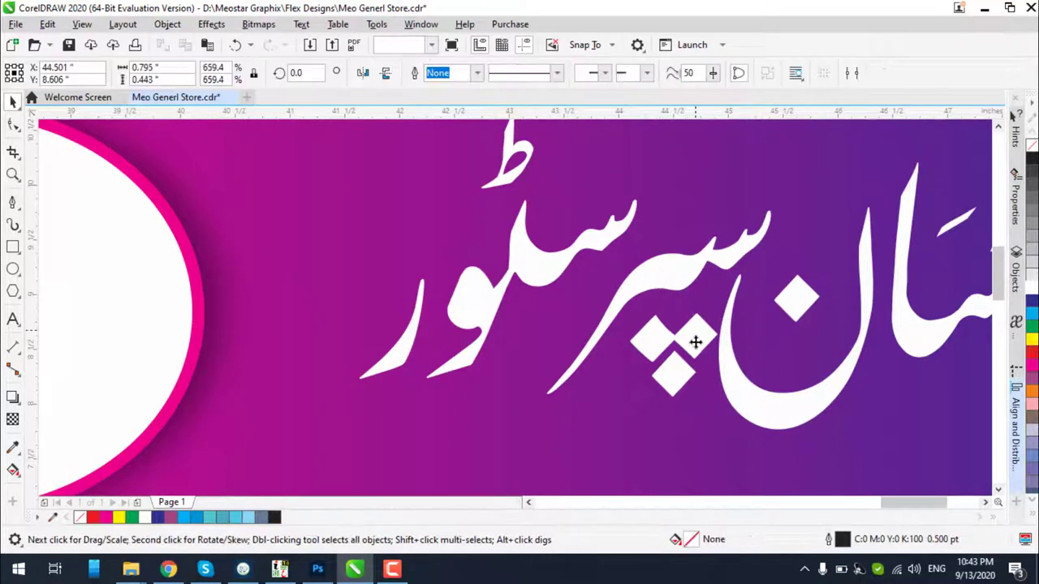
left_click(694, 342, "shift")
left_click_drag(683, 347, 682, 341)
left_click(641, 300)
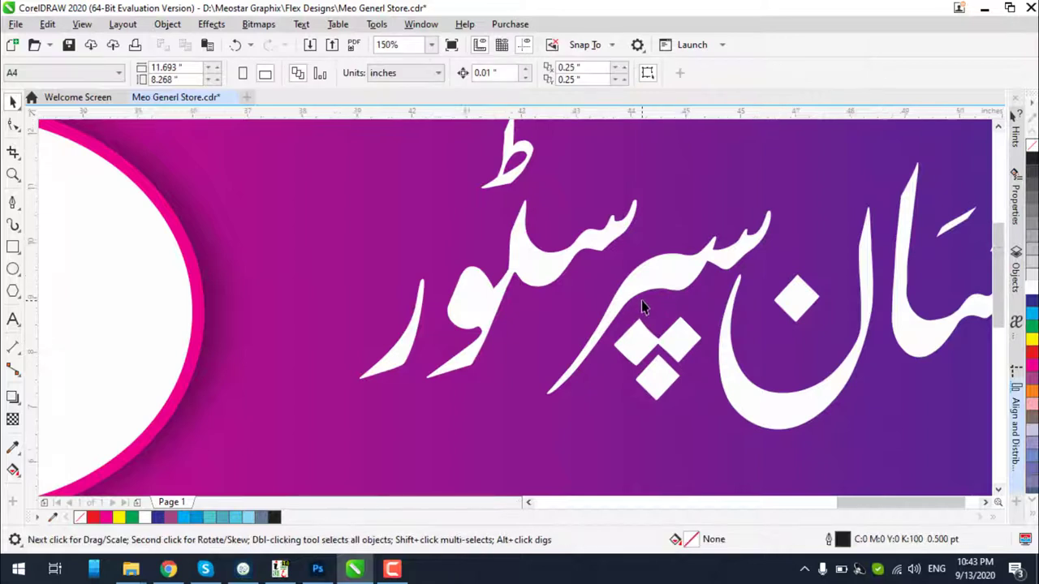
Shrink all the Urdu text pieces slightly and move them up and to the right
scroll(641, 301, "down", 2)
left_click_drag(495, 179, 721, 388)
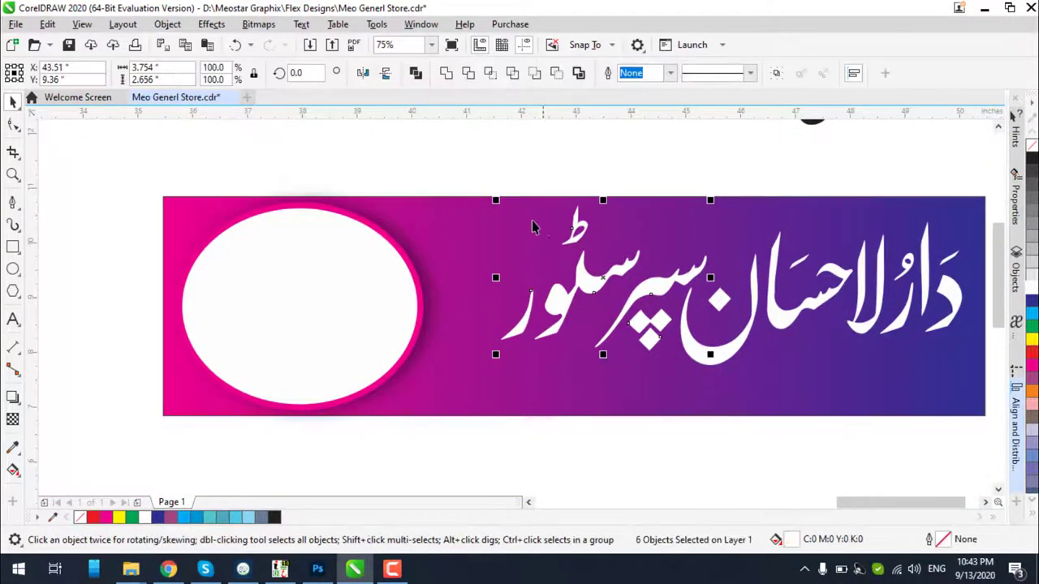
left_click_drag(496, 203, 516, 221)
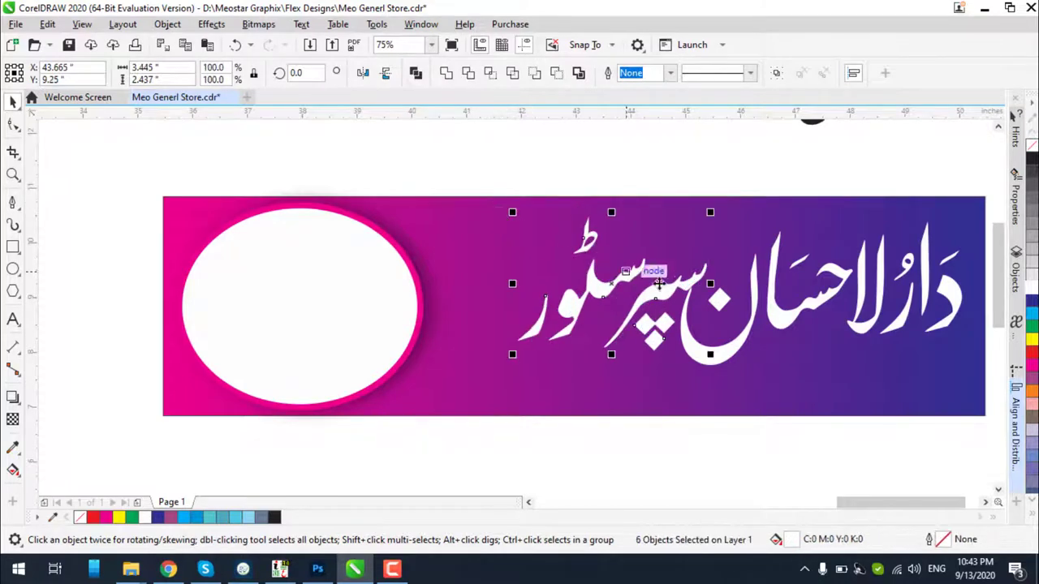
scroll(697, 280, "up", 2)
left_click_drag(700, 275, 710, 273)
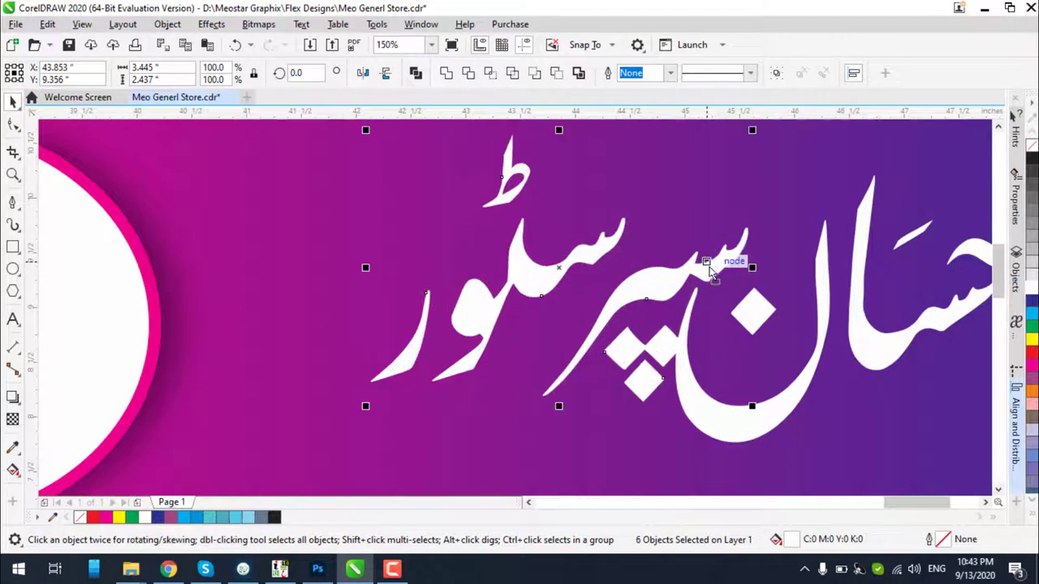
left_click(612, 418)
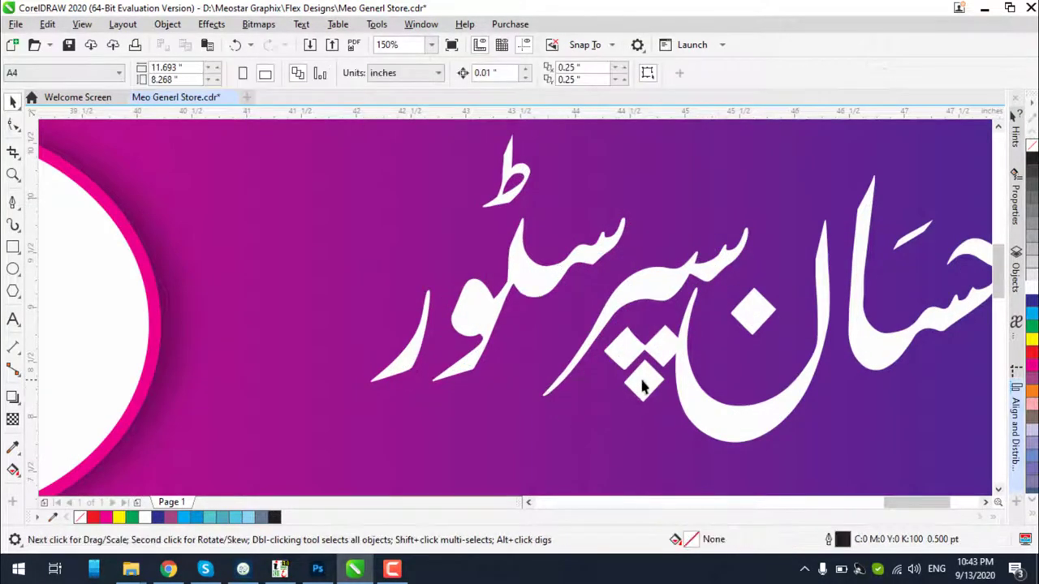
Reposition the diamond dots curve and add the lower diamond to the selection
left_click(644, 375)
mouse_move(658, 348)
left_mouse_down()
mouse_move(641, 379)
mouse_move(656, 360)
left_mouse_up()
left_click(649, 387, "shift")
scroll(641, 379, "up", 1)
scroll(655, 360, "down", 1)
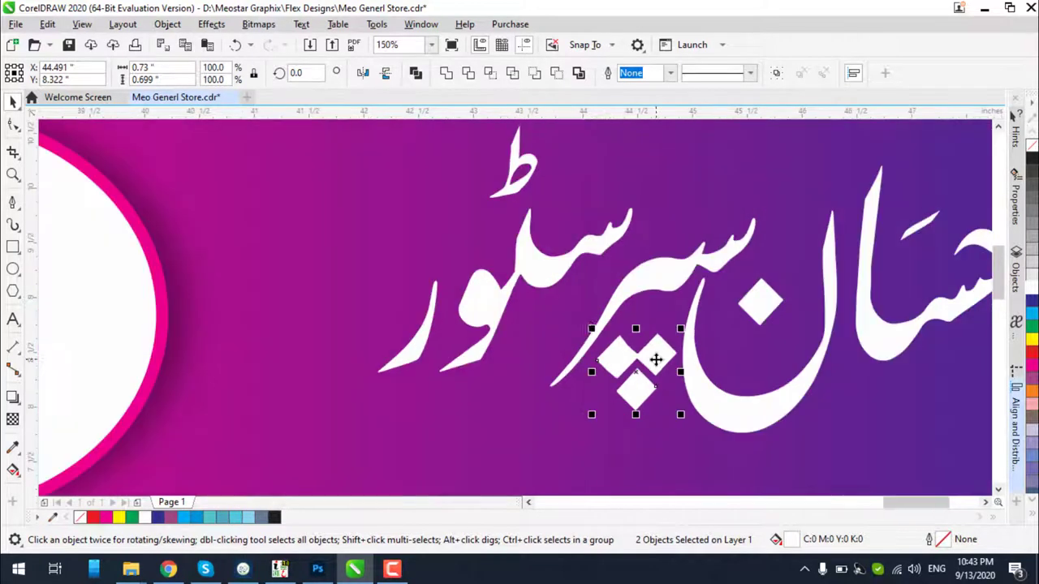
Shift the سٹور and ر pieces slightly right and lift the ط stroke higher
left_click(541, 273)
left_click(413, 343, "shift")
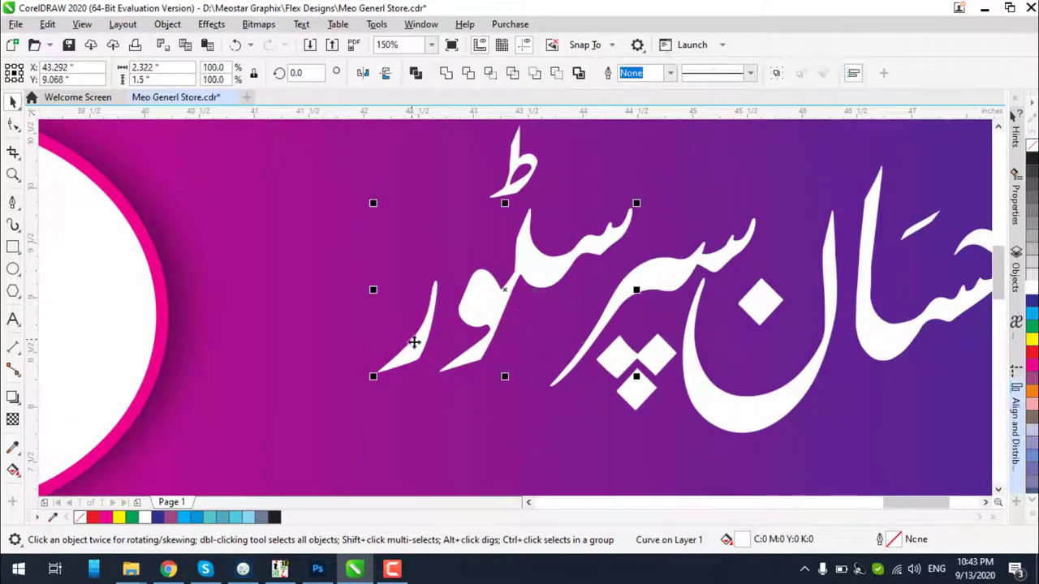
left_click_drag(543, 276, 549, 270)
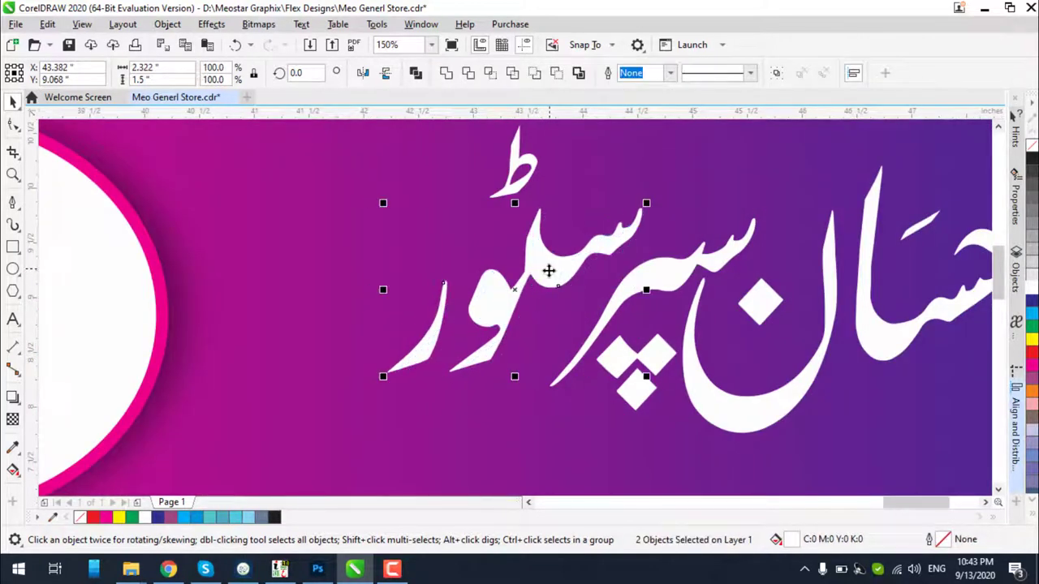
left_click(526, 189)
left_click_drag(539, 176, 532, 195)
key("Escape")
Nudge the ط stroke slightly down-left into its final place
scroll(556, 207, "down", 2)
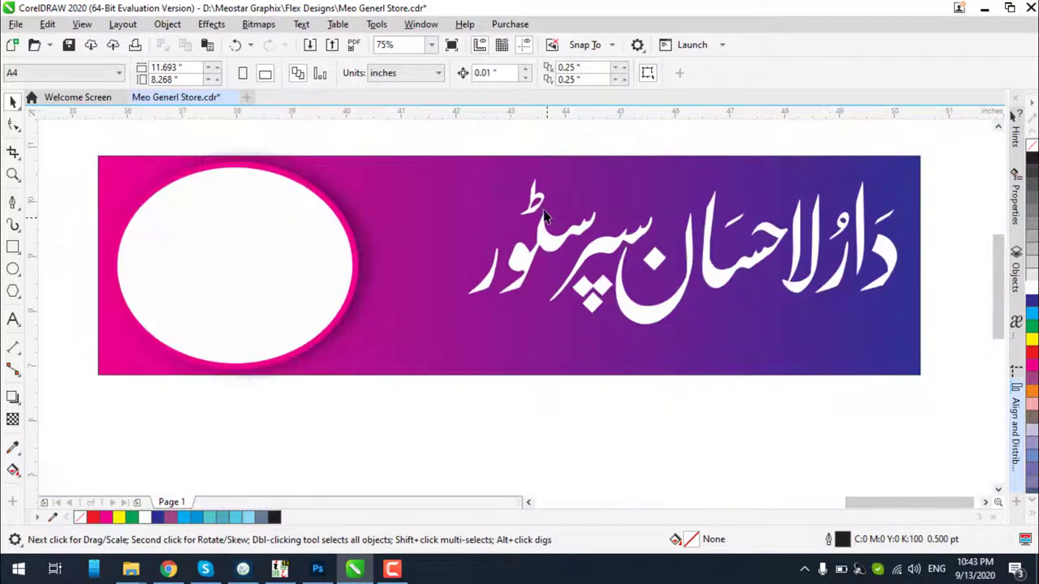
left_click(545, 216)
scroll(536, 209, "up", 2)
left_click(540, 204)
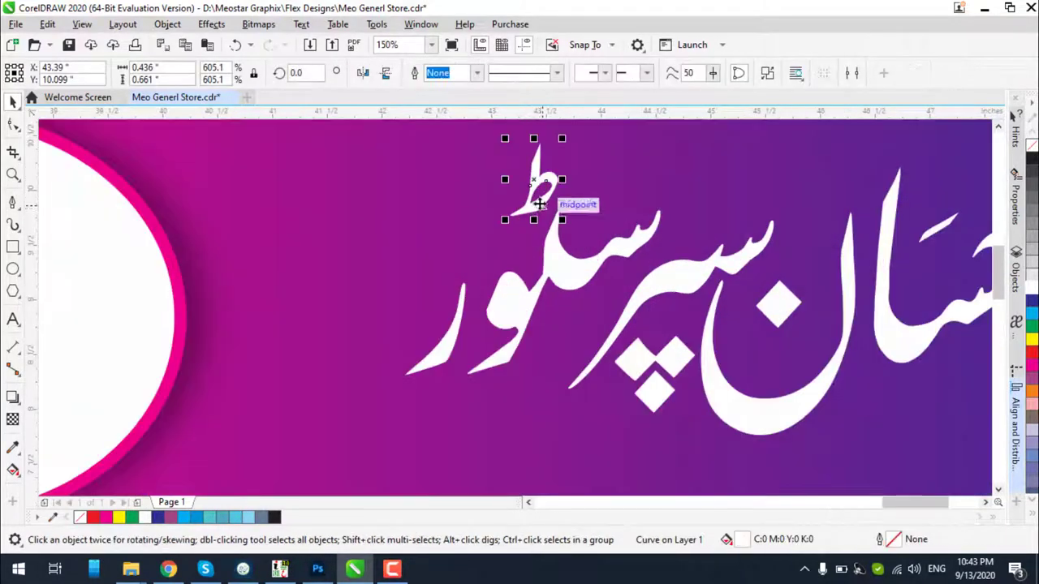
scroll(539, 204, "up", 1)
left_click_drag(538, 206, 530, 216)
scroll(530, 216, "down", 1)
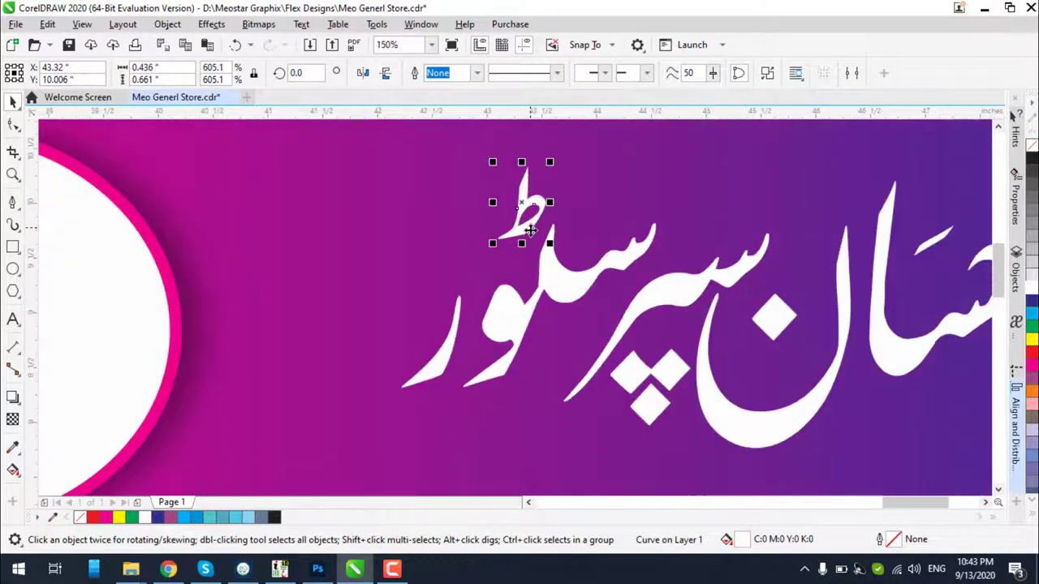
scroll(524, 179, "down", 2)
key("Escape")
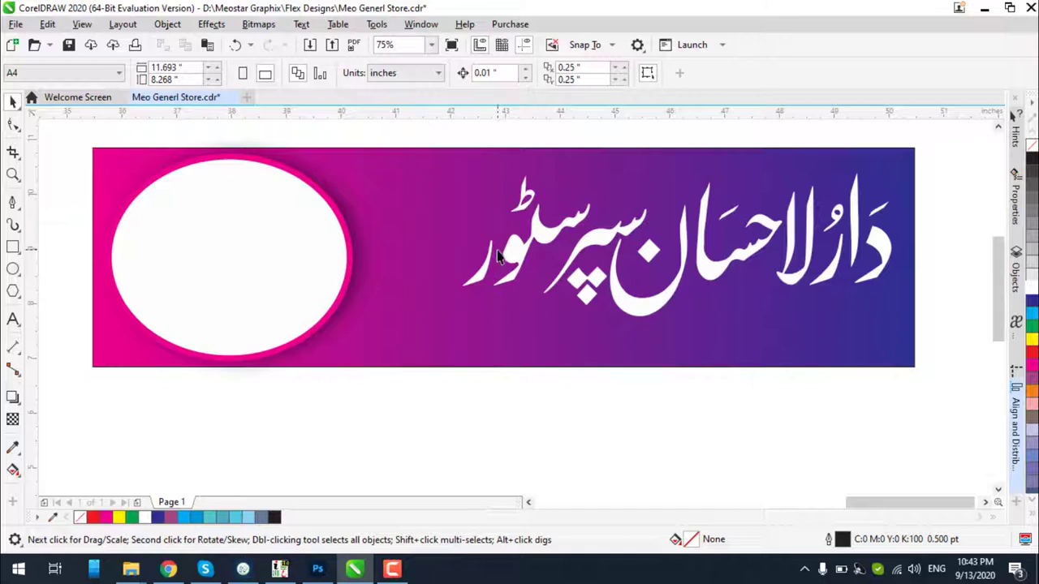
Select a letter curve in the white title and switch it to rotate and skew mode
left_click(841, 223)
left_click(837, 214, "ctrl")
left_click(838, 214)
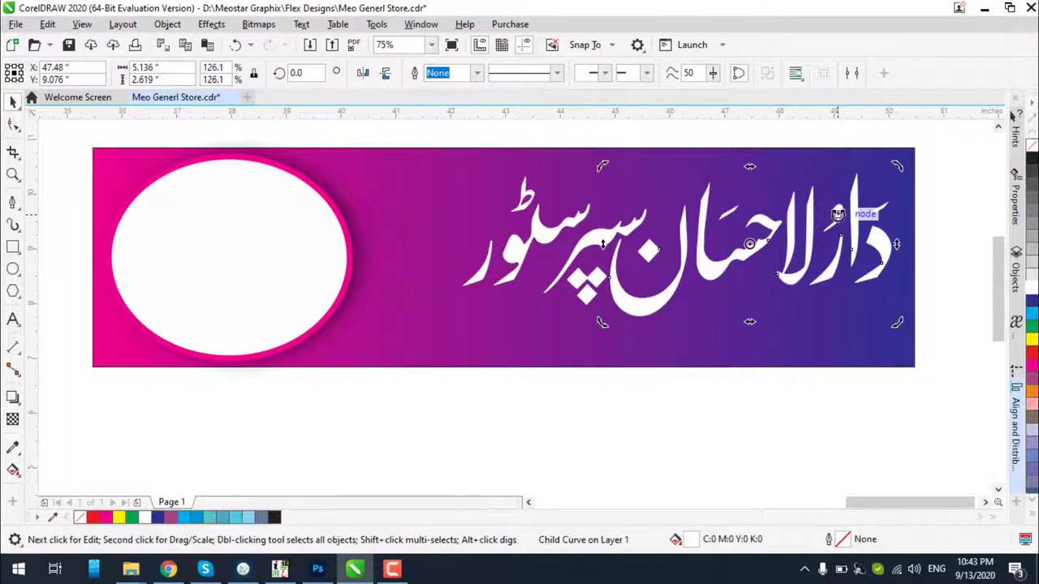
scroll(837, 214, "up", 1)
scroll(811, 232, "down", 2)
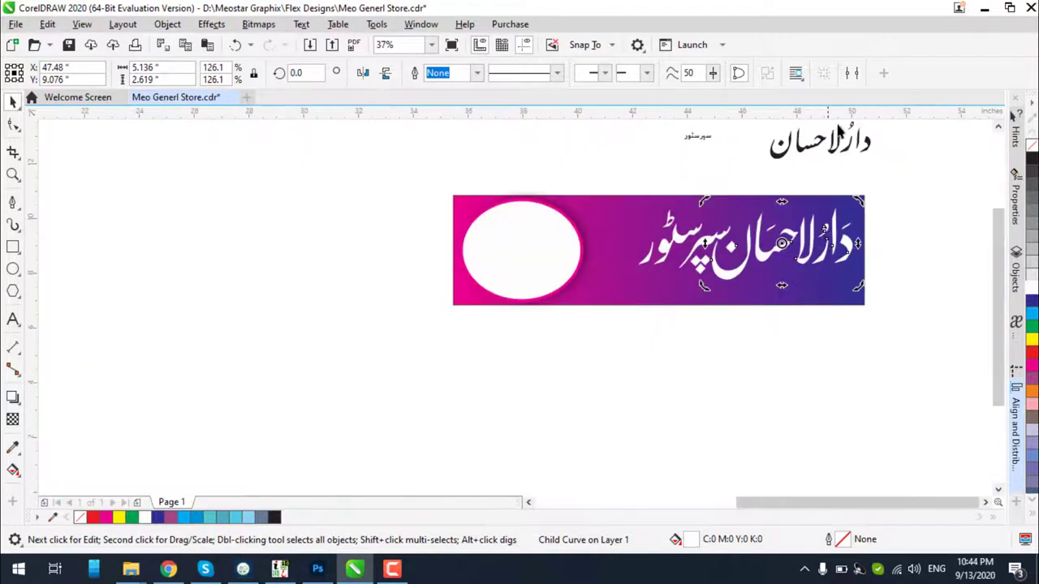
scroll(839, 128, "up", 1)
scroll(840, 248, "down", 1)
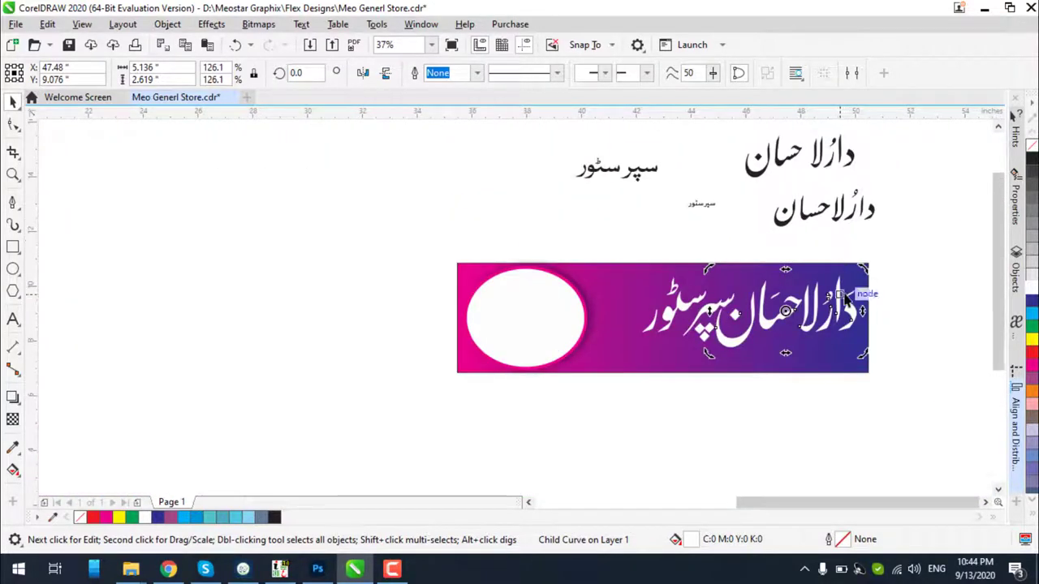
scroll(844, 299, "up", 1)
scroll(896, 324, "down", 1)
left_click(899, 326)
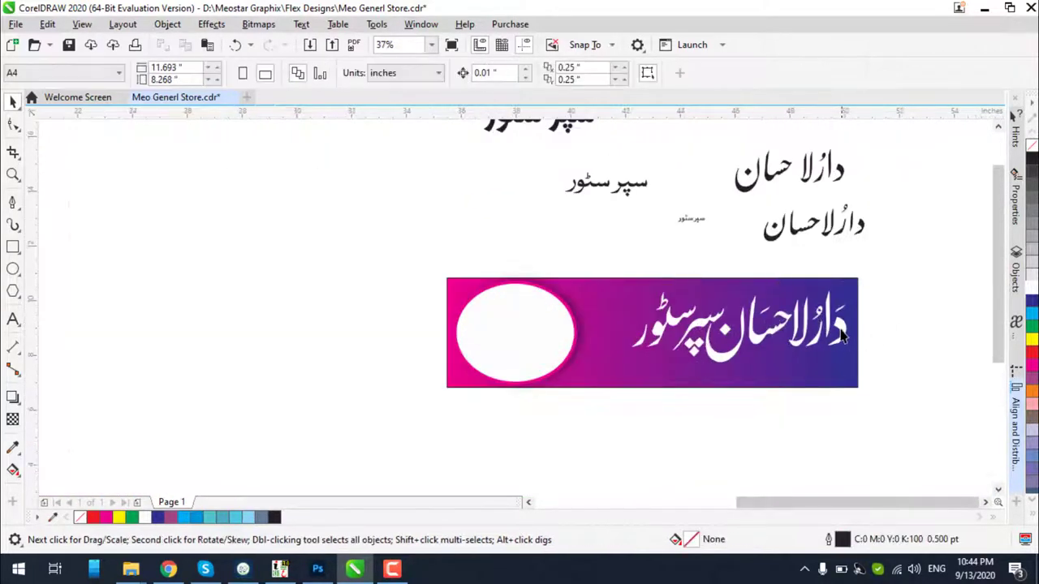
Move the black heading copy just above the banner and ungroup it into pieces
left_click_drag(842, 337, 640, 258)
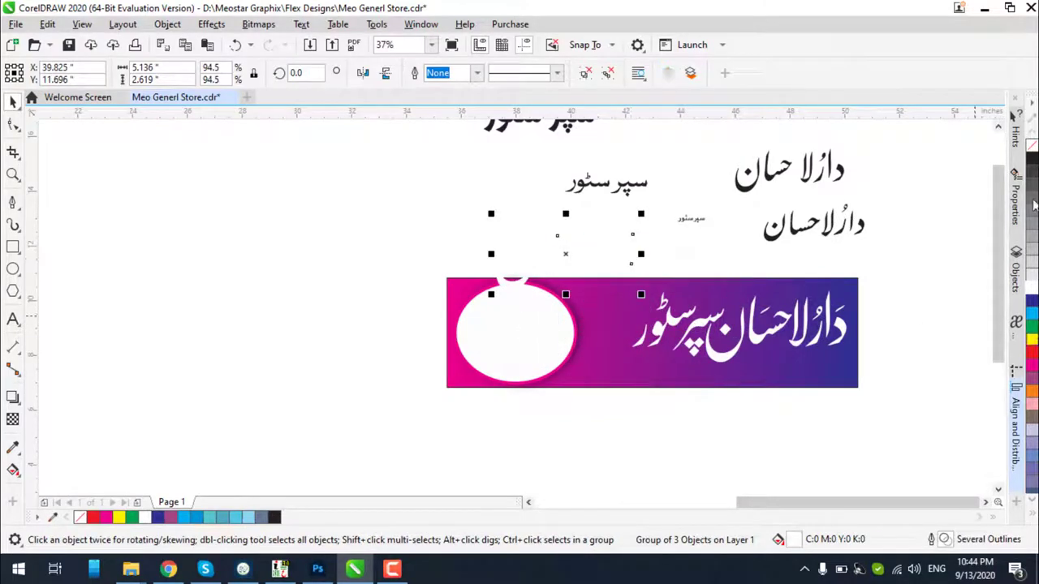
left_click(602, 200)
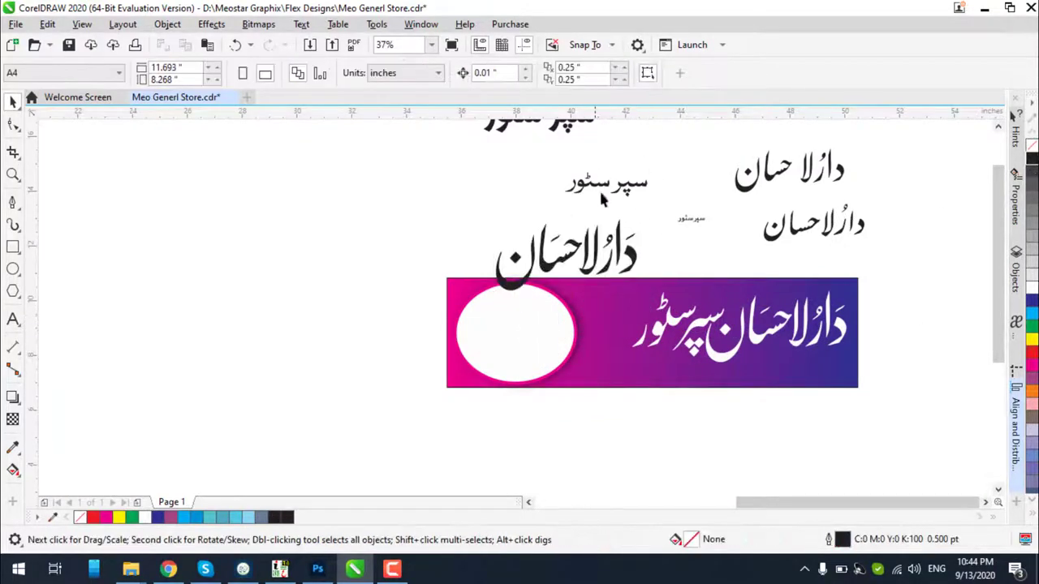
left_click(631, 258)
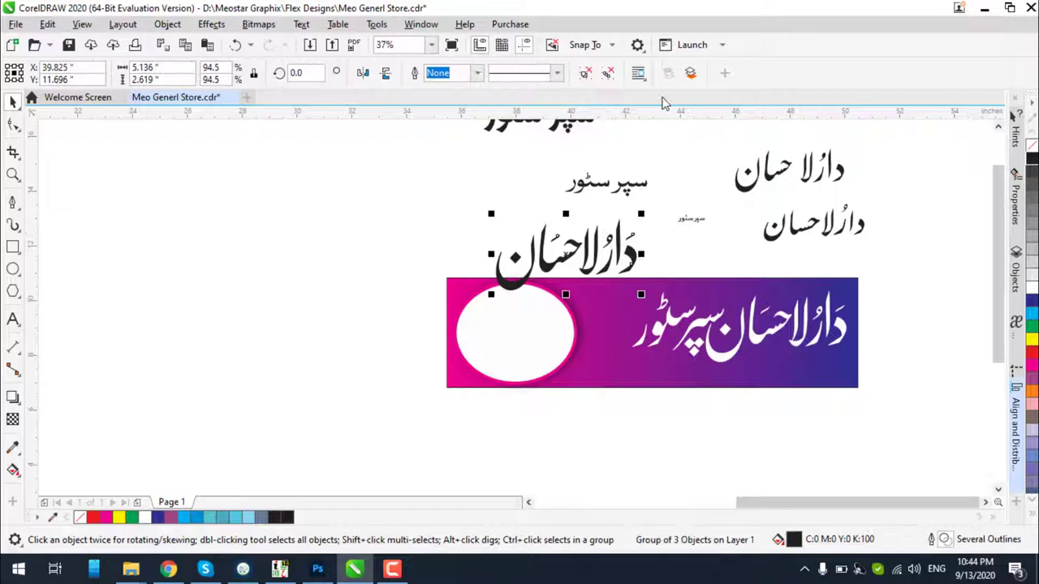
left_click(586, 74)
left_click(628, 253)
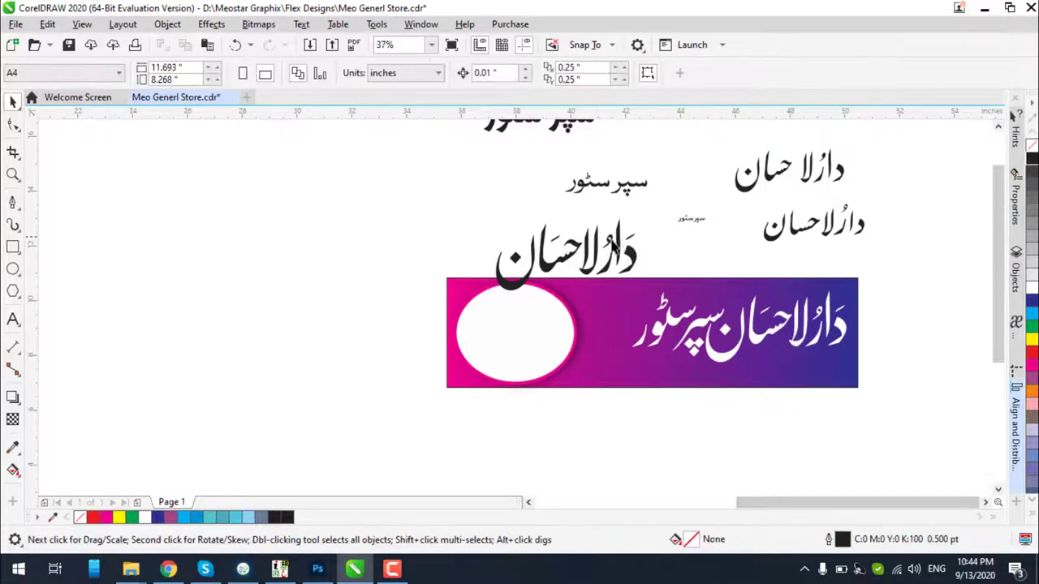
Isolate the heading's small pesh mark and combine its two parts into one curve
left_click(614, 248)
scroll(615, 248, "up", 3)
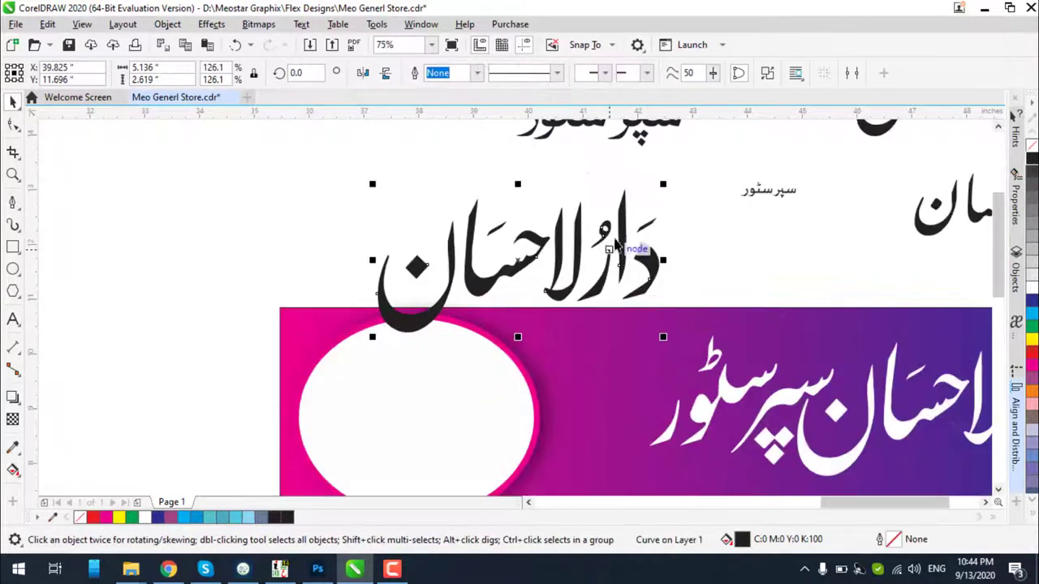
left_click(763, 160)
scroll(602, 217, "up", 2)
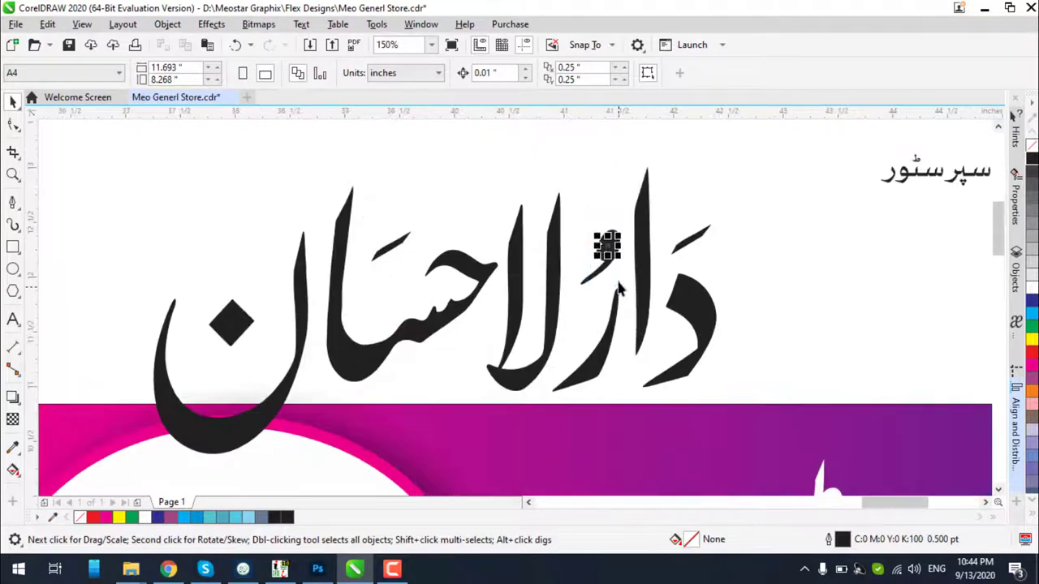
left_click_drag(624, 304, 627, 307)
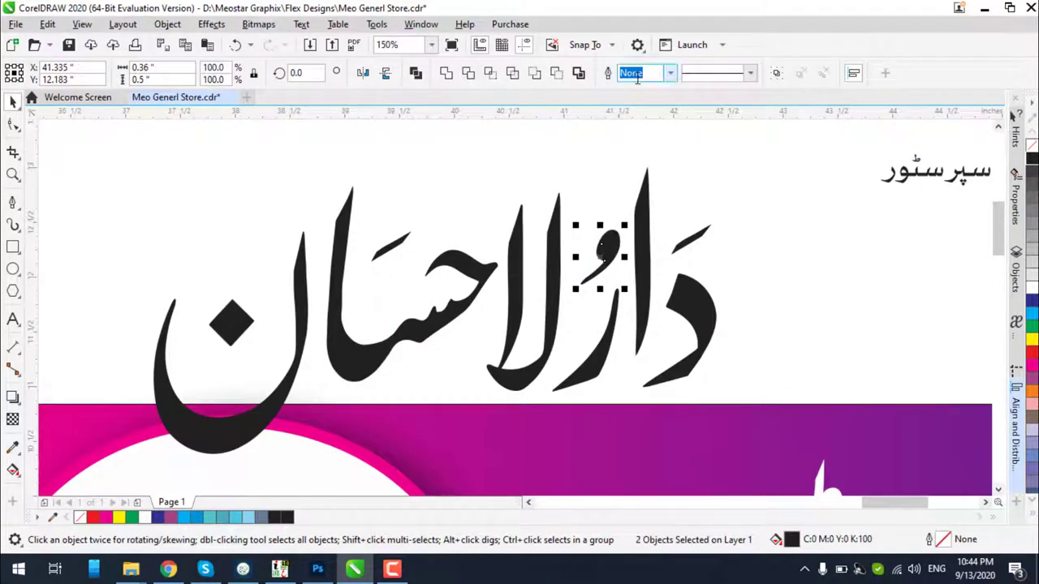
left_click(416, 73)
scroll(552, 208, "down", 2)
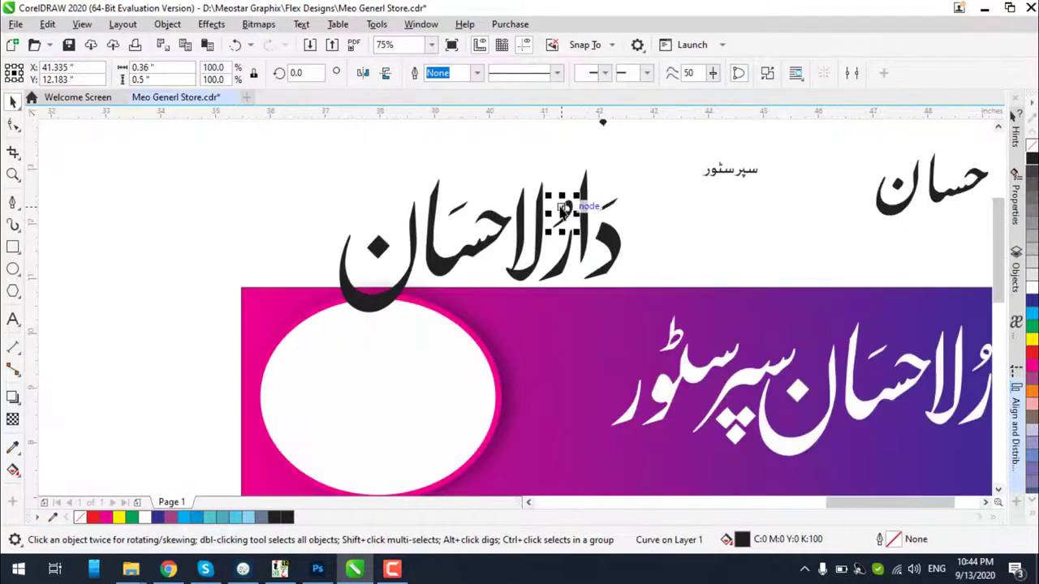
Place the pesh mark above سپر on the banner, colour it white, and nudge it down-left
left_click_drag(560, 209, 784, 333)
scroll(800, 339, "up", 4)
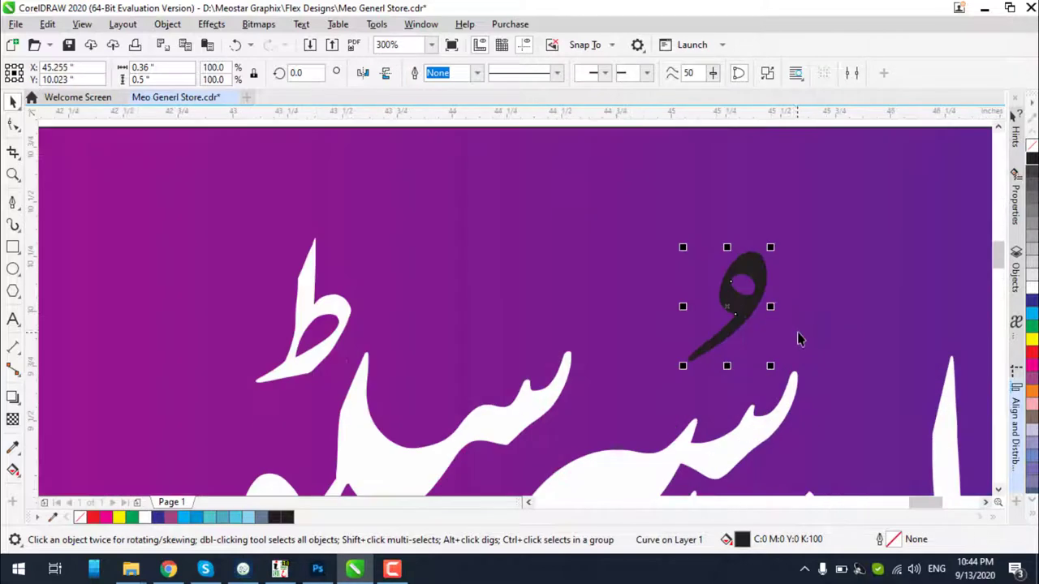
left_click(1031, 290)
scroll(704, 278, "down", 2)
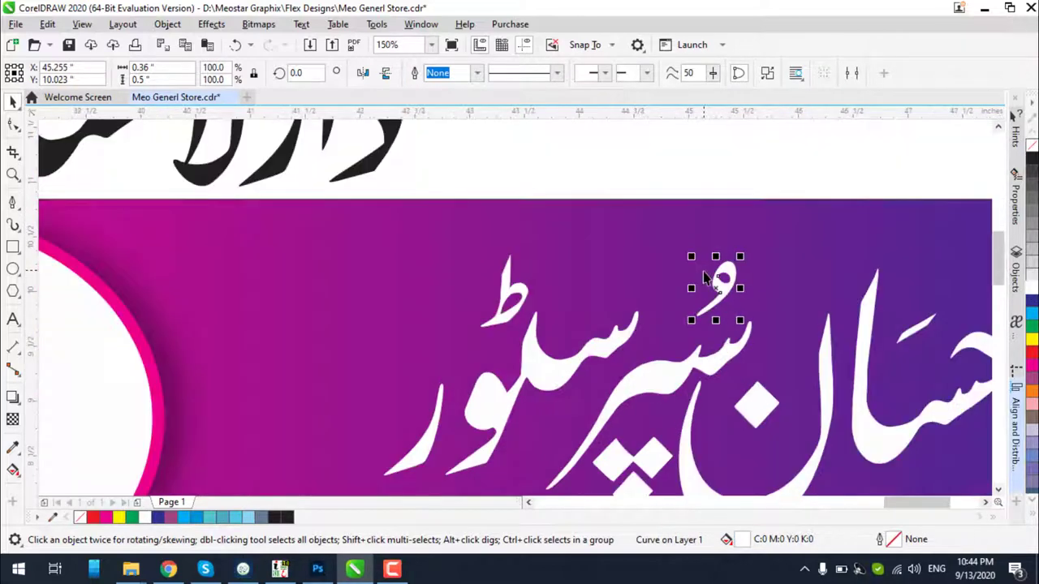
scroll(704, 278, "up", 2)
left_click_drag(735, 294, 713, 304)
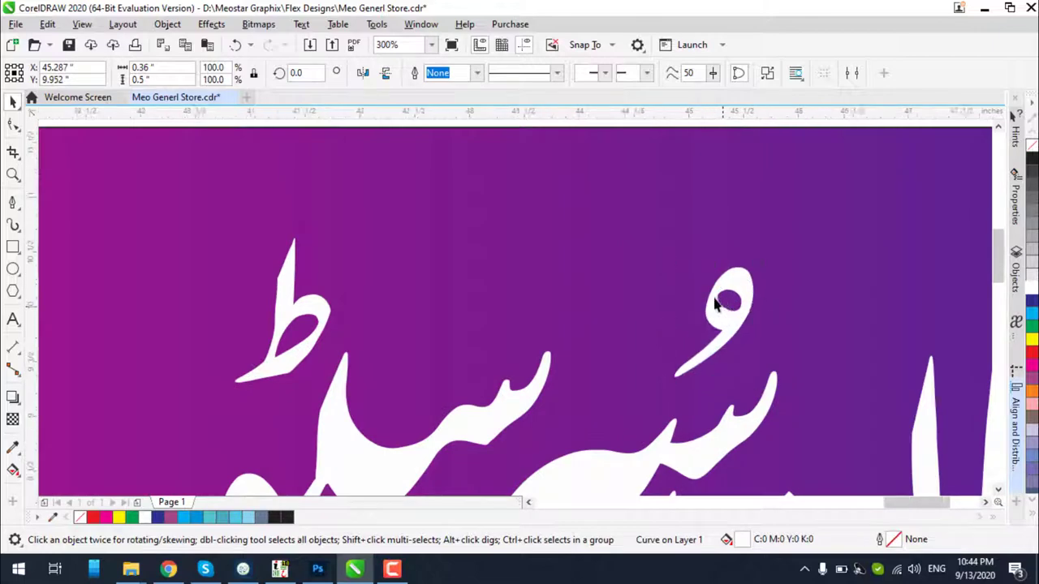
scroll(714, 304, "down", 6)
key("Escape")
left_click(621, 285)
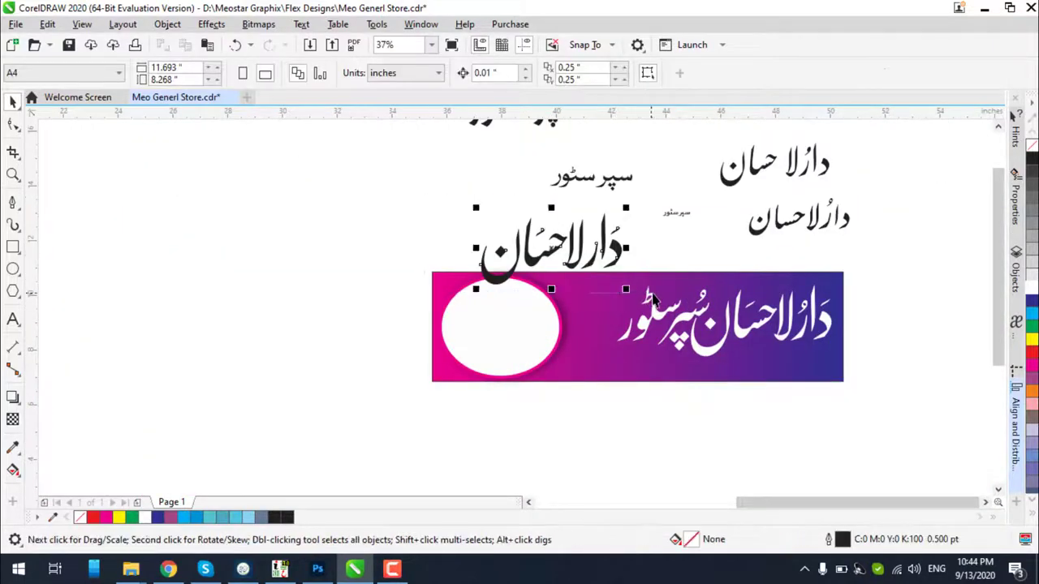
Delete the black heading copy and the leftover Urdu text above the banner
key("Delete")
scroll(618, 250, "down", 2)
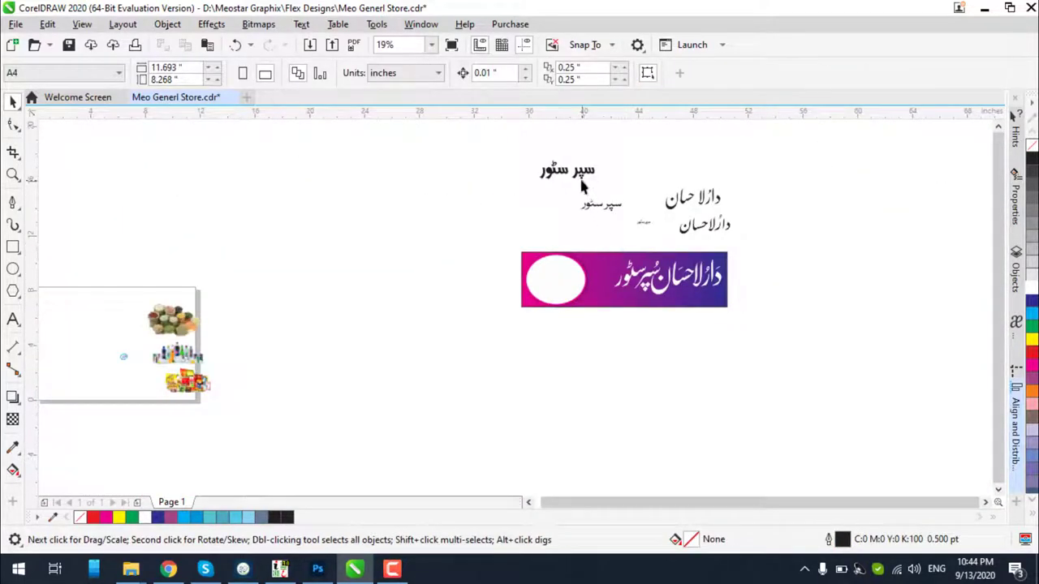
left_click_drag(777, 257, 782, 255)
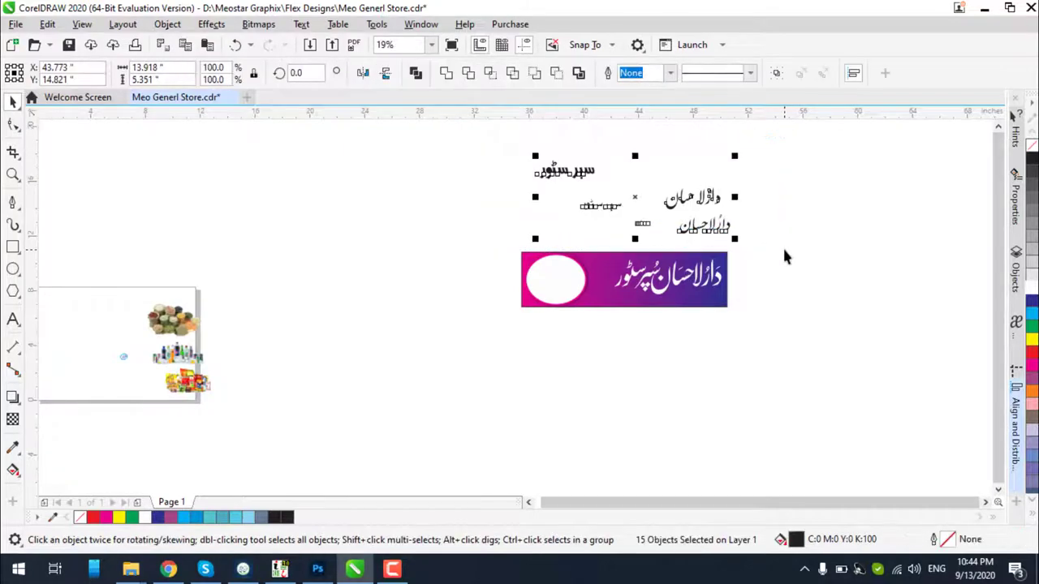
key("Delete")
scroll(769, 256, "up", 4)
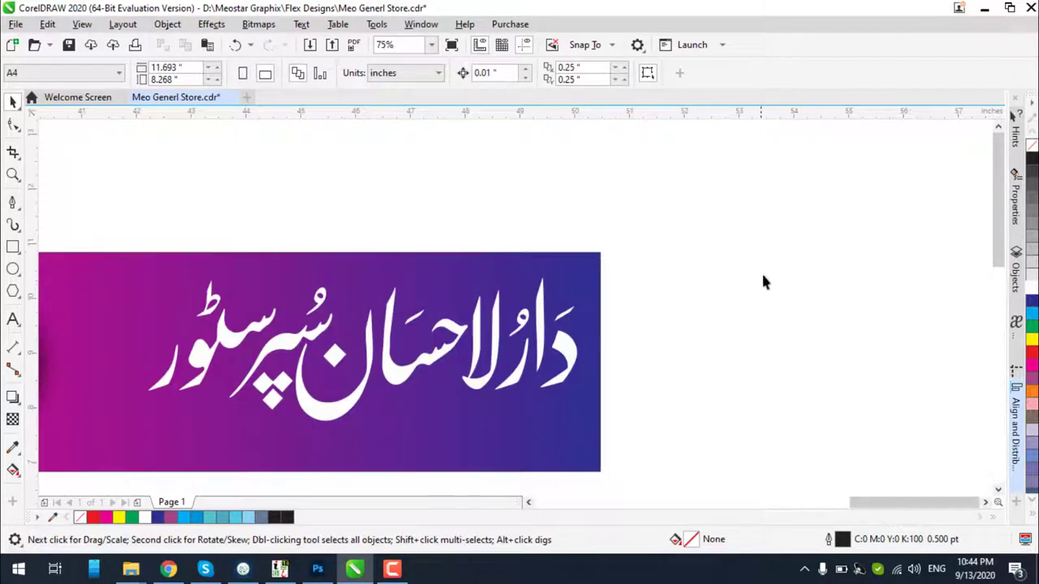
scroll(759, 279, "down", 2)
scroll(482, 341, "up", 4)
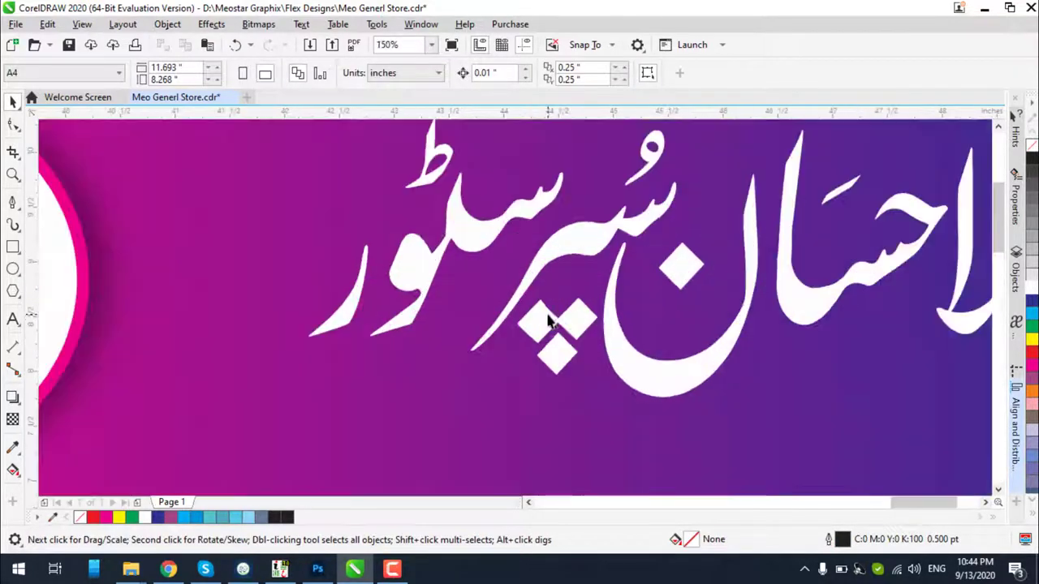
Select the subtitle pieces and nudge them three steps to the left
left_click(597, 258)
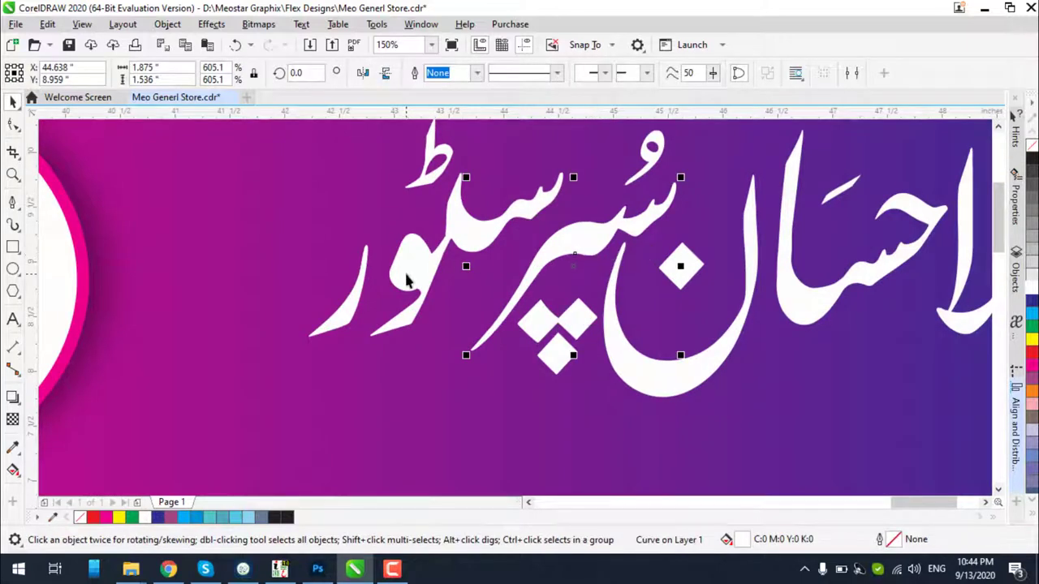
left_click(381, 291, "shift")
left_click(355, 307, "shift")
left_click(420, 188, "shift")
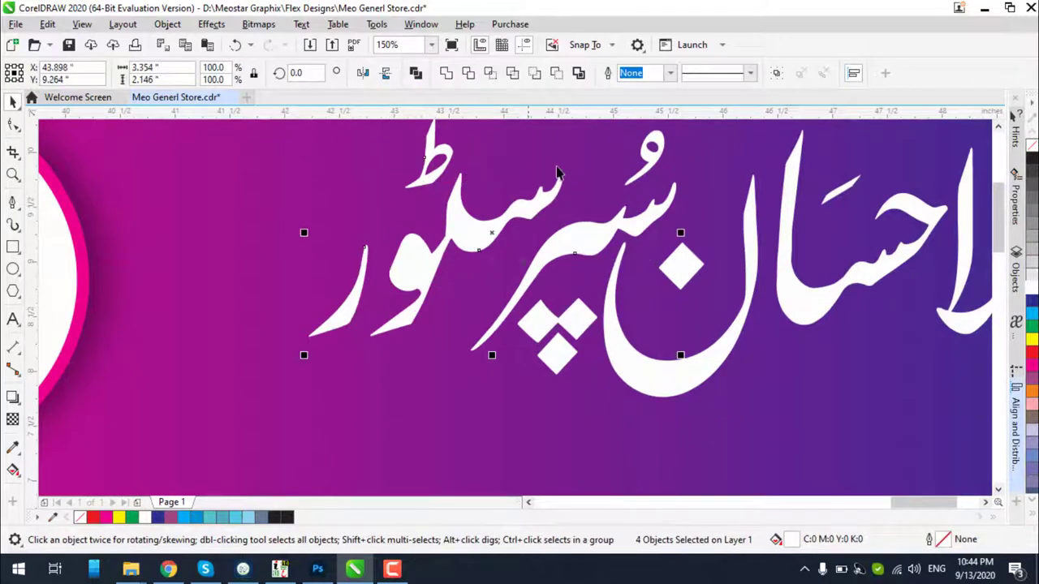
left_click(657, 158, "shift")
key("Left")
key("Left")
key("Left")
key("Left")
key("Left")
key("Left")
key("Left")
key("Left")
key("Left")
key("Left")
key("Left")
key("Left")
key("Left")
key("Left")
key("Left")
key("Left")
key("Left")
key("Left")
key("Left")
key("Left")
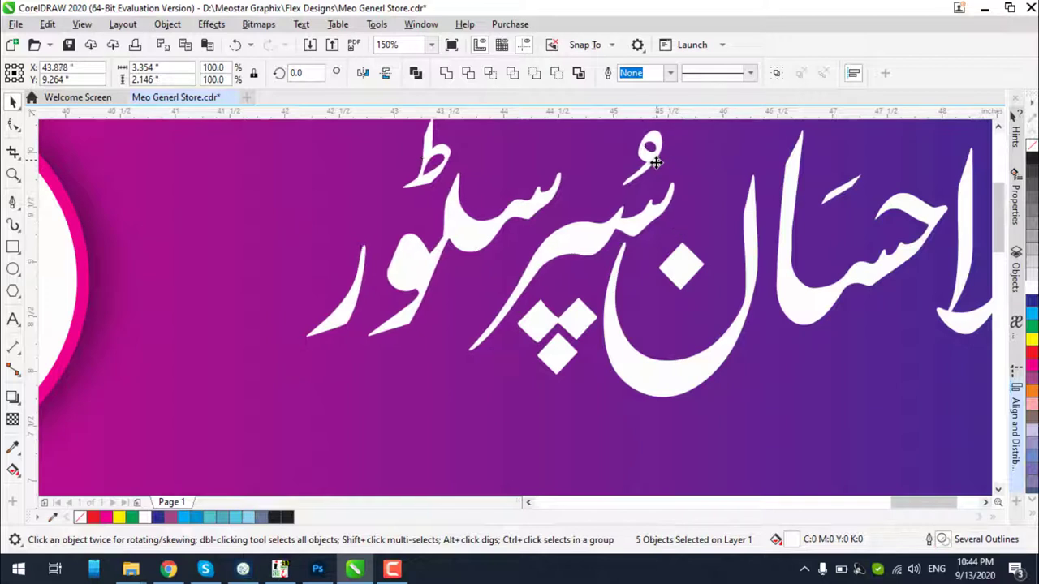
key("Left")
key("Left")
key("Left")
key("Left")
key("Left")
key("Left")
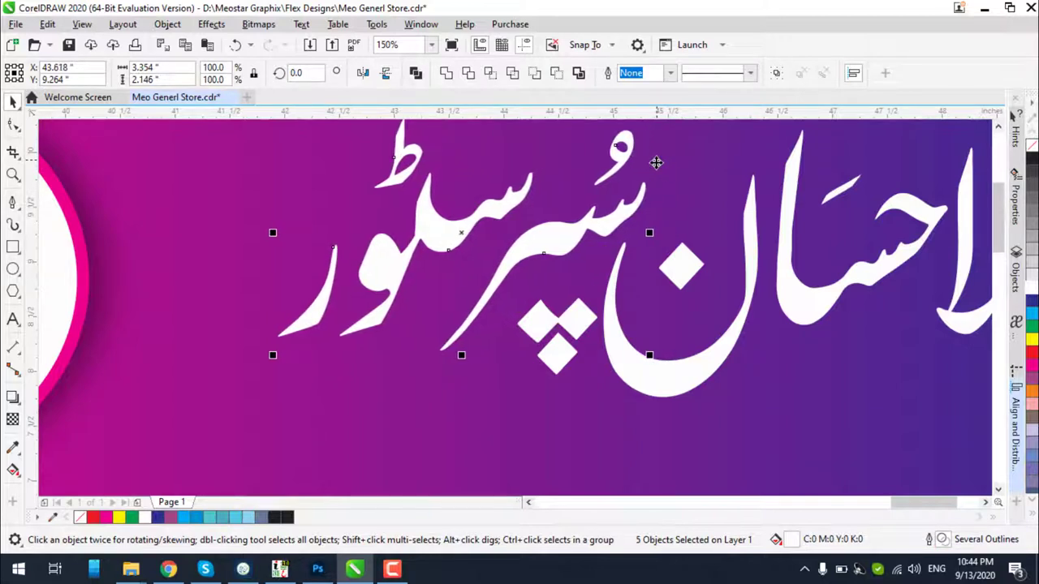
key("Left")
key("Left")
key("Left")
key("Left")
key("Left")
key("Left")
key("Left")
key("Left")
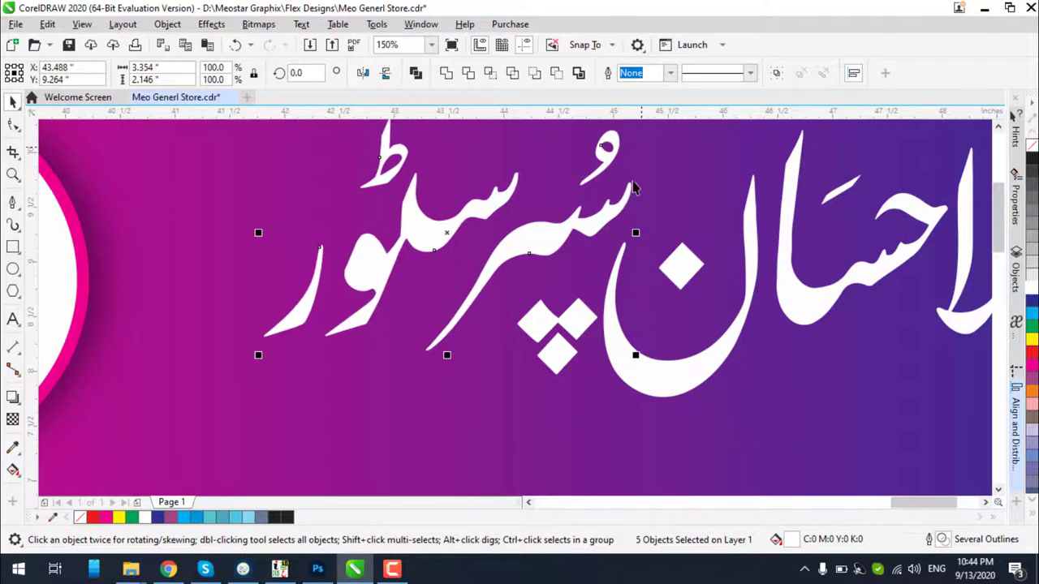
Combine the two diamond dots into one shape and move it up and left
left_click(556, 356)
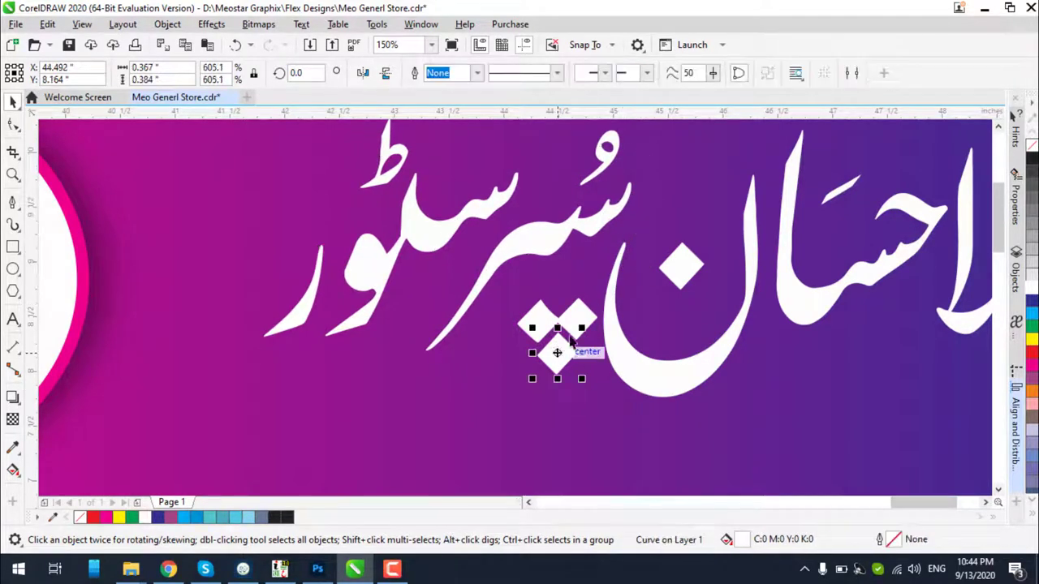
left_click(576, 323, "shift")
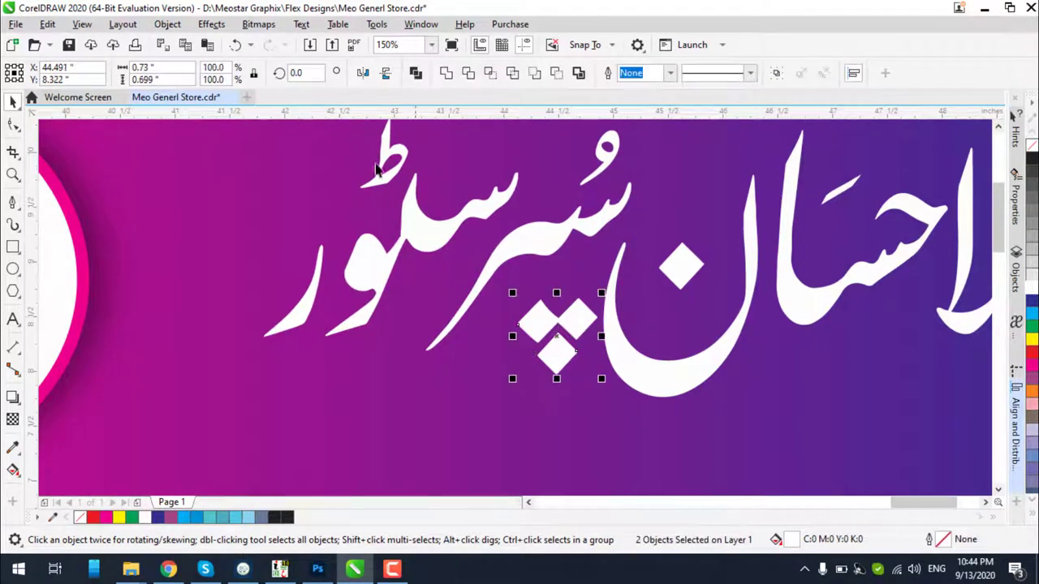
left_click(447, 73)
mouse_move(573, 325)
left_mouse_down()
mouse_move(570, 310)
mouse_move(560, 315)
left_mouse_up()
key("Escape")
scroll(487, 351, "down", 2)
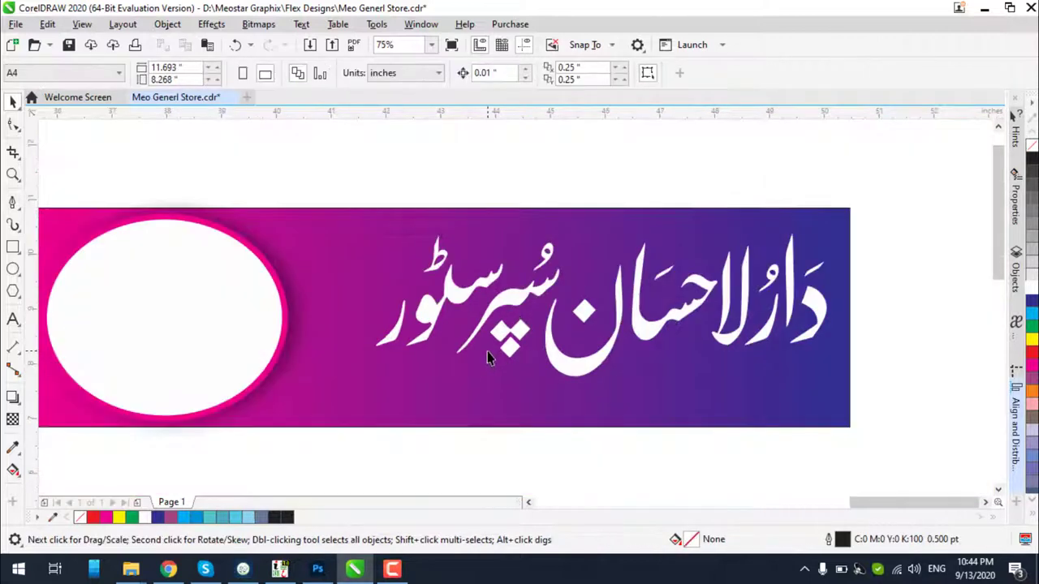
Reposition the horizontal guideline under the title and shift the left-hand title letters slightly right
left_click_drag(339, 194, 861, 350)
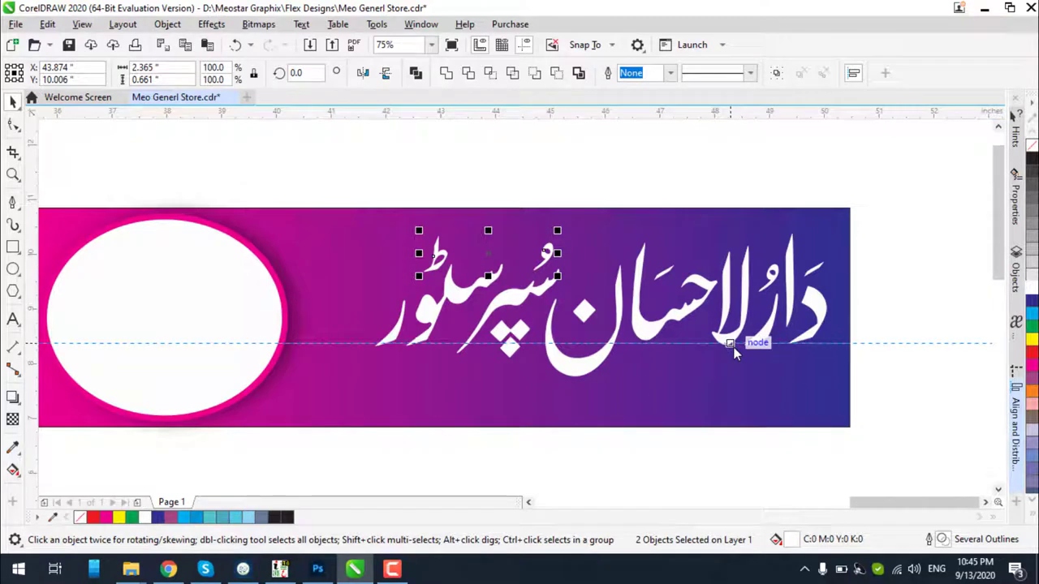
left_click(733, 345)
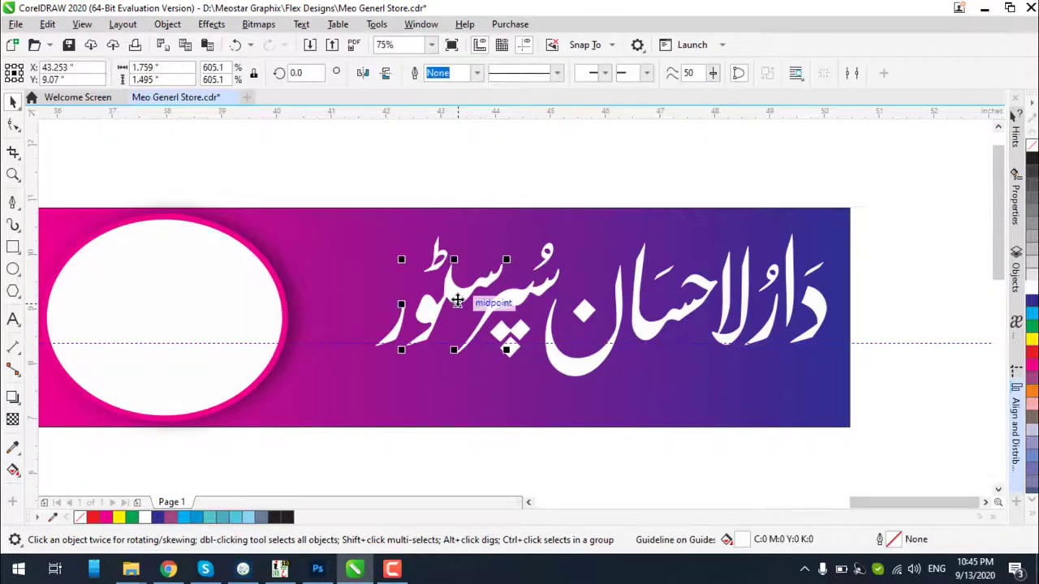
left_click_drag(442, 328, 455, 298)
left_click_drag(309, 148, 520, 398)
scroll(462, 273, "up", 2)
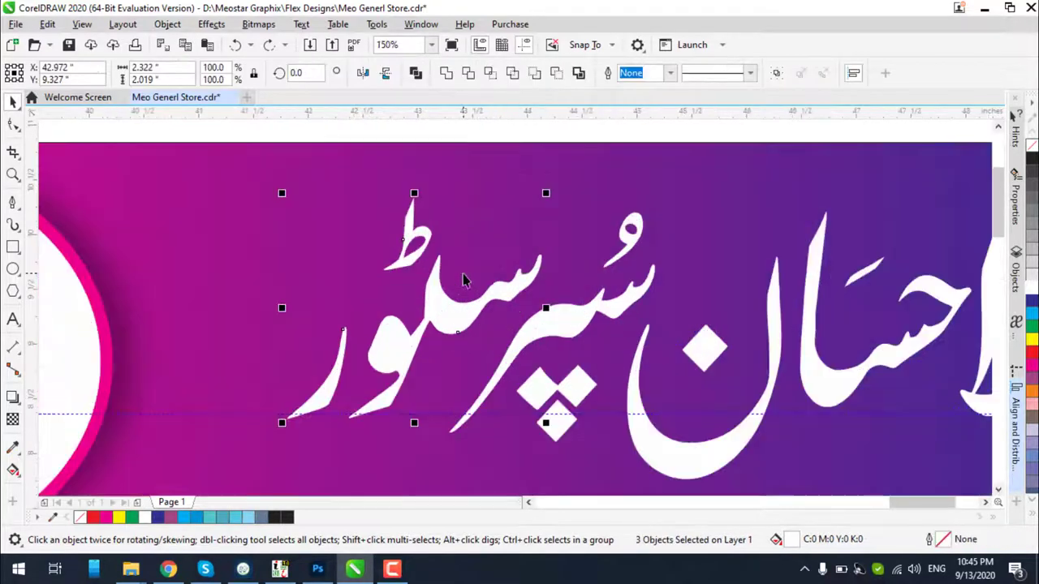
left_click_drag(450, 315, 457, 321)
Lower the title letters onto the guideline and group the three title pieces
scroll(457, 318, "down", 2)
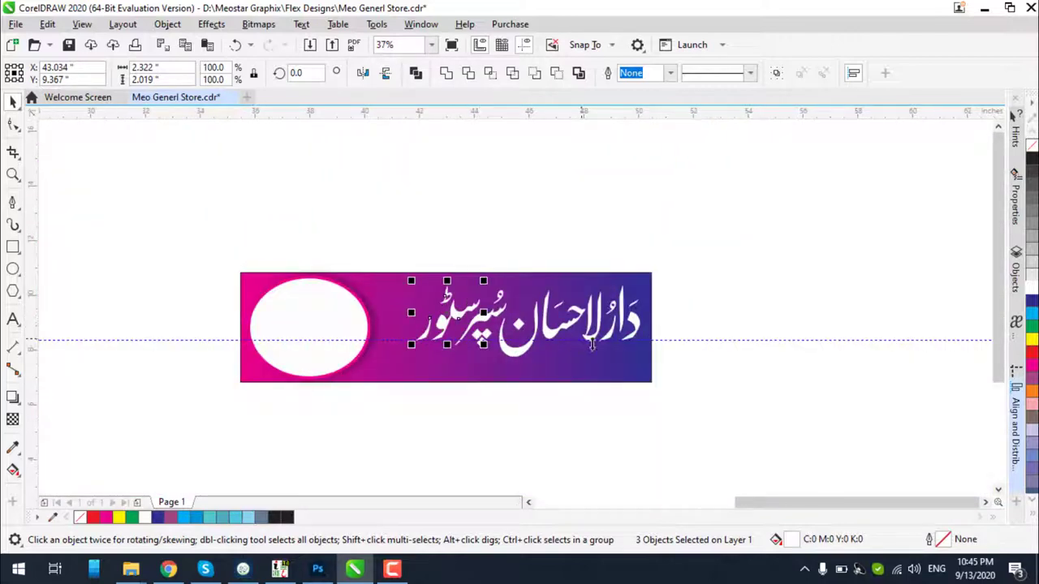
scroll(593, 345, "up", 4)
scroll(719, 352, "down", 2)
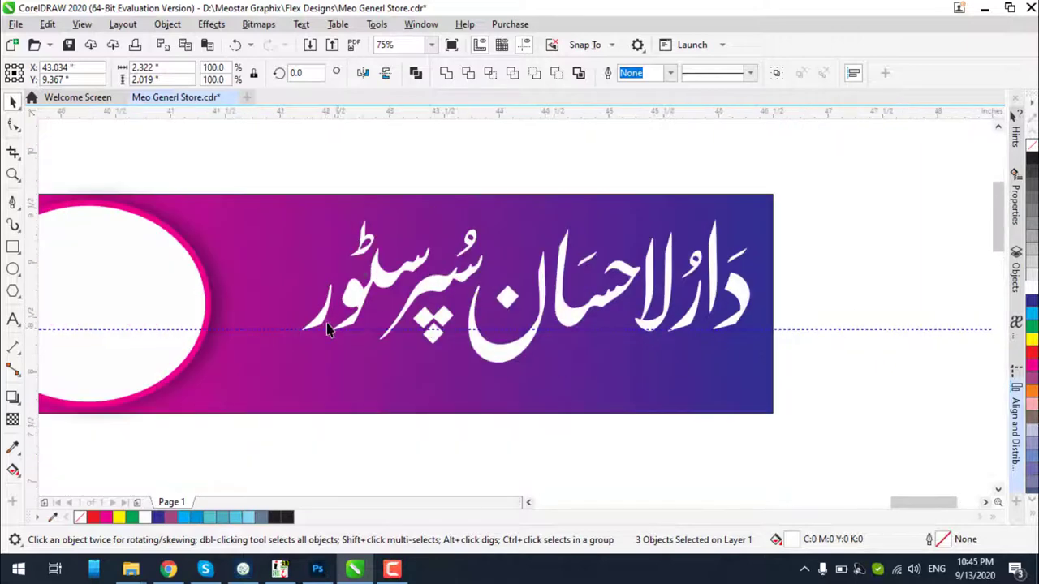
scroll(326, 323, "up", 2)
scroll(350, 316, "down", 2)
left_click_drag(357, 309, 354, 315)
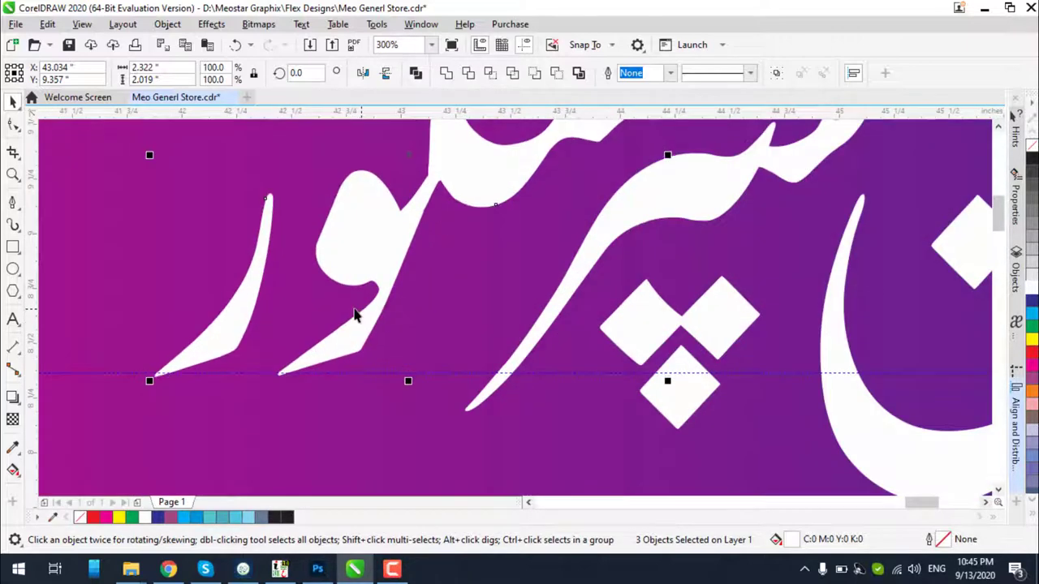
scroll(355, 314, "down", 4)
key("Escape")
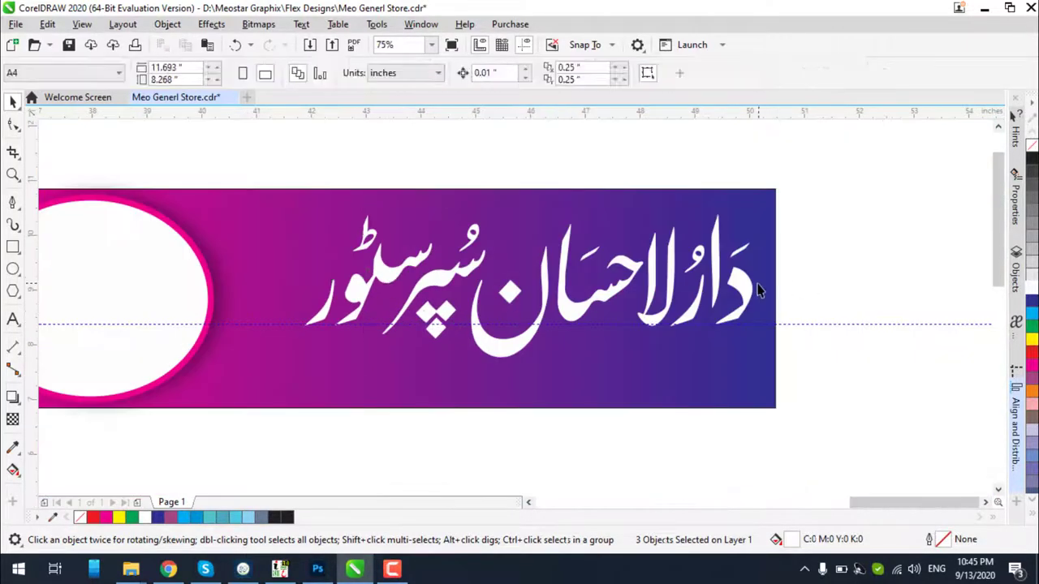
left_click(745, 289)
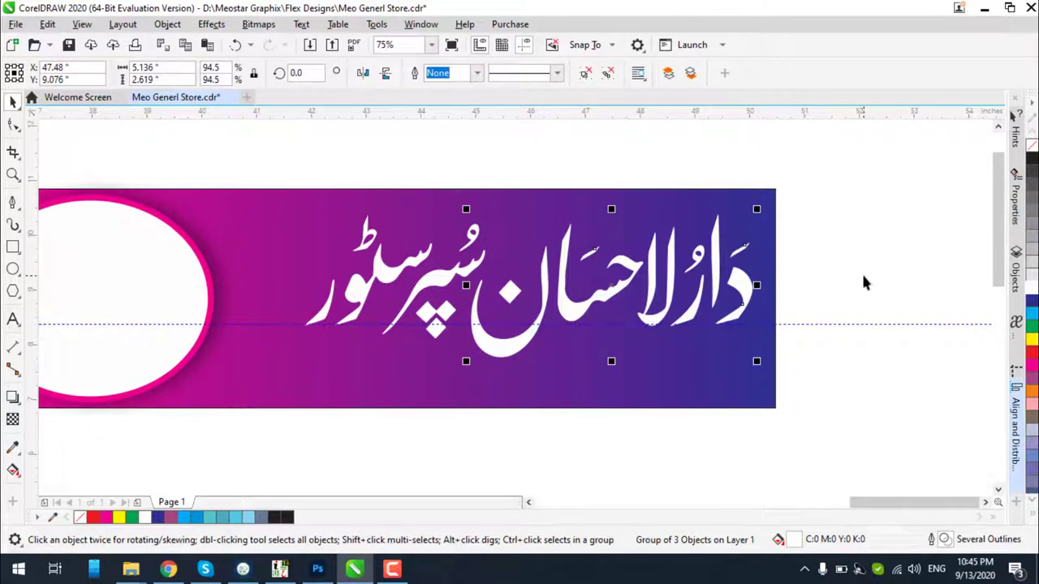
Fill دارالاحسان yellow, cast a soft downward drop shadow (50 opacity, 15 feathering), and outline it black
left_click(1032, 340)
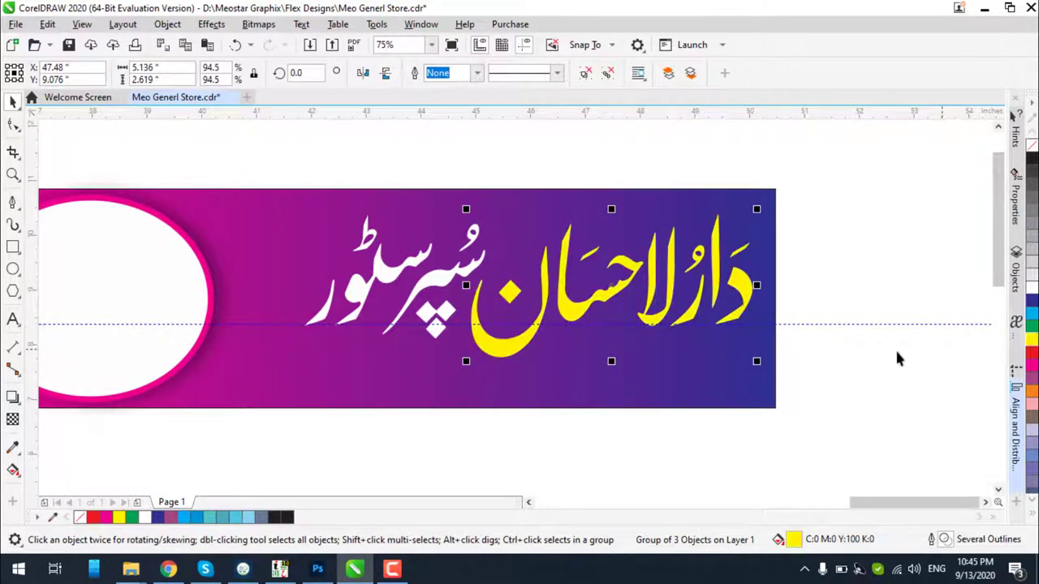
left_click(12, 396)
scroll(604, 261, "up", 2)
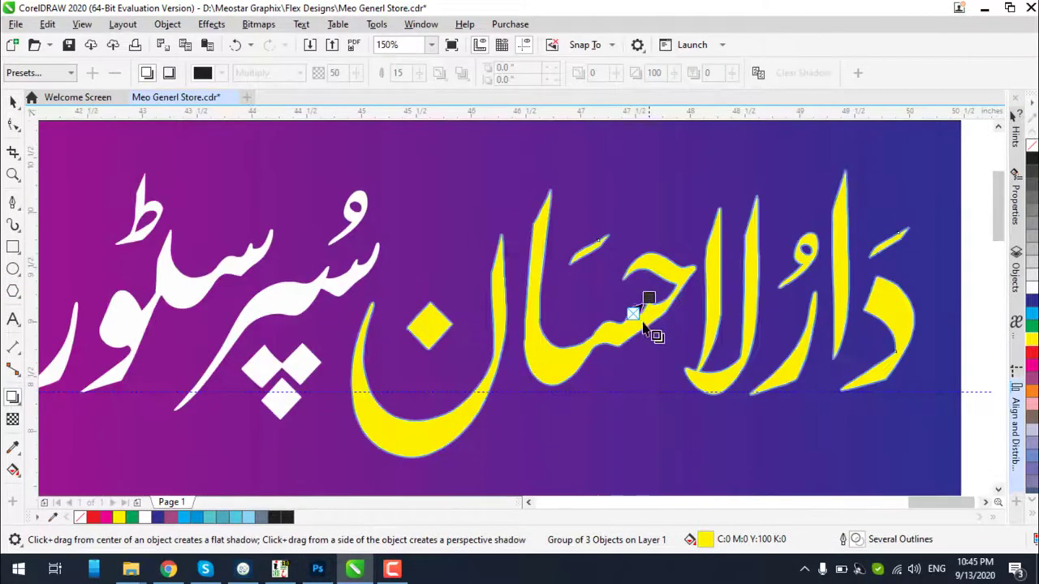
left_click_drag(633, 314, 631, 463)
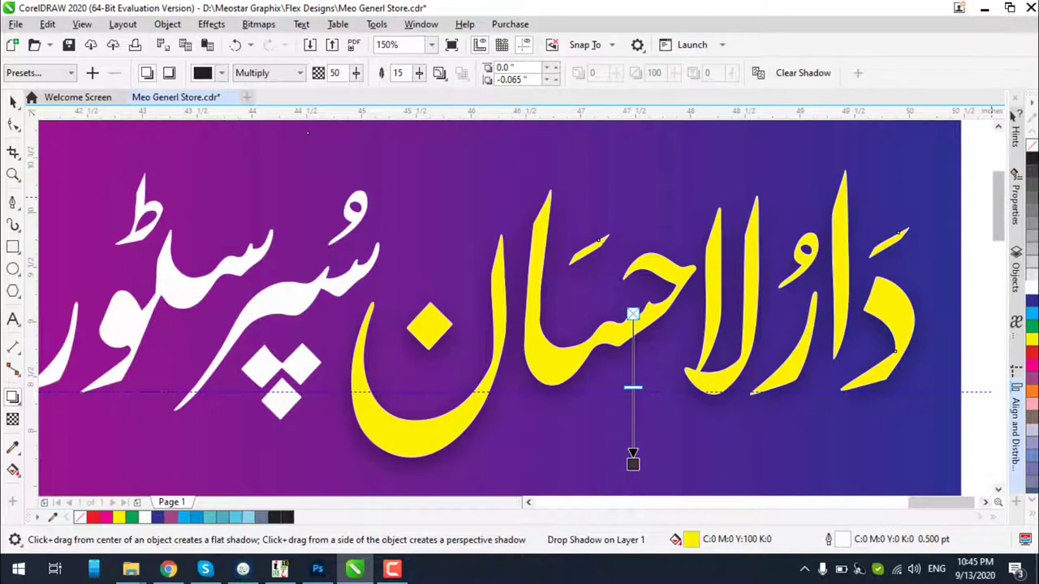
right_click(1033, 163)
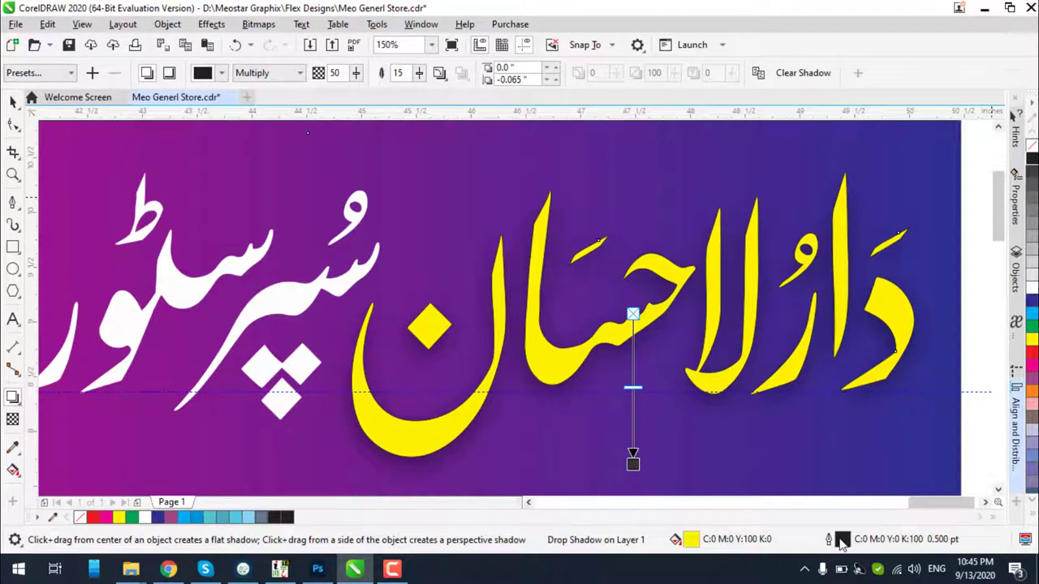
Set the title's outline colour to rich black C90 M80 Y80 K100
double_click(842, 539)
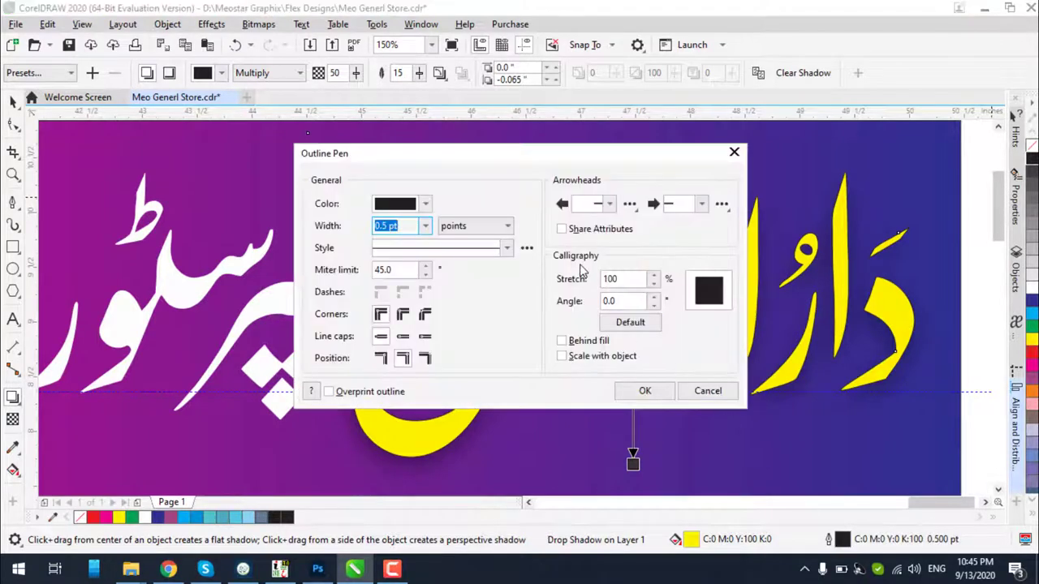
left_click(396, 205)
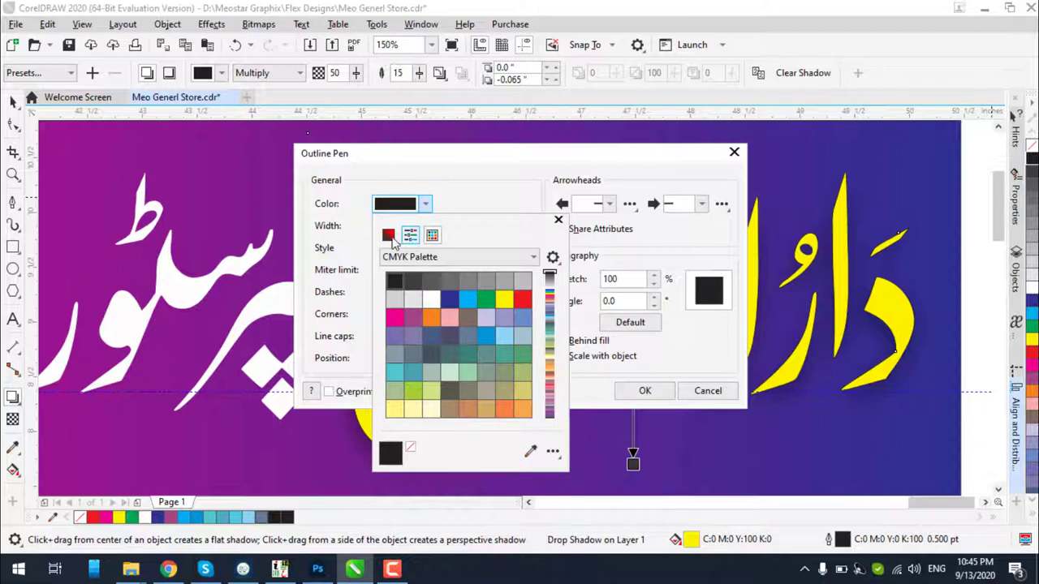
left_click(389, 235)
double_click(550, 322)
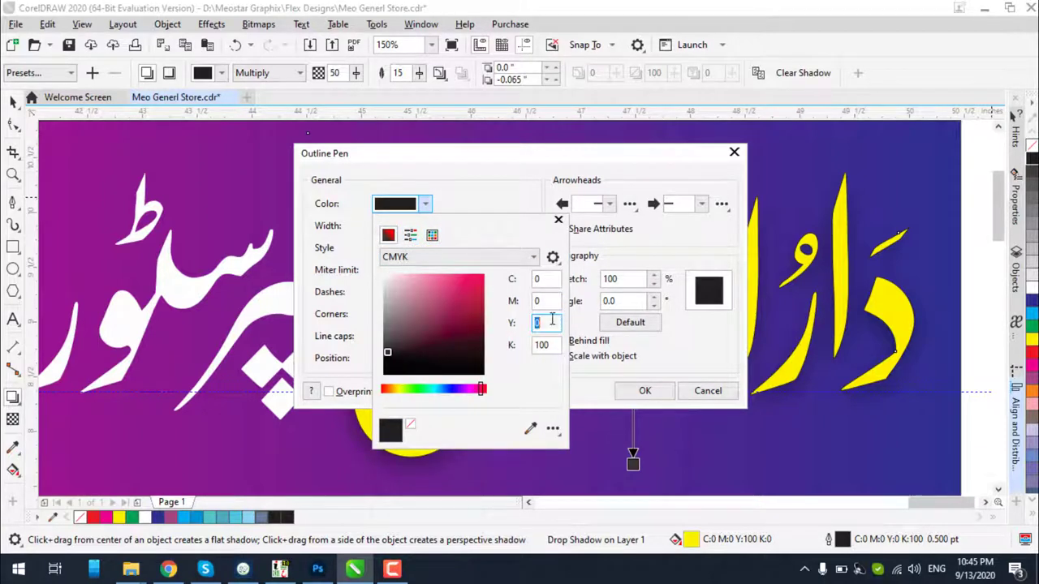
double_click(552, 301)
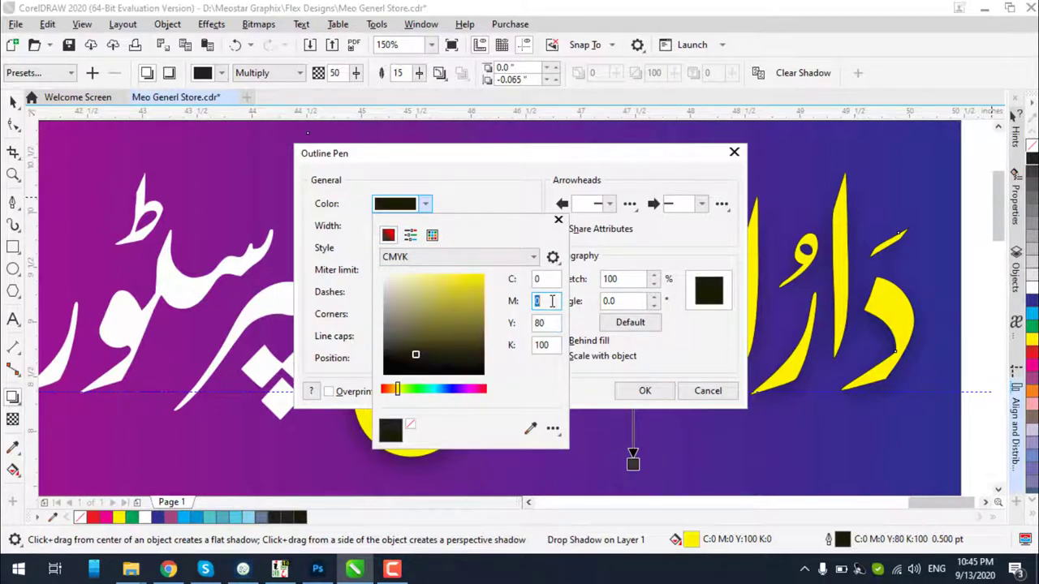
type("80")
double_click(551, 278)
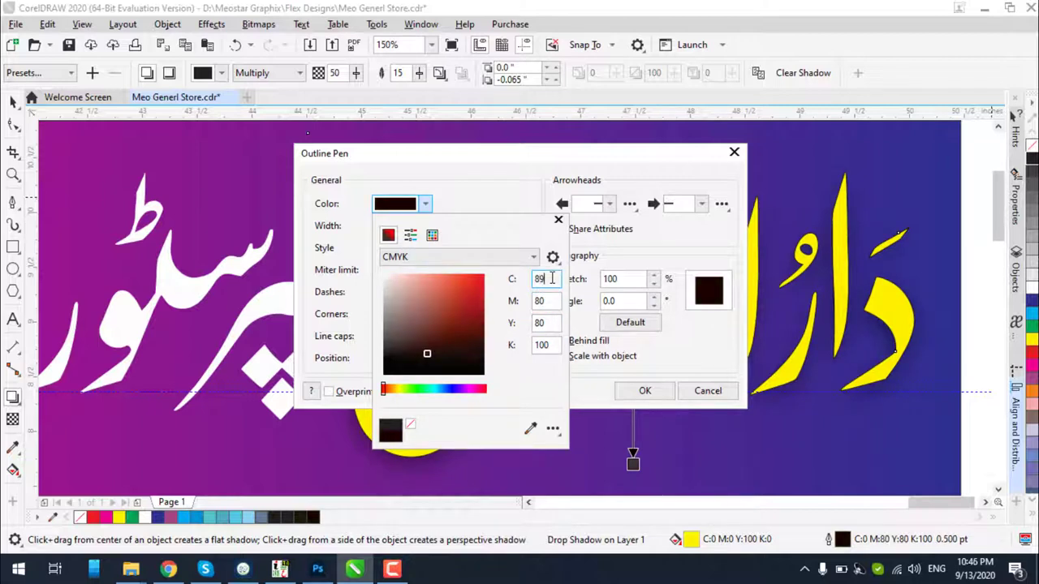
type("90")
left_click(639, 397)
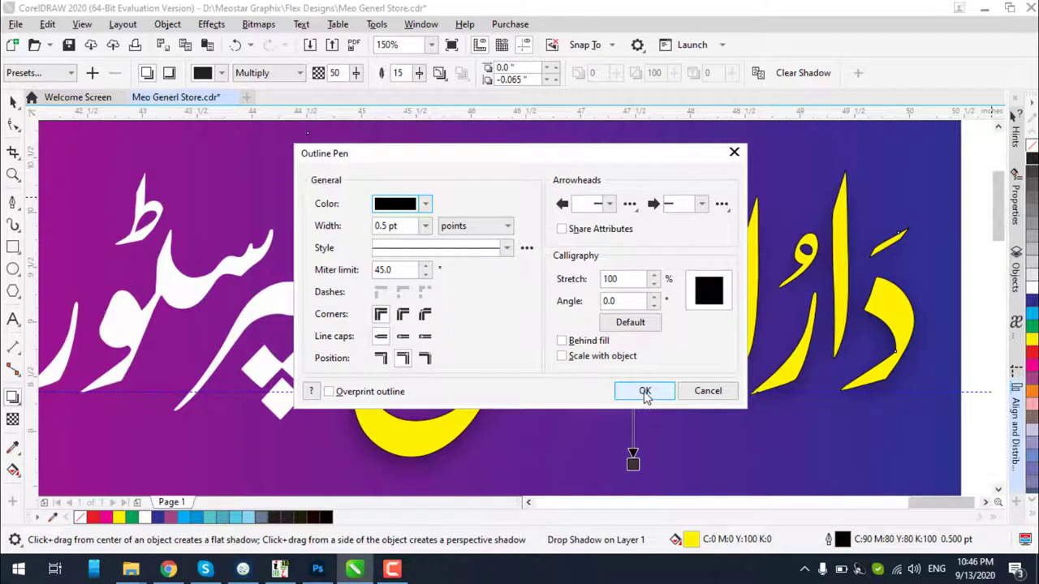
Give the outline round corners and caps, put it behind the fill, and make it 10 pt
left_click(402, 314)
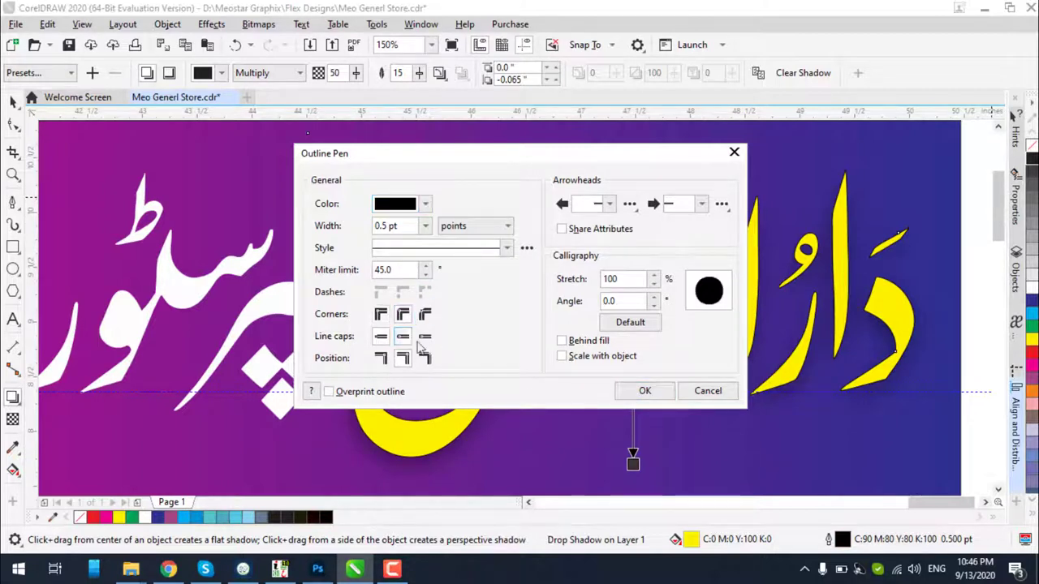
left_click(402, 336)
left_click(560, 341)
left_click(425, 226)
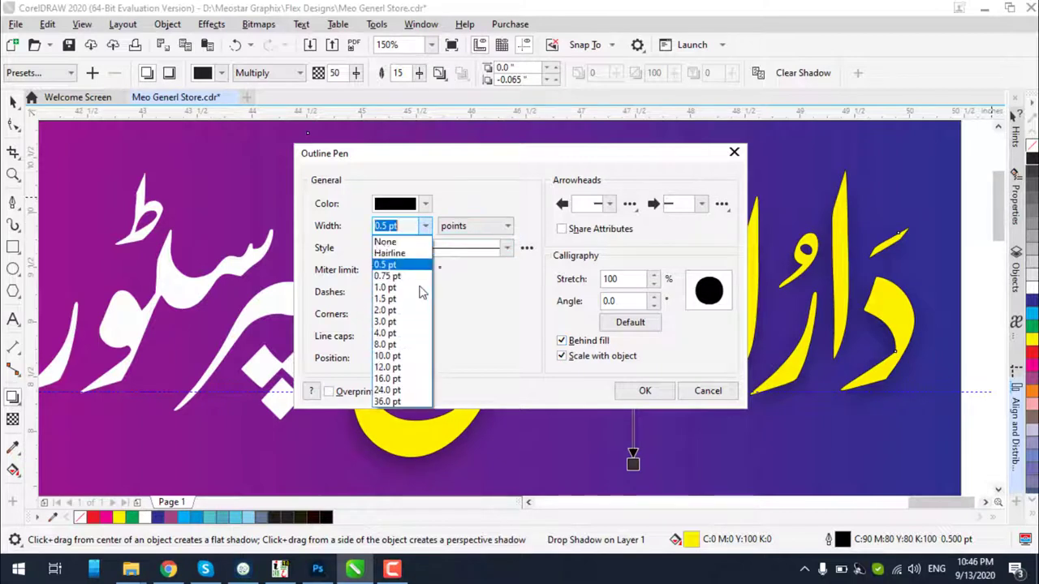
left_click(420, 355)
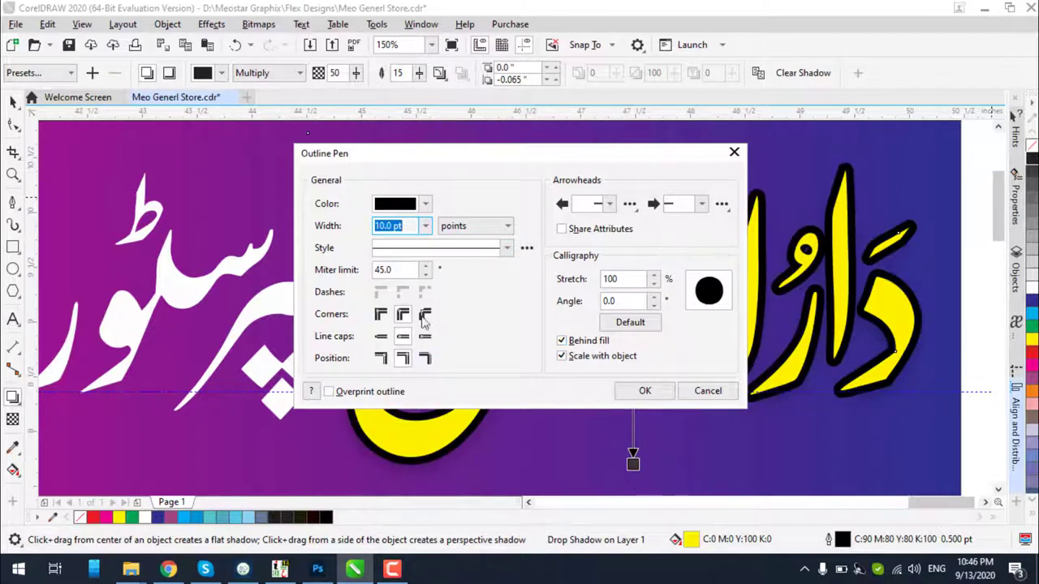
left_click(644, 390)
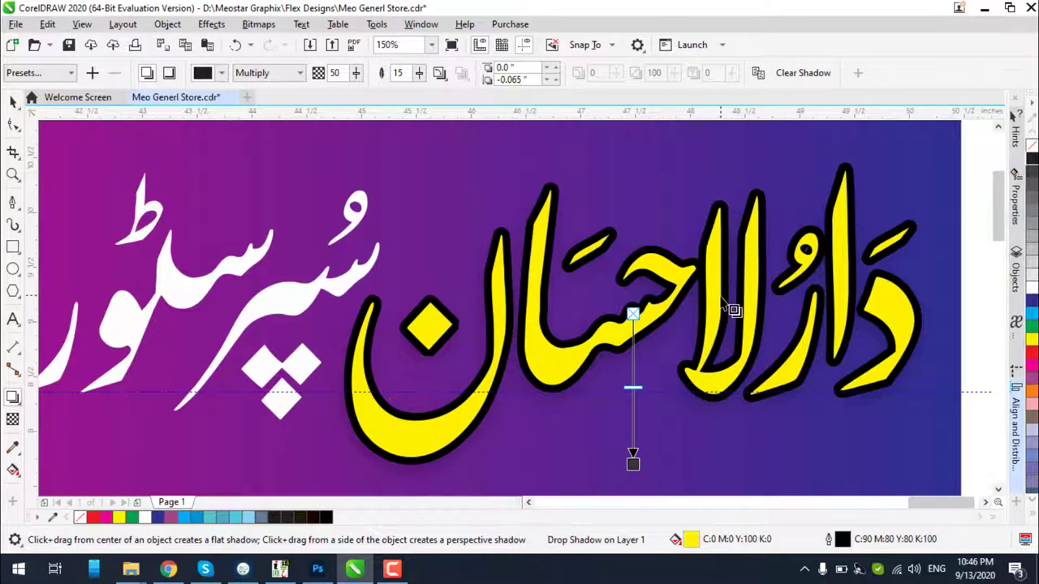
scroll(730, 309, "down", 2)
left_click(12, 101)
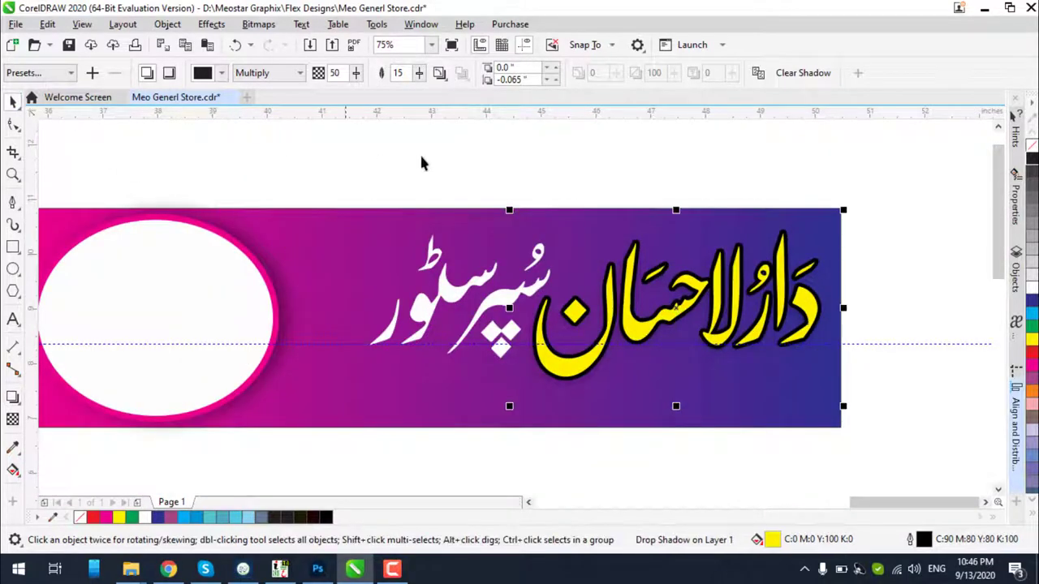
Select the yellow title group, dismissing the brightness dialog Ctrl+B opened without changes
left_click(419, 158)
left_click(756, 318)
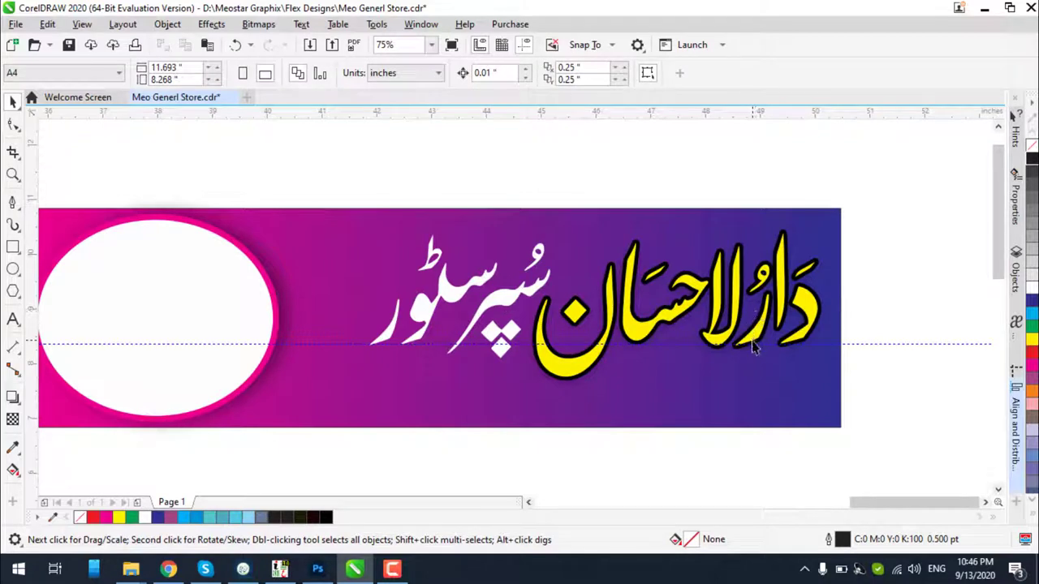
left_click(755, 347)
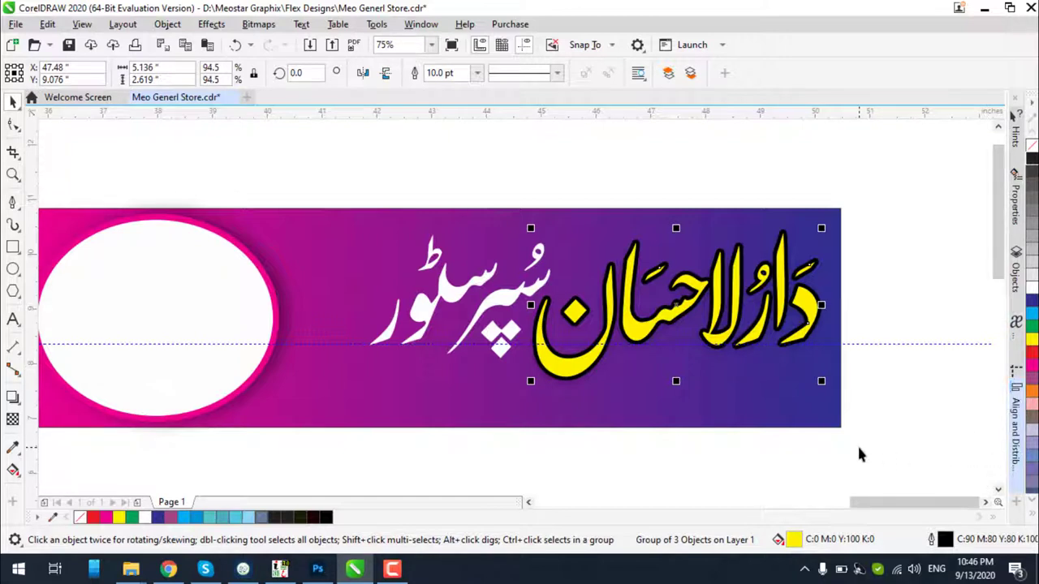
key("ctrl+b")
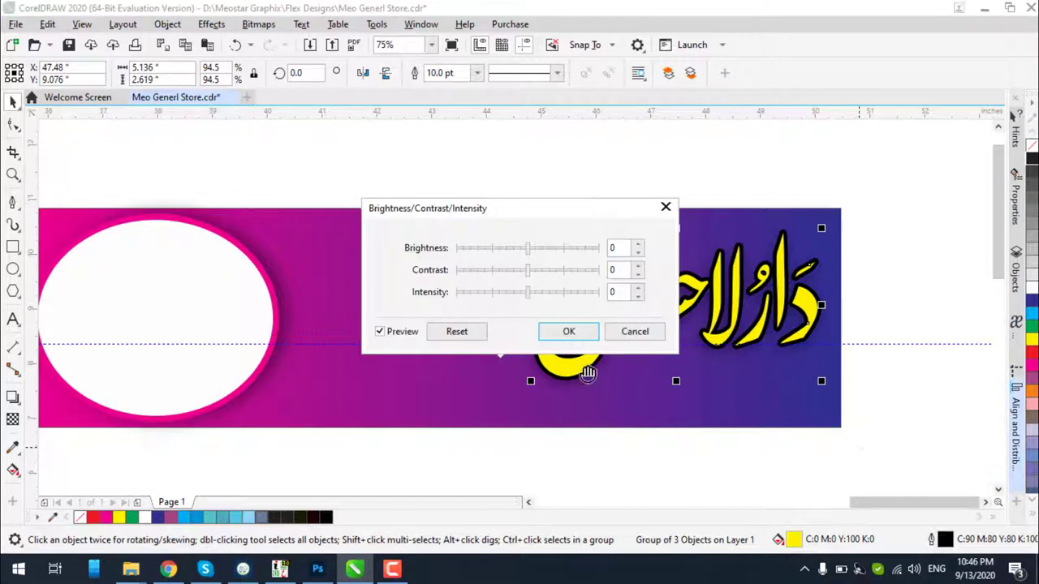
left_click(635, 332)
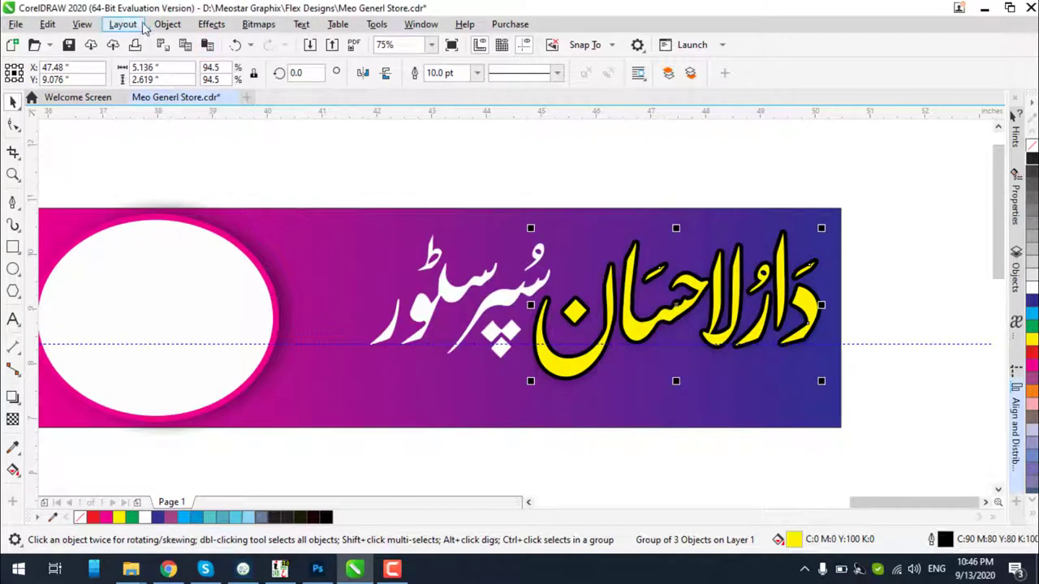
Bring up the Bevel effect docker from the Effects menu with the title group selected
left_click(210, 24)
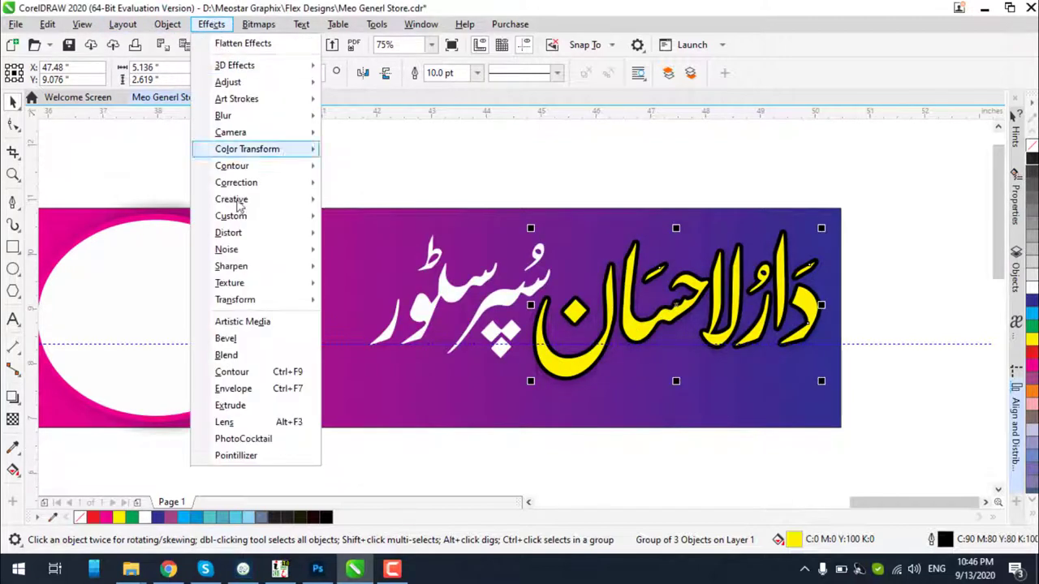
left_click(252, 340)
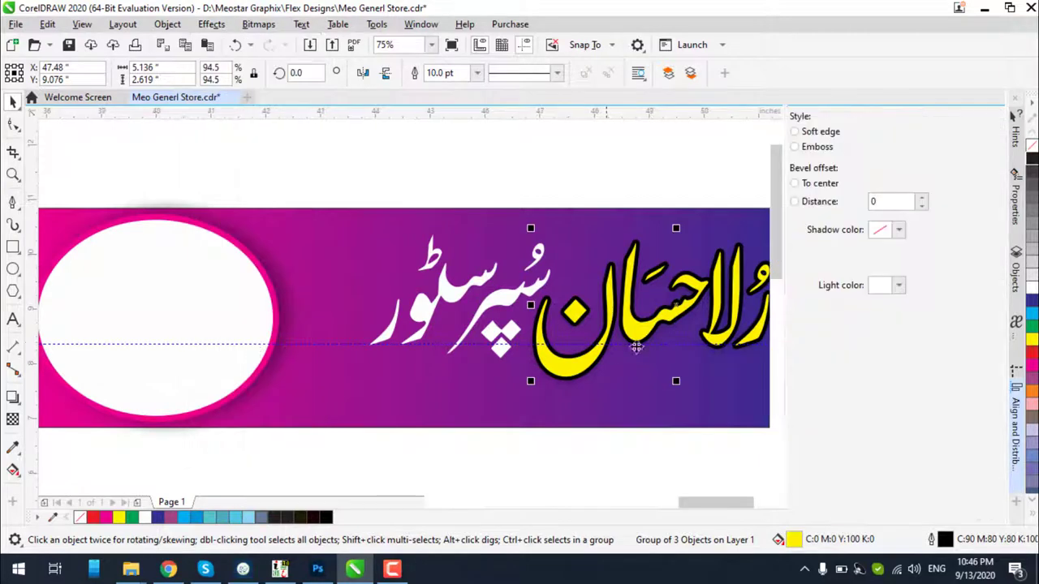
left_click(745, 312)
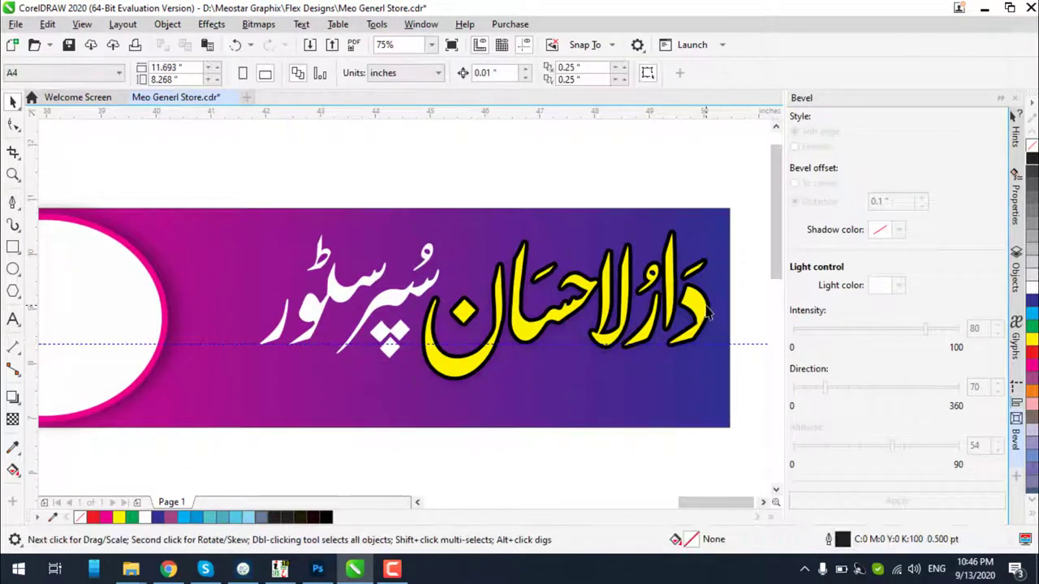
left_click(706, 306)
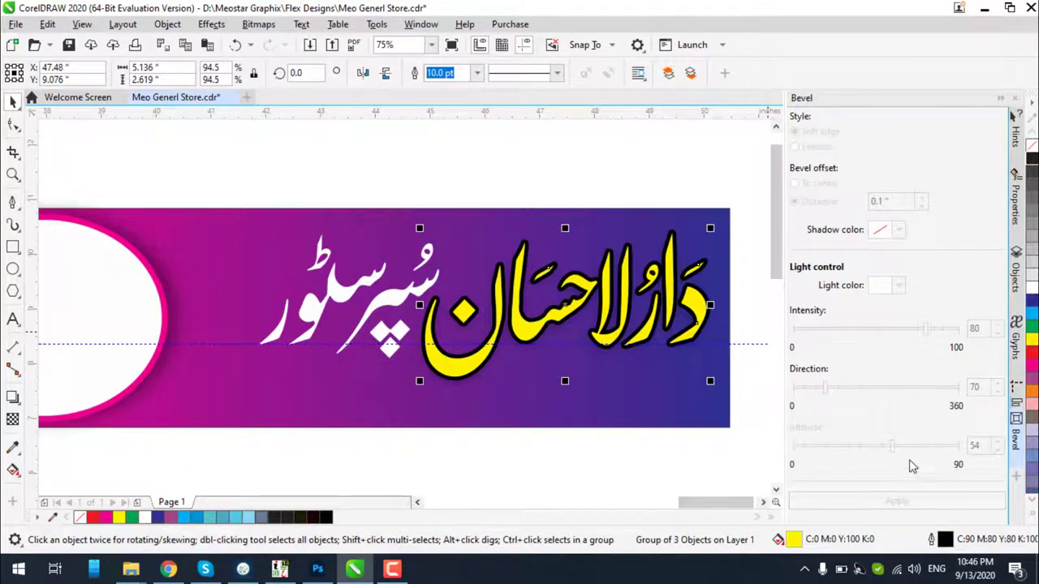
Clear the drop shadow from the yellow title and select all its lettering pieces
left_click(704, 336)
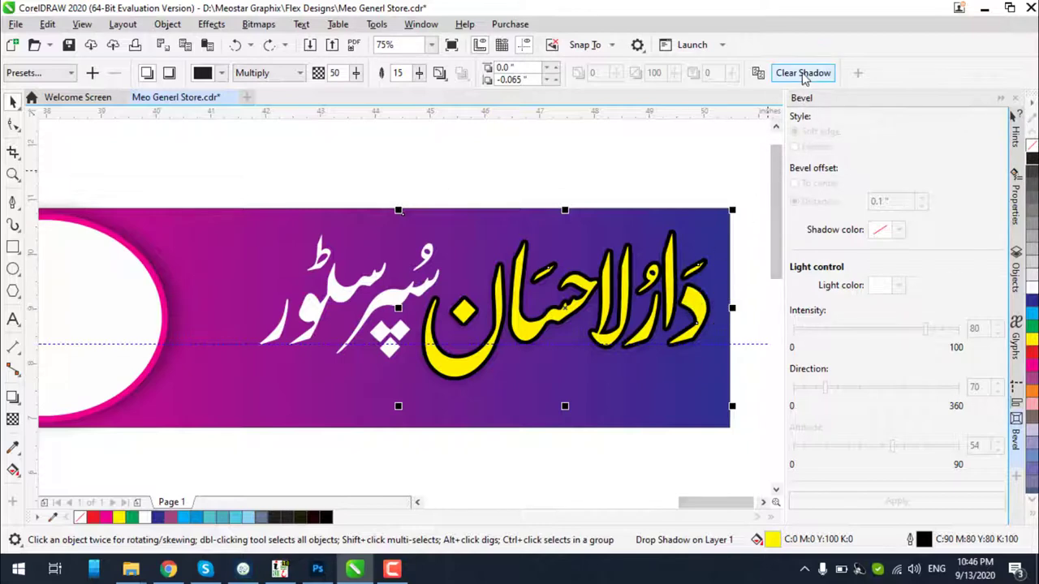
left_click(562, 203)
left_click(568, 280)
left_click_drag(568, 280, 577, 316)
left_click(799, 74)
left_click_drag(735, 165, 417, 428)
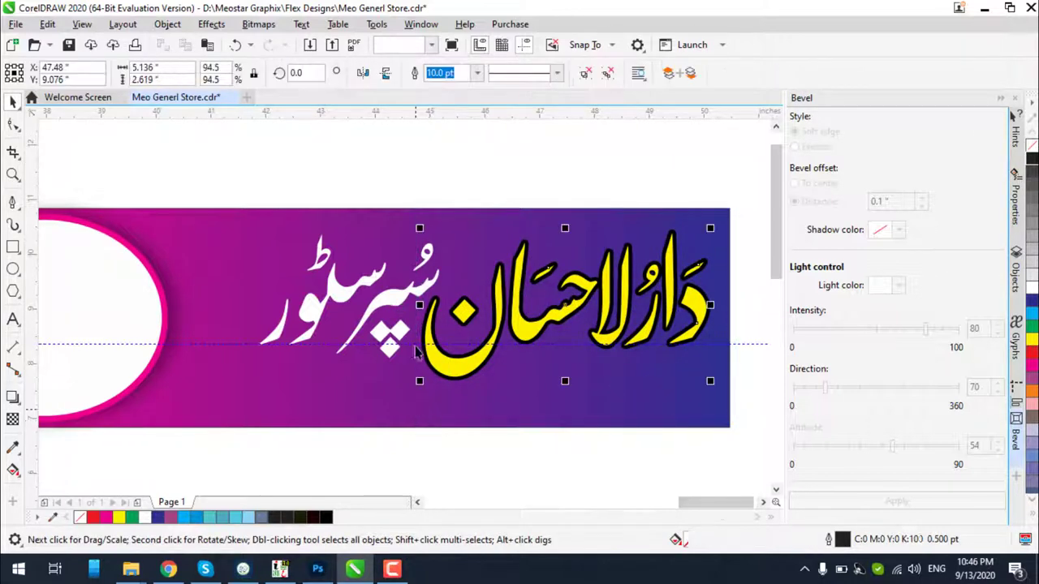
Ungroup the yellow title and combine its pieces into one curve
left_click(586, 74)
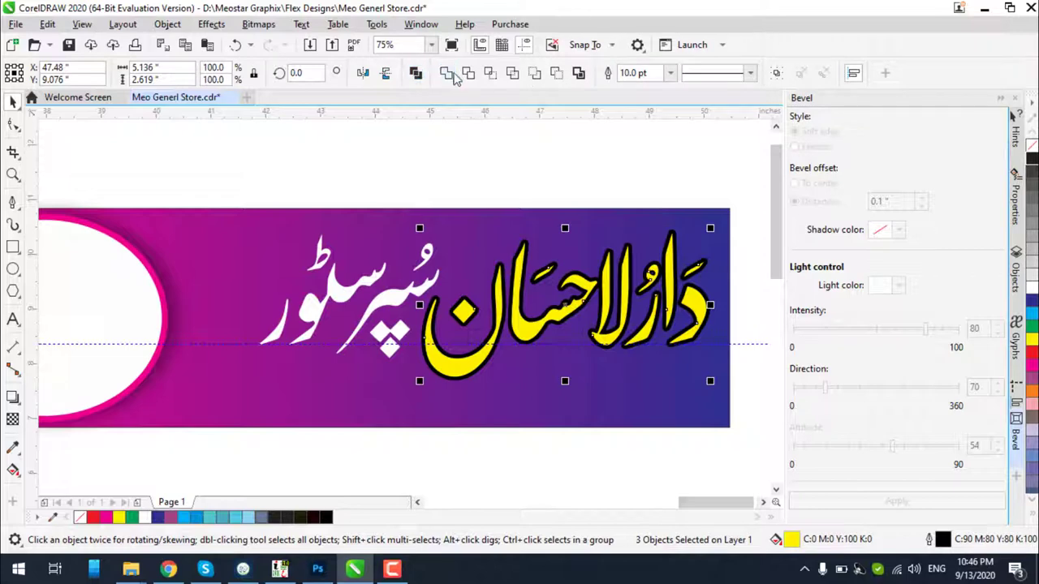
left_click(448, 74)
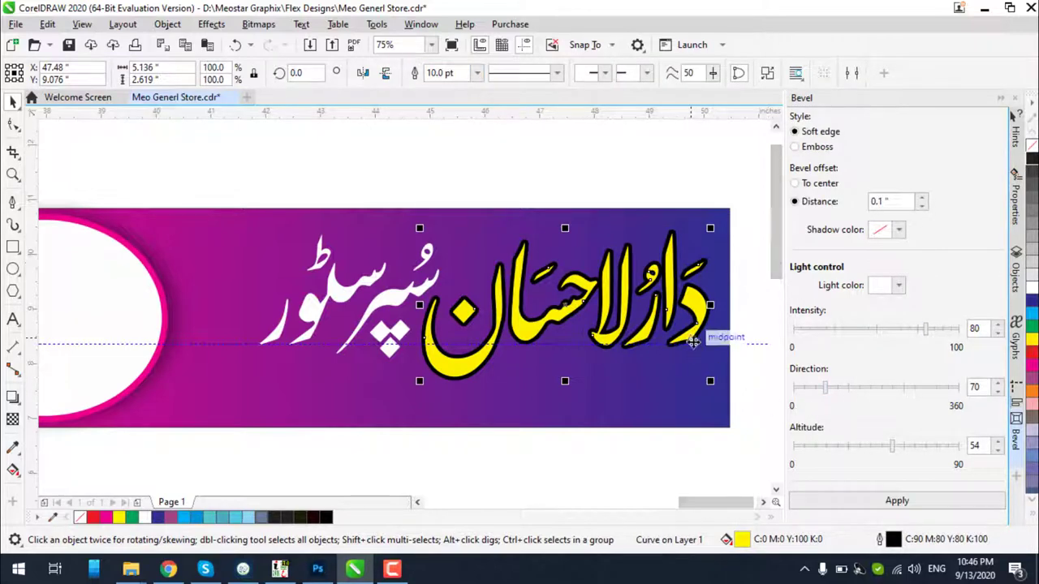
scroll(694, 311, "up", 2)
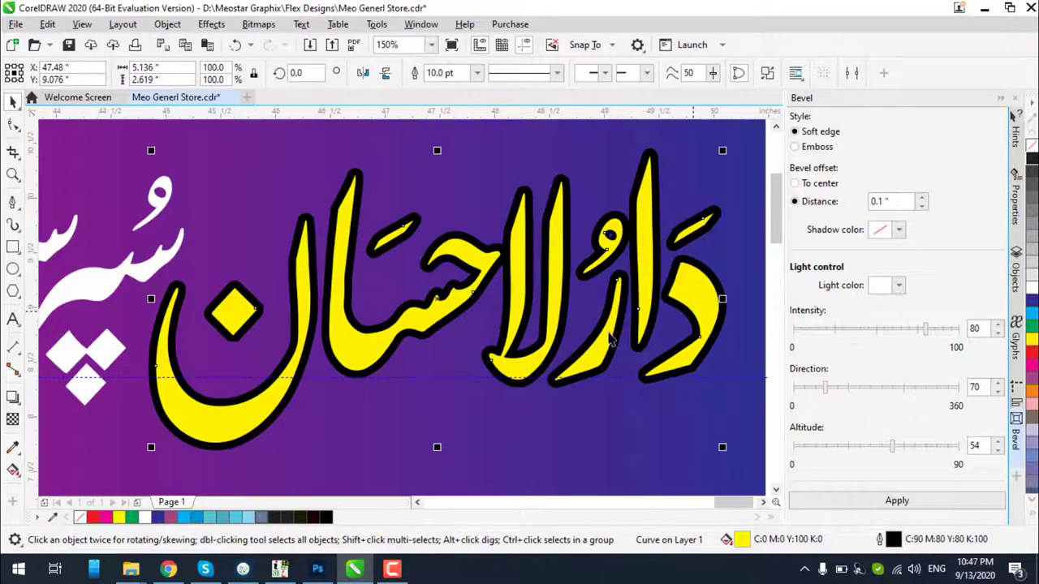
Try a downward drop shadow on the title, then undo it
left_click(12, 397)
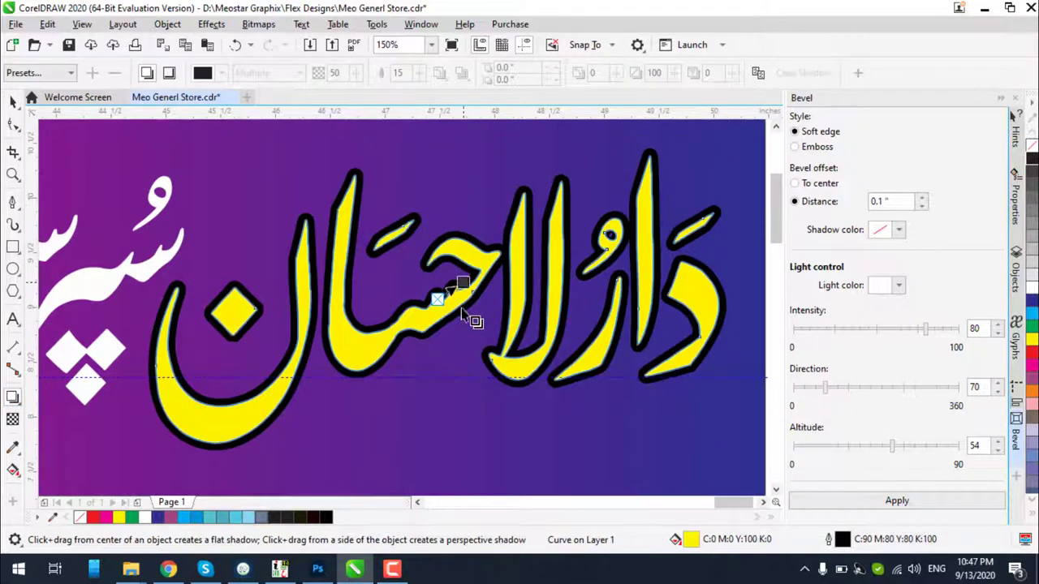
left_click_drag(436, 300, 435, 461)
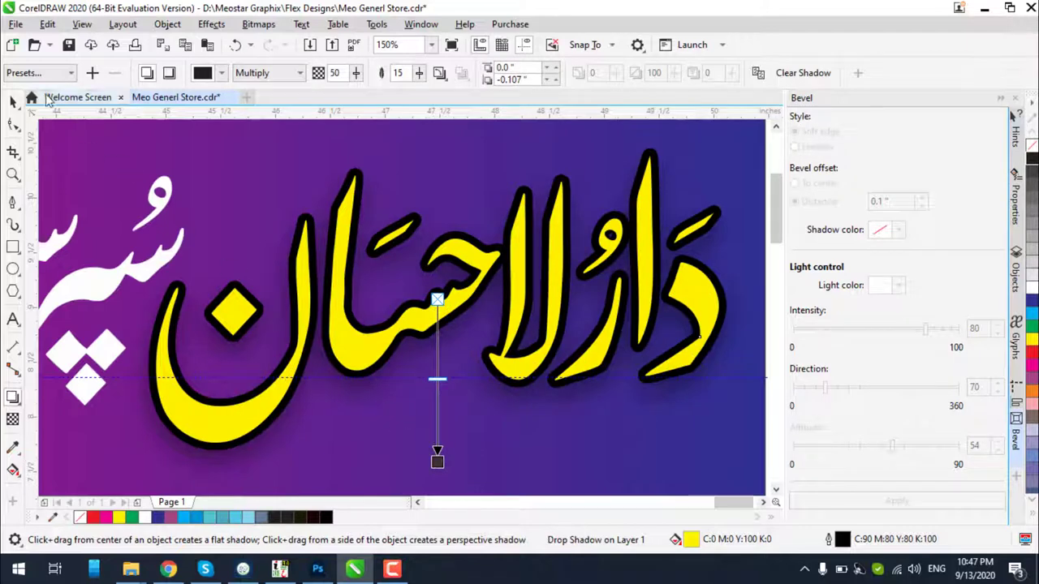
left_click(12, 101)
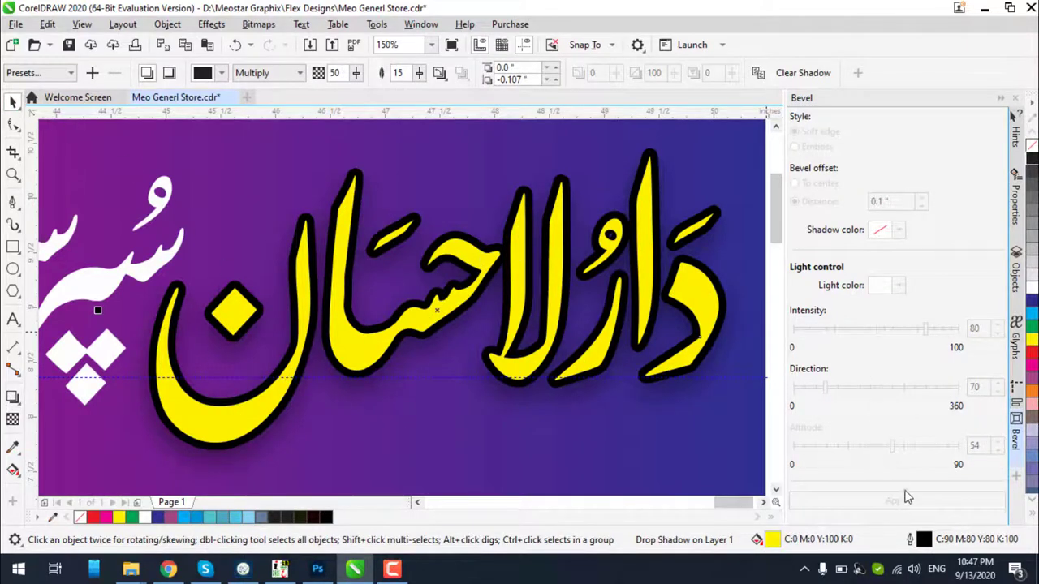
left_click(696, 324)
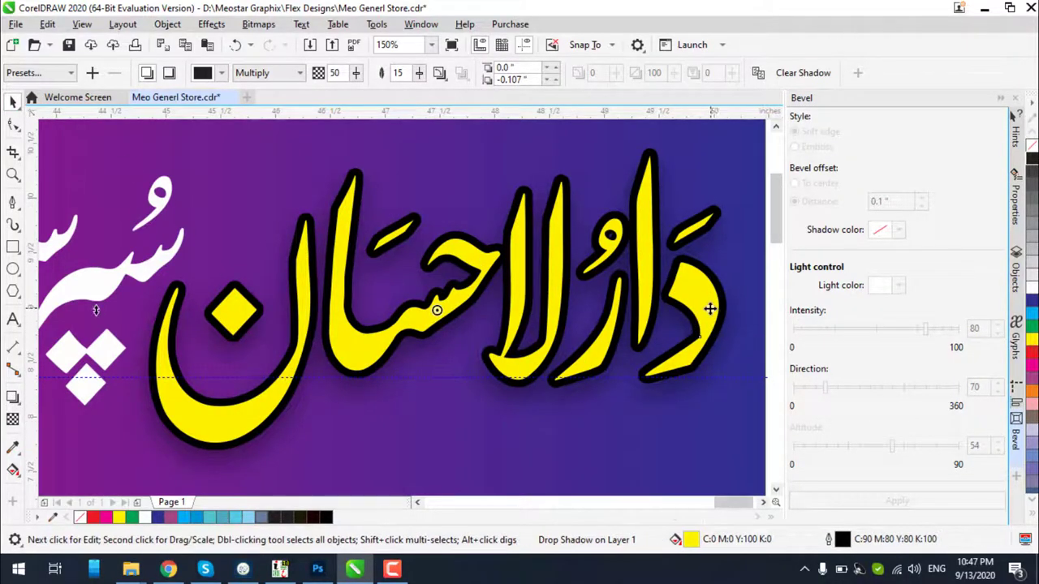
key("ctrl+z")
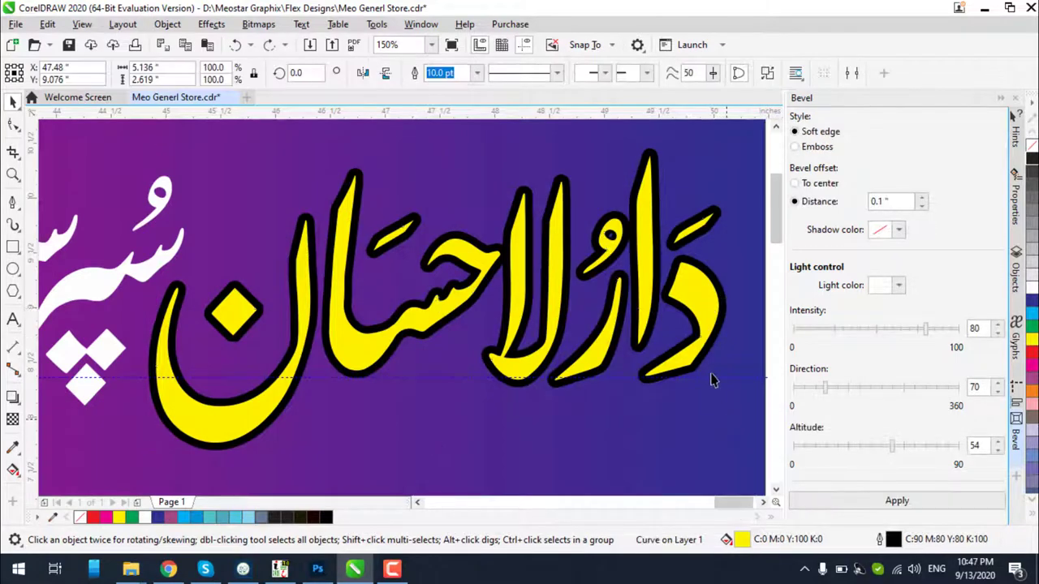
Apply a soft-edge bevel running to centre on the title, after briefly trying Emboss
left_click(869, 500)
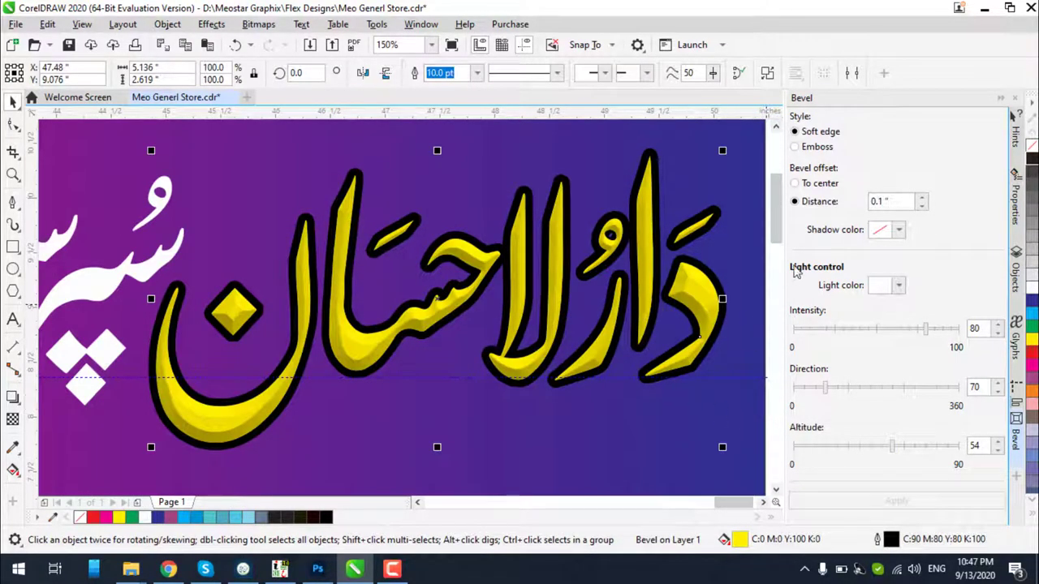
left_click(795, 184)
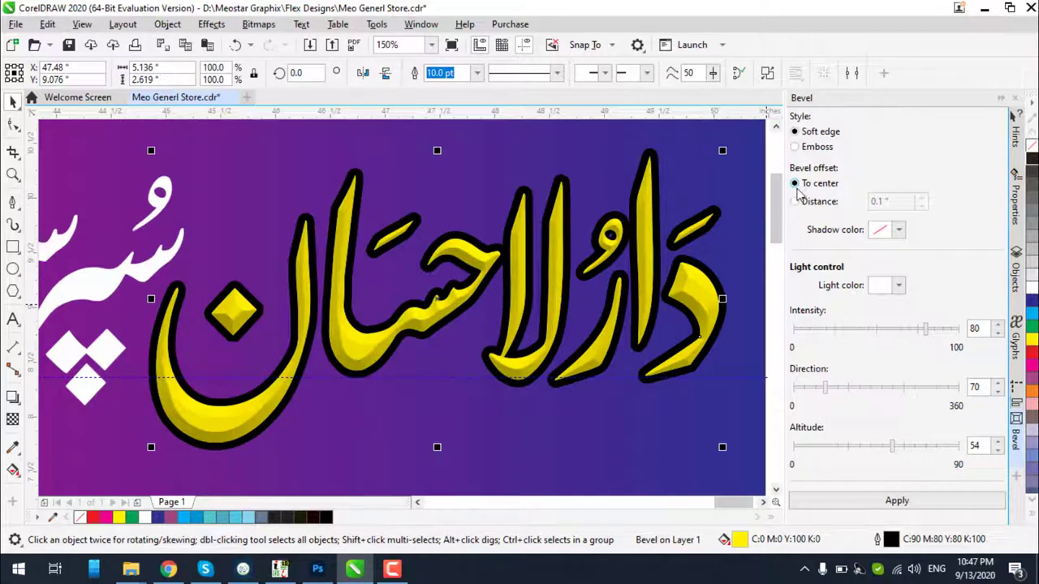
left_click(796, 147)
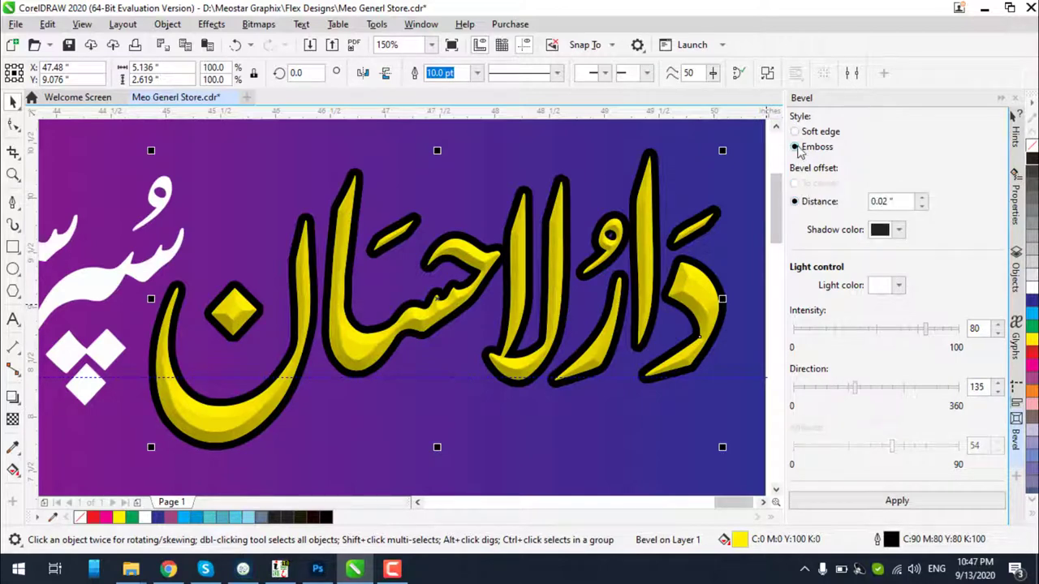
left_click(885, 503)
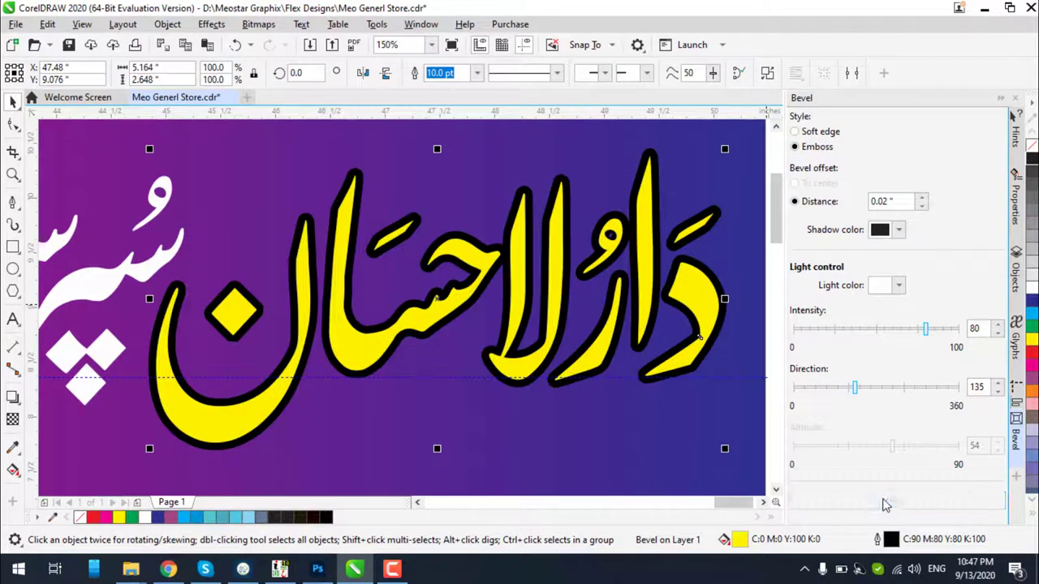
left_click(797, 133)
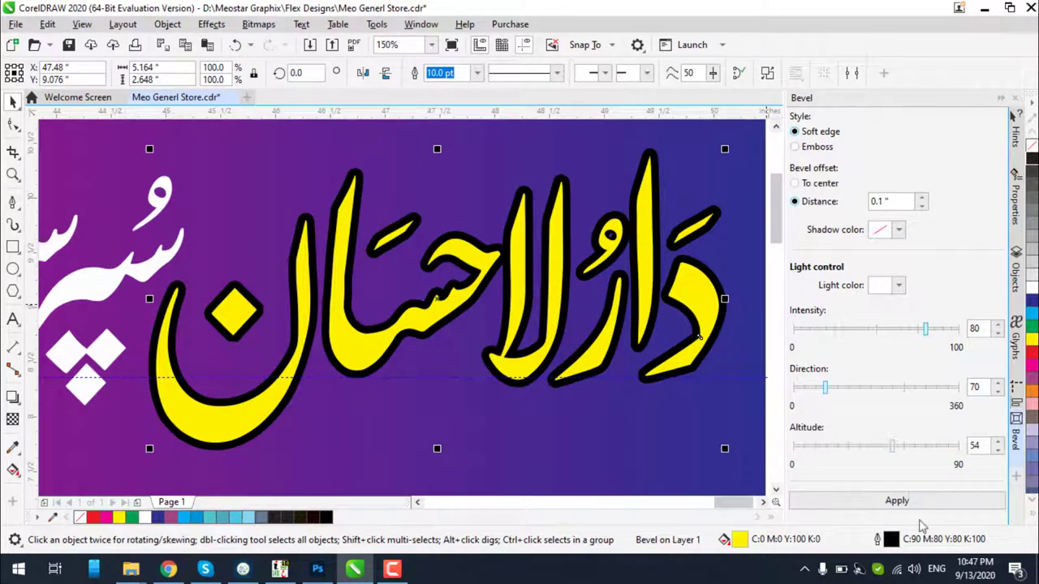
left_click(907, 505)
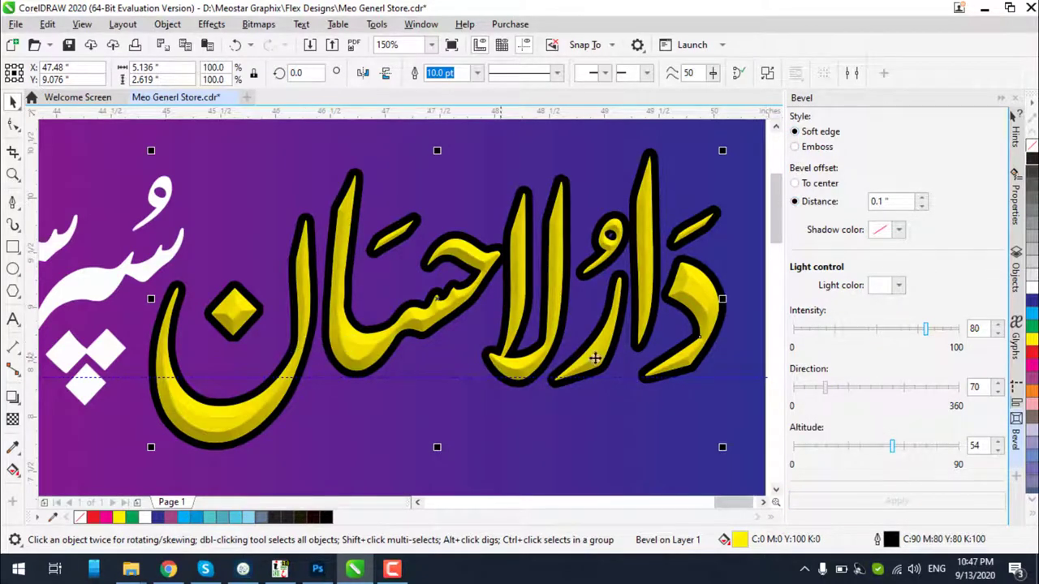
left_click(794, 183)
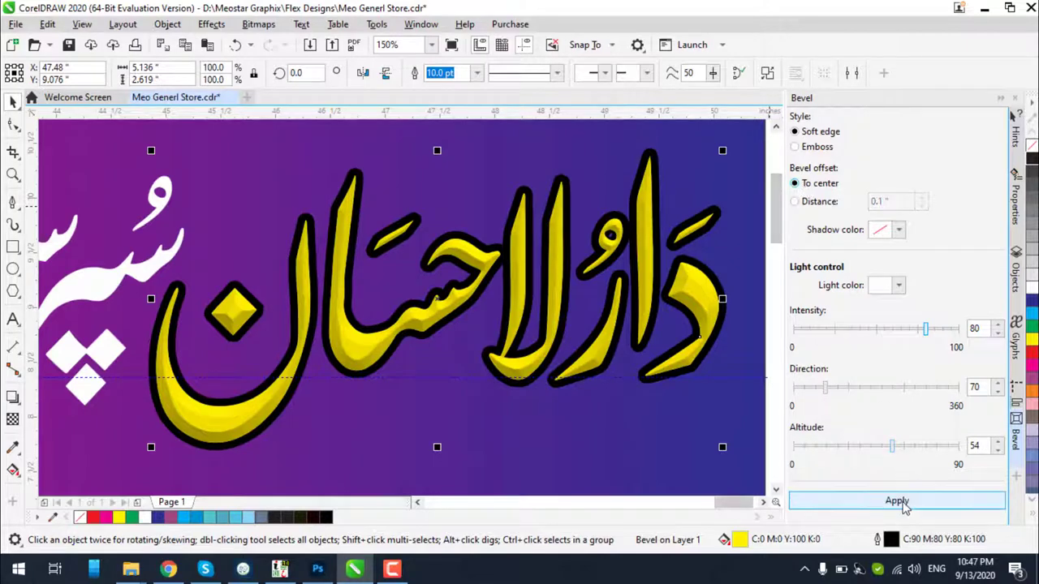
left_click(901, 502)
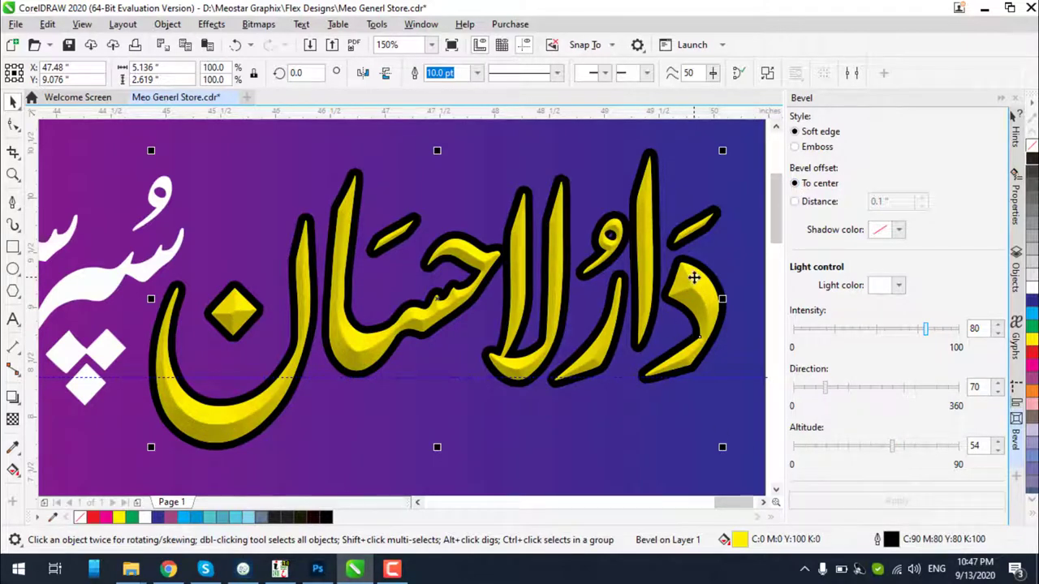
scroll(682, 275, "up", 1)
scroll(676, 271, "down", 3)
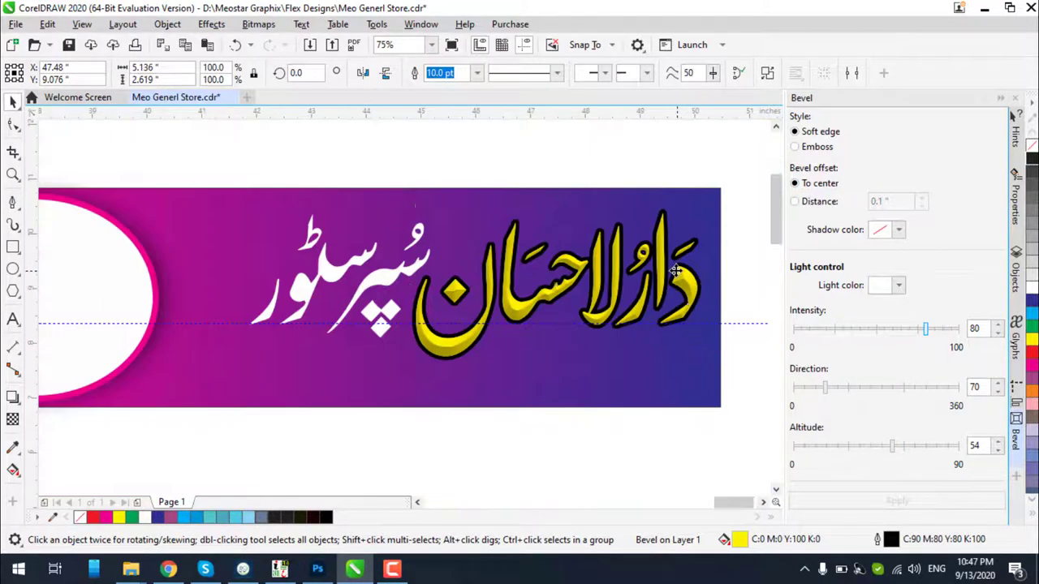
scroll(720, 308, "up", 1)
scroll(721, 308, "down", 1)
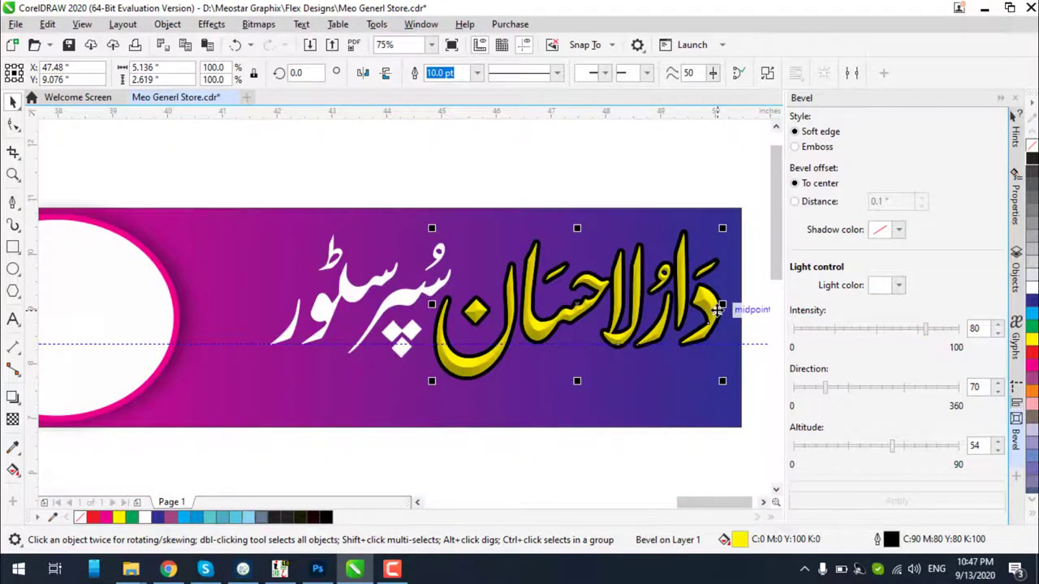
scroll(718, 309, "up", 1)
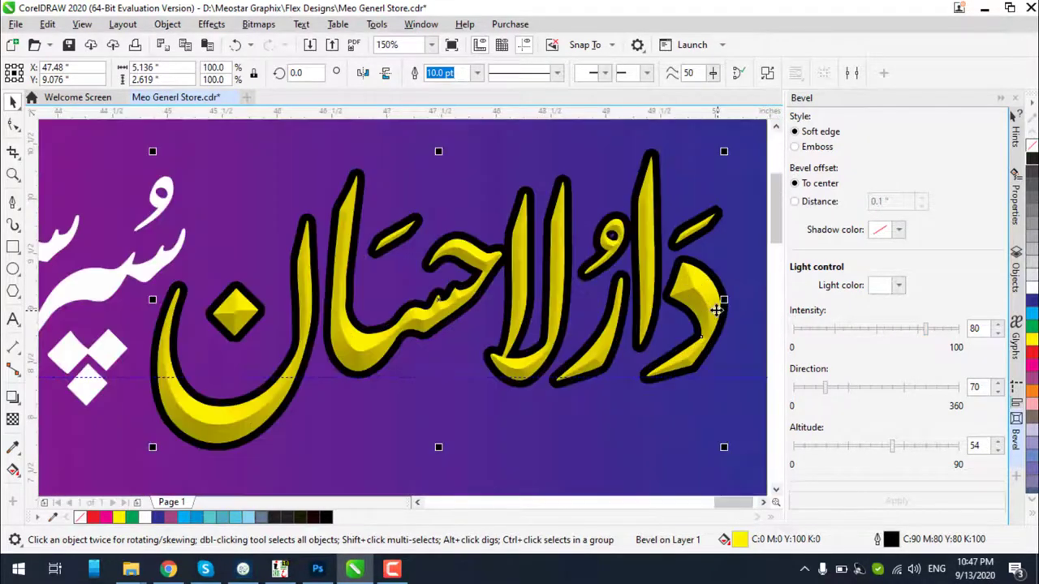
Fill the bevelled title green with a yellow outline, after briefly trying white
left_click(1033, 326)
left_click(1032, 289)
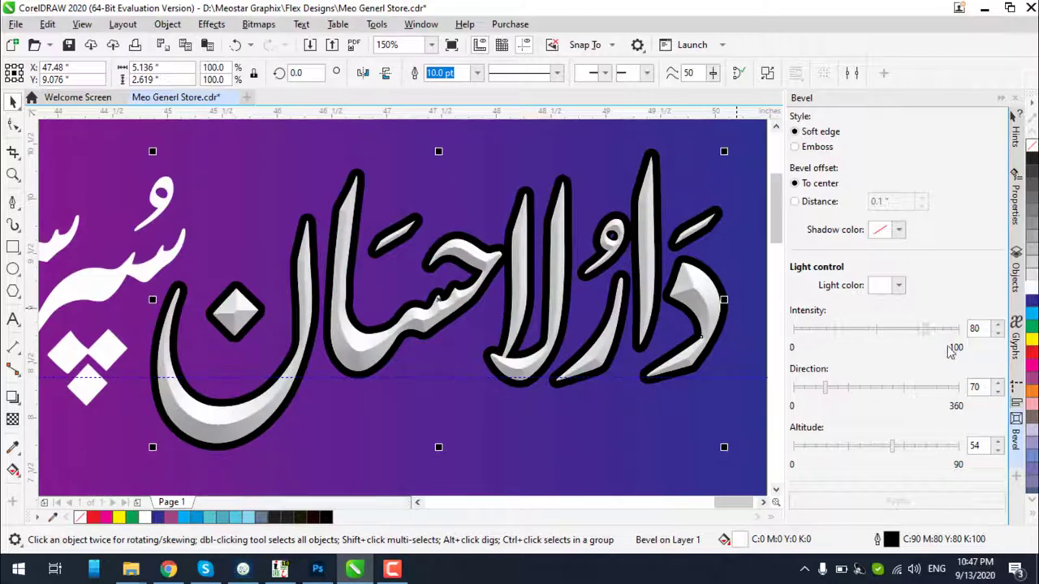
right_click(1031, 346)
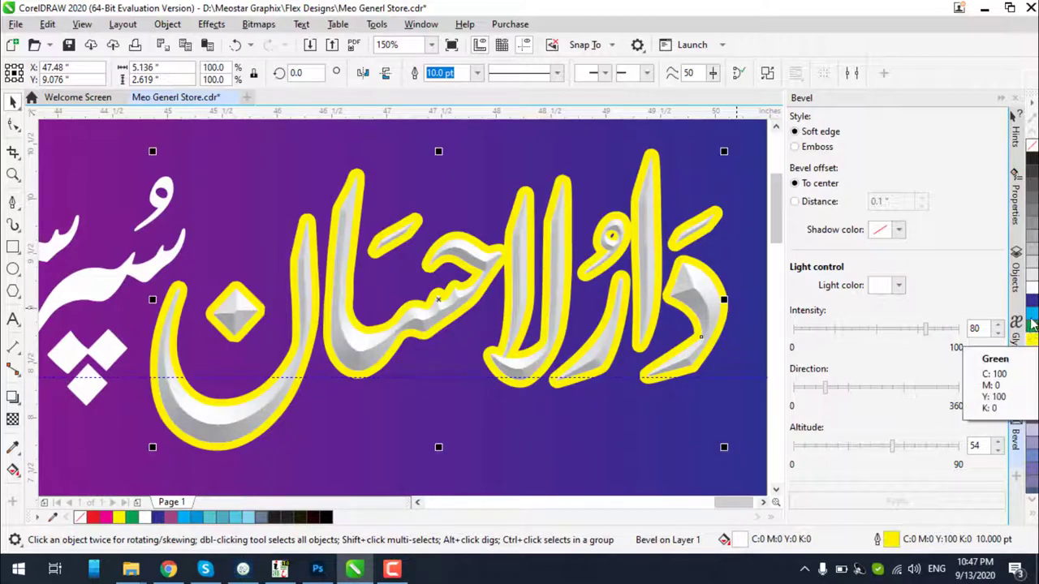
left_click(1033, 326)
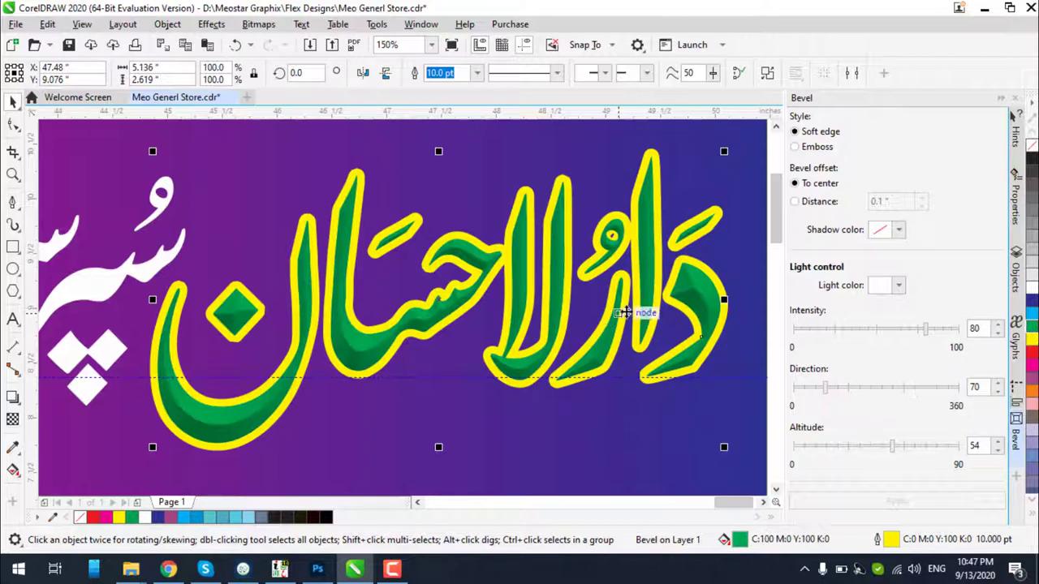
scroll(659, 315, "down", 2)
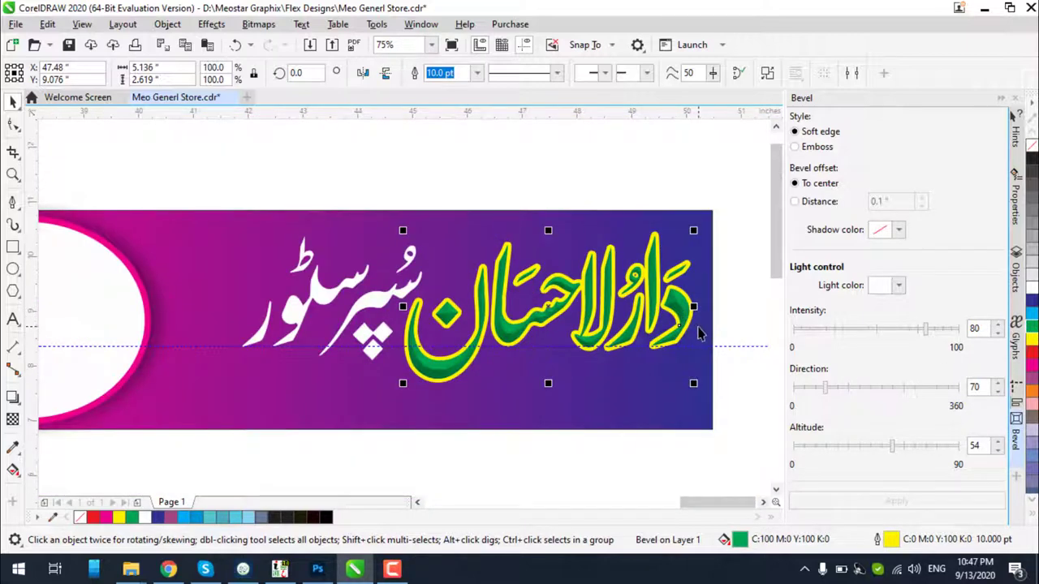
scroll(691, 308, "up", 2)
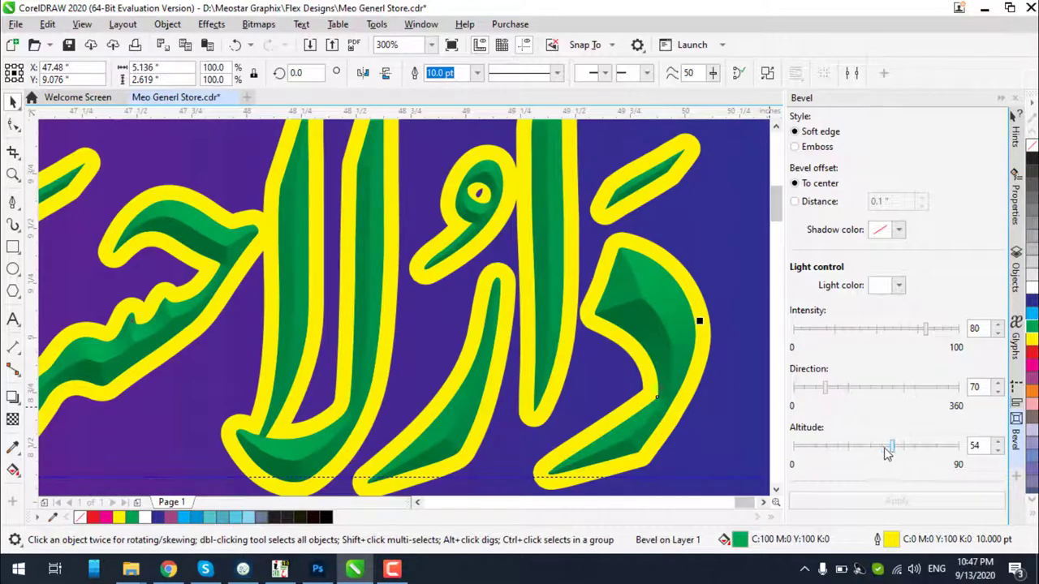
Try a bevel altitude of 69, then set it back to 54
left_click_drag(887, 452, 925, 453)
left_click(885, 498)
left_click(937, 501)
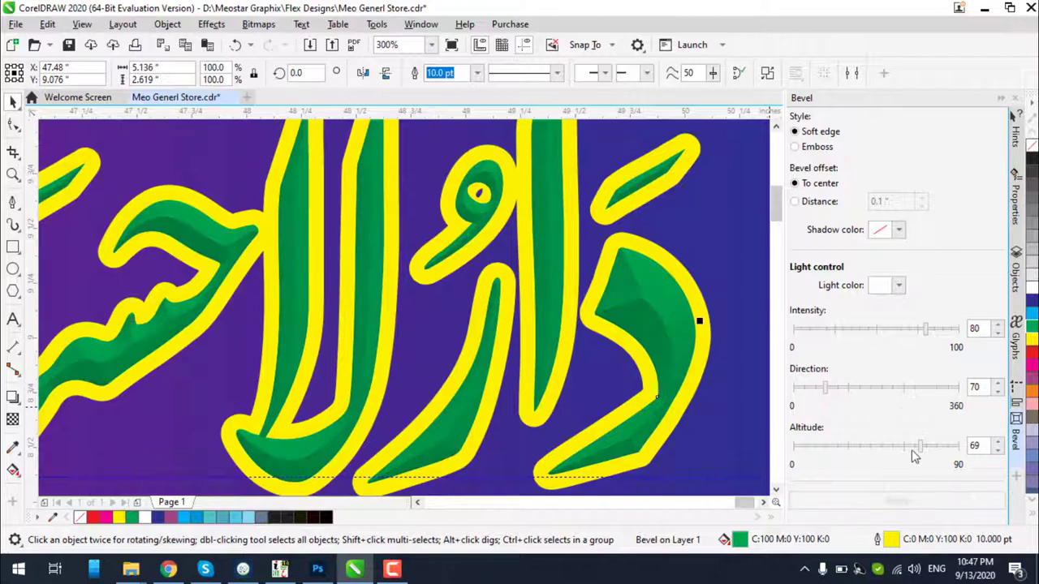
left_click(690, 366)
left_click(676, 354)
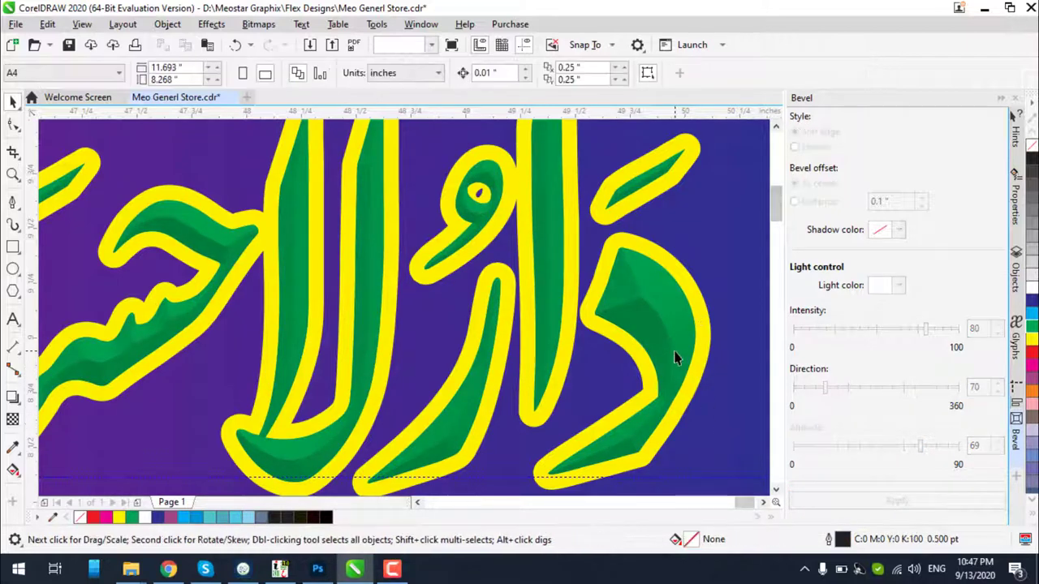
left_click(860, 446)
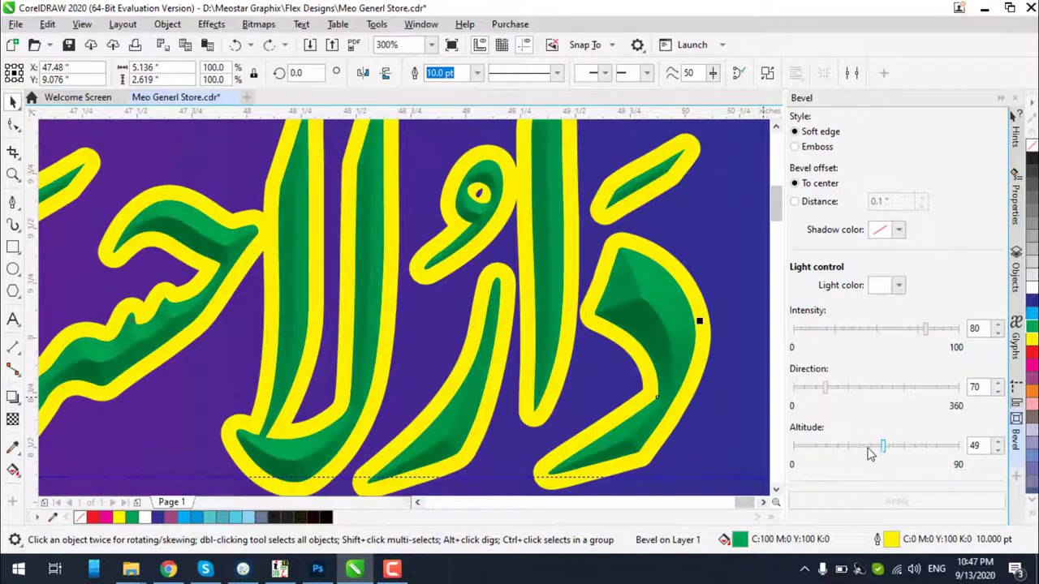
left_click(716, 381)
scroll(694, 361, "down", 2)
left_click(691, 357)
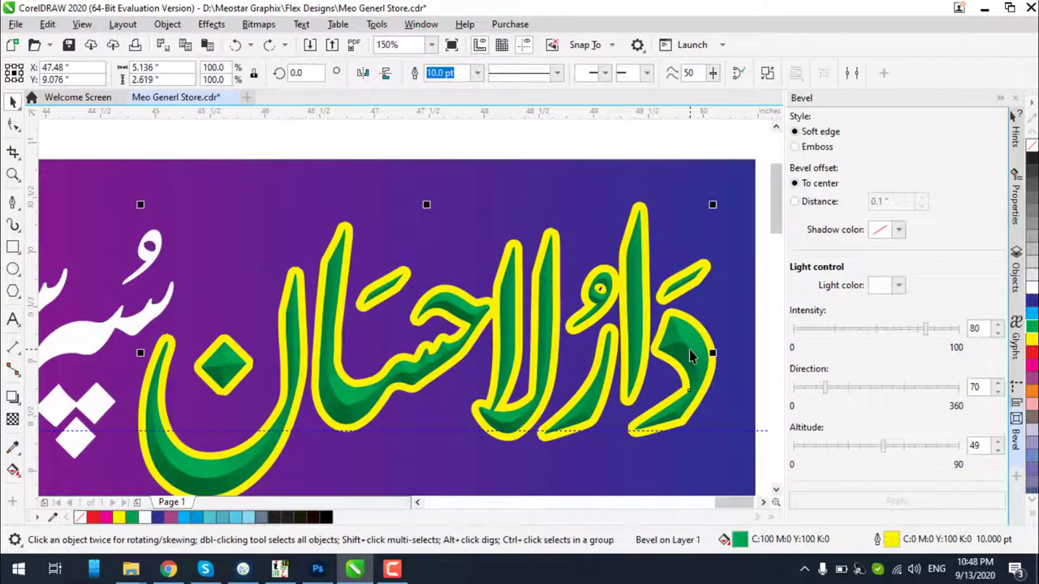
left_click(893, 446)
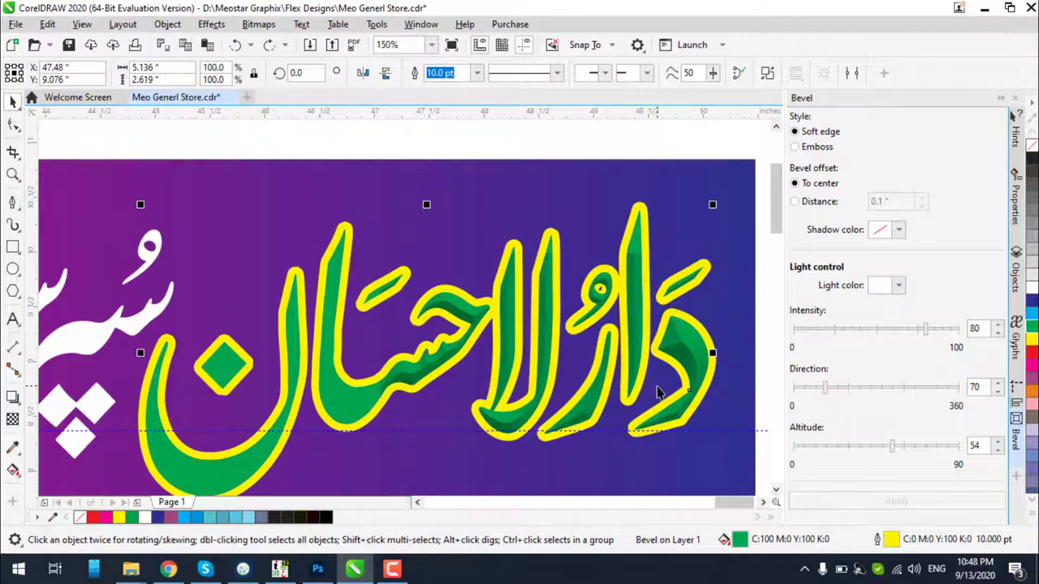
Undo the yellow outline back to black while keeping the green fill
key("ctrl+z")
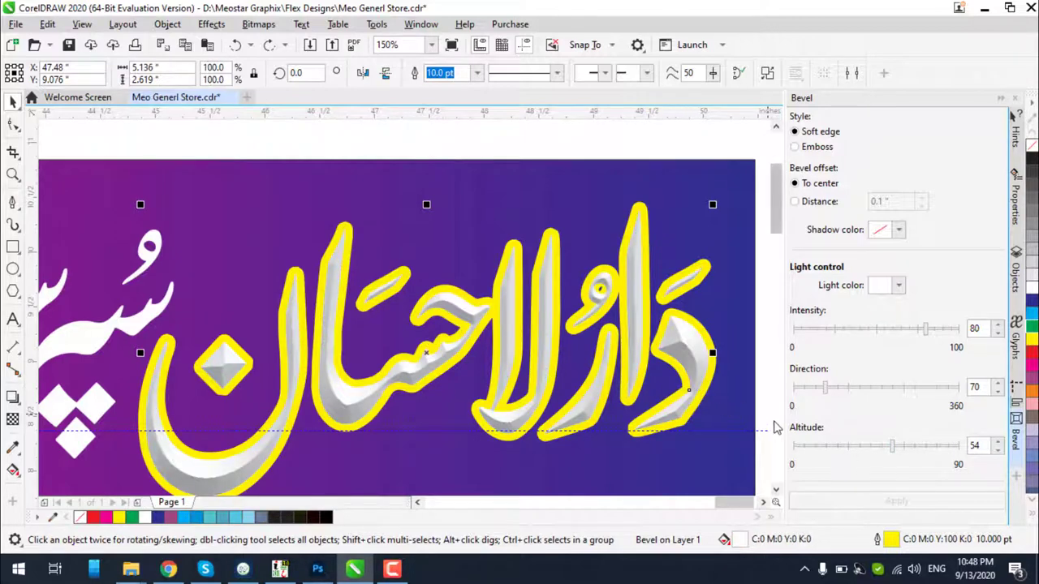
key("ctrl+z")
scroll(711, 373, "down", 2)
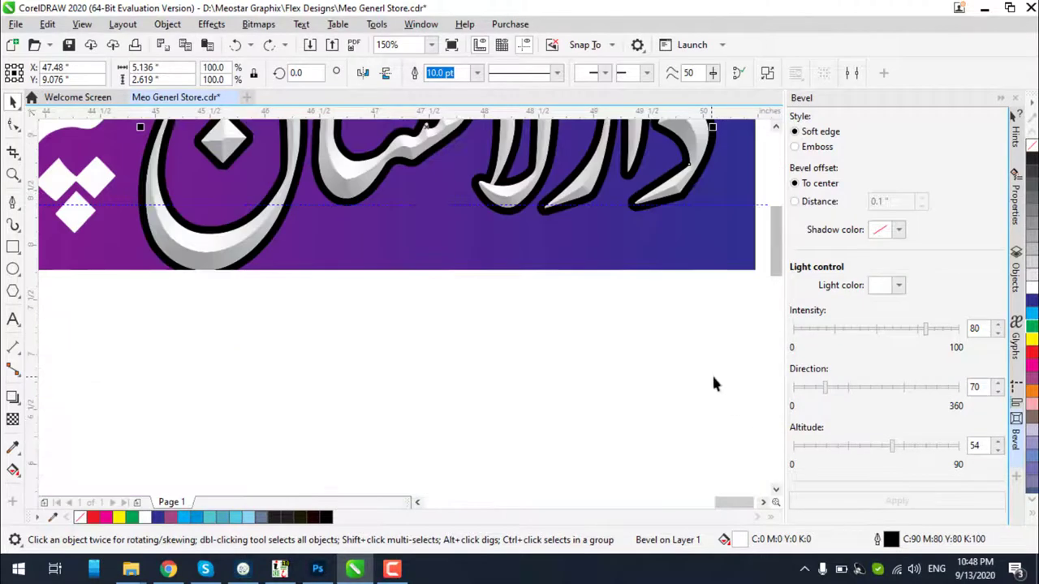
left_click(685, 244)
left_click(703, 410)
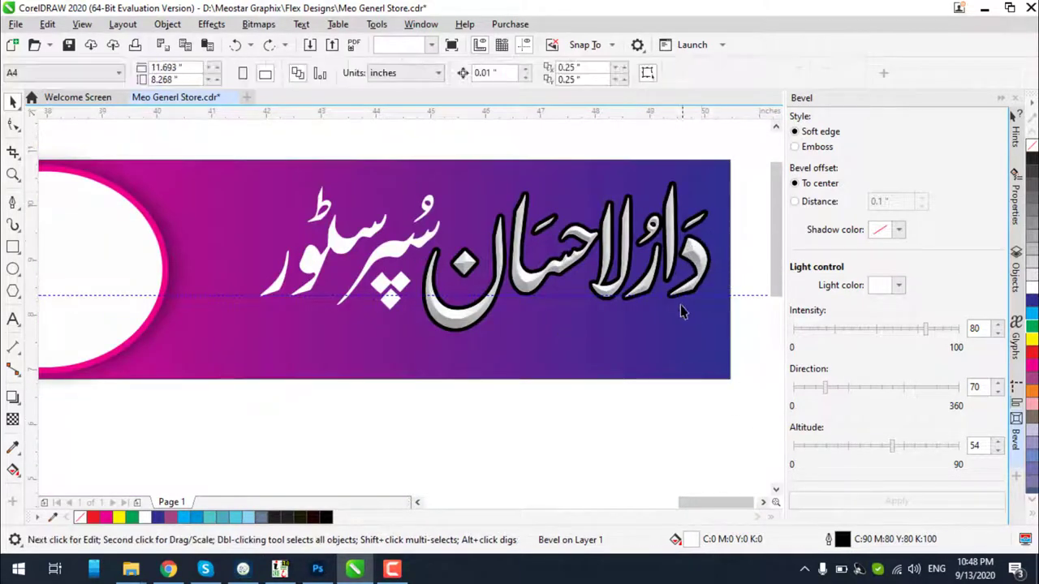
left_click(695, 258)
key("ctrl+z")
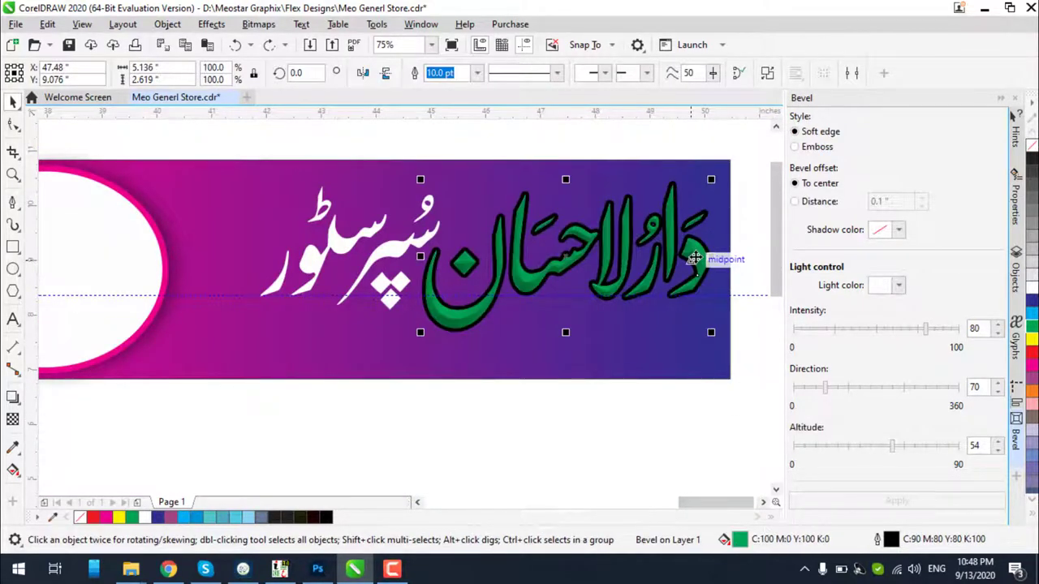
Tilt the title briefly, then undo the rotation and reselect it
left_click(694, 258)
left_click_drag(712, 335, 708, 362)
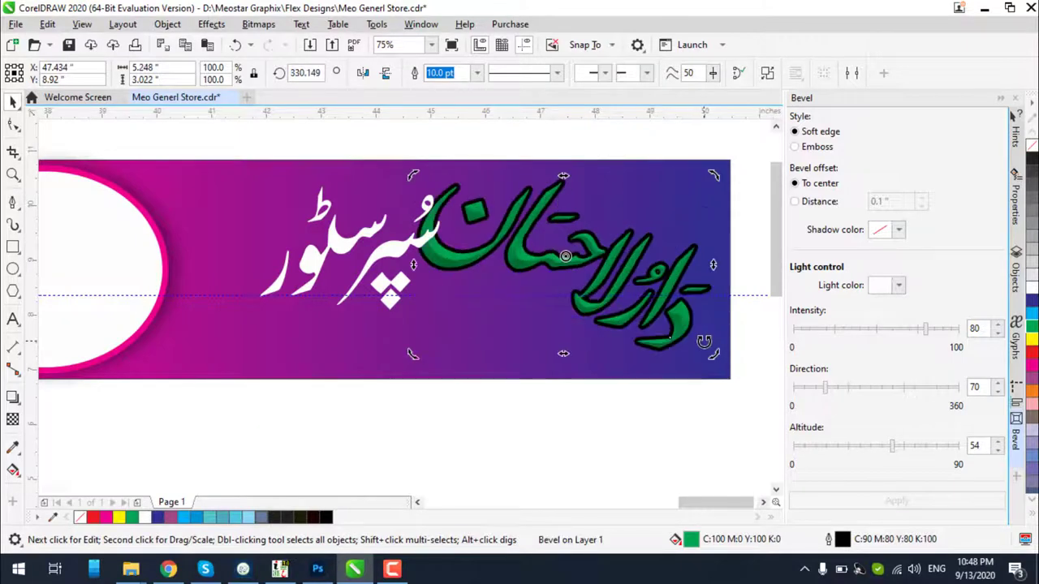
key("ctrl+z")
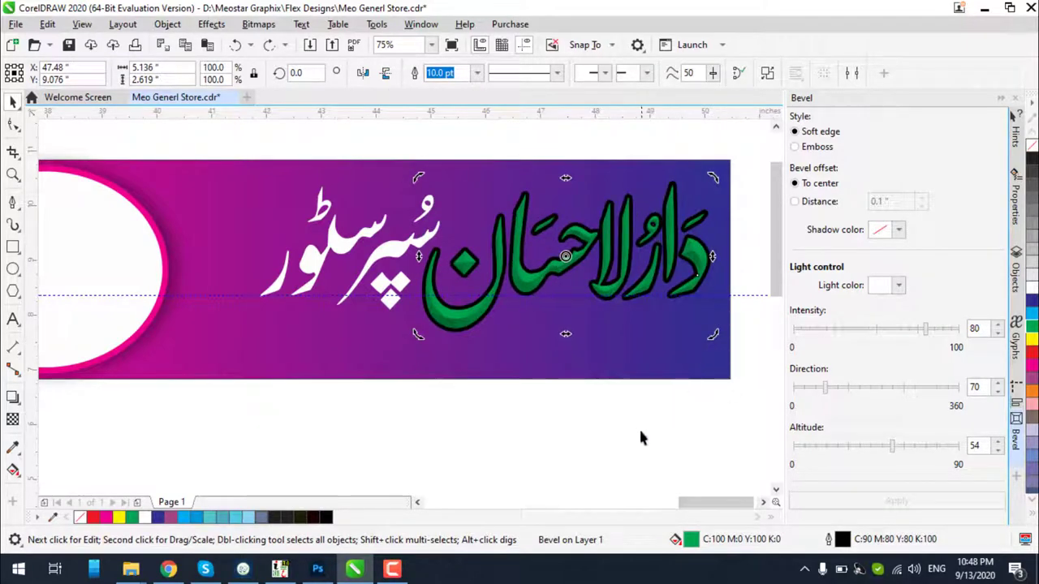
left_click(639, 438)
left_click(608, 233)
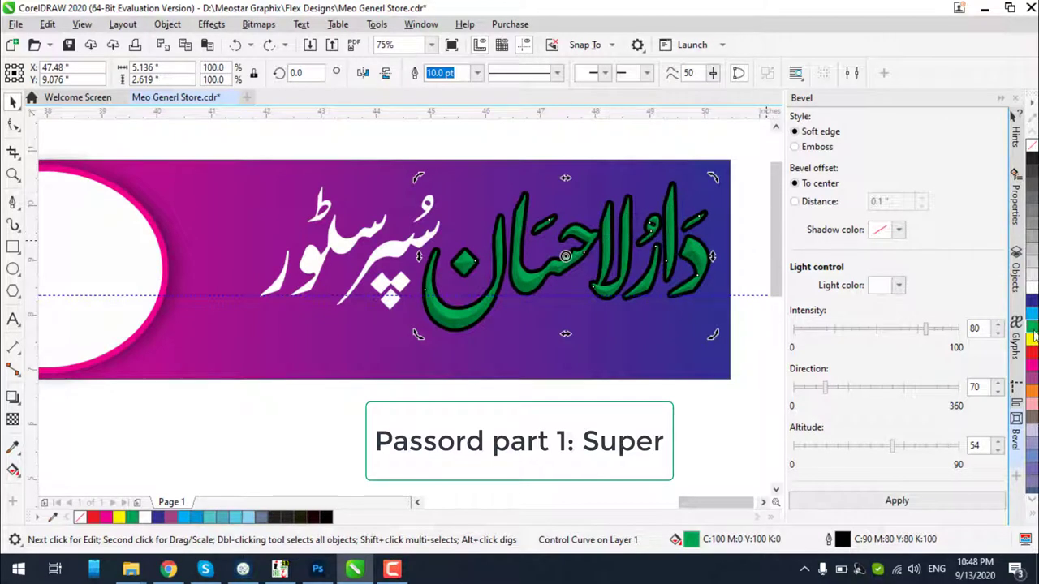
Test blue, red, yellow, grey and magenta fills with red and white outlines on the title
left_click(1031, 302)
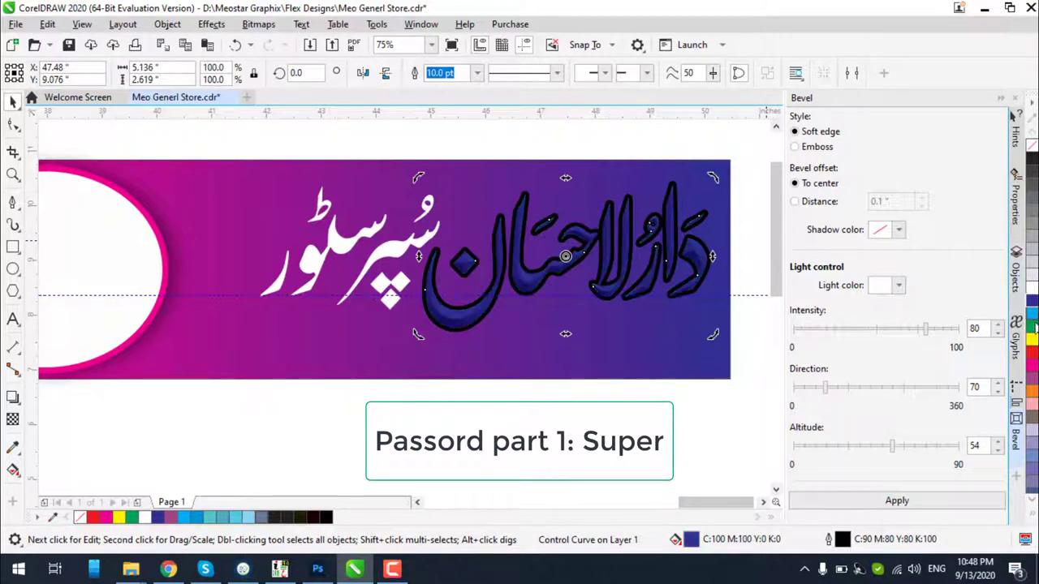
left_click(1032, 357)
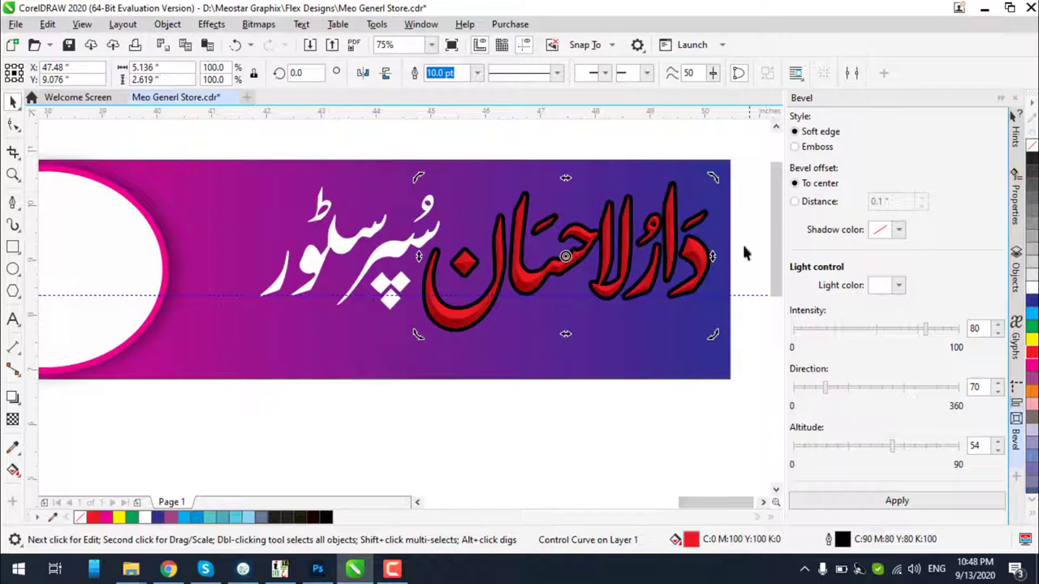
left_click(1031, 342)
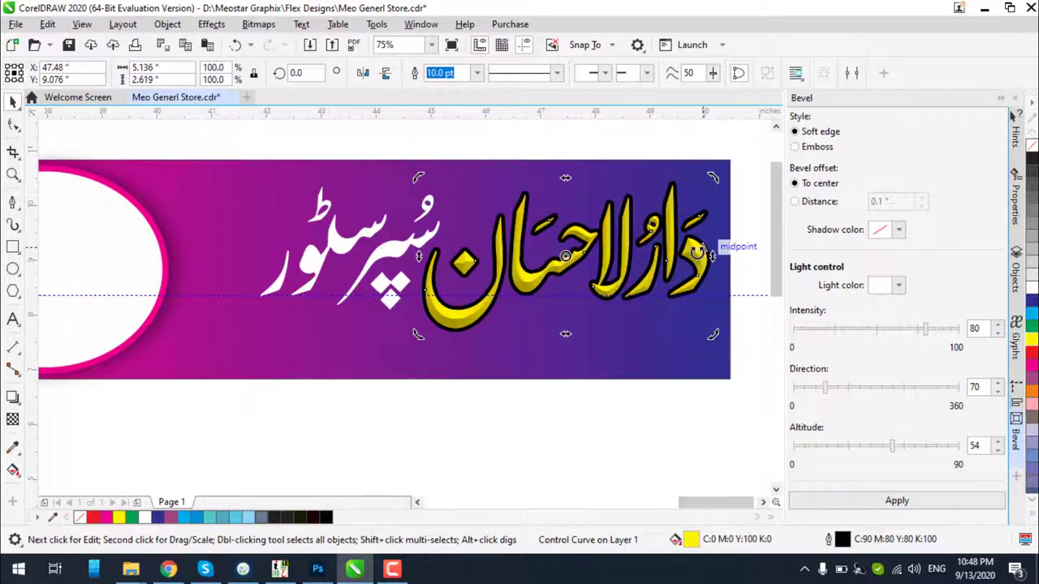
scroll(706, 250, "up", 2)
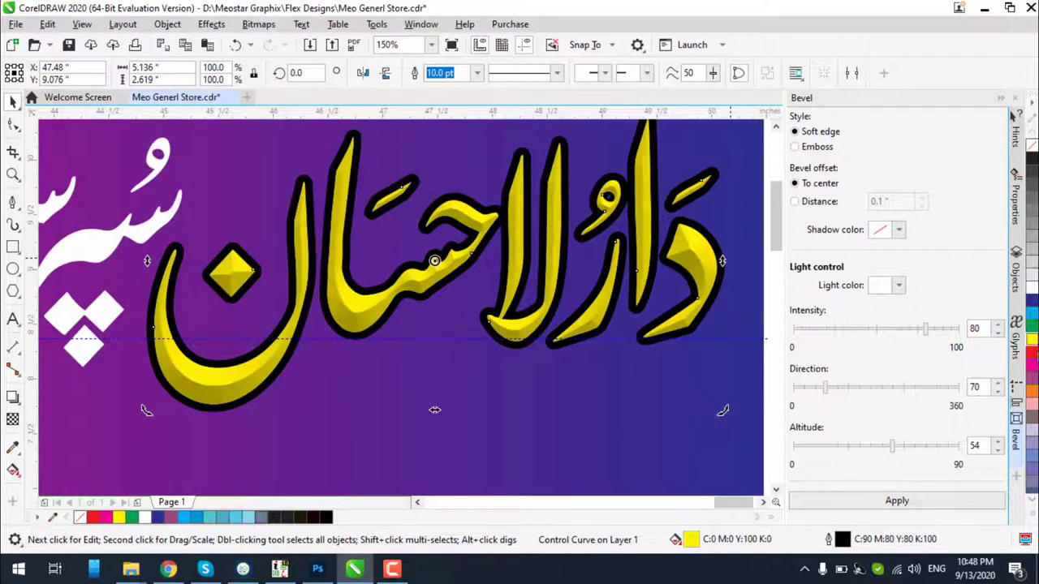
right_click(1031, 354)
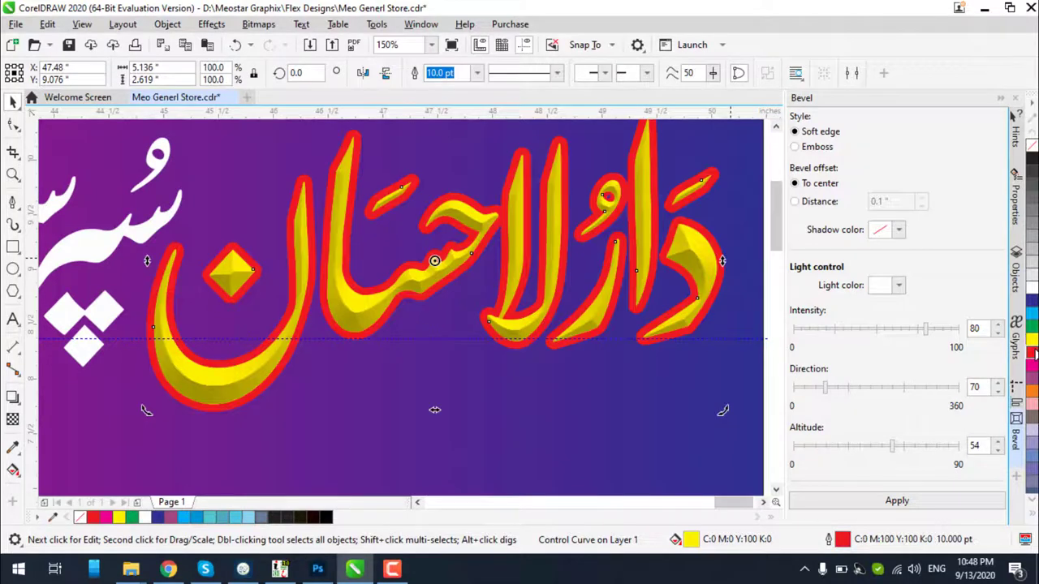
left_click(1031, 285)
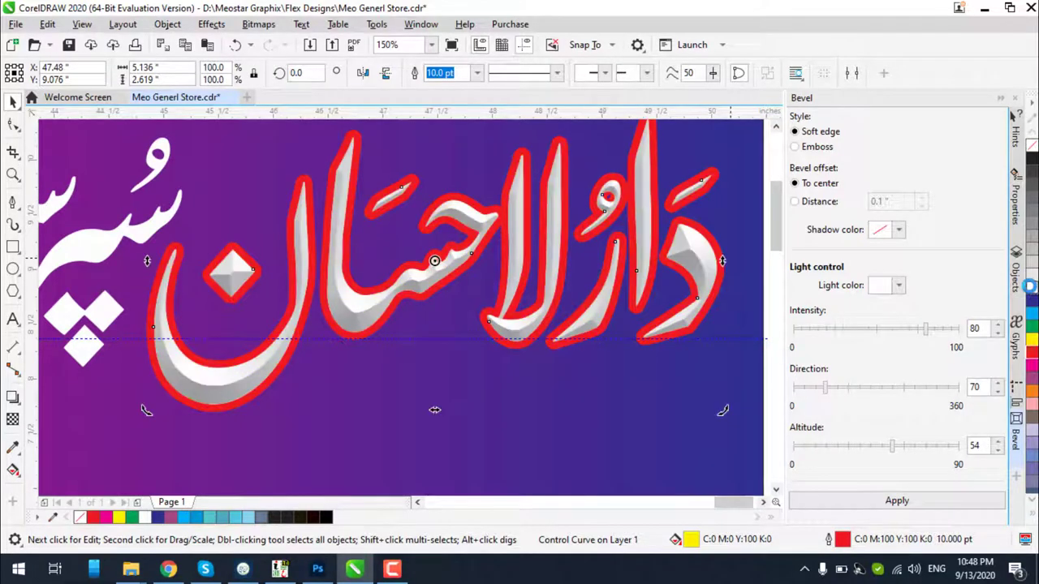
left_click(1032, 341)
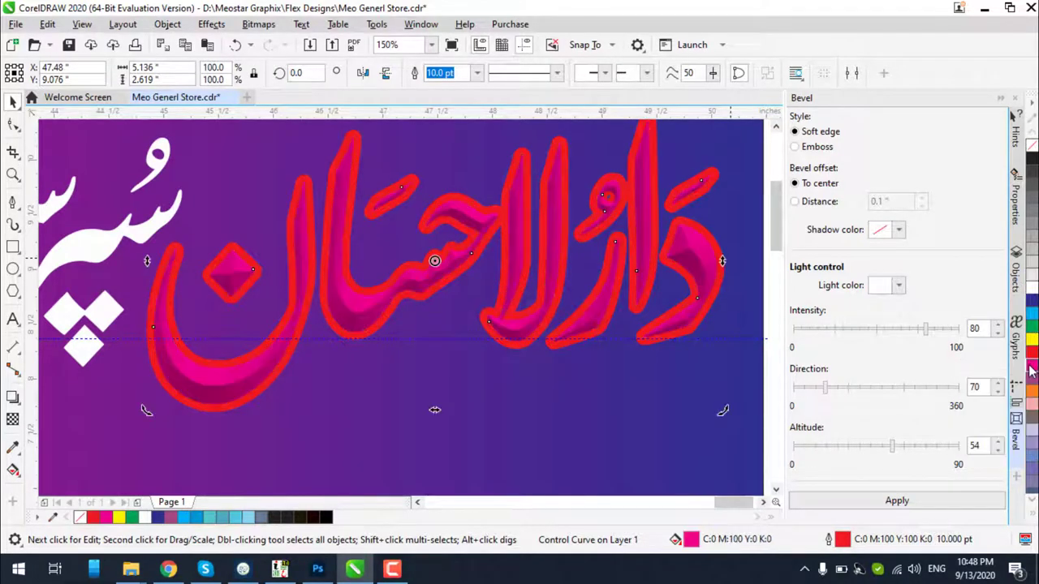
right_click(1032, 288)
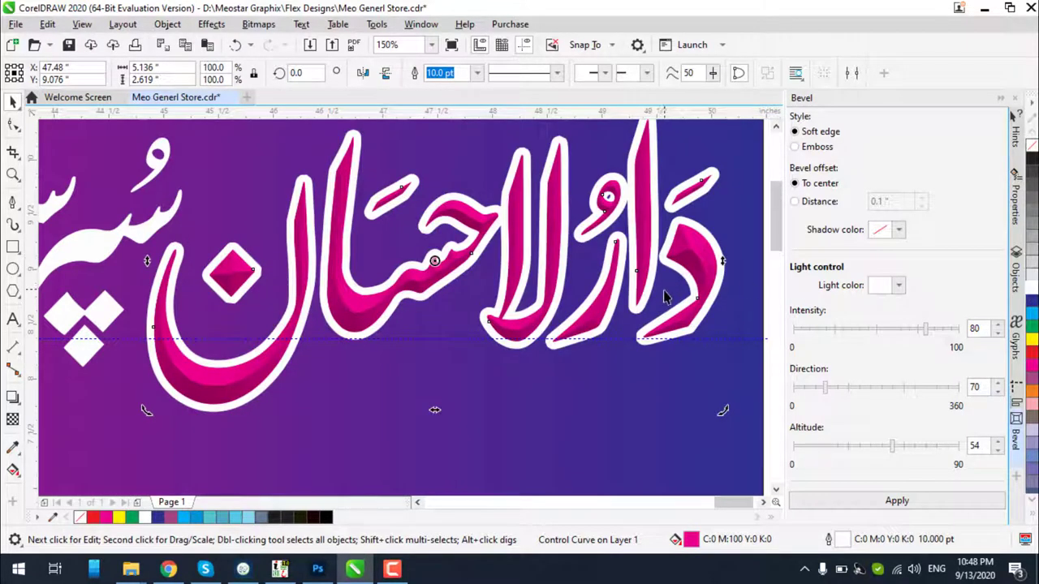
scroll(664, 297, "down", 2)
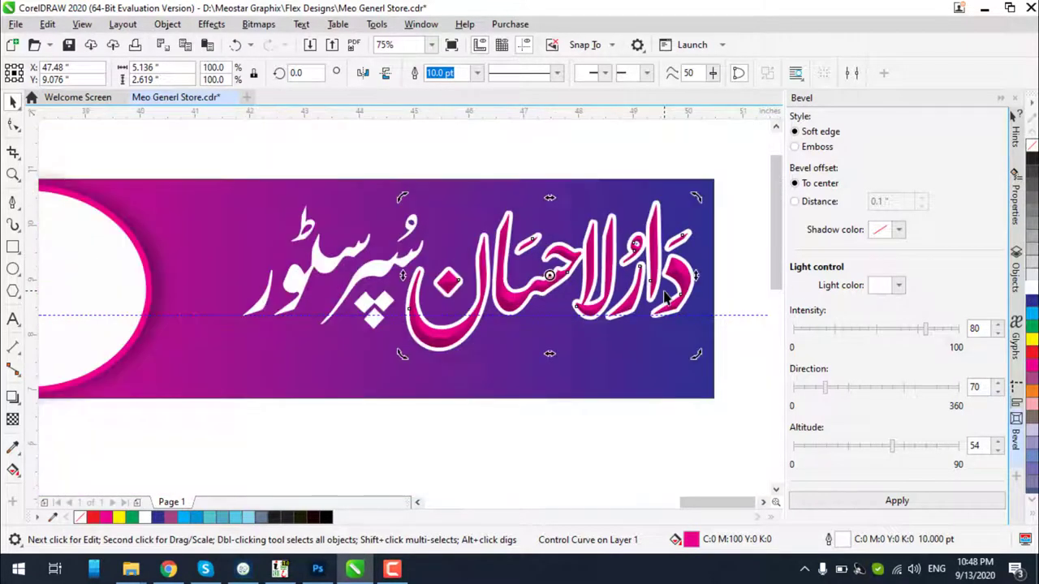
Settle on a green fill with a yellow outline for the title
left_click(1030, 334)
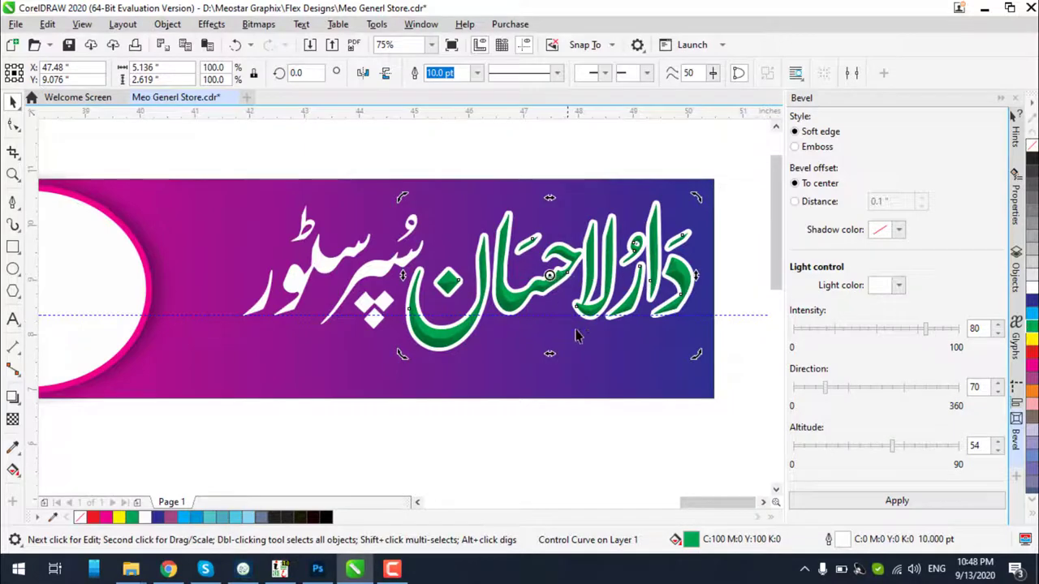
key("space")
left_click(598, 422)
scroll(516, 299, "up", 2)
scroll(517, 299, "up", 2)
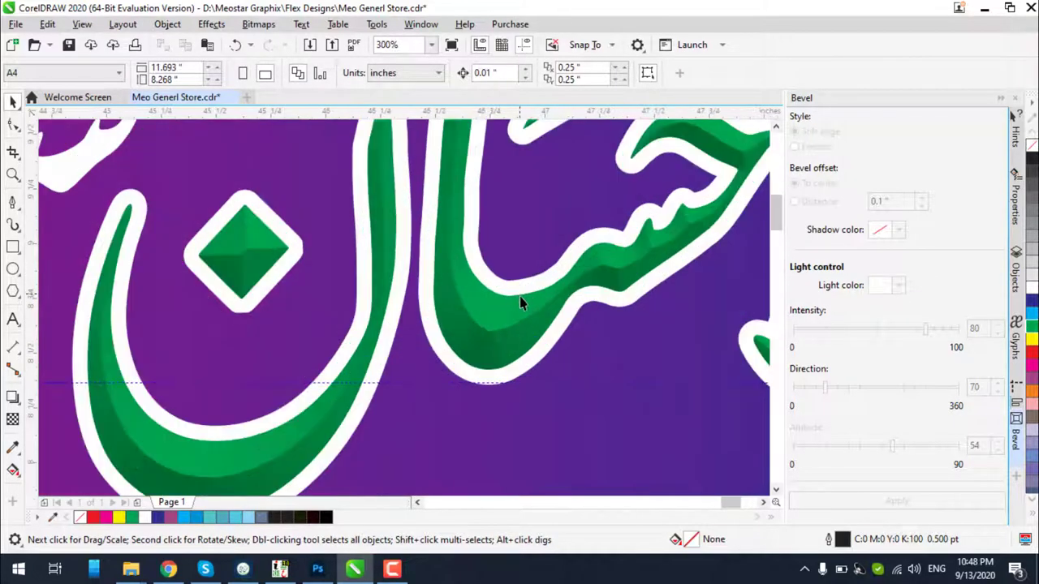
left_click(540, 302)
right_click(1032, 342)
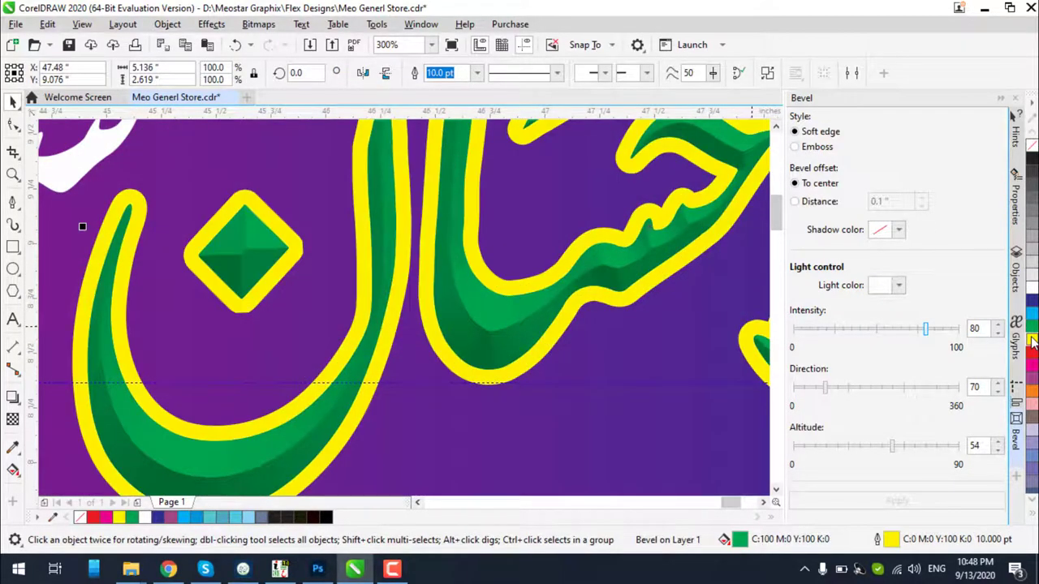
scroll(515, 273, "down", 4)
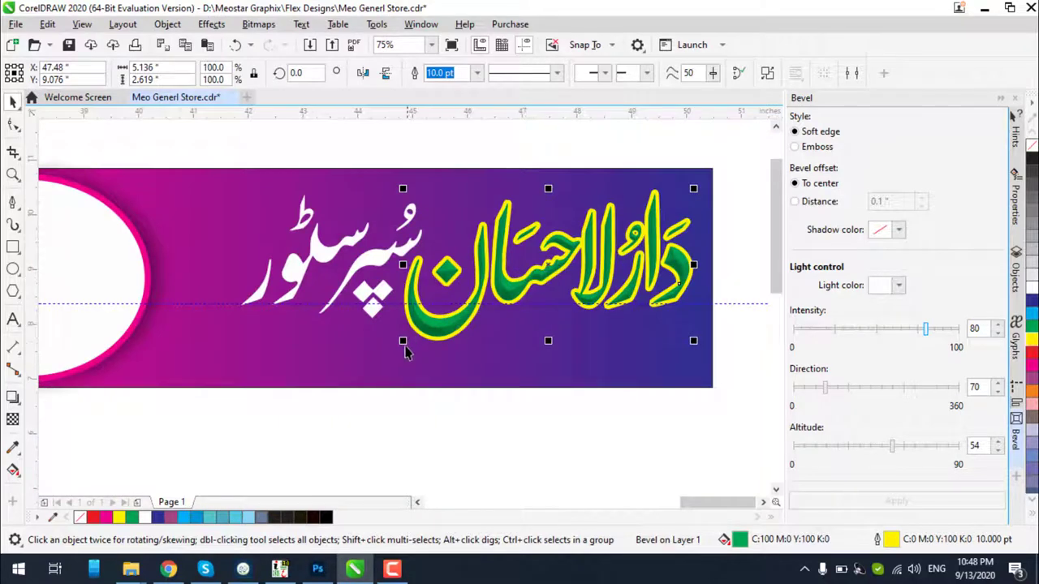
Scale the bevelled title up to about 104%
mouse_move(403, 341)
left_mouse_down()
mouse_move(390, 359)
mouse_move(399, 360)
left_mouse_up()
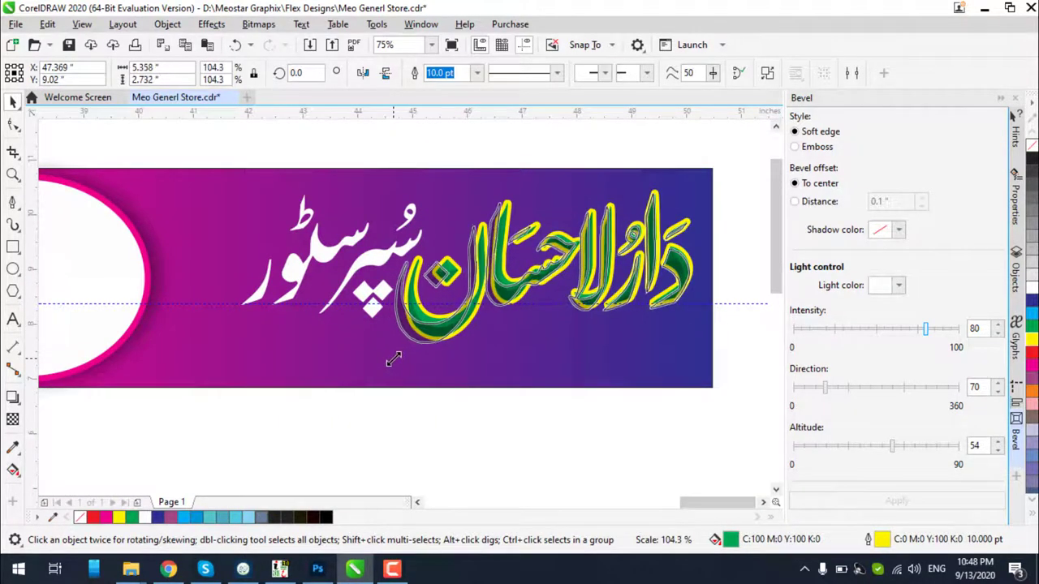
scroll(486, 349, "down", 1)
scroll(463, 293, "up", 1)
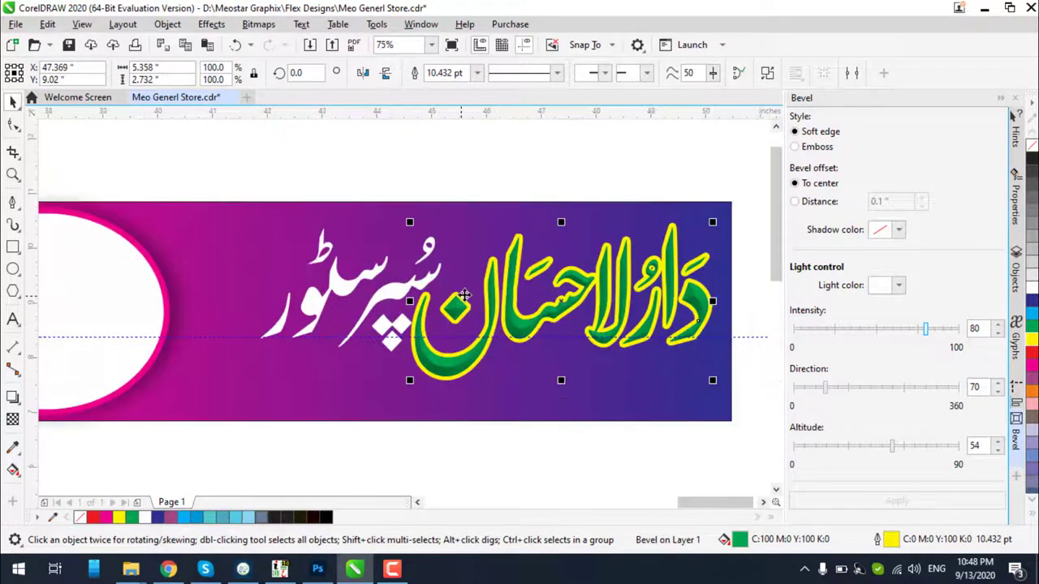
Shift the whole white subtitle slightly left, then reselect the bevelled title
left_click(395, 300)
left_click_drag(204, 174, 463, 386)
left_click_drag(398, 299, 376, 299)
scroll(589, 296, "up", 2)
scroll(589, 296, "up", 1)
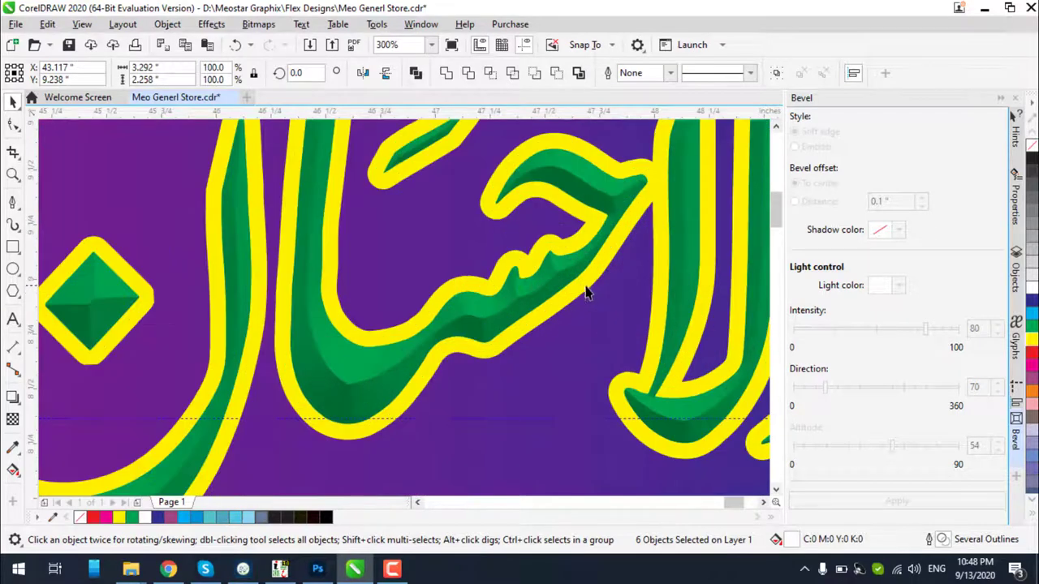
left_click(556, 291)
scroll(556, 322, "down", 1)
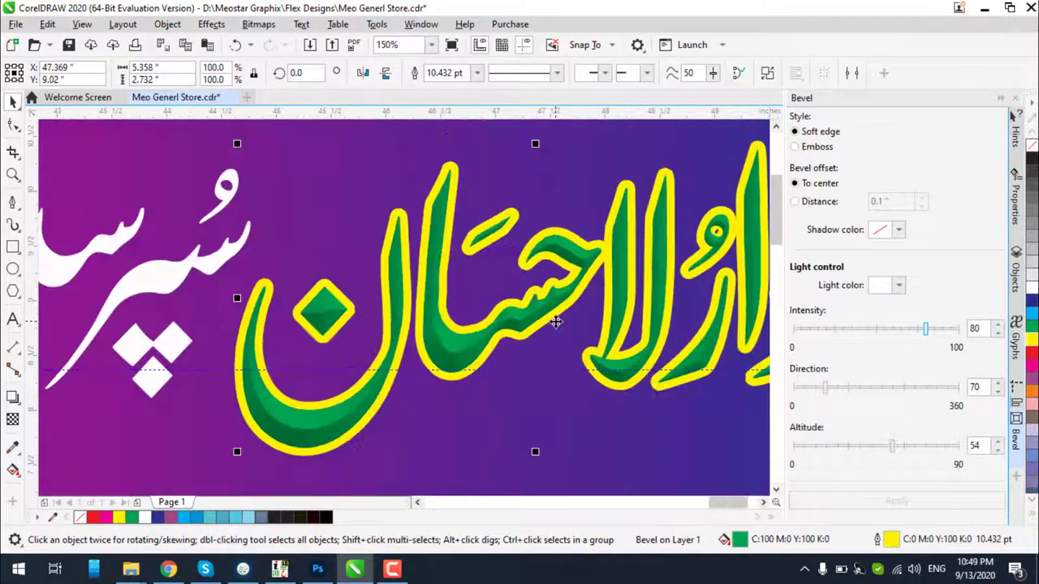
Cast a soft drop shadow just below the title (Multiply, 50 opacity, 15 feathering)
left_click(13, 397)
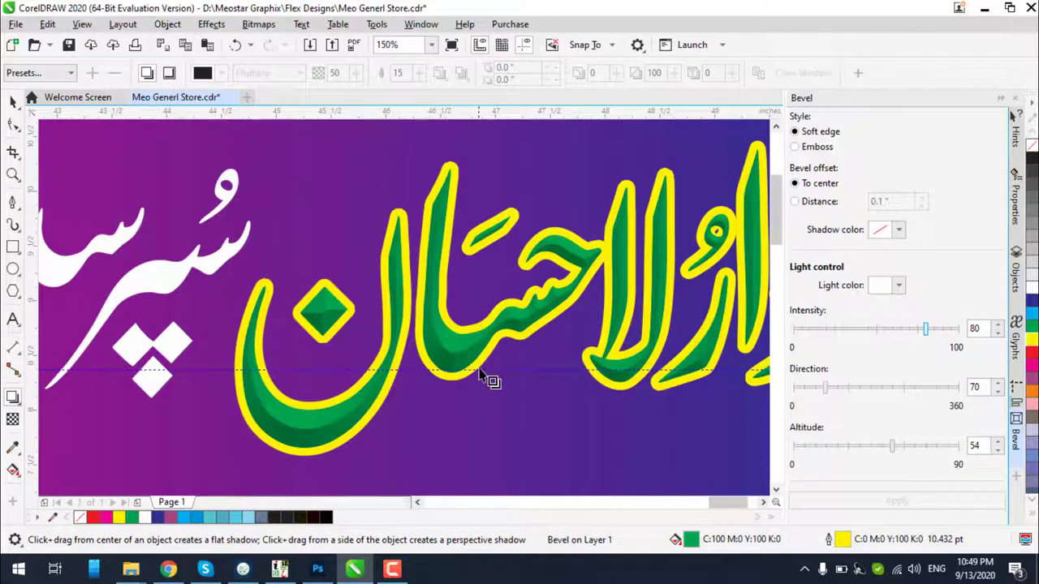
key("Escape")
scroll(546, 271, "down", 2)
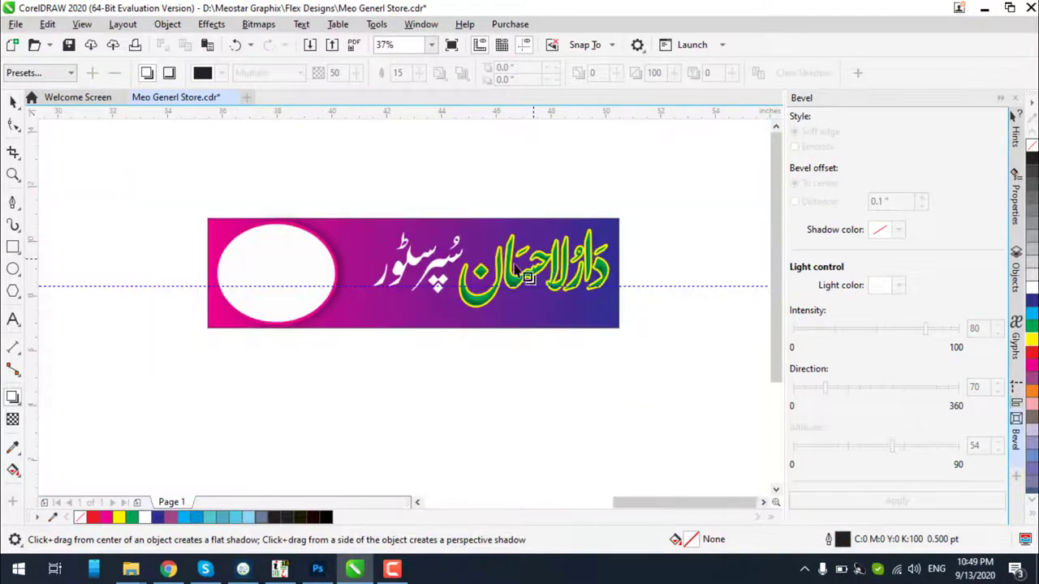
left_click(13, 101)
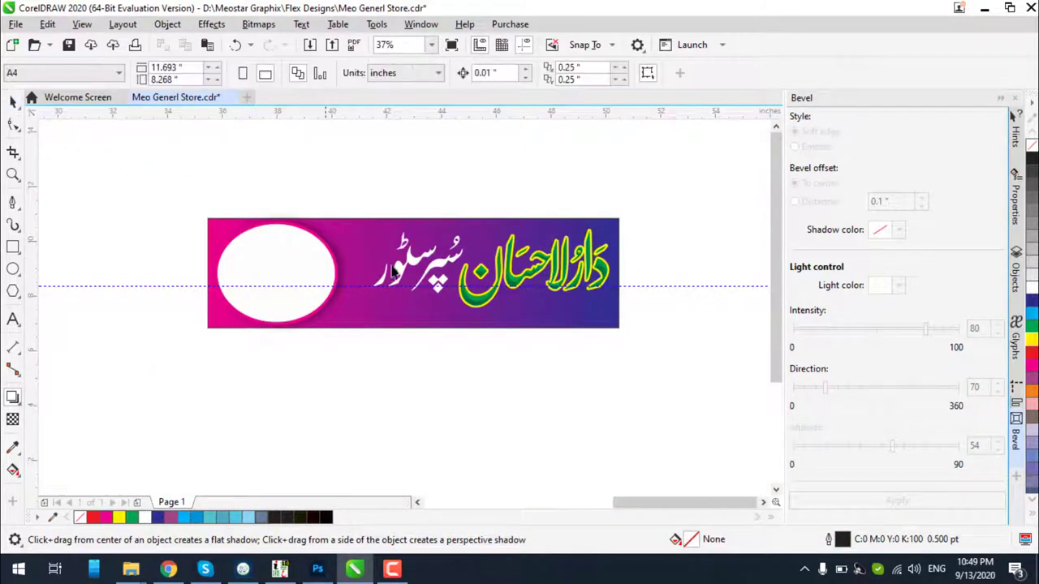
left_click(551, 268)
scroll(555, 270, "up", 2)
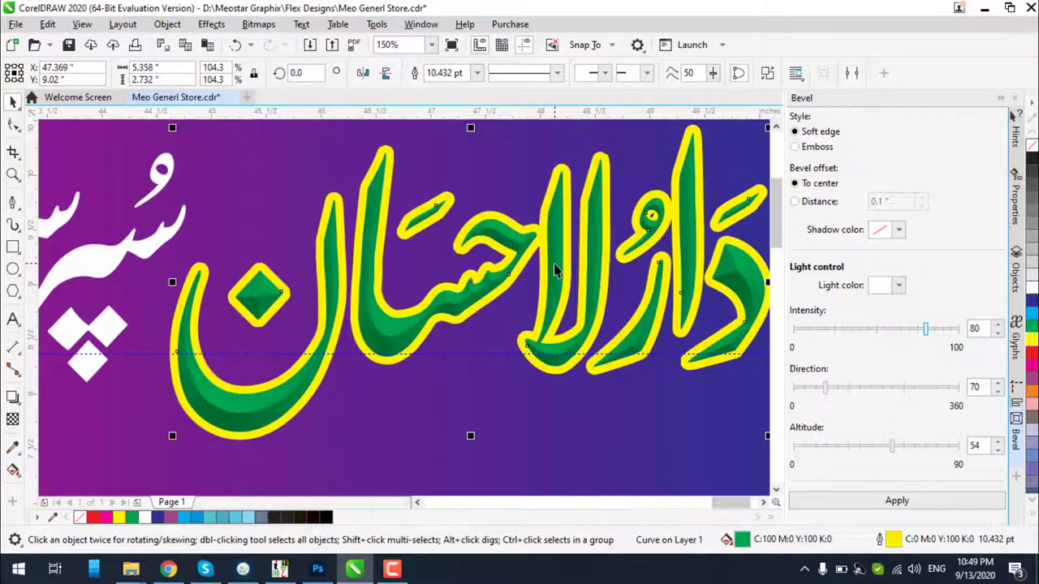
left_click(1029, 292)
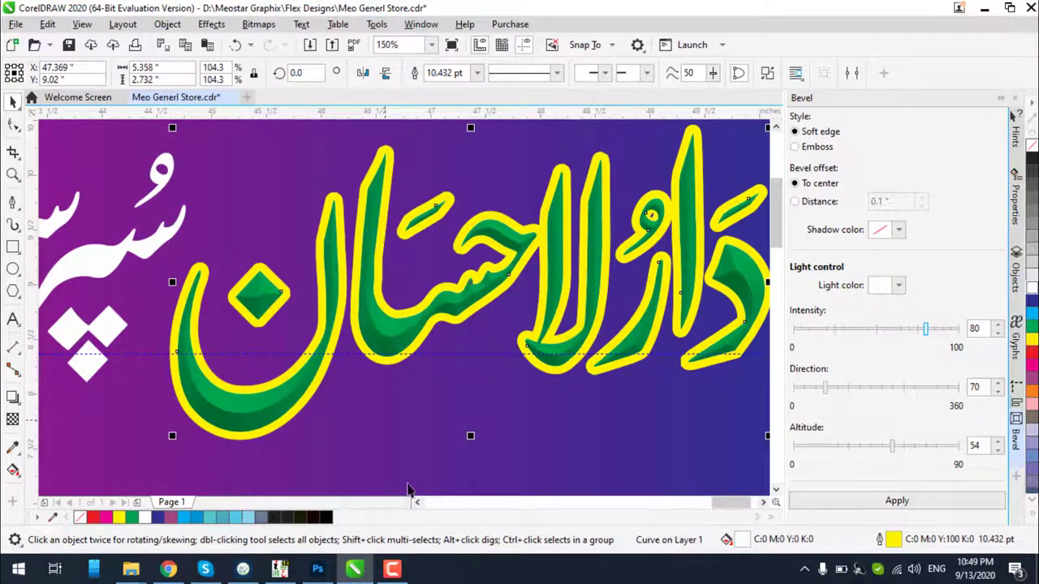
left_click(12, 397)
left_click_drag(468, 281, 471, 446)
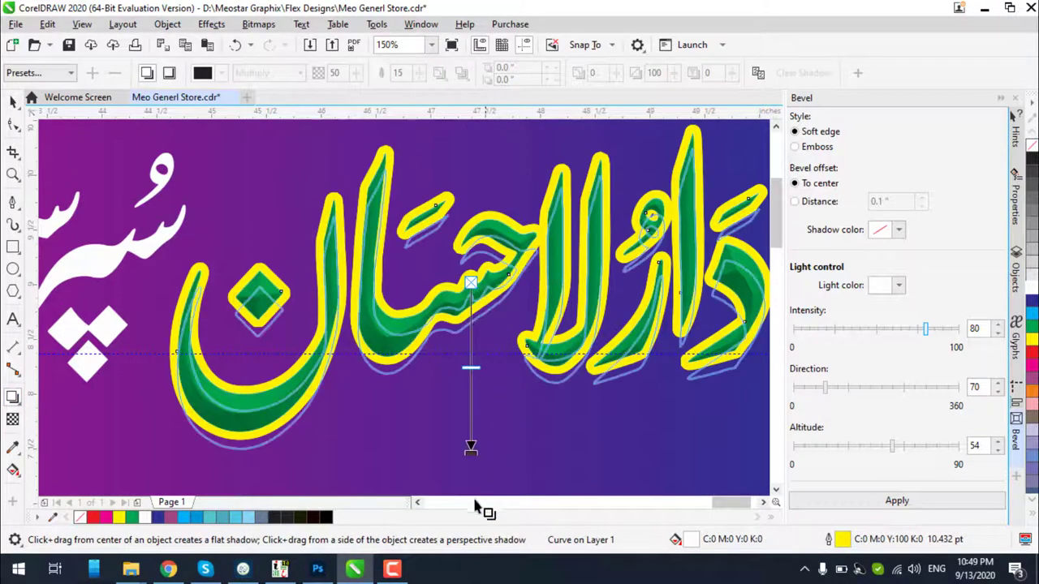
left_click_drag(477, 506, 471, 459)
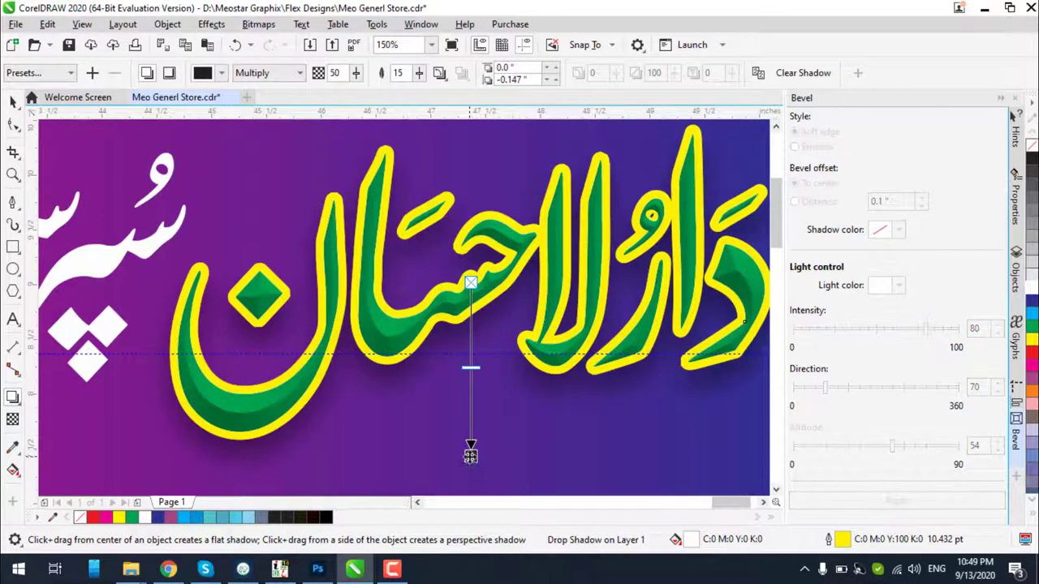
left_click(13, 101)
scroll(348, 235, "down", 2)
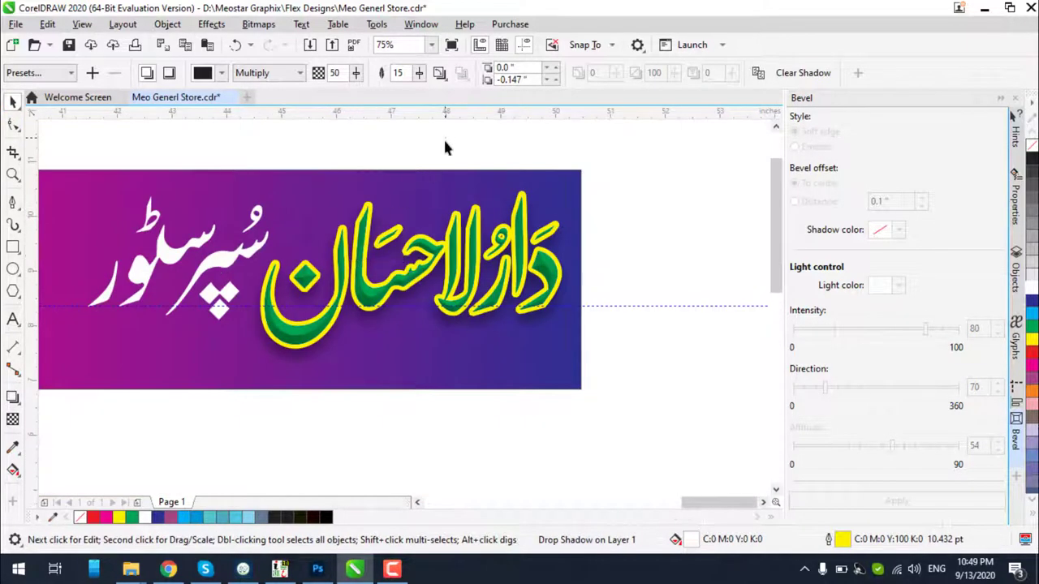
Undo accidental moves of the title pieces and clear the selection
left_click(445, 148)
left_click_drag(416, 285, 436, 367)
key("ctrl+z")
left_click(641, 235)
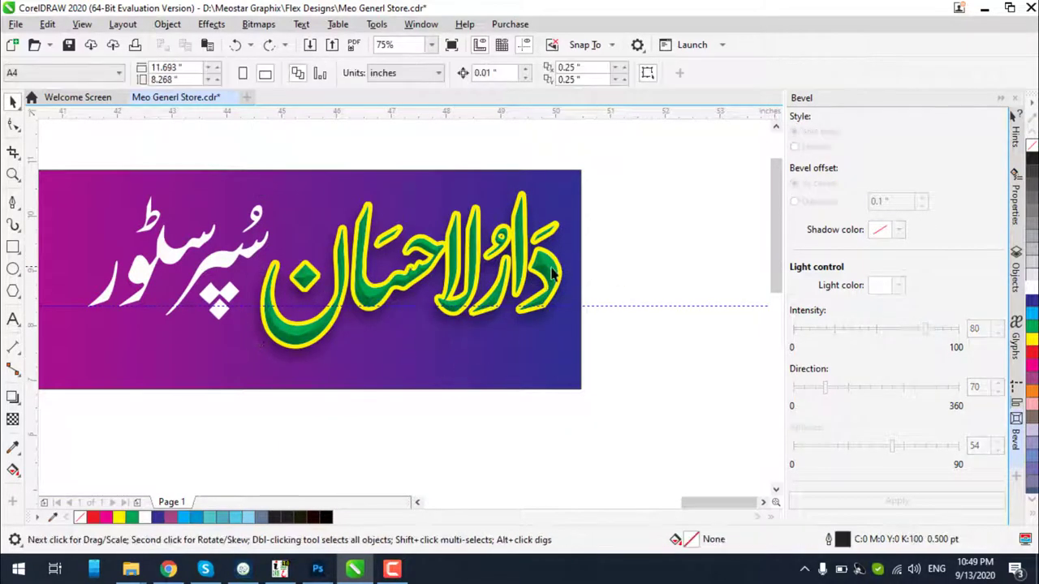
left_click(552, 271)
right_click(1032, 152)
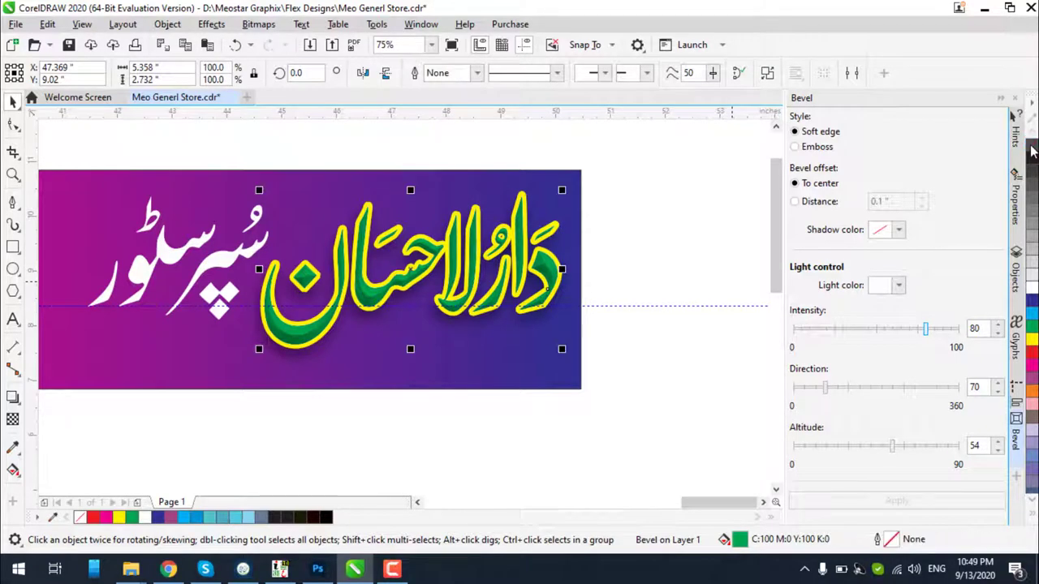
left_click(649, 270)
left_click_drag(557, 306, 562, 403)
key("ctrl+z")
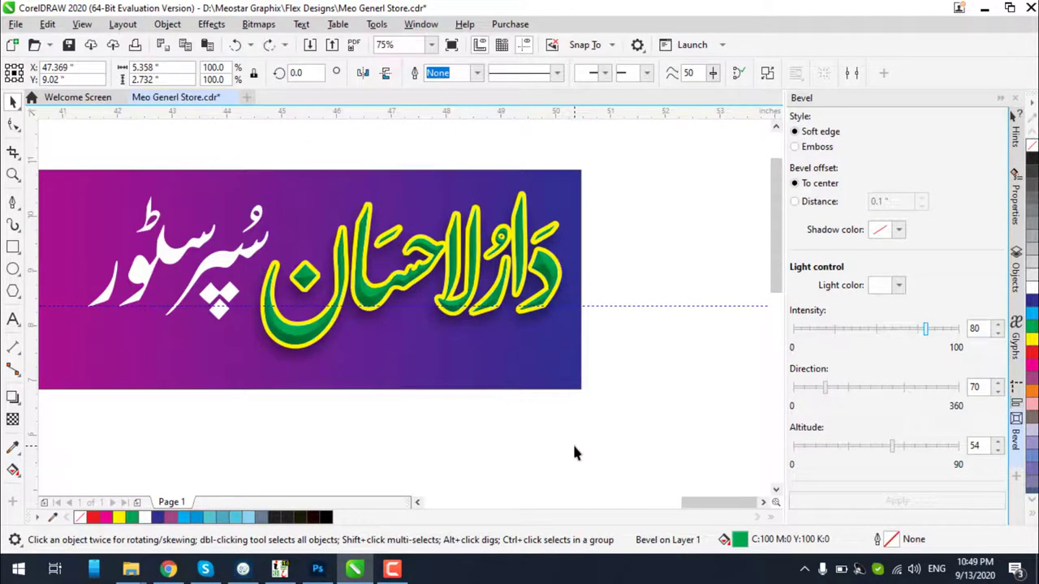
left_click(573, 452)
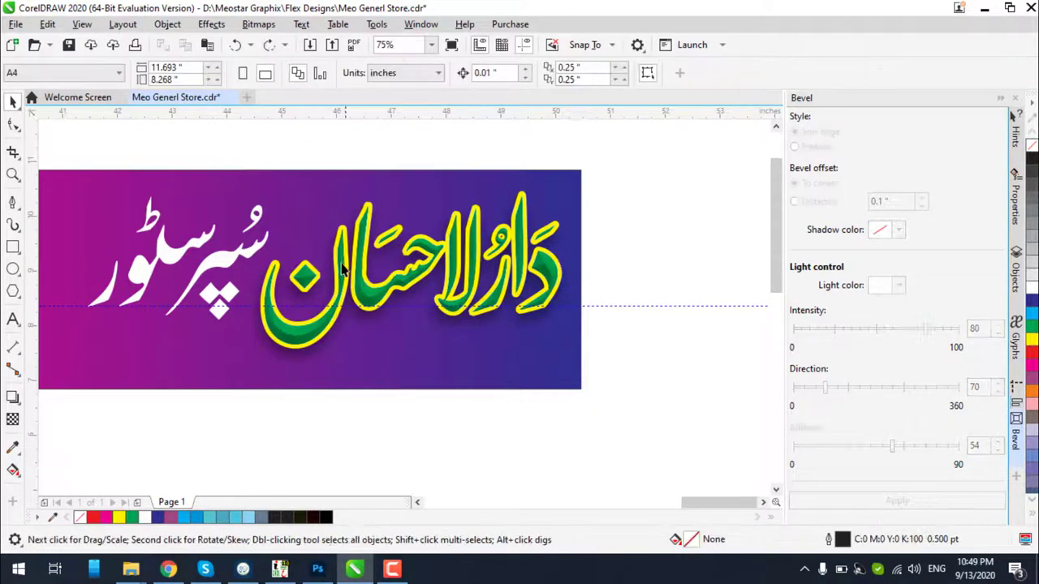
Delete the dashed horizontal guideline and select all pieces of the white subtitle
left_click(614, 306)
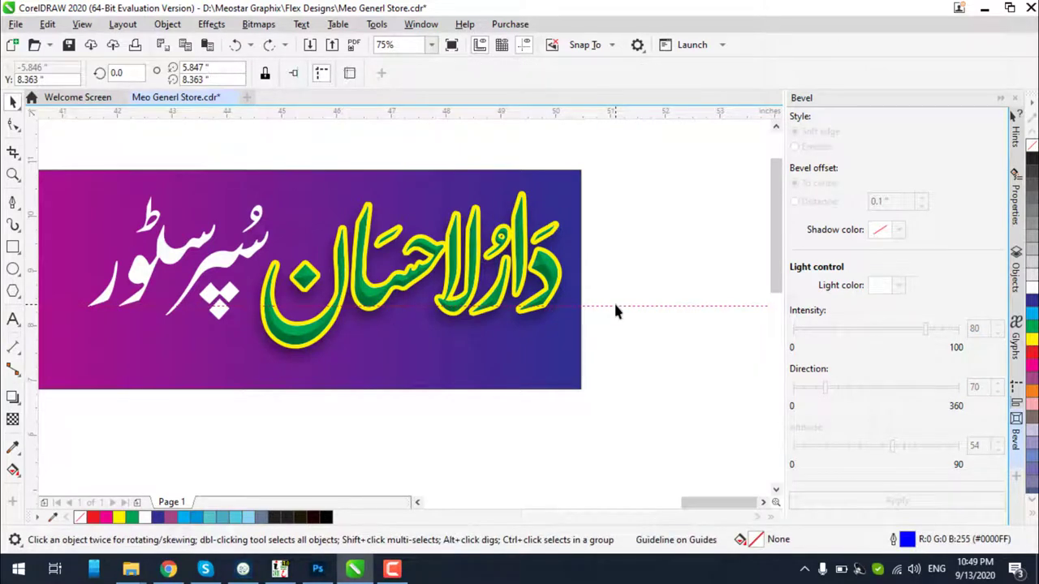
key("Delete")
scroll(639, 284, "down", 2)
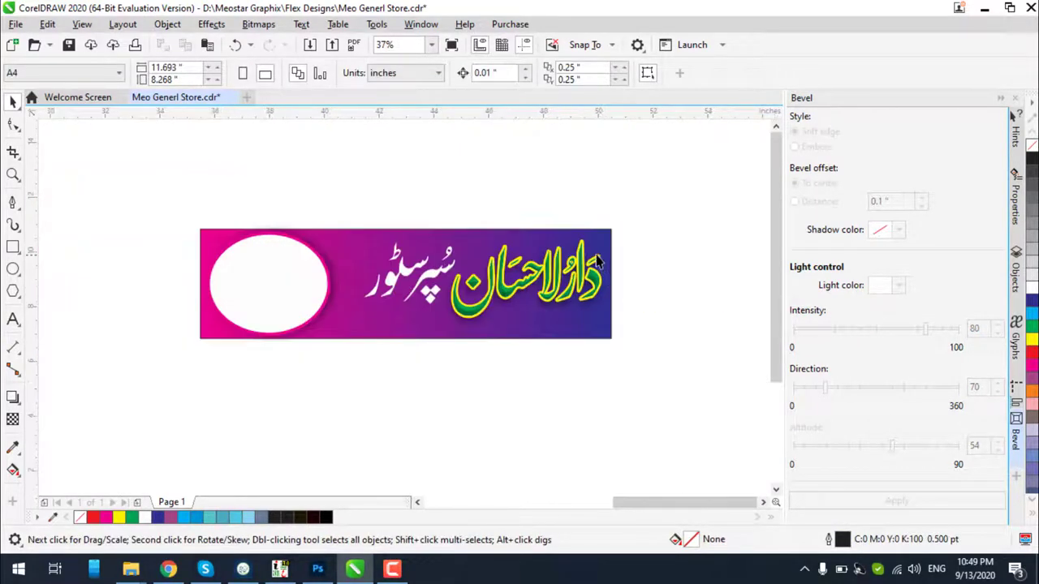
scroll(594, 255, "up", 2)
left_click_drag(92, 198, 345, 425)
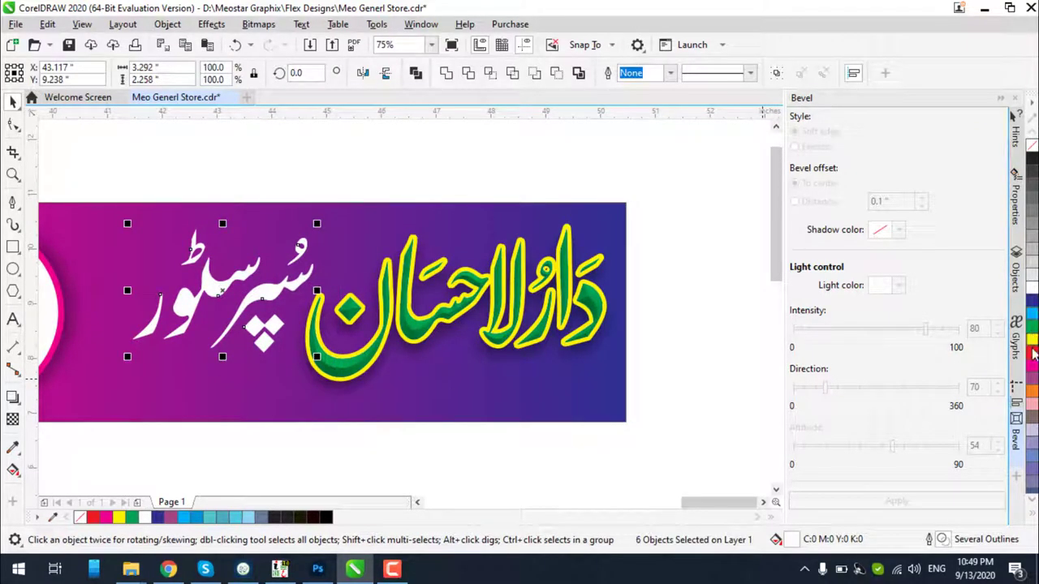
Fill the subtitle yellow after trying red and dark blue, and enlarge it slightly
left_click(1033, 355)
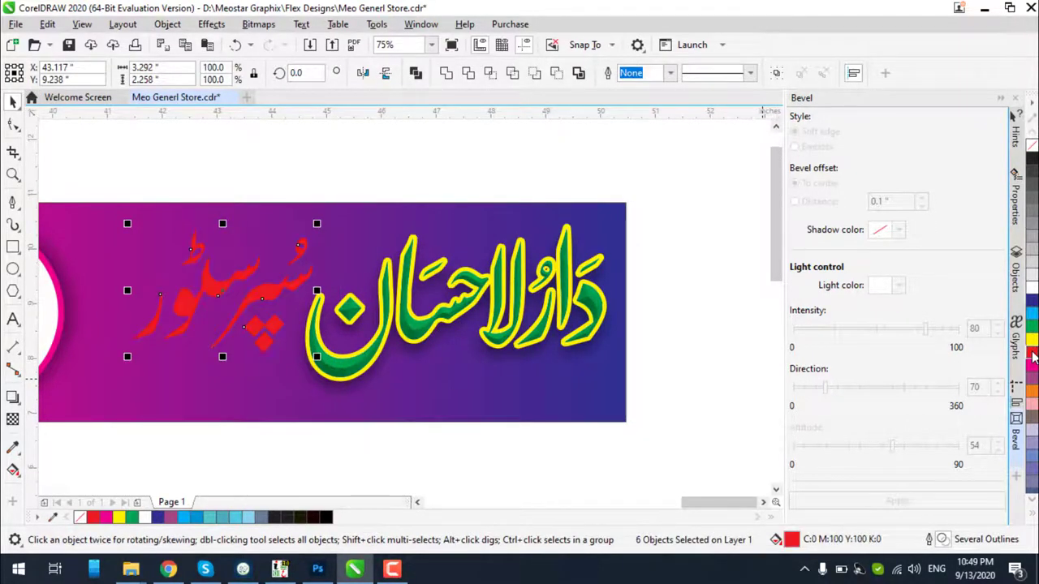
left_click(1033, 303)
left_click(1033, 291)
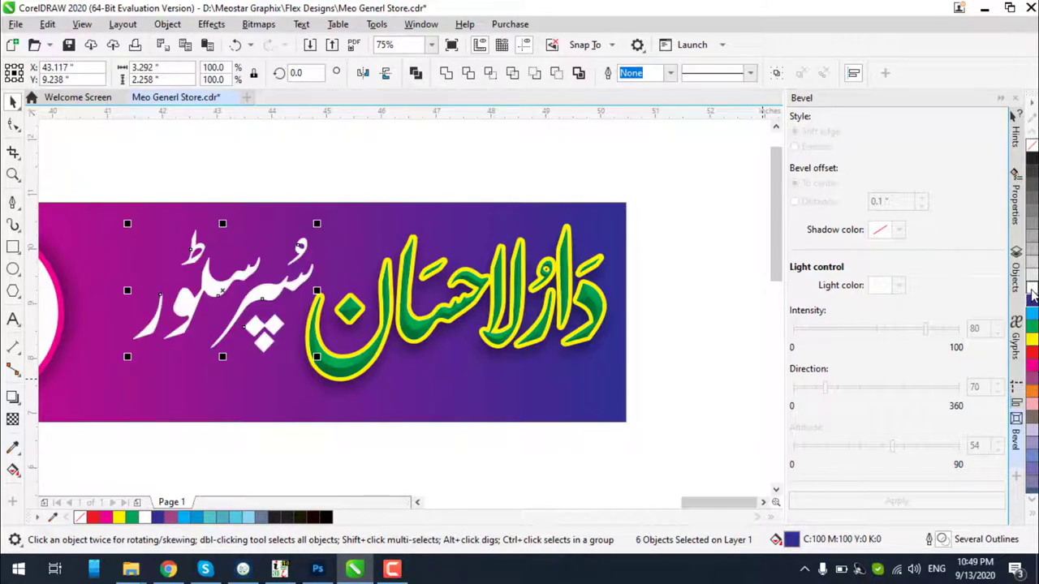
left_click(1033, 341)
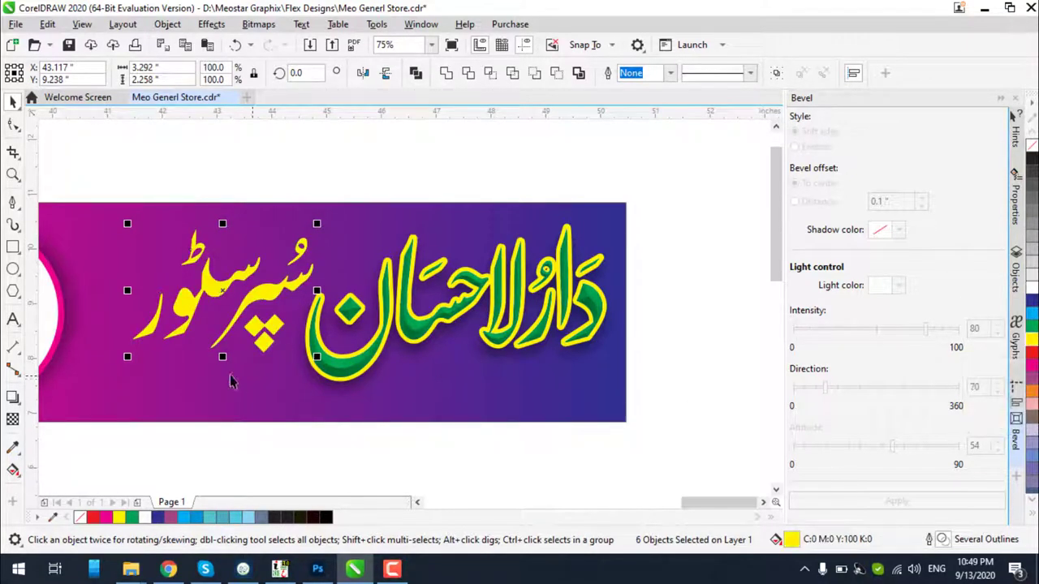
left_click_drag(127, 357, 113, 371)
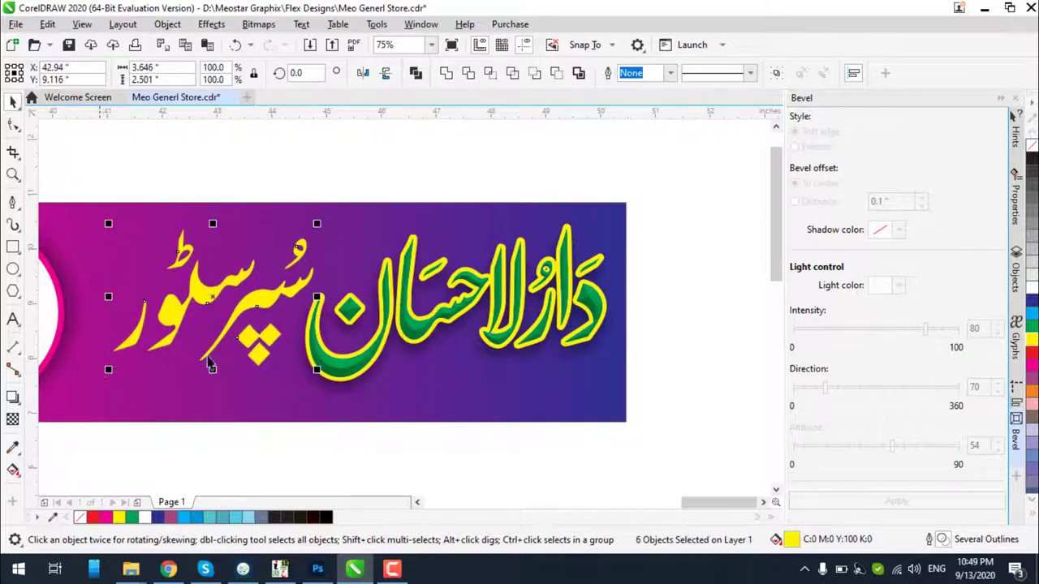
scroll(411, 305, "left", 2)
scroll(412, 305, "up", 3)
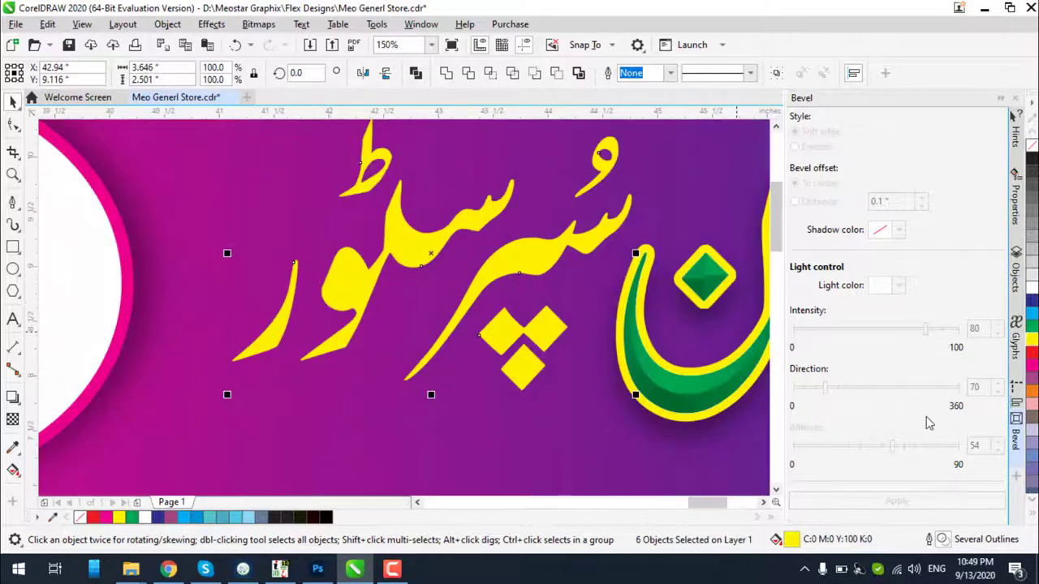
Ungroup the subtitle and merge its pieces into a single curve
left_click(776, 74)
left_click(585, 78)
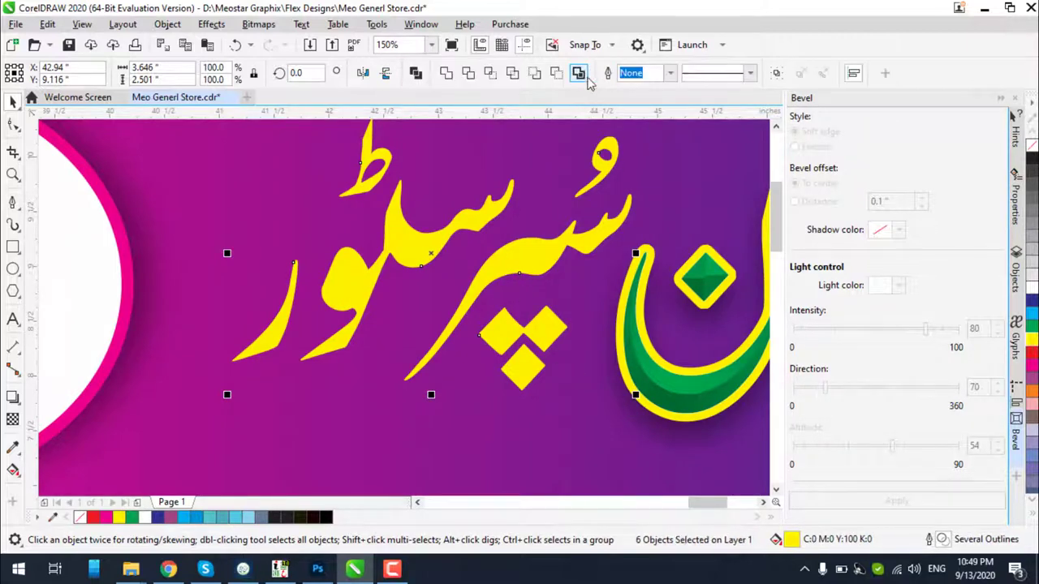
left_click(448, 77)
scroll(486, 271, "down", 2)
scroll(514, 215, "up", 2)
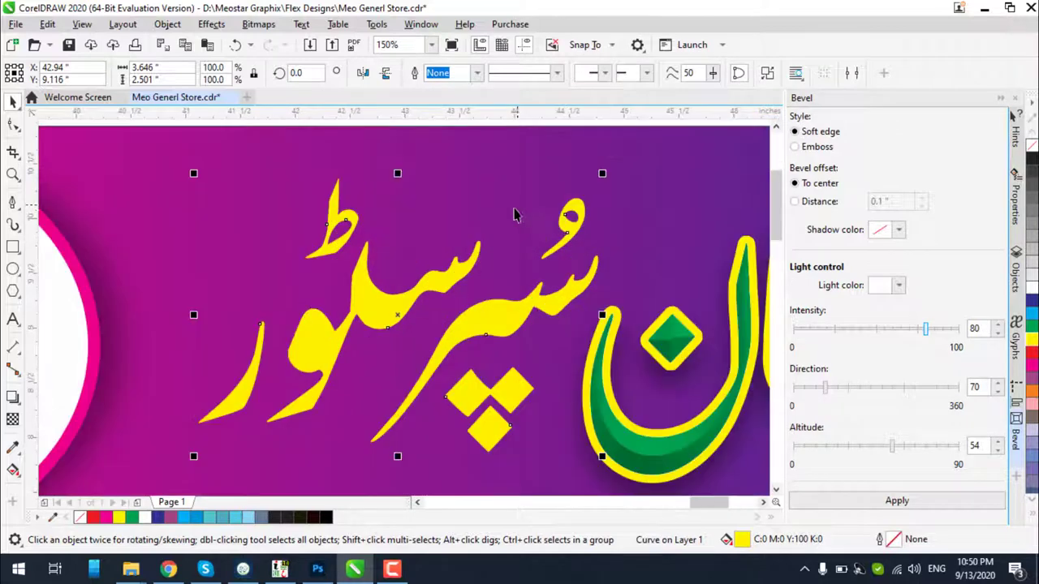
scroll(514, 215, "down", 2)
scroll(541, 220, "up", 2)
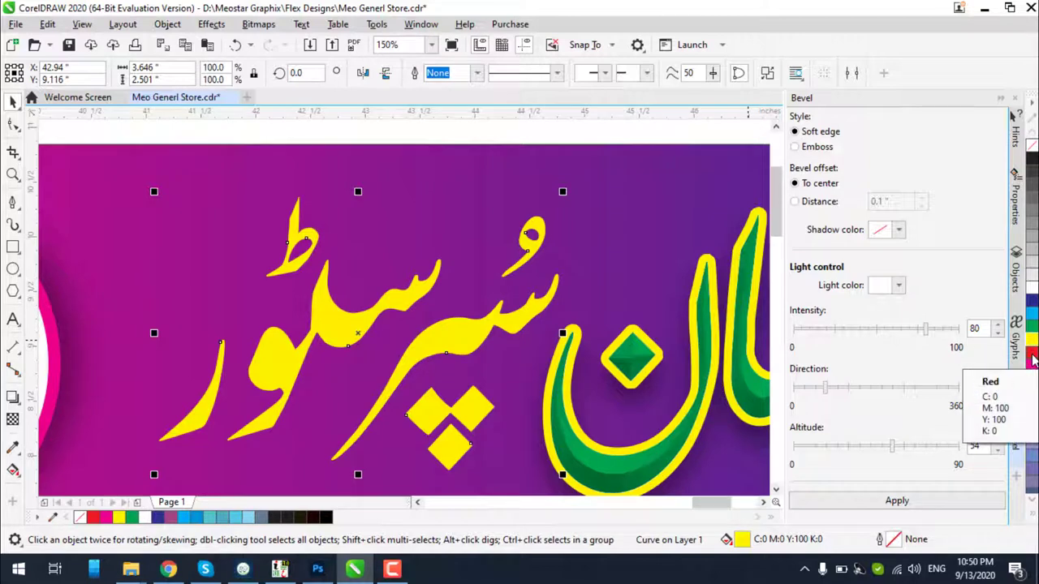
Give the yellow subtitle a black 4.0 pt outline
right_click(325, 519)
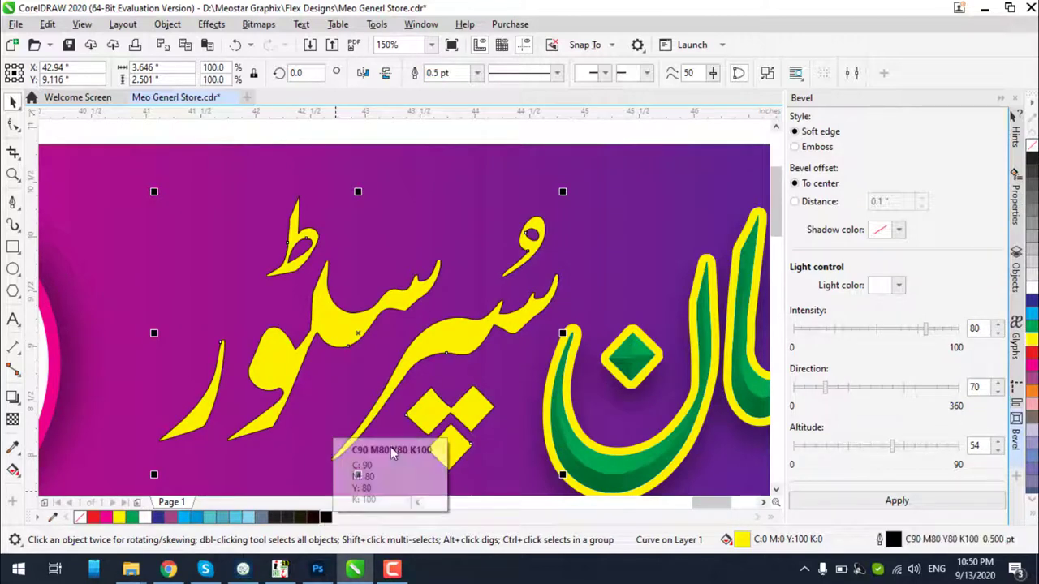
left_click(471, 75)
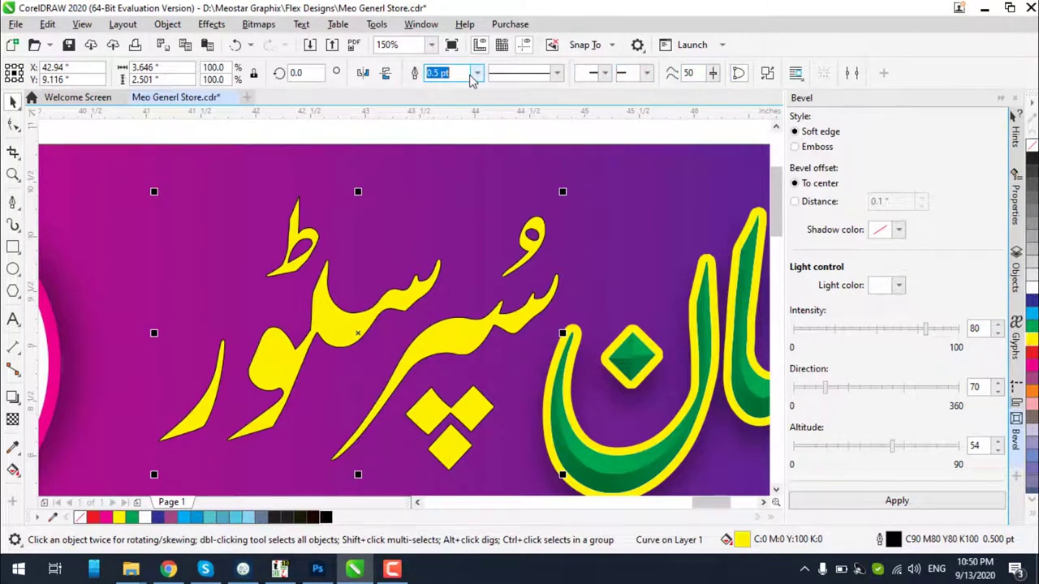
left_click(477, 73)
left_click(434, 180)
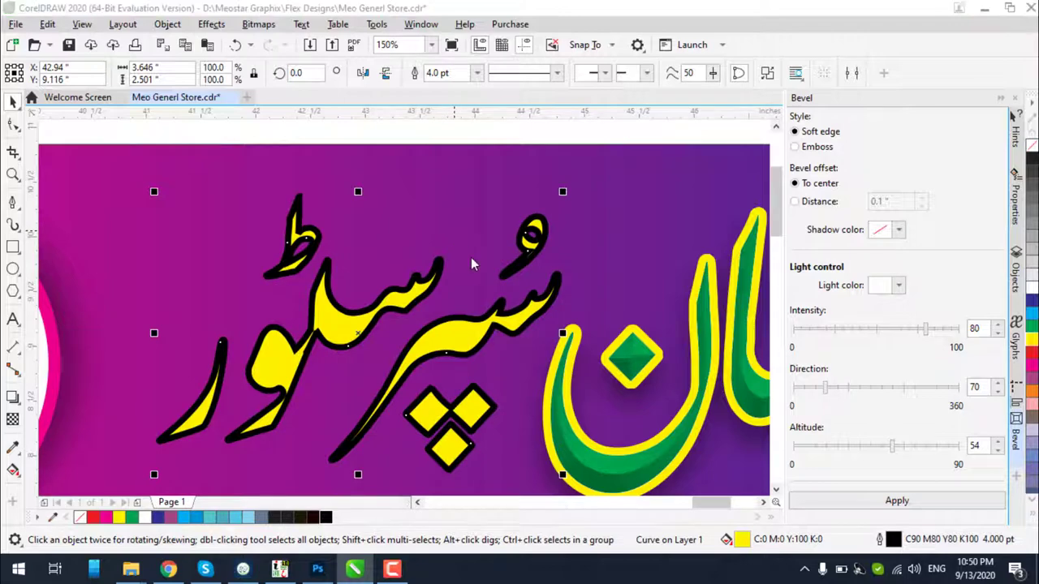
Set the subtitle outline to round corners and adjust its position in Outline Pen
key("F12")
left_click(560, 356)
left_click(561, 340)
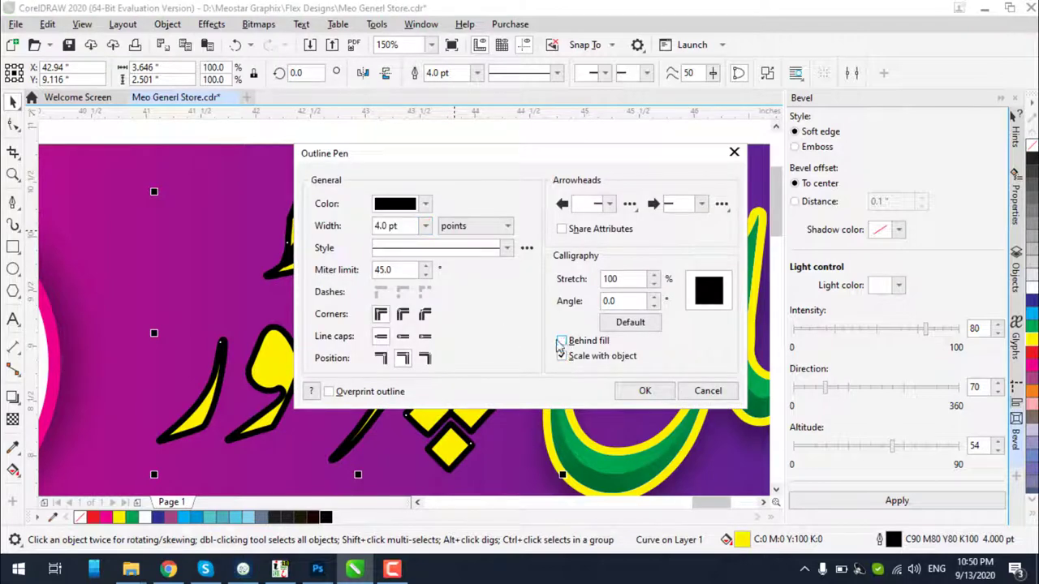
left_click(403, 314)
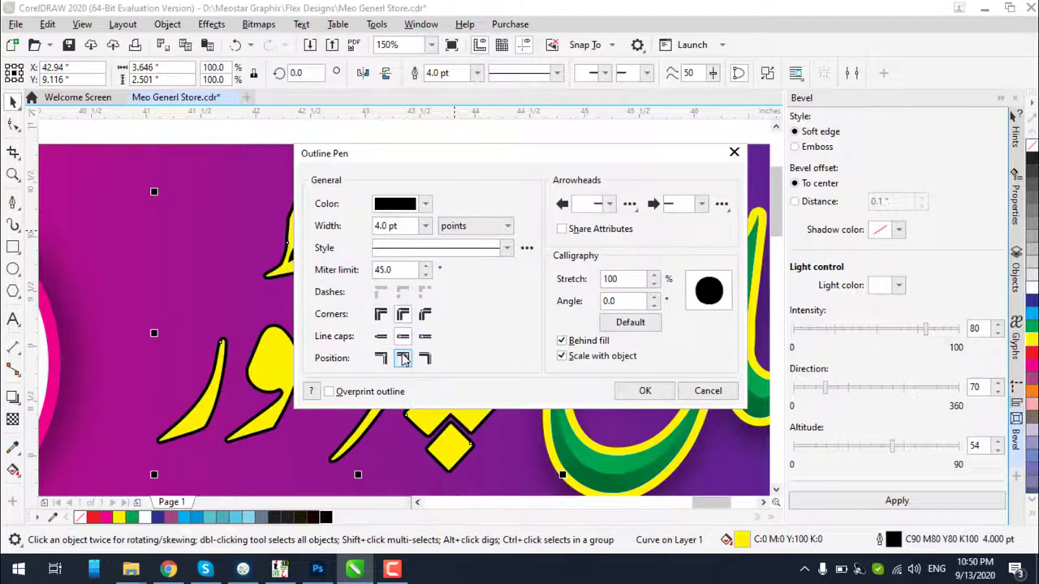
left_click(653, 390)
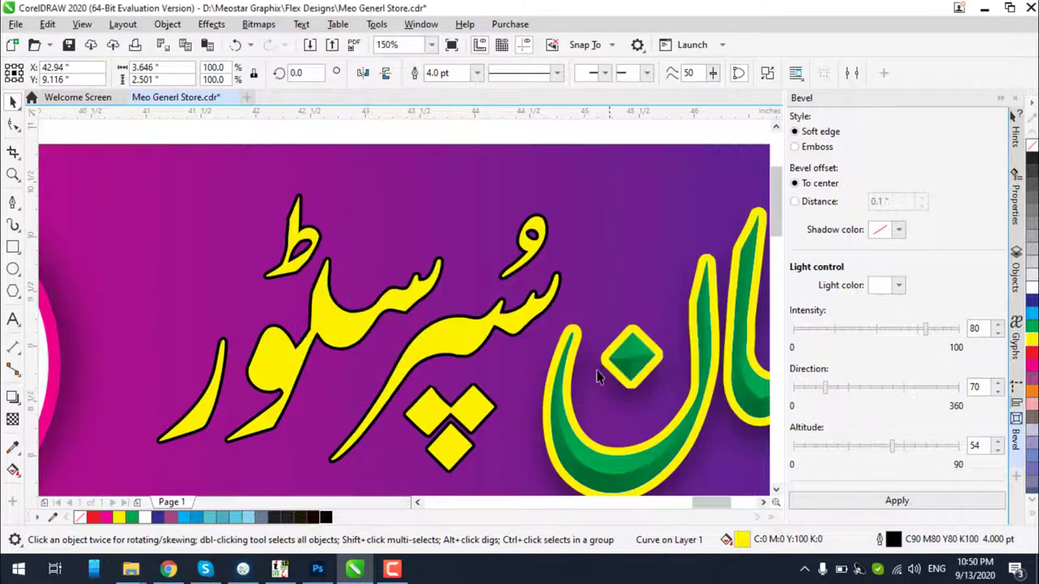
Thicken the outline to 8.0 pt and apply the soft-edge bevel
left_click(477, 73)
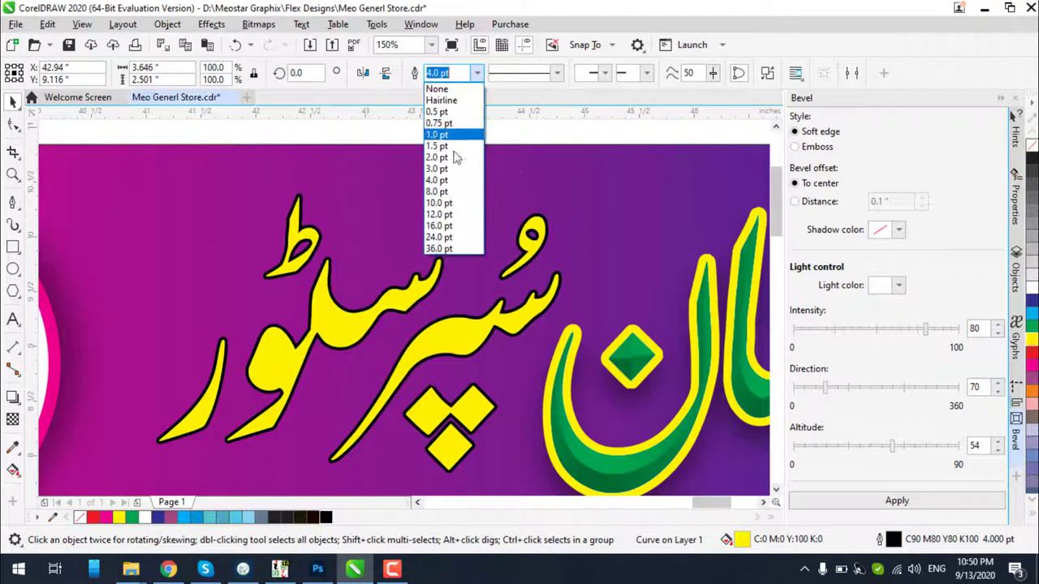
left_click(439, 192)
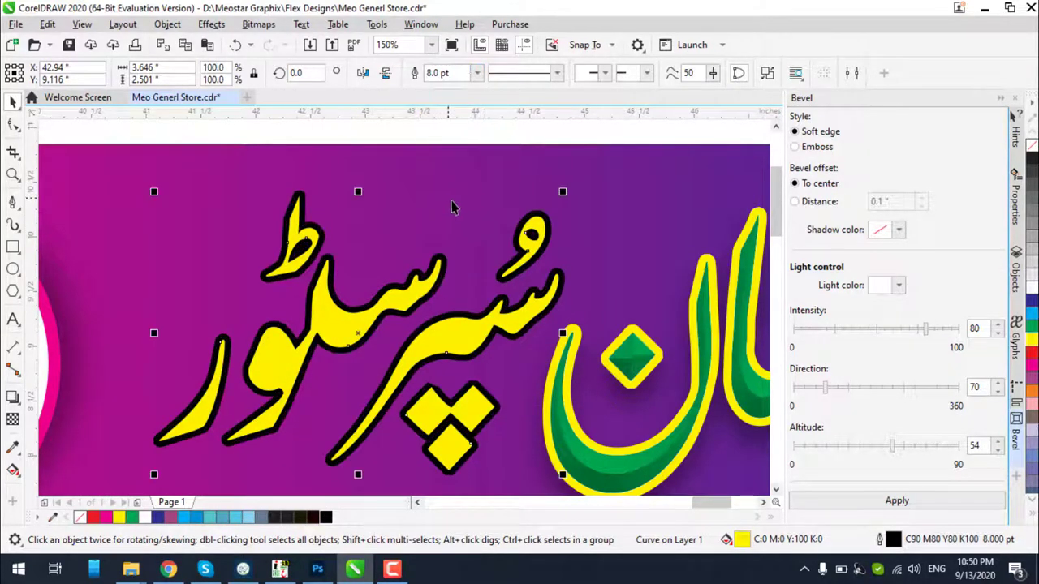
left_click(886, 497)
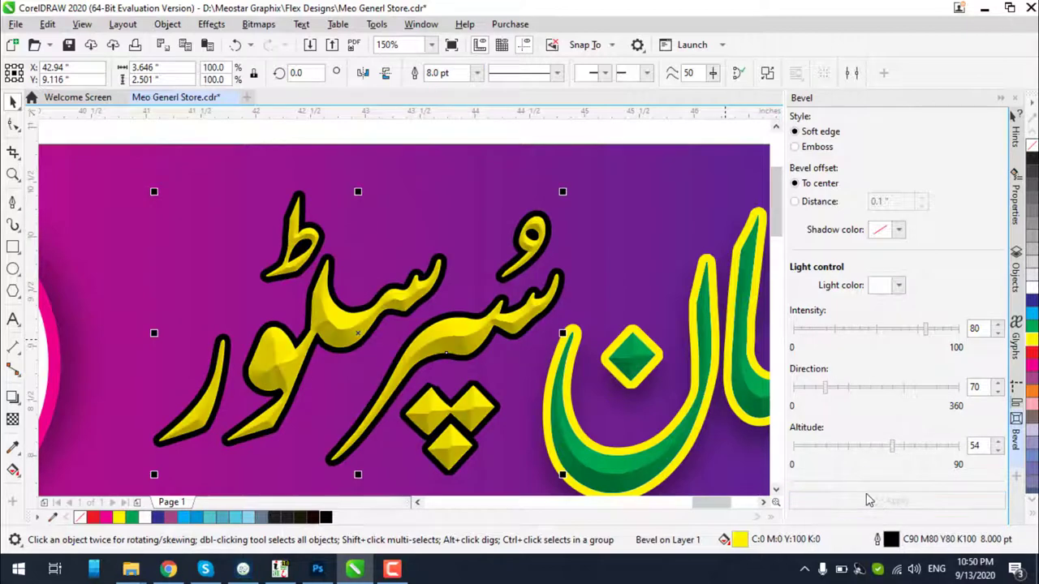
Fill the bevelled subtitle red and give it a white outline
left_click(1030, 365)
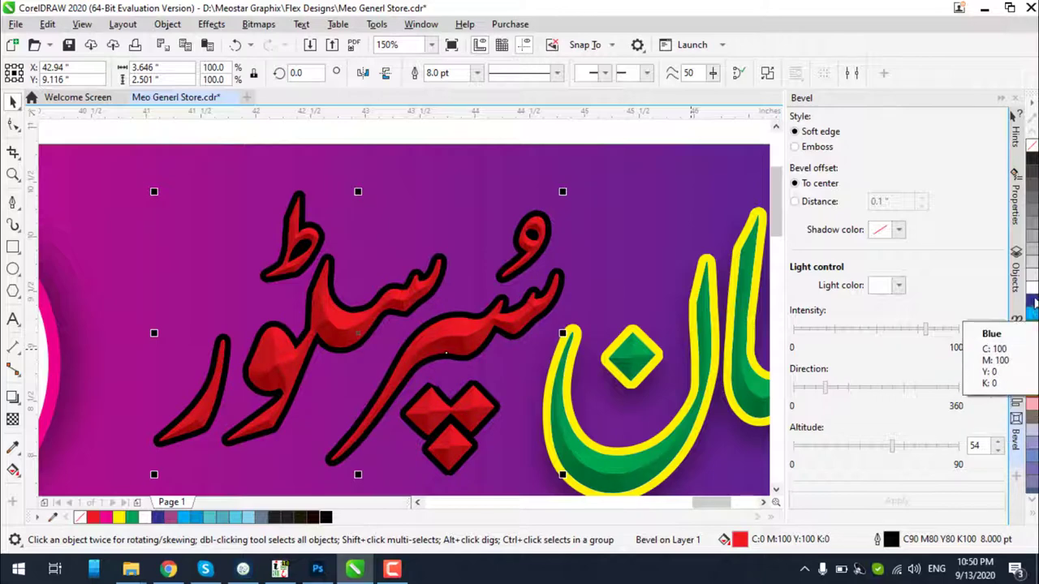
right_click(1032, 289)
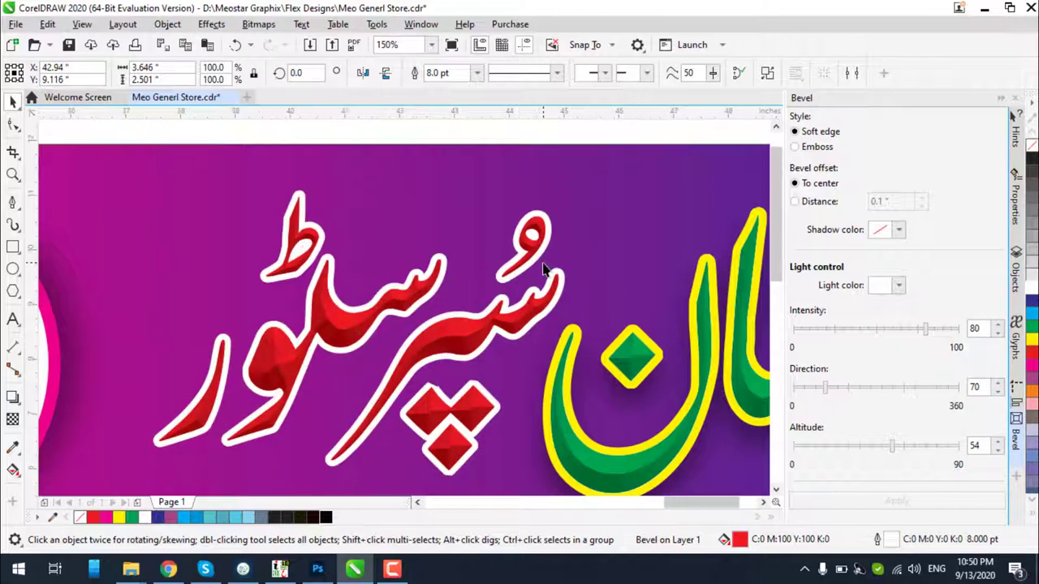
scroll(545, 271, "down", 2)
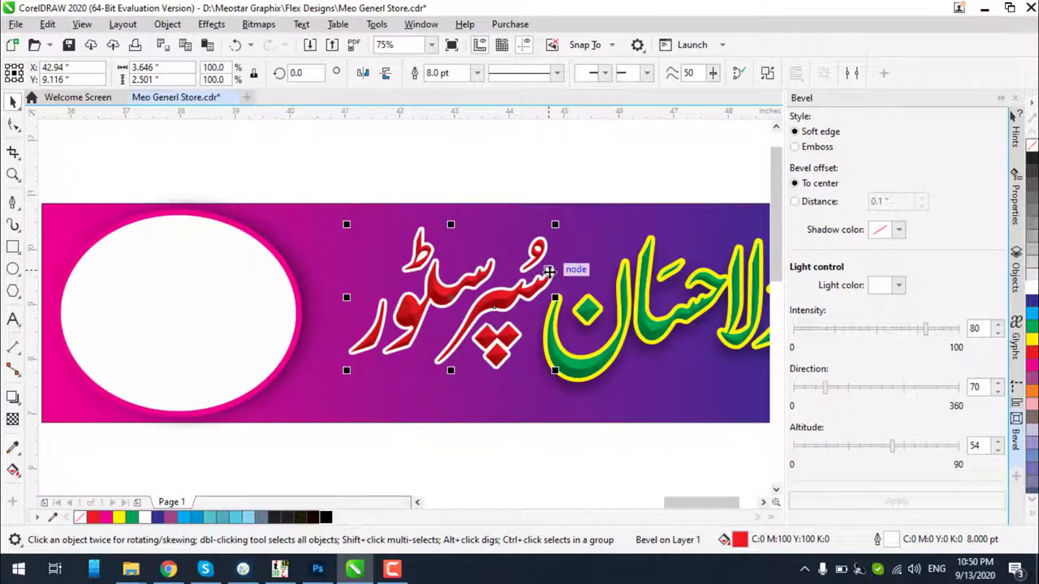
scroll(549, 272, "up", 2)
scroll(549, 271, "down", 4)
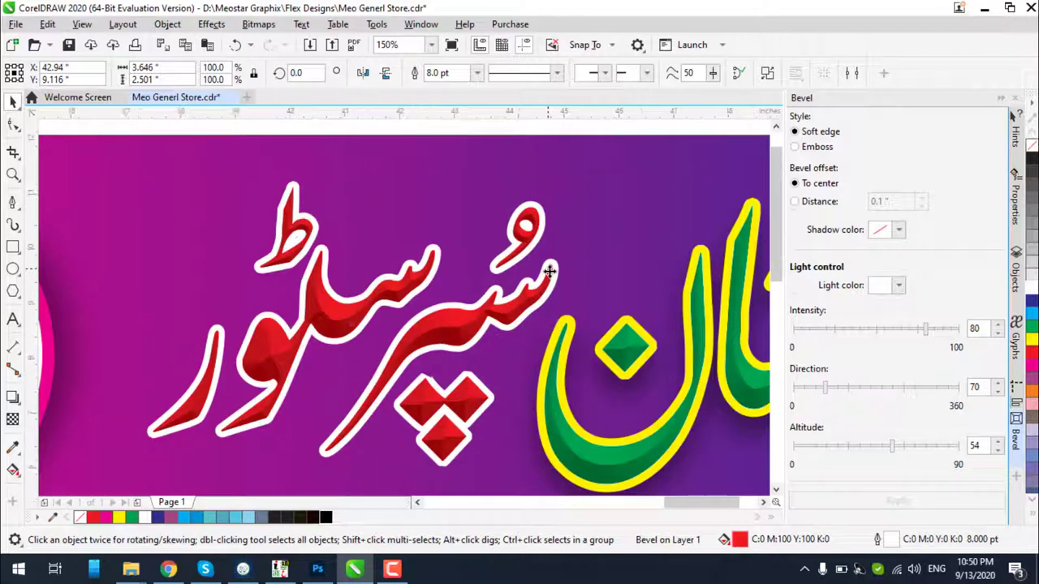
scroll(543, 293, "up", 2)
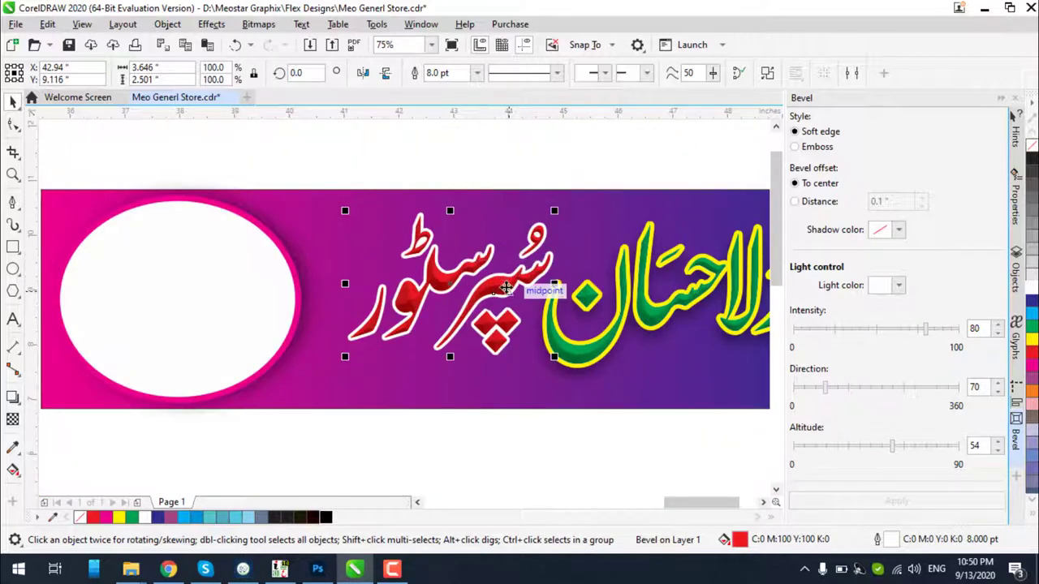
Try dark blue and yellow fills, then settle on golden yellow C0 M20 Y100 K0
left_click(1033, 303)
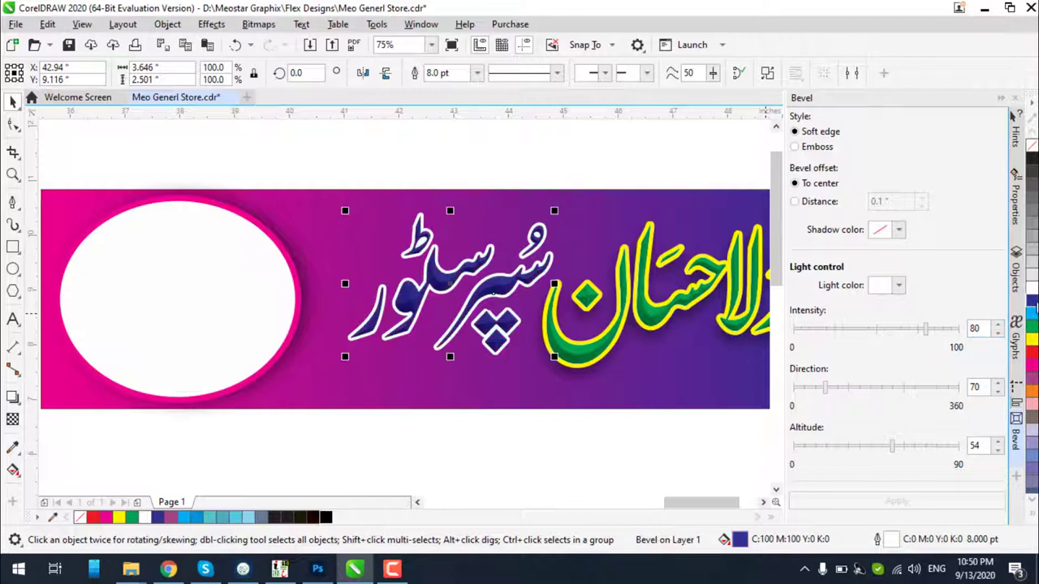
left_click(1033, 341)
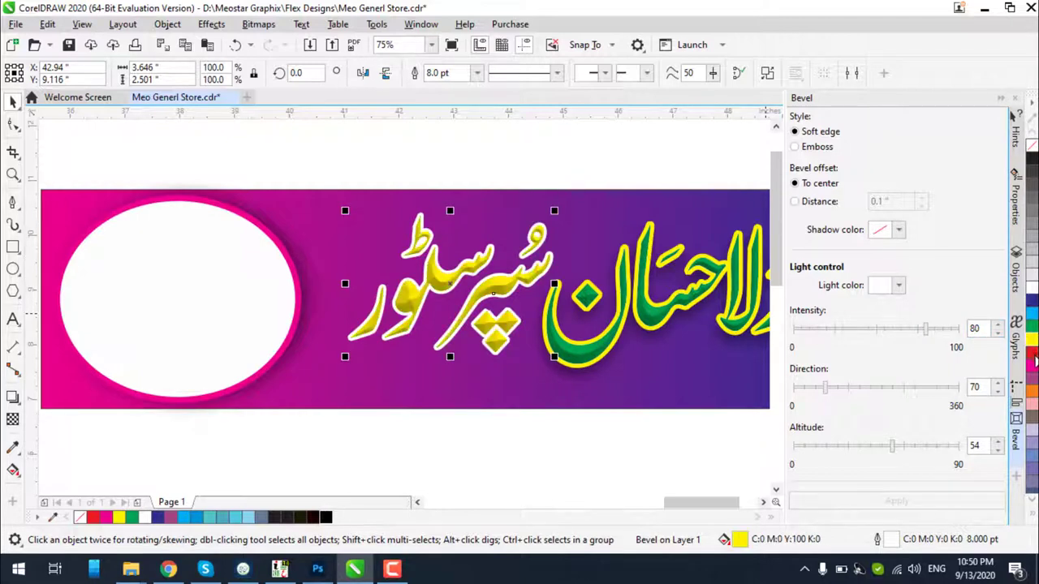
left_click(1034, 514)
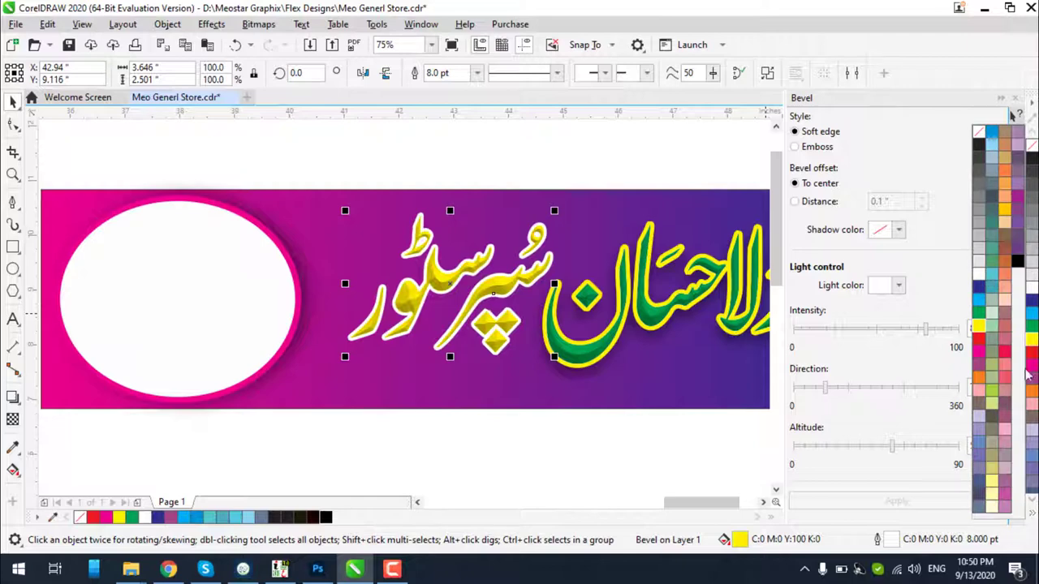
left_click(1004, 220)
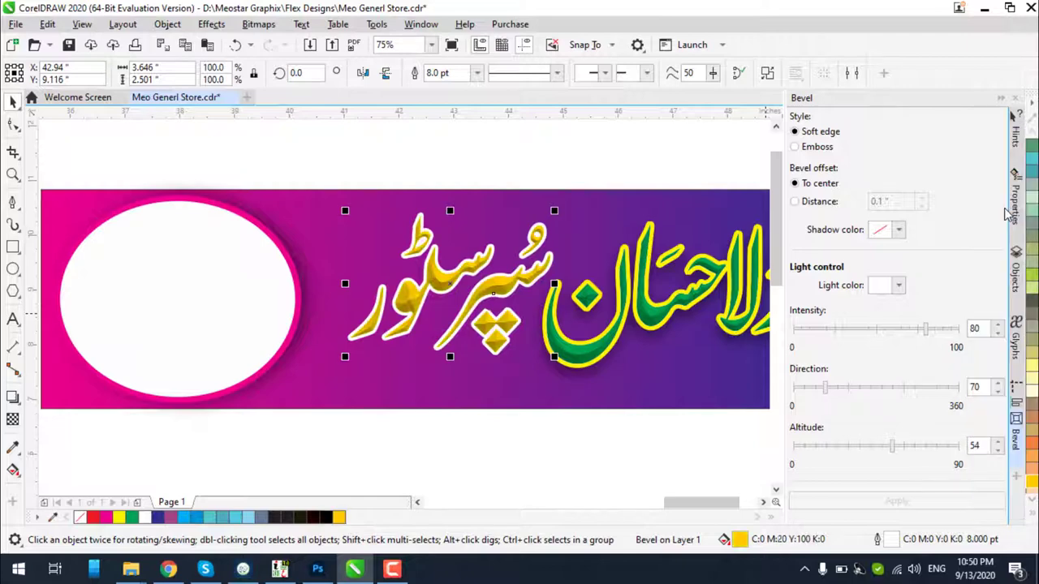
scroll(497, 280, "up", 3)
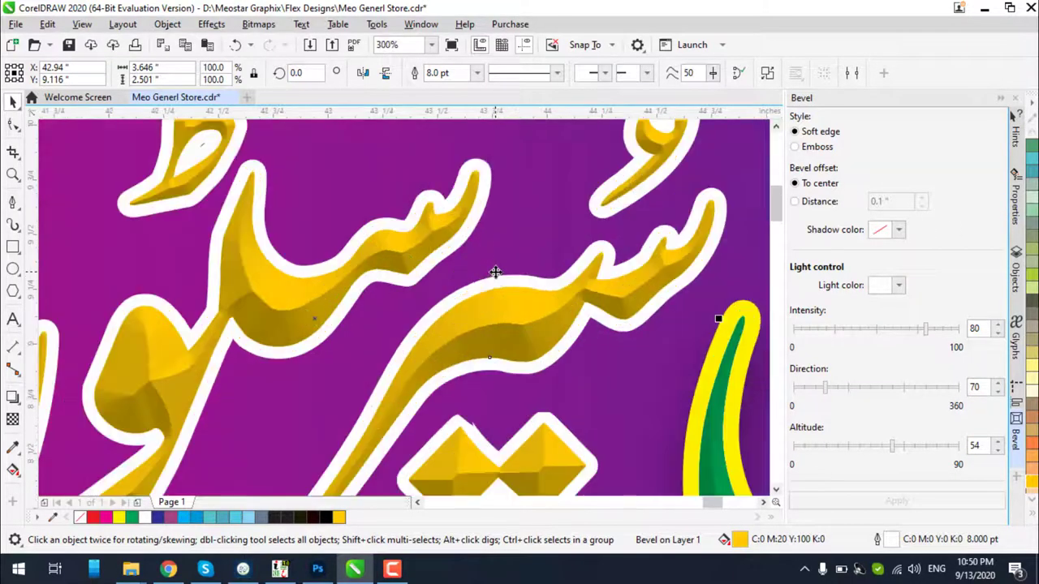
scroll(495, 276, "down", 3)
scroll(496, 278, "down", 1)
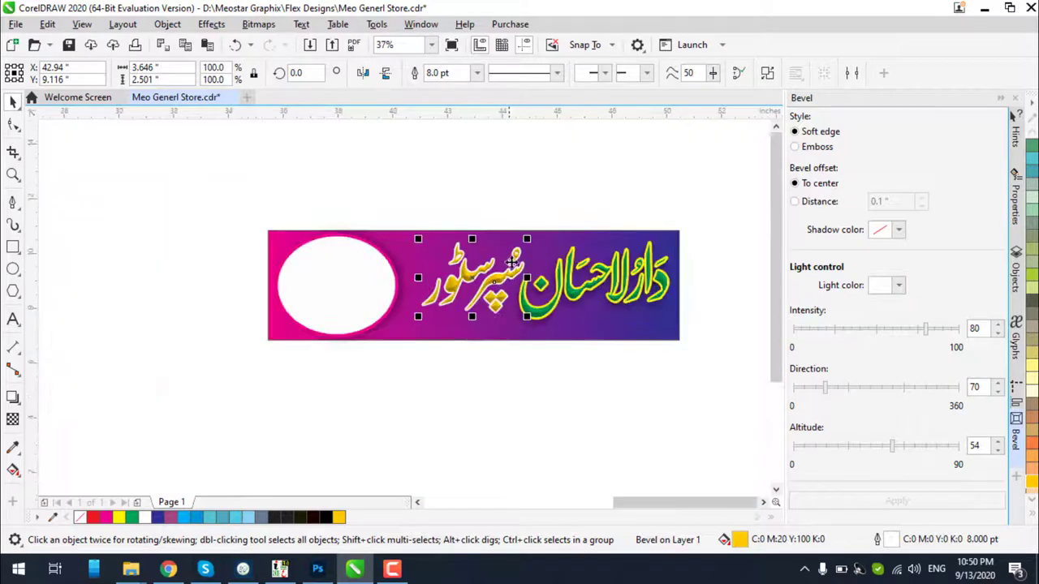
scroll(550, 234, "up", 1)
Apply lime green C40 M0 Y100 K0 to the shadowed title, dismissing the document defaults prompt
left_click(551, 236)
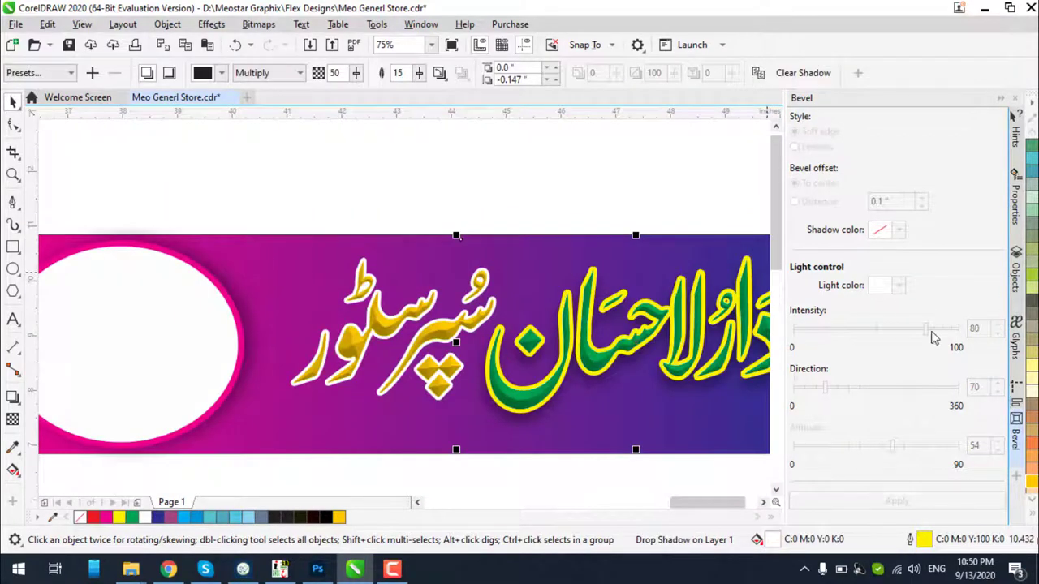
left_click(1032, 278)
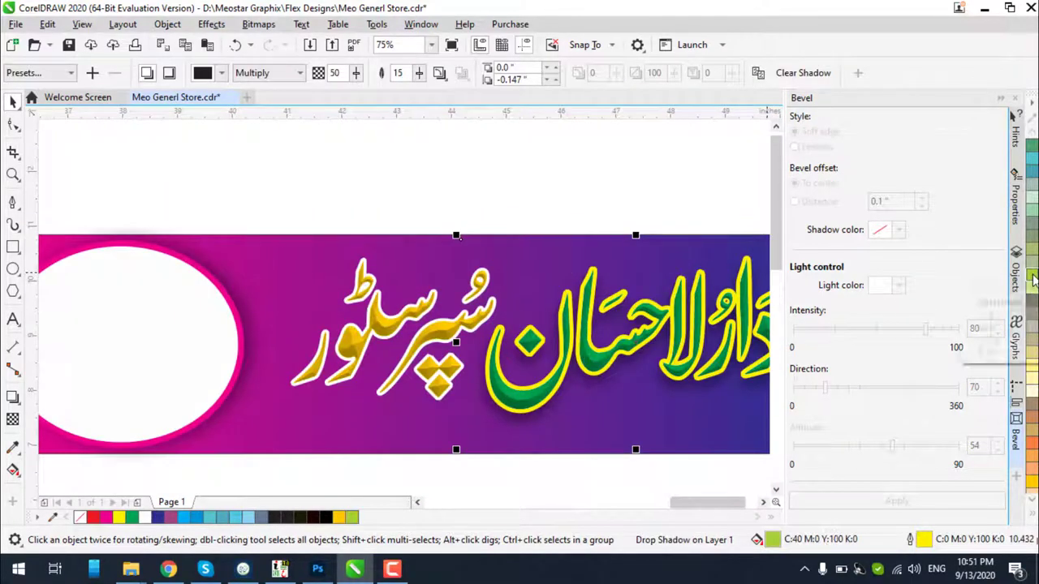
key("Escape")
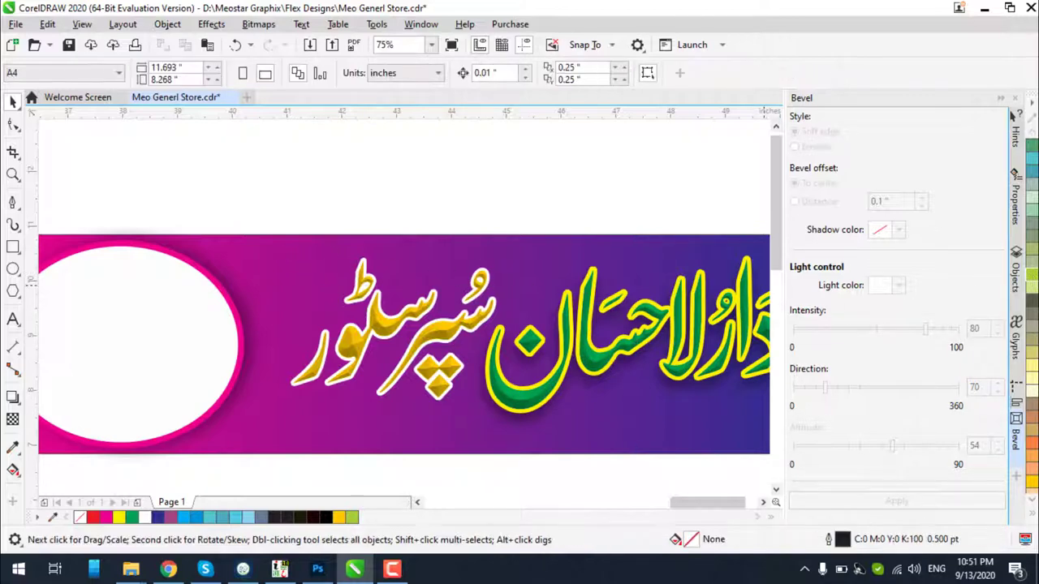
left_click(1033, 278)
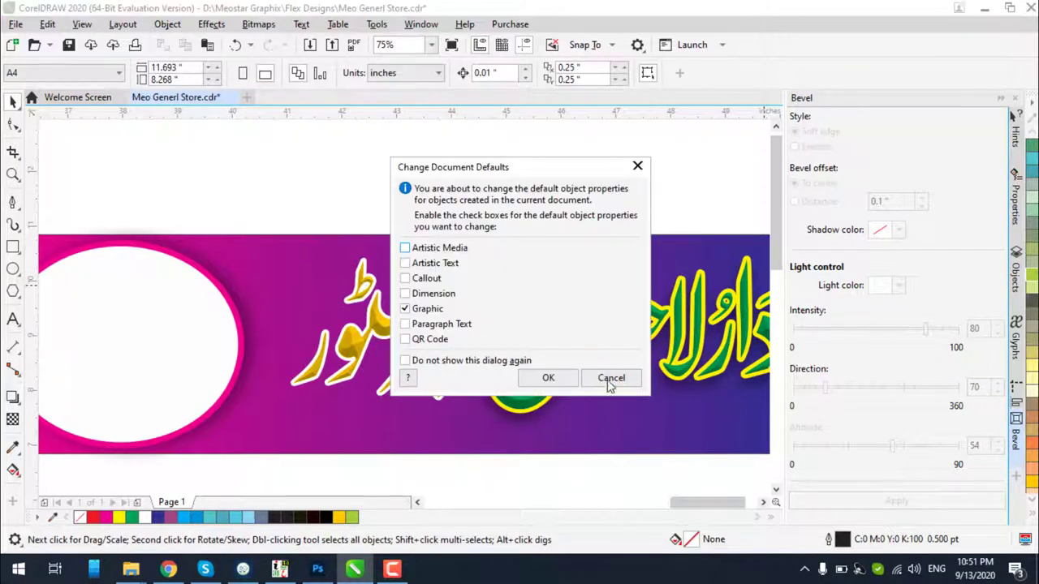
left_click(610, 378)
scroll(580, 394, "down", 2)
Unlock the locked background rectangle behind the banner
left_click(578, 394)
right_click(577, 394)
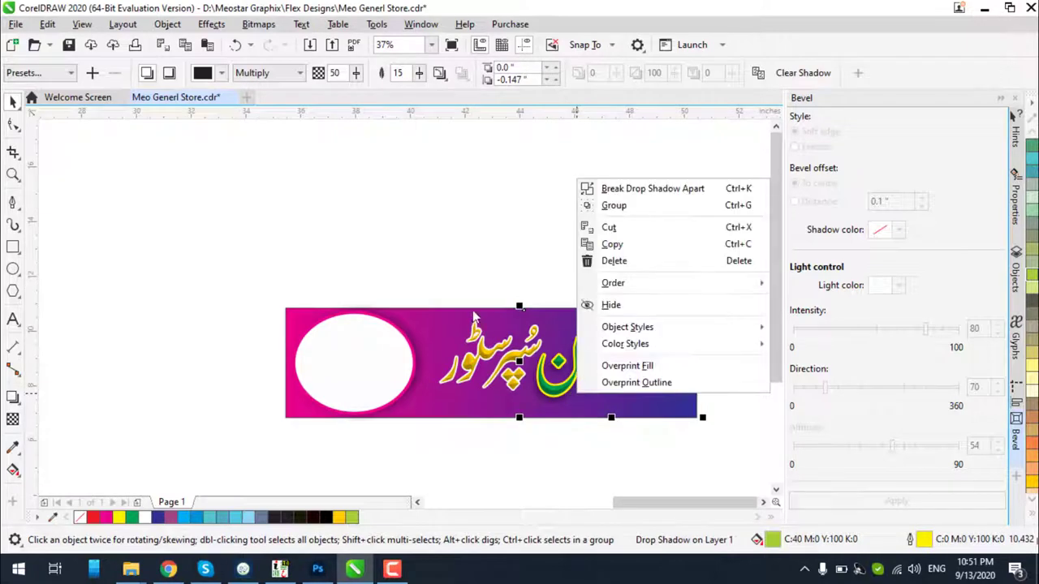
left_click(471, 318)
right_click(457, 321)
left_click(467, 328)
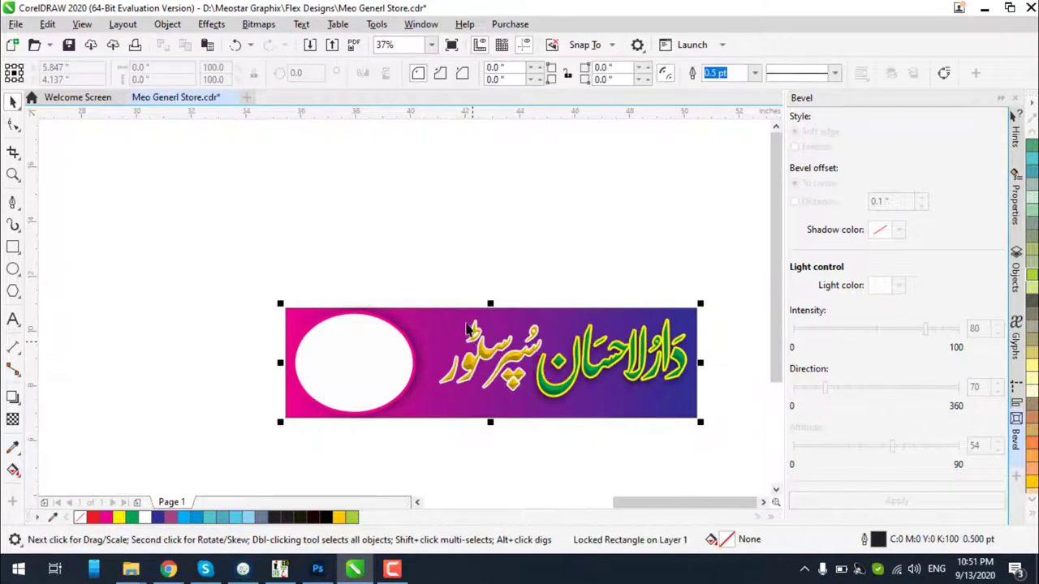
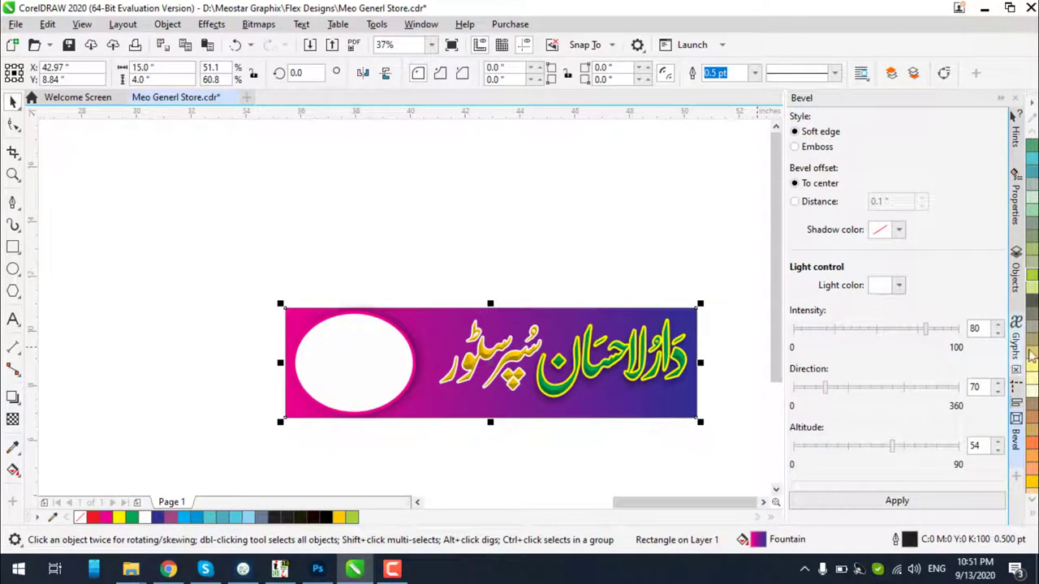
Fill the banner rectangle with solid lime green, then switch to the web browser
left_click(1033, 276)
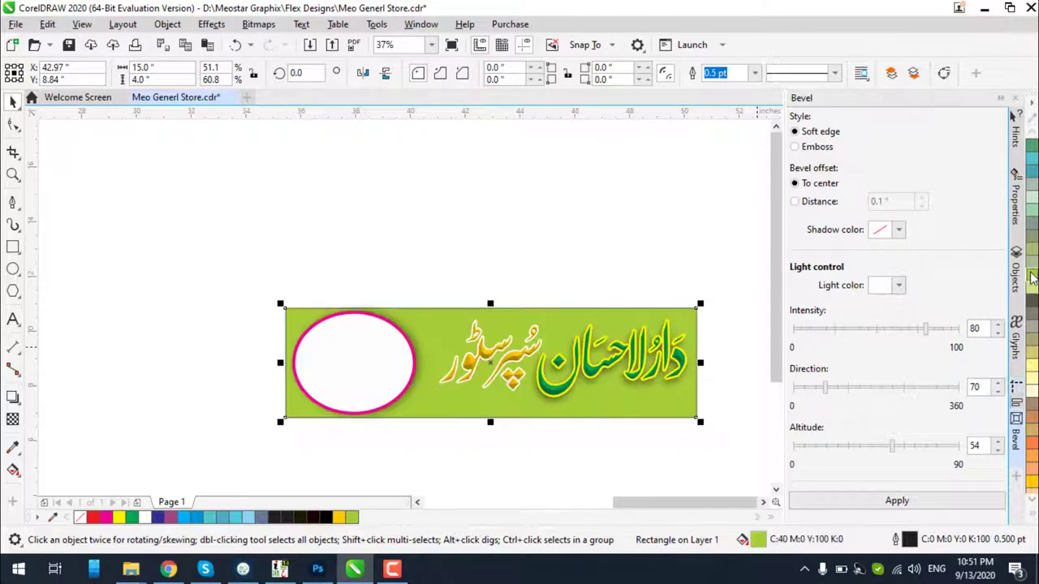
scroll(619, 386, "up", 3)
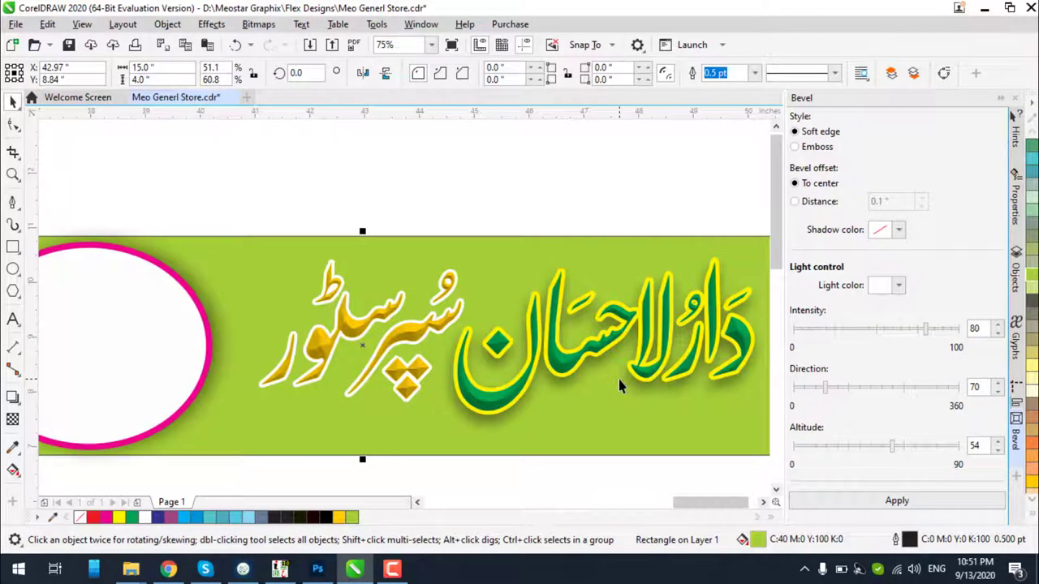
scroll(647, 382, "down", 3)
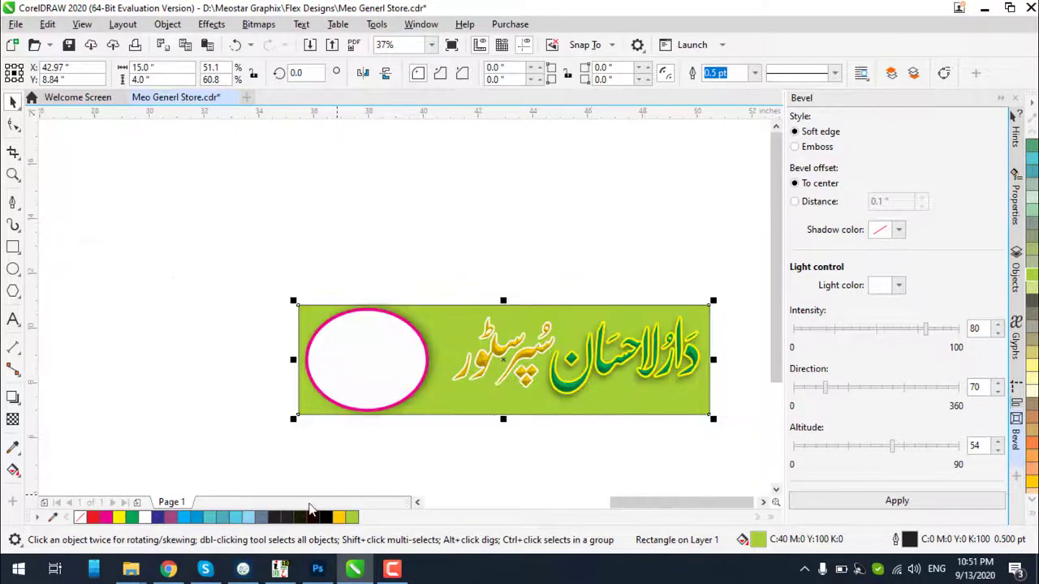
left_click(168, 569)
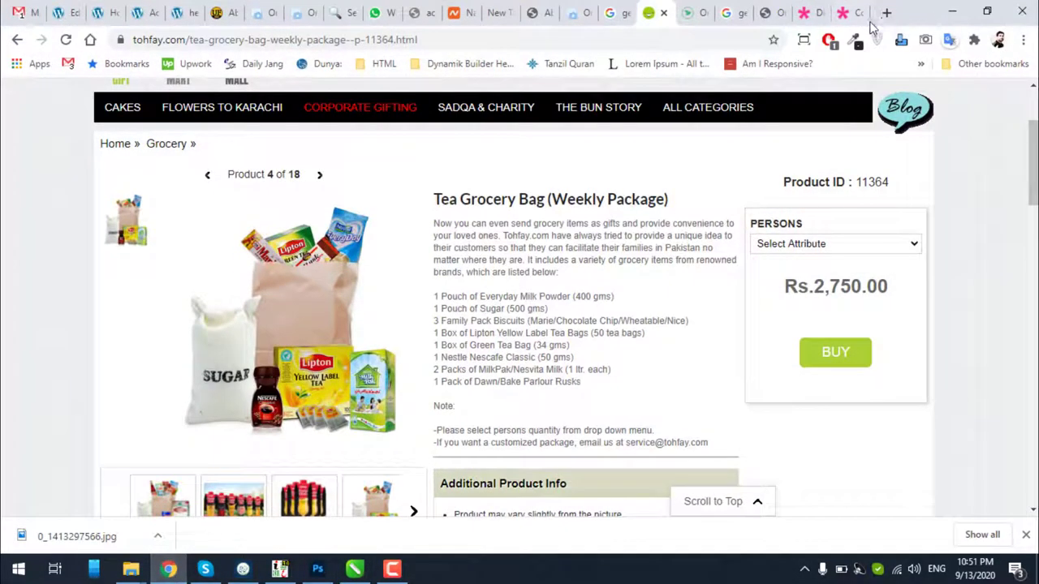
In a new tab, search Google for 'background image' and show only image results
left_click(885, 12)
left_click(739, 42)
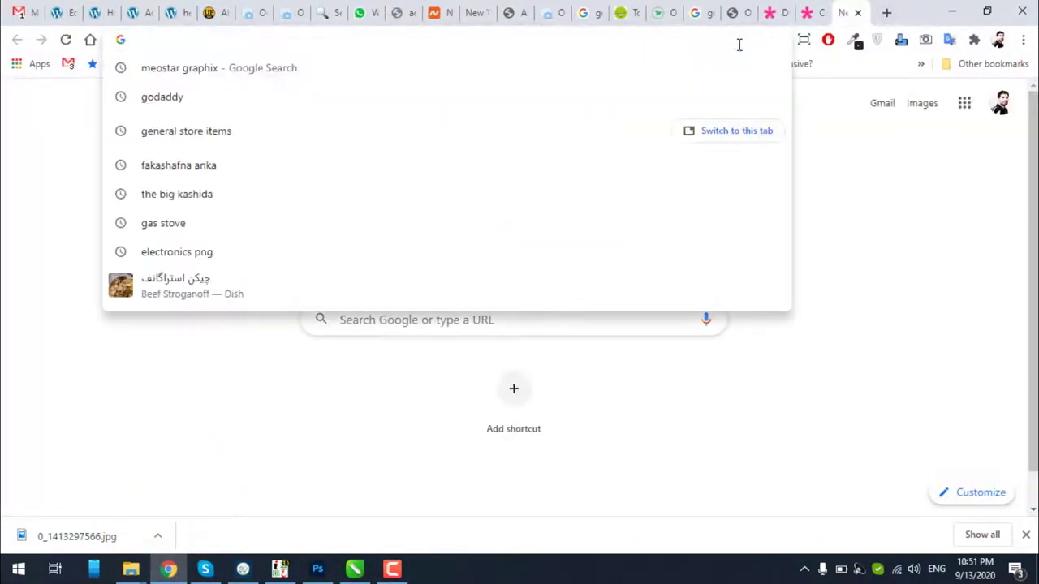
type("wall")
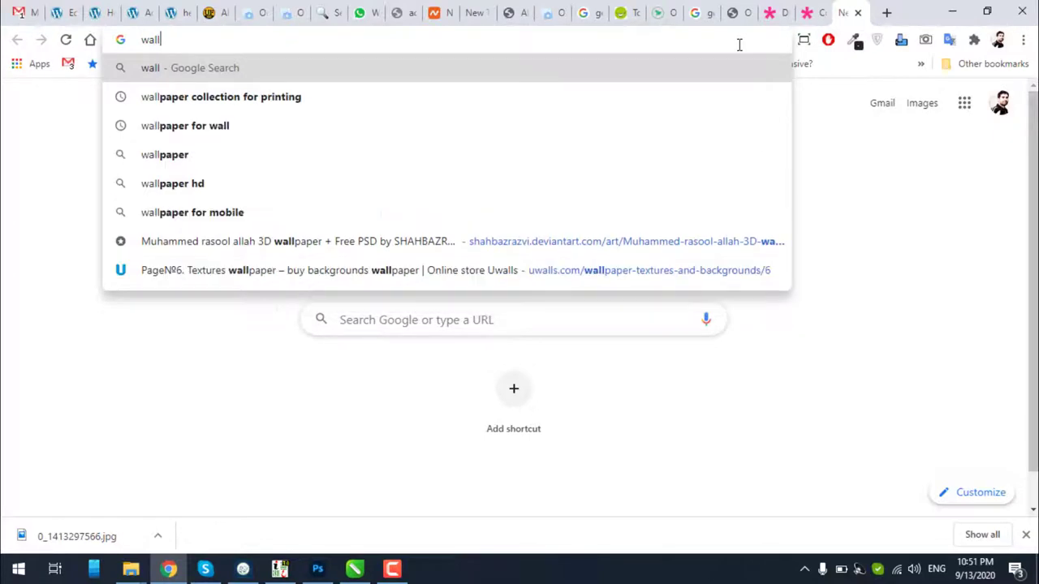
key("Escape")
type("bac")
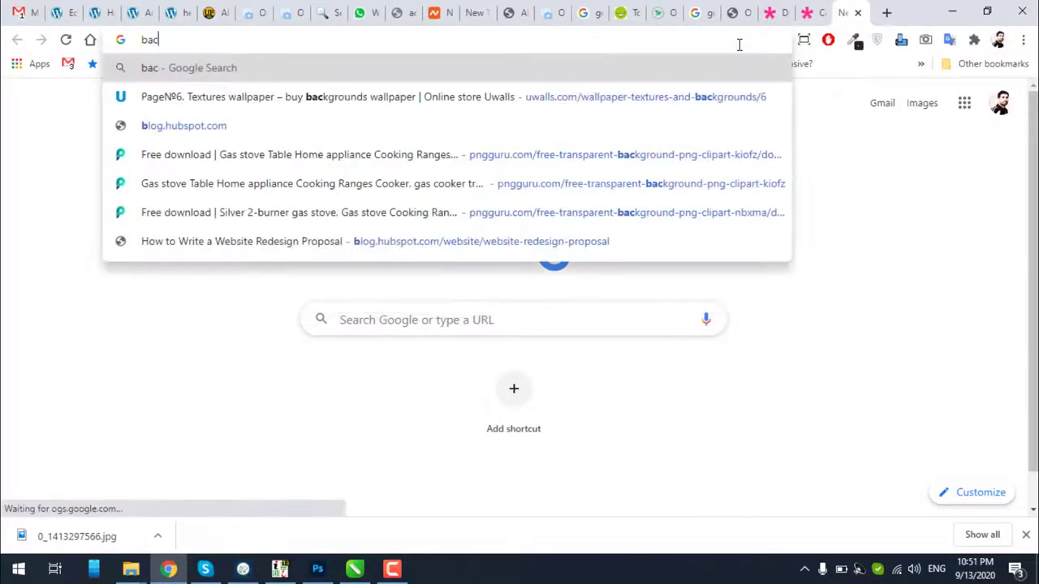
type("kground")
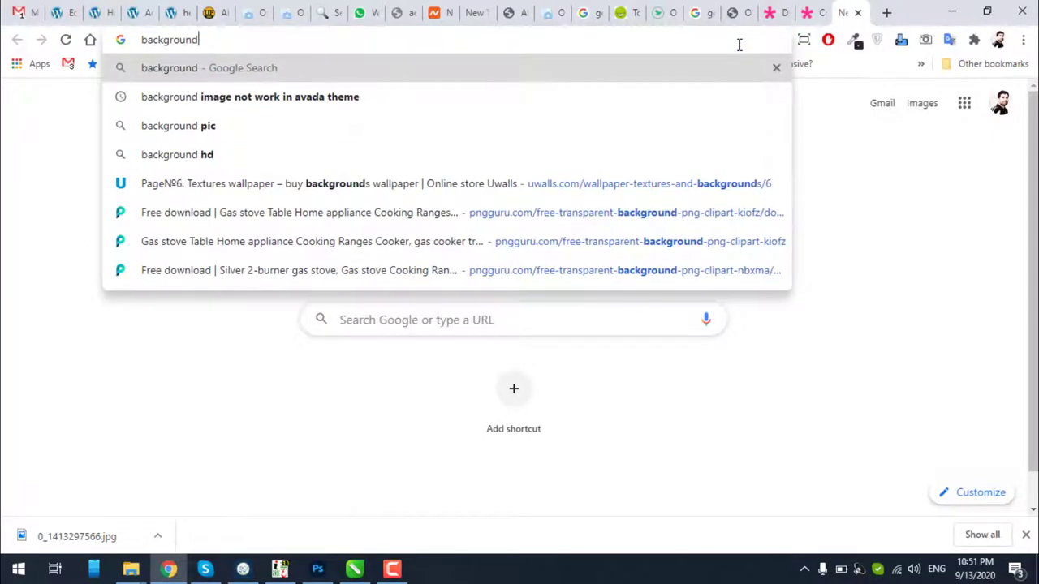
type(" image")
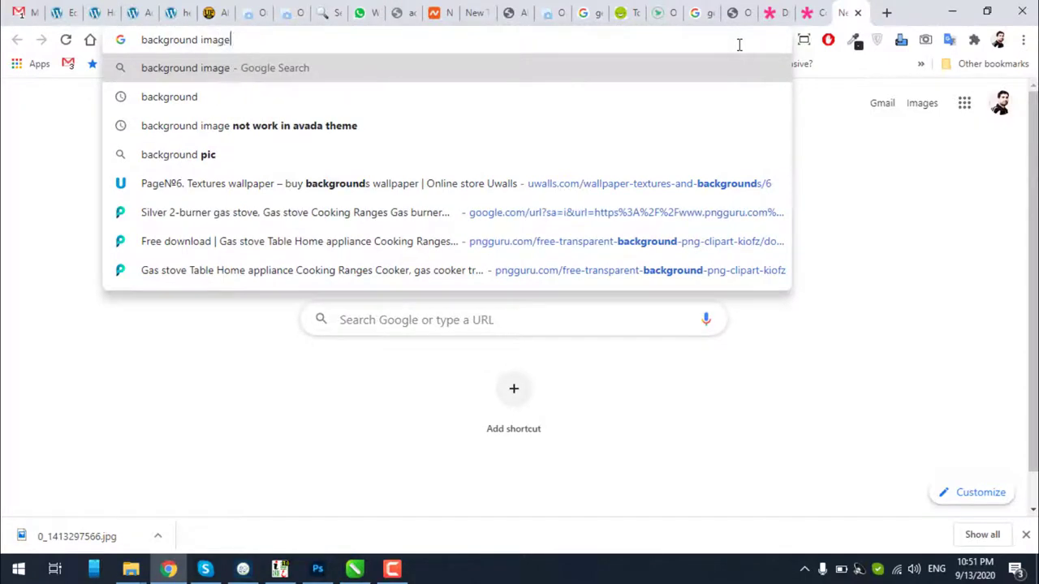
key("Return")
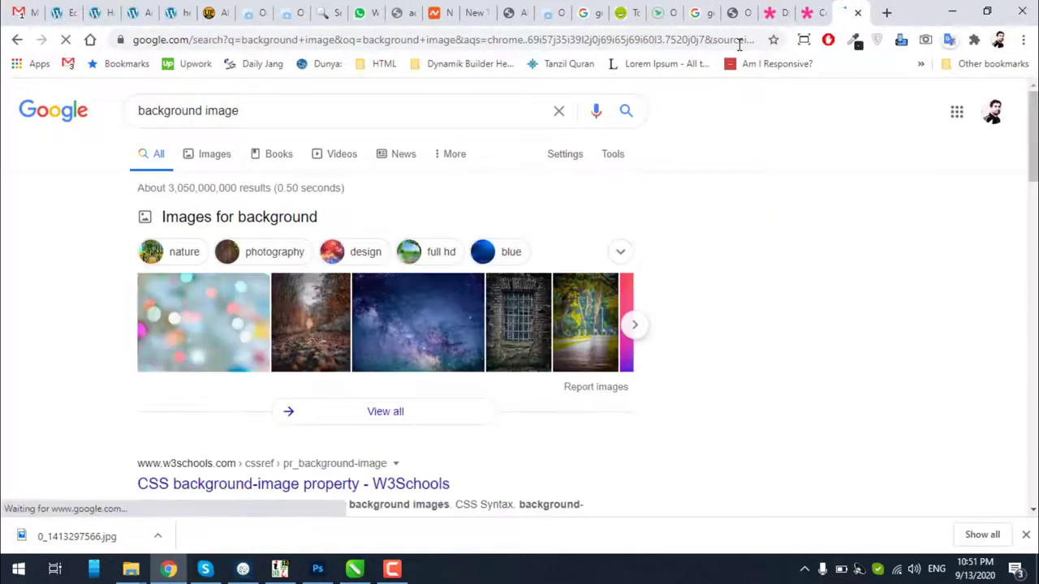
left_click(218, 158)
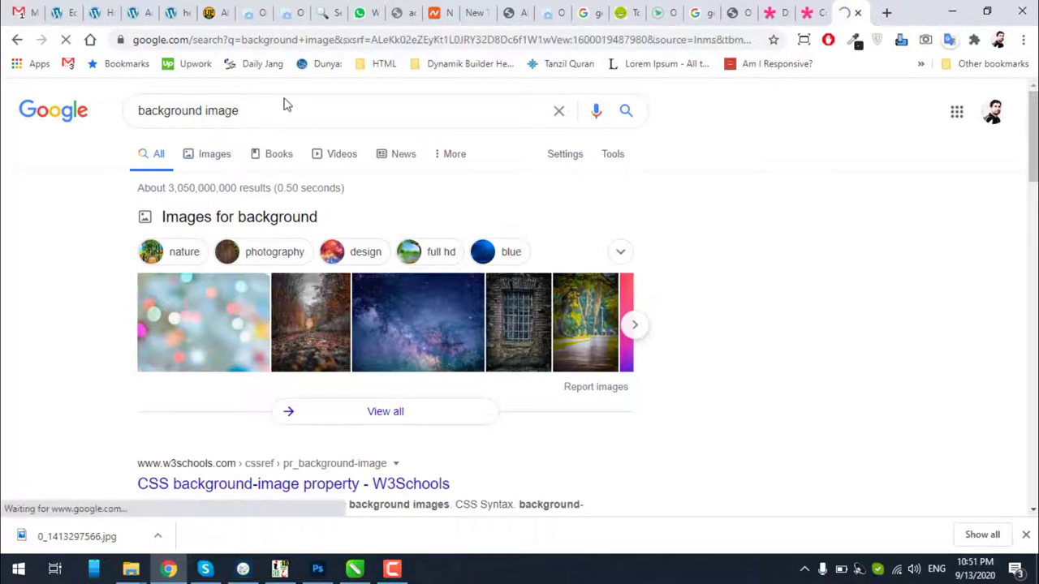
Browse the image results and preview the dark blue textured background
scroll(343, 147, "down", 3)
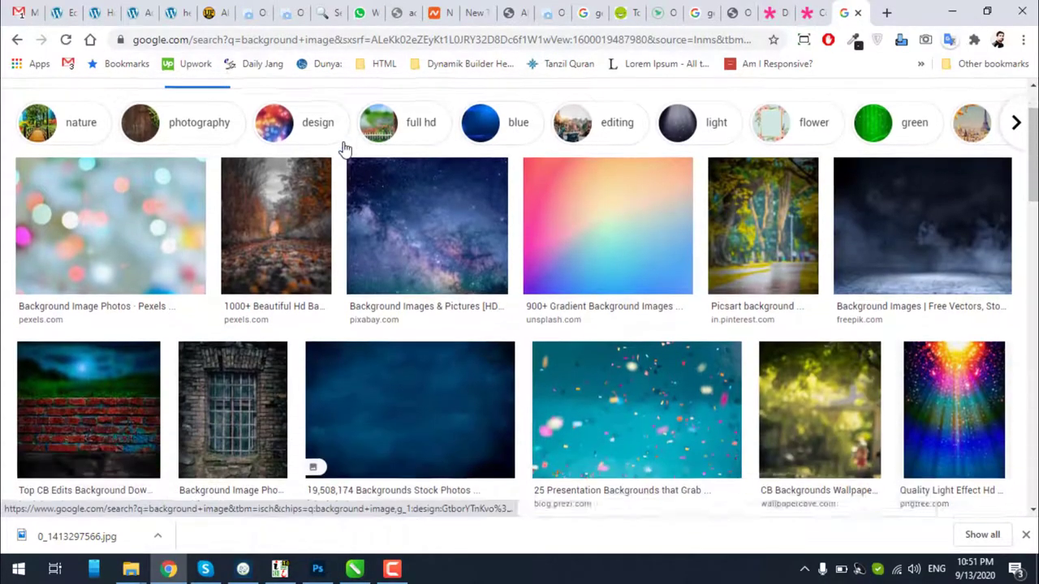
scroll(343, 148, "down", 3)
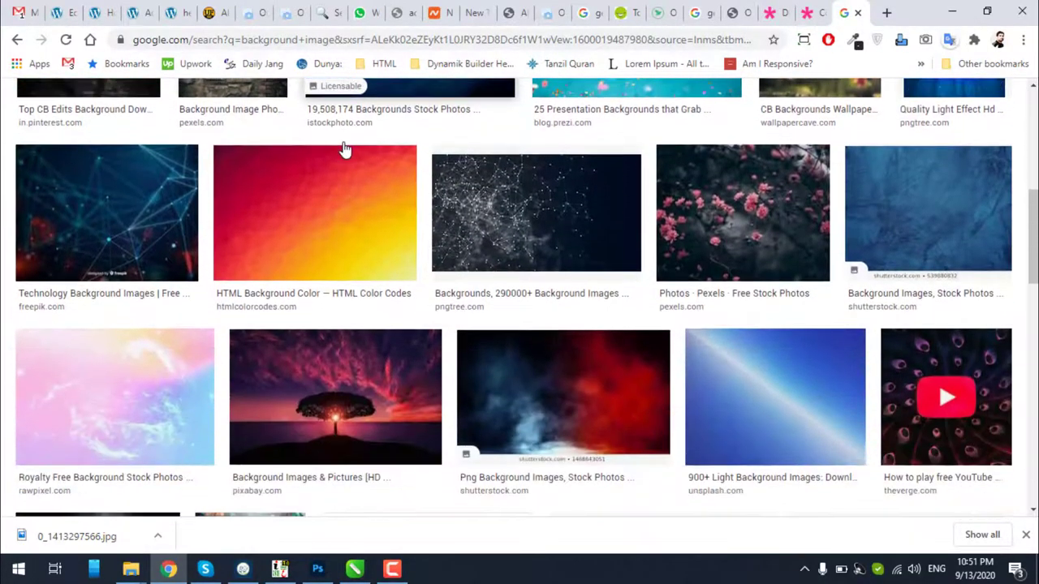
scroll(343, 149, "down", 10)
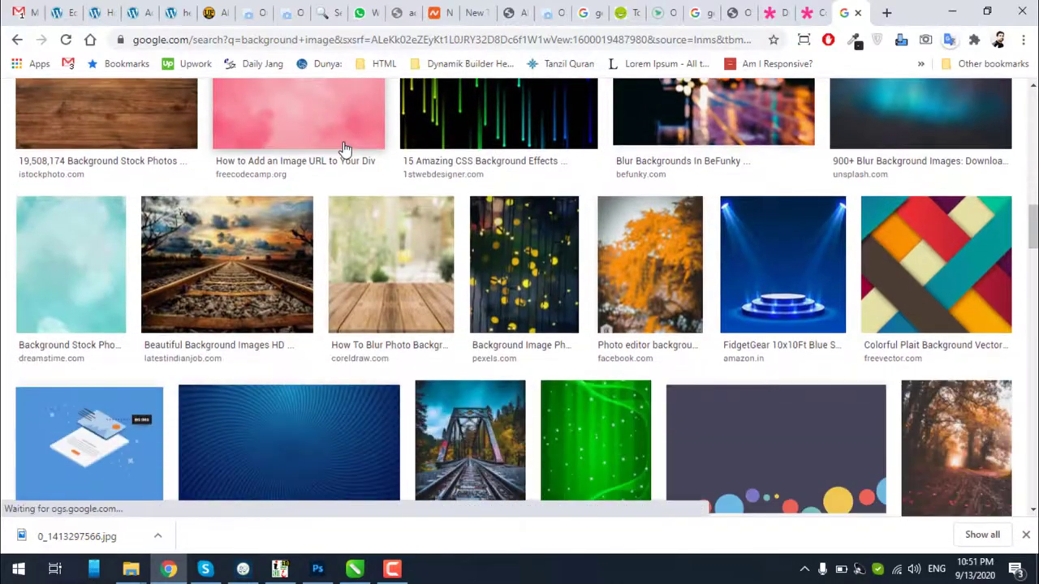
scroll(343, 150, "down", 5)
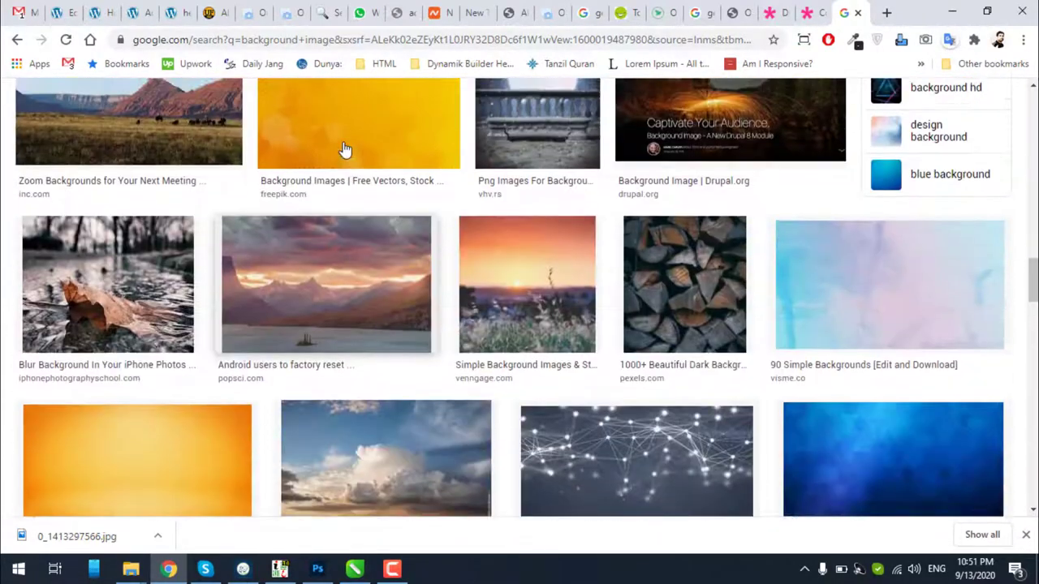
scroll(344, 152, "down", 4)
left_click(884, 153)
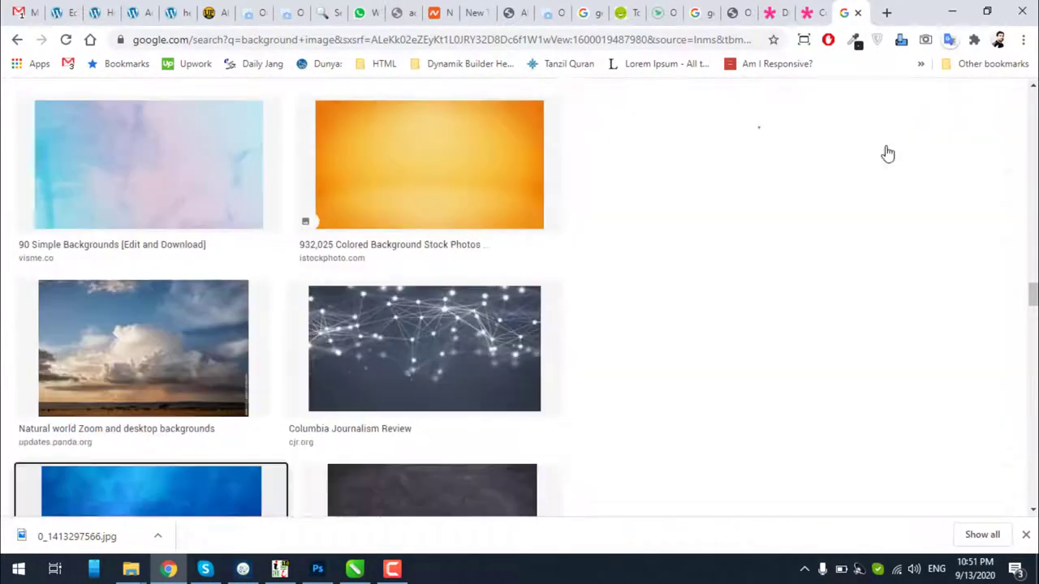
scroll(652, 371, "down", 6)
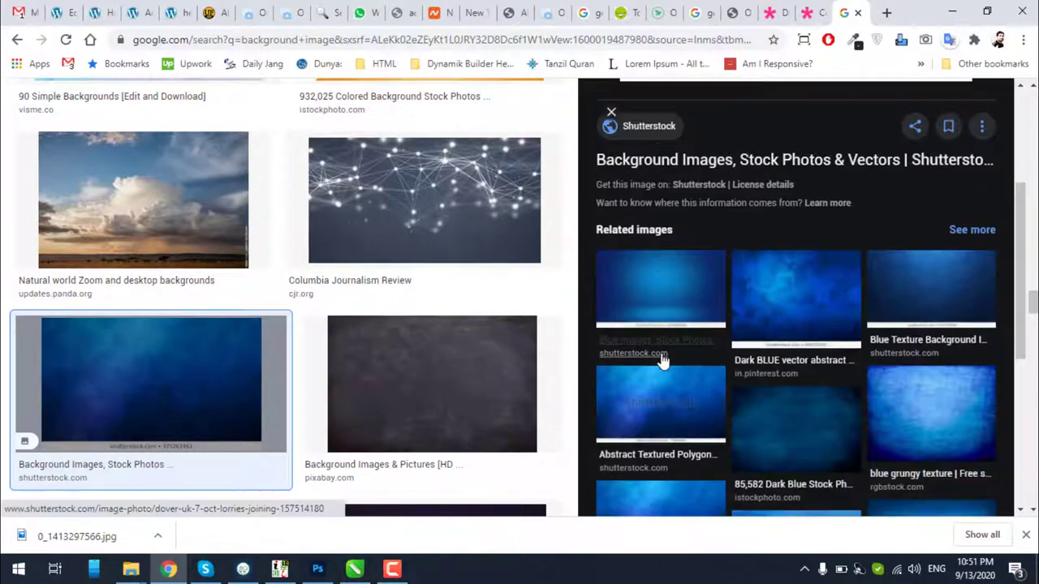
scroll(475, 379, "down", 9)
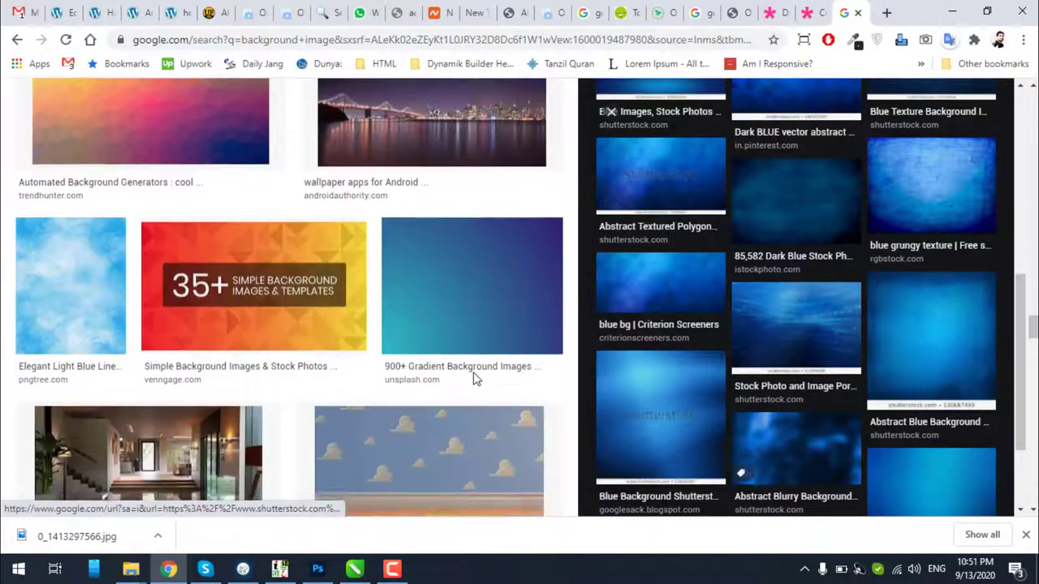
scroll(475, 379, "down", 10)
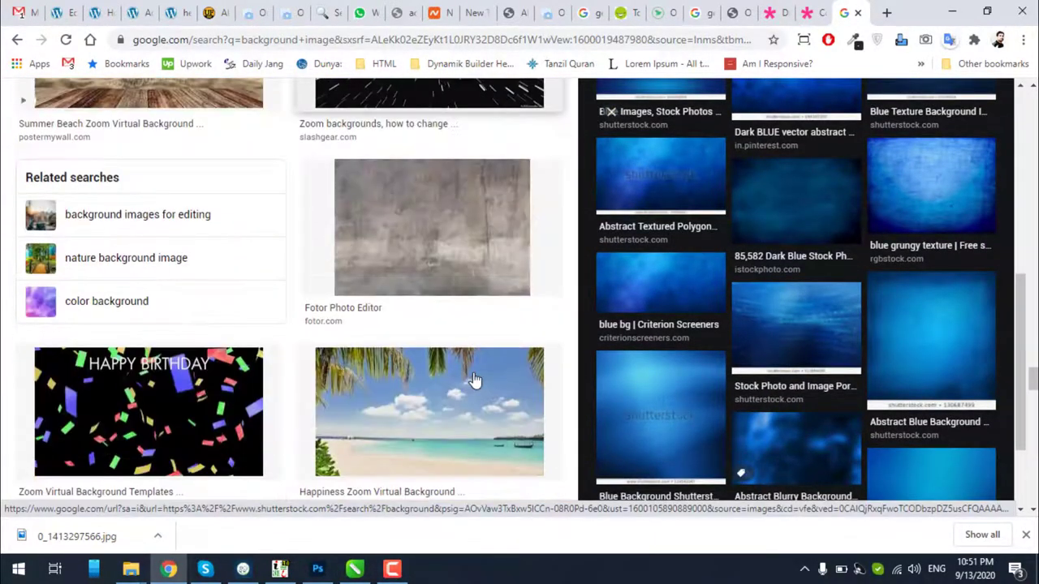
scroll(476, 380, "down", 10)
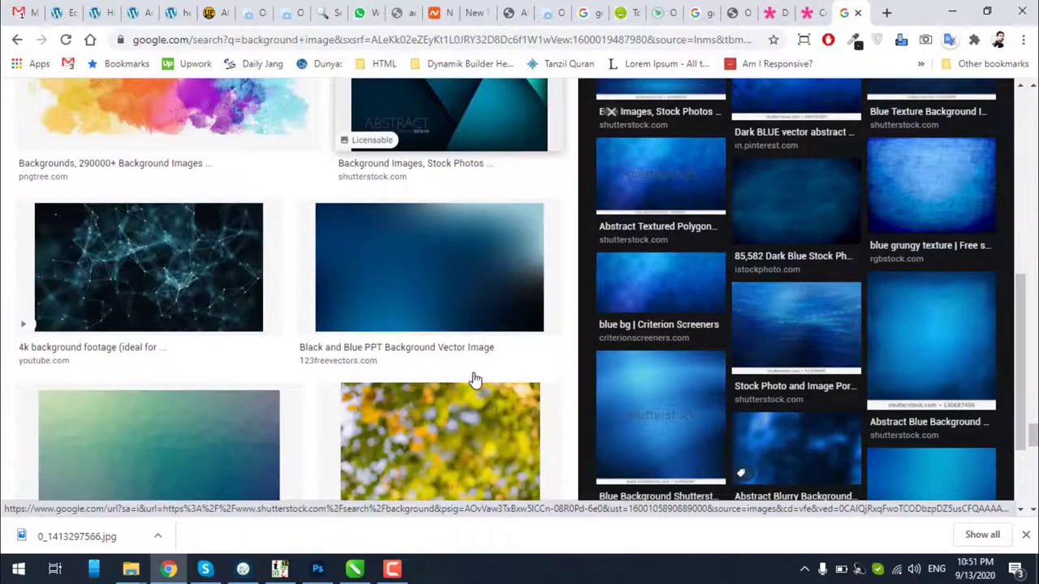
scroll(475, 379, "down", 6)
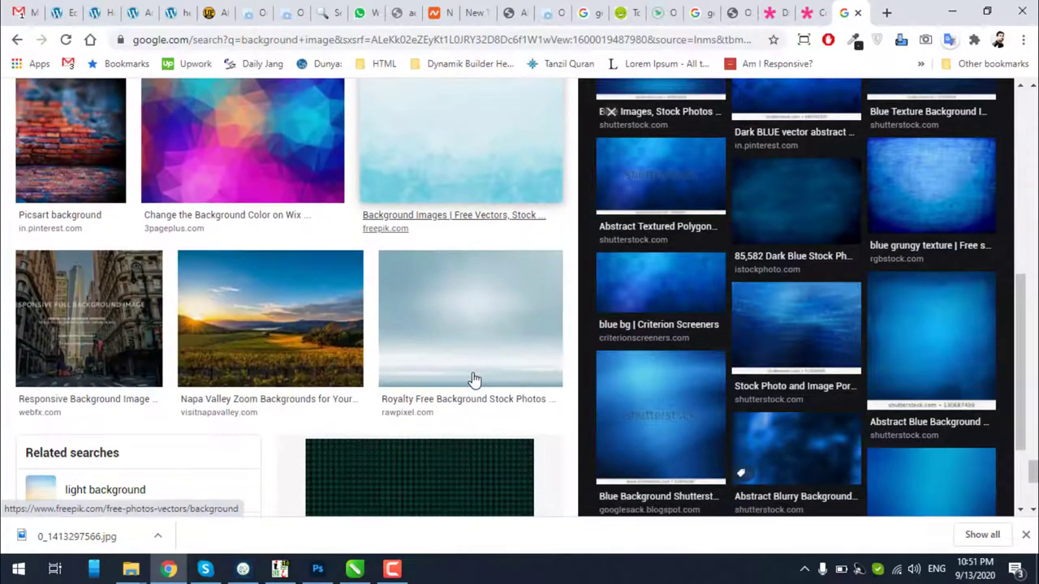
scroll(475, 379, "down", 10)
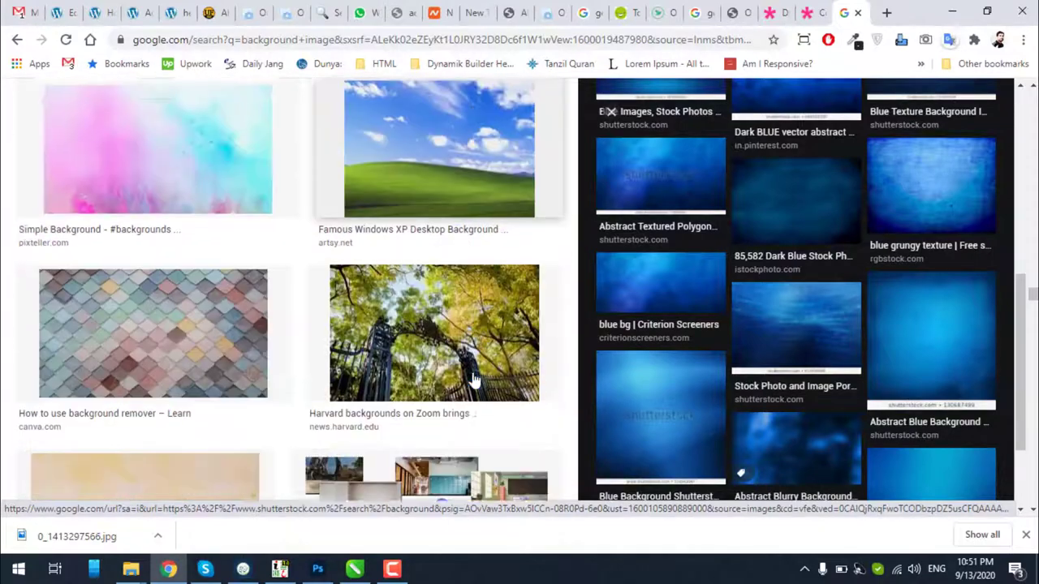
scroll(474, 380, "down", 7)
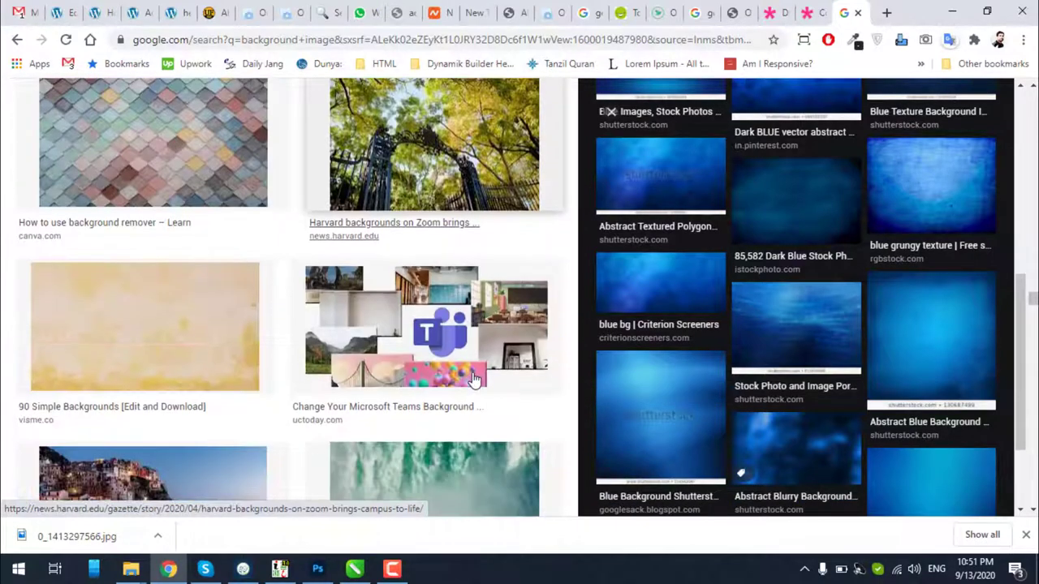
scroll(475, 380, "down", 12)
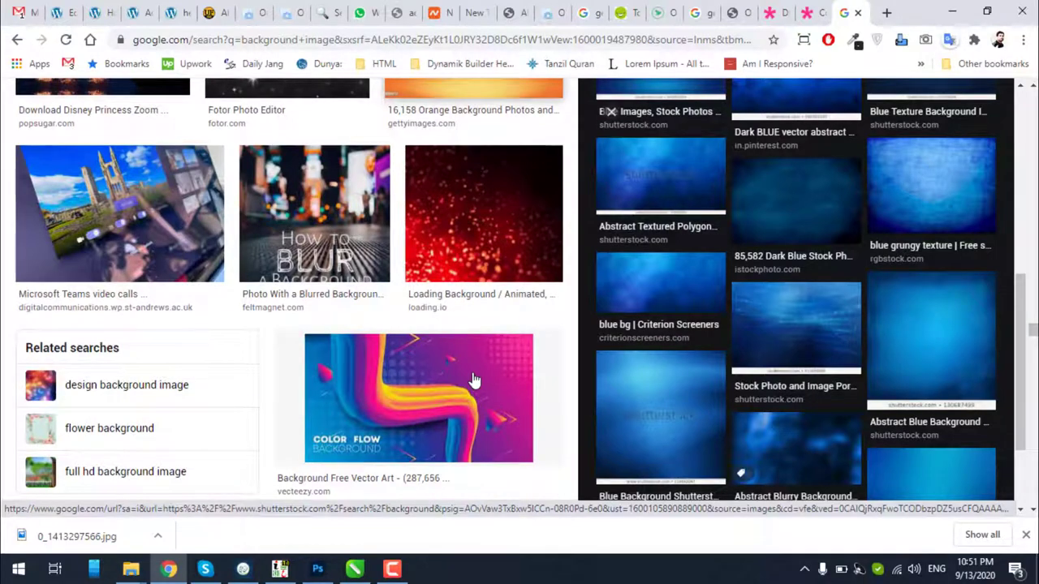
Preview the Color Flow gradient background, then filter results by the 'design' chip
left_click(475, 380)
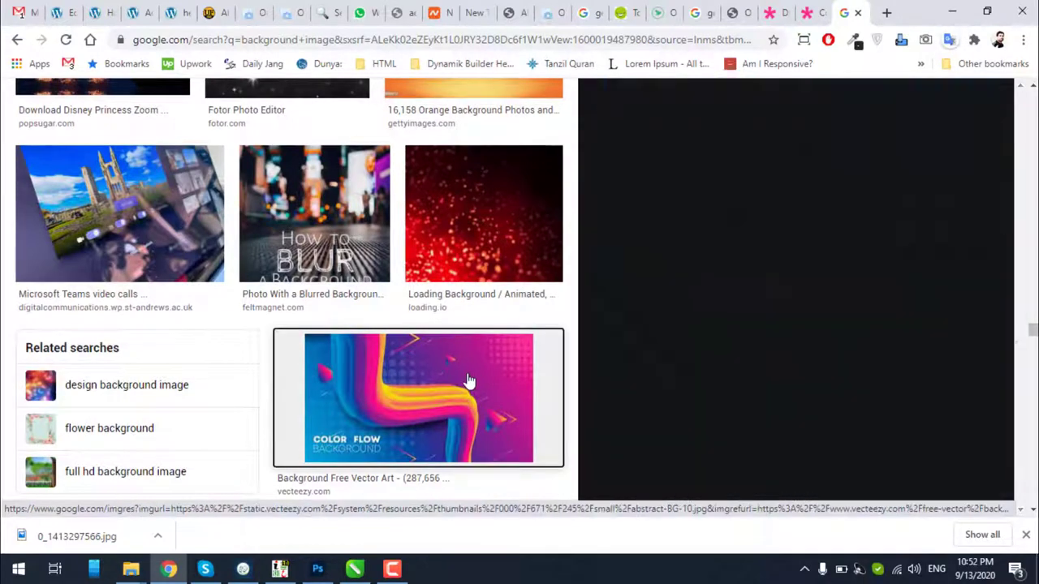
scroll(759, 388, "down", 6)
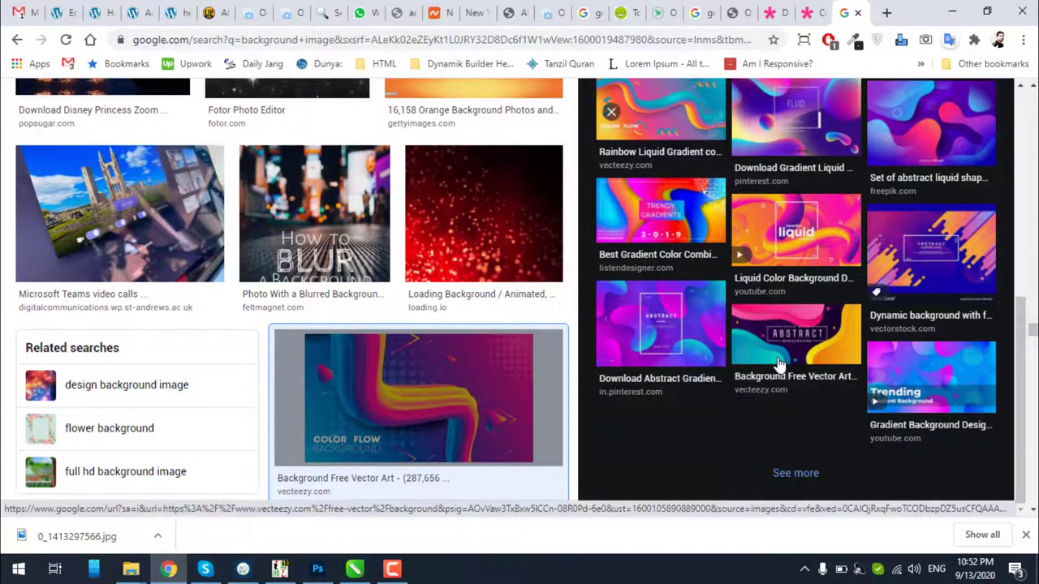
scroll(767, 374, "up", 3)
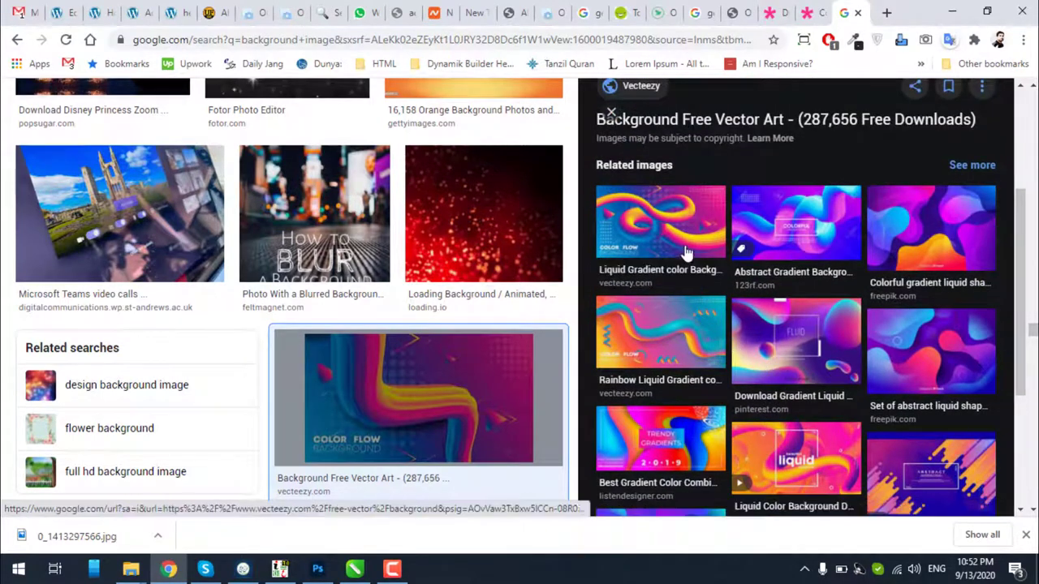
scroll(686, 255, "down", 4)
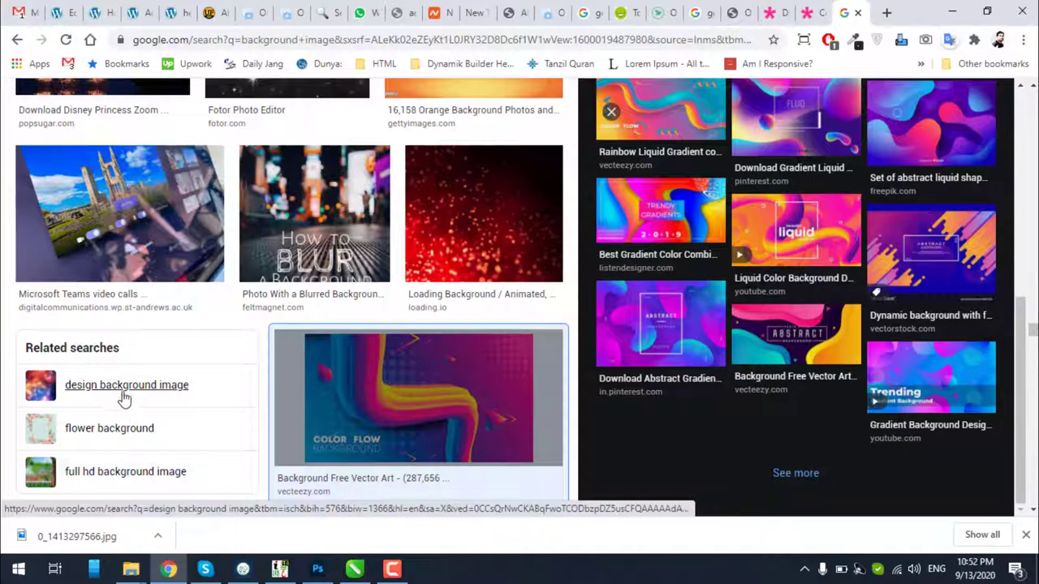
scroll(417, 397, "up", 5)
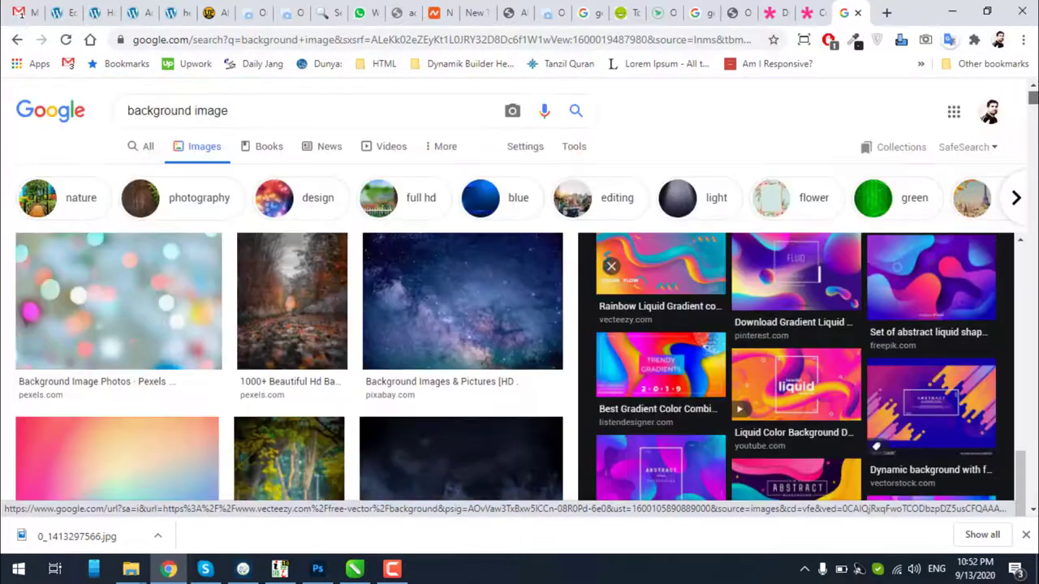
left_click(303, 205)
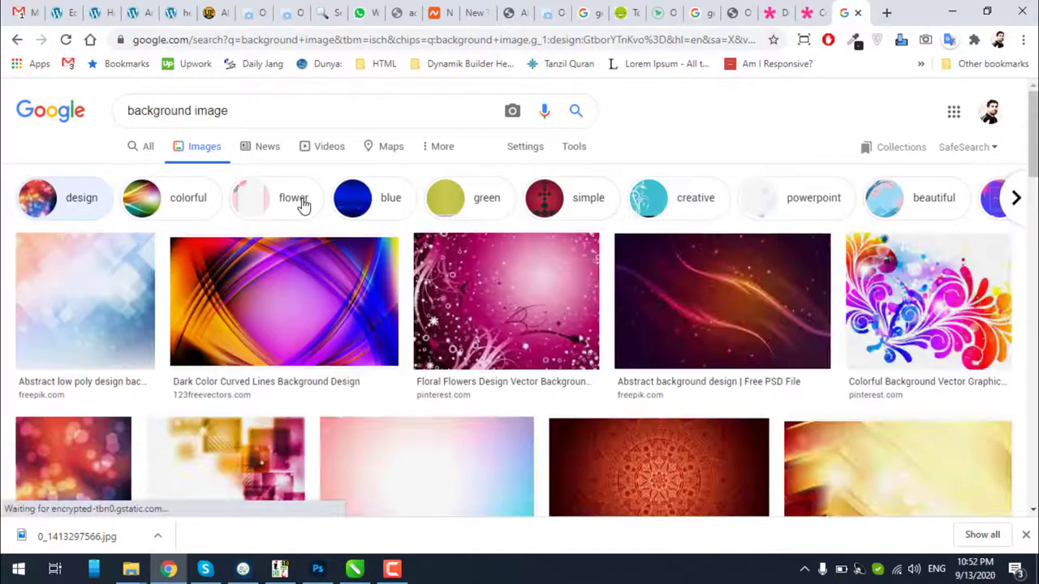
Scroll the design results and open a larger preview of the red henna mandala background
scroll(303, 205, "down", 1)
scroll(303, 204, "down", 1)
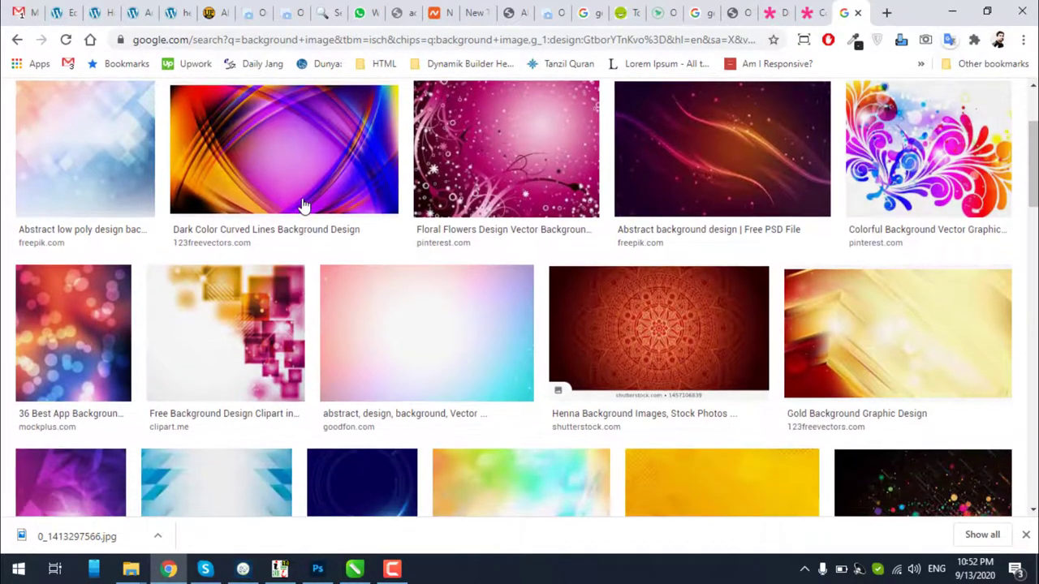
scroll(303, 204, "down", 6)
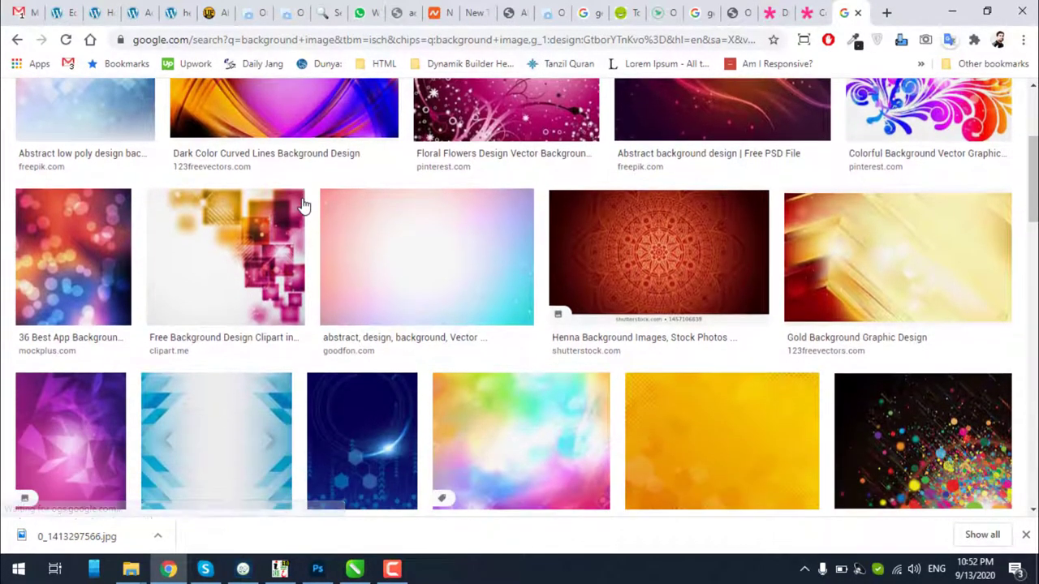
scroll(303, 206, "down", 3)
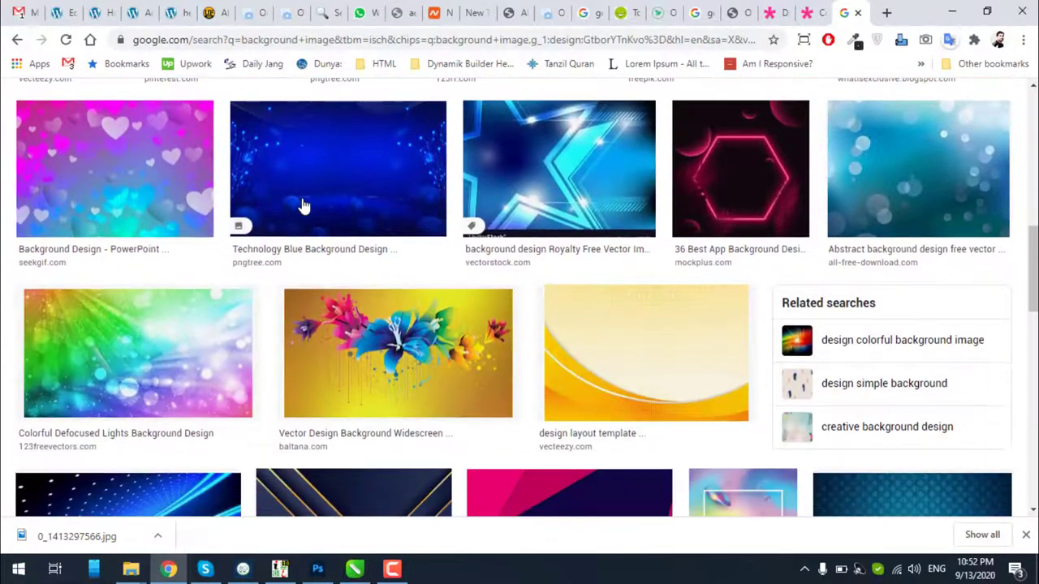
scroll(303, 205, "down", 6)
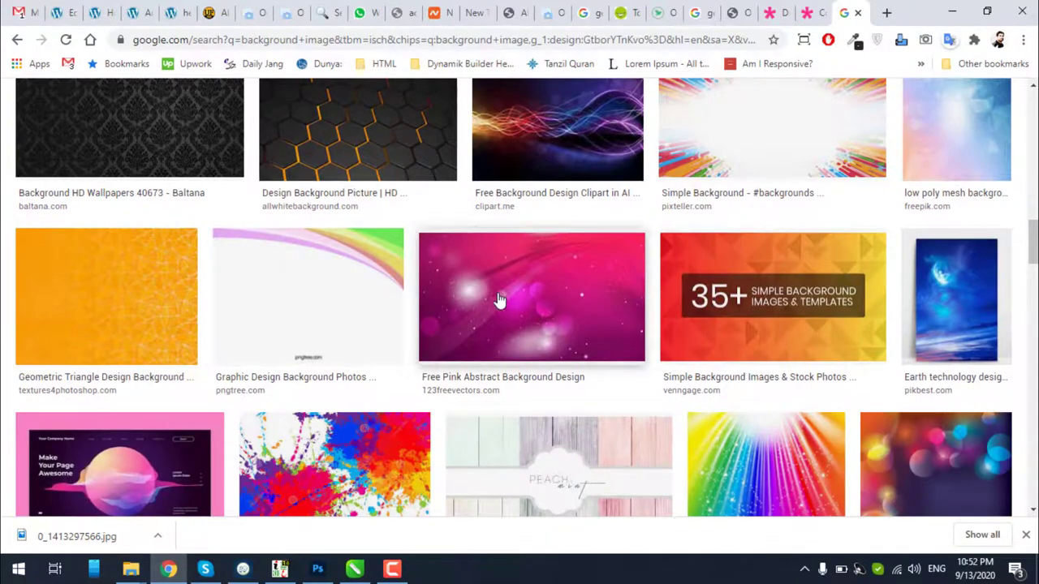
scroll(497, 300, "down", 5)
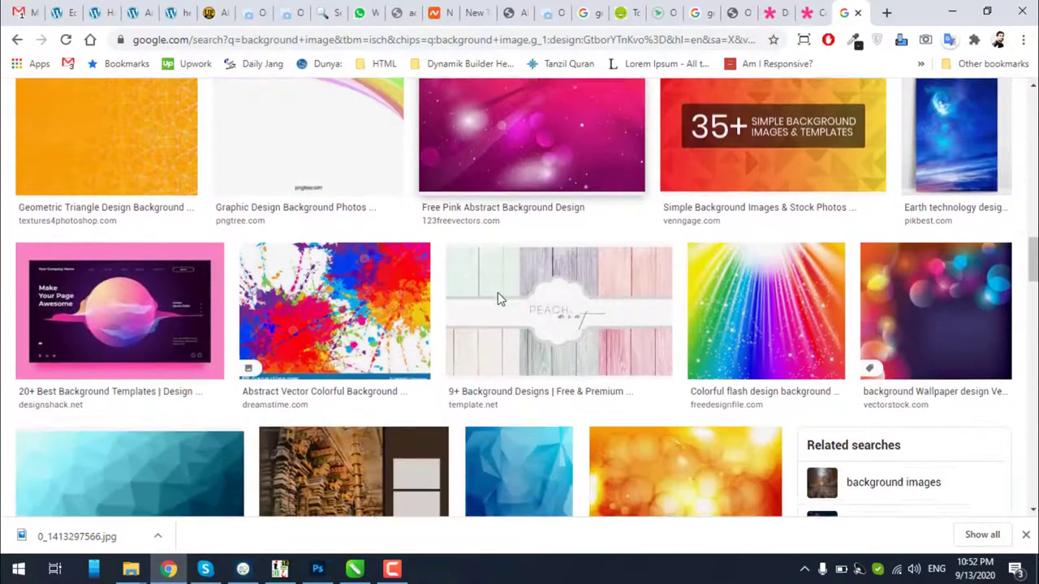
scroll(499, 300, "down", 7)
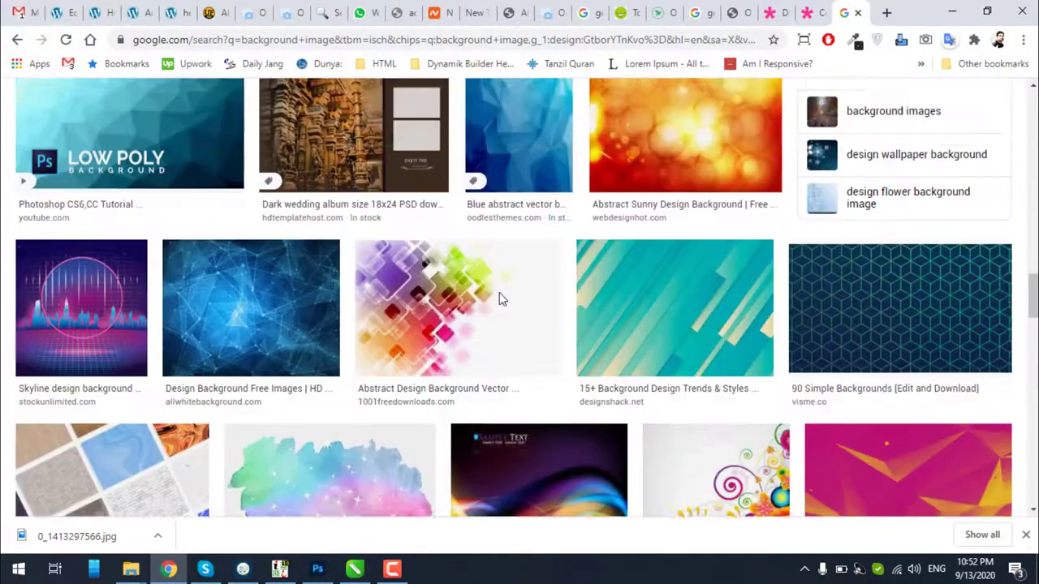
scroll(500, 299, "down", 5)
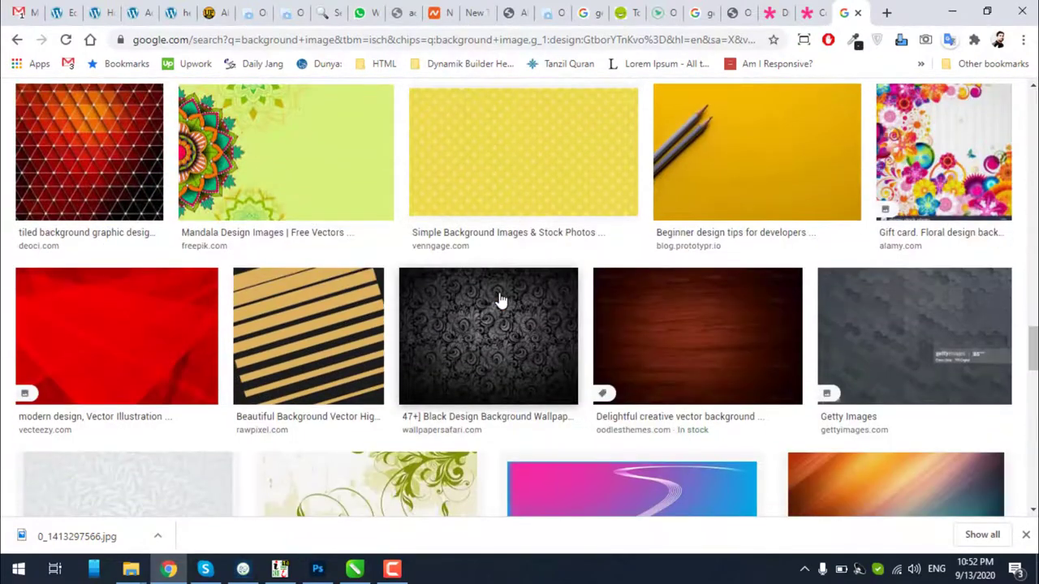
scroll(499, 299, "down", 7)
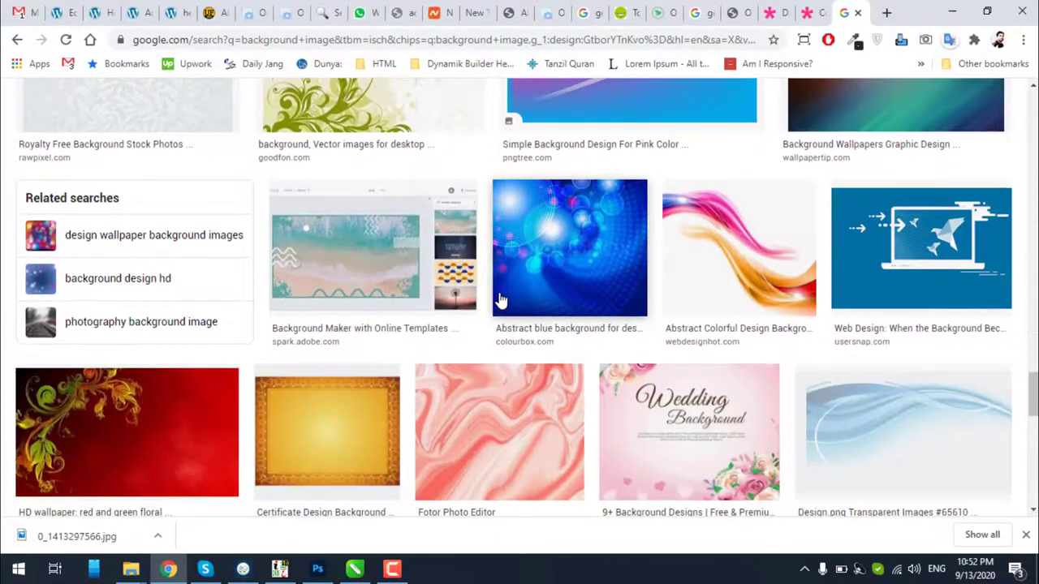
scroll(500, 299, "down", 2)
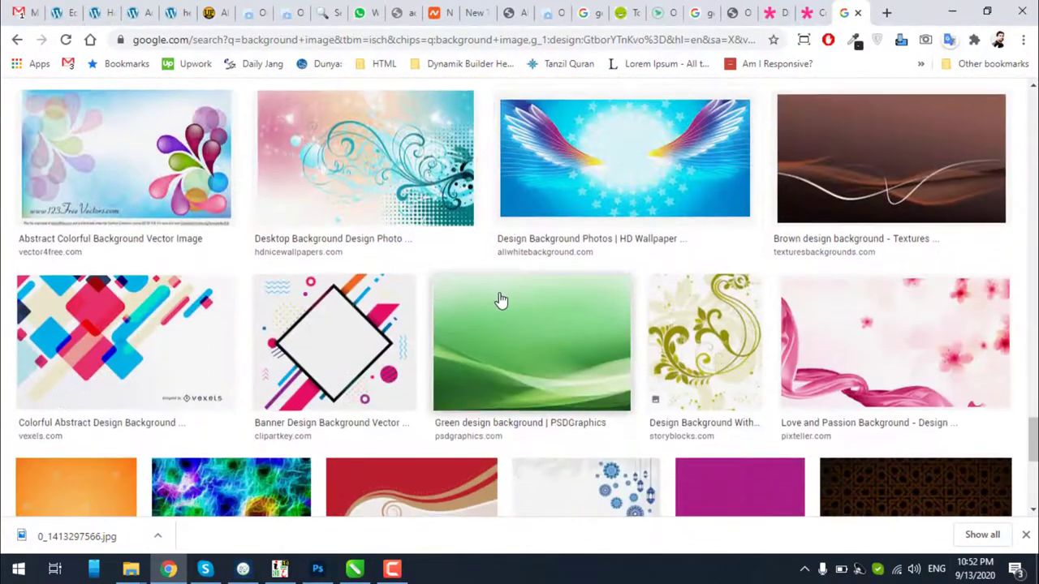
scroll(501, 301, "down", 4)
scroll(501, 300, "down", 6)
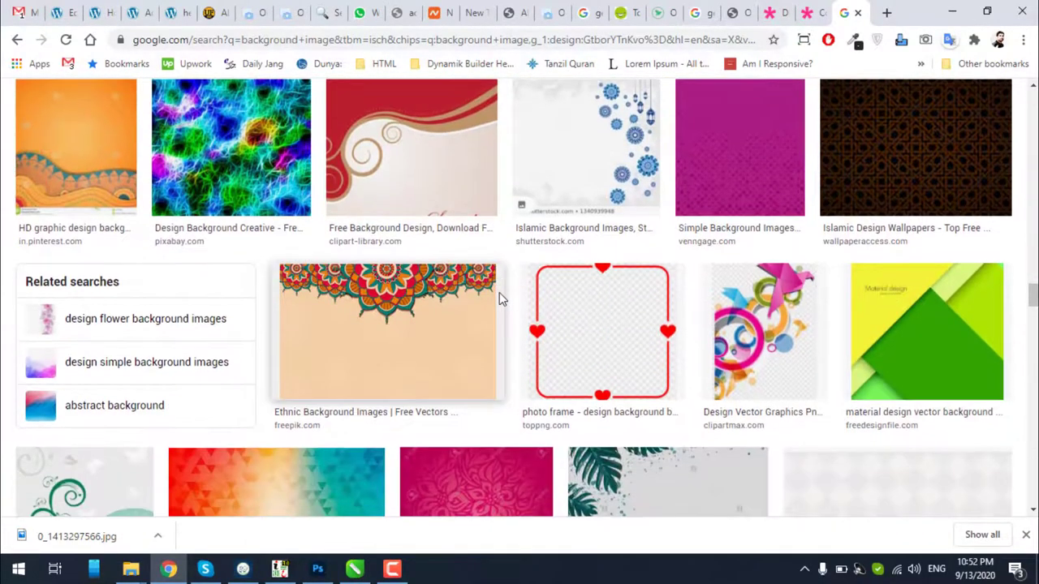
scroll(501, 300, "down", 2)
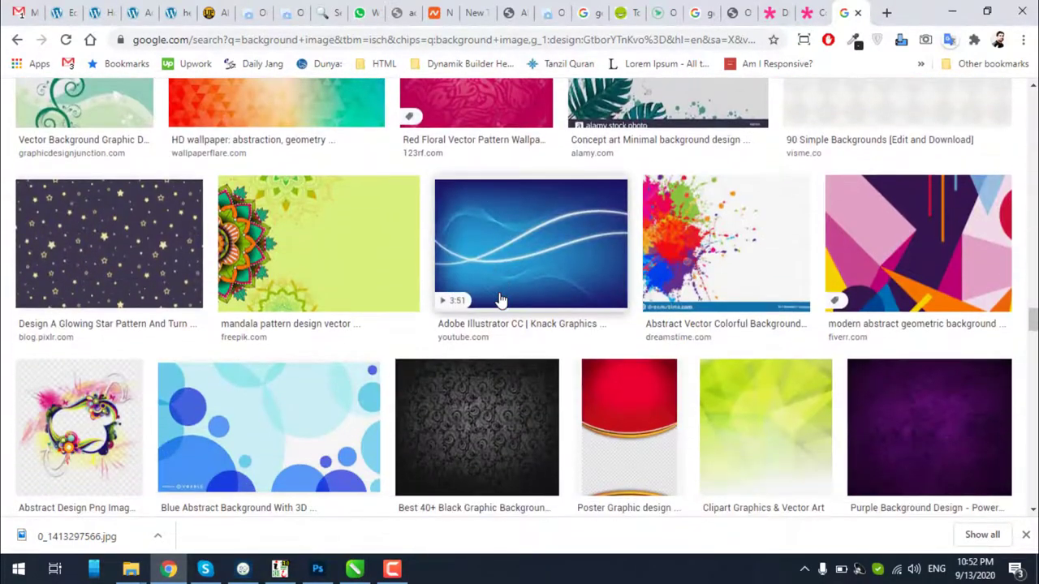
scroll(501, 300, "down", 5)
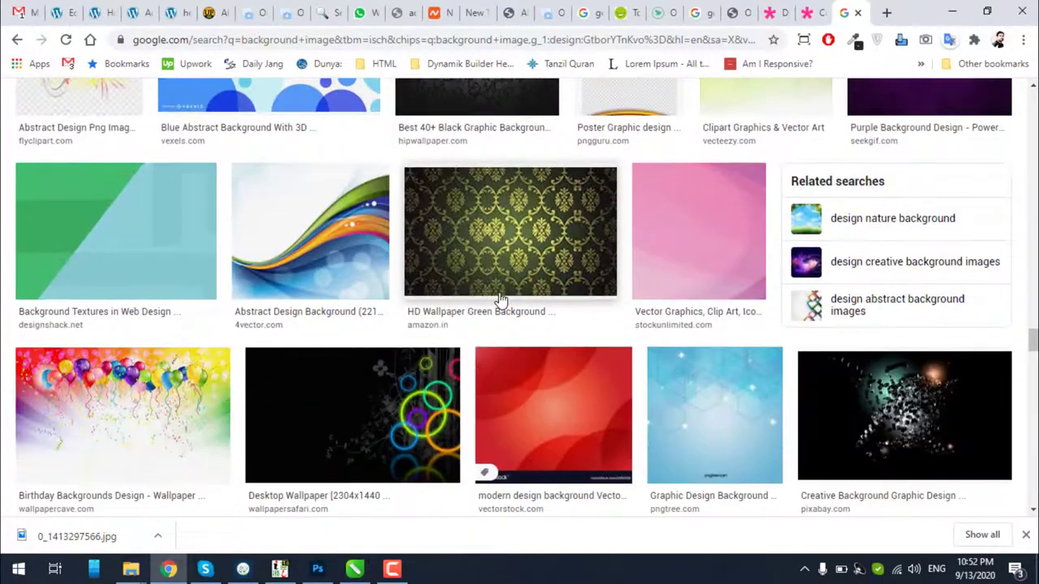
scroll(519, 300, "down", 11)
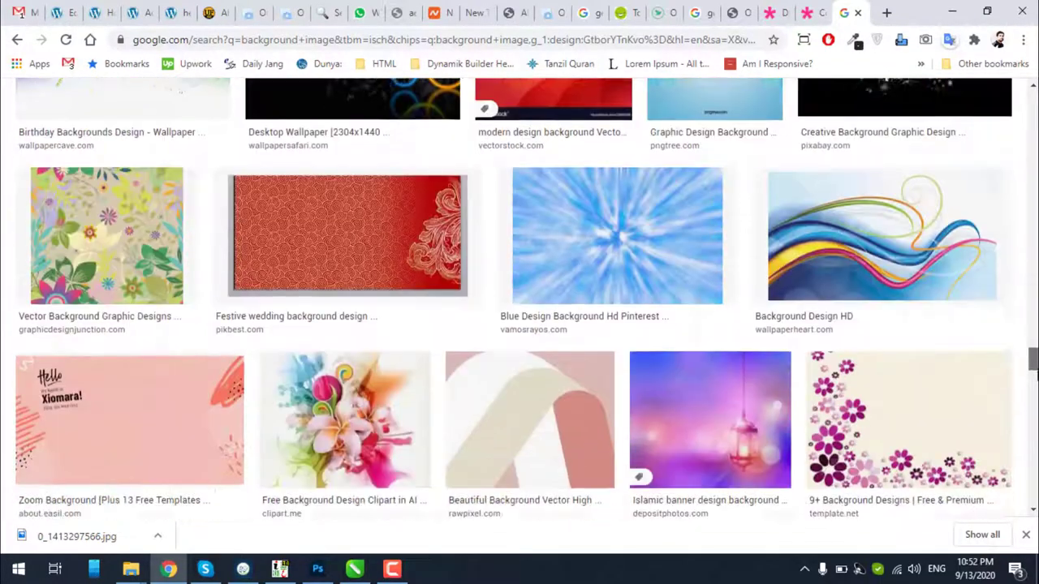
scroll(513, 297, "down", 7)
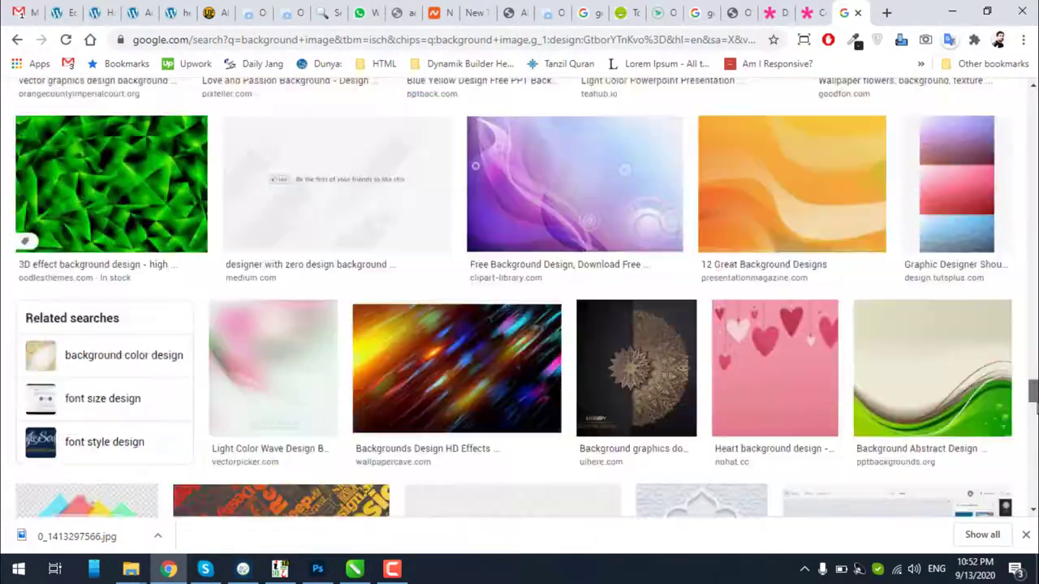
scroll(519, 300, "down", 6)
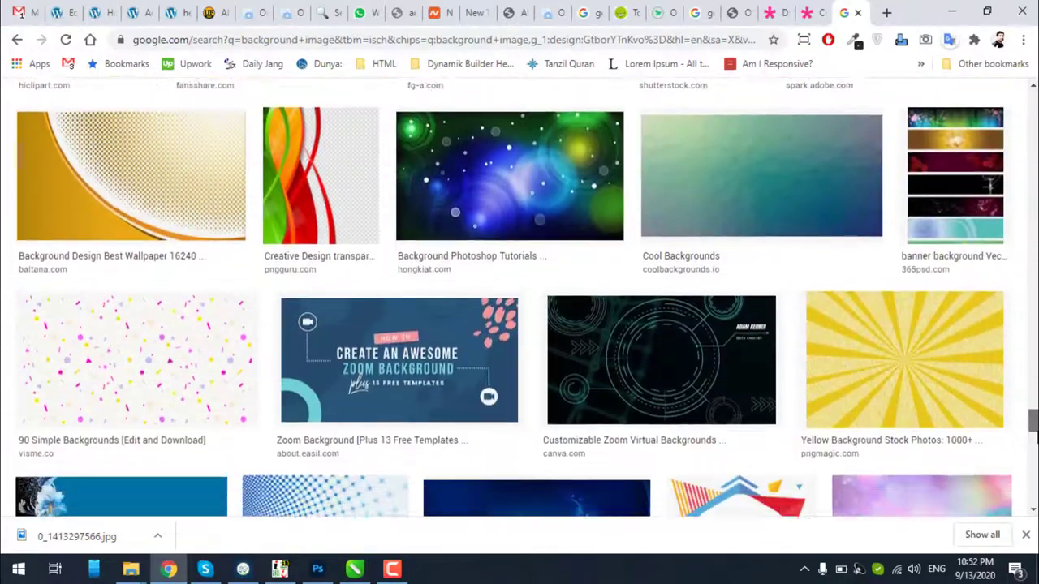
scroll(520, 300, "down", 8)
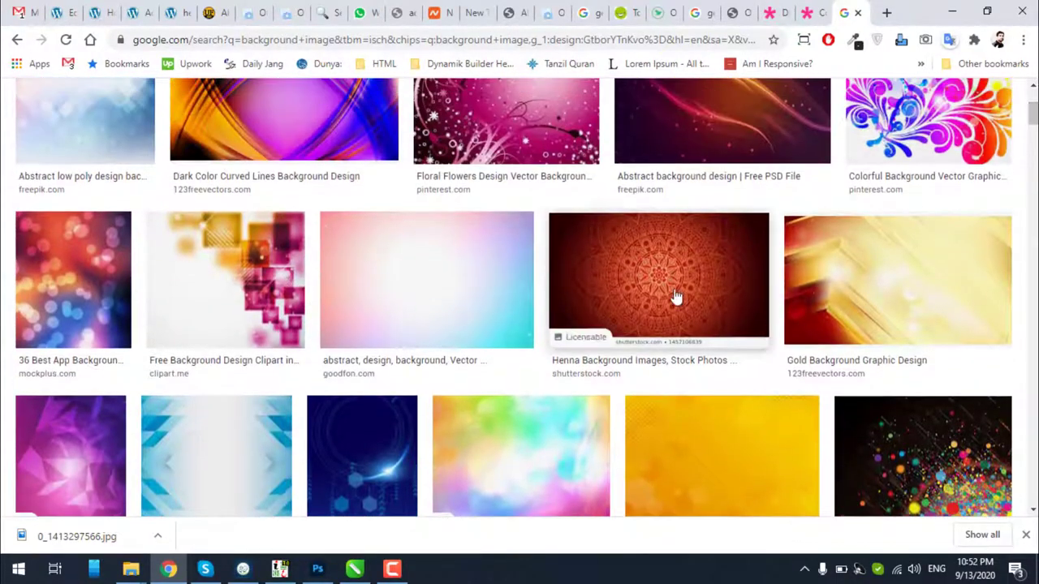
left_click(670, 281)
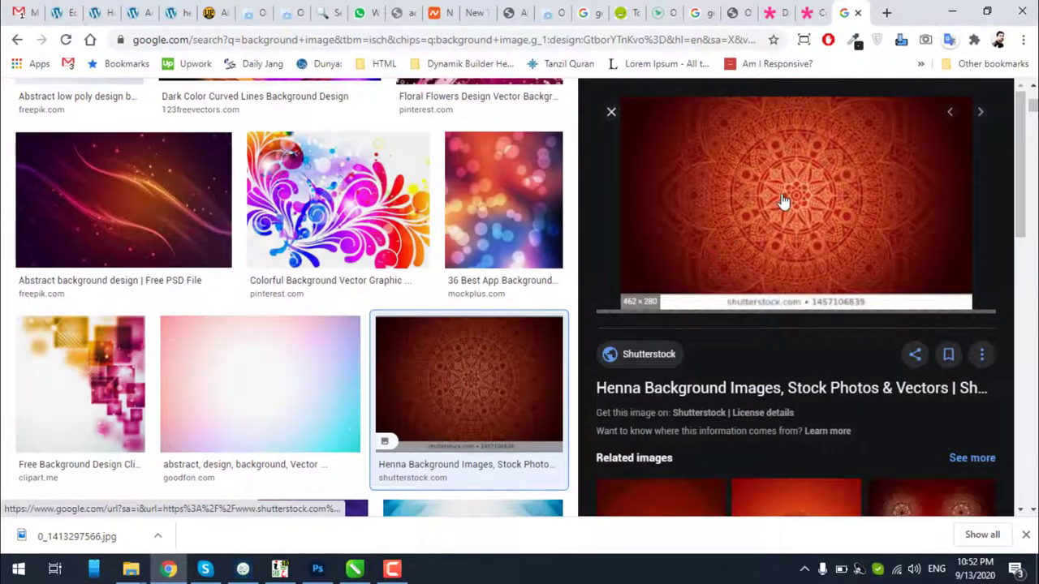
Copy the henna image to the clipboard instead of saving it, and minimize Chrome
right_click(782, 200)
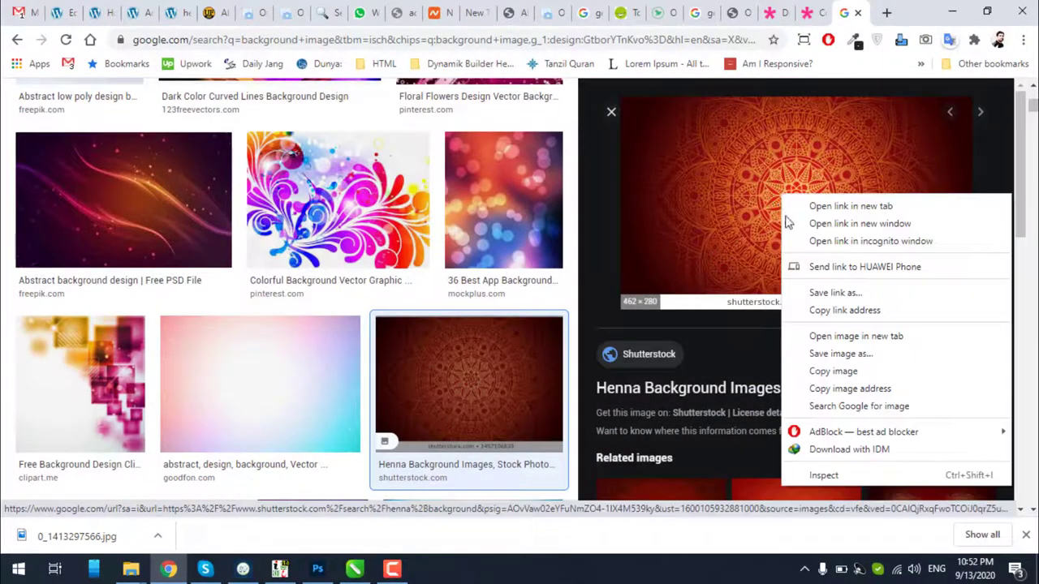
left_click(827, 360)
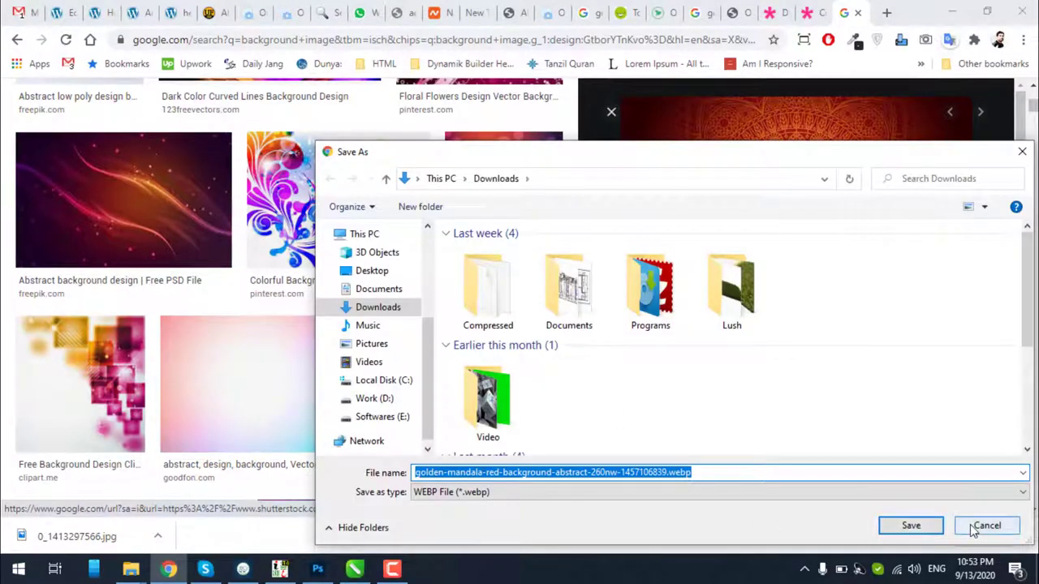
left_click(974, 528)
right_click(783, 209)
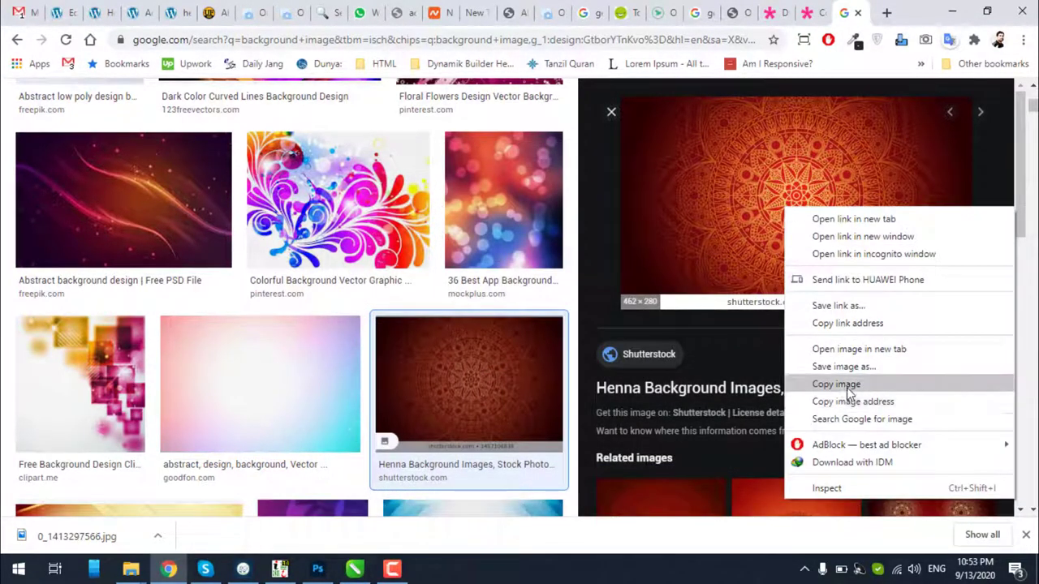
left_click(846, 389)
scroll(790, 387, "down", 3)
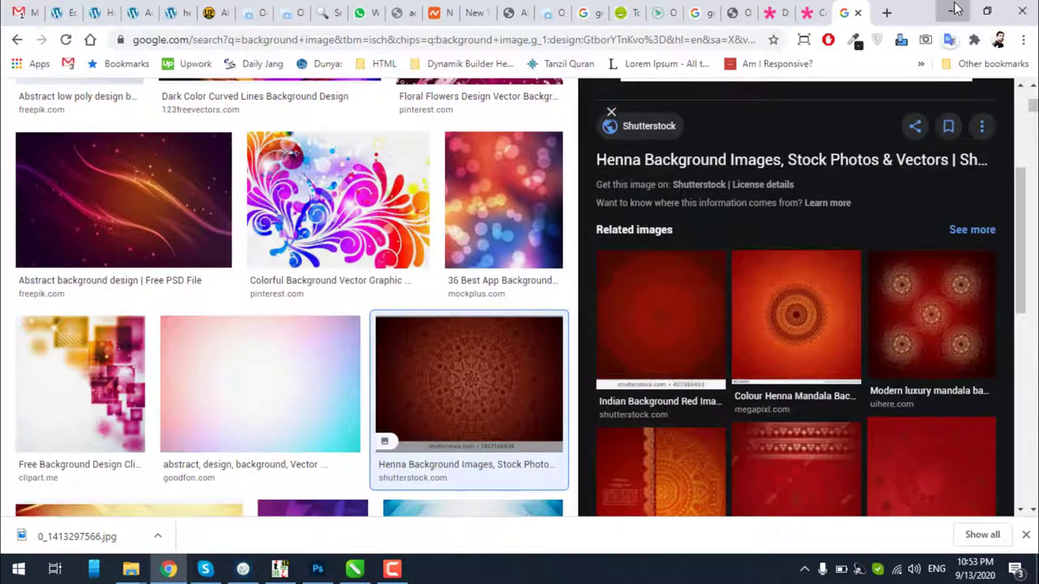
left_click(955, 10)
Paste the henna image and position it over the banner, enlarged to about 153%
key("ctrl+v")
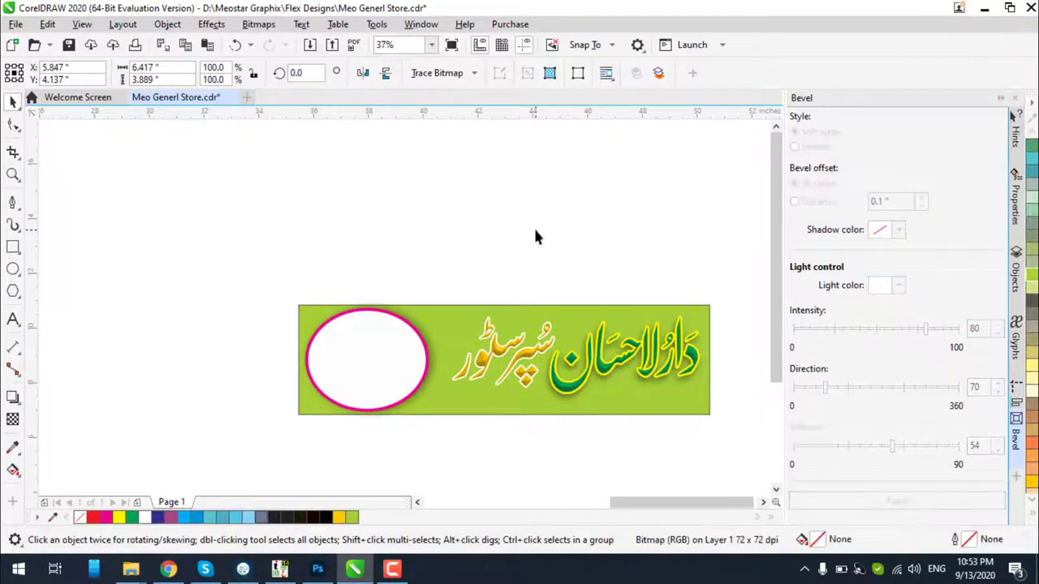
scroll(533, 235, "down", 4)
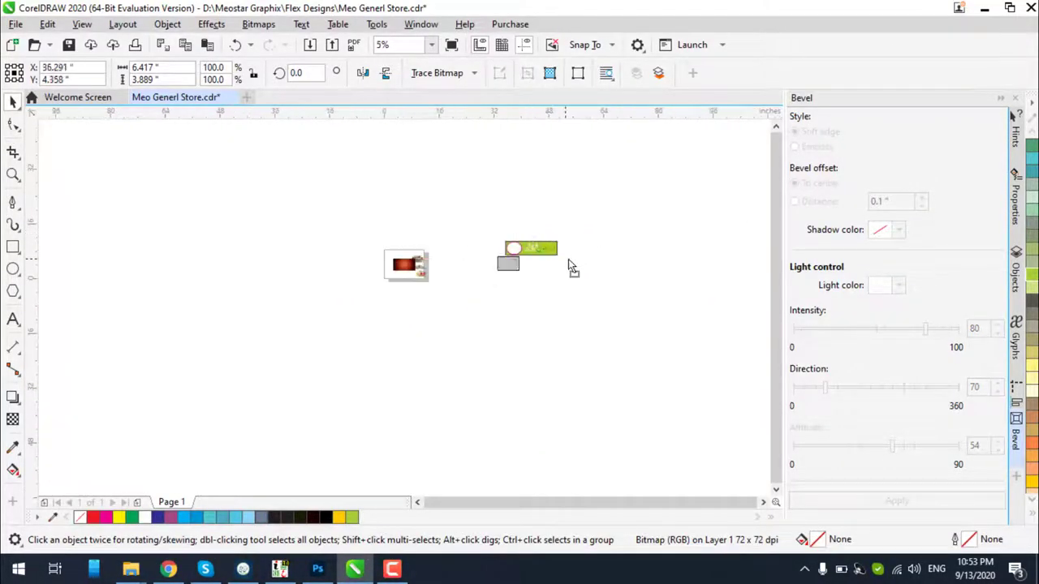
scroll(550, 244, "up", 8)
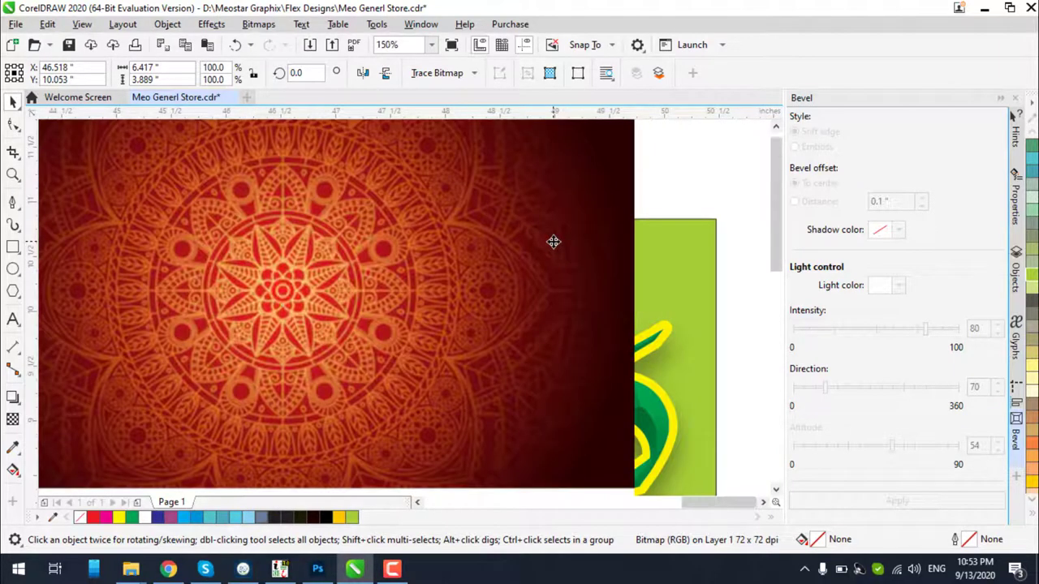
scroll(553, 241, "down", 3)
left_click_drag(553, 241, 338, 274)
left_click_drag(367, 350, 459, 393)
left_click_drag(415, 367, 528, 427)
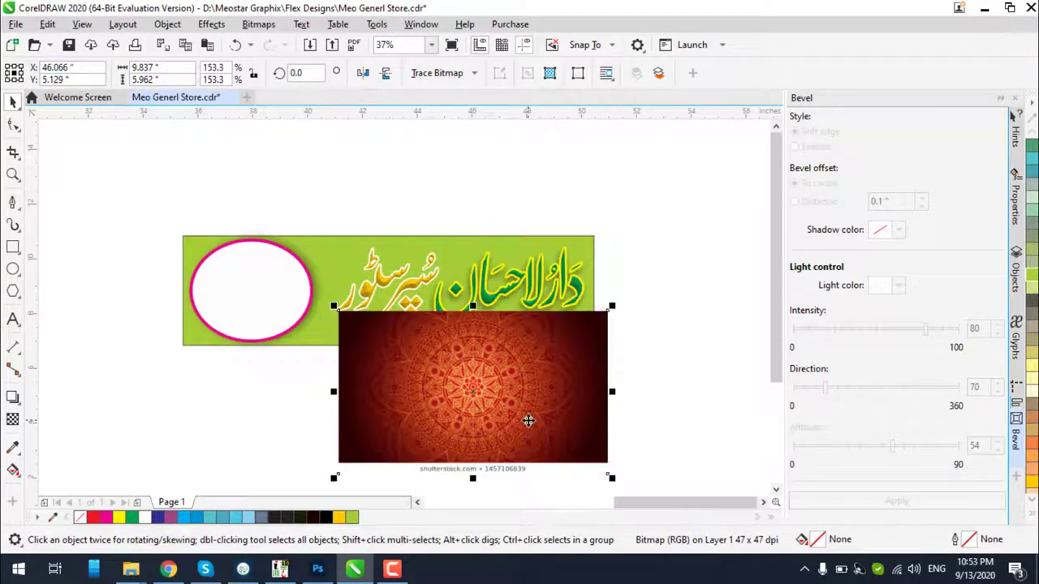
Delete the henna image, reselect the green banner rectangle, and go back to Chrome
key("Delete")
scroll(323, 307, "up", 2)
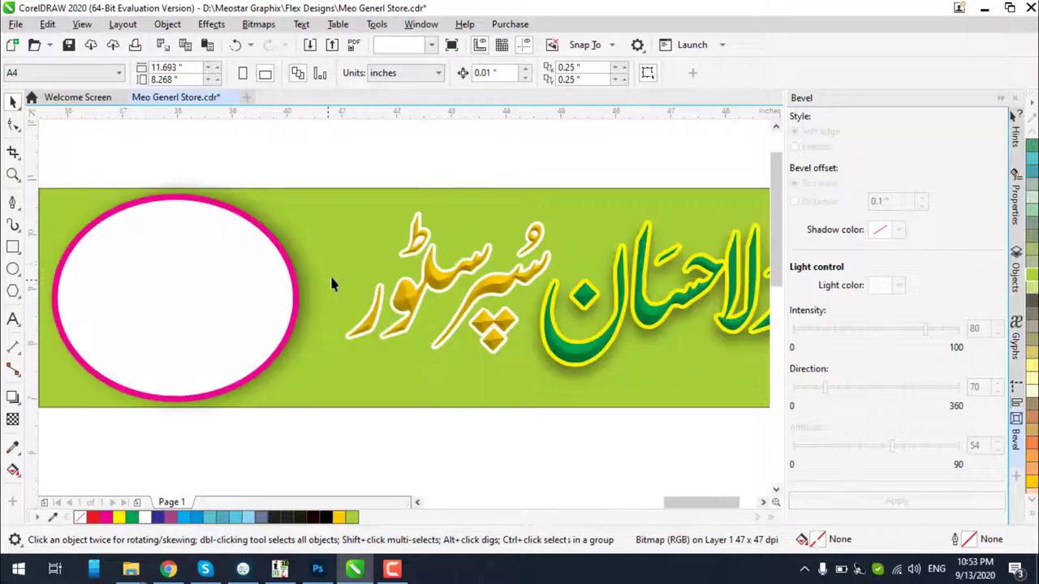
left_click(361, 209)
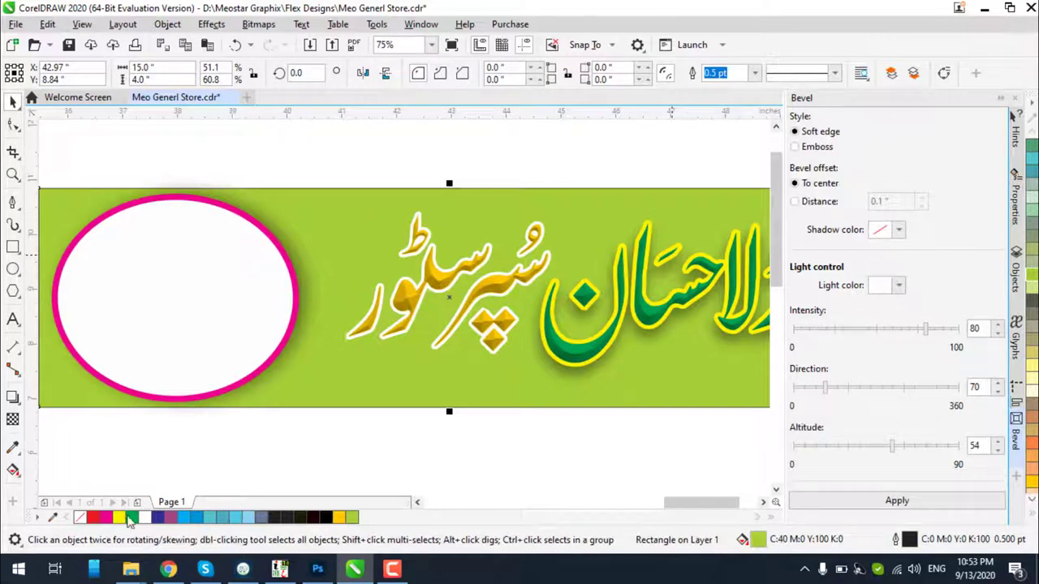
left_click(172, 570)
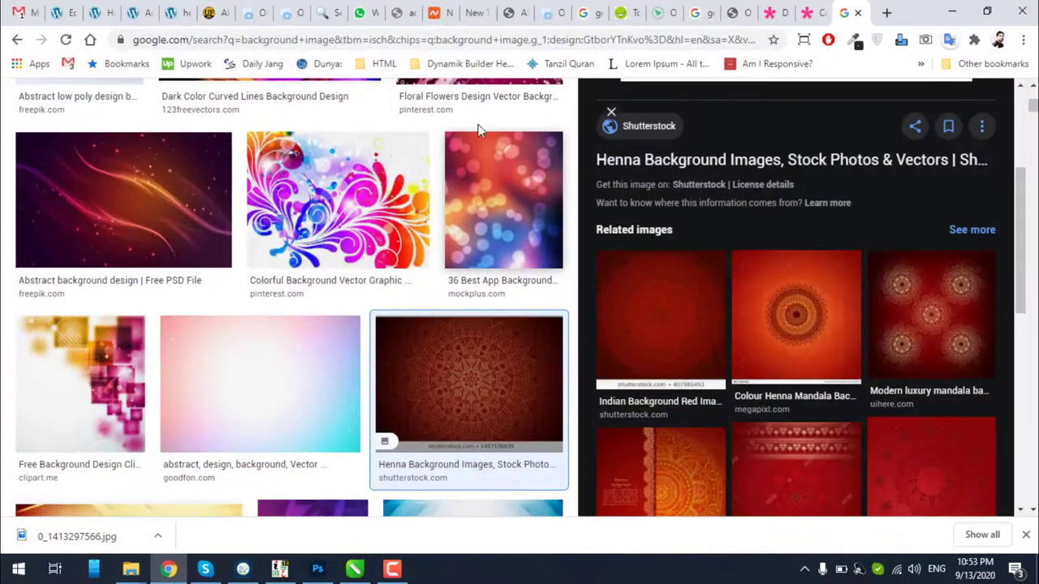
Preview the navy background with golden royal border and browse the related images
scroll(478, 242, "up", 5)
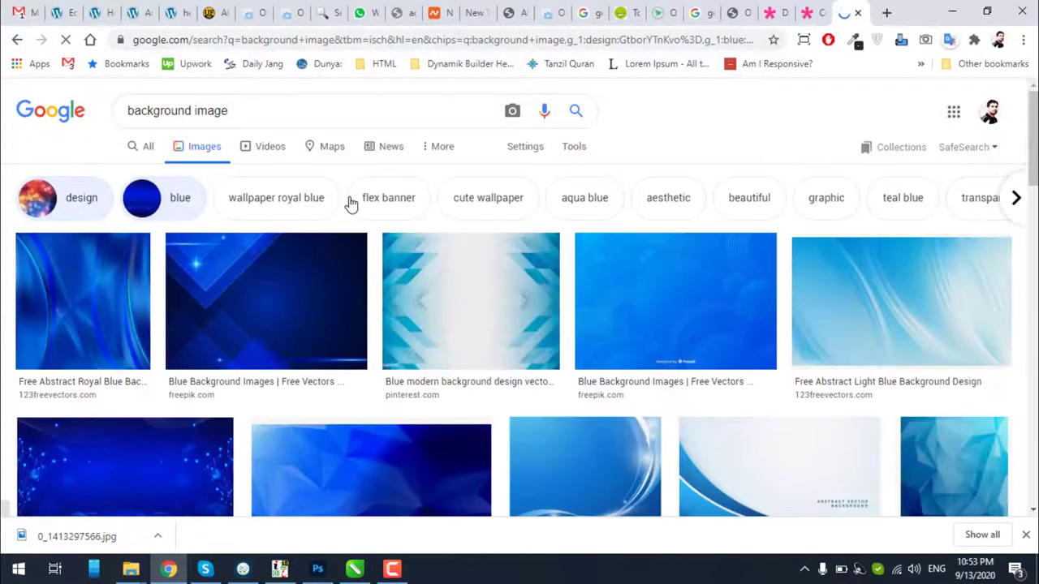
scroll(351, 203, "down", 2)
scroll(351, 202, "down", 8)
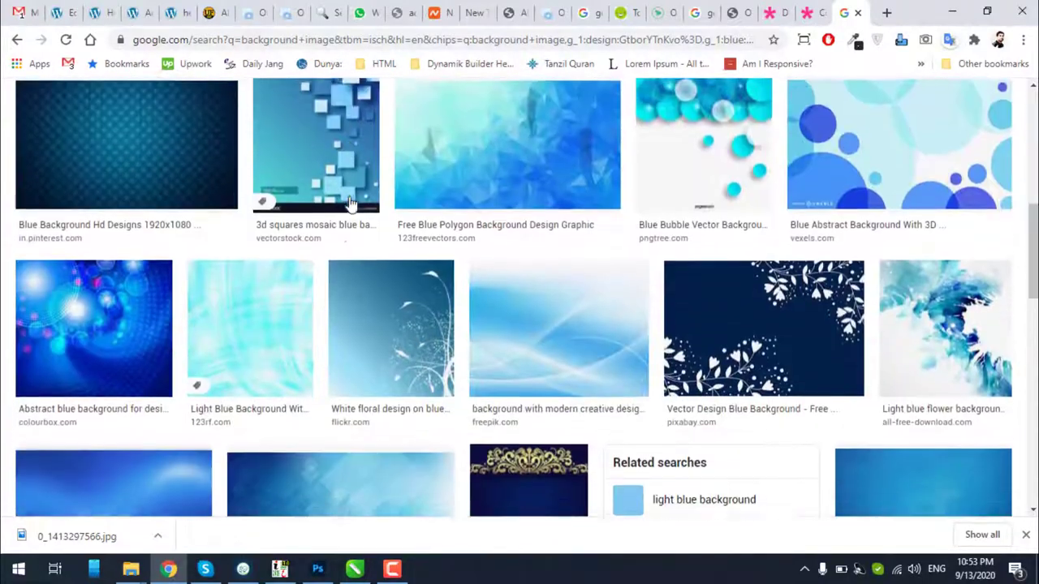
scroll(351, 204, "down", 8)
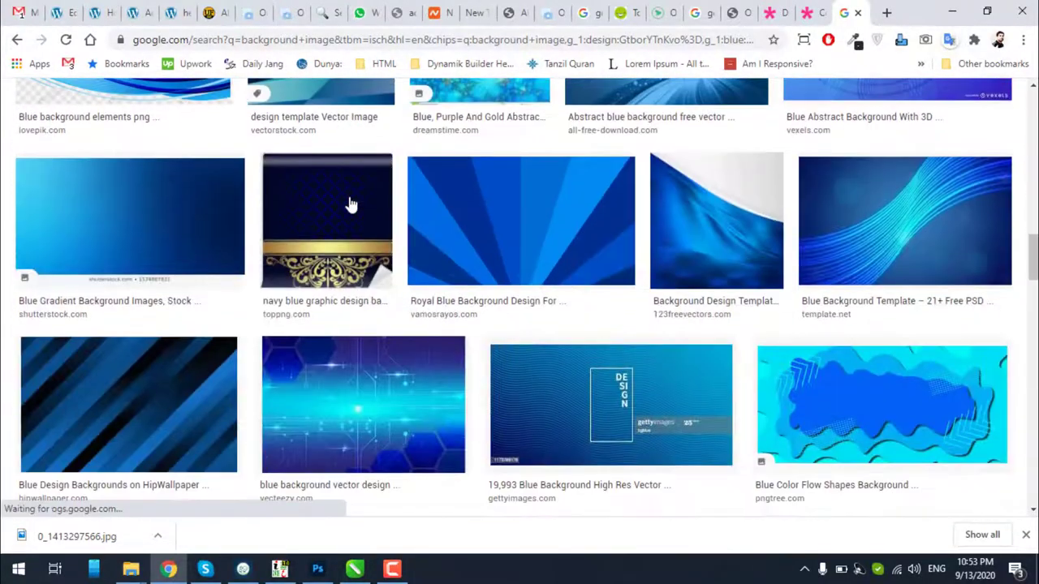
left_click(351, 204)
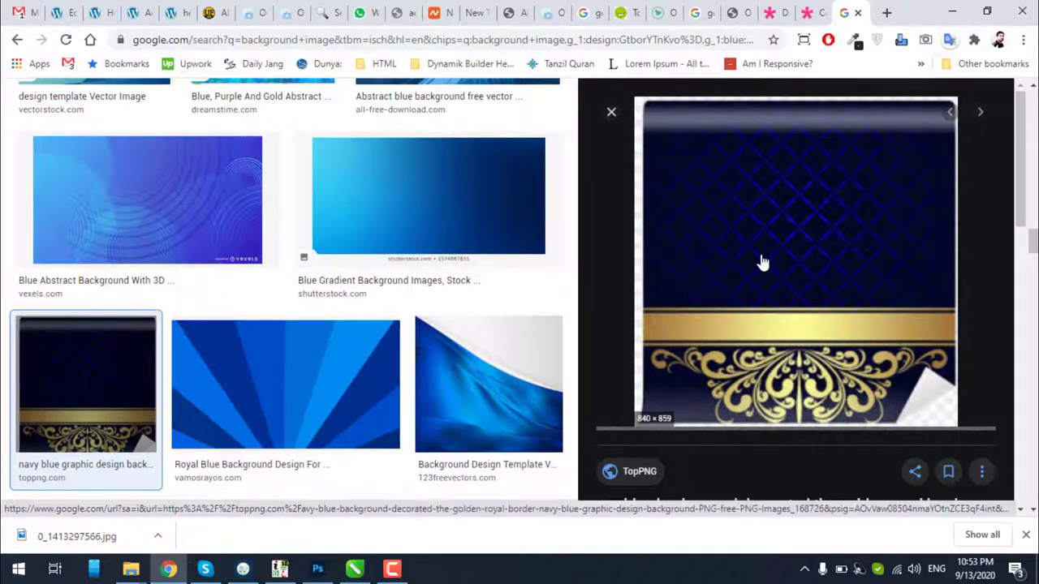
scroll(760, 262, "down", 2)
scroll(760, 262, "down", 5)
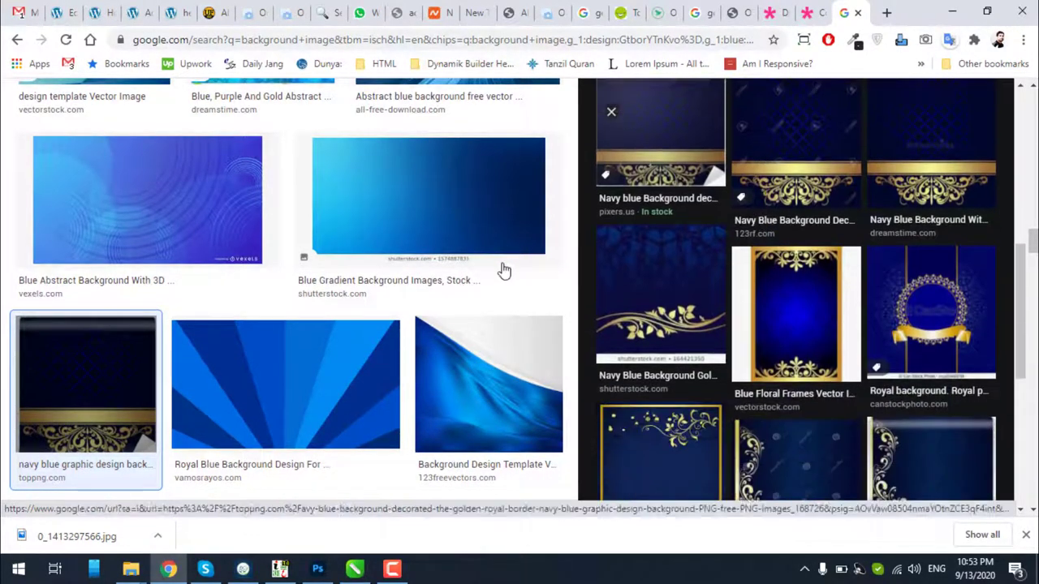
scroll(487, 271, "down", 4)
scroll(454, 269, "down", 12)
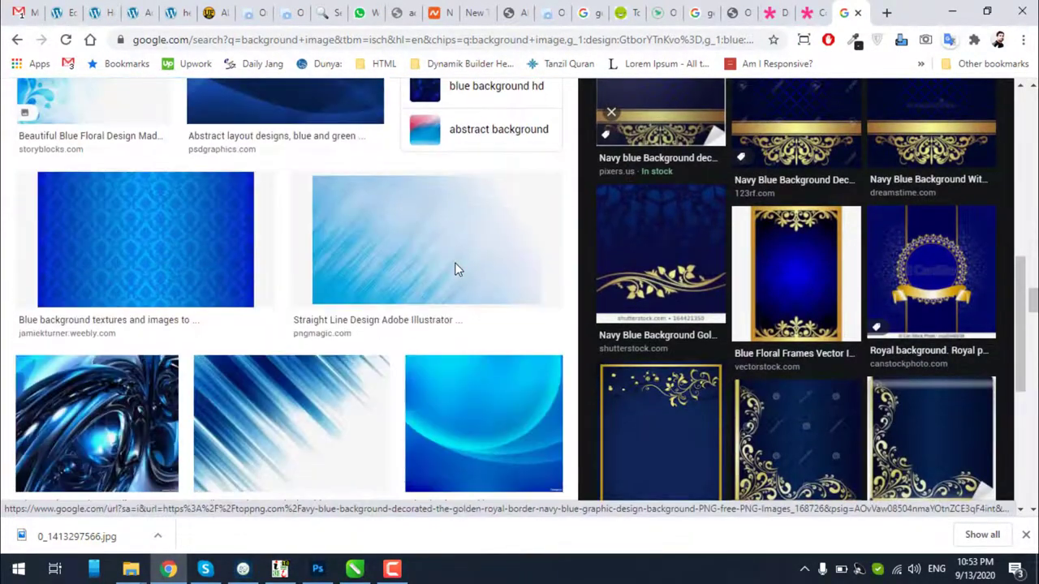
scroll(457, 270, "down", 9)
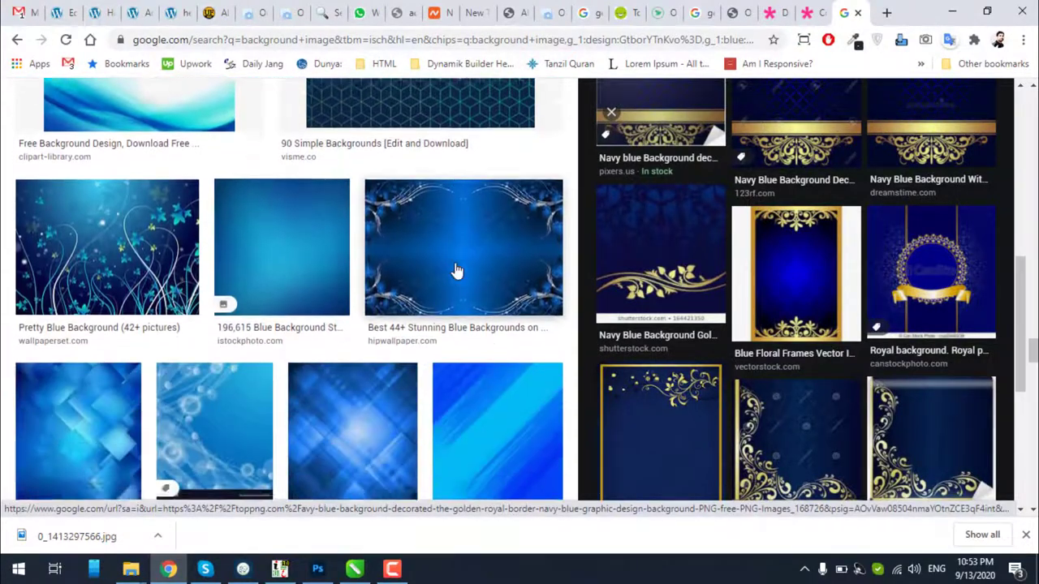
scroll(457, 270, "down", 10)
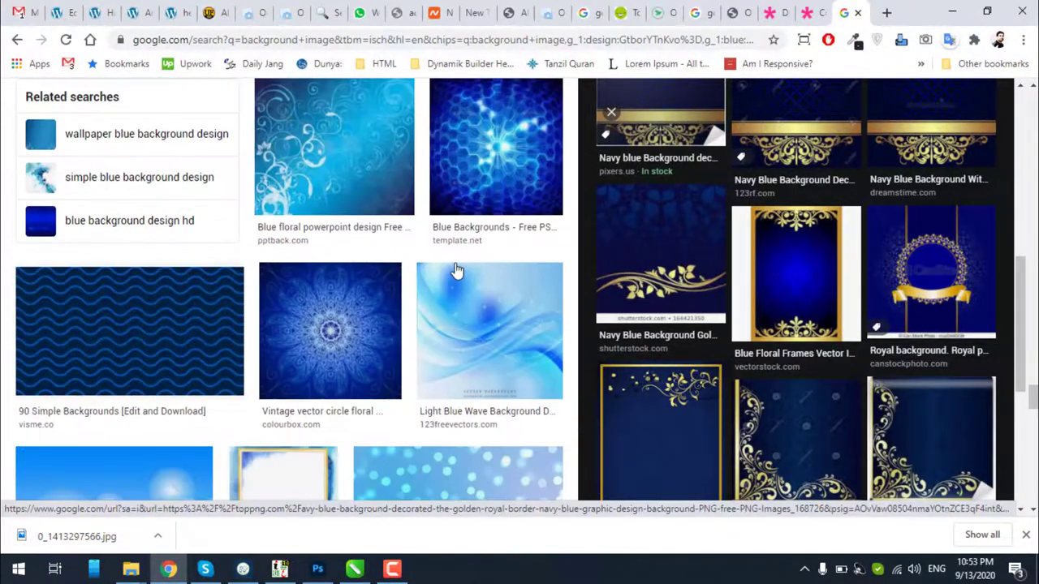
scroll(457, 271, "down", 10)
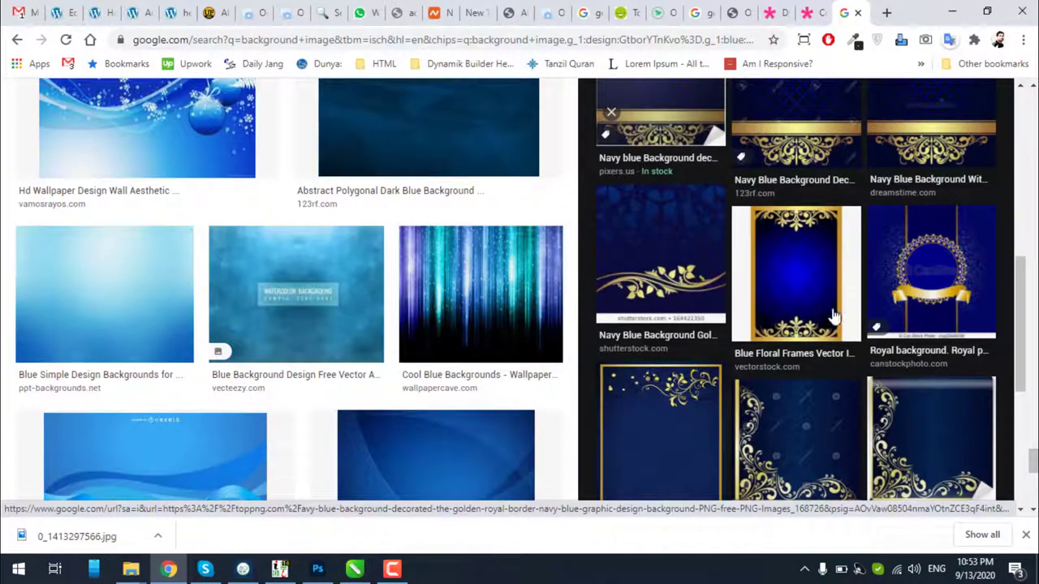
scroll(844, 321, "up", 10)
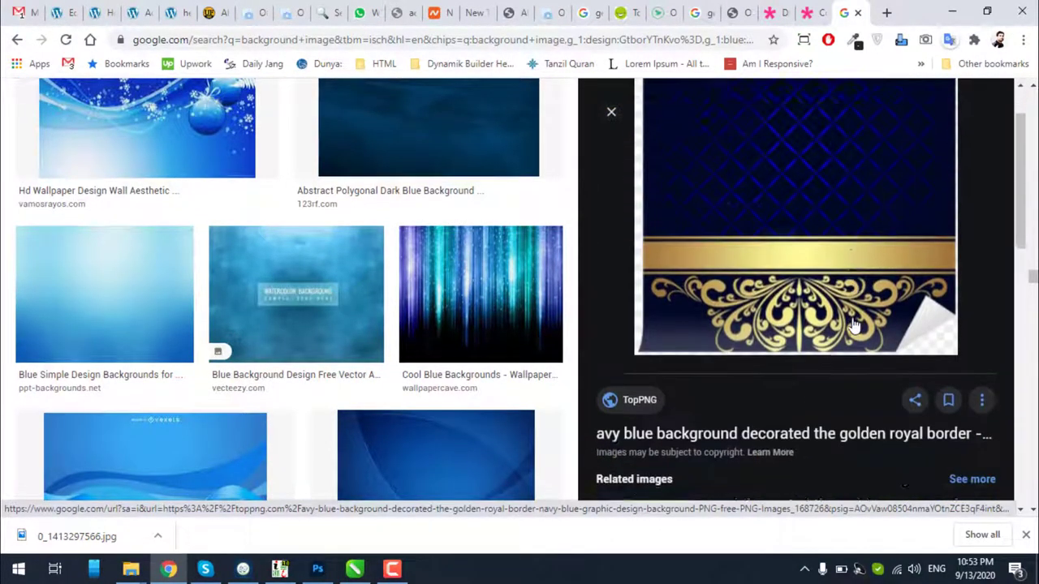
scroll(854, 325, "down", 5)
Preview the Blue Floral Frames image, then close it and scroll back up
left_click(814, 301)
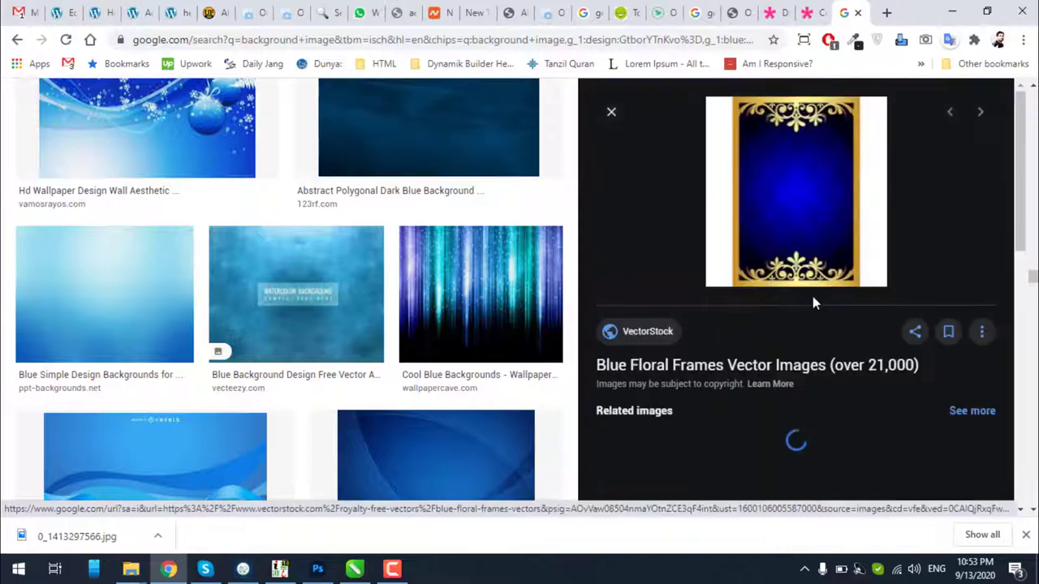
scroll(811, 301, "down", 2)
scroll(811, 301, "up", 2)
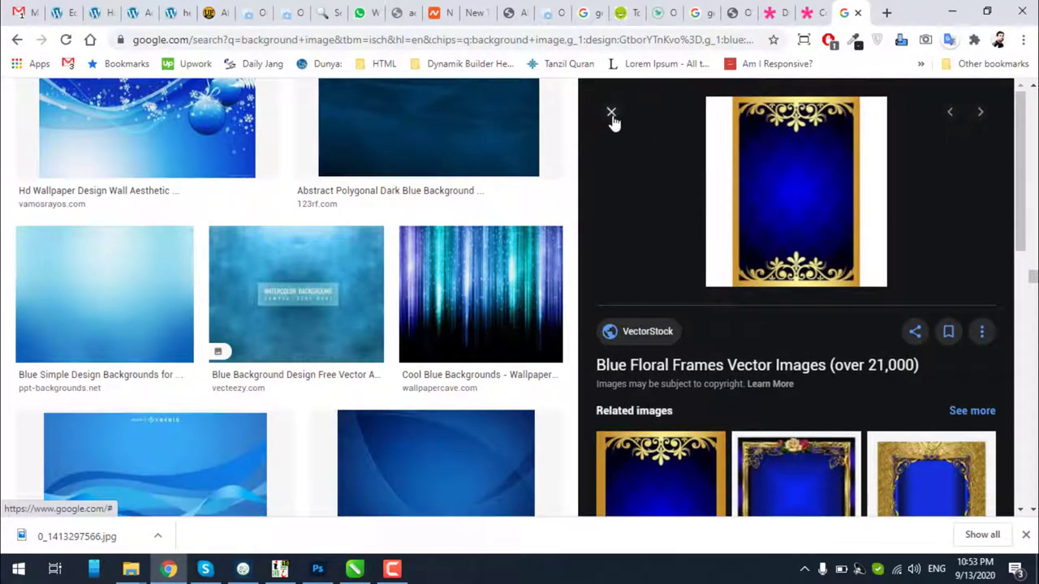
key("Escape")
scroll(695, 232, "up", 4)
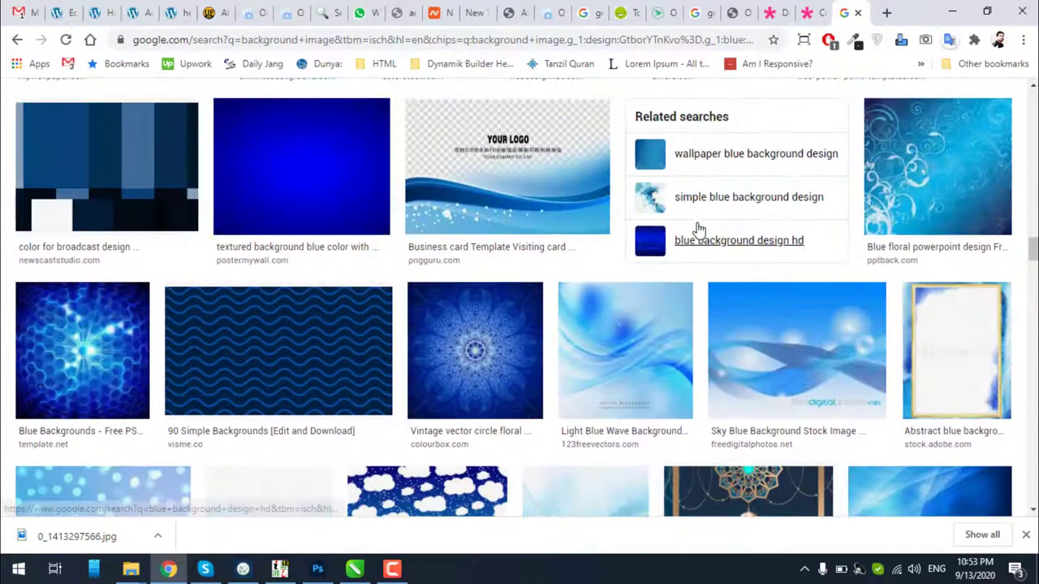
scroll(698, 231, "up", 3)
scroll(552, 284, "up", 12)
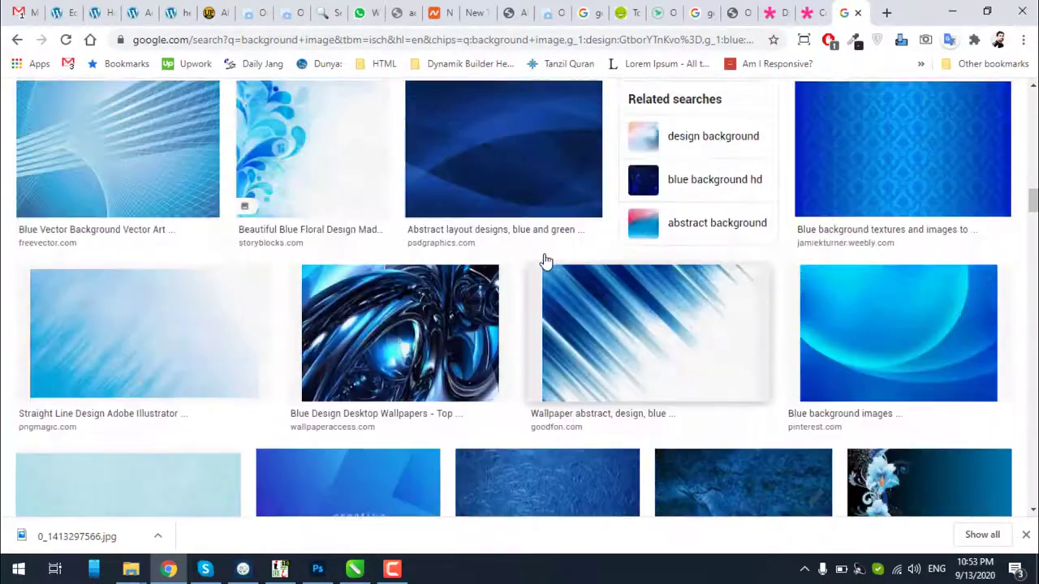
scroll(546, 260, "up", 7)
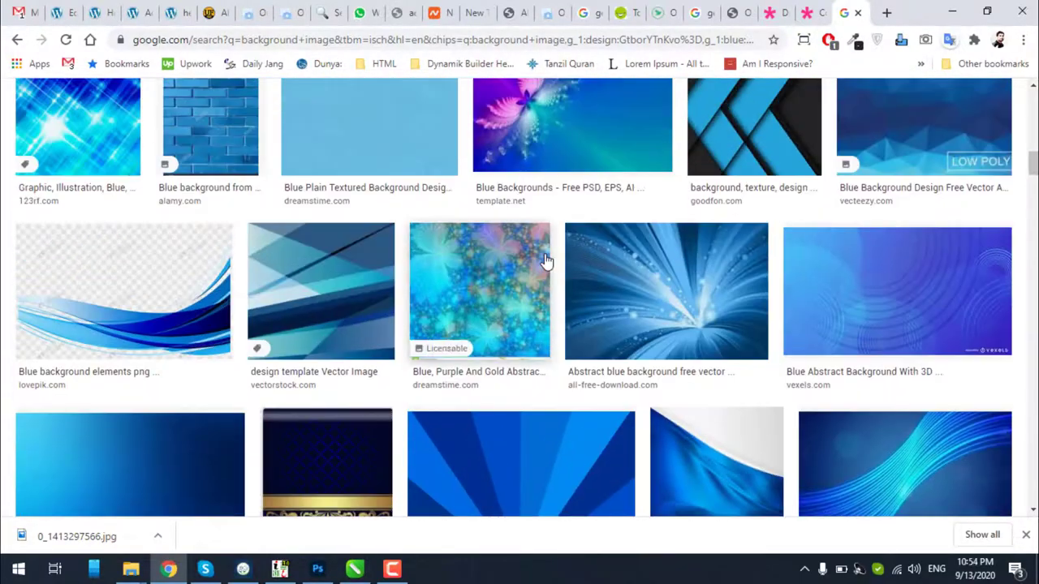
scroll(546, 260, "up", 3)
scroll(546, 261, "down", 4)
Reopen the navy-gold background and drop it onto Search by image
left_click(345, 359)
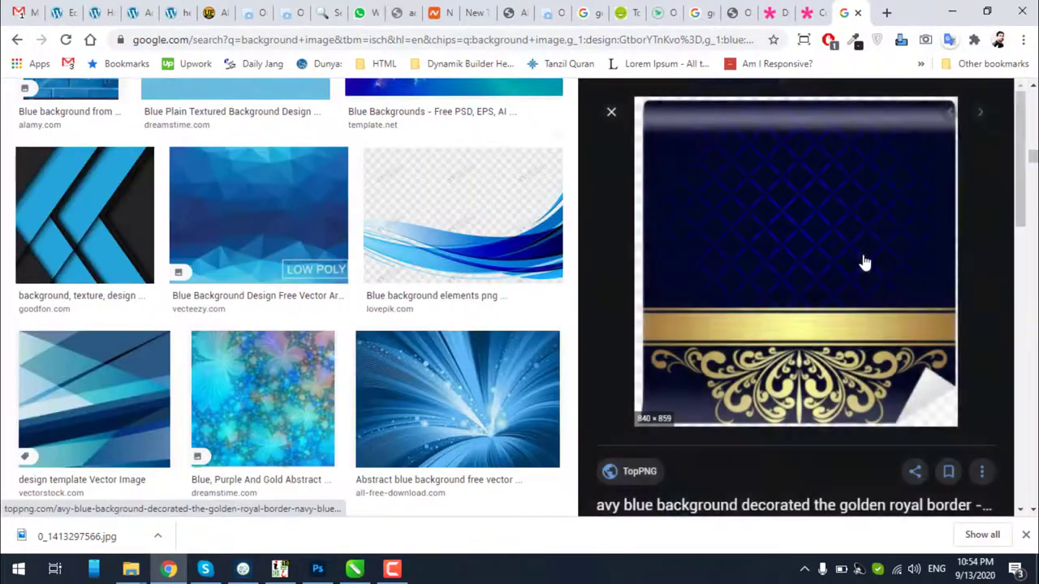
scroll(865, 260, "down", 3)
scroll(864, 259, "down", 2)
scroll(864, 259, "up", 6)
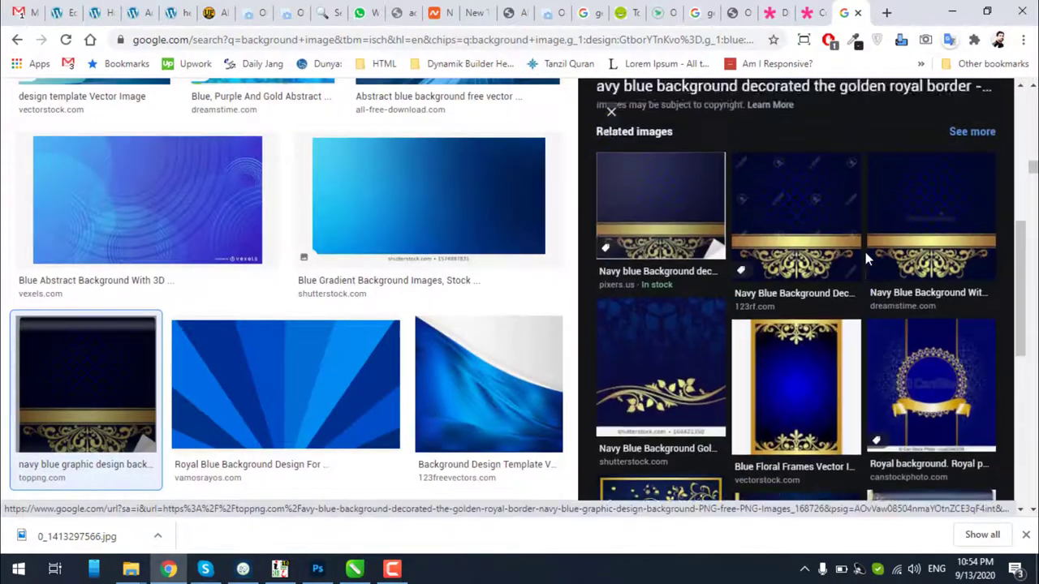
left_click_drag(864, 247, 241, 104)
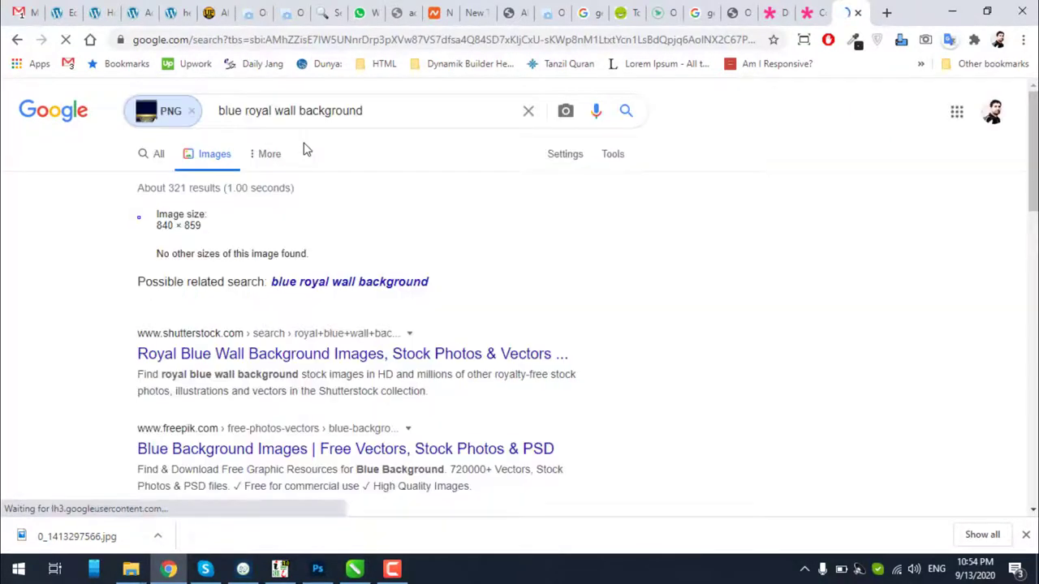
Preview the pixers 'Navy blue Background' image, visit its source page, and return to results
scroll(233, 243, "down", 4)
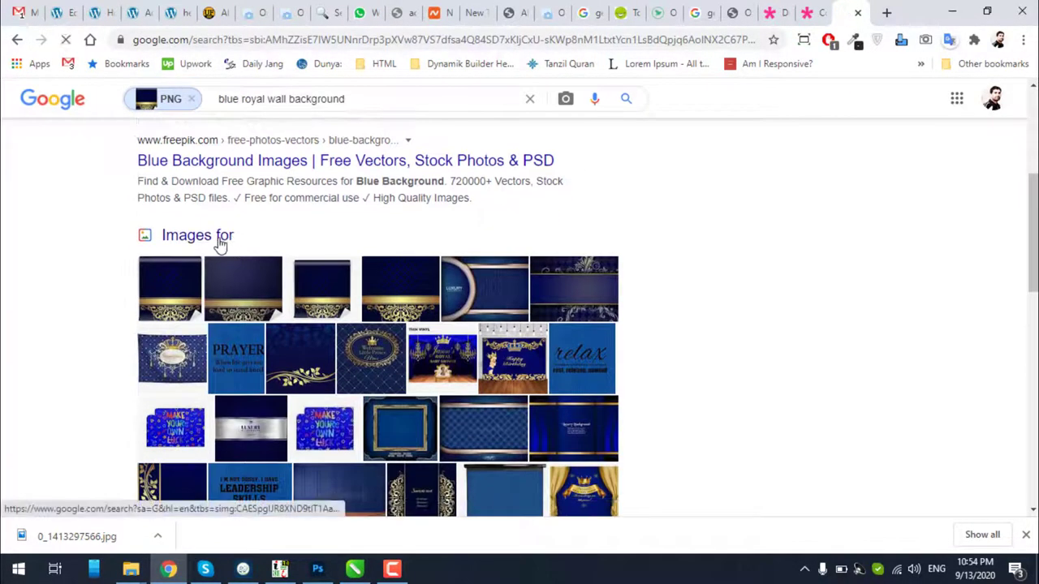
left_click(220, 238)
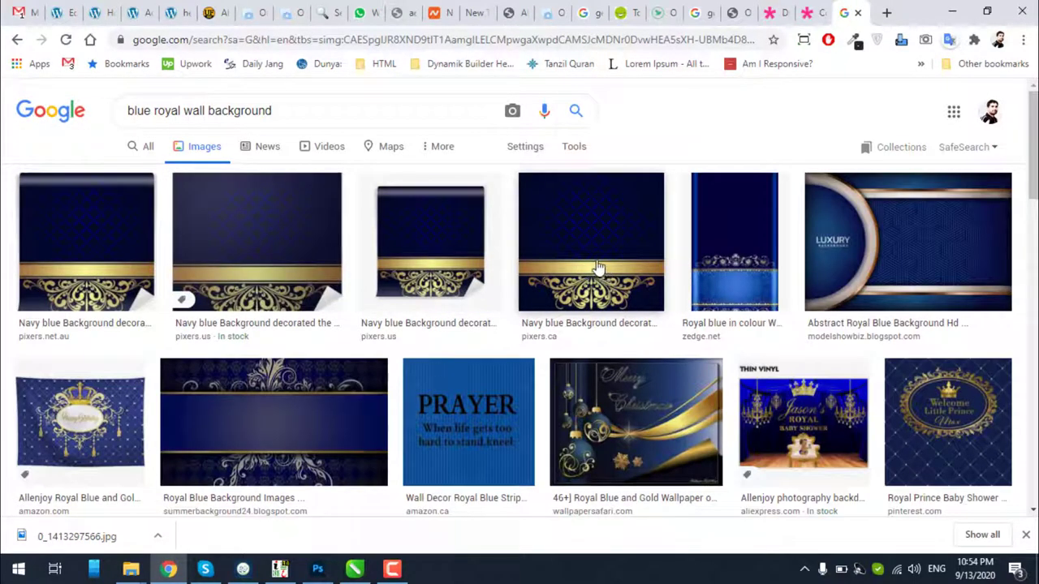
left_click(589, 266)
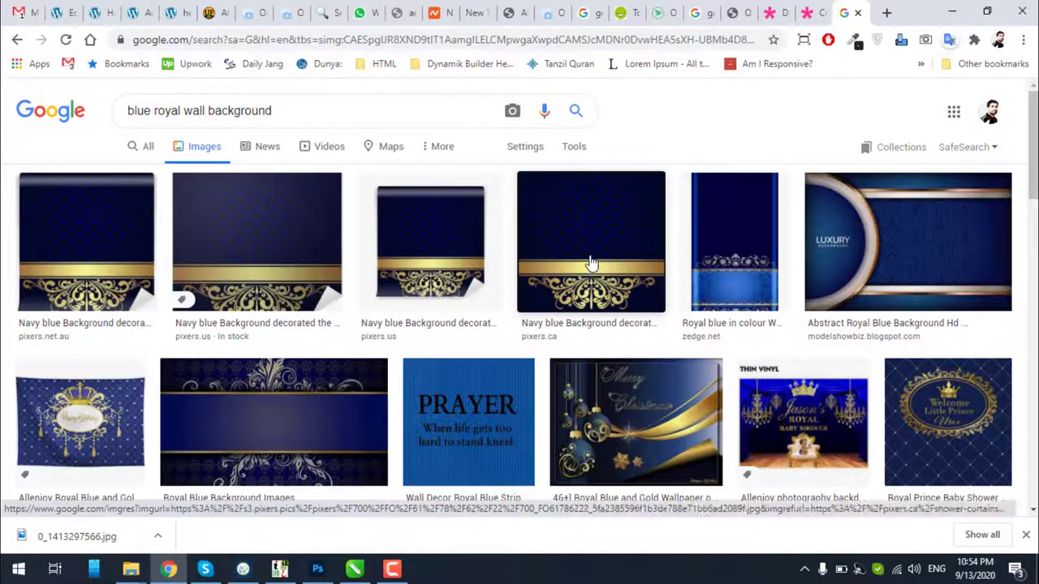
scroll(631, 267, "down", 2)
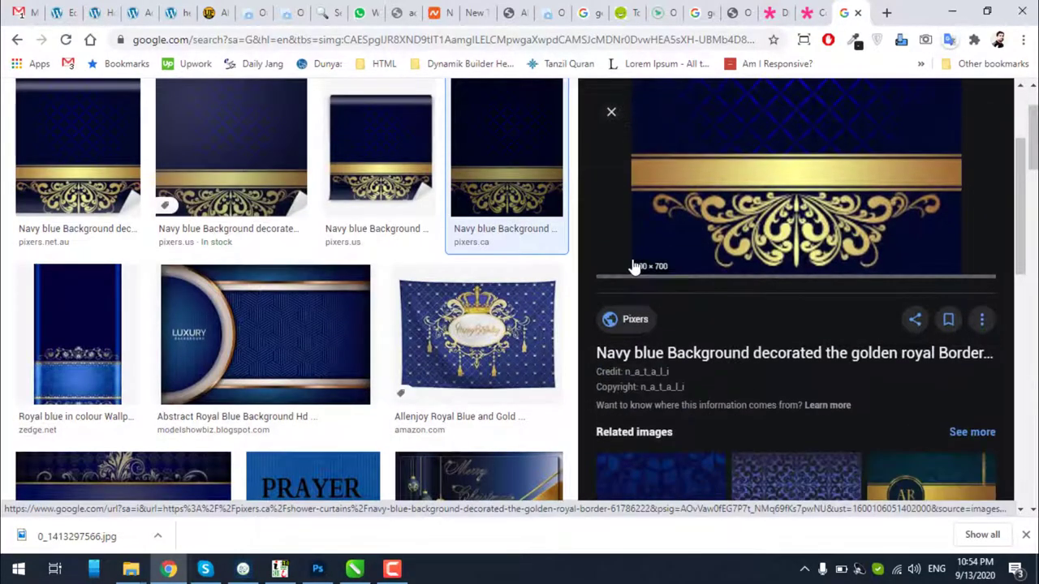
left_click(687, 354)
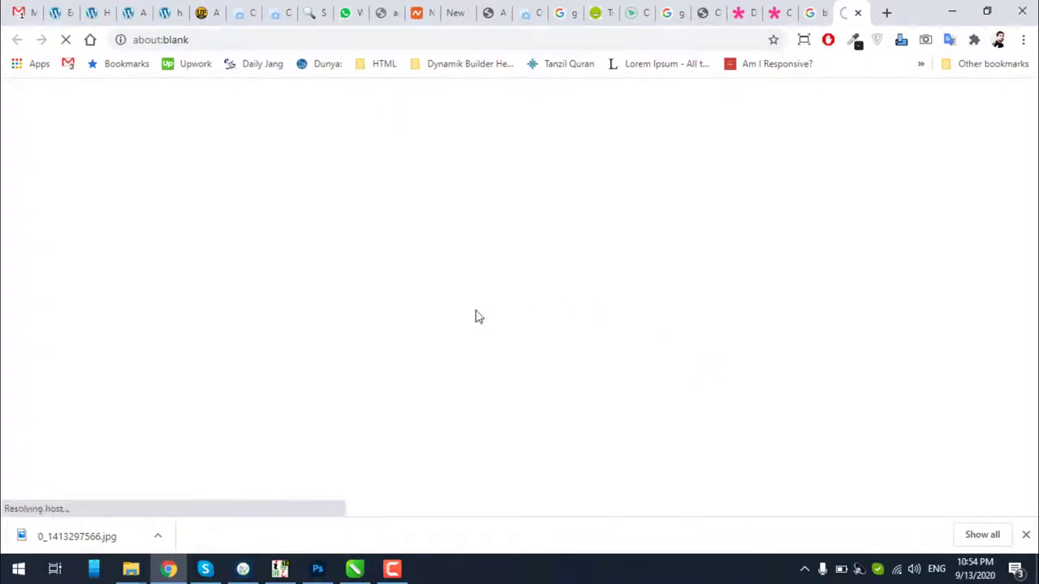
left_click(1024, 538)
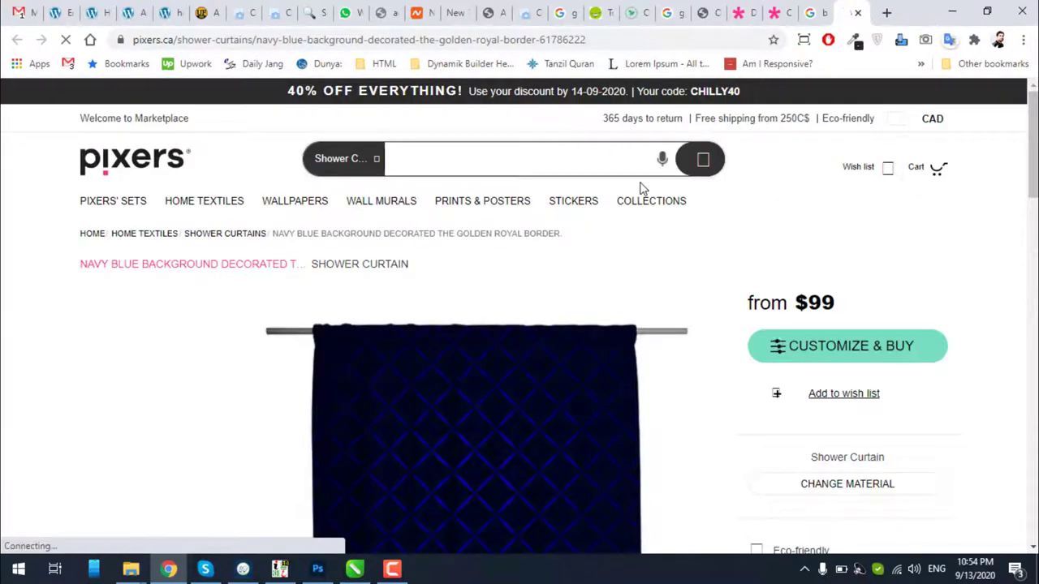
scroll(641, 188, "down", 4)
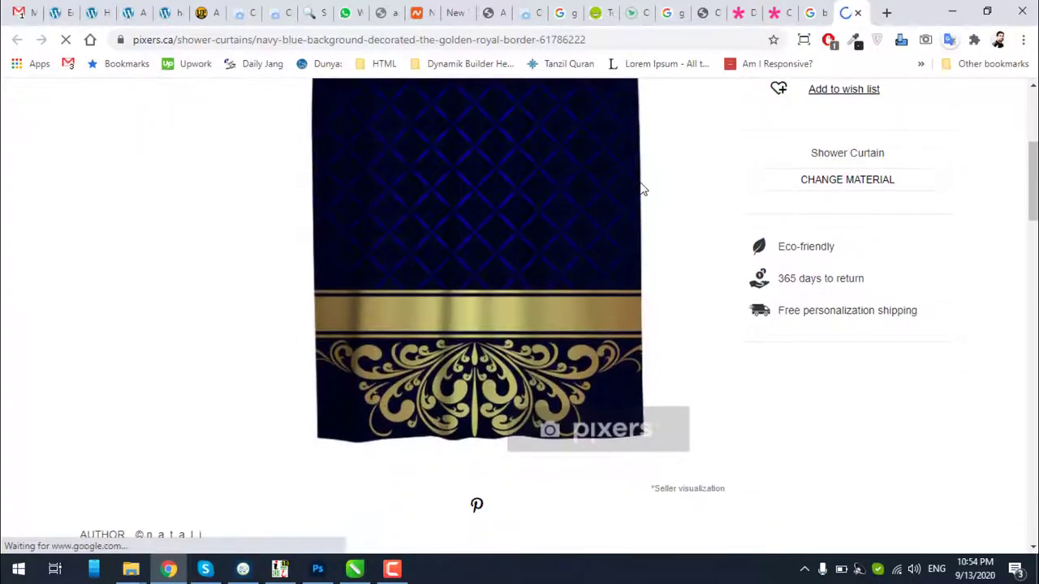
scroll(641, 188, "up", 3)
left_click(811, 12)
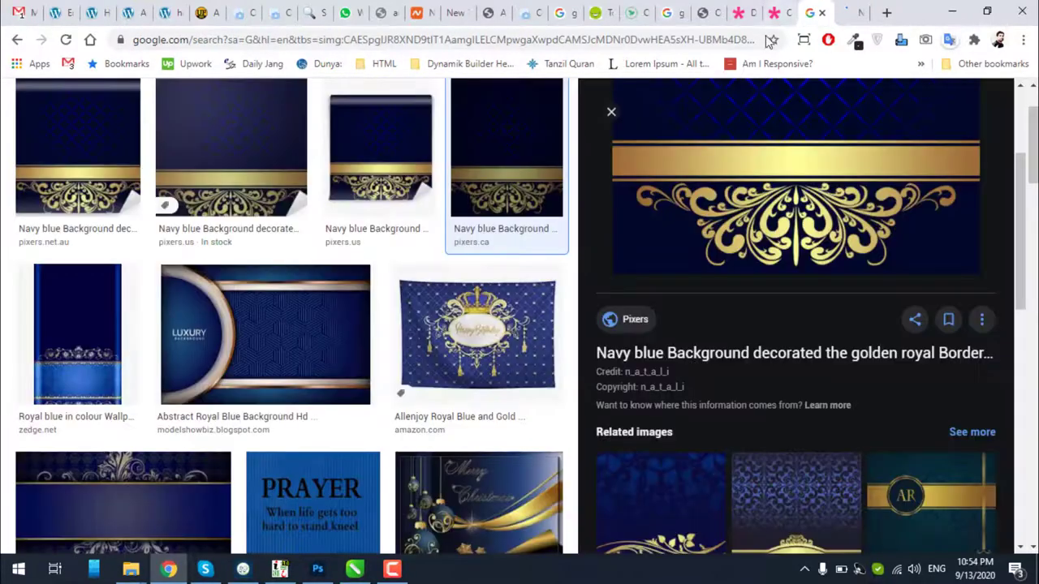
Save the 700 × 700 navy-gold royal border image as a jpg
scroll(635, 235, "down", 7)
scroll(476, 240, "down", 3)
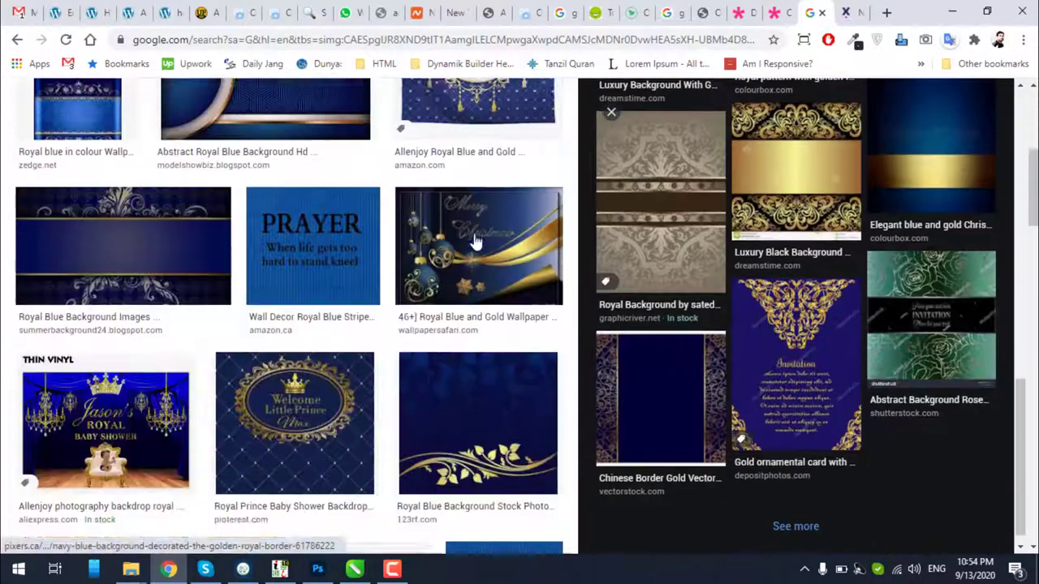
scroll(475, 241, "down", 4)
scroll(466, 352, "down", 9)
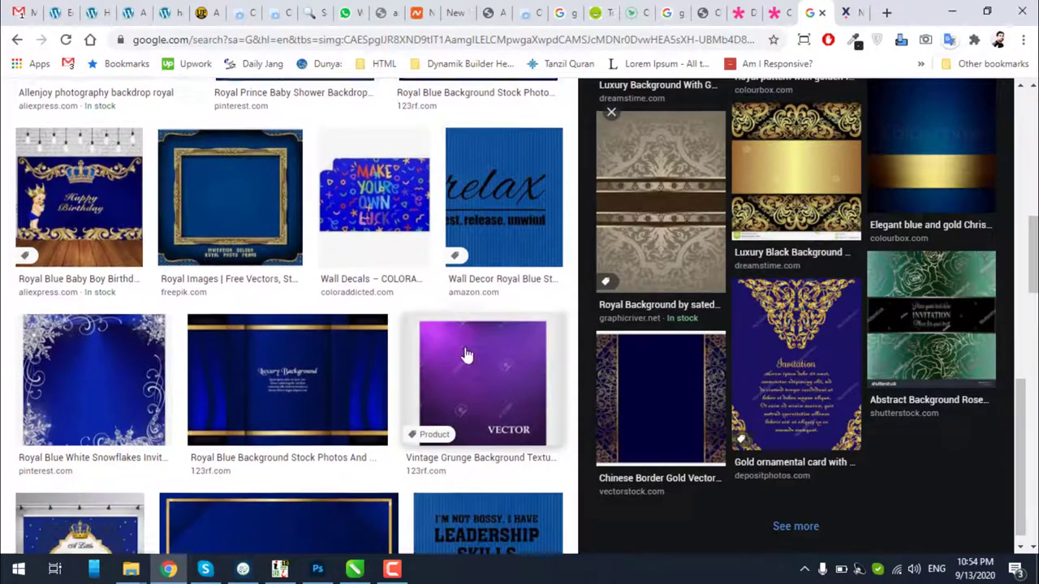
scroll(489, 349, "down", 3)
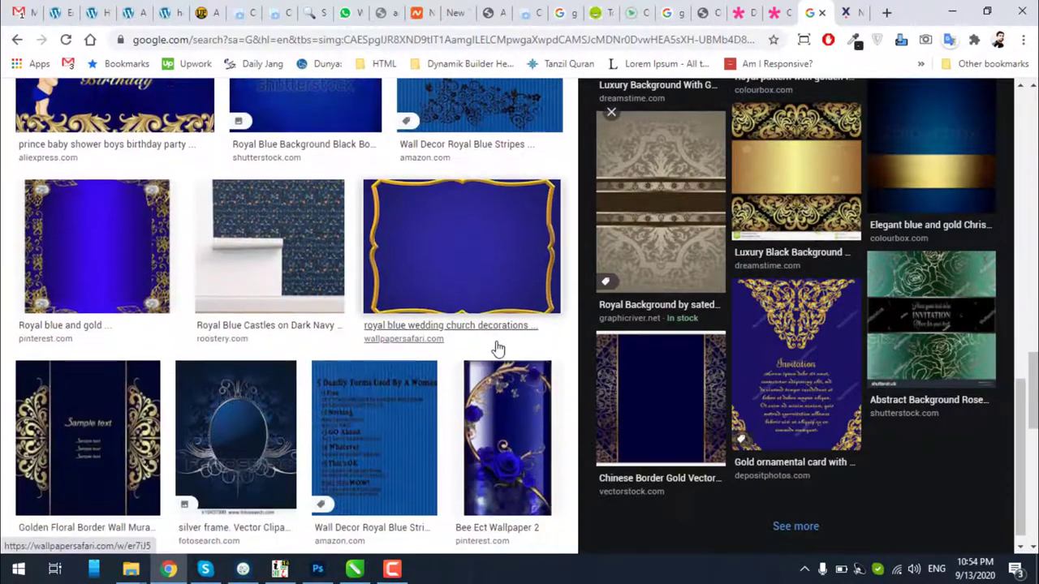
left_click_drag(1024, 434, 1022, 146)
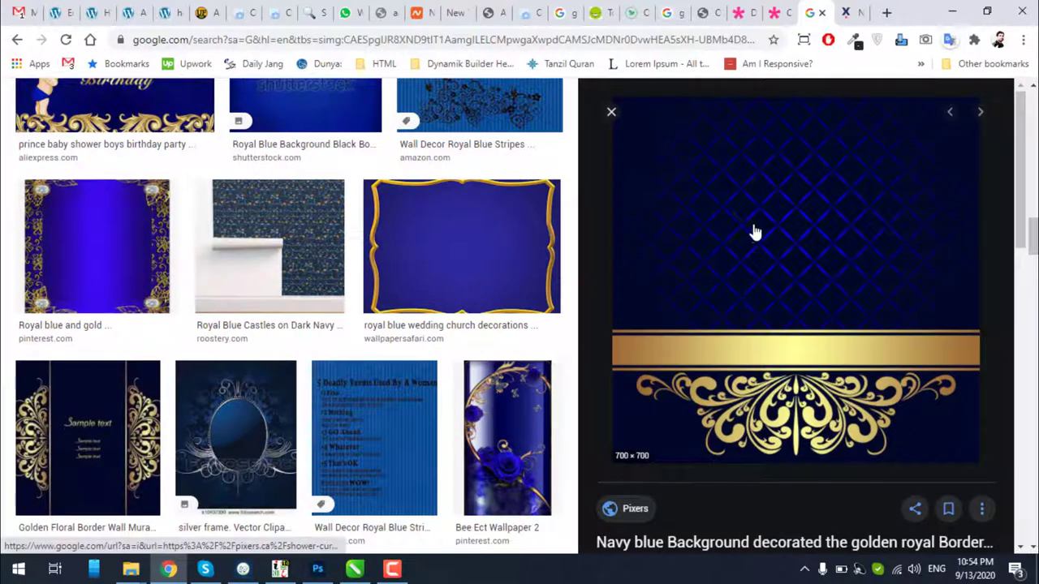
right_click(753, 227)
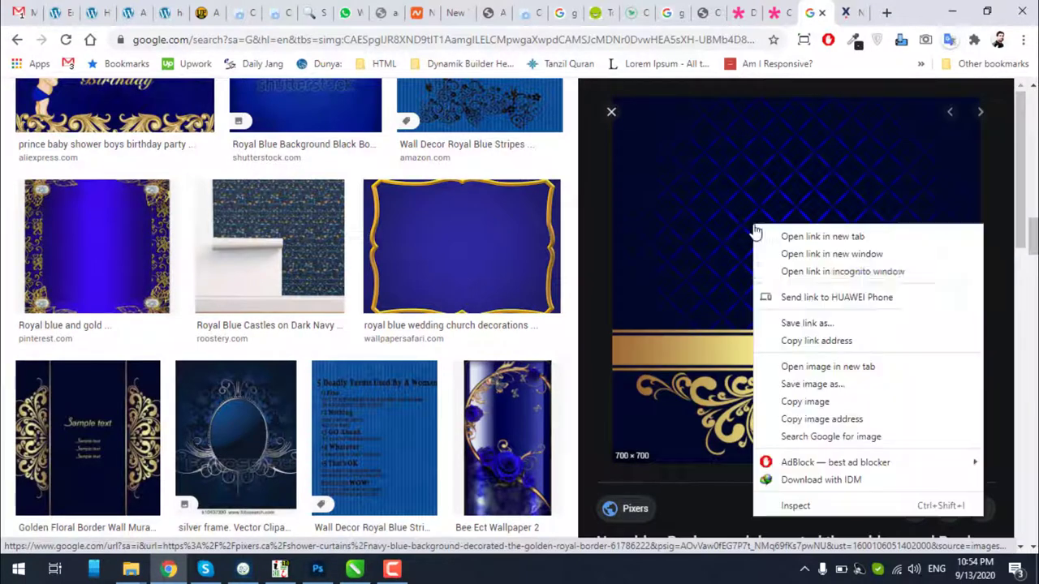
left_click(799, 386)
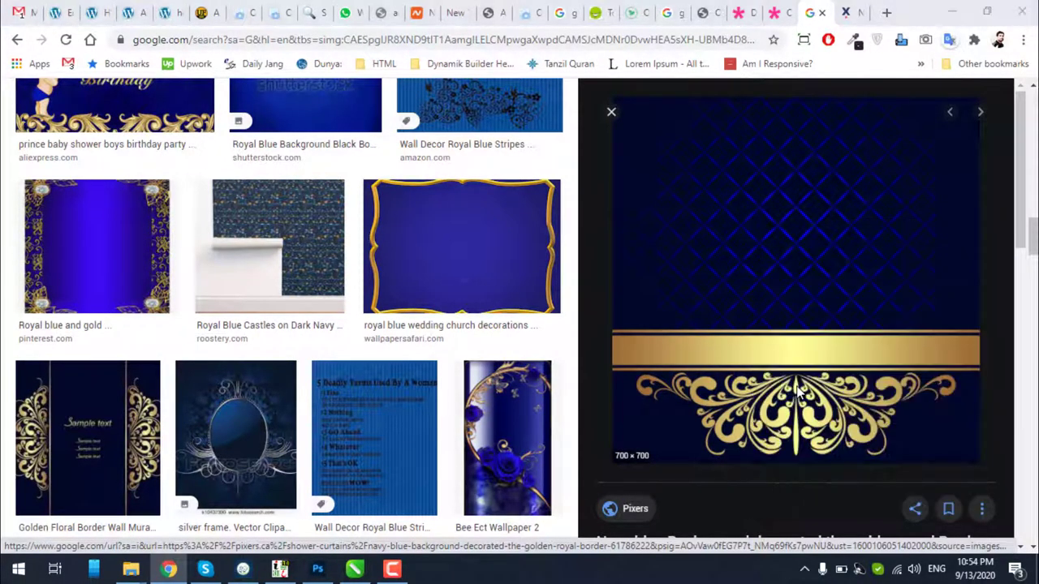
left_click(881, 528)
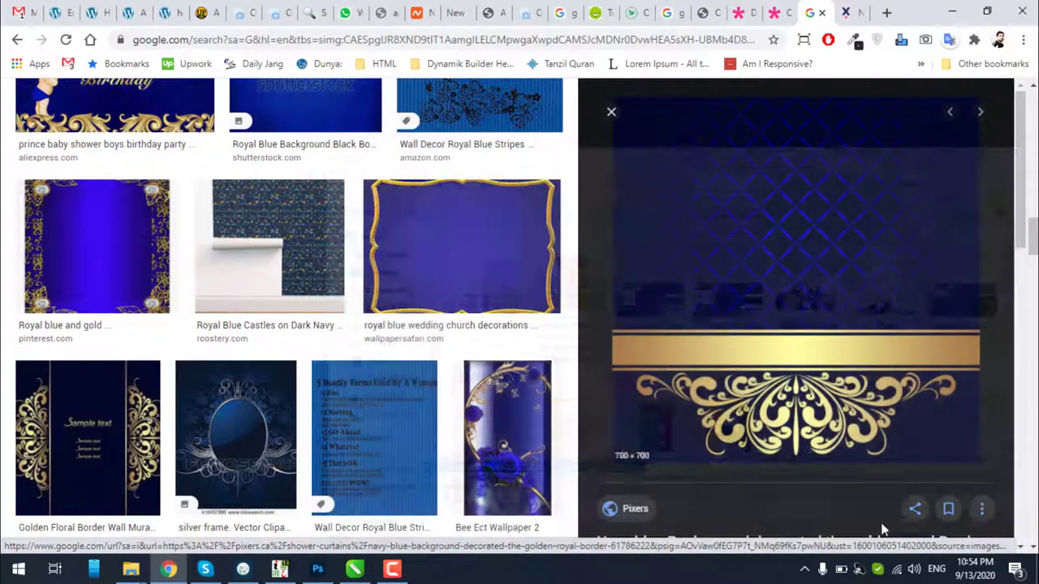
Locate the downloaded navy-gold jpg in Downloads, preview it in Photoshop, then return to CorelDRAW
left_click(160, 537)
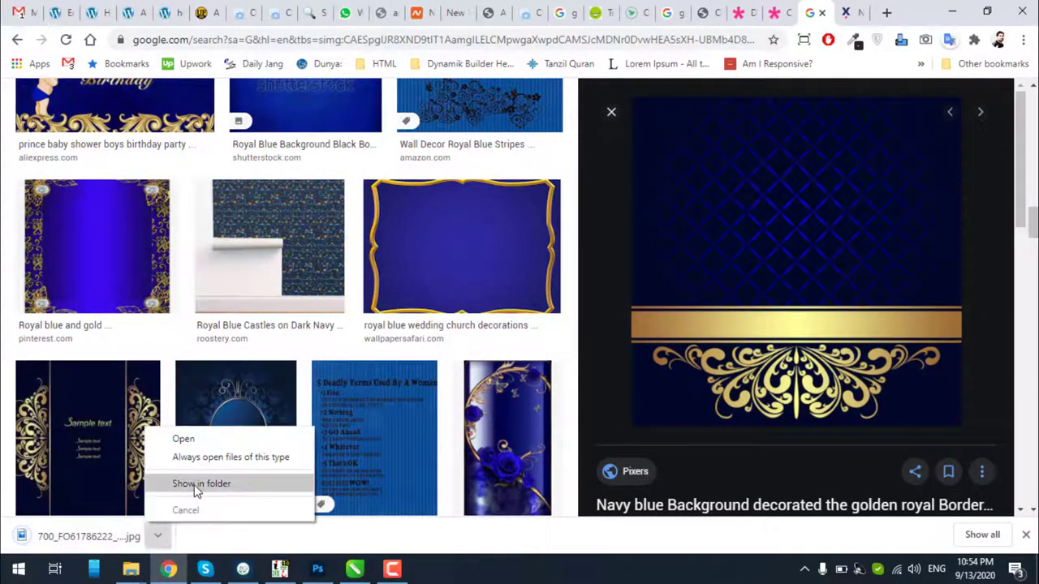
left_click(203, 482)
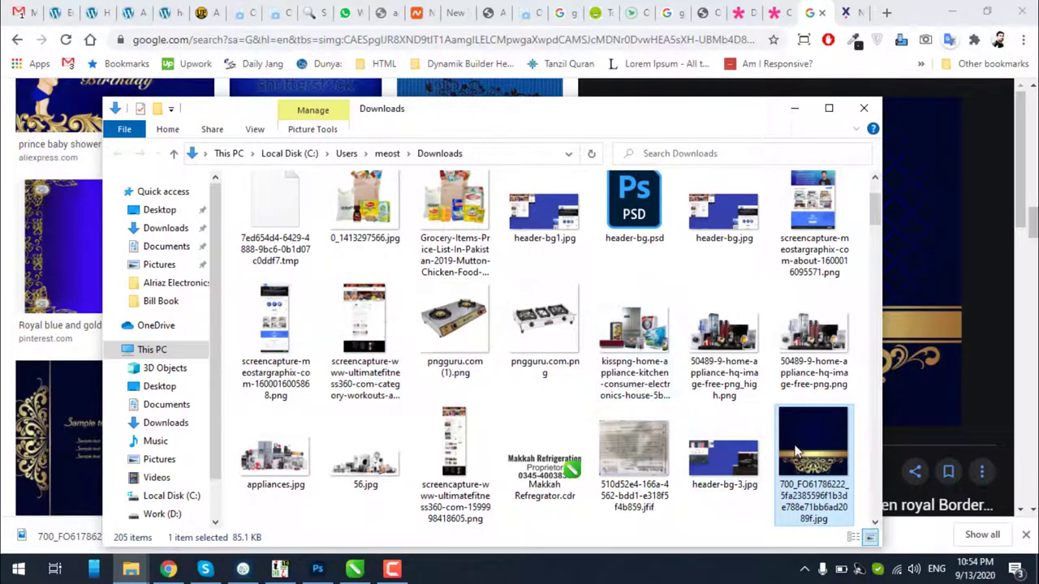
left_click_drag(811, 458, 752, 35)
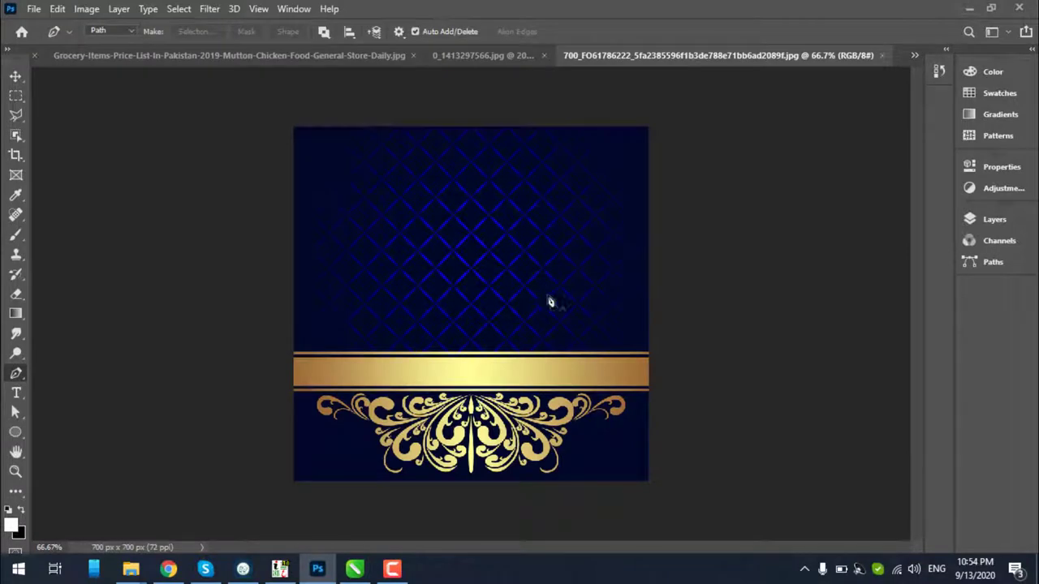
left_click(883, 55)
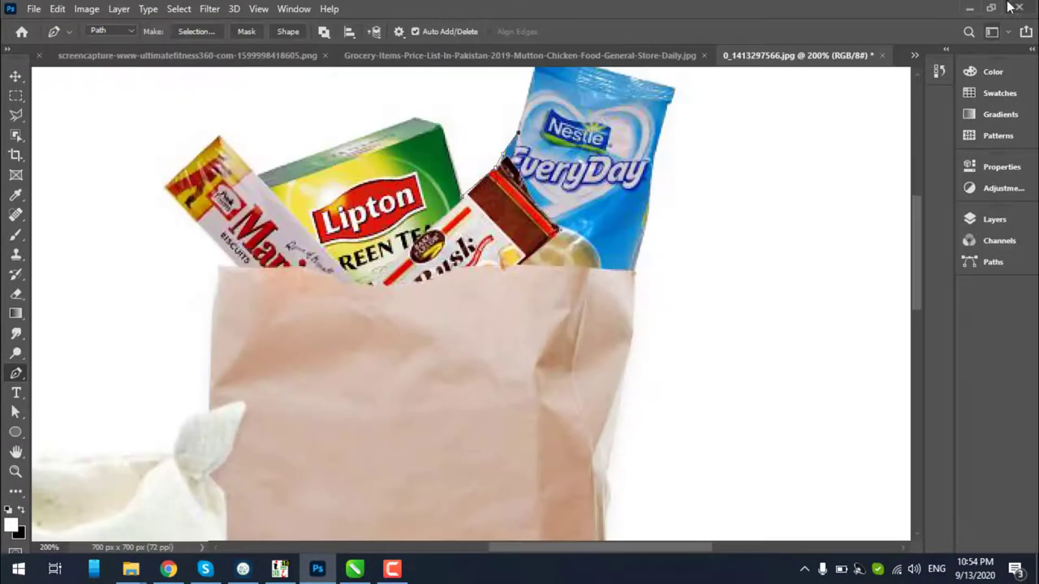
left_click(970, 8)
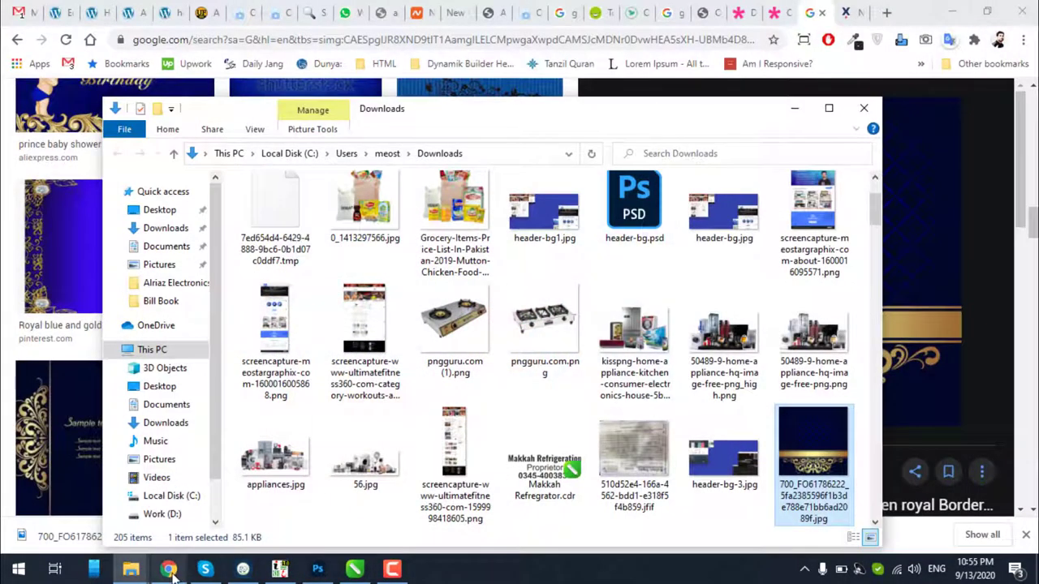
left_click(318, 571)
left_click(393, 570)
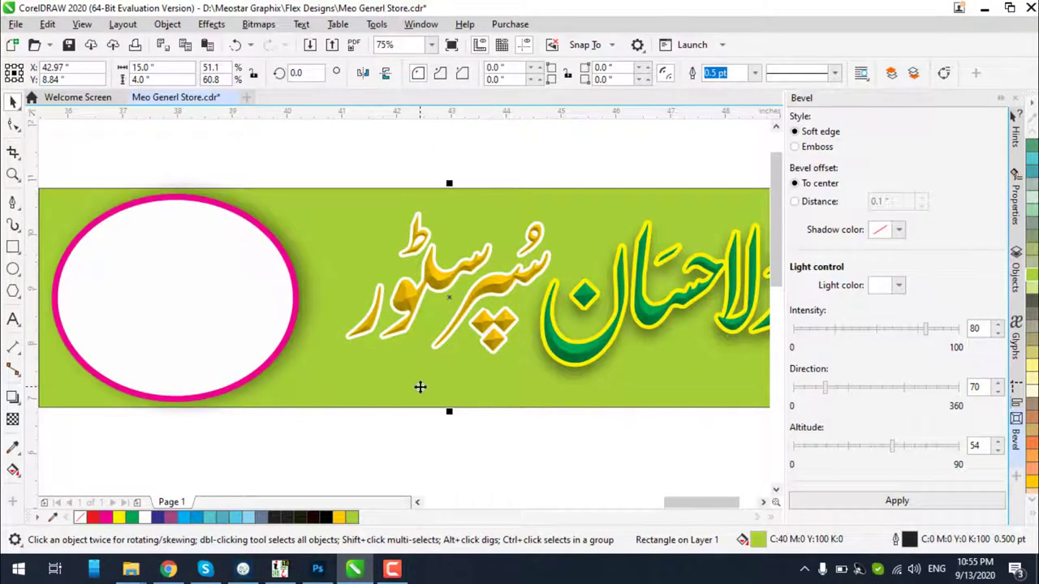
Fill the banner background with dark navy blue (C96 M95 Y7 K58)
left_click(420, 387)
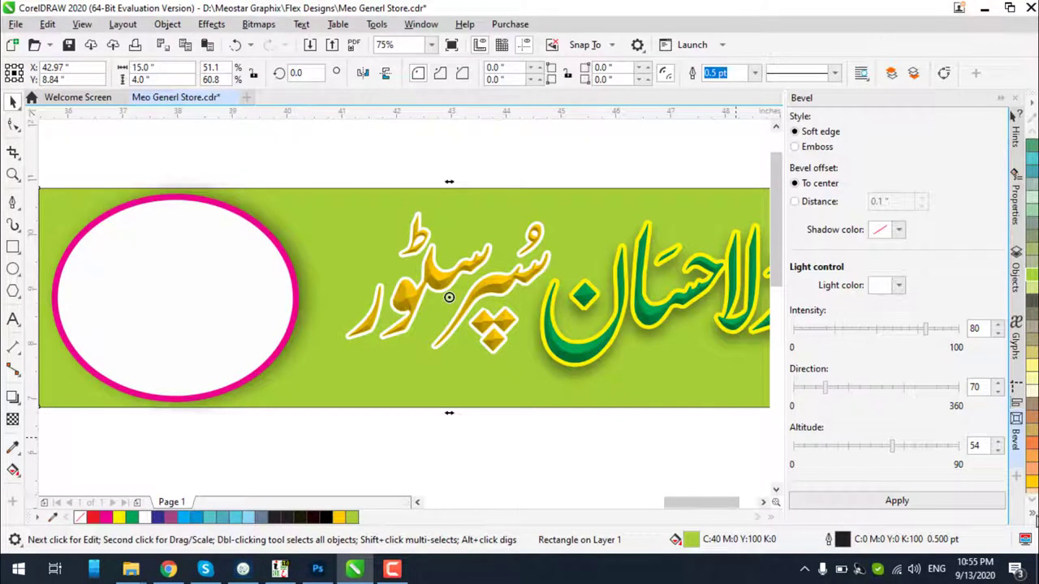
left_click(1033, 512)
left_click(979, 290)
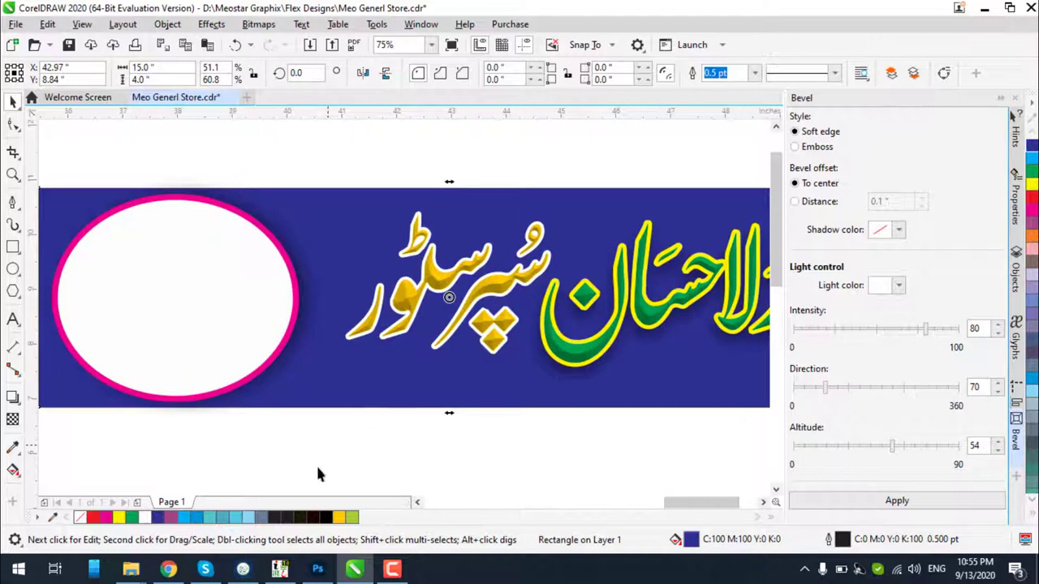
double_click(692, 541)
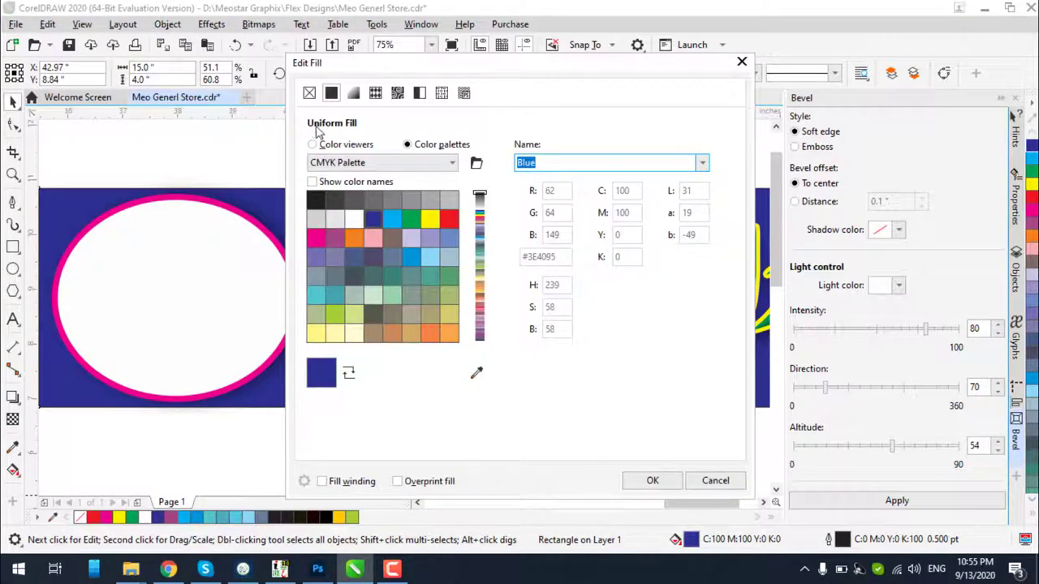
left_click(313, 145)
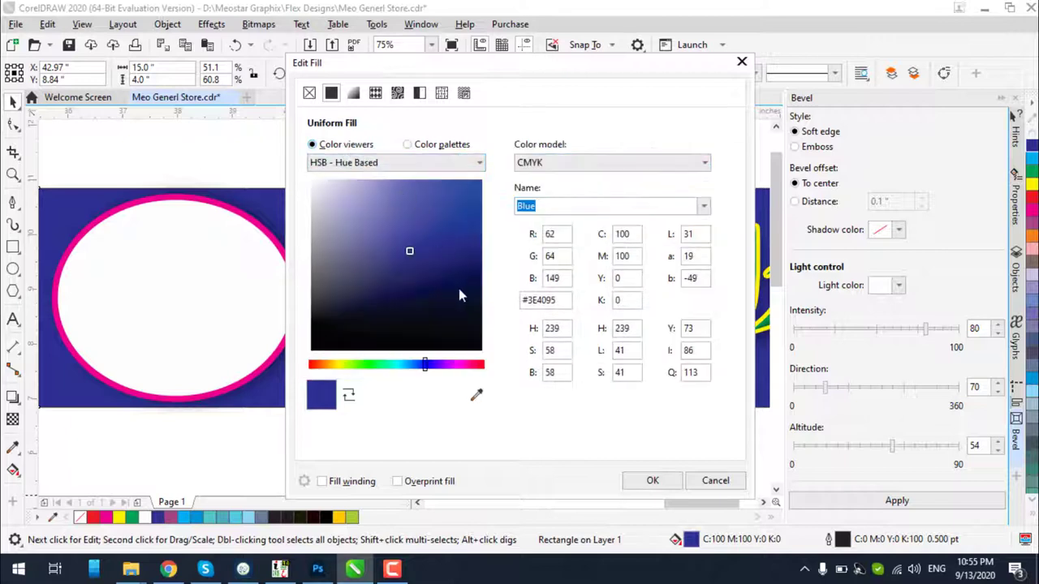
left_click_drag(469, 284, 477, 280)
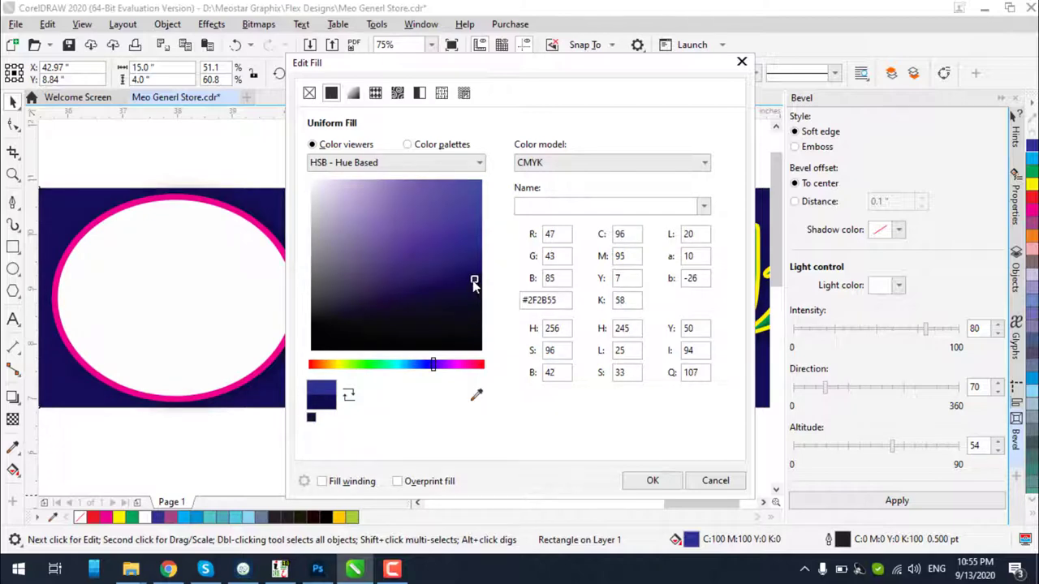
left_click(659, 482)
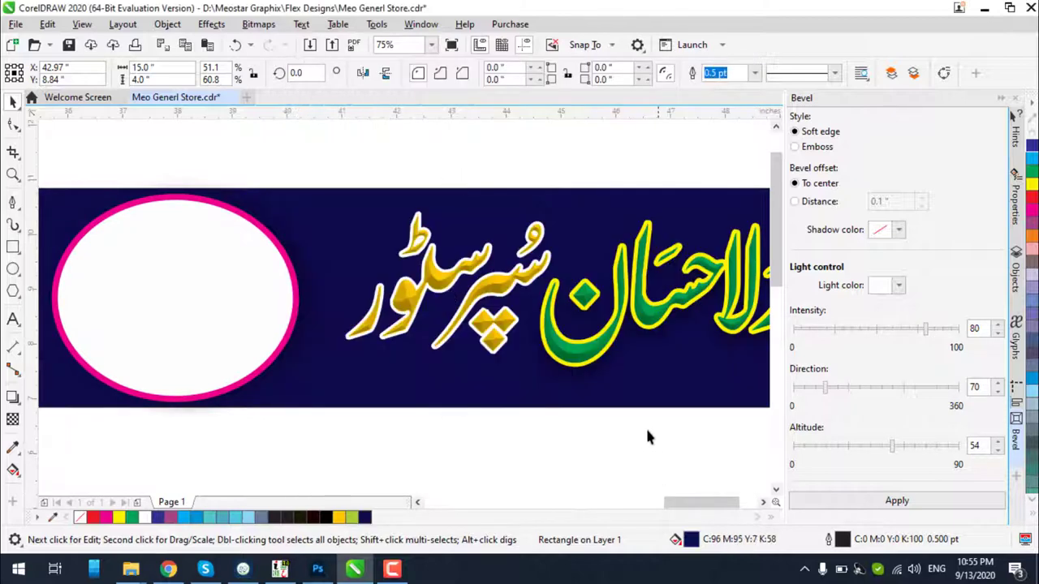
scroll(649, 358, "down", 1)
scroll(657, 352, "up", 1)
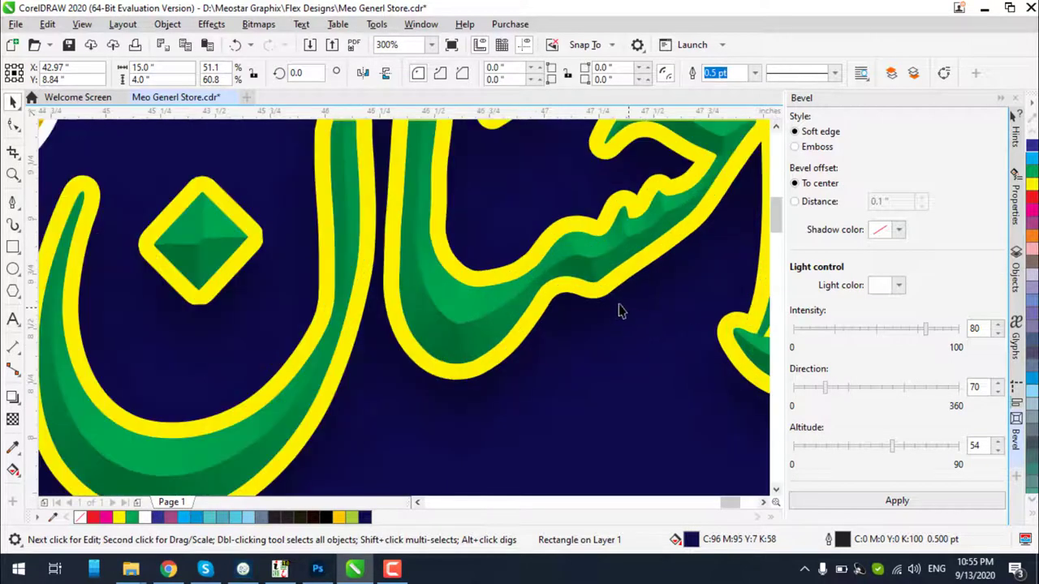
scroll(621, 301, "down", 3)
scroll(621, 301, "down", 1)
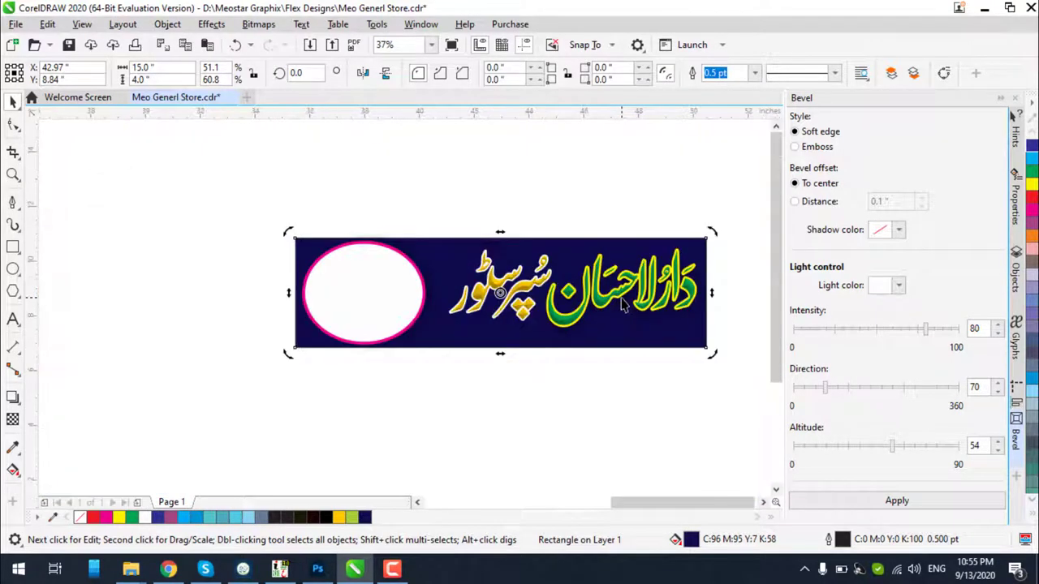
Lay a diagonal blue fountain fill across the banner, light blue at the bottom-left corner
left_click(13, 472)
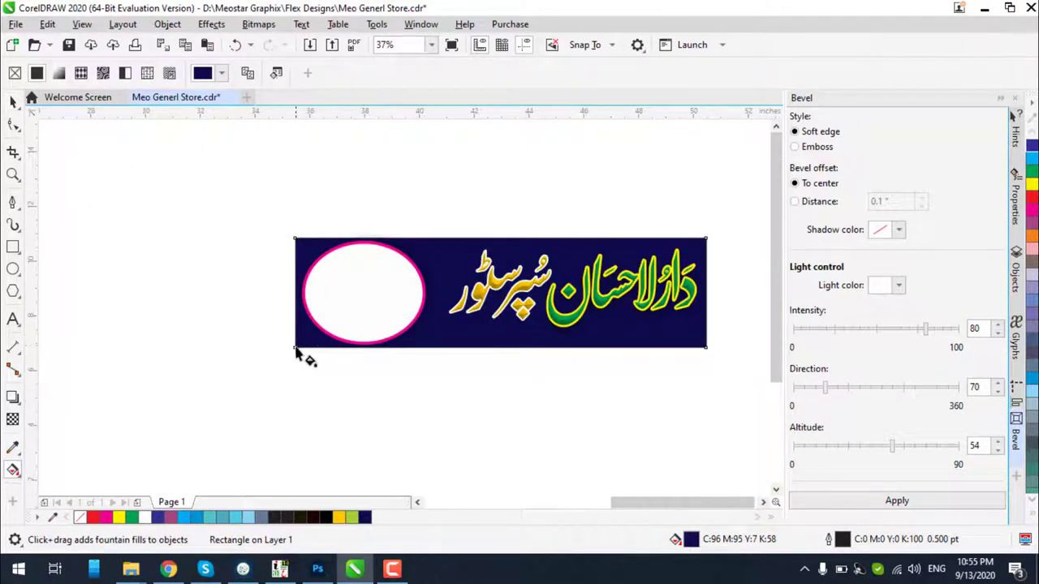
left_click_drag(294, 347, 706, 242)
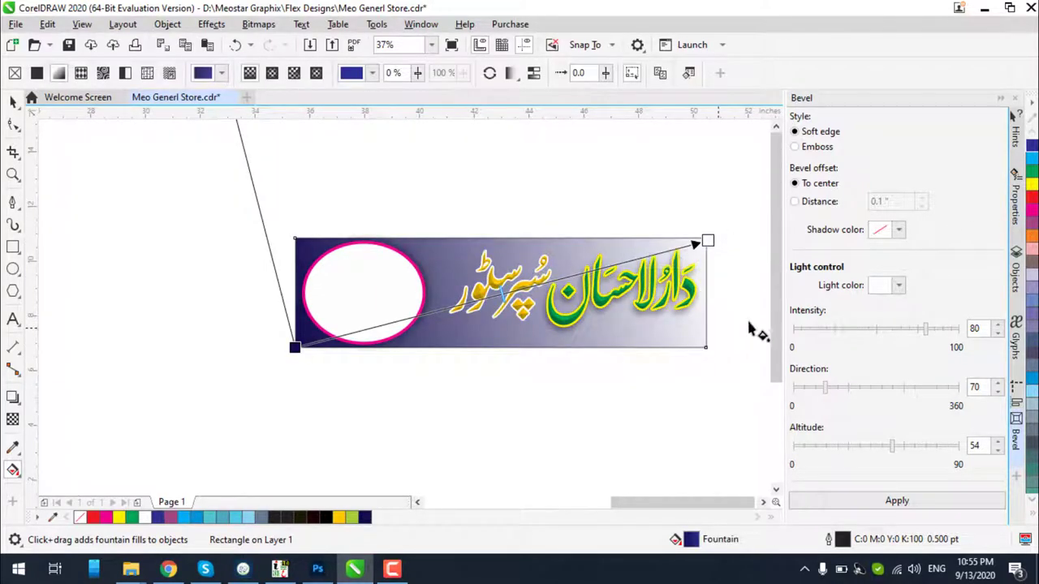
left_click(1032, 164)
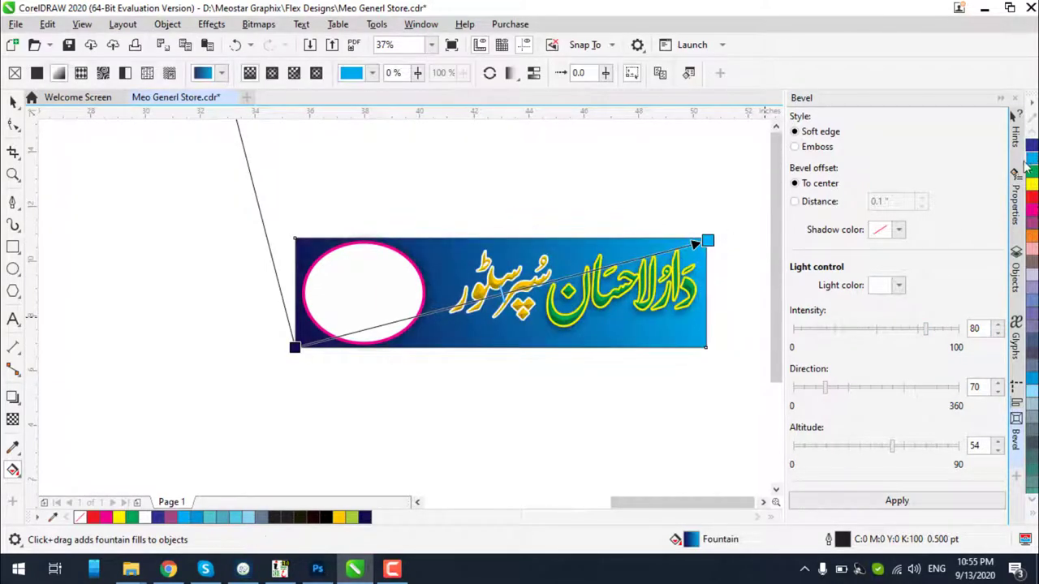
left_click_drag(297, 349, 551, 294)
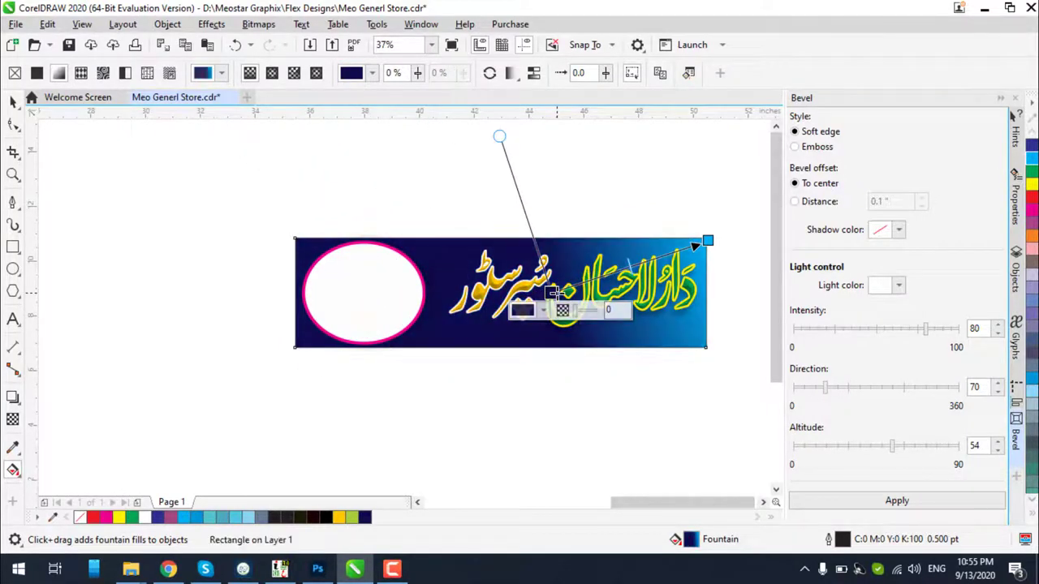
left_click_drag(644, 336, 295, 348)
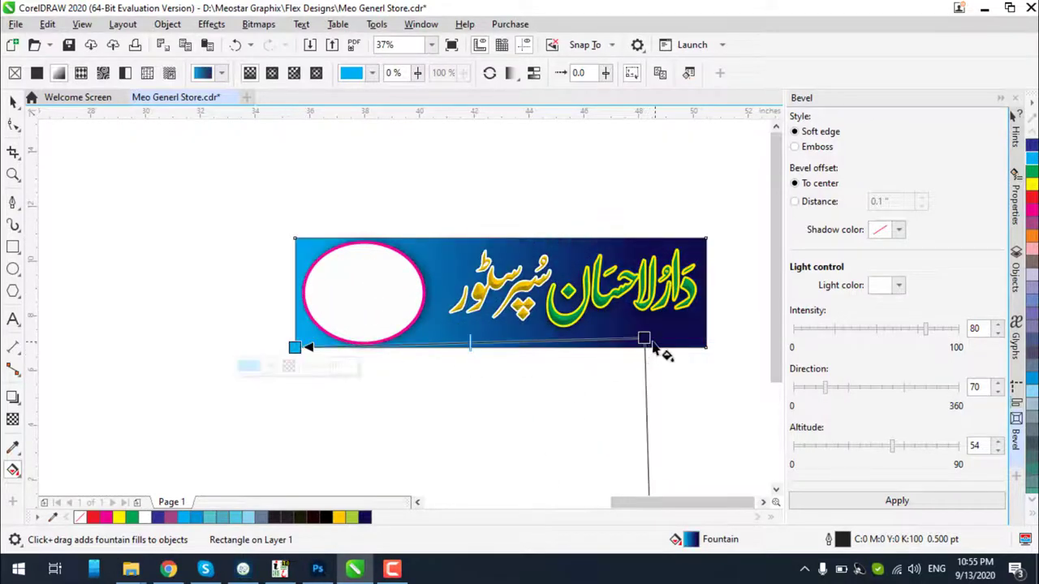
left_click_drag(645, 338, 707, 241)
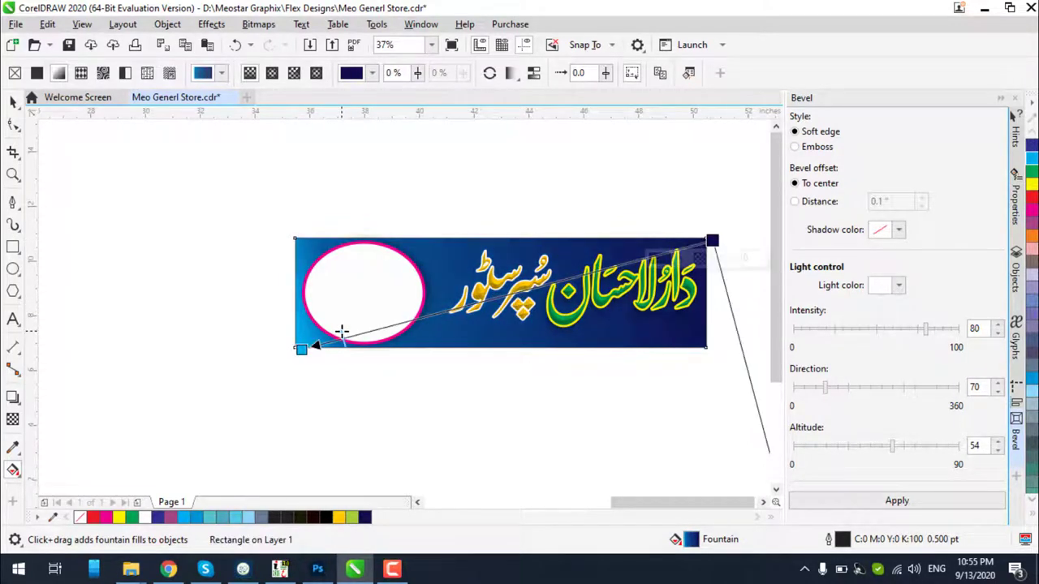
left_click_drag(309, 346, 295, 347)
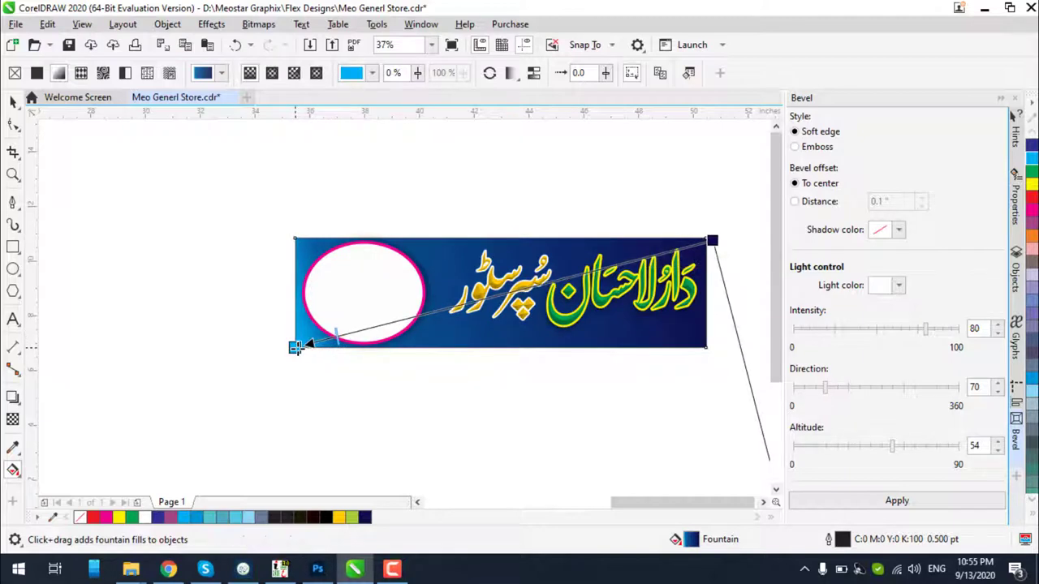
Adjust the gradient's dark end node at the banner's top-right corner
scroll(714, 247, "up", 2)
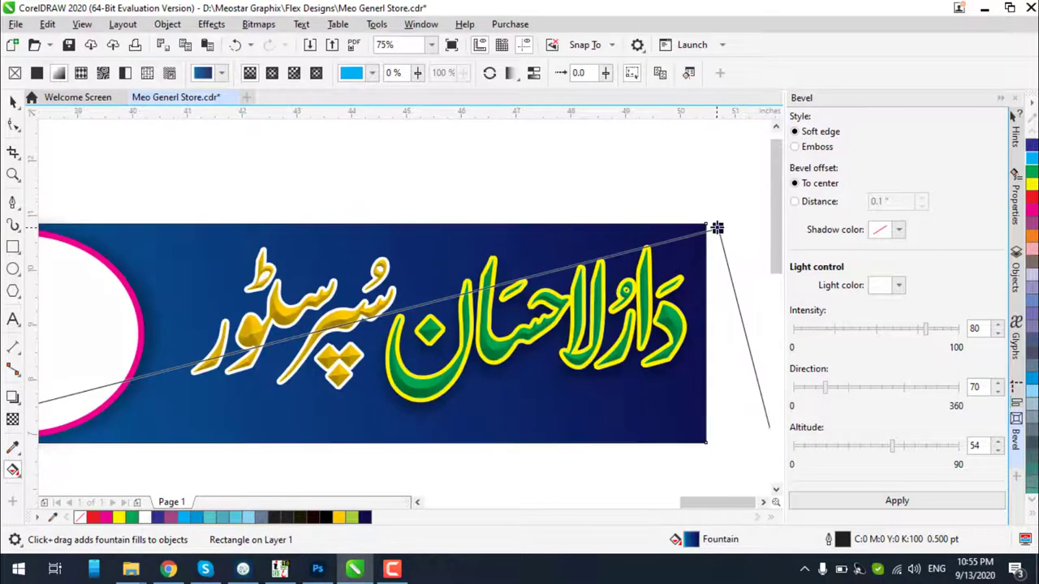
left_click(705, 224)
scroll(705, 224, "down", 2)
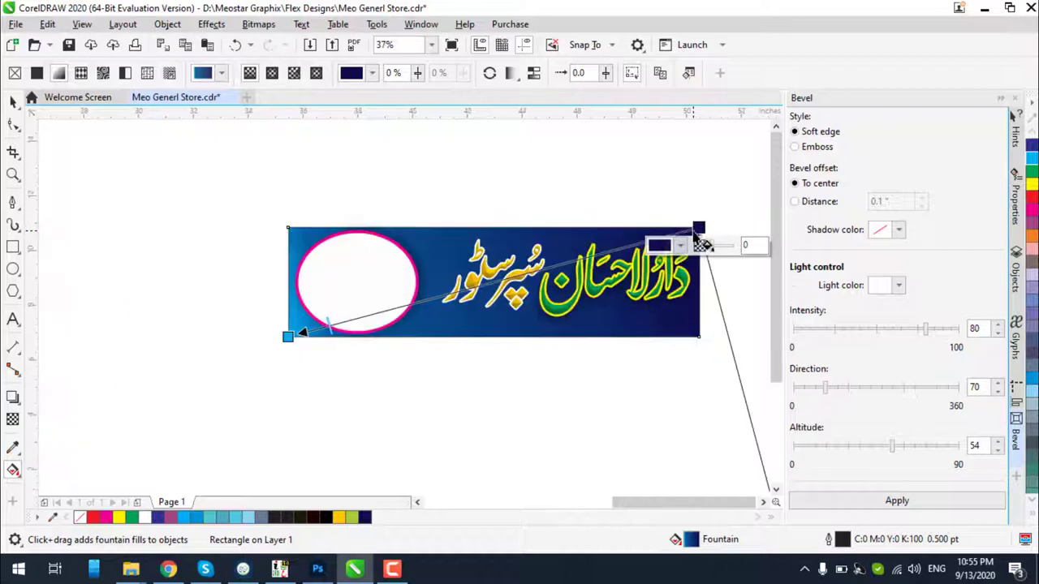
left_click_drag(719, 459, 684, 337)
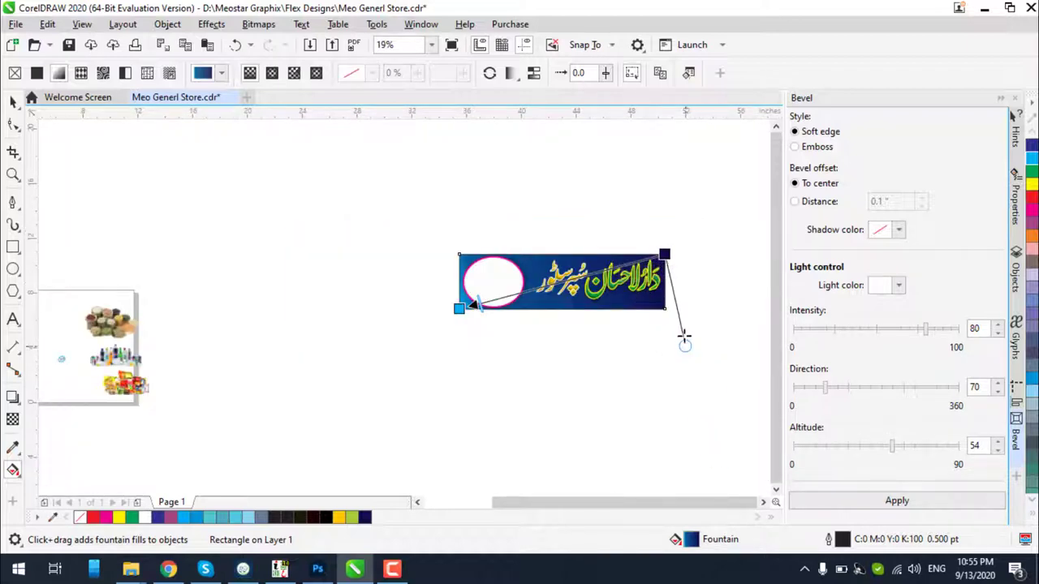
scroll(665, 304, "up", 1)
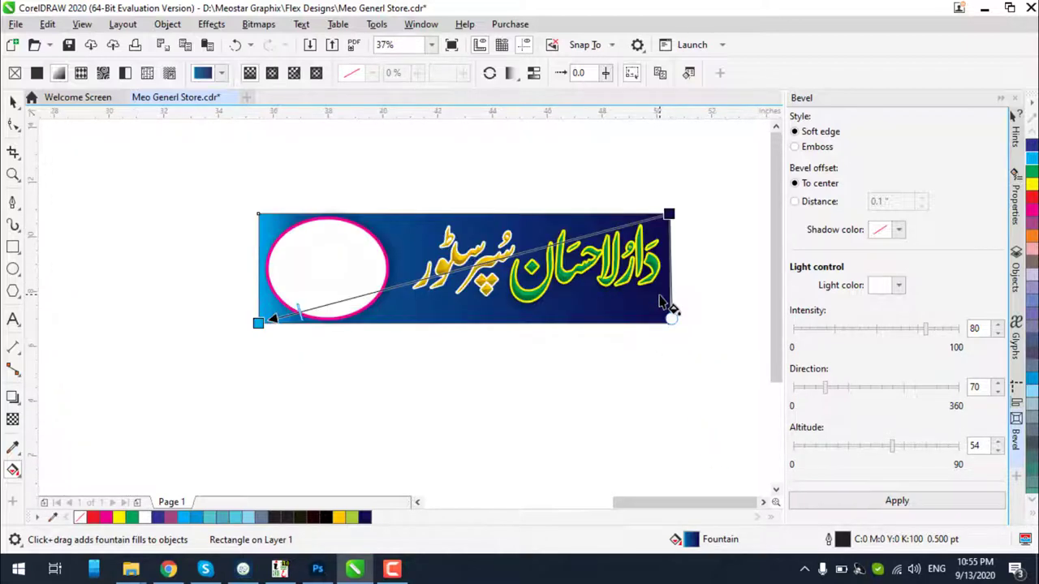
scroll(644, 186, "up", 1)
scroll(637, 186, "up", 2)
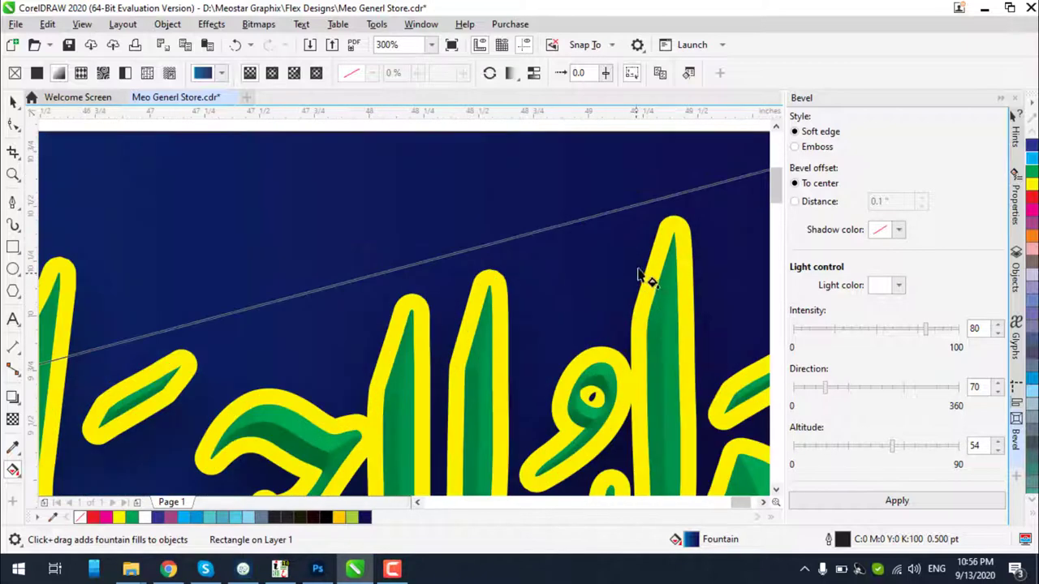
scroll(644, 278, "down", 3)
scroll(496, 279, "up", 1)
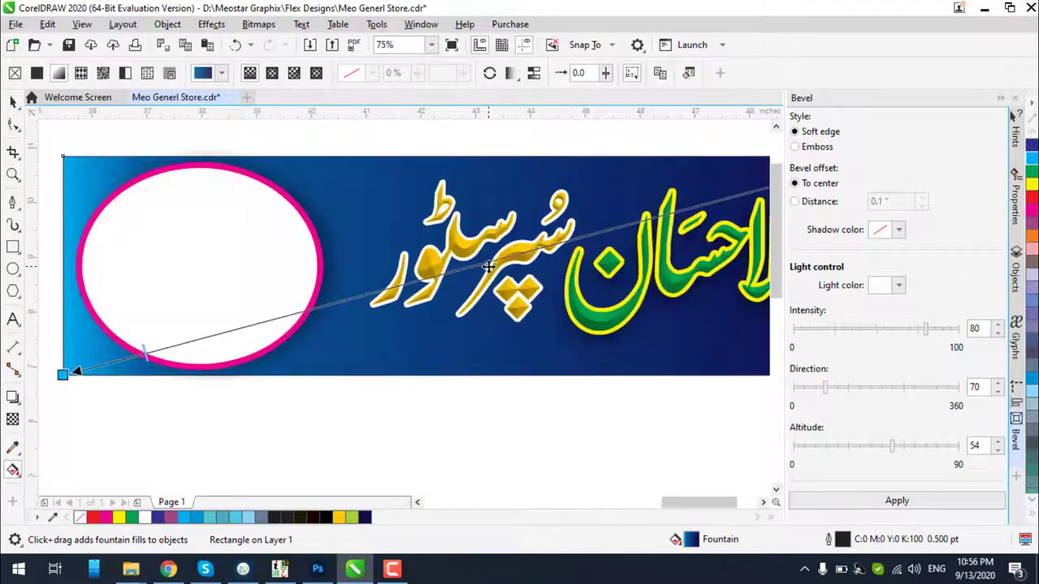
Add a dark navy colour stop to the gradient at 61%
double_click(484, 264)
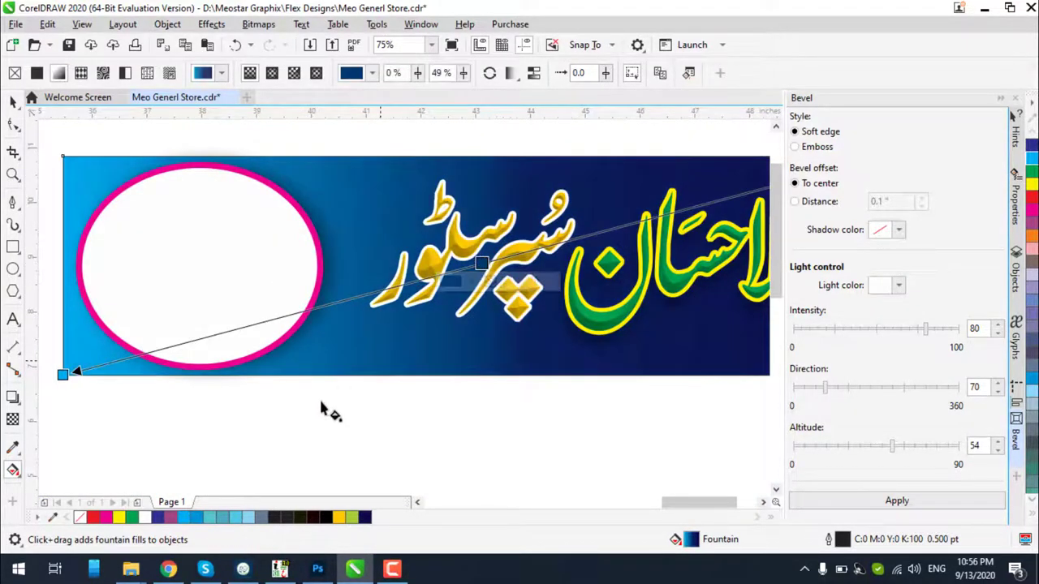
left_click(362, 517)
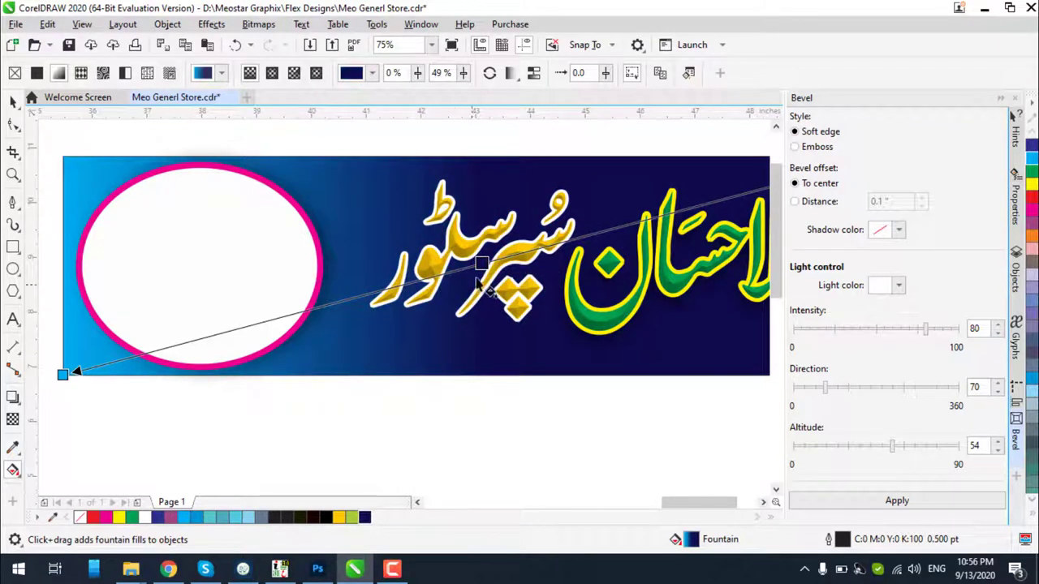
left_click_drag(387, 285, 380, 290)
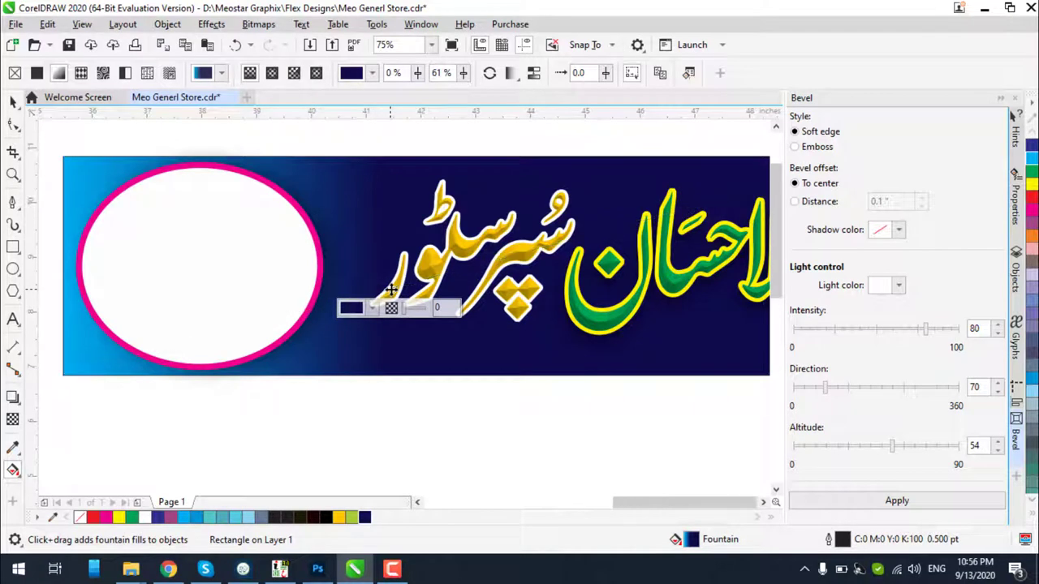
scroll(381, 290, "down", 1)
left_click(13, 99)
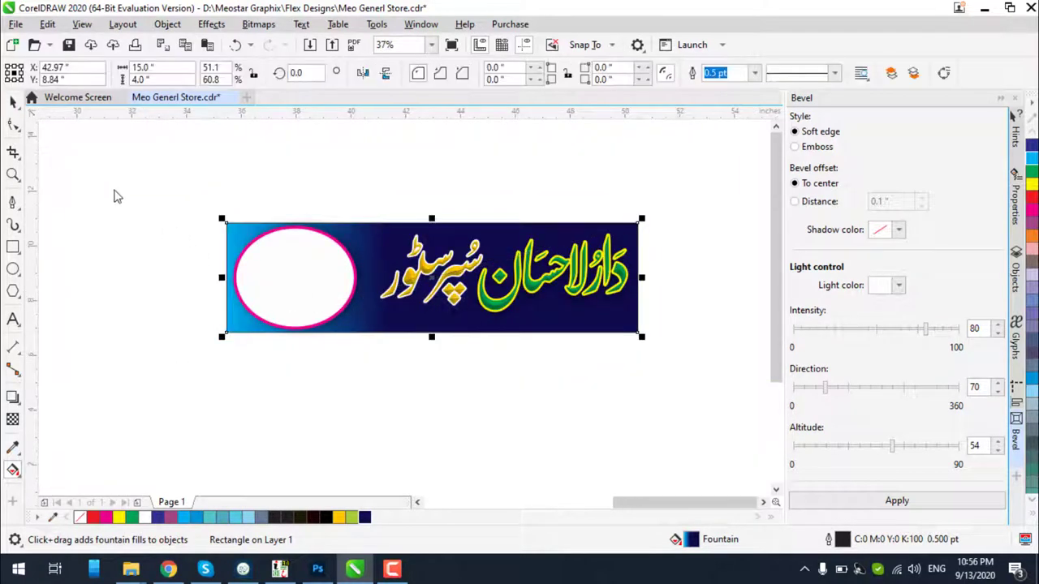
Recolour the white oval's outline chartreuse green, keeping its white fill
left_click(321, 247)
right_click(1031, 167)
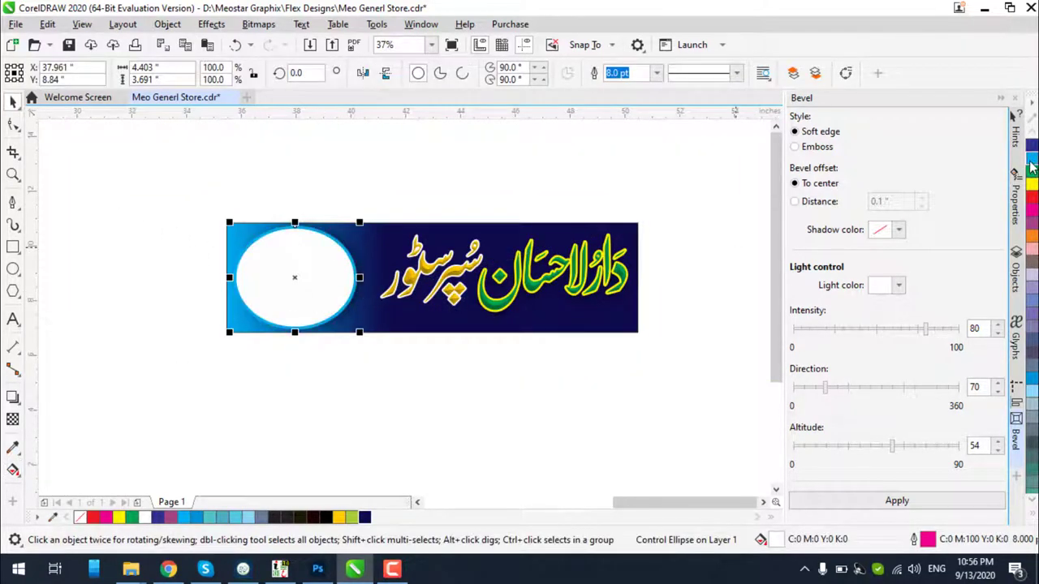
scroll(260, 255, "up", 1)
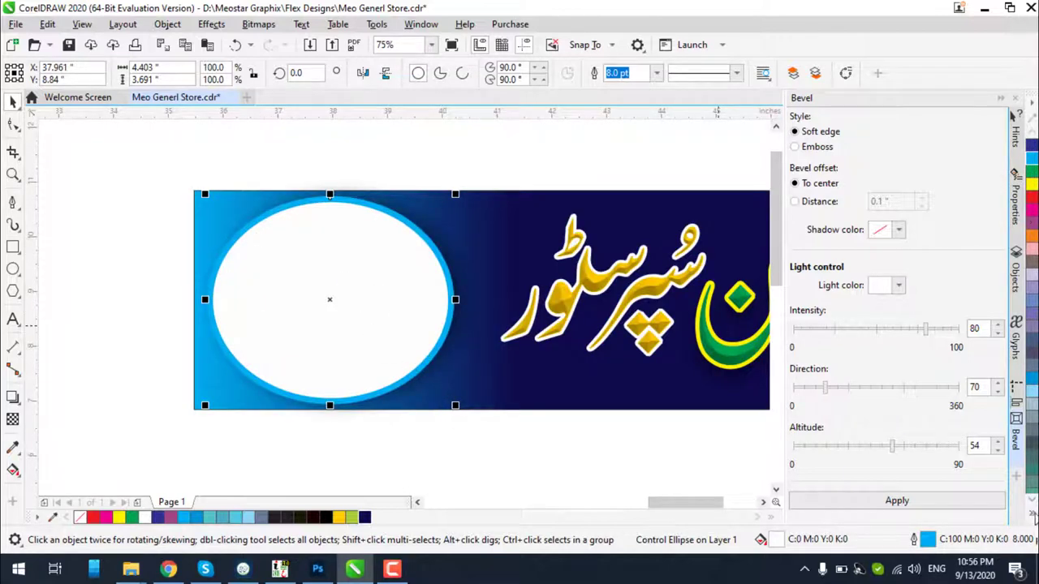
left_click(1032, 515)
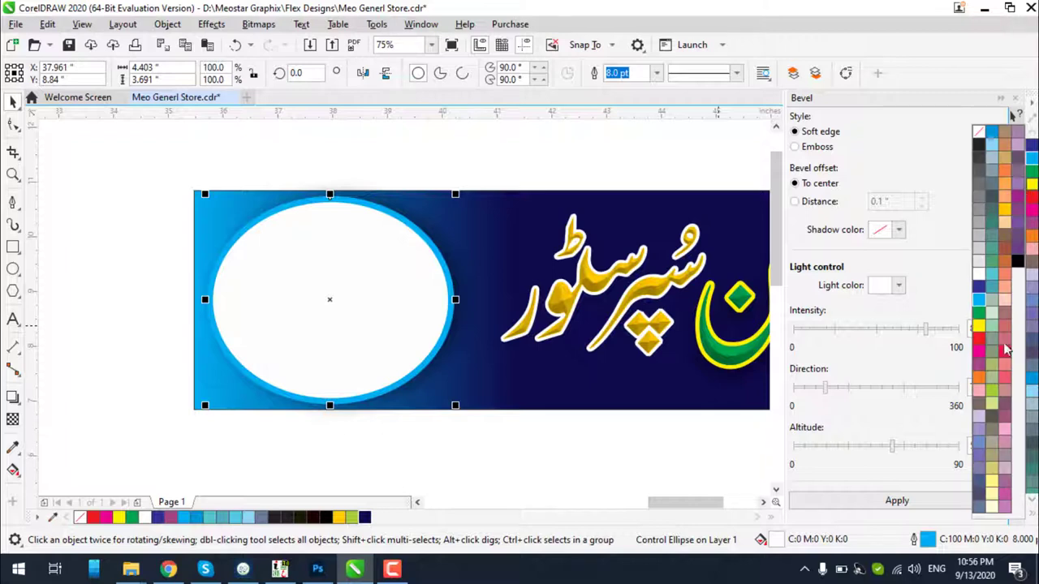
left_click(993, 396)
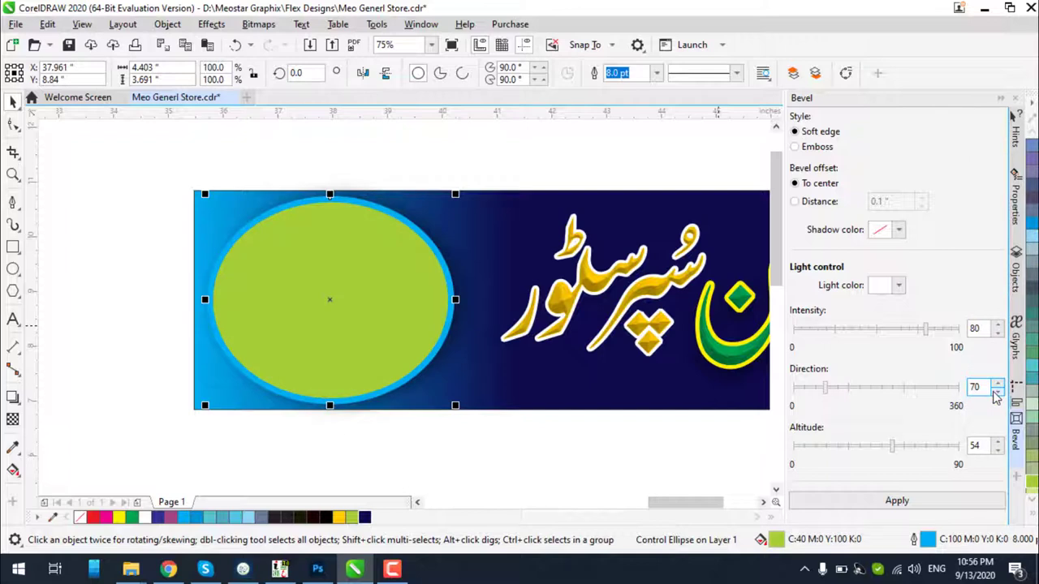
key("ctrl+z")
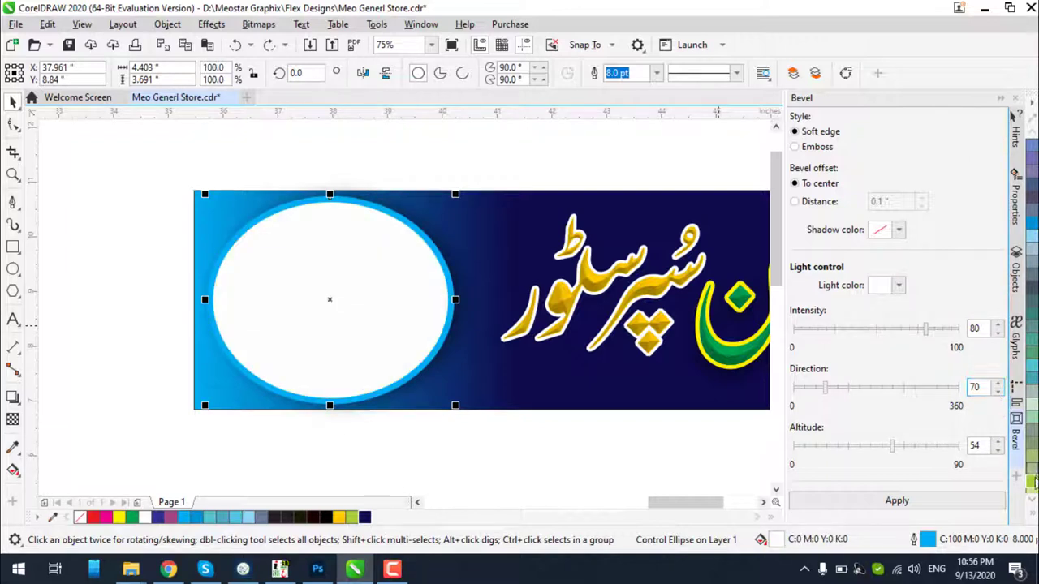
right_click(1033, 487)
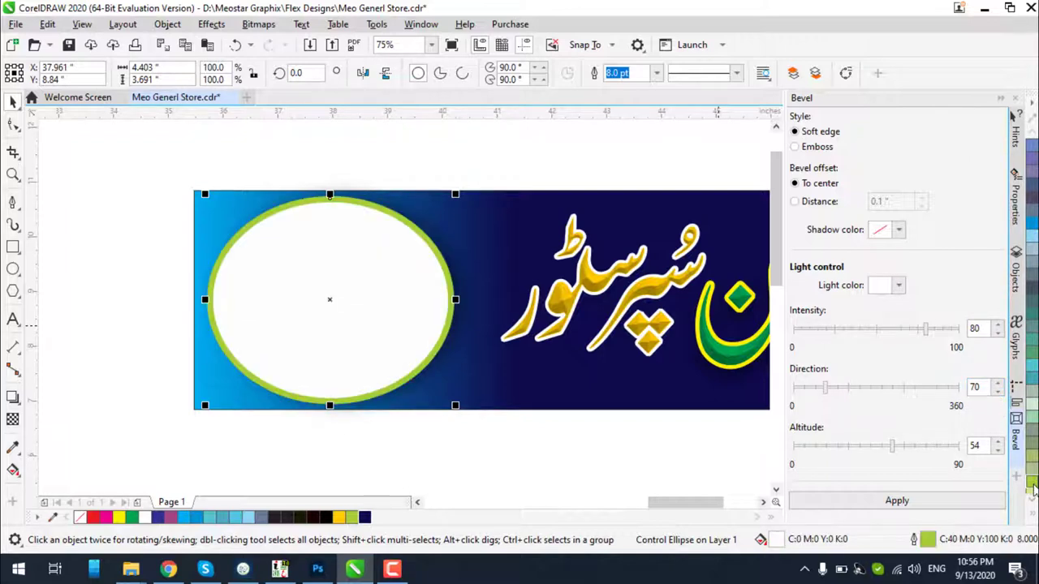
left_click(450, 460)
left_click(503, 388)
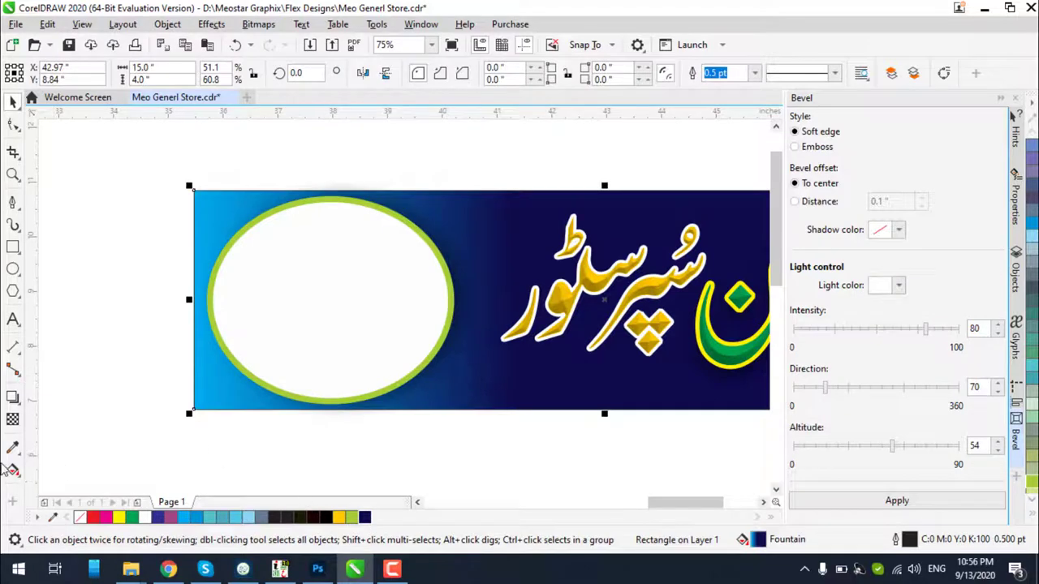
Change the background gradient's blue start colour to chartreuse green
left_click(13, 472)
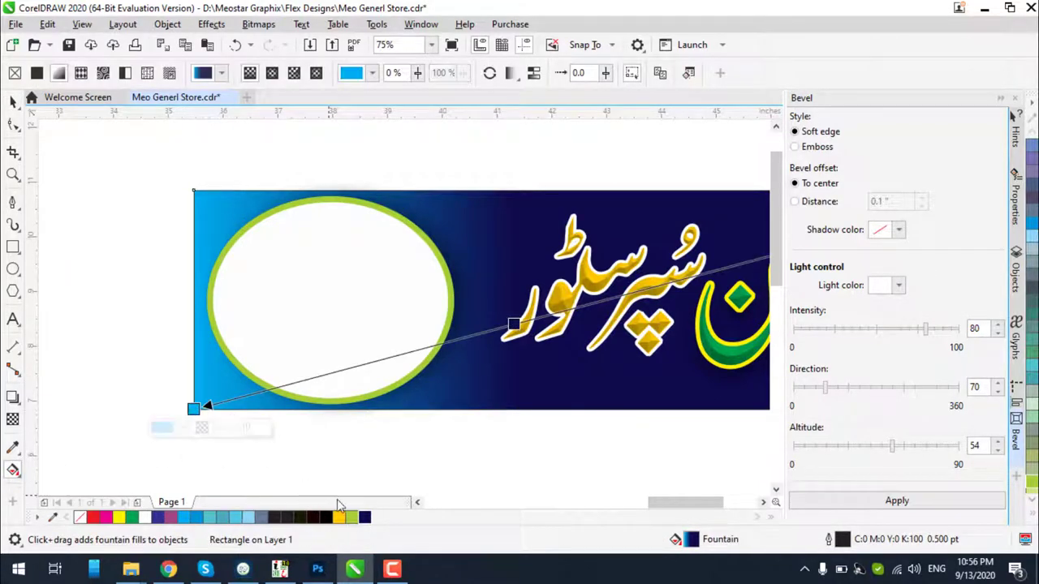
left_click(352, 520)
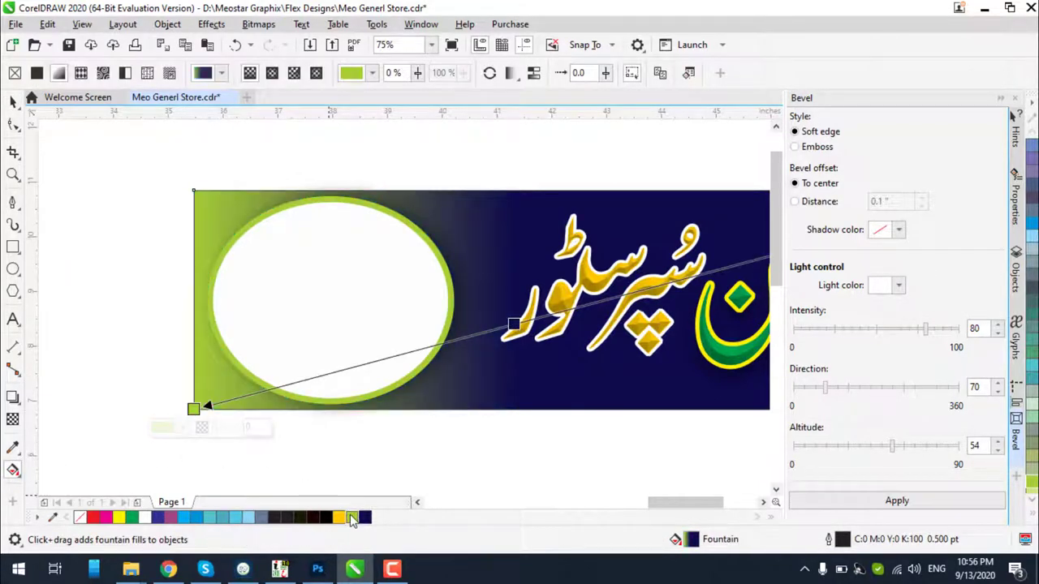
left_click(13, 102)
left_click(152, 254)
scroll(352, 316, "down", 2)
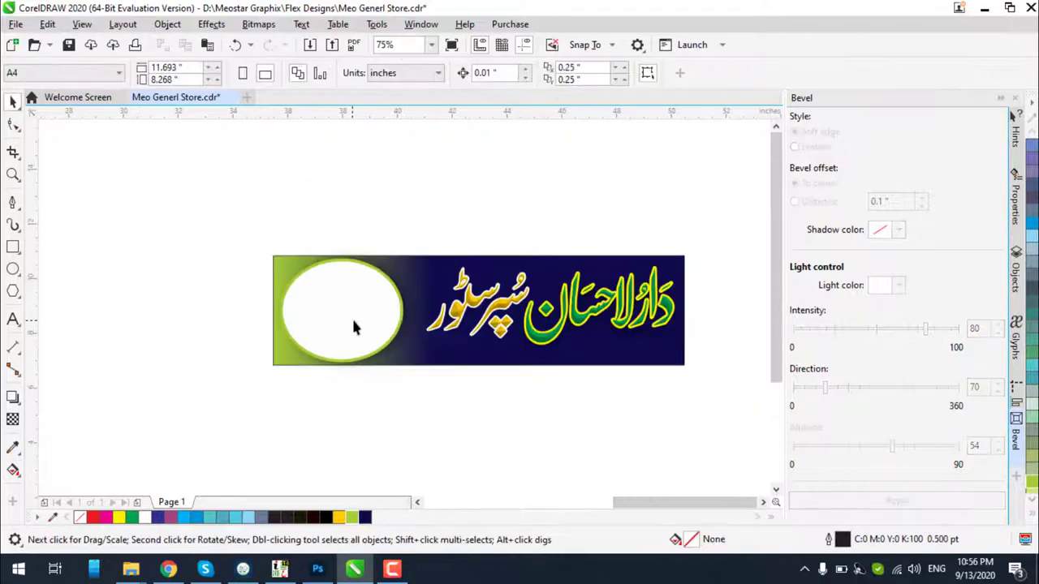
scroll(635, 314, "up", 2)
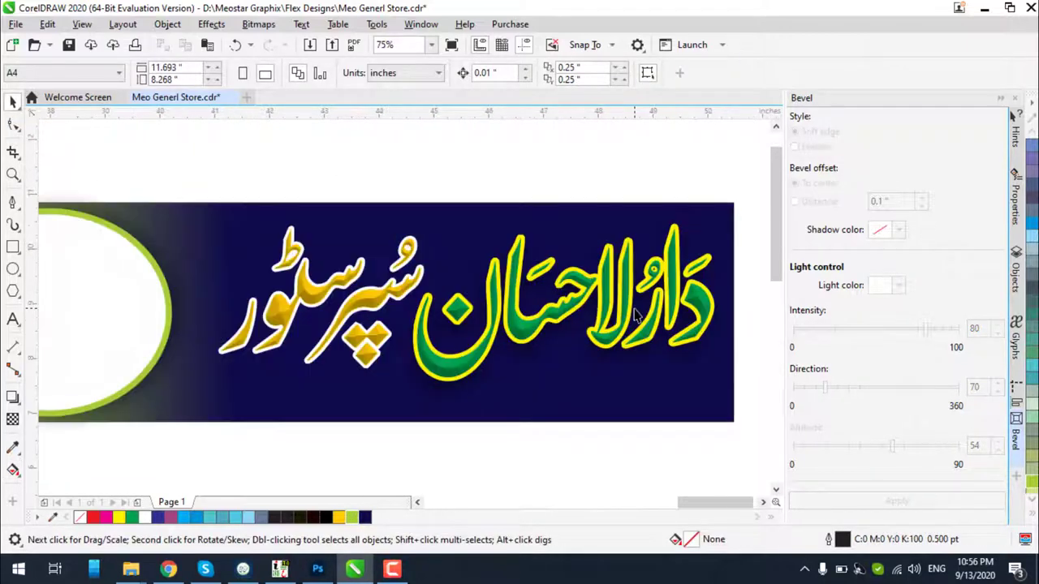
scroll(577, 309, "down", 2)
scroll(406, 283, "up", 2)
left_click(406, 283)
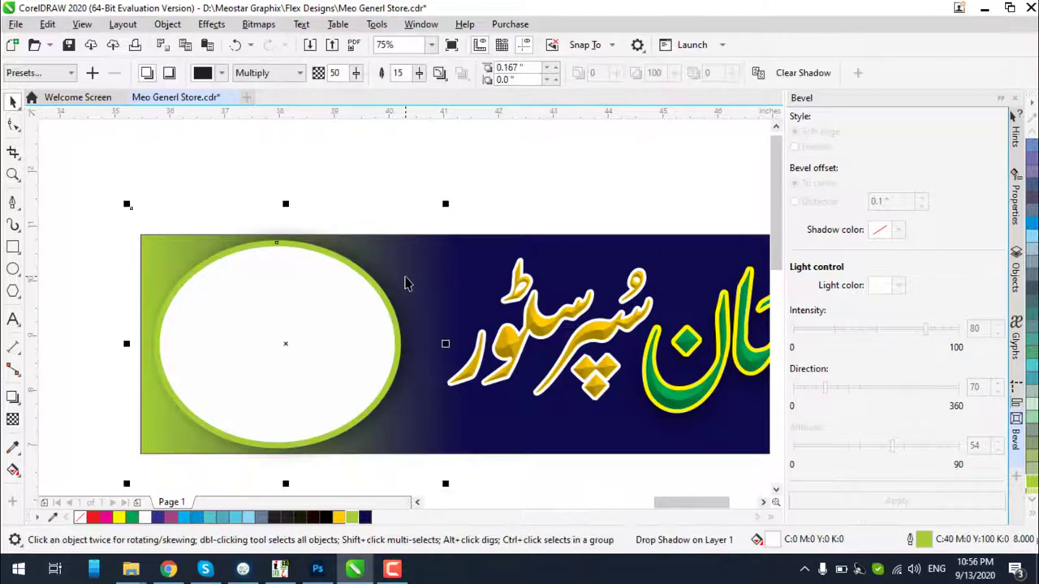
left_click(471, 277)
Rerun the gradient from the bottom-left corner and try an extra chartreuse stop, then undo it
left_click(13, 469)
left_click_drag(141, 452, 534, 349)
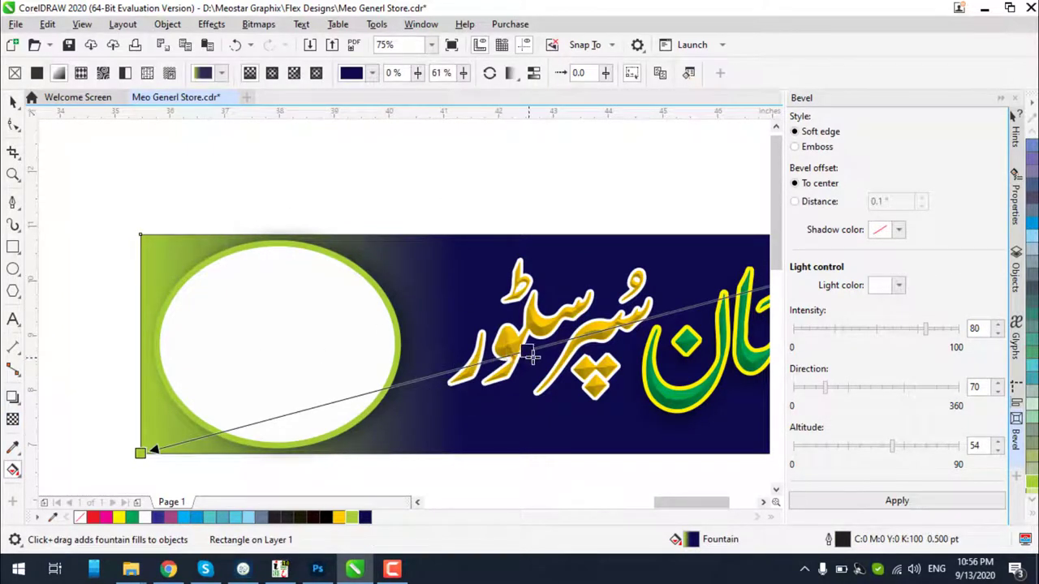
left_click(140, 452)
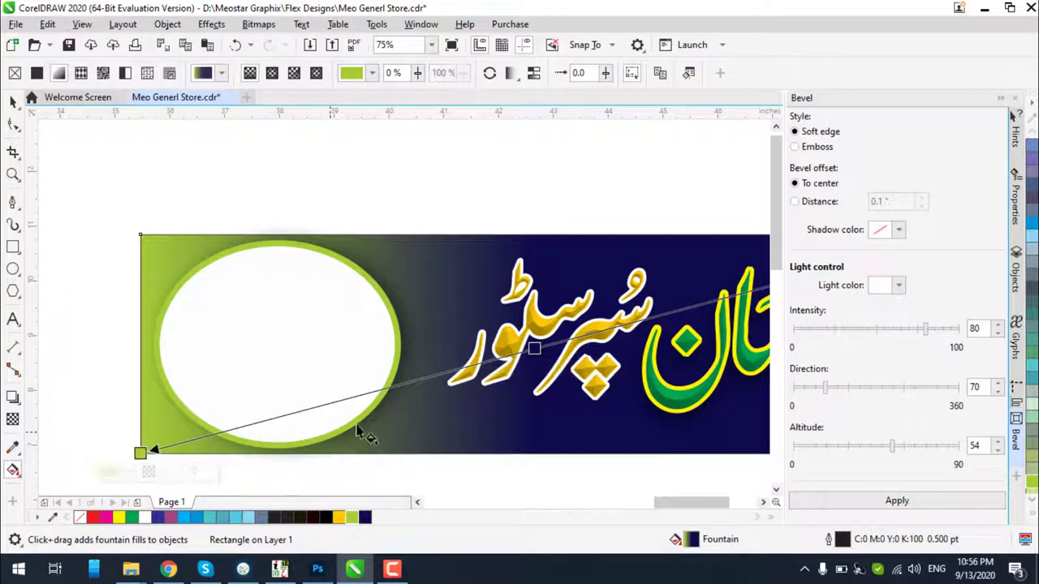
double_click(460, 368)
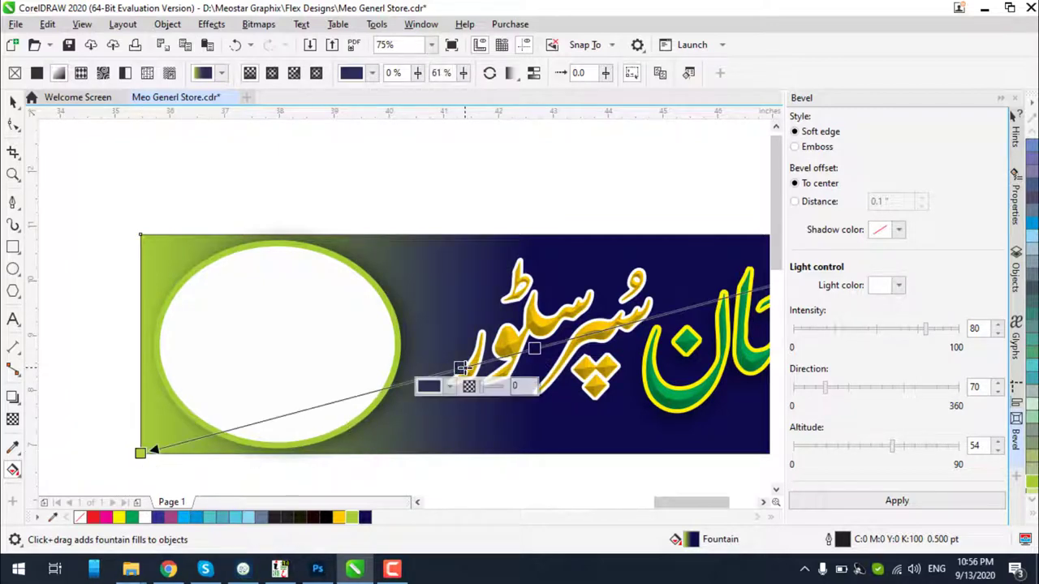
left_click(353, 520)
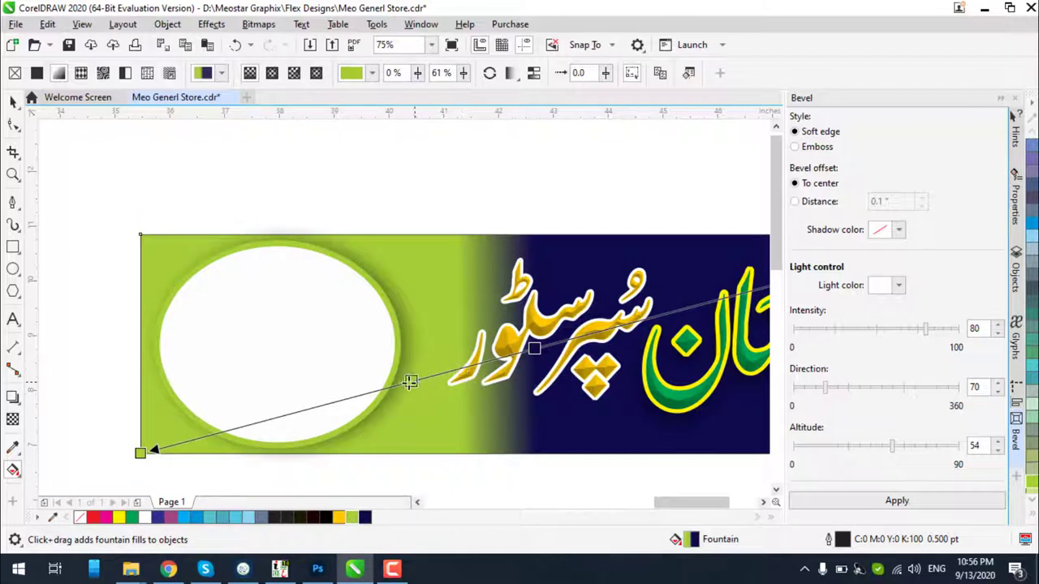
left_click(388, 390)
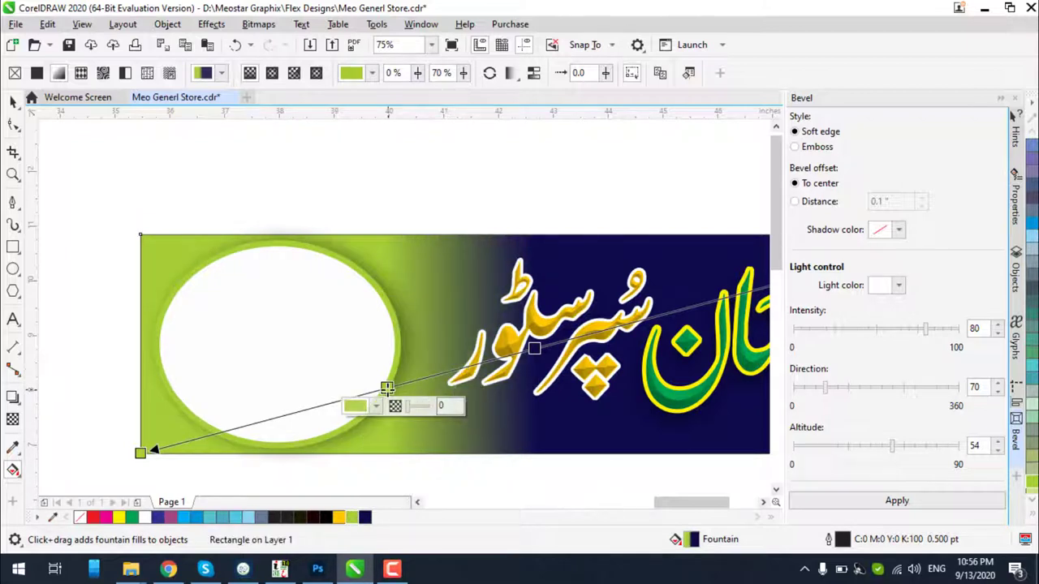
left_click_drag(387, 389, 292, 416)
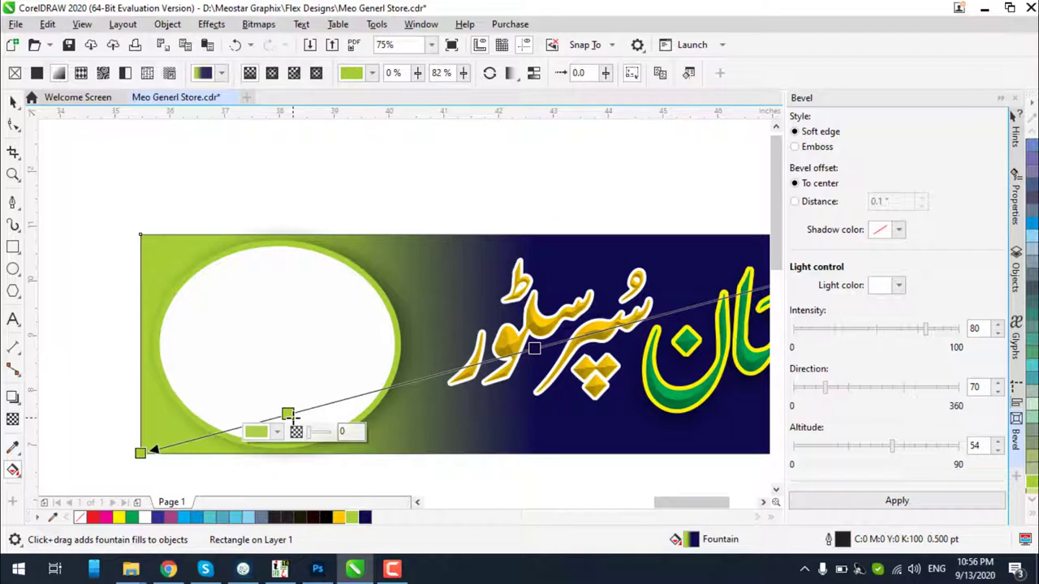
key("ctrl+z")
key("ctrl+z")
key("ctrl+z")
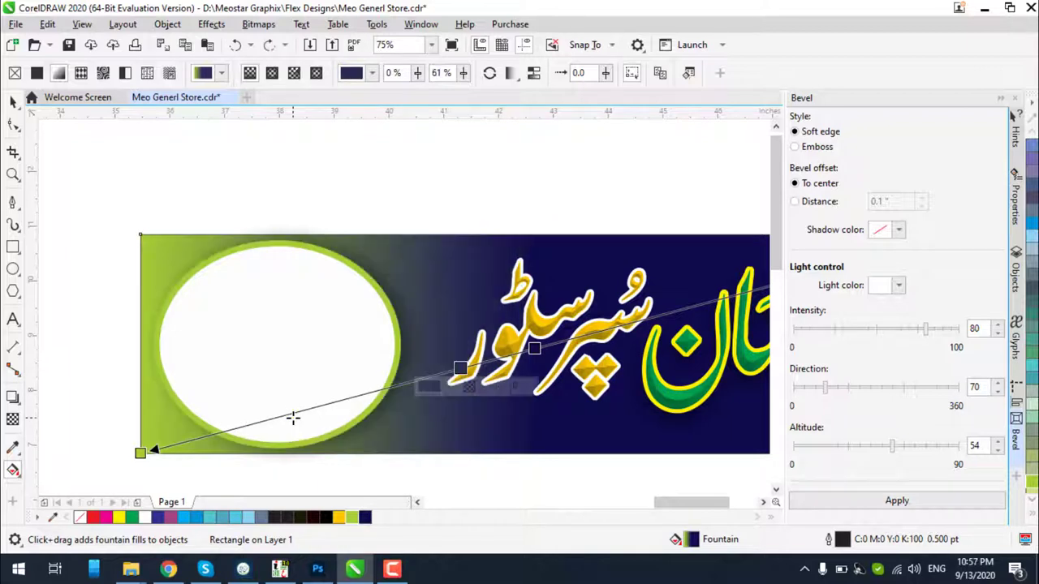
left_click(11, 101)
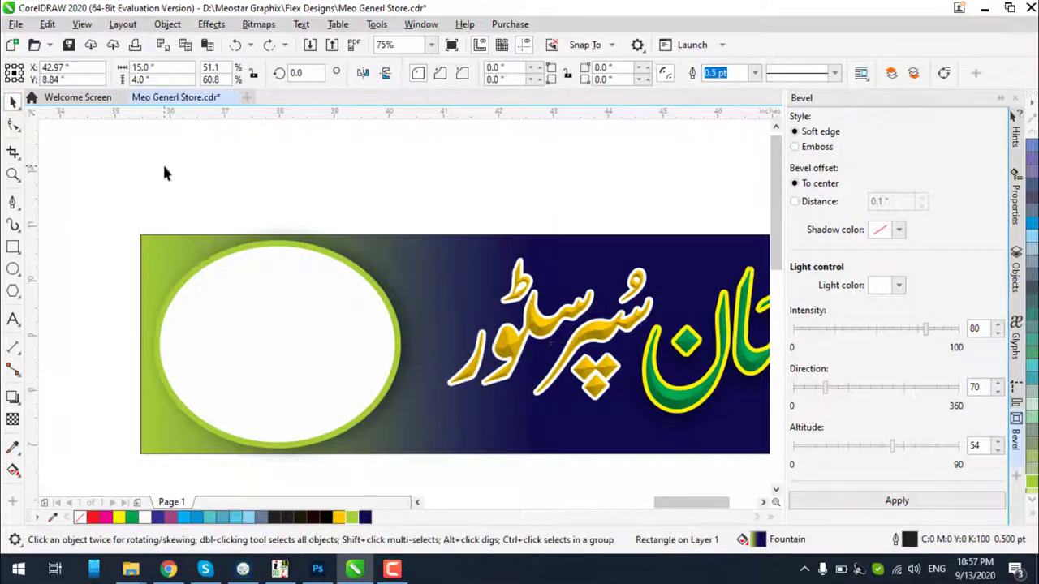
left_click(546, 328)
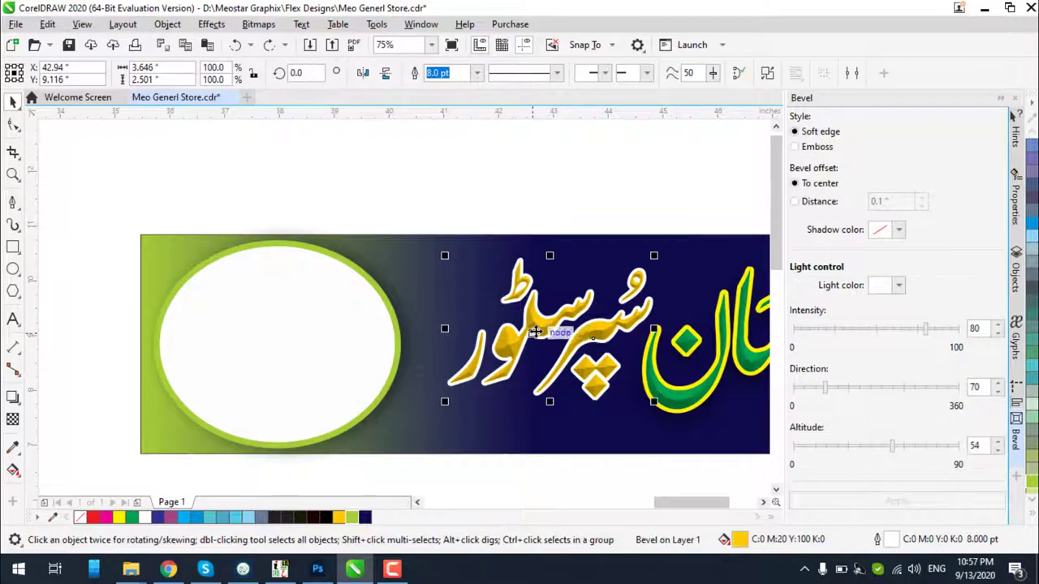
Fill the super store lettering red and dismiss the document defaults prompt
scroll(537, 329, "down", 1)
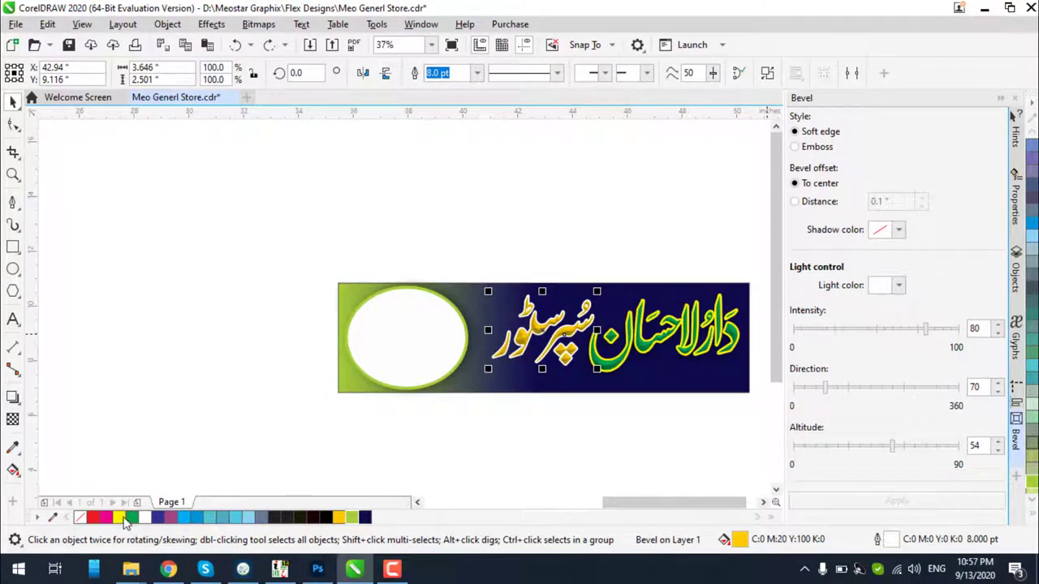
left_click(94, 517)
left_click(203, 310)
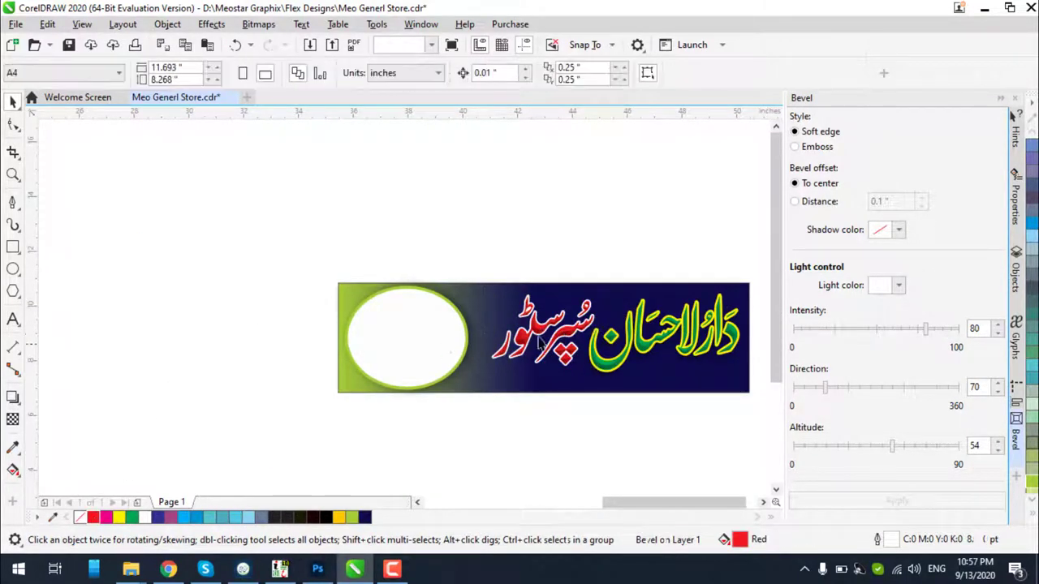
scroll(740, 347, "up", 1)
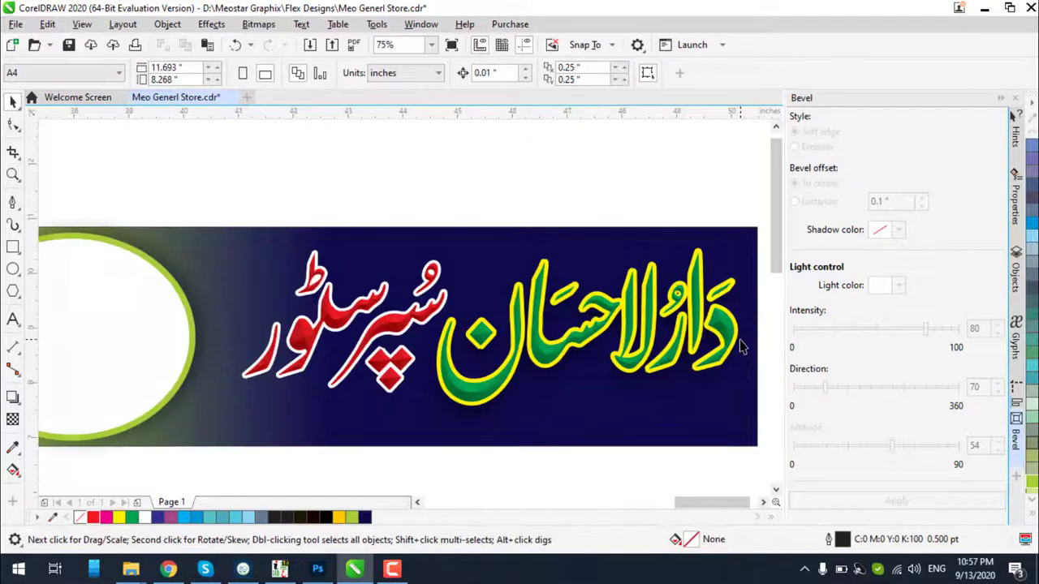
left_click(118, 518)
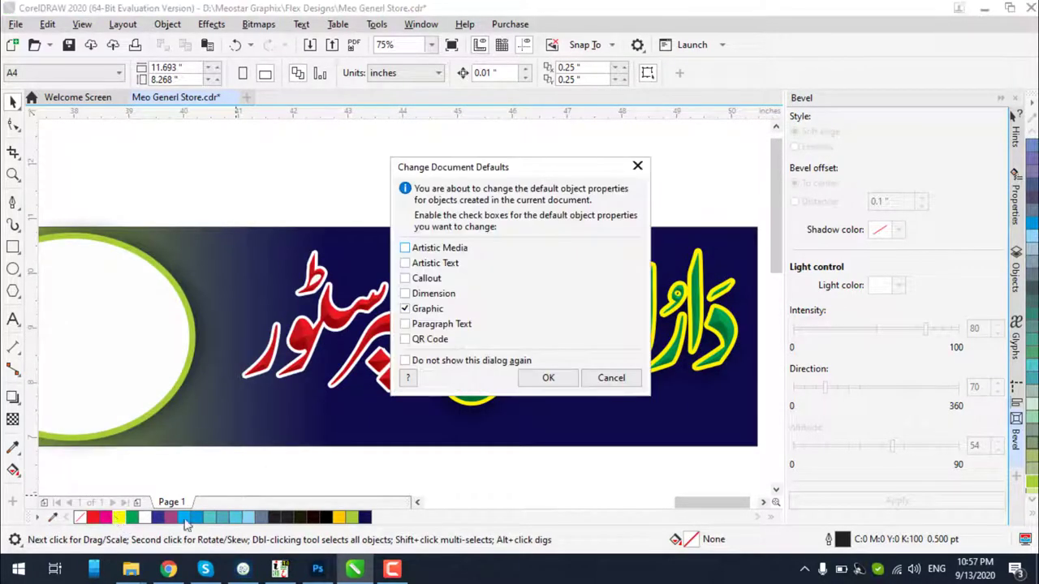
left_click(610, 385)
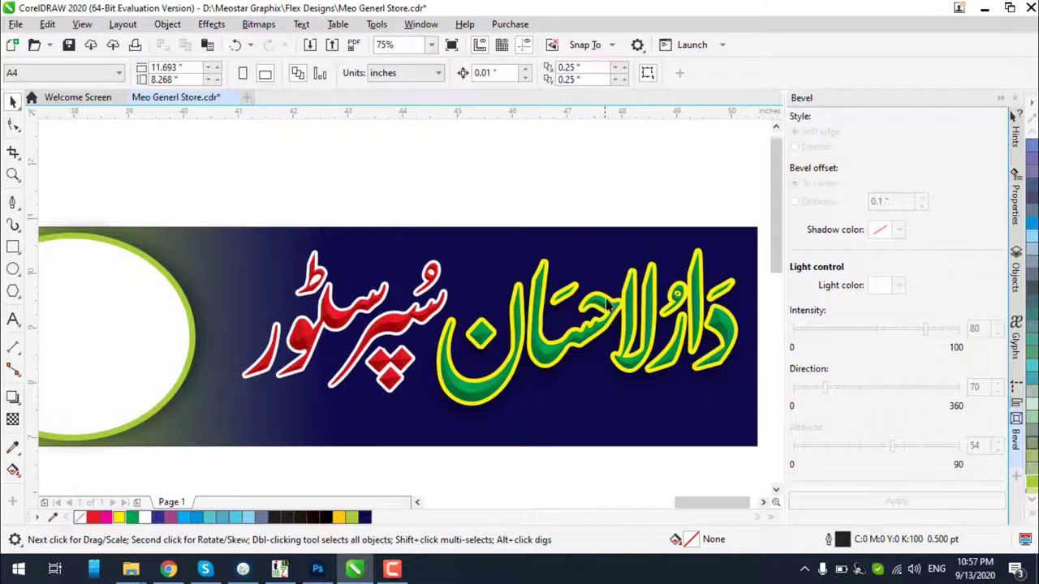
Marquee-select all six lettering objects and slightly rescale them together
scroll(607, 303, "down", 1)
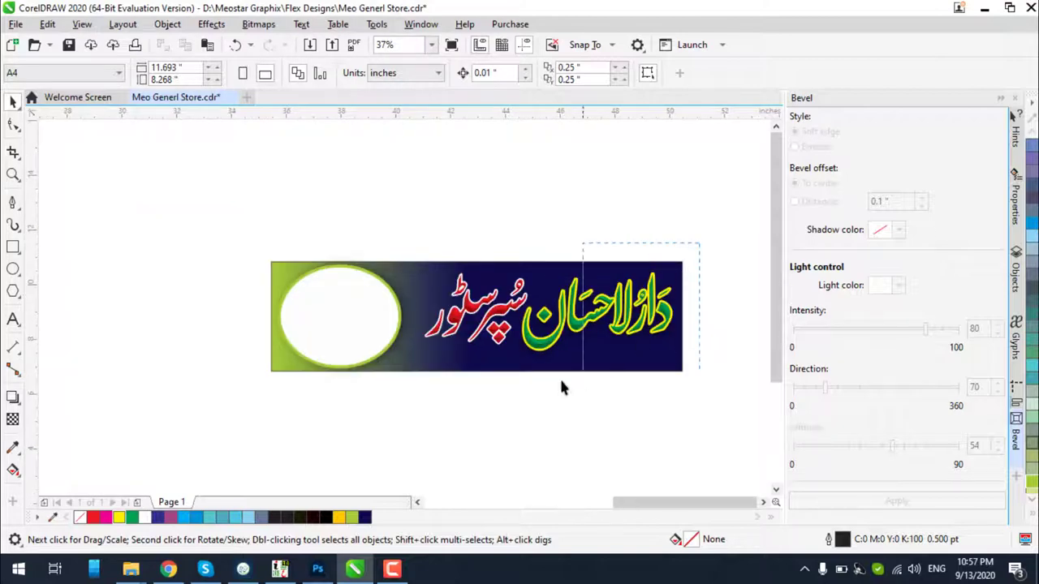
left_click_drag(428, 411, 428, 411)
scroll(468, 300, "up", 1)
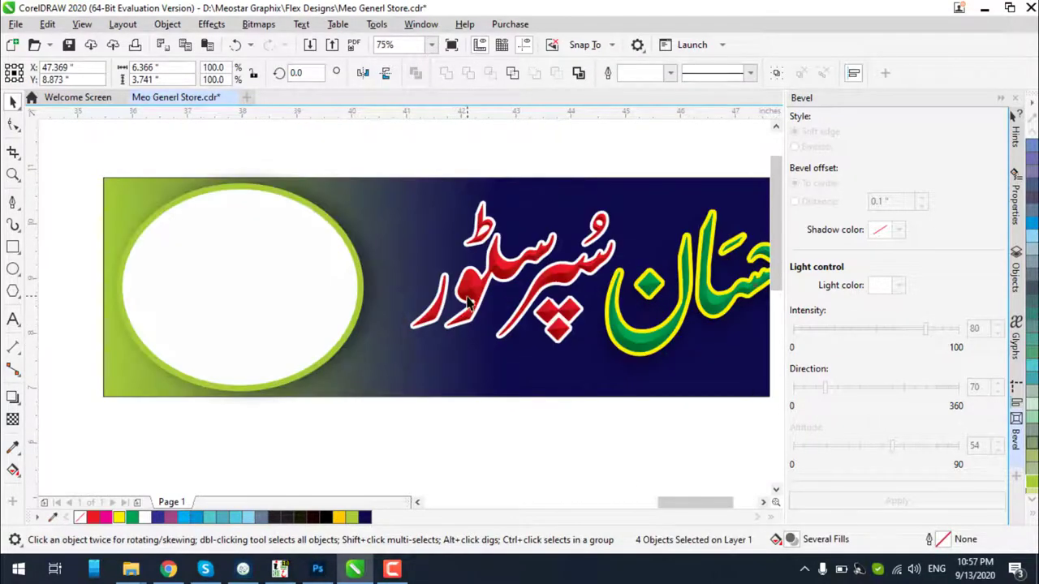
left_click(468, 300)
scroll(468, 300, "down", 1)
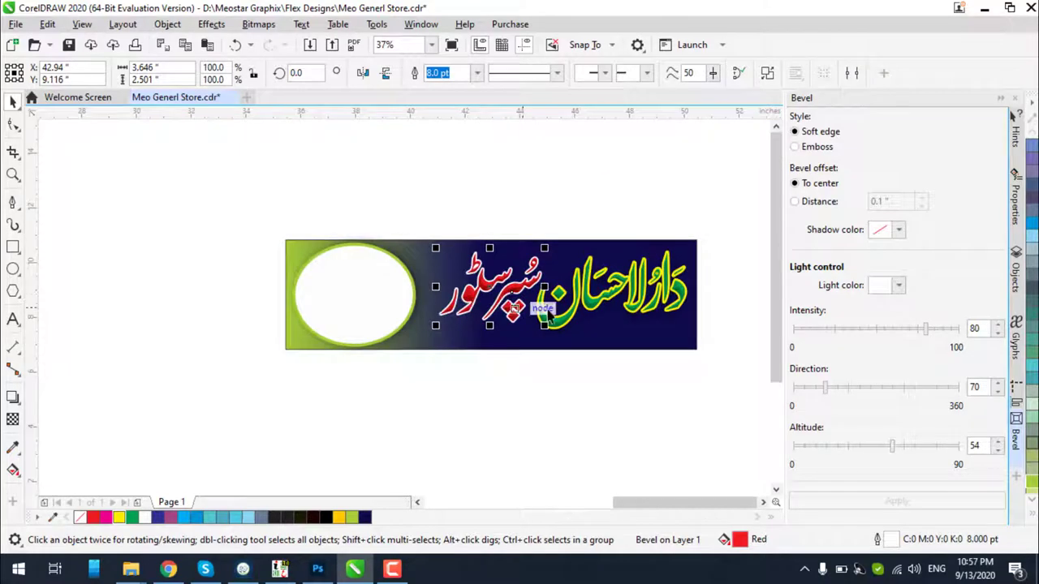
left_click(392, 571)
left_click(393, 571)
left_click_drag(719, 198, 420, 398)
scroll(426, 374, "up", 1)
left_click(497, 432)
scroll(496, 361, "down", 1)
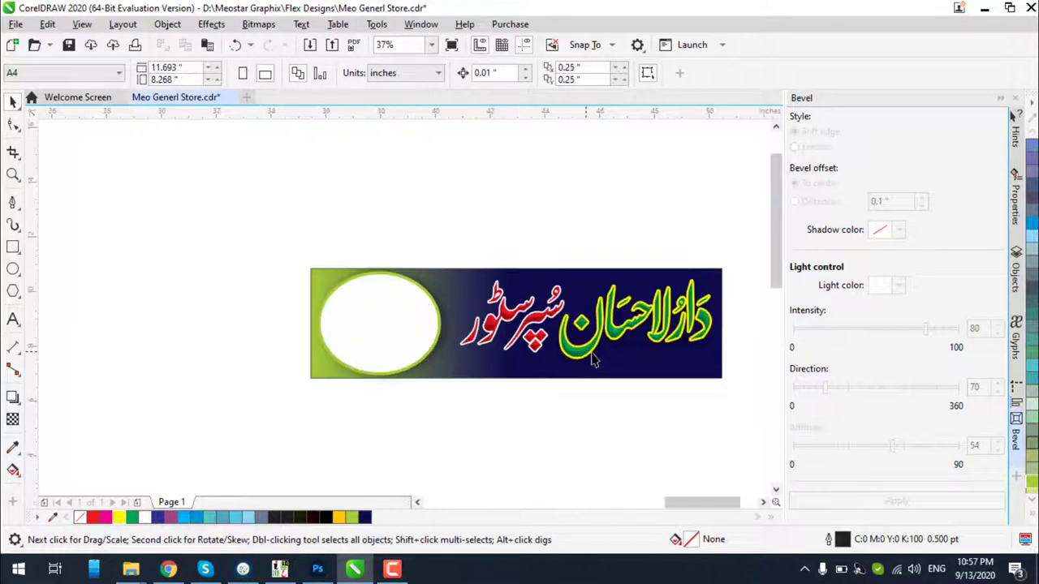
scroll(589, 360, "up", 1)
Browse the Google image results and copy the gold Chinese Border image
left_click(168, 569)
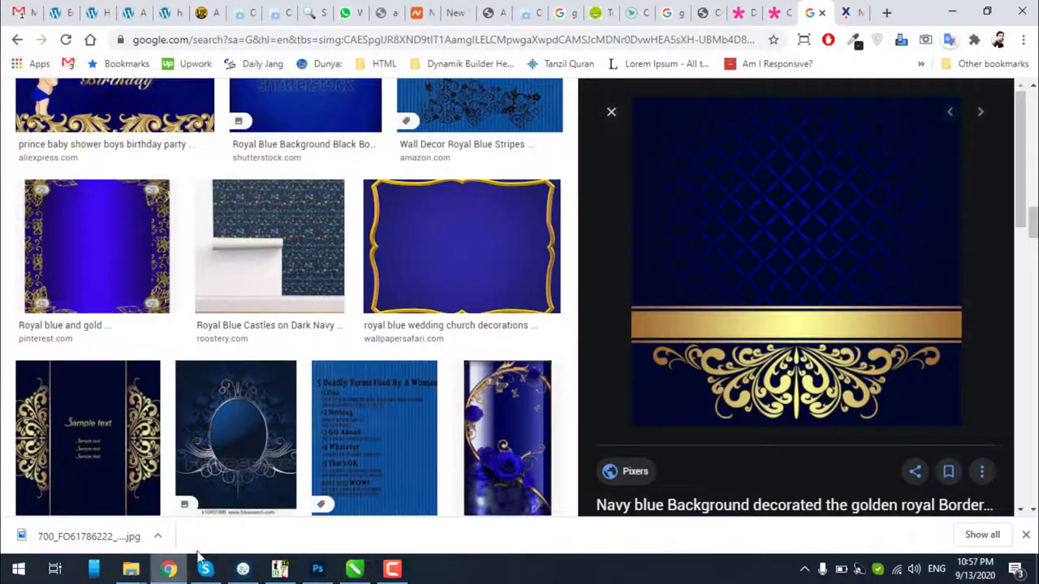
scroll(700, 285, "down", 2)
scroll(520, 300, "up", 12)
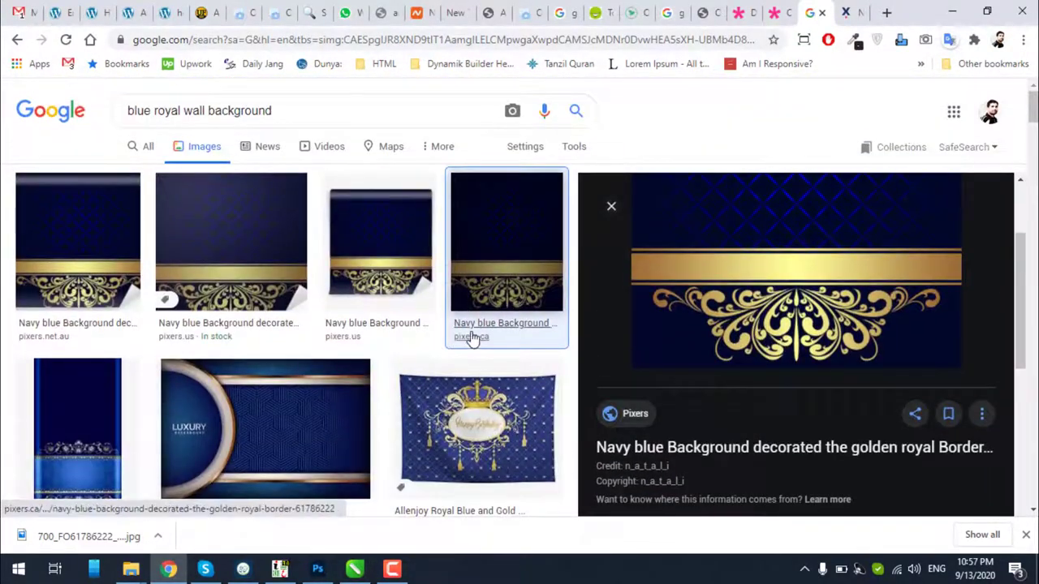
scroll(473, 337, "down", 8)
scroll(475, 335, "down", 5)
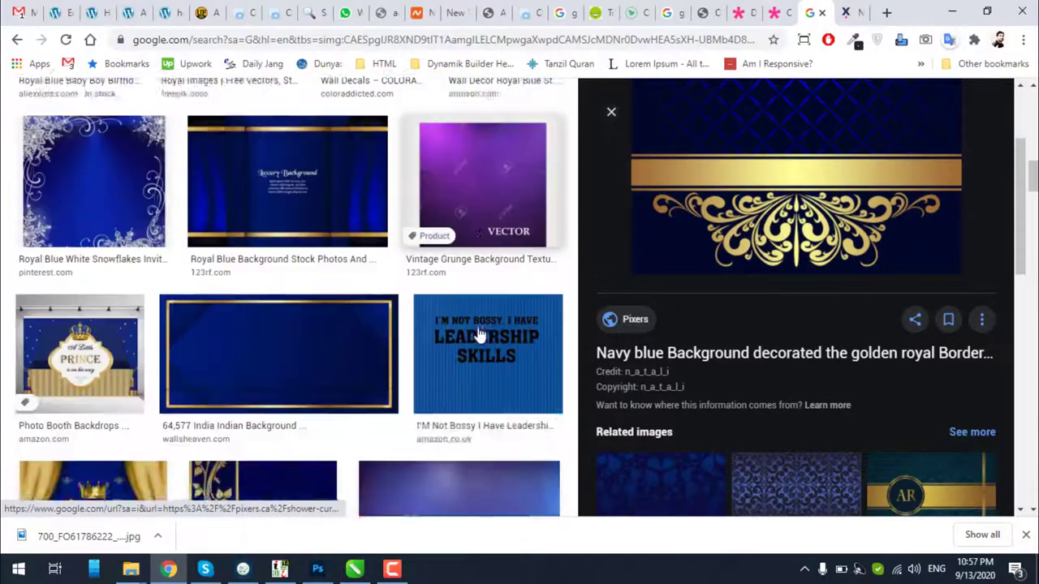
scroll(487, 327, "down", 7)
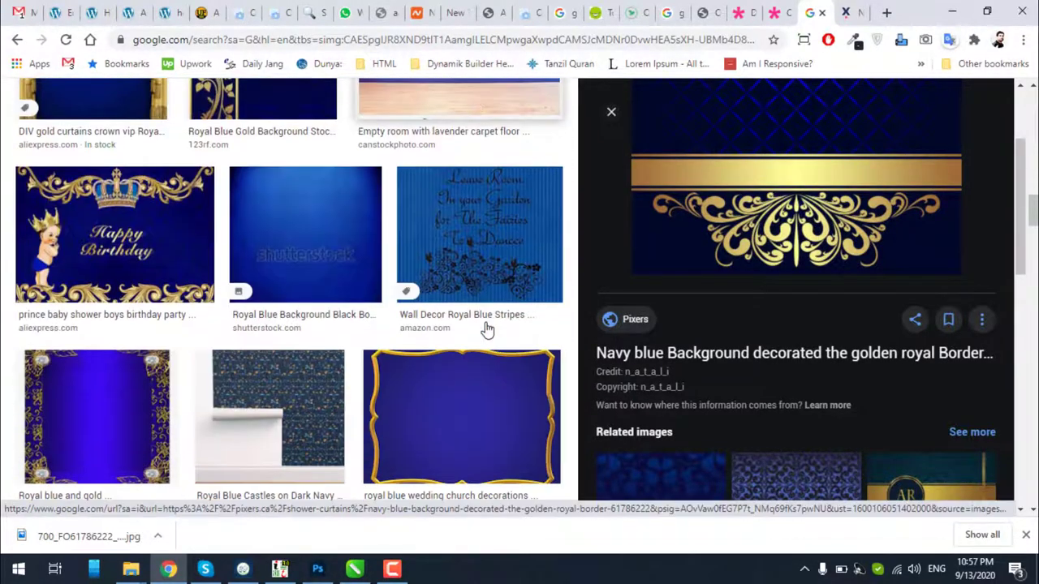
scroll(487, 325, "down", 5)
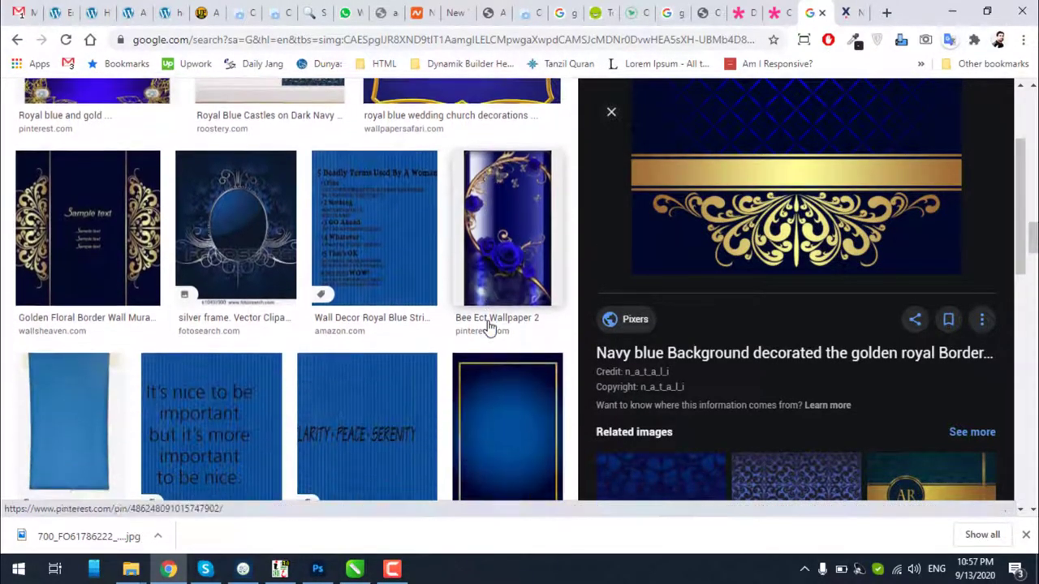
scroll(734, 353, "down", 4)
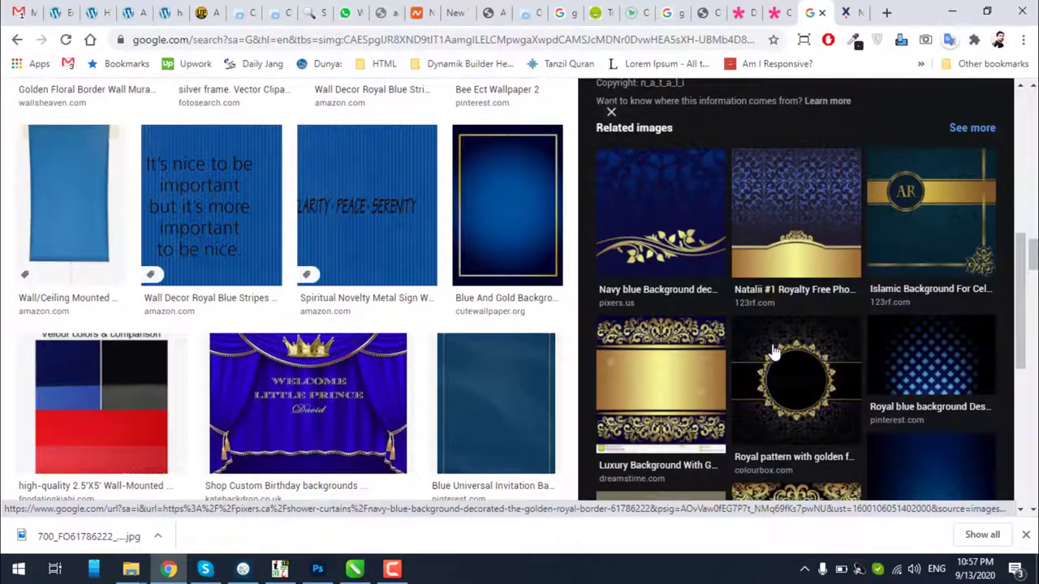
scroll(773, 352, "down", 2)
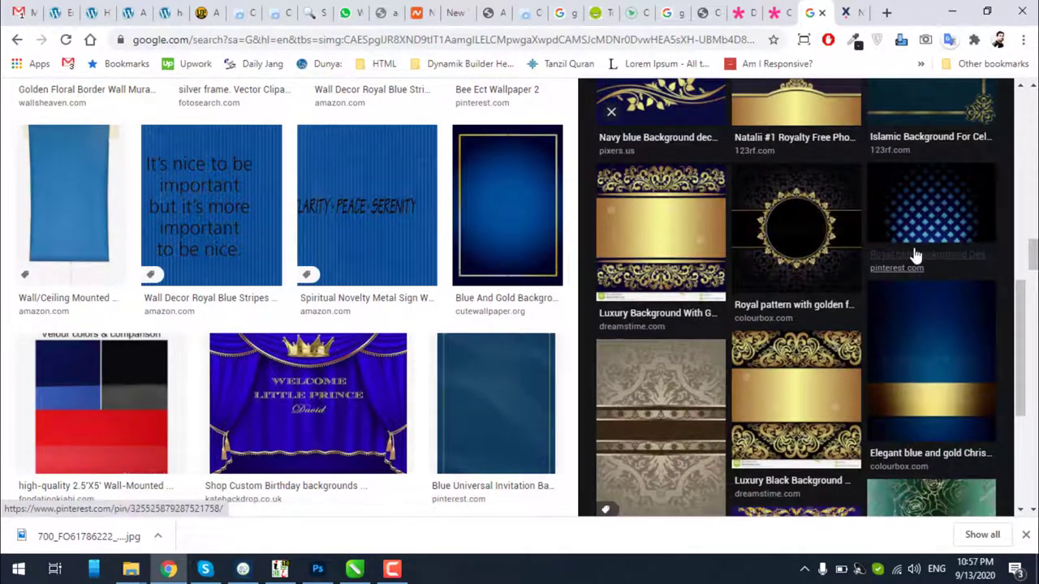
scroll(914, 255, "down", 2)
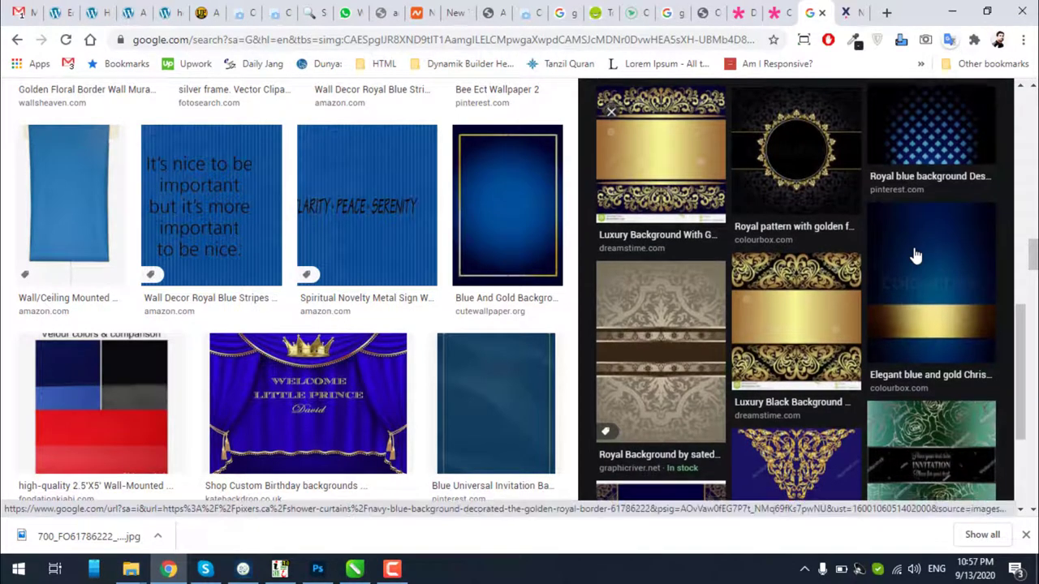
scroll(890, 261, "down", 1)
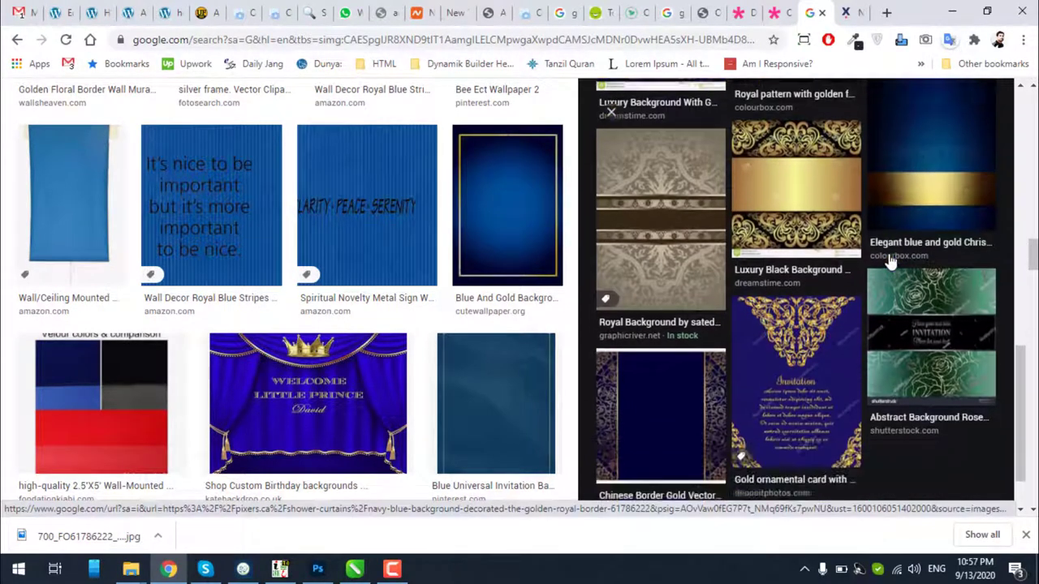
scroll(730, 341, "down", 1)
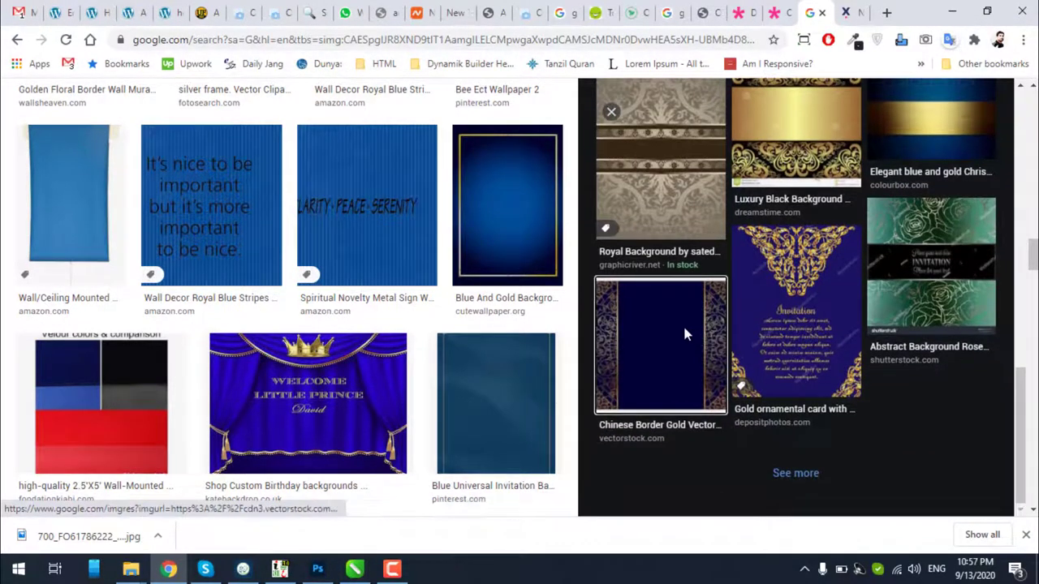
left_click(686, 326)
right_click(810, 210)
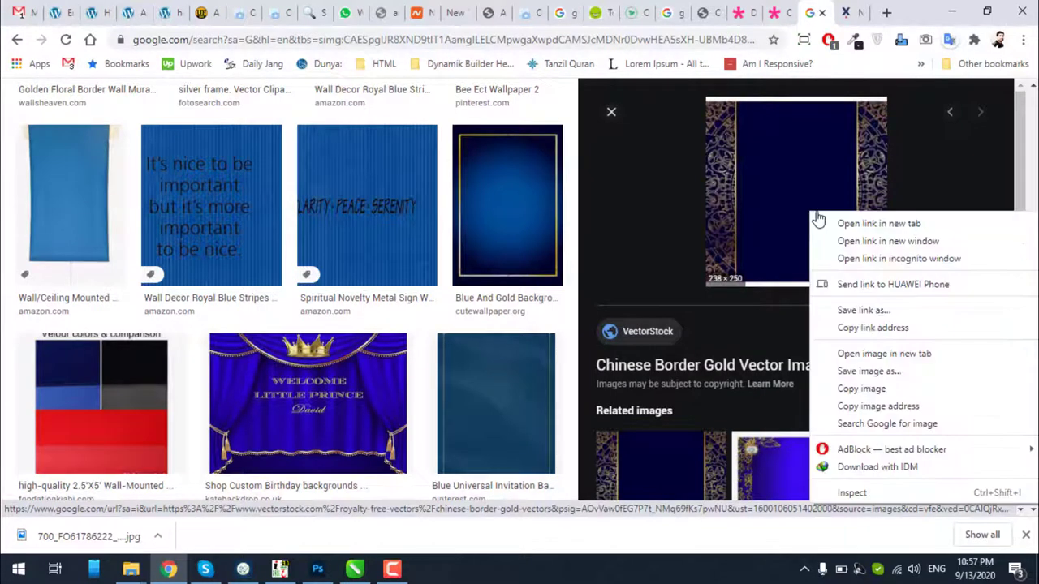
left_click(848, 390)
Save the royal blue damask wallpaper image to the computer
scroll(737, 345, "down", 8)
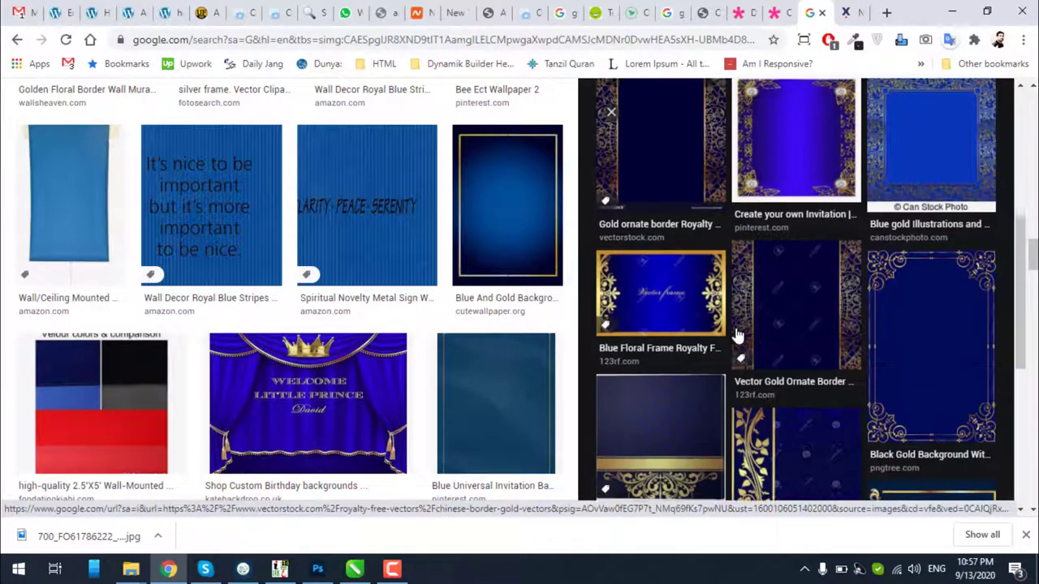
scroll(470, 370, "down", 7)
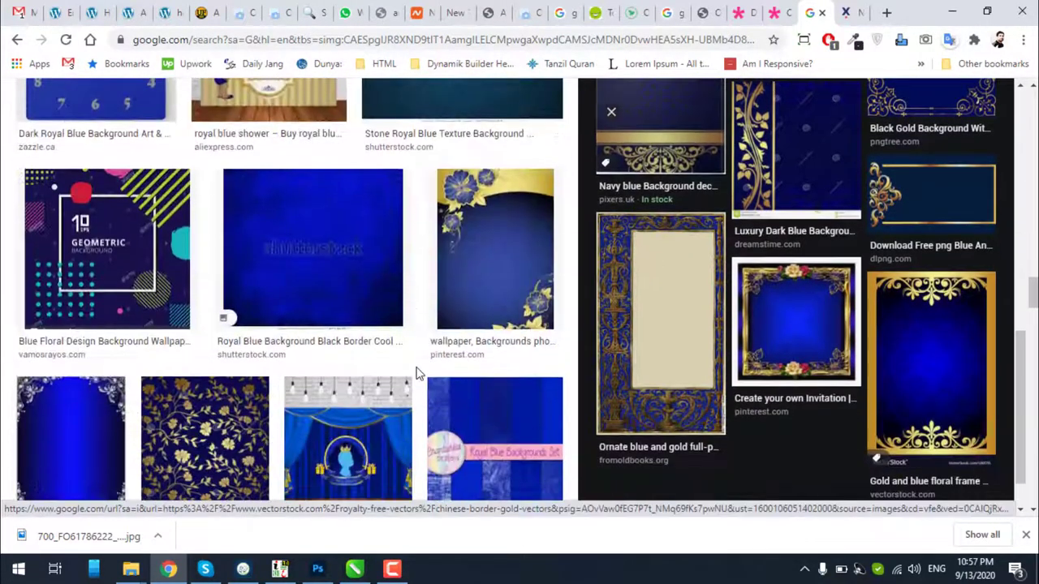
scroll(416, 373, "down", 5)
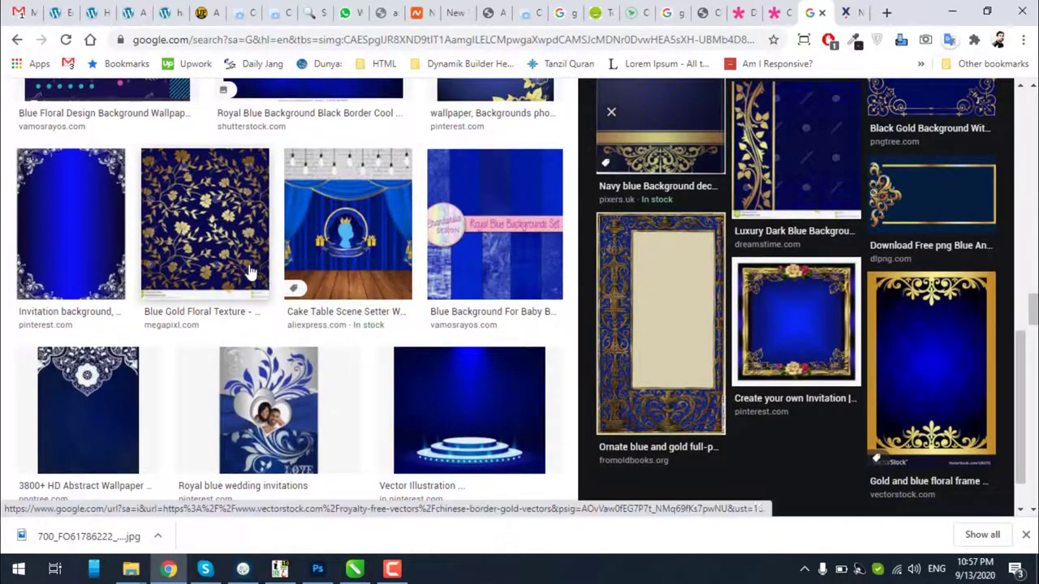
scroll(252, 276, "down", 4)
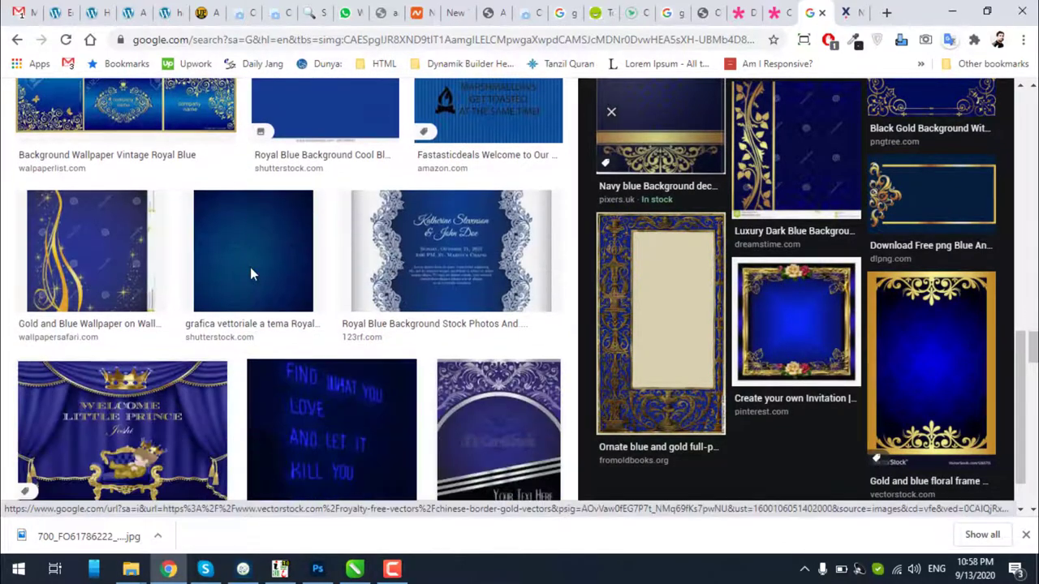
left_click(251, 276)
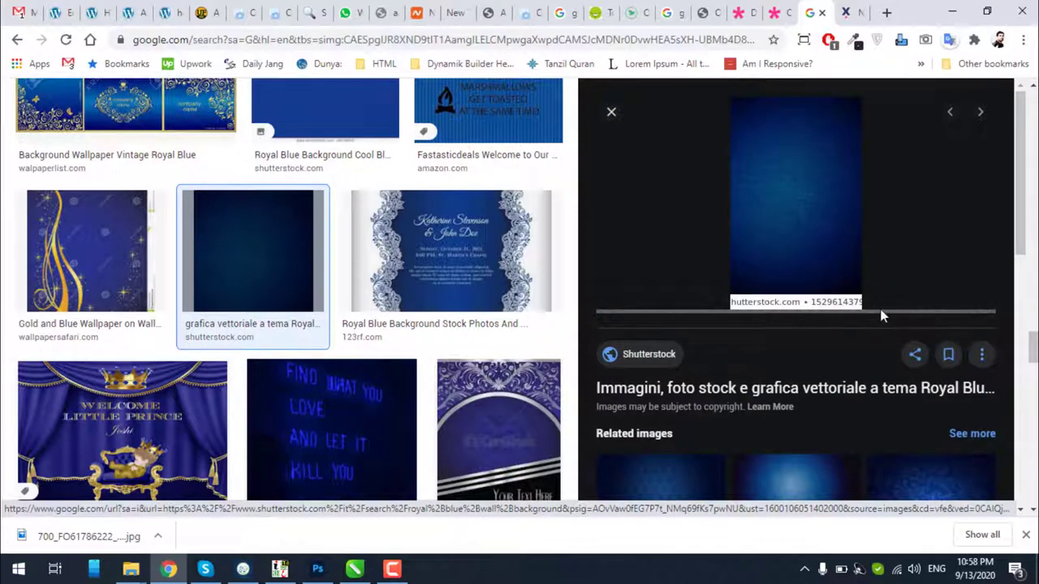
scroll(881, 316, "down", 2)
scroll(882, 316, "up", 2)
scroll(882, 317, "down", 4)
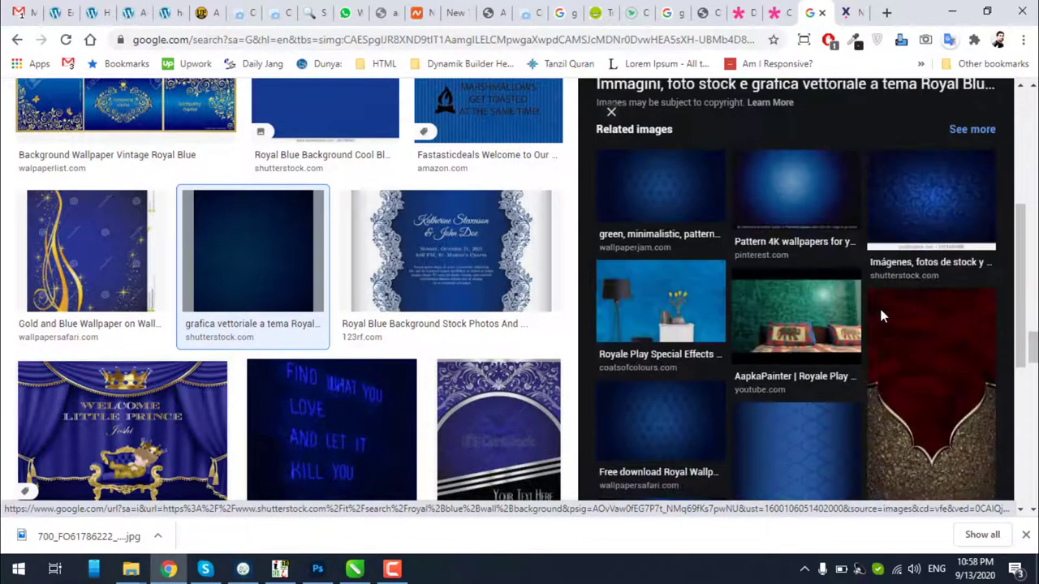
scroll(882, 316, "down", 5)
scroll(882, 316, "up", 3)
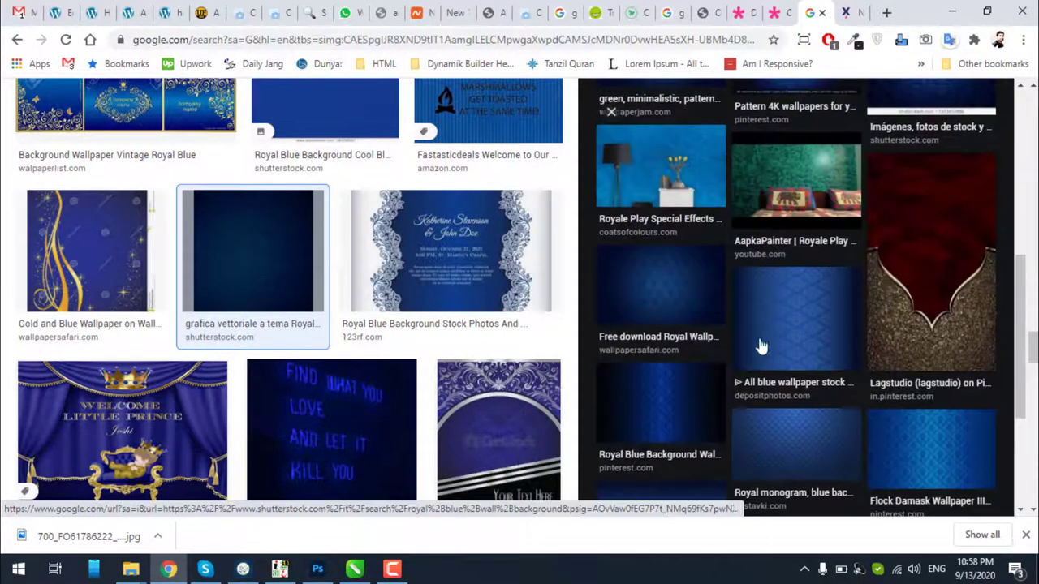
left_click(679, 398)
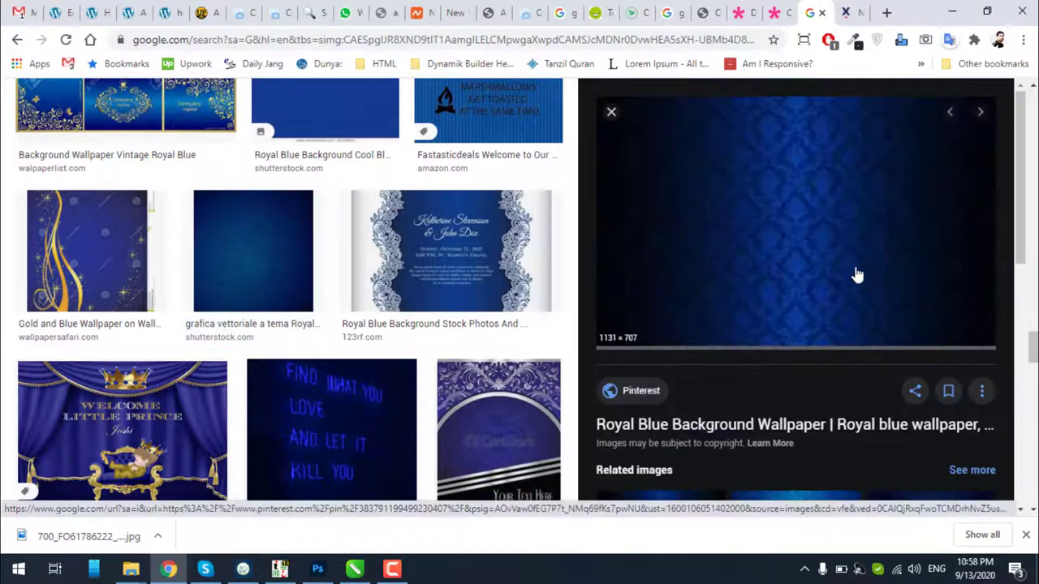
right_click(792, 235)
left_click(844, 391)
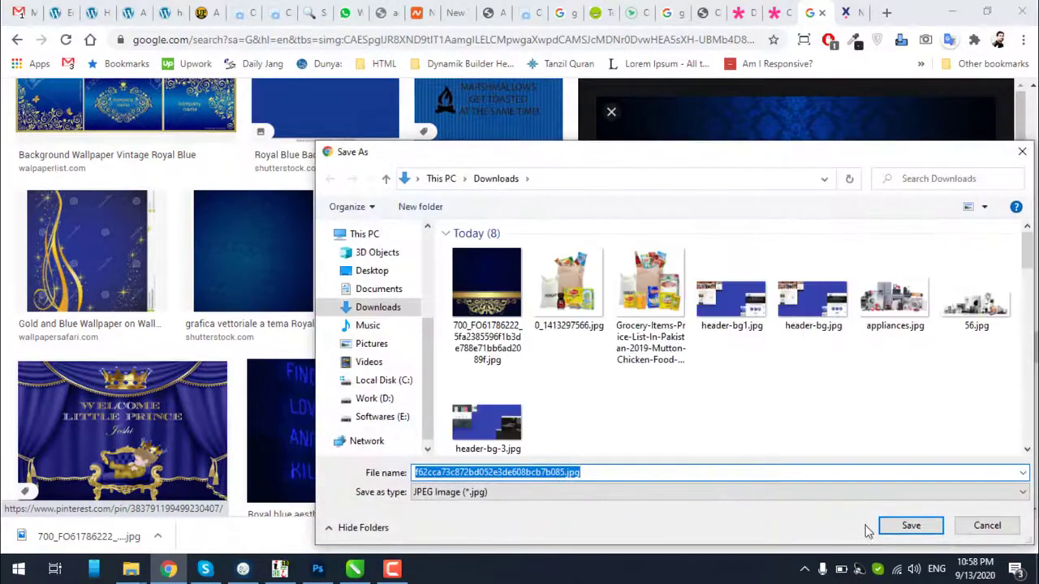
left_click(895, 532)
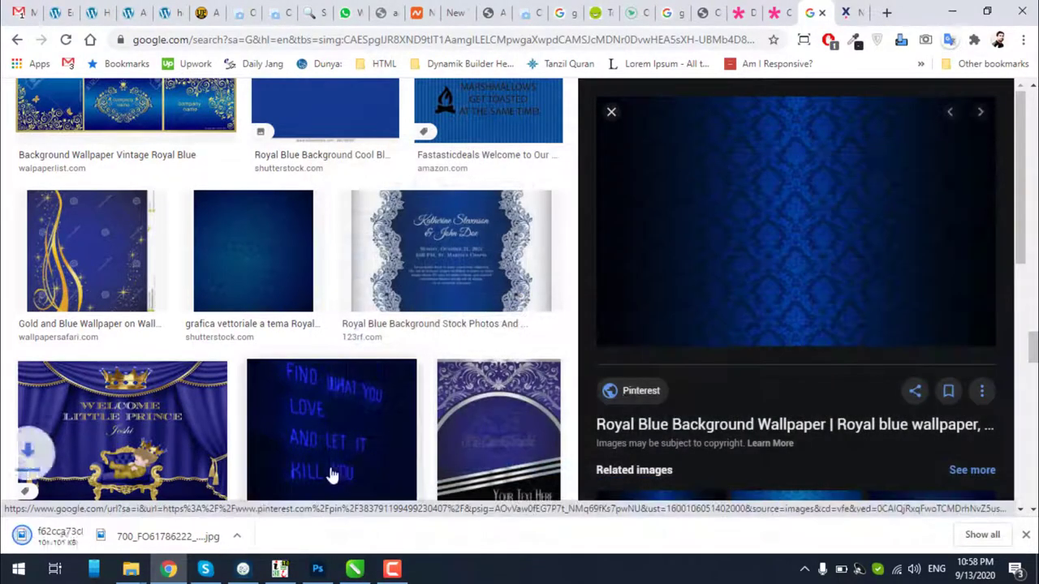
Drag the downloaded damask jpg from its folder onto the CorelDRAW page
left_click(157, 536)
left_click(195, 484)
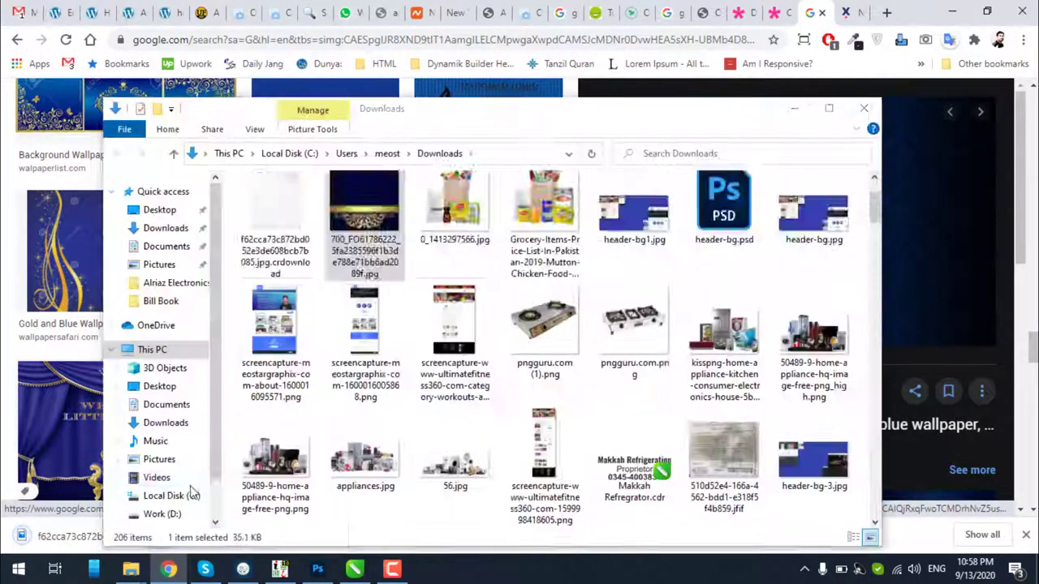
left_click_drag(312, 521, 578, 259)
scroll(560, 396, "down", 5)
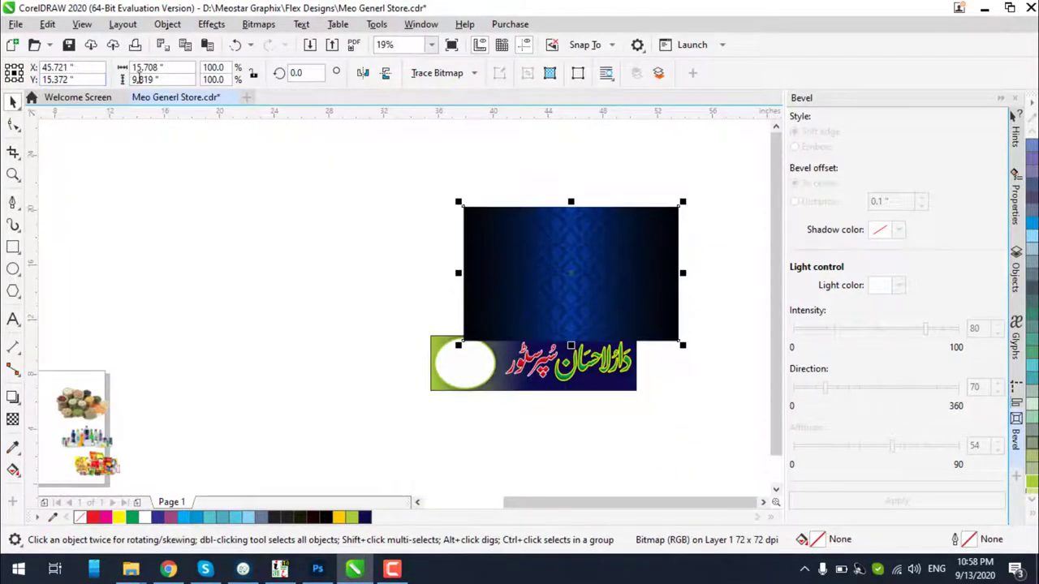
Scale the bitmap proportionally to 4 inches tall and align it centred, flush right on the banner
left_click(252, 77)
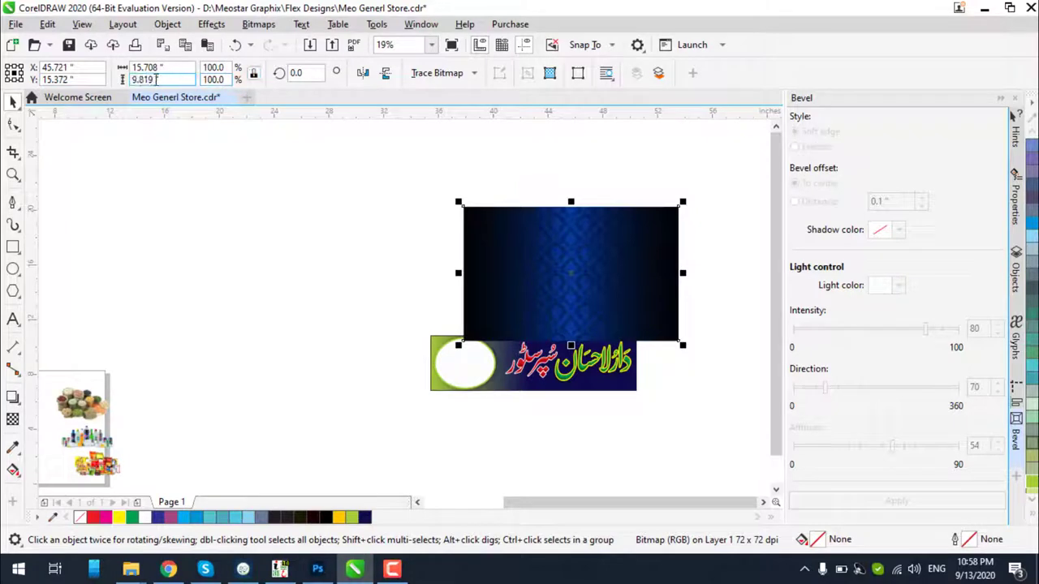
type("4")
key("Return")
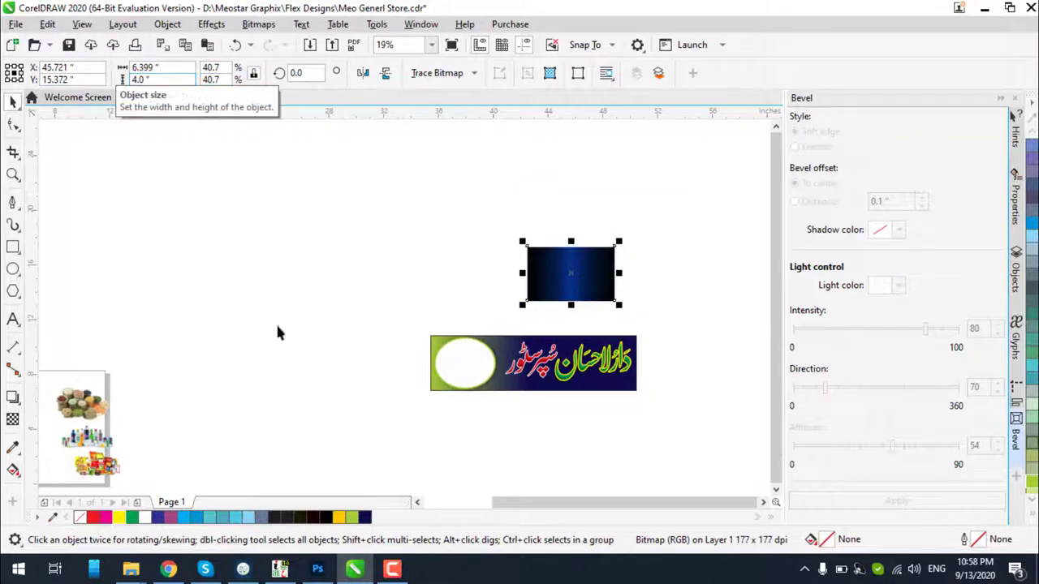
scroll(645, 430, "up", 2)
left_click(640, 367)
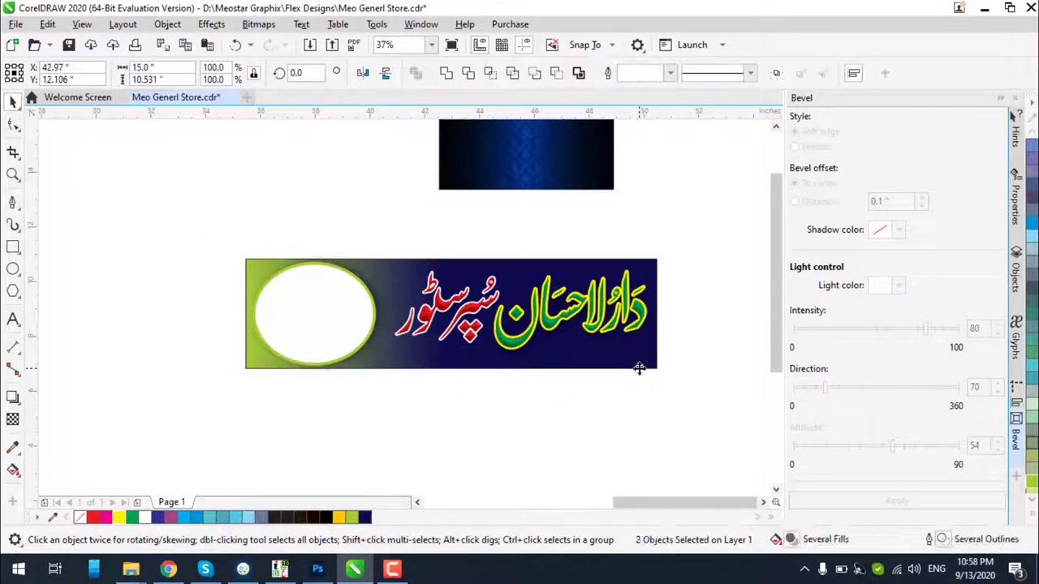
key("c")
key("e")
key("r")
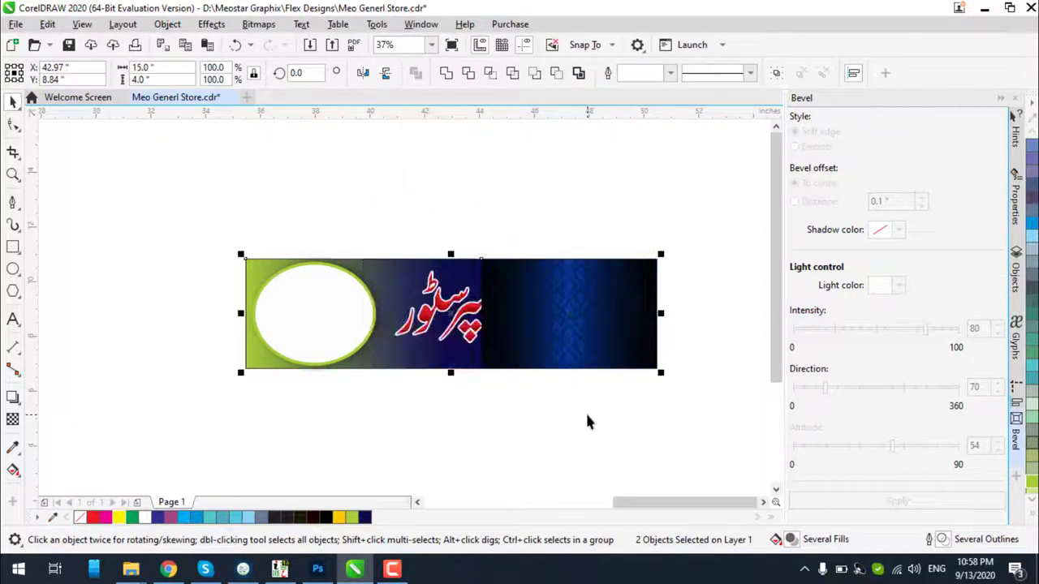
Send the damask bitmap one layer back, behind the shop-name lettering
left_click(513, 336)
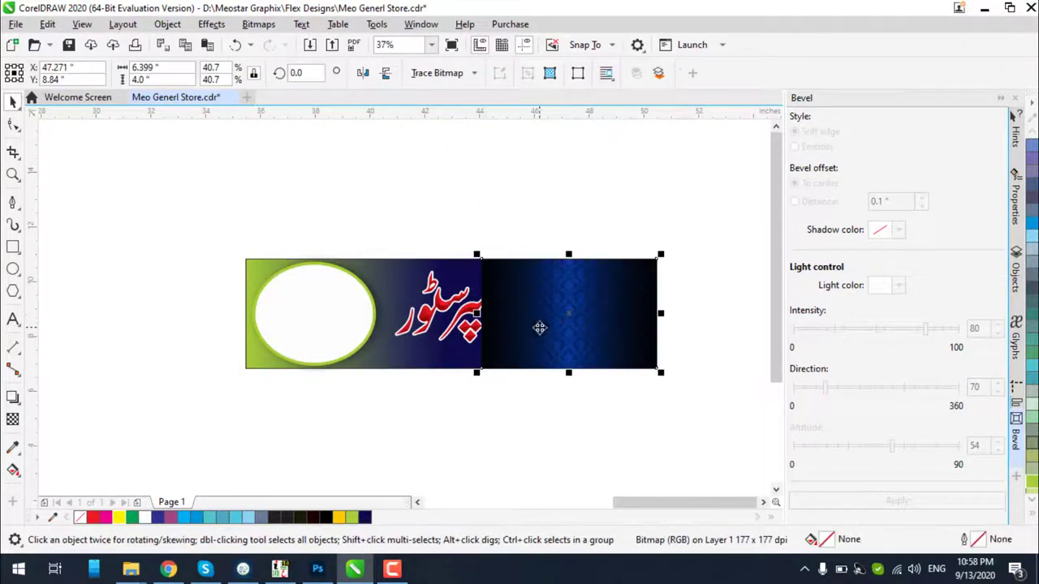
key("ctrl+Page_Down")
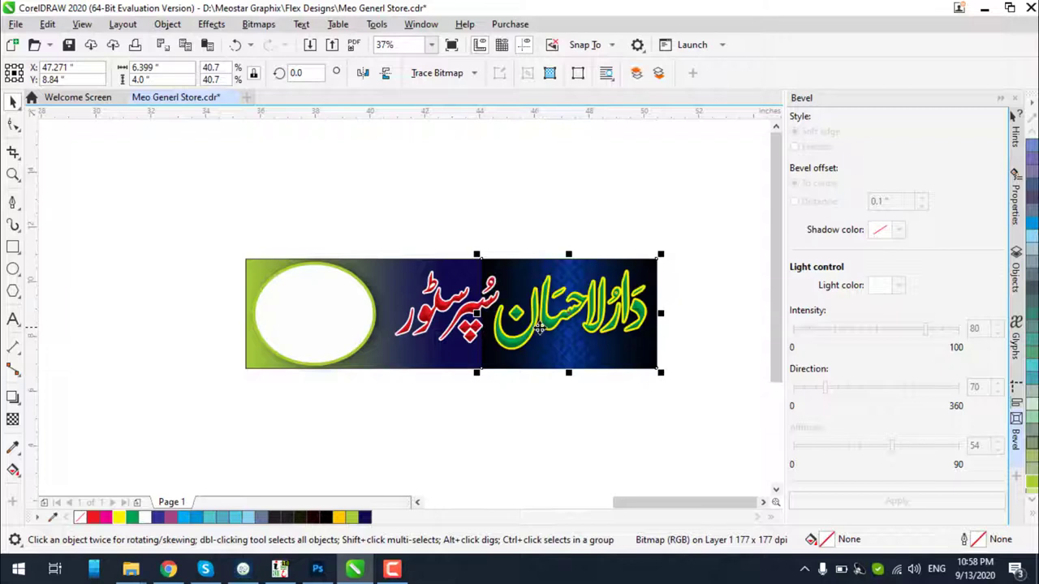
left_click(600, 421)
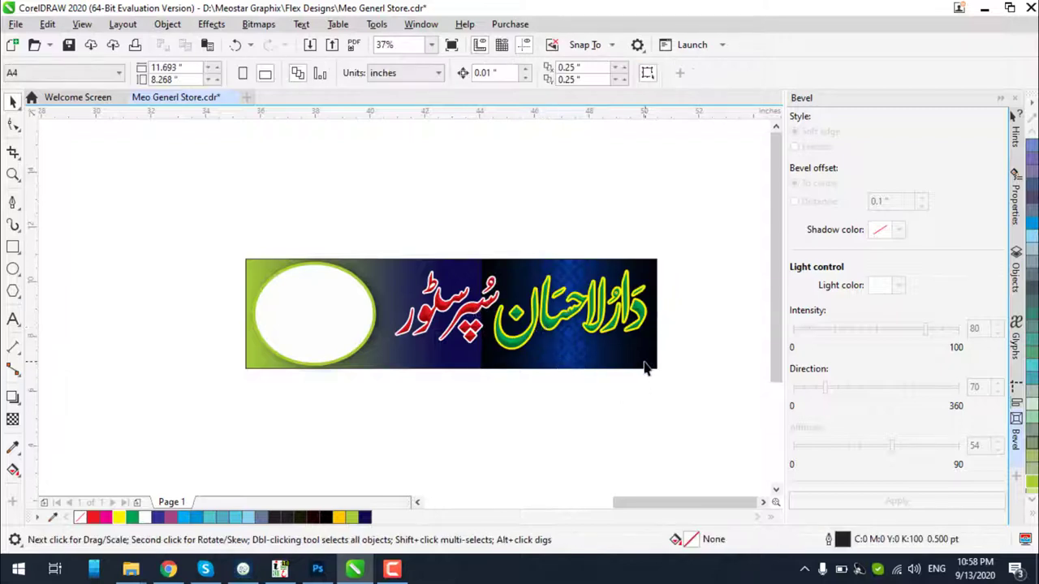
scroll(641, 365, "up", 2)
left_click(520, 385)
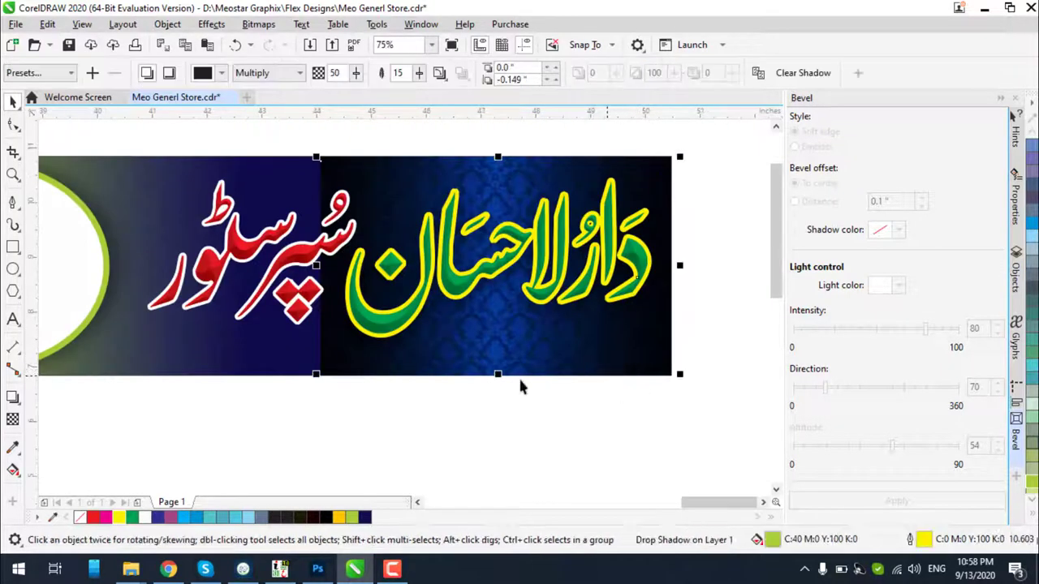
left_click(12, 418)
left_click_drag(288, 278, 451, 277)
key("ctrl+z")
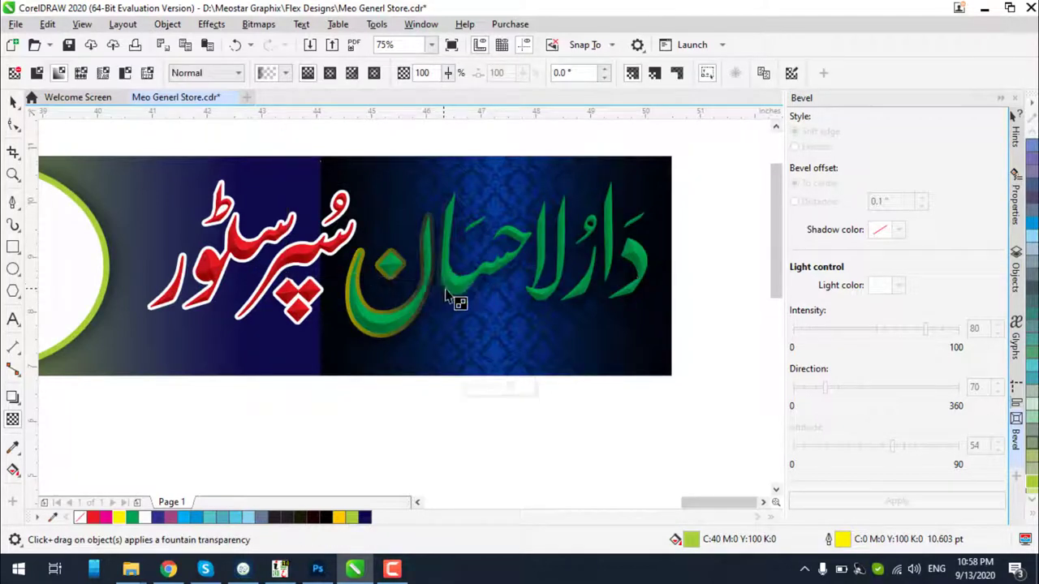
left_click_drag(309, 282, 669, 282)
left_click_drag(329, 283, 394, 281)
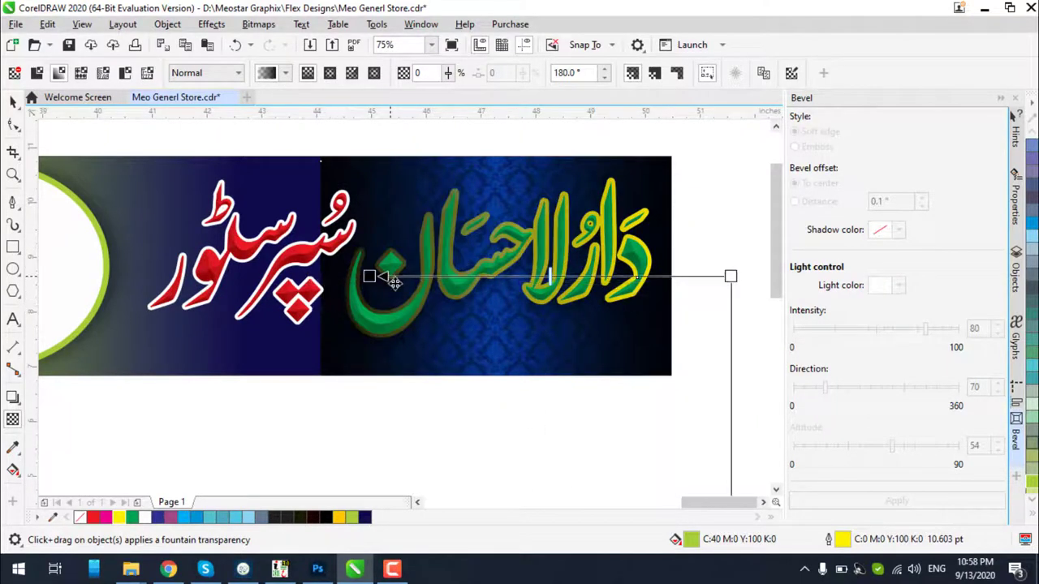
left_click_drag(736, 282, 651, 282)
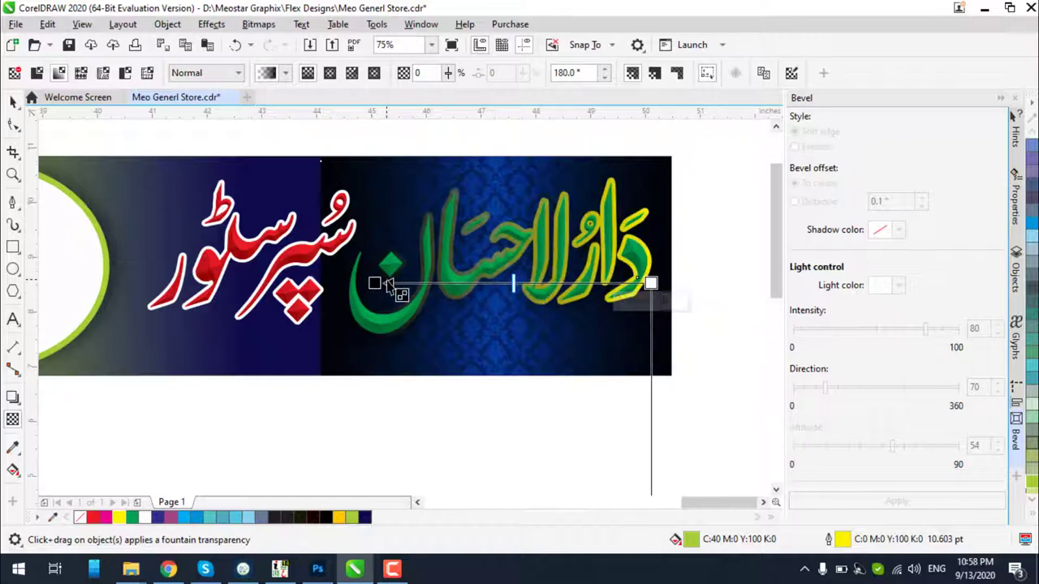
left_click_drag(650, 282, 511, 283)
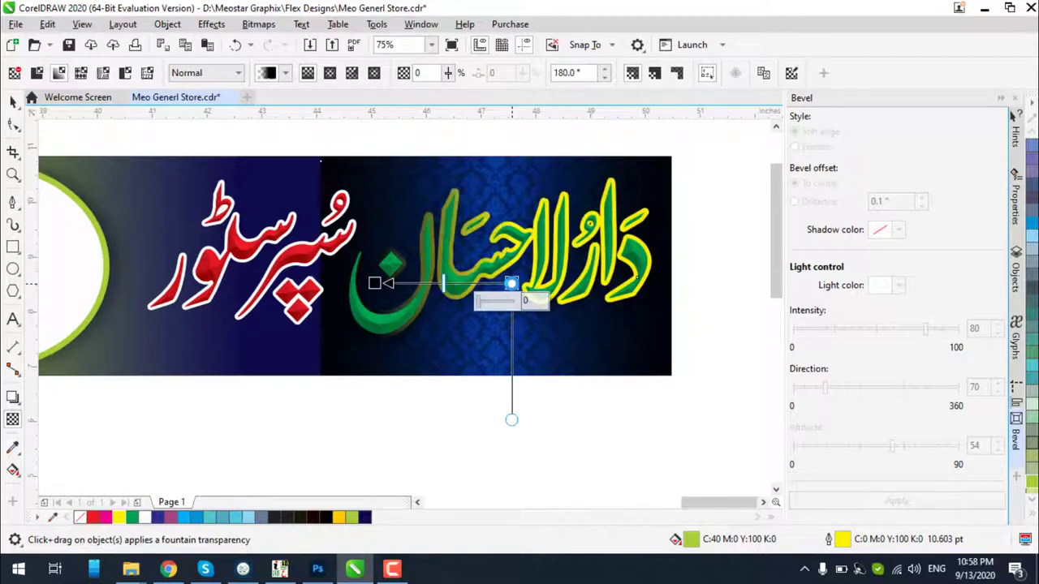
left_click_drag(378, 282, 207, 271)
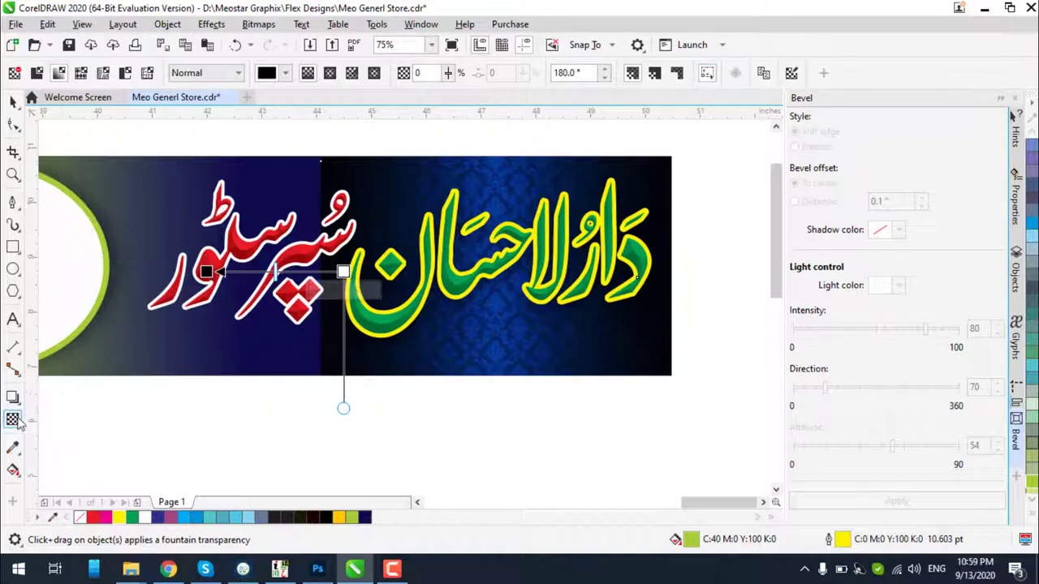
left_click_drag(398, 265, 452, 290)
left_click(520, 318)
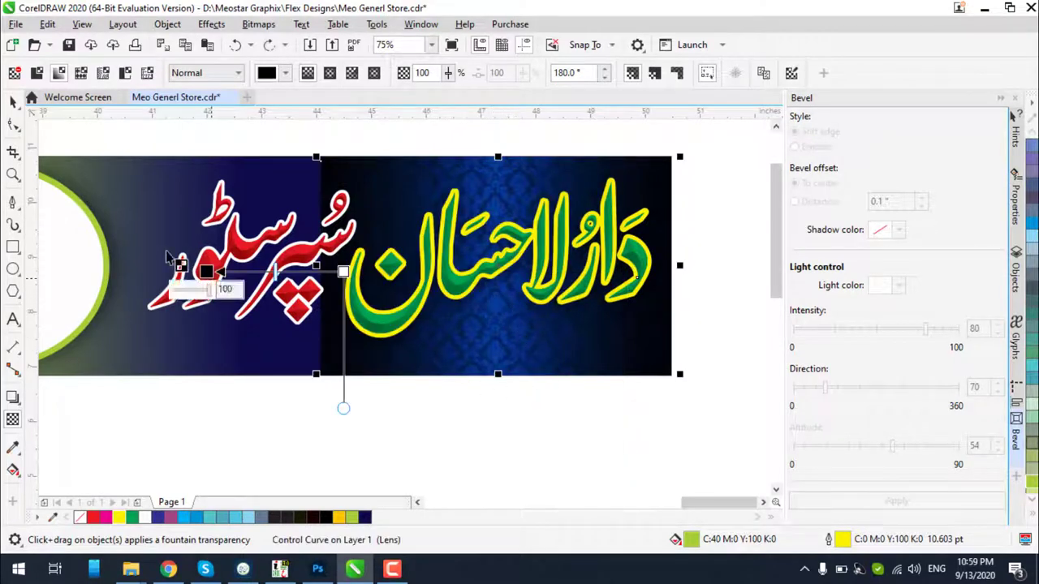
left_click_drag(308, 282, 496, 282)
key("Delete")
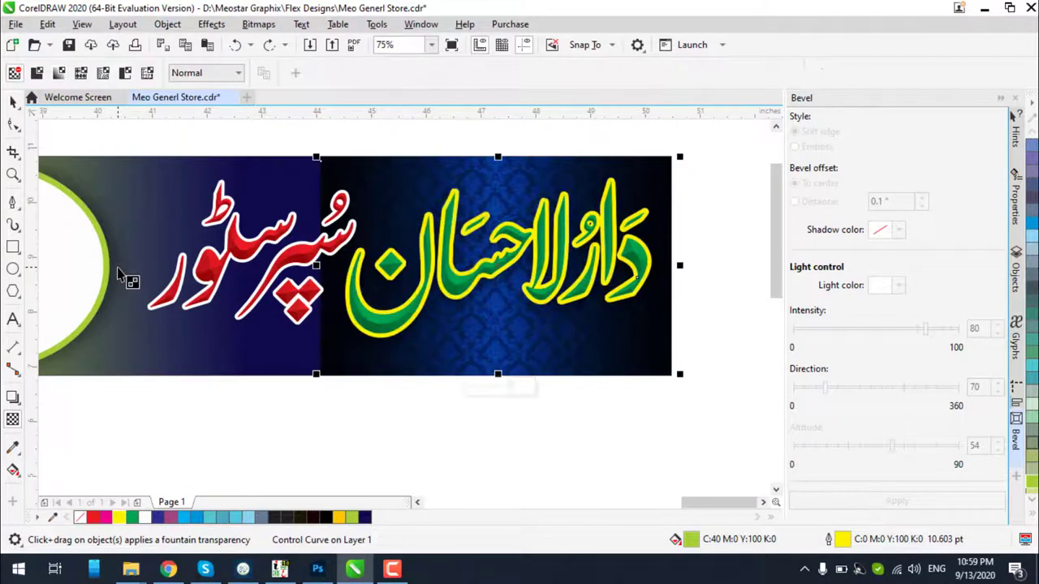
left_click(13, 101)
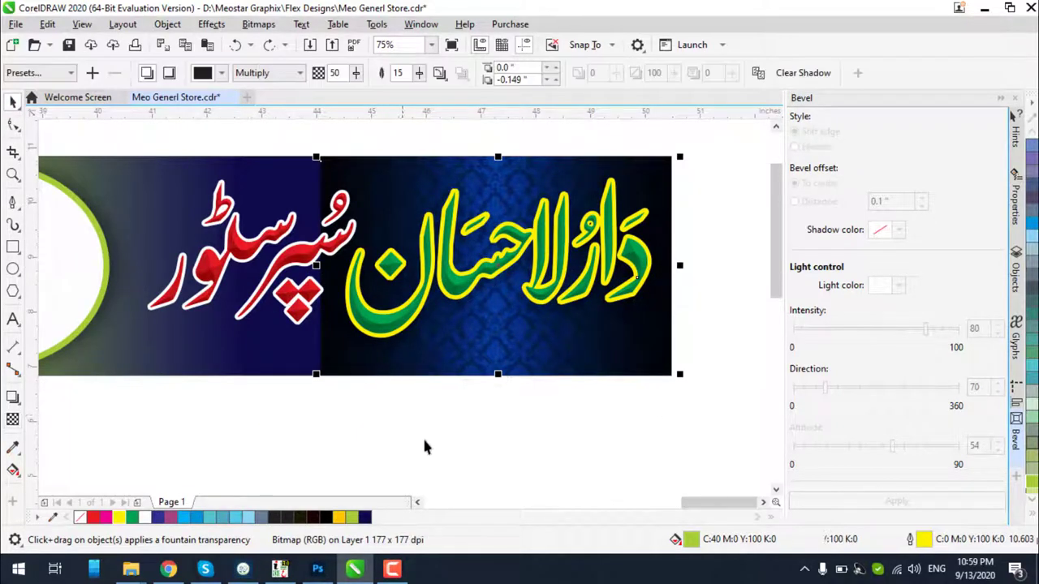
Try moving the green shop name lower on the banner, then undo the move
left_click(654, 369)
left_click_drag(654, 377, 659, 420)
key("ctrl+z")
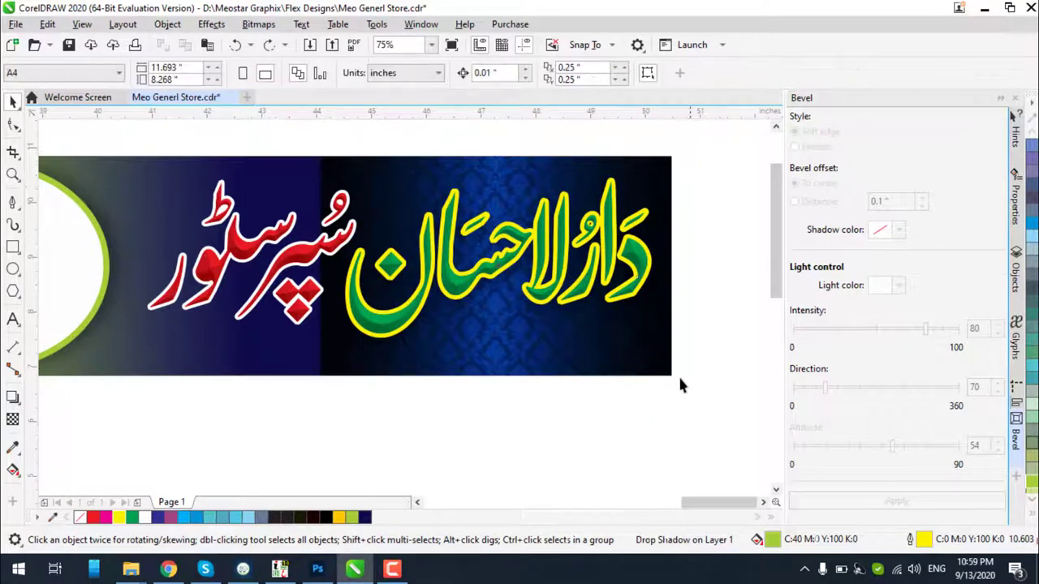
left_click_drag(670, 378, 682, 410)
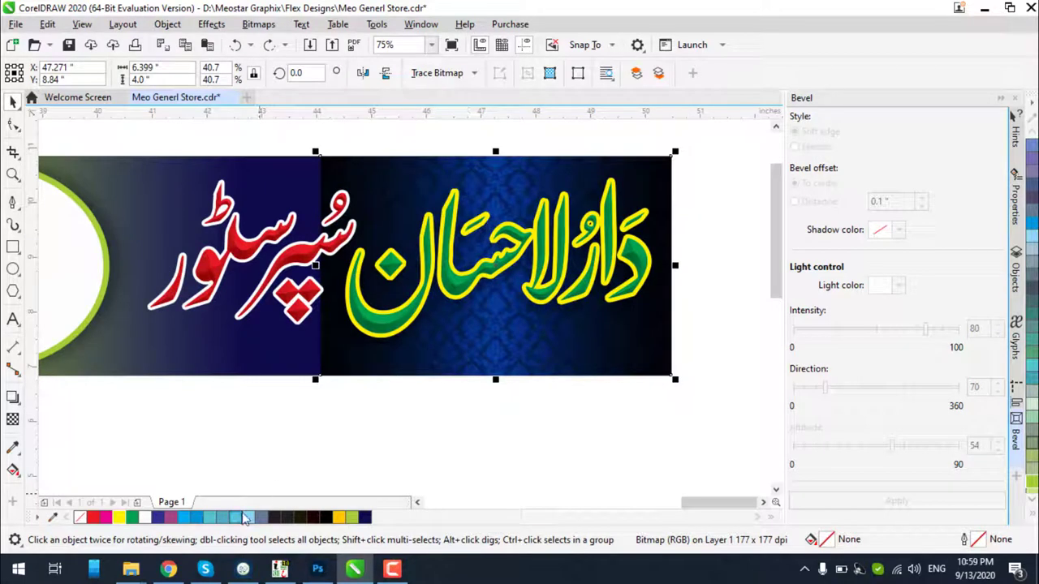
Close the Brightness/Contrast/Intensity dialog unchanged and convert the bitmap to CMYK colour
key("ctrl+b")
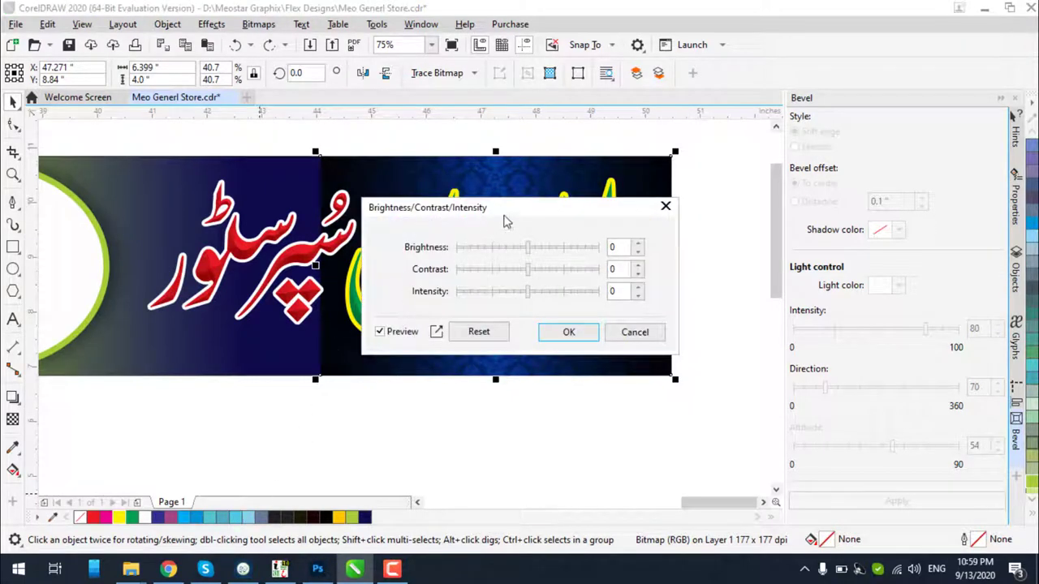
left_click_drag(504, 220, 555, 412)
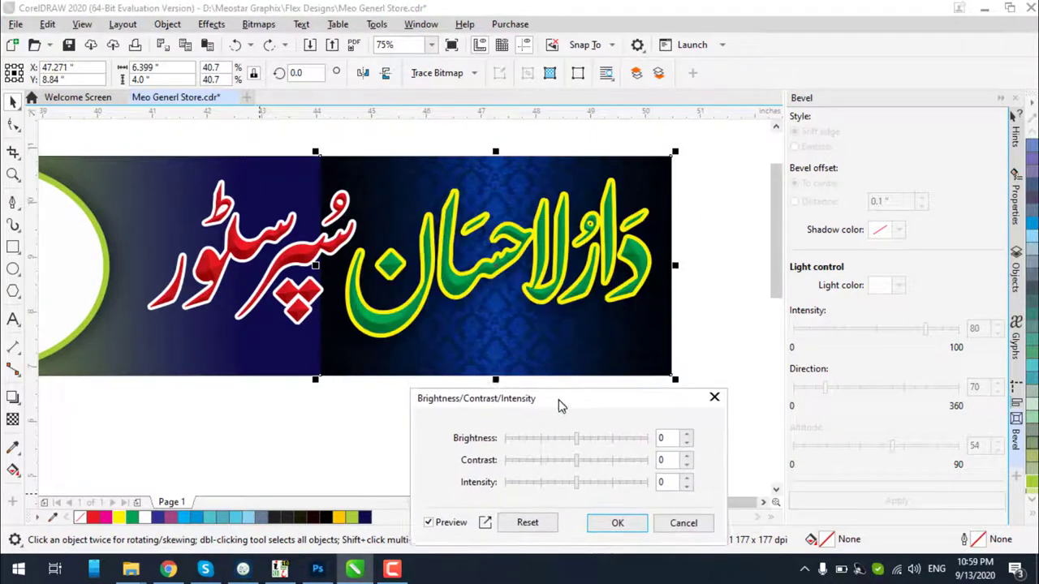
left_click(617, 524)
left_click(271, 29)
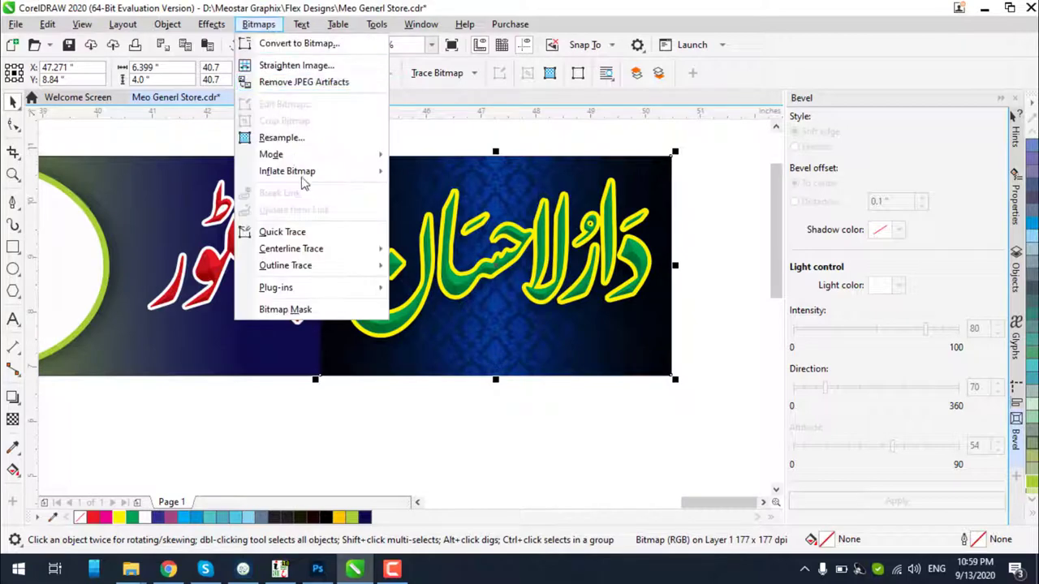
mouse_move(341, 156)
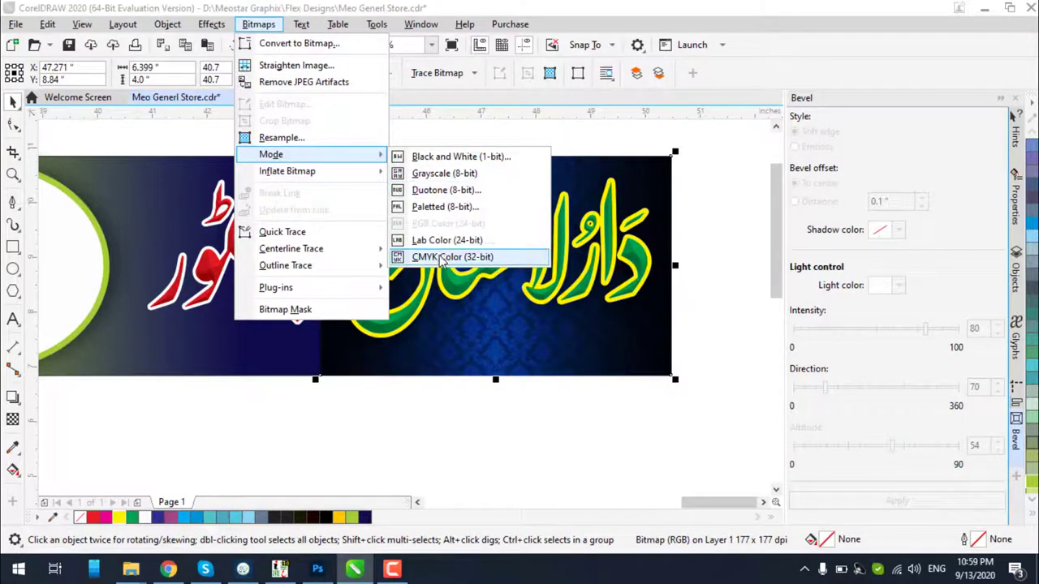
left_click(442, 257)
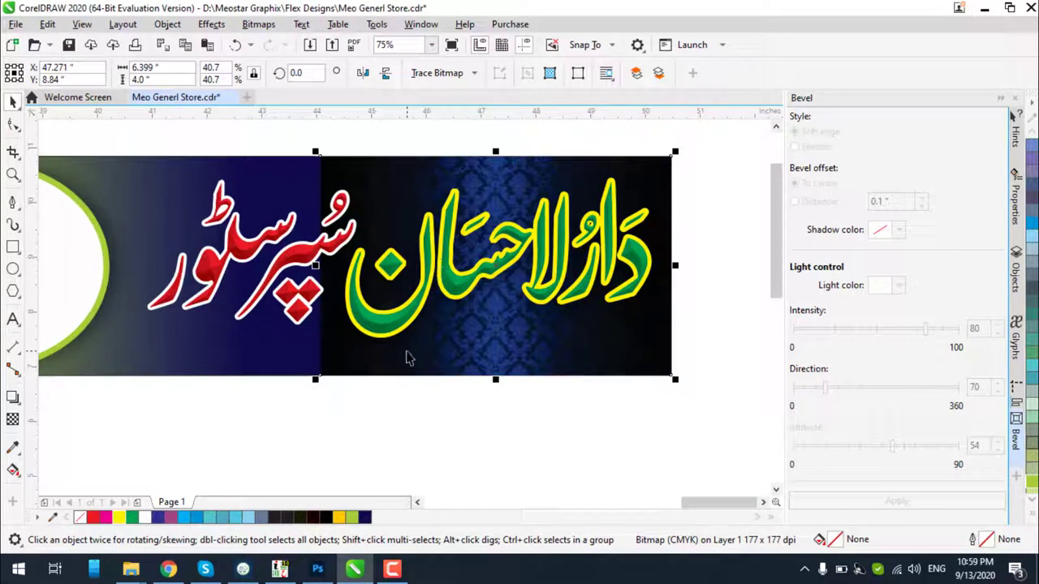
Try bitmap brightness 0 and contrast around 16, then discard the changes
key("ctrl+b")
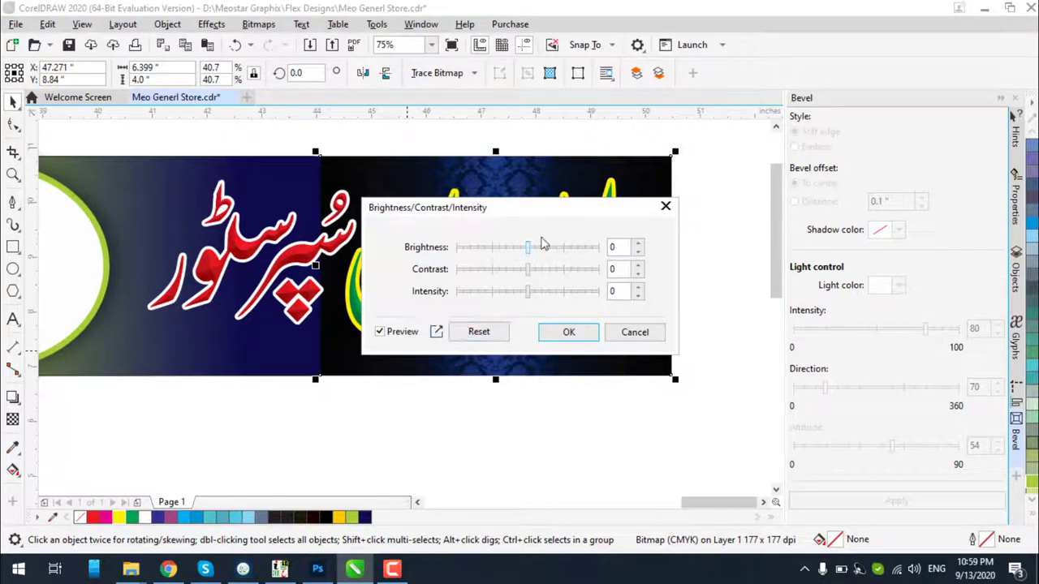
left_click_drag(545, 232, 541, 383)
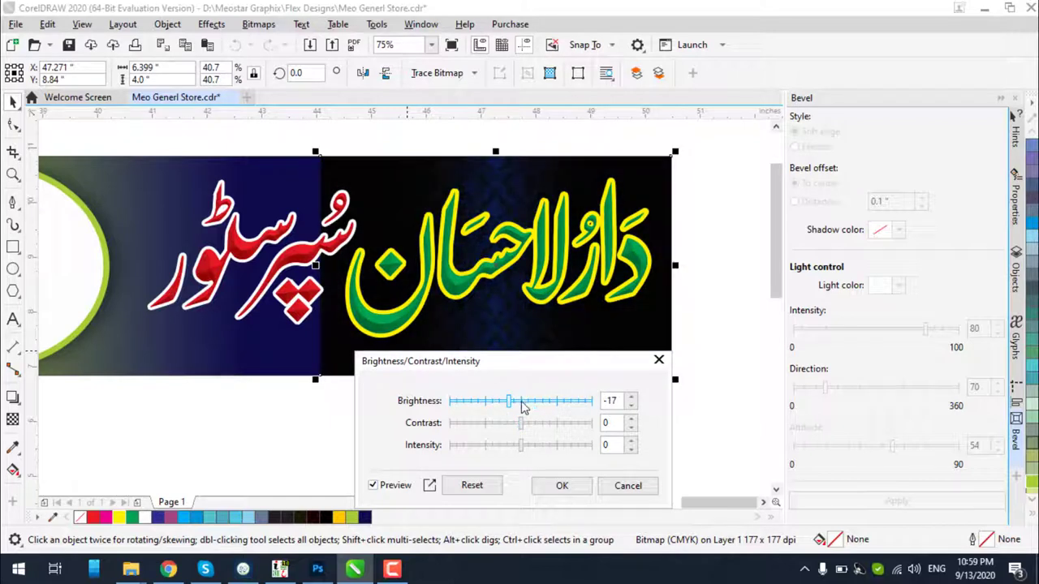
left_click(522, 401)
left_click(532, 423)
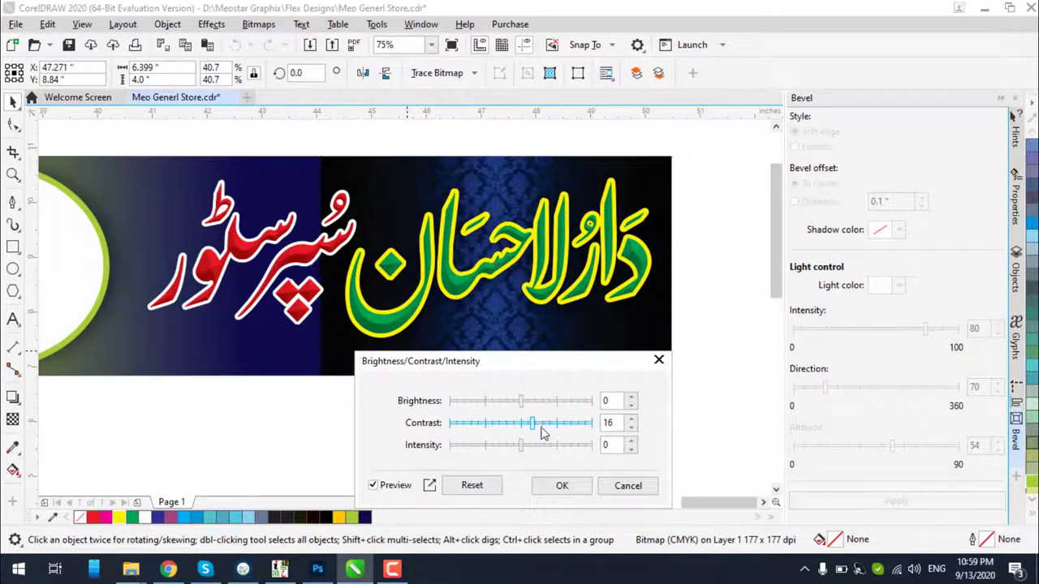
left_click(504, 423)
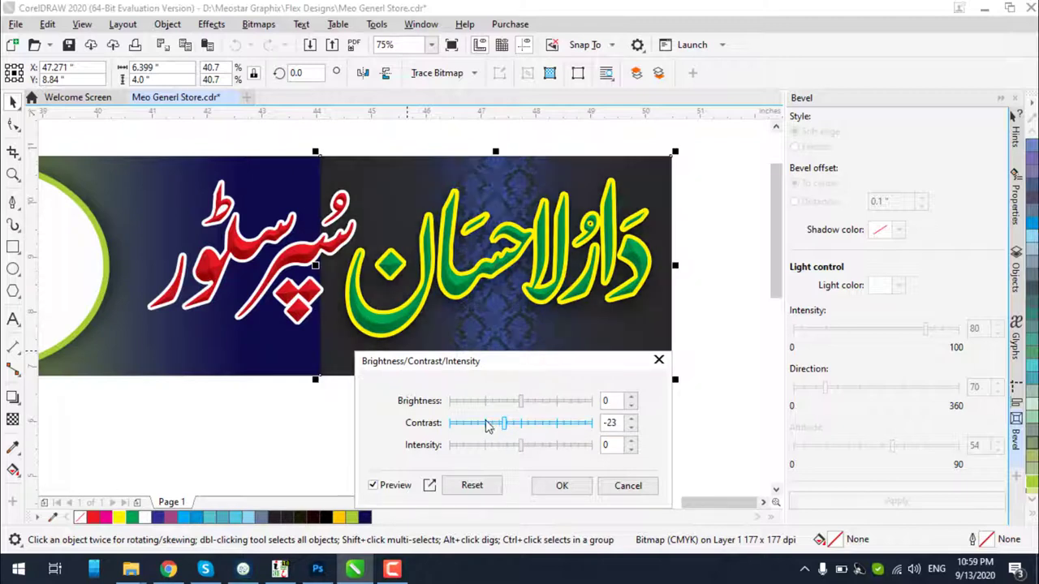
left_click(517, 423)
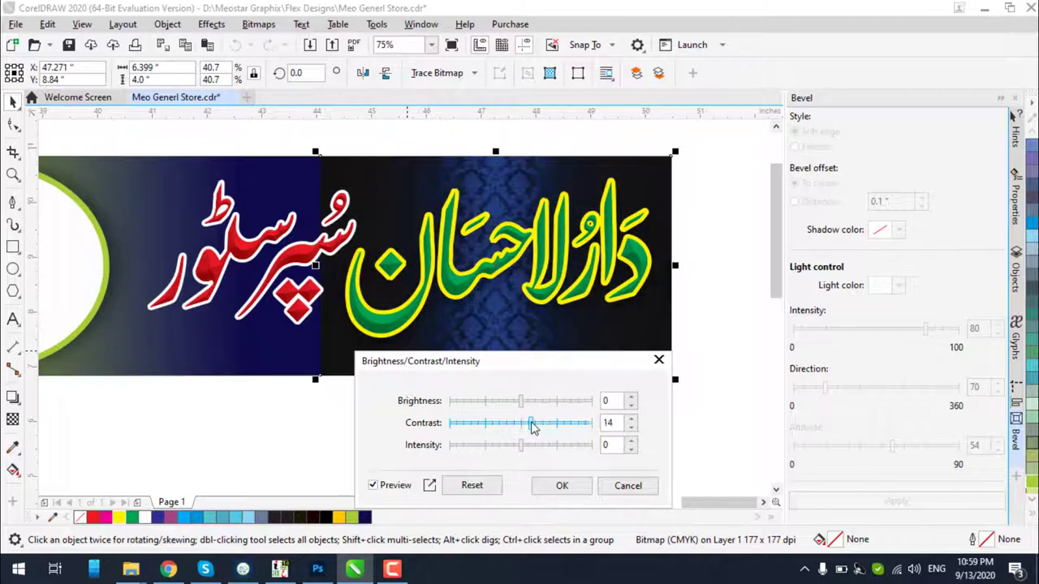
left_click(622, 491)
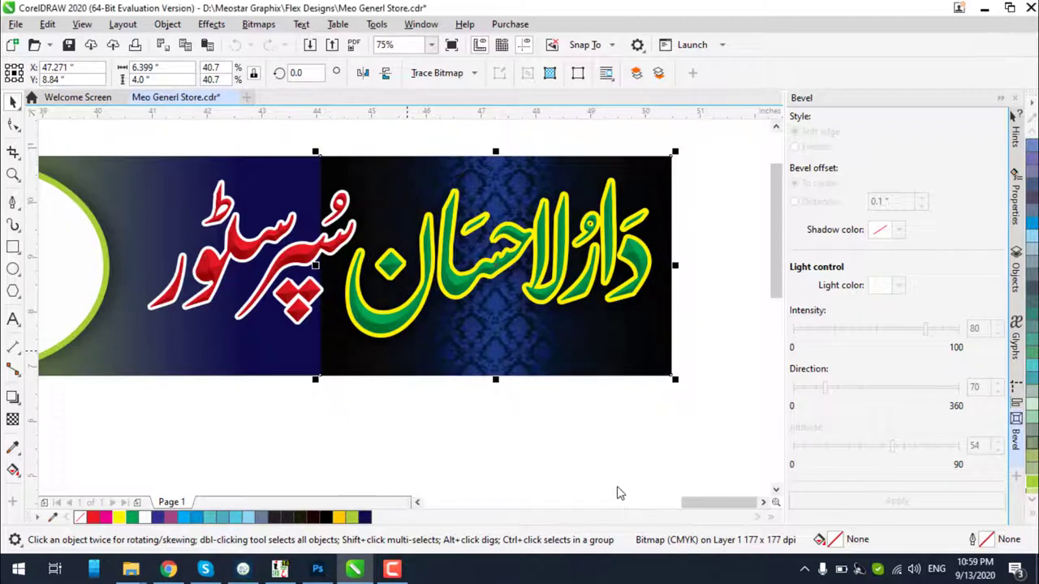
Delete and restore the yellow drop shadow, then delete the blue damask bitmap
left_click(612, 371)
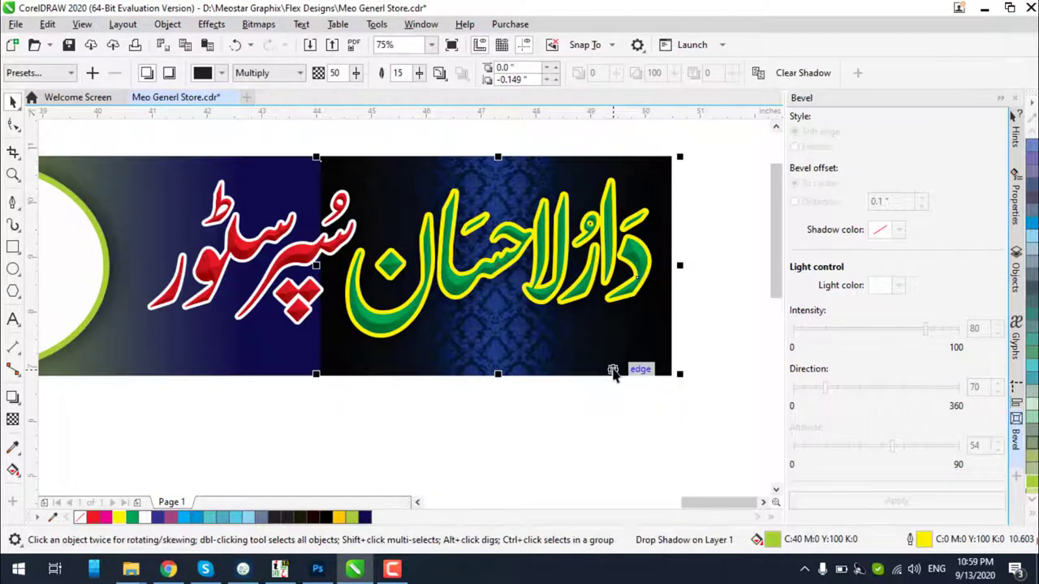
key("Delete")
key("ctrl+z")
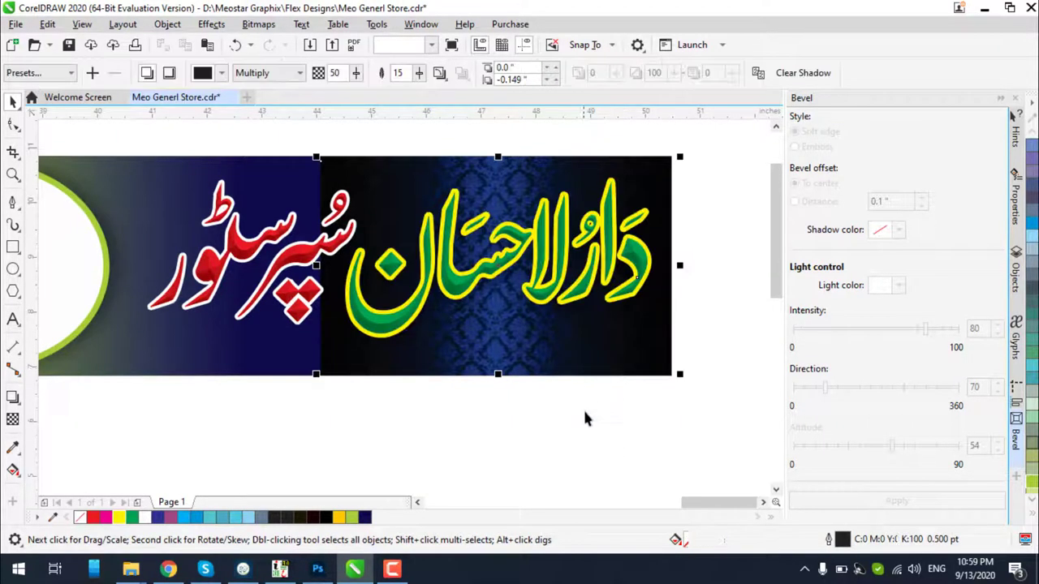
left_click(677, 381)
left_click(670, 376)
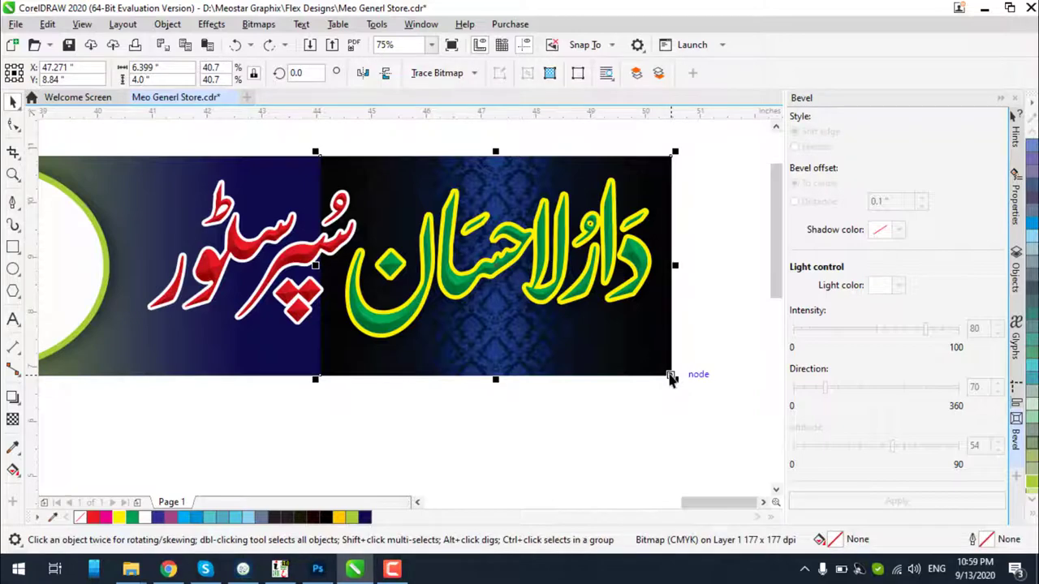
key("Delete")
Browse the Google Images results and preview the Damask Royal Blue Grunge image
left_click(168, 569)
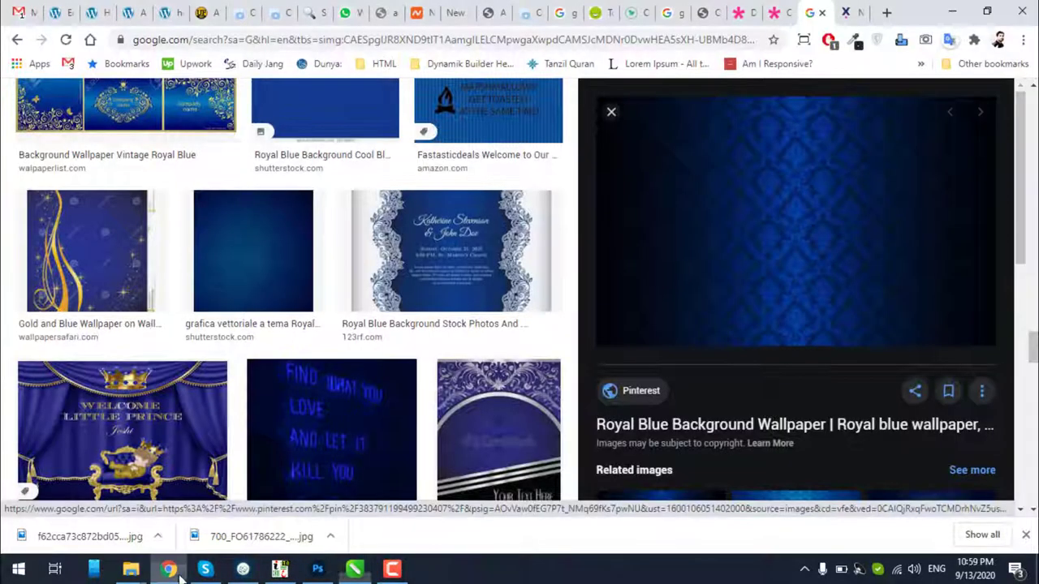
scroll(520, 363, "down", 3)
scroll(520, 362, "down", 9)
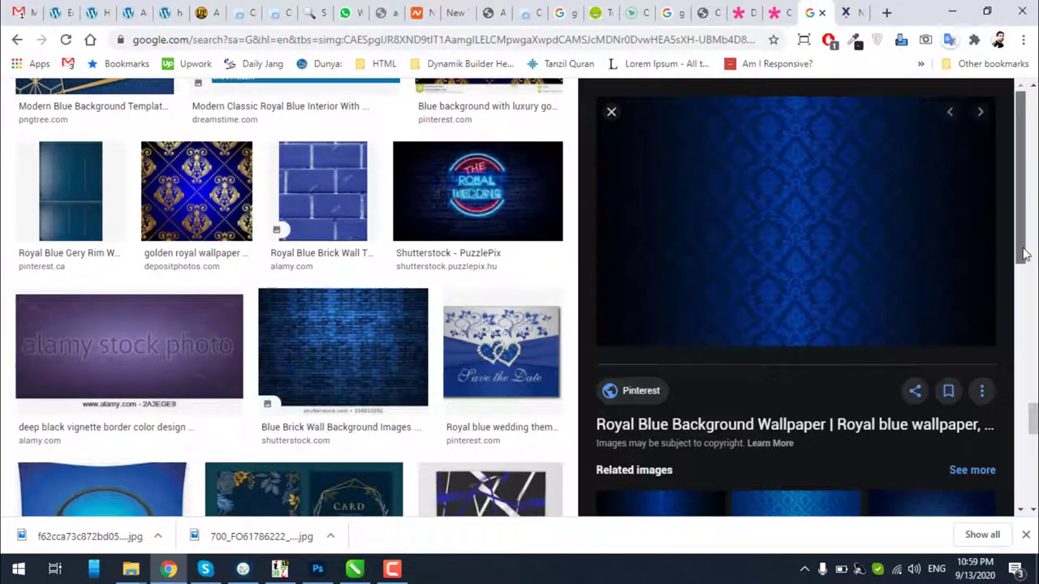
left_click_drag(1023, 254, 1035, 466)
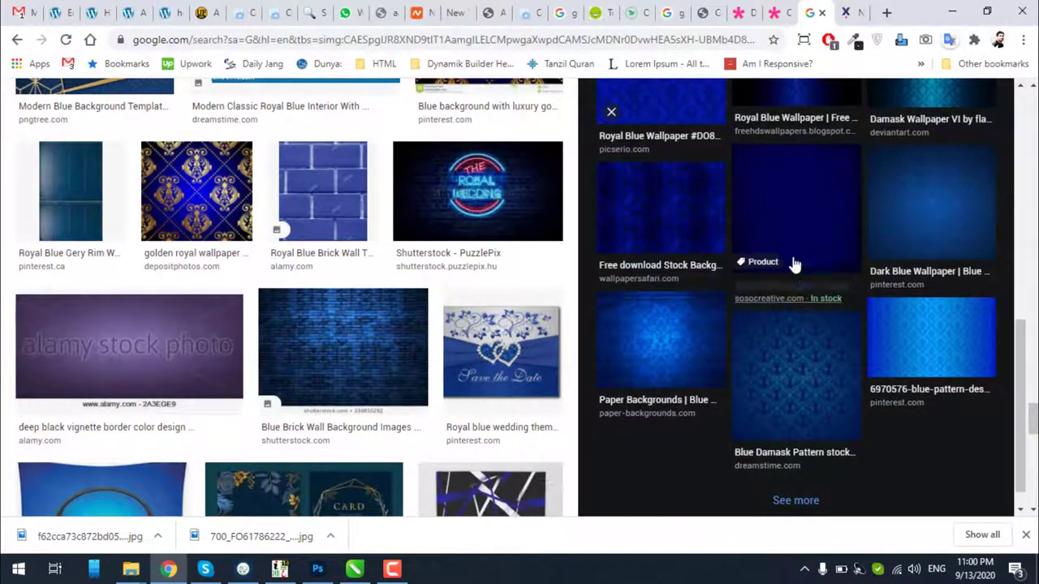
left_click(796, 257)
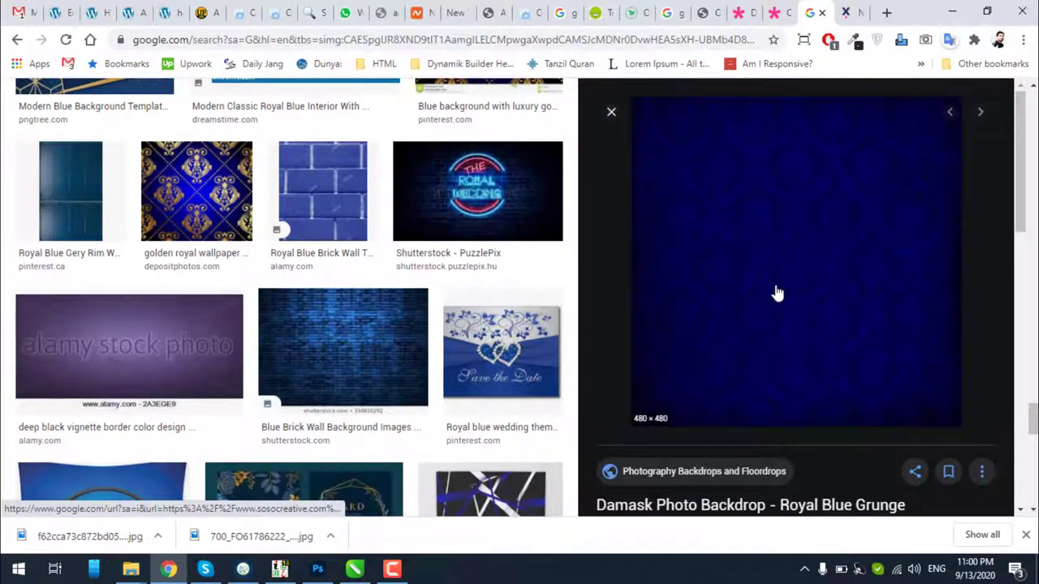
scroll(327, 325, "down", 8)
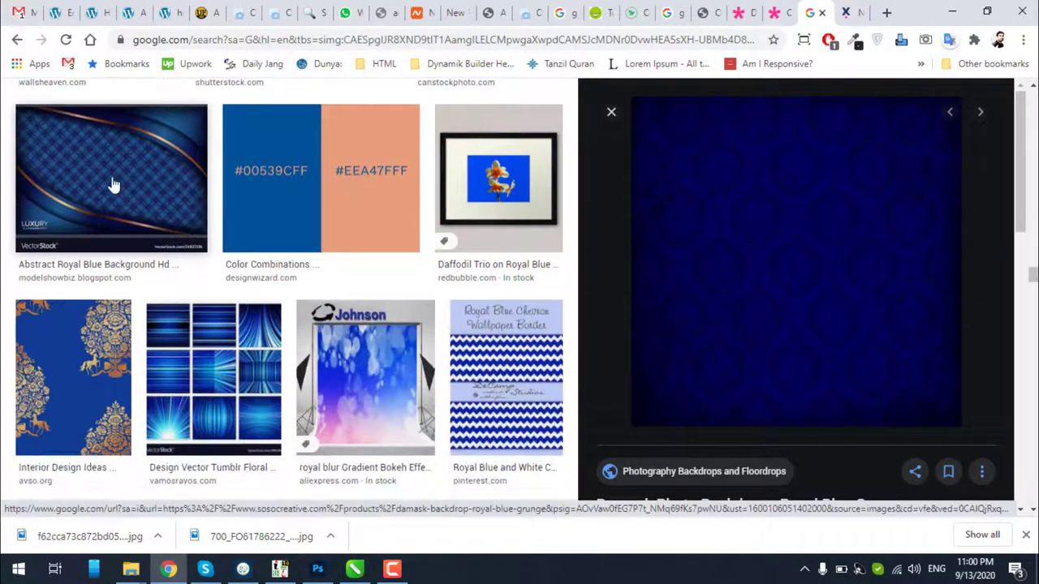
Preview the Abstract Royal Blue Background image and open its Freepik source page
left_click(111, 186)
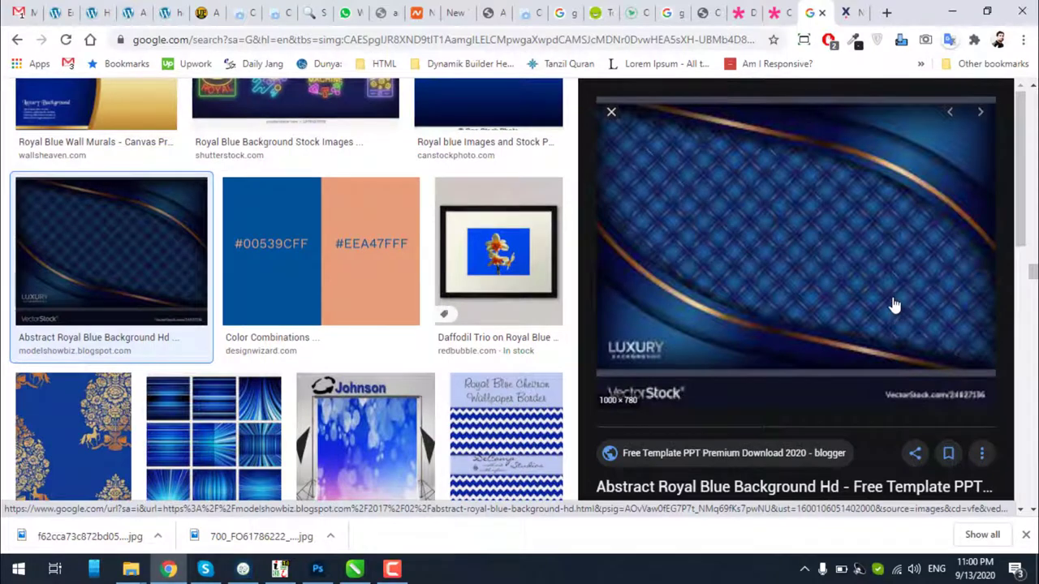
scroll(892, 304, "down", 8)
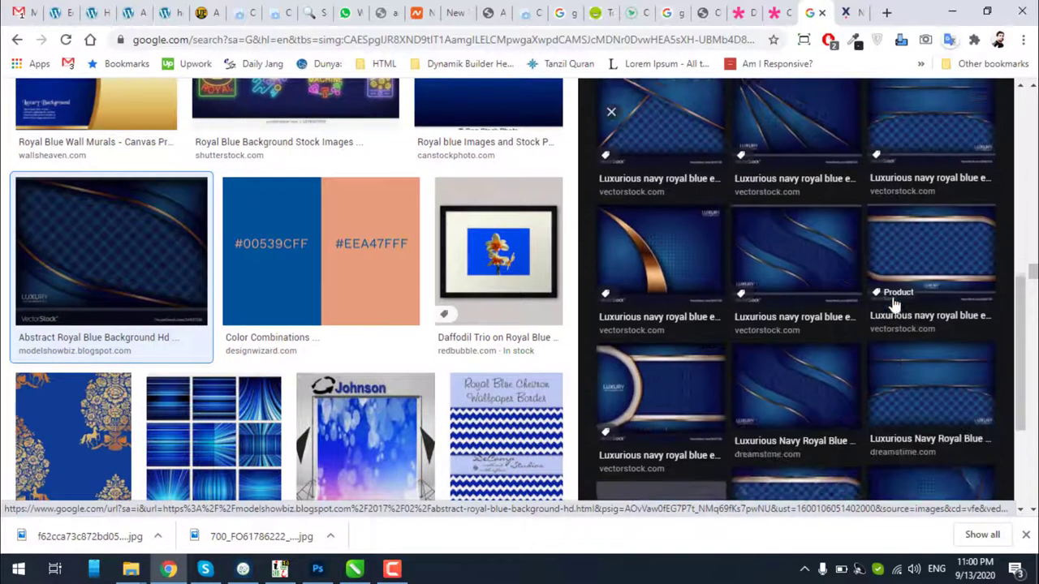
scroll(935, 255, "down", 2)
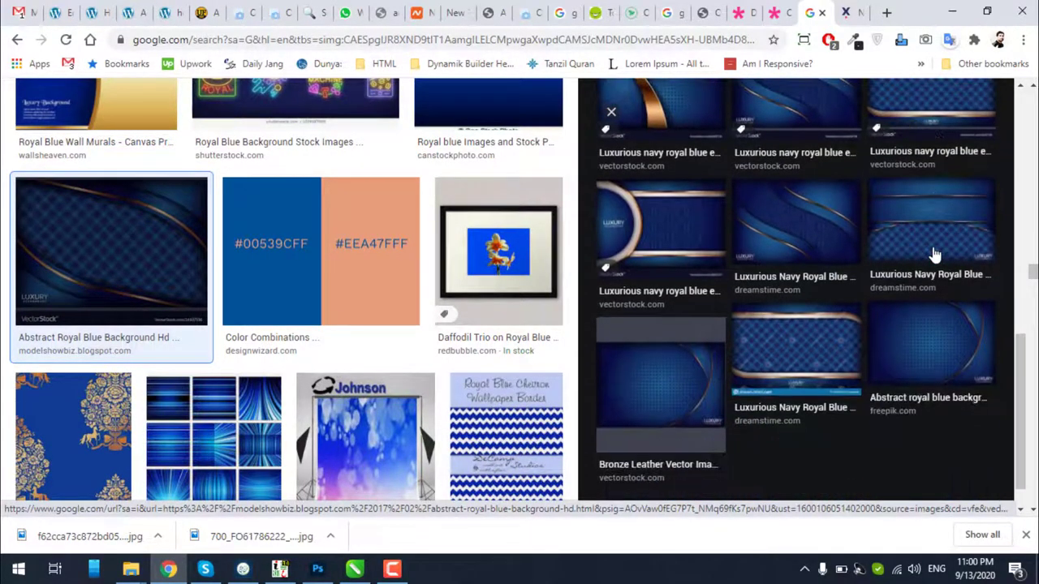
scroll(772, 348, "down", 1)
scroll(236, 381, "down", 3)
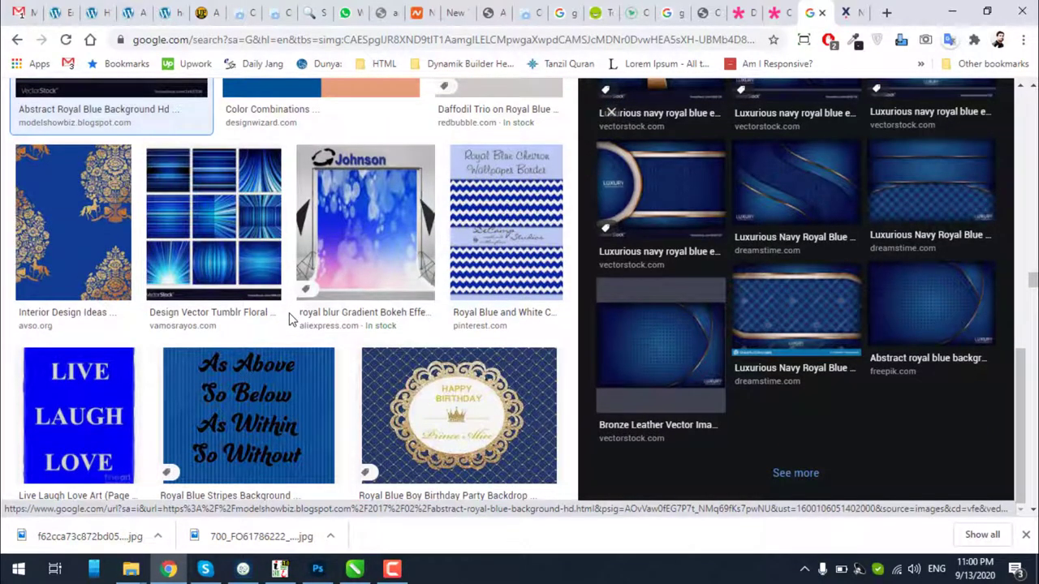
scroll(290, 319, "down", 2)
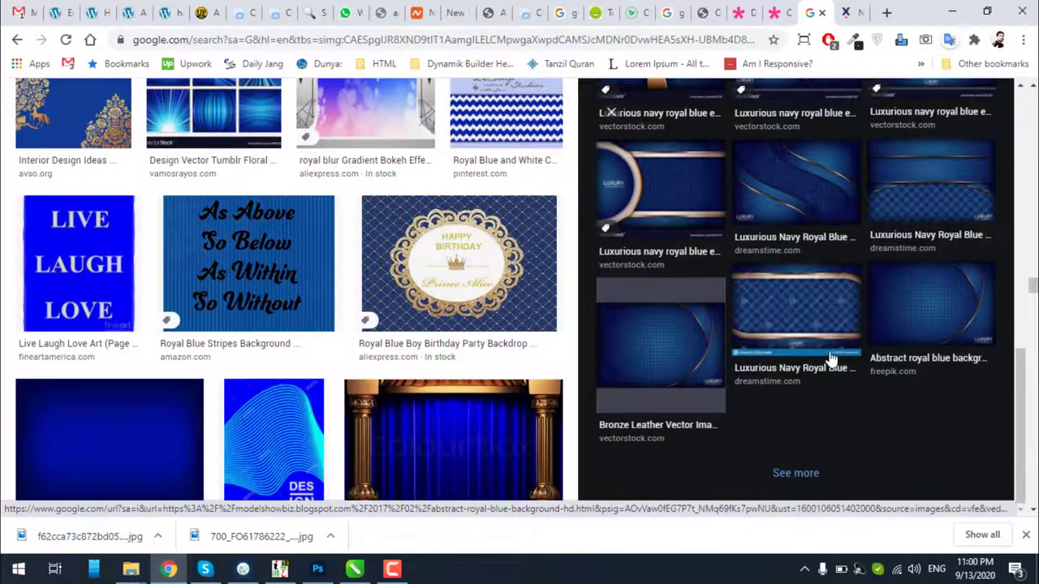
left_click(917, 326)
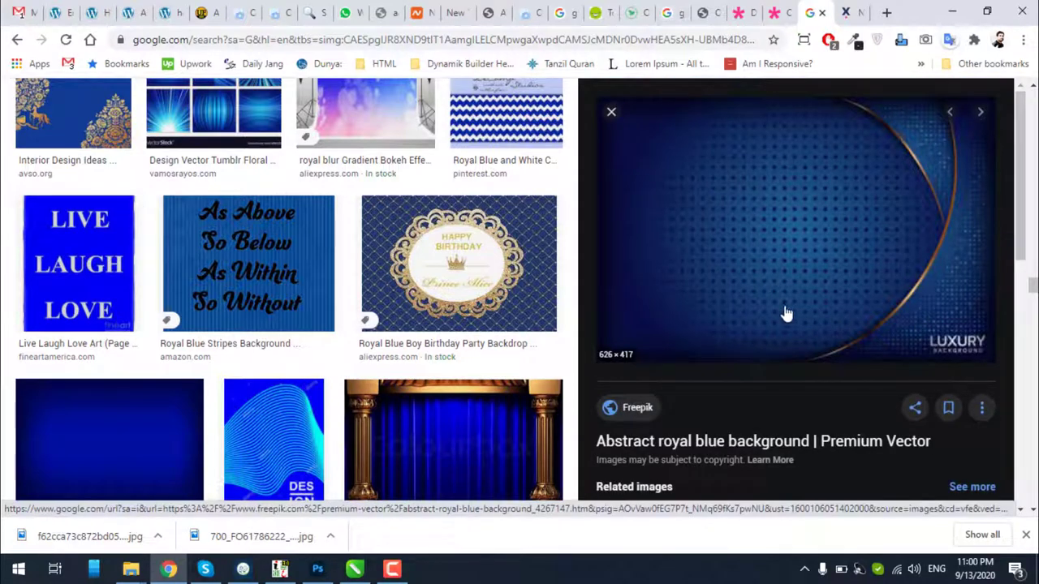
left_click(738, 442)
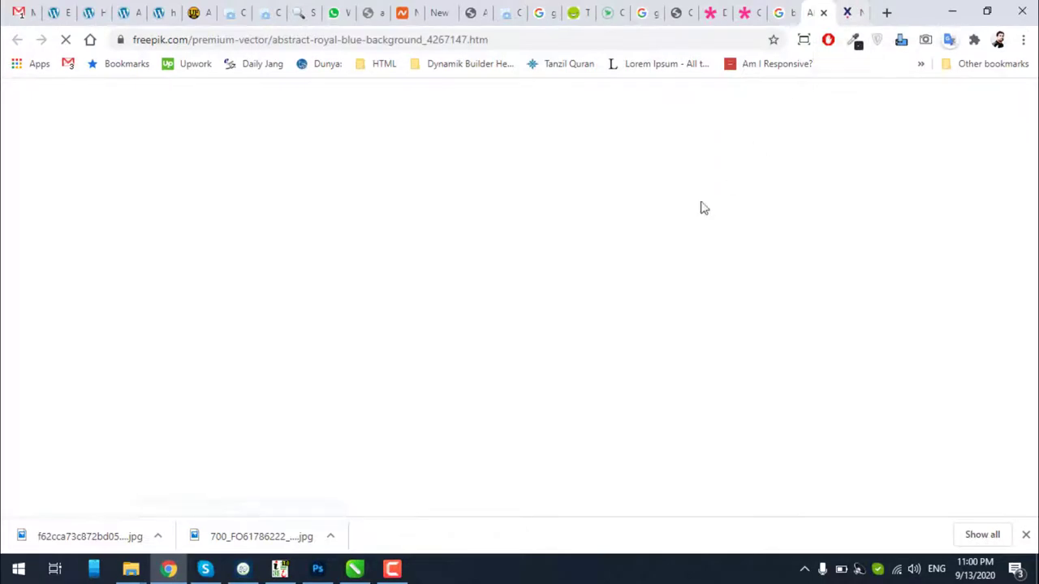
scroll(617, 264, "down", 3)
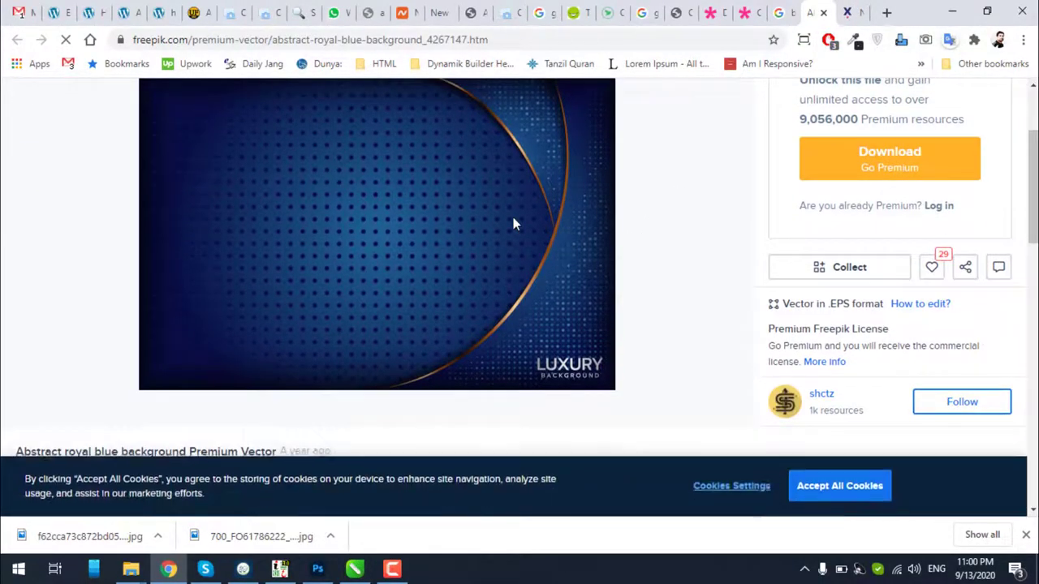
Save the Freepik royal blue background image into the Downloads folder
right_click(512, 218)
left_click(565, 266)
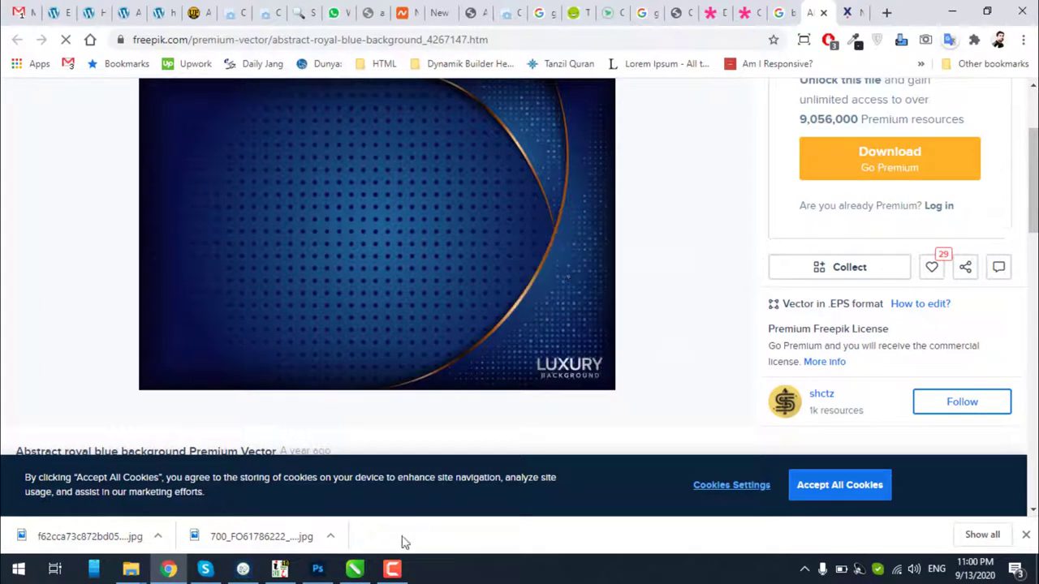
right_click(373, 327)
left_click(419, 373)
right_click(421, 268)
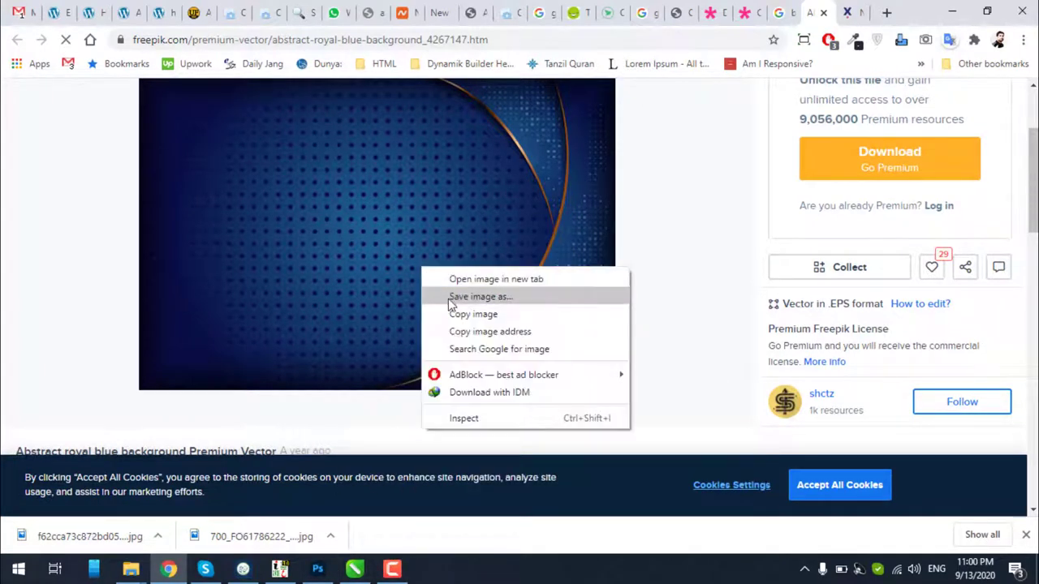
left_click(449, 302)
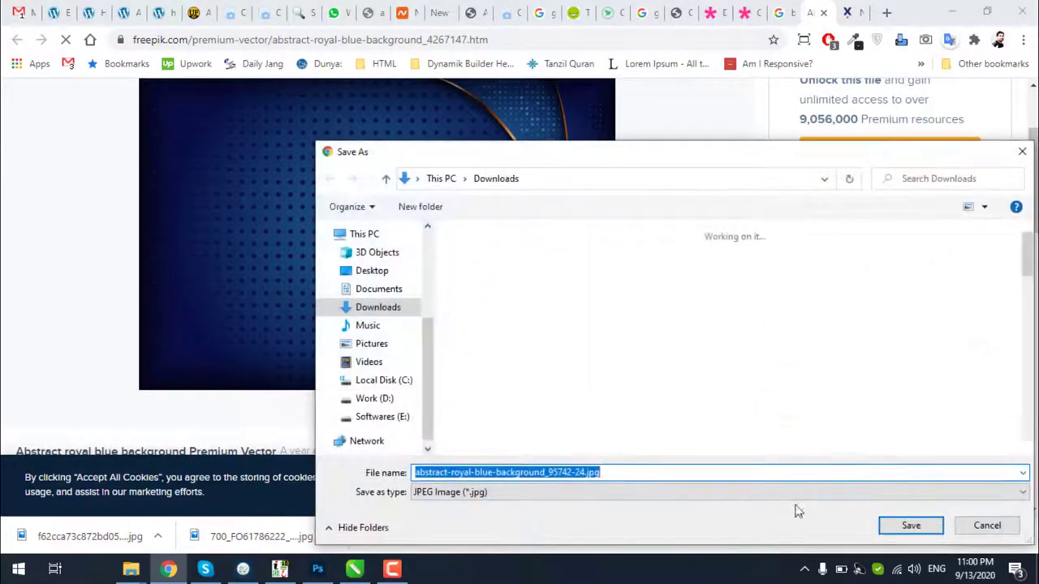
left_click(911, 524)
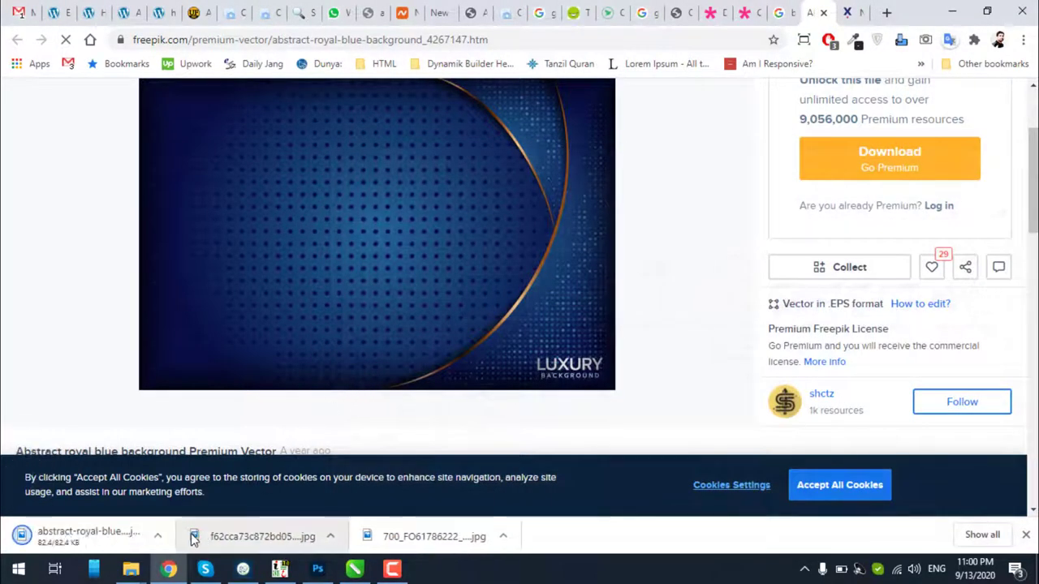
Show the downloaded background jpg in its folder and drag it into Photoshop
left_click(157, 536)
left_click(182, 483)
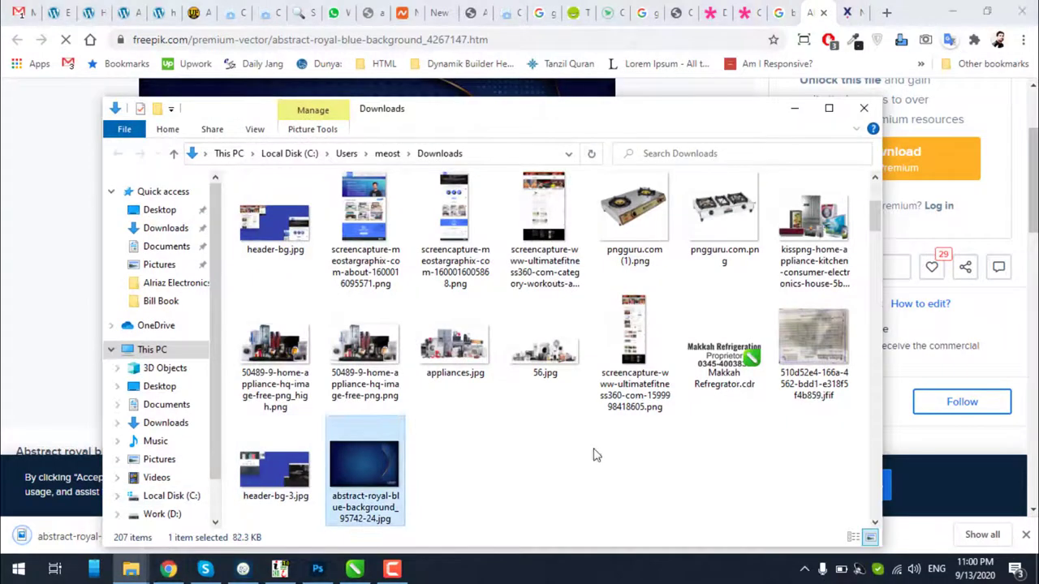
left_click_drag(363, 483, 755, 4)
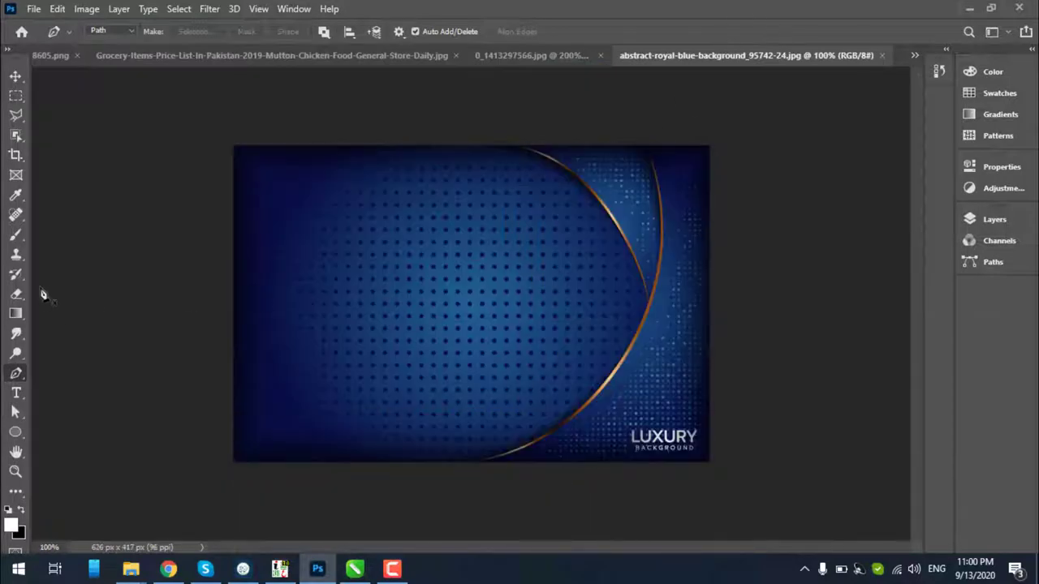
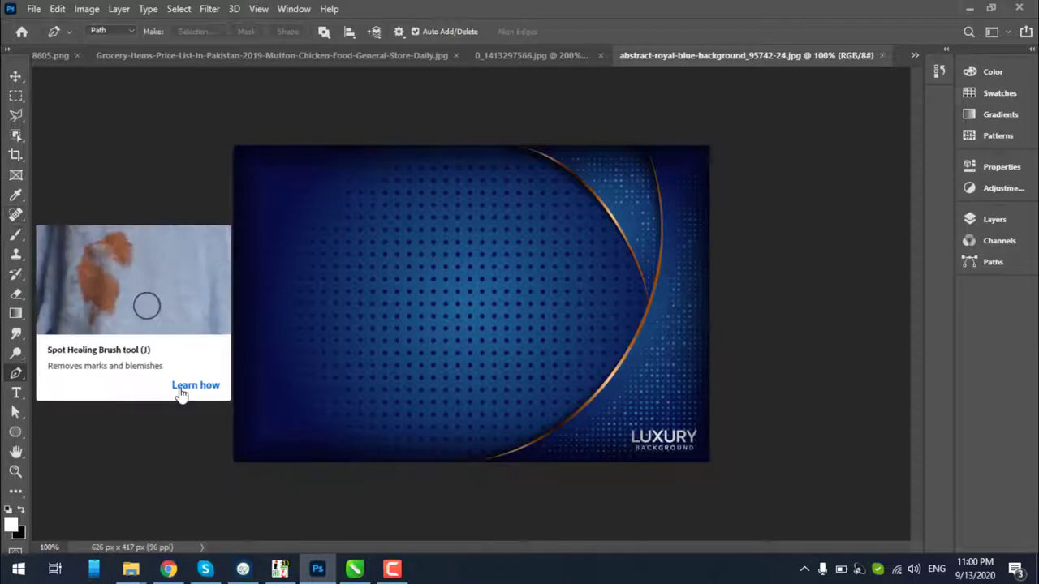
Spot-heal the LUXURY text off the blue background and save the JPEG at quality 12 (Maximum)
left_click(195, 386)
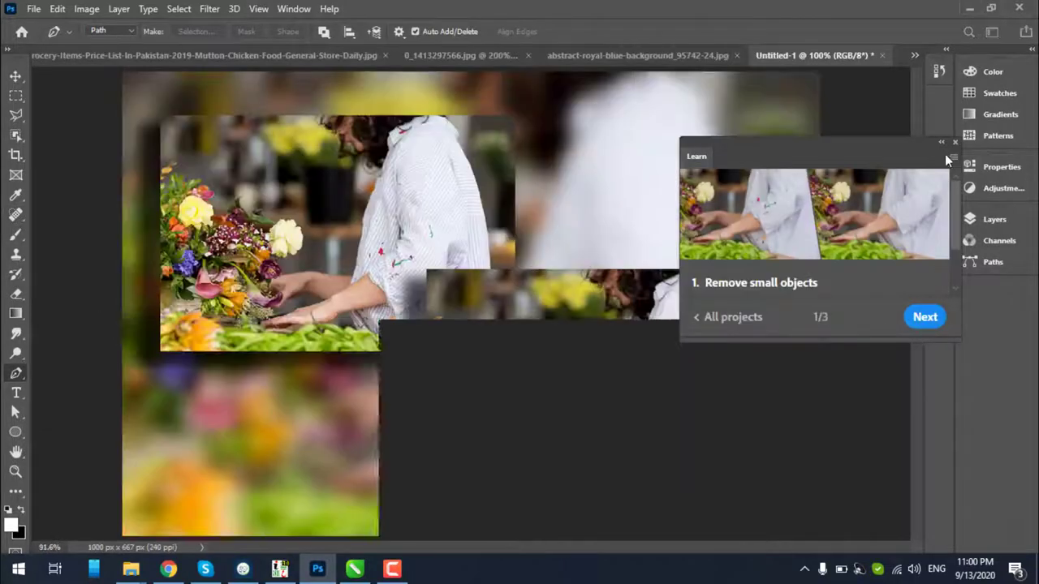
left_click(955, 142)
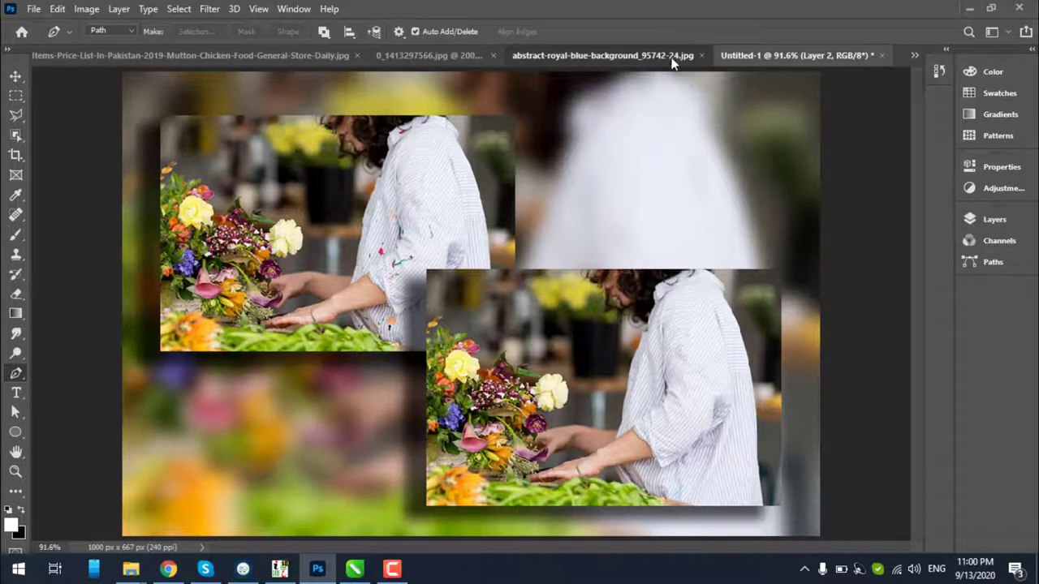
left_click(672, 57)
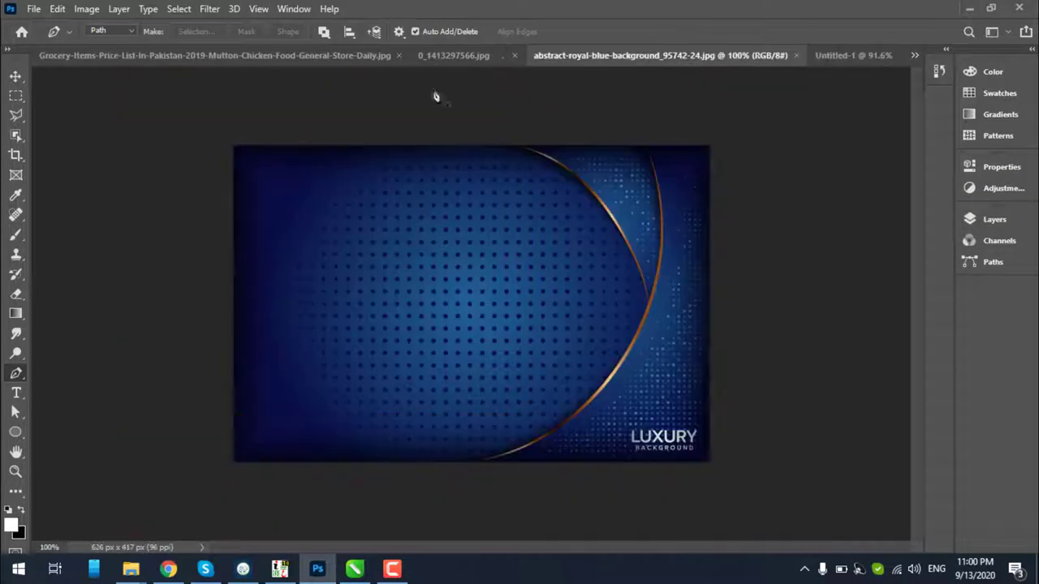
left_click(14, 216)
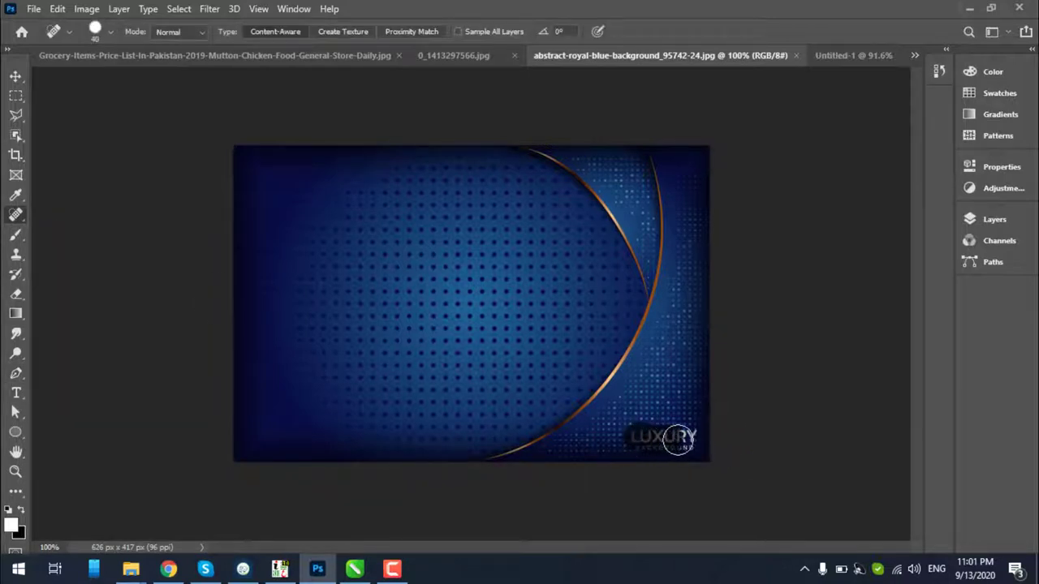
left_click_drag(686, 442, 689, 445)
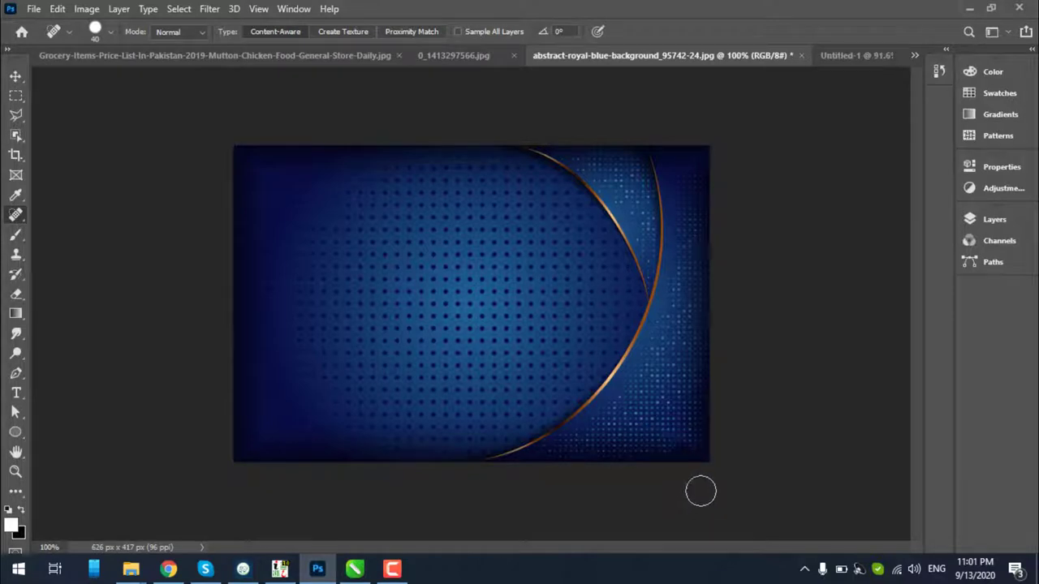
key("ctrl+s")
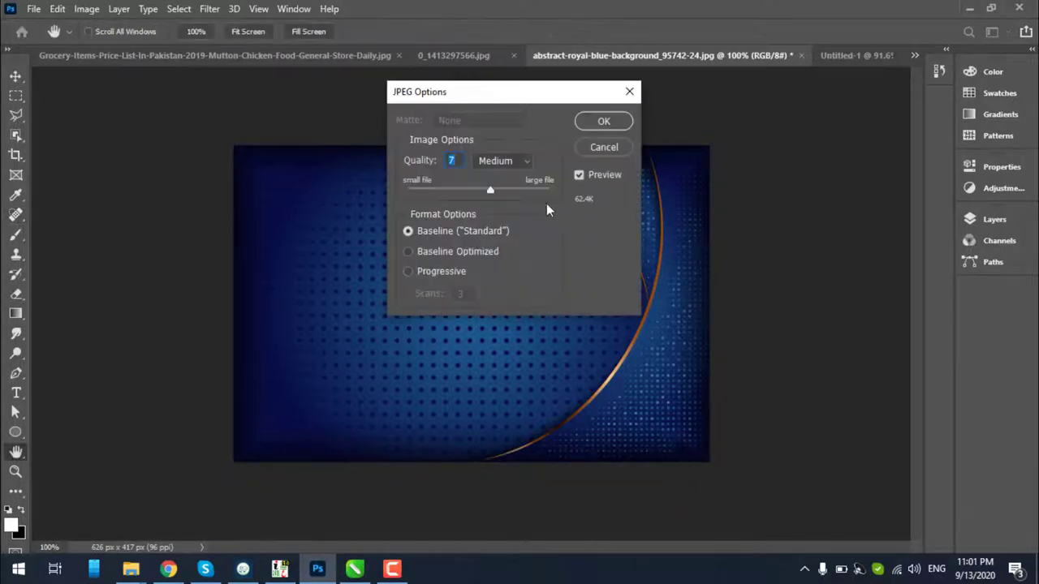
left_click(606, 125)
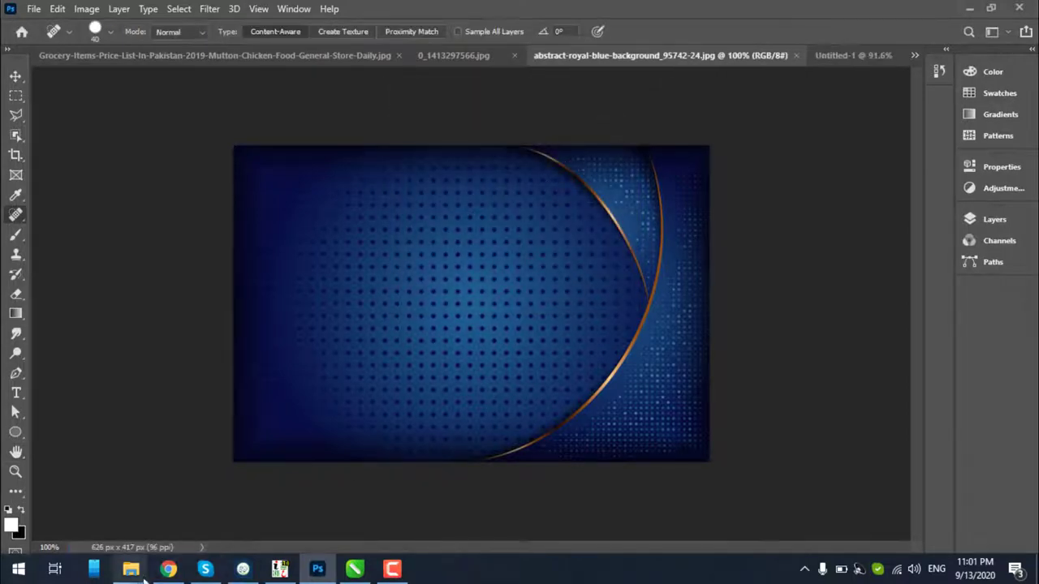
Drag the cleaned royal blue background JPG from Downloads into the CorelDRAW banner document
mouse_move(138, 573)
left_click(568, 496)
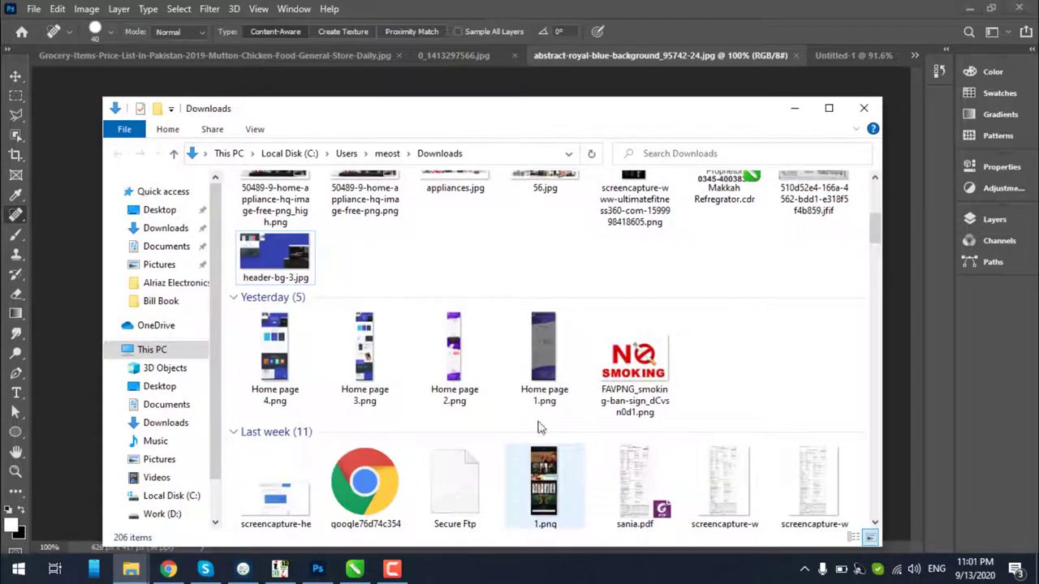
scroll(404, 309, "up", 5)
left_click_drag(280, 260, 360, 574)
left_click(568, 507)
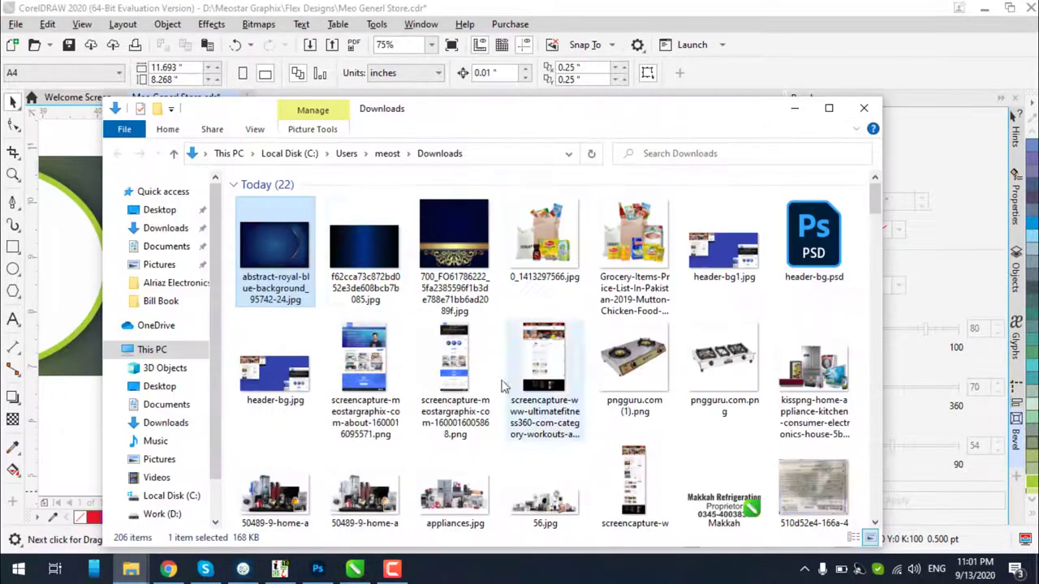
left_click_drag(292, 258, 529, 264)
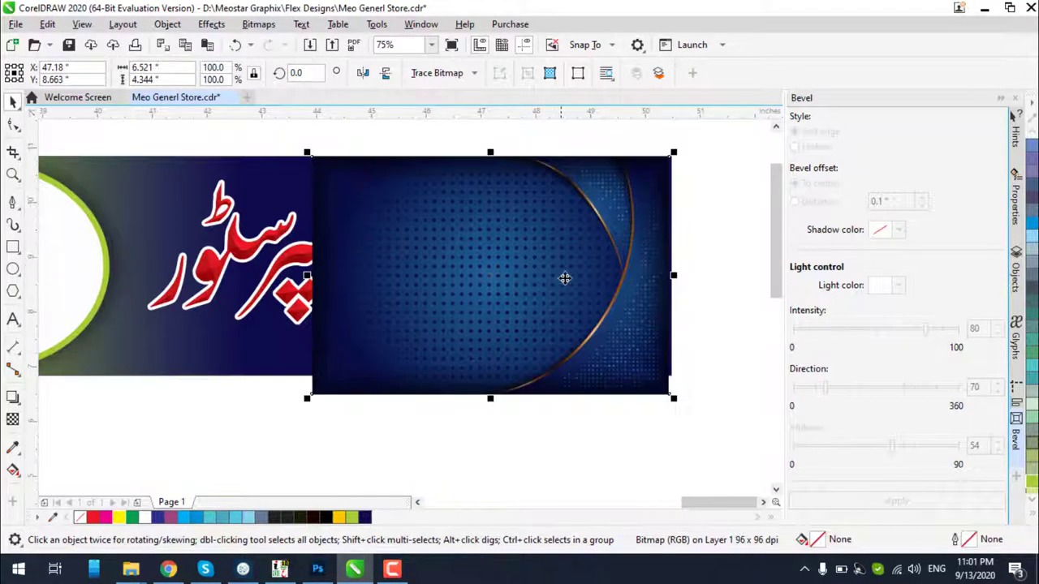
Centre the blue image on the dark banner rectangle and PowerClip it inside
left_click_drag(628, 299, 630, 277)
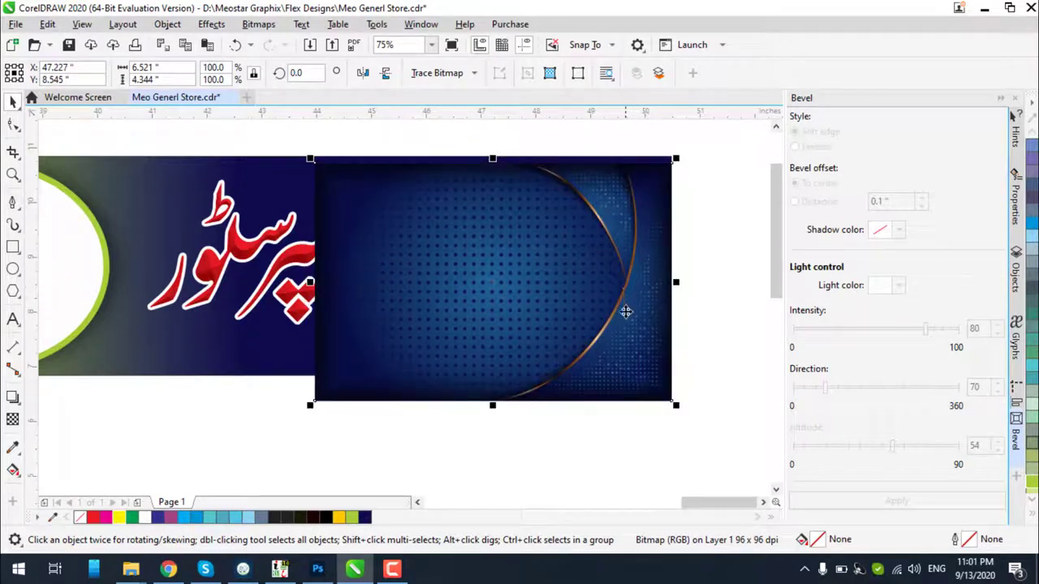
left_click(247, 163, "shift")
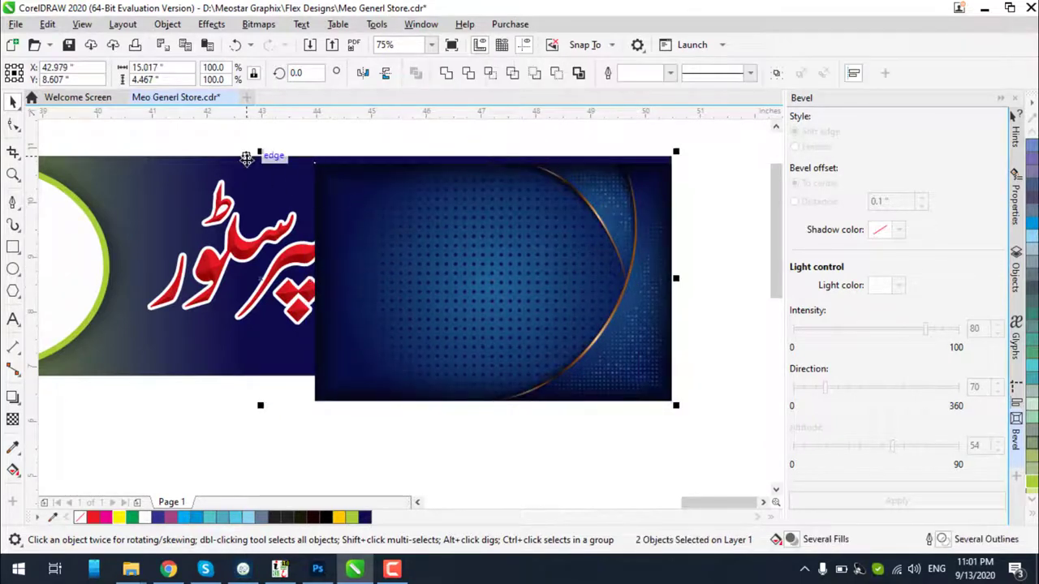
key("c")
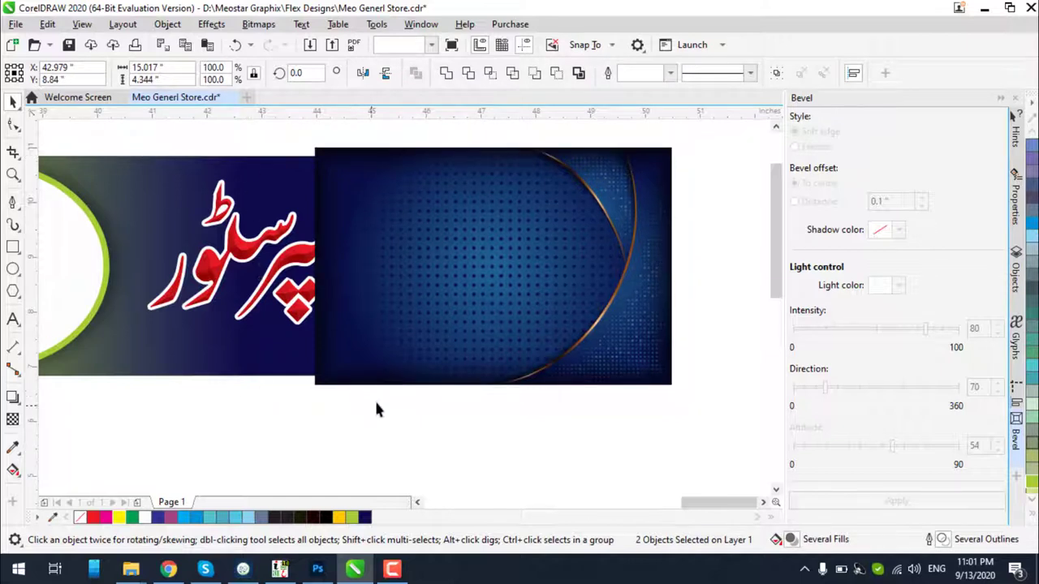
left_click(409, 346)
left_click(290, 181)
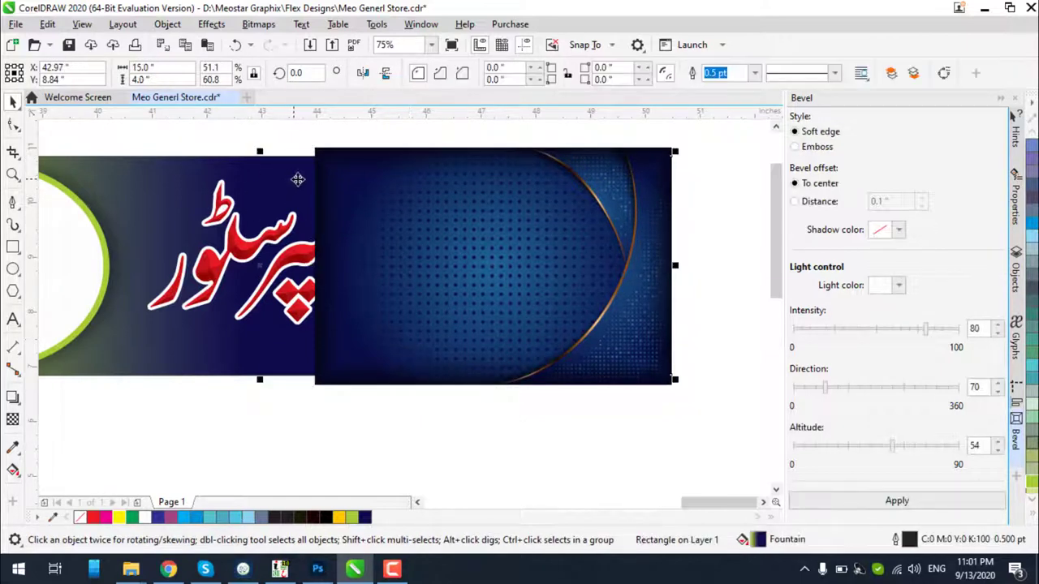
right_click(398, 227)
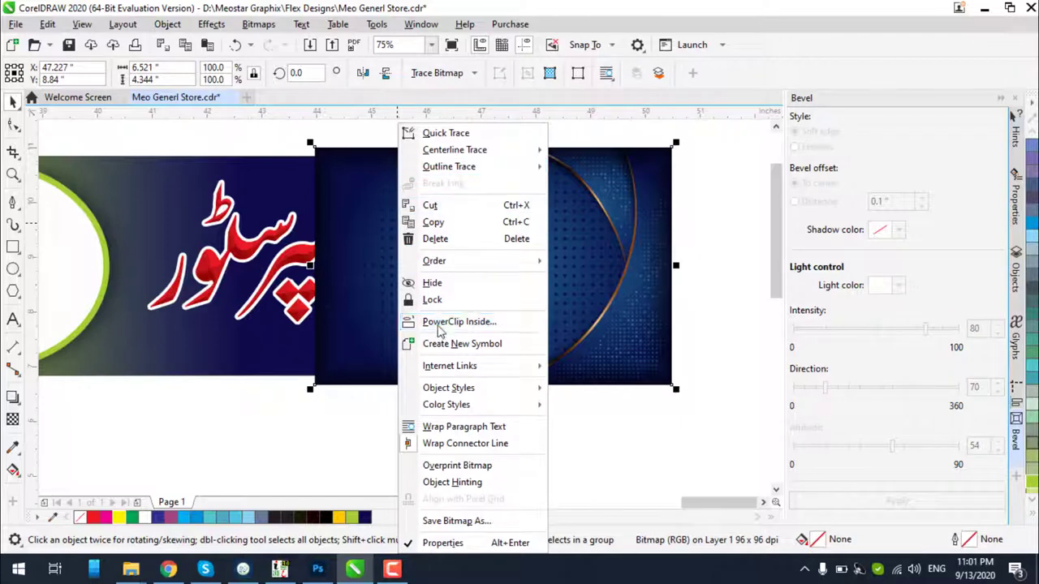
left_click(459, 321)
left_click(297, 196)
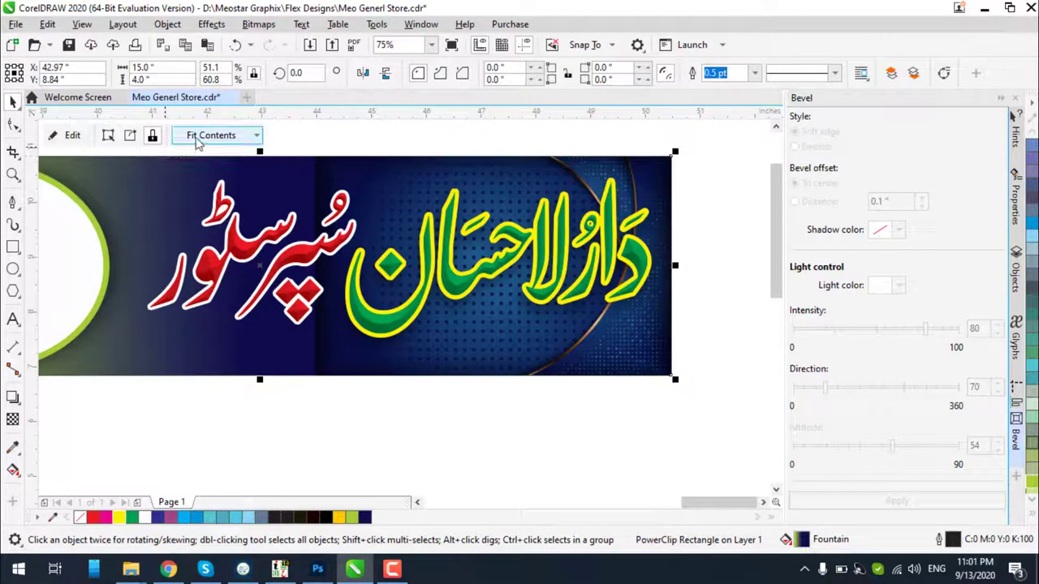
Inside the PowerClip, fade the blue image's left edge with a fountain transparency
left_click(72, 134)
left_click(334, 211)
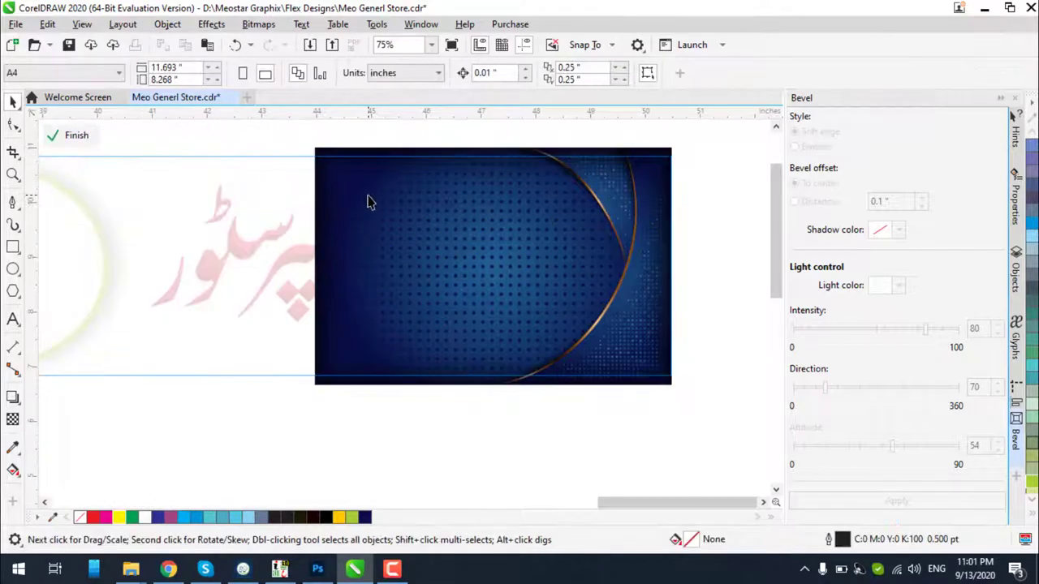
left_click(12, 419)
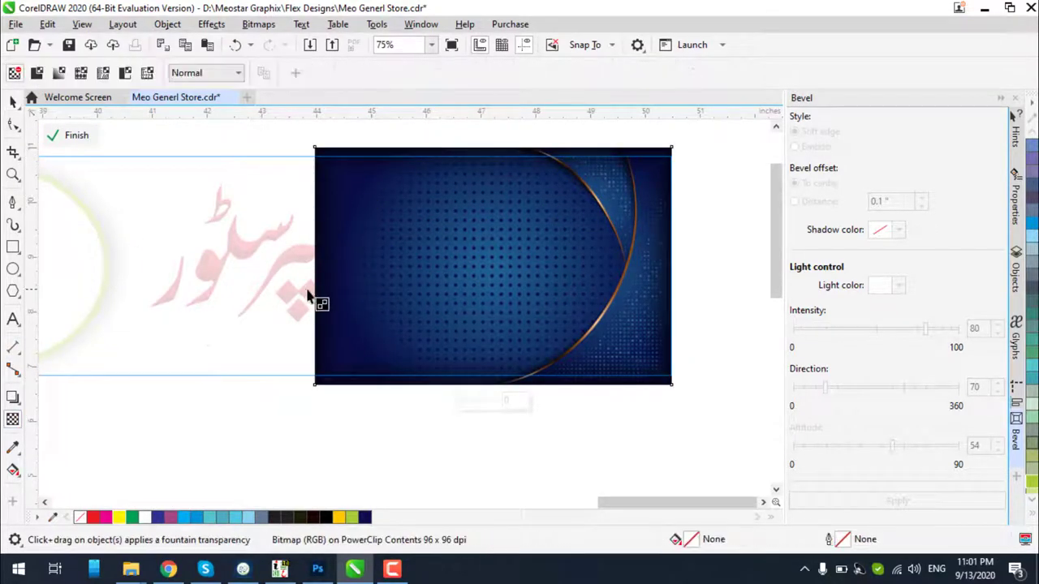
left_click_drag(300, 286, 354, 276)
key("ctrl+z")
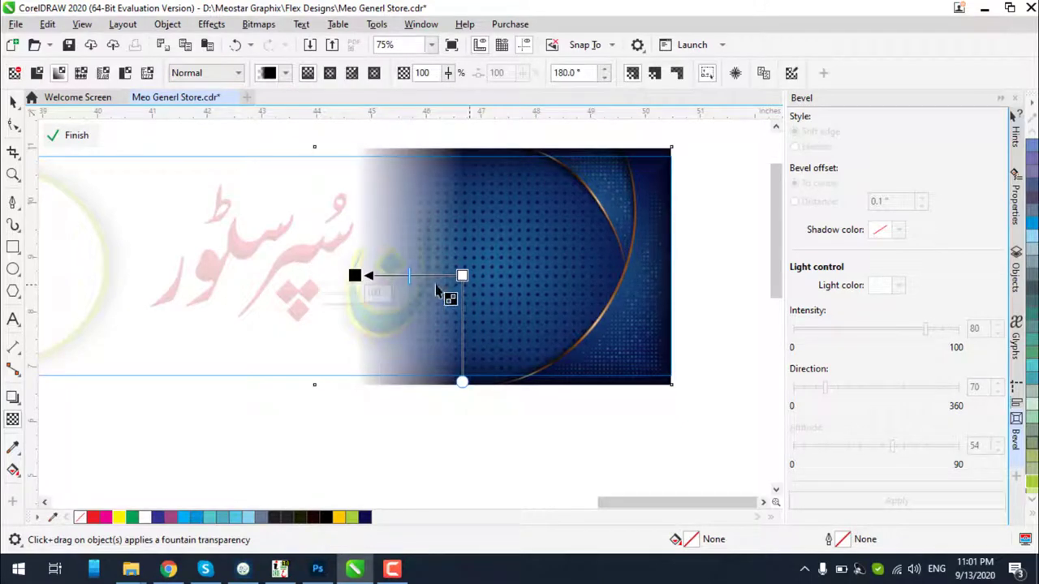
left_click(73, 135)
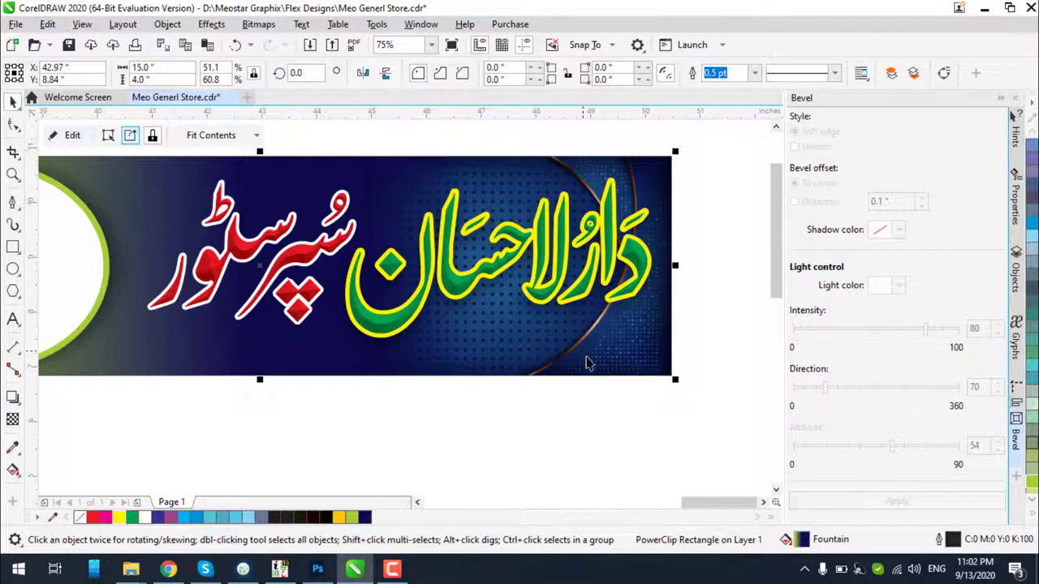
Move the green and red Urdu titles left, then undo that move
left_click(677, 355)
scroll(735, 267, "down", 2)
scroll(556, 305, "up", 2)
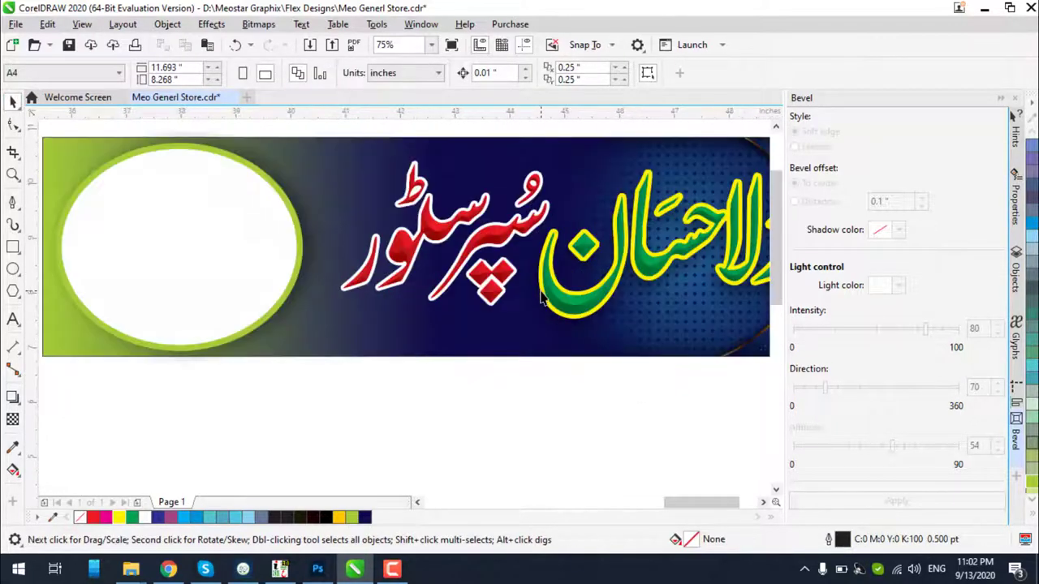
scroll(574, 304, "down", 2)
scroll(698, 276, "up", 2)
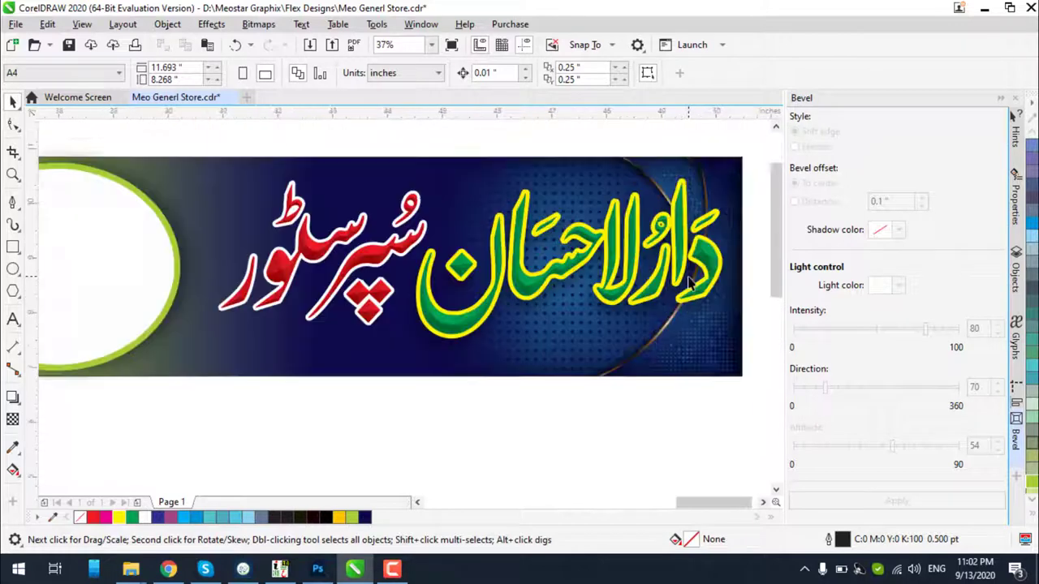
left_click(703, 270)
left_click(379, 263, "shift")
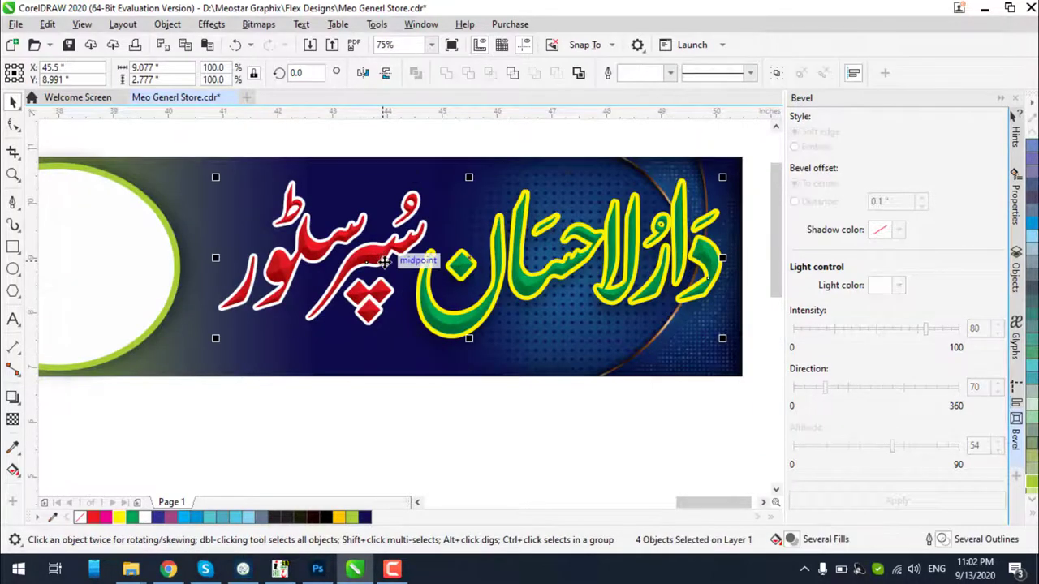
left_click_drag(374, 263, 310, 266)
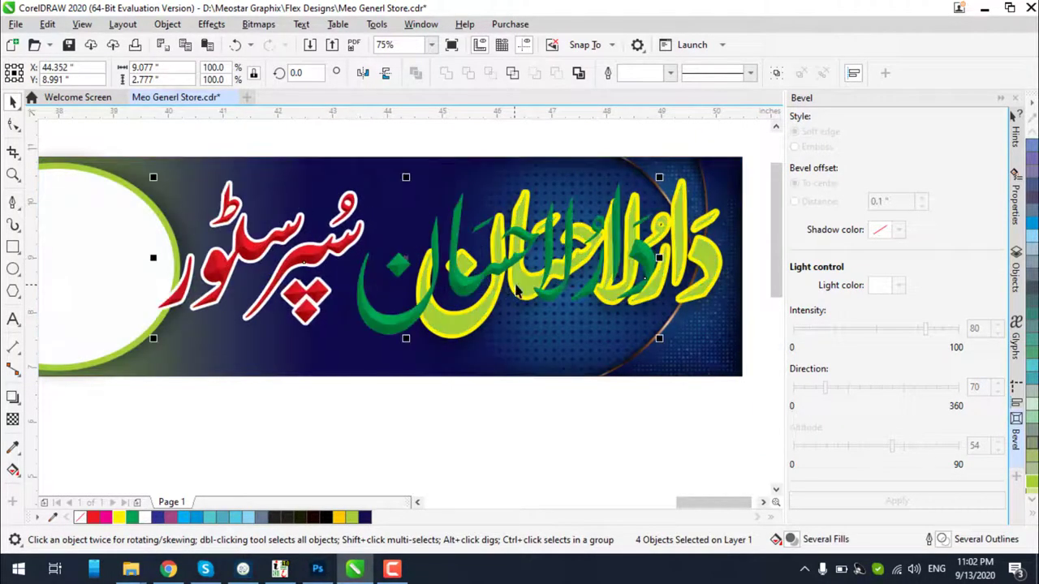
key("ctrl+z")
Select all six title objects and shift them slightly left across the banner
scroll(481, 271, "down", 2)
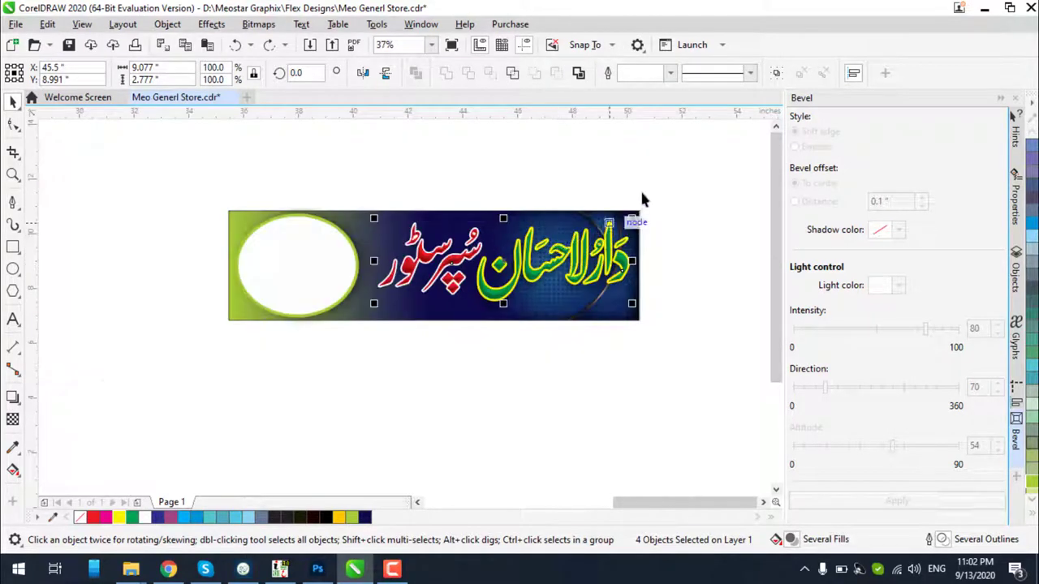
key("ctrl+a")
scroll(556, 253, "up", 5)
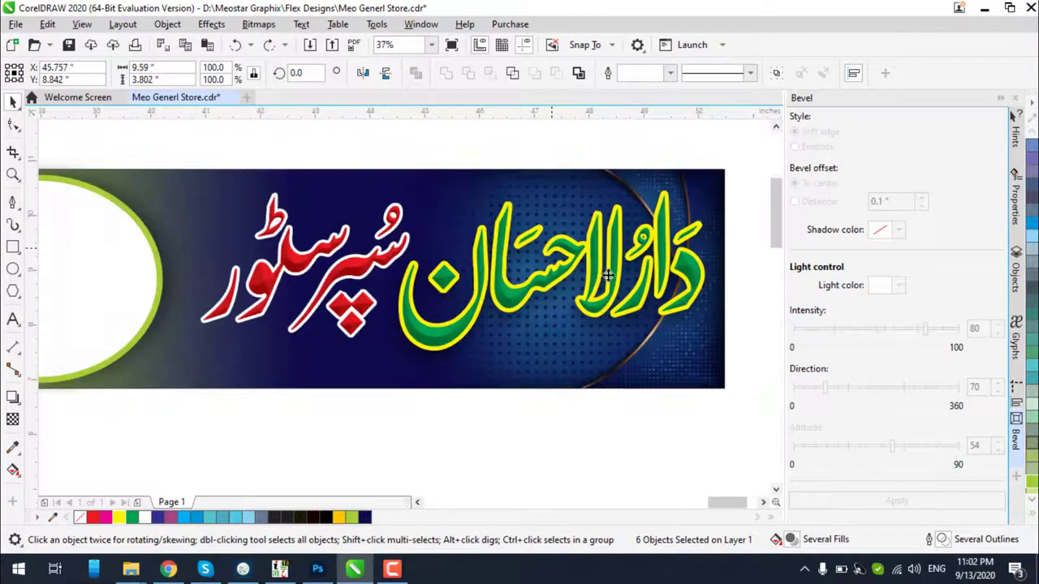
scroll(651, 312, "down", 2)
left_click_drag(661, 326, 602, 325)
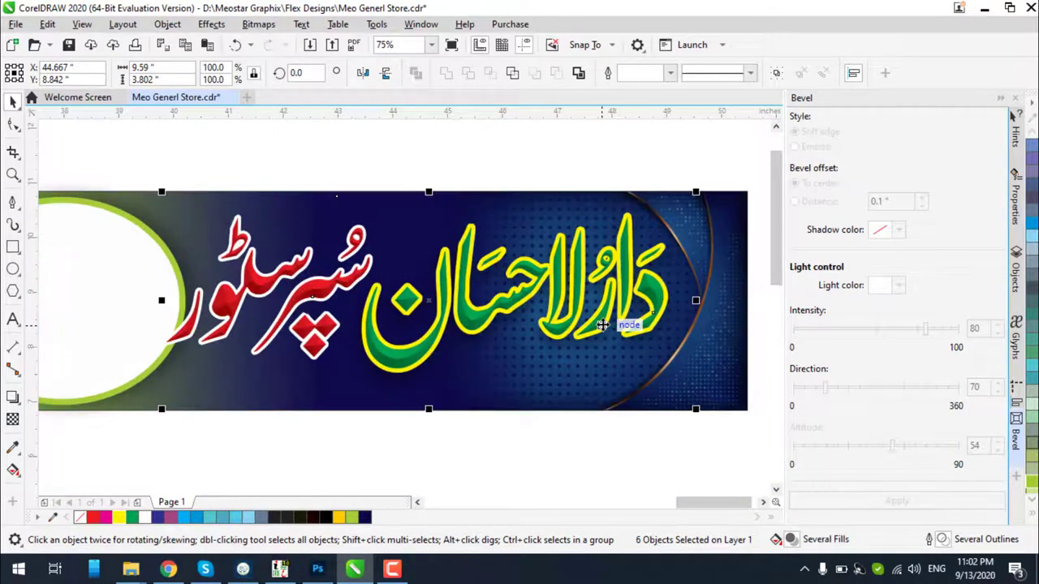
left_click_drag(602, 326, 603, 325)
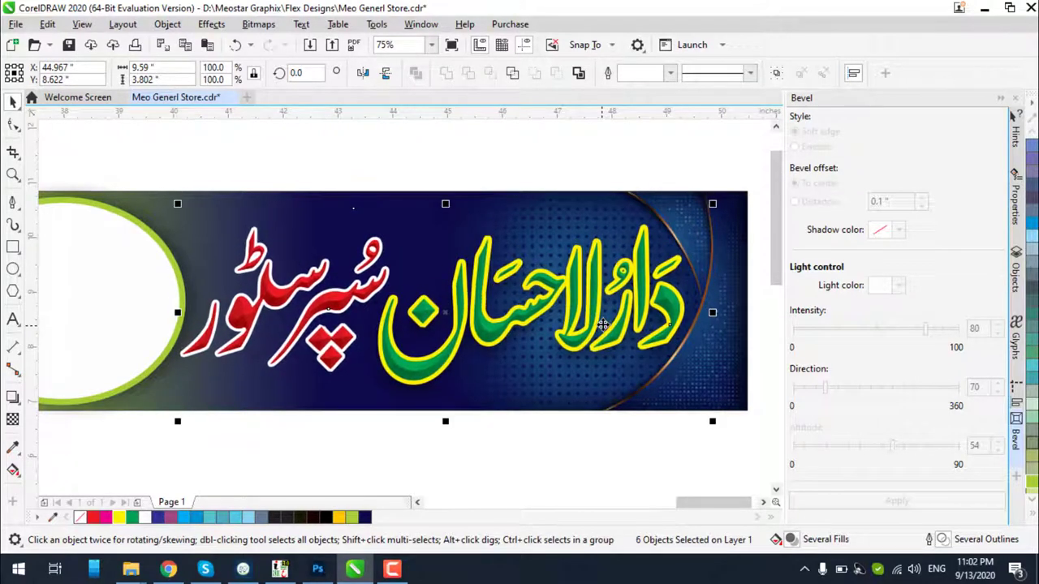
left_click(714, 239)
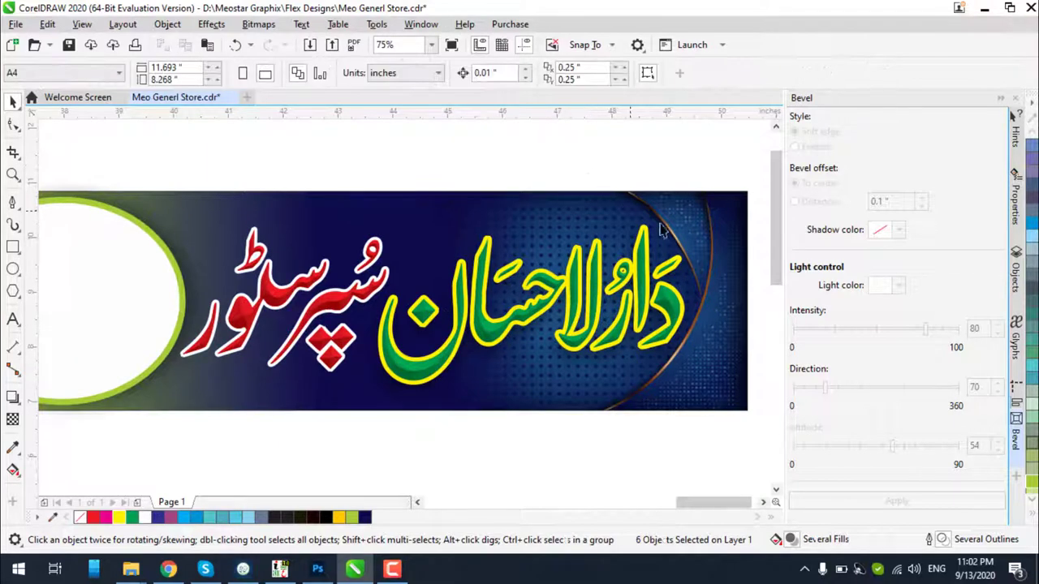
Convert the blue background bitmap inside the PowerClip to CMYK mode
left_click(72, 135)
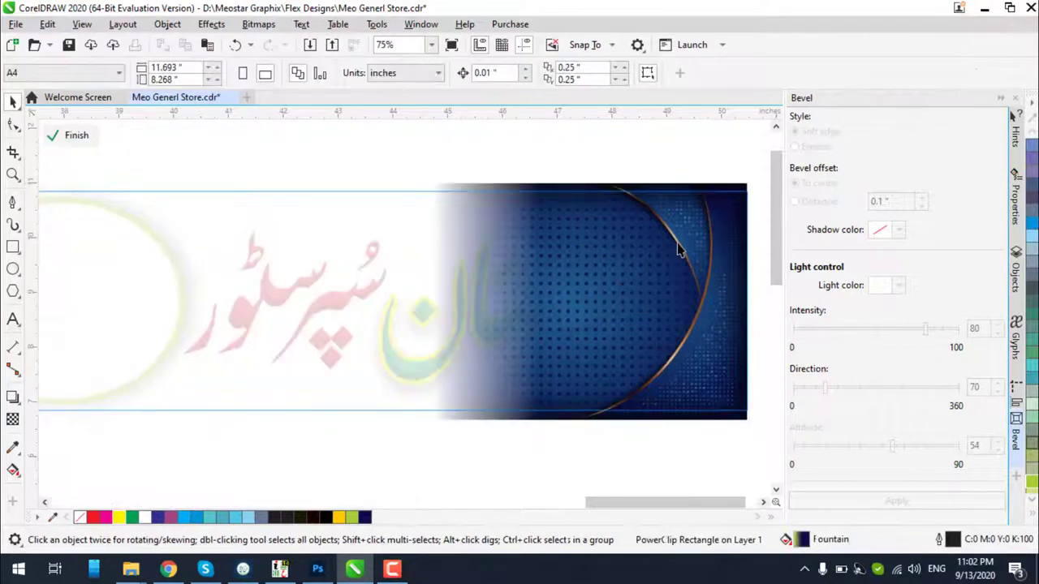
left_click(710, 264)
left_click(249, 24)
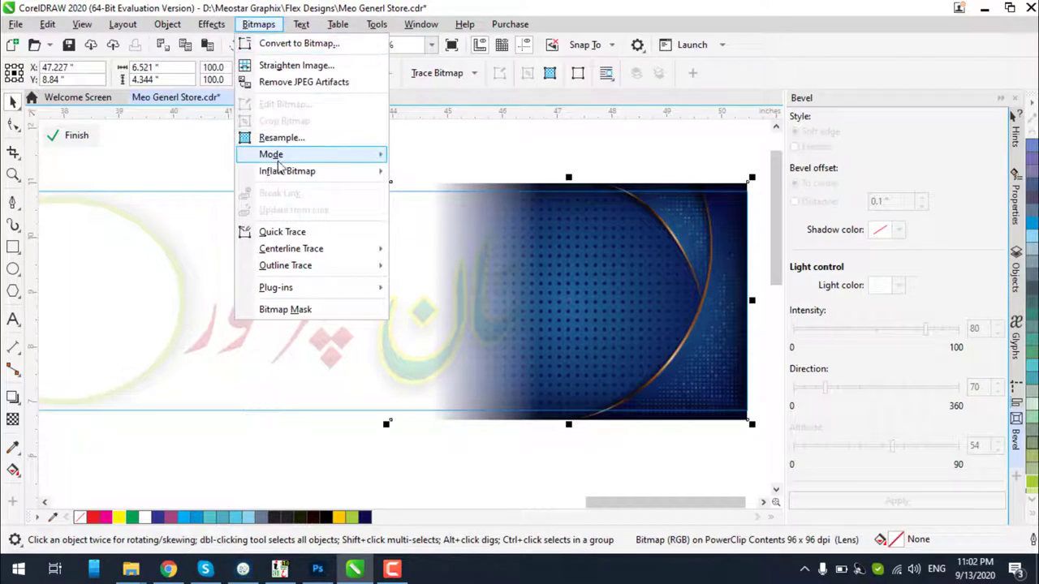
mouse_move(280, 158)
left_click(434, 257)
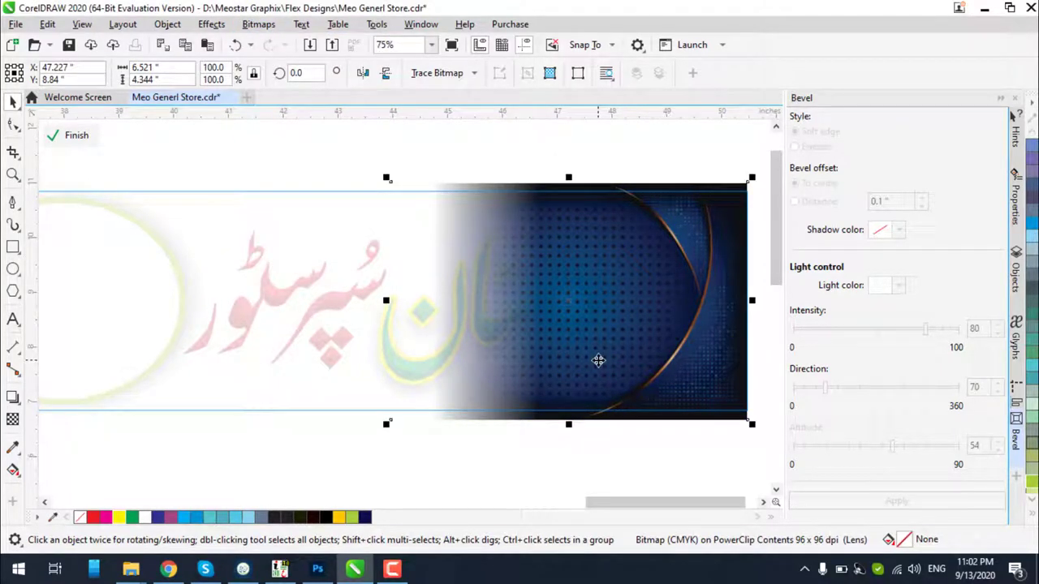
Apply brightness 11, contrast 60 and intensity 30 to the blue background
key("ctrl+b")
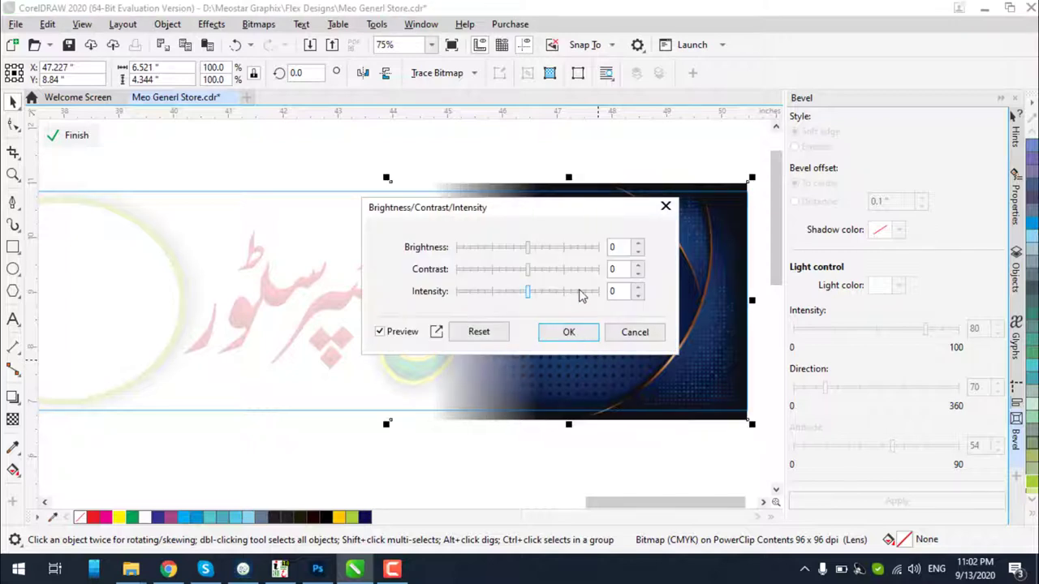
left_click_drag(565, 229, 354, 233)
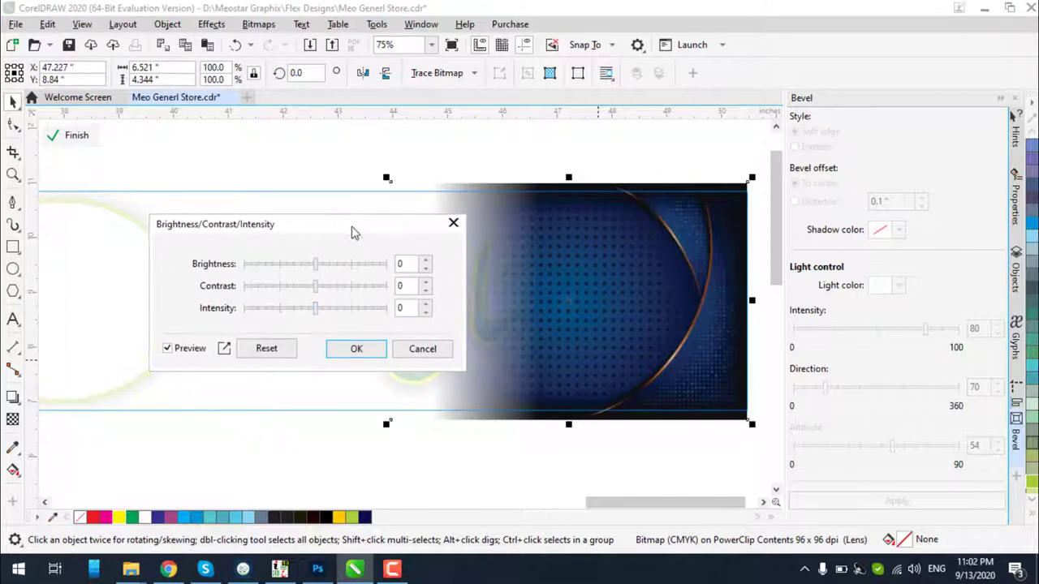
left_click(331, 265)
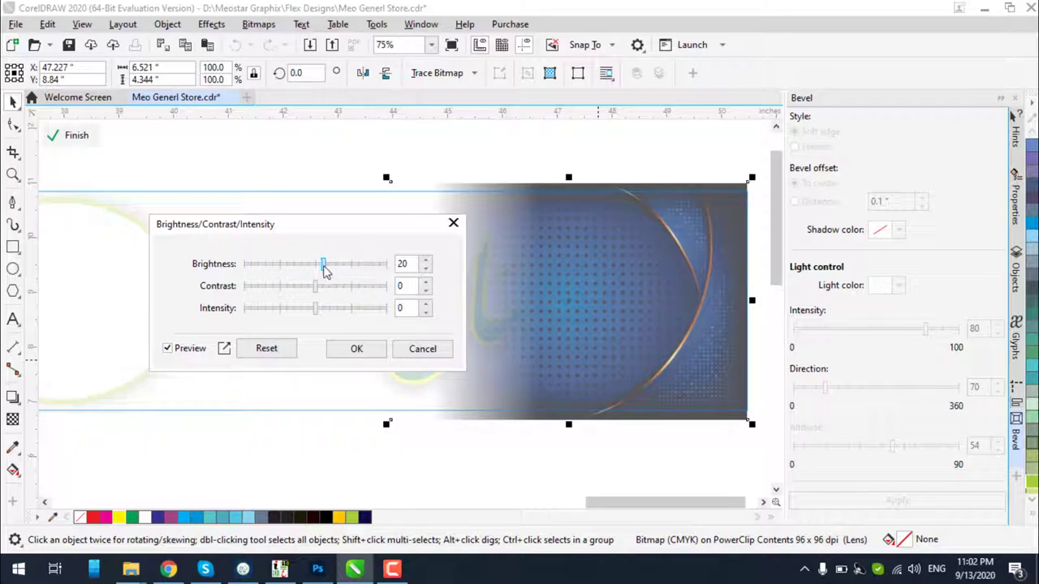
left_click(324, 270)
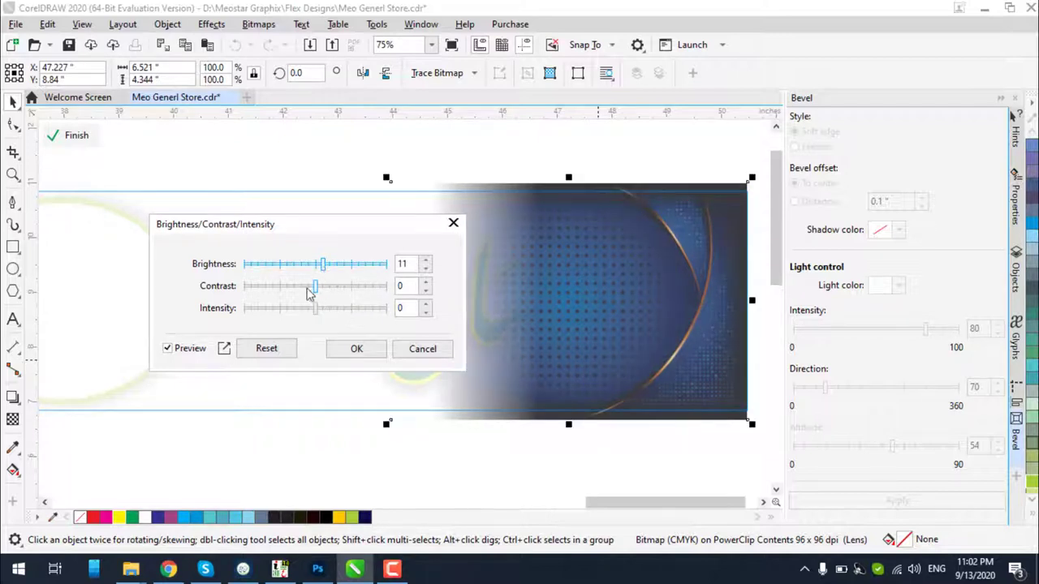
left_click(307, 287)
left_click(333, 292)
left_click_drag(333, 292, 328, 315)
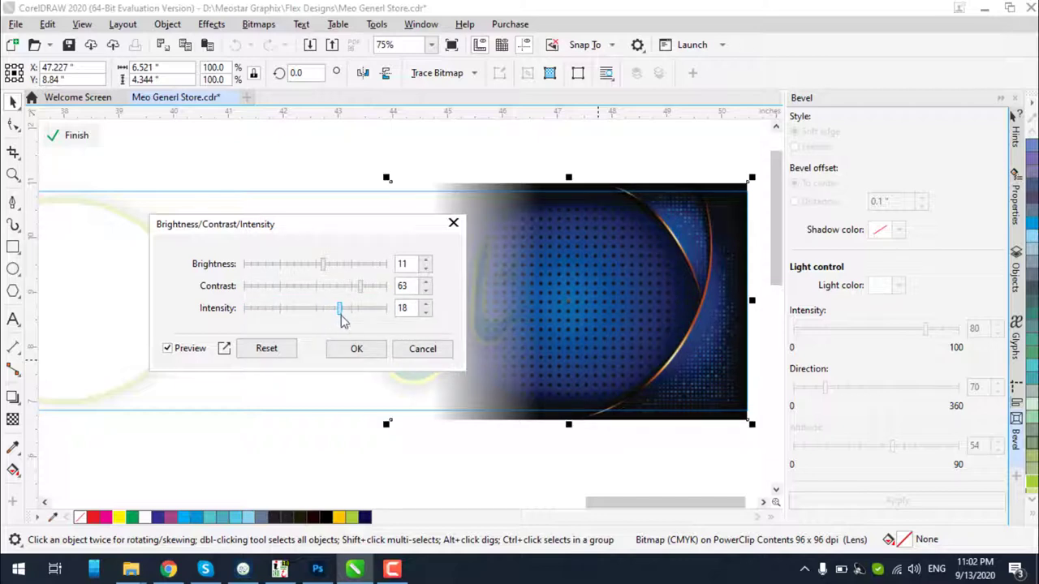
left_click(401, 309)
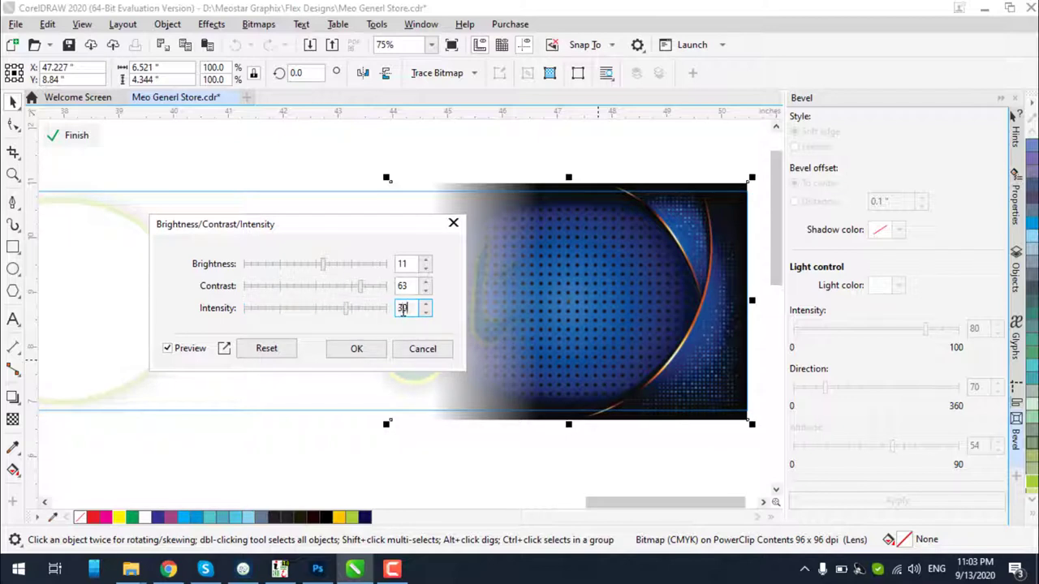
left_click(408, 284)
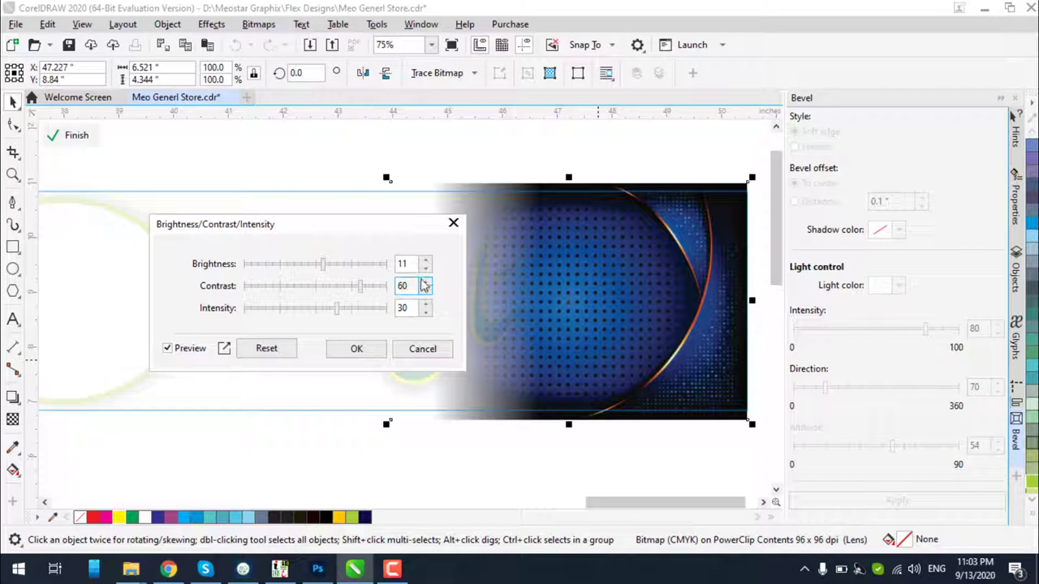
double_click(412, 264)
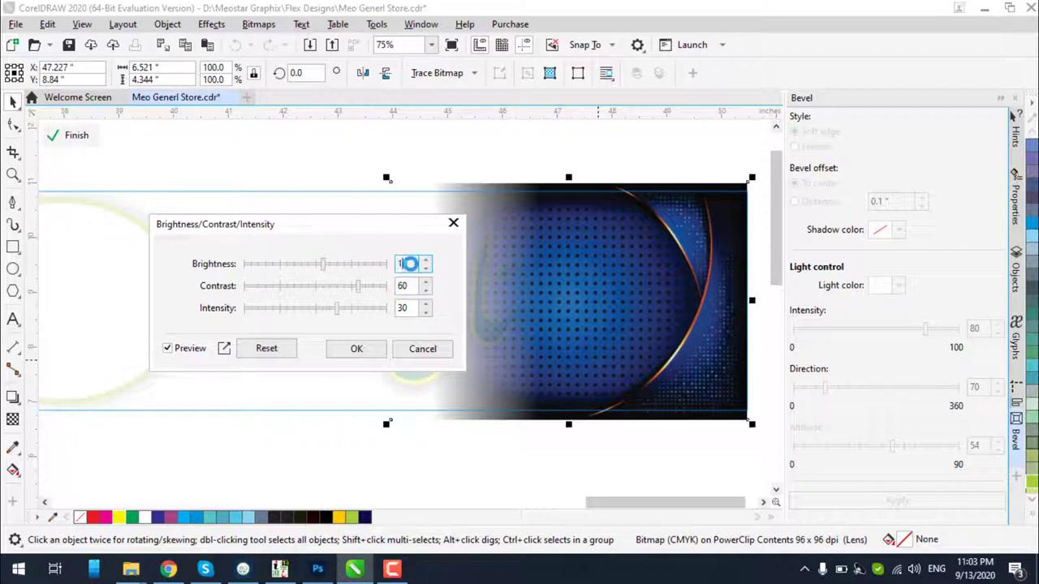
key("Return")
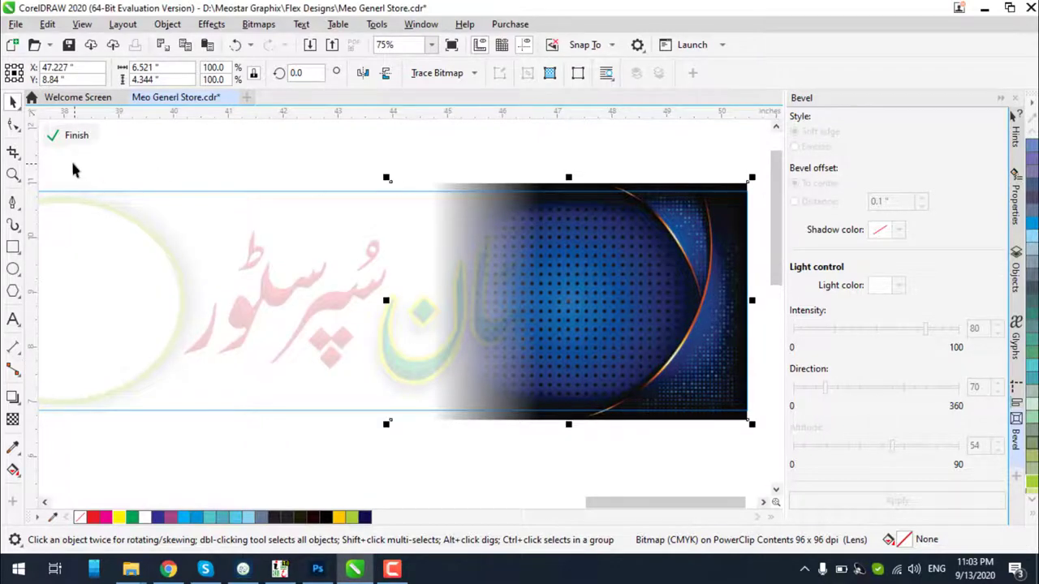
left_click(77, 136)
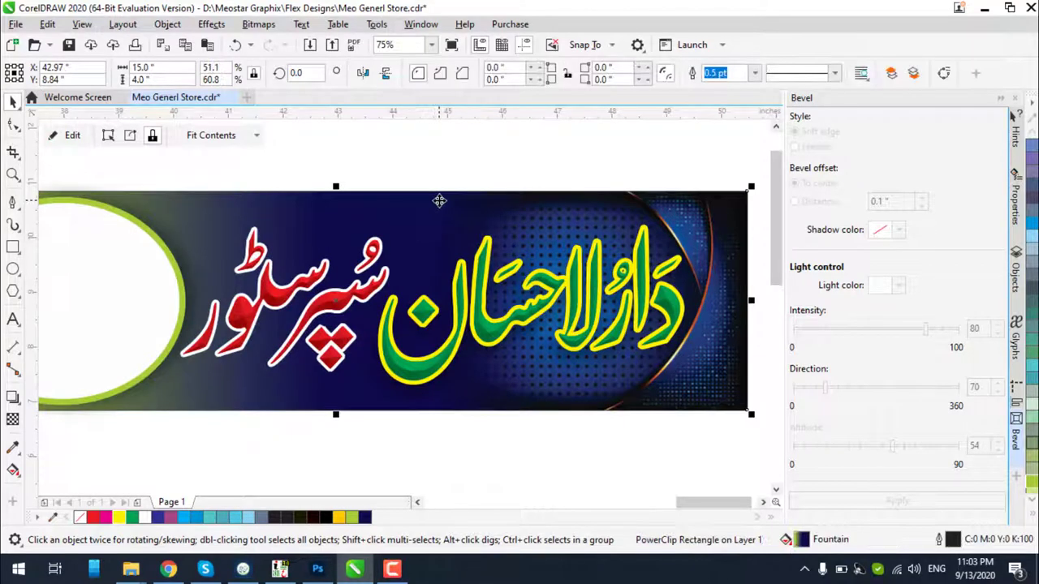
scroll(736, 218, "up", 2)
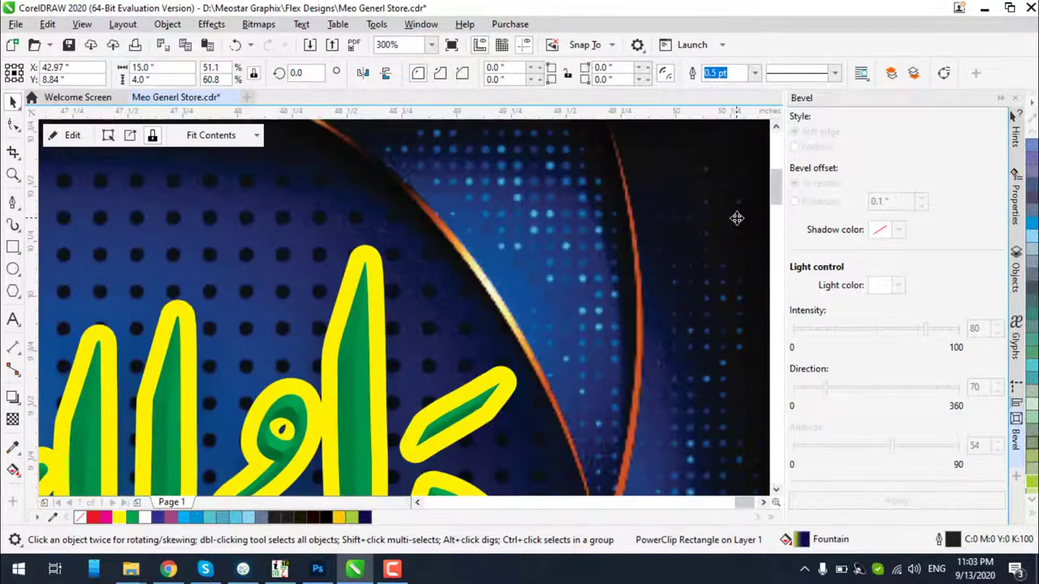
scroll(736, 218, "down", 2)
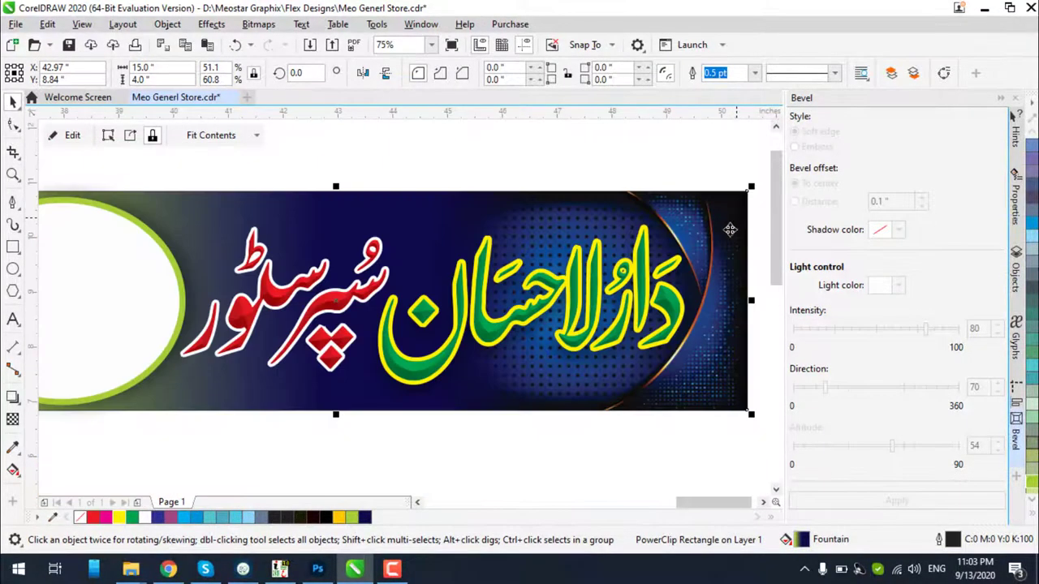
left_click(675, 429)
scroll(670, 321, "down", 1)
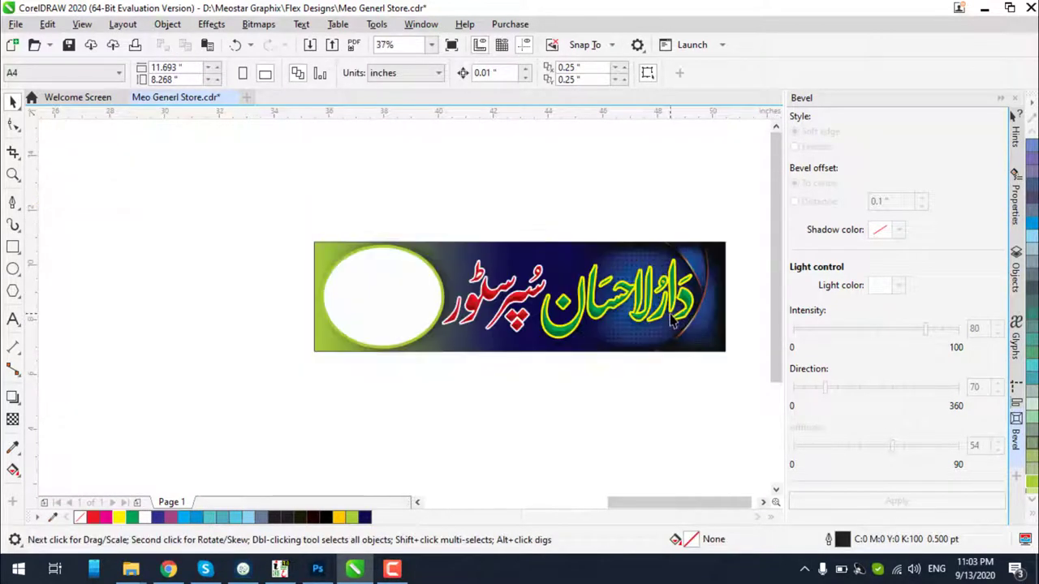
scroll(670, 322, "up", 2)
left_click(672, 297)
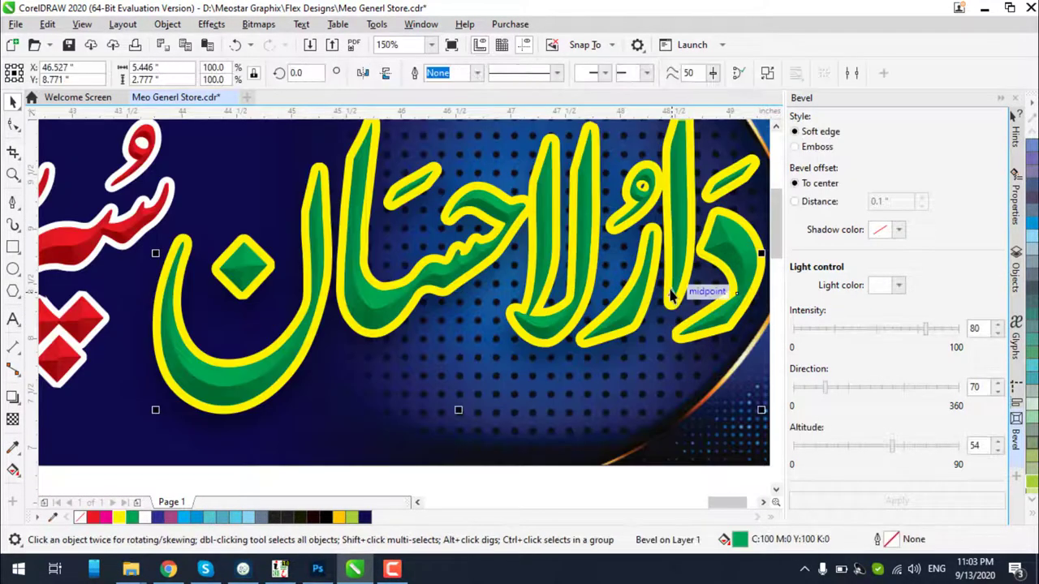
left_click(672, 297)
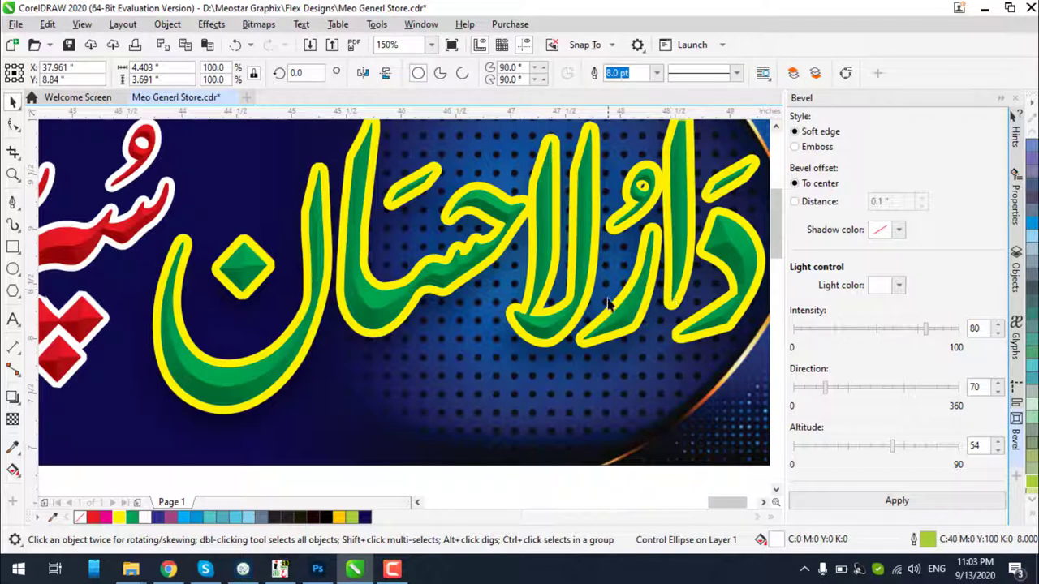
left_click(12, 397)
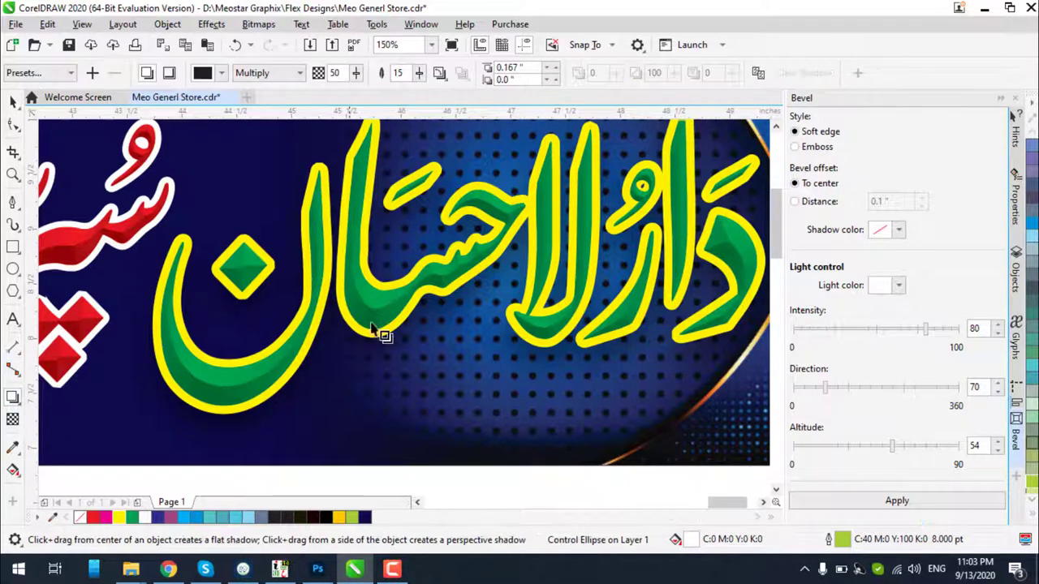
left_click_drag(382, 331, 547, 338)
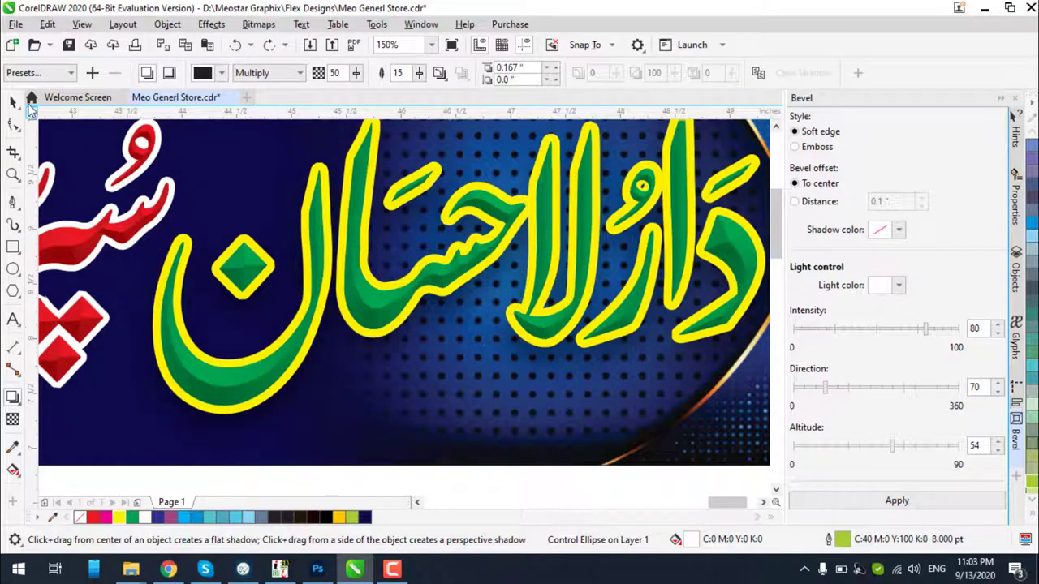
left_click(13, 101)
mouse_move(312, 250)
left_mouse_down()
mouse_move(323, 324)
mouse_move(322, 267)
left_mouse_up()
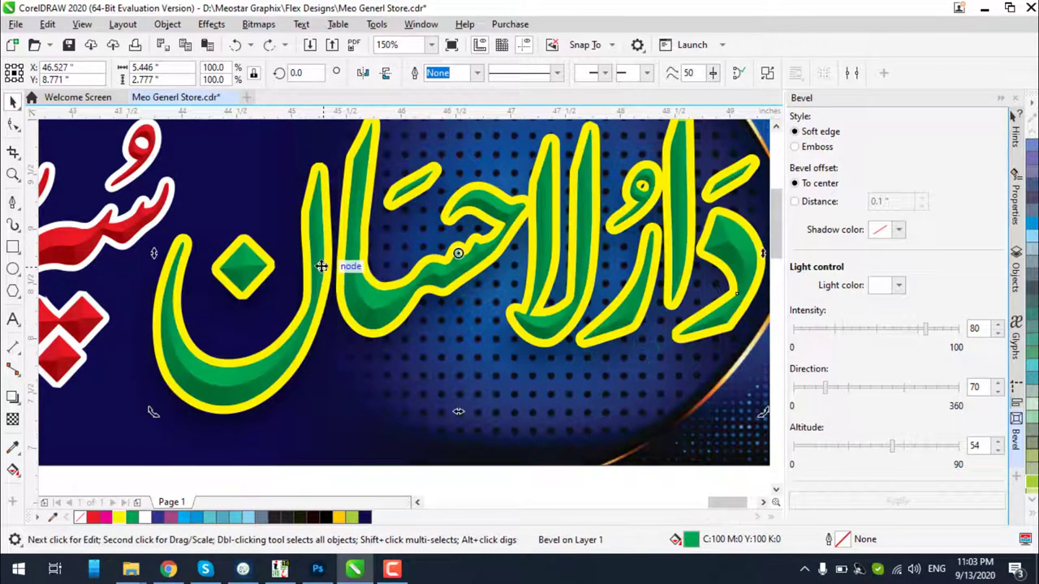
scroll(321, 267, "down", 4)
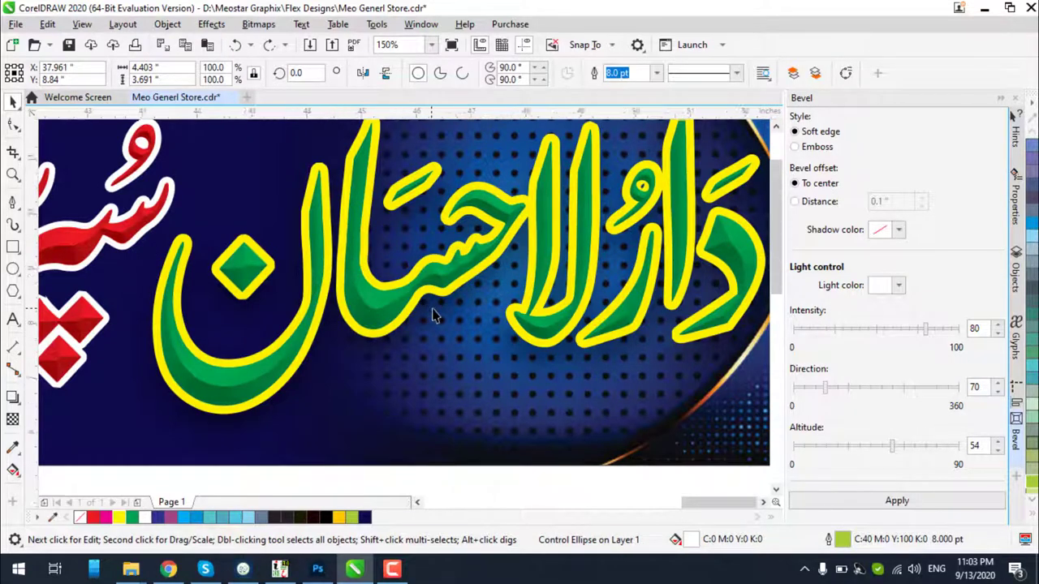
left_click(548, 414)
left_click_drag(548, 413, 358, 204)
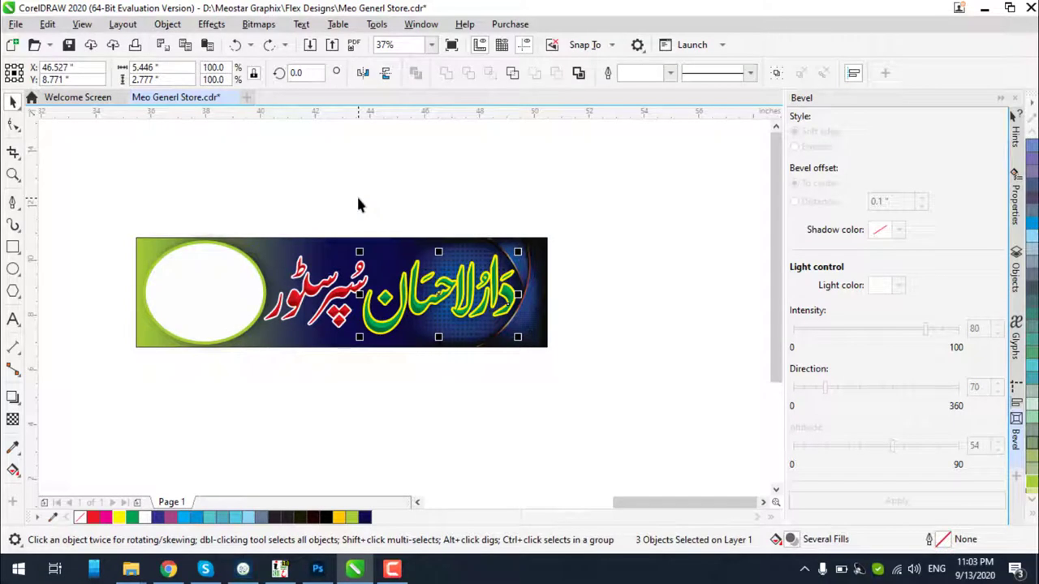
key("ctrl+shift+z")
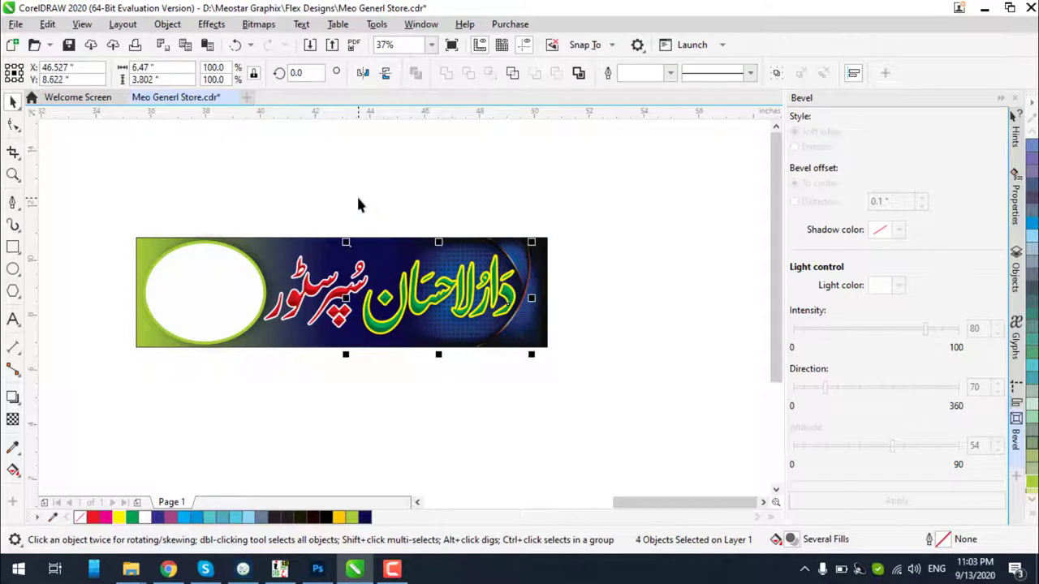
left_click(459, 413)
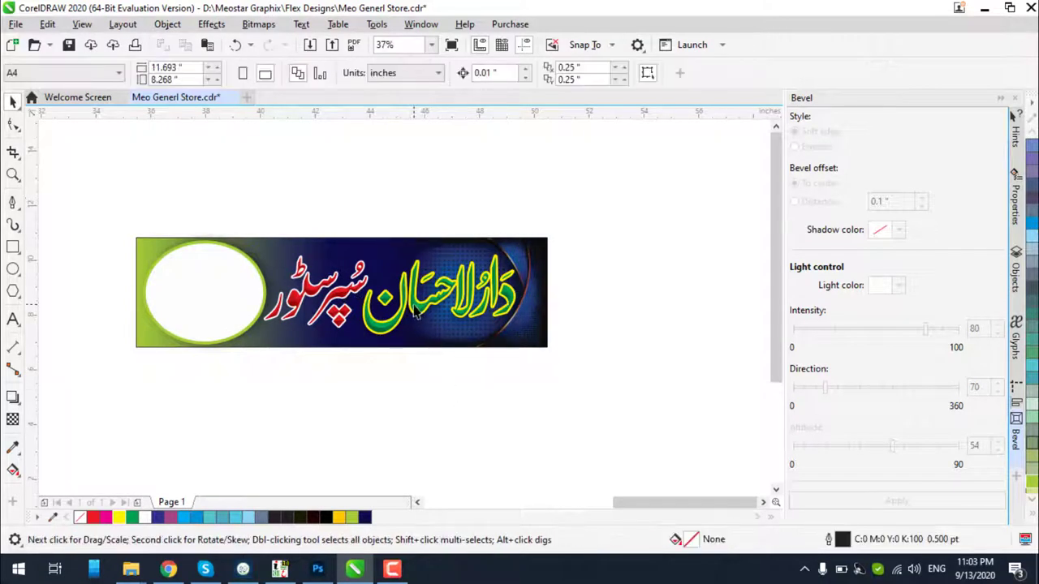
left_click(413, 311)
key("Tab")
key("Tab")
key("Tab")
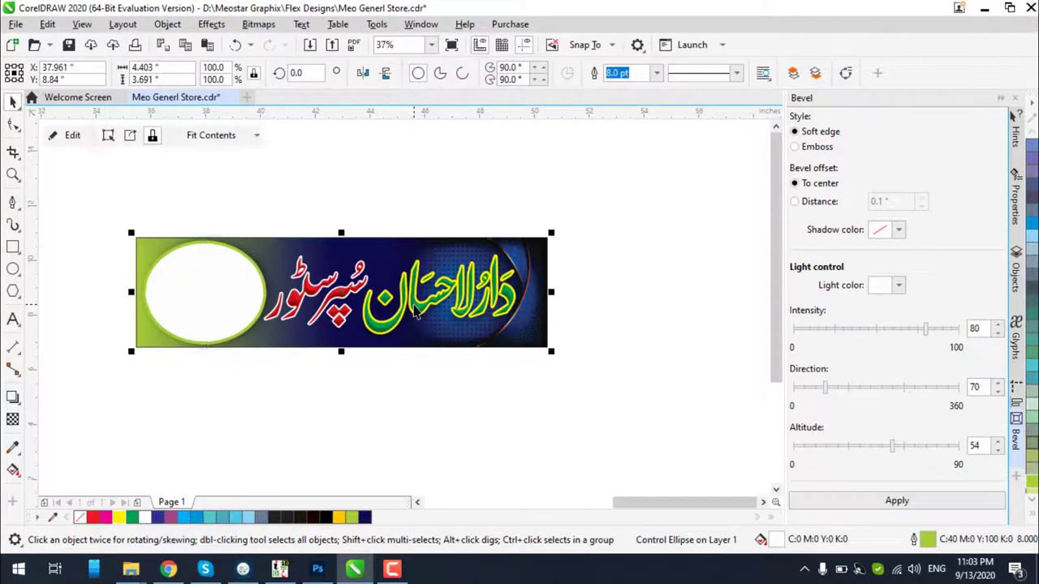
key("Tab")
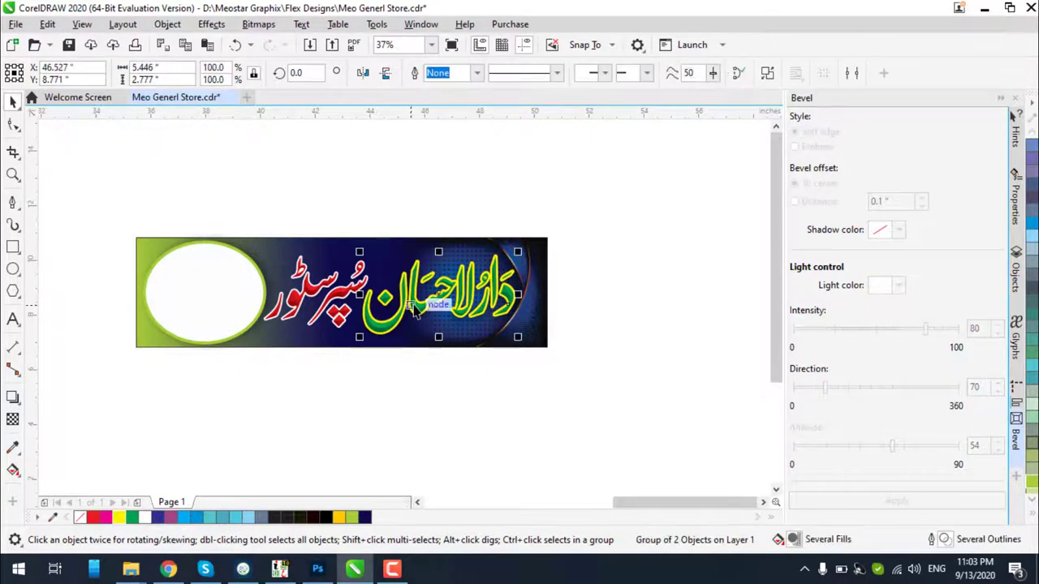
key("Tab")
left_click(428, 398)
scroll(419, 327, "up", 2)
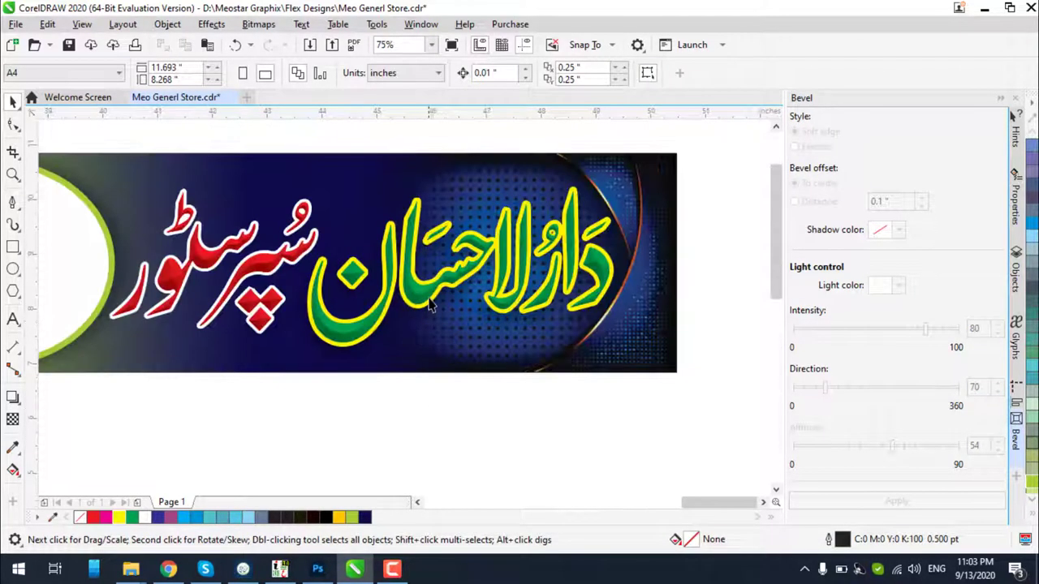
left_click(275, 275)
scroll(435, 288, "down", 2)
left_click(390, 383)
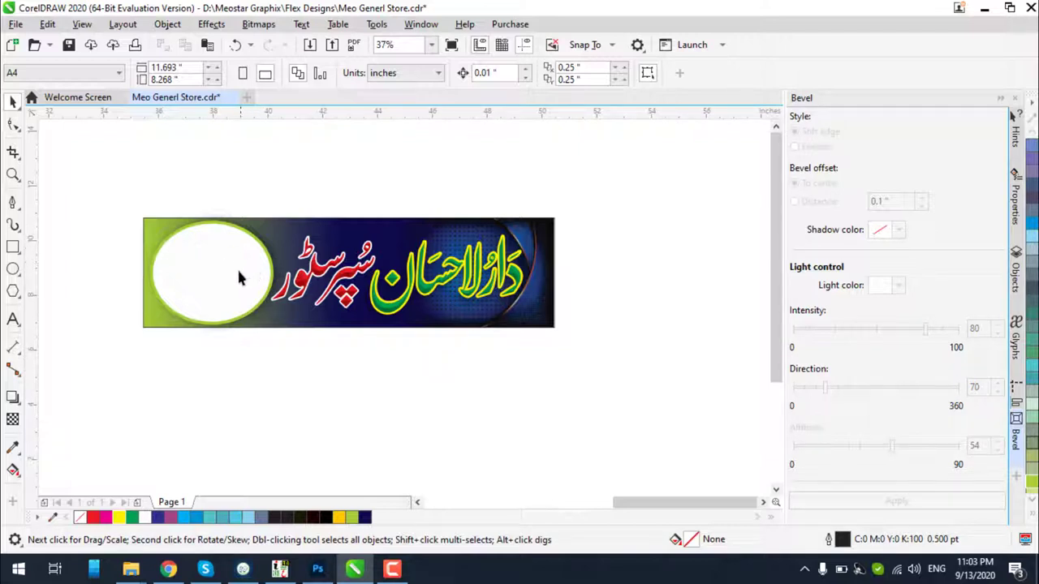
scroll(357, 326, "down", 4)
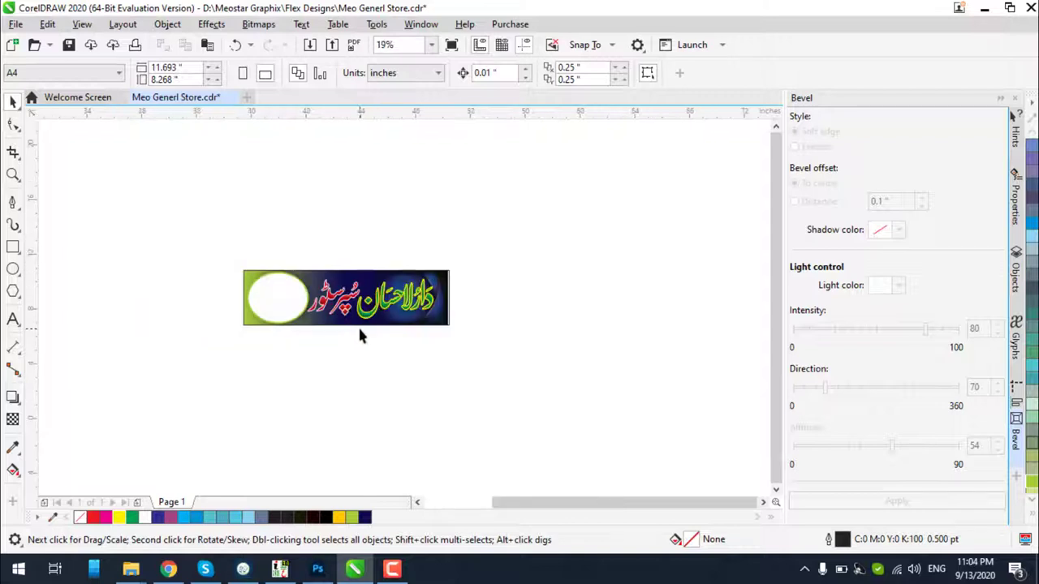
Move the four product photos beside the banner
scroll(151, 349, "up", 4)
scroll(230, 348, "down", 3)
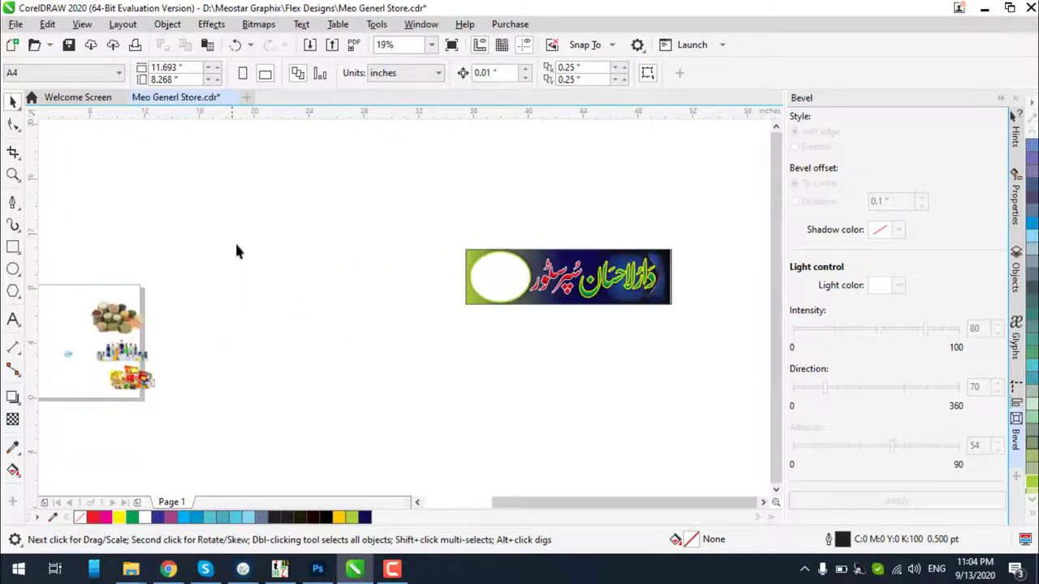
left_click_drag(236, 249, 78, 445)
left_click_drag(217, 353, 517, 296)
left_click(614, 339)
Drop the grain-sacks and grocery-packs photos into the white oval PowerClip
scroll(664, 257, "up", 3)
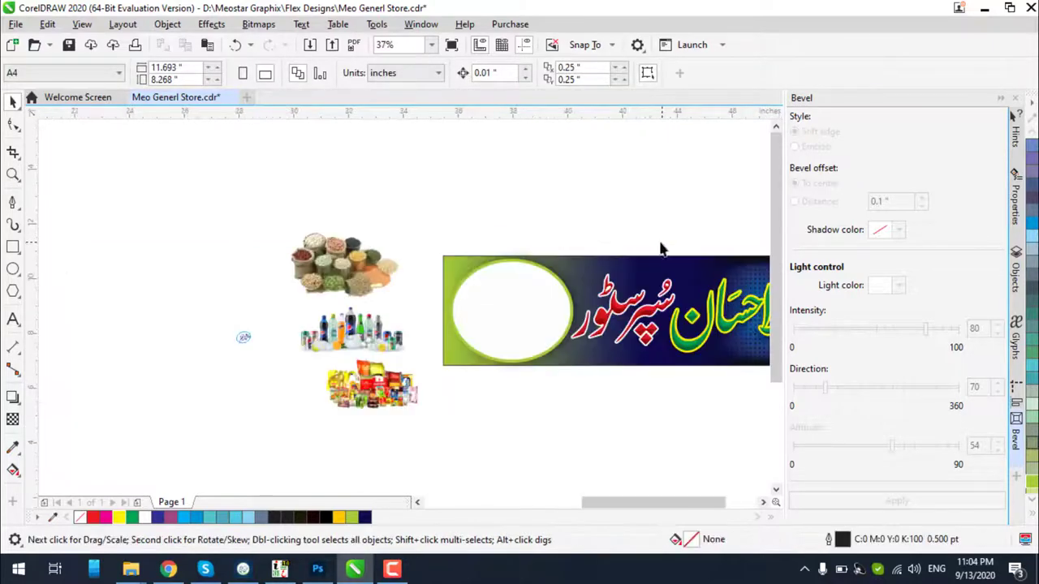
scroll(505, 271, "up", 3)
left_click(187, 262)
left_click_drag(186, 261, 520, 355)
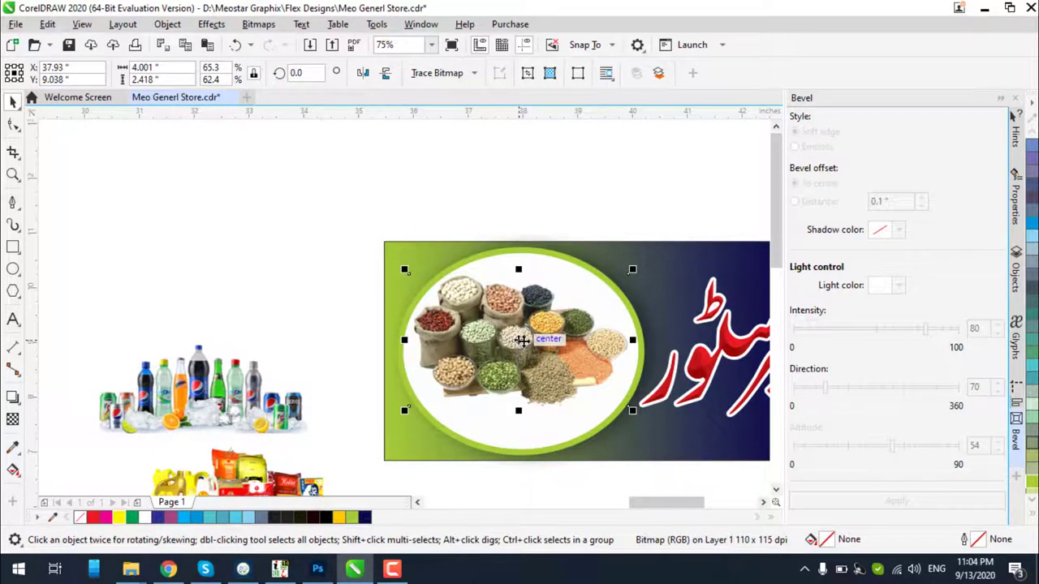
scroll(532, 339, "up", 2)
scroll(531, 339, "down", 2)
left_click_drag(246, 475, 523, 258)
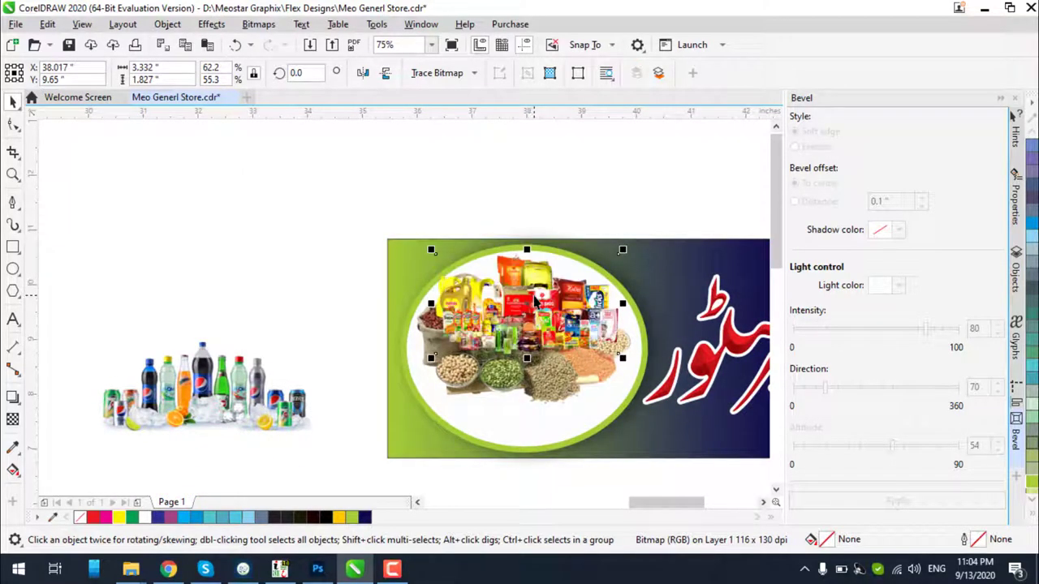
Bring the grain-sacks photo in front of the packs and move it lower
scroll(533, 300, "up", 2)
left_click(548, 479)
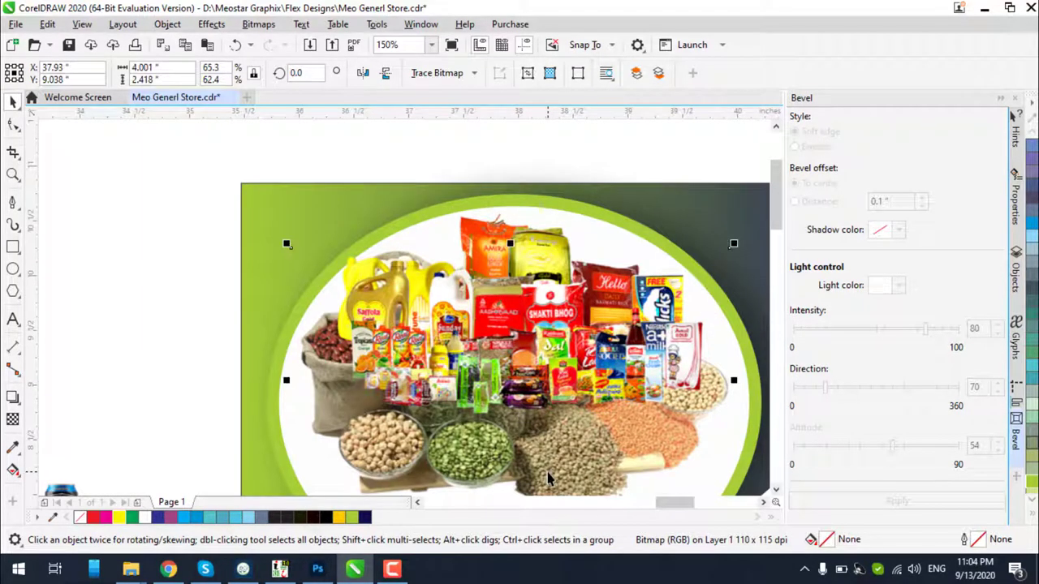
key("shift+Page_Up")
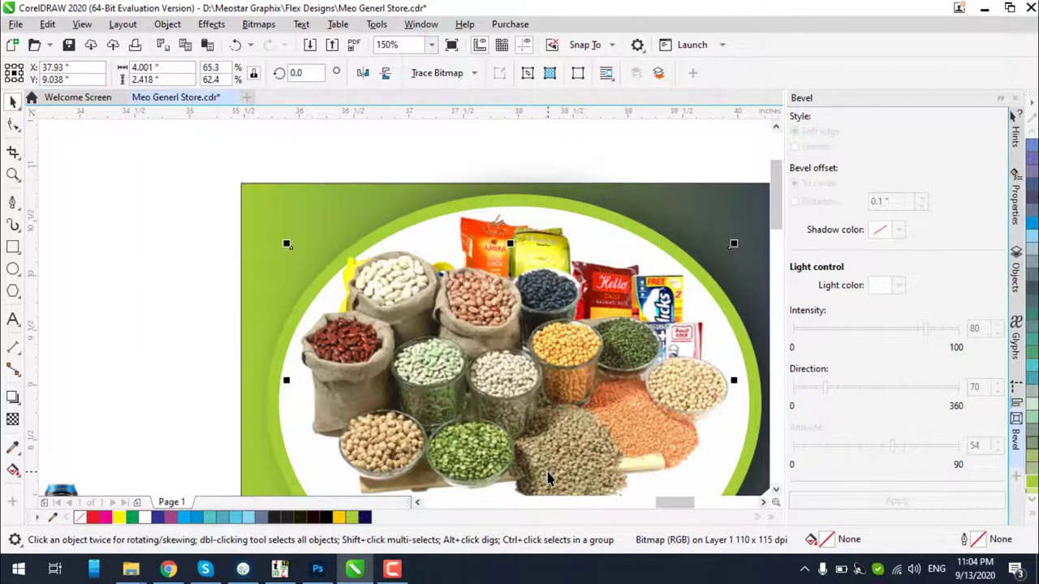
scroll(600, 355, "down", 4)
scroll(580, 417, "up", 4)
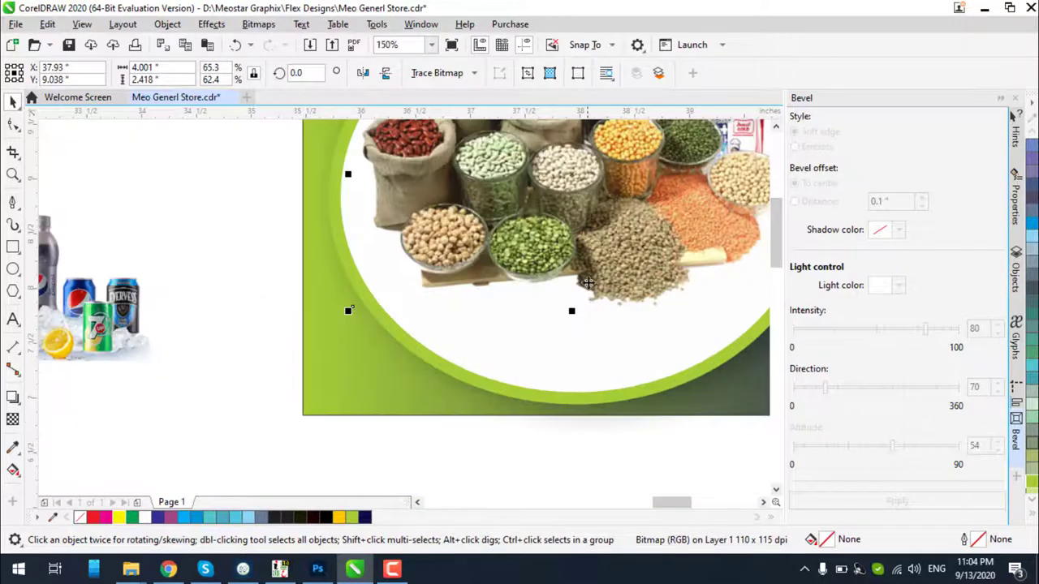
left_click_drag(572, 306, 600, 315)
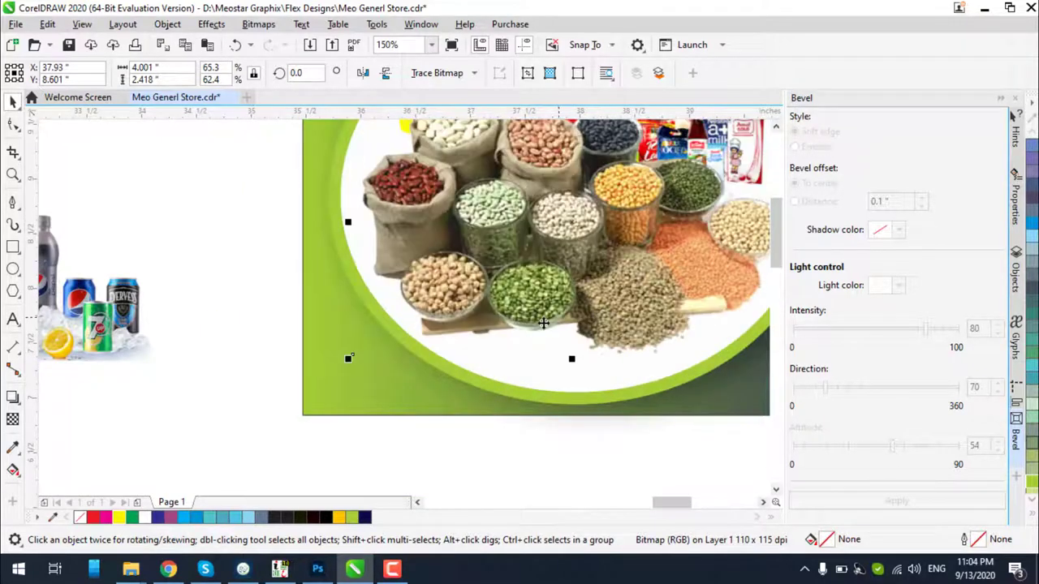
Nudge the grocery-packs photo up-left and enlarge it to 3.99 inches wide
scroll(543, 323, "down", 2)
scroll(565, 224, "up", 2)
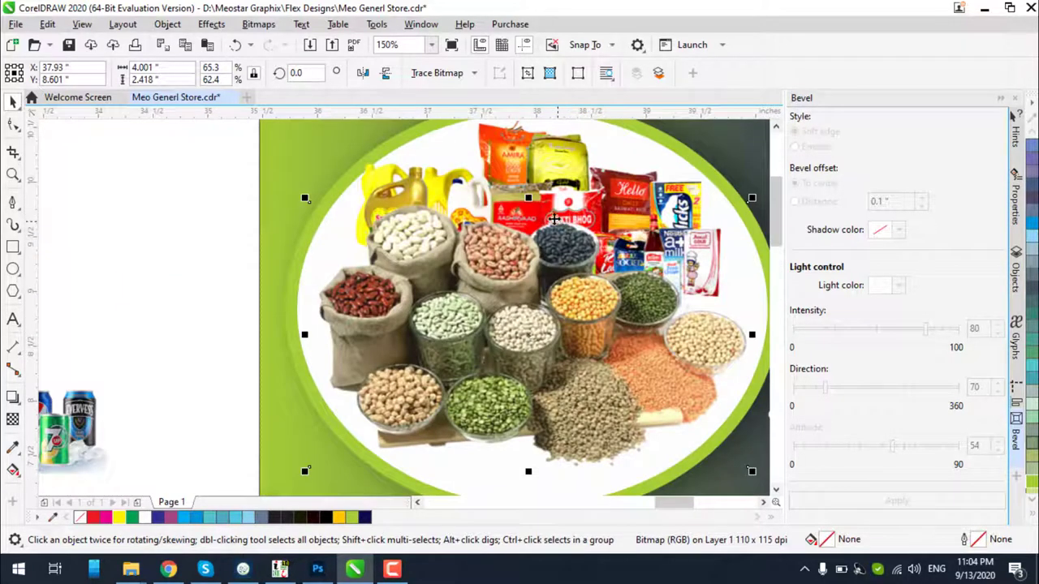
scroll(501, 236, "down", 2)
scroll(527, 197, "up", 2)
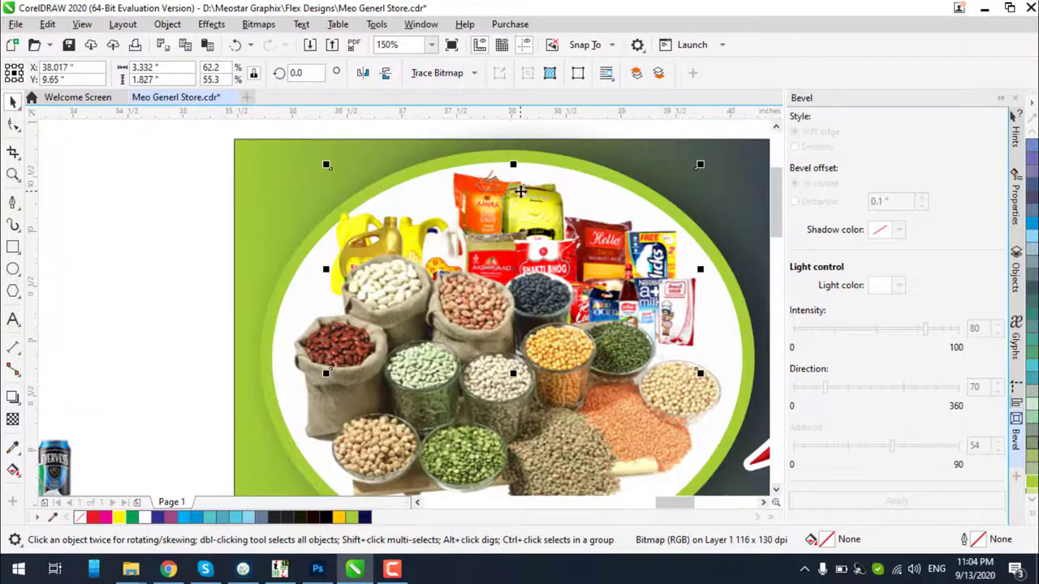
key("Up")
key("Up")
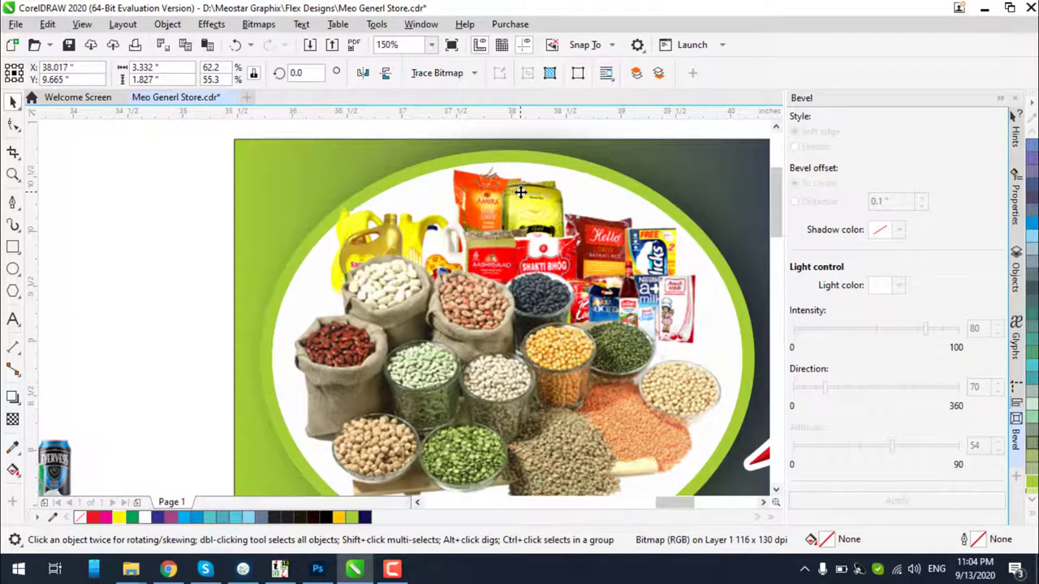
key("Up")
key("Left")
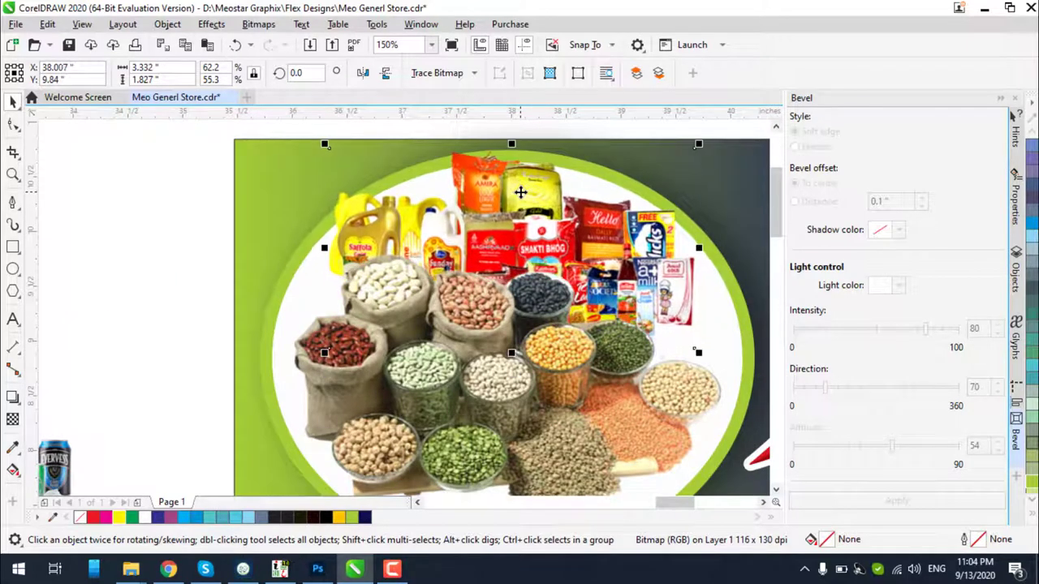
key("Left")
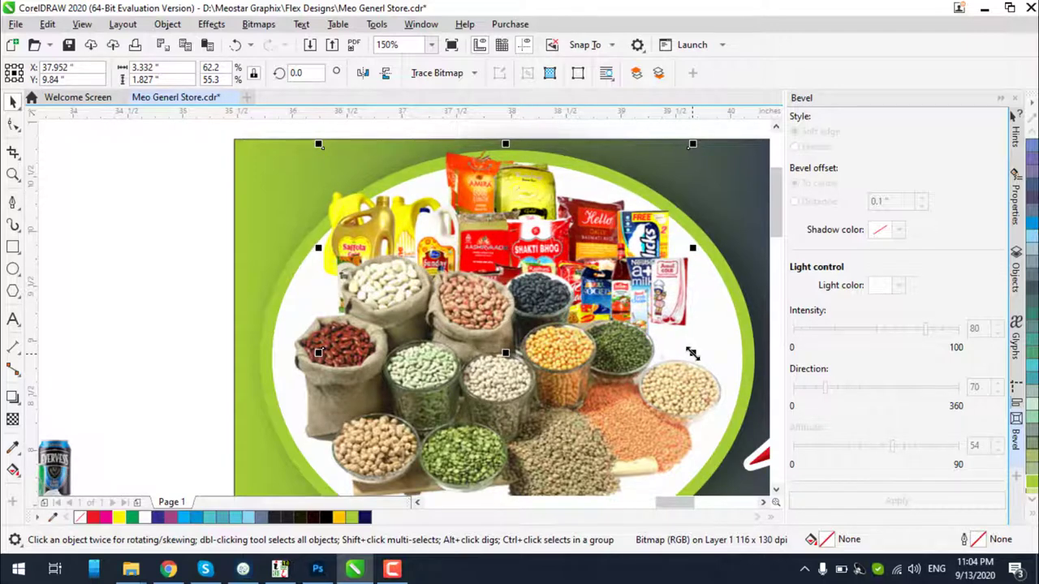
left_click_drag(691, 353, 725, 391)
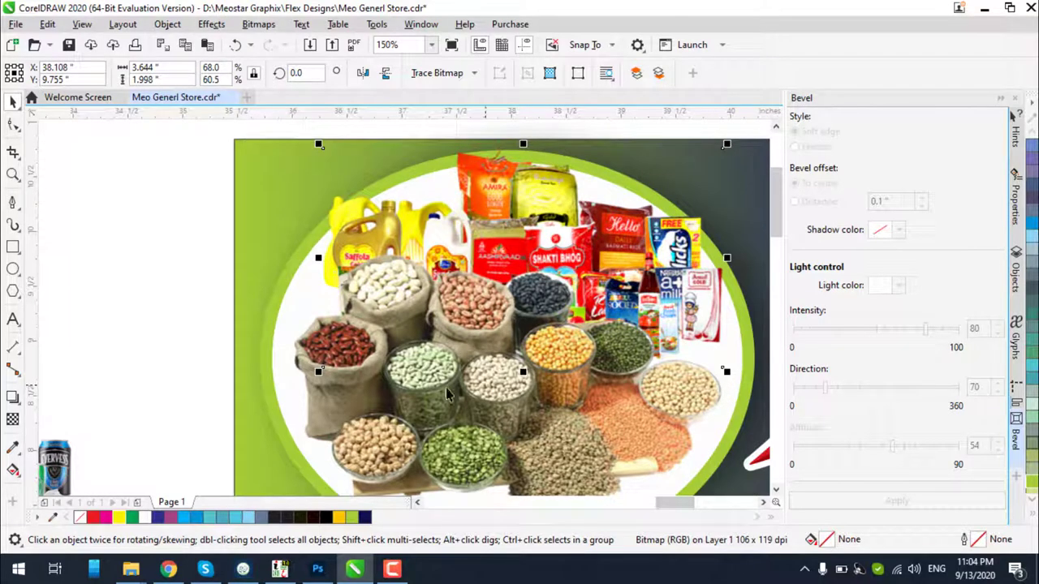
left_click_drag(318, 370, 281, 392)
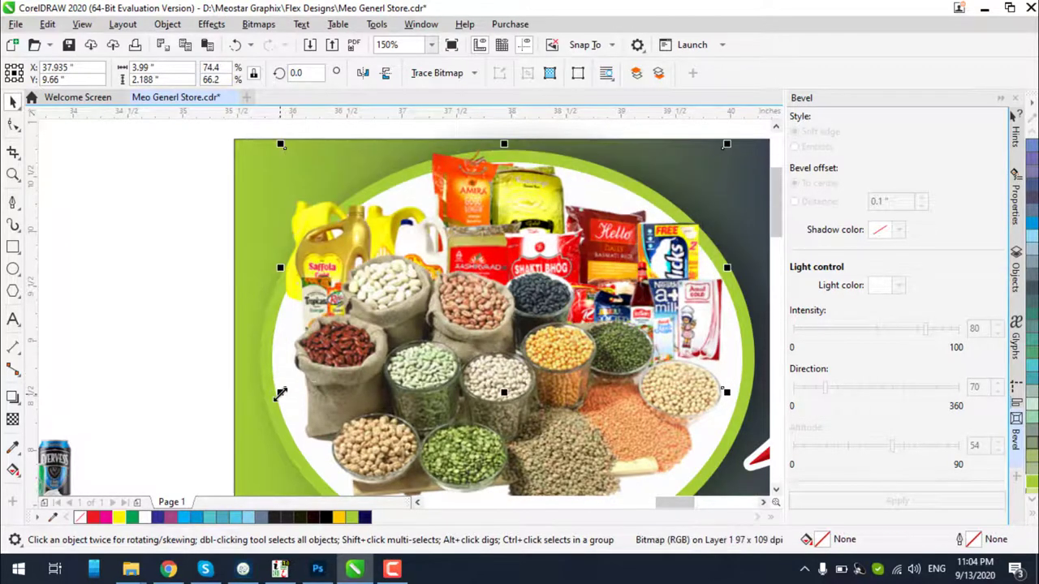
key("ctrl+b")
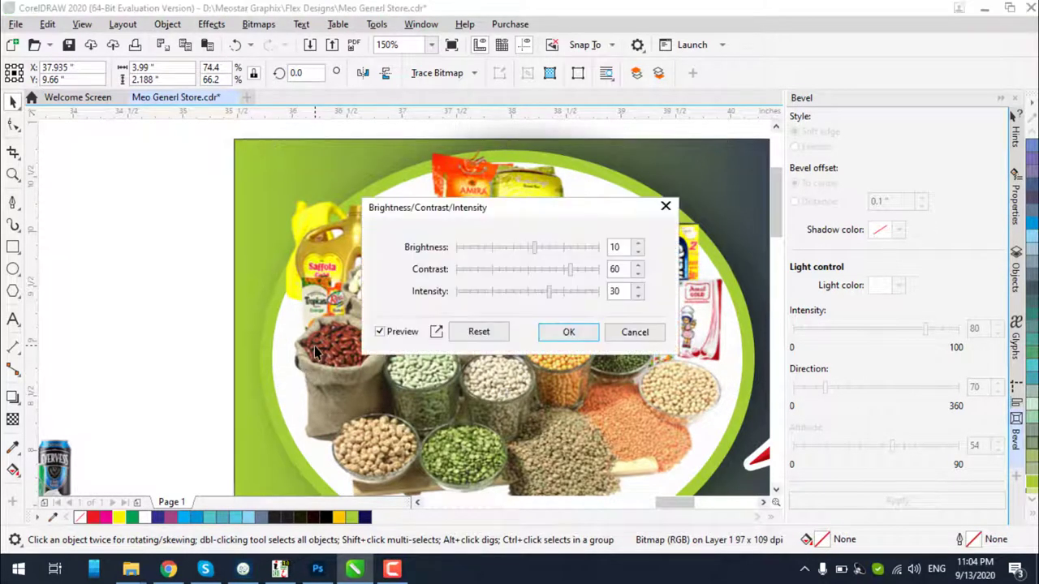
Set the grocery-packs photo to brightness -6, contrast -9 and intensity 11
left_click_drag(557, 212, 647, 310)
left_click_drag(616, 347, 614, 346)
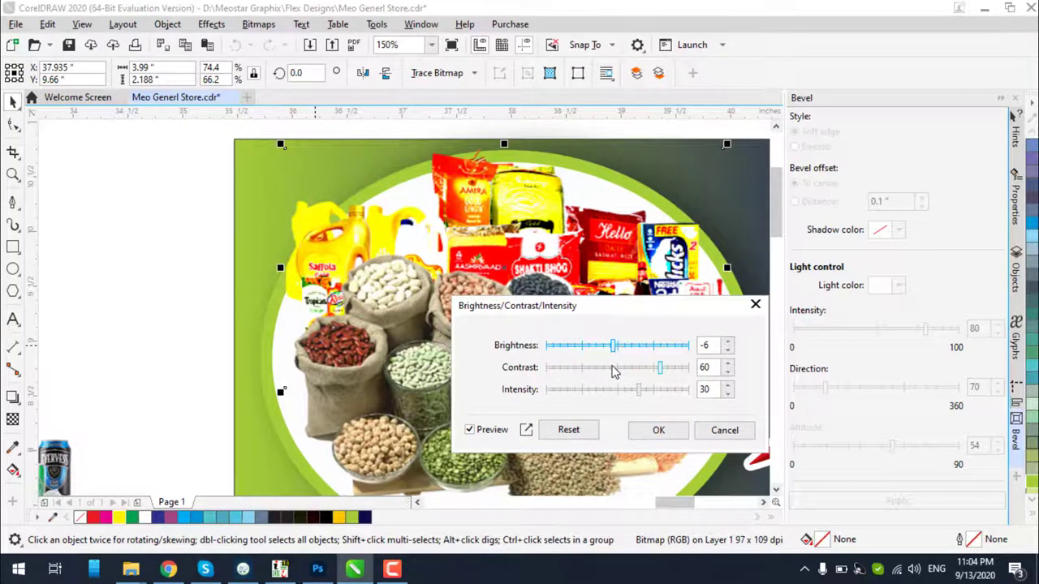
left_click(611, 367)
left_click(615, 390)
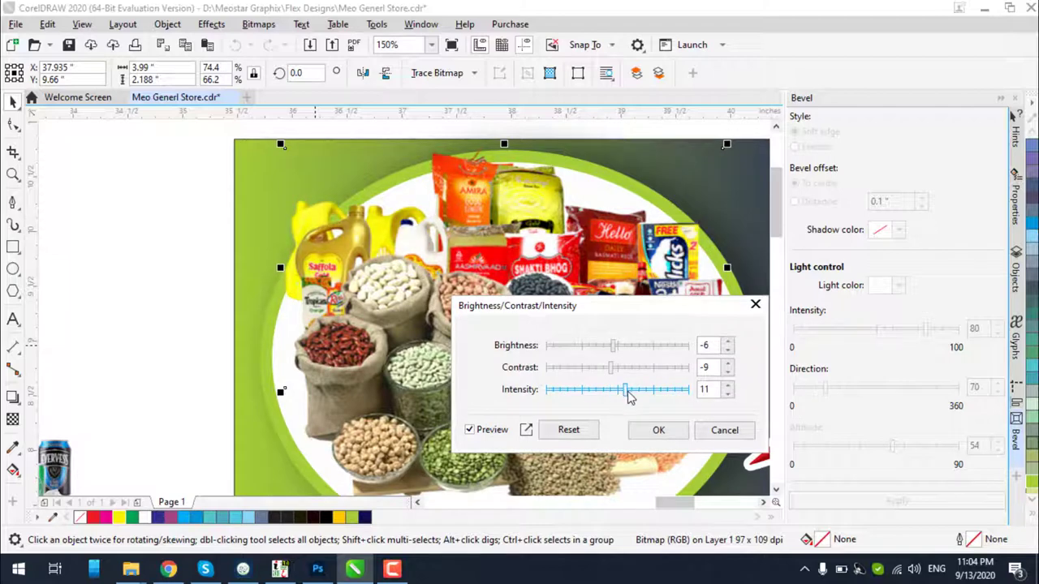
left_click(657, 430)
Select the food photo in the oval, then the oval's green ring
left_click(197, 254)
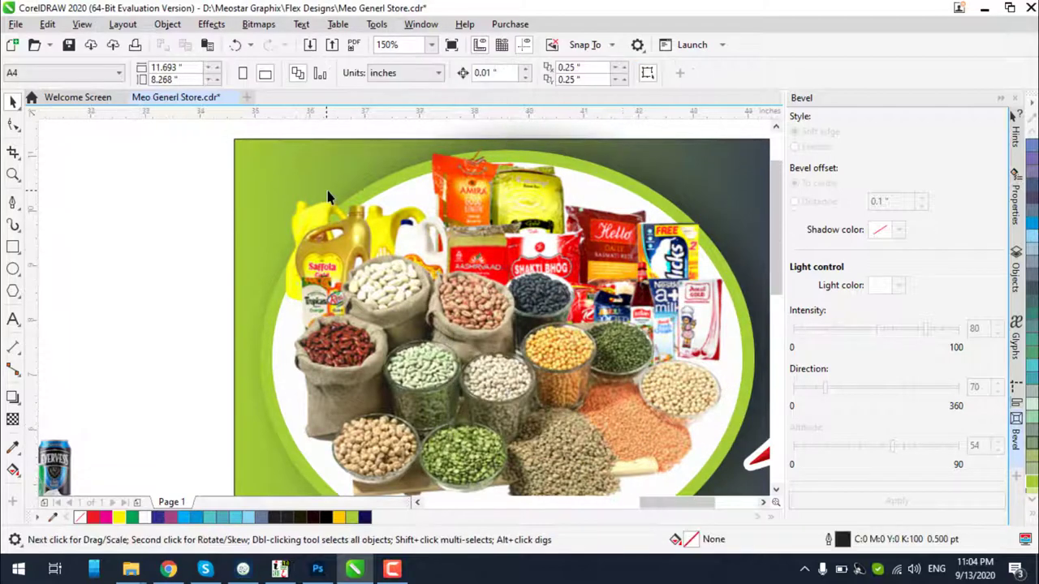
scroll(325, 191, "down", 2)
scroll(519, 333, "up", 2)
left_click(519, 334)
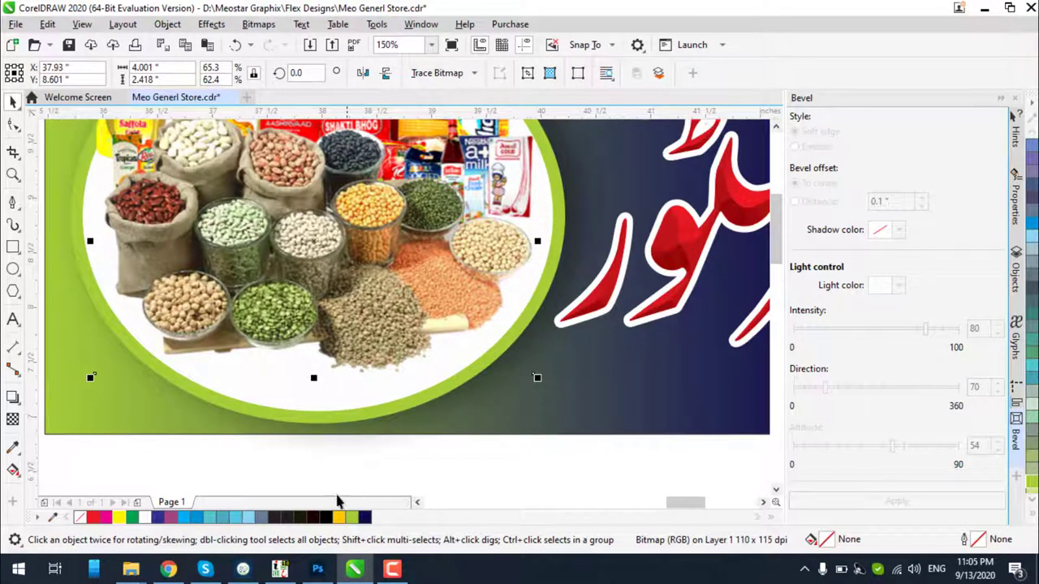
left_click(316, 422)
Make the oval ring's outline magenta
right_click(108, 517)
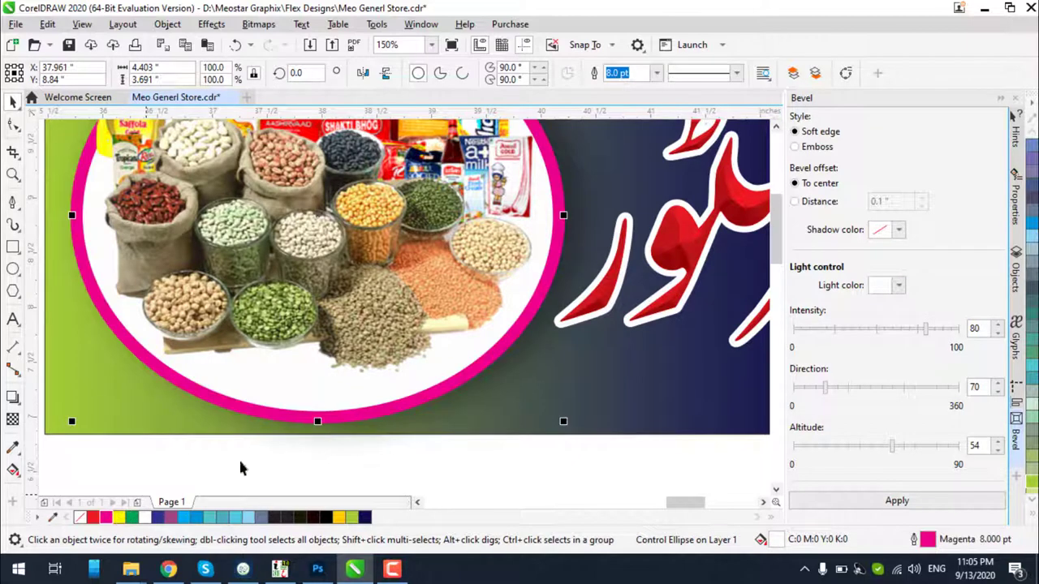
scroll(240, 468, "down", 2)
left_click(638, 325)
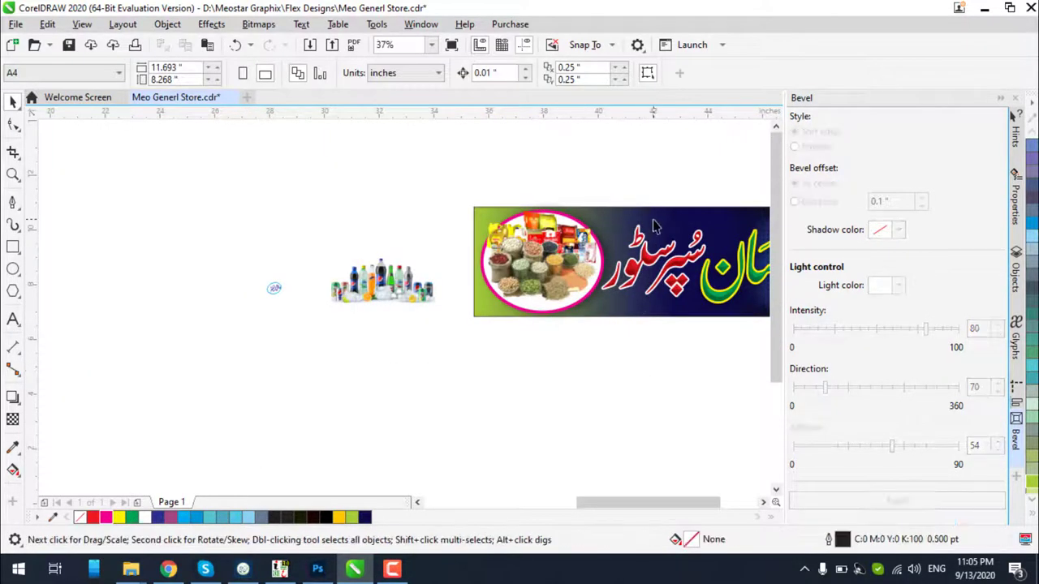
scroll(655, 225, "up", 1)
Change the banner gradient's green start node to magenta so it fades into navy
left_click(654, 213)
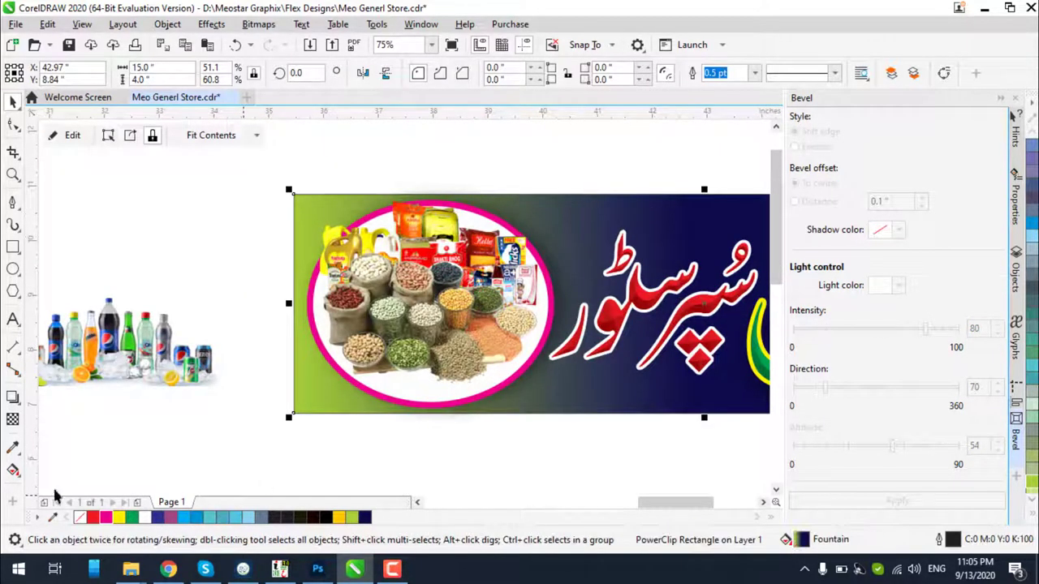
left_click(13, 469)
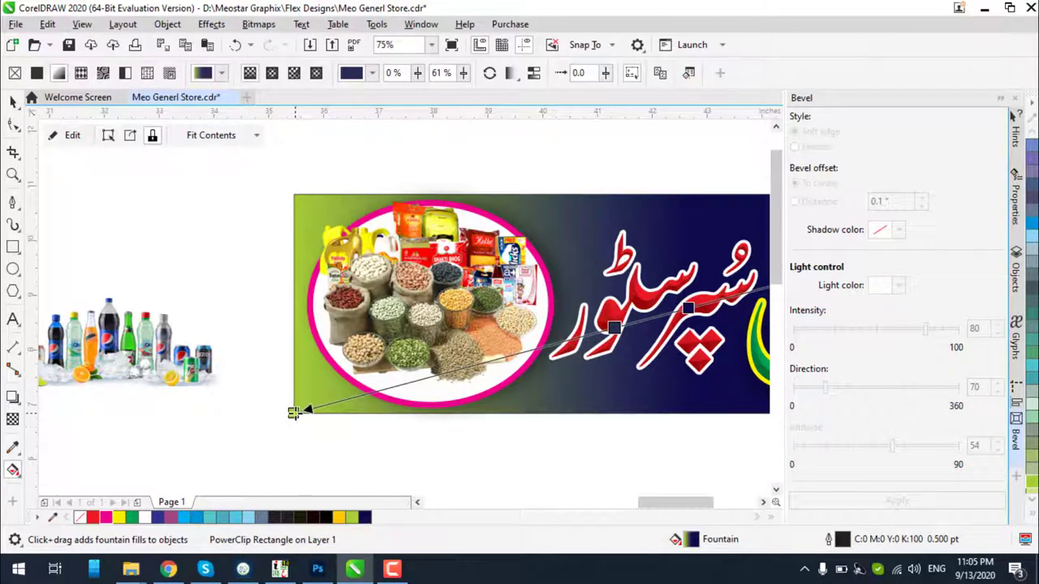
left_click(293, 412)
left_click(106, 517)
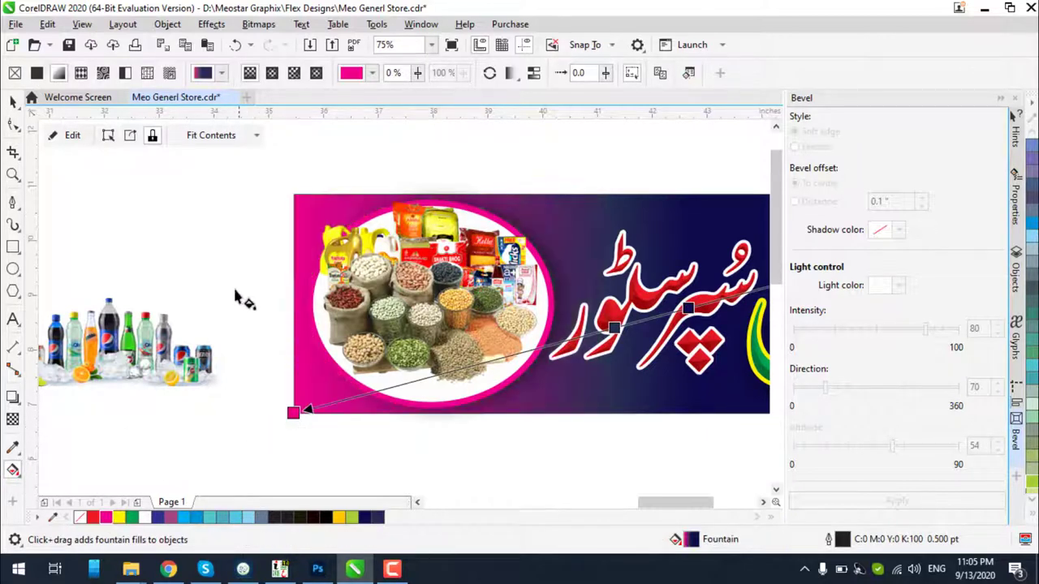
left_click(13, 101)
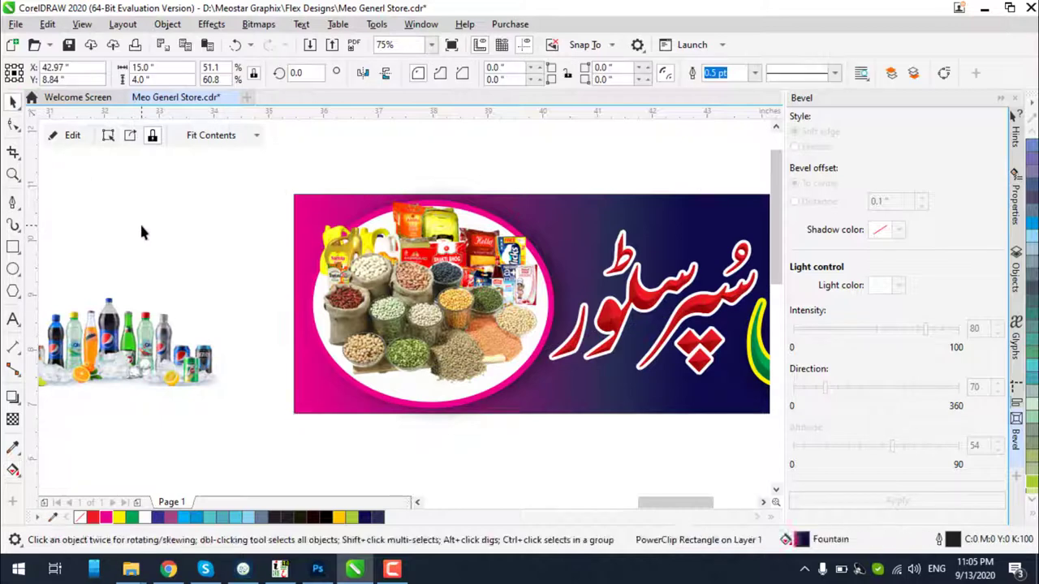
left_click(140, 222)
scroll(140, 222, "down", 2)
scroll(278, 250, "up", 2)
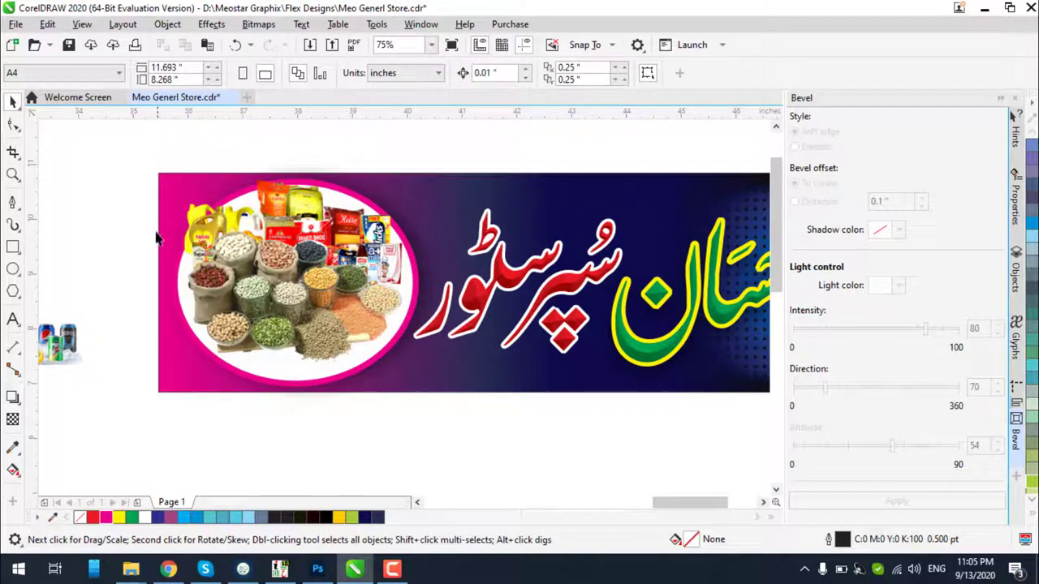
Place the bottles and cans photo in the oval, in front of the grains
scroll(361, 258, "up", 1)
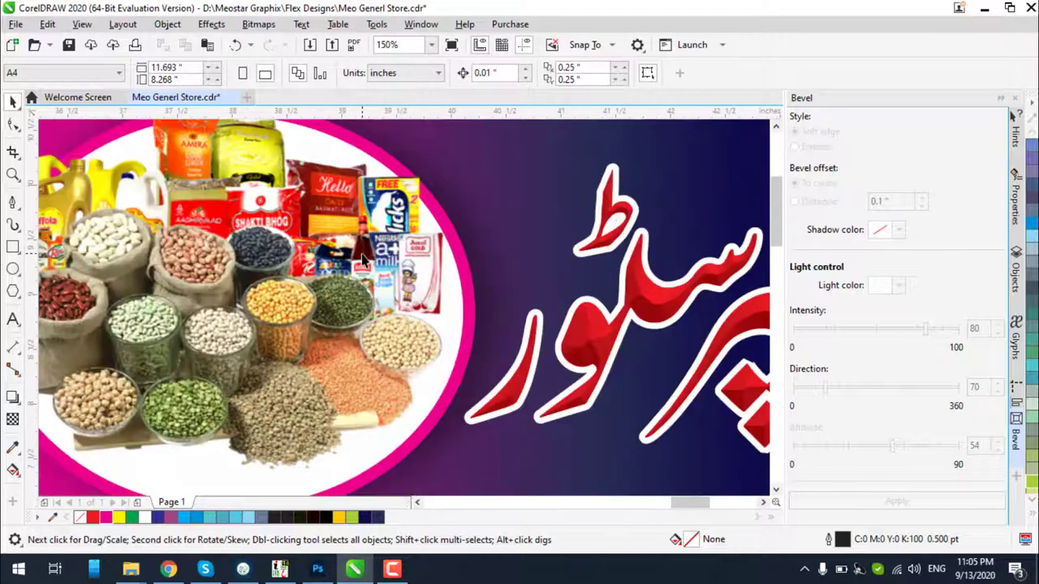
scroll(390, 262, "down", 1)
left_click_drag(97, 349, 355, 382)
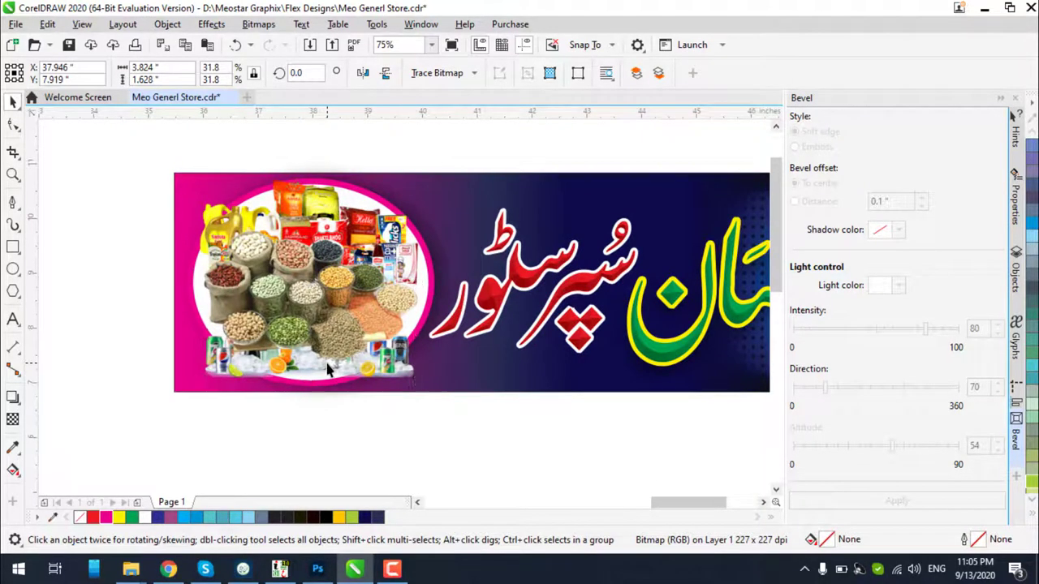
key("shift+Page_Up")
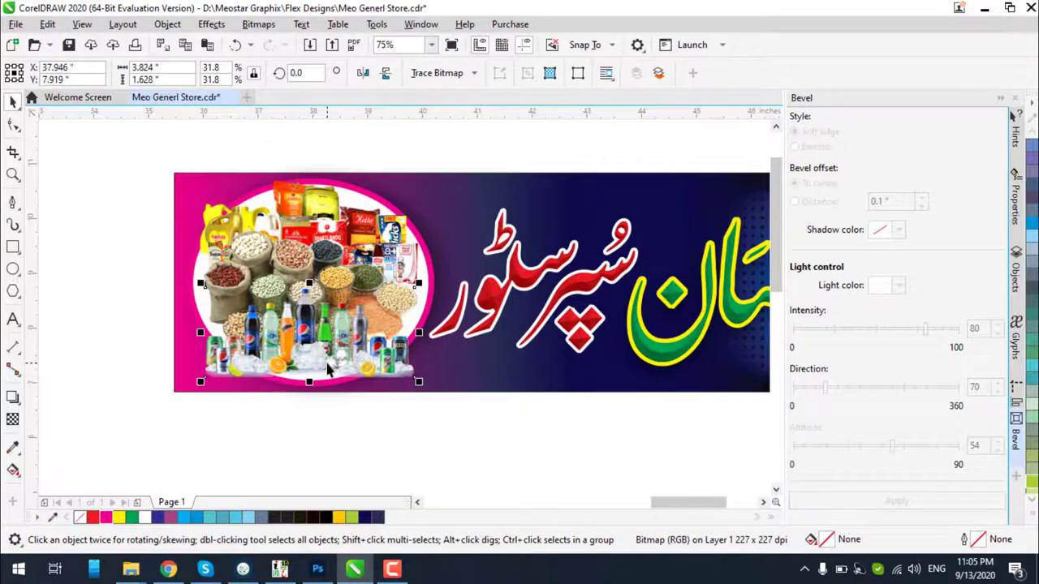
Shrink the bottles picture and settle it along the bottom of the oval
scroll(329, 369, "up", 2)
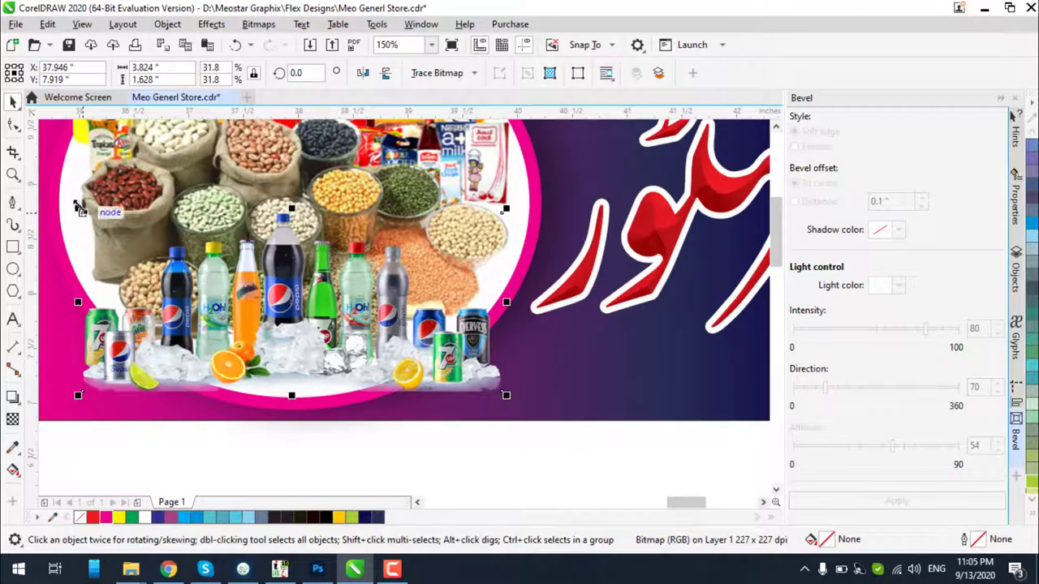
left_click_drag(83, 219, 125, 241)
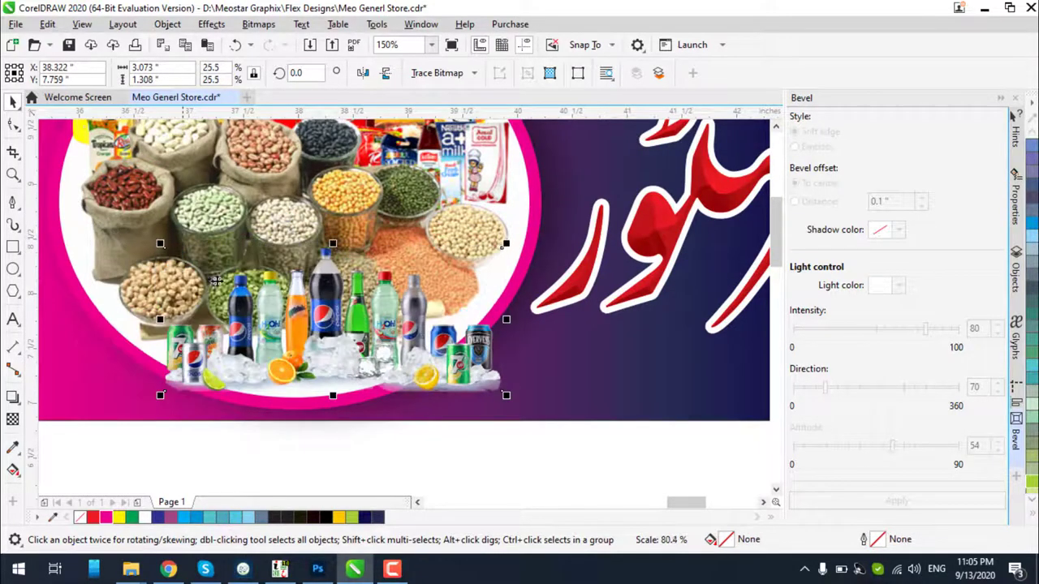
left_click_drag(504, 393, 464, 361)
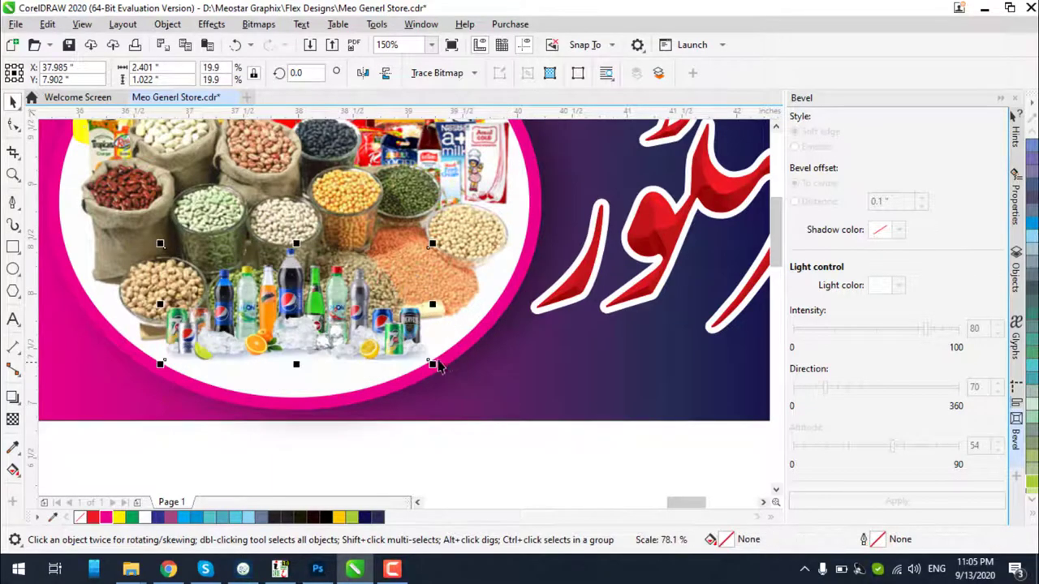
mouse_move(380, 345)
left_mouse_down()
mouse_move(381, 360)
mouse_move(391, 345)
left_mouse_up()
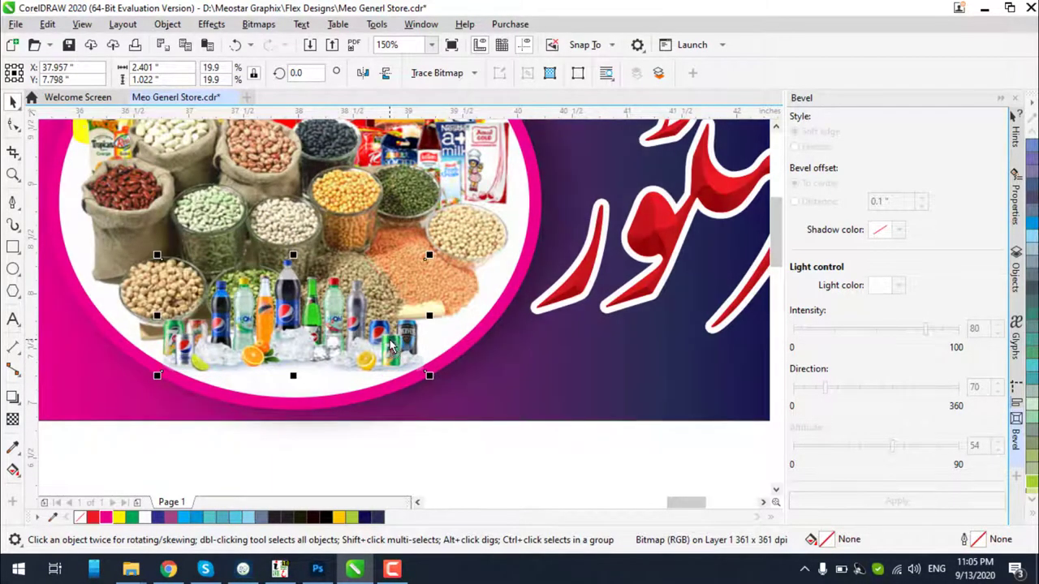
left_click_drag(427, 258, 436, 252)
left_click_drag(406, 337, 403, 337)
scroll(404, 338, "down", 2)
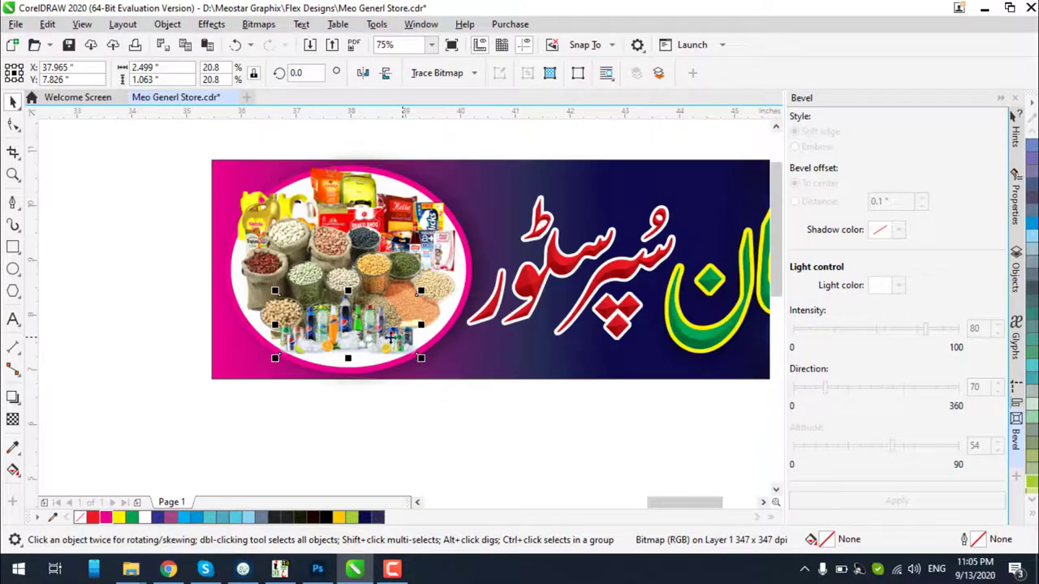
left_click(194, 290)
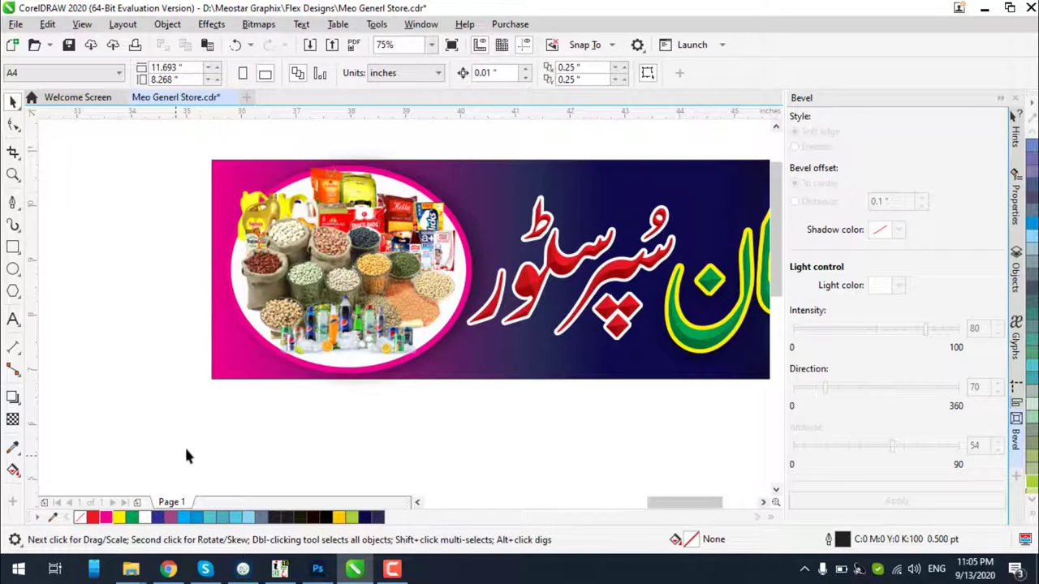
left_click(168, 569)
left_click(690, 10)
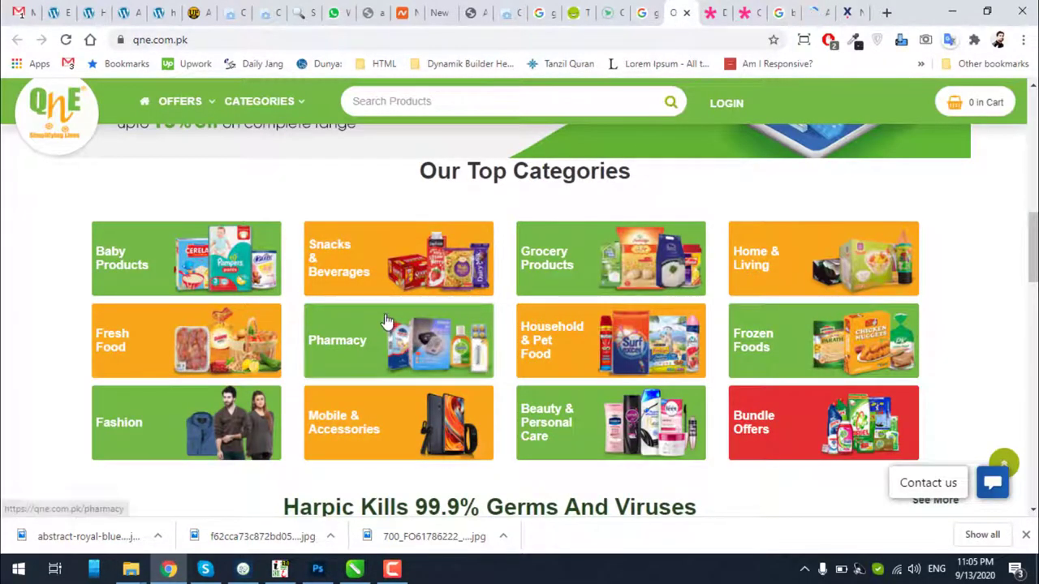
Browse tazaonline.com and the tohfay.com Tea Grocery Bag page, then return to Photoshop
scroll(386, 320, "up", 5)
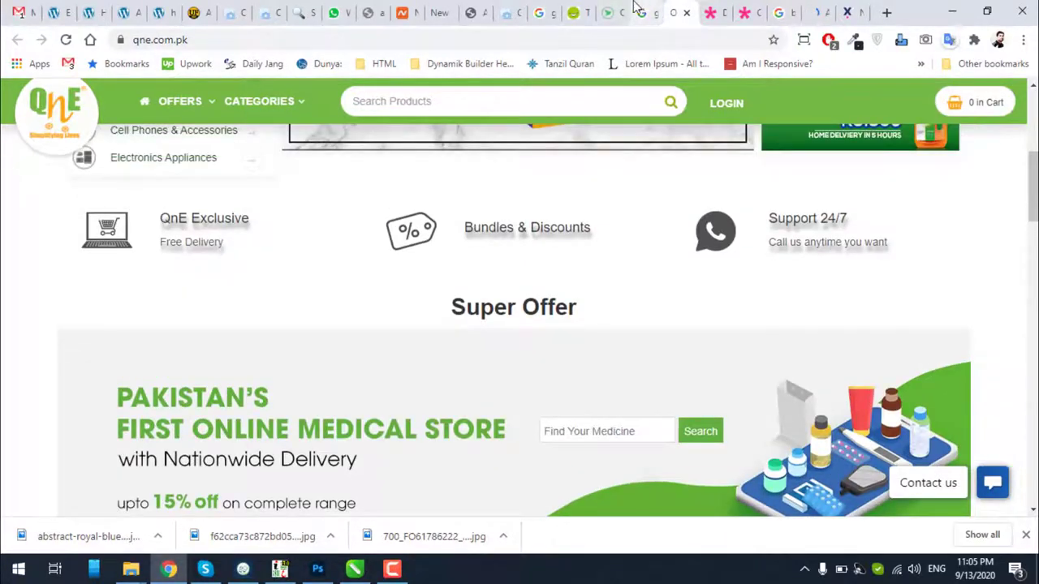
left_click(637, 8)
left_click(614, 11)
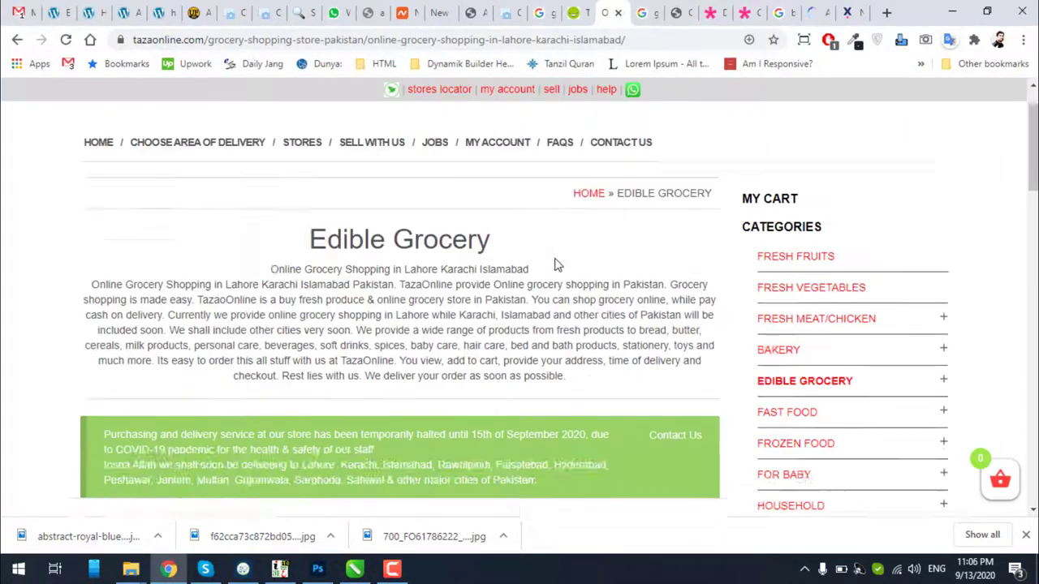
scroll(555, 265, "down", 6)
scroll(555, 265, "down", 3)
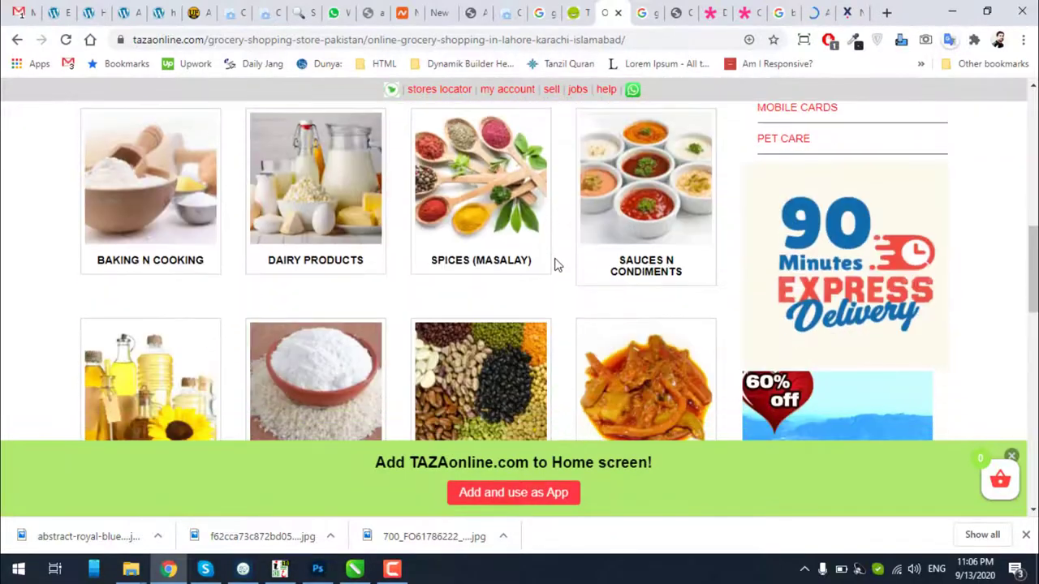
scroll(554, 262, "down", 4)
scroll(555, 262, "up", 4)
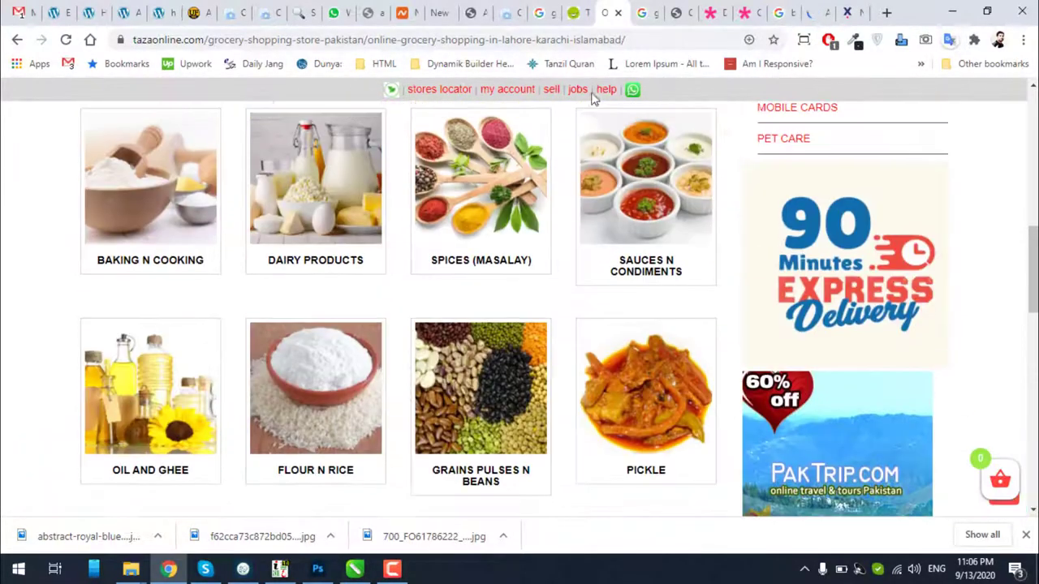
left_click(577, 17)
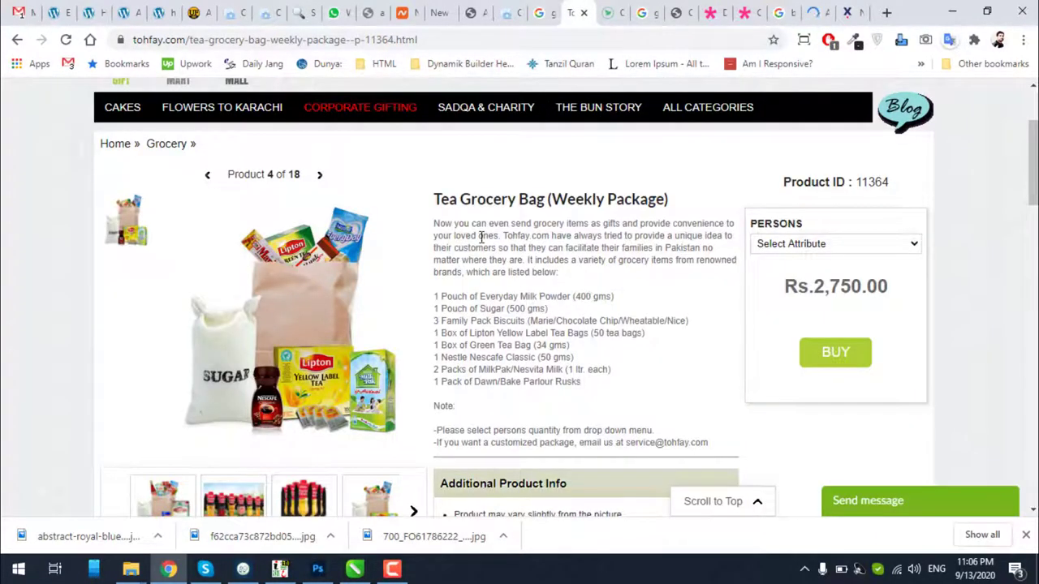
left_click(318, 569)
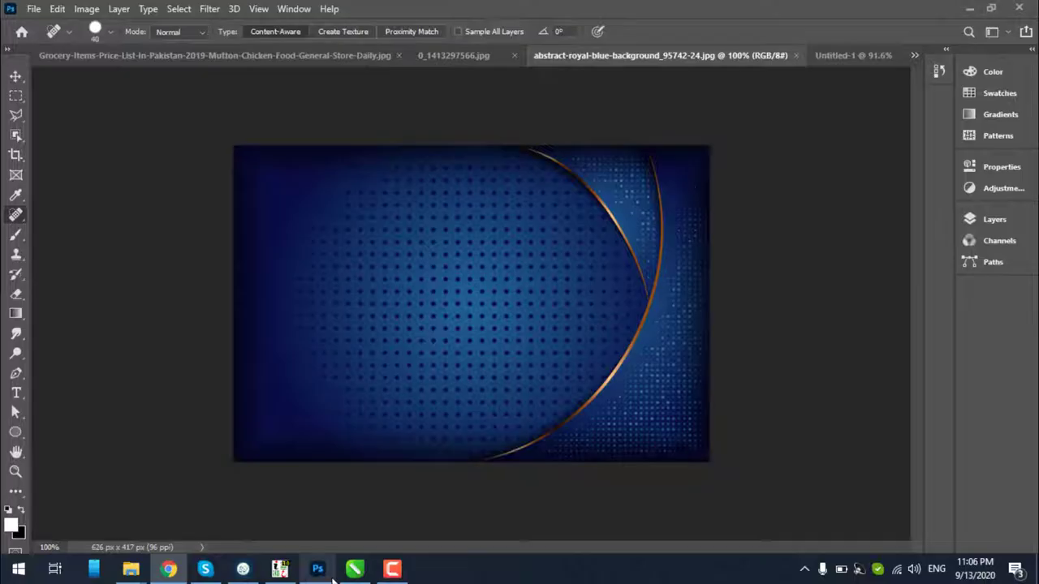
Bring up the 0_1413297566.jpg grocery bag photo and zoom it to 100%
left_click(458, 55)
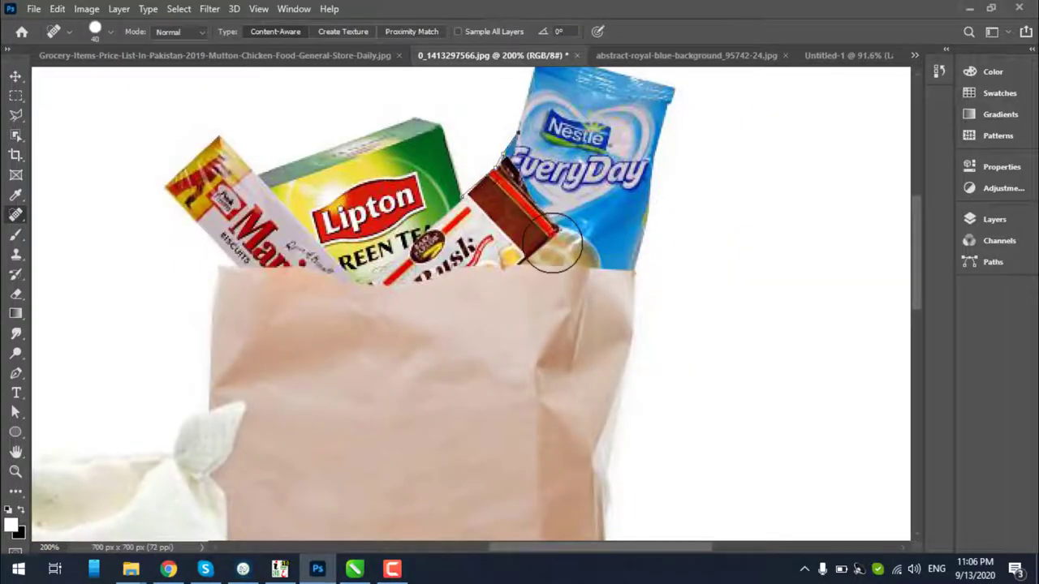
left_click(15, 75)
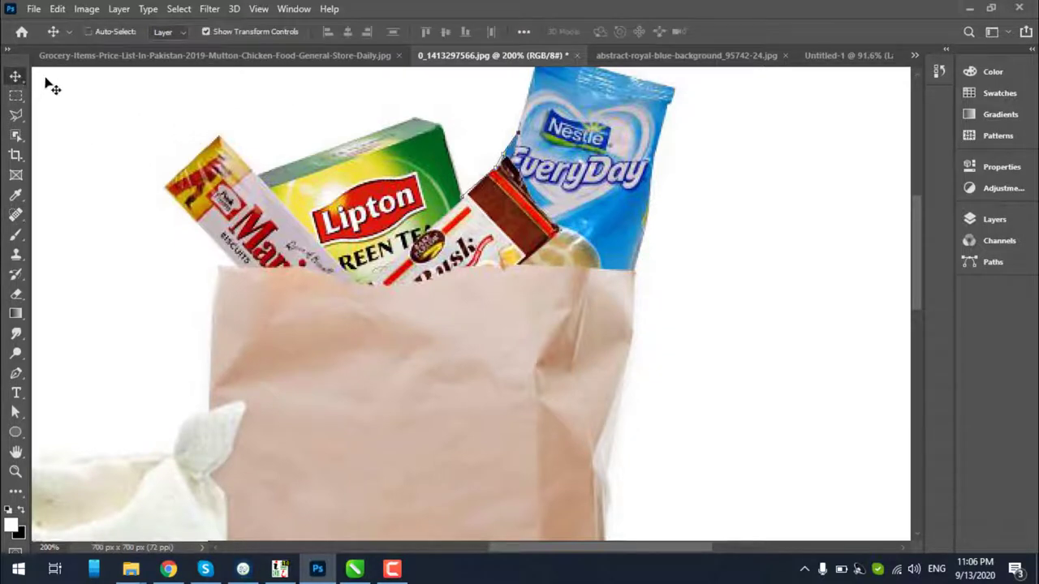
scroll(630, 336, "down", 1)
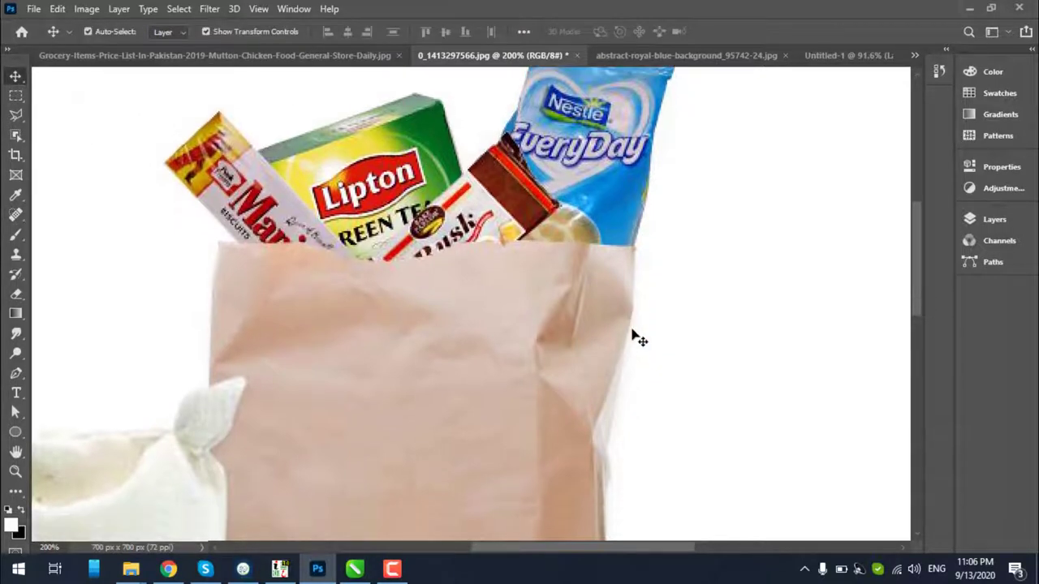
key("z")
left_click(570, 316, "alt")
left_click(570, 316, "alt")
left_click(547, 318)
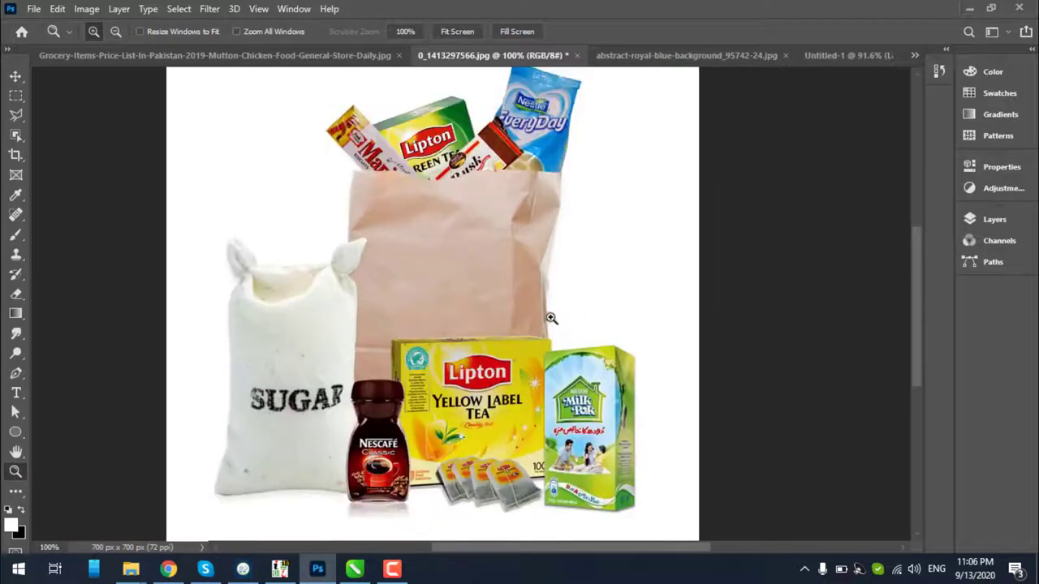
left_click(541, 323, "alt")
left_click(548, 171)
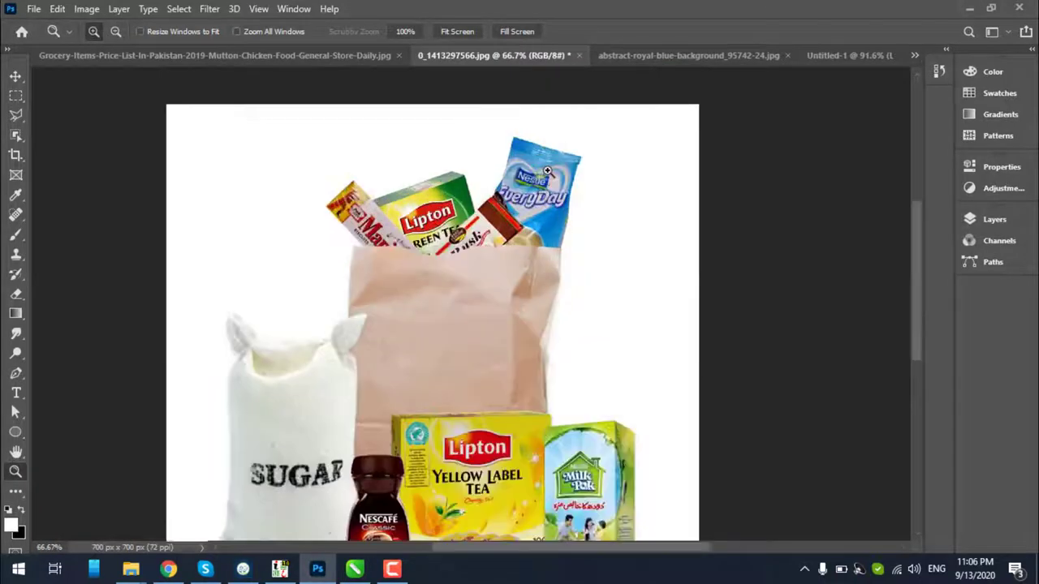
Try a pen path on the Nestlé packet's edge, undo it, and pick the selection tool
key("p")
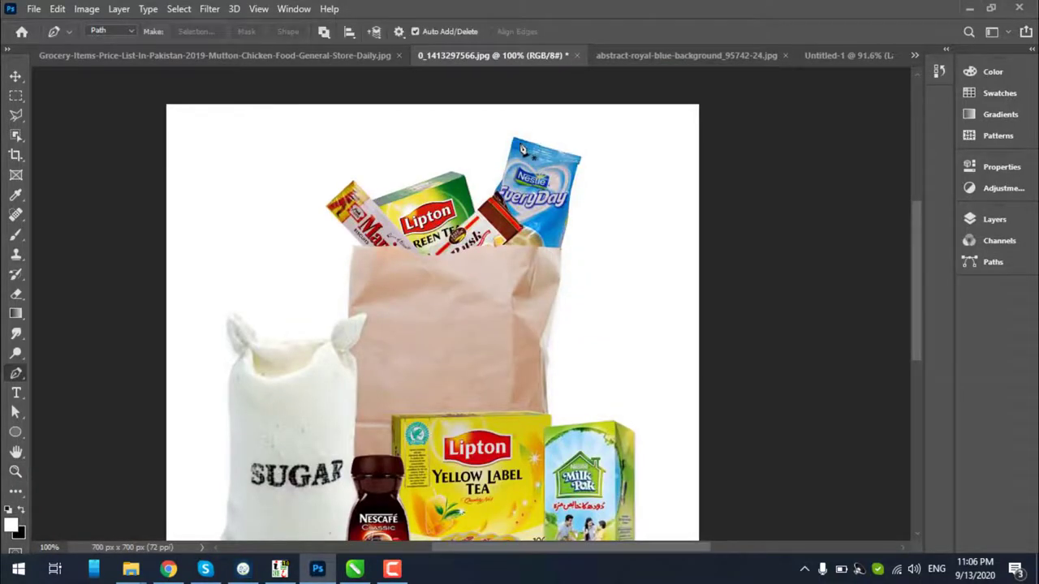
left_click(512, 138)
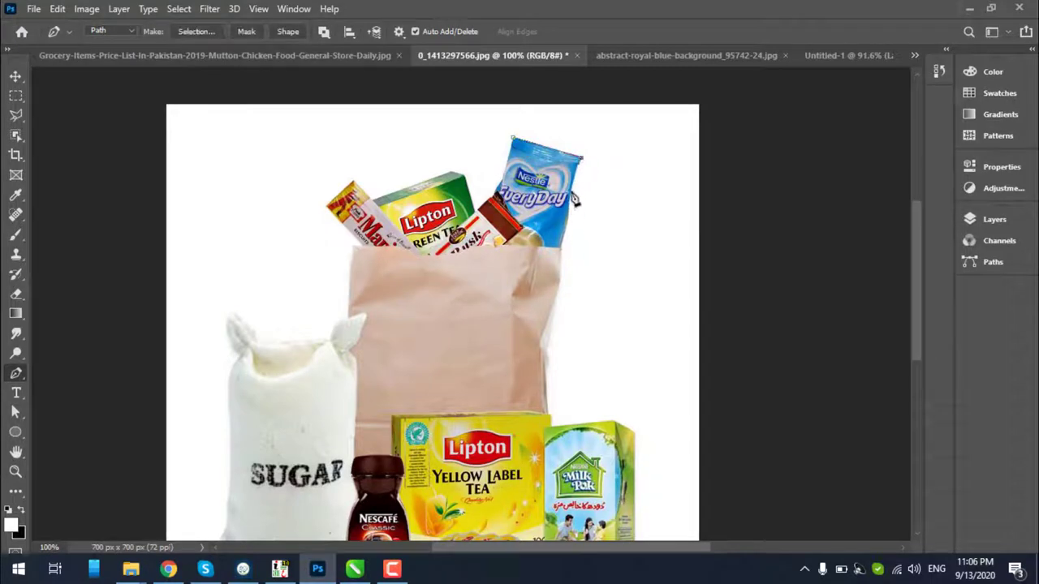
left_click(573, 201)
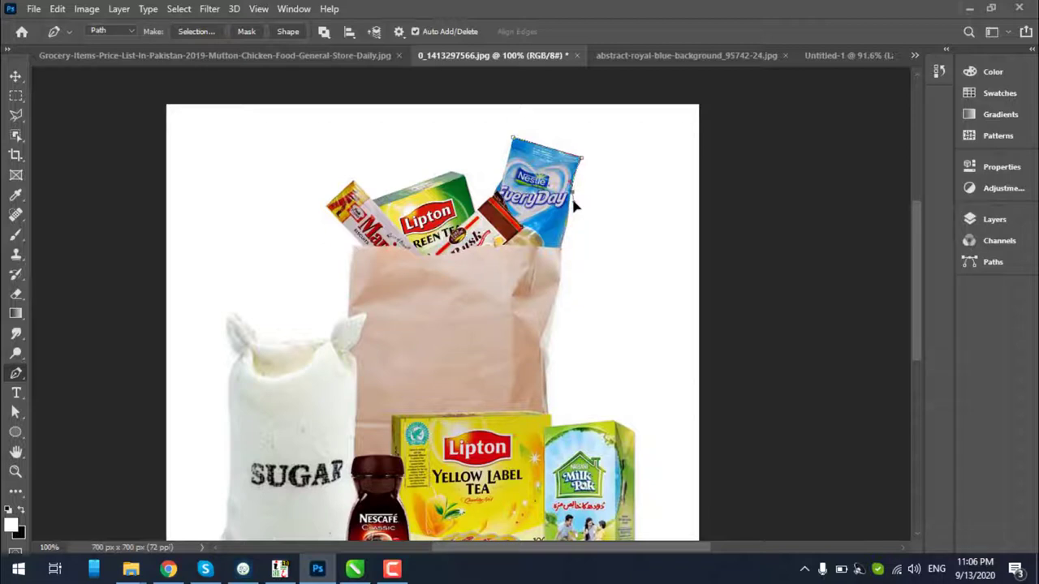
key("ctrl+z")
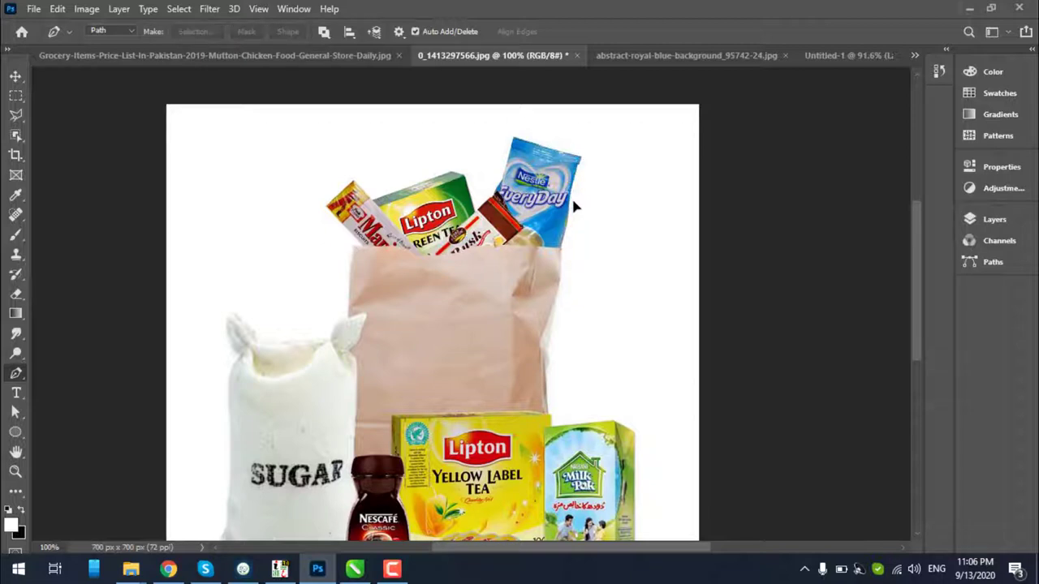
left_click(15, 135)
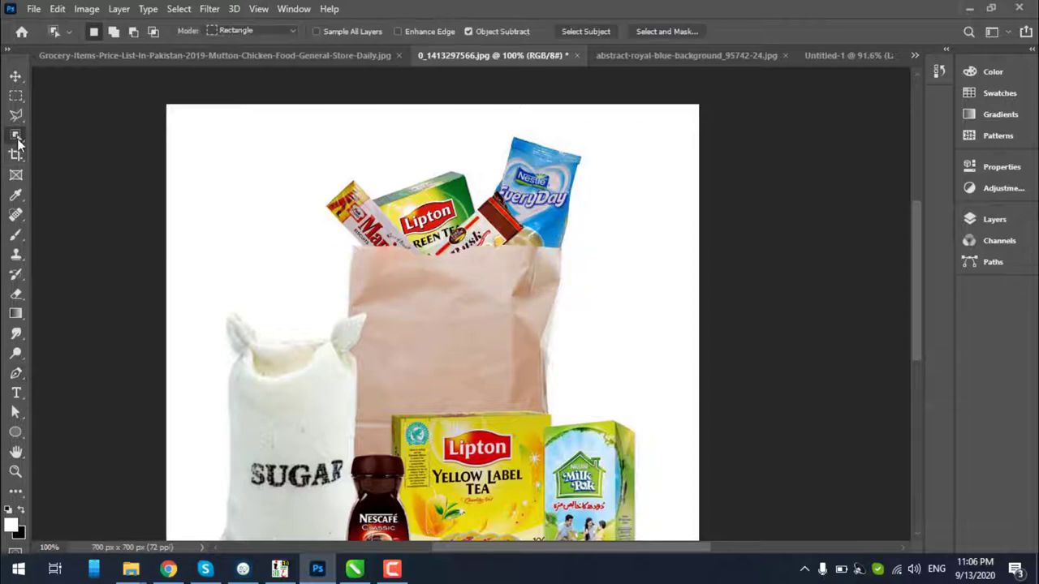
With Quick Selection, brush over the paper bag and green Lipton box
right_click(15, 134)
left_click(47, 151)
mouse_move(402, 309)
left_mouse_down()
mouse_move(442, 341)
mouse_move(490, 335)
mouse_move(540, 169)
left_mouse_up()
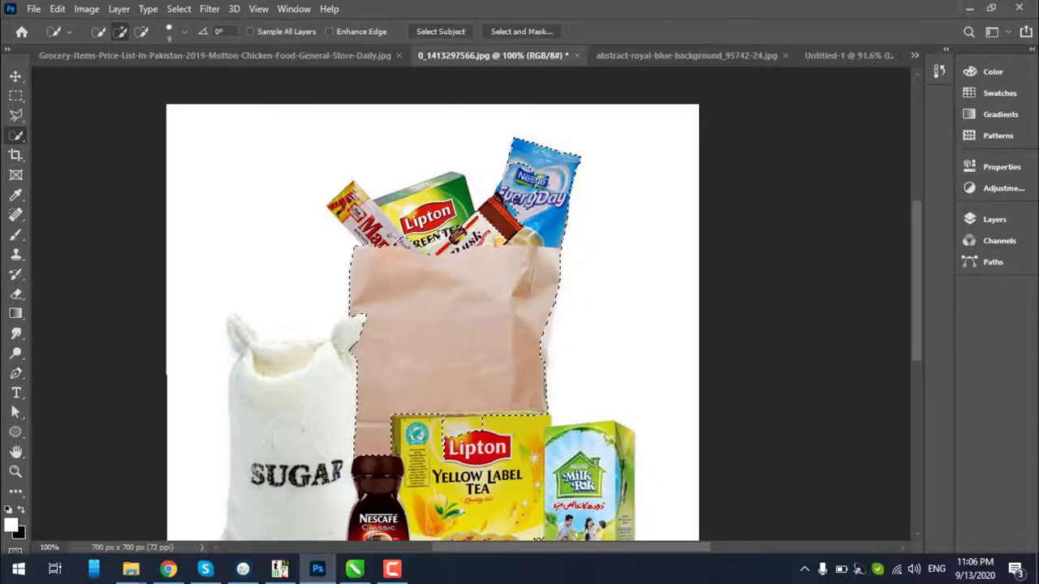
mouse_move(469, 229)
left_mouse_down()
mouse_move(445, 187)
mouse_move(435, 188)
left_mouse_up()
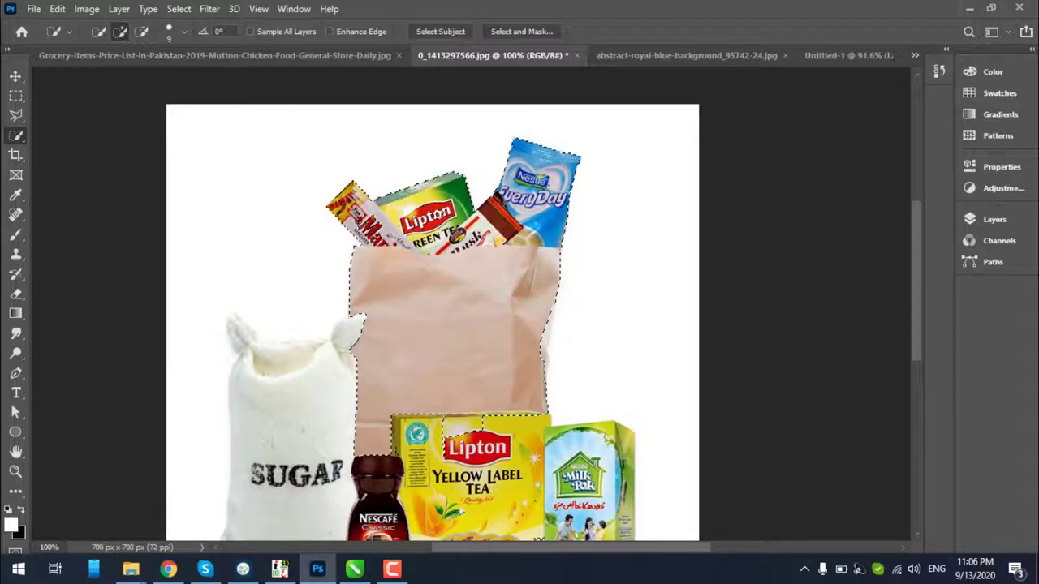
scroll(362, 273, "down", 1)
left_click_drag(338, 353, 296, 421)
Add the Lipton Yellow Label box, Milk Pak top and sugar bag with its ear tip
scroll(335, 363, "down", 1)
scroll(335, 364, "down", 1)
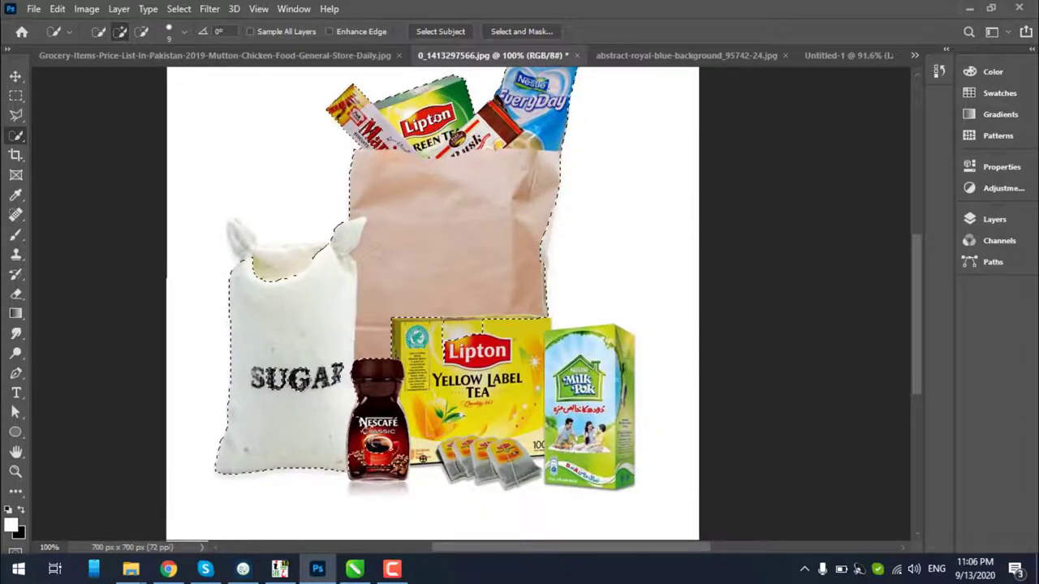
left_click_drag(395, 473, 455, 389)
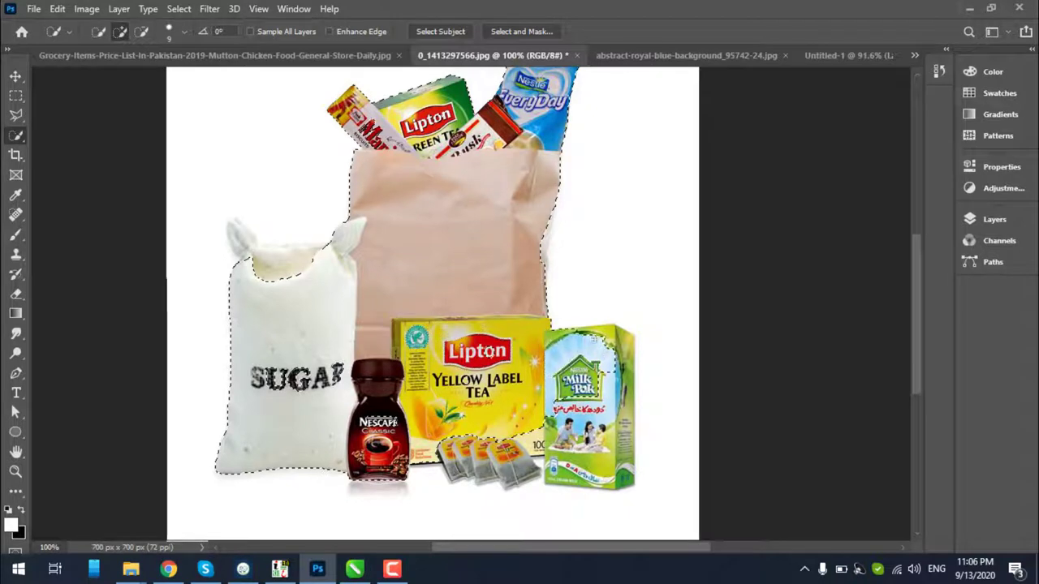
mouse_move(593, 339)
left_mouse_down()
mouse_move(596, 371)
mouse_move(615, 350)
mouse_move(613, 439)
mouse_move(632, 385)
mouse_move(620, 478)
mouse_move(601, 427)
mouse_move(524, 469)
mouse_move(497, 444)
mouse_move(493, 460)
mouse_move(471, 468)
mouse_move(451, 456)
mouse_move(384, 475)
left_mouse_up()
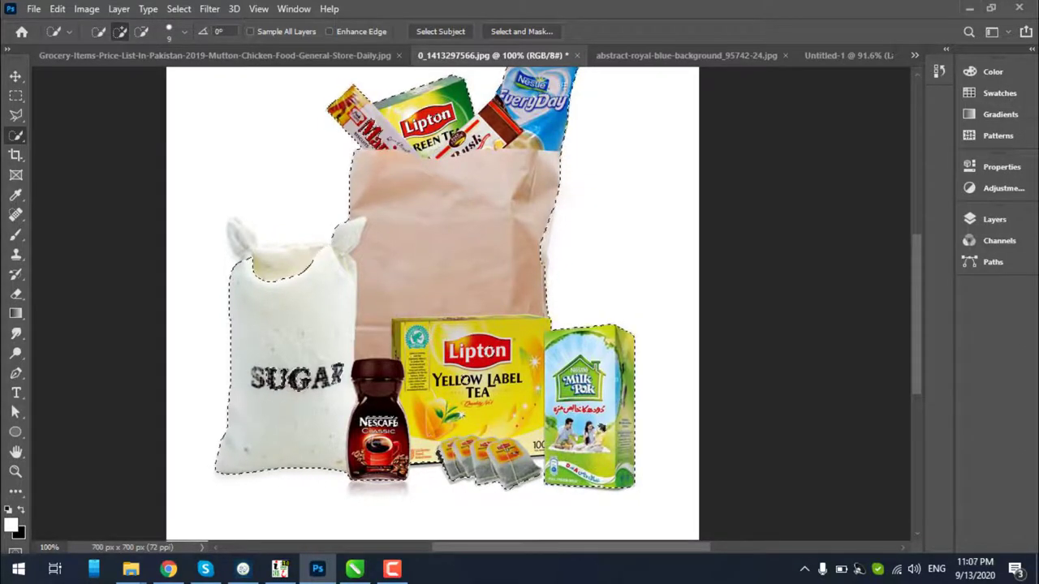
left_click_drag(324, 331, 280, 260)
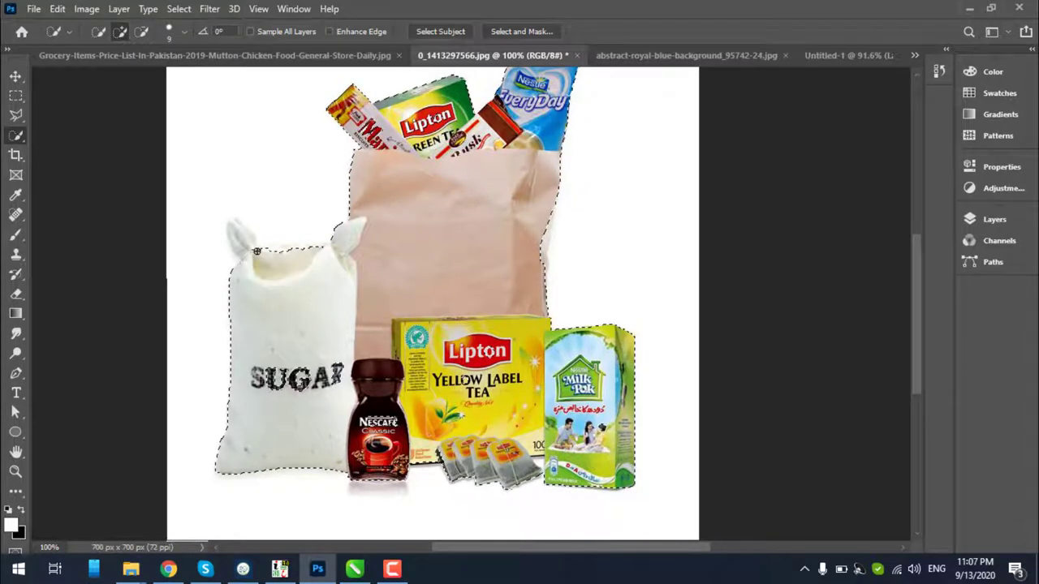
left_click(236, 226)
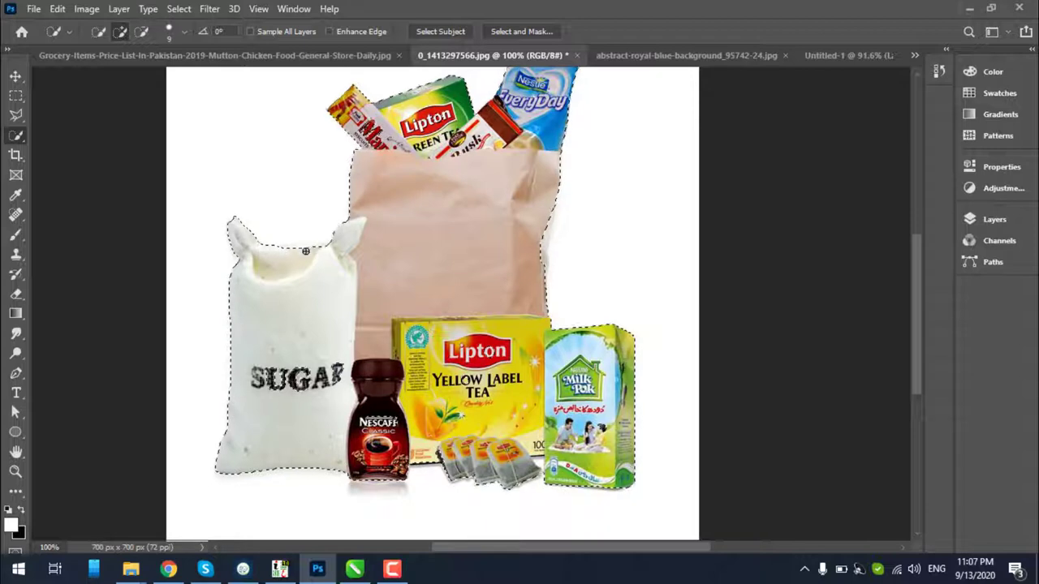
scroll(443, 237, "up", 1)
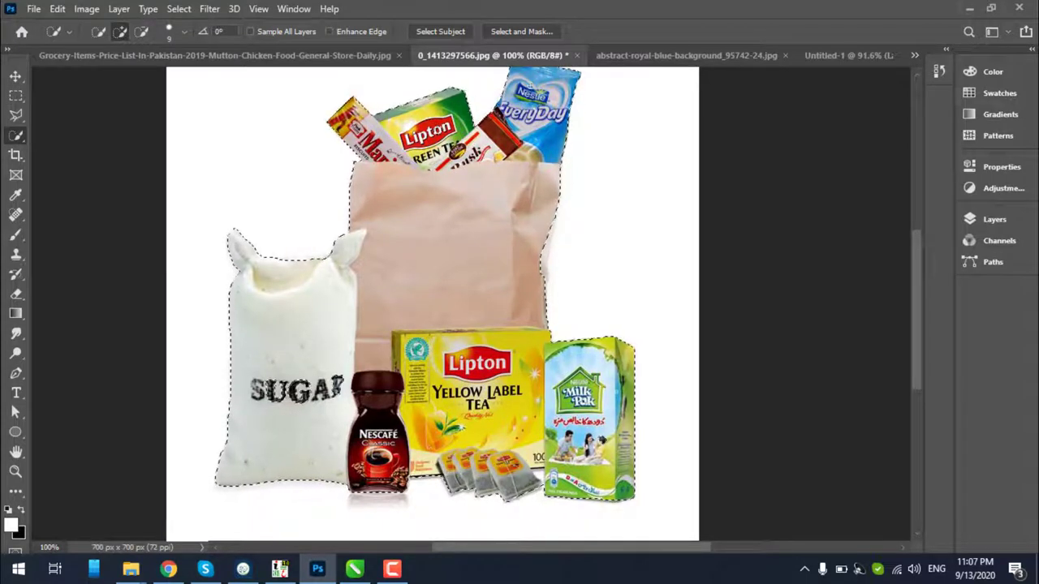
In Select and Mask, get past the scratch-disk errors and output to Layer Mask
left_click(523, 32)
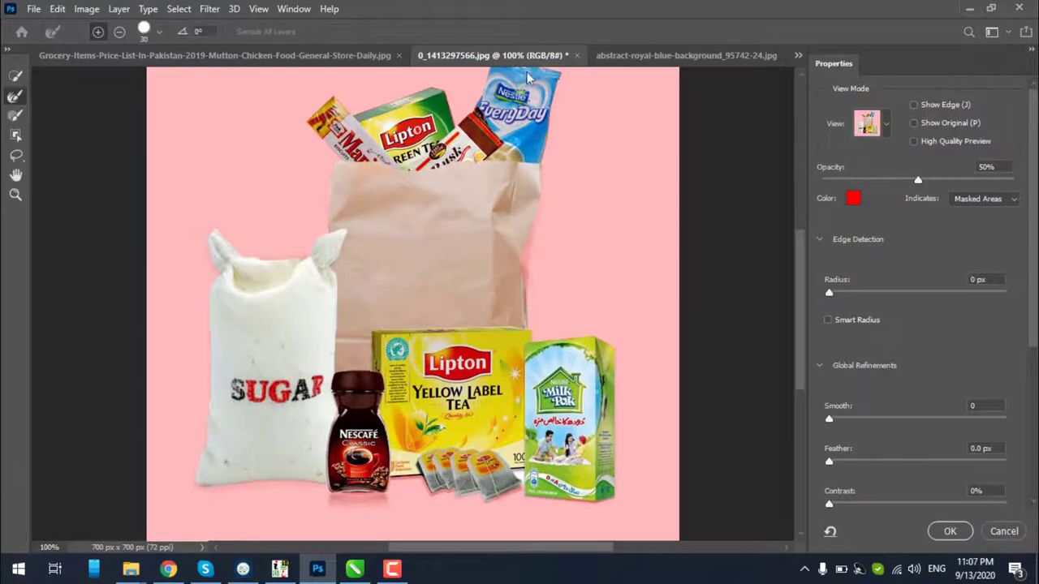
scroll(443, 287, "down", 2)
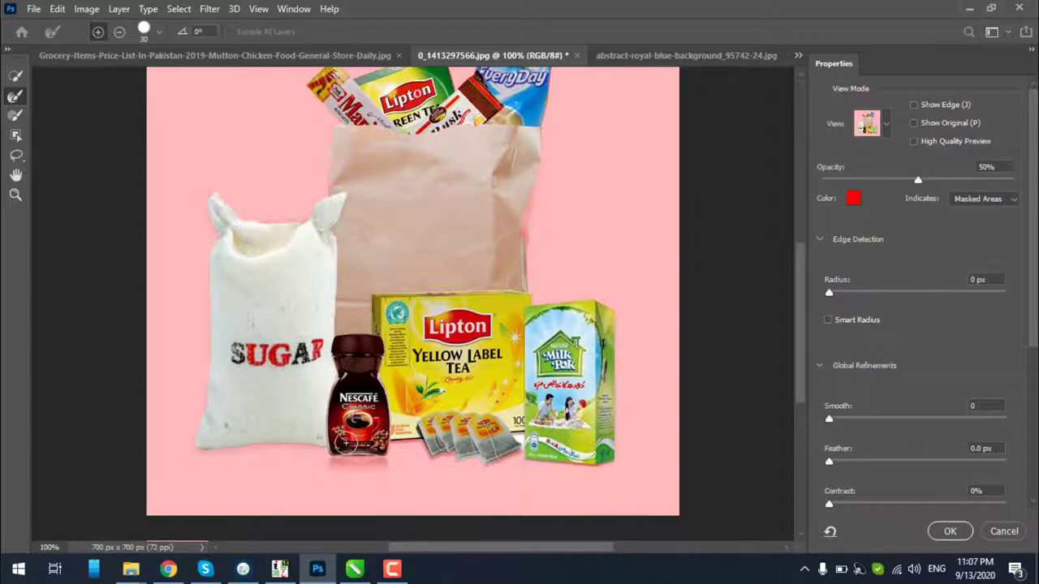
left_click(440, 449)
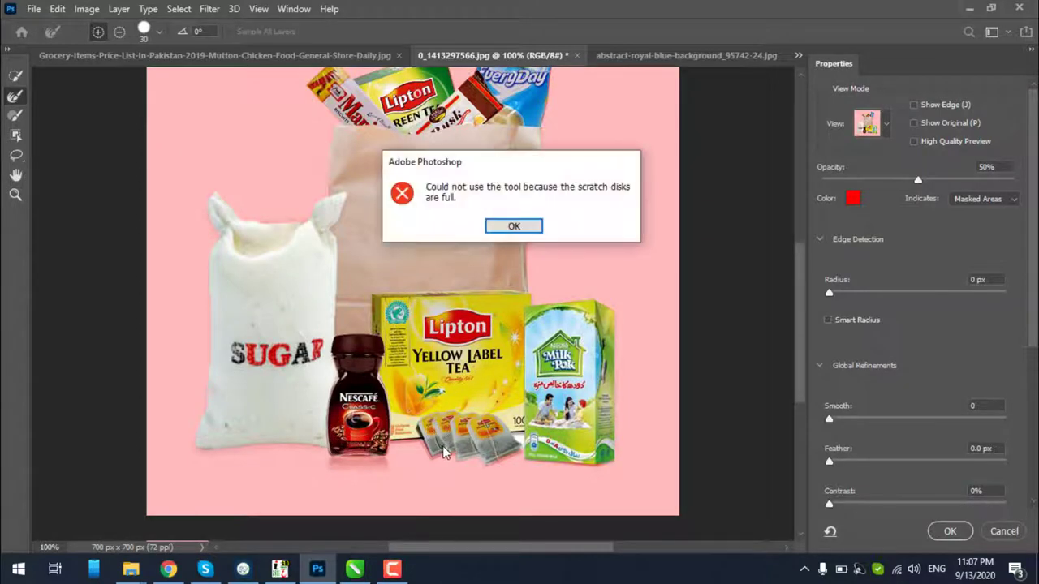
left_click(513, 226)
left_click(441, 448)
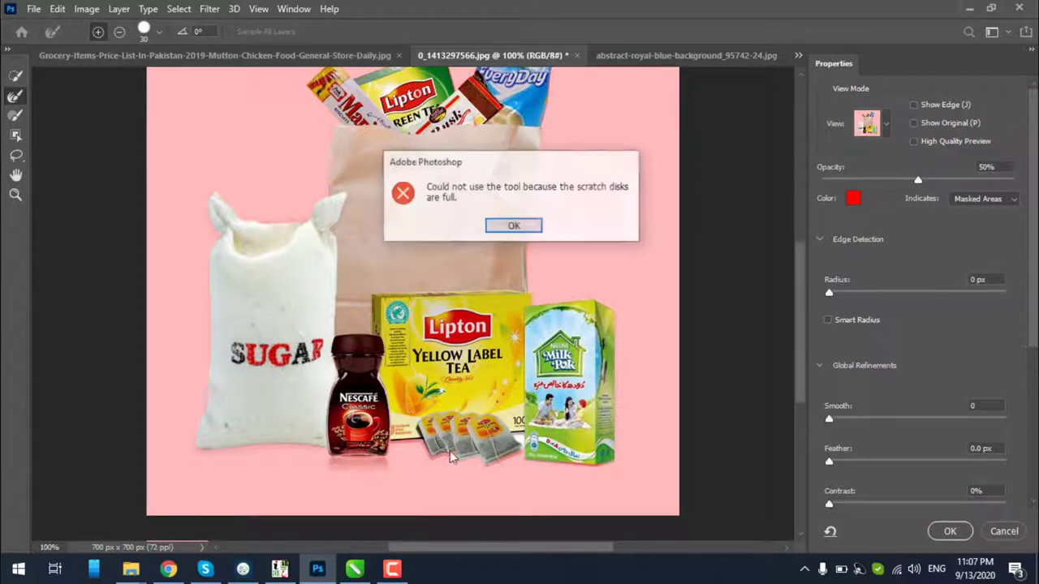
left_click(514, 227)
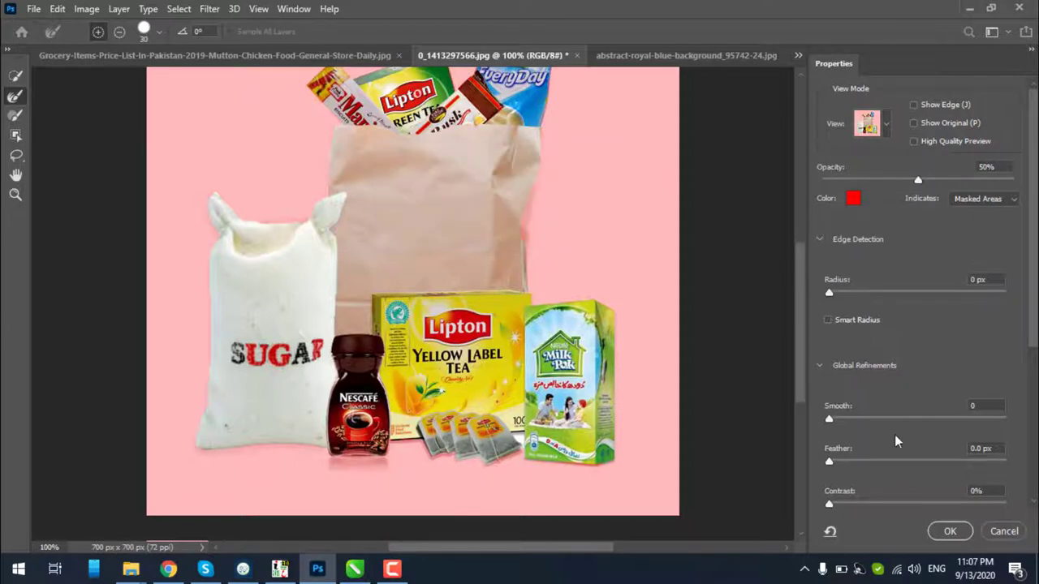
scroll(896, 440, "down", 8)
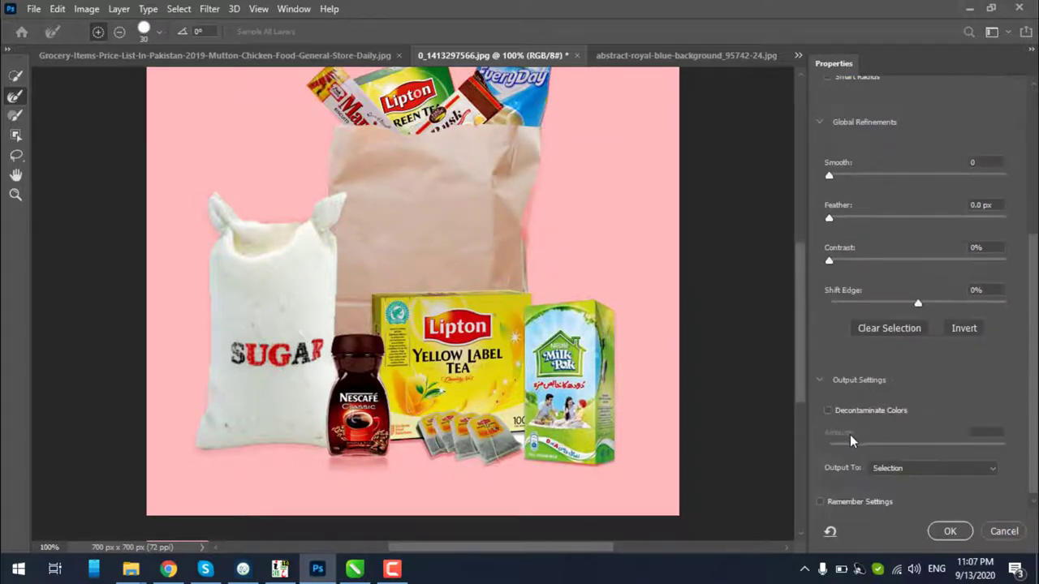
left_click(877, 471)
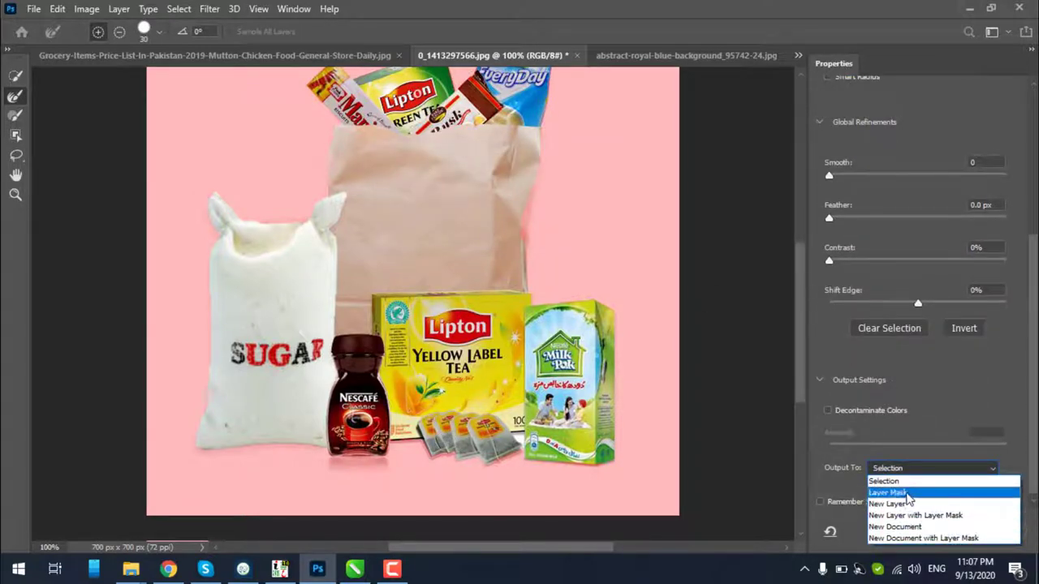
left_click(907, 493)
left_click(941, 531)
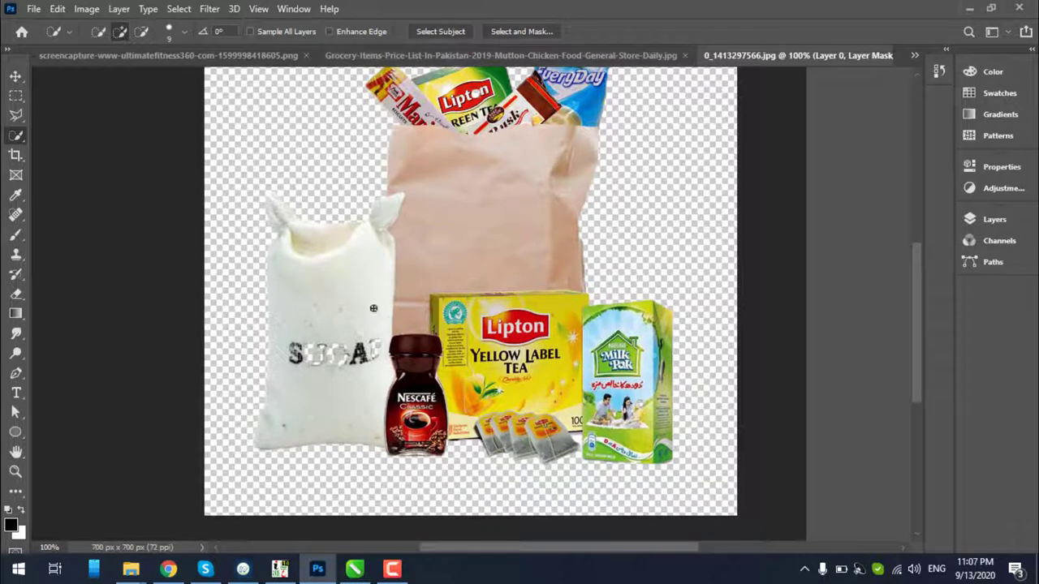
Paint white on the mask to restore the SUGAR lettering, shrinking the brush to 80
key("b")
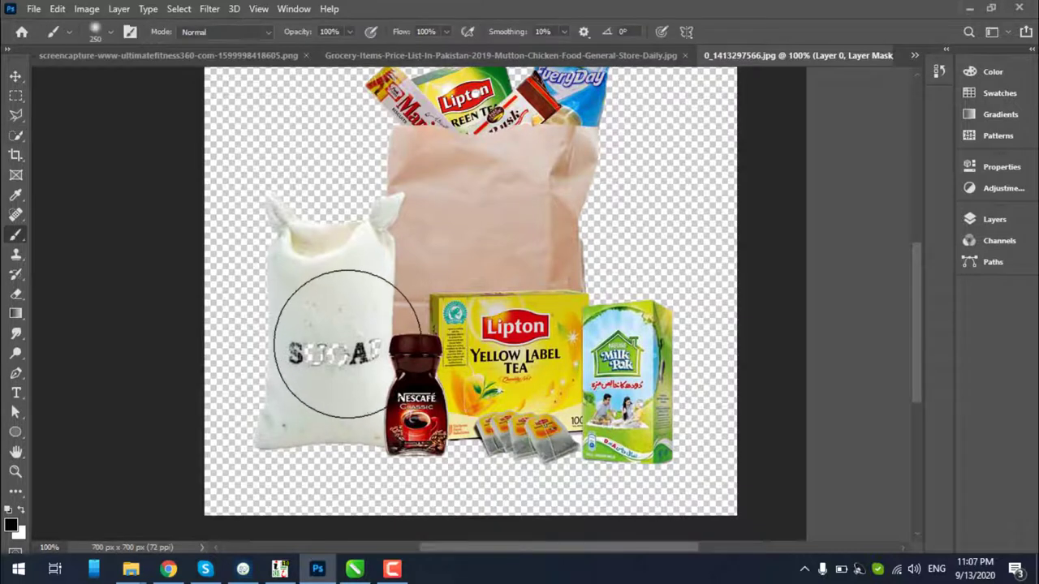
mouse_move(371, 365)
left_mouse_down()
mouse_move(371, 395)
mouse_move(438, 357)
left_mouse_up()
key("ctrl+z")
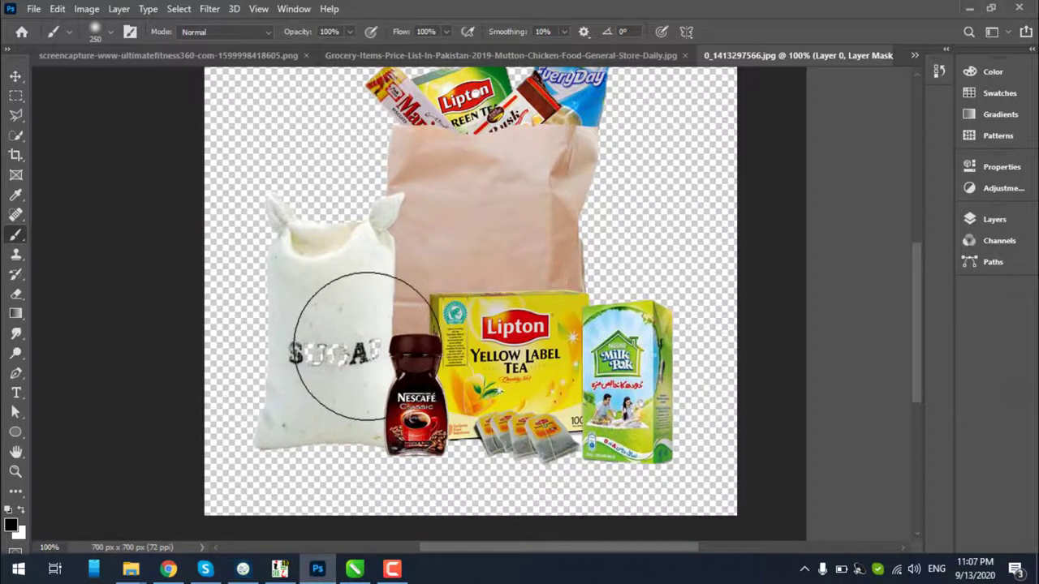
key("x")
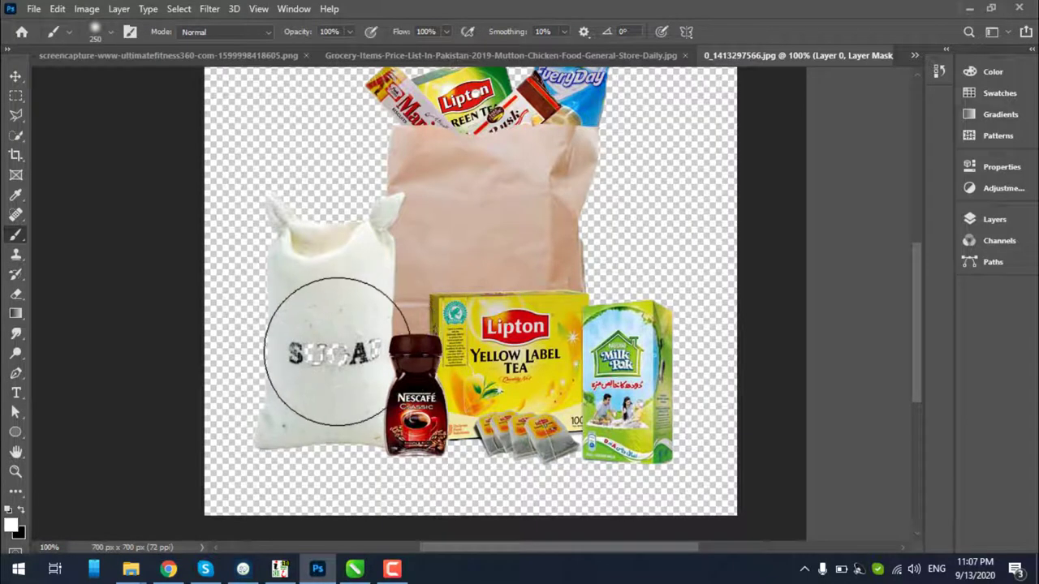
left_click_drag(364, 348, 354, 346)
key("bracketleft")
key("bracketleft")
key("bracketleft")
key("bracketleft")
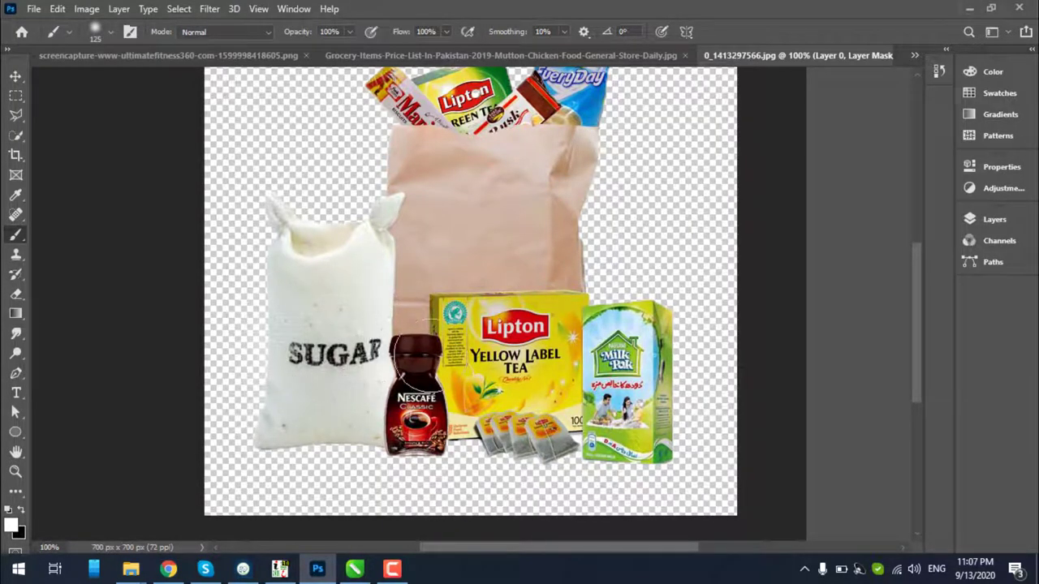
key("bracketleft")
key("bracketleft")
key("bracketleft")
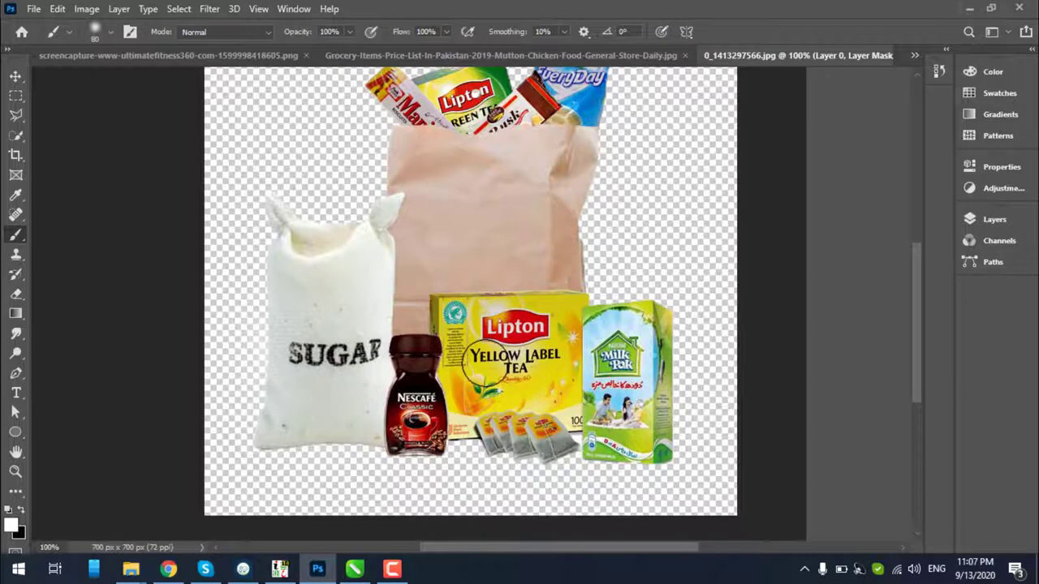
Zoom in and brush the paper bag's right edge on the mask, then zoom back out
key("z")
left_click(522, 262, "alt")
left_click(542, 300)
left_click(546, 284)
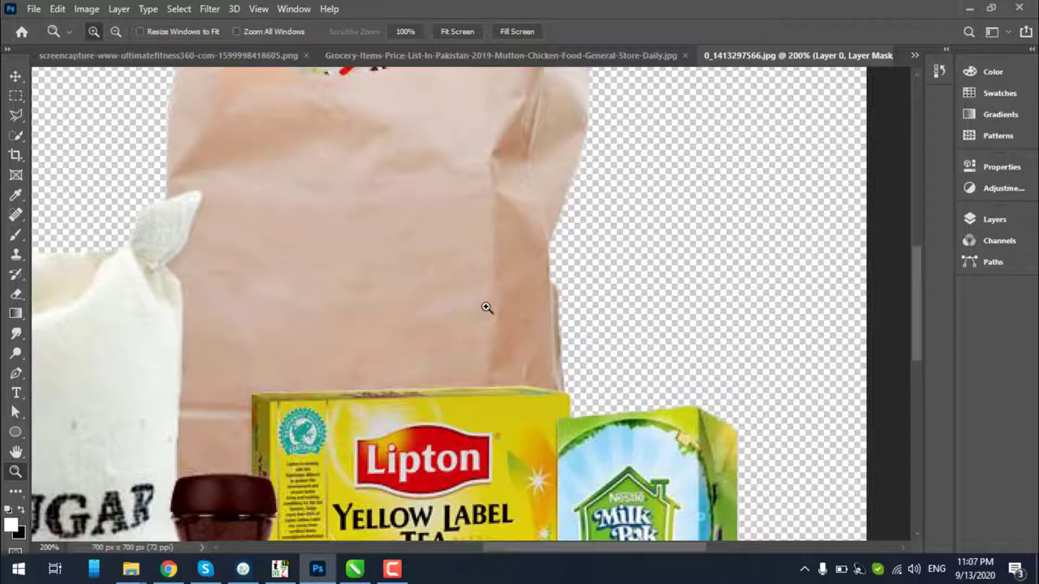
key("b")
mouse_move(519, 273)
left_mouse_down()
mouse_move(500, 294)
mouse_move(511, 255)
mouse_move(497, 297)
left_mouse_up()
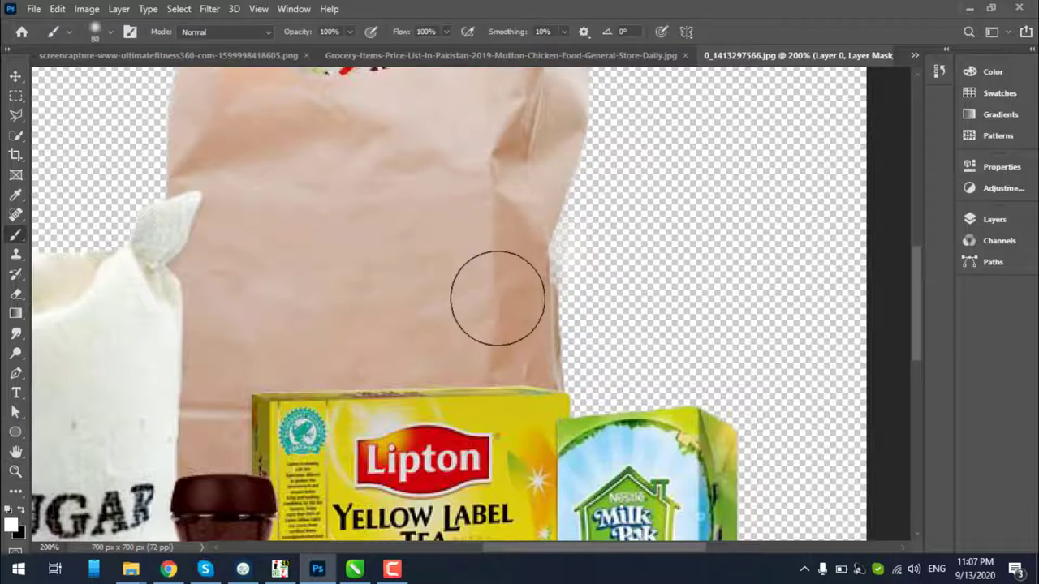
key("bracketleft")
key("bracketleft")
key("bracketleft")
key("bracketleft")
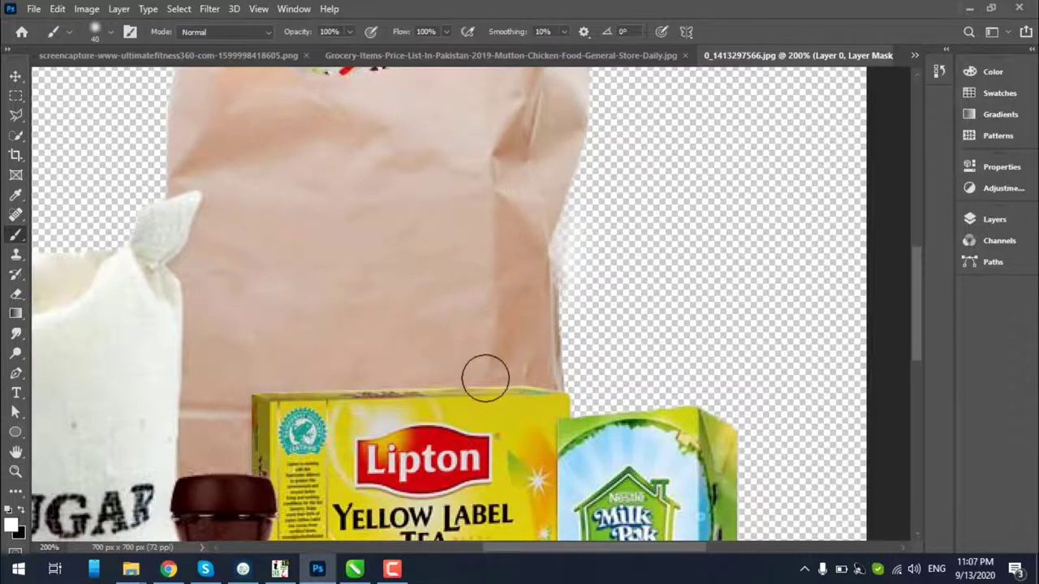
key("z")
left_click(475, 304, "alt")
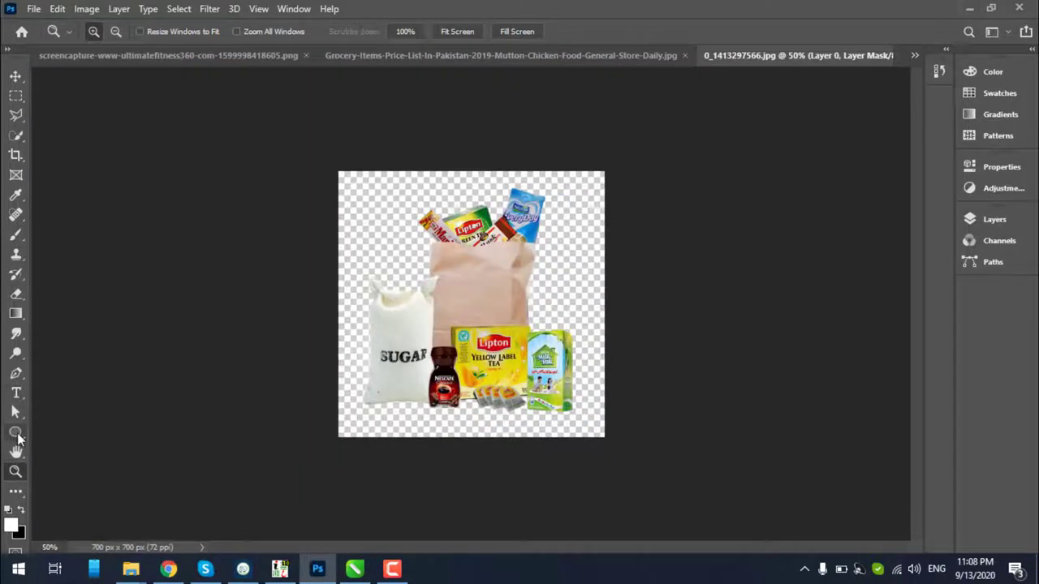
Draw a black-filled rectangle over the whole canvas, then zoom to 100% on the sugar bag
left_click(15, 431)
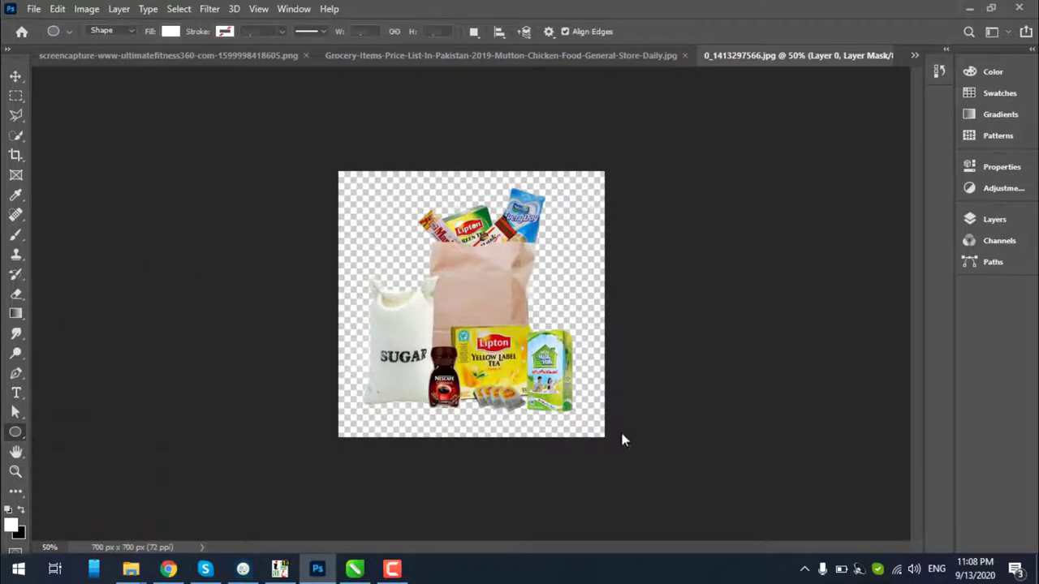
left_click_drag(659, 451, 255, 75)
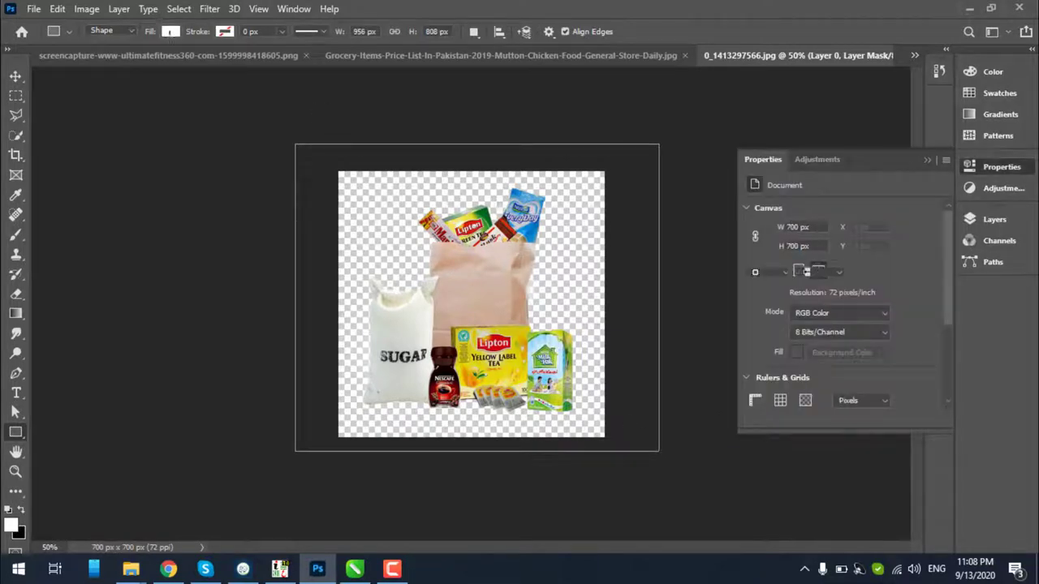
left_click(172, 33)
left_click(184, 110)
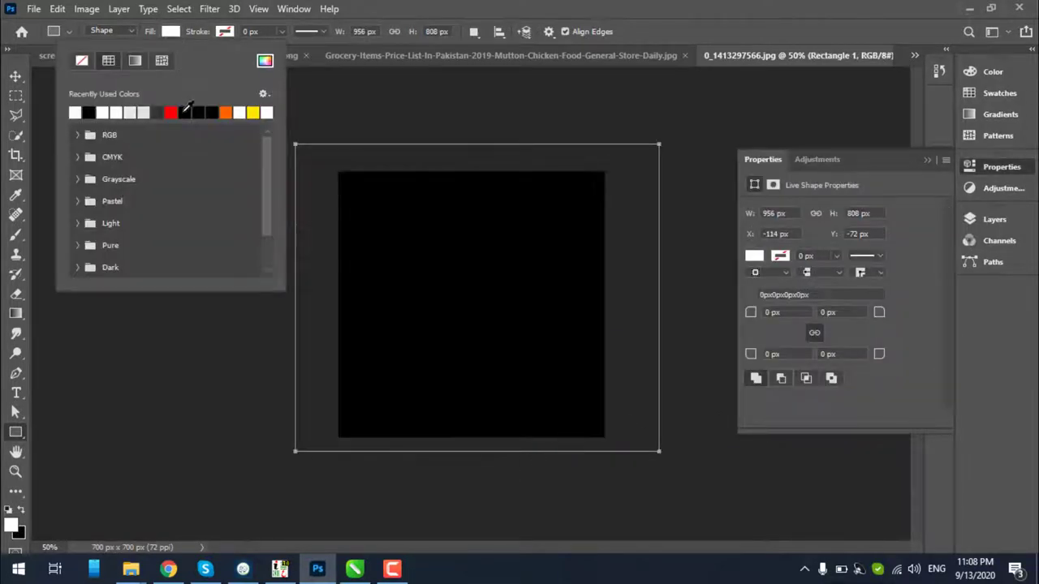
left_click(15, 76)
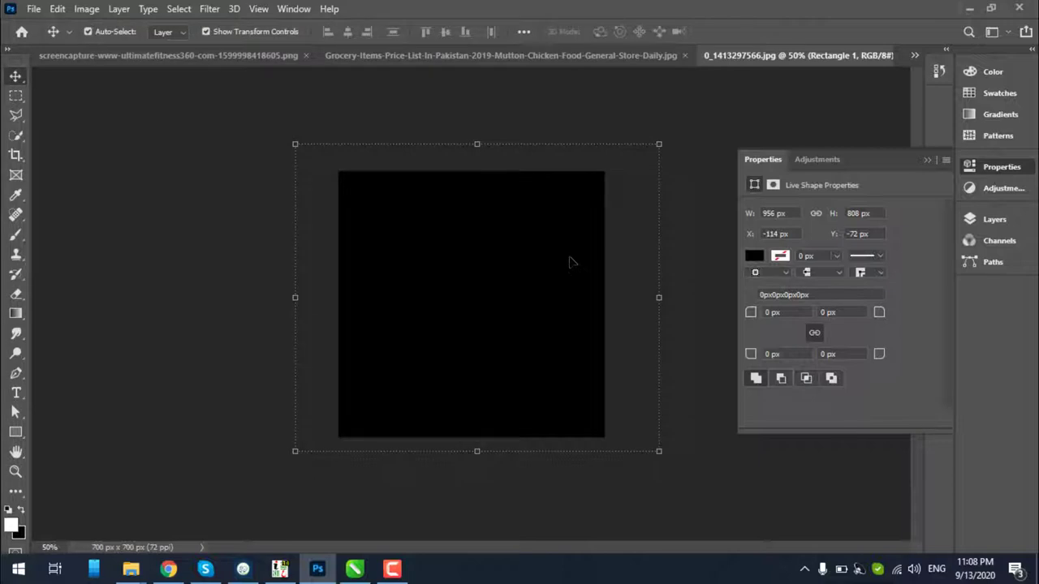
key("z")
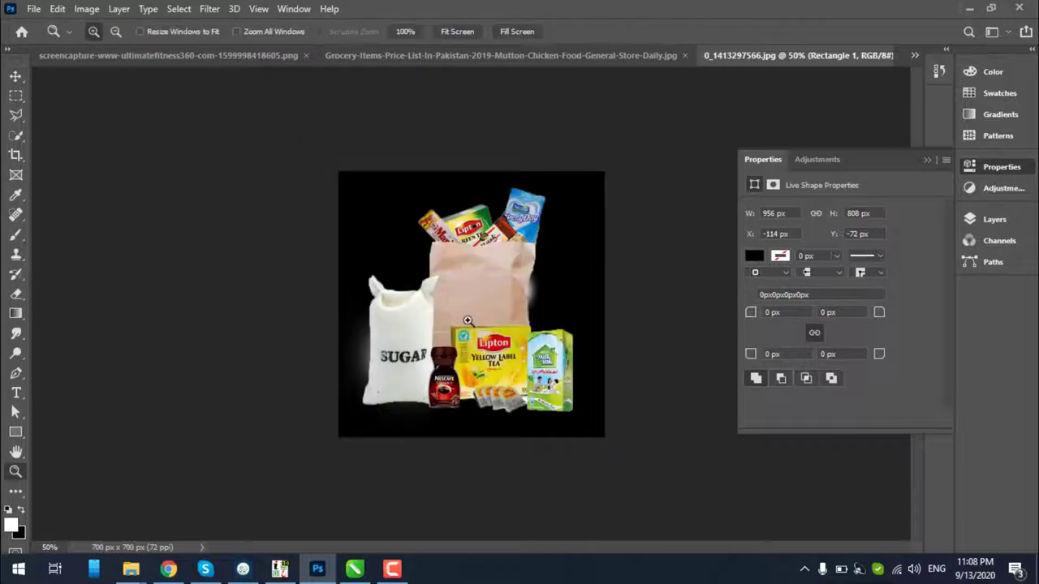
left_click(462, 329)
left_click(387, 369)
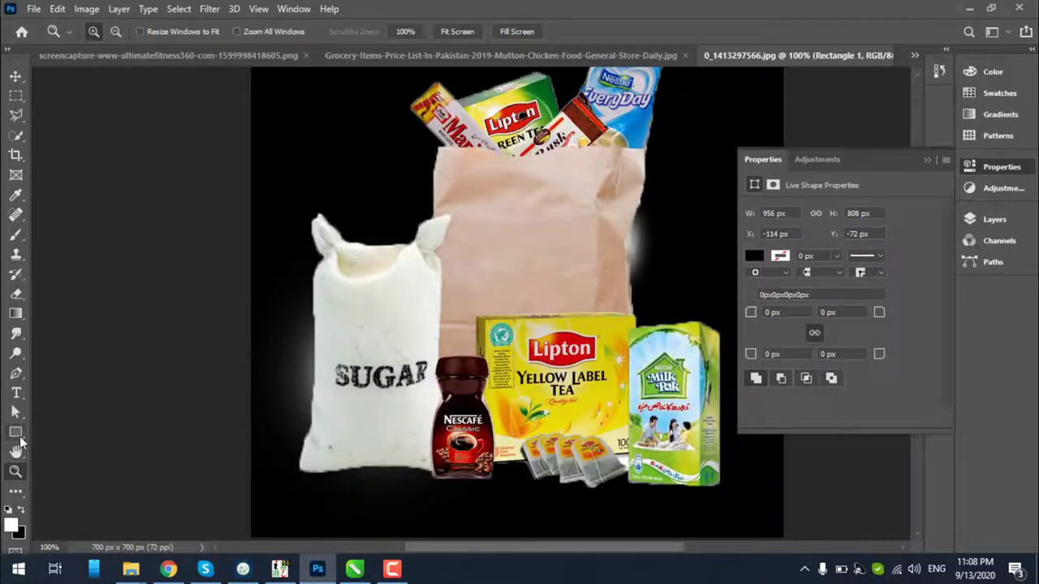
key("b")
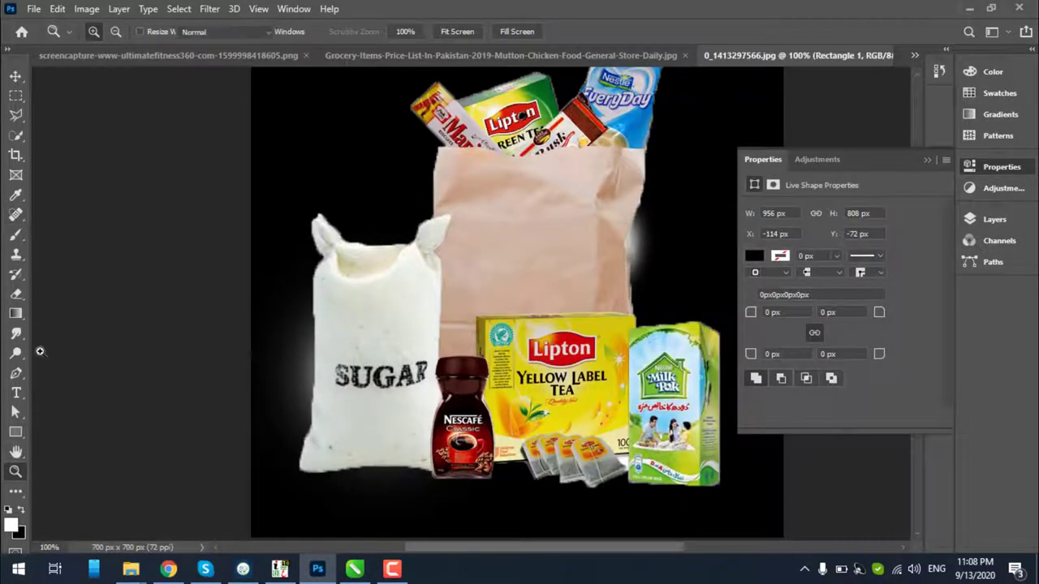
Target Layer 0's mask and purge all cached data to clear the scratch-disk error
left_click(969, 220)
left_click(853, 311)
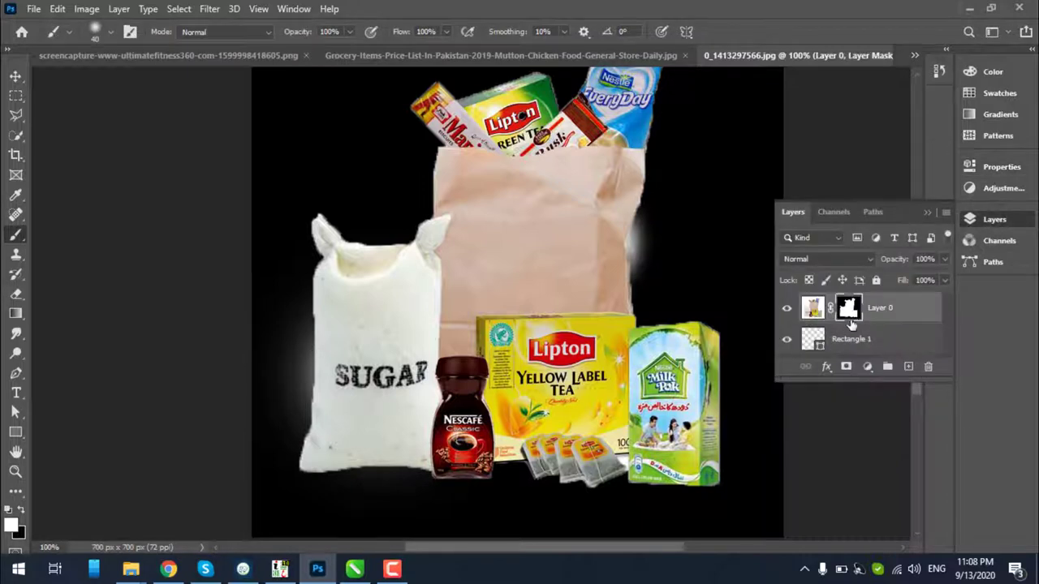
left_click(284, 352)
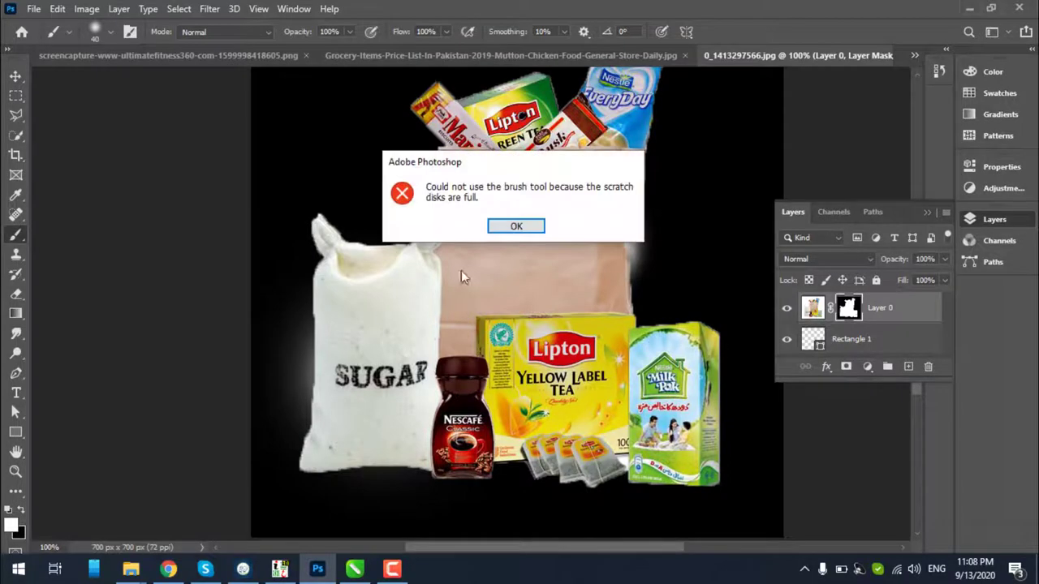
left_click(500, 226)
left_click(59, 8)
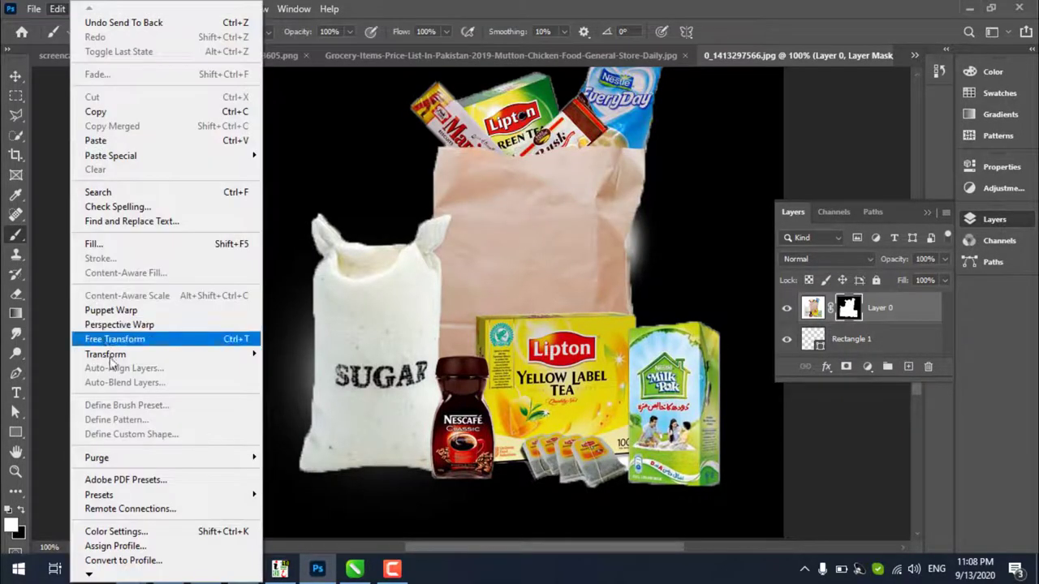
mouse_move(256, 459)
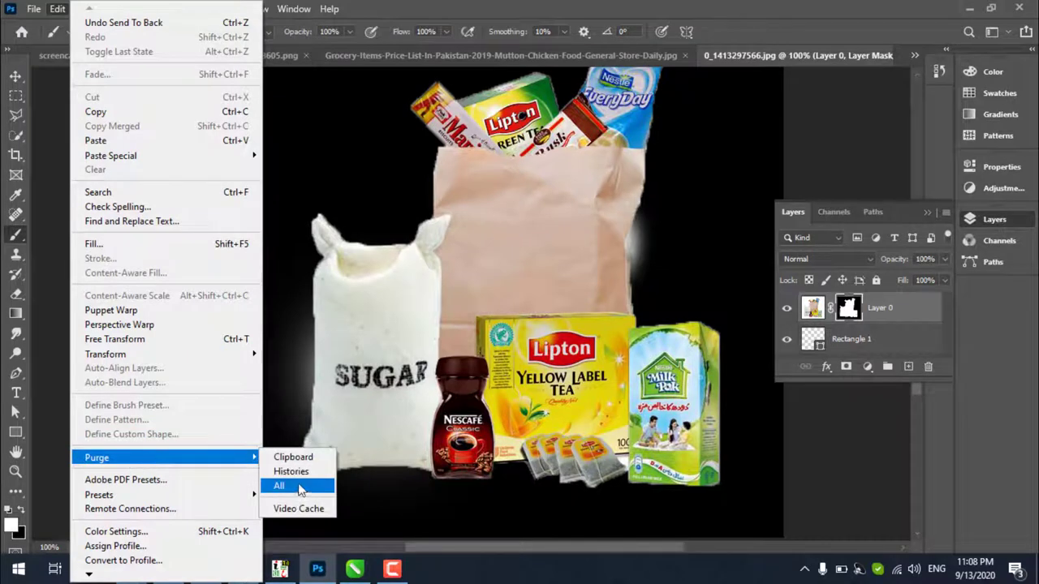
left_click(279, 486)
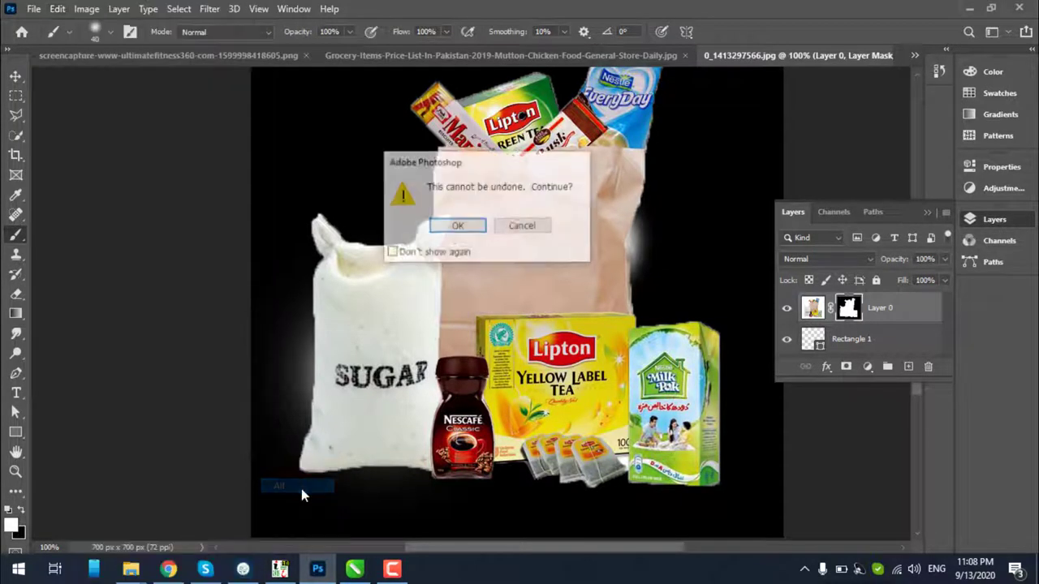
left_click(458, 226)
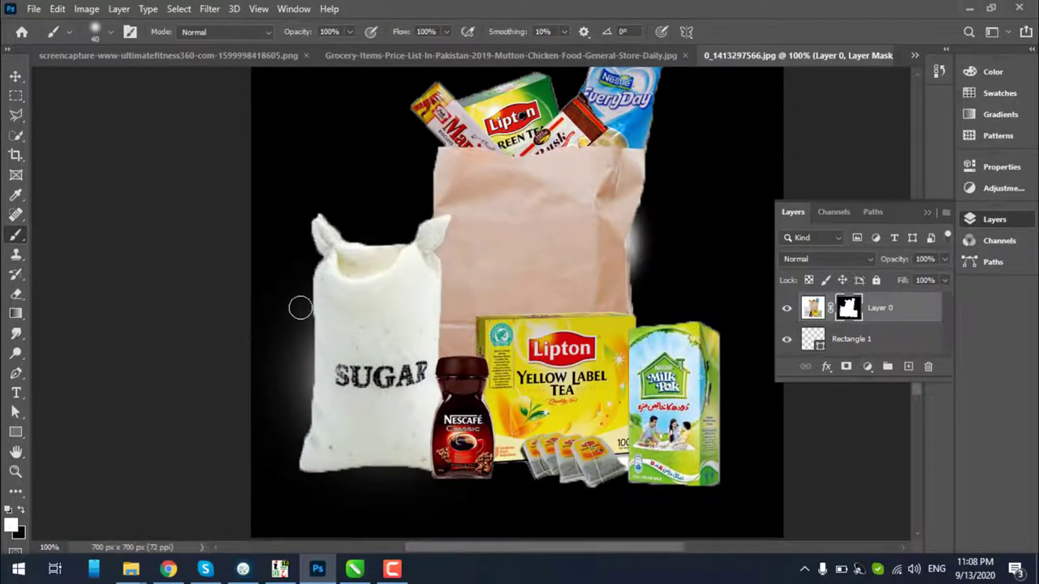
Paint black on the mask to hide the glow along the sugar sack and paper bag edges
mouse_move(299, 307)
left_mouse_down()
mouse_move(297, 374)
mouse_move(288, 304)
mouse_move(287, 406)
mouse_move(296, 307)
mouse_move(302, 356)
left_mouse_up()
key("ctrl+z")
key("x")
mouse_move(301, 406)
left_mouse_down()
mouse_move(283, 443)
mouse_move(260, 322)
mouse_move(260, 418)
mouse_move(278, 423)
mouse_move(280, 380)
mouse_move(298, 347)
mouse_move(288, 470)
left_mouse_up()
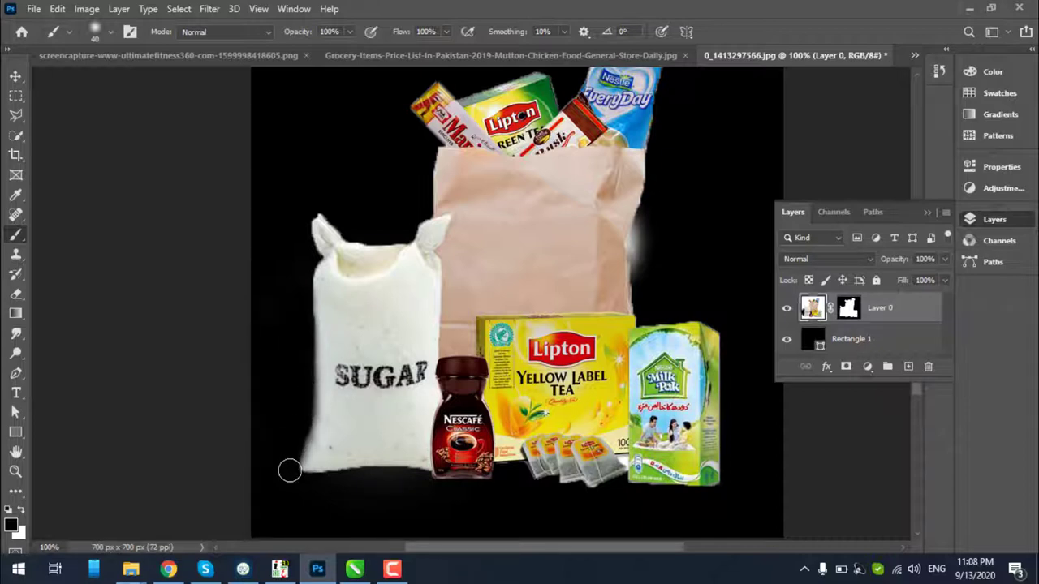
mouse_move(658, 207)
left_mouse_down()
mouse_move(641, 240)
mouse_move(642, 302)
mouse_move(655, 172)
mouse_move(647, 255)
left_mouse_up()
scroll(647, 255, "up", 1)
scroll(646, 256, "up", 3)
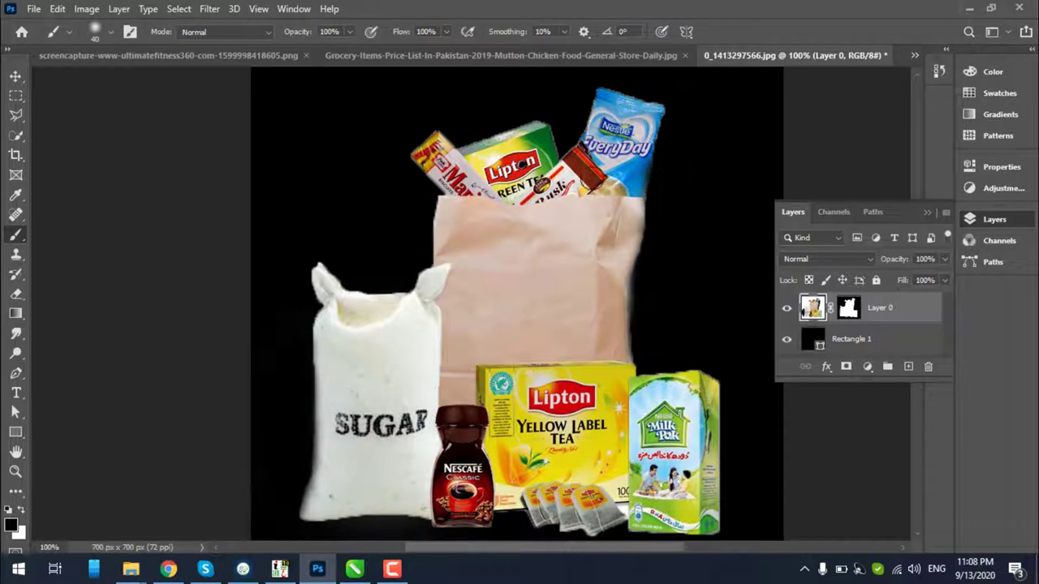
scroll(621, 111, "up", 3)
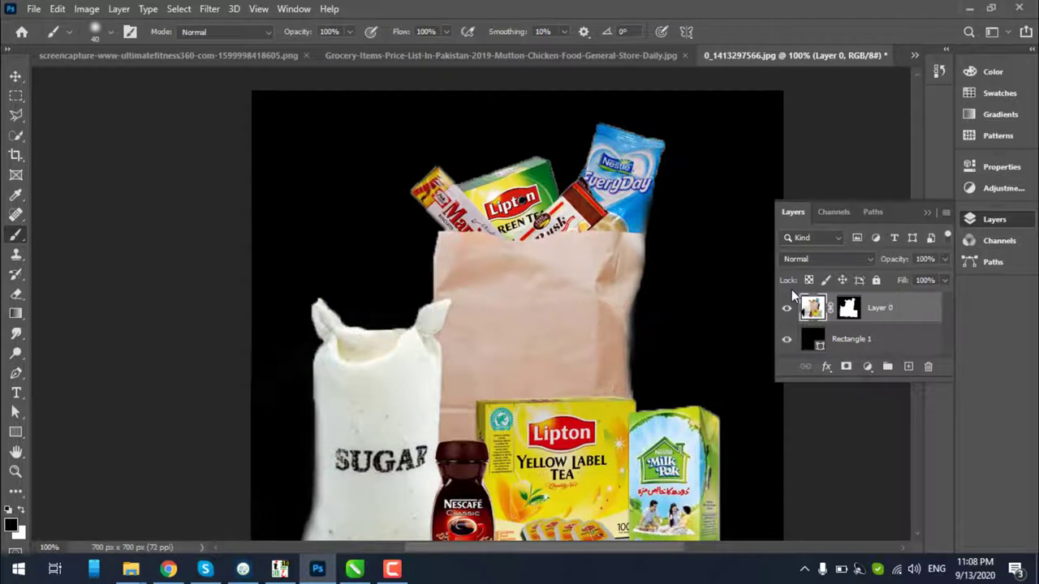
right_click(849, 312)
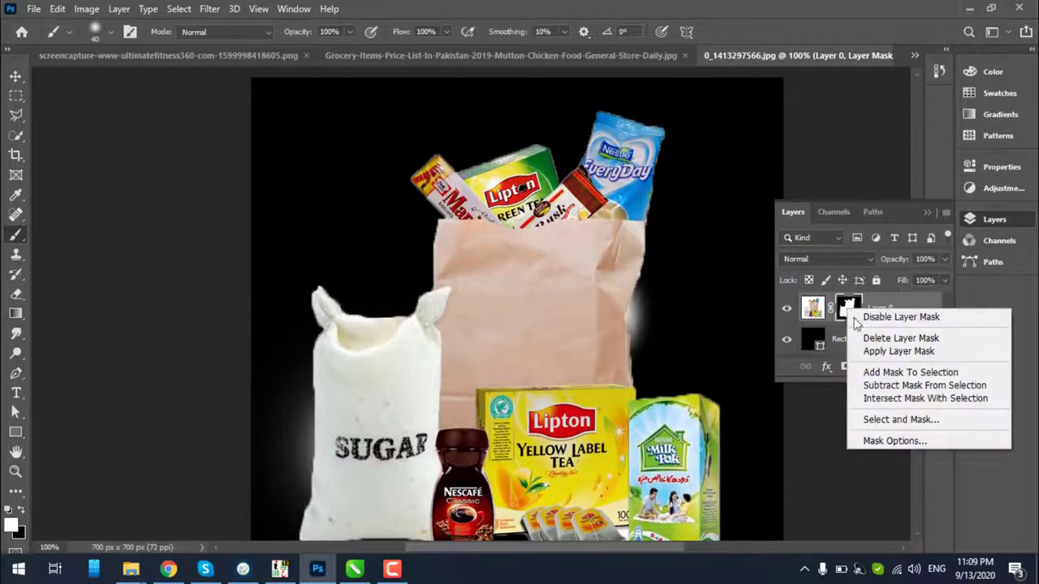
Delete the layer mask and zoom to 200% around the EveryDay pack
left_click(882, 338)
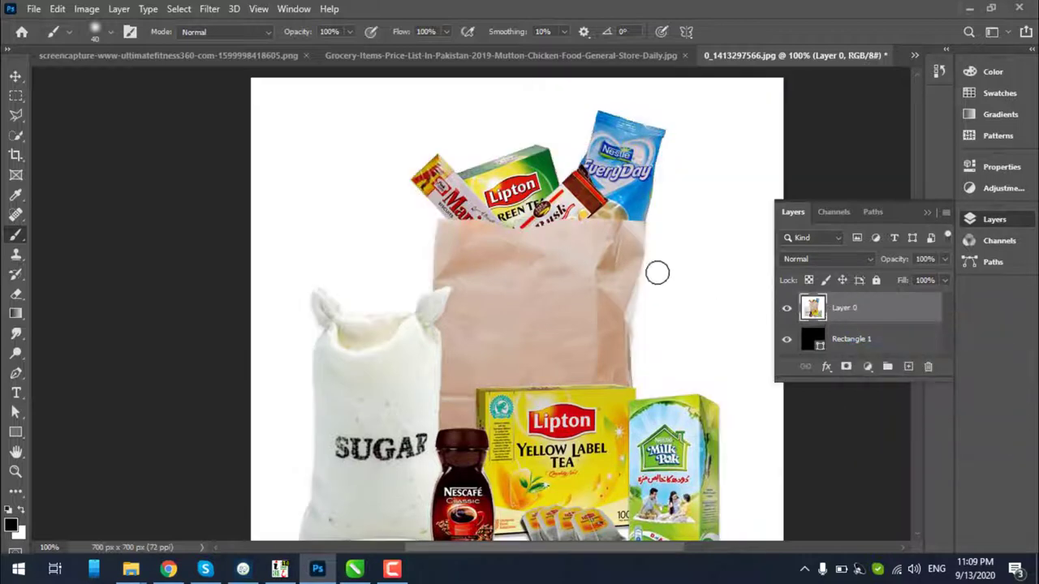
key("z")
left_click(641, 136)
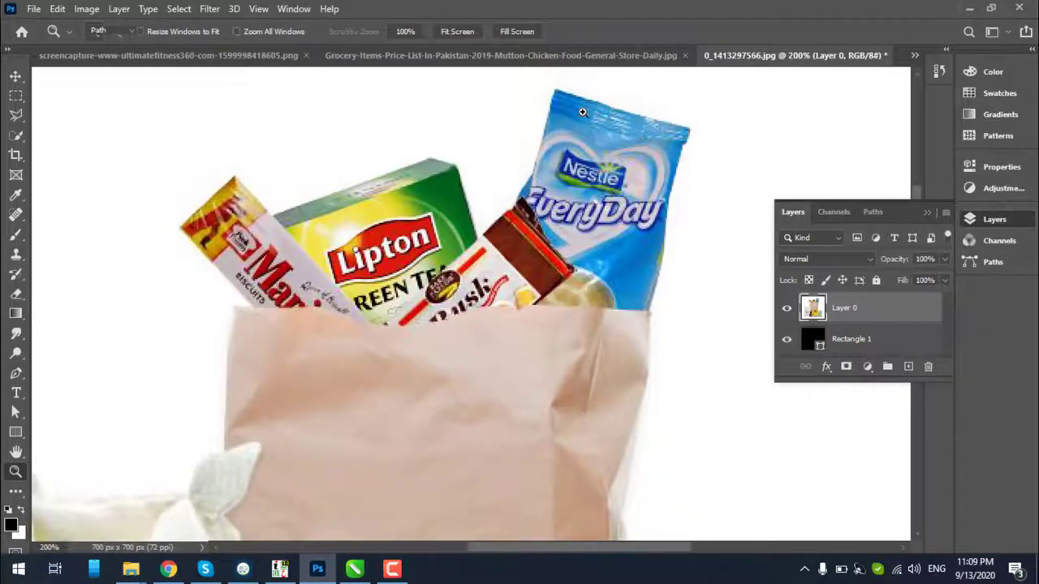
Pen-trace from the EveryDay pack's top corners down the paper bag's right edge to its bottom
key("p")
left_click(553, 88)
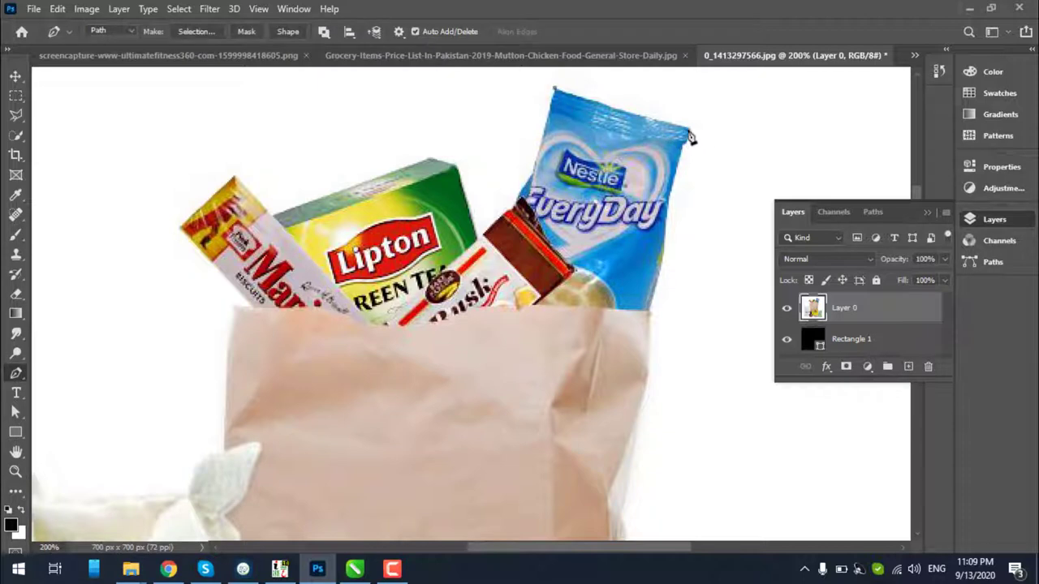
left_click(688, 127)
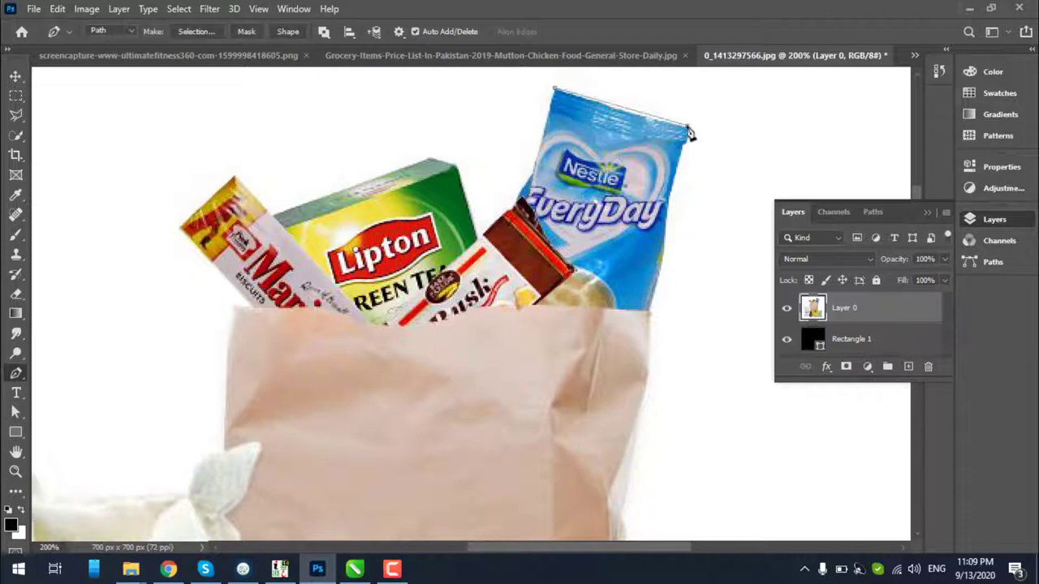
left_click(736, 132)
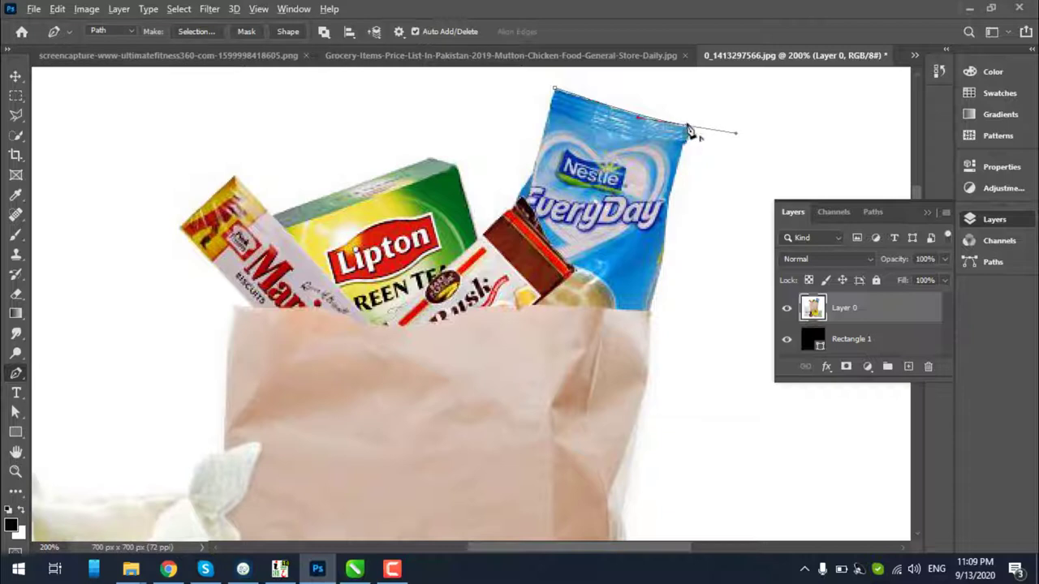
left_click(688, 127, "alt")
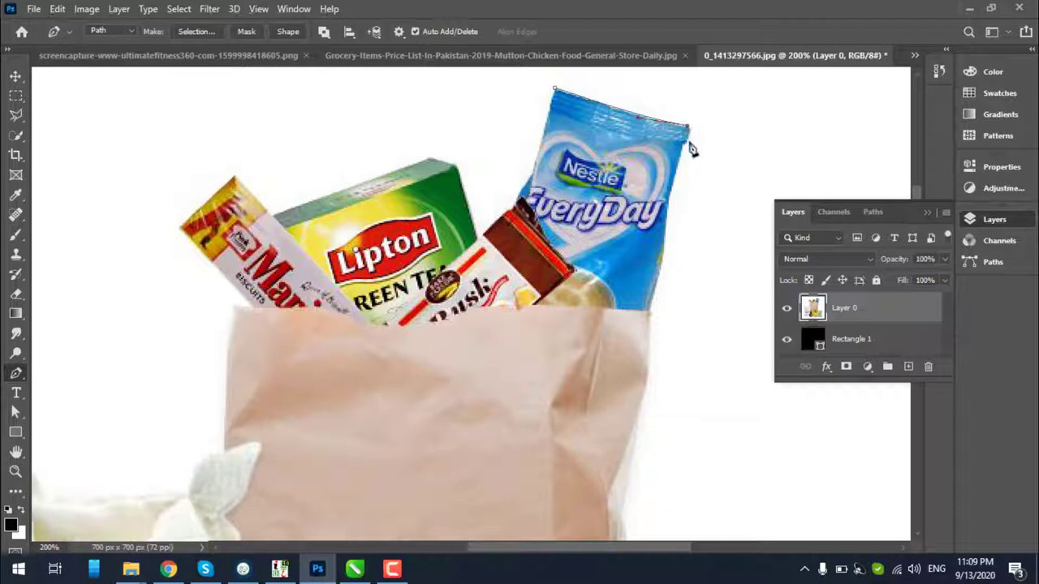
left_click(667, 223)
left_click(654, 311)
scroll(650, 309, "down", 5)
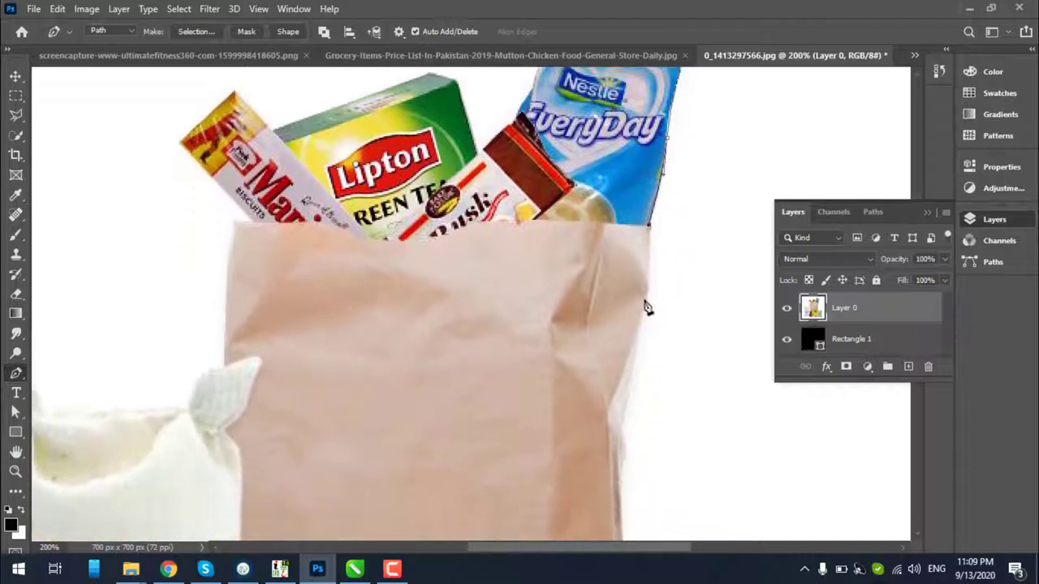
scroll(640, 293, "down", 1)
left_click_drag(640, 251, 627, 307)
left_click_drag(619, 375, 621, 387)
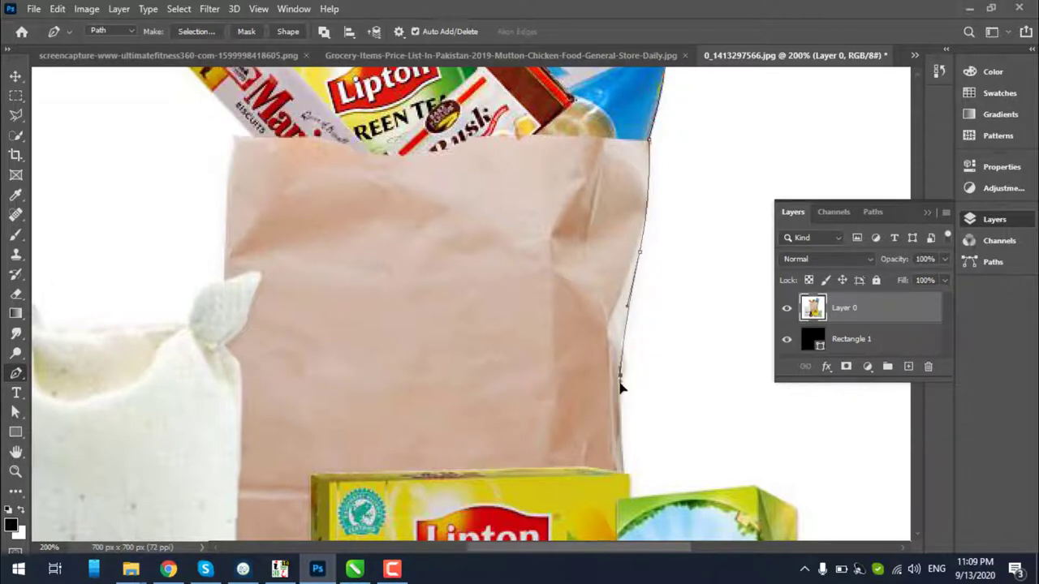
scroll(625, 417, "down", 5)
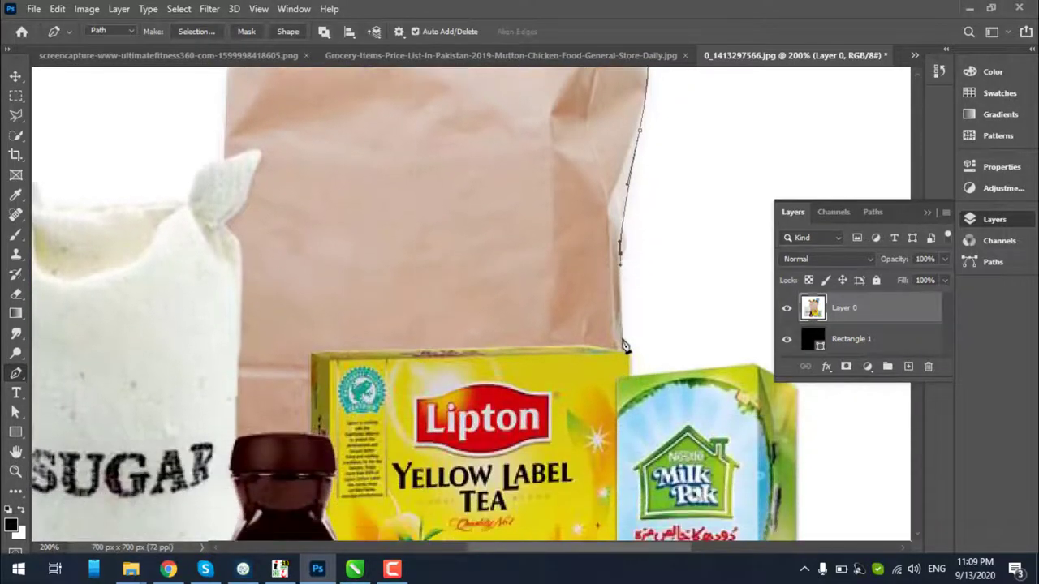
left_click_drag(627, 357, 629, 362)
Continue the path around the Milk Pak box and along the tea bags' bottom corners
left_click_drag(745, 379, 610, 381)
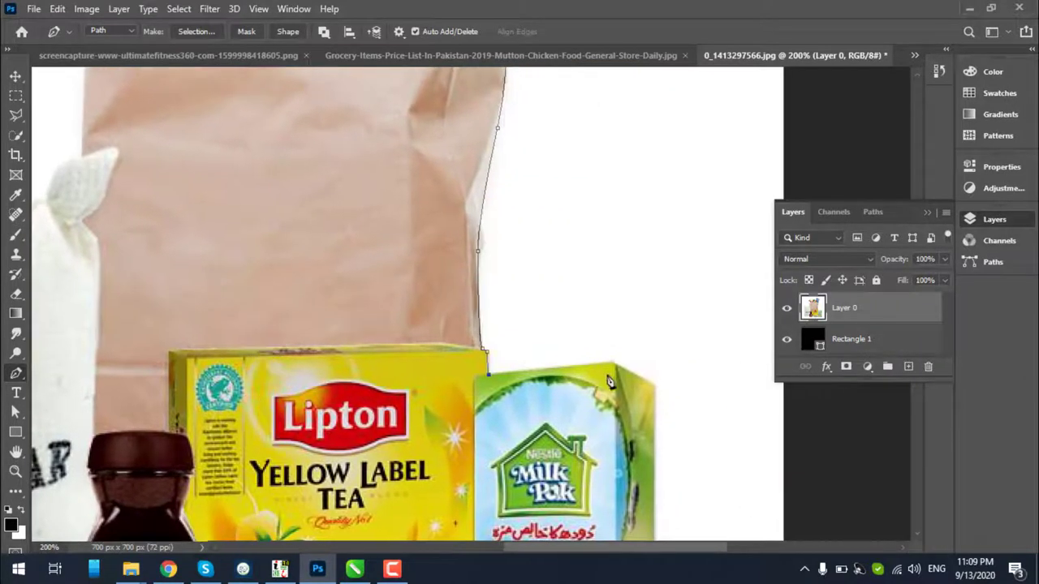
left_click(615, 366)
left_click_drag(649, 395, 662, 153)
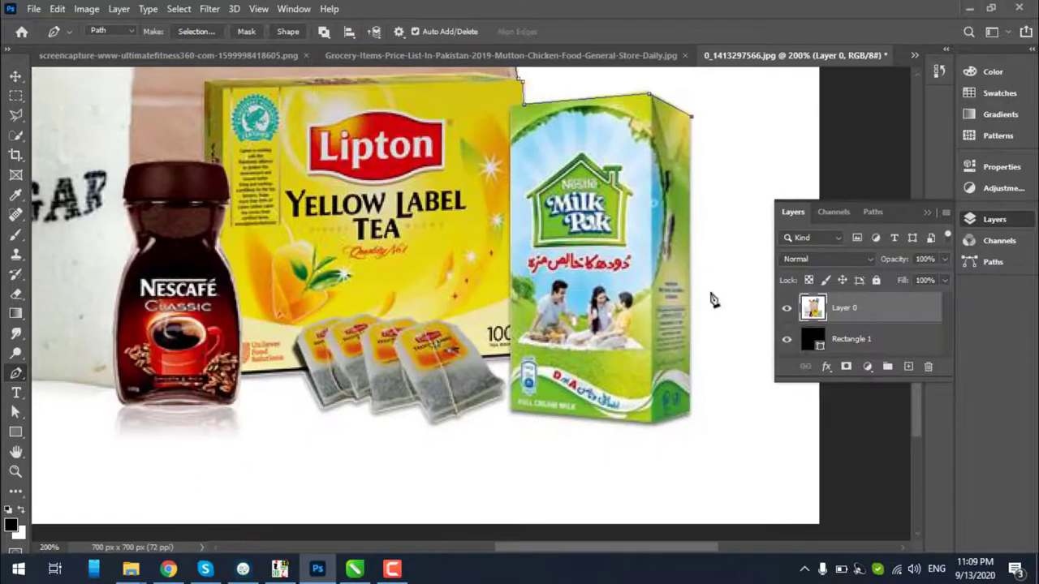
left_click(691, 415)
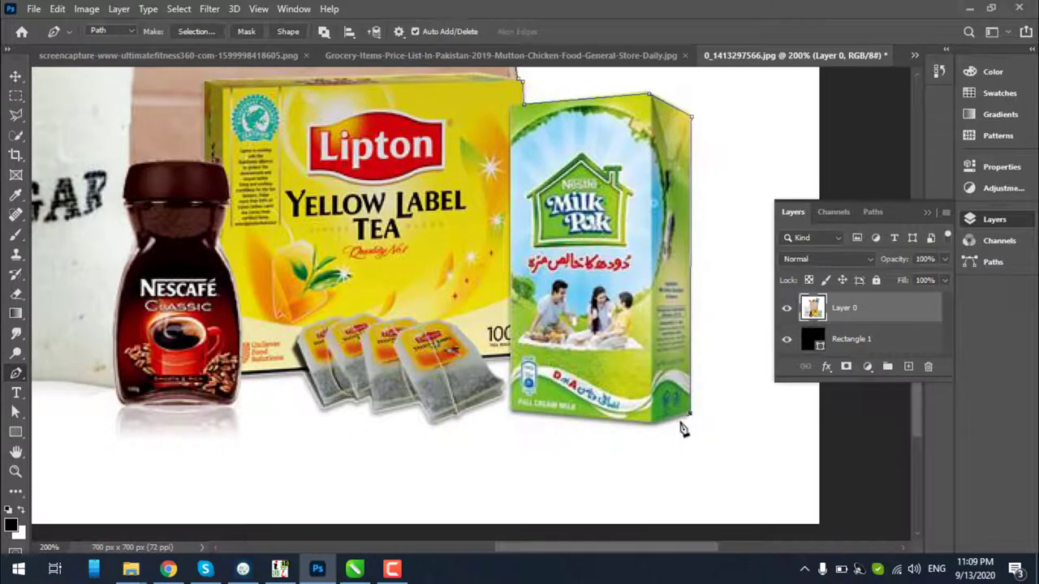
left_click(653, 424)
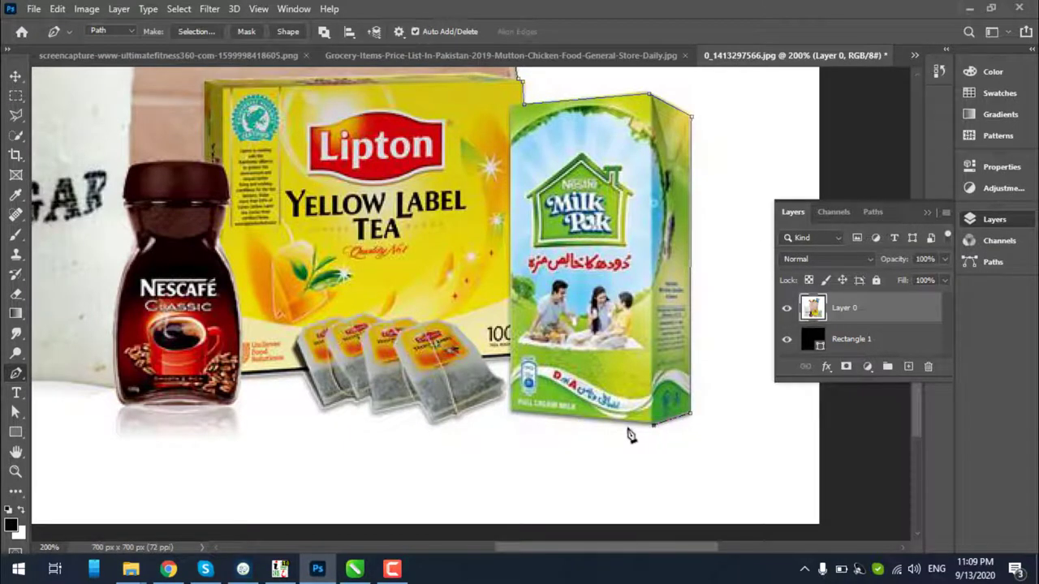
left_click(516, 408)
left_click(460, 415)
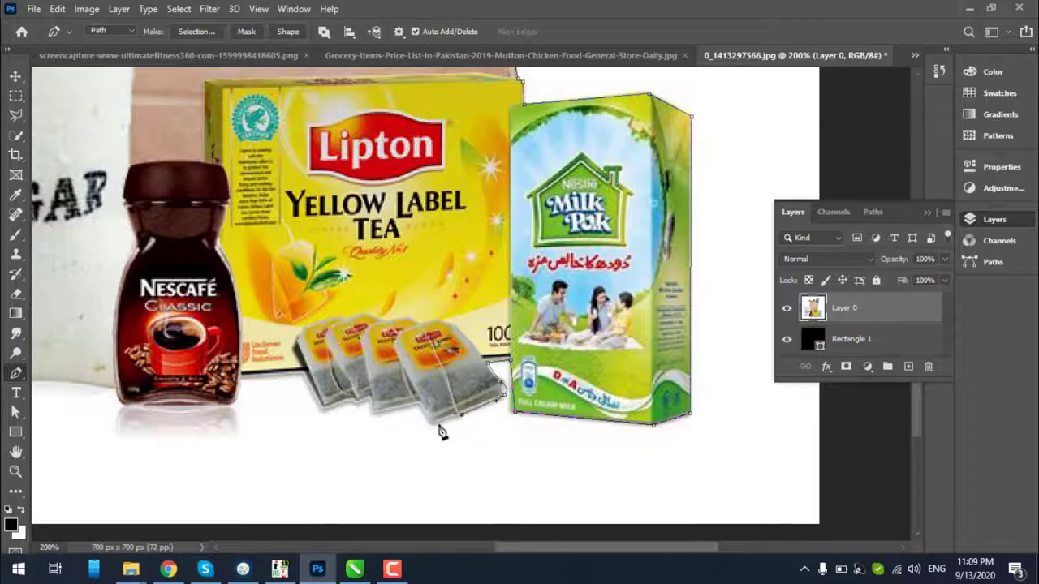
left_click(435, 423)
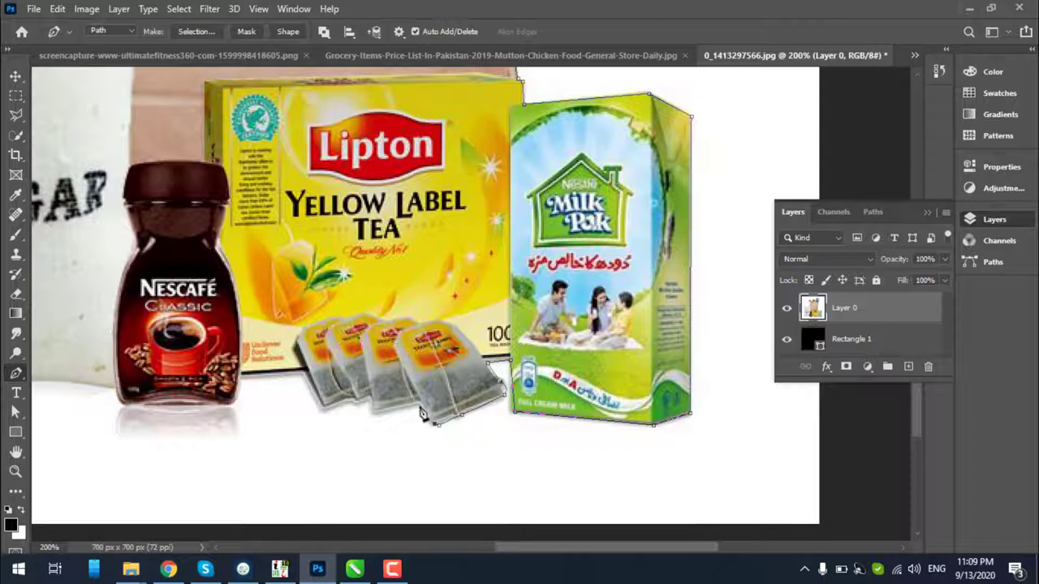
left_click(371, 411)
left_click(349, 402)
left_click(323, 412)
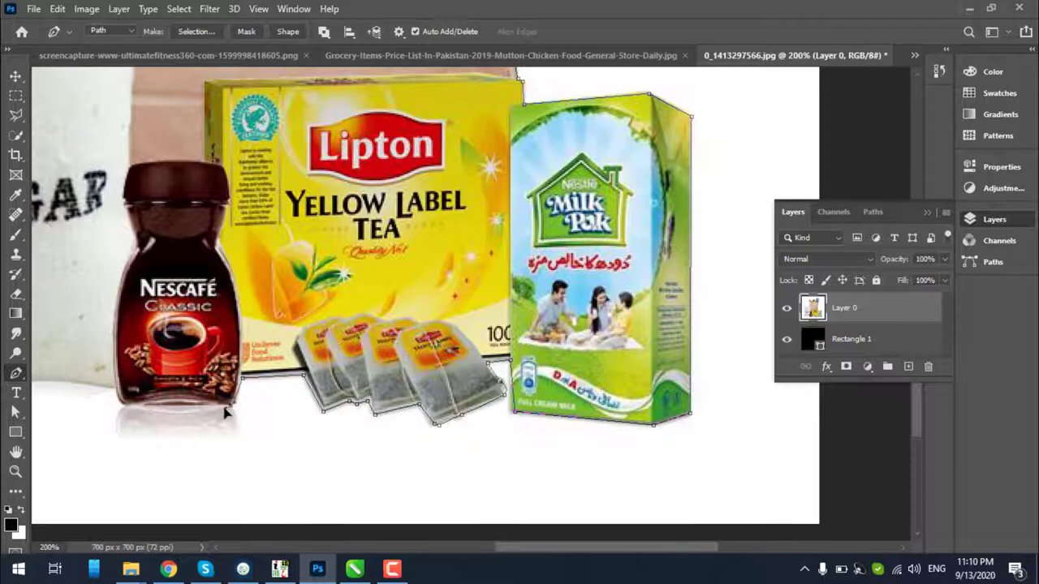
Curve the path around the jar's bottom and up the sugar sack's left side to its ear
left_click_drag(126, 405, 423, 370)
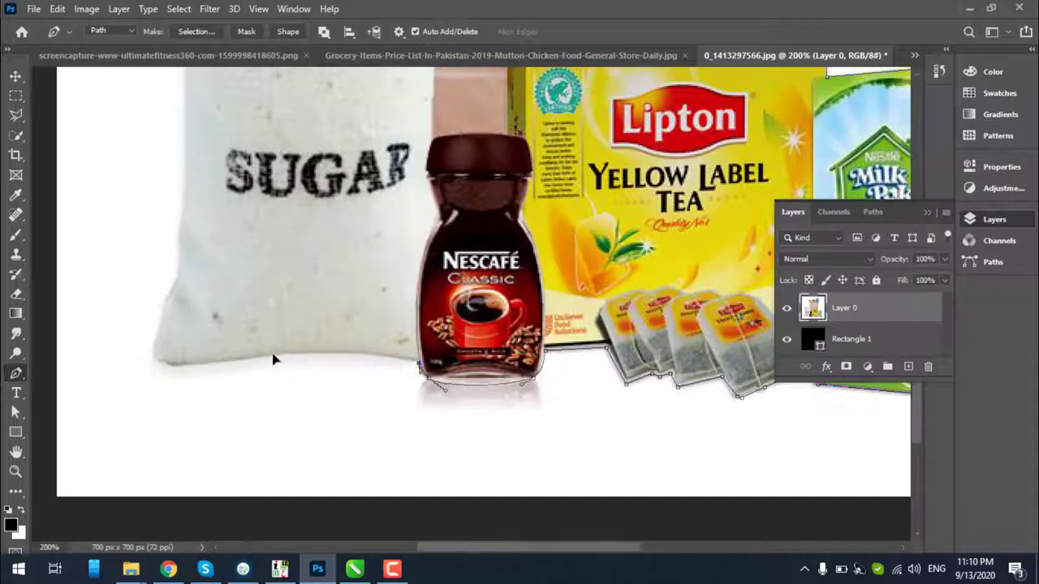
left_click_drag(277, 354, 164, 301)
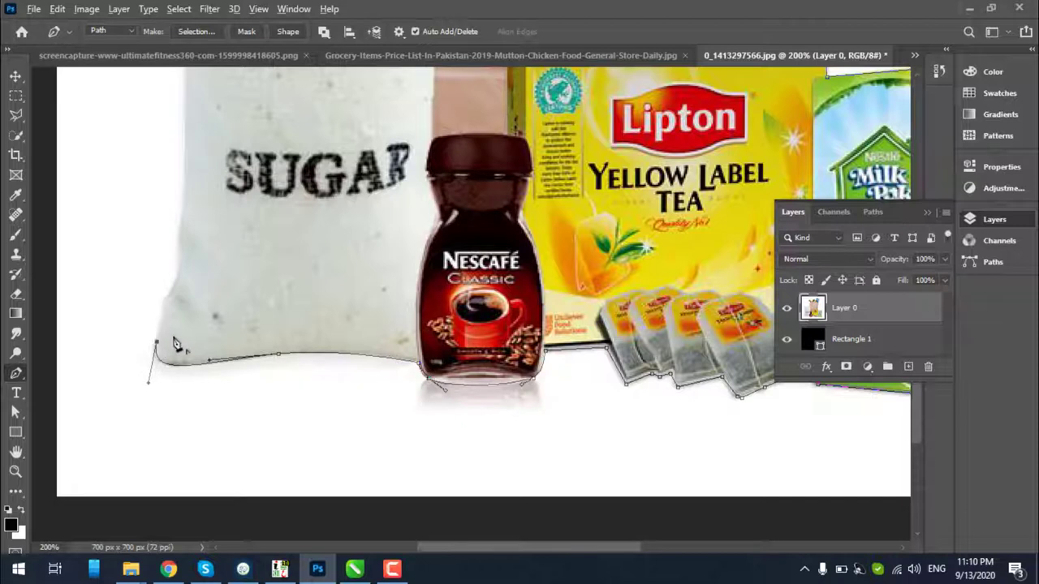
scroll(158, 349, "up", 3)
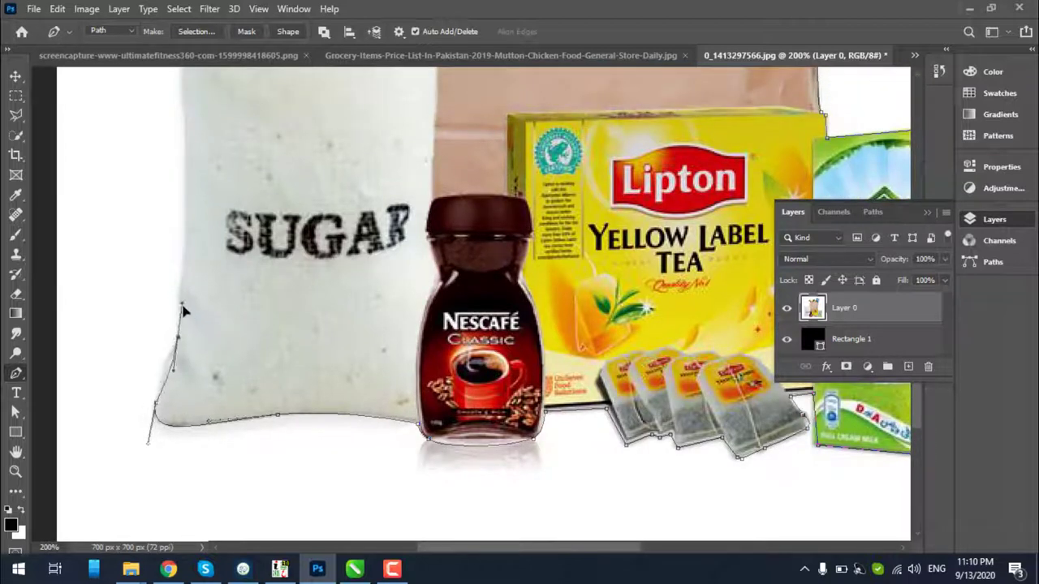
left_click_drag(178, 336, 192, 325)
scroll(184, 345, "up", 3)
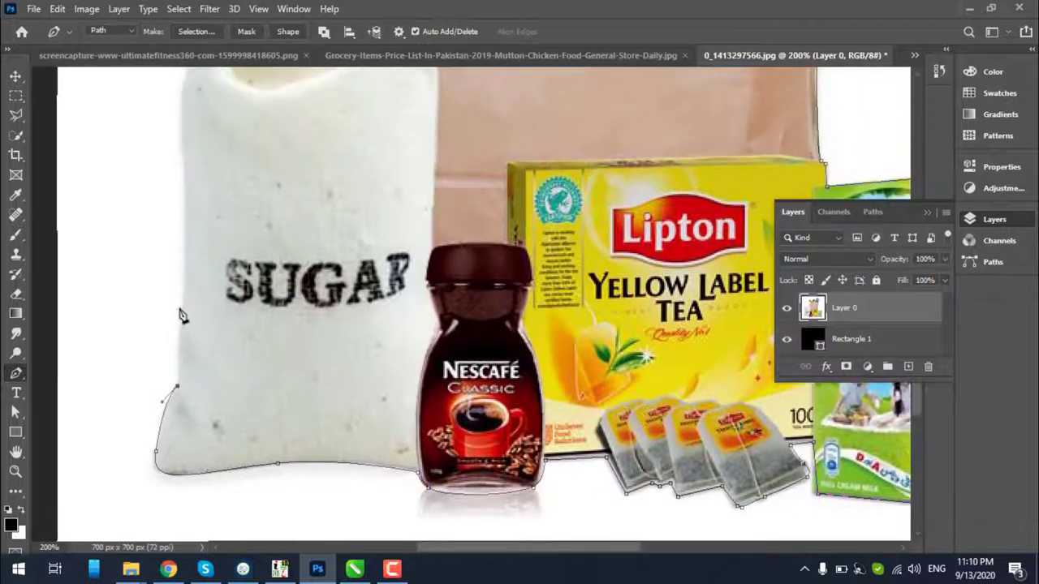
left_click(181, 311)
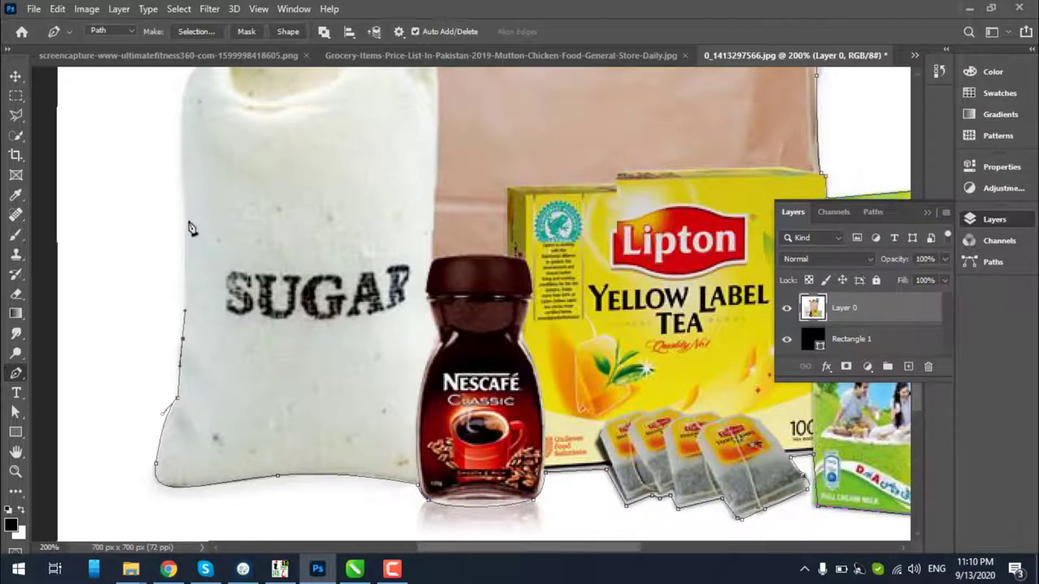
scroll(184, 250, "up", 2)
left_click_drag(186, 236, 184, 220)
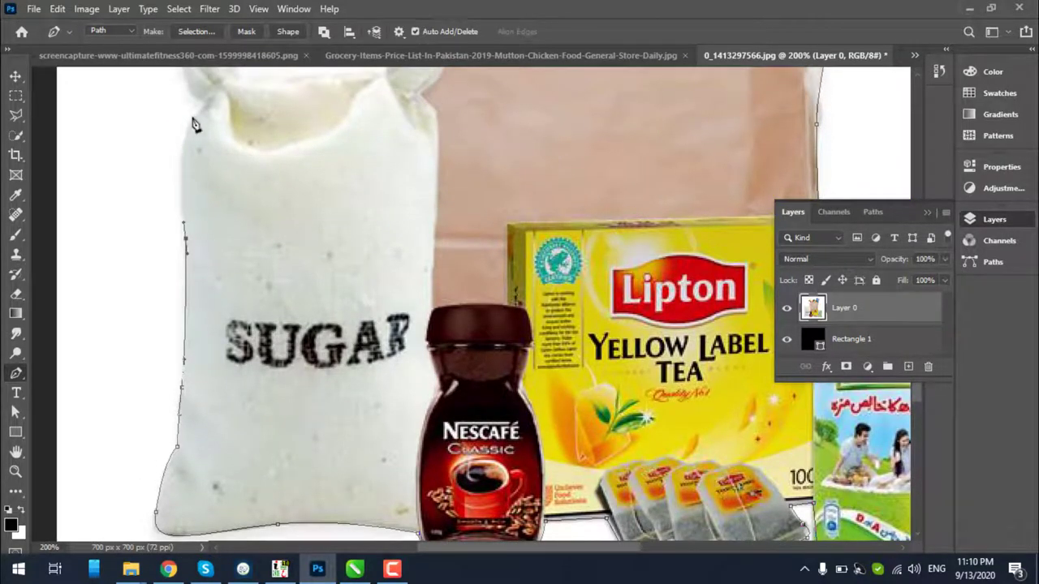
left_click_drag(201, 109, 233, 84)
scroll(219, 166, "up", 5)
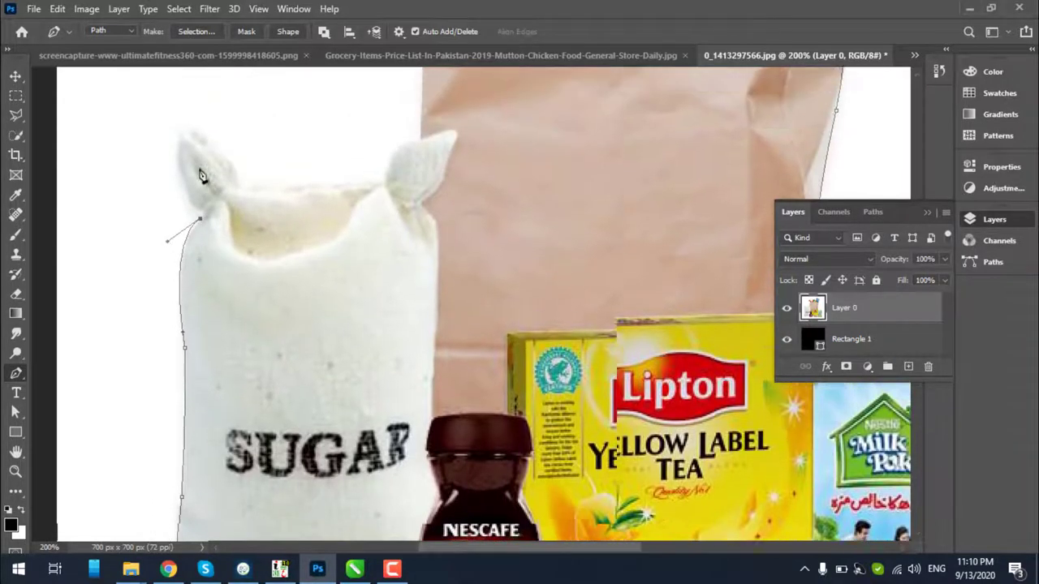
left_click_drag(189, 142, 227, 128)
left_click(190, 142, "alt")
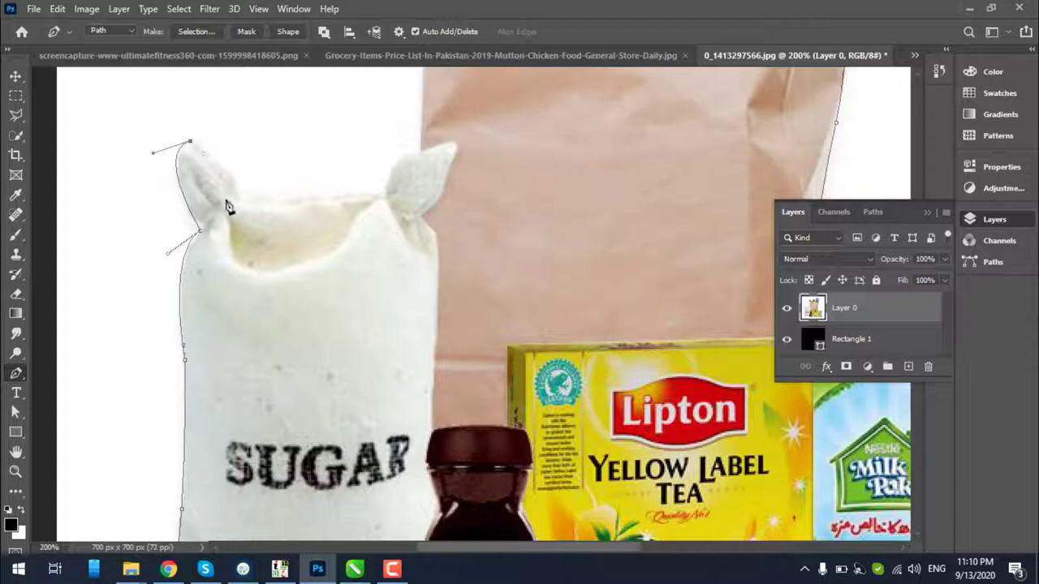
Carry the path across the sack's opening and top to its right ear, toward the paper bag
left_click_drag(253, 205, 272, 221)
left_click_drag(378, 198, 480, 182)
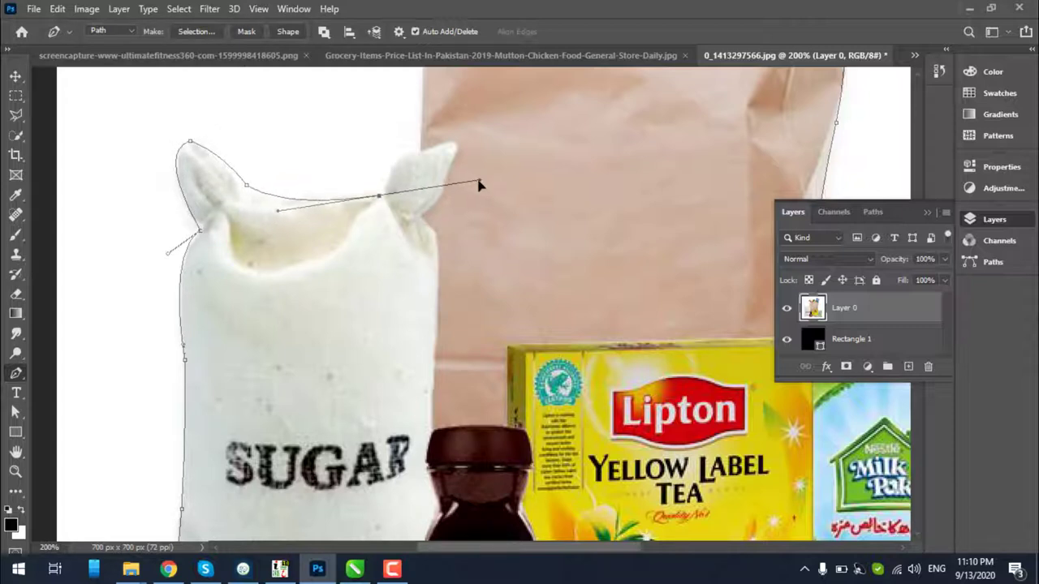
left_click(378, 197, "alt")
left_click_drag(417, 152, 430, 164)
left_click(417, 152, "alt")
scroll(424, 179, "up", 5)
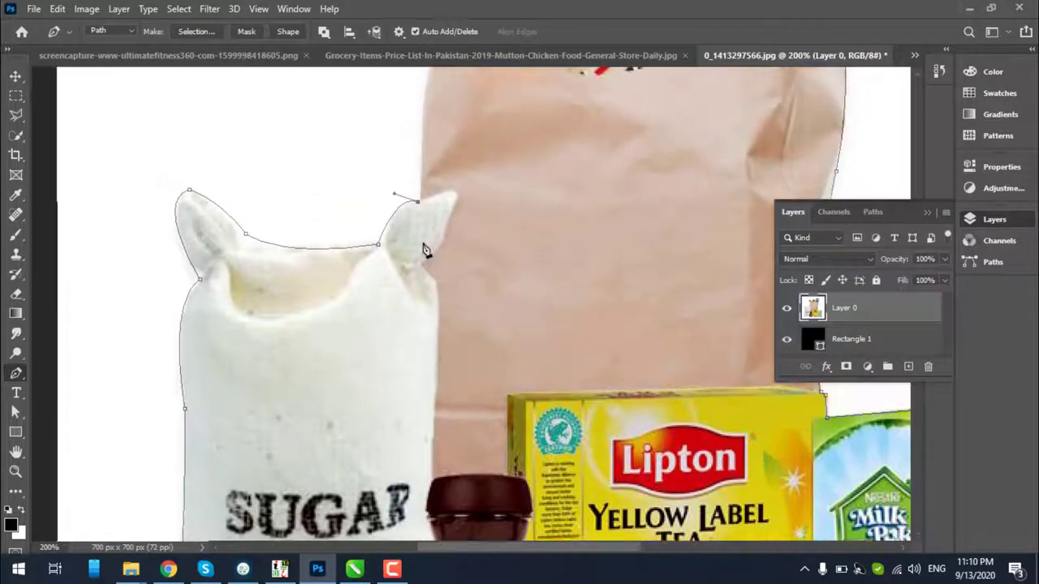
scroll(434, 195, "up", 3)
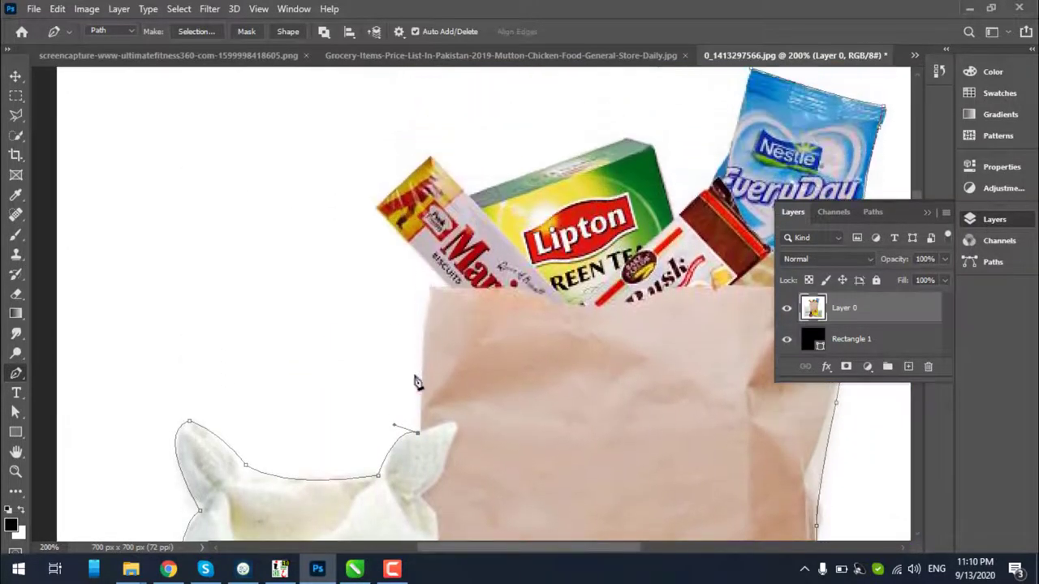
left_click_drag(428, 294, 435, 288)
Anchor across the biscuit box, Lipton box and Nestlé packet, close the path, and zoom out
left_click(376, 209)
left_click(430, 154)
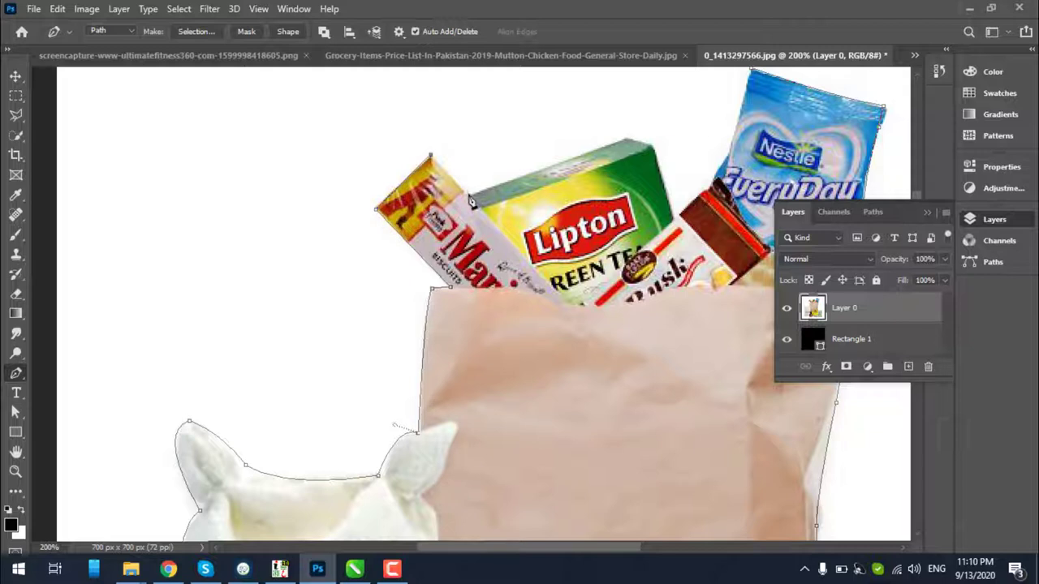
left_click(469, 196)
left_click(627, 140)
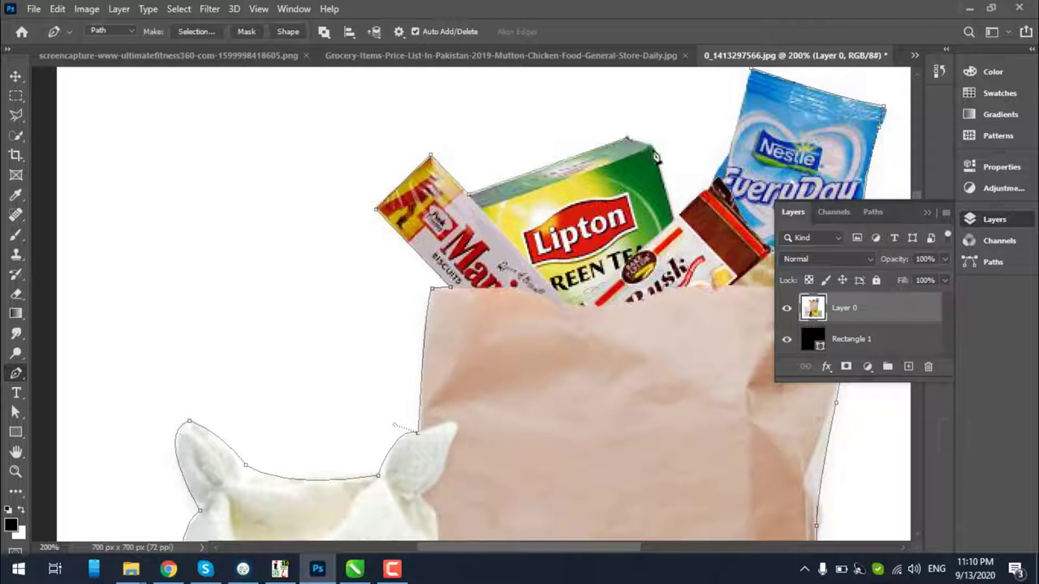
left_click(653, 149)
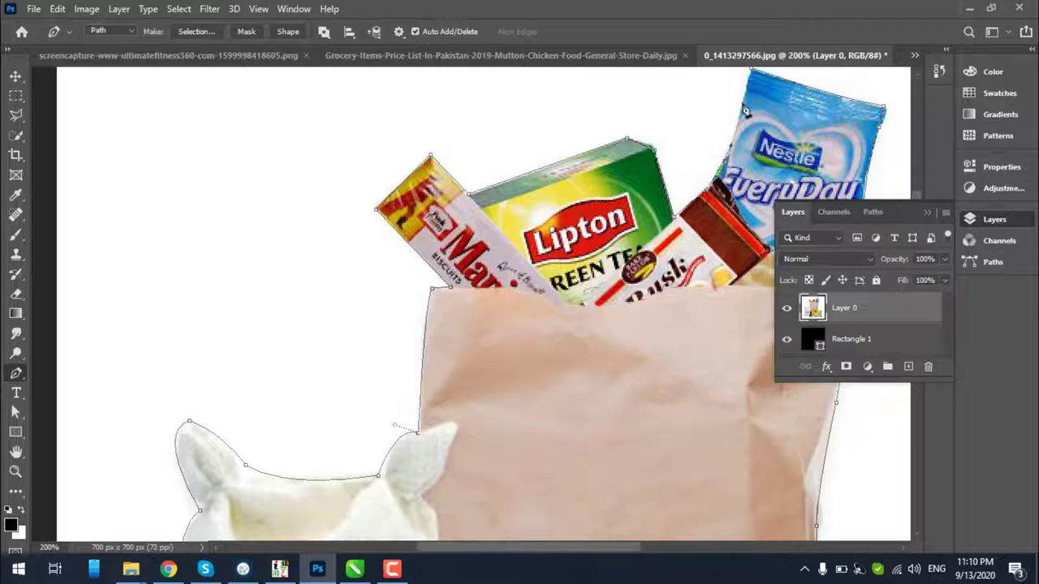
left_click(756, 79)
key("ctrl+minus")
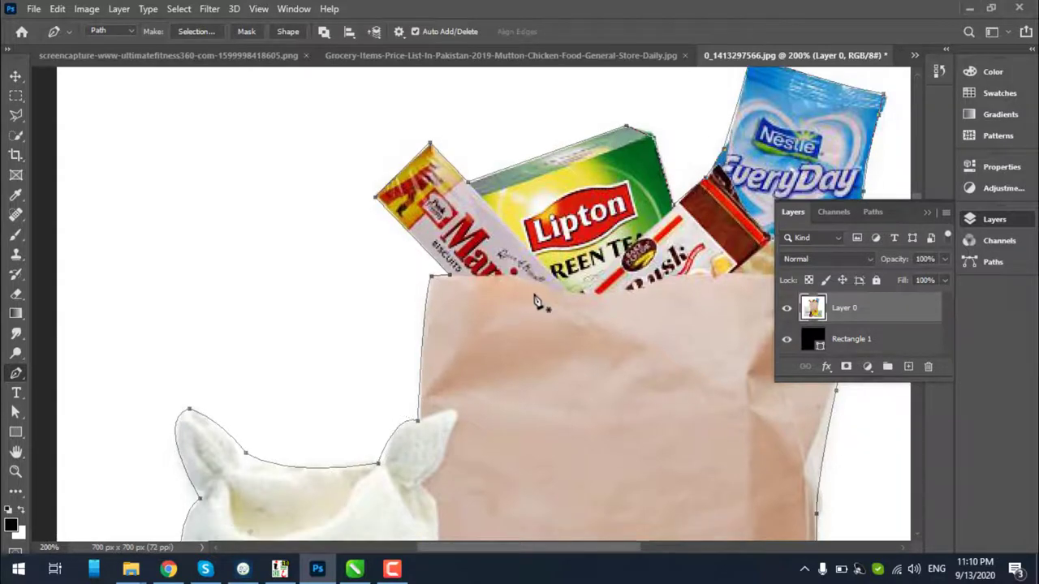
key("z")
left_click(603, 297, "alt")
left_click(603, 296, "alt")
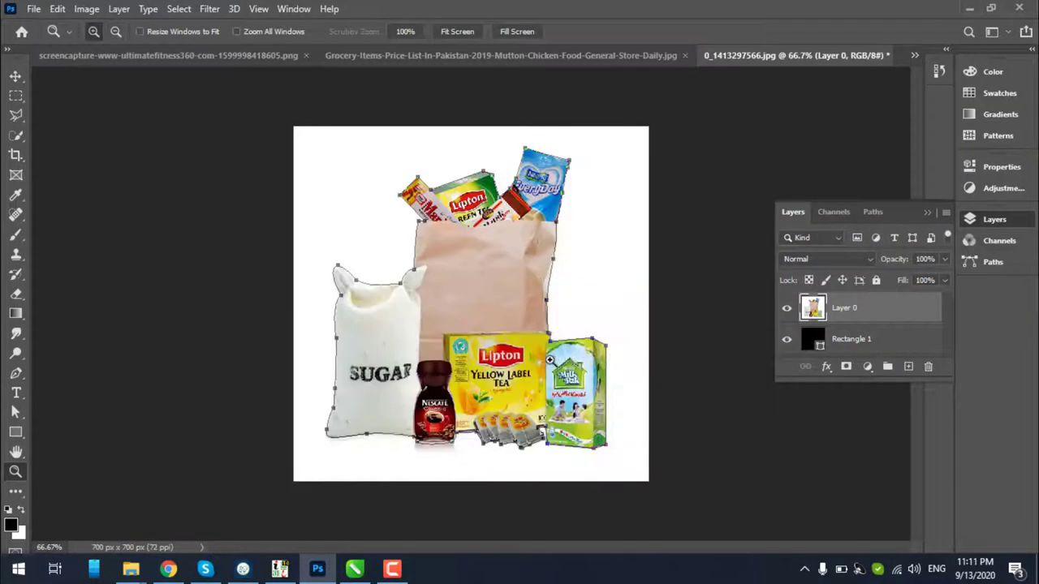
Load the traced path as a selection and output it via Select and Mask to a new layer
key("ctrl+Return")
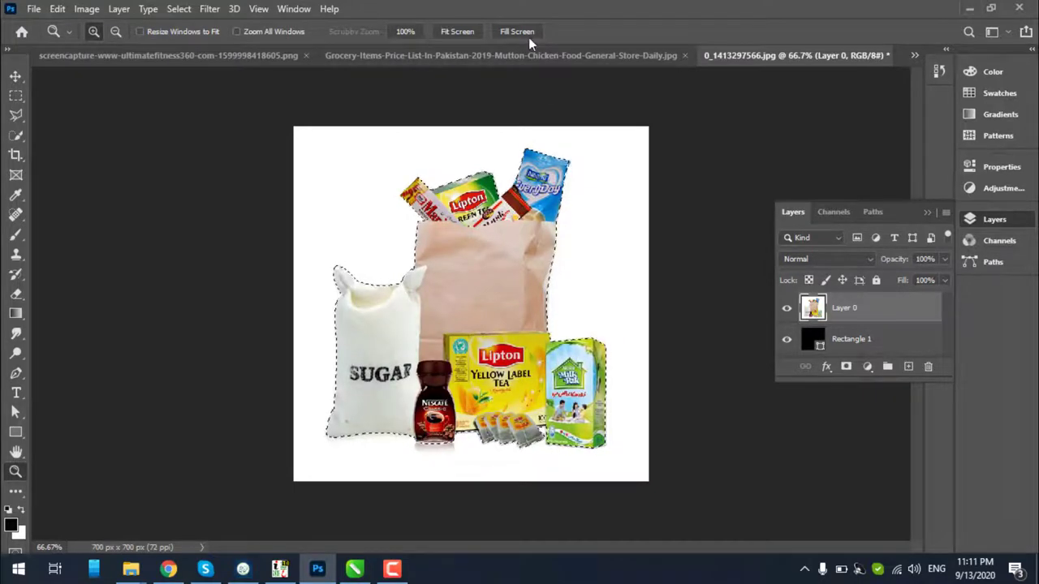
key("w")
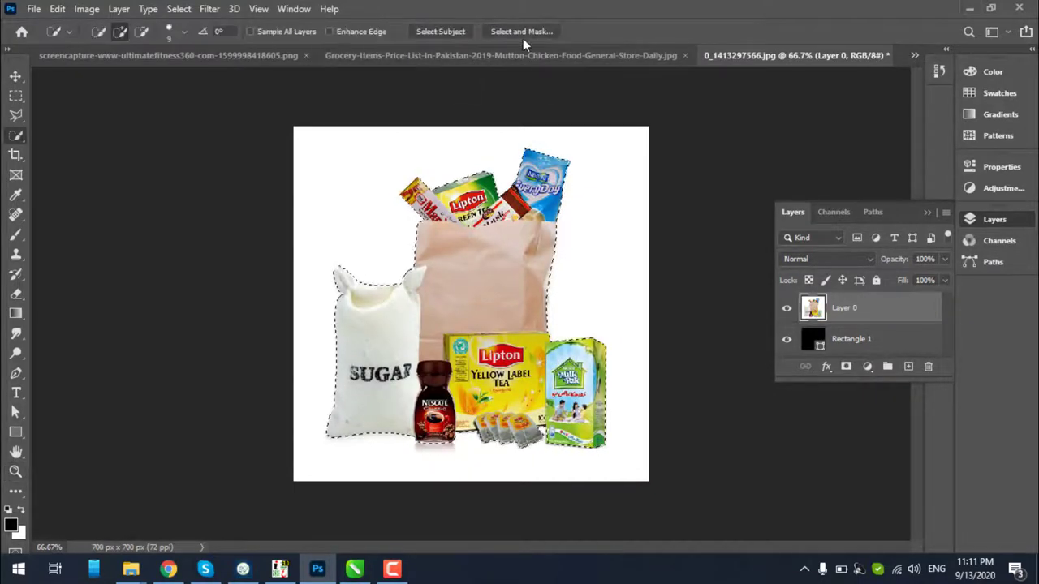
left_click(523, 32)
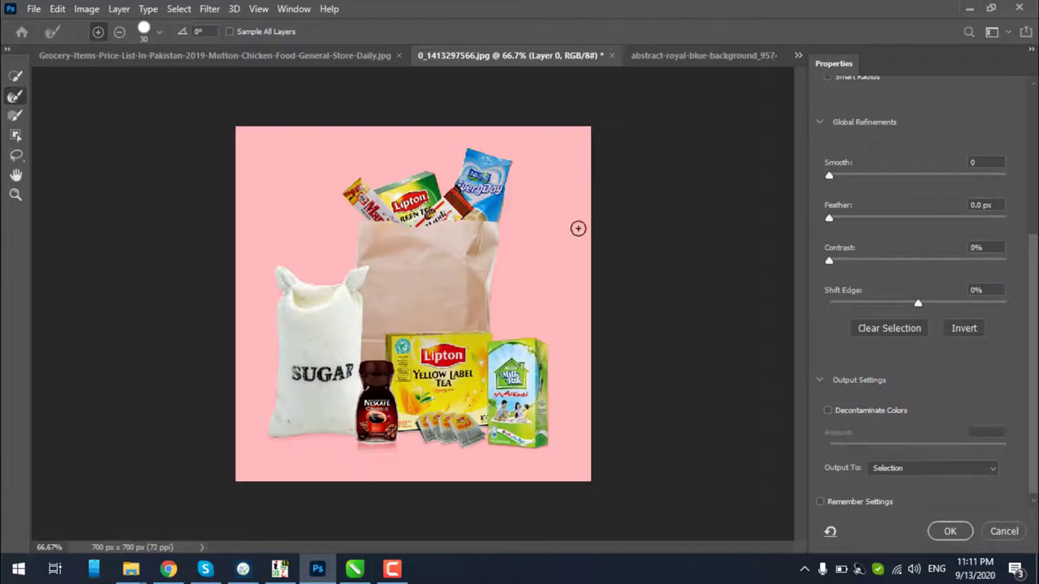
left_click(931, 469)
left_click(900, 500)
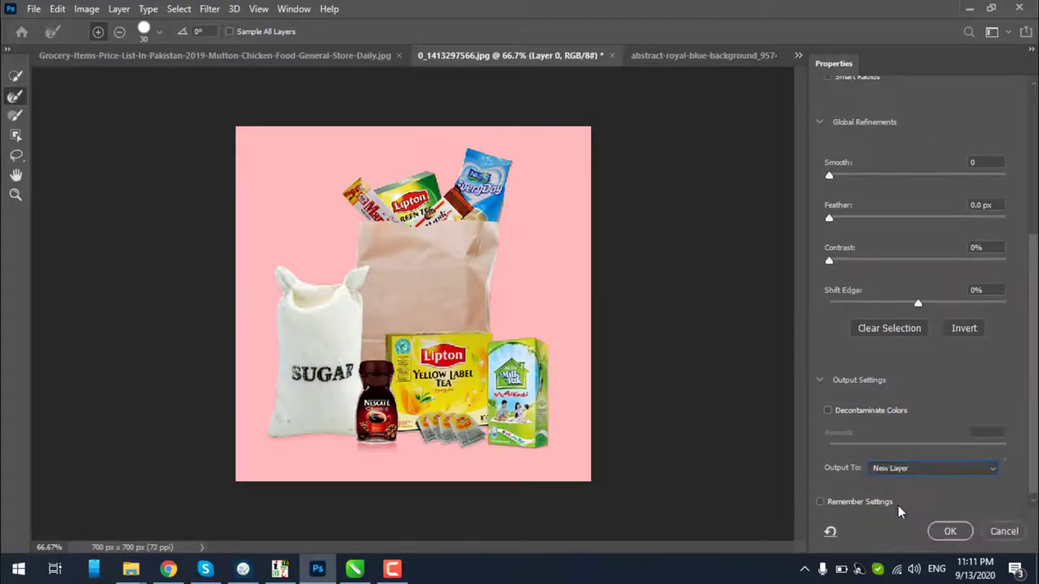
left_click(948, 531)
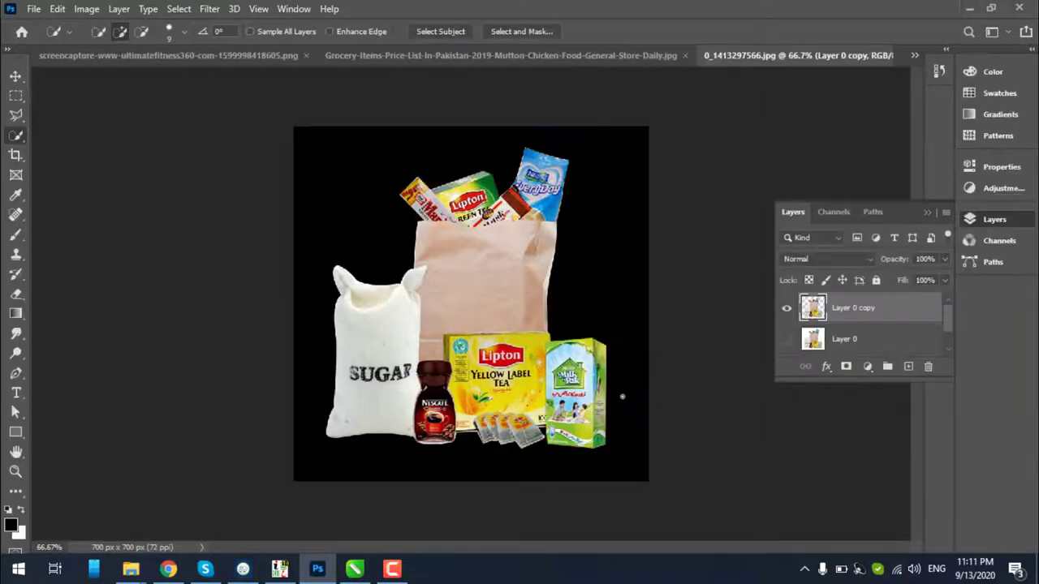
Delete the Rectangle 1 and Layer 0 background layers, leaving only the grocery cutout
scroll(846, 347, "down", 1)
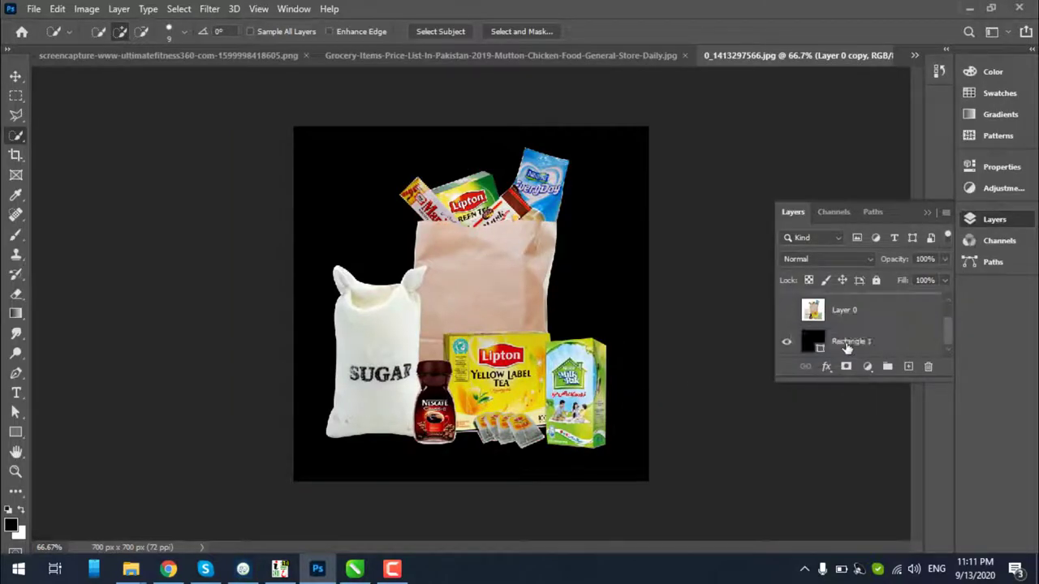
left_click(846, 342)
key("Delete")
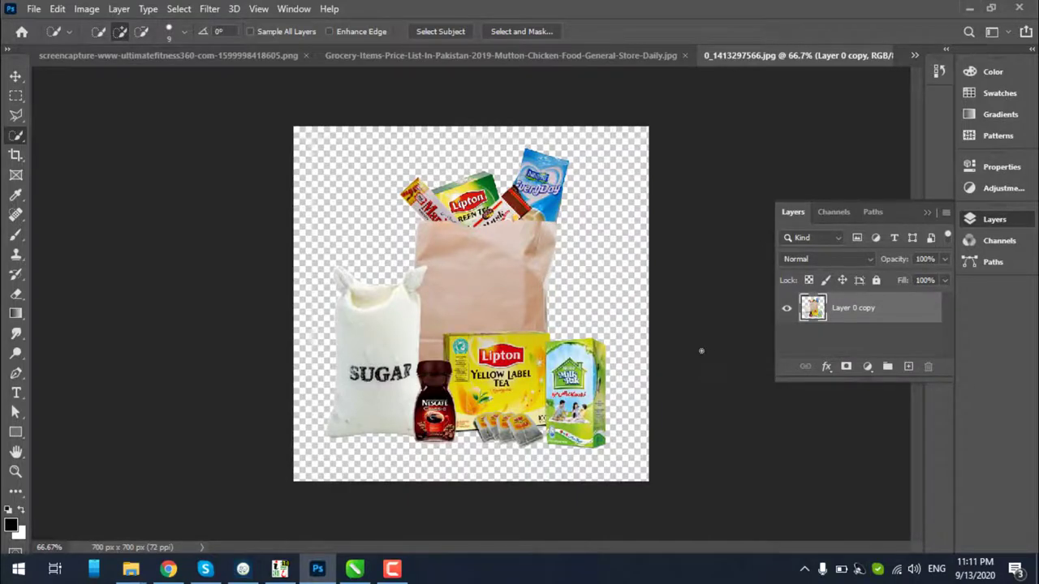
Save the cutout as Karyana Items.psd
key("ctrl+shift+s")
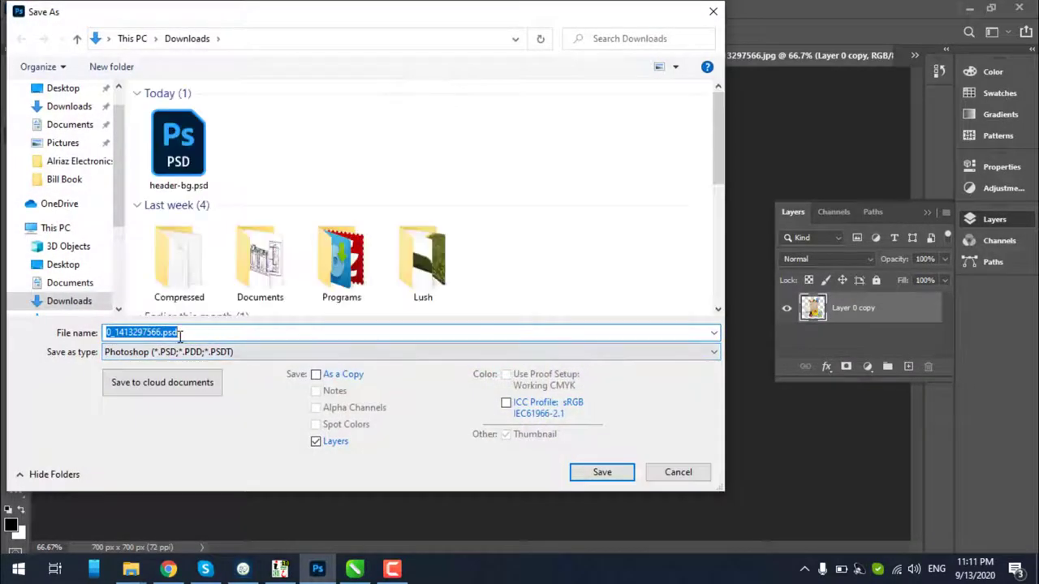
left_click_drag(369, 21, 433, 139)
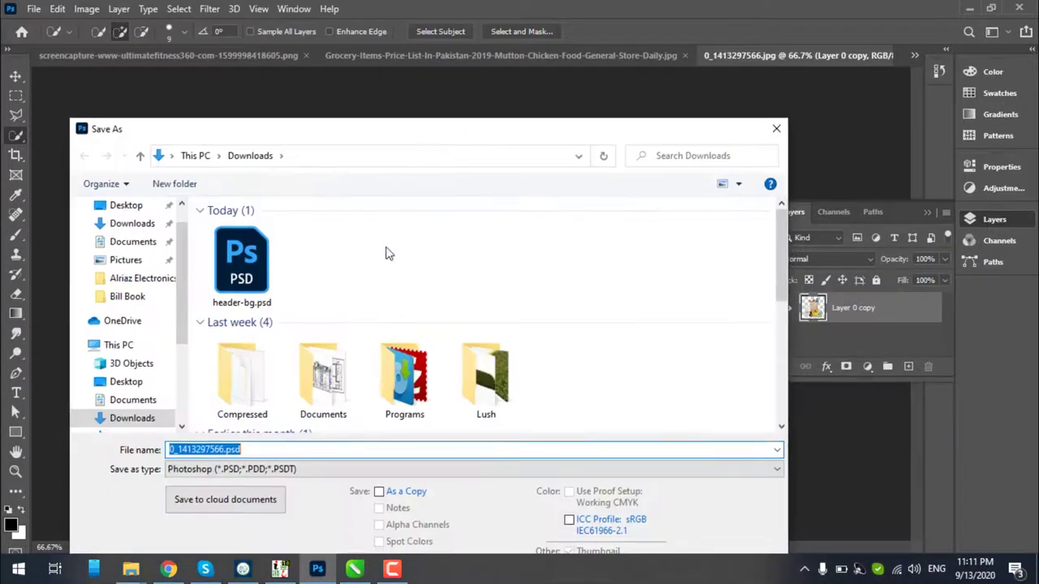
type("Karyana Items")
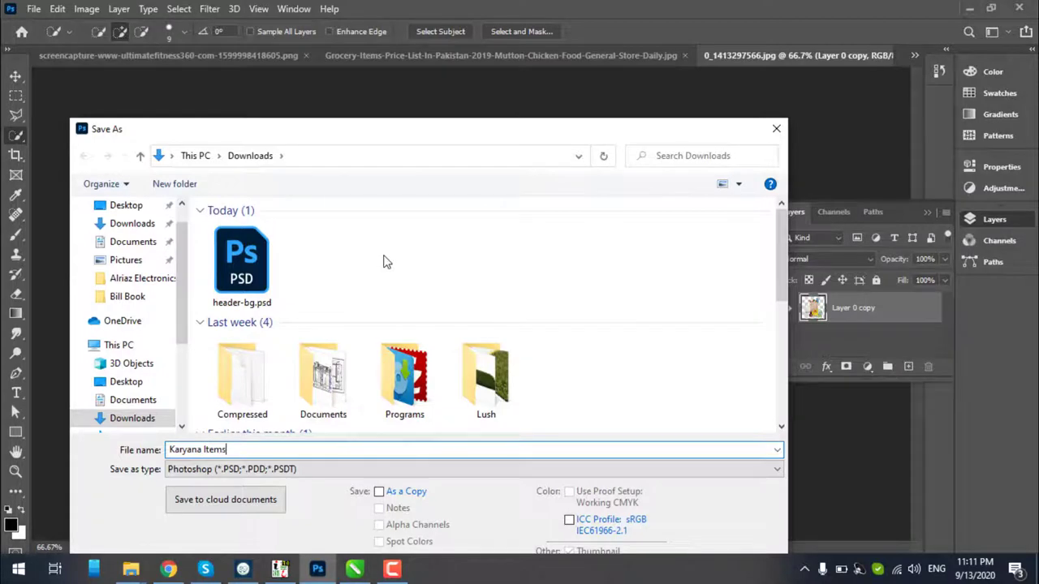
key("Return")
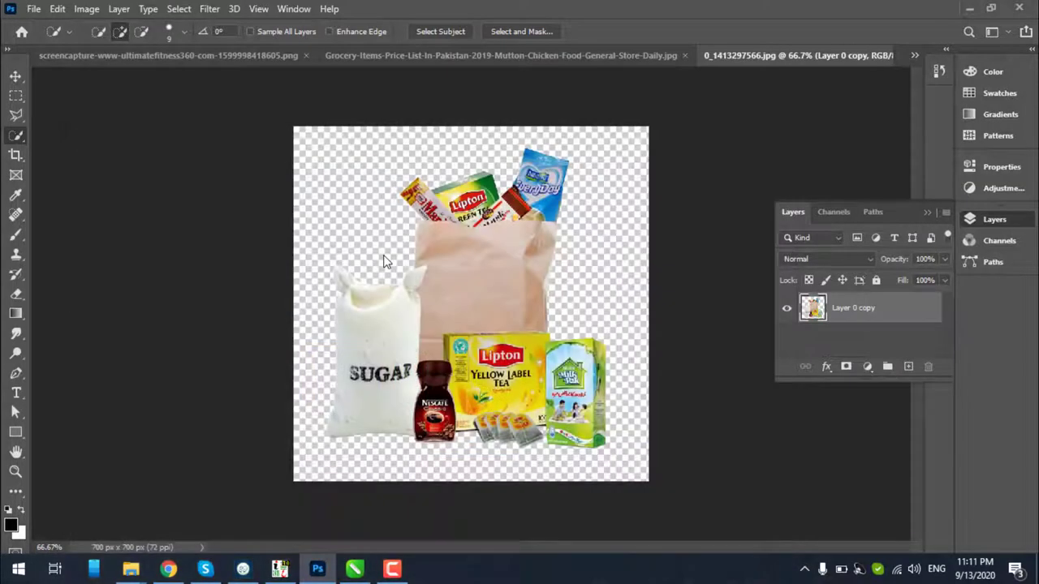
key("Return")
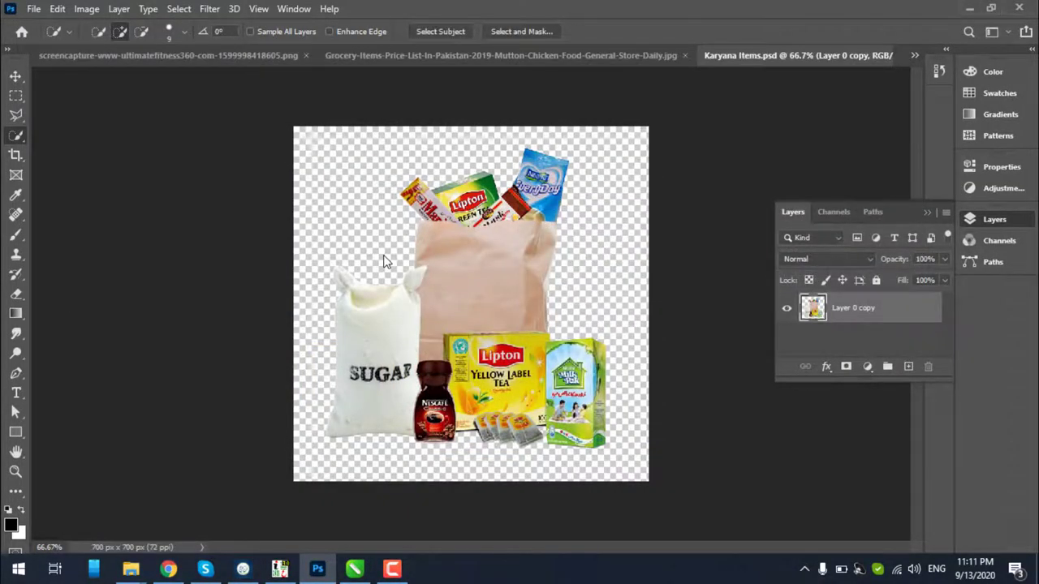
Save another copy of the cutout as a PNG file, Karyana Items.png
key("ctrl+shift+s")
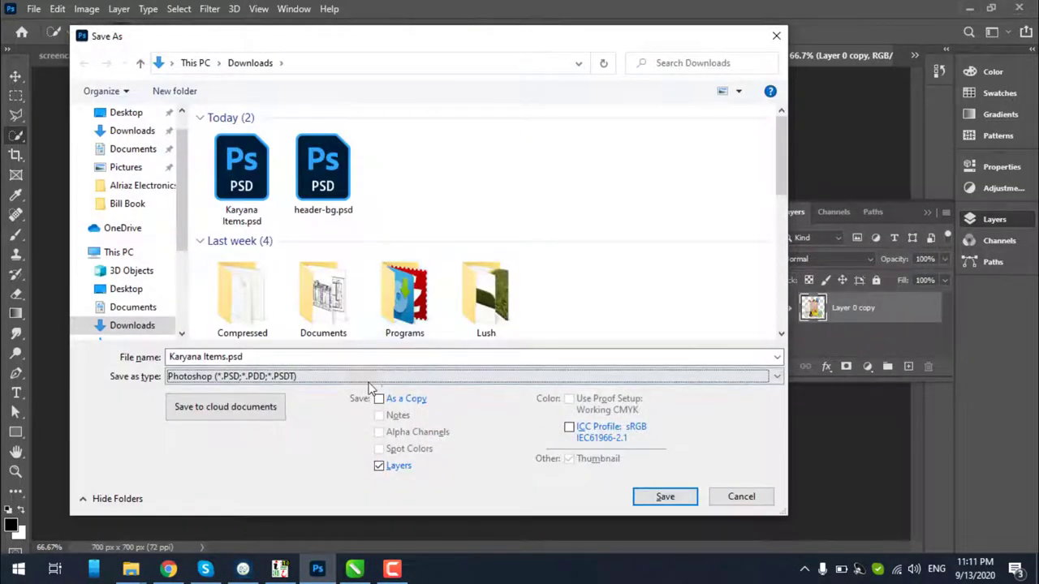
left_click(373, 376)
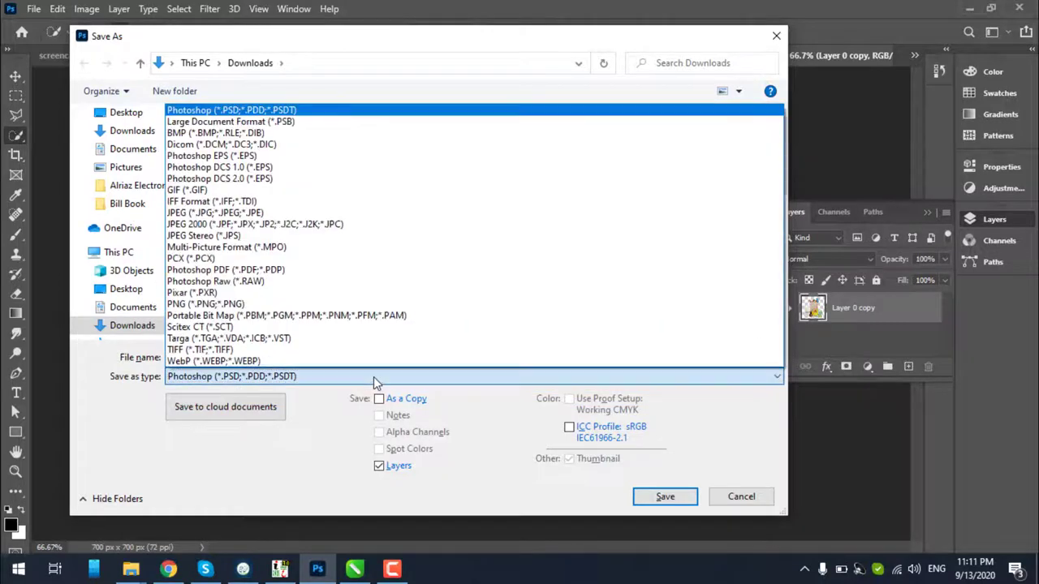
left_click(207, 304)
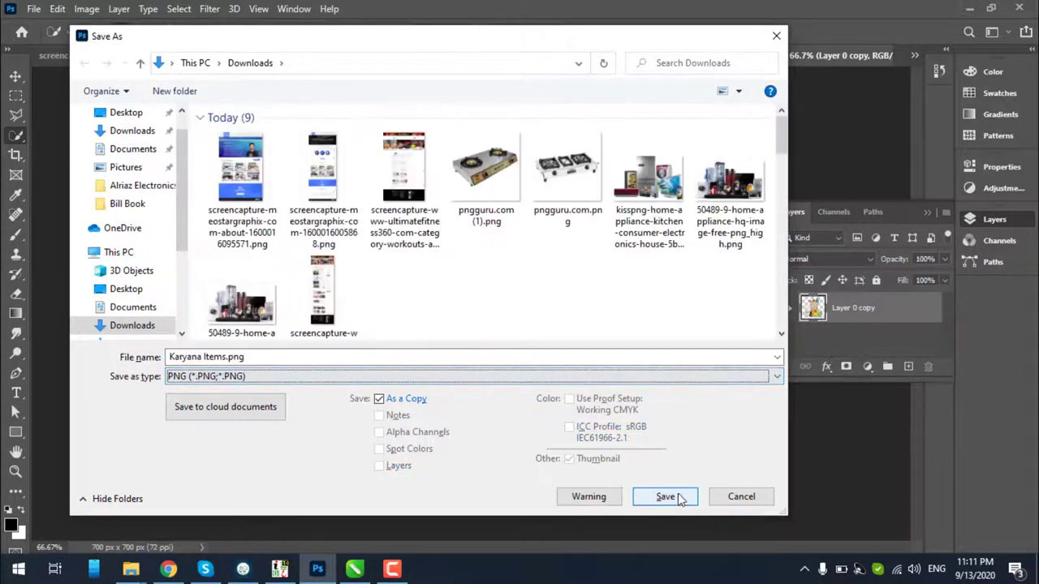
left_click(680, 498)
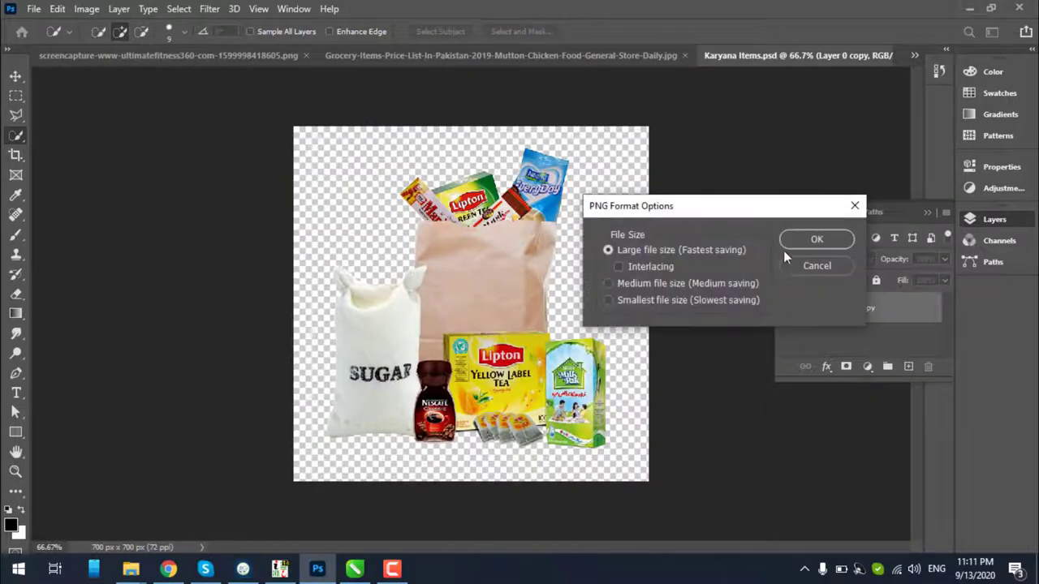
left_click(812, 239)
Drag Karyana Items.png from the Downloads folder into the CorelDRAW banner
left_click(131, 568)
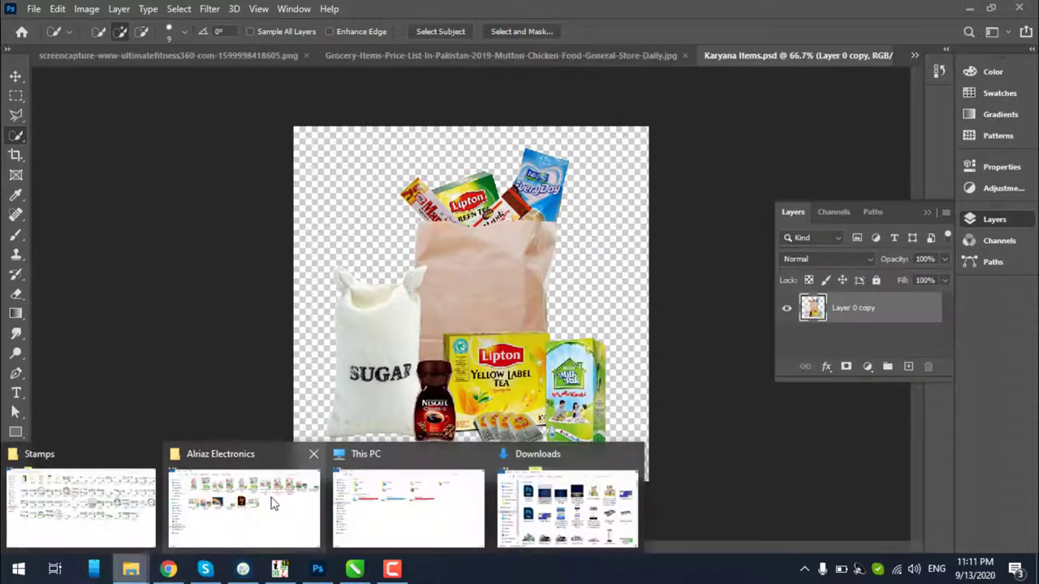
left_click(568, 507)
left_click(303, 286)
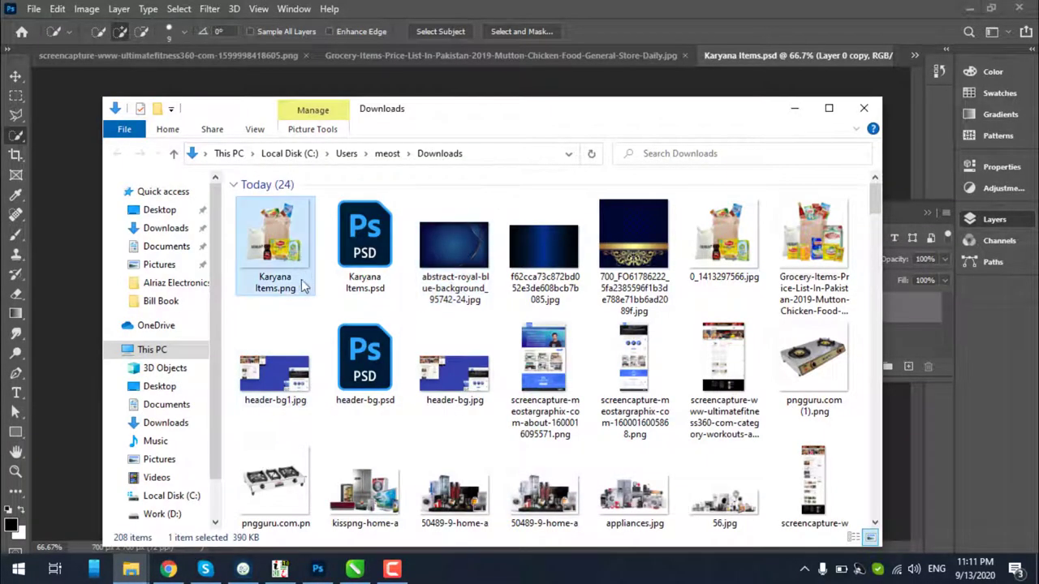
left_click_drag(303, 286, 420, 301)
Shrink the grocery cutout to about 23% and place it over the pink oval
scroll(262, 278, "down", 4)
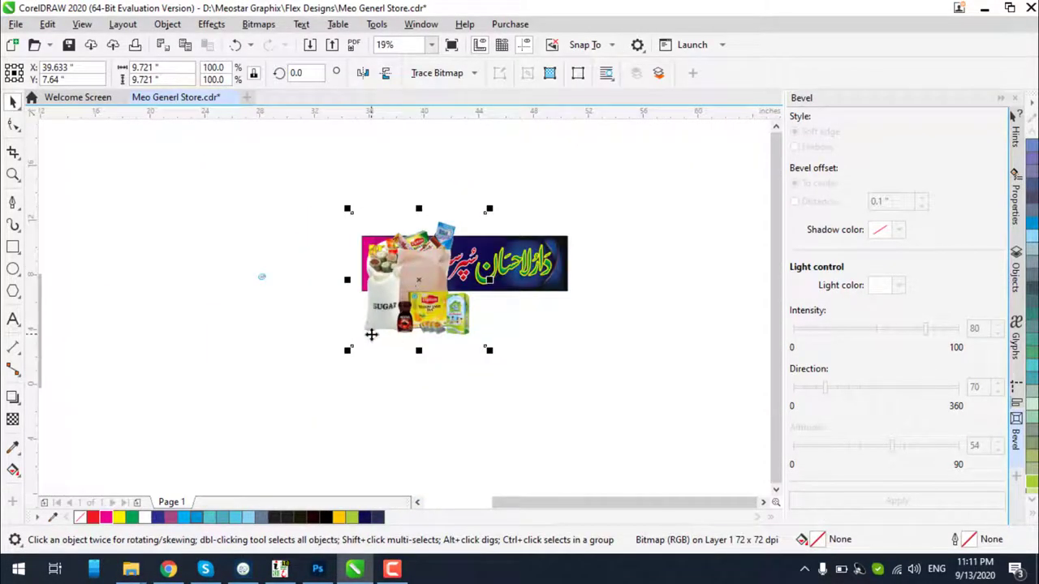
left_click_drag(345, 355, 420, 270)
scroll(448, 258, "up", 4)
left_click_drag(312, 304, 278, 309)
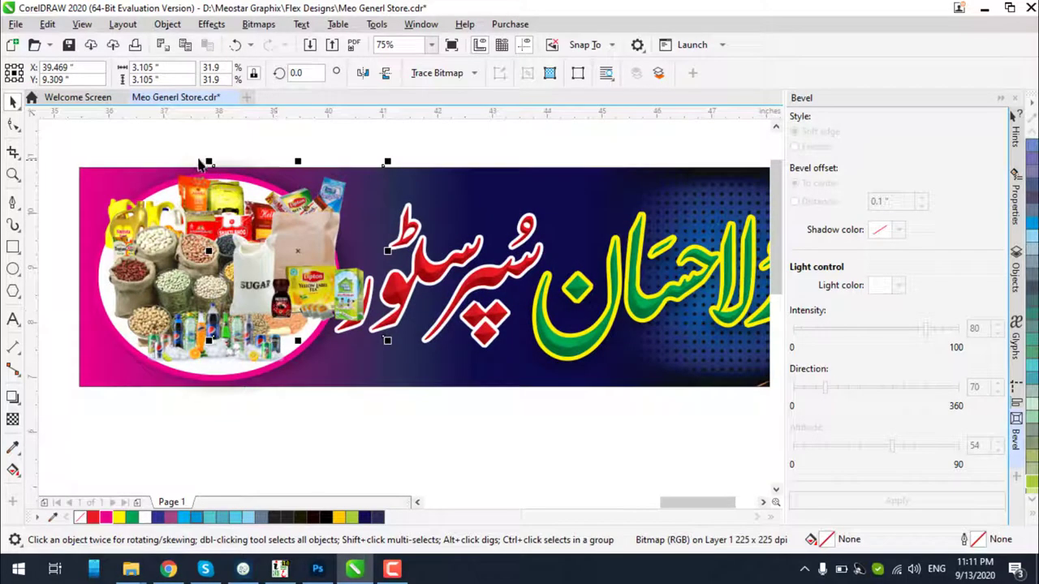
left_click_drag(208, 161, 259, 212)
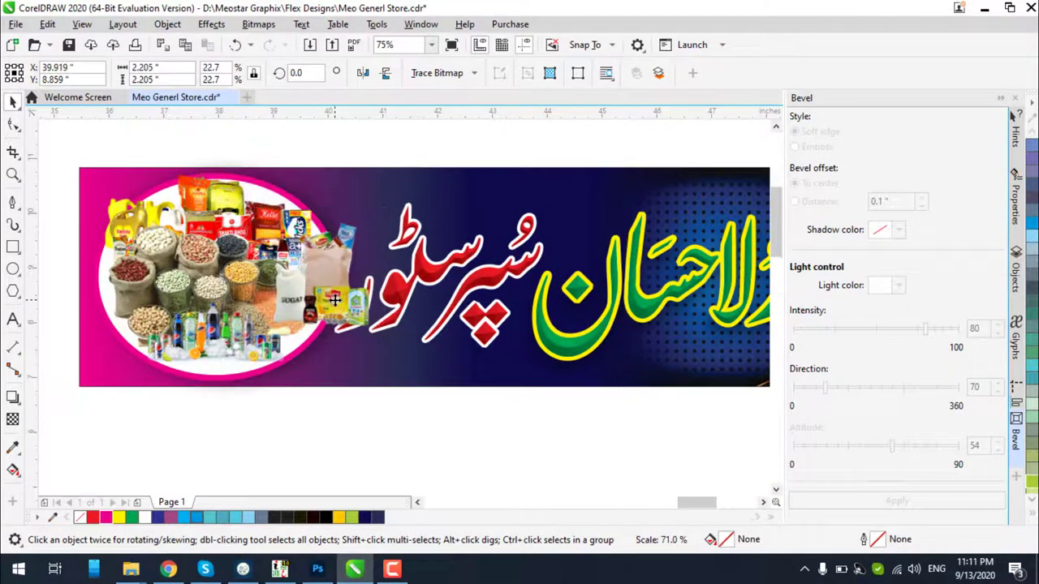
scroll(332, 299, "up", 2)
left_click_drag(333, 299, 217, 347)
Move the drinks image below the banner and fine-tune the grocery cutout's position and size
scroll(285, 306, "down", 2)
left_click_drag(159, 370, 454, 424)
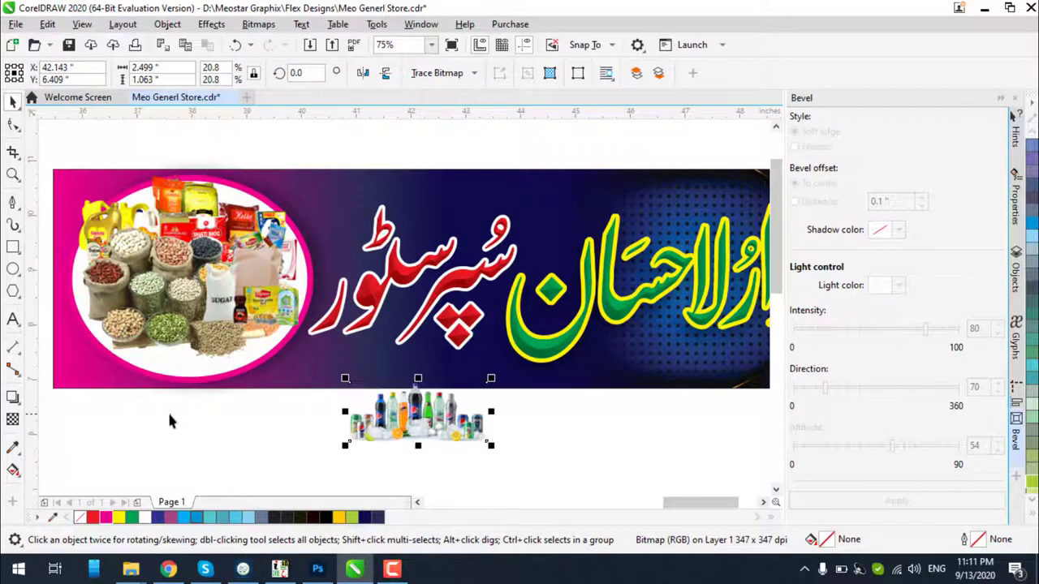
left_click_drag(220, 306, 137, 382)
scroll(137, 382, "up", 2)
left_click_drag(175, 326, 201, 319)
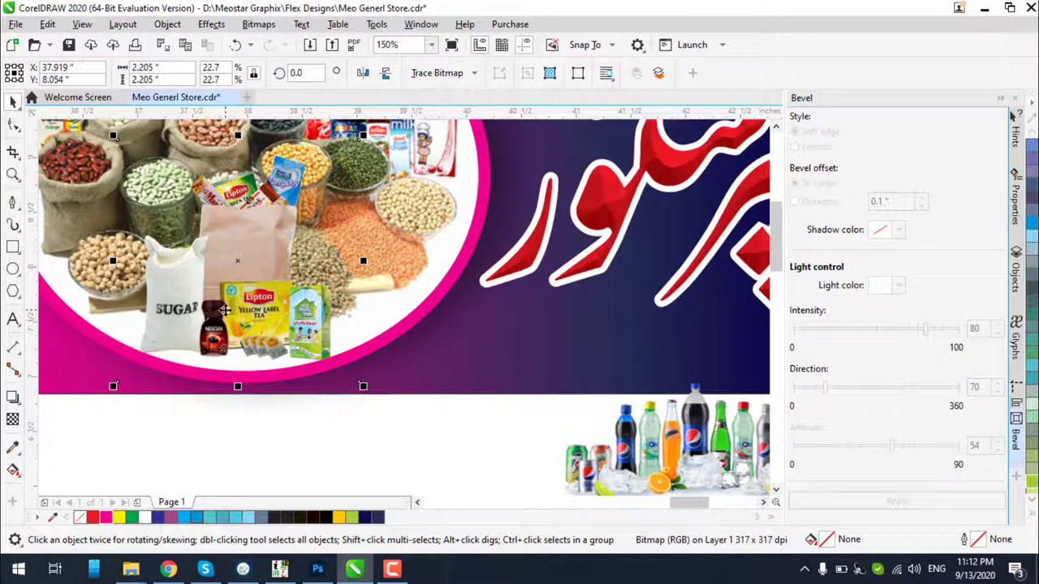
scroll(299, 255, "down", 2)
scroll(312, 194, "up", 2)
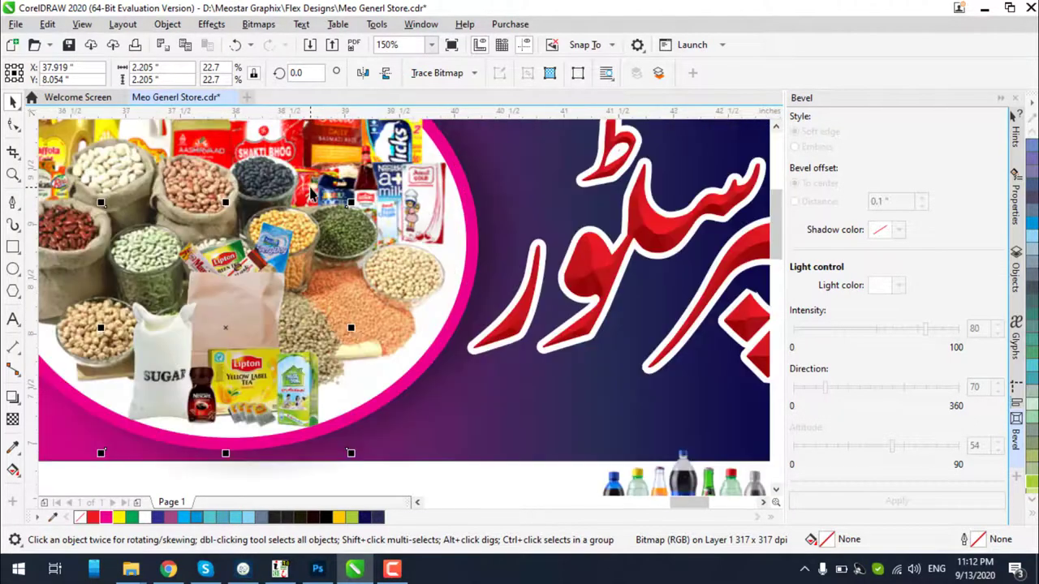
left_click_drag(350, 202, 359, 194)
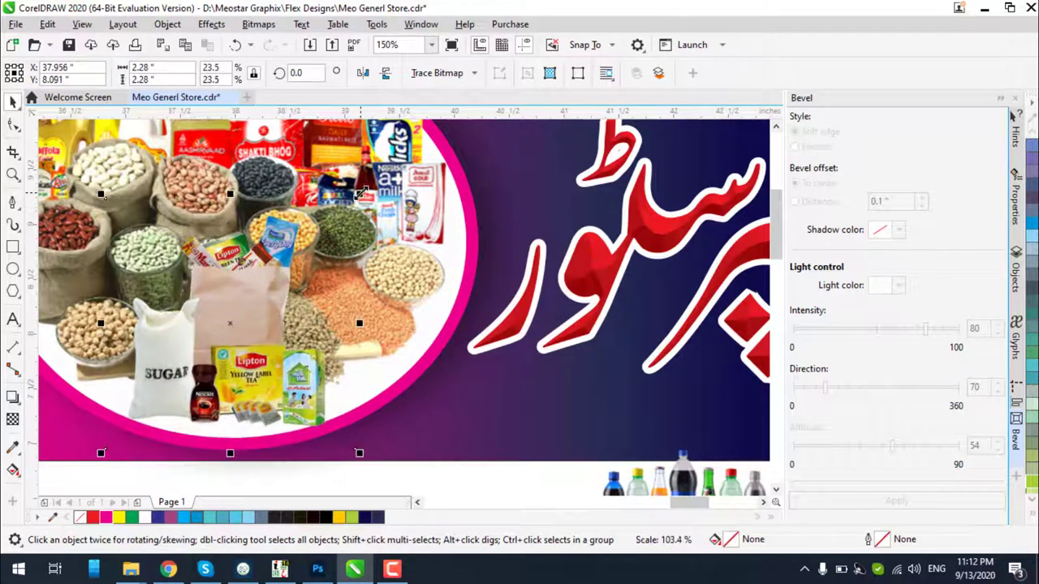
left_click(231, 321)
scroll(367, 302, "down", 2)
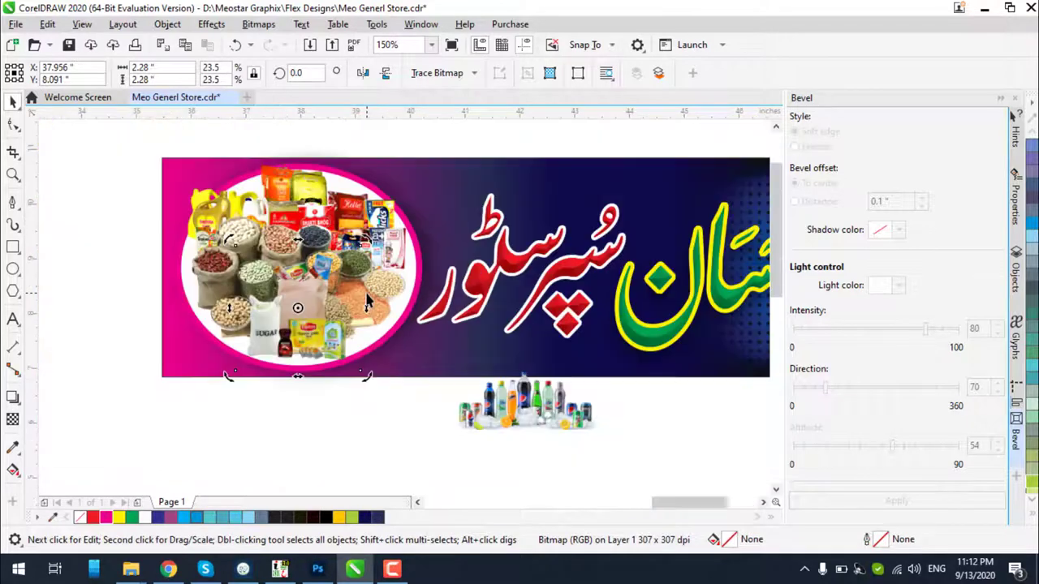
Move the drinks image up onto the banner's bottom
left_click(540, 418)
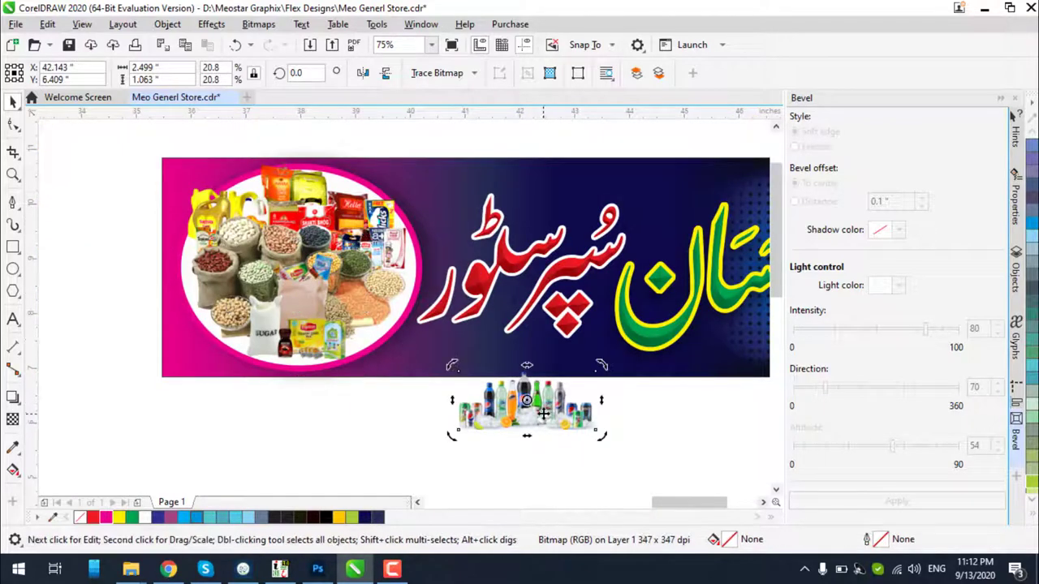
left_click_drag(540, 418, 474, 365)
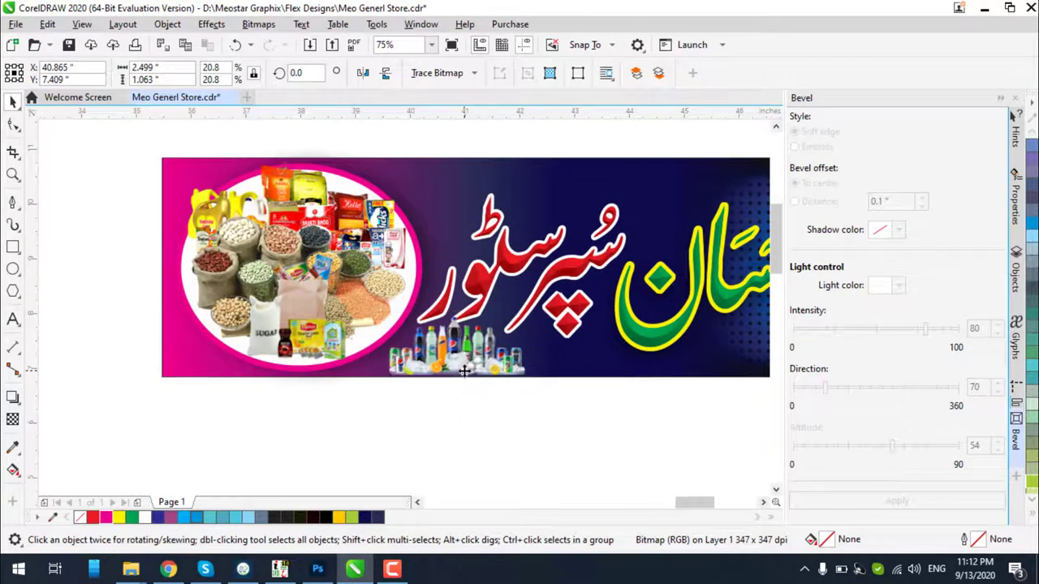
scroll(470, 362, "up", 2)
scroll(470, 362, "down", 2)
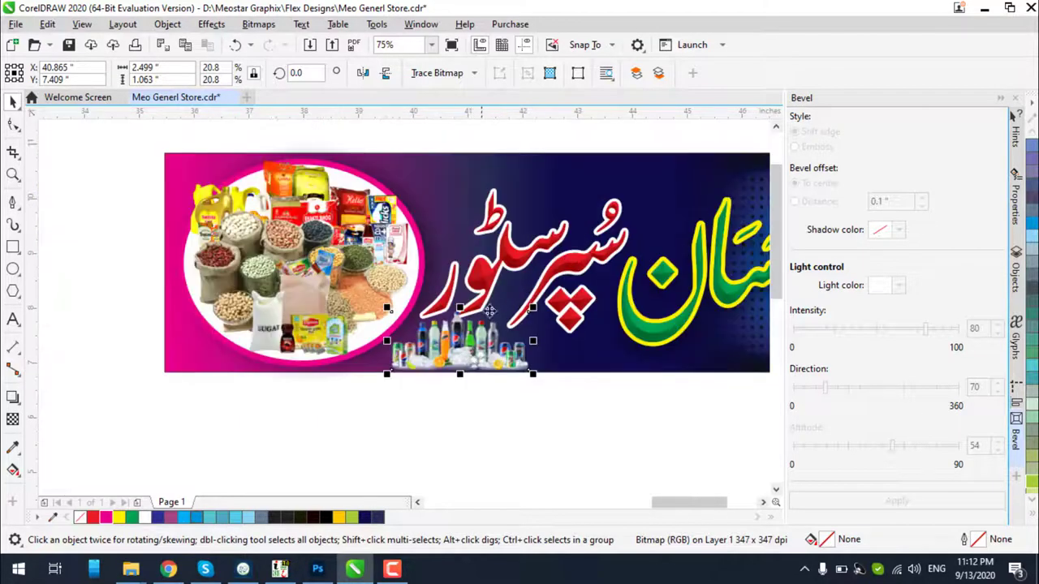
Nudge the red Urdu title up and lower the bottles image toward the banner's bottom edge
left_click(511, 254)
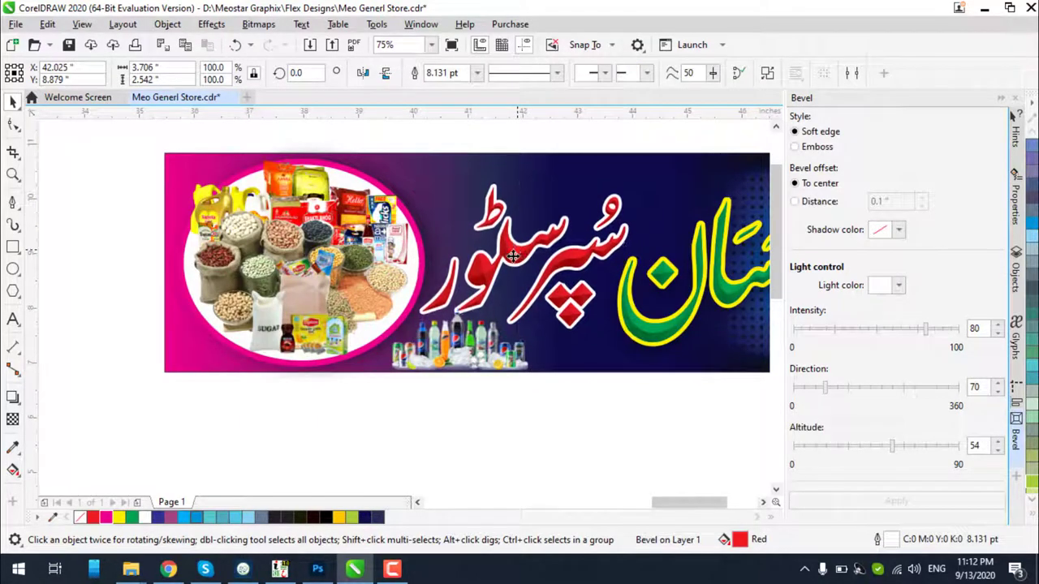
key("Up")
key("Up")
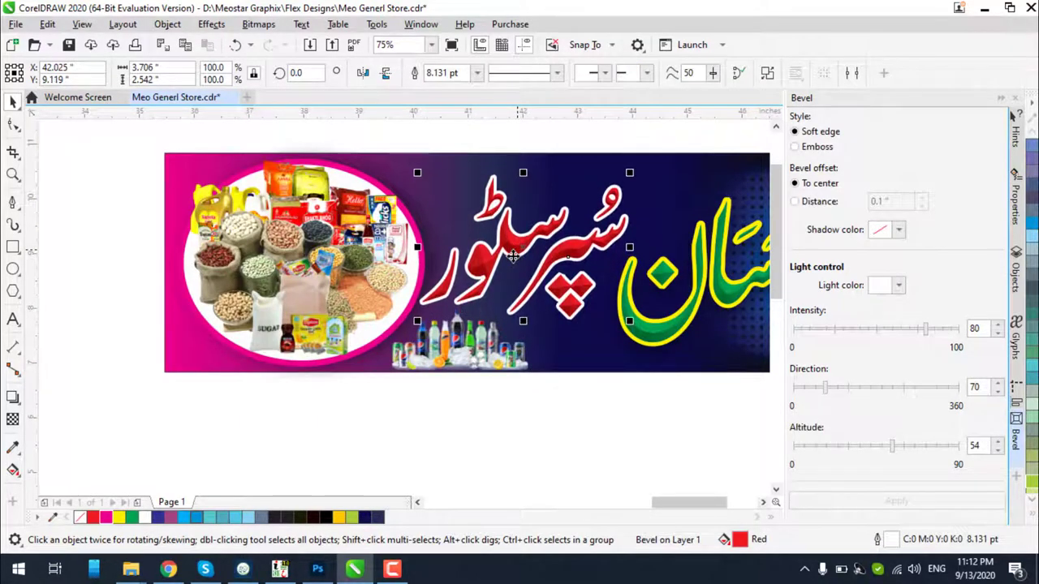
scroll(487, 361, "up", 2)
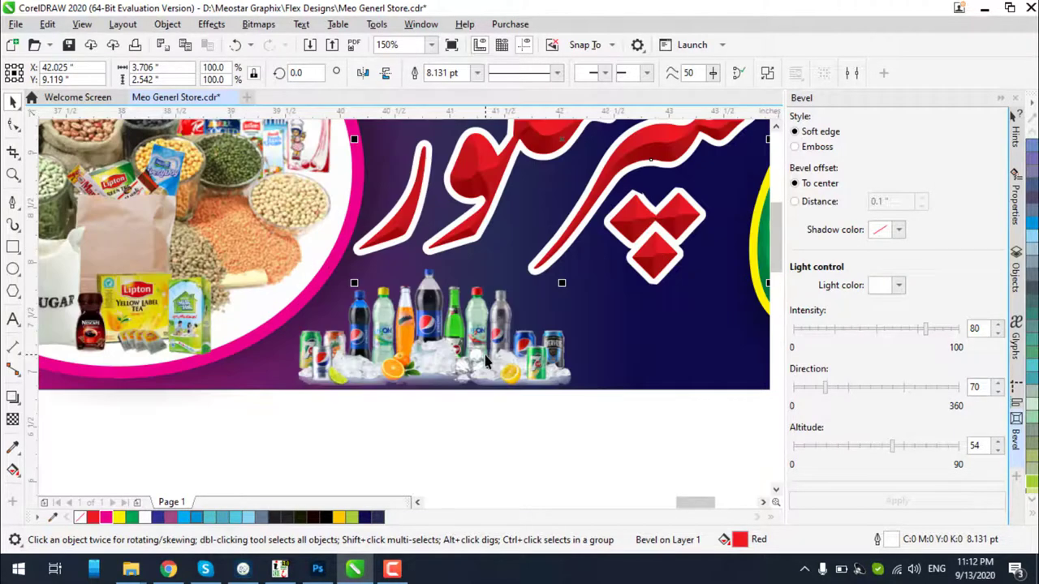
mouse_move(486, 362)
left_mouse_down()
mouse_move(471, 352)
mouse_move(482, 354)
mouse_move(482, 374)
left_mouse_up()
scroll(481, 353, "down", 2)
scroll(482, 373, "up", 2)
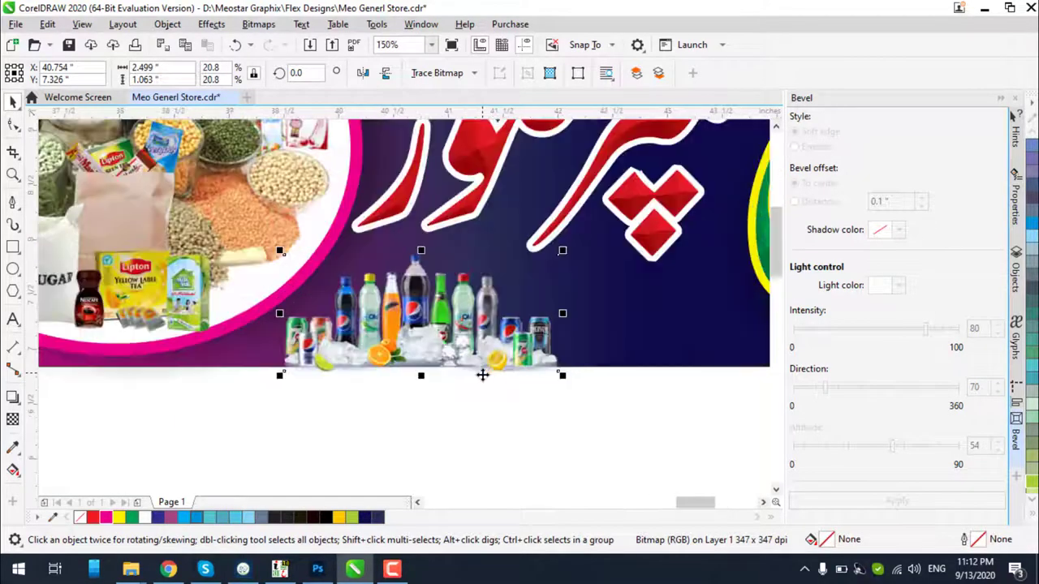
Raise the bottles image's bottom nodes with the Shape tool to crop it flush with the banner
left_click(9, 250)
left_click_drag(596, 366, 274, 260)
left_click(13, 123)
left_click(397, 320)
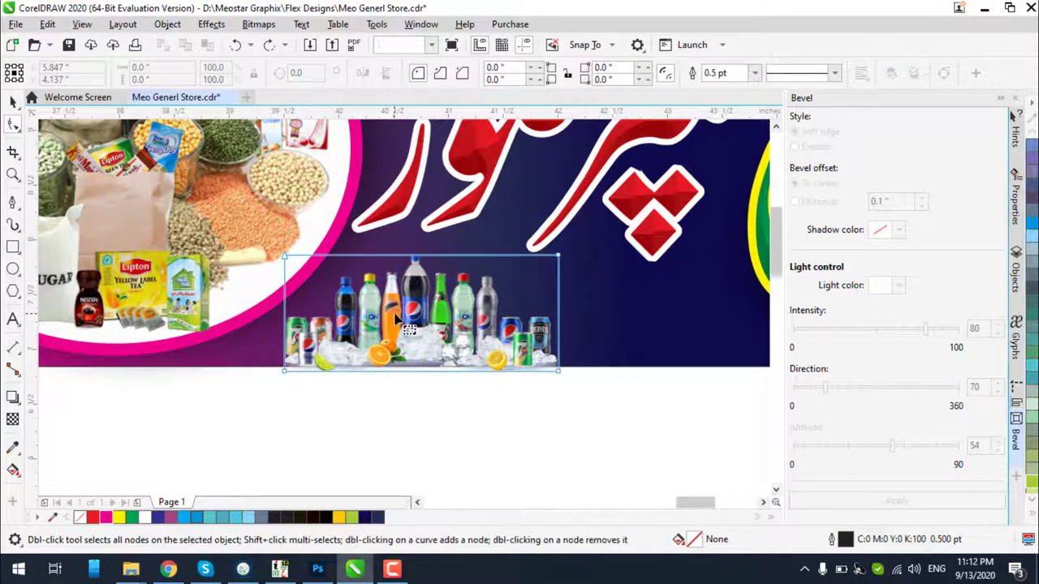
scroll(385, 390, "up", 2)
left_click_drag(755, 386, 170, 331)
scroll(191, 353, "up", 2)
scroll(170, 331, "down", 2)
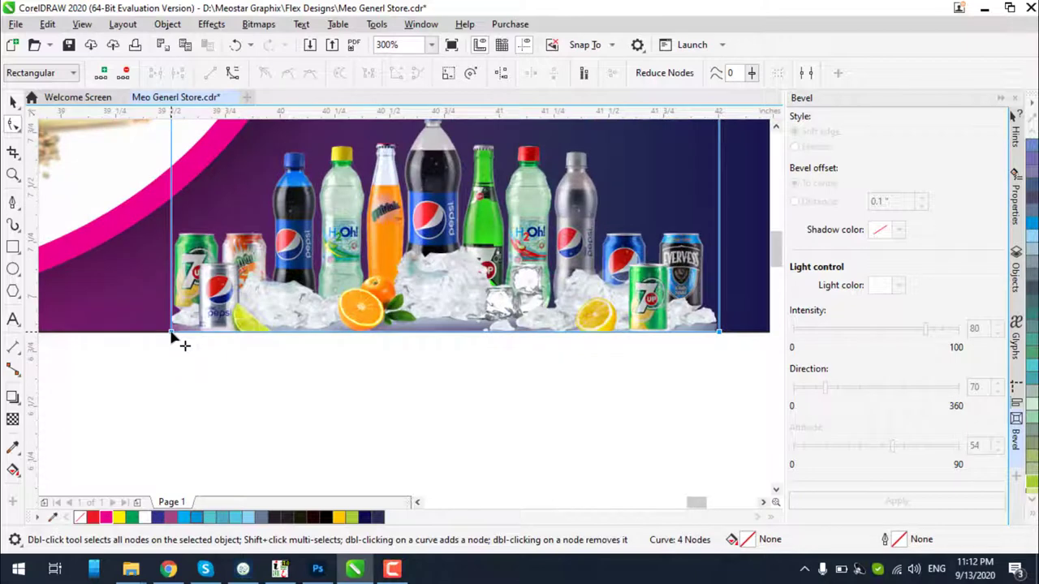
scroll(172, 338, "up", 2)
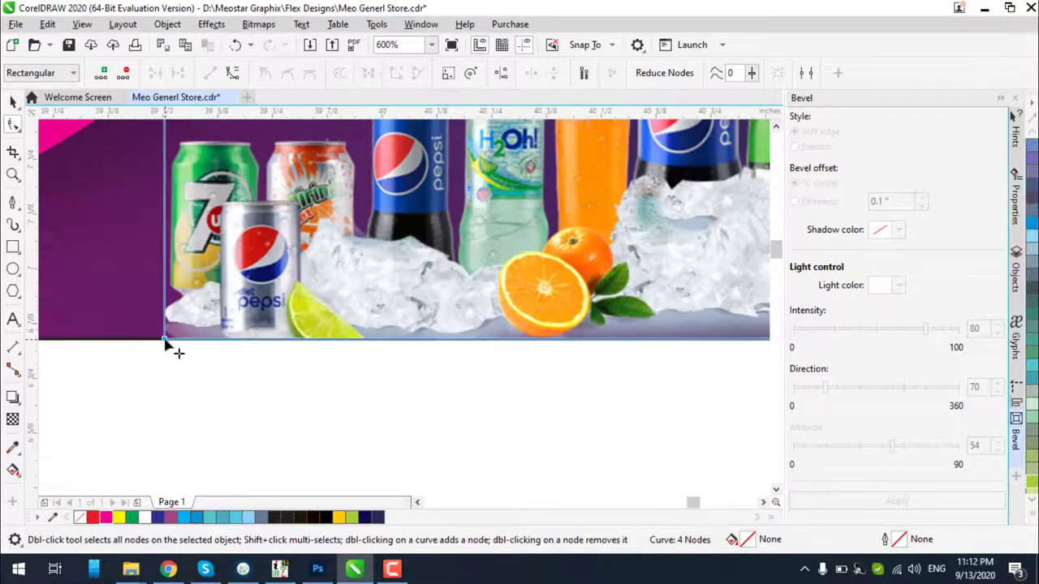
left_click_drag(166, 341, 167, 331)
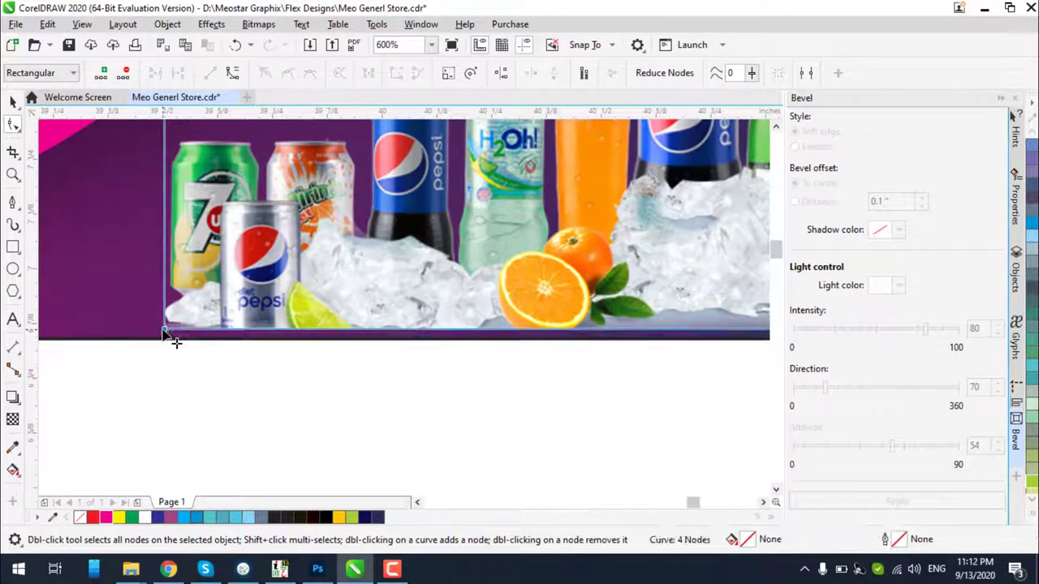
Return to the Pick tool and reselect the bottles image on its own
left_click(12, 102)
key("ctrl+a")
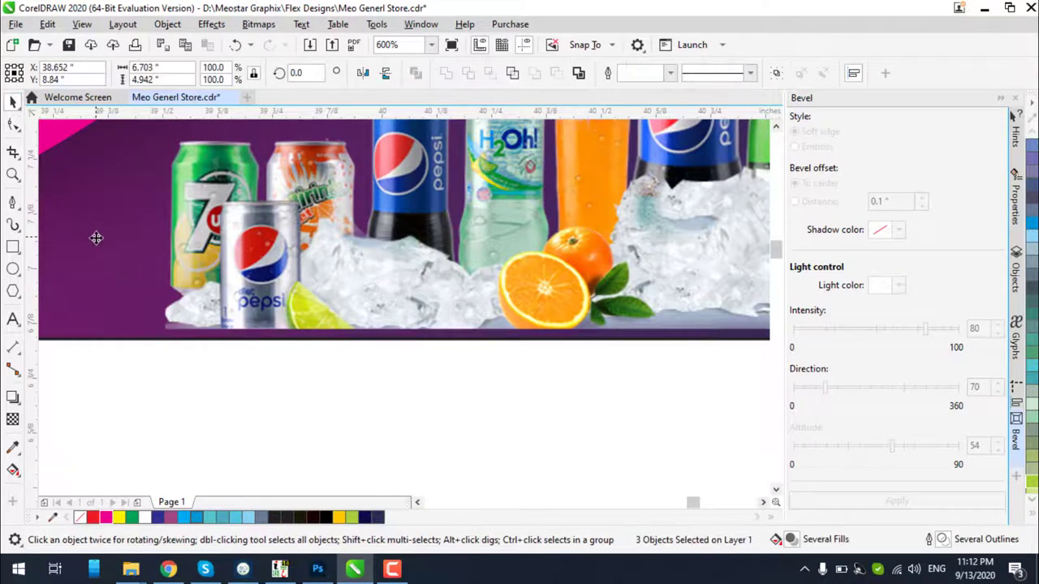
scroll(96, 237, "up", 2)
scroll(285, 316, "down", 6)
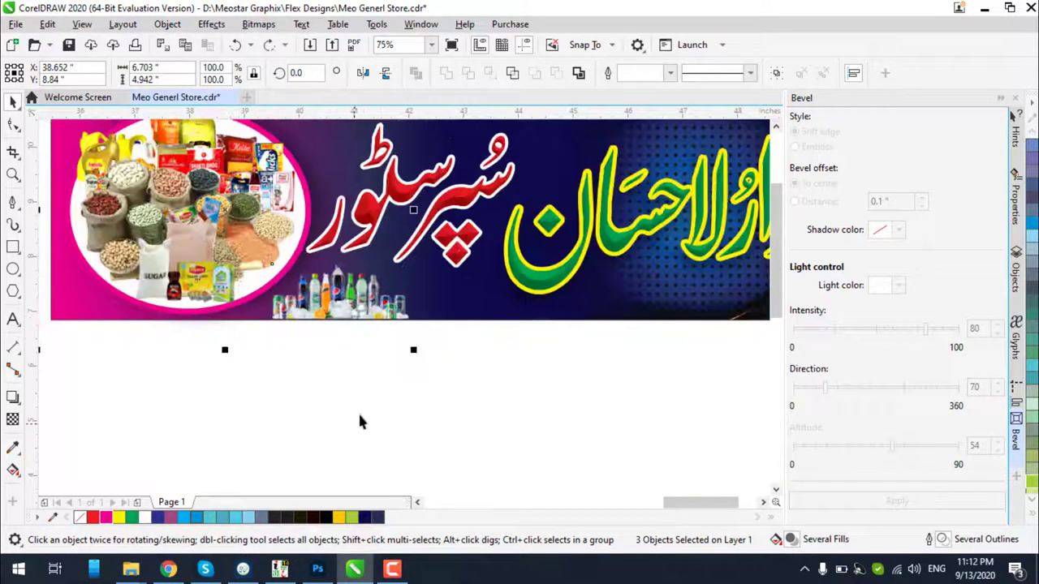
left_click(378, 365)
left_click(386, 319)
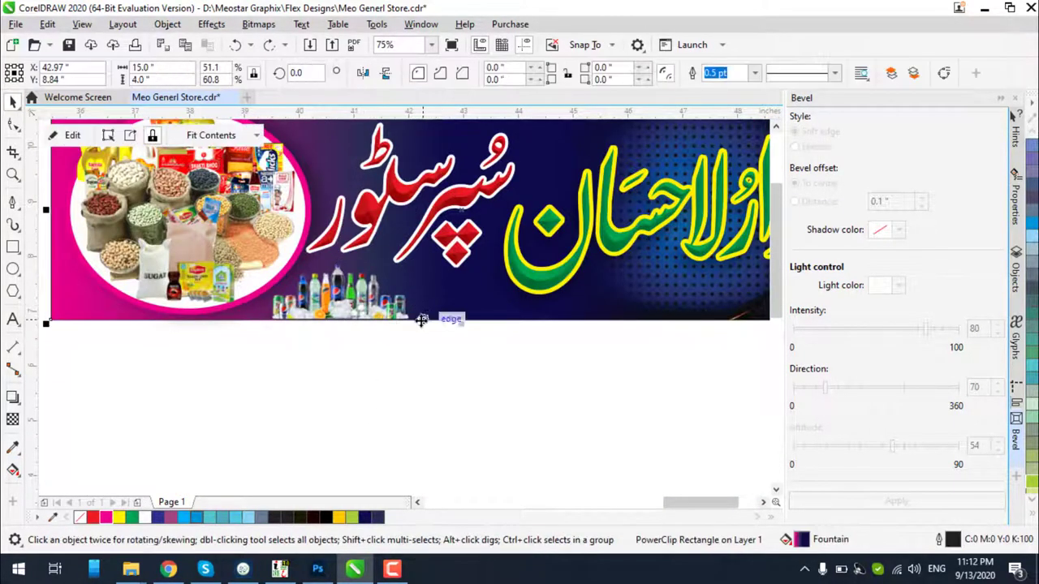
key("ctrl+a")
left_click(370, 318)
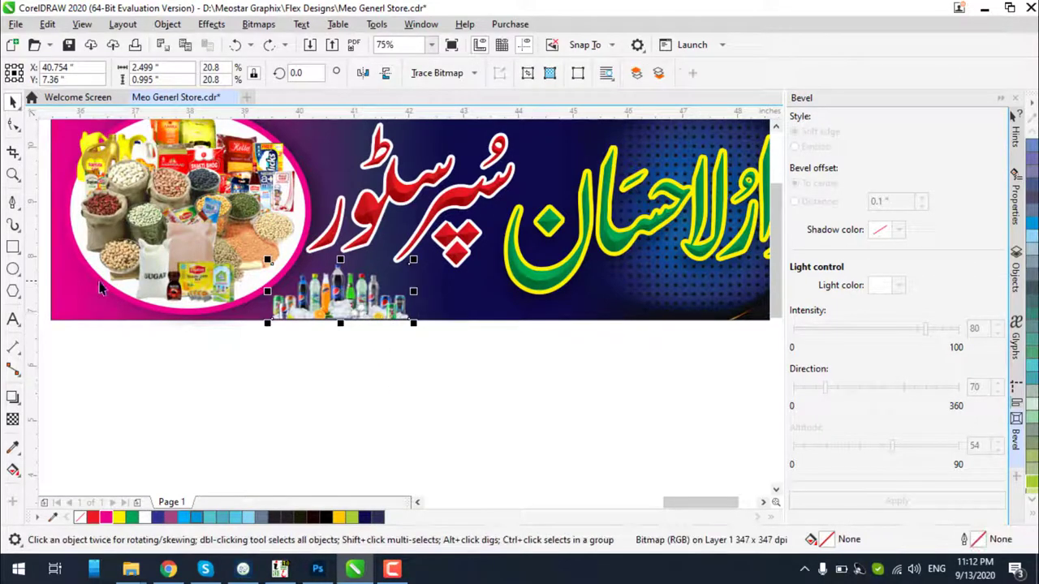
key("ctrl+a")
left_click(320, 360)
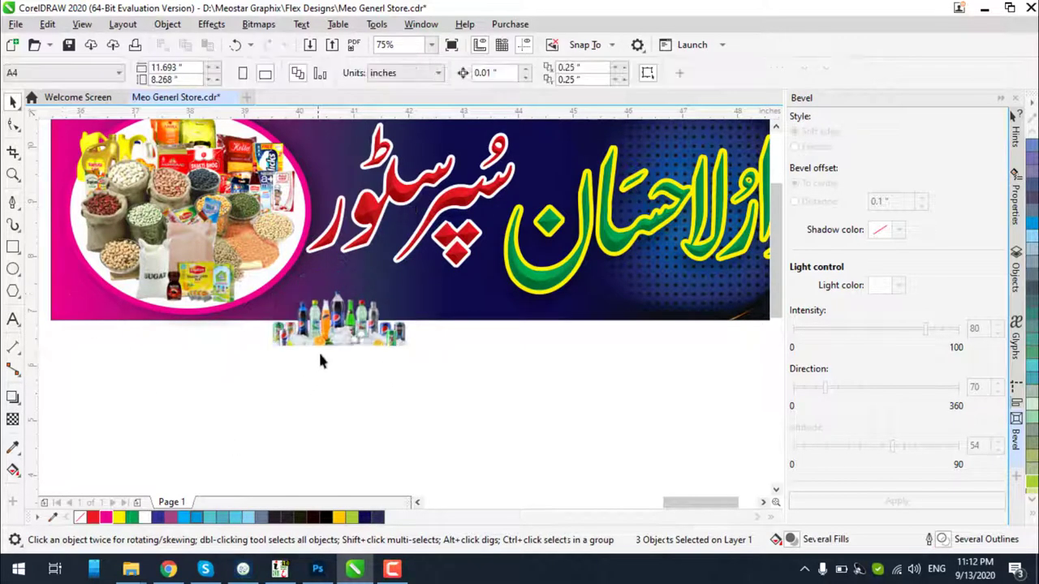
left_click(332, 296)
Move the bottles image up onto the banner and enlarge it to about 2.86 inches wide
scroll(332, 296, "up", 2)
left_click_drag(334, 329, 352, 250)
left_click(406, 348)
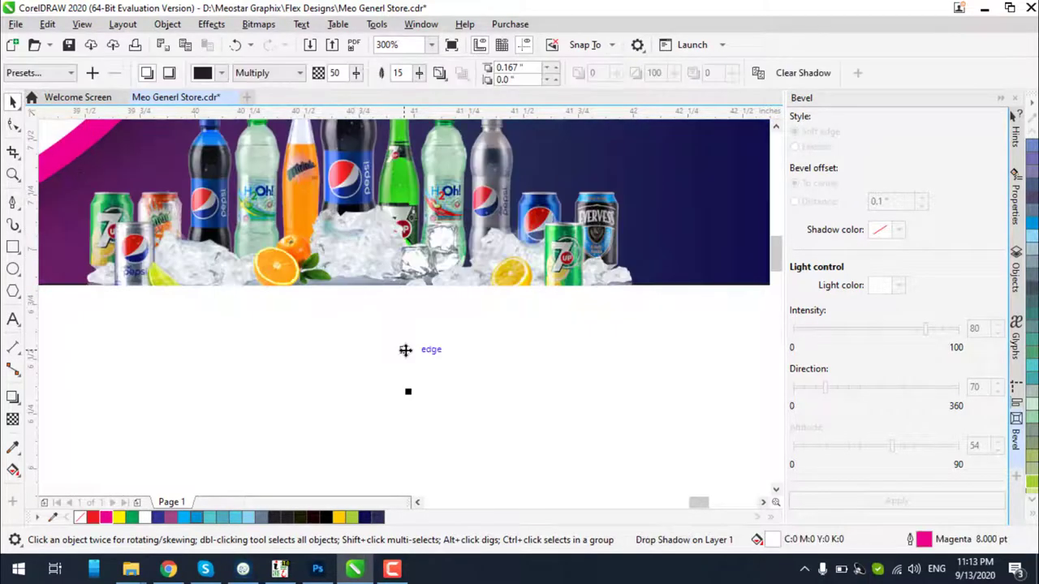
scroll(420, 352, "down", 2)
left_click(445, 312)
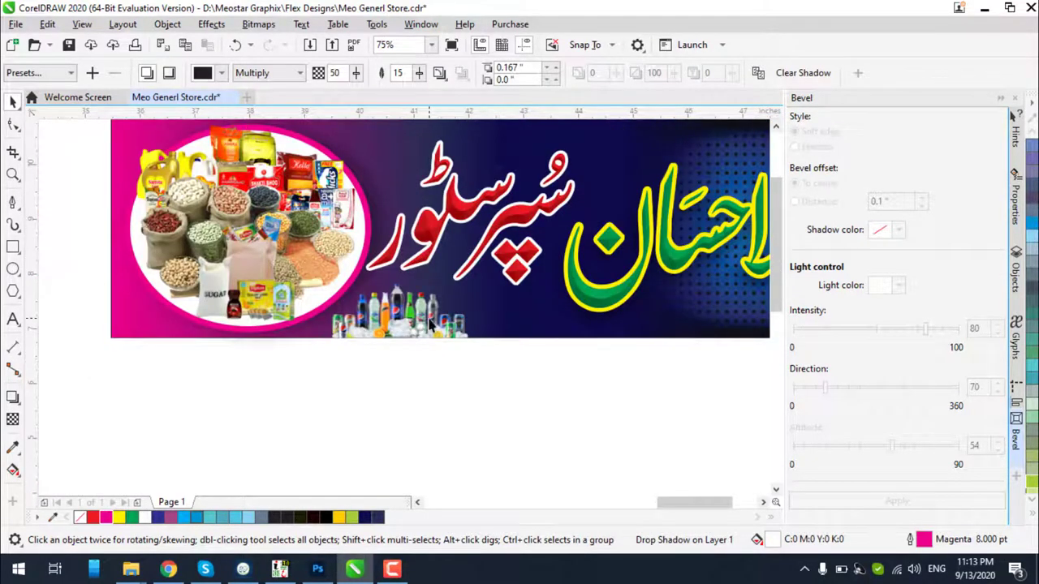
left_click_drag(485, 272, 493, 268)
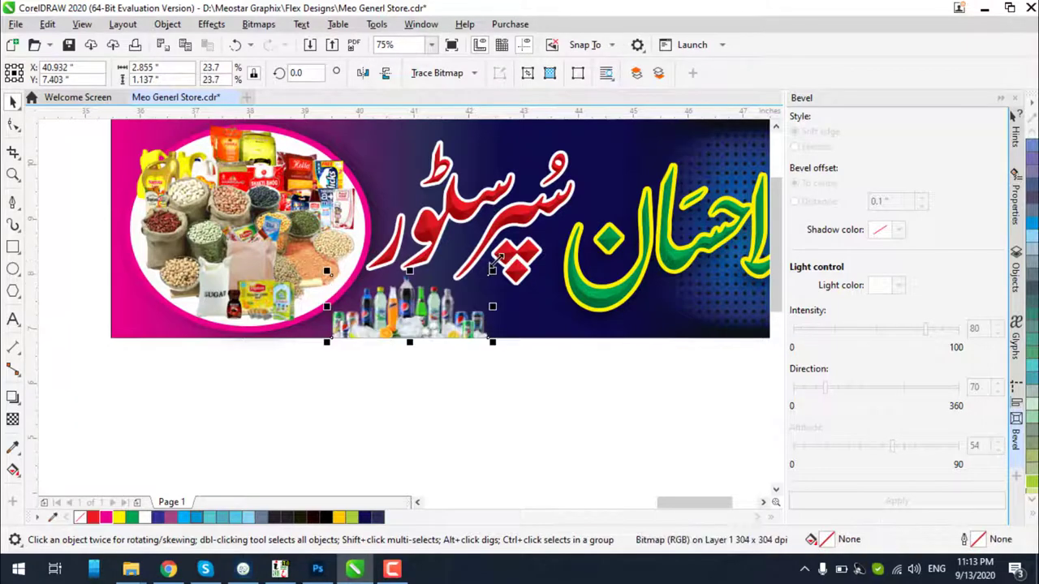
left_click(425, 382)
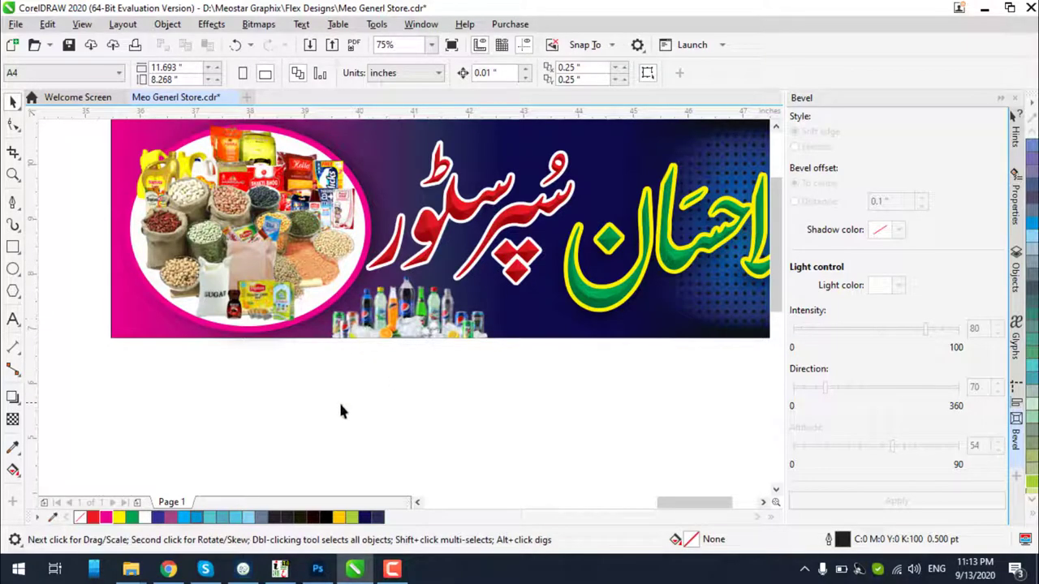
Save As into a new 'Darul Ihsan Super Store' folder, retyping the file name starting 'Darul'
scroll(364, 384, "down", 3)
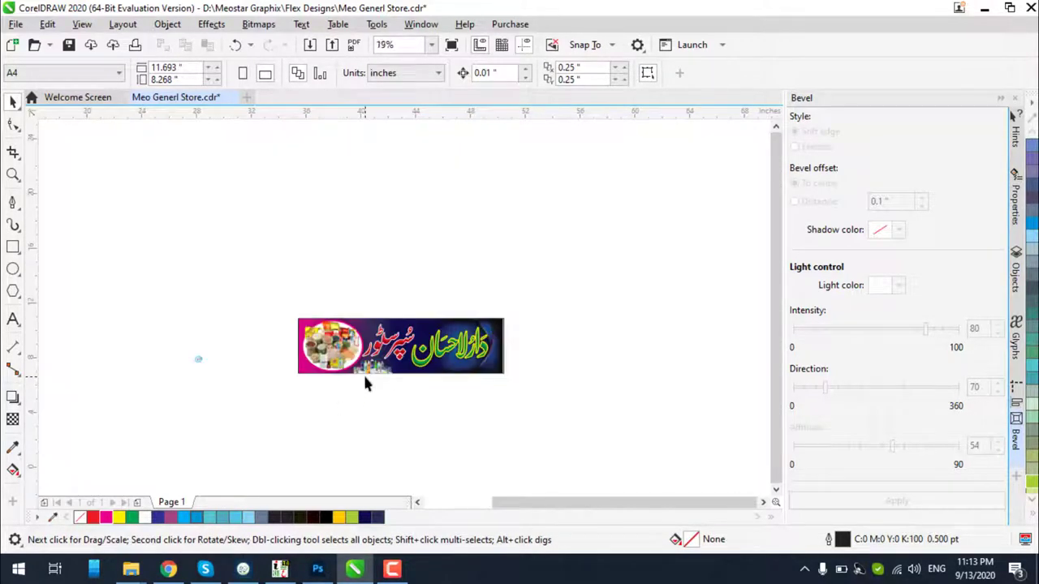
key("ctrl+shift+s")
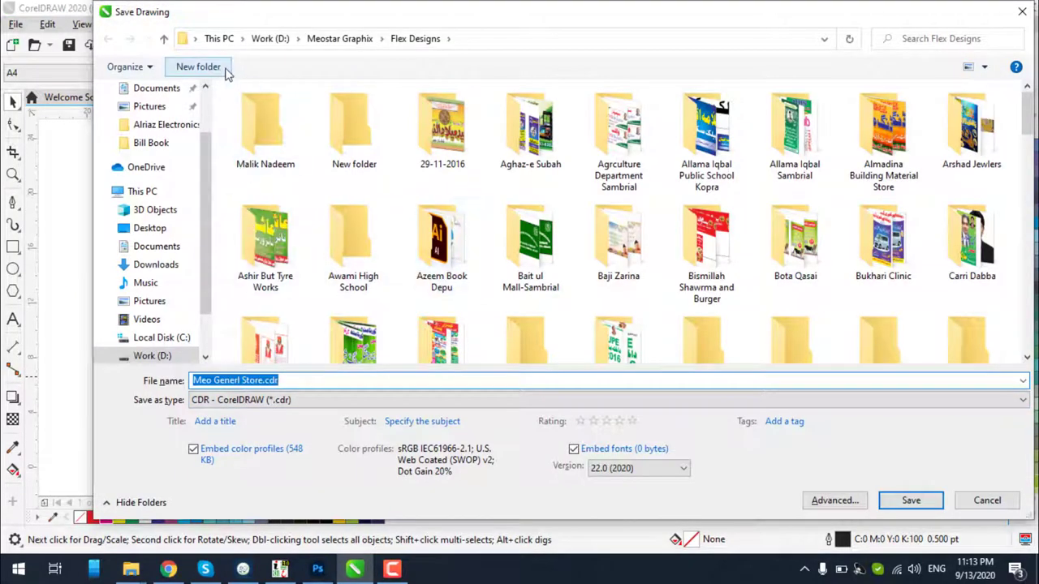
left_click(218, 70)
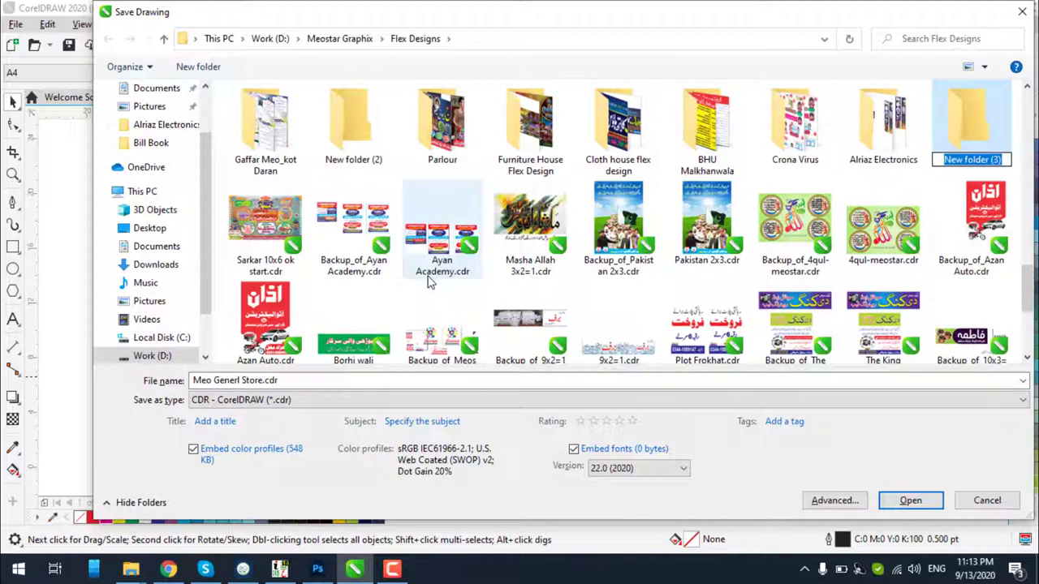
type("Da")
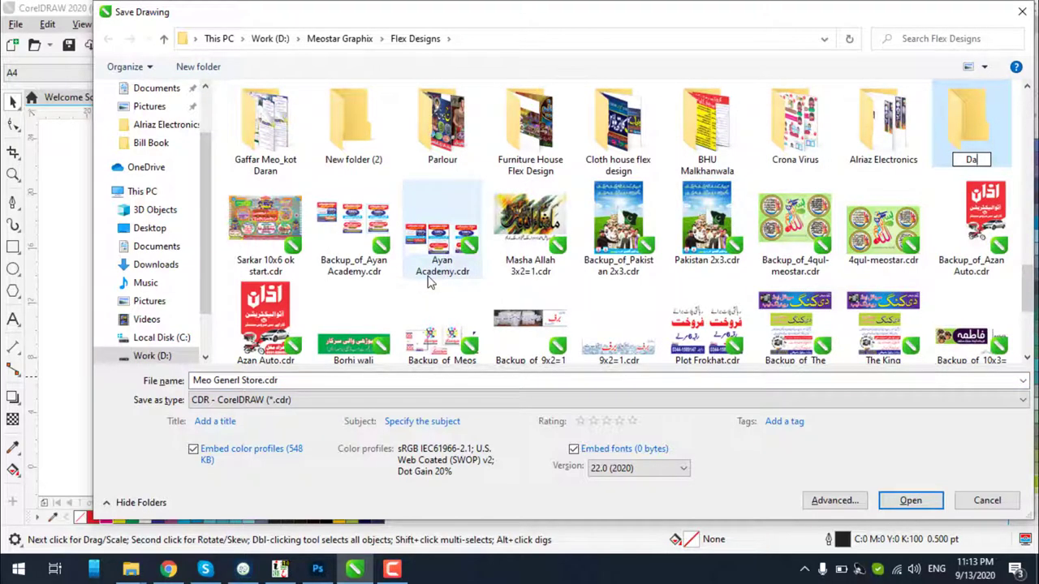
type("rul Ihsan")
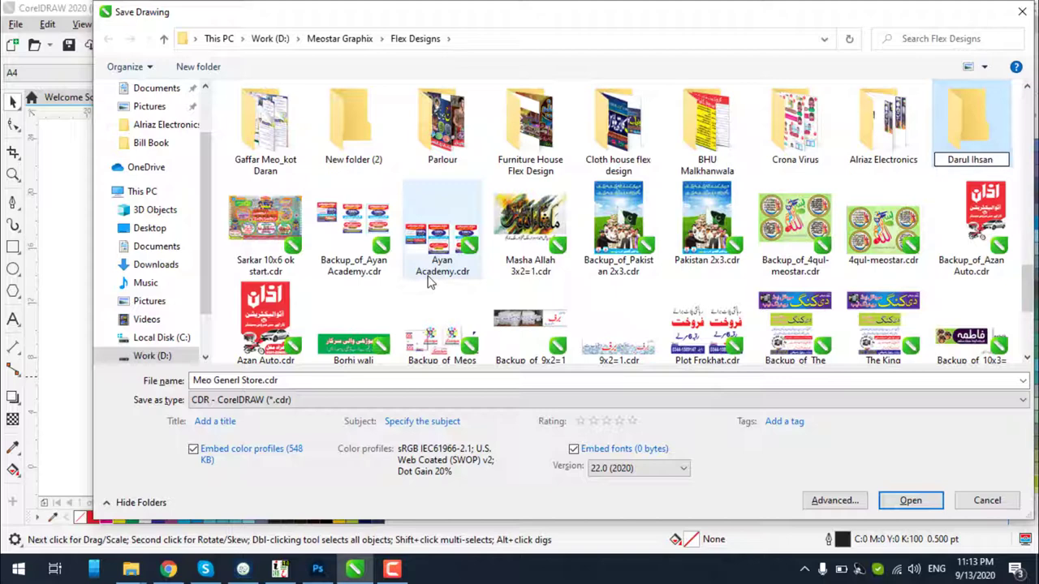
type(" Super S")
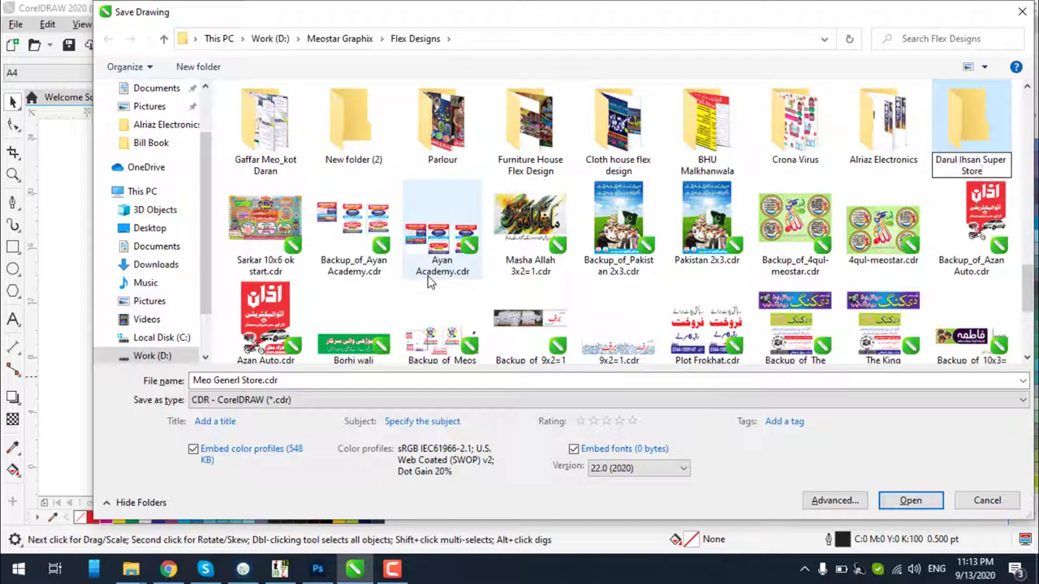
type("tore")
key("Return")
key("Return")
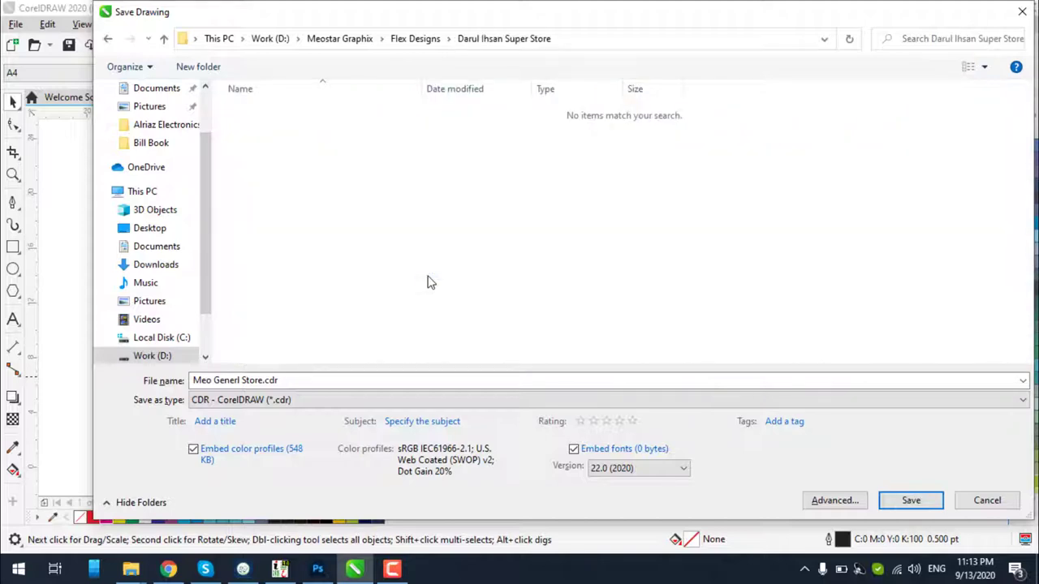
left_click(357, 381)
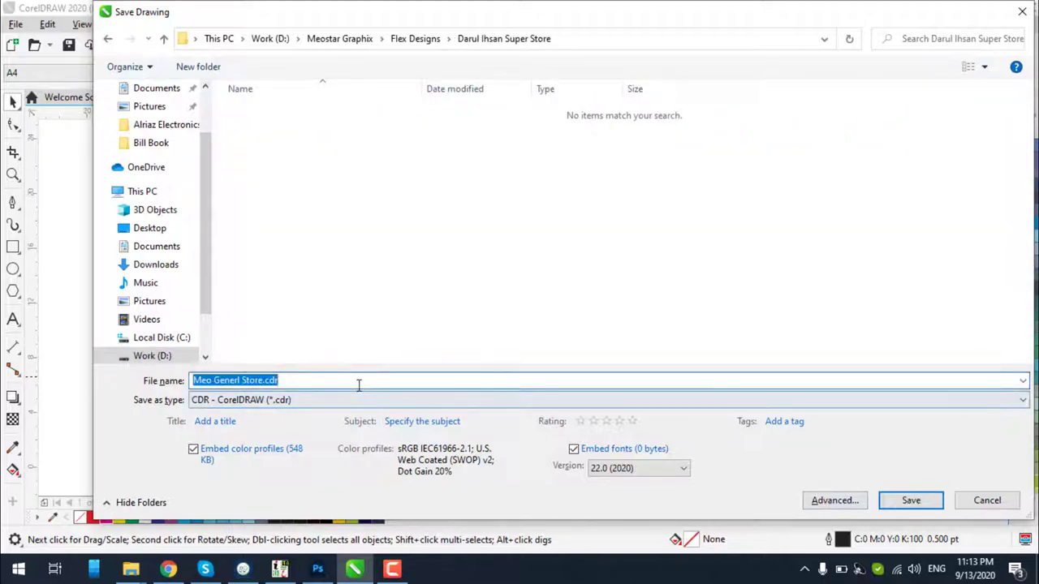
type("Darulehsan Super stoor")
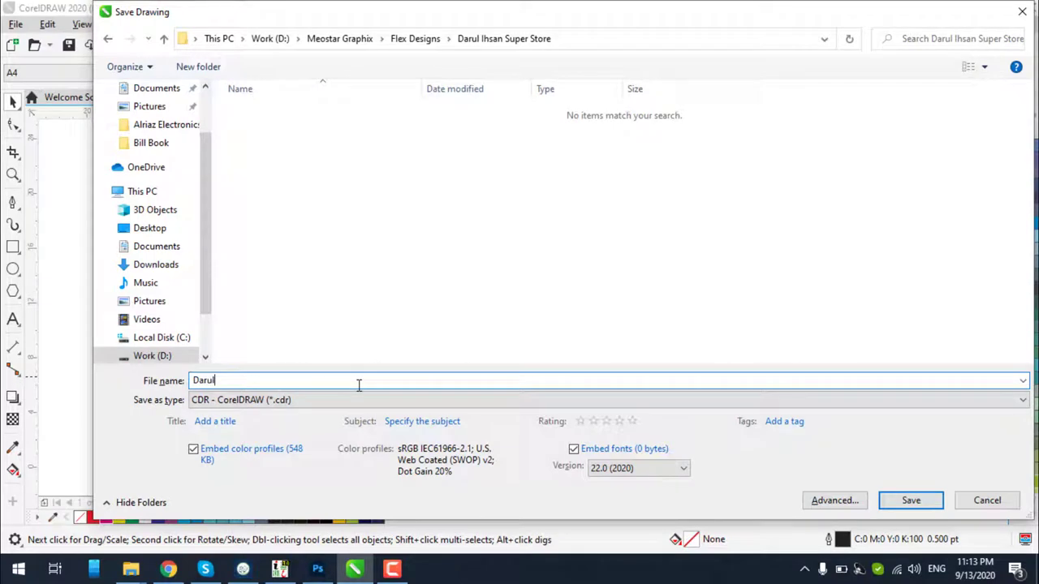
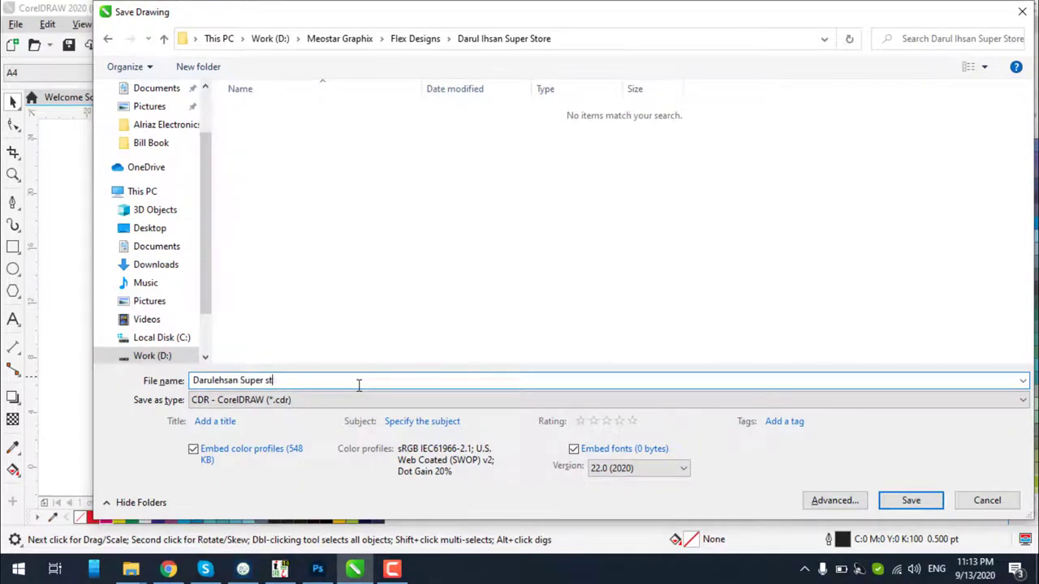
Save the drawing as Darulehsan Super stoor.cdr and zoom to see the whole banner
key("Return")
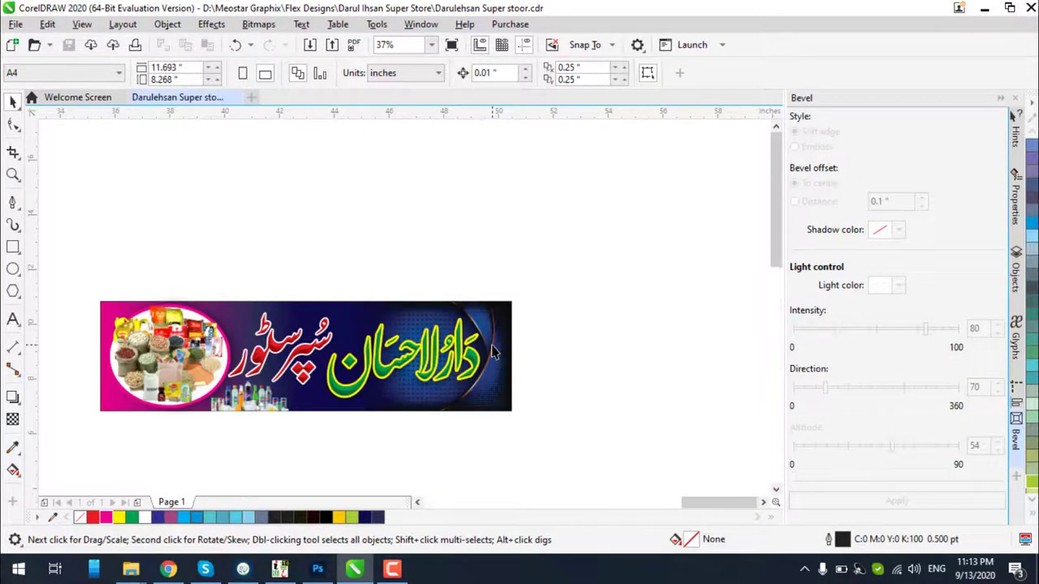
scroll(604, 276, "up", 5)
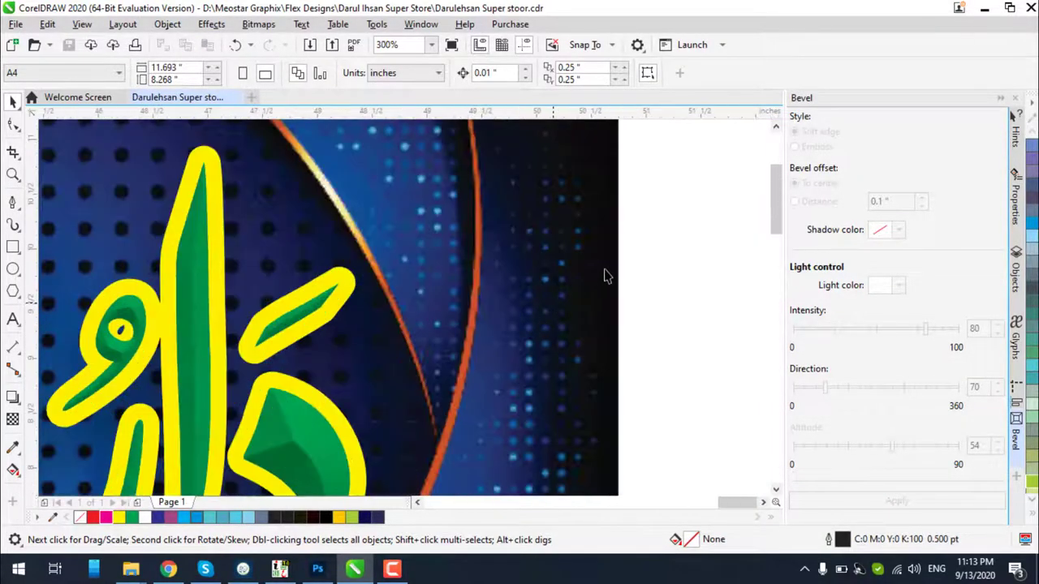
scroll(608, 271, "down", 7)
scroll(549, 317, "up", 1)
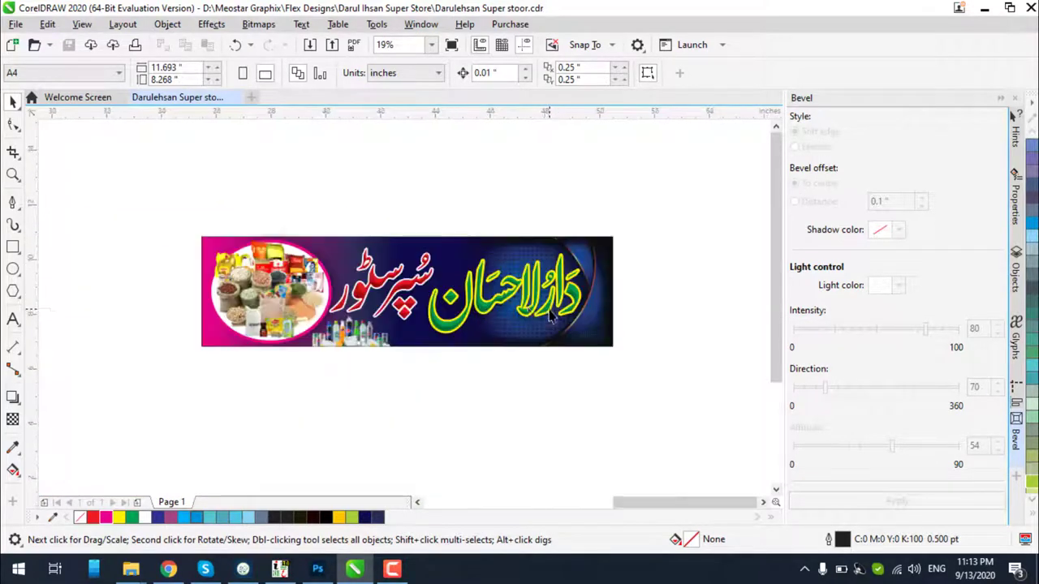
scroll(416, 241, "down", 2)
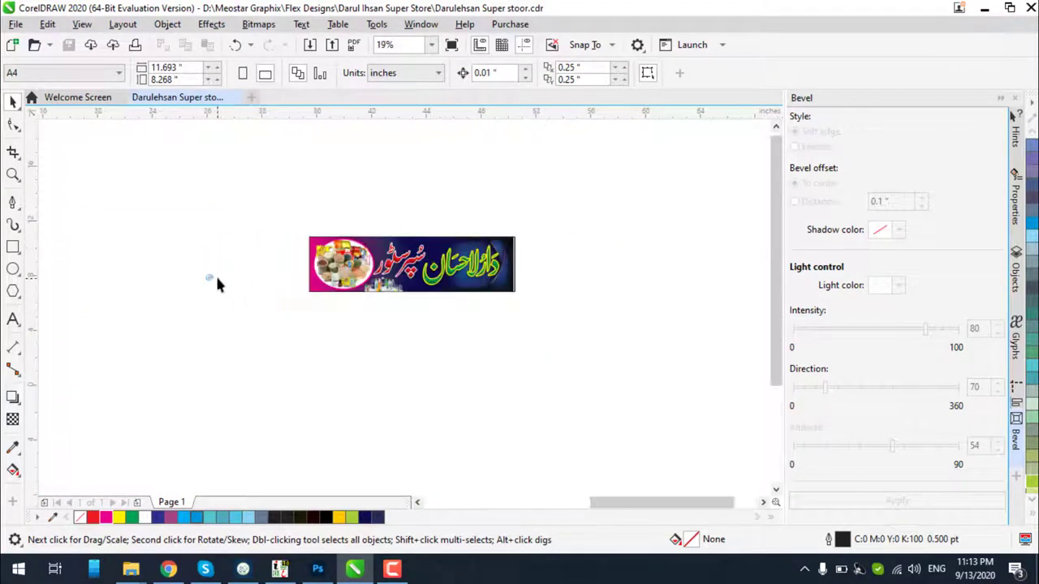
scroll(213, 276, "up", 3)
Drag the small oval logo onto the banner's lower-right corner
left_click_drag(185, 276, 490, 220)
scroll(446, 247, "down", 2)
scroll(487, 236, "down", 2)
scroll(487, 236, "up", 2)
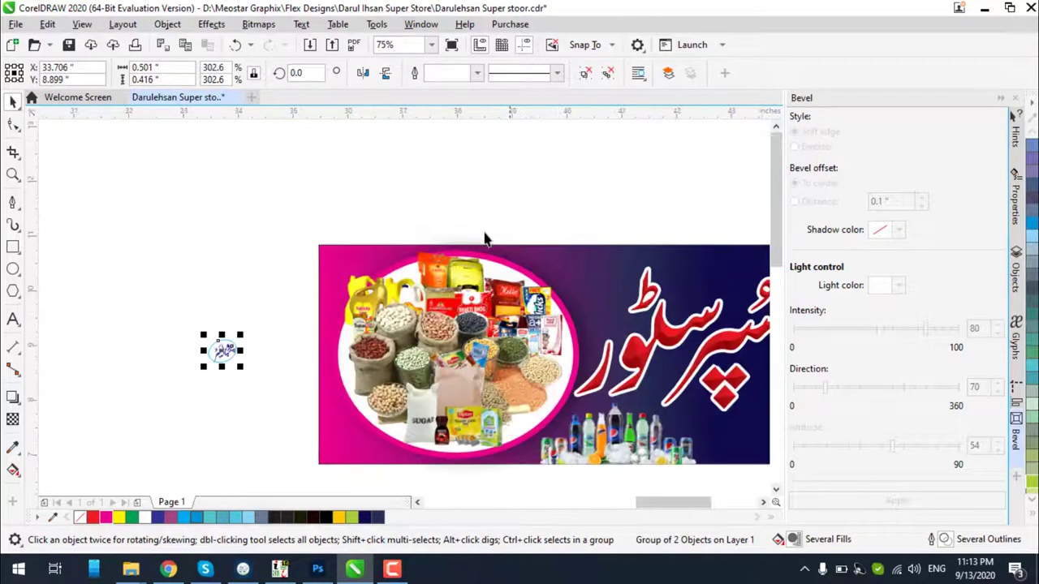
scroll(535, 219, "down", 2)
scroll(653, 250, "up", 2)
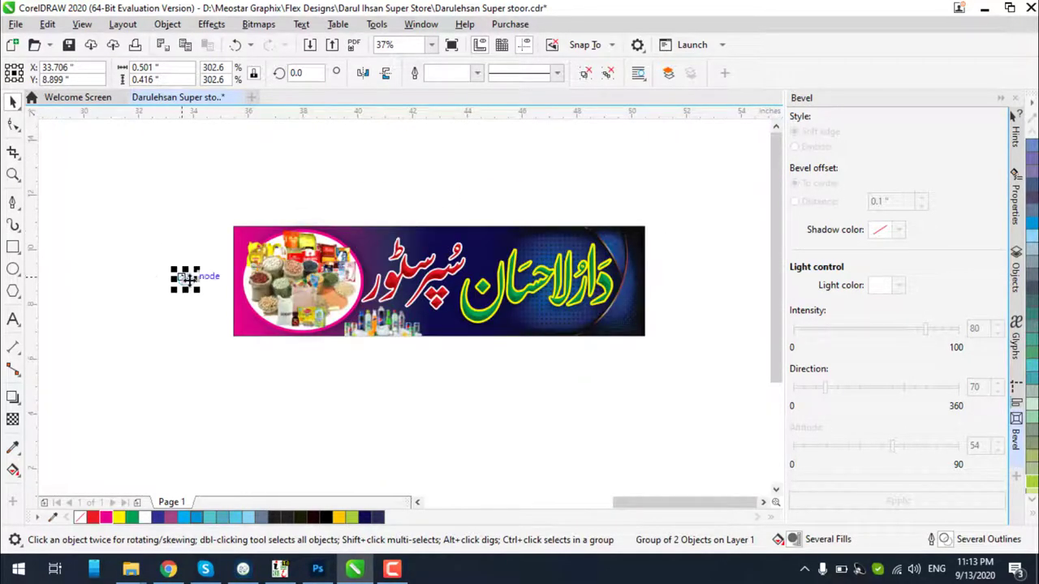
left_click_drag(187, 279, 622, 326)
scroll(622, 325, "up", 4)
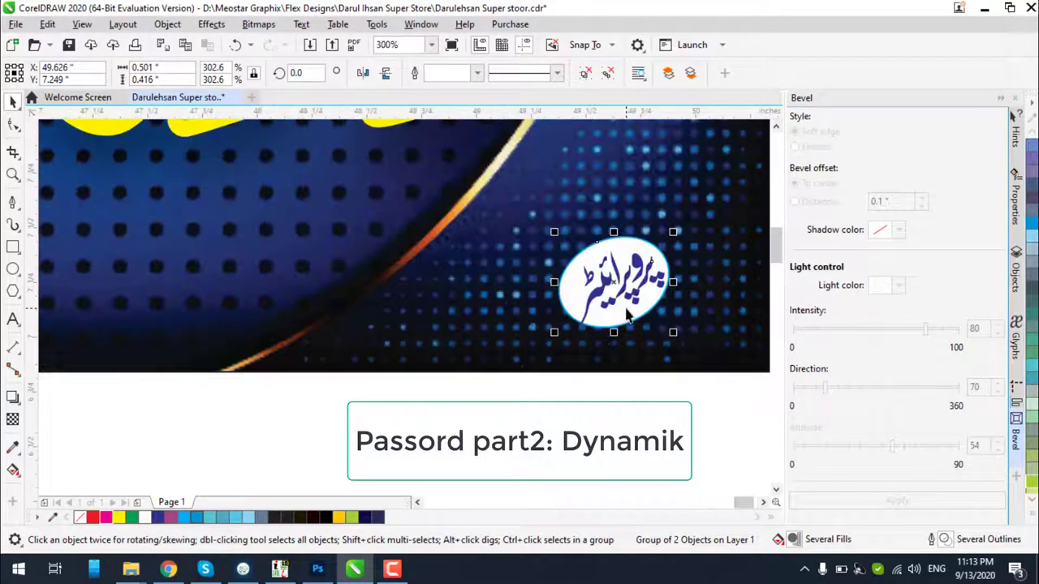
Nudge the oval logo into its final corner position at X 49.876", Y 7.652"
left_click_drag(713, 292, 656, 225)
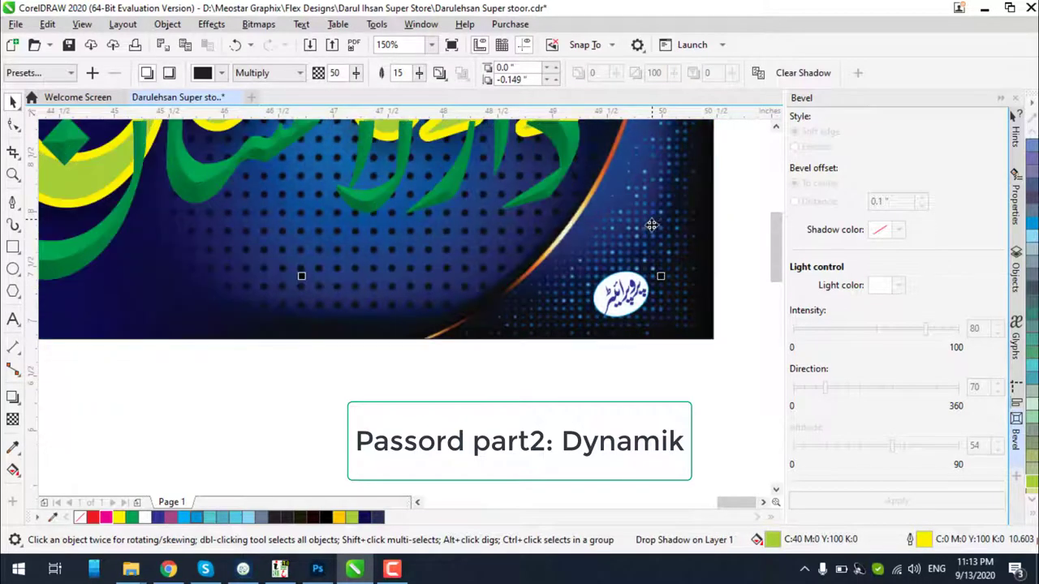
left_click(628, 299)
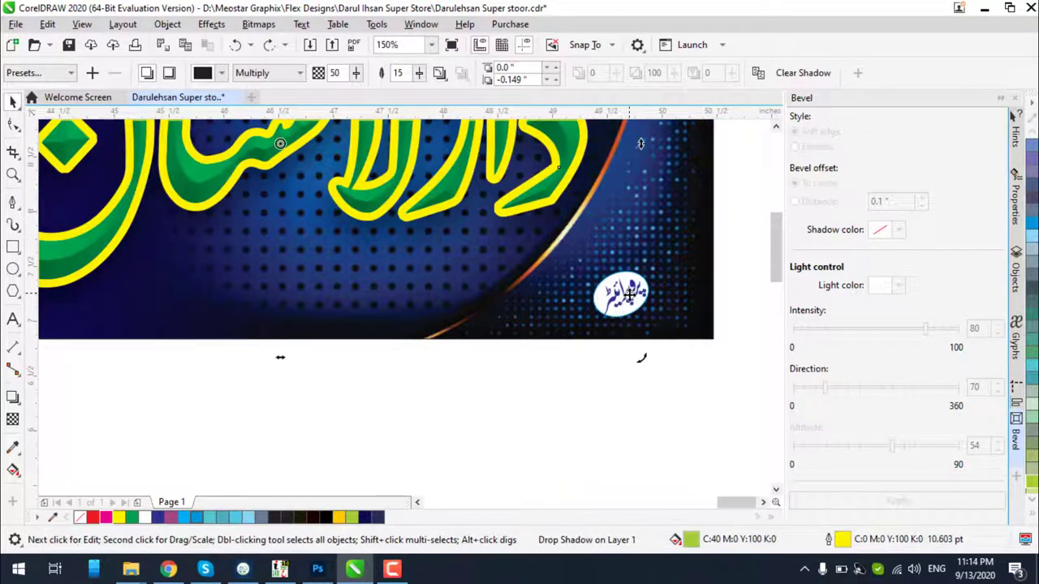
scroll(625, 298, "down", 3)
scroll(635, 321, "up", 5)
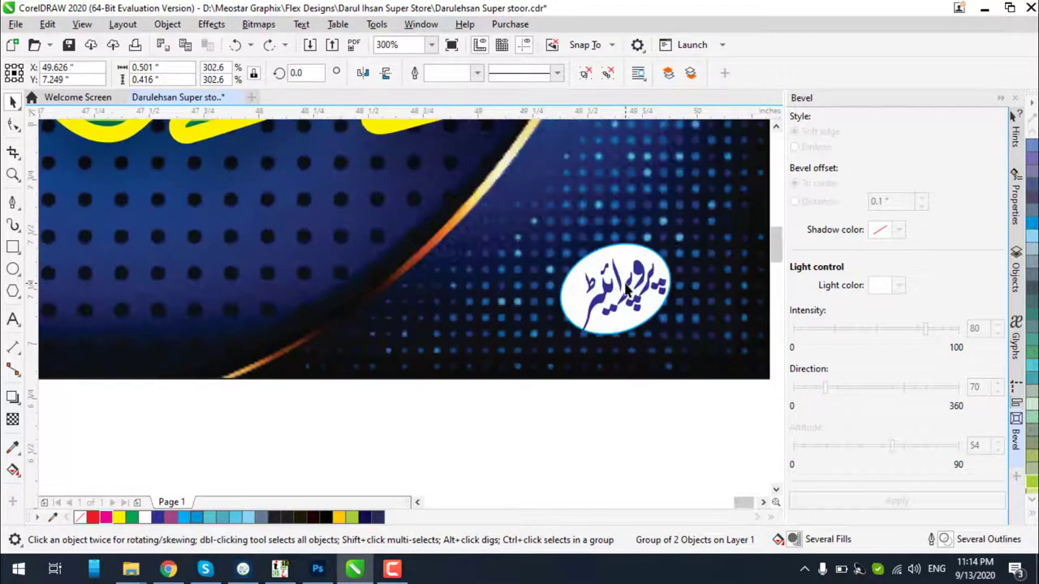
left_click(623, 291)
scroll(619, 288, "down", 1)
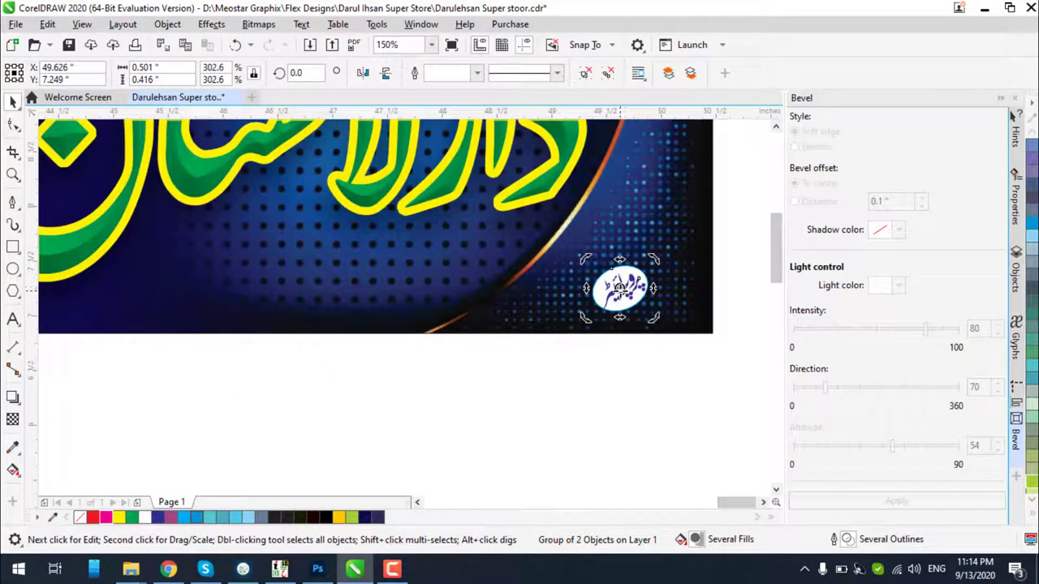
left_click_drag(619, 288, 650, 242)
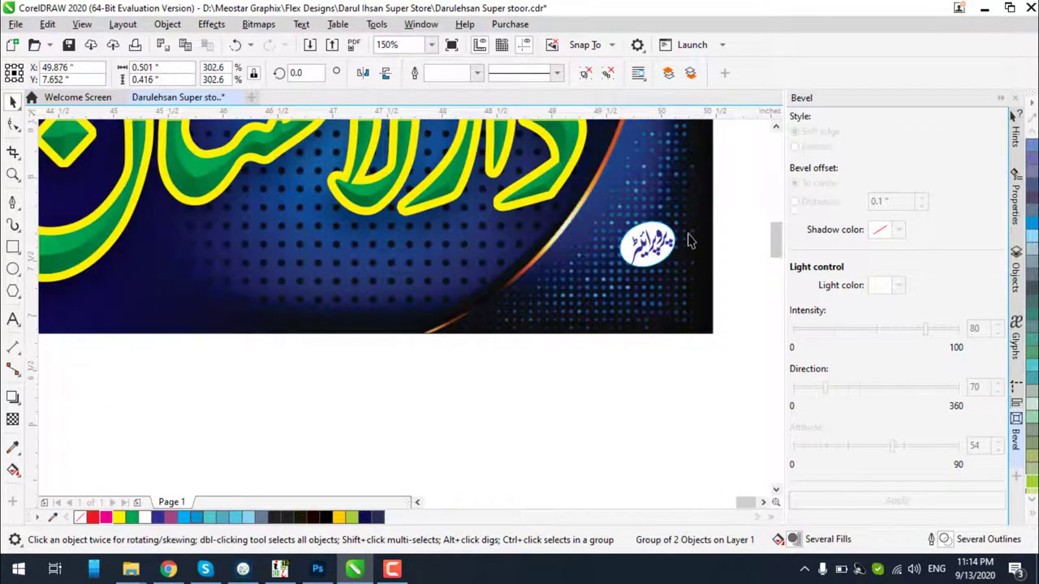
scroll(688, 241, "up", 2)
Make the logo oval's outline and the Urdu text magenta
left_click(615, 211, "ctrl")
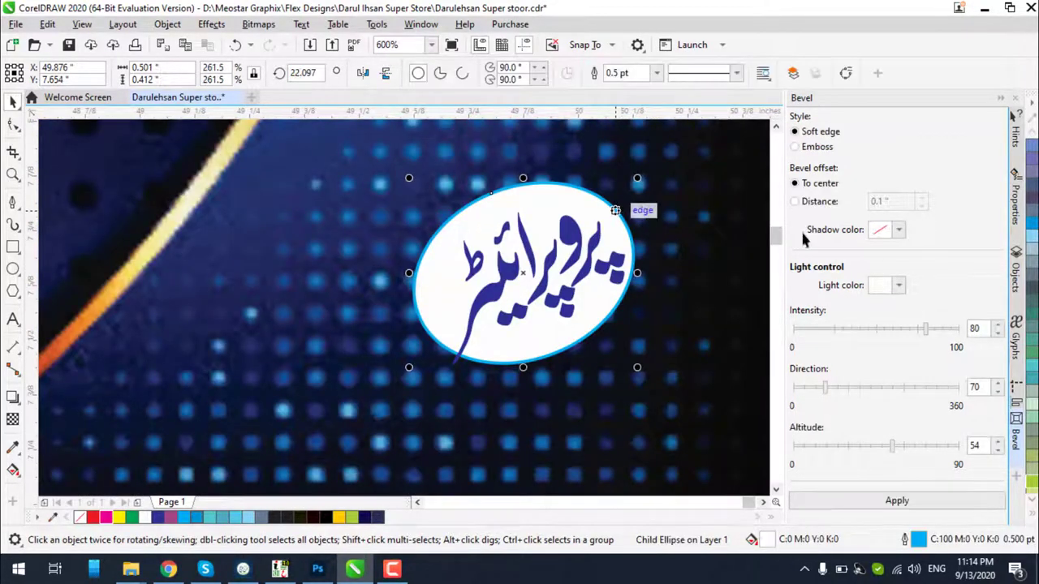
right_click(106, 519)
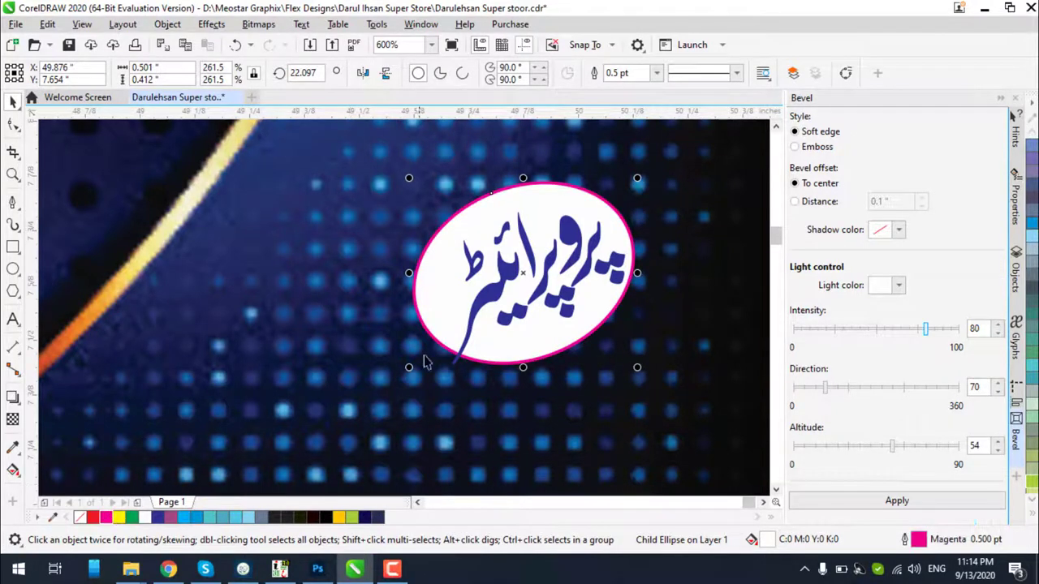
left_click(489, 300, "ctrl")
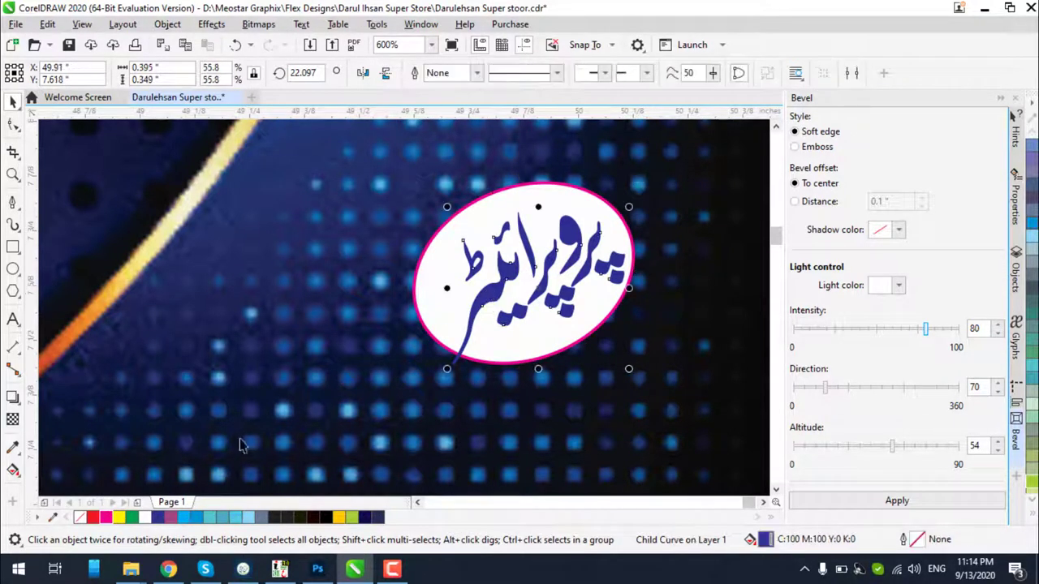
left_click(105, 519)
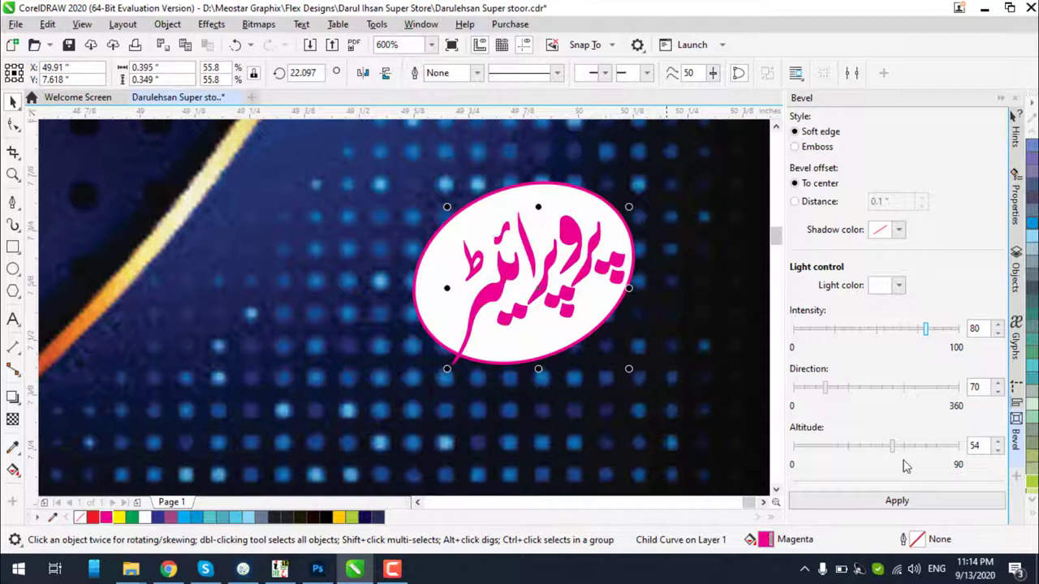
Give the Urdu logo text a soft-edge bevel and enlarge it slightly
left_click(896, 502)
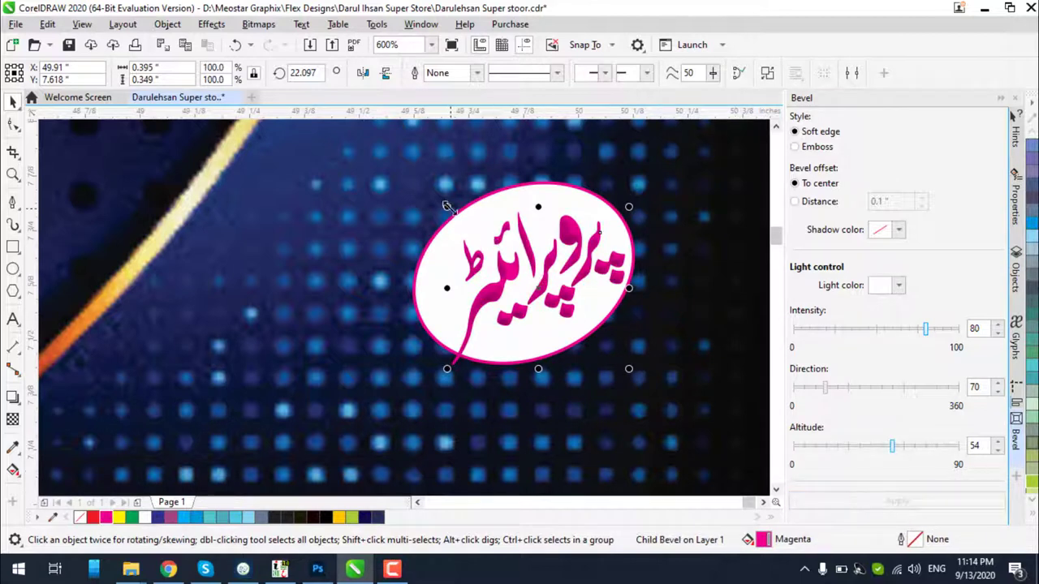
left_click_drag(446, 206, 441, 202)
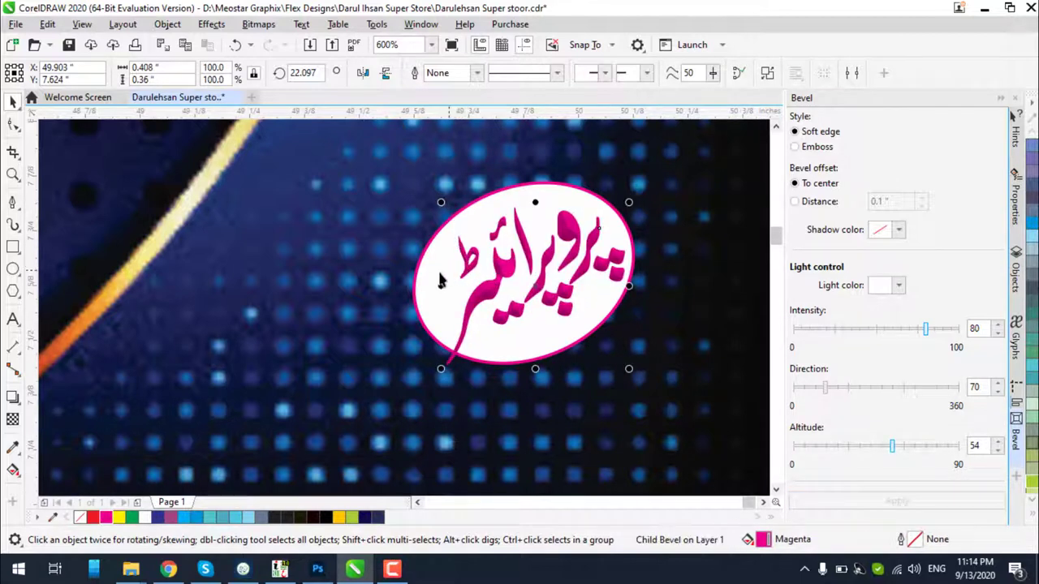
key("s")
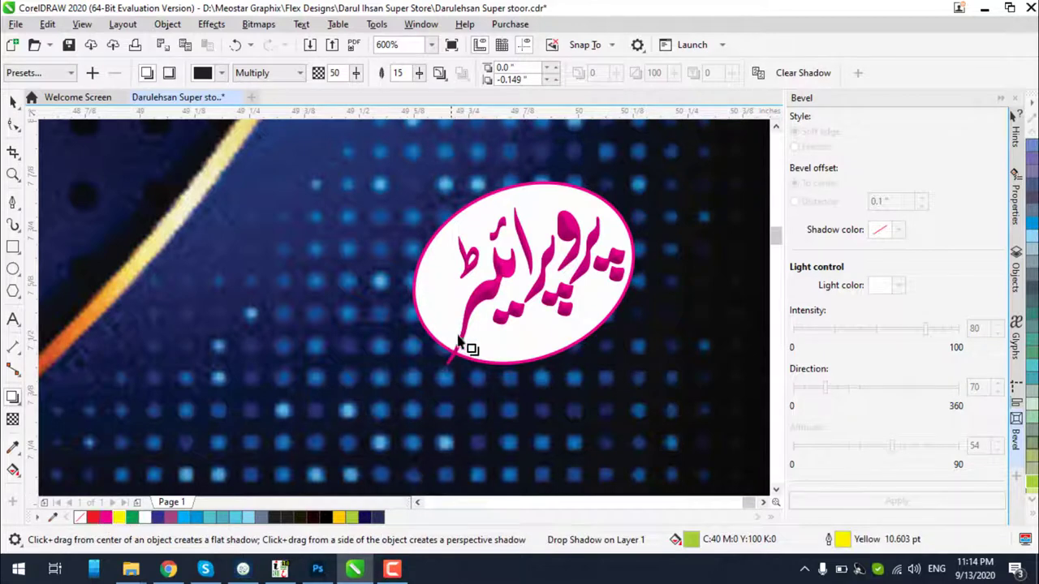
left_click(468, 355)
left_click(13, 101)
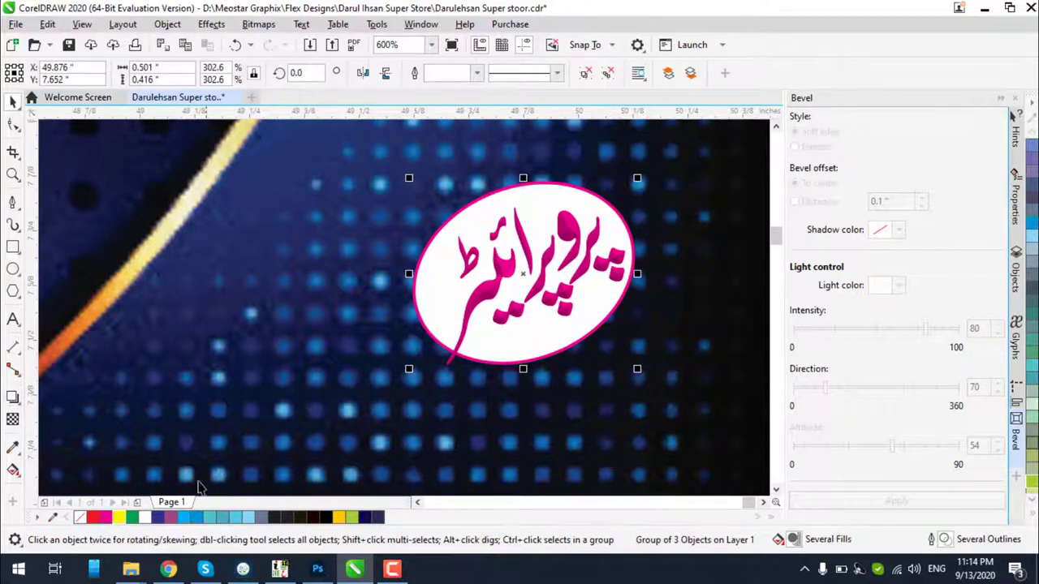
Give the logo oval a yellow outline 1.5 pt wide
left_click(517, 345, "ctrl")
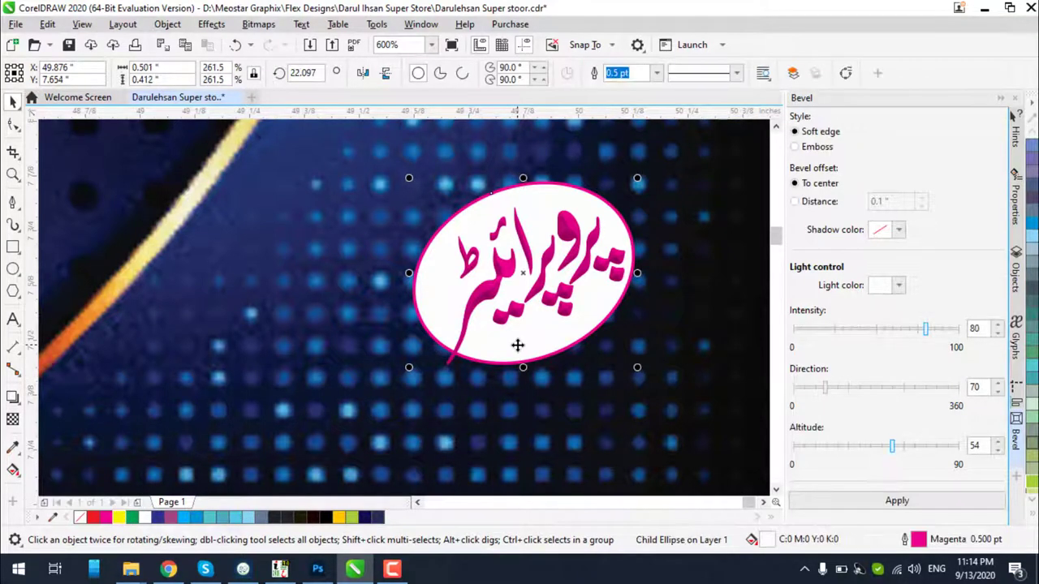
right_click(120, 517)
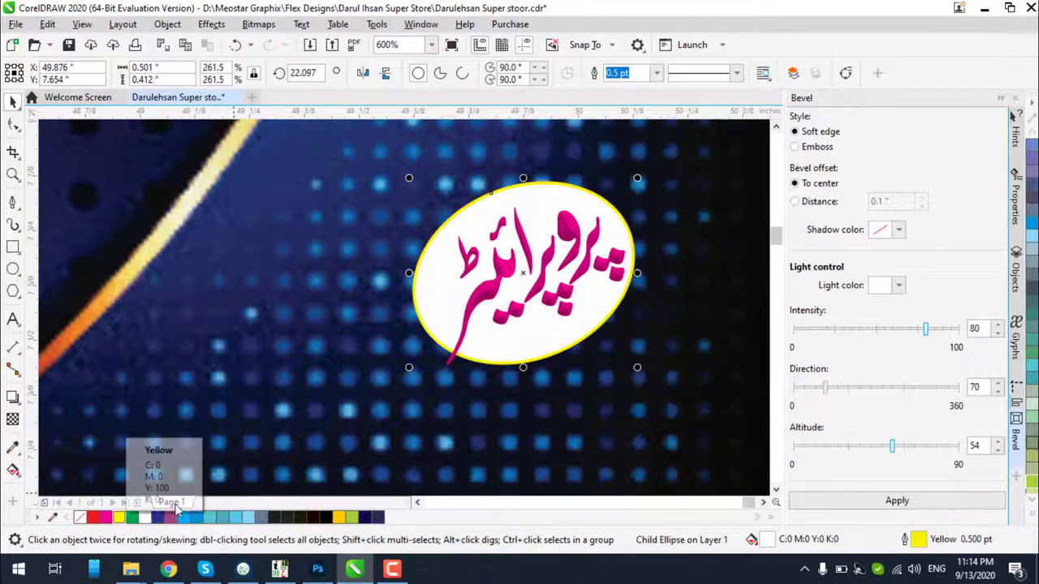
left_click(658, 76)
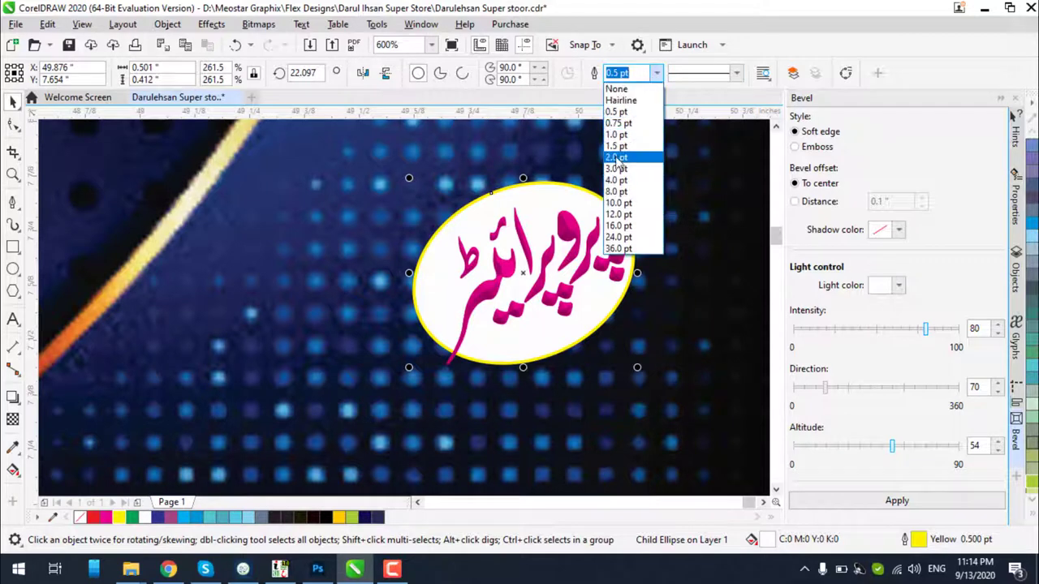
left_click(615, 157)
left_click(656, 73)
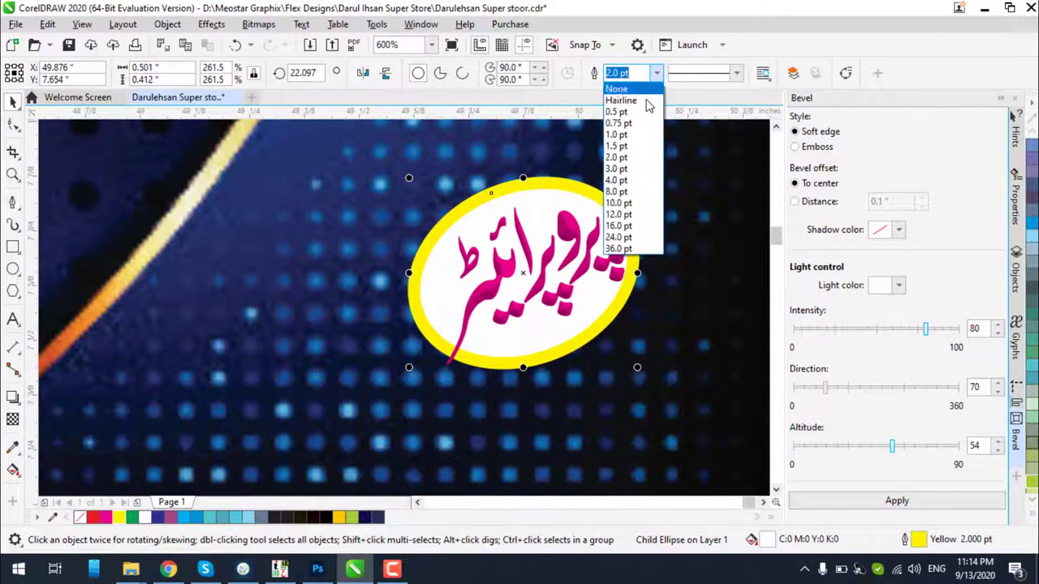
left_click(623, 146)
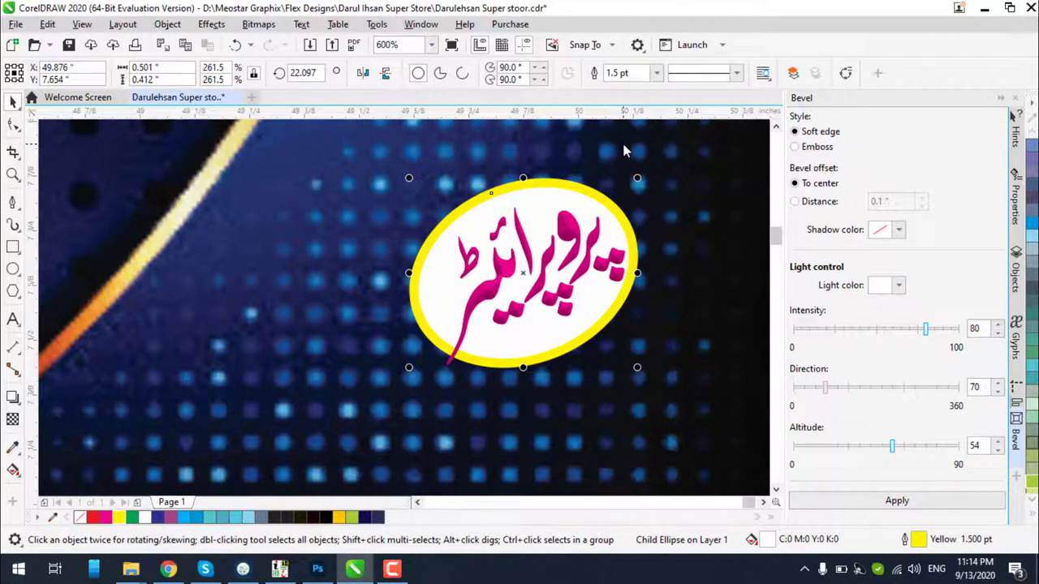
Set the oval's outline to sit behind the fill and scale with the object
key("F12")
left_click(562, 356)
left_click(562, 340)
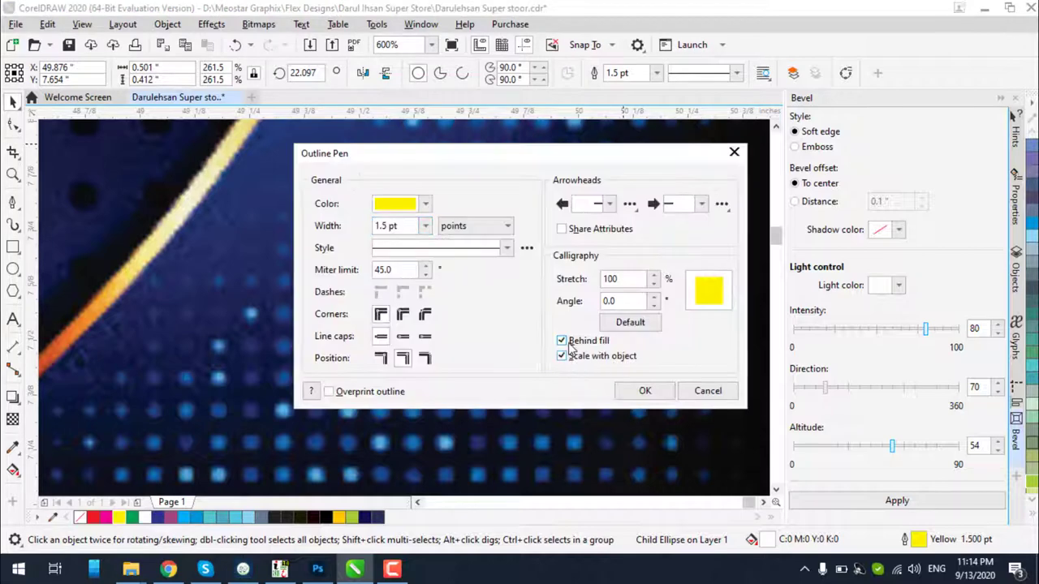
left_click(644, 391)
key("F12")
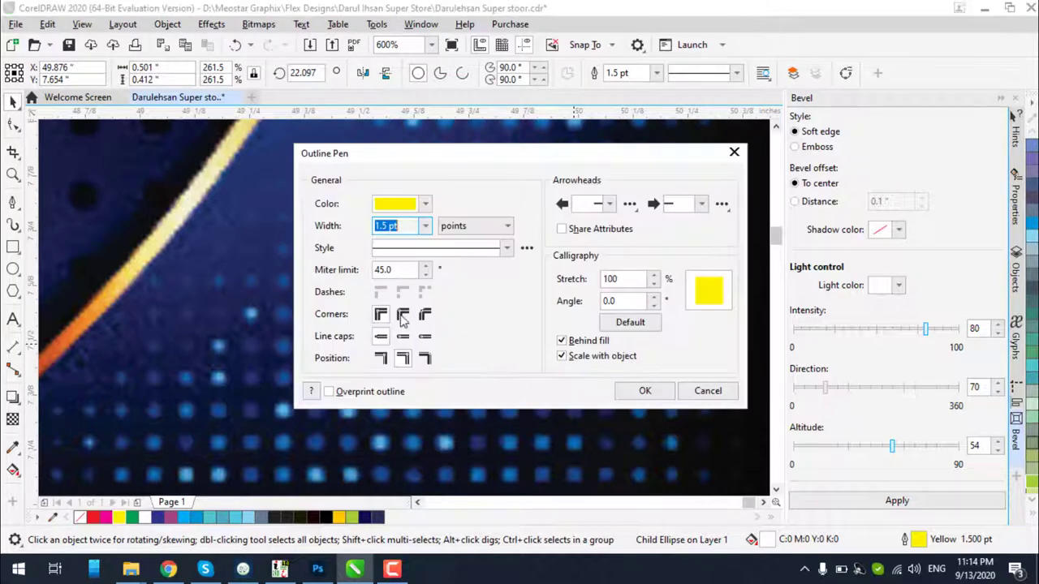
left_click(643, 390)
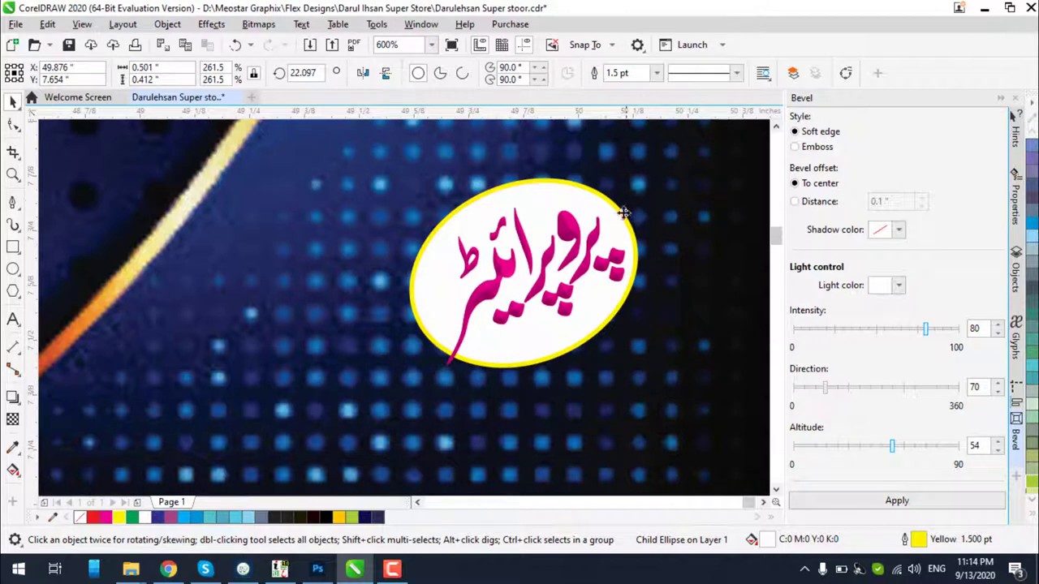
Fill the ellipse deep yellow and add a linear fountain fill ending in red
left_click(133, 518)
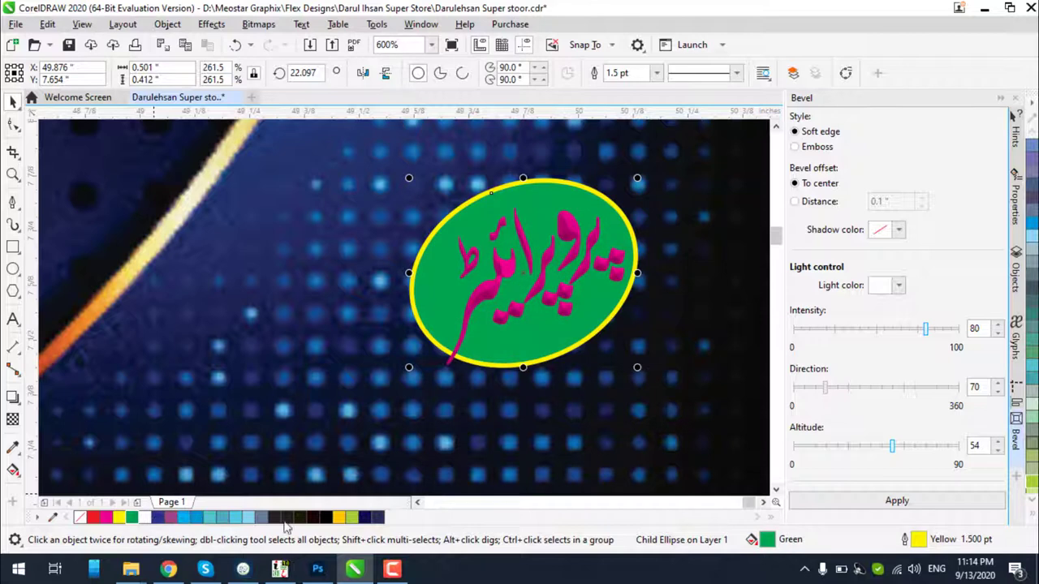
left_click(339, 519)
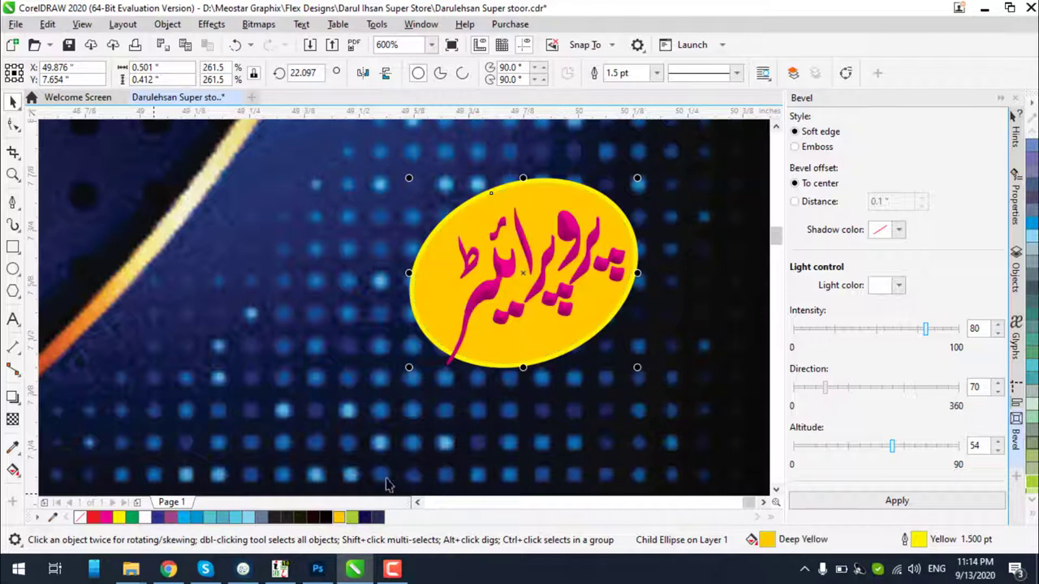
left_click(13, 470)
left_click_drag(512, 300, 614, 242)
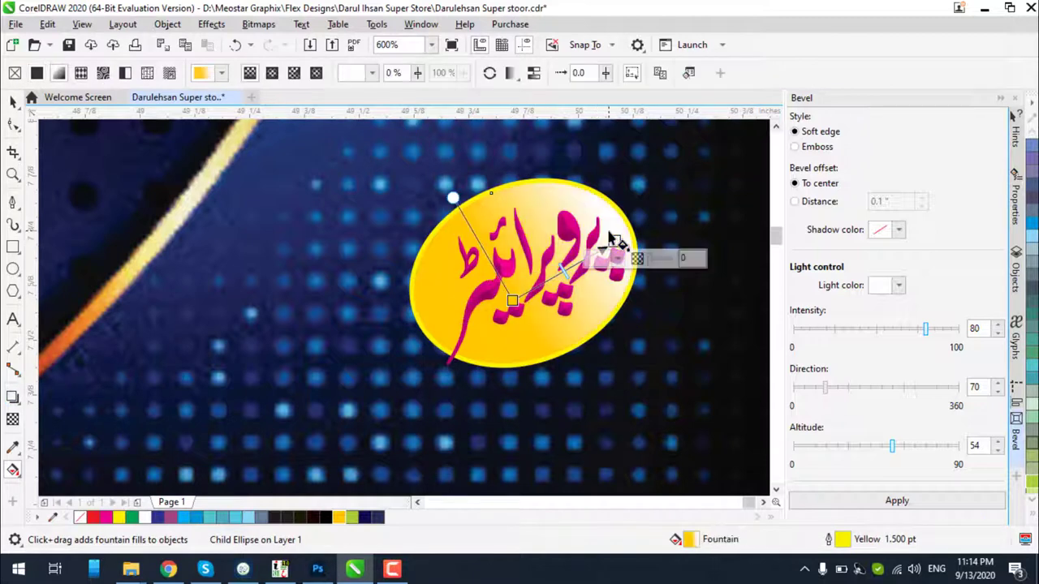
left_click(93, 520)
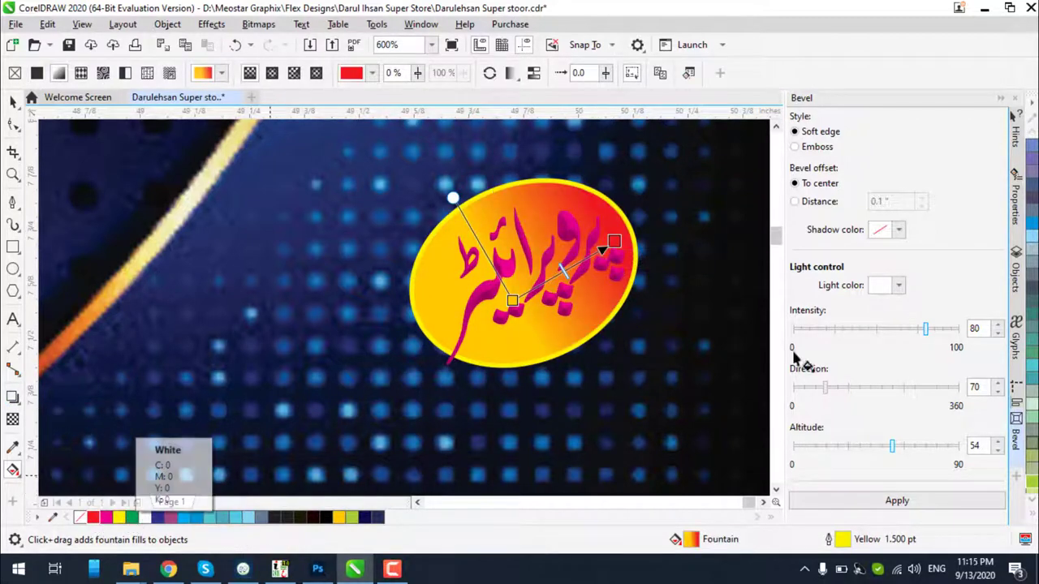
Switch the gradient to a rectangular type and adjust its nodes across the ellipse
left_click(293, 74)
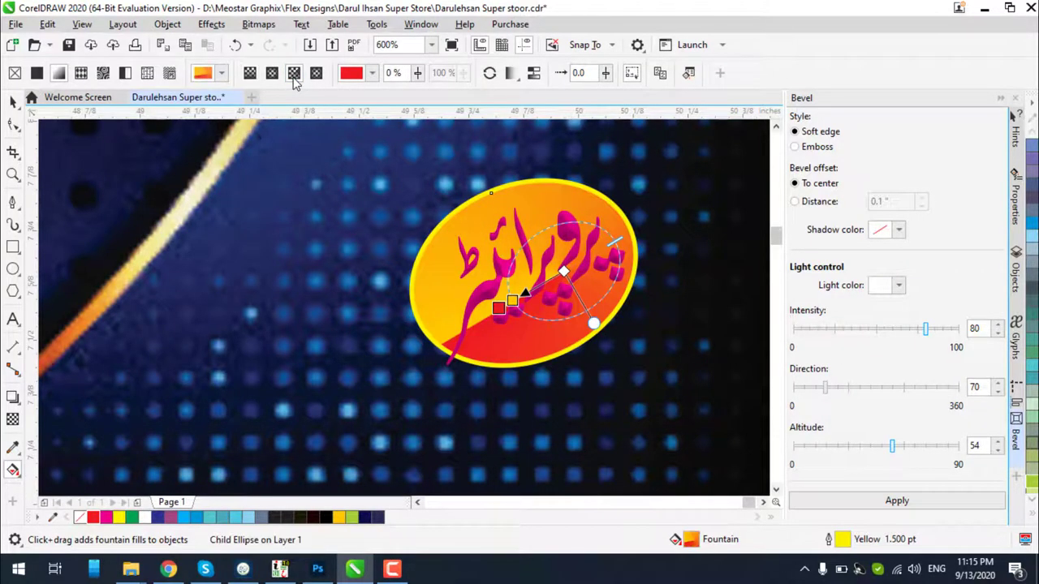
left_click(252, 74)
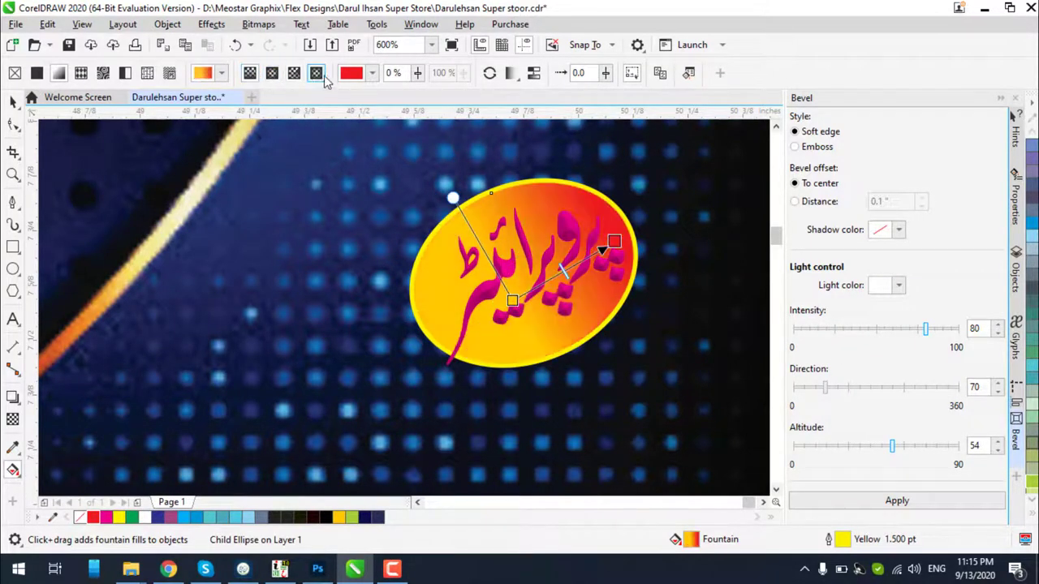
left_click(315, 74)
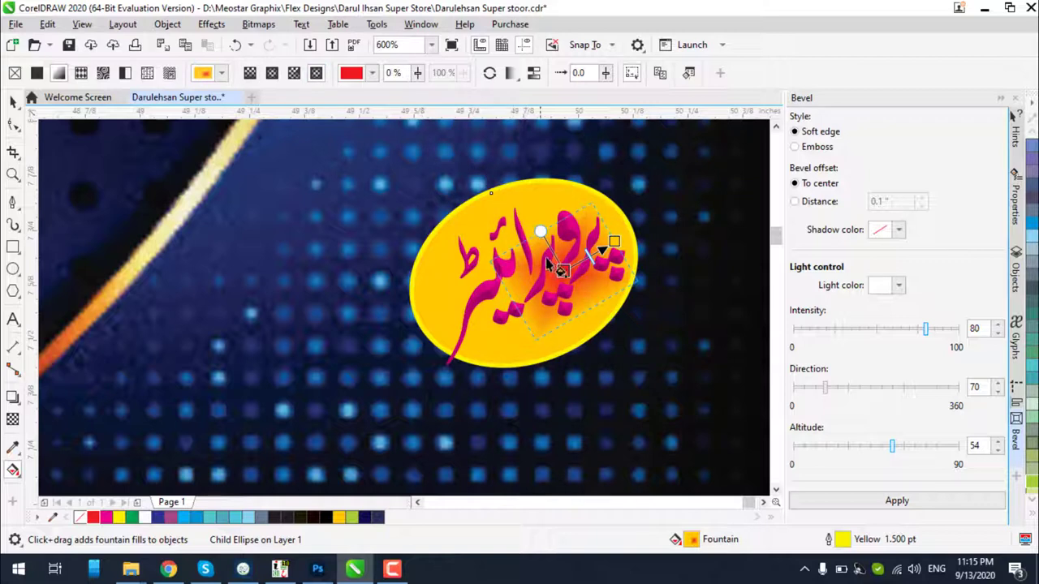
left_click_drag(538, 229, 448, 180)
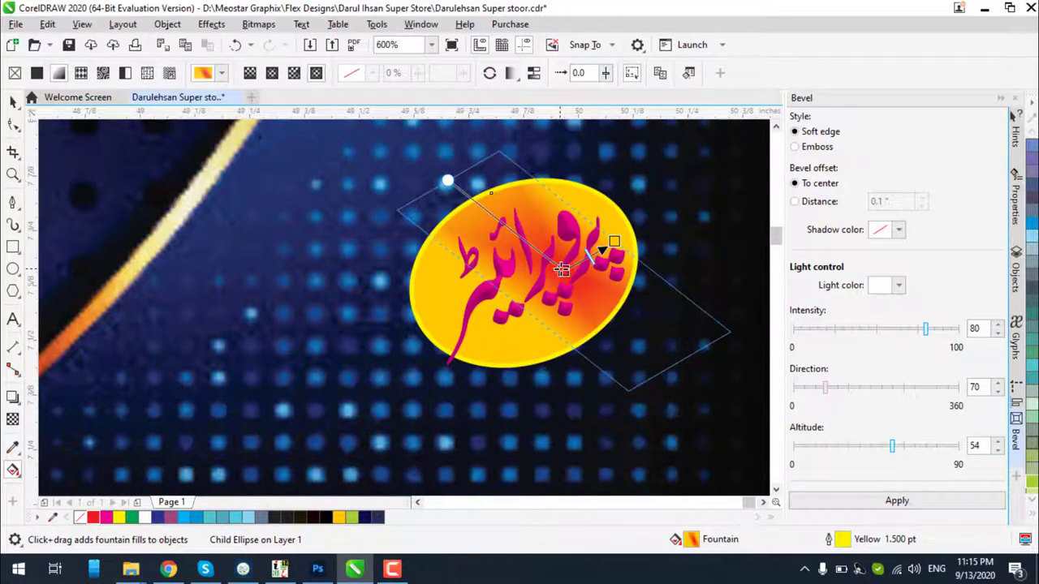
left_click_drag(562, 270, 504, 276)
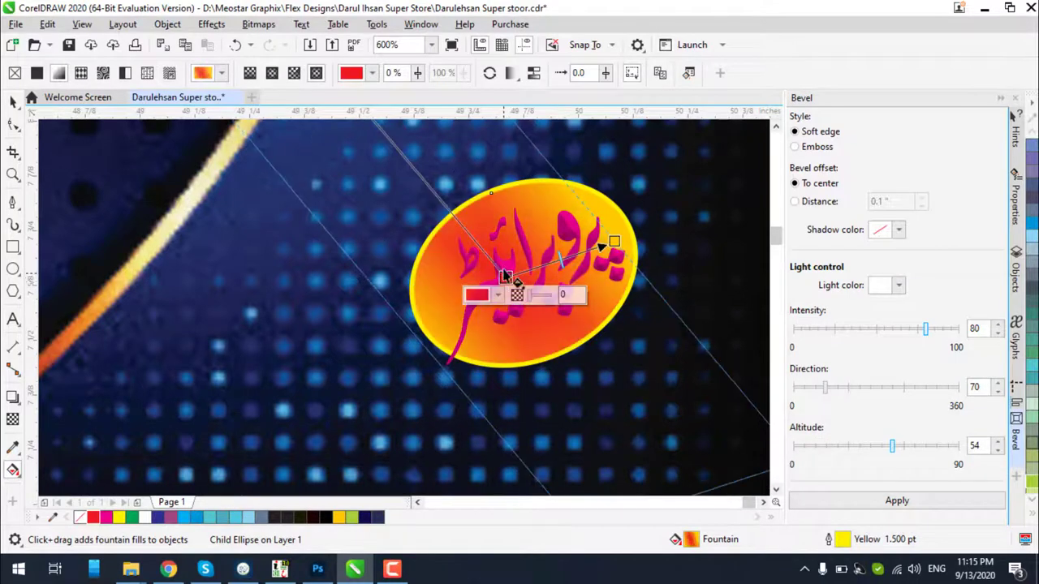
left_click_drag(614, 241, 645, 205)
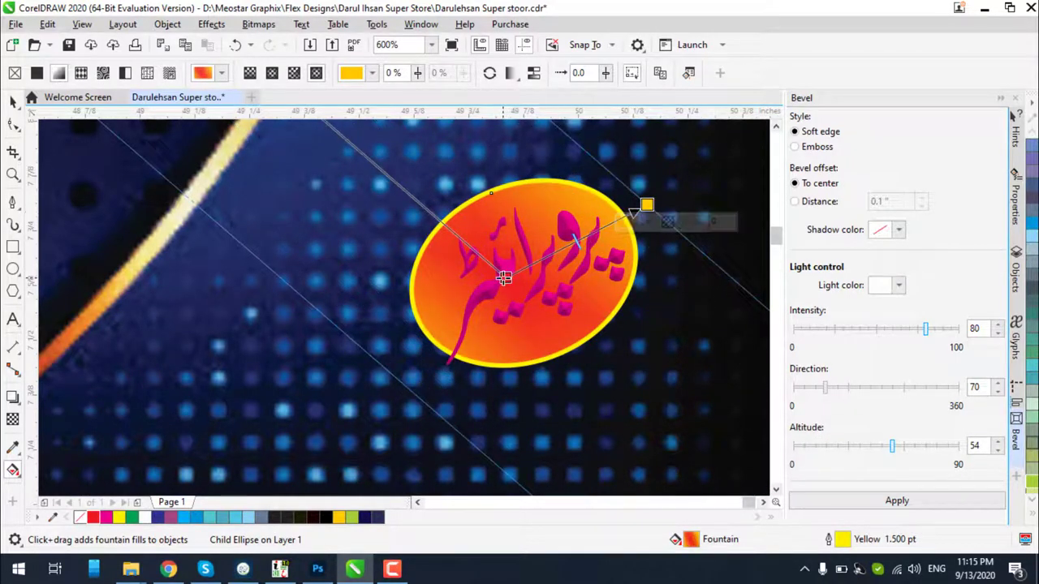
left_click(13, 101)
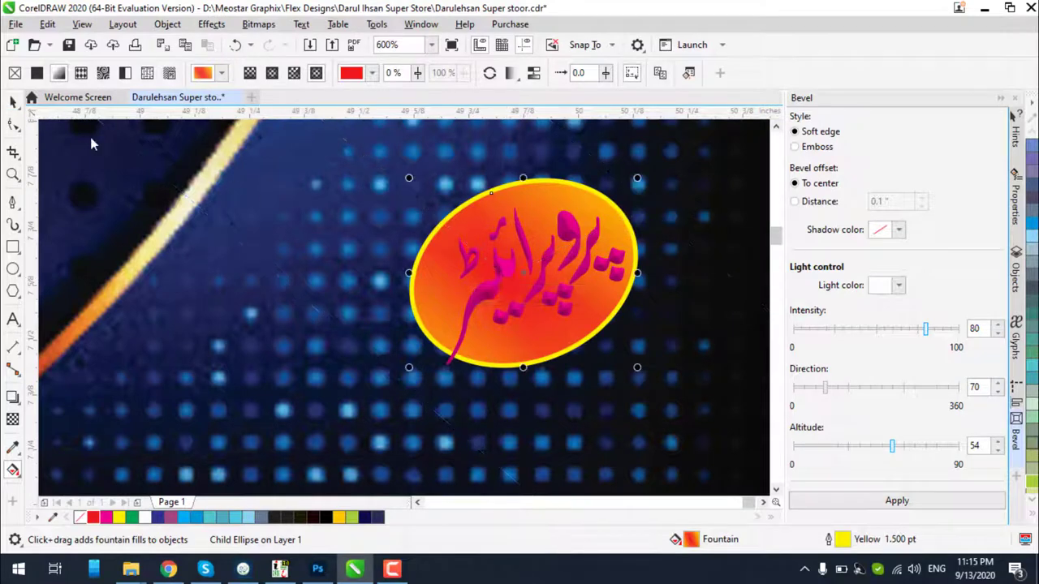
Try converting the bevelled lettering to a bitmap, then undo the conversion
left_click(473, 315)
left_click(479, 305)
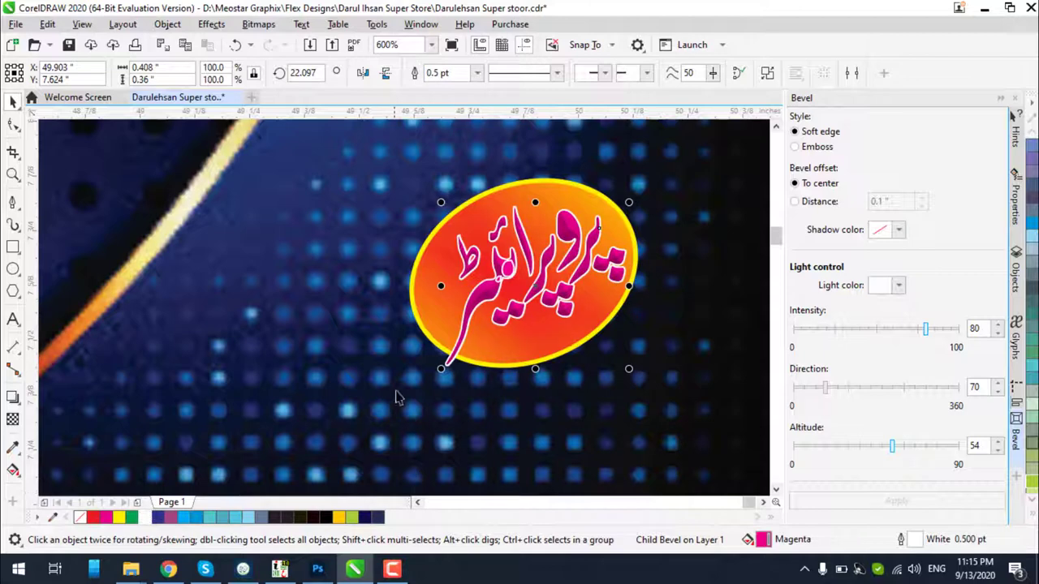
scroll(512, 267, "up", 2)
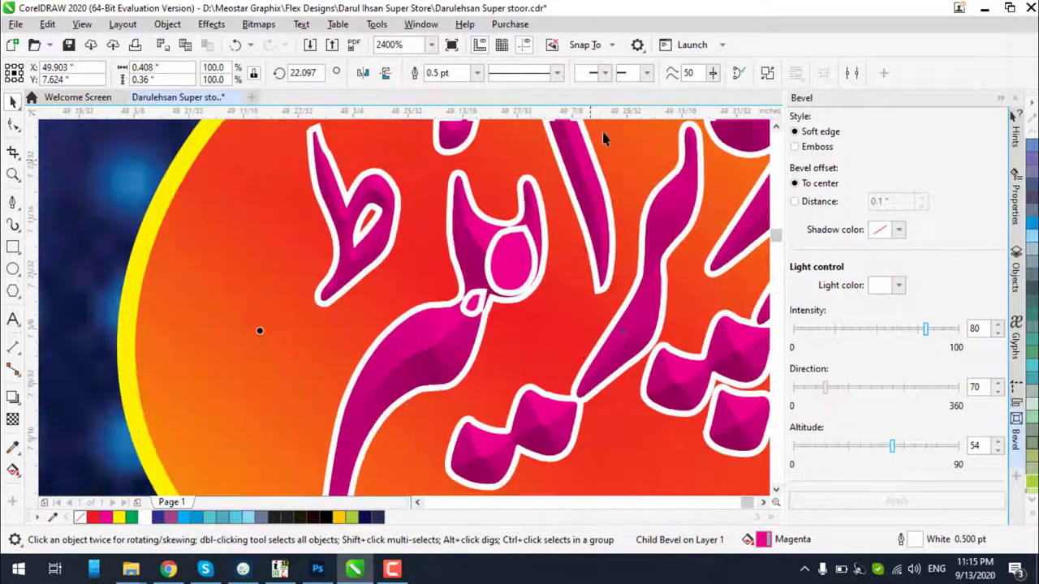
left_click(492, 204)
scroll(516, 238, "down", 1)
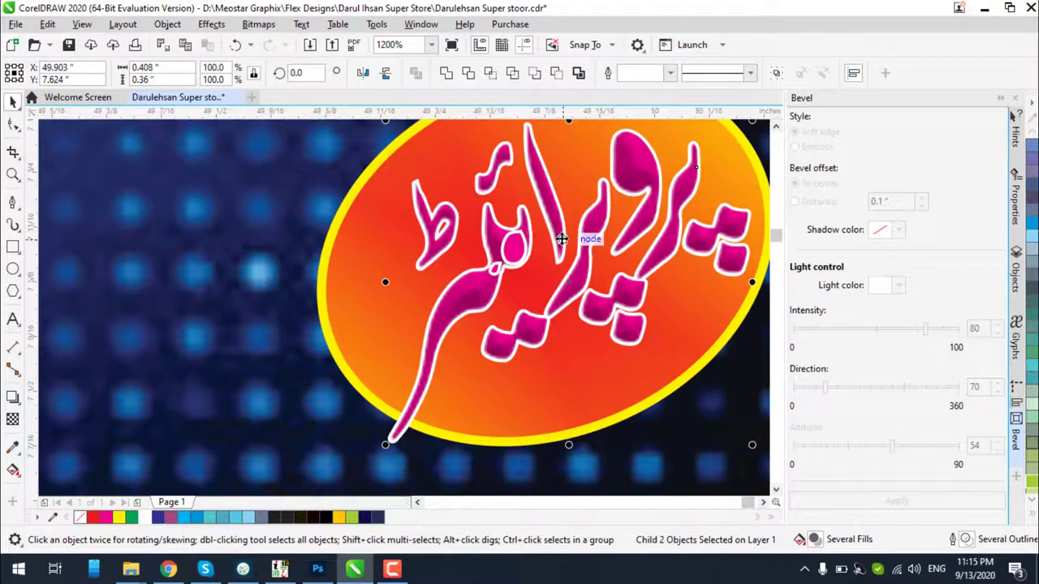
left_click(445, 73)
key("ctrl+z")
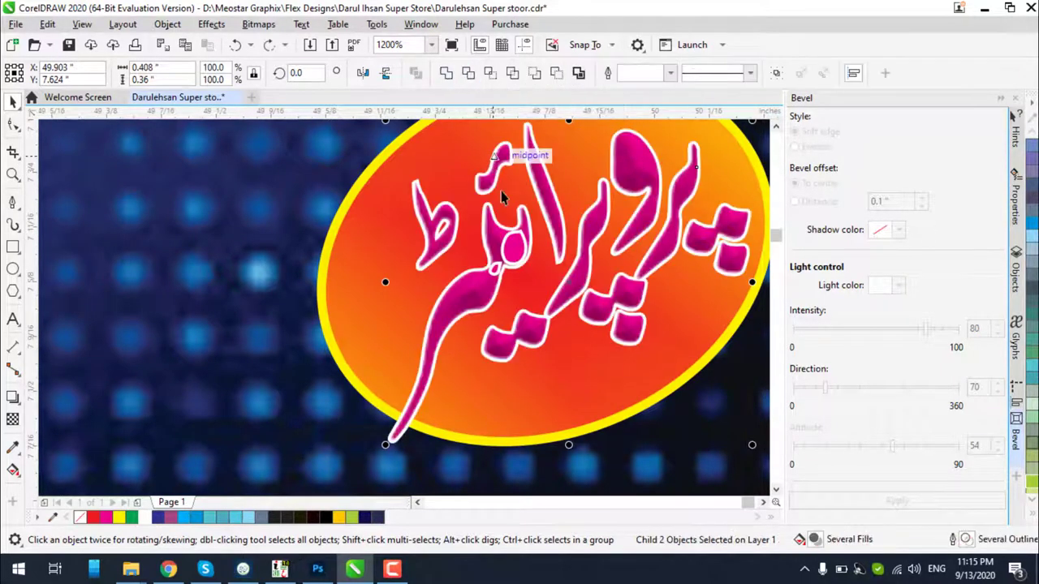
left_click(510, 213, "ctrl")
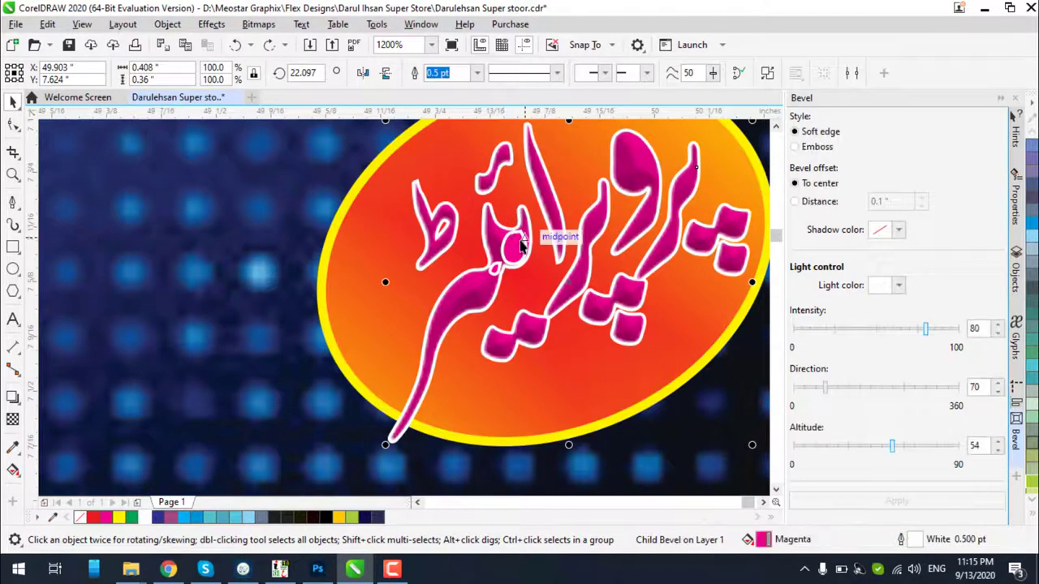
Try red and magenta fills on the ellipse, then undo back to the gradient
left_click(526, 289)
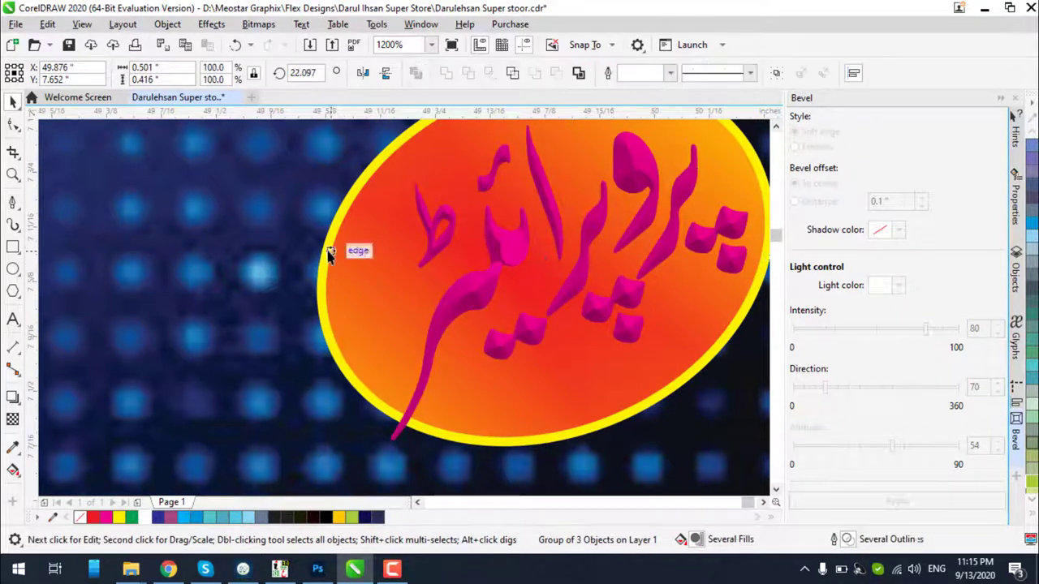
left_click(498, 256)
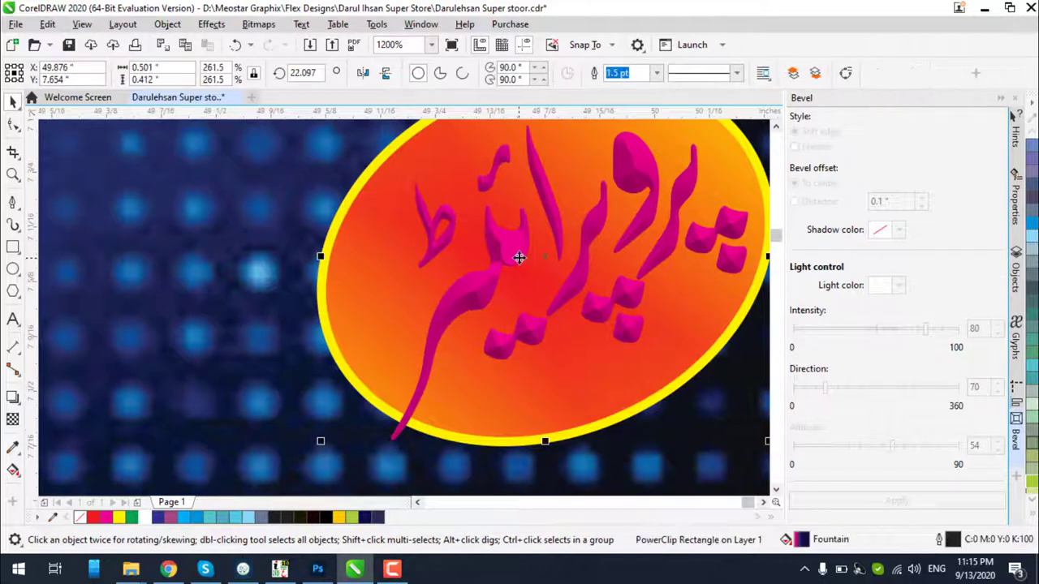
left_click(518, 257, "ctrl")
scroll(528, 198, "down", 4)
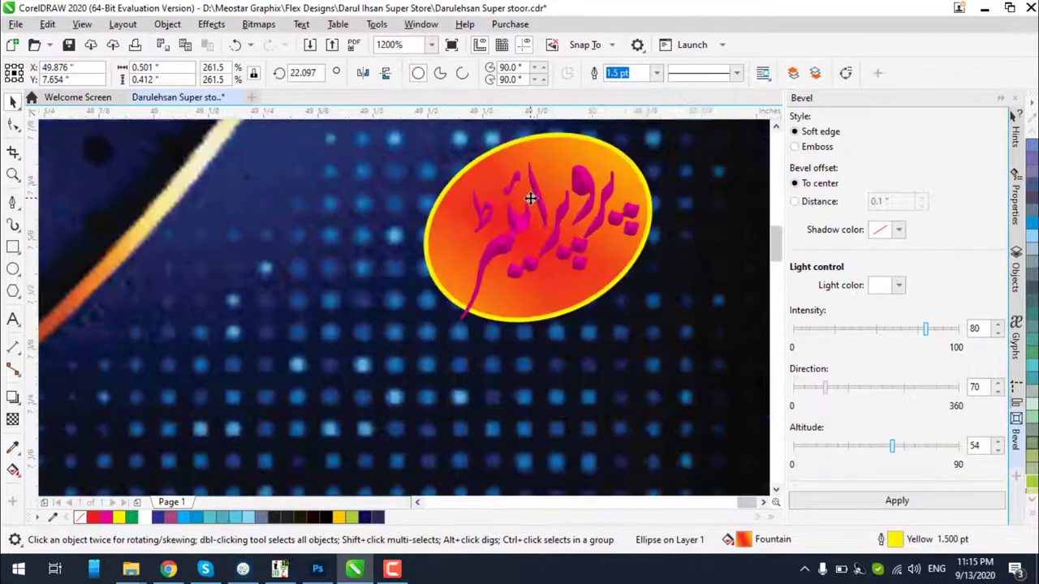
left_click(542, 214)
left_click(545, 217, "ctrl")
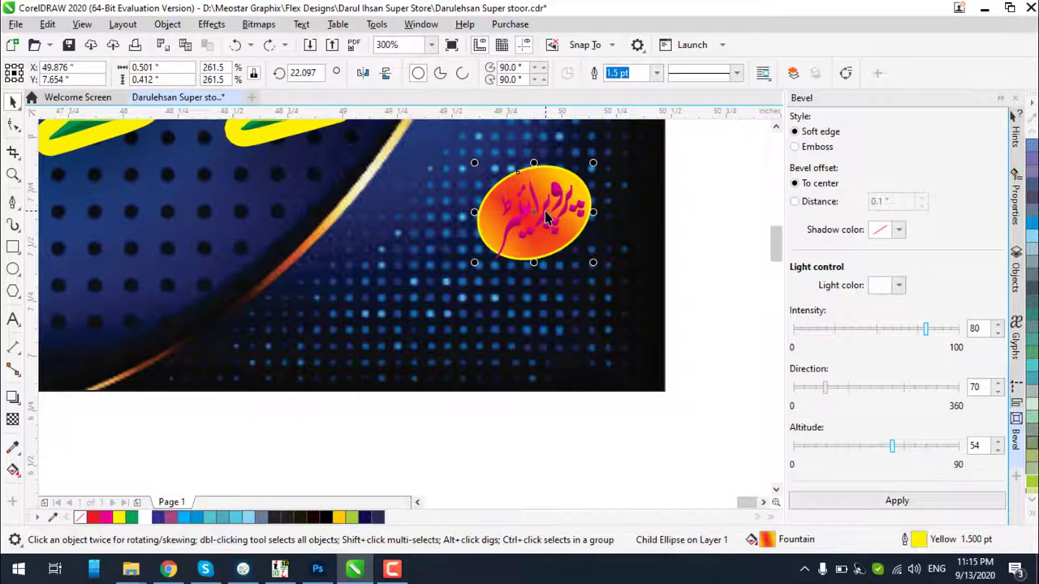
key("Escape")
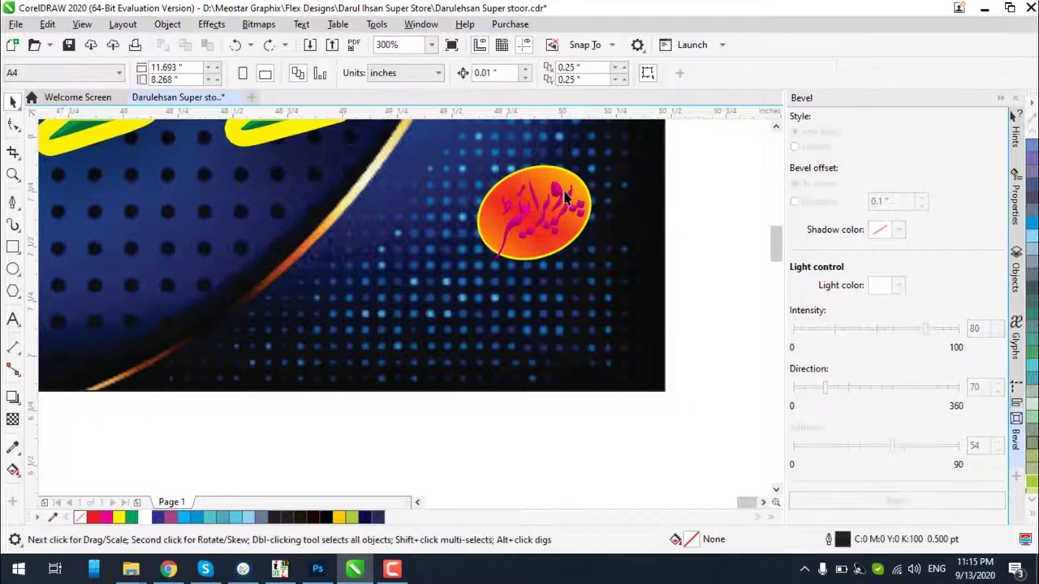
left_click(565, 197)
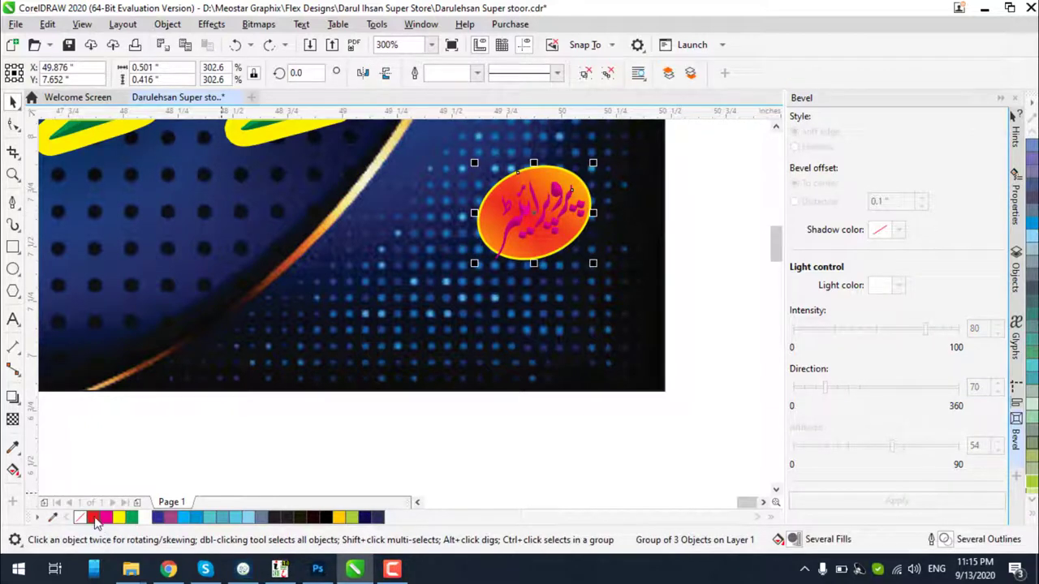
left_click(96, 522)
key("ctrl+z")
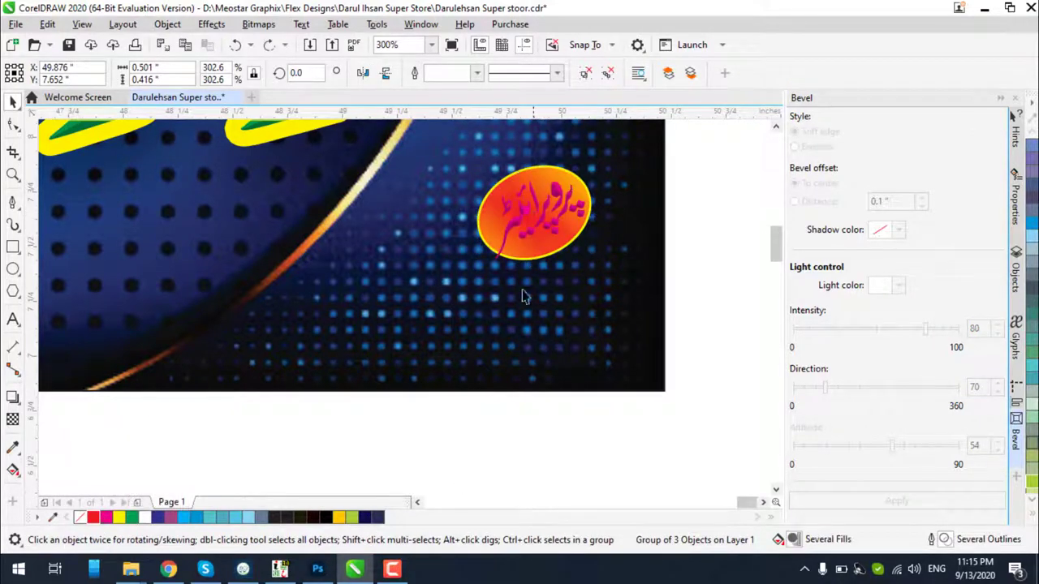
key("Escape")
left_click(516, 227)
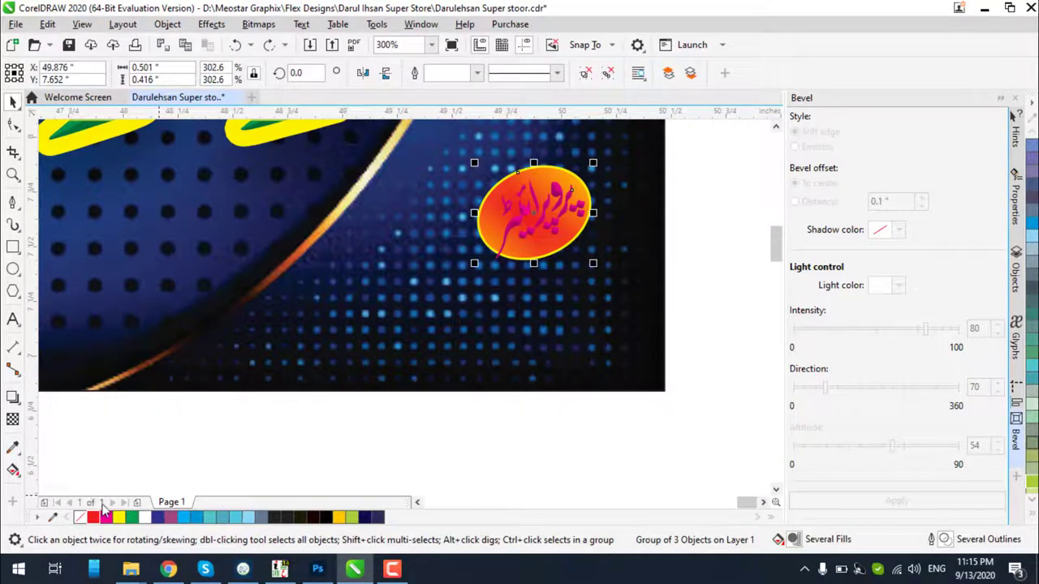
left_click(96, 520)
left_click(106, 518)
key("ctrl+z")
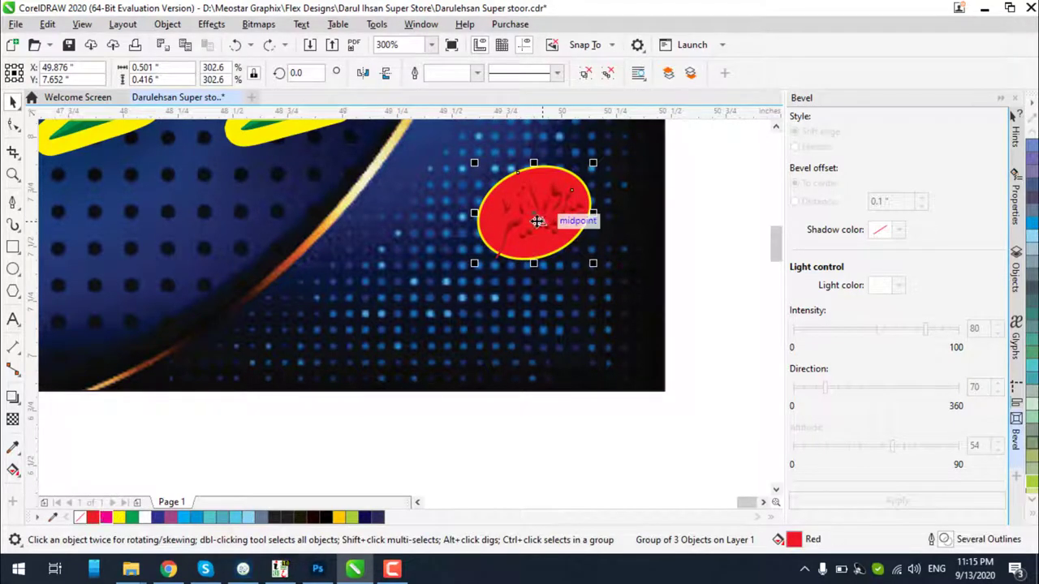
key("ctrl+z")
Recolour the bevelled proprietor lettering green
left_click(517, 221, "ctrl")
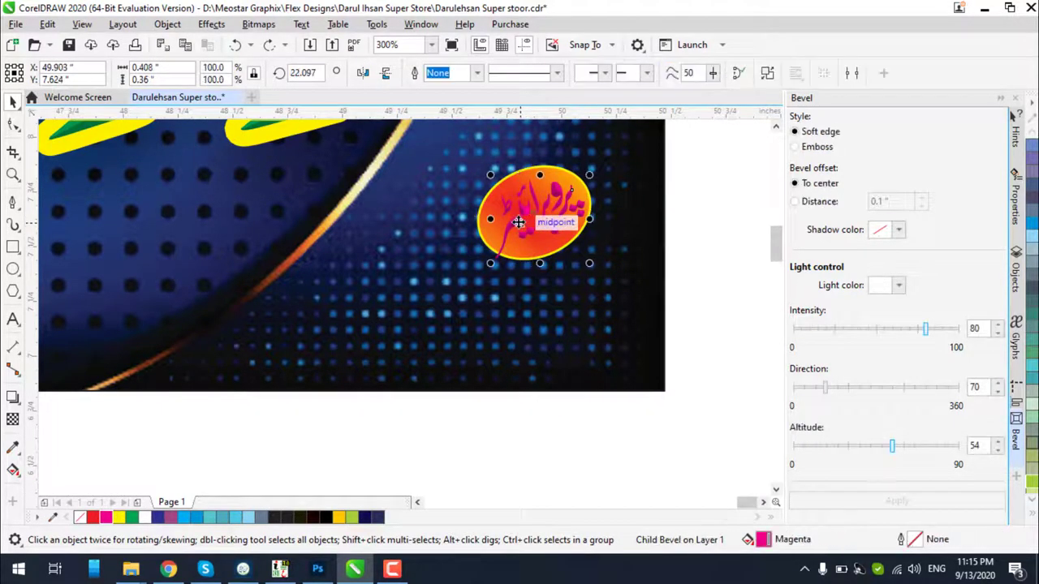
left_click(120, 518)
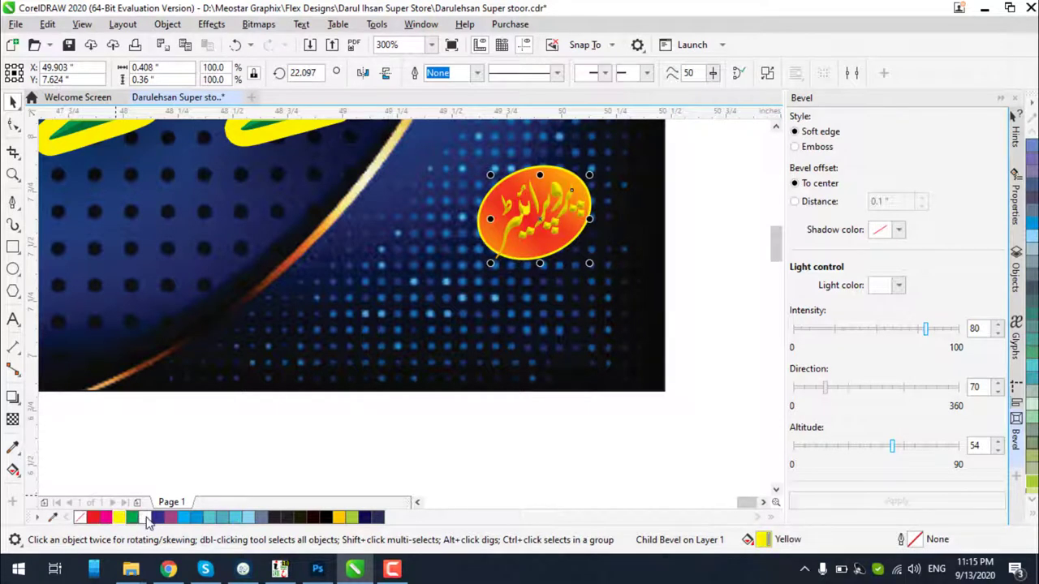
left_click(131, 517)
left_click(511, 432)
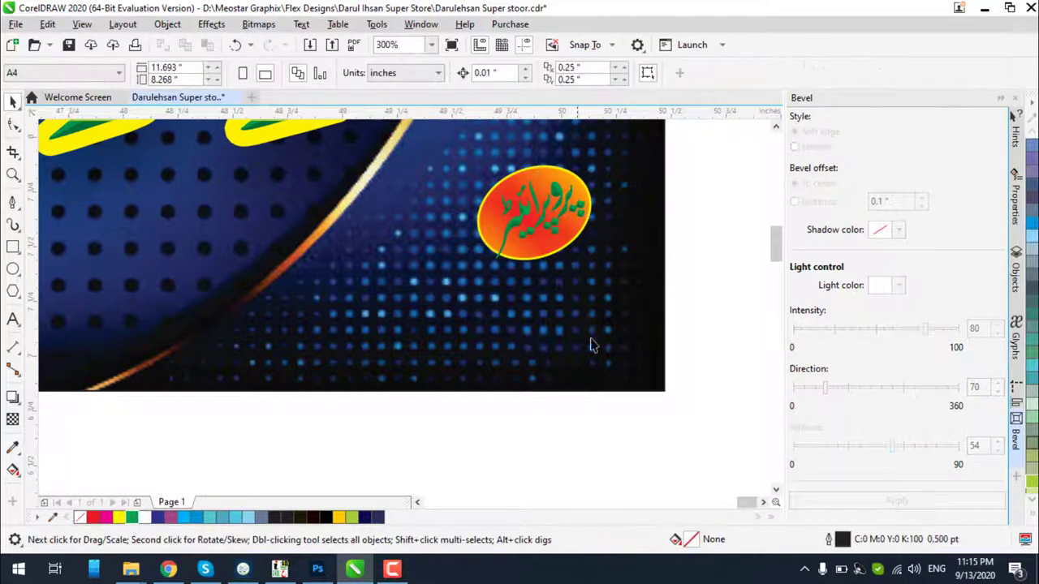
Fill the oval emblem with white and deselect it
scroll(578, 199, "up", 2)
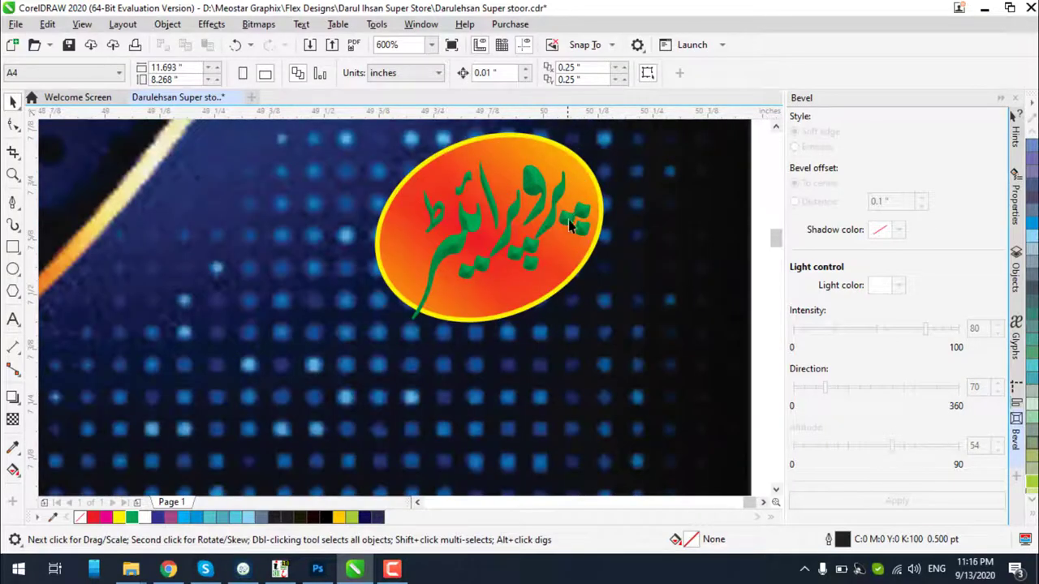
left_click(568, 284)
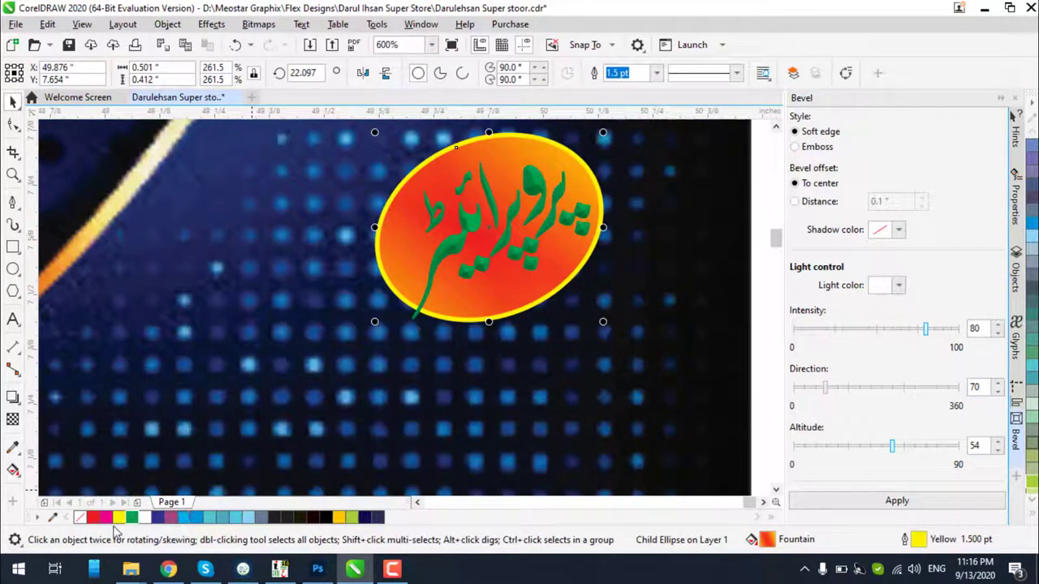
left_click(145, 518)
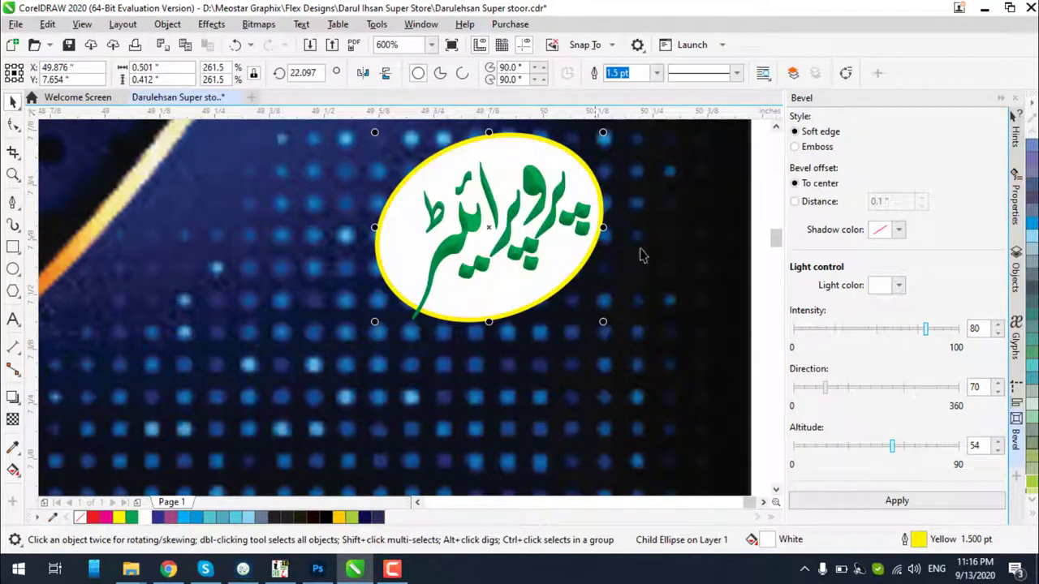
scroll(641, 251, "down", 2)
left_click(580, 367)
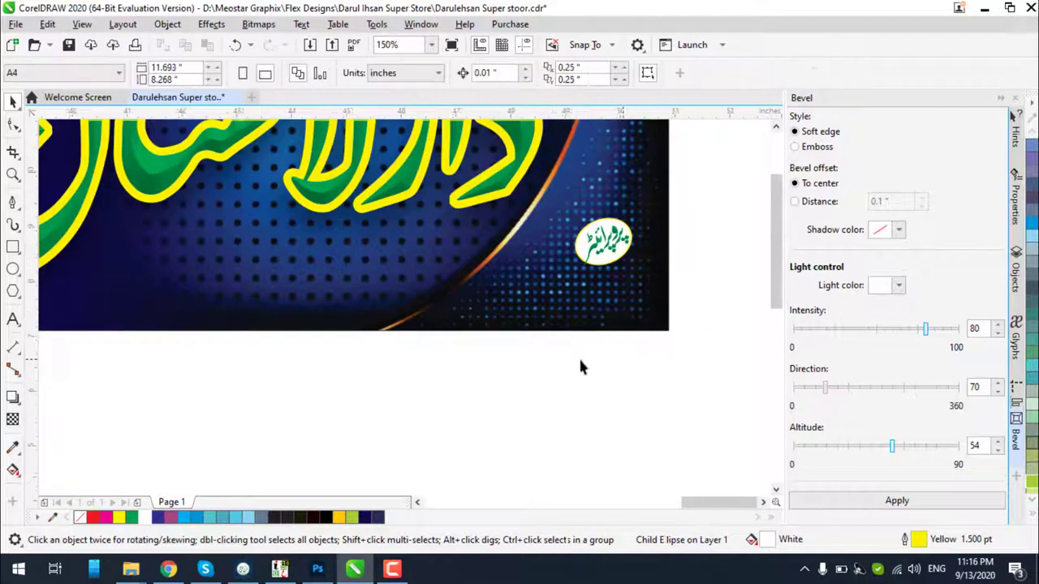
scroll(580, 367, "down", 1)
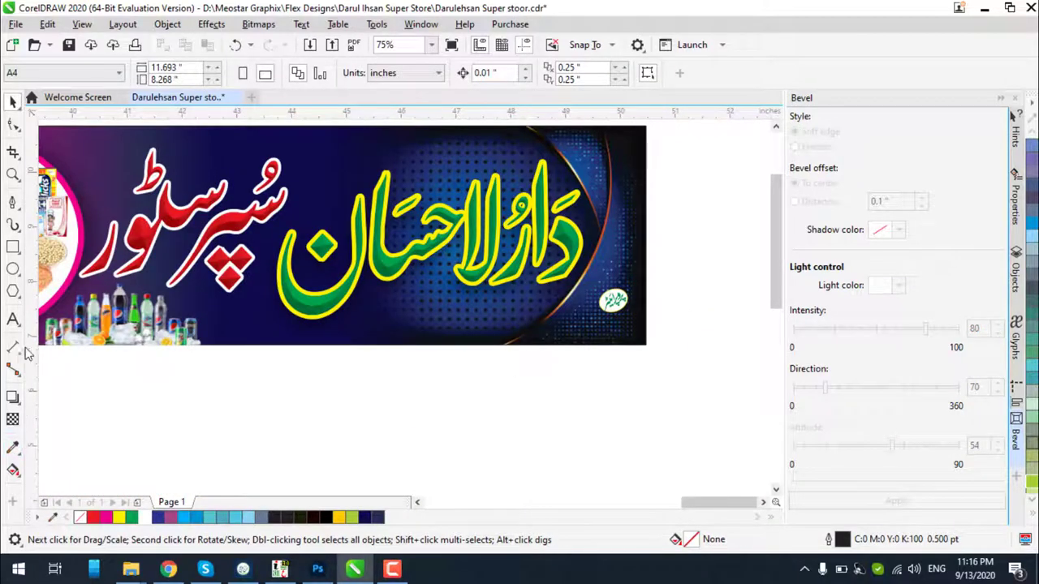
Type the two Urdu name lines as a new text object below the banner
left_click(13, 319)
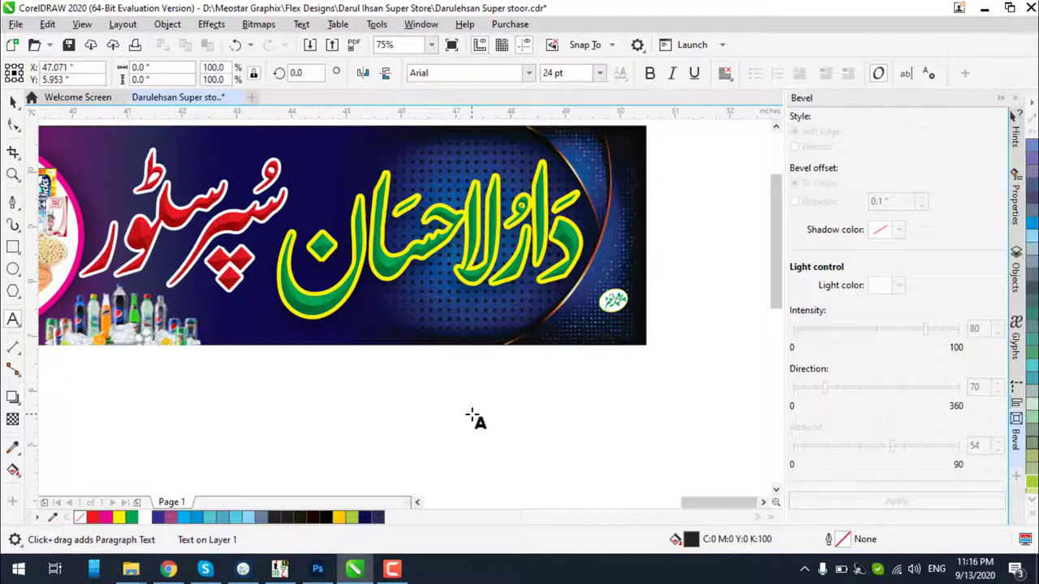
left_click(473, 416)
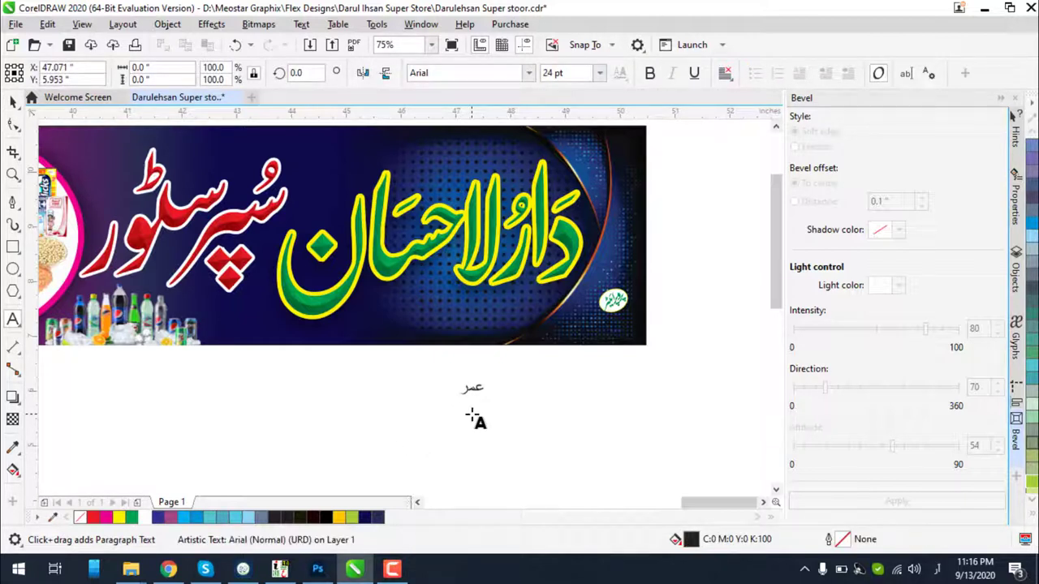
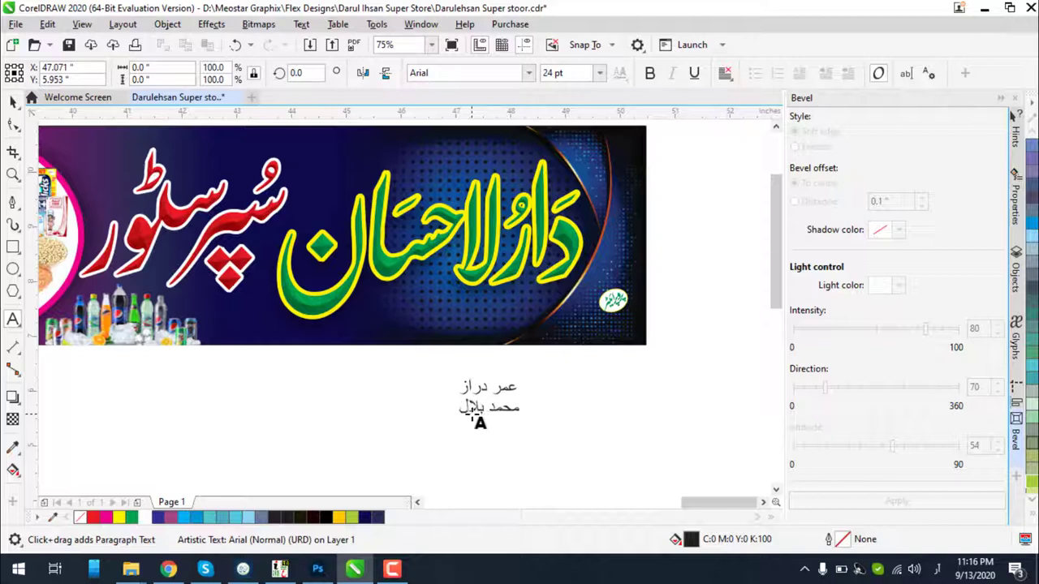
Set the name text to AlQalam Taj Nastaleeq and move it onto the banner's lower right
left_click(17, 106)
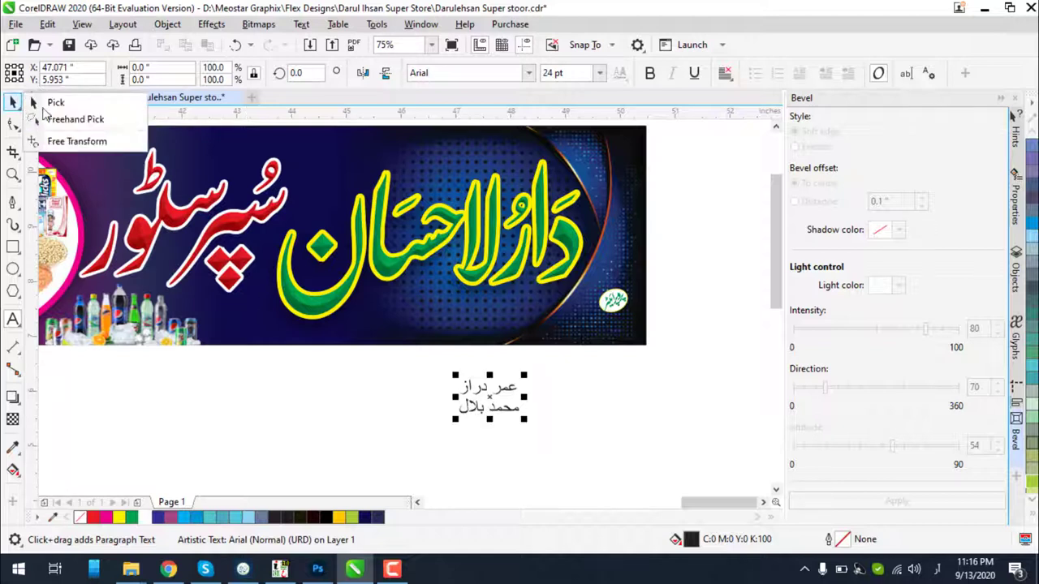
left_click(49, 103)
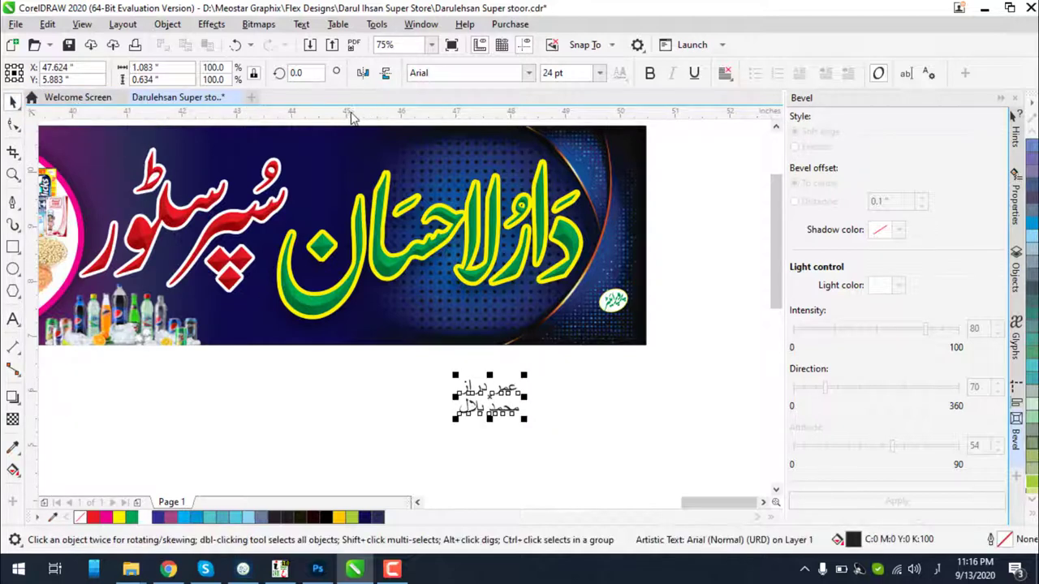
left_click(478, 72)
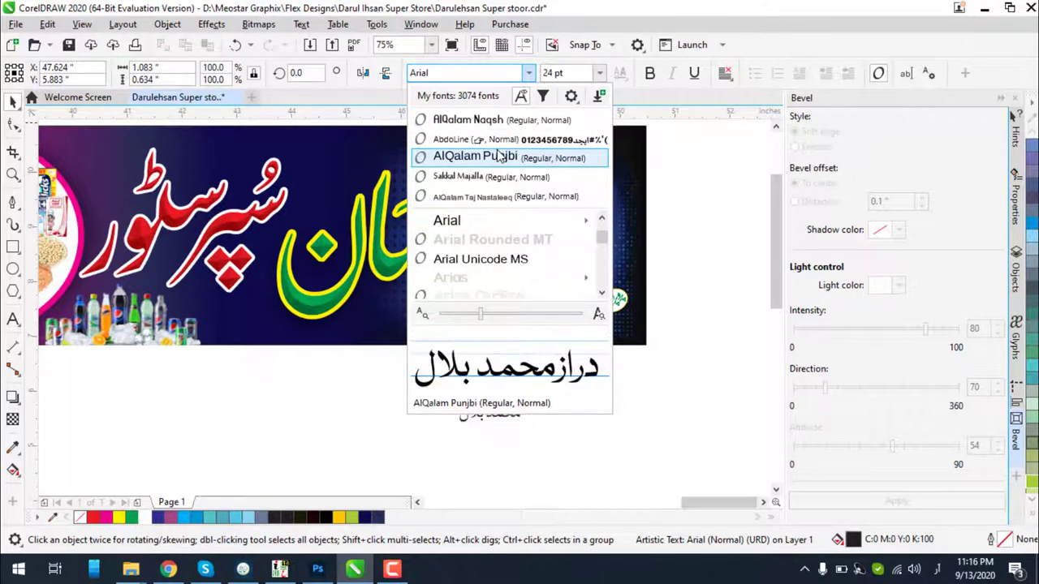
left_click(478, 198)
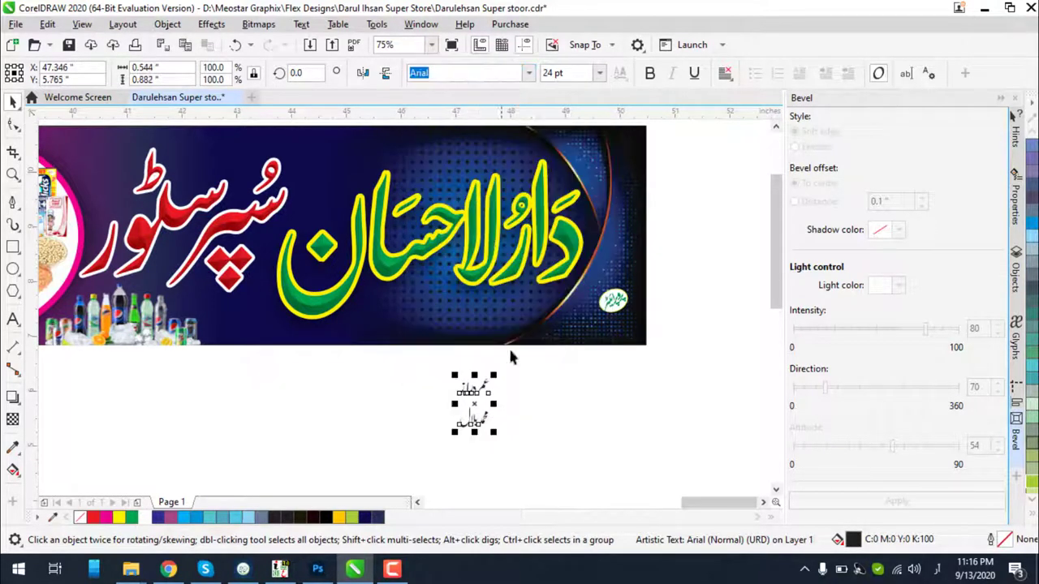
left_click_drag(474, 406, 578, 326)
scroll(578, 326, "up", 3)
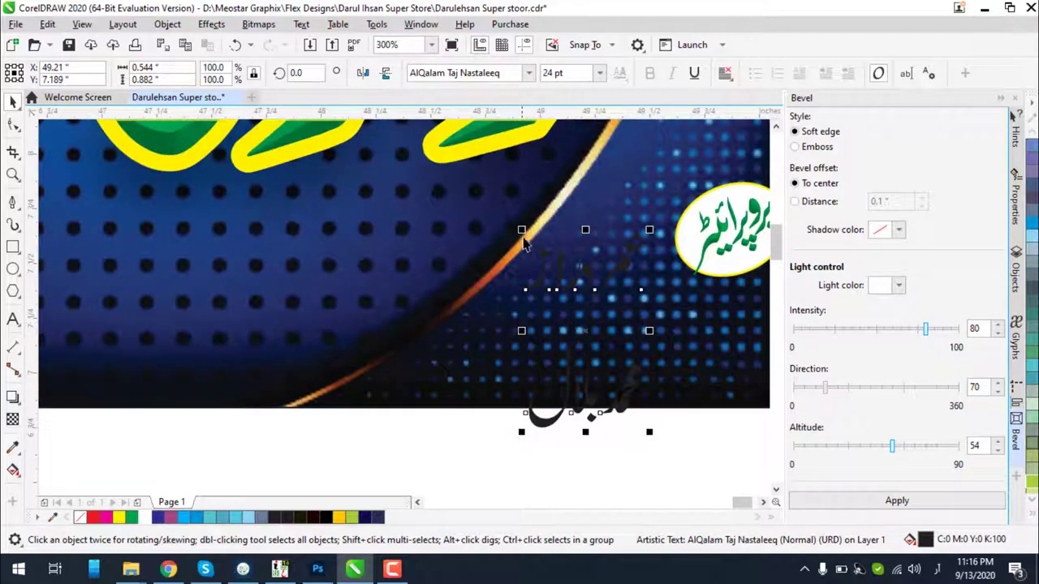
Enlarge the Urdu credit by about a third and correct a misspelled word
left_click_drag(523, 241, 417, 168)
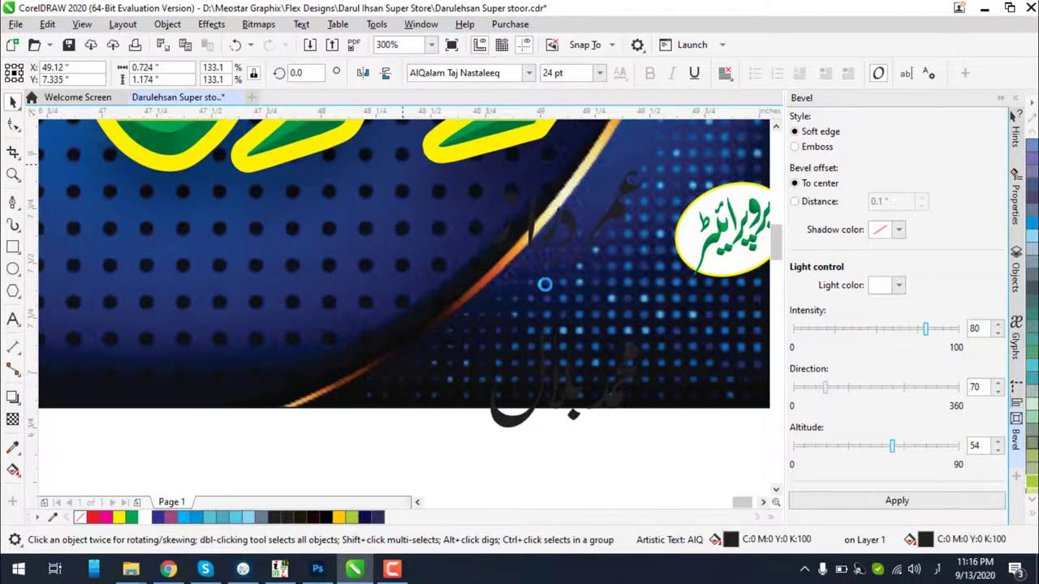
scroll(545, 284, "down", 2)
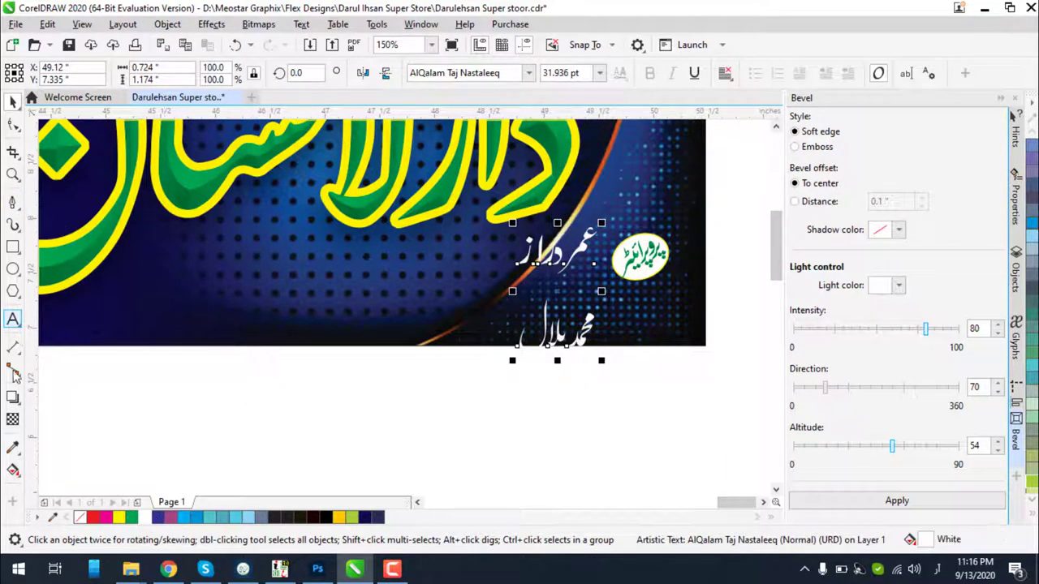
left_click(13, 320)
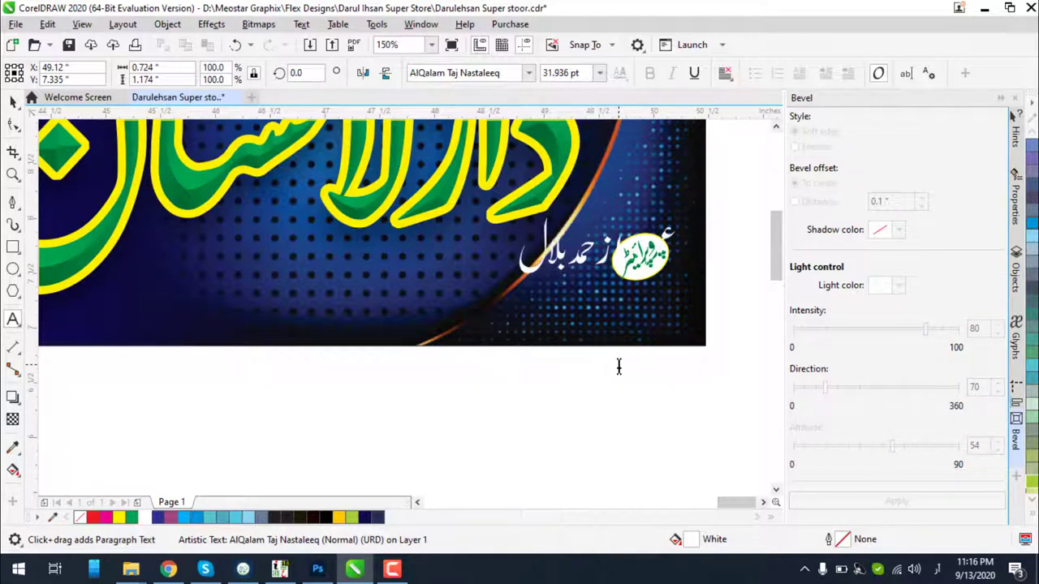
left_click(13, 101)
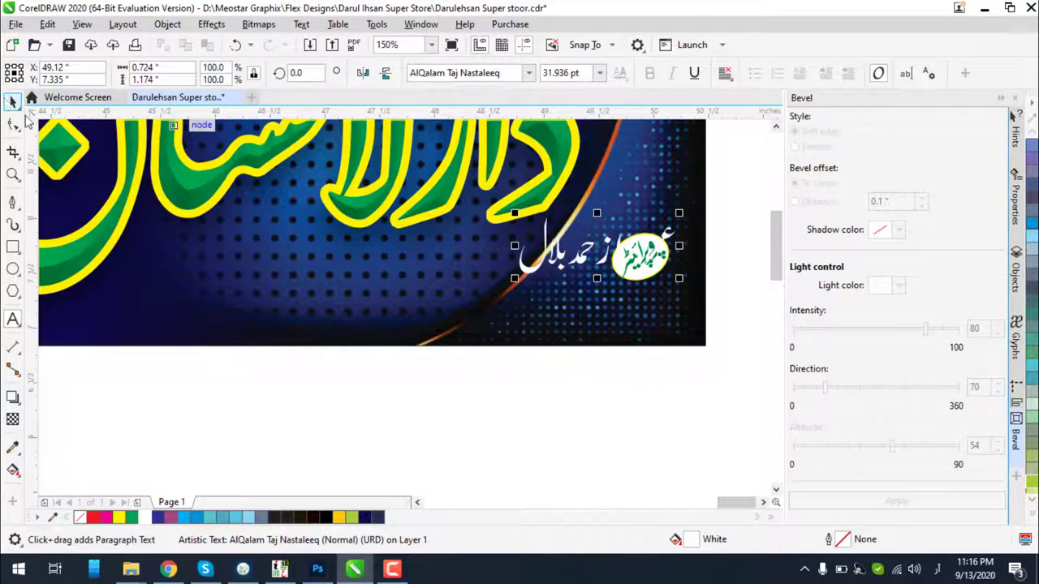
left_click(584, 262)
left_click_drag(584, 262, 349, 299)
left_click(13, 318)
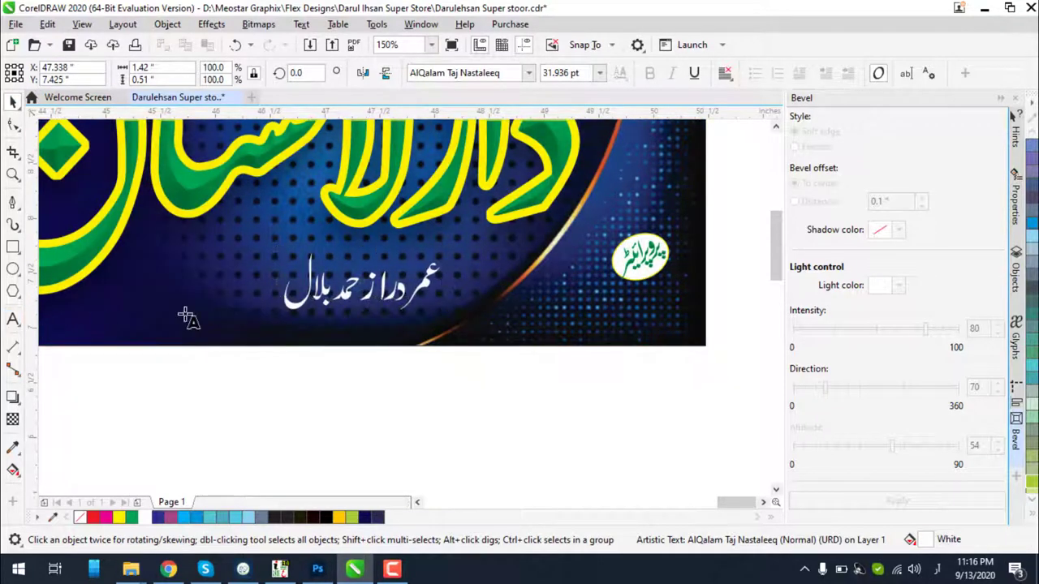
left_click(357, 285)
type("م")
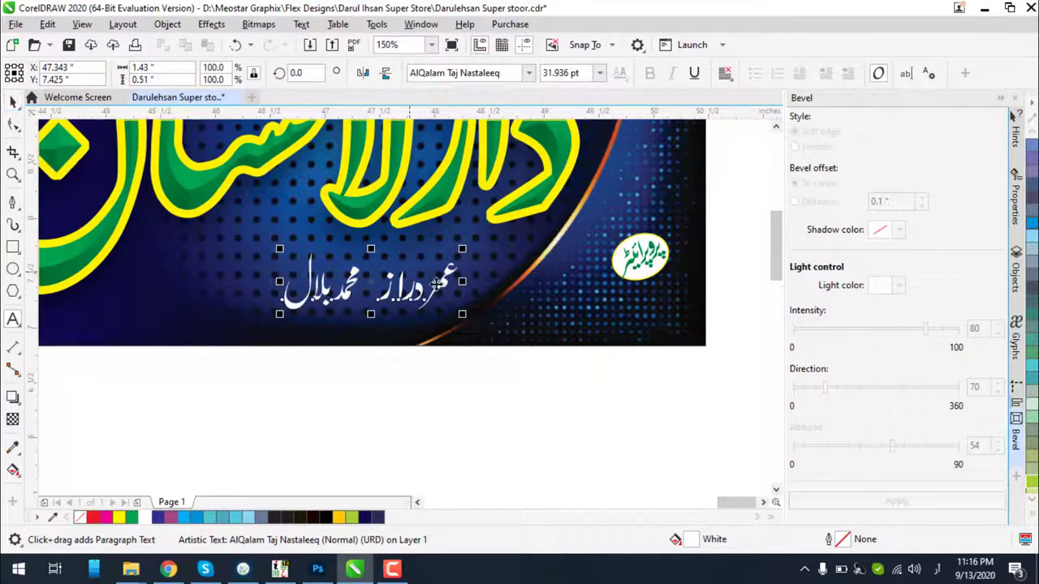
left_click(12, 102)
scroll(373, 302, "down", 2)
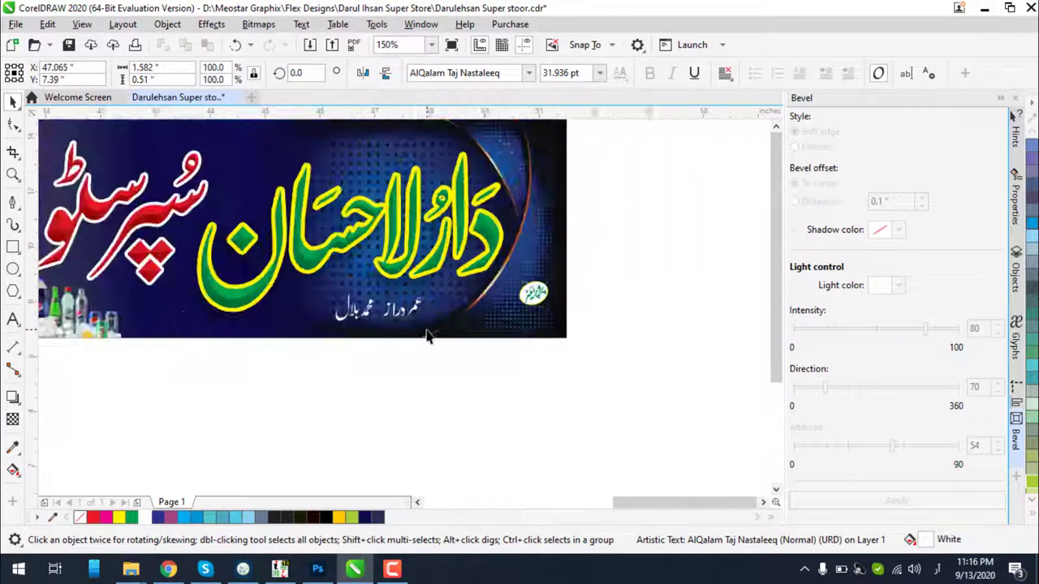
scroll(418, 323, "up", 1)
Move the Urdu credit and the oval emblem to the top of the banner
left_click_drag(416, 325, 393, 164)
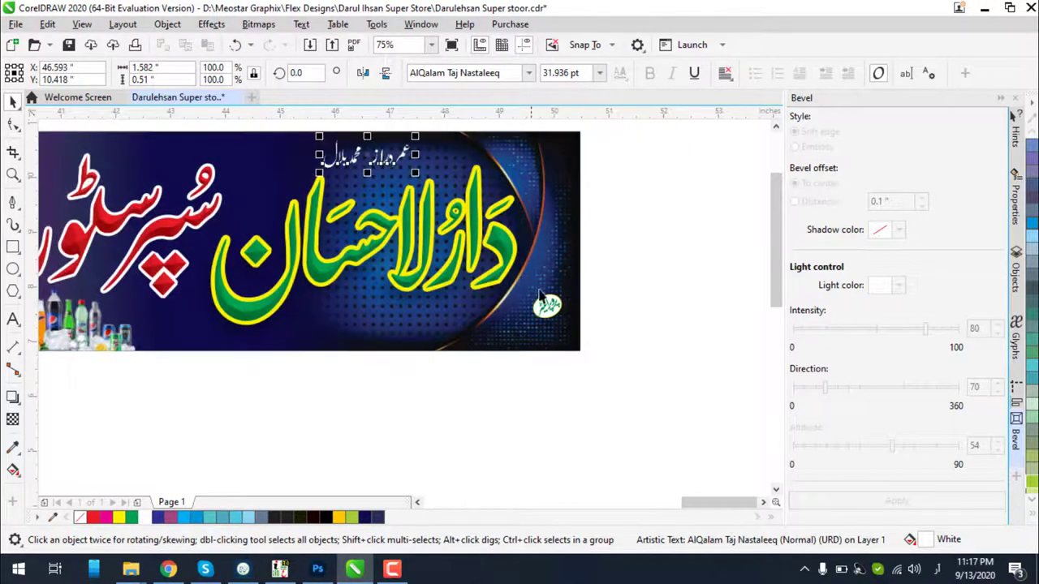
left_click_drag(612, 276, 503, 336)
left_click_drag(547, 305, 434, 162)
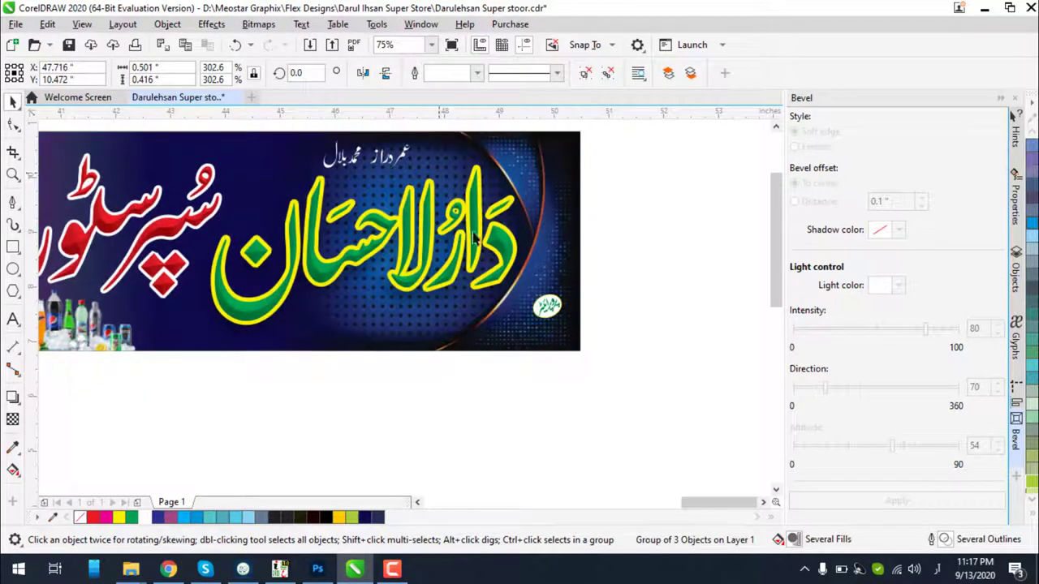
left_click(507, 253)
scroll(603, 261, "down", 2)
left_click(603, 261)
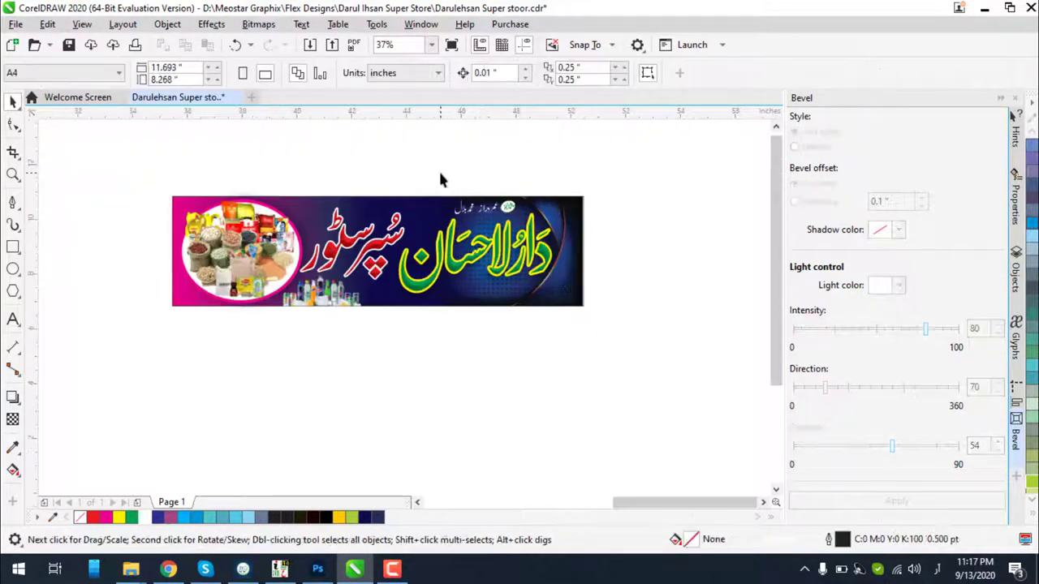
scroll(441, 176, "up", 5)
scroll(526, 294, "up", 2)
left_click(526, 294)
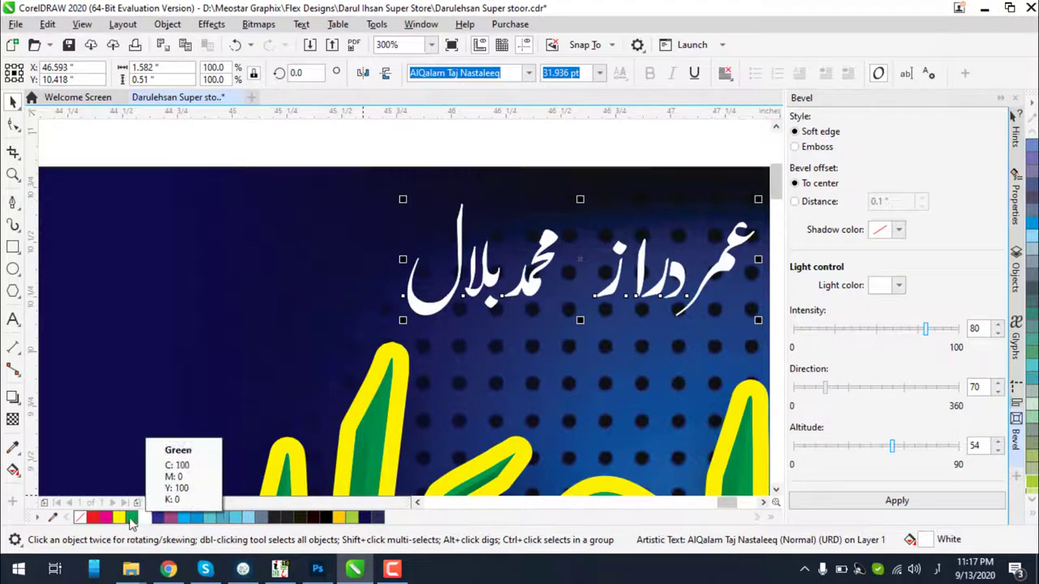
Give the credit text a red rounded-corner outline, behind the fill and scaling with the text
right_click(91, 520)
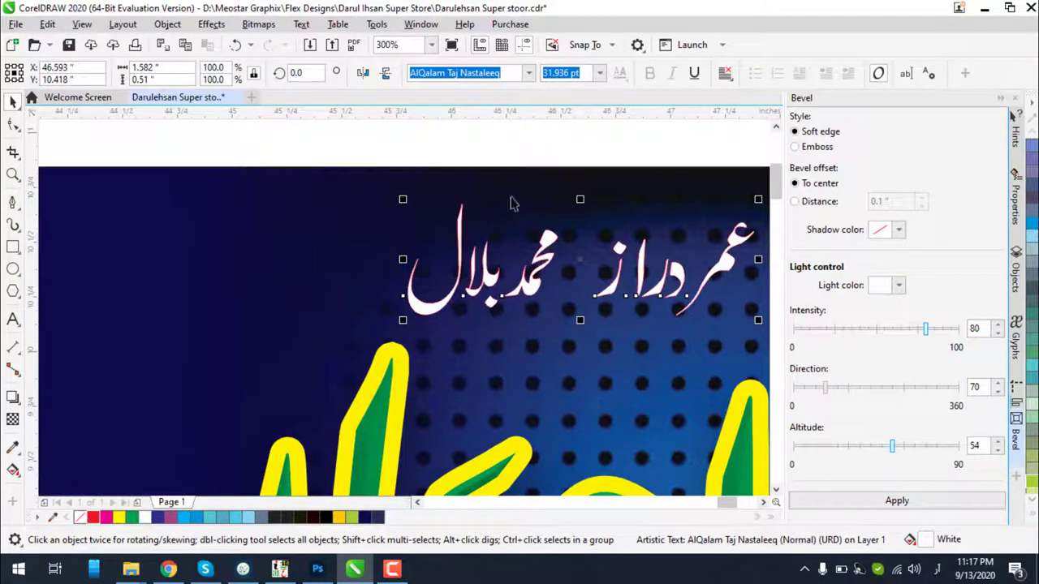
key("F12")
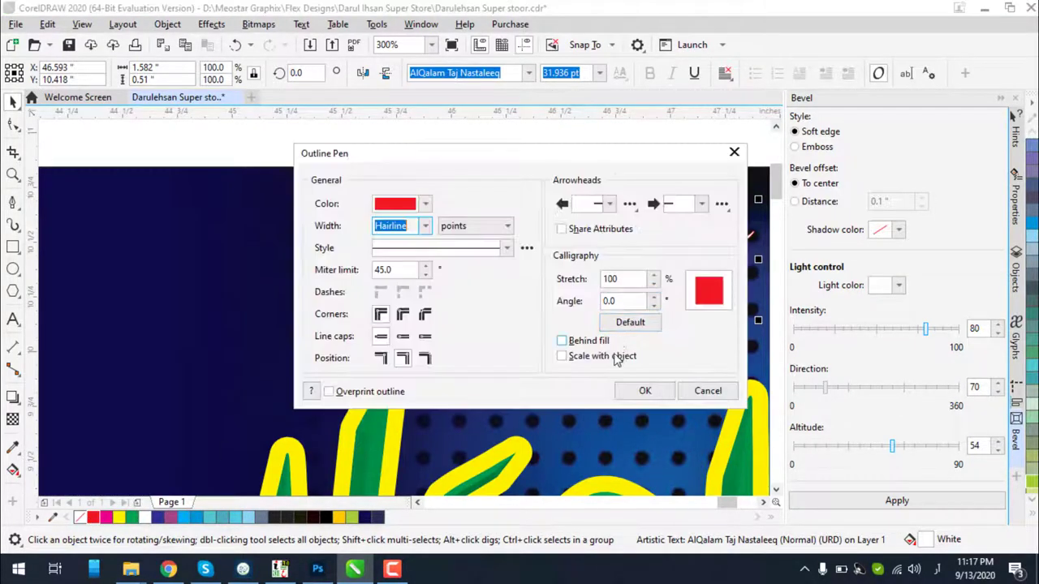
left_click(566, 357)
left_click(562, 342)
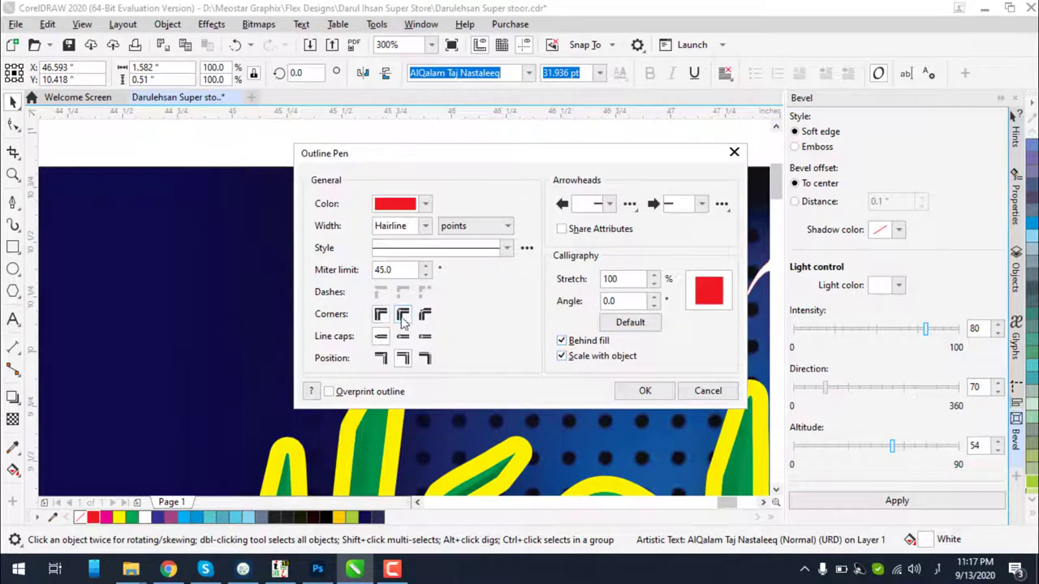
left_click(403, 316)
left_click(625, 396)
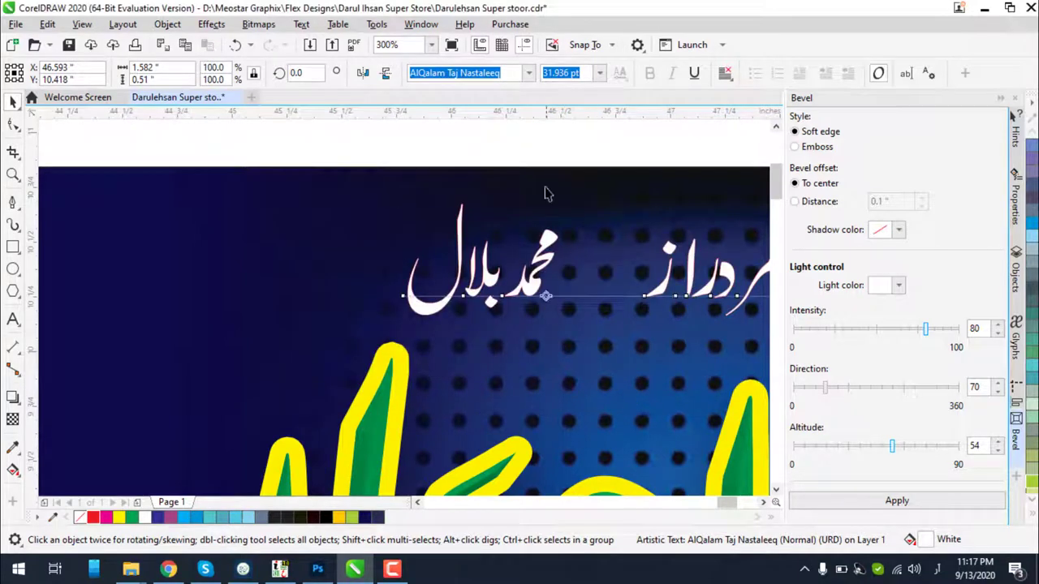
Set the credit text to 36 pt and move it left of the proprietor badge
left_click(599, 74)
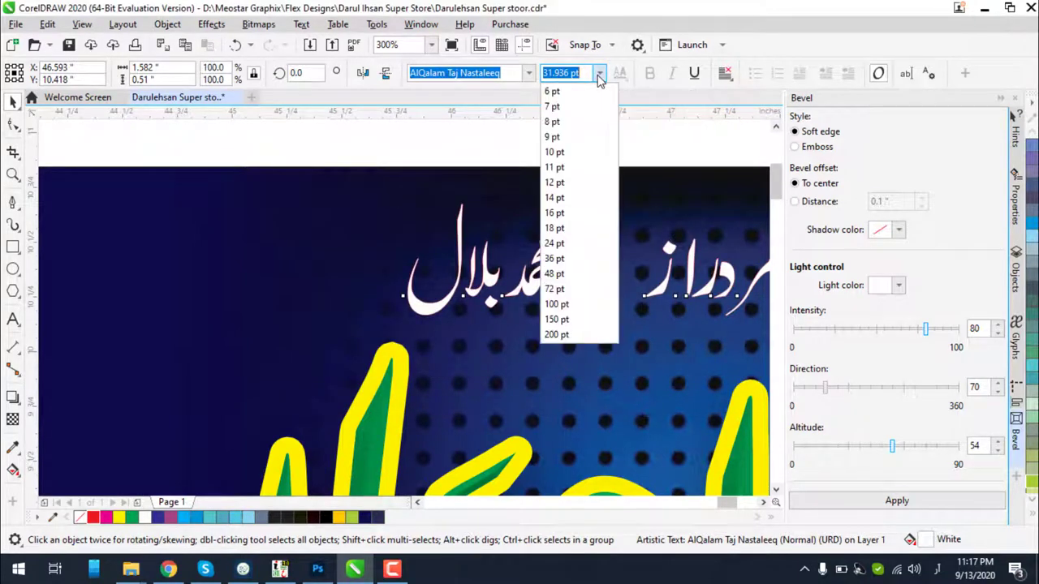
left_click(599, 75)
left_click(599, 74)
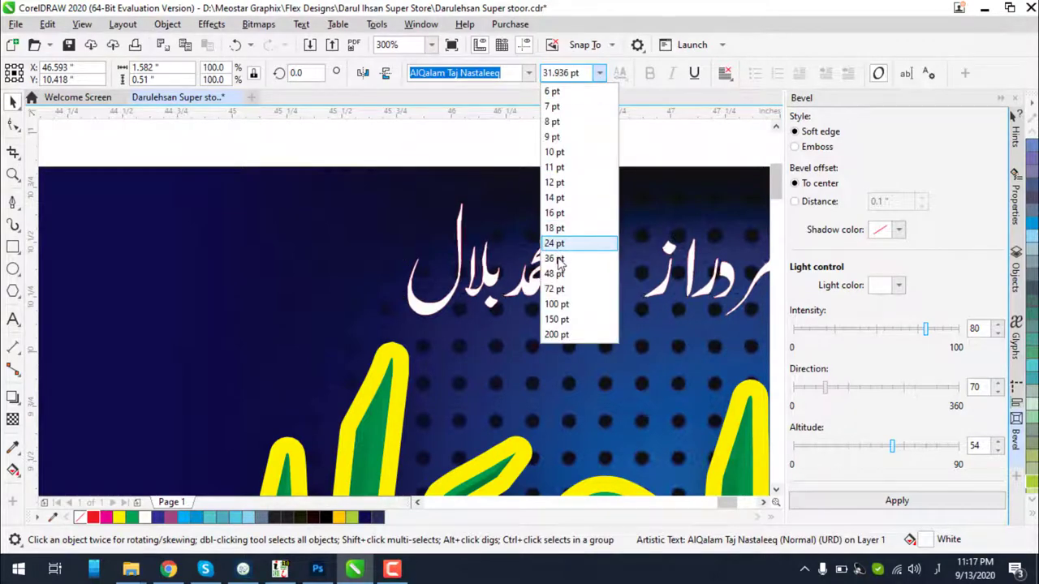
left_click(557, 257)
scroll(547, 260, "down", 4)
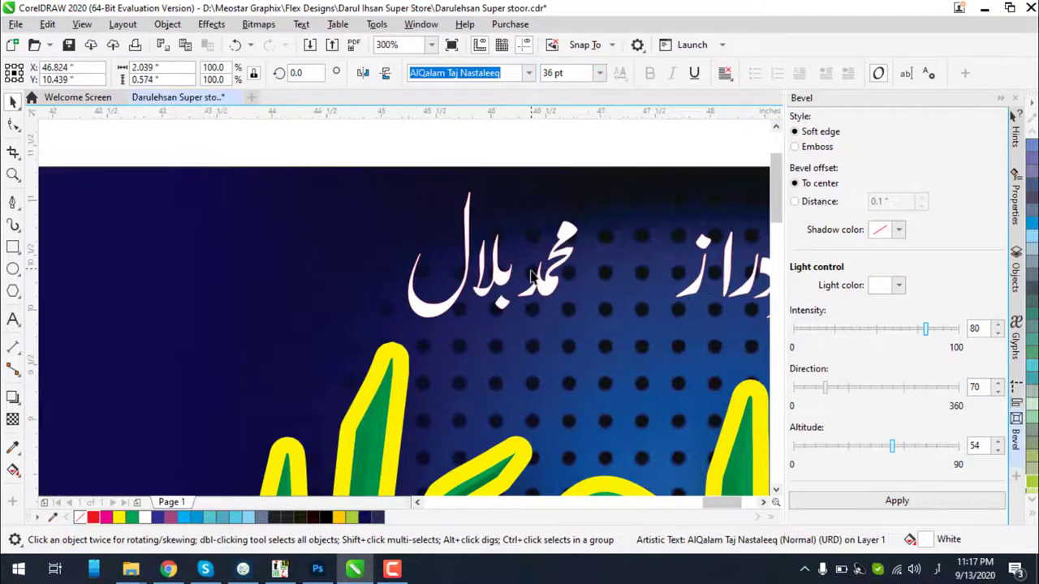
scroll(586, 274, "up", 2)
scroll(586, 274, "up", 3)
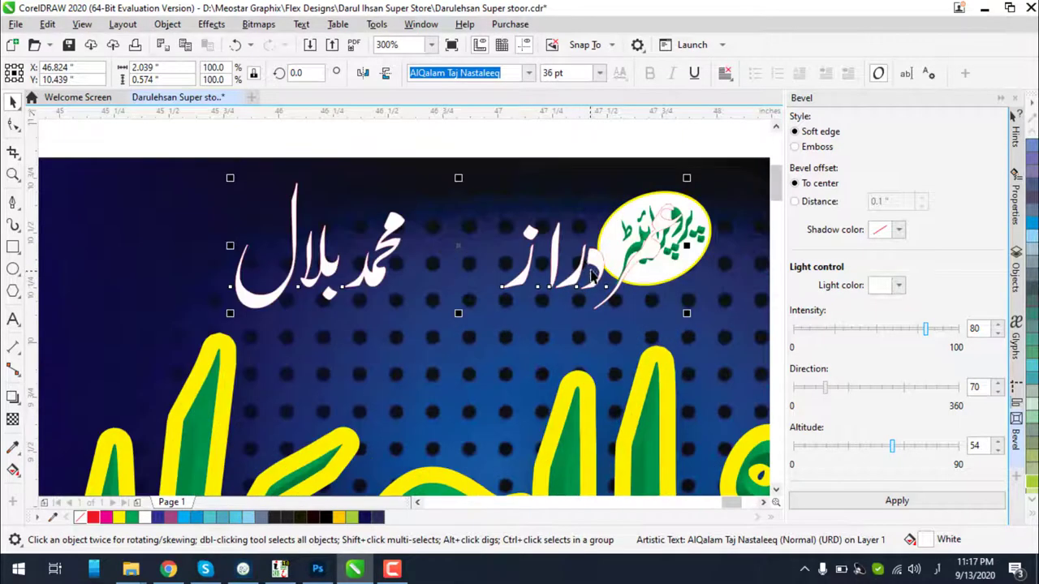
left_click_drag(535, 268, 493, 266)
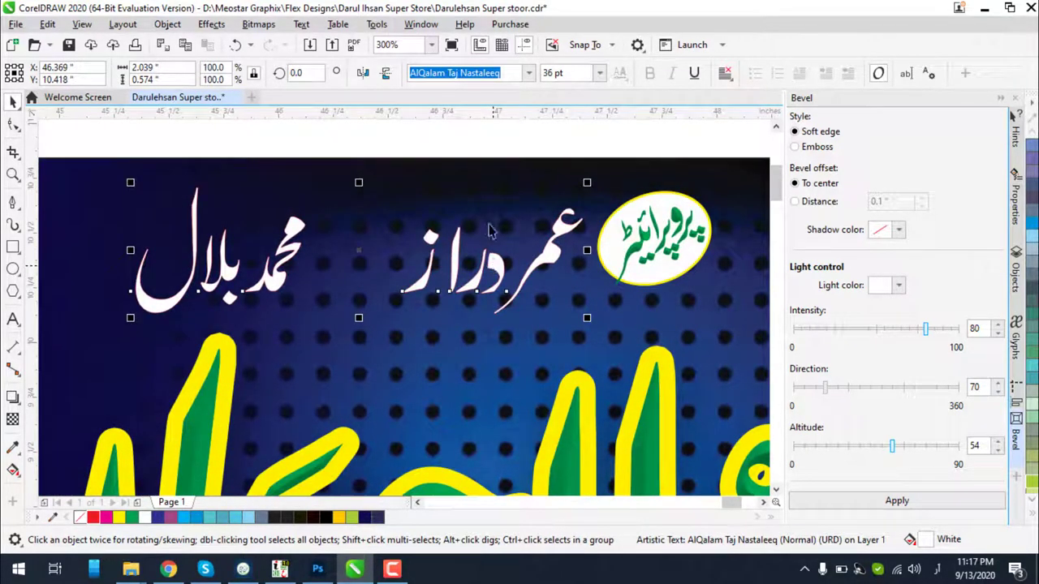
Set the names' outline width to 3 pt and apply a soft-edge bevel
key("F12")
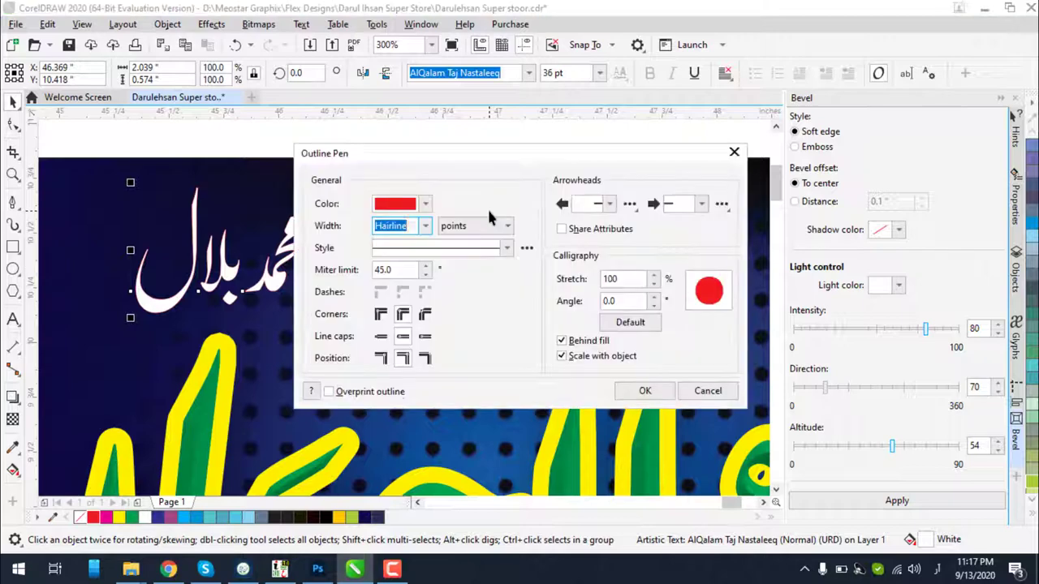
left_click(424, 226)
left_click(386, 344)
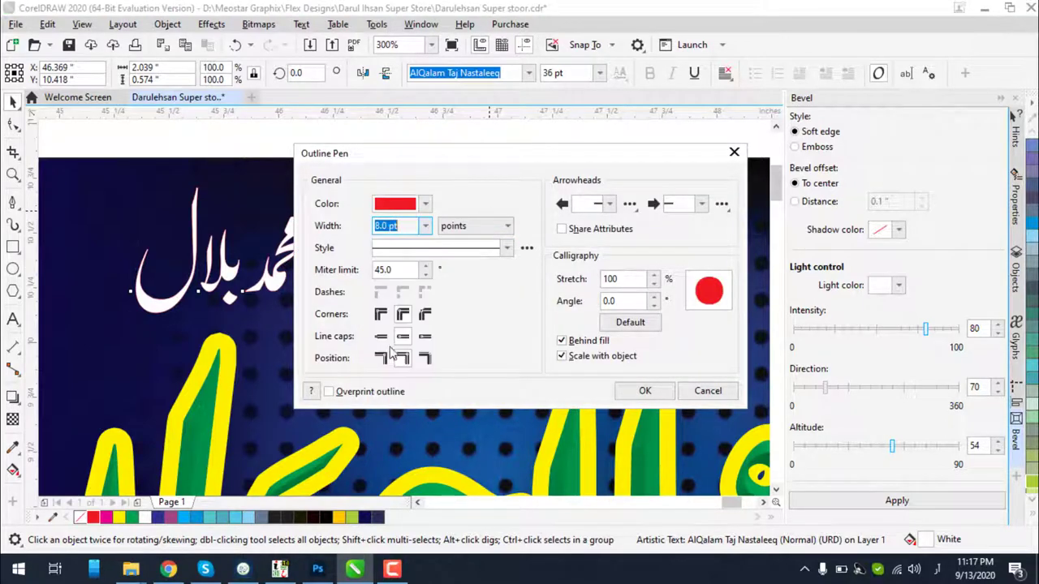
left_click(424, 225)
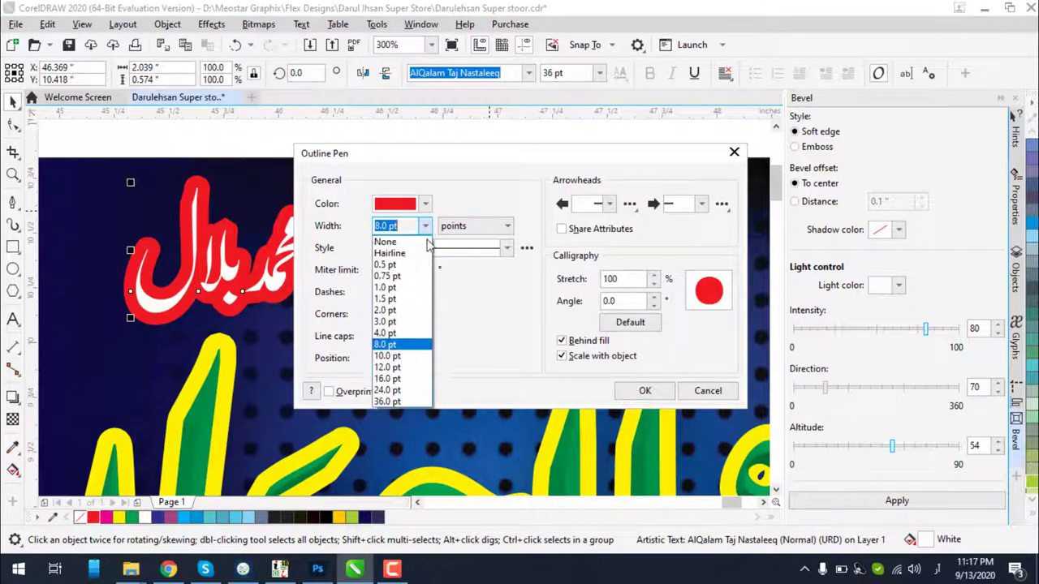
left_click(398, 334)
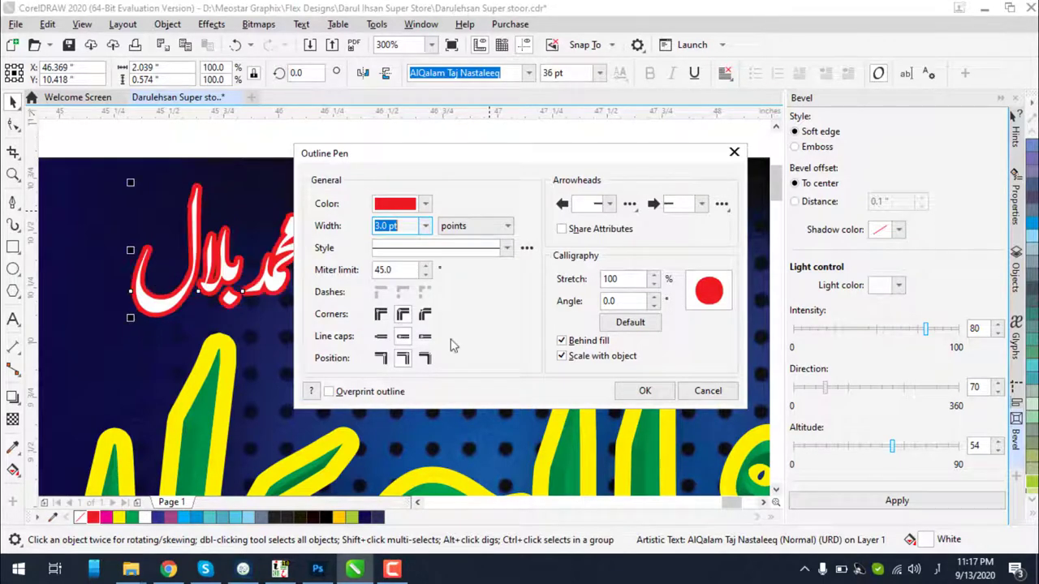
left_click(637, 390)
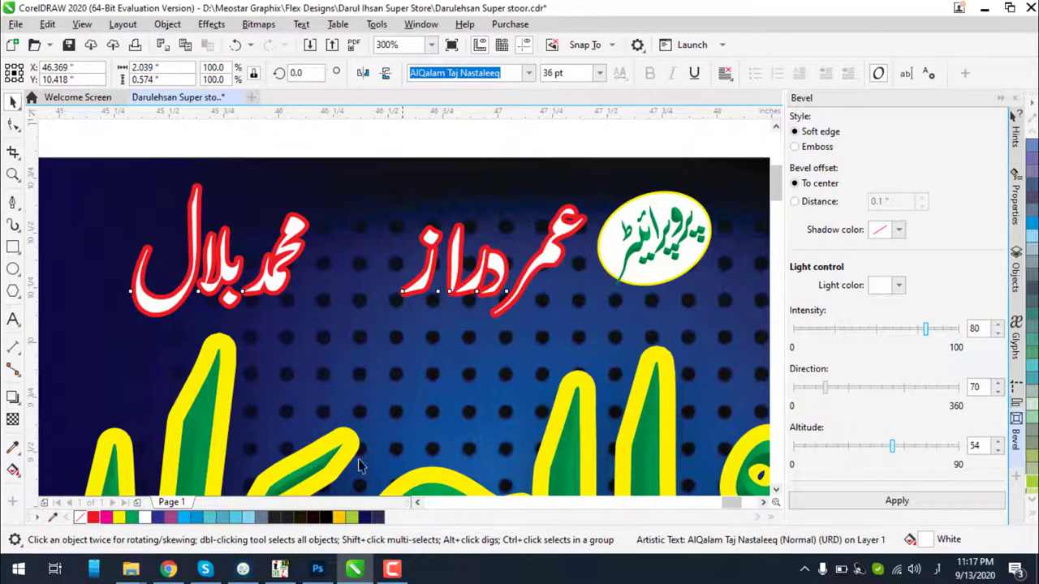
left_click(895, 499)
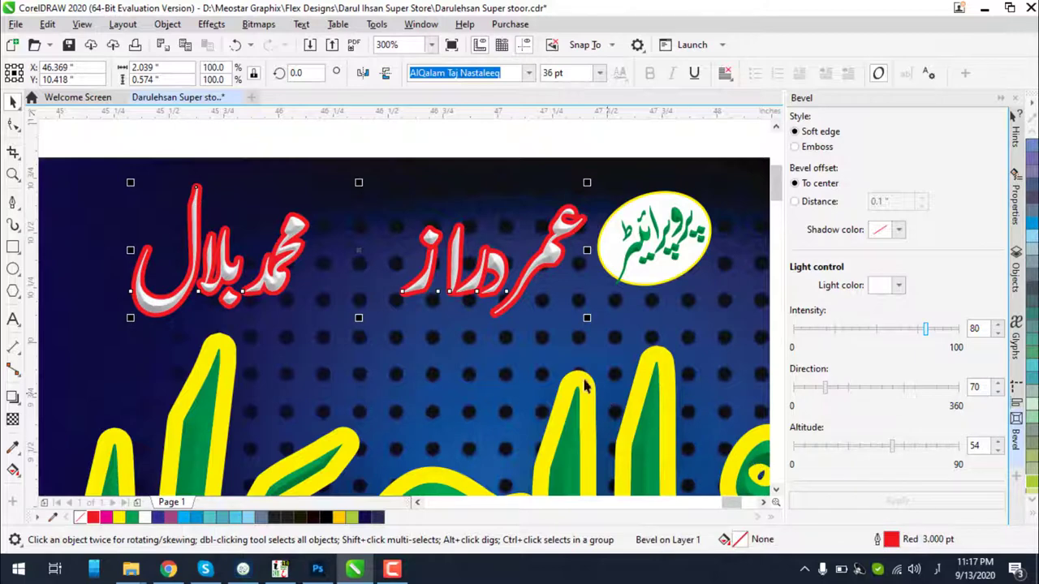
Fill the Urdu names pink with a white outline and move them beside the proprietor badge
left_click(112, 517)
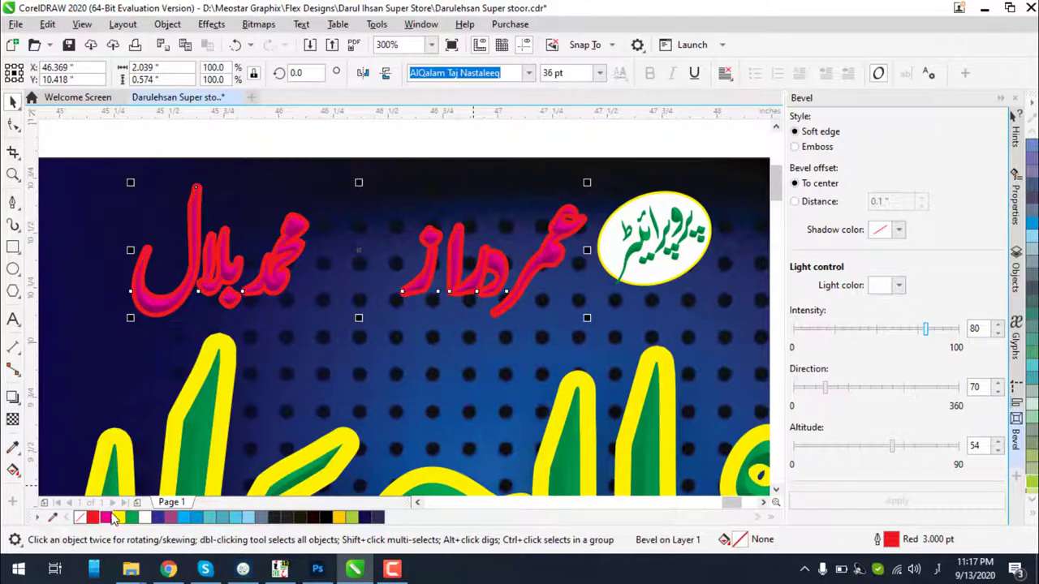
right_click(143, 518)
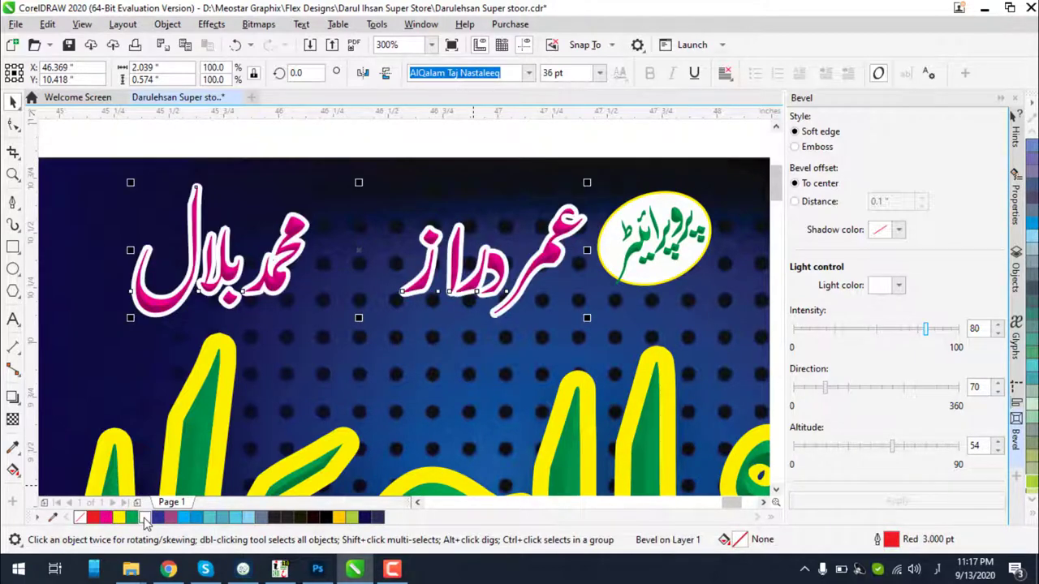
scroll(510, 227, "down", 2)
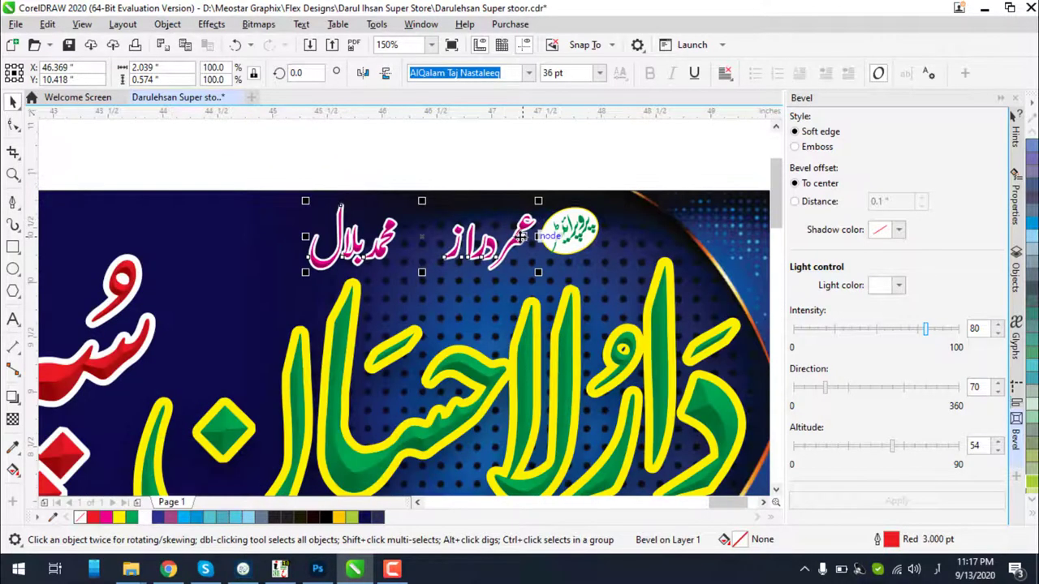
left_click_drag(518, 232, 535, 205)
scroll(520, 224, "up", 6)
scroll(526, 211, "down", 2)
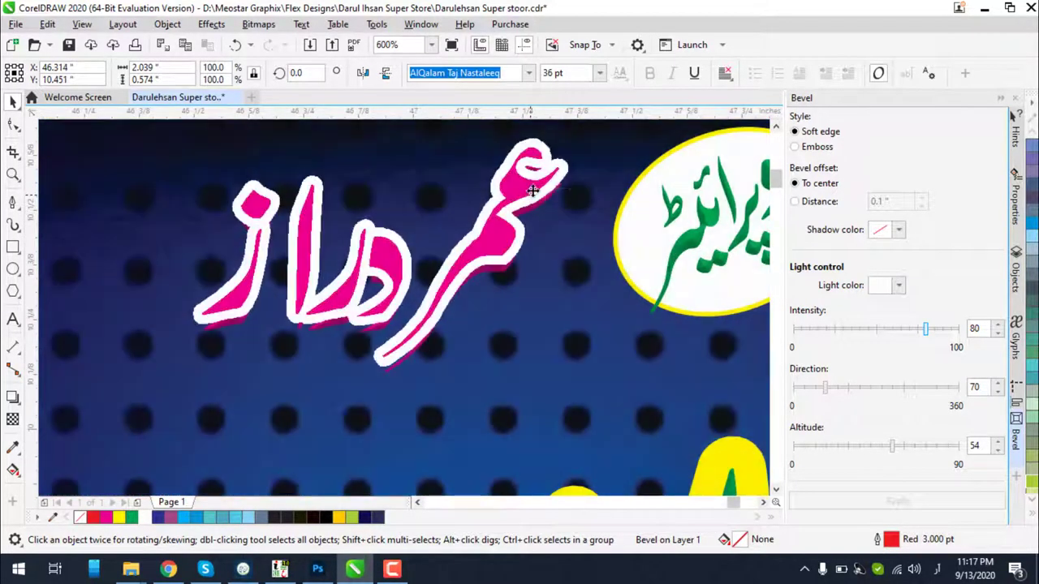
scroll(552, 225, "down", 3)
scroll(552, 223, "down", 6)
left_click(550, 169)
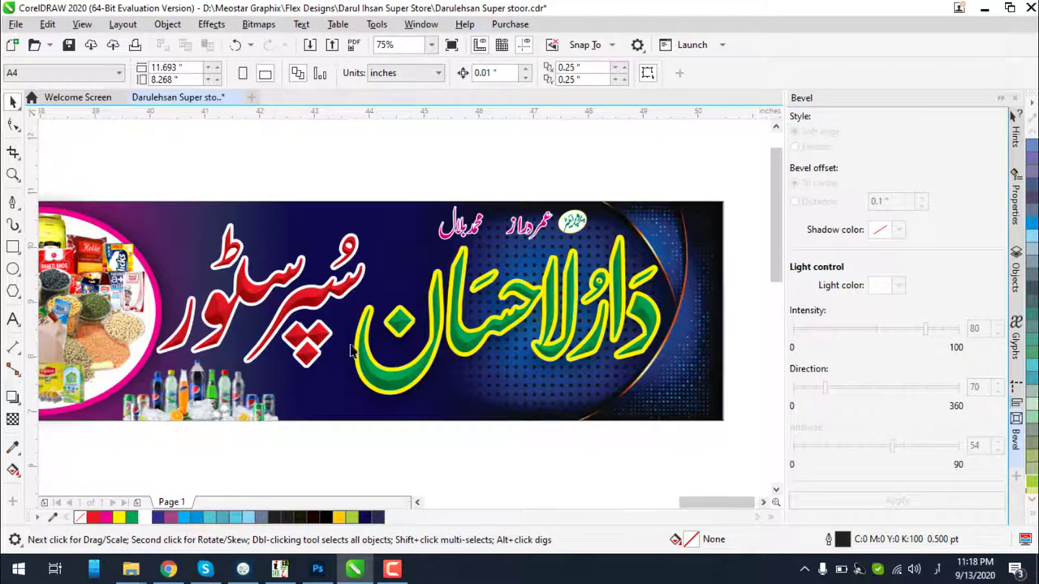
Nudge the red Urdu store lettering slightly to the right
left_click(274, 345)
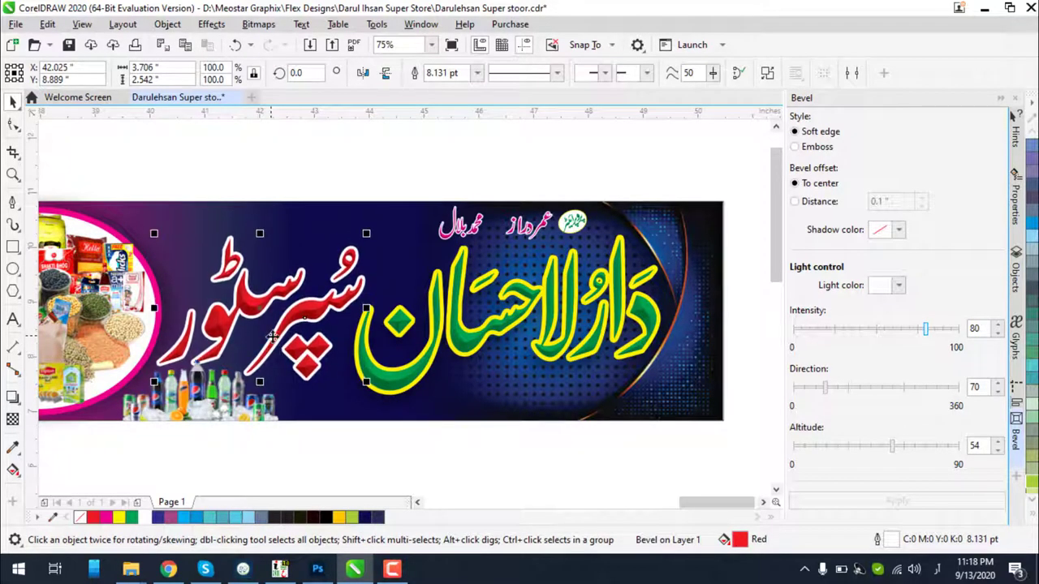
key("Right")
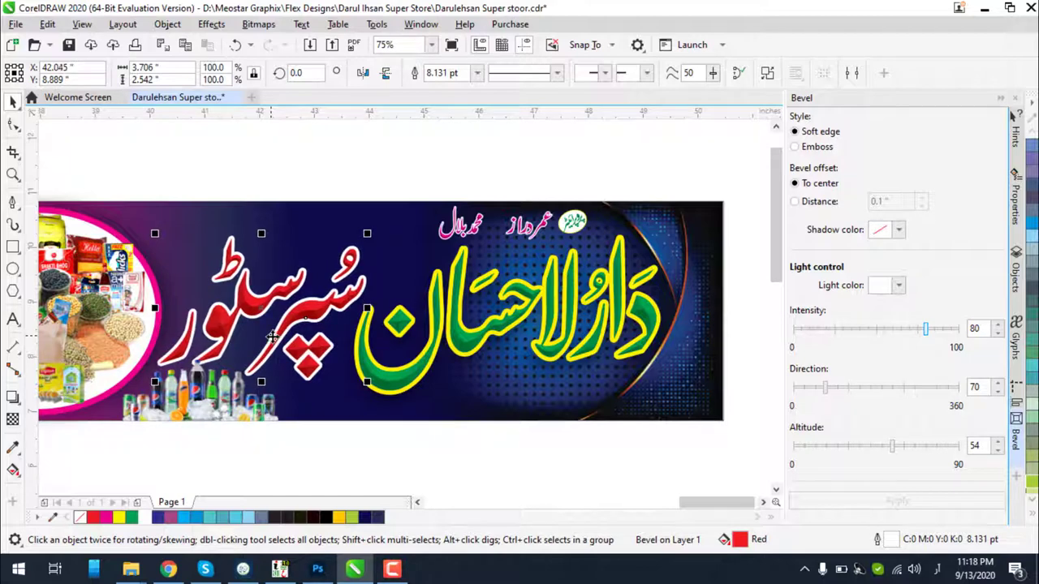
left_click(380, 171)
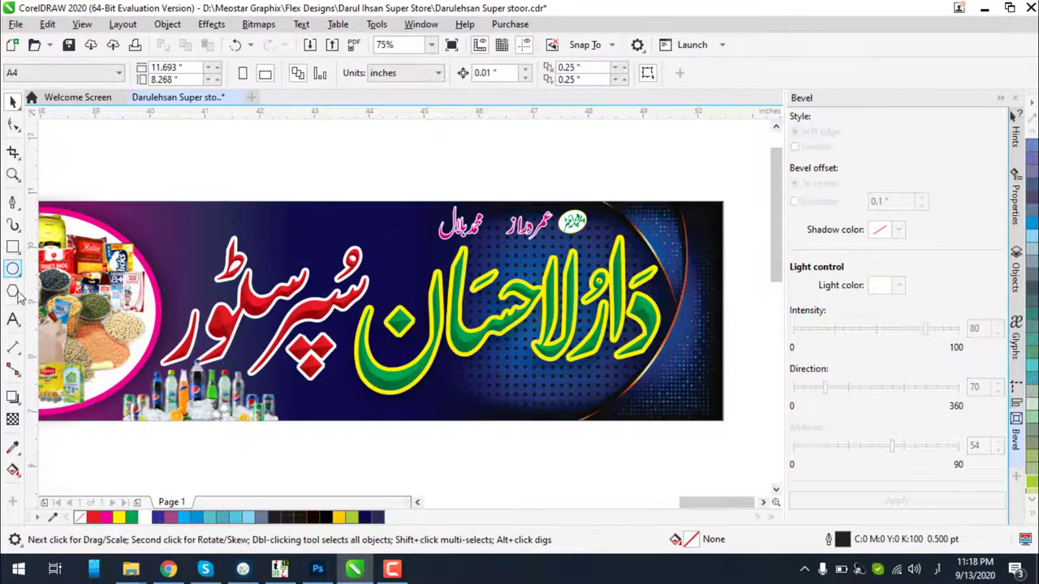
Add the store's phone number as white text below the main title
left_click(12, 319)
left_click(244, 243)
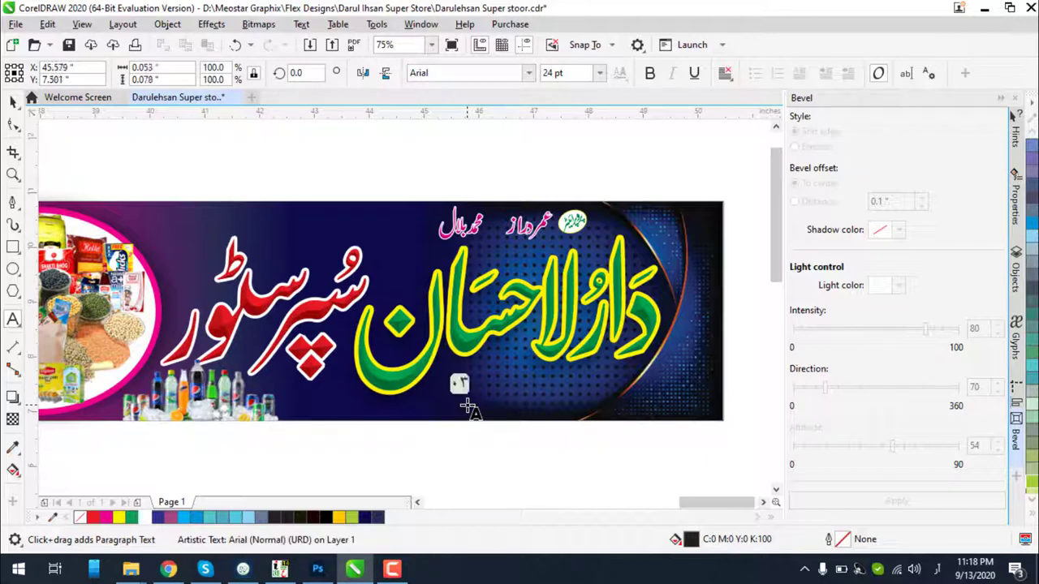
key("BackSpace")
key("BackSpace")
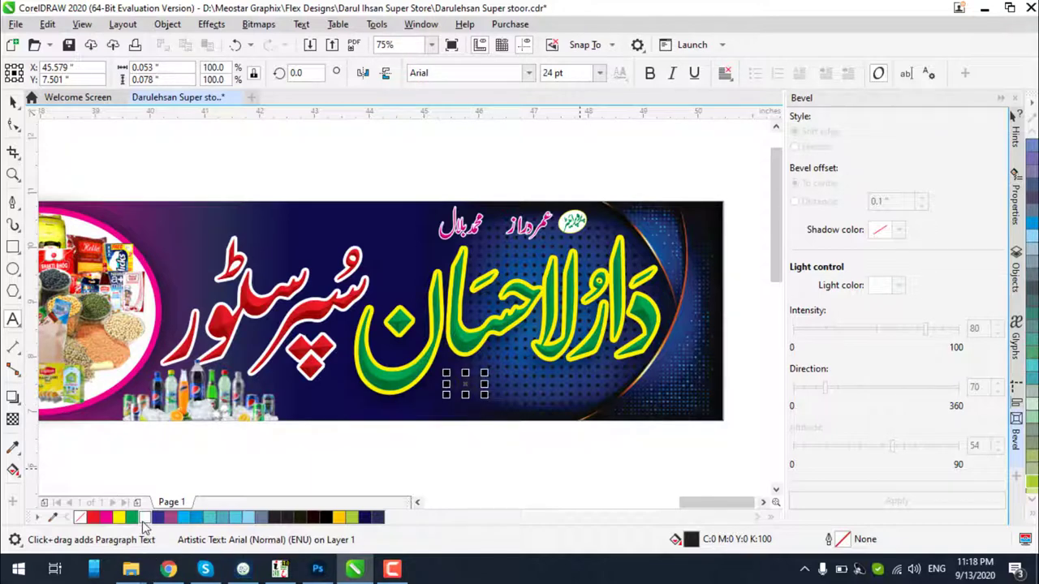
left_click(144, 517)
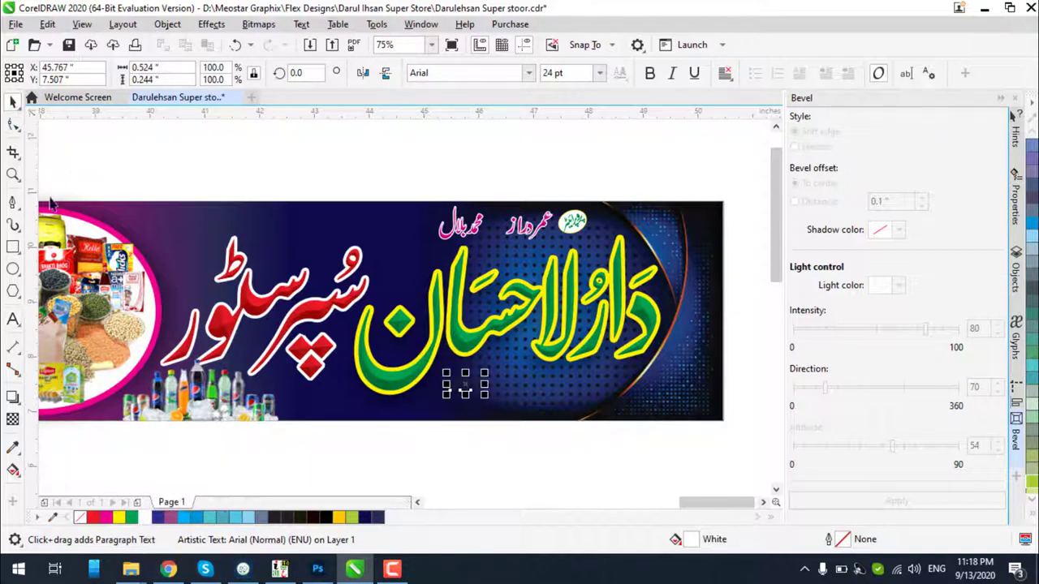
type("032")
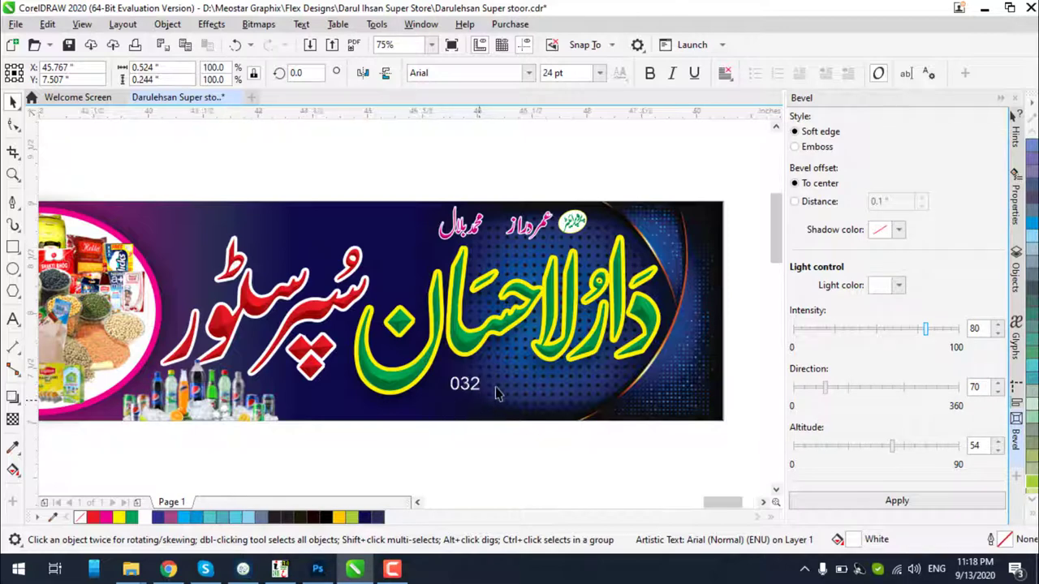
scroll(497, 392, "up", 2)
left_click(13, 319)
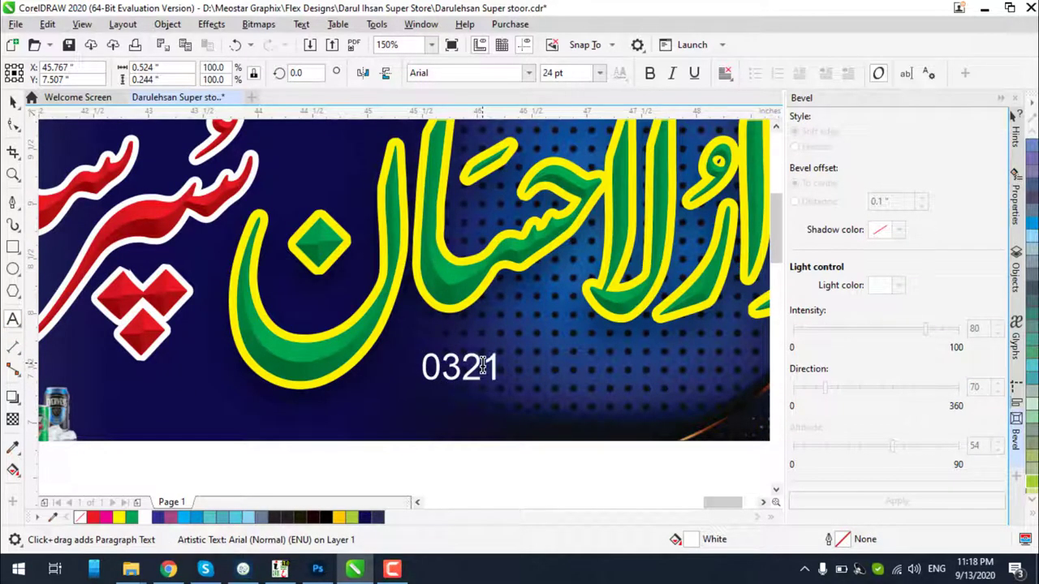
type("1-1234567")
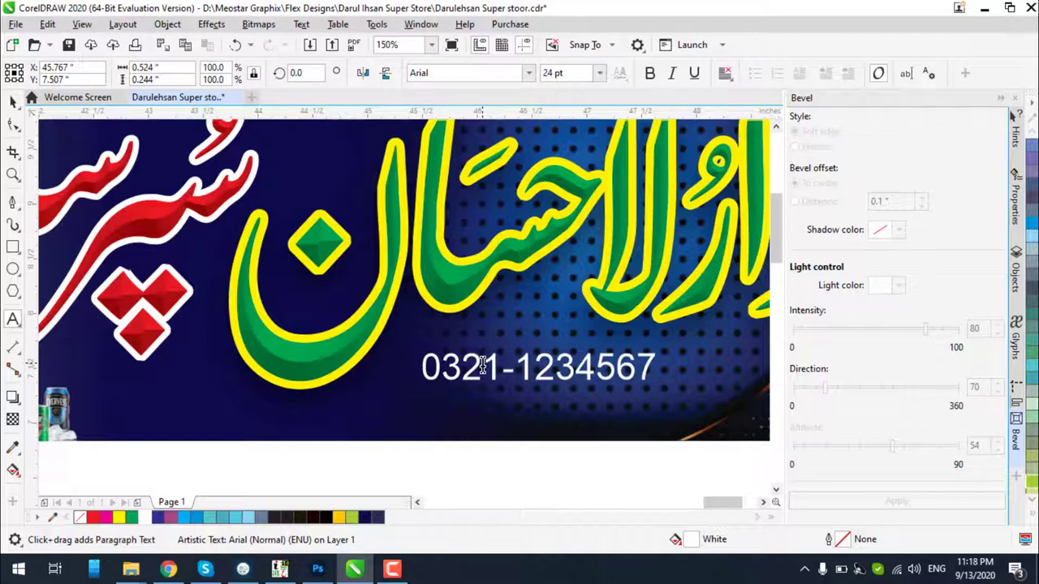
Enlarge the phone number to 32.375 pt and position it beneath the green title
left_click(483, 365)
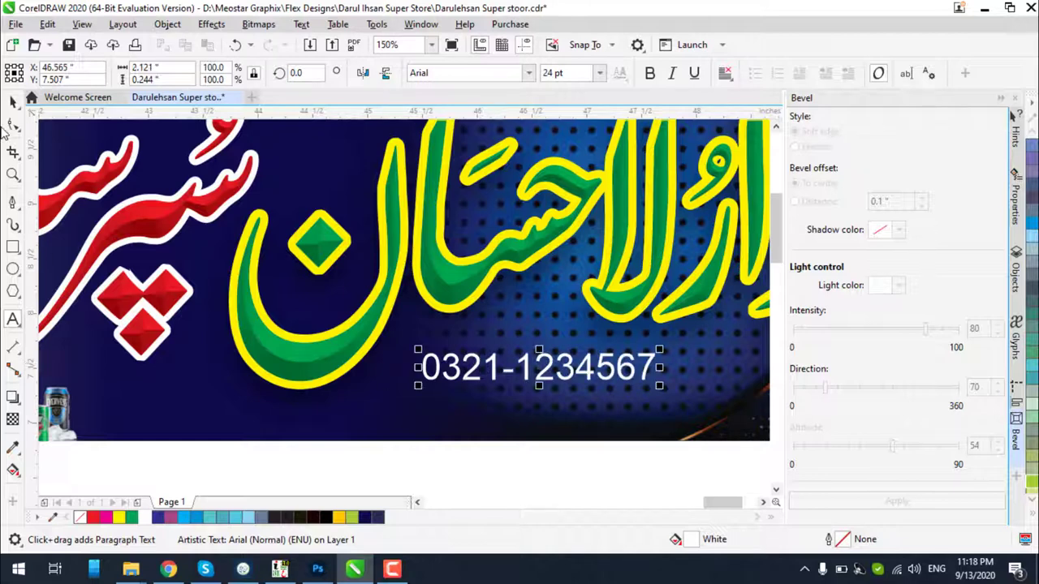
left_click(12, 103)
left_click_drag(659, 385, 750, 440)
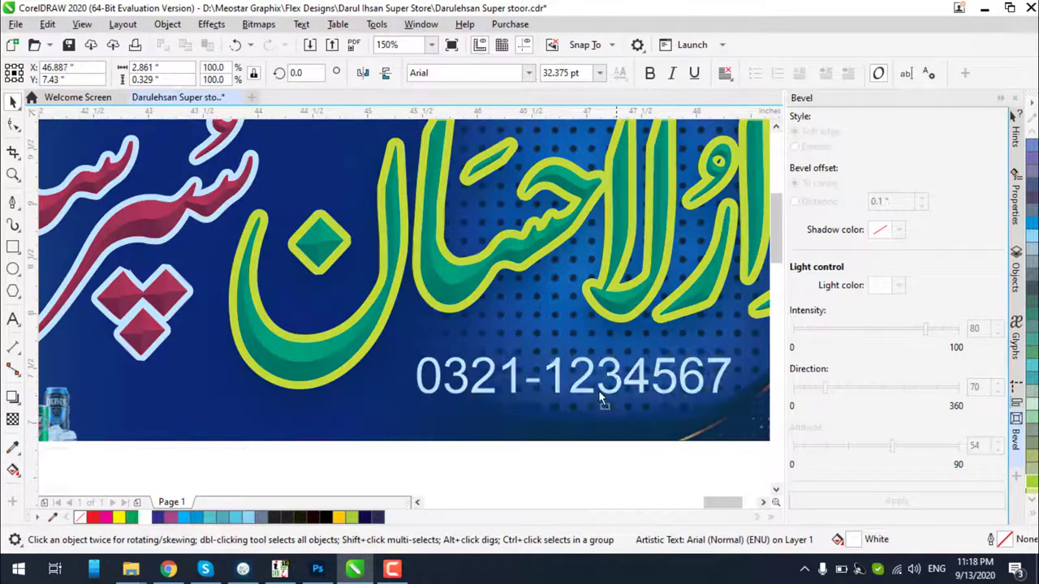
left_click_drag(601, 400, 572, 413)
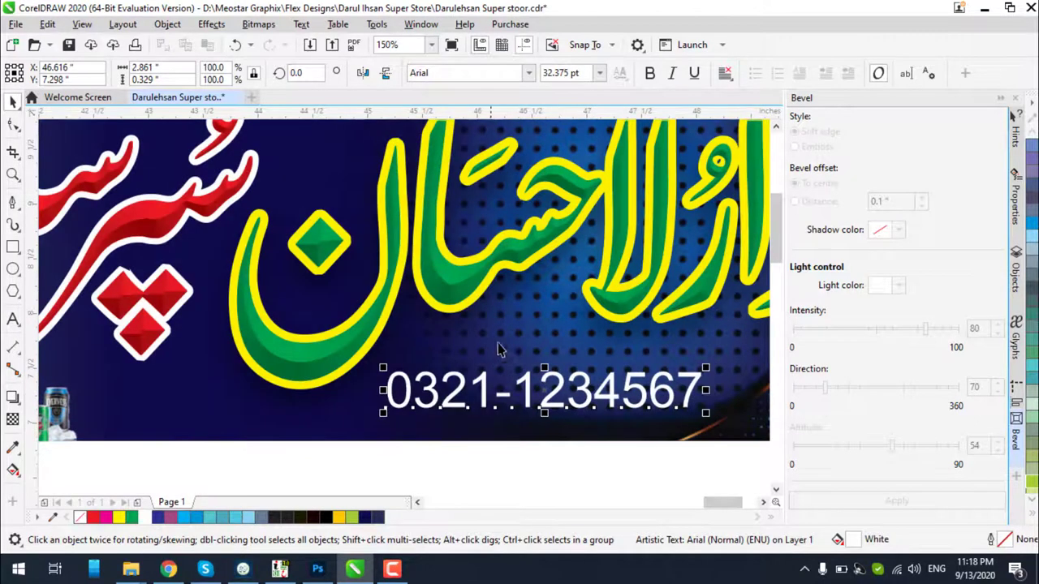
scroll(498, 346, "down", 2)
scroll(518, 336, "down", 2)
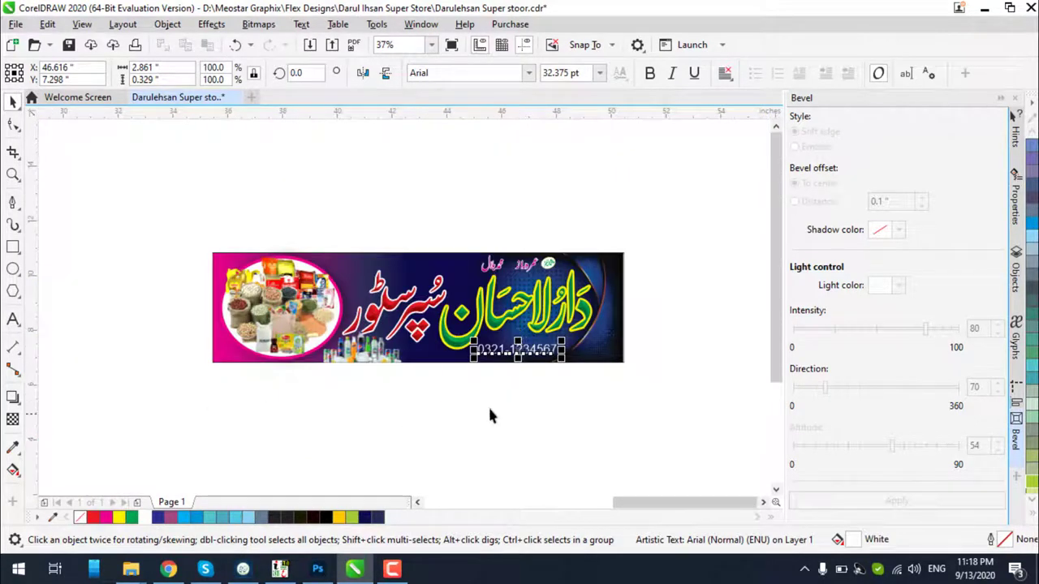
Sample a banner object's attributes with the Attributes Eyedropper
left_click(18, 452)
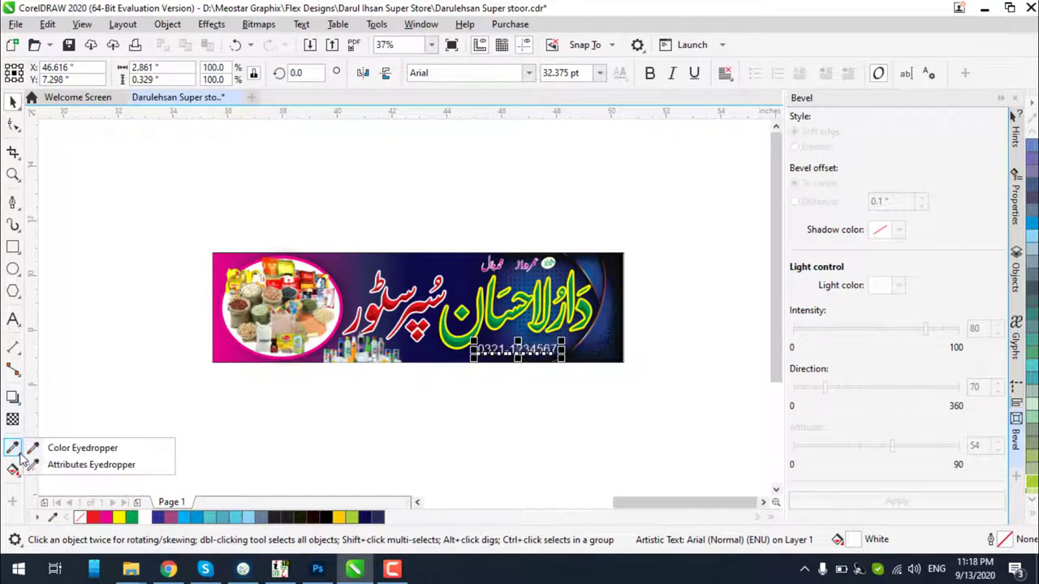
left_click(49, 464)
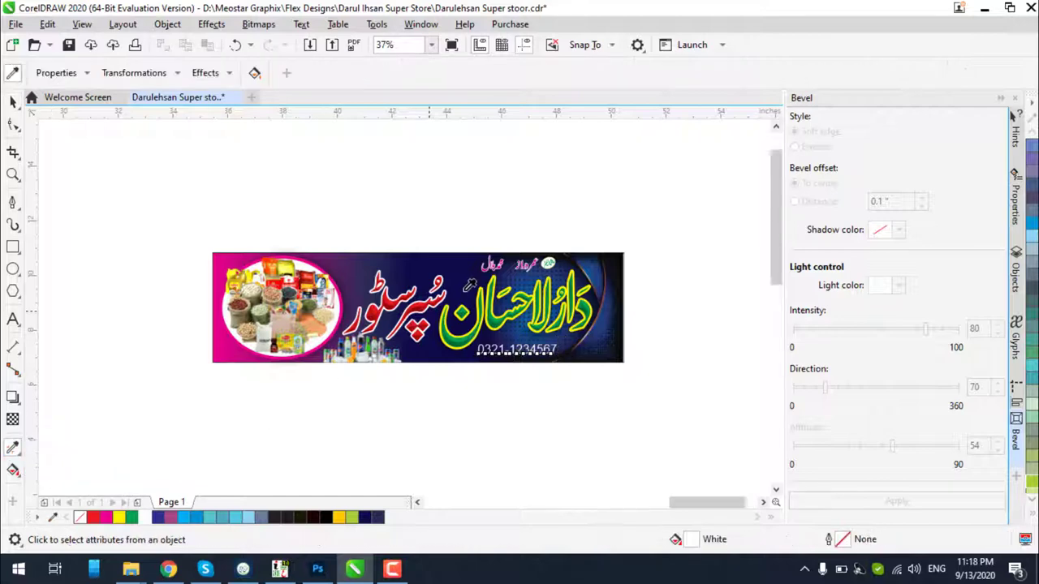
scroll(560, 253, "up", 1)
scroll(566, 251, "up", 2)
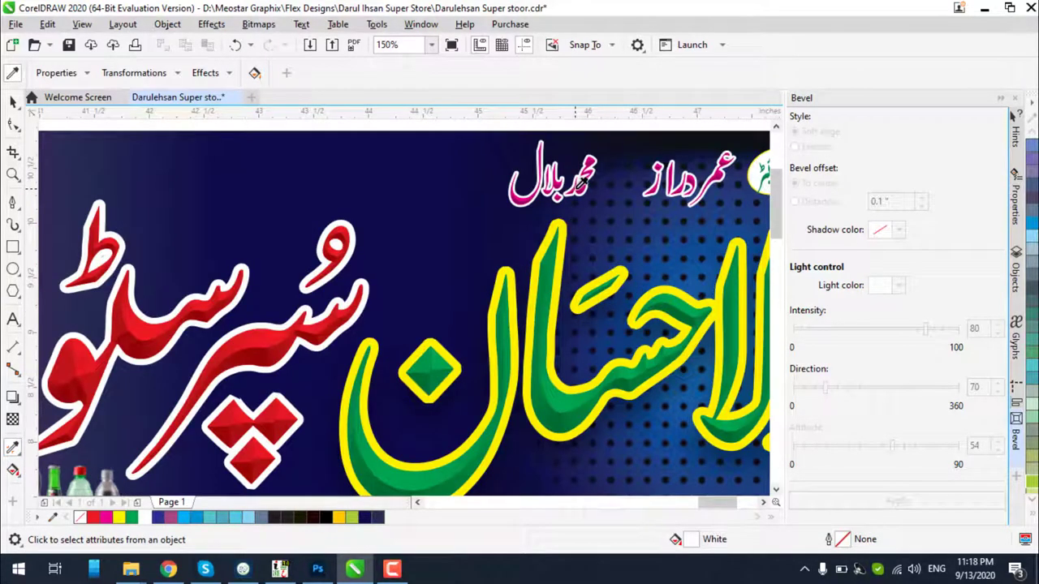
left_click(580, 183)
scroll(579, 267, "down", 4)
scroll(578, 292, "up", 1)
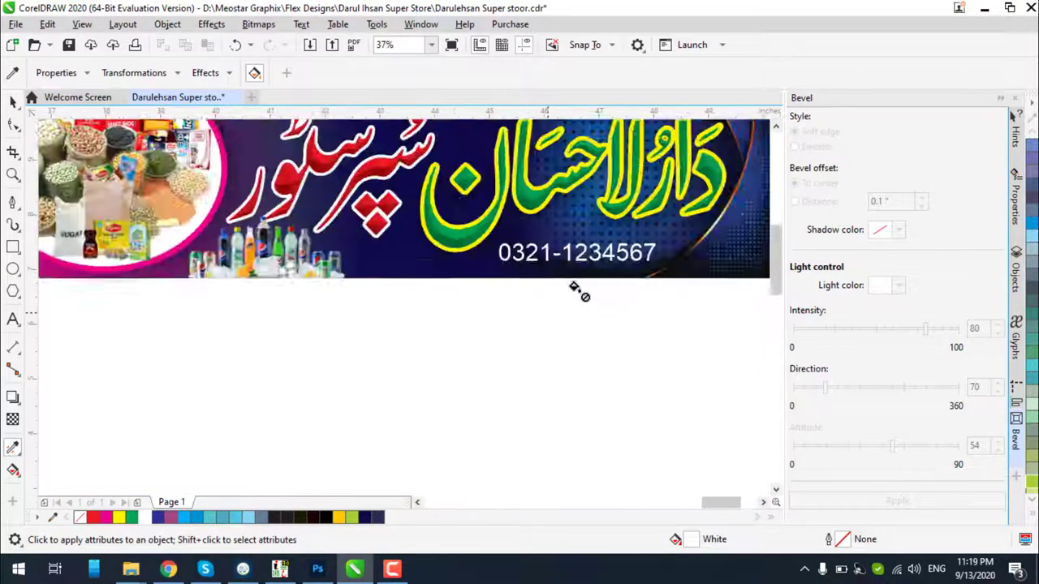
scroll(578, 292, "up", 2)
scroll(598, 180, "up", 1)
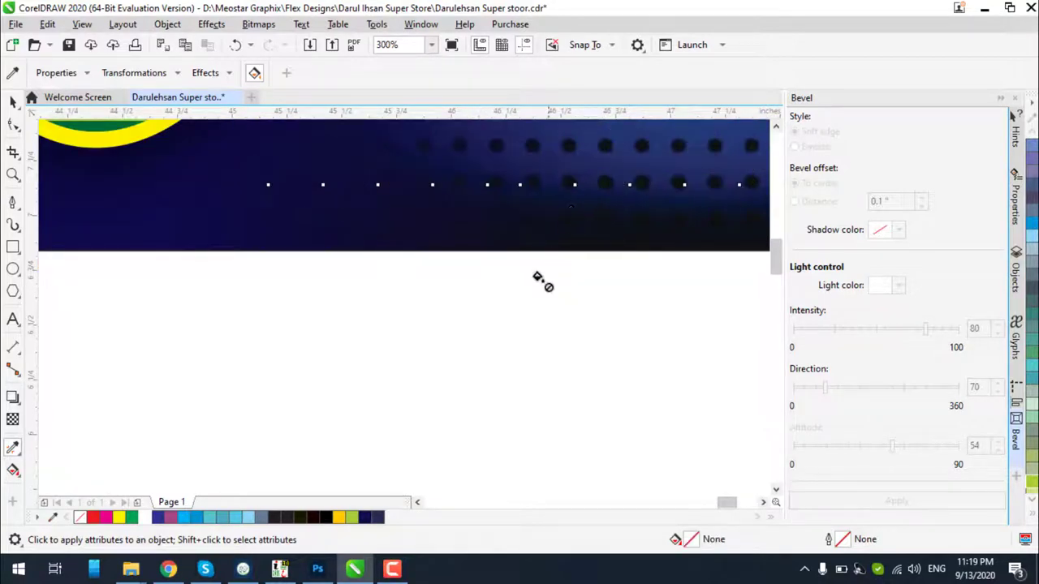
scroll(536, 292, "down", 2)
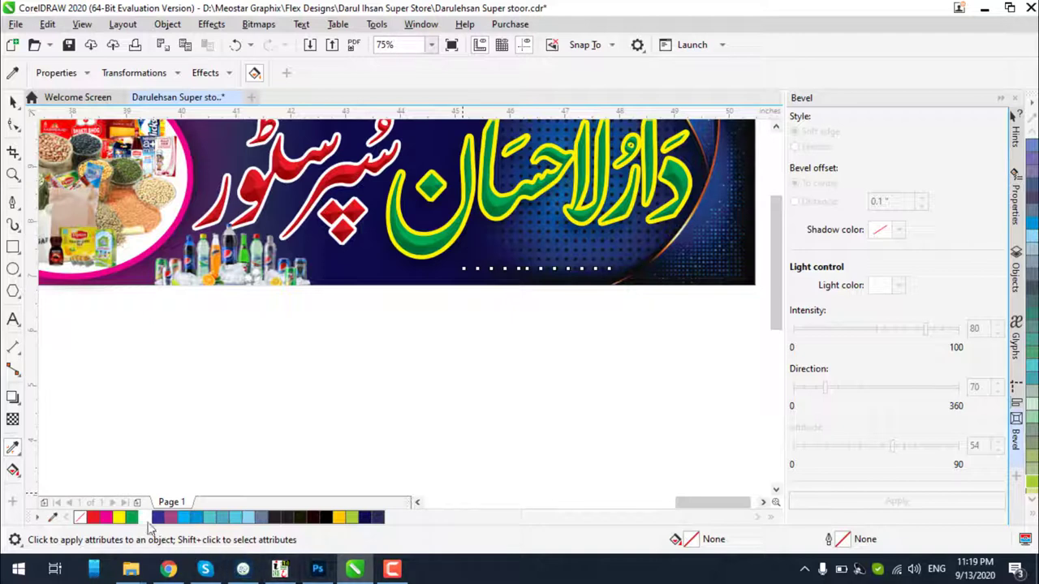
Apply the sampled attributes onto the phone number text
left_click(134, 518)
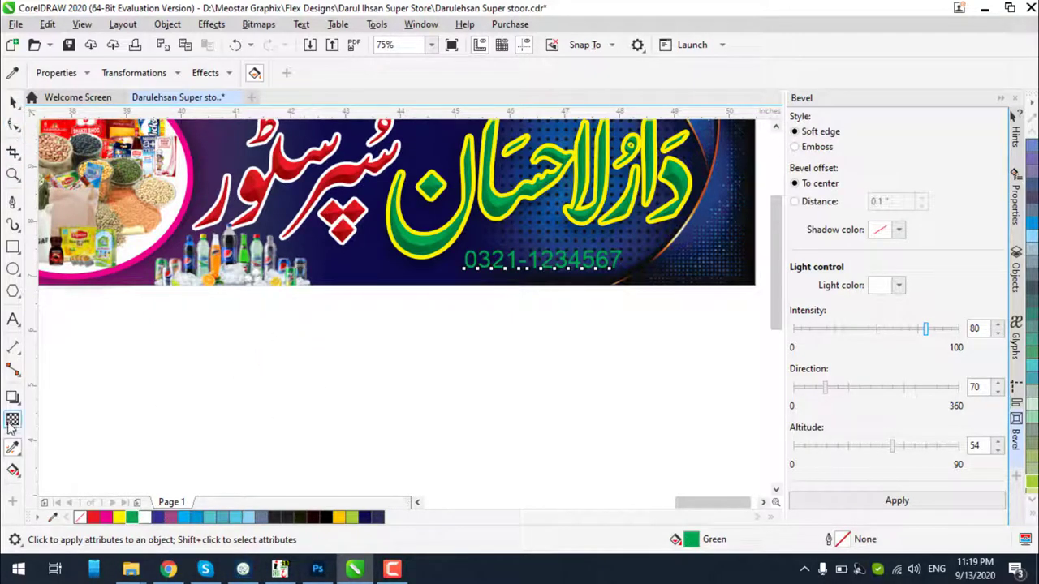
left_click(466, 457)
scroll(467, 456, "down", 1)
scroll(470, 294, "up", 3)
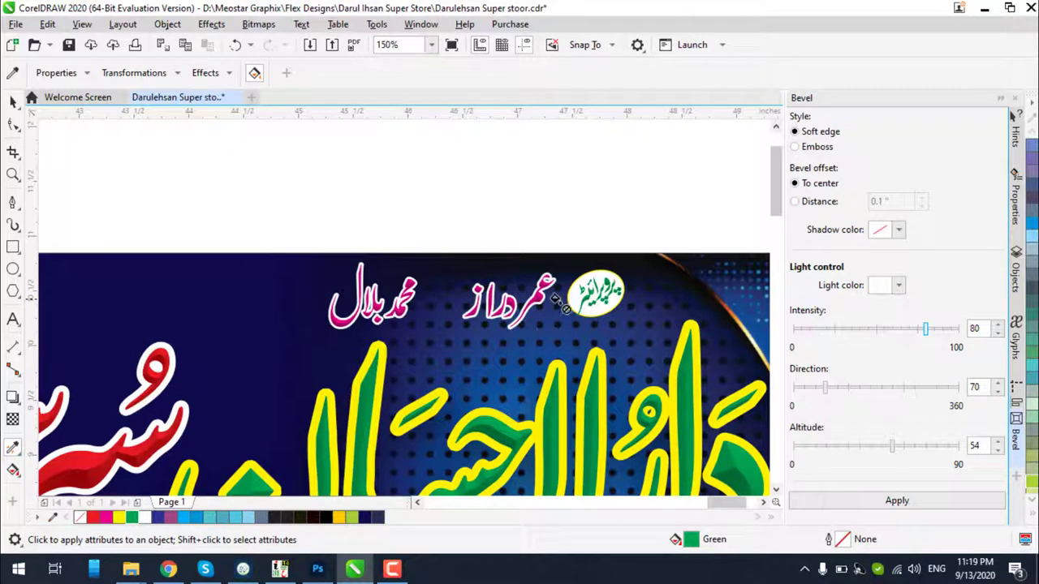
left_click(13, 99)
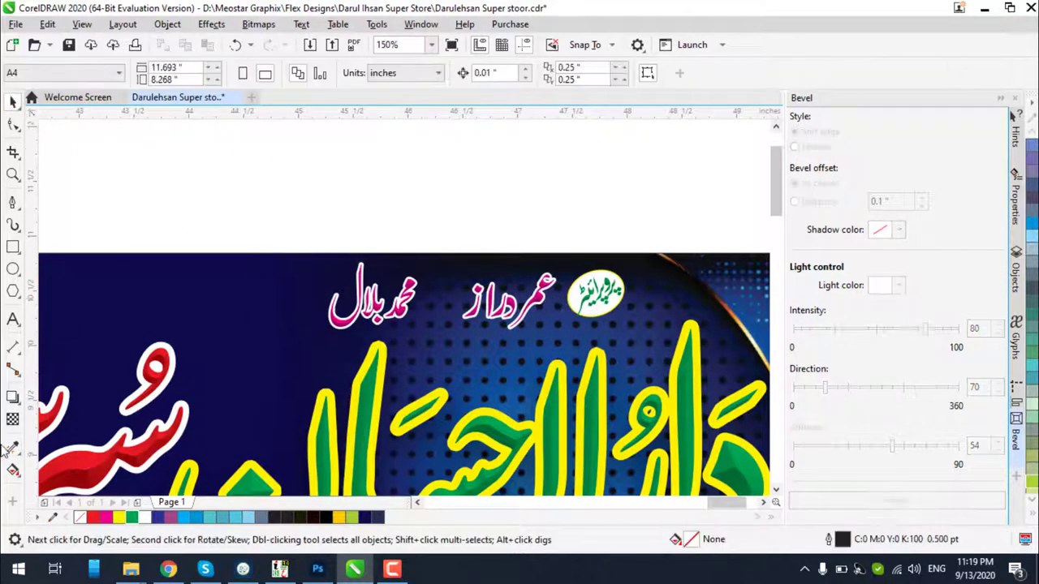
left_click(13, 447)
scroll(589, 236, "down", 5)
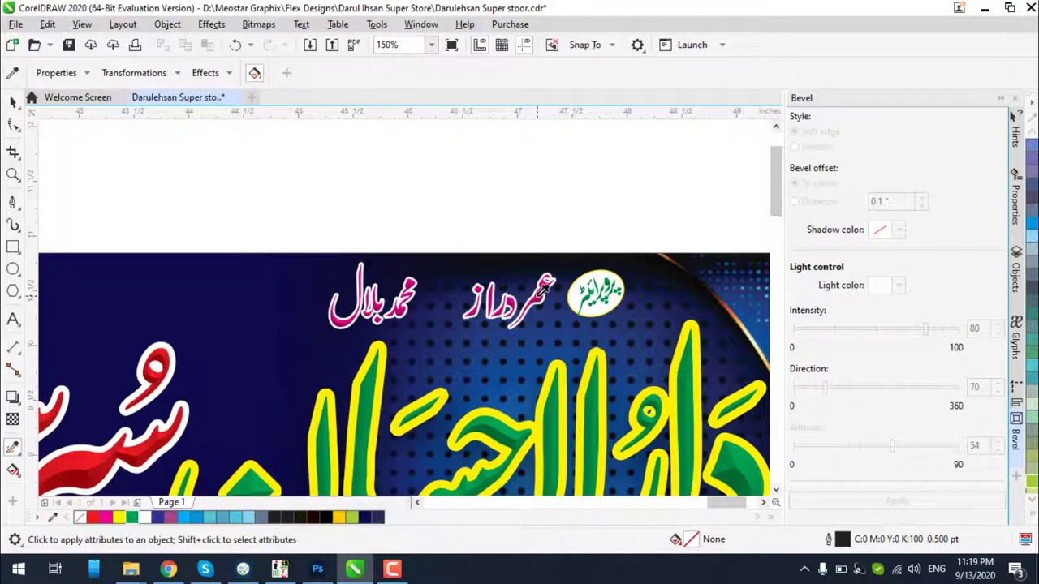
scroll(570, 340, "up", 5)
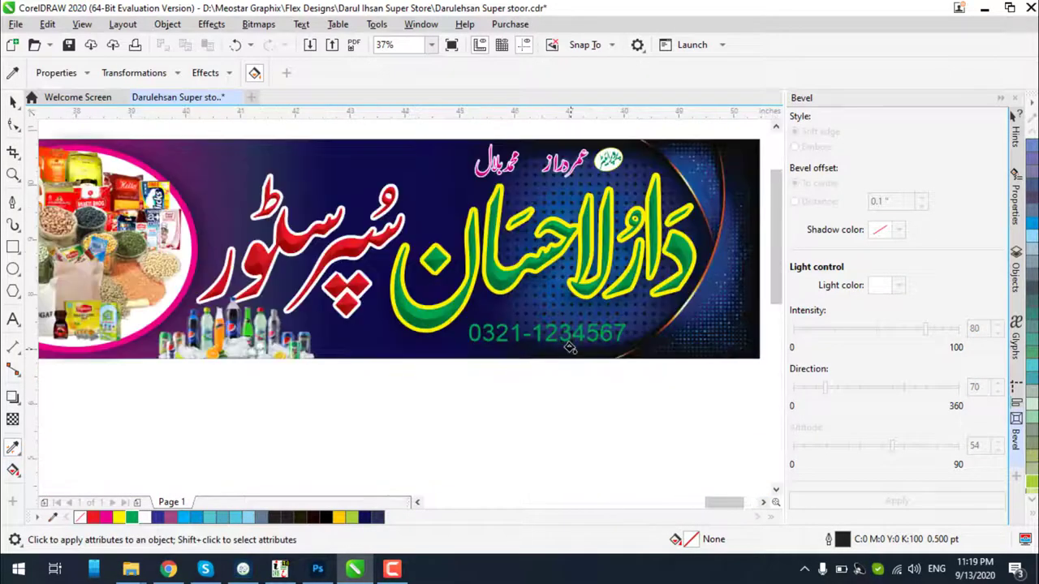
left_click(565, 323)
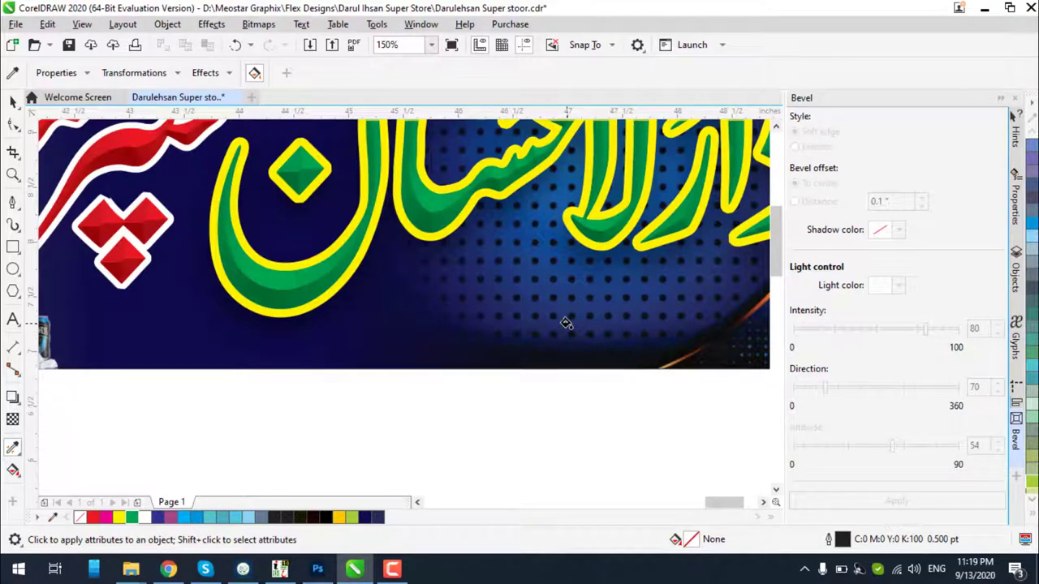
scroll(566, 323, "down", 5)
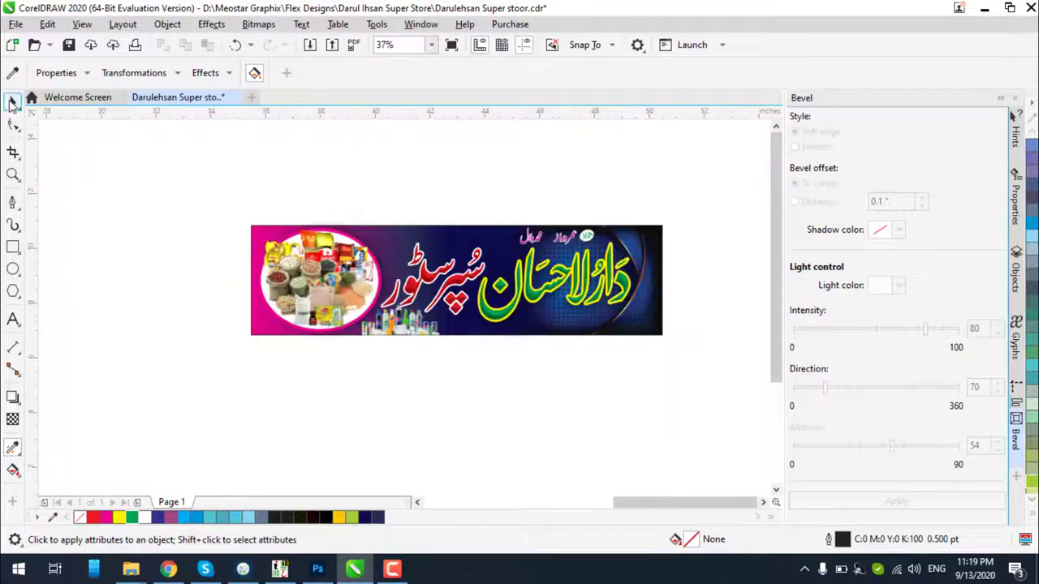
Make the phone number text bold with a magenta fill
left_click(12, 103)
left_click_drag(609, 308, 509, 347)
scroll(556, 354, "up", 3)
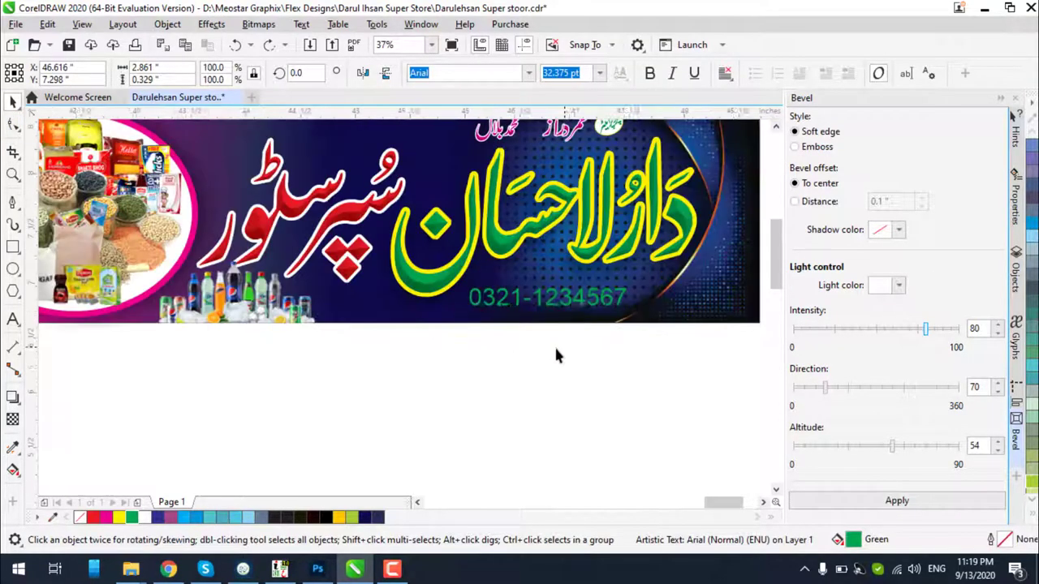
left_click(106, 516)
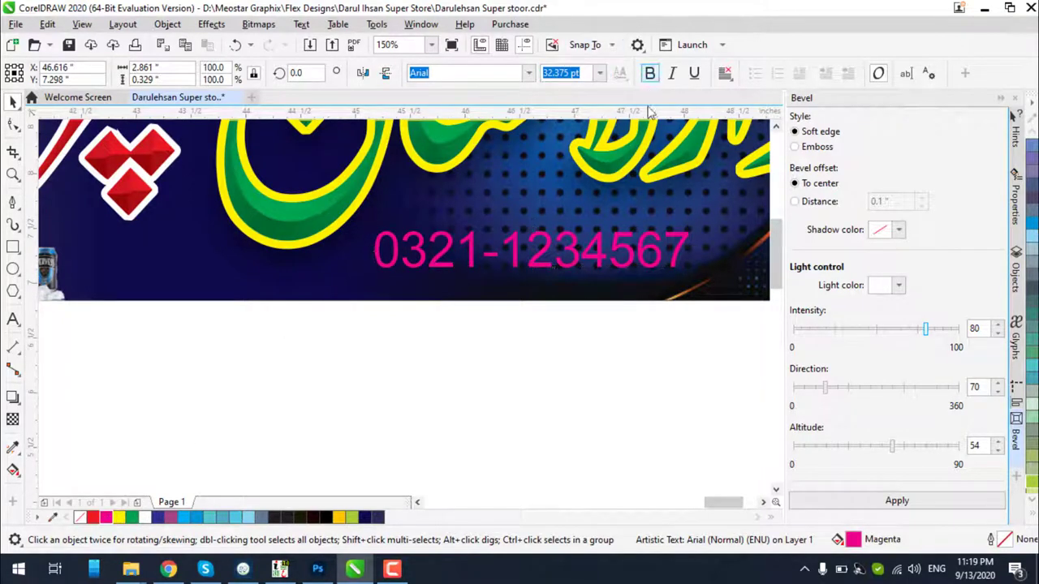
left_click(649, 74)
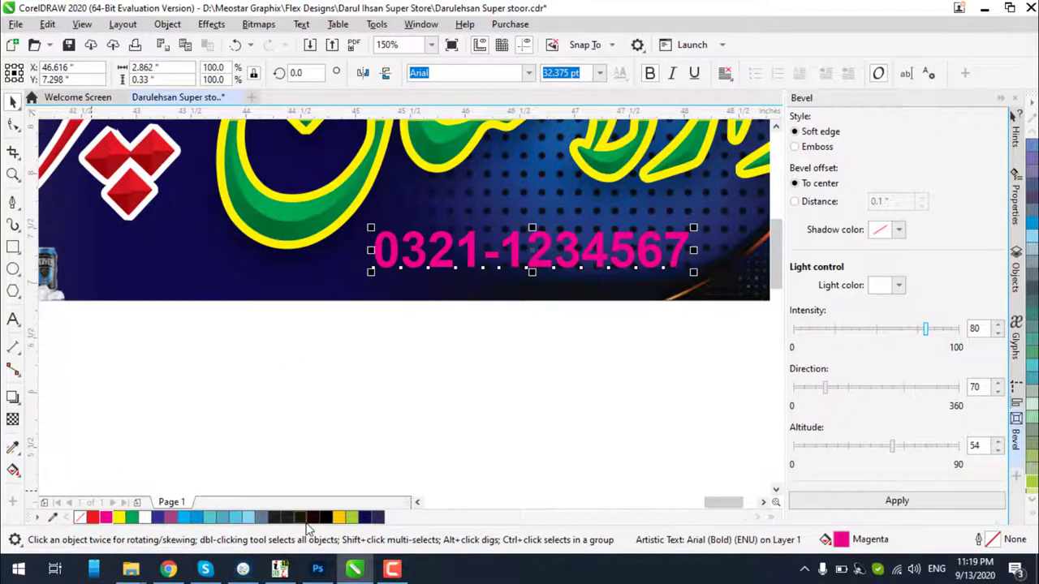
Give the phone number a 2.0 pt outline behind the fill with rounded corners
key("F12")
left_click(590, 362)
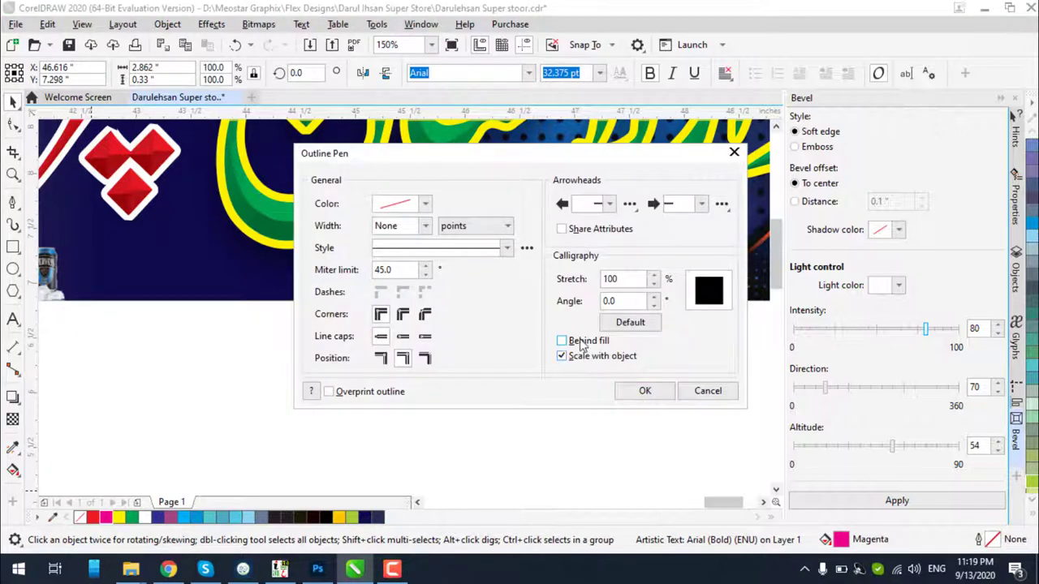
left_click(581, 343)
left_click(403, 314)
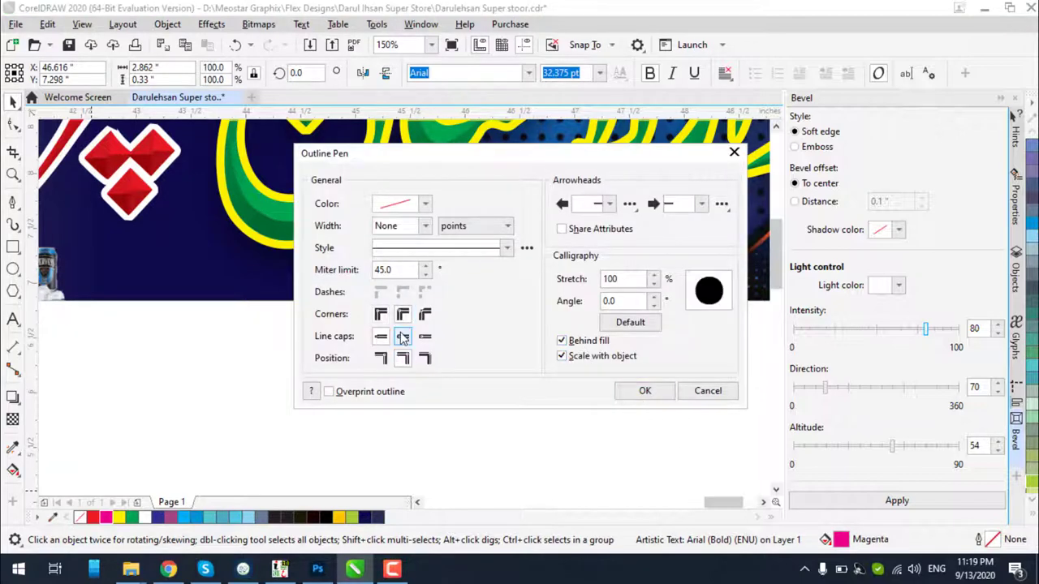
left_click(424, 226)
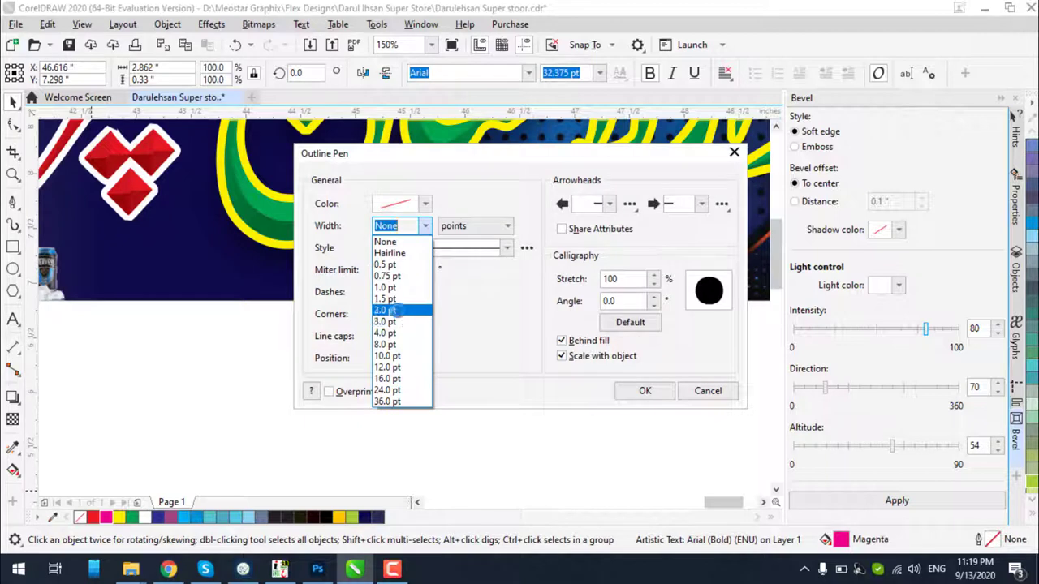
left_click(396, 311)
left_click(649, 393)
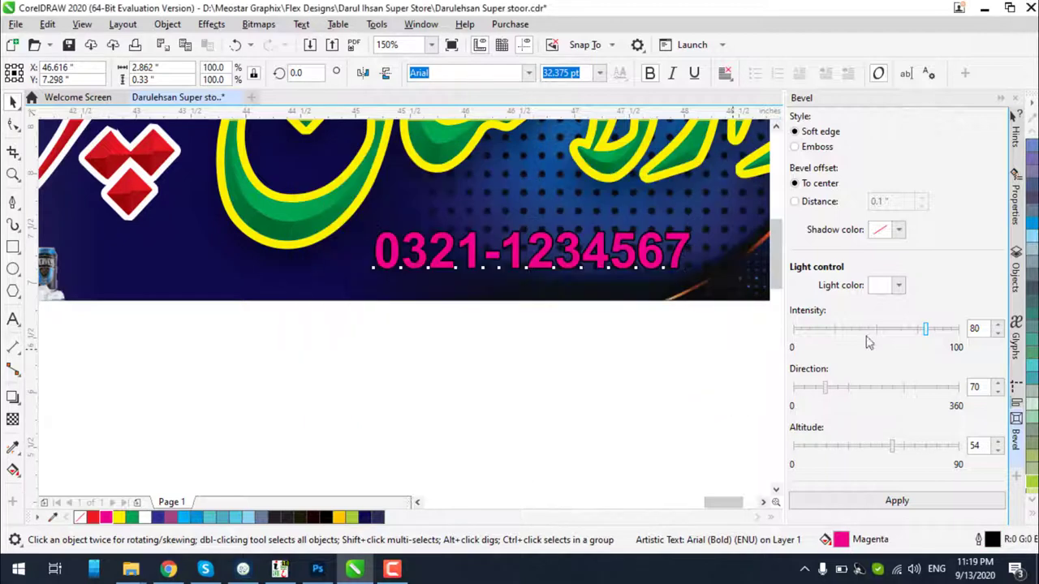
Make the phone number's outline white, keeping the 2.0 pt width
right_click(146, 519)
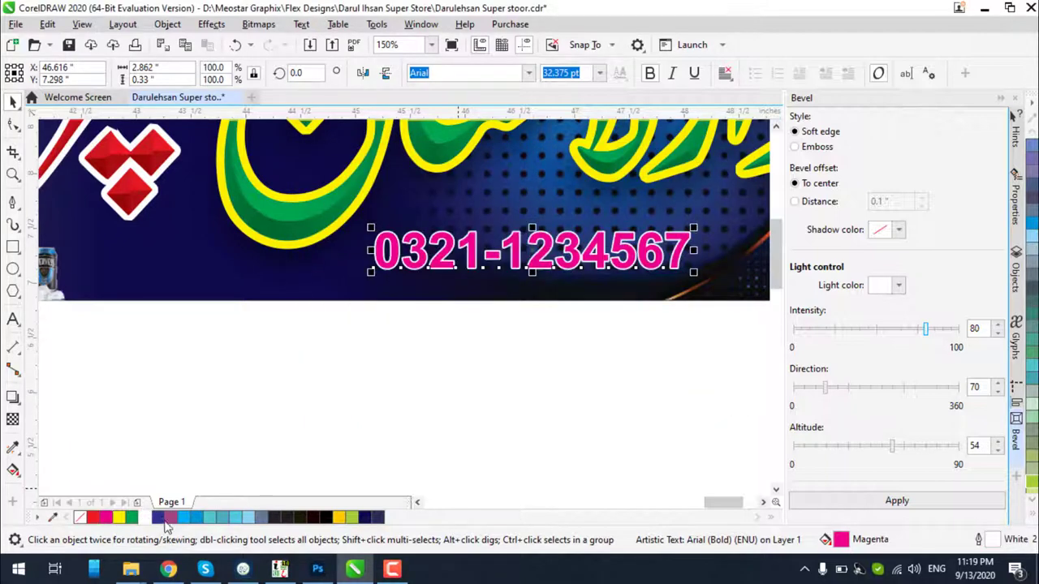
key("F12")
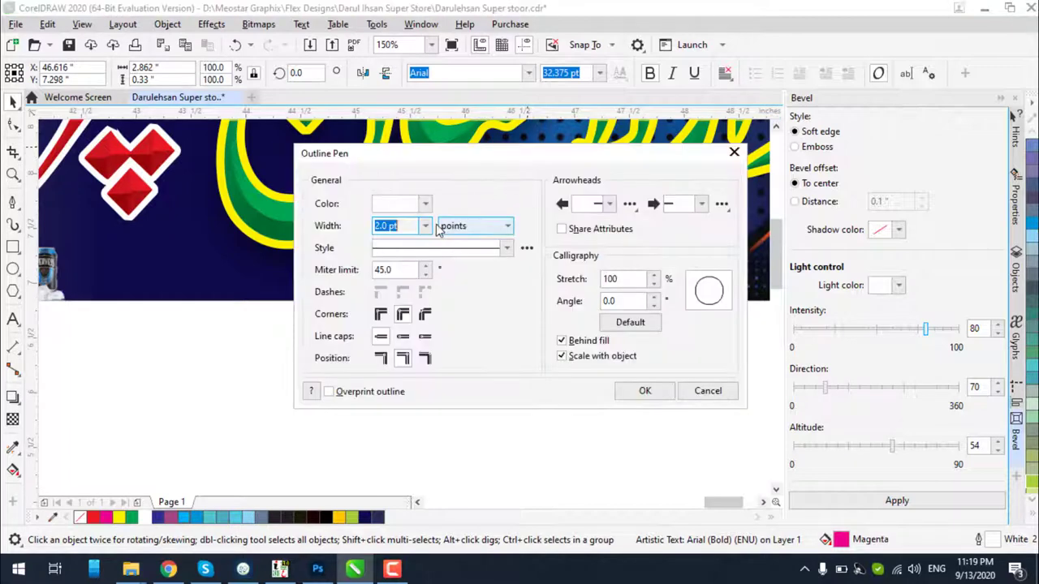
left_click(425, 225)
key("Escape")
left_click(639, 391)
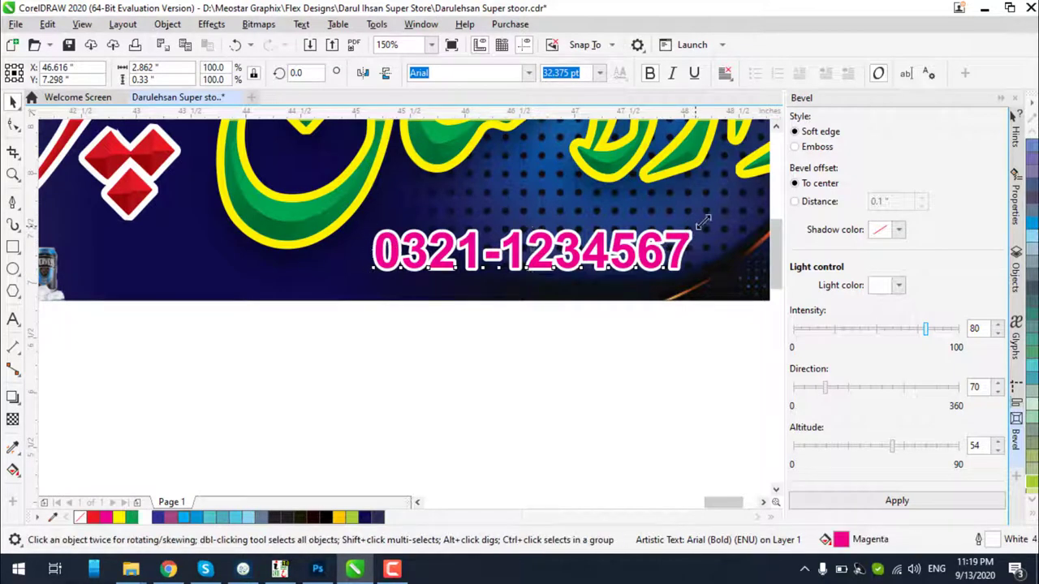
Enlarge the phone number slightly
left_click_drag(703, 221, 729, 205)
scroll(464, 297, "down", 2)
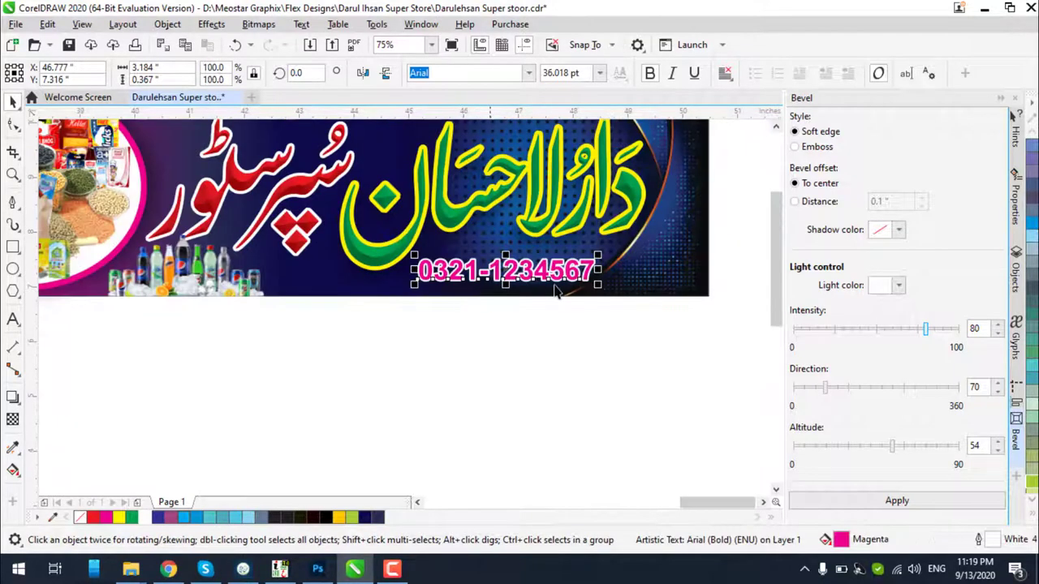
scroll(641, 271, "up", 2)
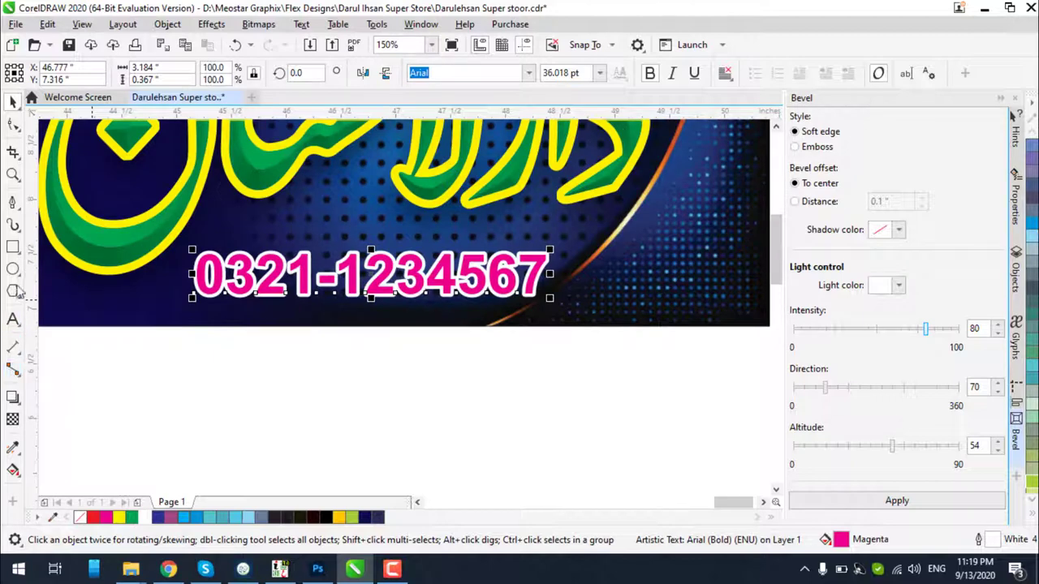
left_click(12, 247)
scroll(613, 305, "down", 2)
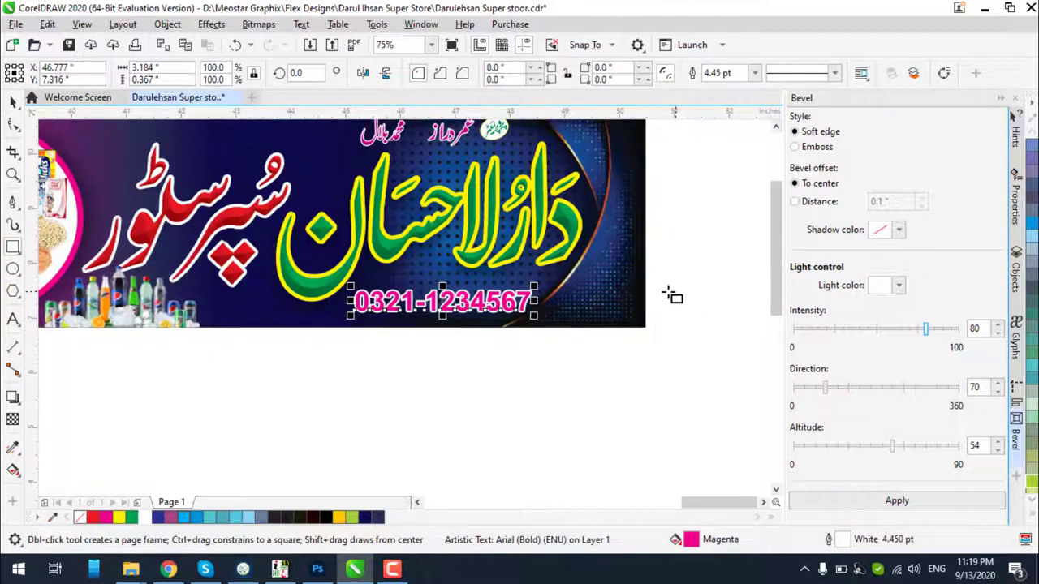
Draw a red rectangle bar across the phone number area
left_click_drag(647, 281, 355, 322)
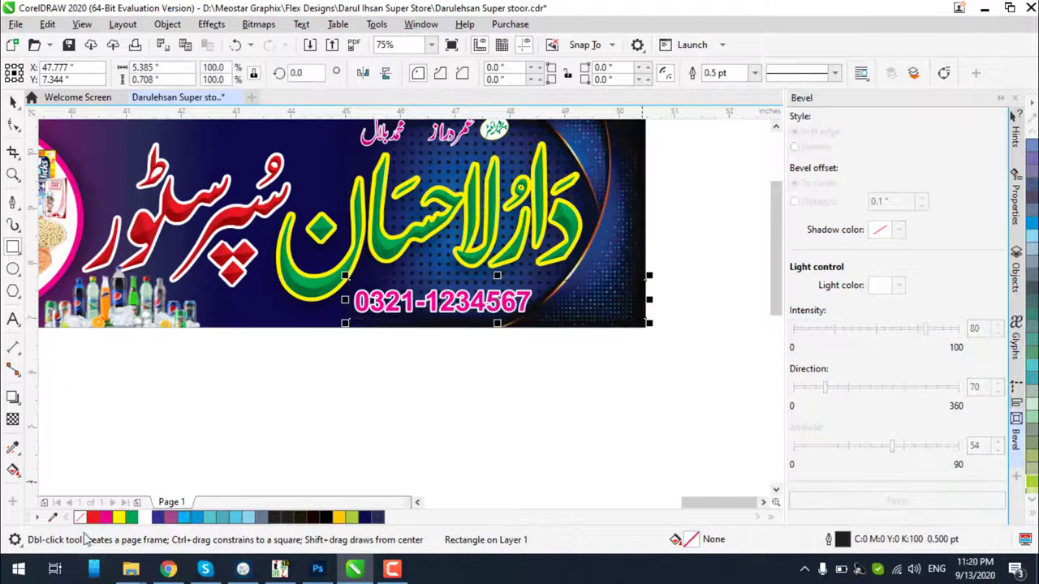
left_click(105, 517)
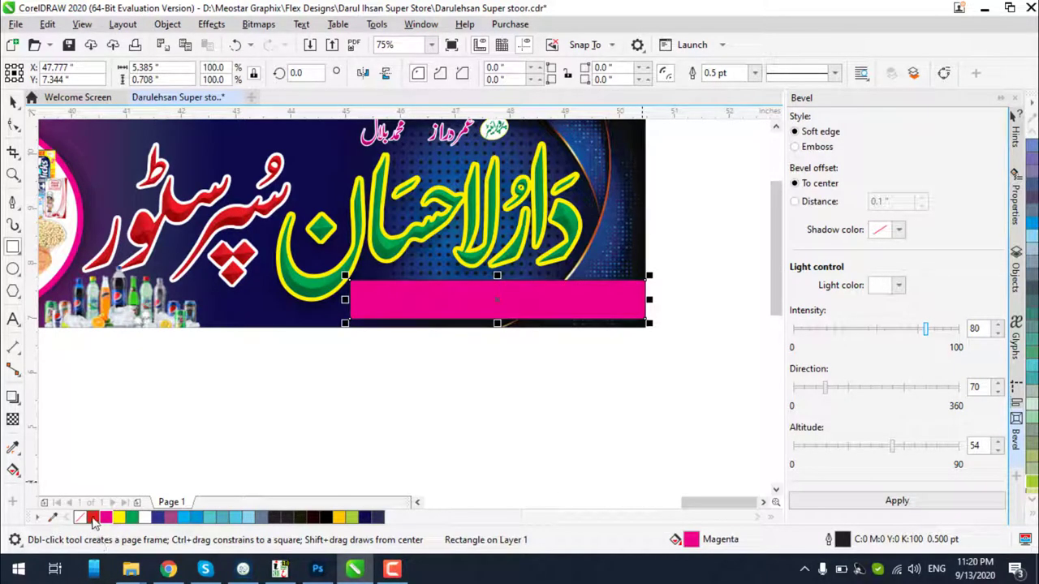
left_click(93, 518)
left_click(13, 100)
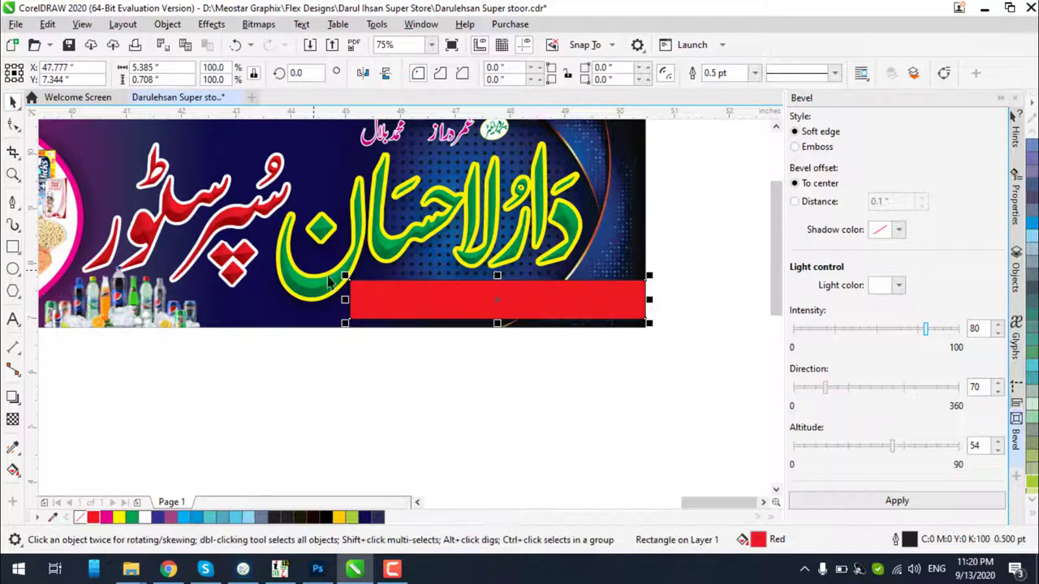
Round the bar's corners, then set the right-hand corner radius to 0
left_click(13, 123)
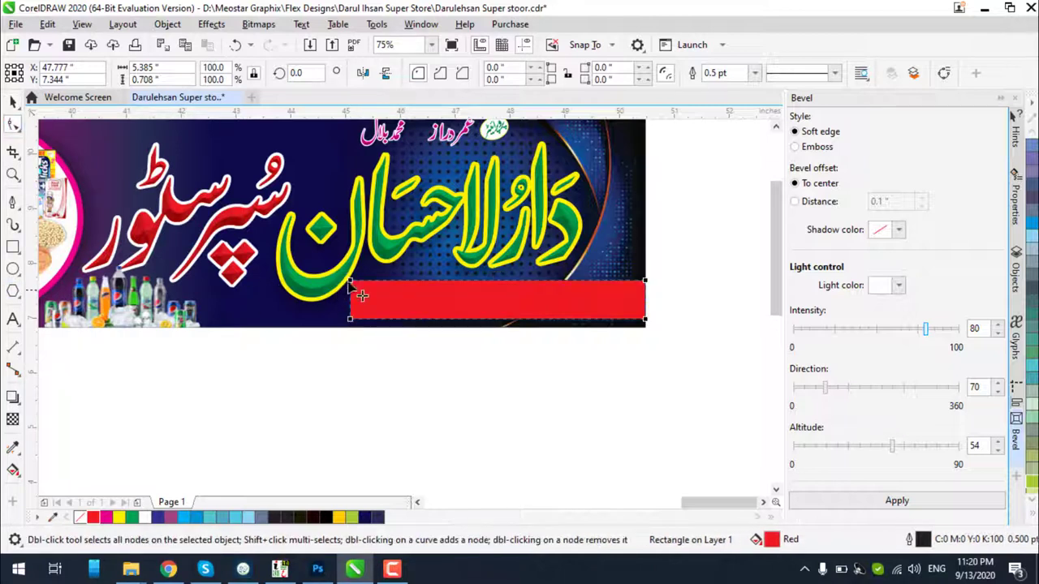
left_click_drag(350, 281, 369, 295)
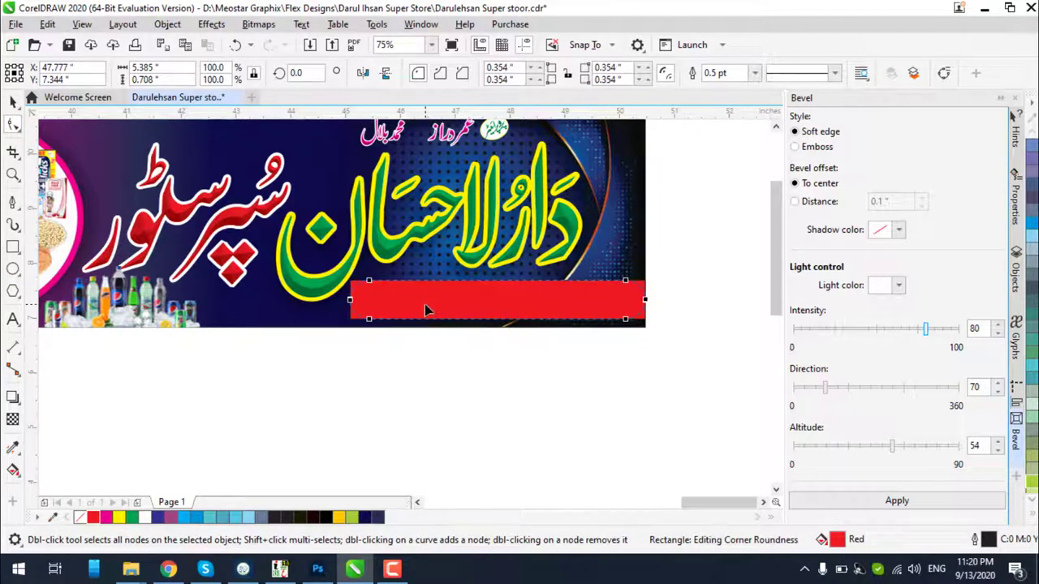
left_click(606, 69)
double_click(606, 68)
type("0")
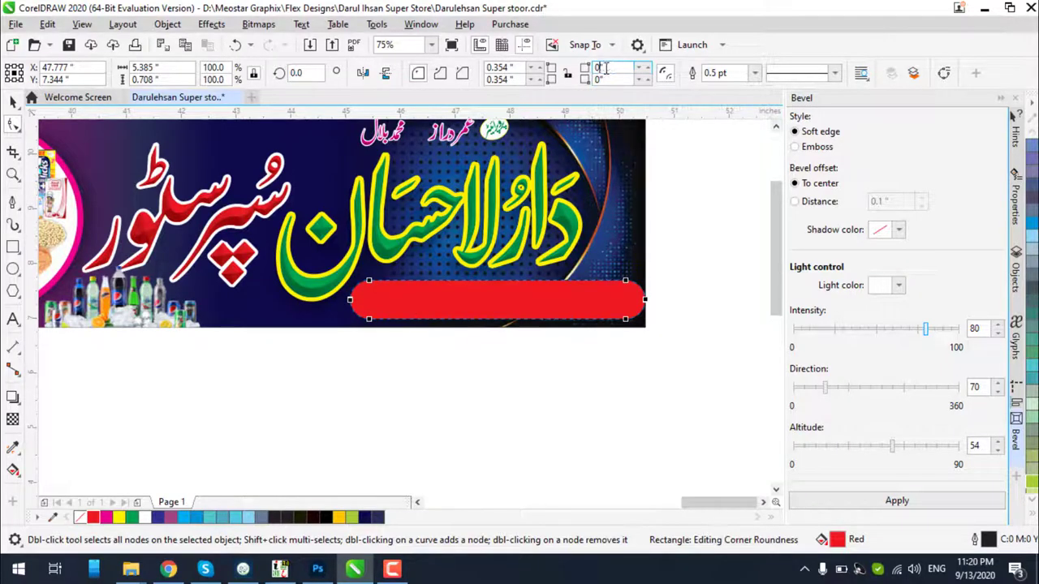
key("Return")
left_click(13, 101)
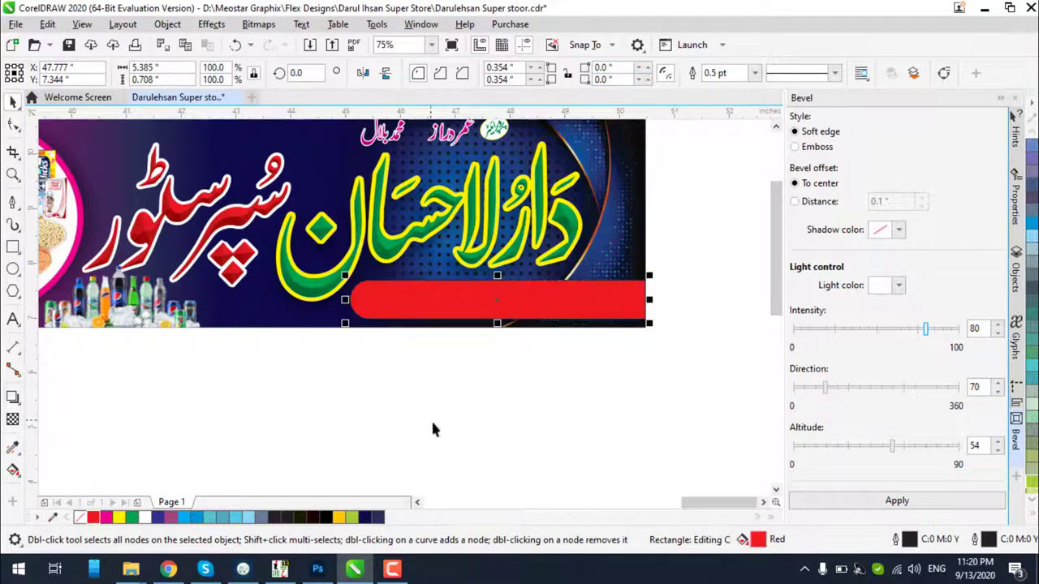
left_click(430, 419)
left_click(637, 309)
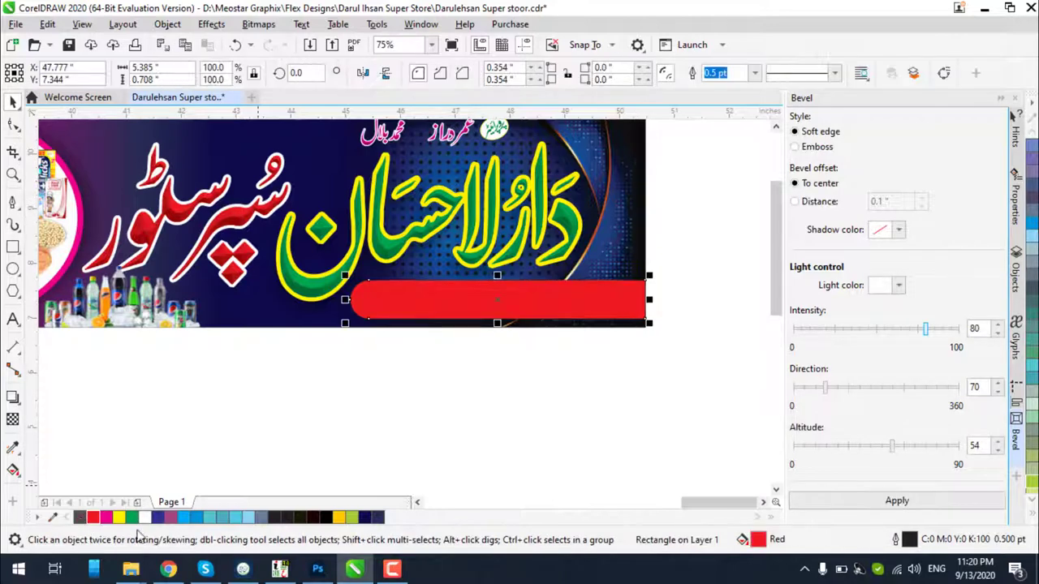
left_click_drag(689, 252, 362, 402)
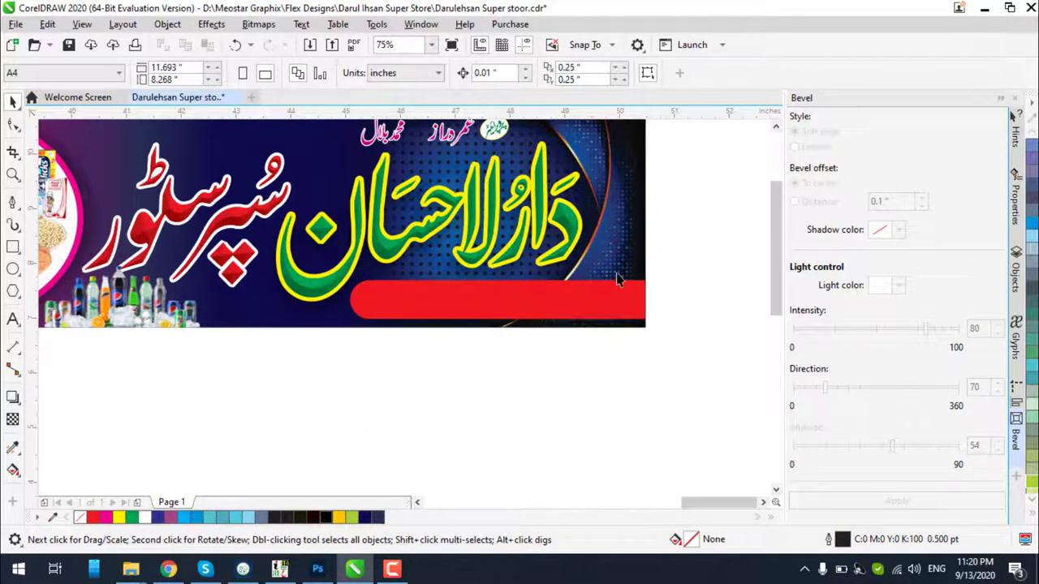
Align the red bar to the background's right edge
left_click_drag(654, 240, 359, 396)
left_click_drag(398, 317, 408, 358)
left_click(428, 307)
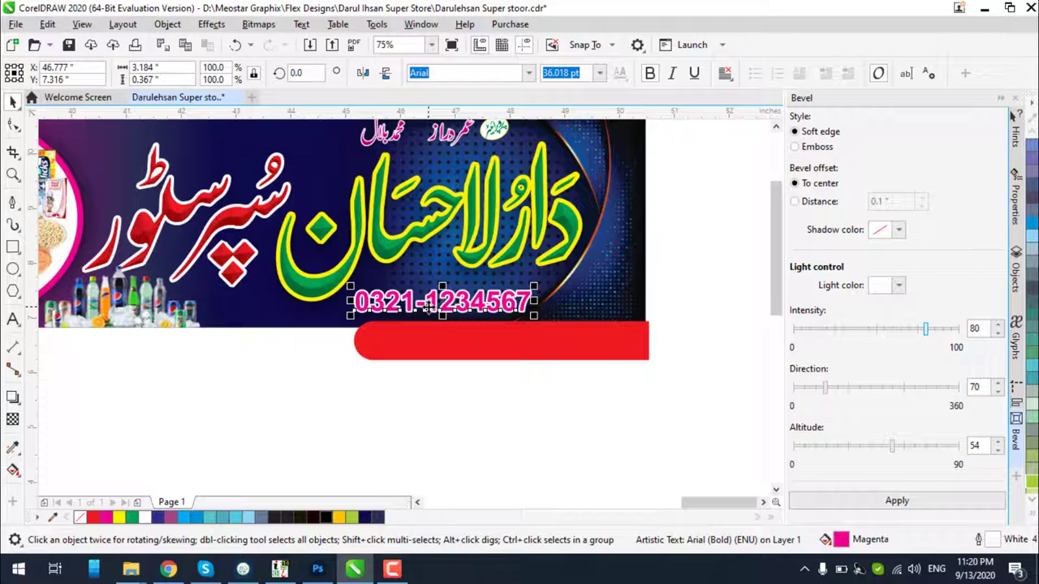
scroll(598, 297, "up", 2)
left_click_drag(609, 345, 611, 273)
left_click(659, 231, "shift")
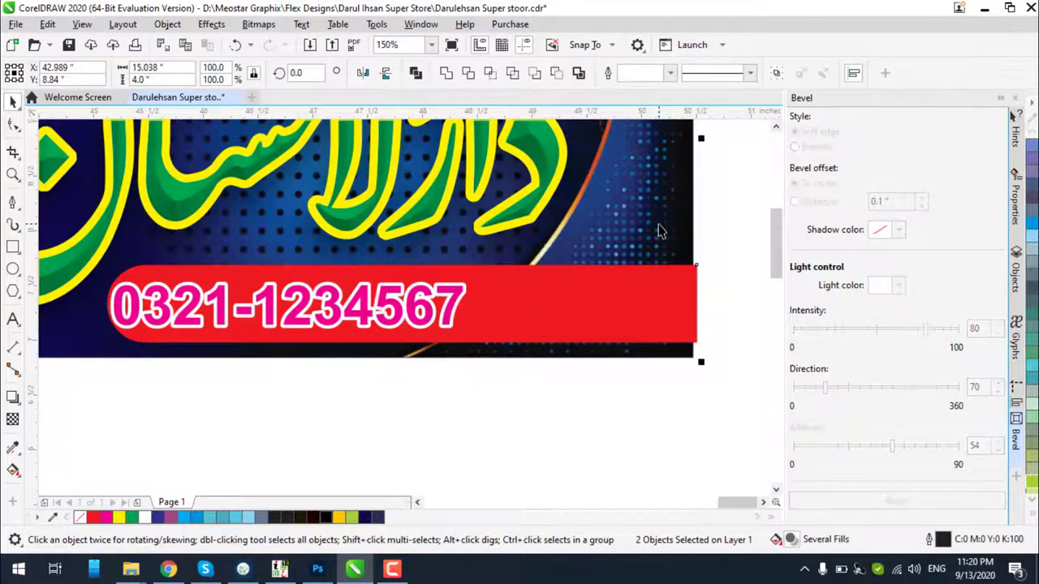
key("r")
Enlarge the phone number to 42.538 pt, remove its outline and fill it white
left_click(446, 327)
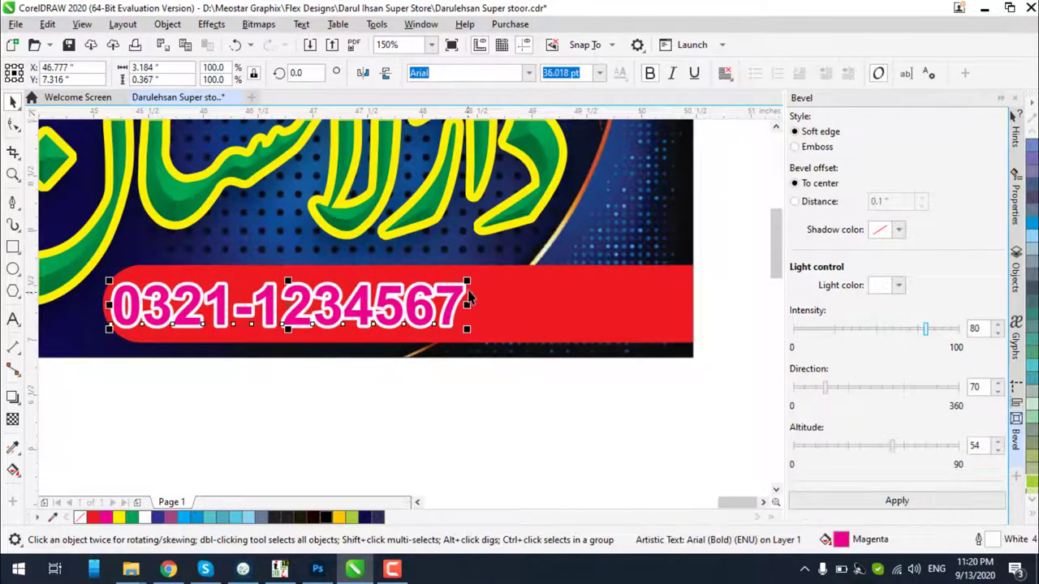
left_click_drag(469, 277, 492, 266)
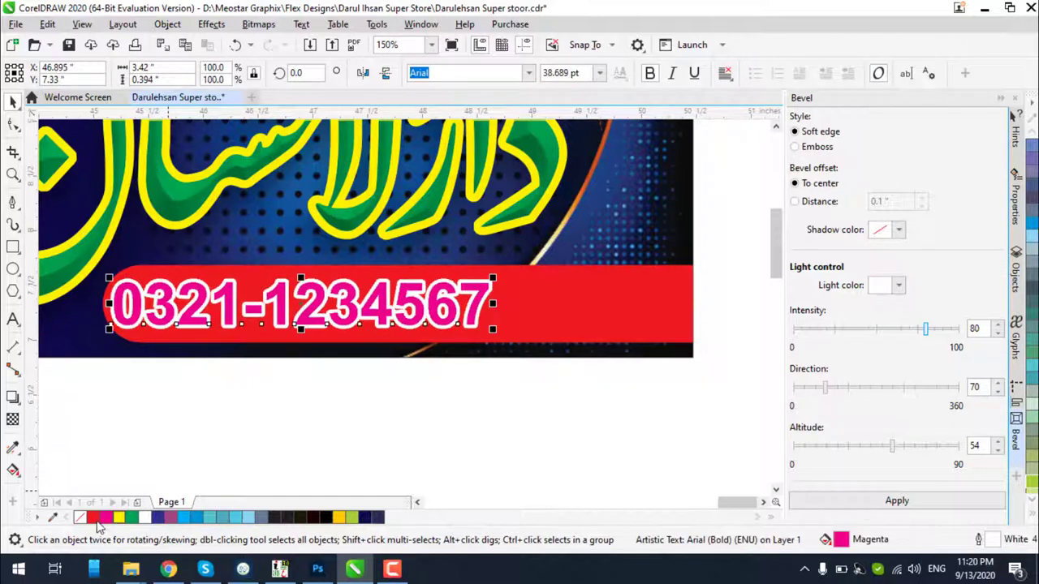
right_click(80, 518)
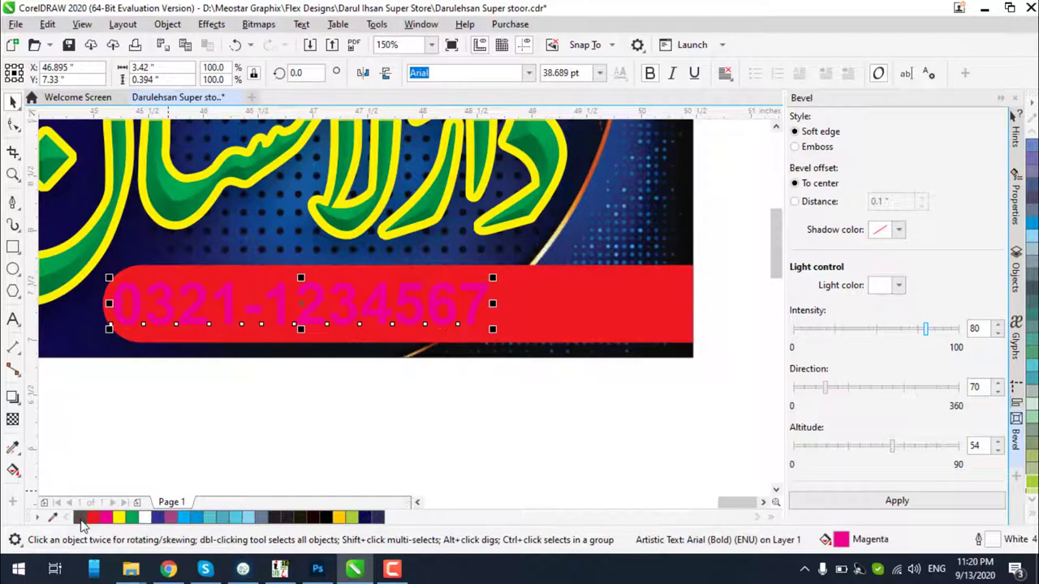
left_click(119, 517)
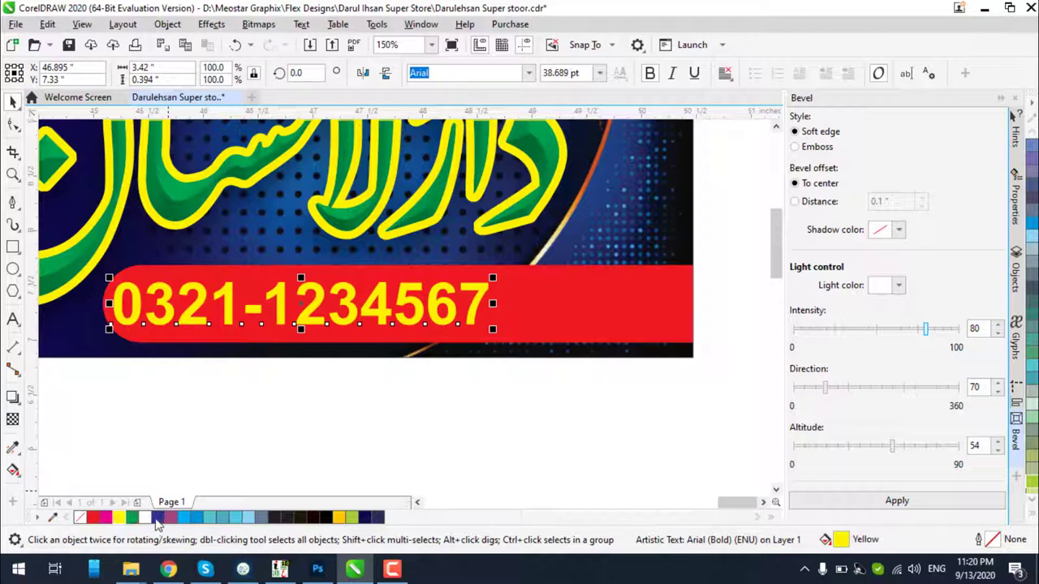
left_click(145, 517)
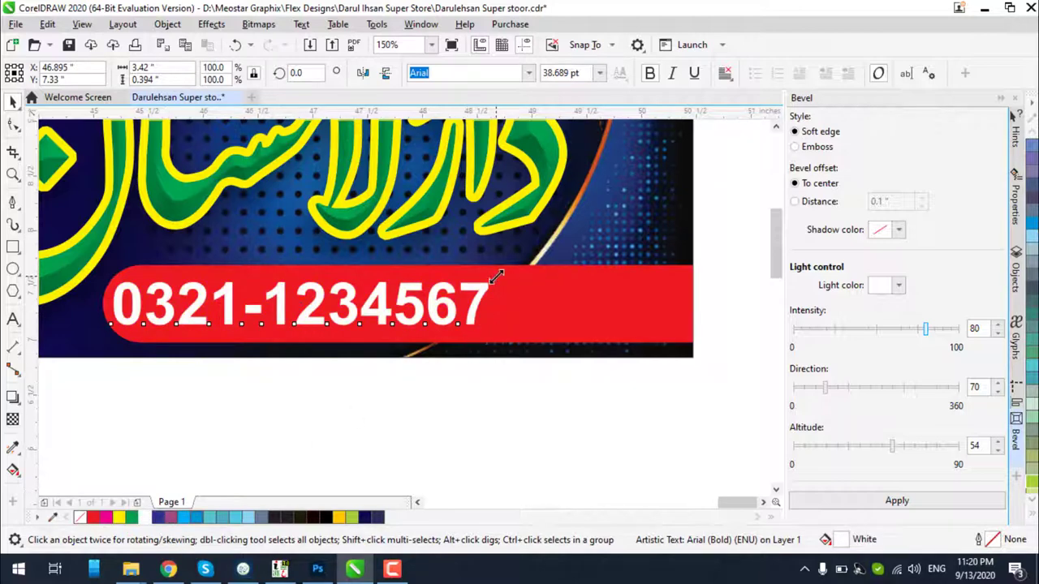
left_click_drag(494, 276, 531, 272)
left_click_drag(479, 300, 491, 302)
scroll(566, 275, "down", 2)
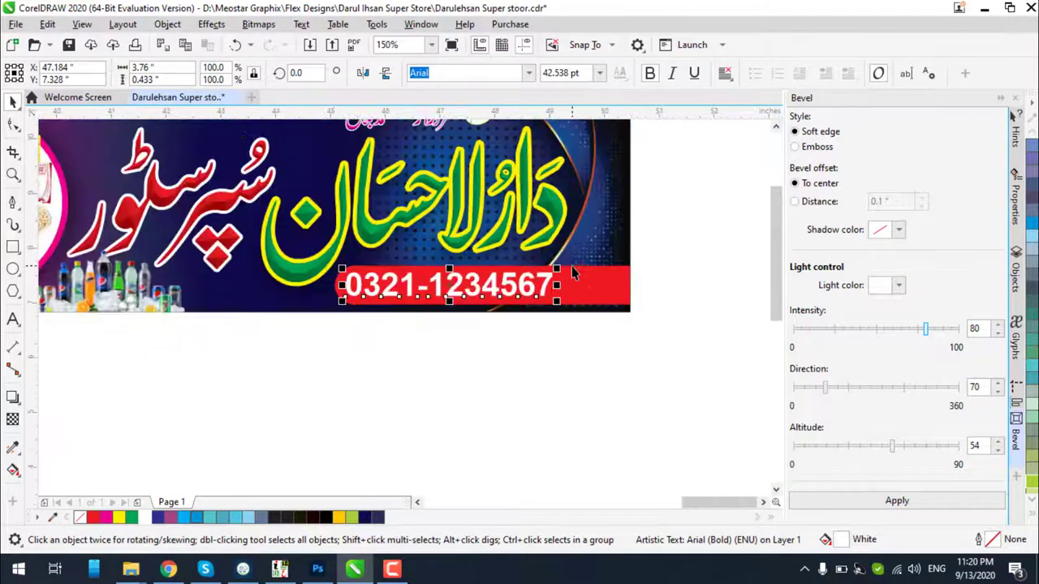
Add a drop shadow to the red bar
left_click(572, 283)
left_click(13, 398)
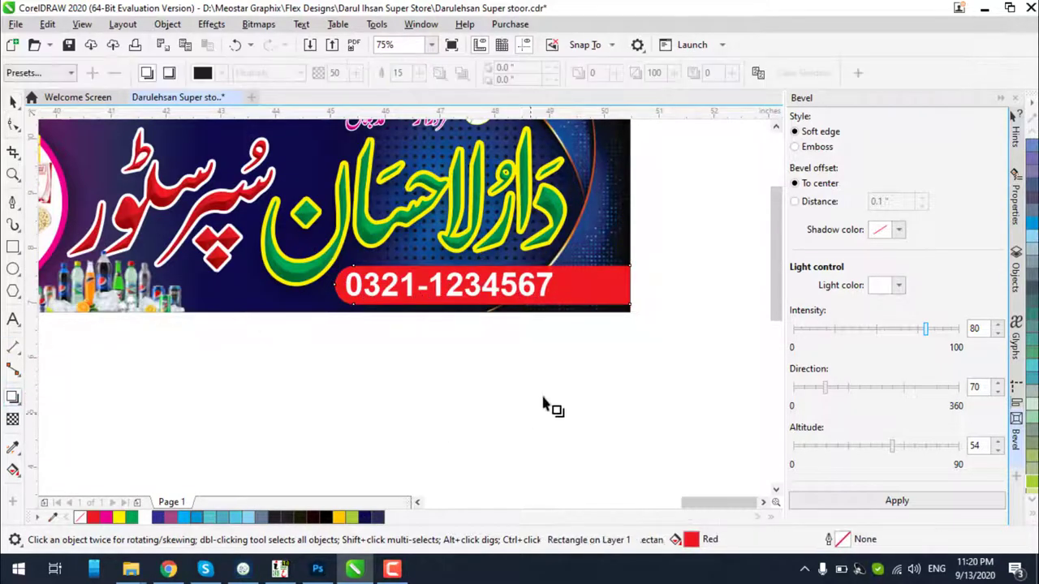
scroll(580, 304, "up", 2)
left_click_drag(680, 257, 87, 281)
left_click(13, 101)
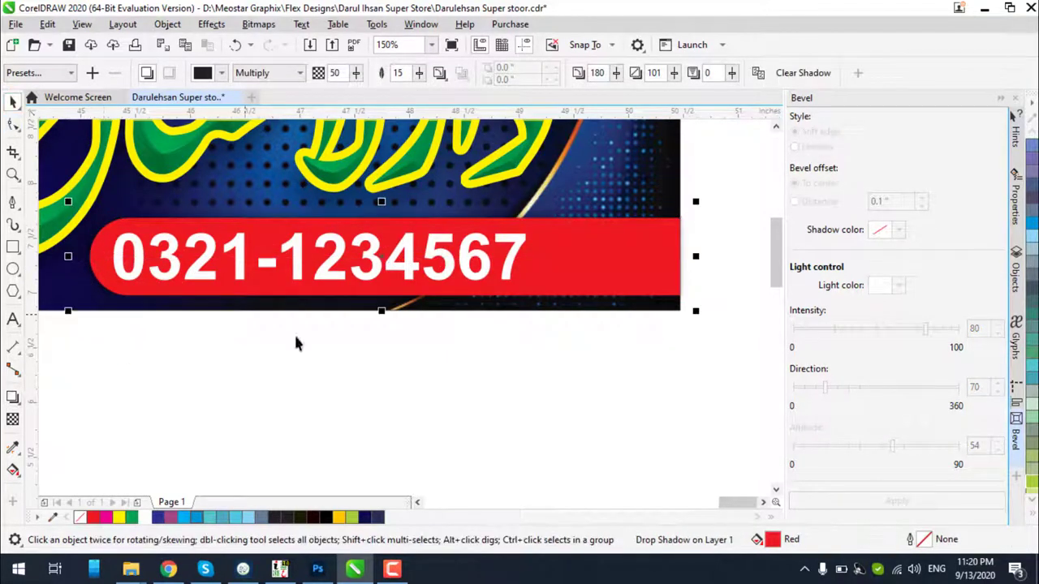
left_click(294, 341)
scroll(677, 300, "down", 4)
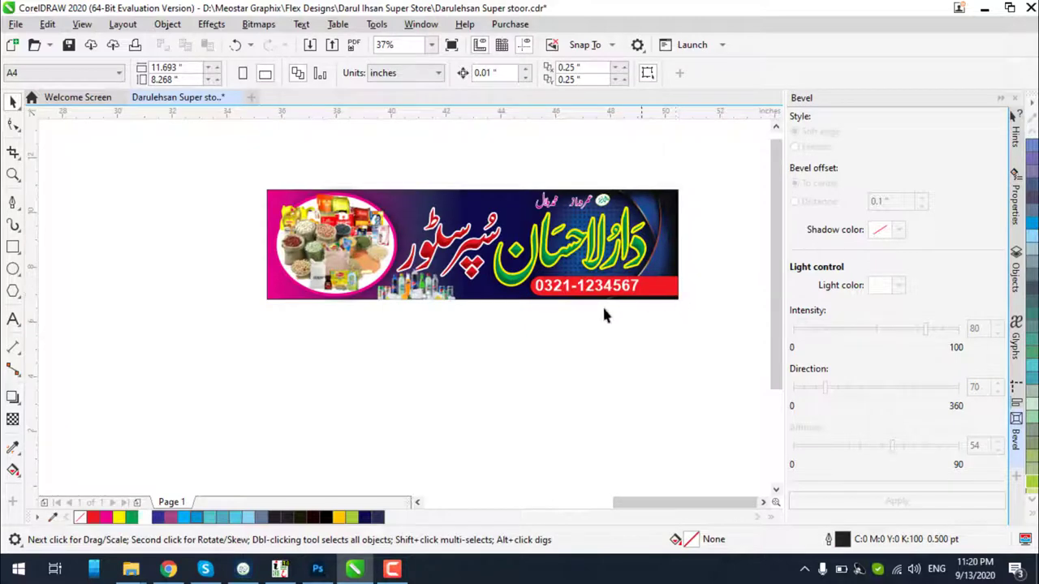
Zoom to the banner, close the Bevel docker, and marquee-select the banner objects
key("z")
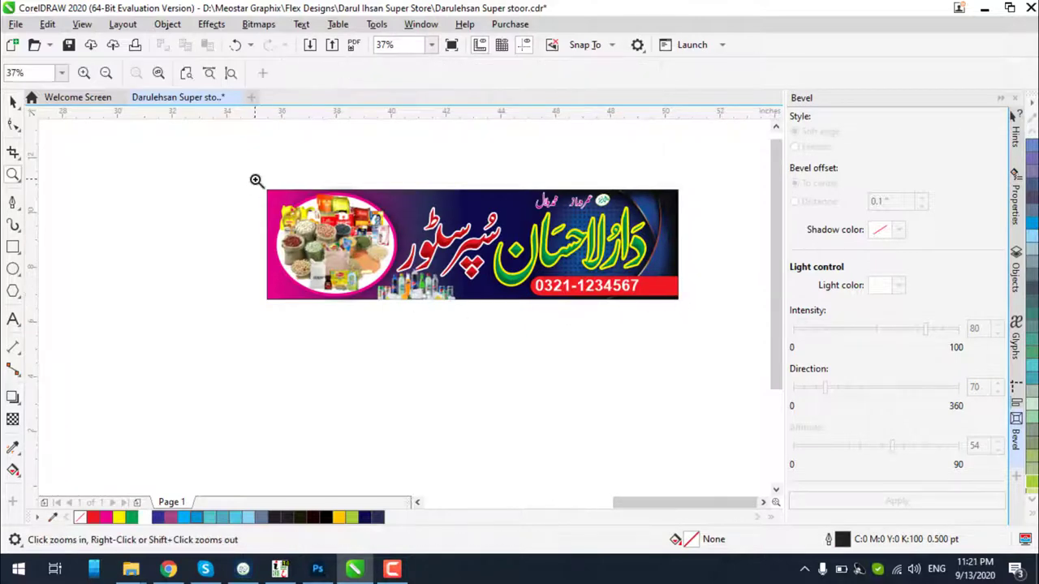
left_click_drag(254, 178, 697, 323)
left_click(1014, 98)
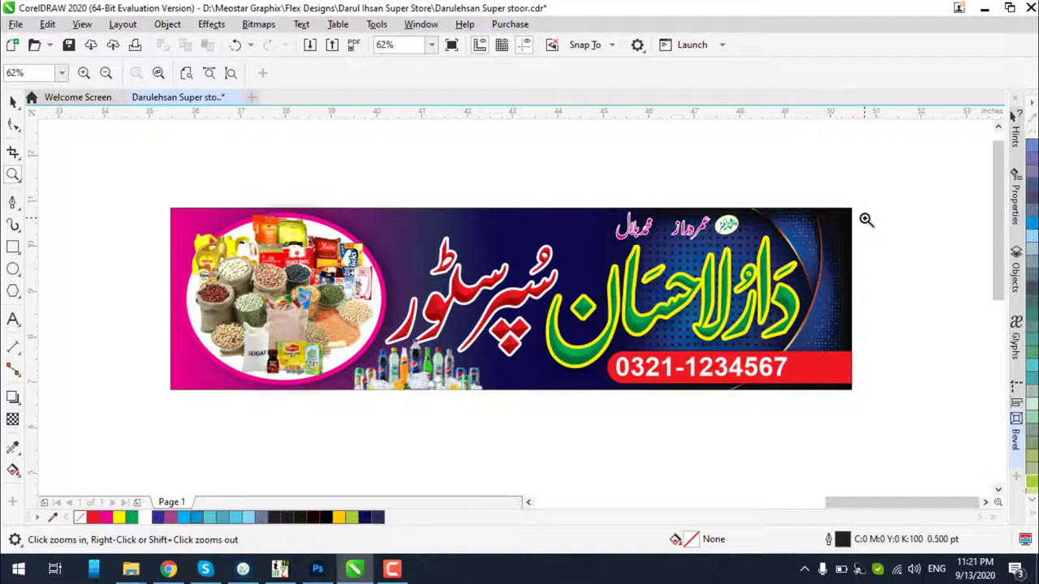
left_click_drag(132, 197, 879, 412)
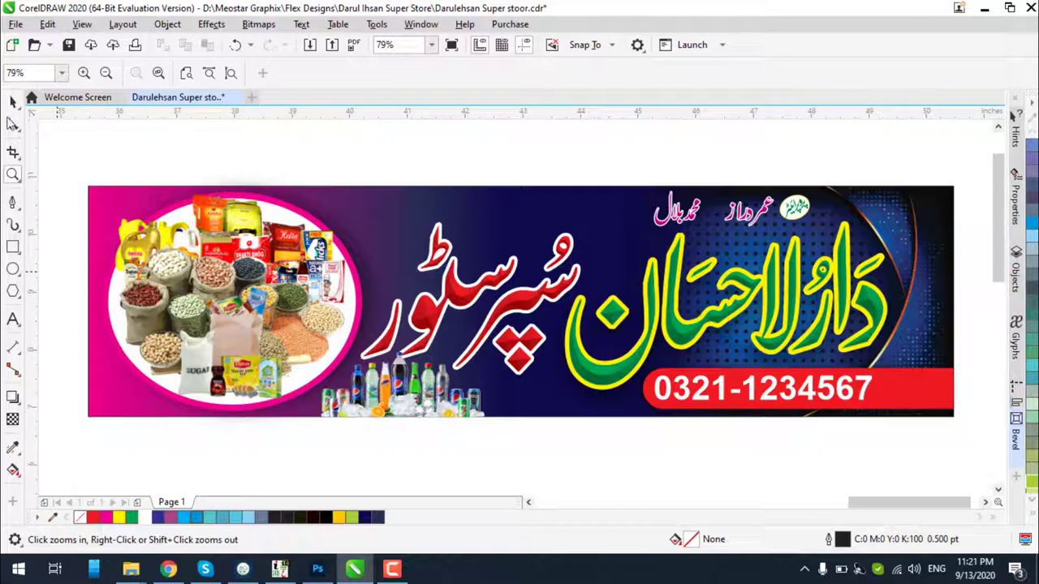
left_click(13, 101)
left_click_drag(139, 267, 558, 422)
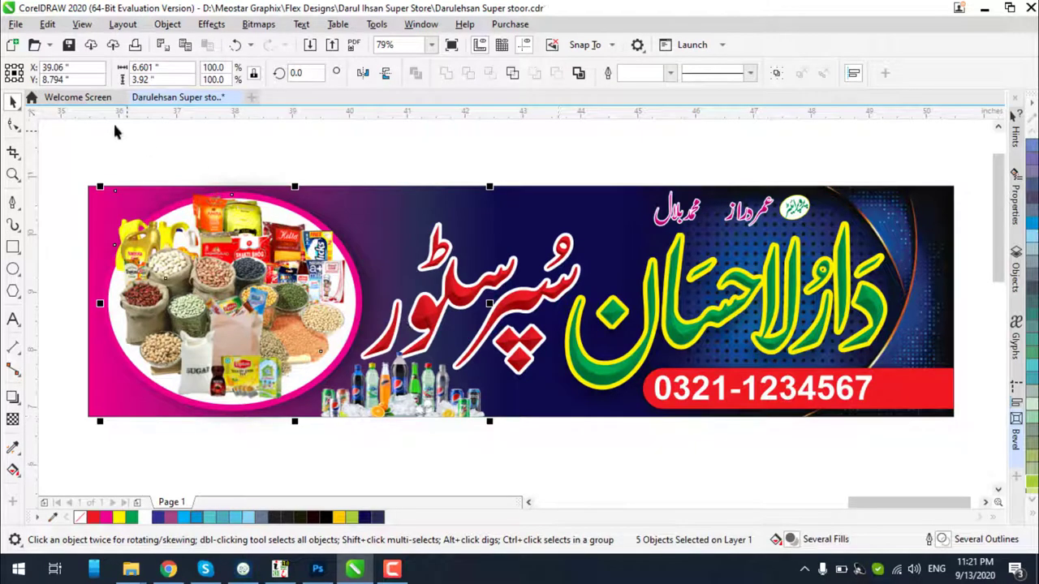
left_click(80, 159)
left_click(96, 191)
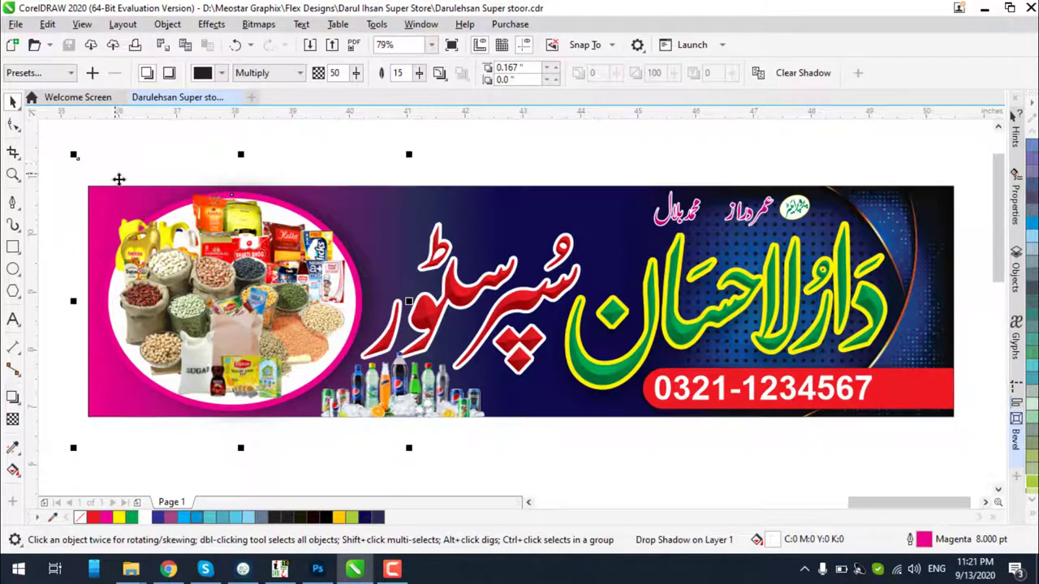
scroll(220, 221, "down", 5)
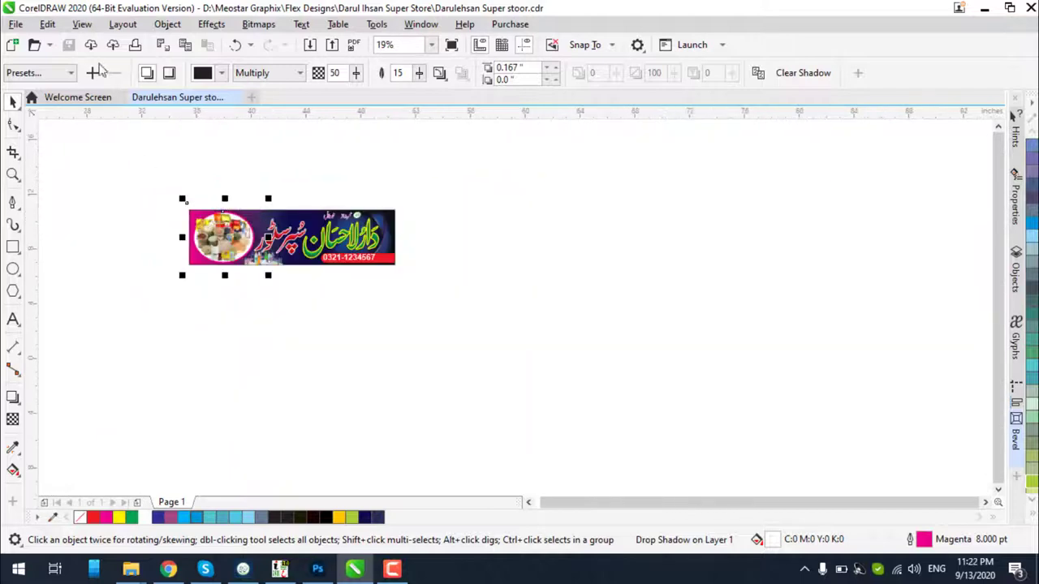
left_click(84, 25)
left_click(91, 45)
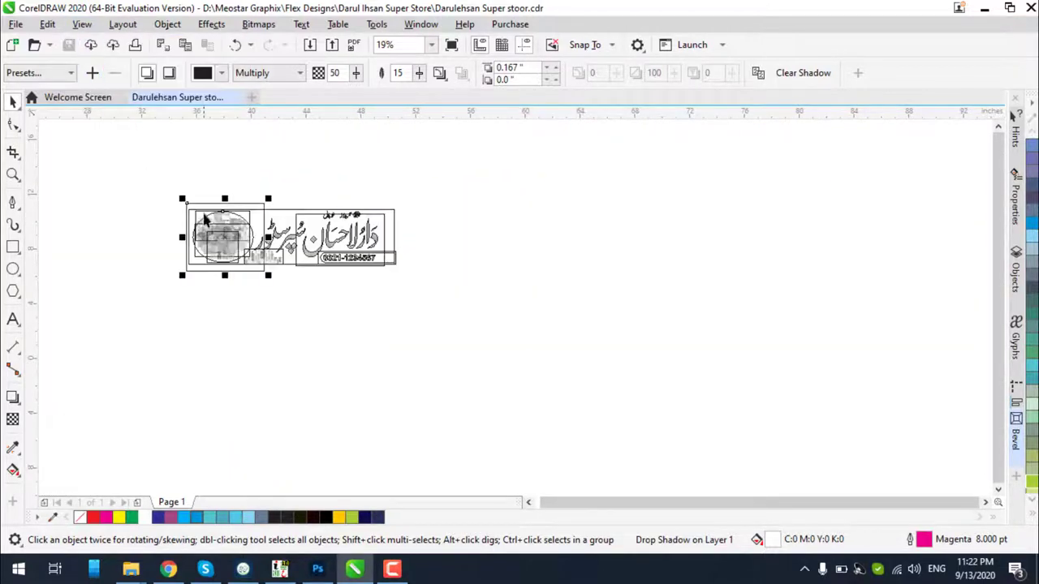
scroll(207, 218, "up", 5)
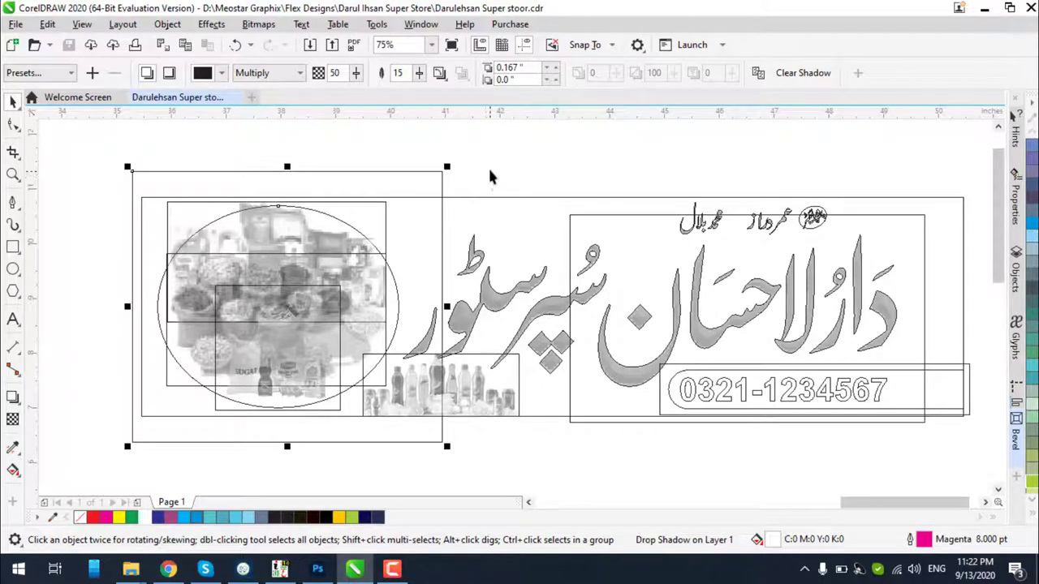
left_click_drag(438, 177, 452, 245)
key("ctrl+z")
left_click(82, 24)
left_click(108, 74)
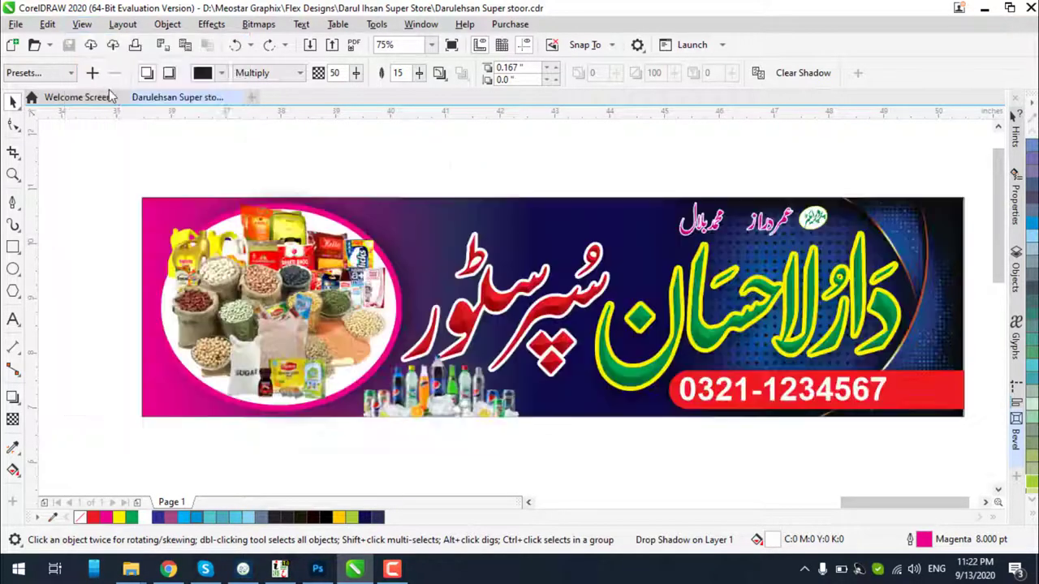
left_click(195, 159)
left_click_drag(65, 179, 896, 451)
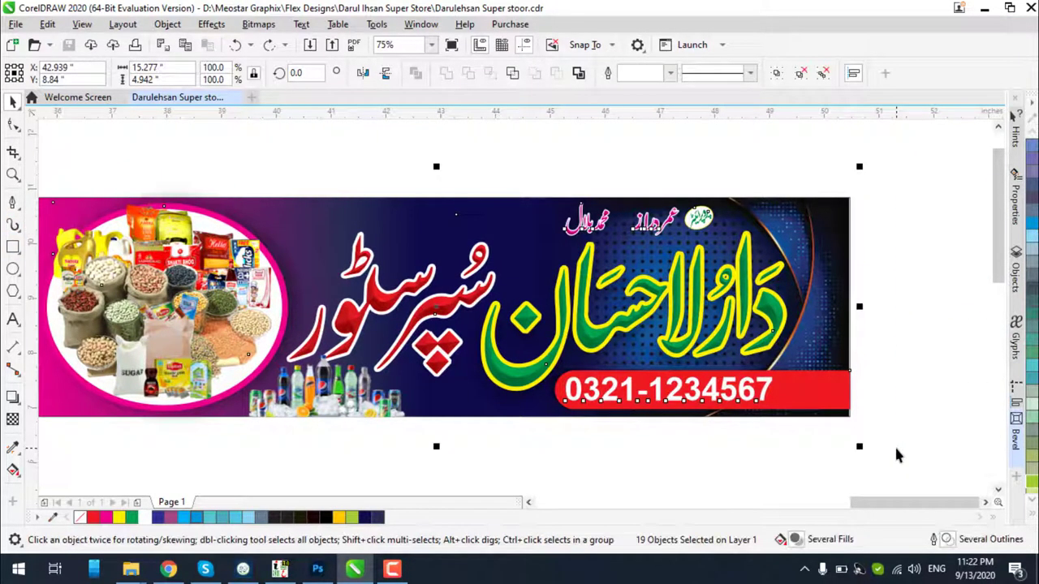
Group the banner objects and draw an empty 15 x 4 rectangle frame above them
key("ctrl+g")
left_click(12, 246)
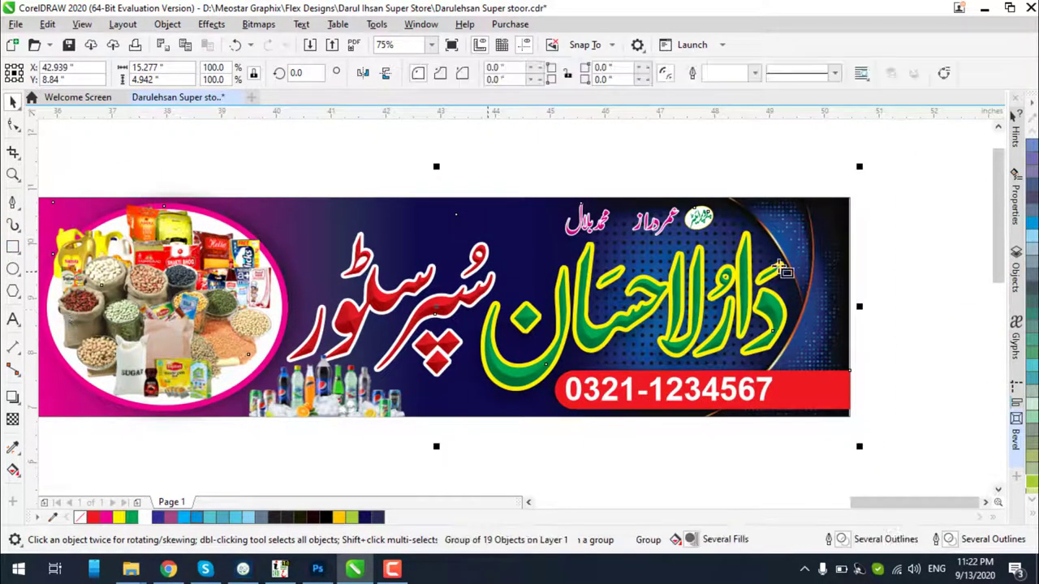
mouse_move(849, 198)
left_mouse_down()
mouse_move(742, 419)
mouse_move(122, 418)
mouse_move(173, 417)
mouse_move(134, 412)
mouse_move(141, 417)
left_mouse_up()
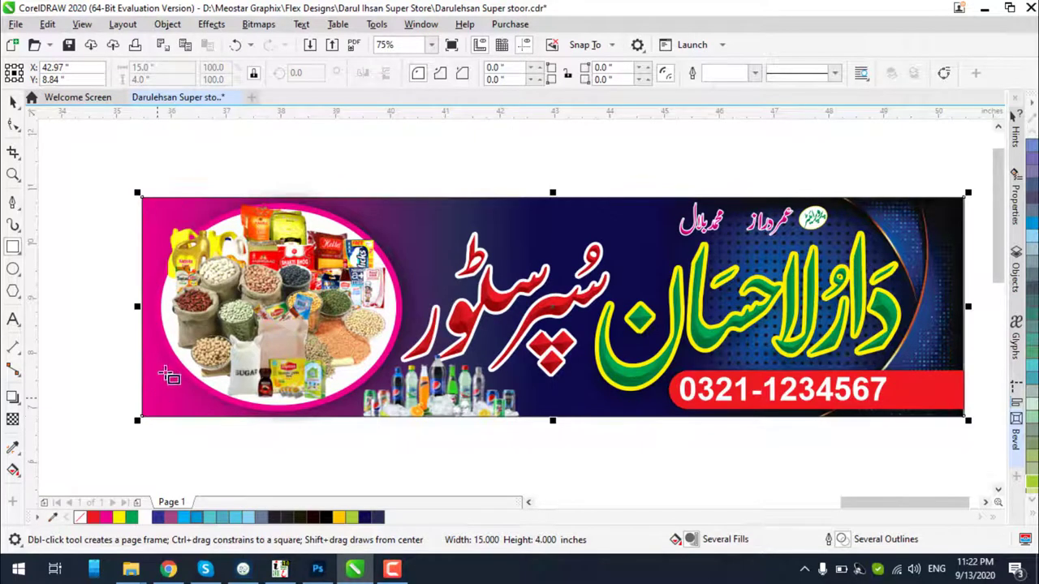
left_click(13, 102)
scroll(479, 246, "down", 2)
left_click_drag(460, 218, 446, 332)
PowerClip the banner group inside the empty rectangle frame
left_click(459, 316)
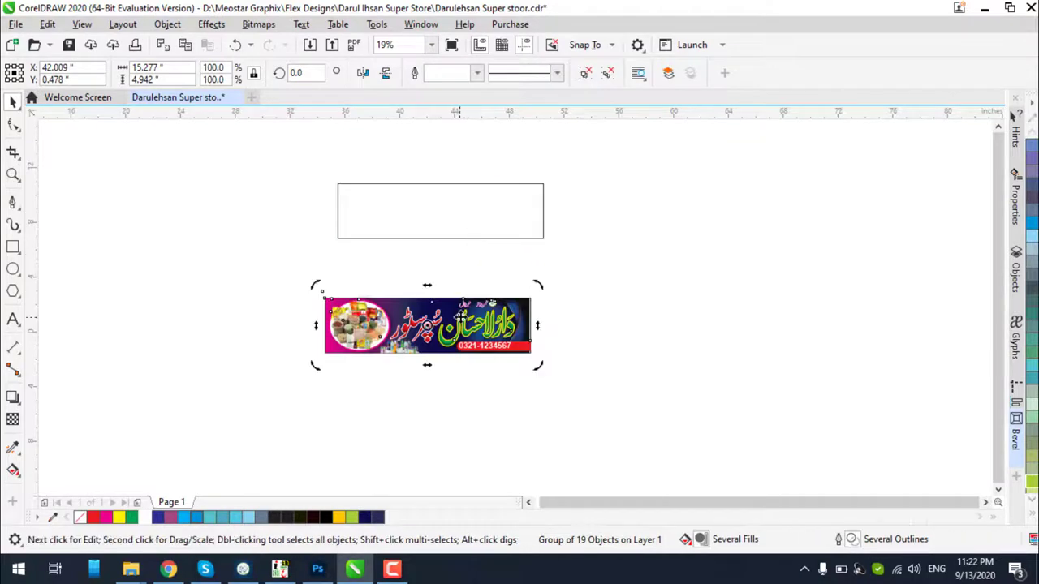
right_click(459, 317)
left_click(389, 250)
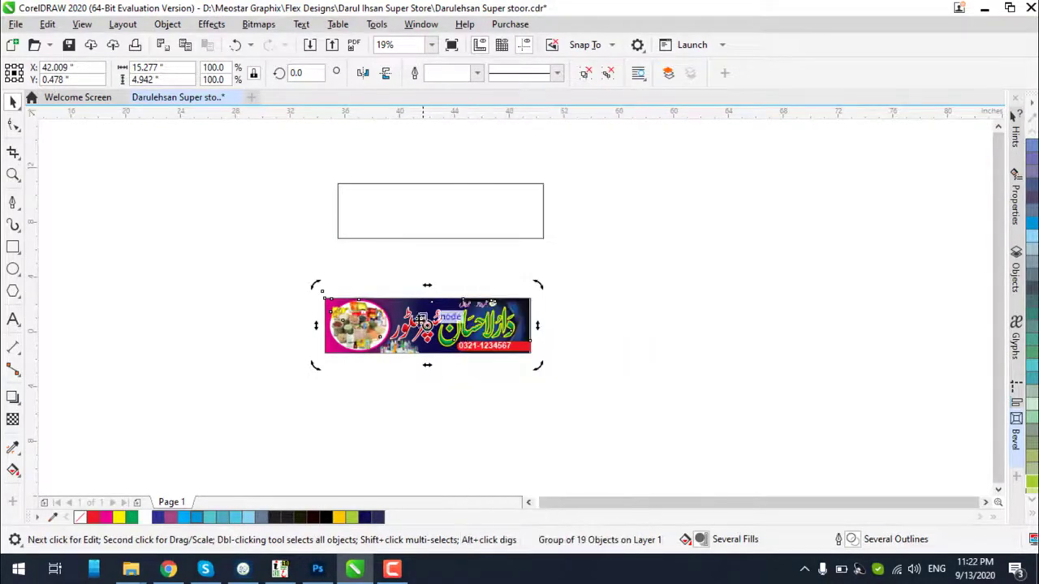
left_click(388, 250)
left_click(483, 324)
right_click(483, 325)
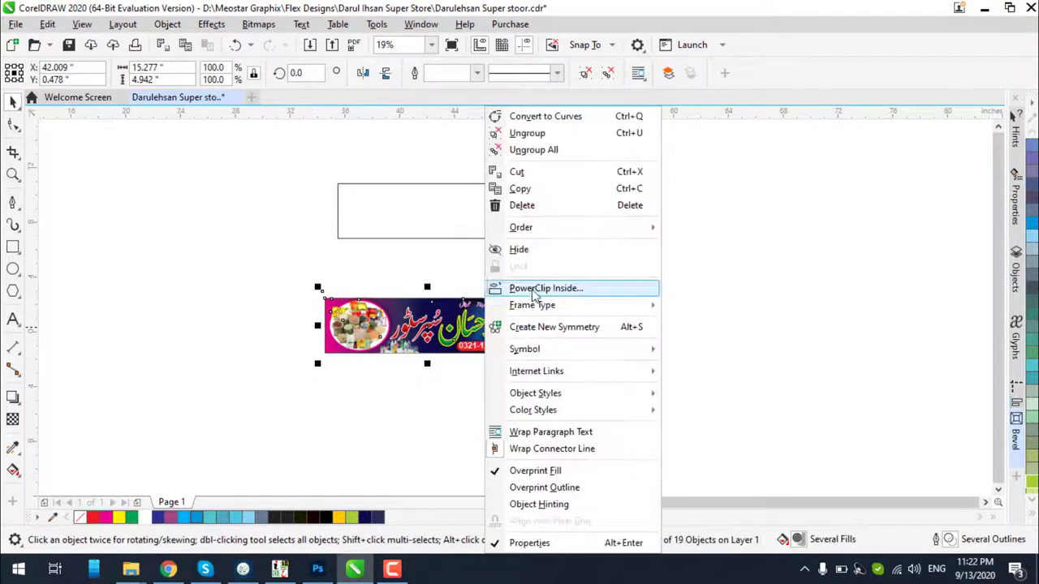
left_click(537, 289)
left_click(500, 217)
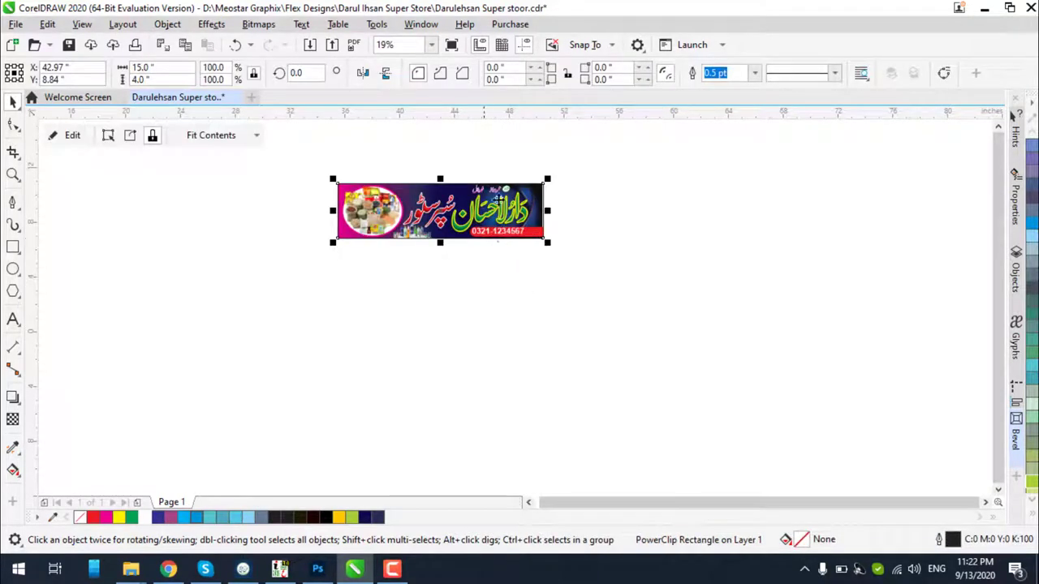
Clear the clipped banner's selection and close the File menu without choosing anything
scroll(519, 203, "up", 2)
scroll(503, 217, "up", 10)
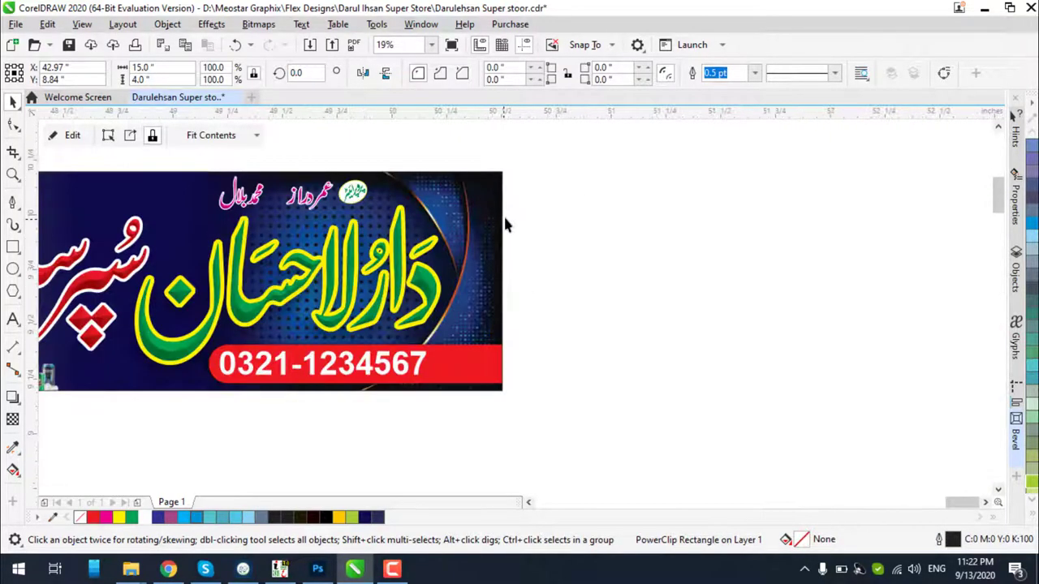
scroll(518, 205, "down", 2)
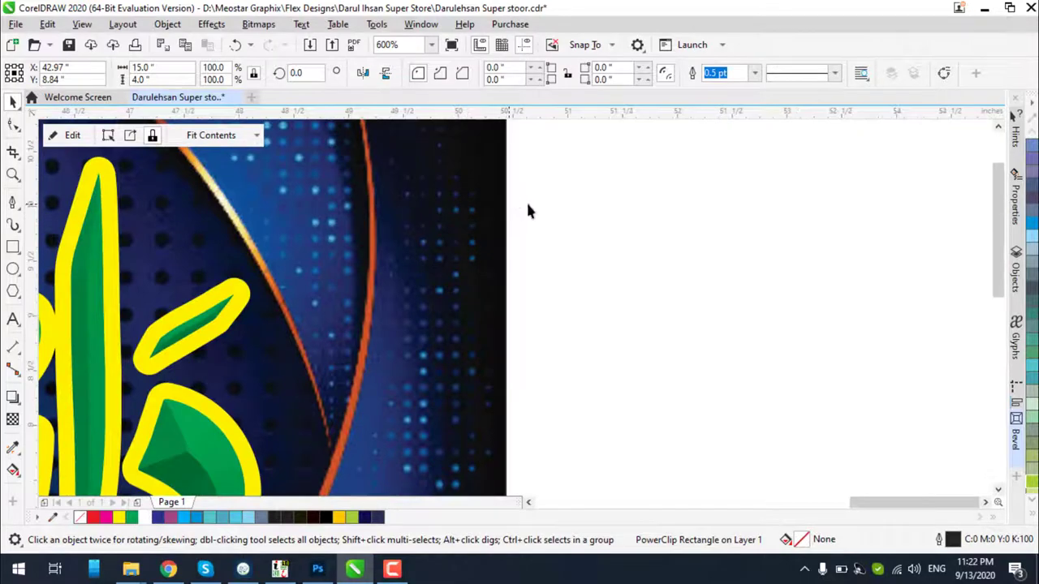
scroll(528, 205, "down", 8)
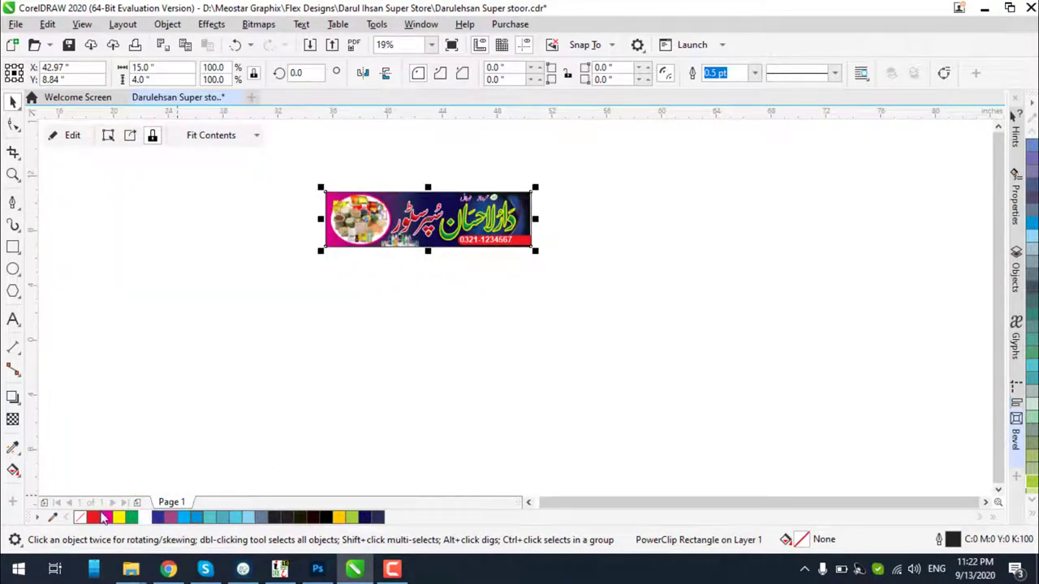
key("Escape")
scroll(340, 199, "up", 3)
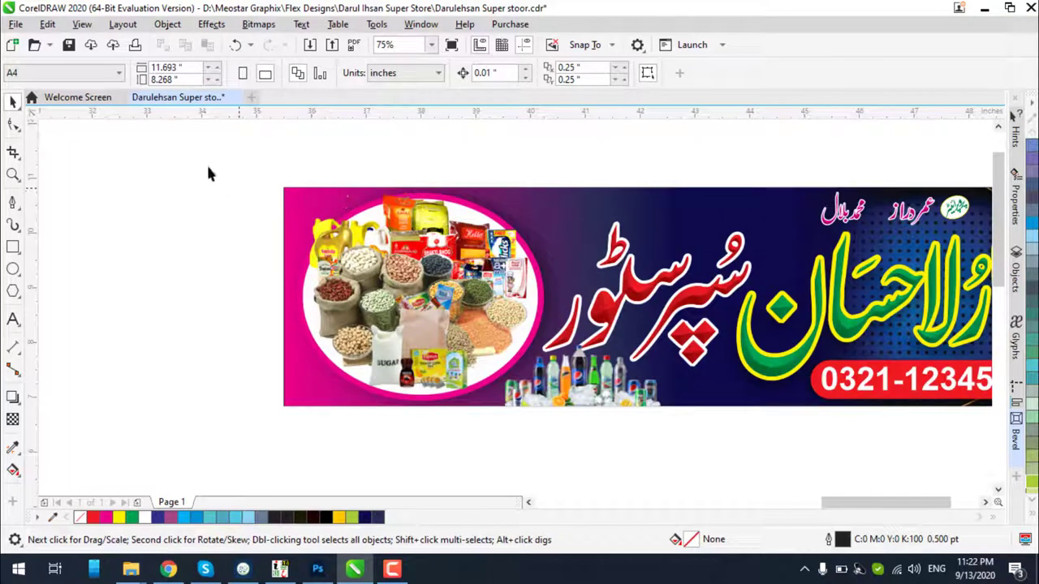
left_click(16, 25)
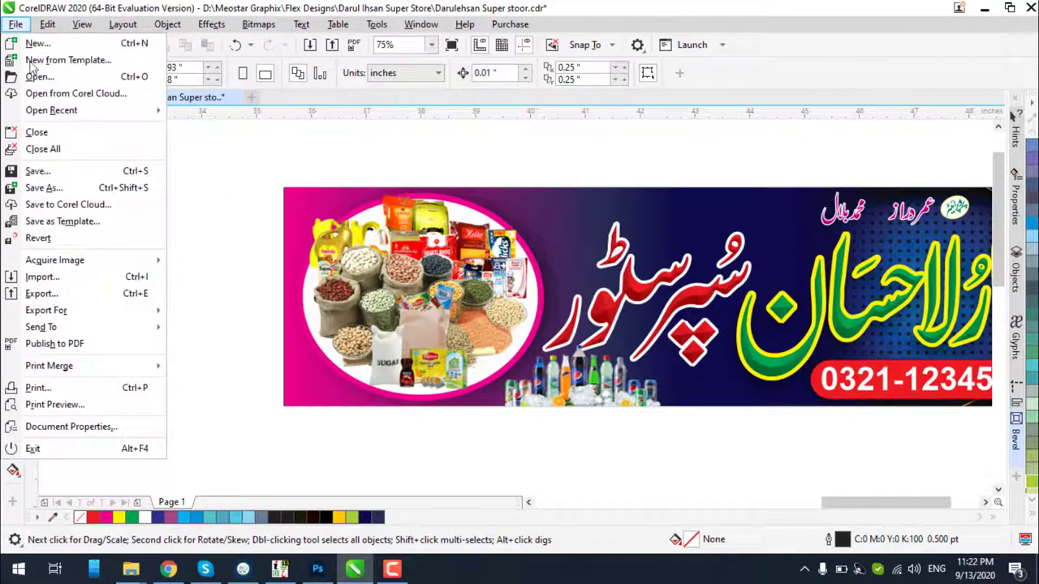
mouse_move(108, 112)
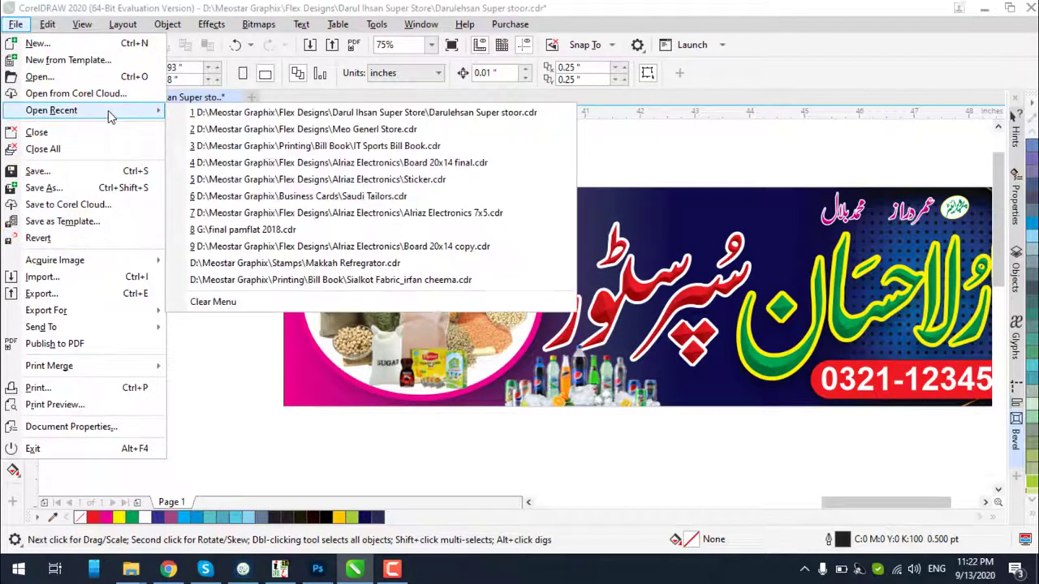
left_click(312, 375)
scroll(396, 318, "down", 5)
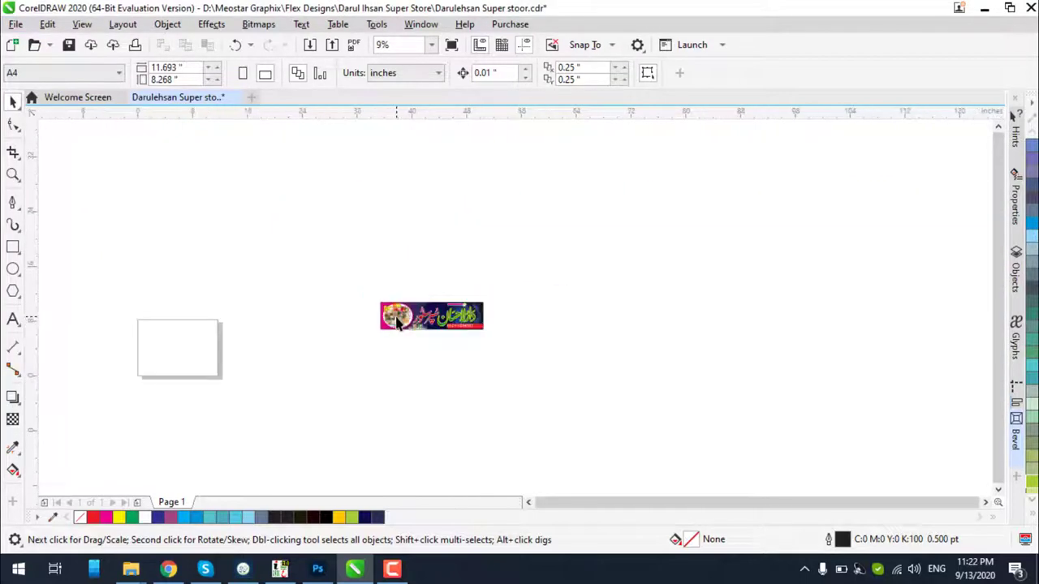
Switch the drawing to Wireframe display so only outlines show
left_click(82, 24)
left_click(107, 42)
scroll(272, 357, "up", 3)
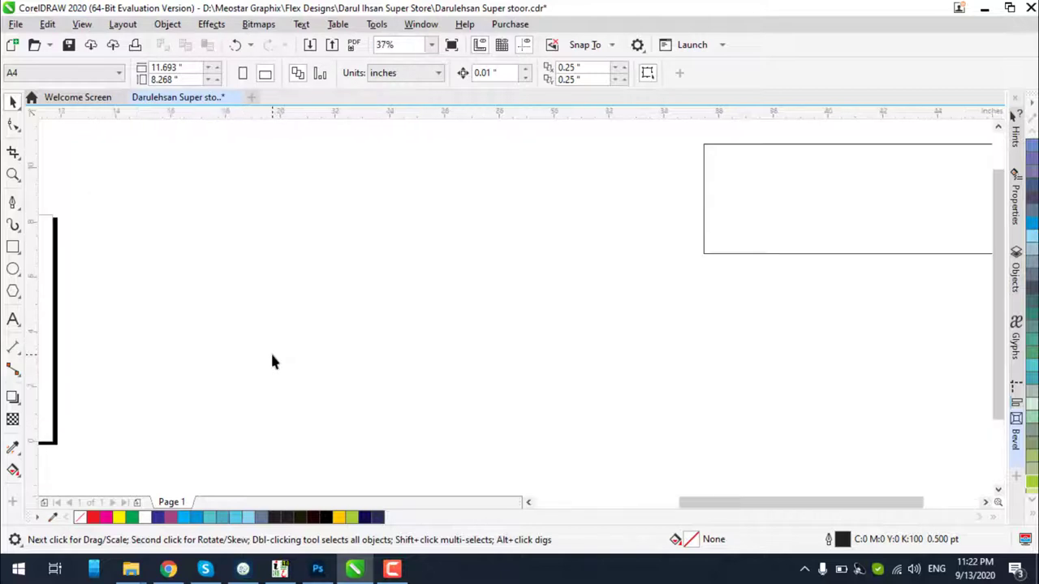
scroll(423, 295, "down", 3)
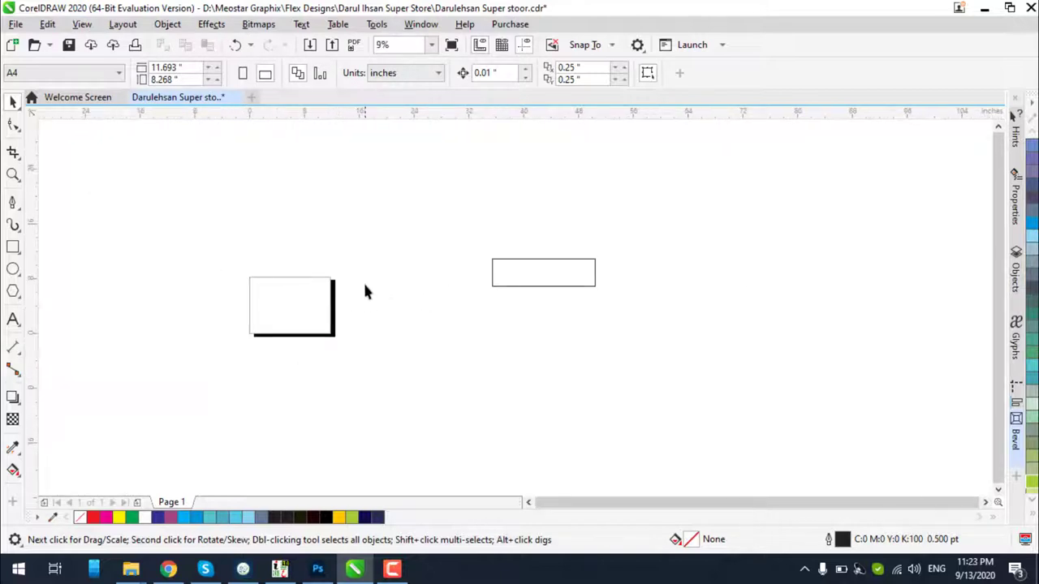
scroll(394, 273, "down", 2)
scroll(475, 280, "up", 5)
scroll(478, 278, "up", 2)
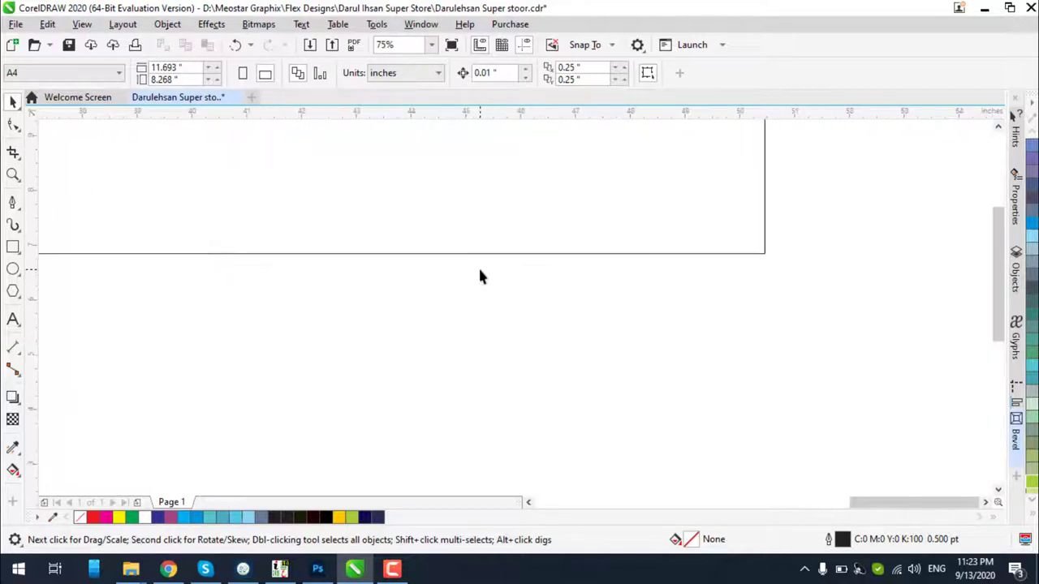
scroll(479, 274, "down", 4)
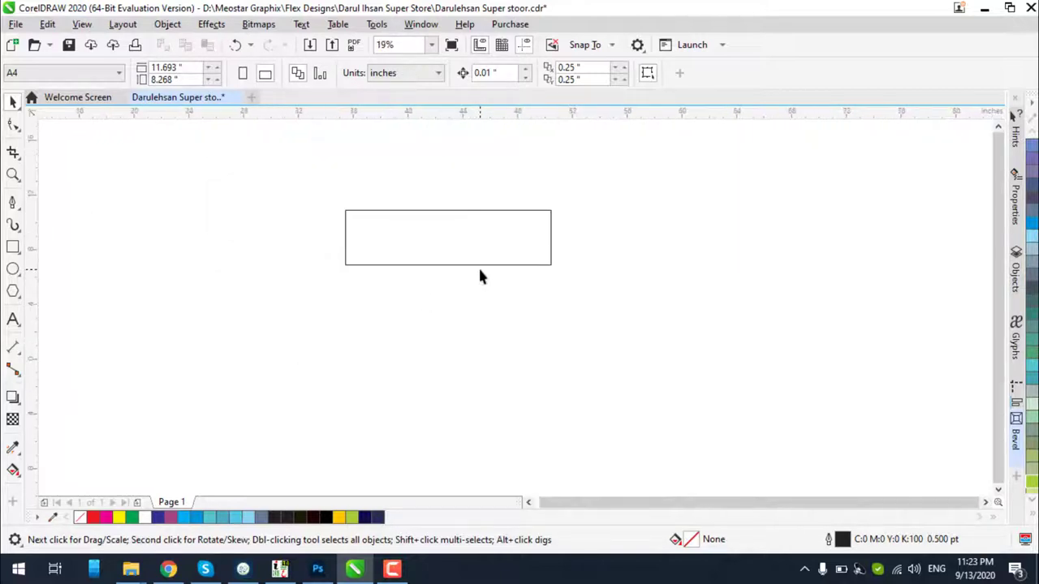
Select the PowerClip frame and extract the banner contents out of it
left_click(82, 24)
left_click(109, 76)
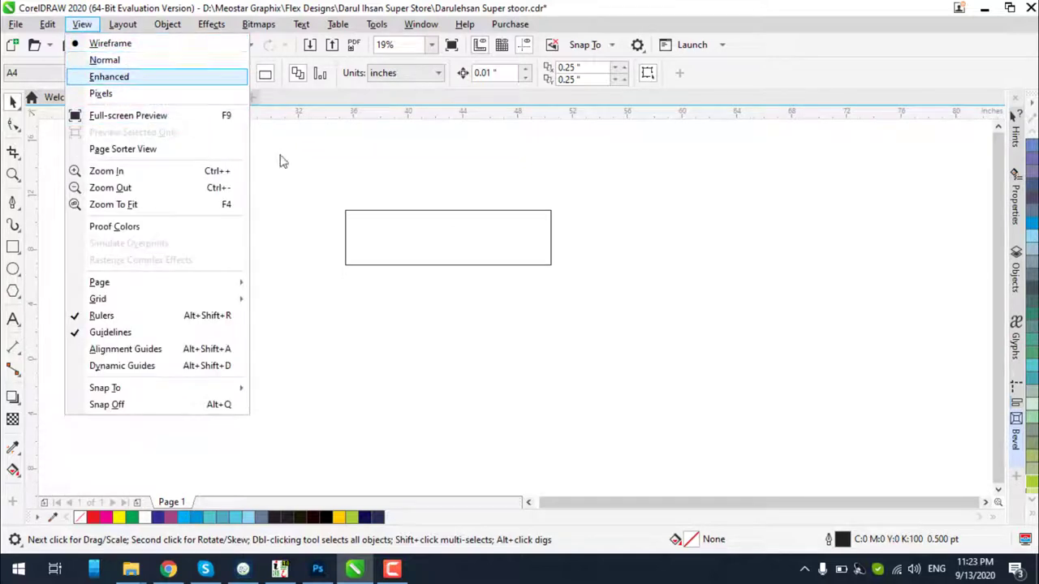
key("Tab")
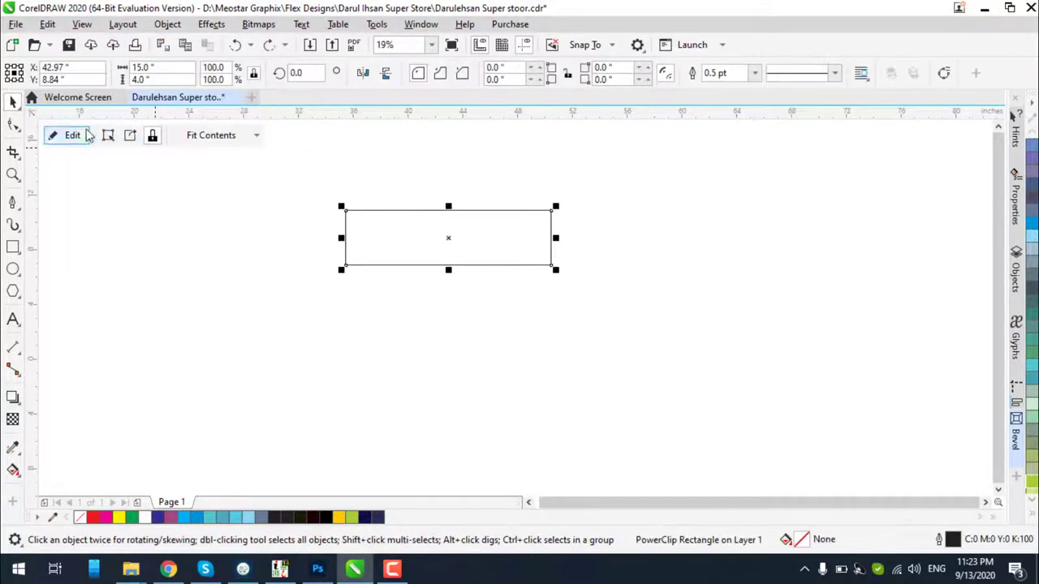
left_click(130, 135)
left_click(192, 209)
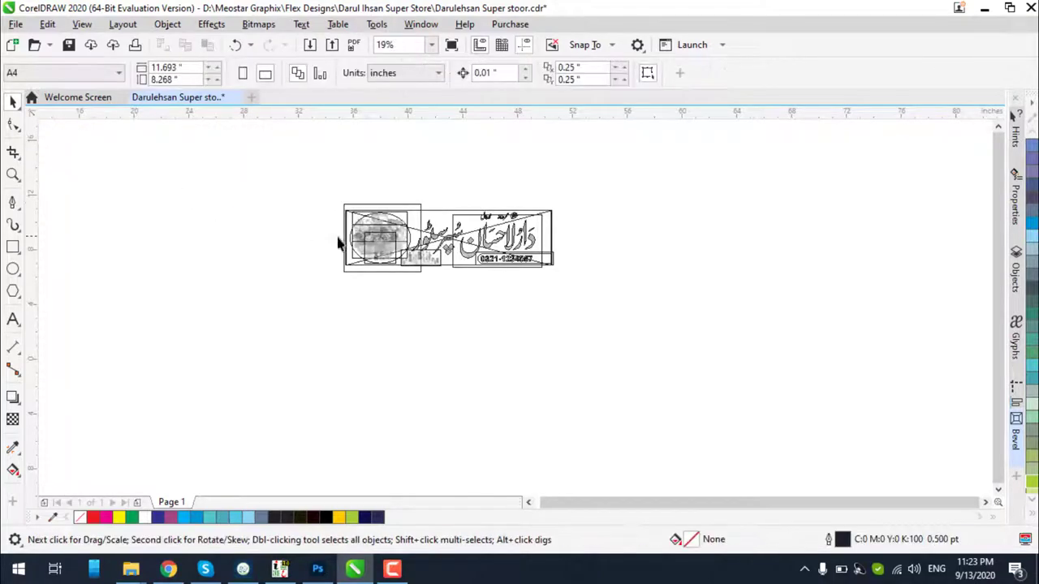
scroll(410, 232, "up", 4)
scroll(411, 231, "down", 5)
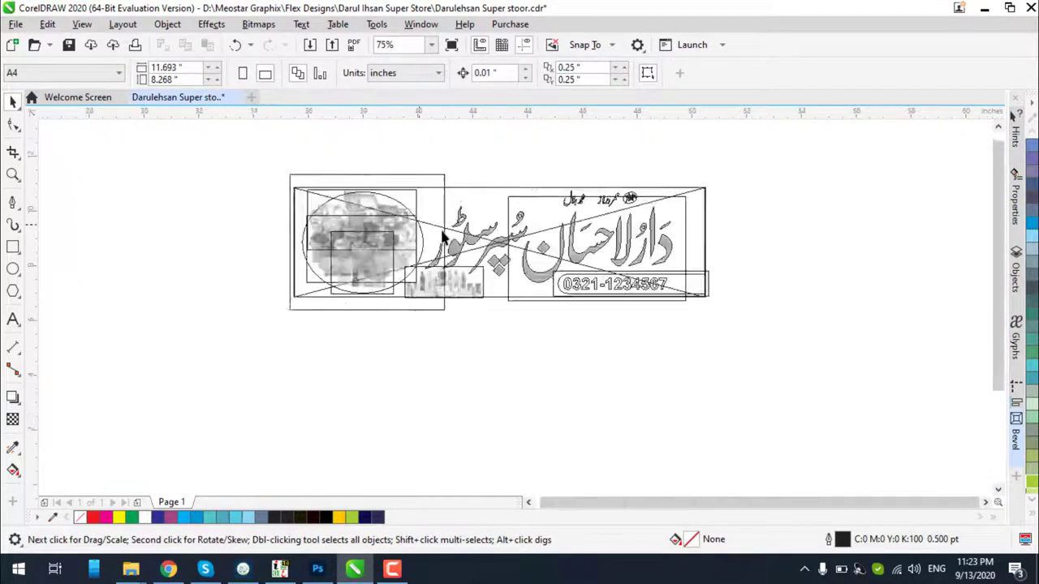
Undo and redo the banner extraction, reselecting the clip frame in between
key("ctrl+z")
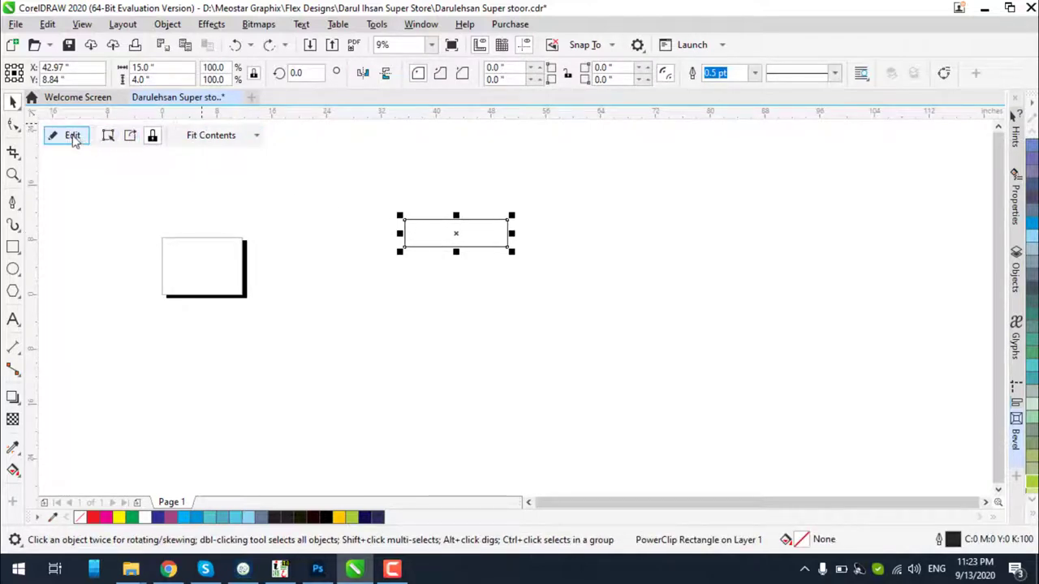
key("ctrl+shift+z")
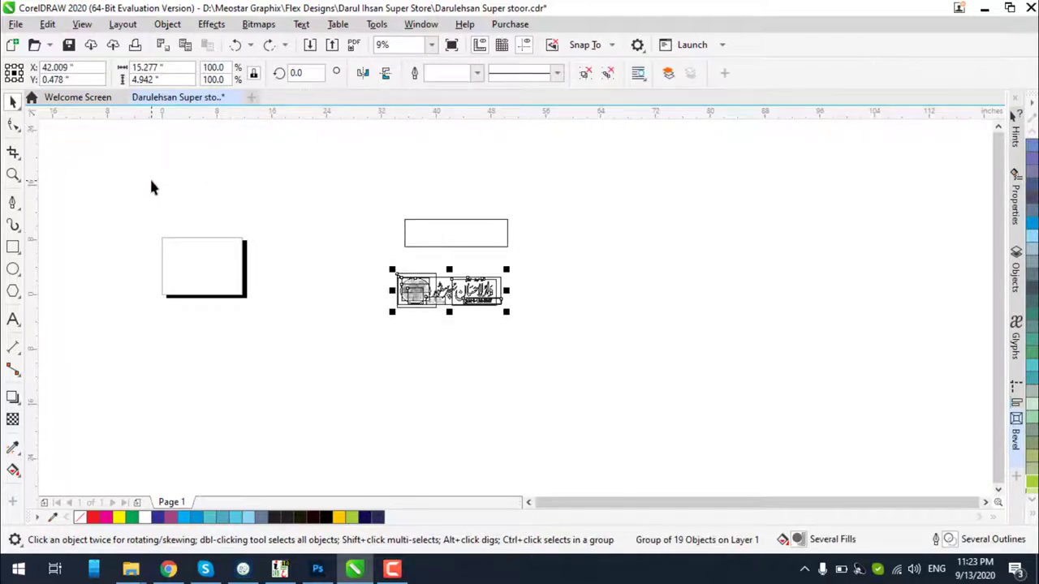
key("ctrl+z")
left_click(198, 159)
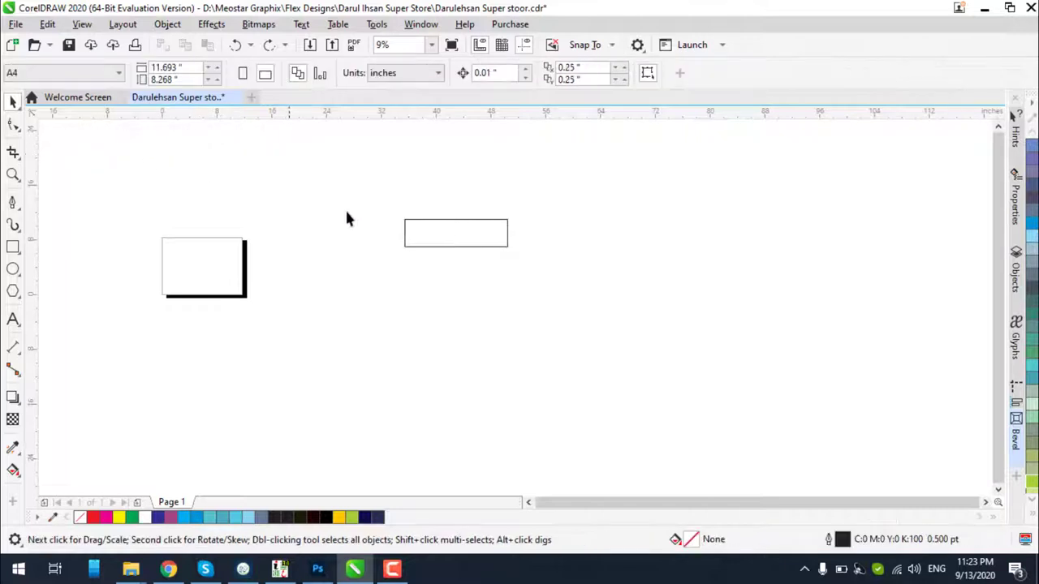
left_click(418, 233)
key("Escape")
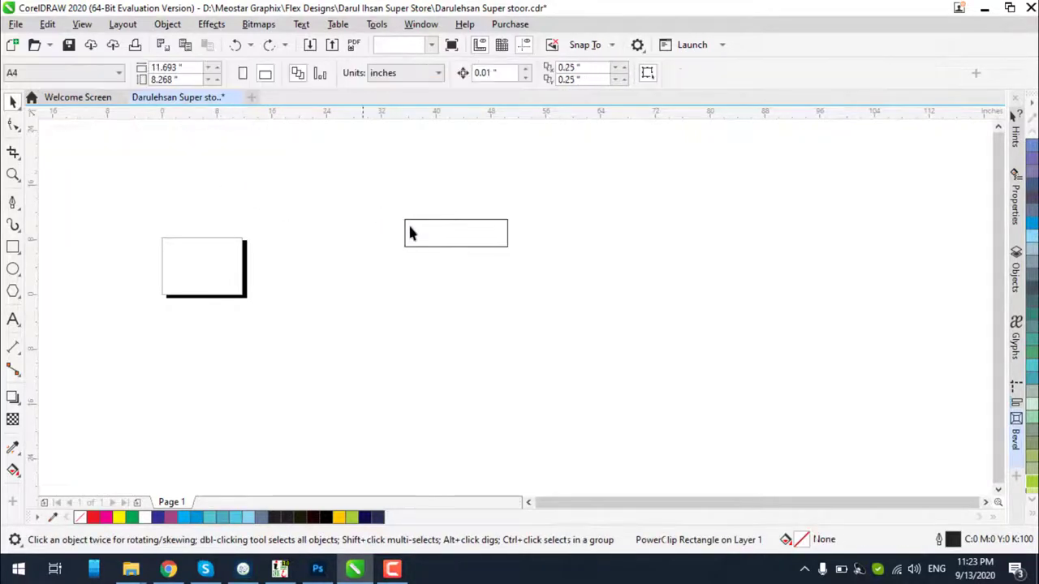
scroll(412, 233, "up", 1)
key("ctrl+shift+z")
key("ctrl+shift+z")
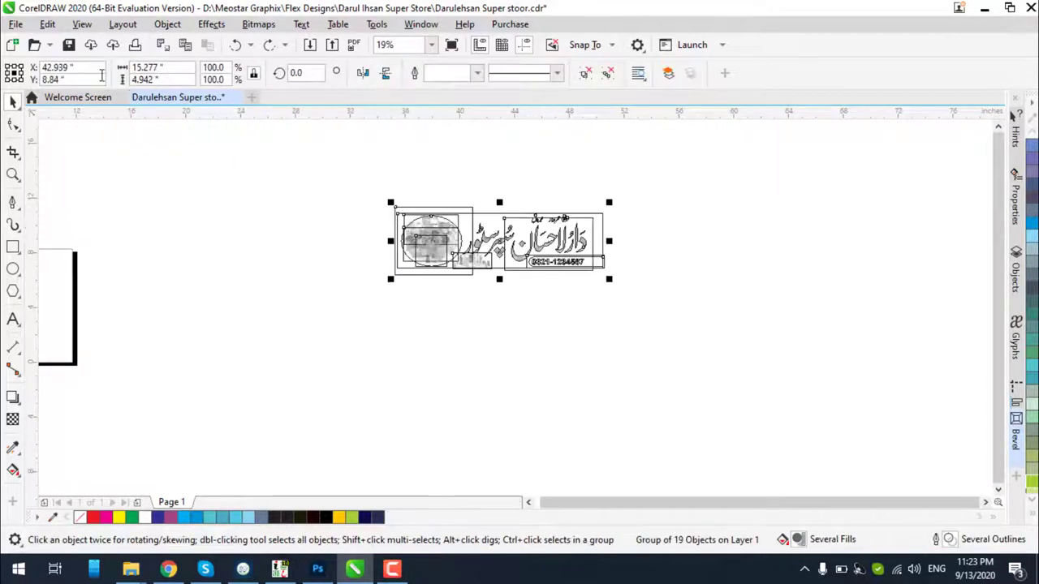
Return to Enhanced full-colour display and zoom to fit the whole banner
left_click(81, 24)
left_click(105, 74)
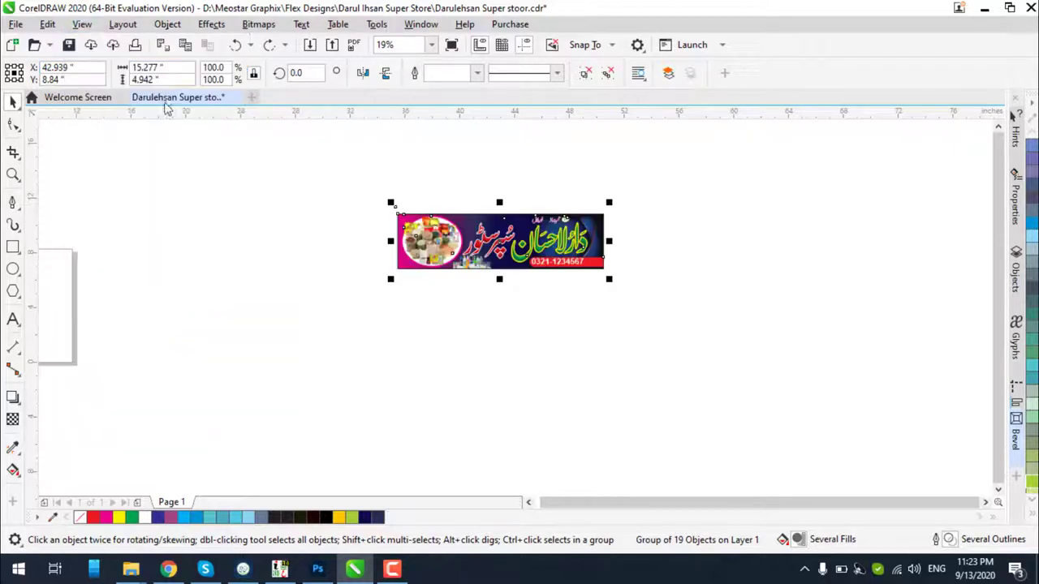
key("Escape")
key("F4")
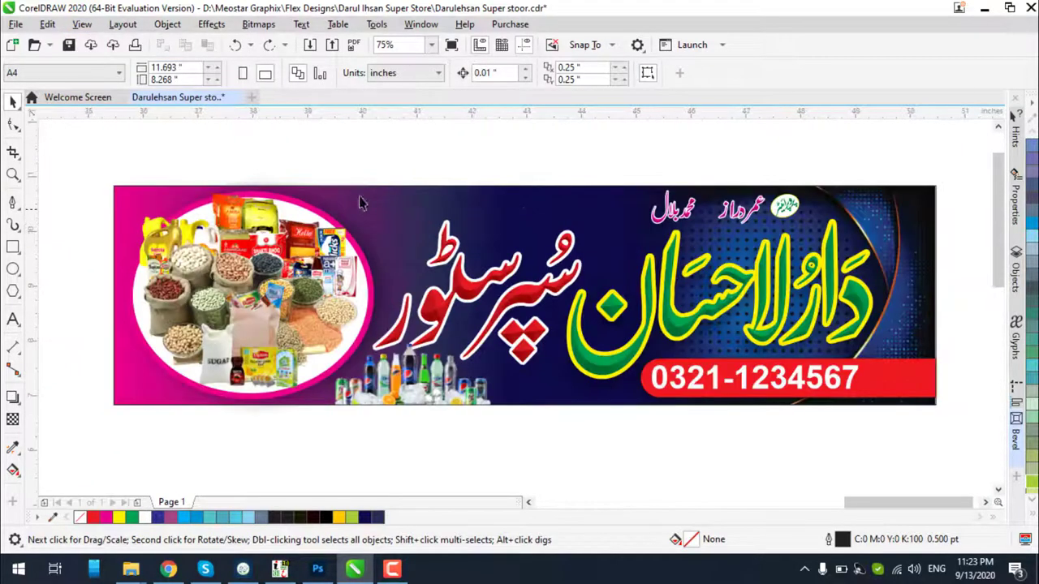
Open the recent file Meo Generl Store.cdr
left_click(16, 25)
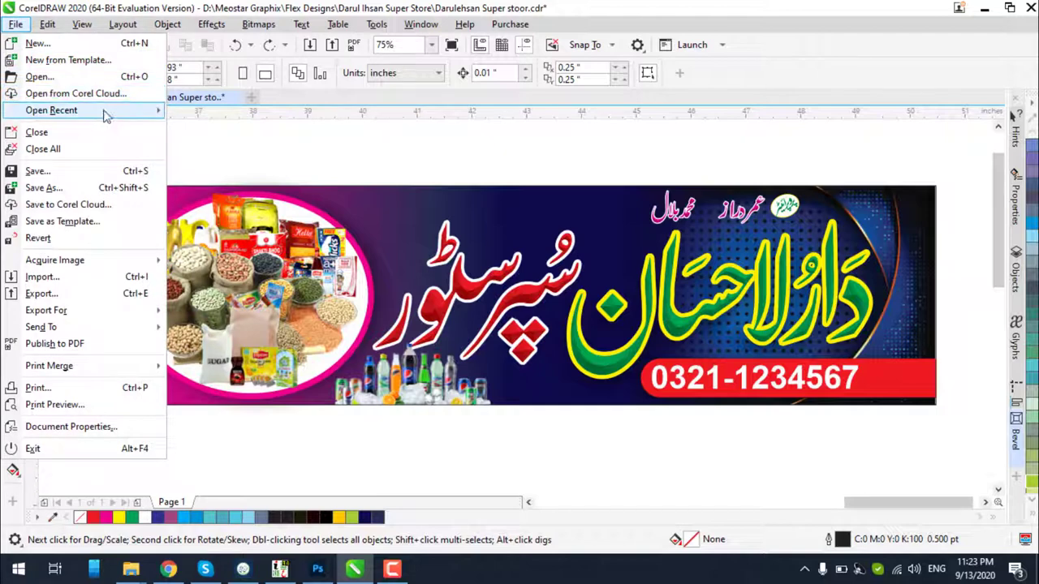
mouse_move(98, 111)
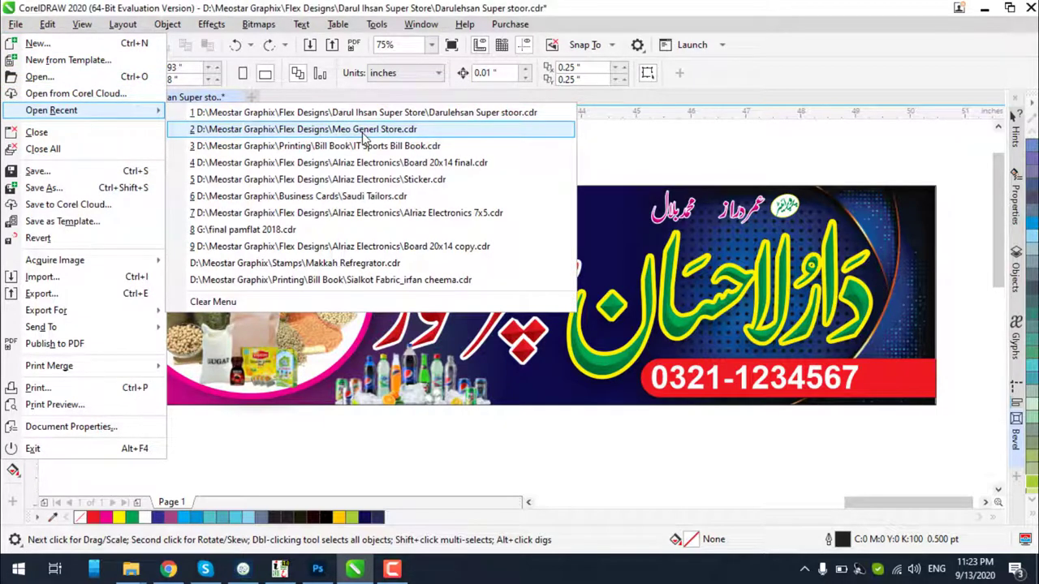
left_click(363, 131)
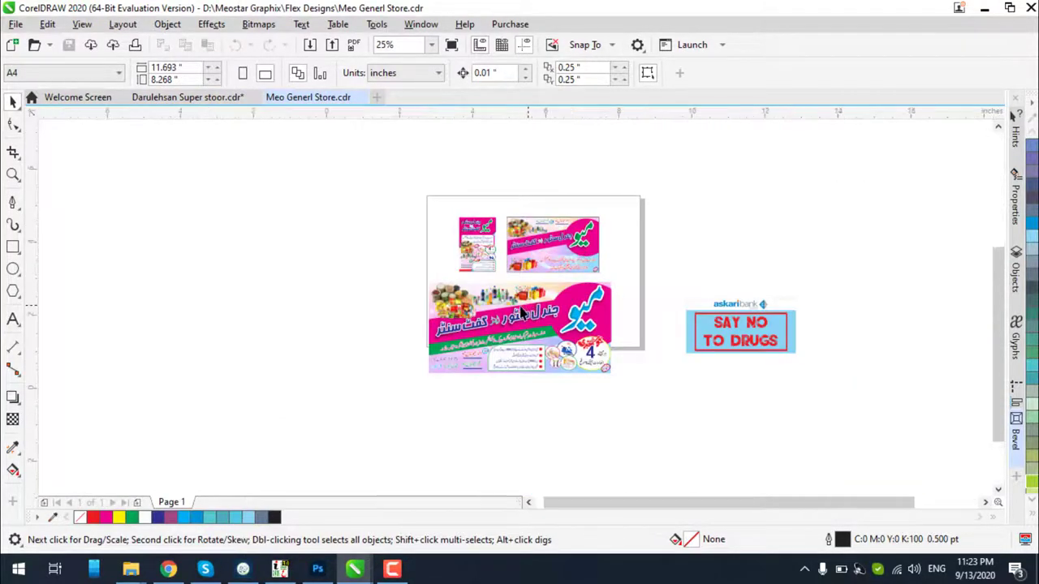
Select its small round logo, then return to the Darulehsan Super stoor document
scroll(529, 313, "up", 3)
scroll(536, 300, "down", 2)
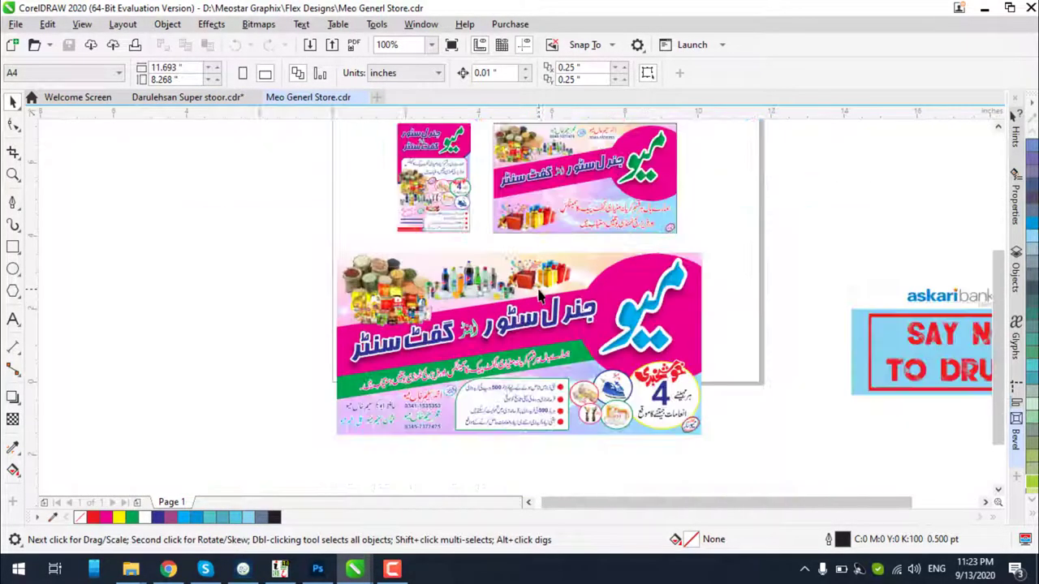
scroll(688, 223, "up", 4)
left_click(694, 217)
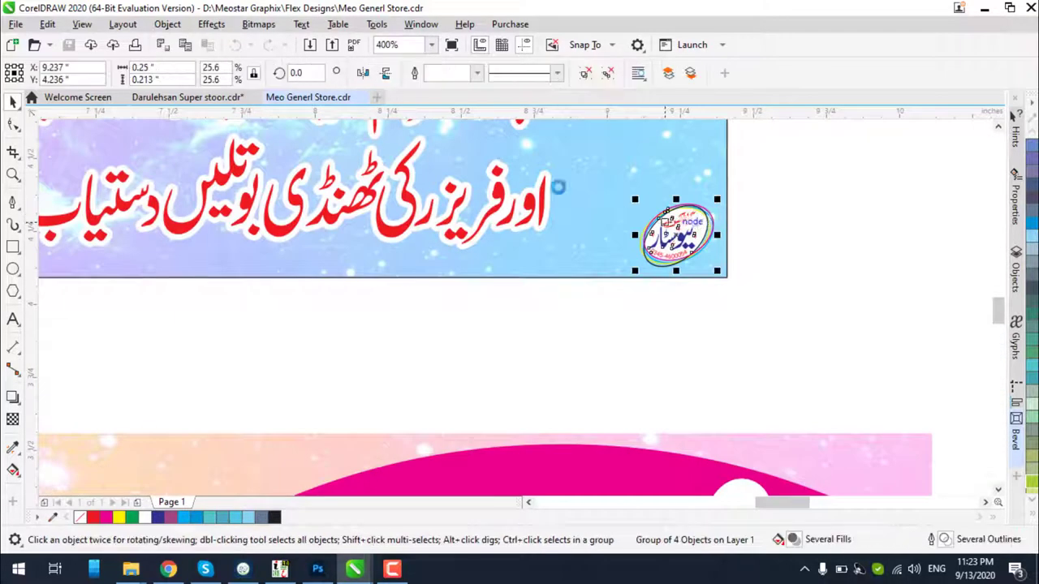
left_click(228, 99)
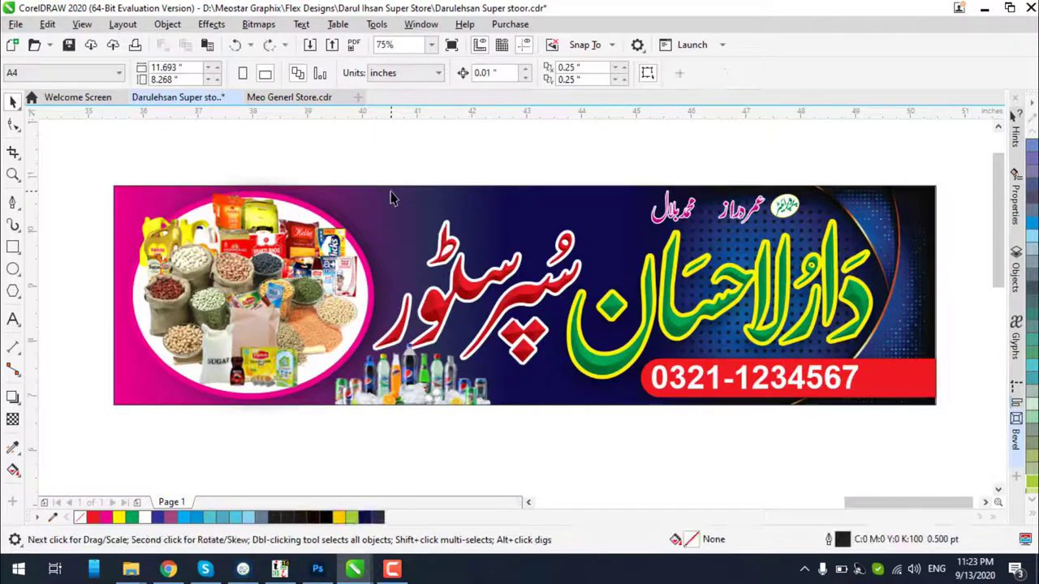
Move the pasted round logo to the banner's bottom-left corner and enlarge it
left_click(391, 198)
scroll(433, 228, "down", 6)
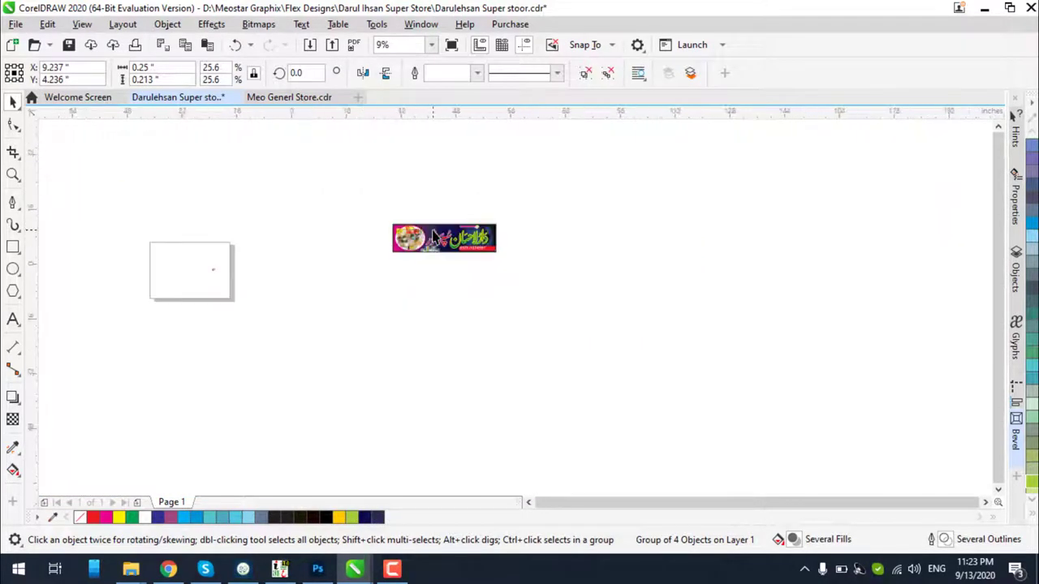
scroll(343, 250, "up", 3)
left_click_drag(259, 264, 678, 156)
scroll(621, 231, "up", 5)
left_click_drag(641, 194, 604, 180)
scroll(638, 168, "up", 4)
scroll(605, 180, "down", 4)
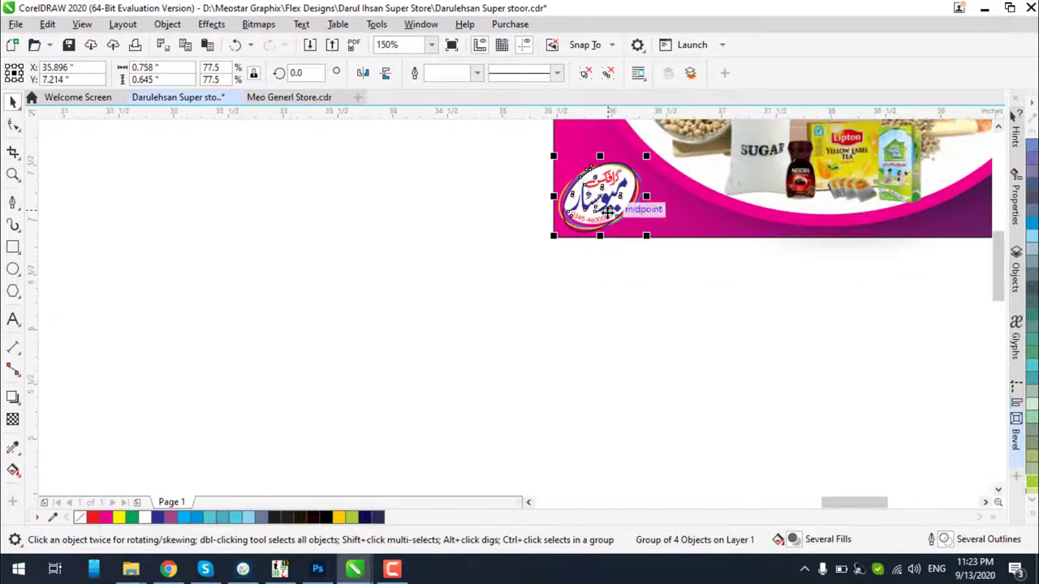
scroll(641, 158, "up", 4)
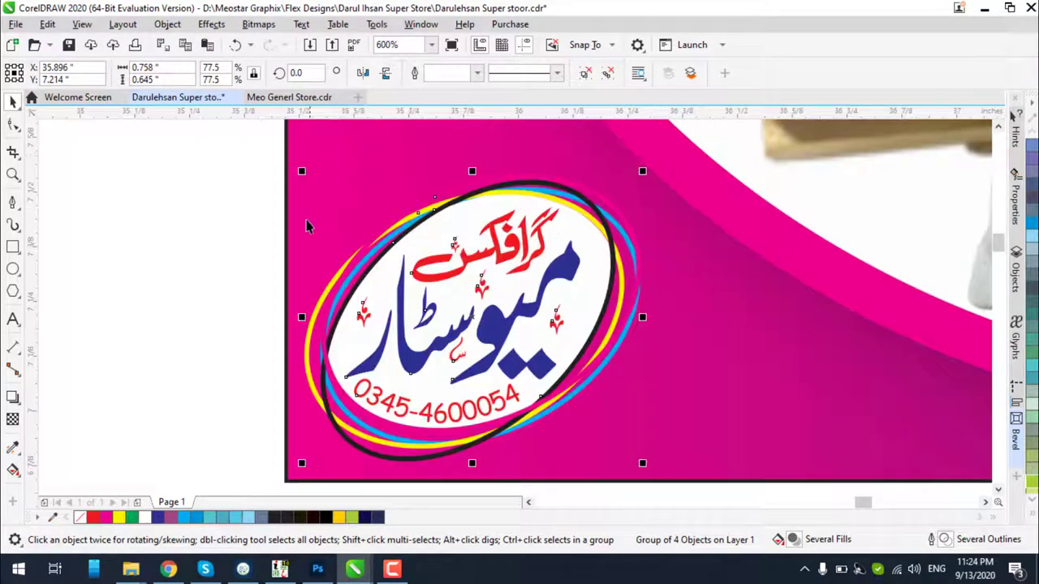
Remove the black outline from the pink background rectangle
left_click(295, 213)
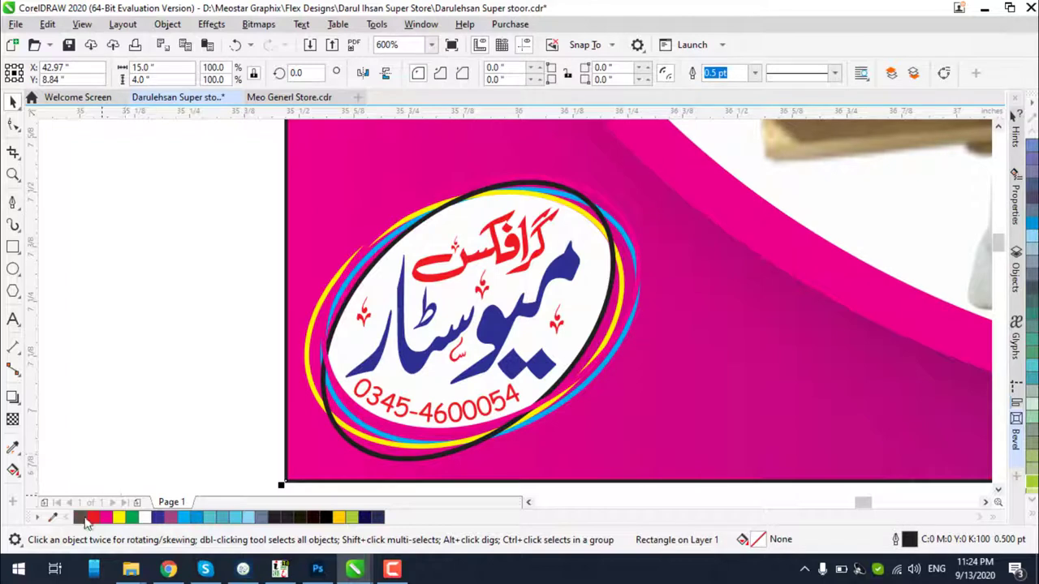
right_click(81, 518)
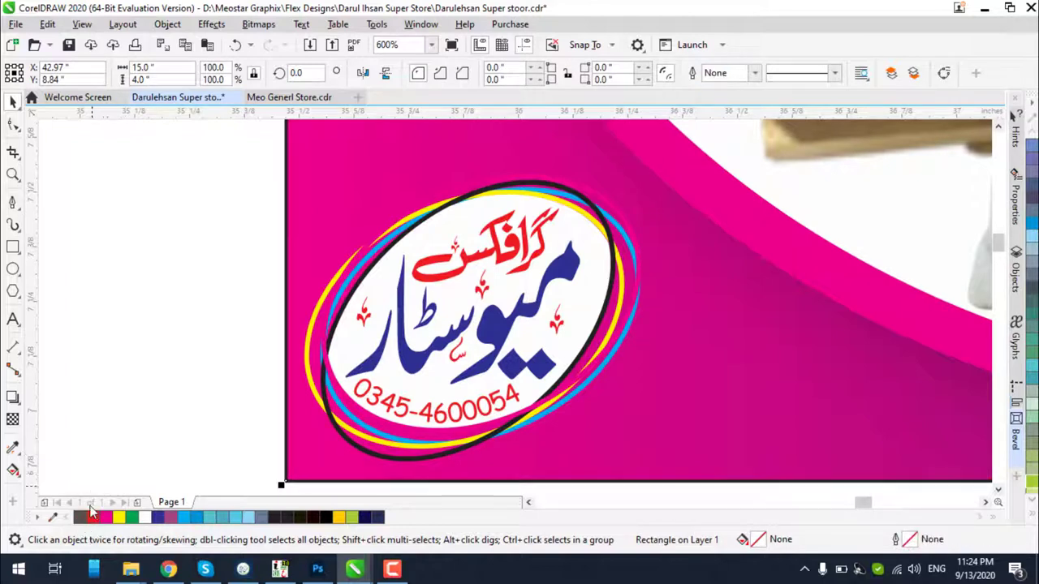
left_click(242, 464)
left_click(297, 477)
left_click(189, 357)
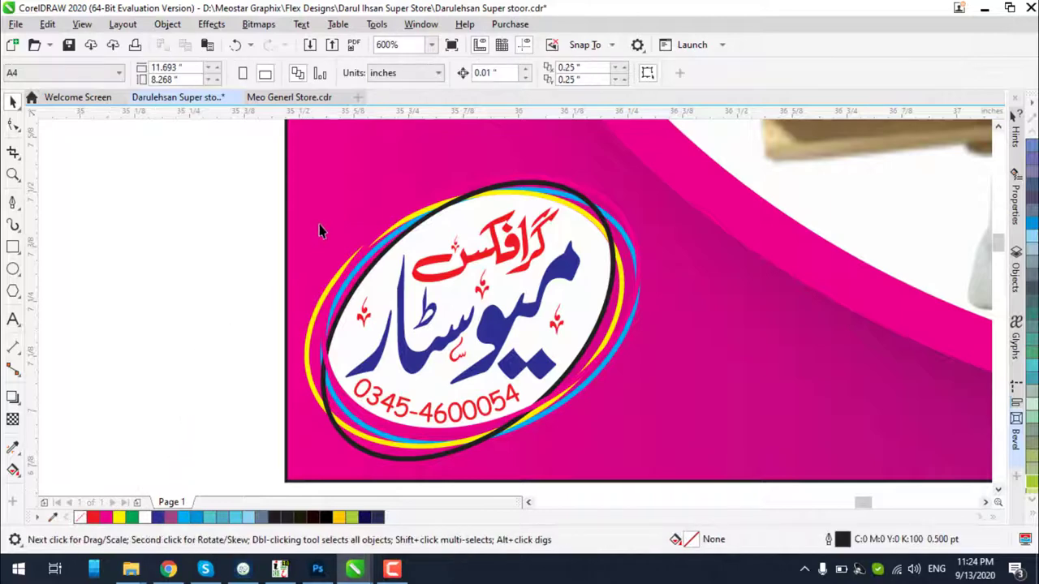
left_click(283, 243)
scroll(283, 243, "down", 3)
left_click(300, 351)
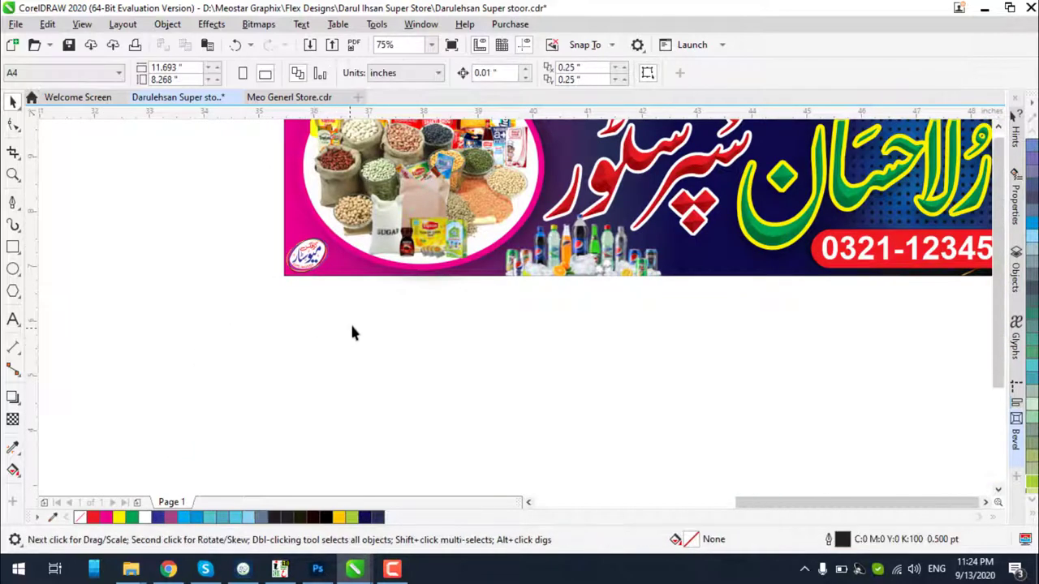
Marquee-select the whole banner group
scroll(350, 328, "down", 2)
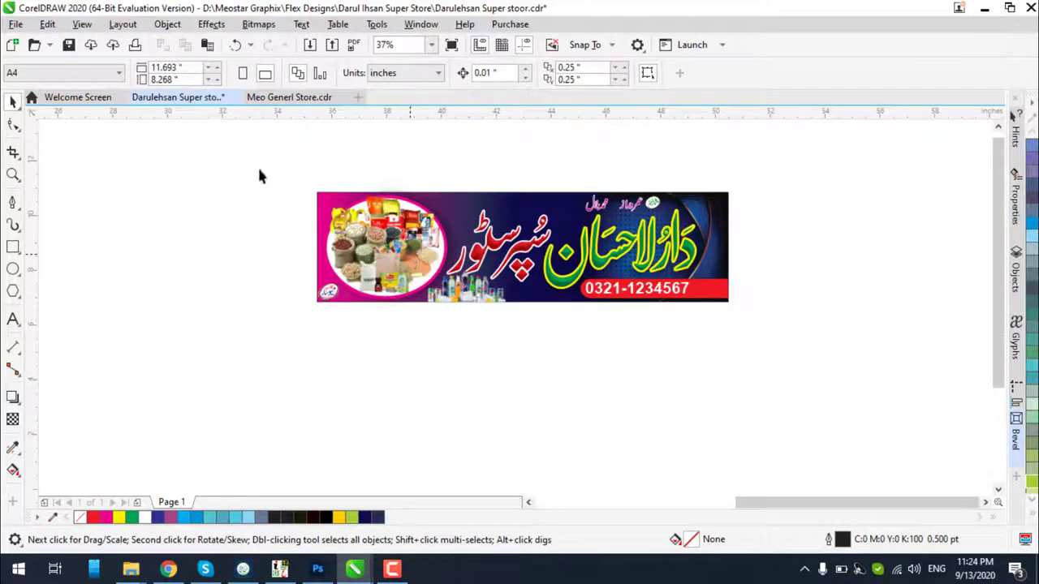
left_click_drag(750, 343, 779, 346)
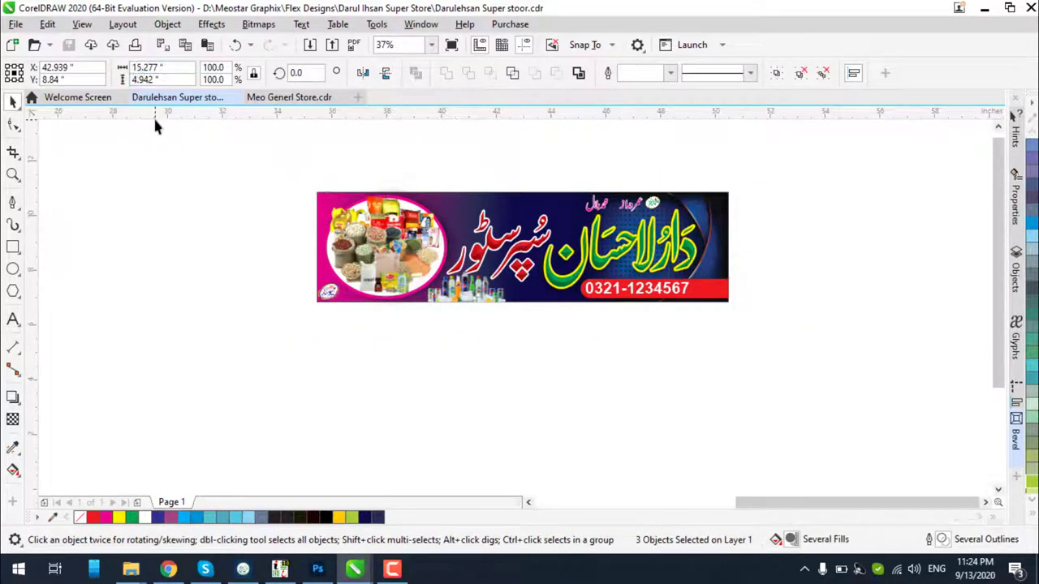
left_click_drag(229, 169, 834, 343)
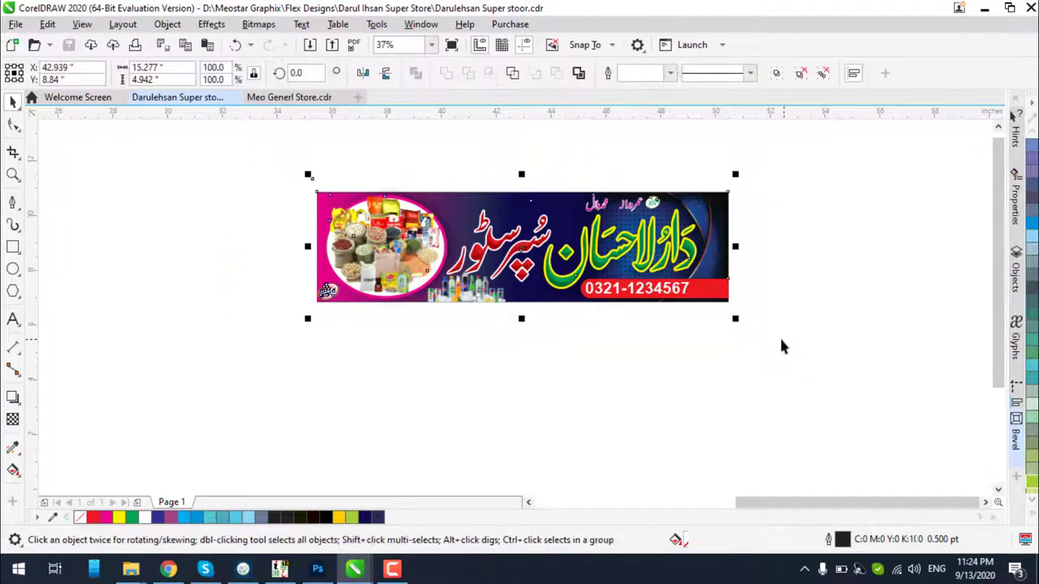
left_click_drag(224, 140, 808, 195)
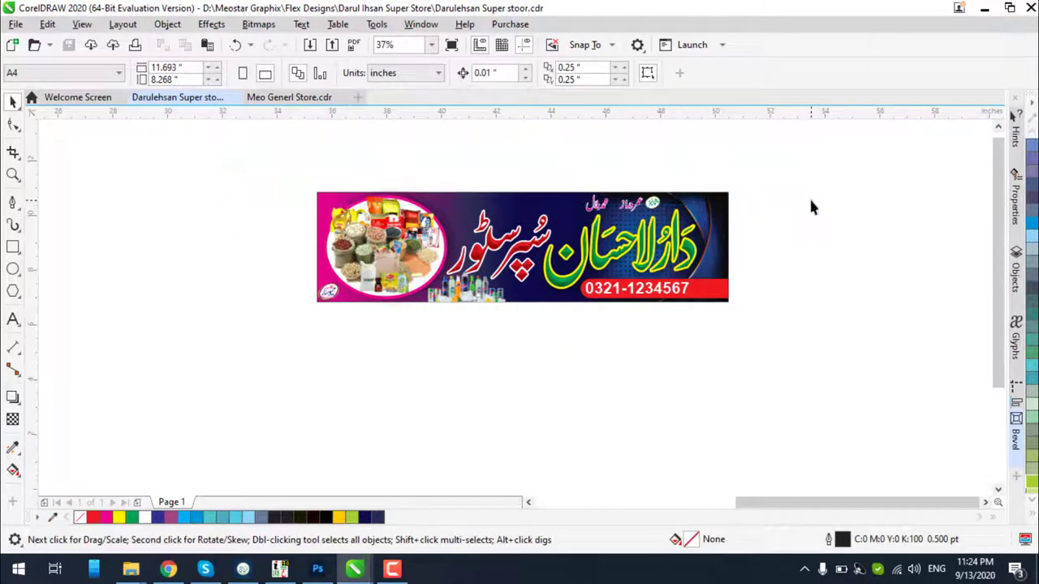
left_click(339, 201)
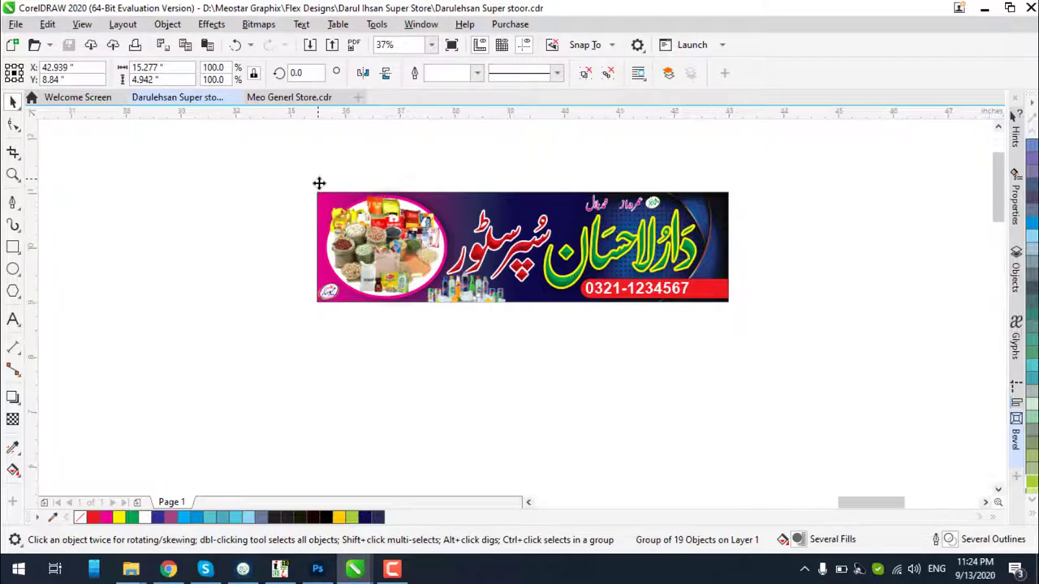
scroll(319, 184, "up", 3)
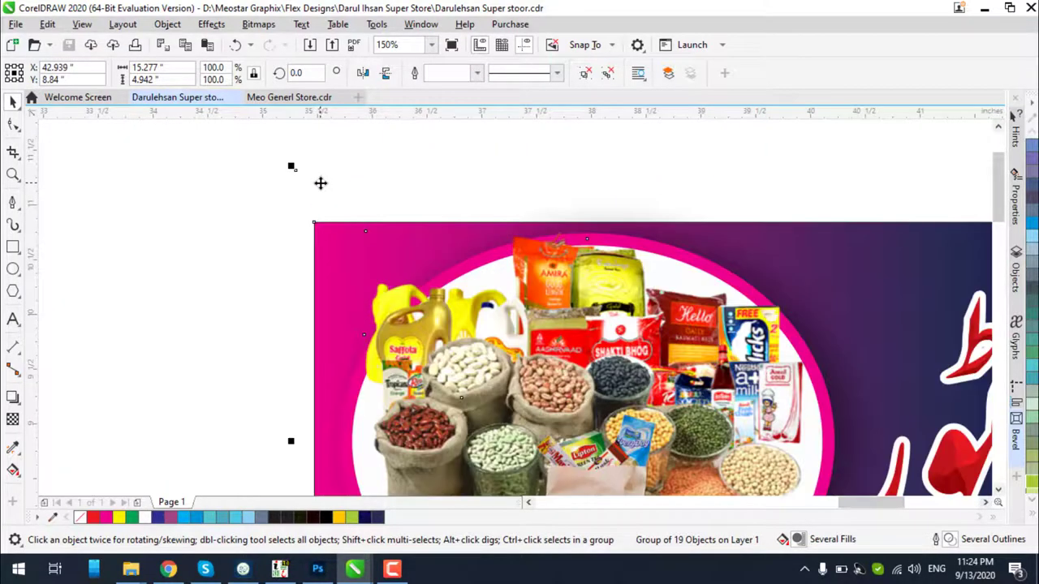
Switch the view to Wireframe and deselect the banner
left_click(82, 24)
left_click(111, 43)
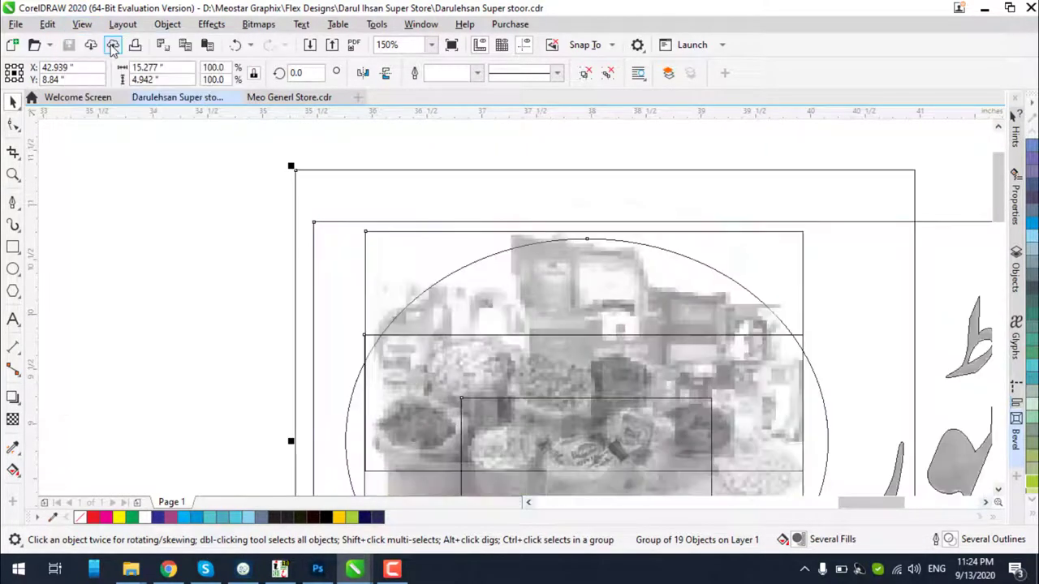
scroll(385, 195, "down", 1)
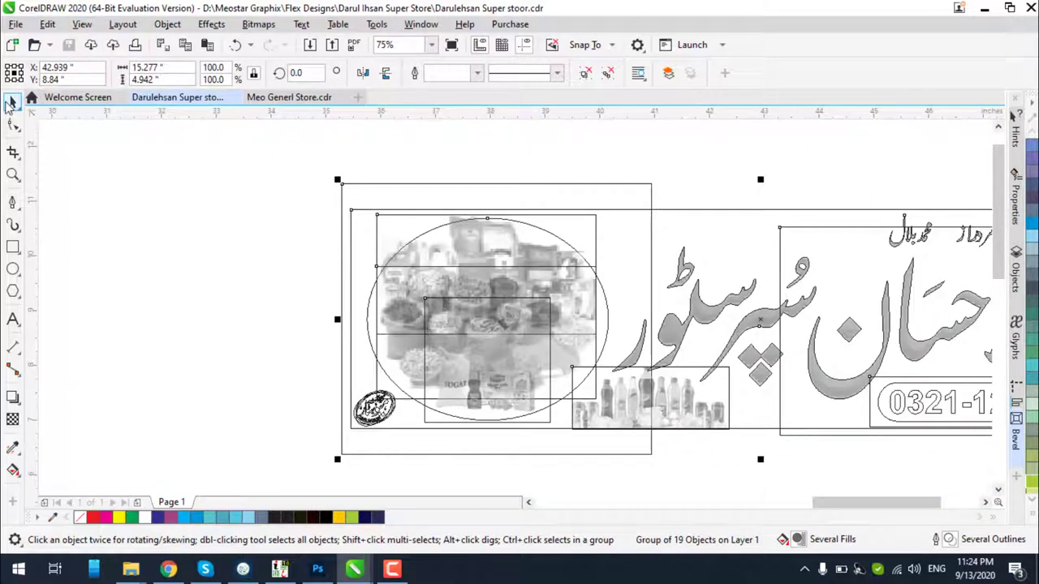
left_click(117, 132)
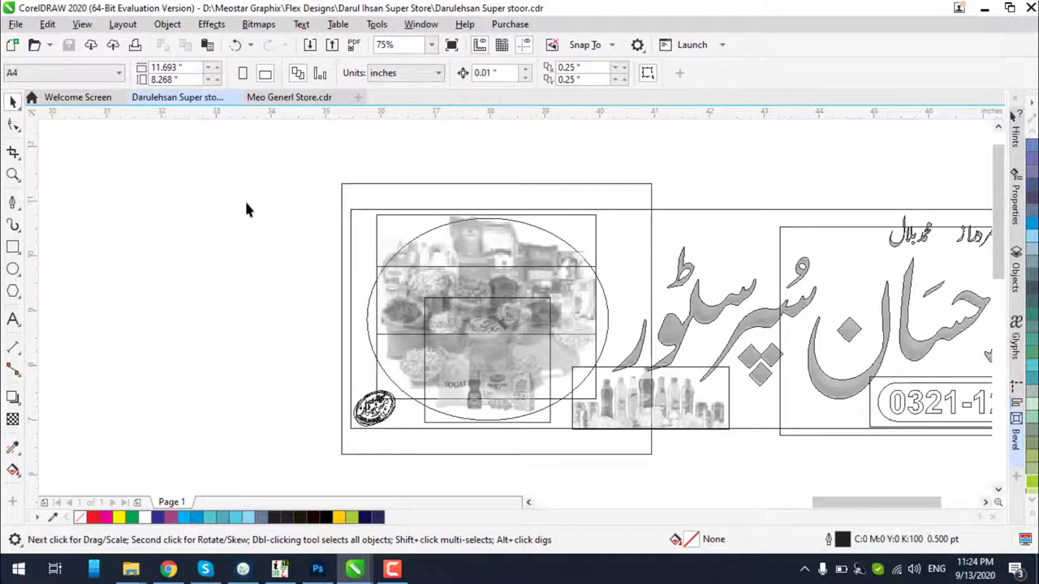
Return to full colour and paste an empty 15 x 4 frame below the banner with a magenta outline
left_click(81, 23)
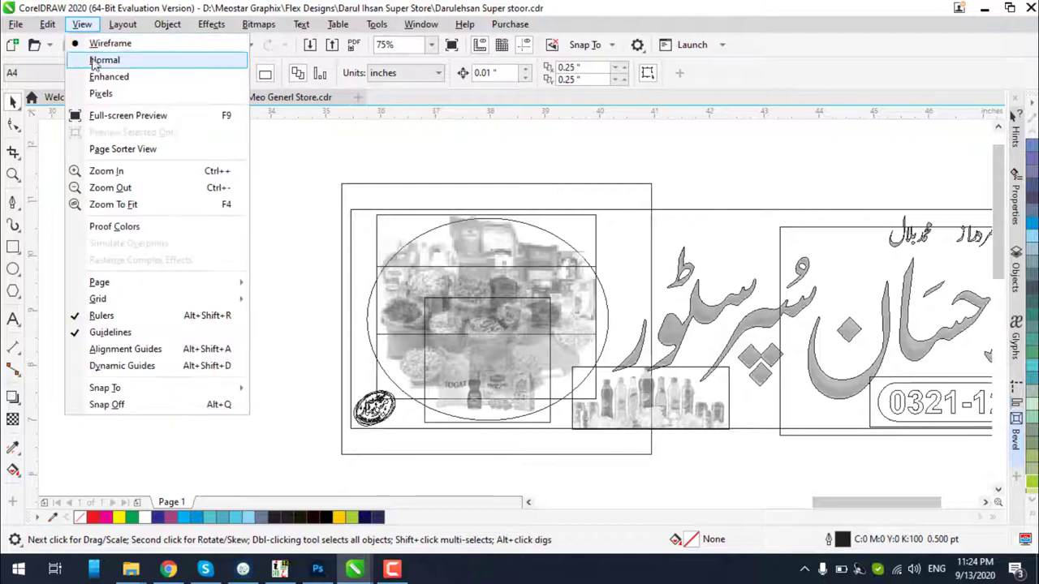
left_click(106, 74)
scroll(246, 183, "down", 2)
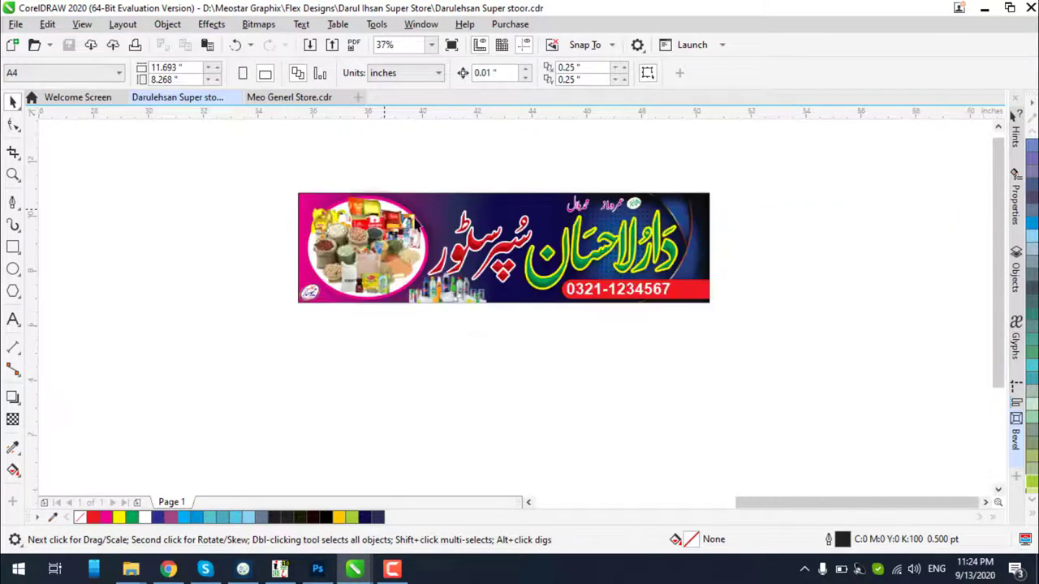
left_click(416, 221)
key("ctrl+v")
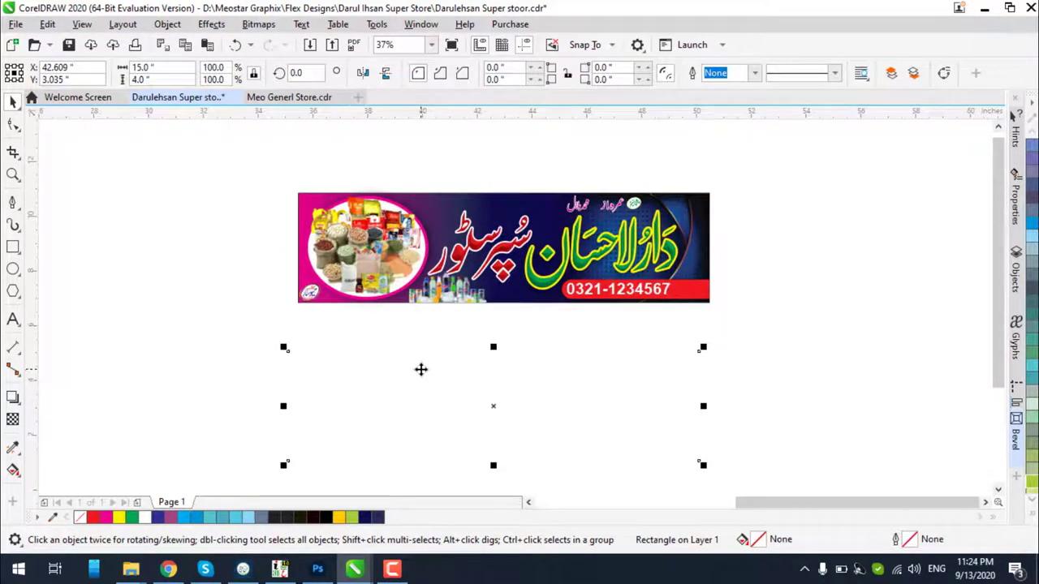
left_click_drag(420, 369, 413, 423)
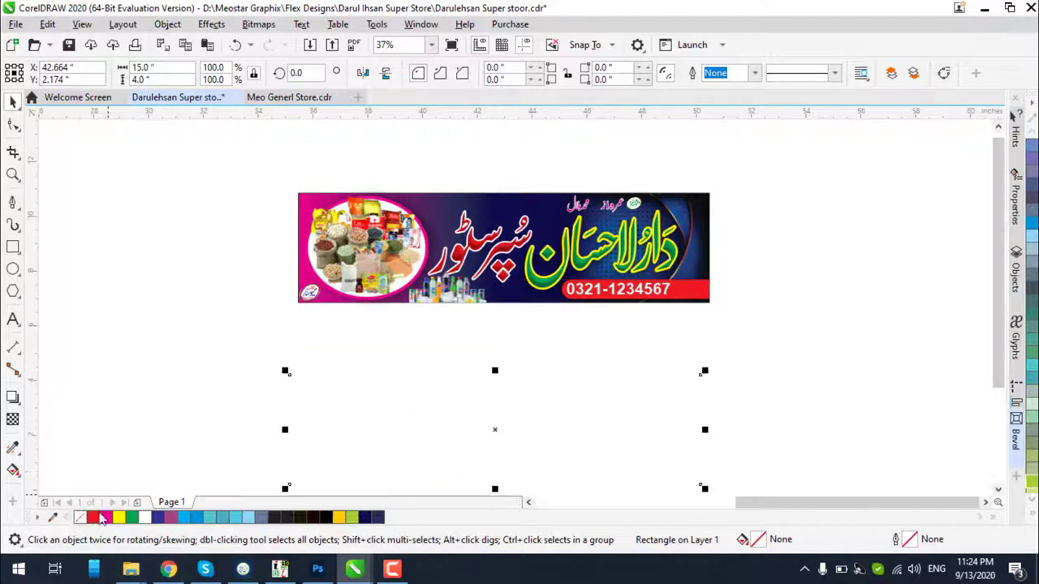
right_click(104, 518)
left_click(213, 325)
Try moving the banner group down over the frame, then undo the move
left_click(303, 197)
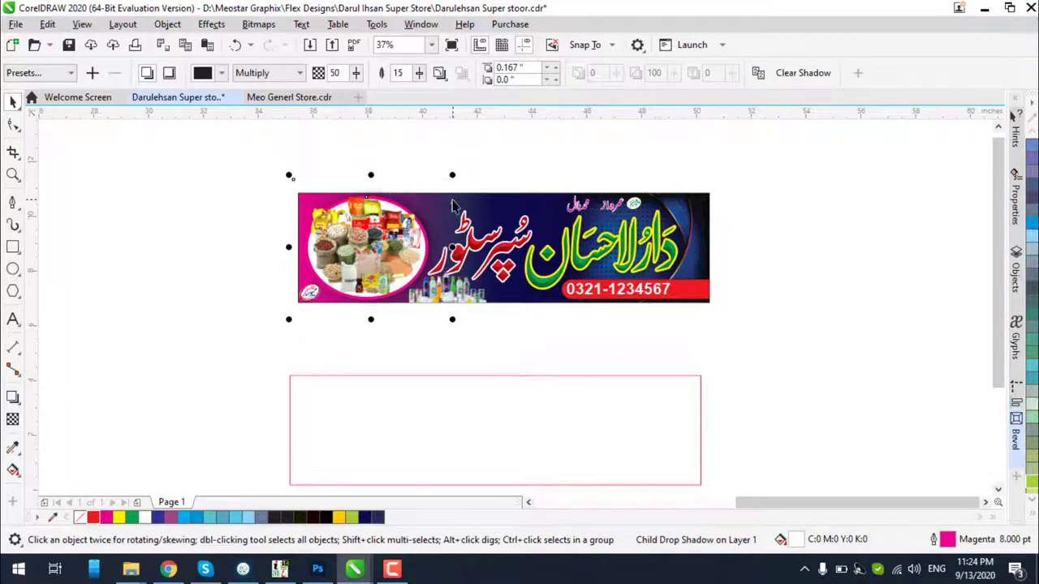
left_click(490, 203)
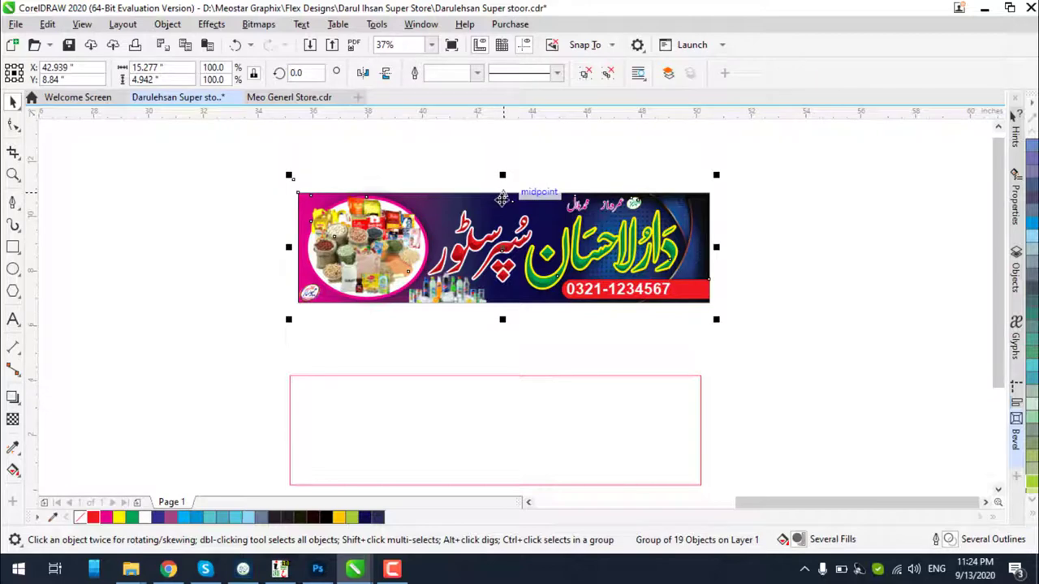
left_click_drag(502, 199, 512, 301)
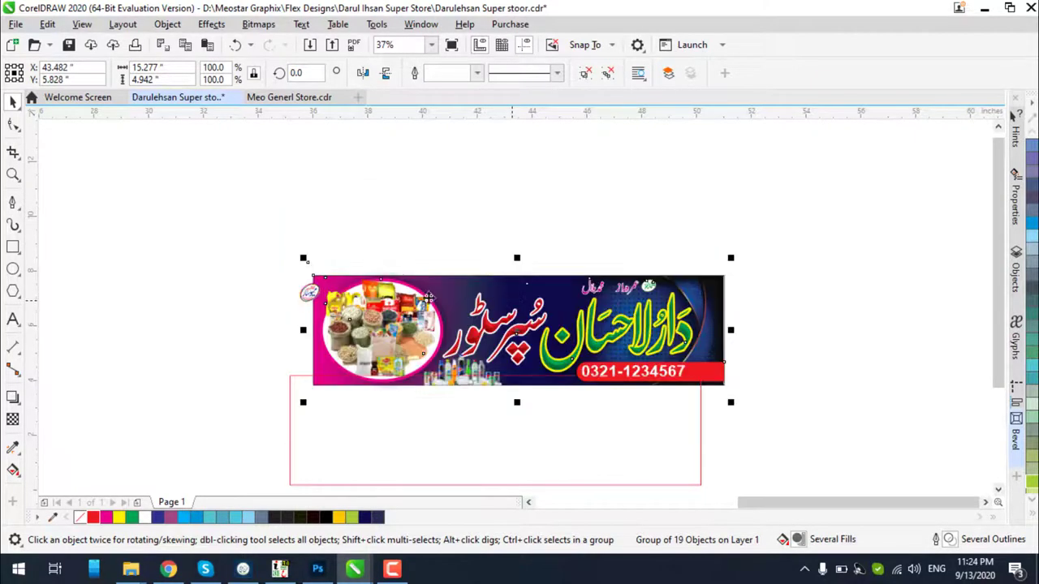
key("ctrl+z")
left_click(272, 246)
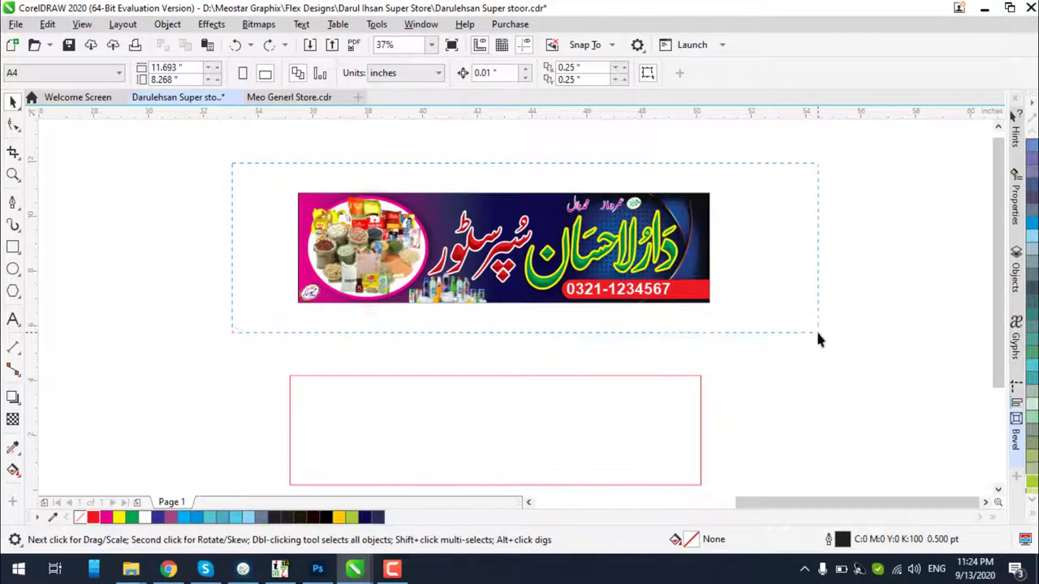
PowerClip the banner group inside the magenta 15 x 4 frame and open Export
left_click_drag(817, 333, 816, 333)
right_click(667, 256)
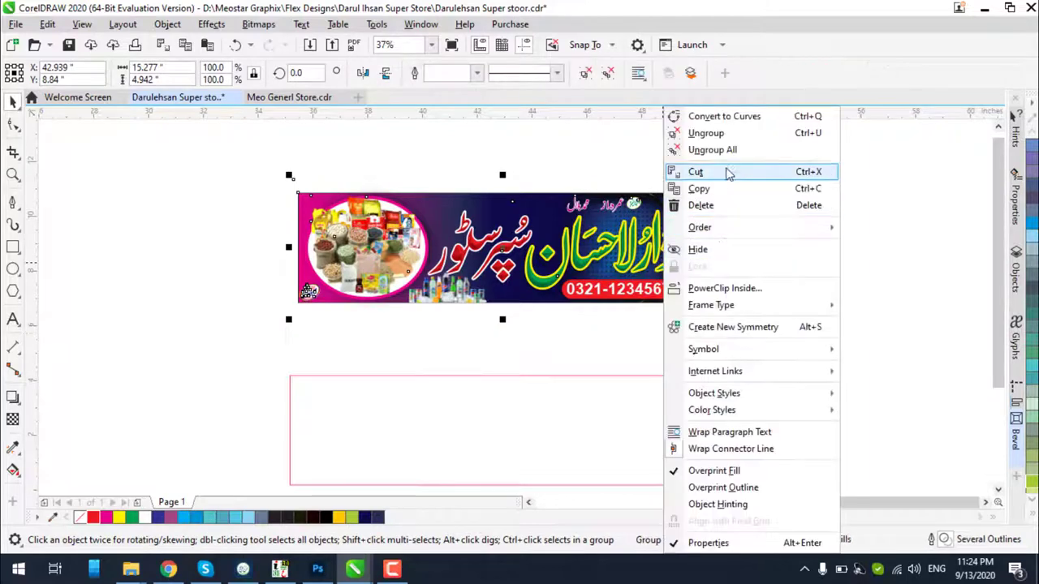
left_click(725, 288)
left_click(579, 424)
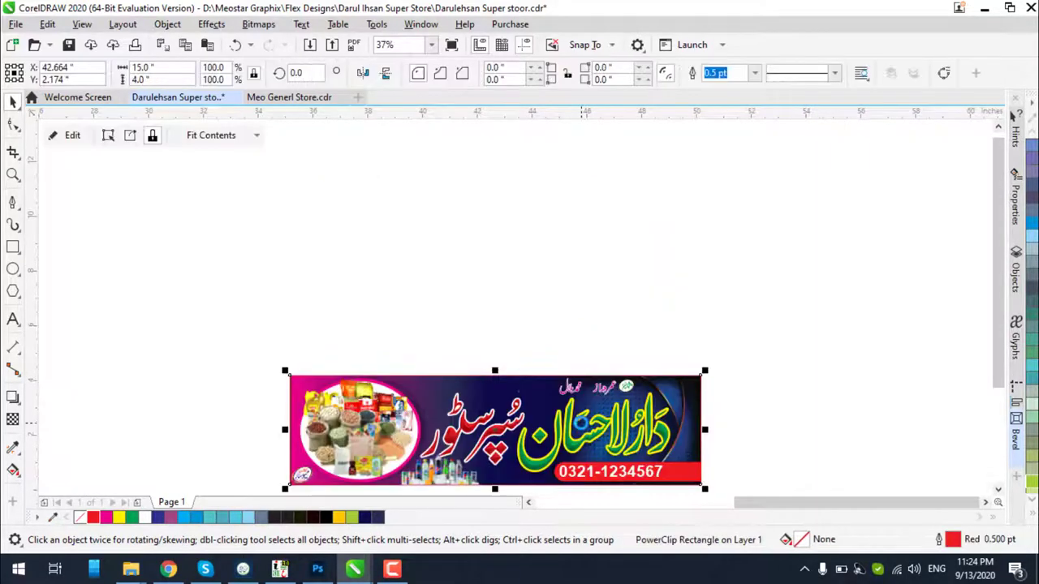
scroll(539, 436, "up", 4)
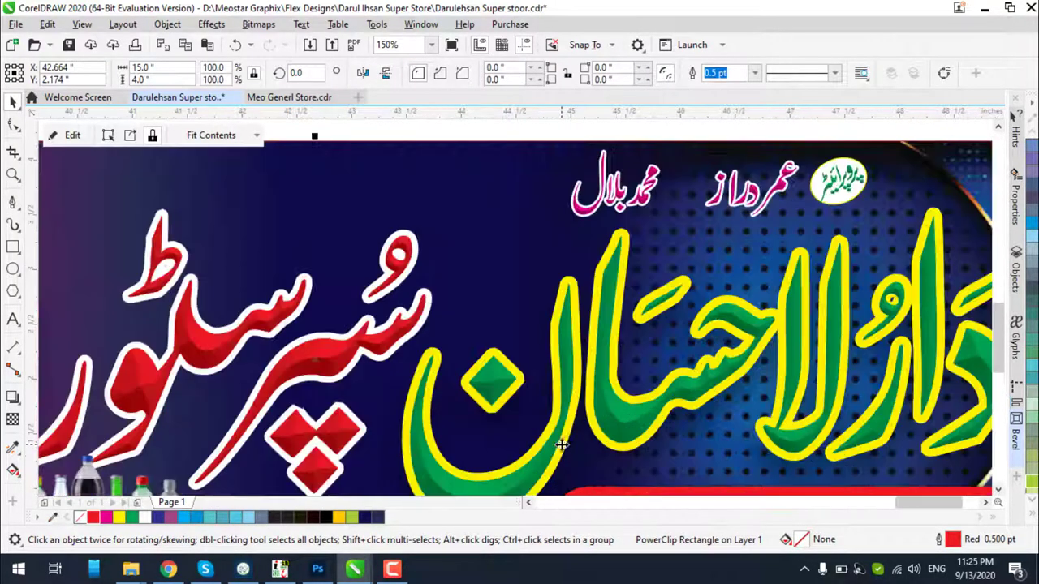
scroll(640, 310, "down", 4)
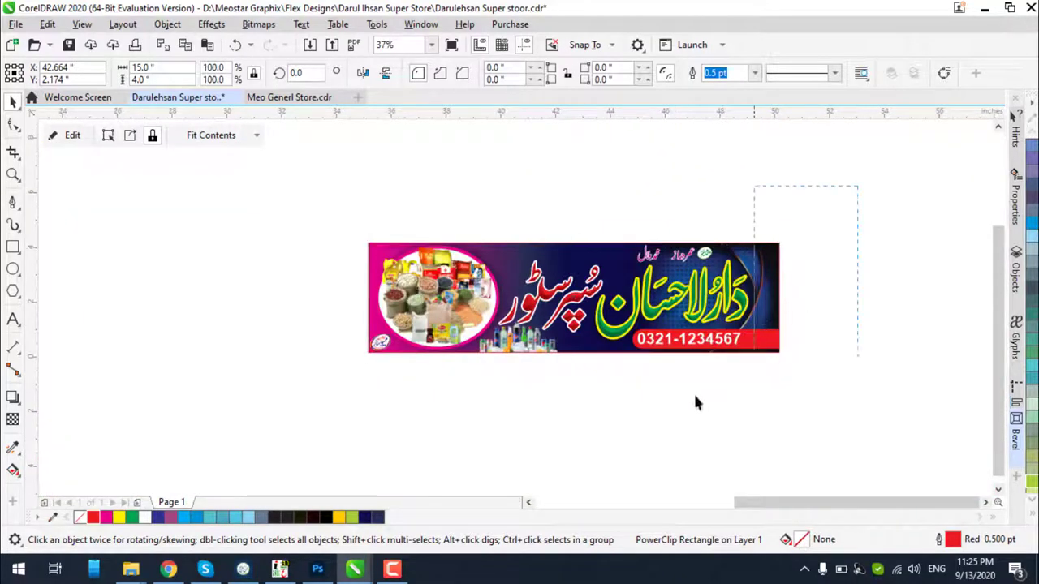
key("ctrl+e")
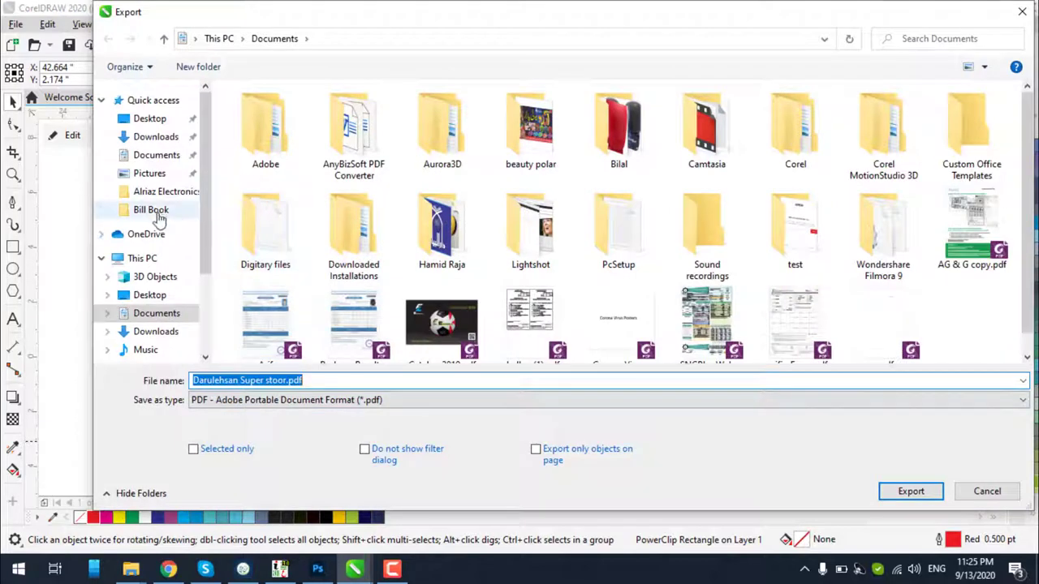
Export only the selected banner to Pictures as JPG named 15x4=1
left_click(149, 173)
triple_click(254, 377)
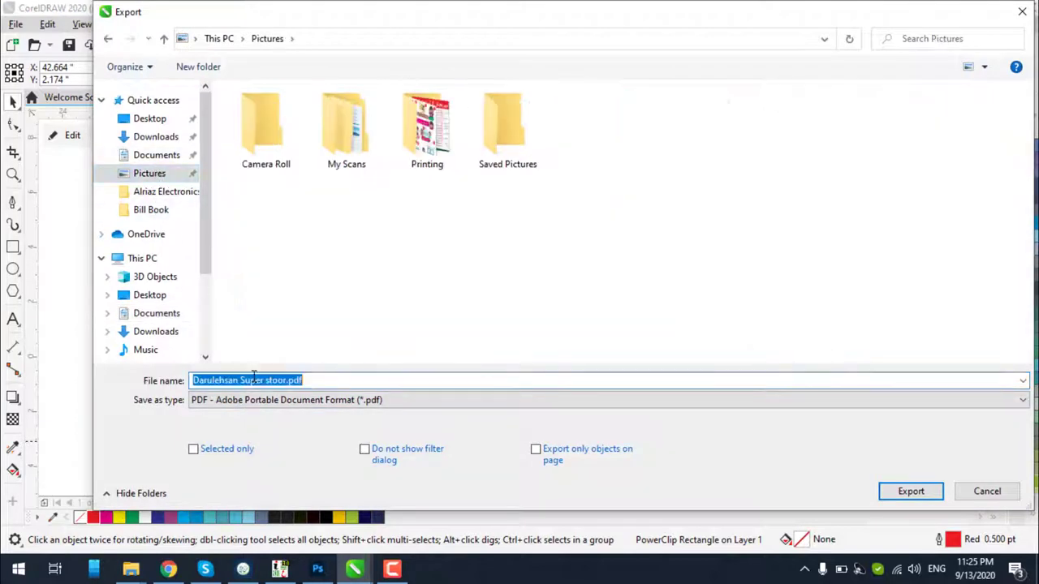
type("15x4=1")
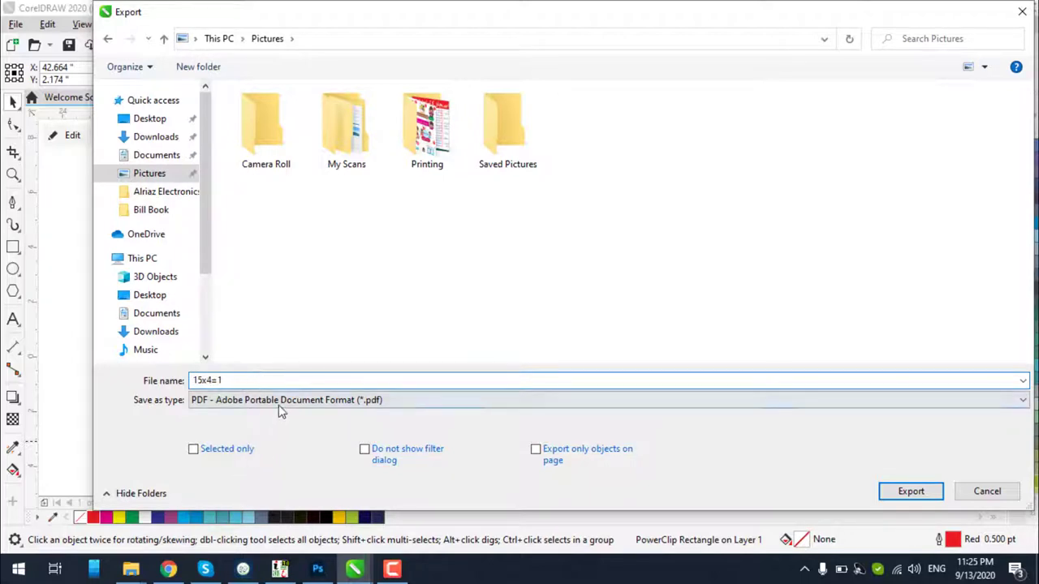
left_click(279, 404)
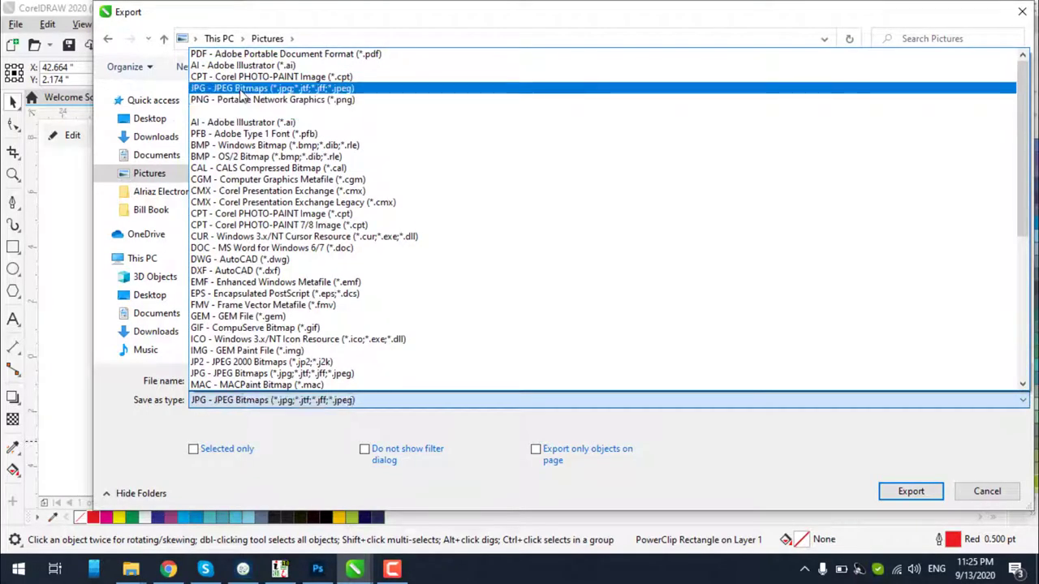
left_click(241, 91)
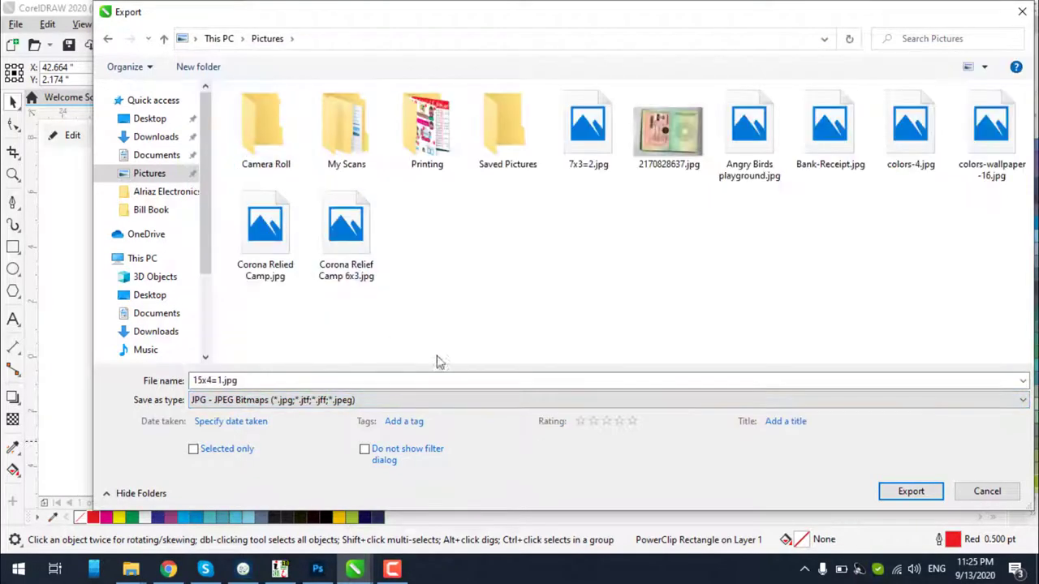
left_click(241, 453)
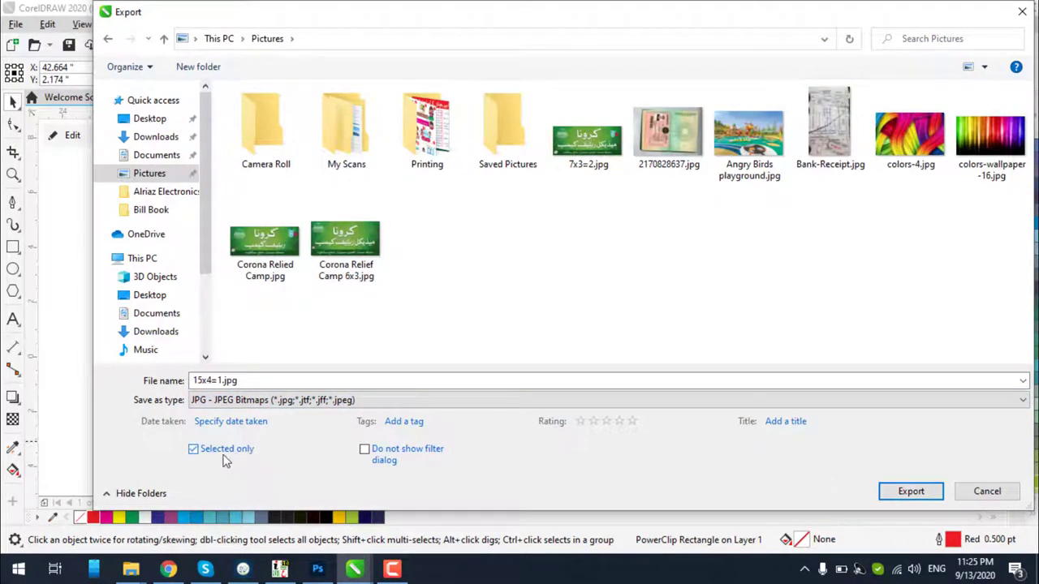
left_click(899, 499)
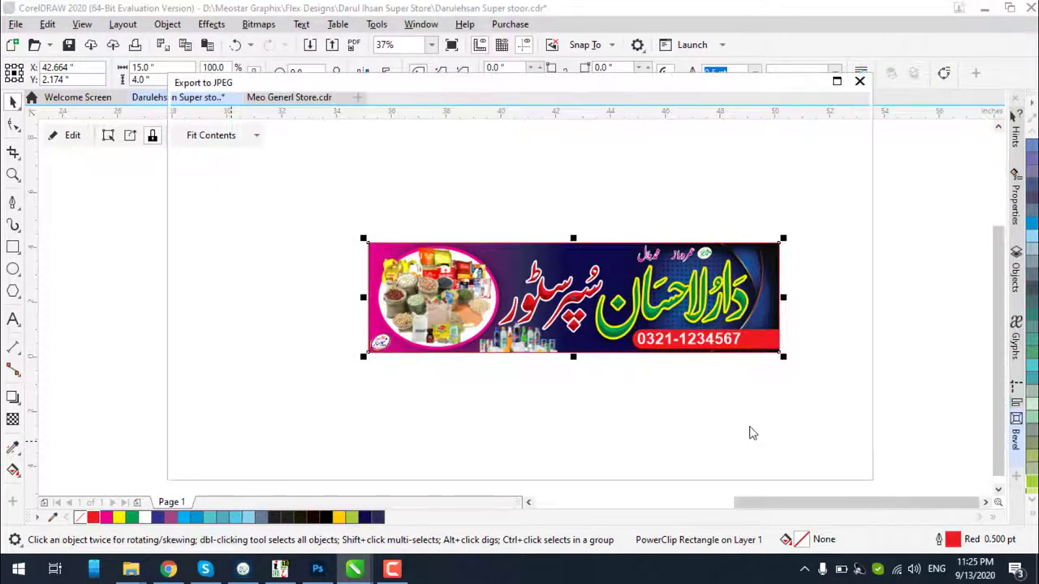
Set the JPEG export resolution to 900 dpi under Transformation and confirm
left_click_drag(857, 195, 867, 360)
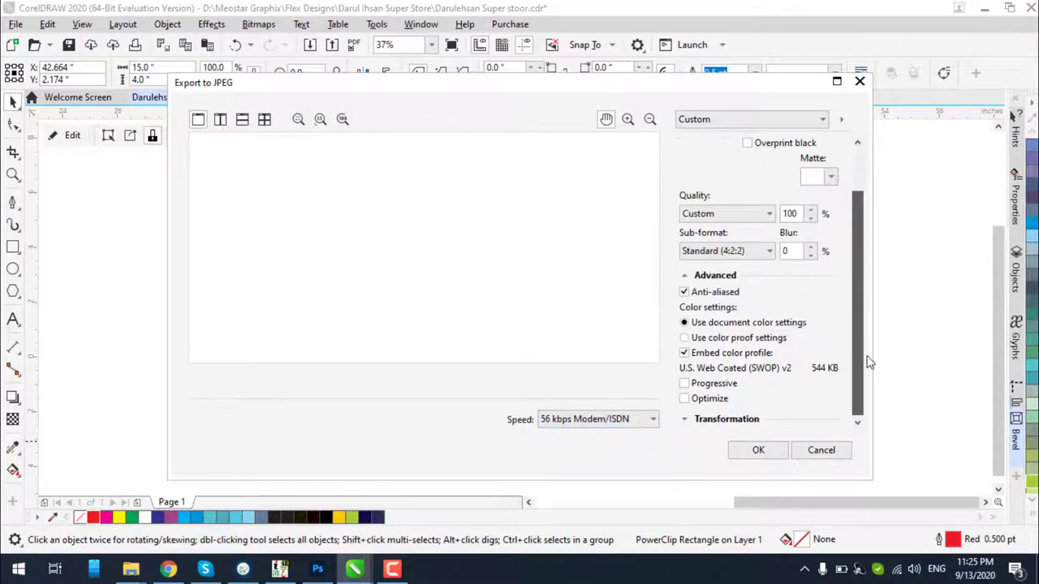
left_click(684, 419)
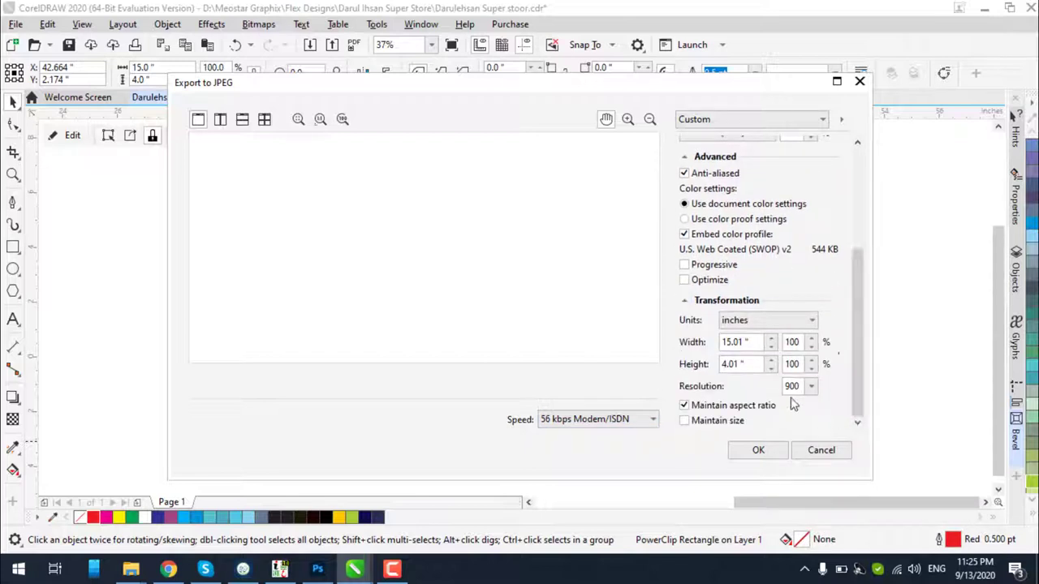
double_click(793, 386)
type("300")
key("Return")
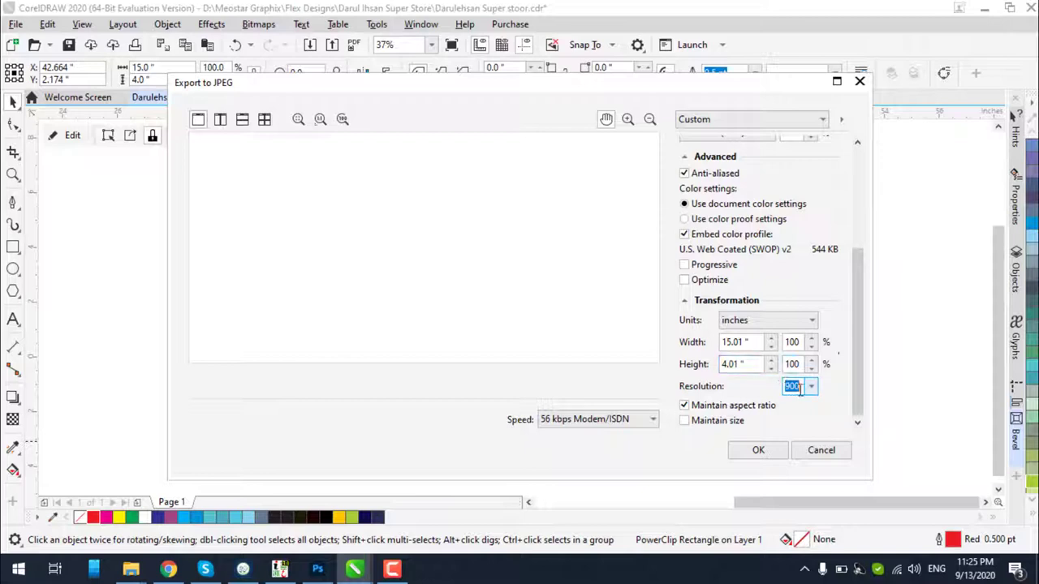
left_click(758, 451)
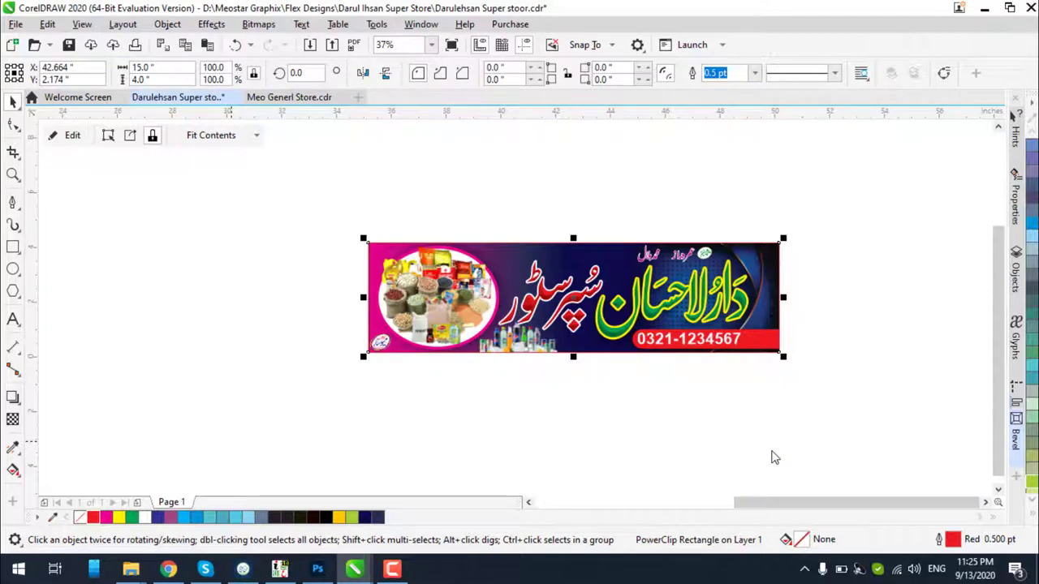
Open File Explorer to Pictures > Printing and refresh the folder
mouse_move(131, 569)
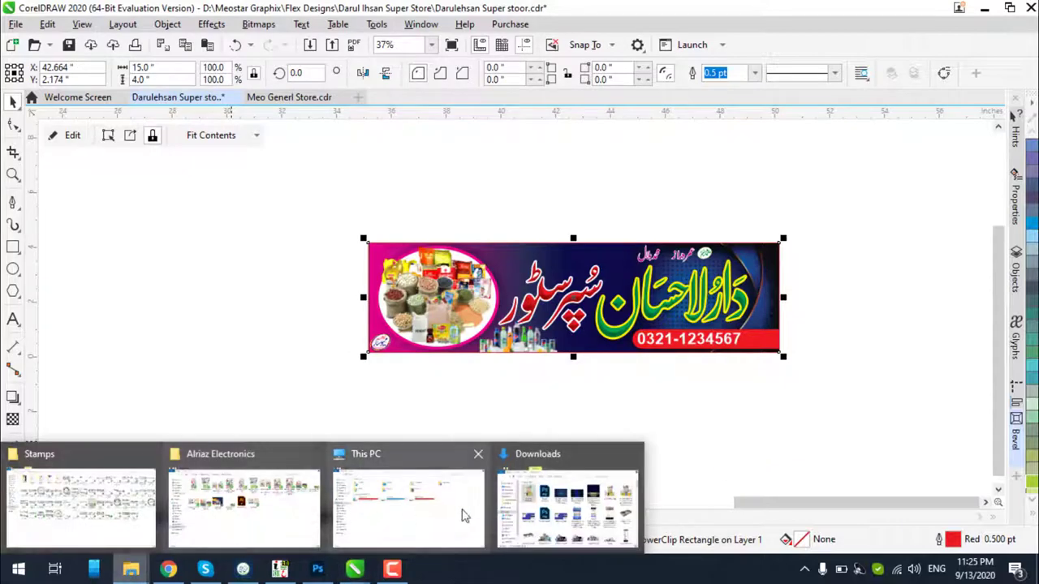
left_click(568, 495)
left_click(185, 264)
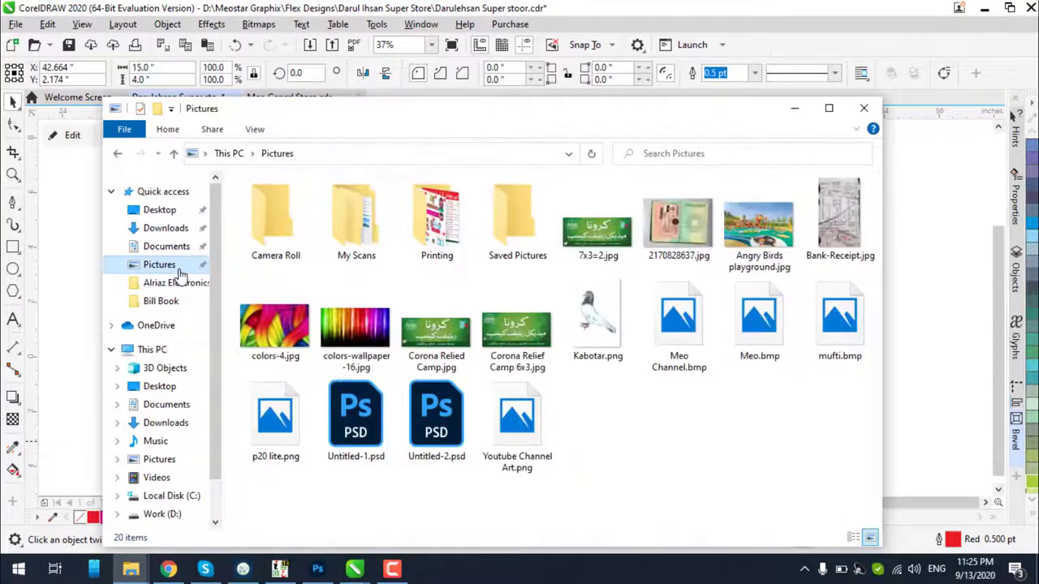
double_click(430, 255)
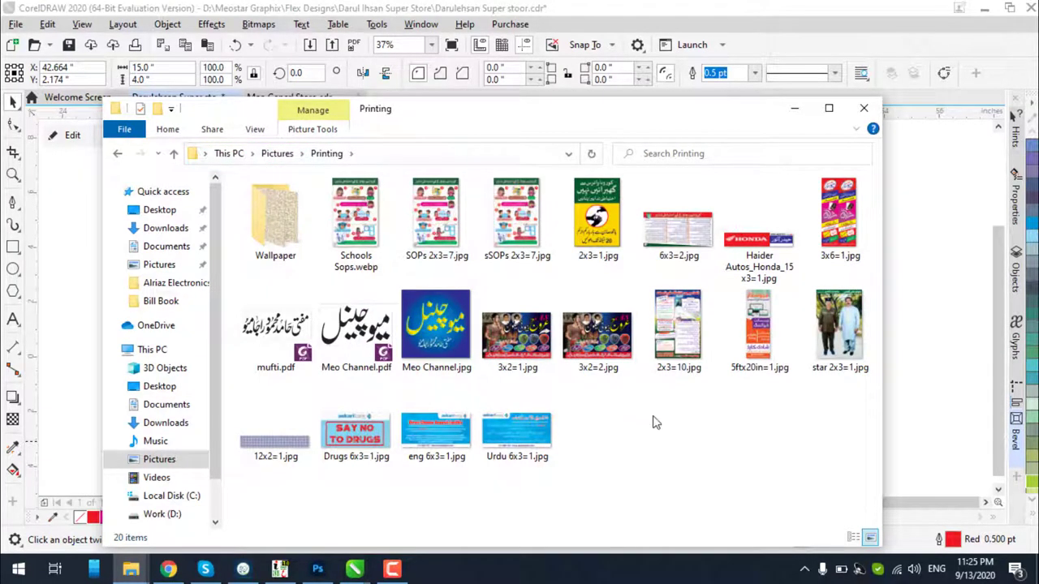
right_click(651, 418)
left_click(692, 259)
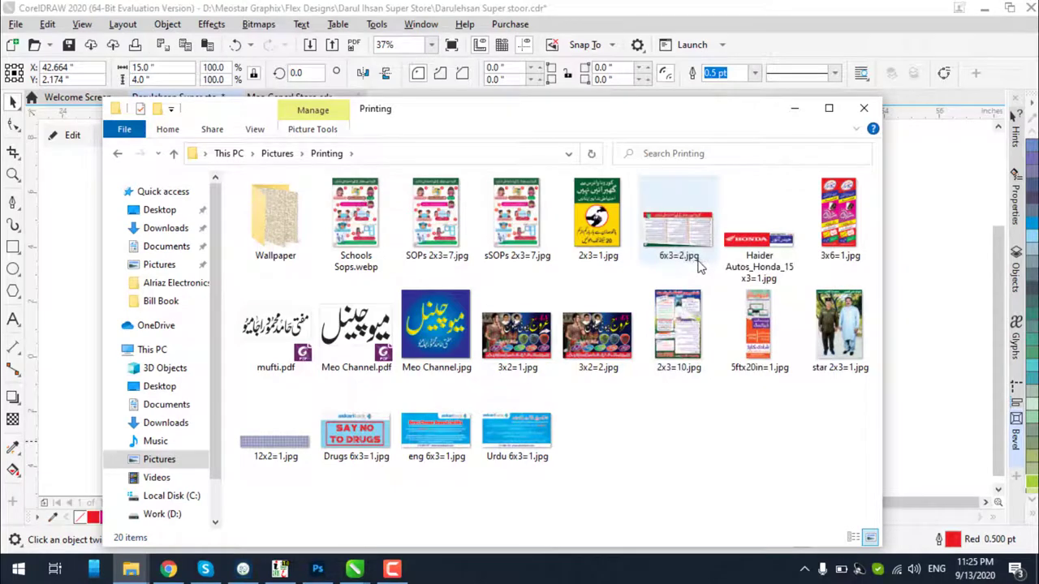
Back in the Darulehsan document, reopen Export for the banner frame and pick the existing 15x4=1.jpg
mouse_move(392, 565)
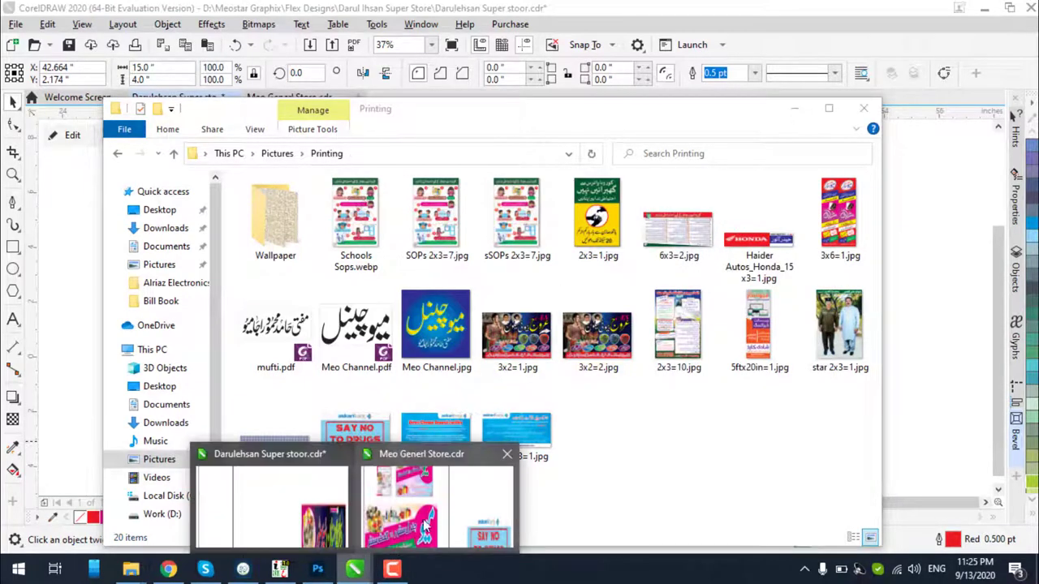
left_click(425, 520)
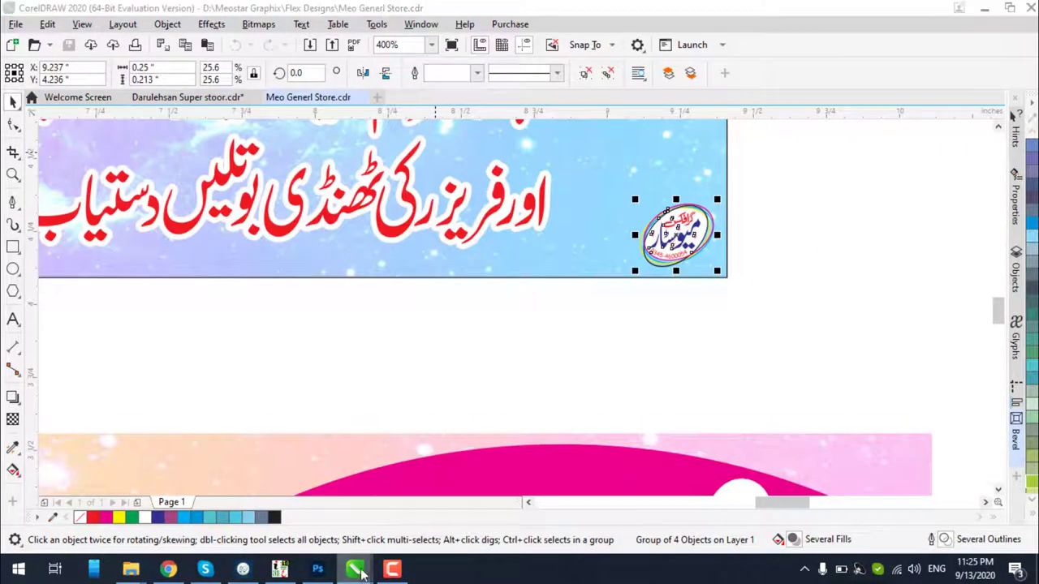
mouse_move(354, 565)
left_click(320, 527)
left_click(422, 347)
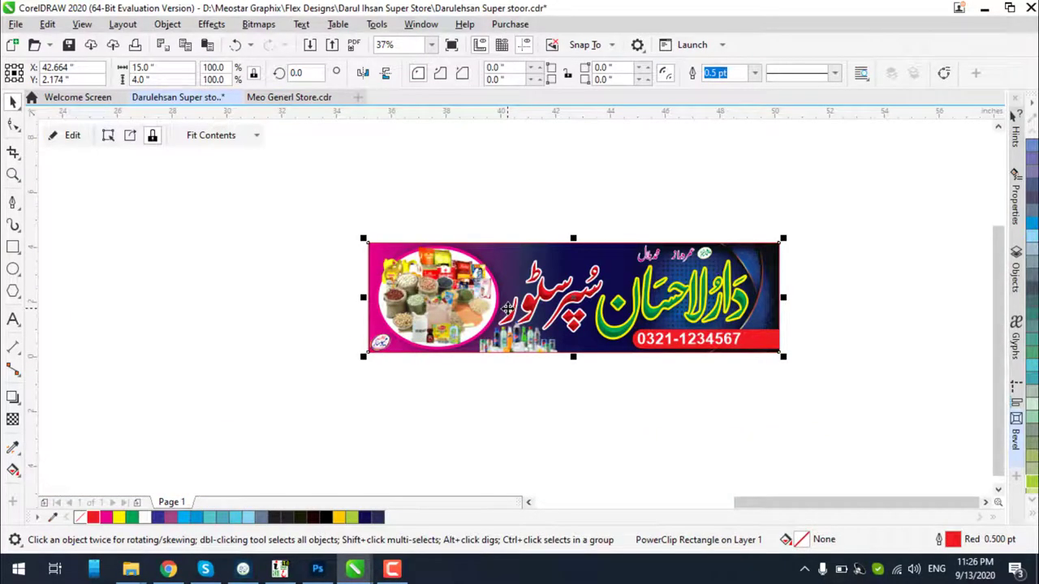
key("ctrl+e")
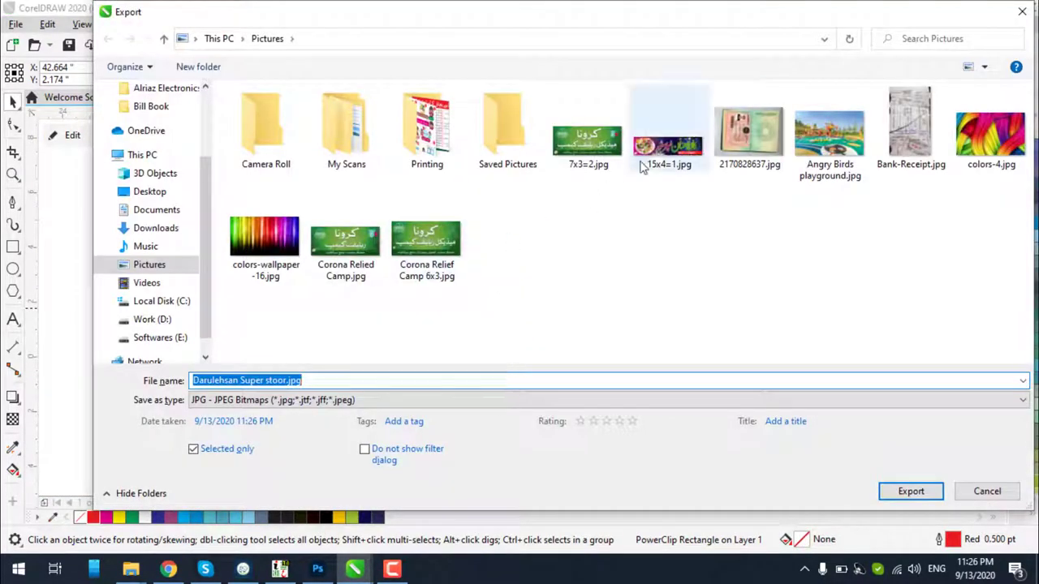
left_click(656, 159)
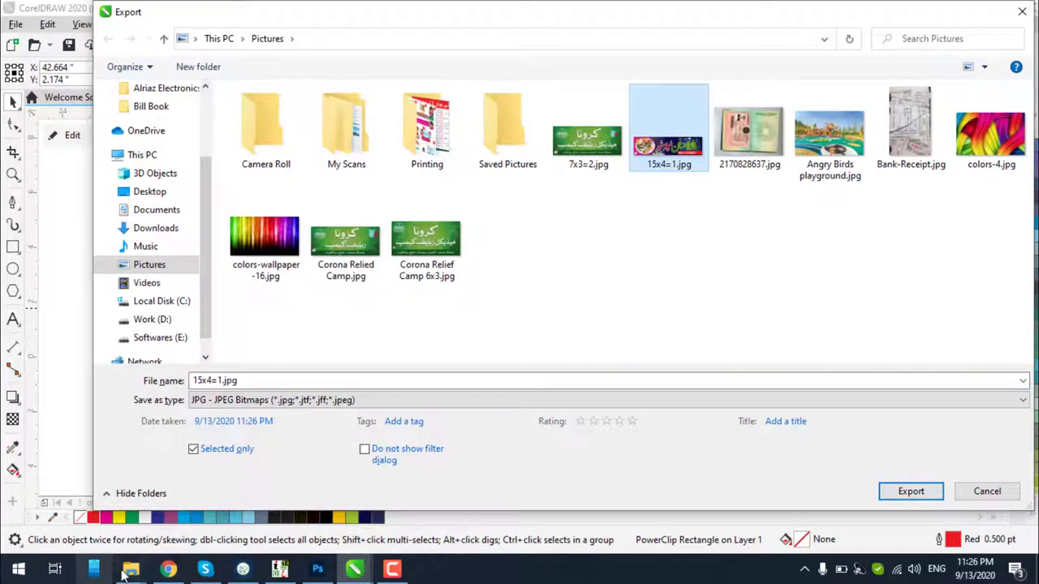
In Explorer's Pictures folder, select 15x4=1.jpg and maximize the window
mouse_move(129, 572)
left_click(546, 496)
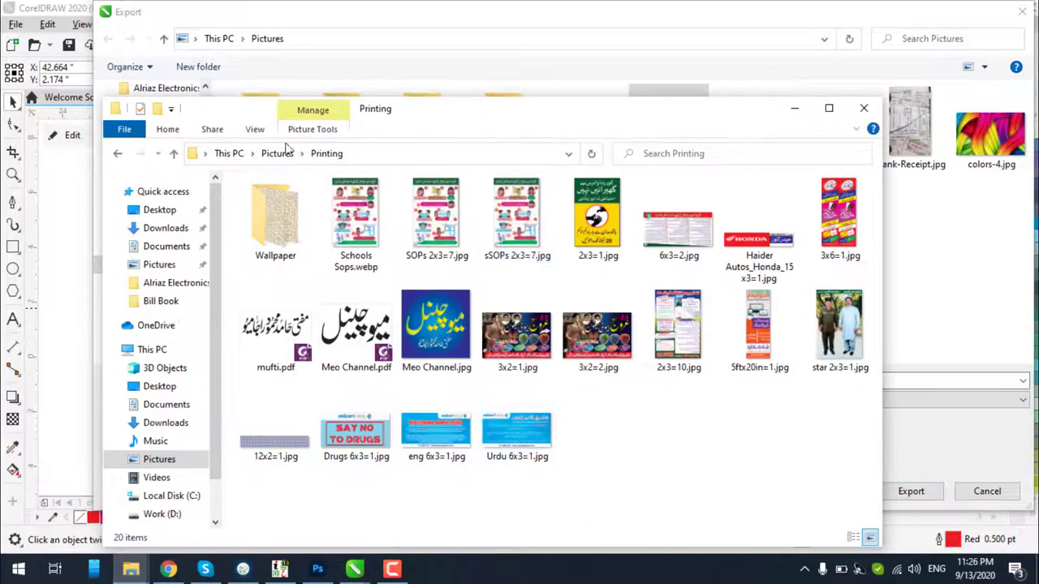
left_click(118, 155)
left_click(670, 253)
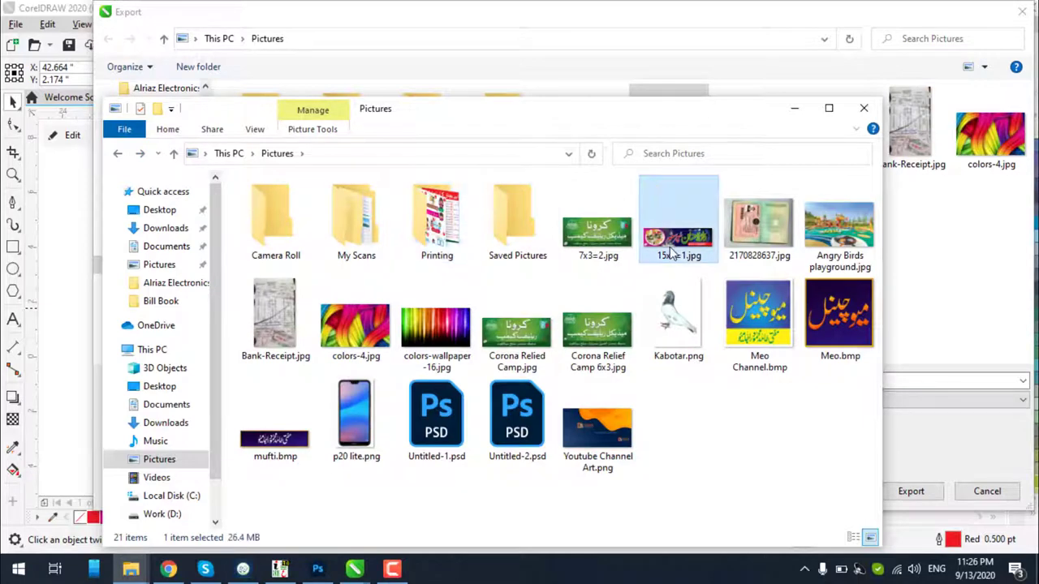
left_click(828, 108)
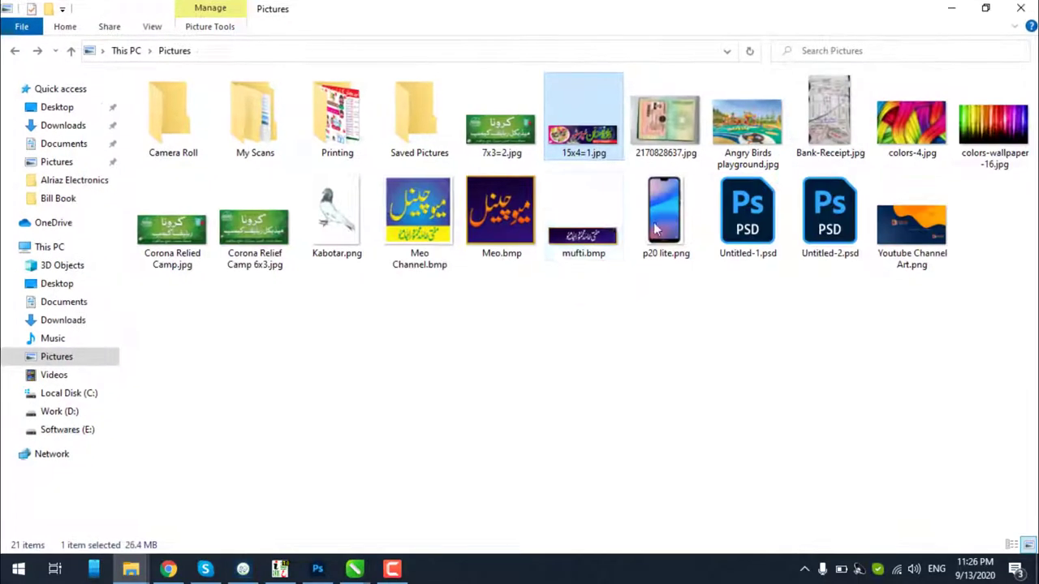
Open 15x4=1.jpg in Photos and zoom in to inspect the banner's detail
double_click(593, 139)
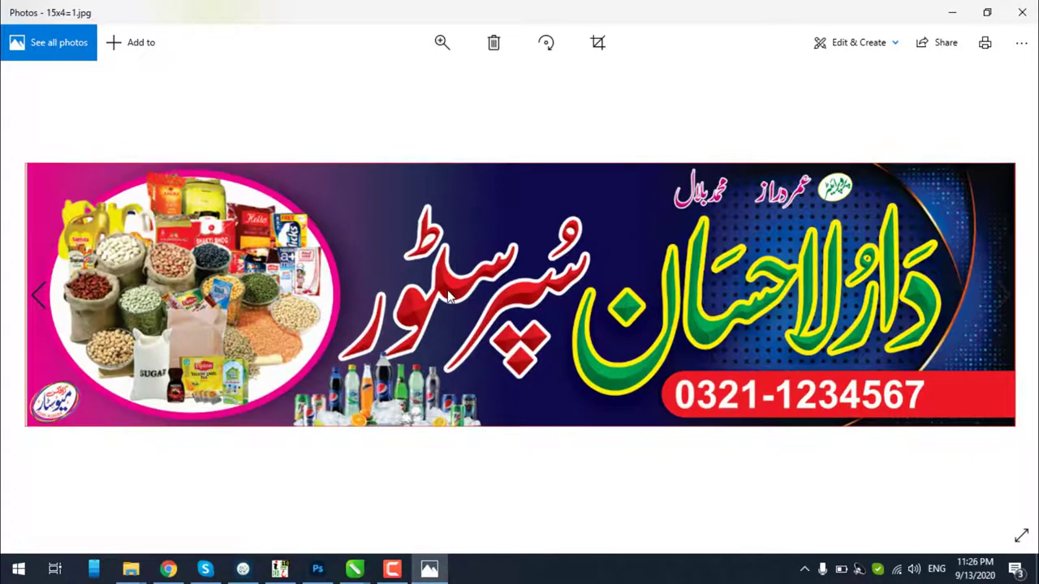
left_click(442, 43)
left_click(442, 81)
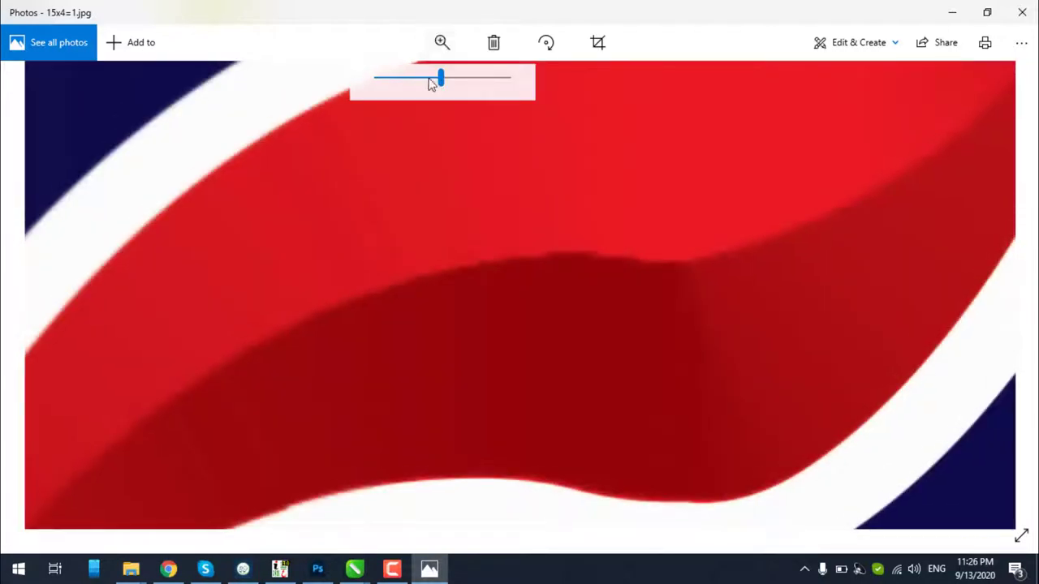
left_click_drag(443, 81, 360, 87)
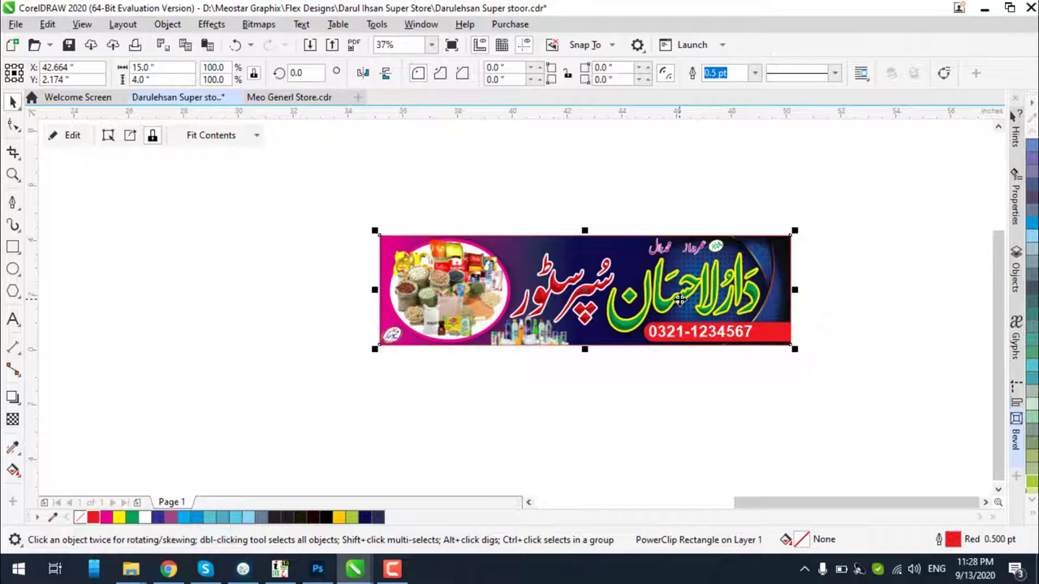
scroll(679, 299, "up", 3)
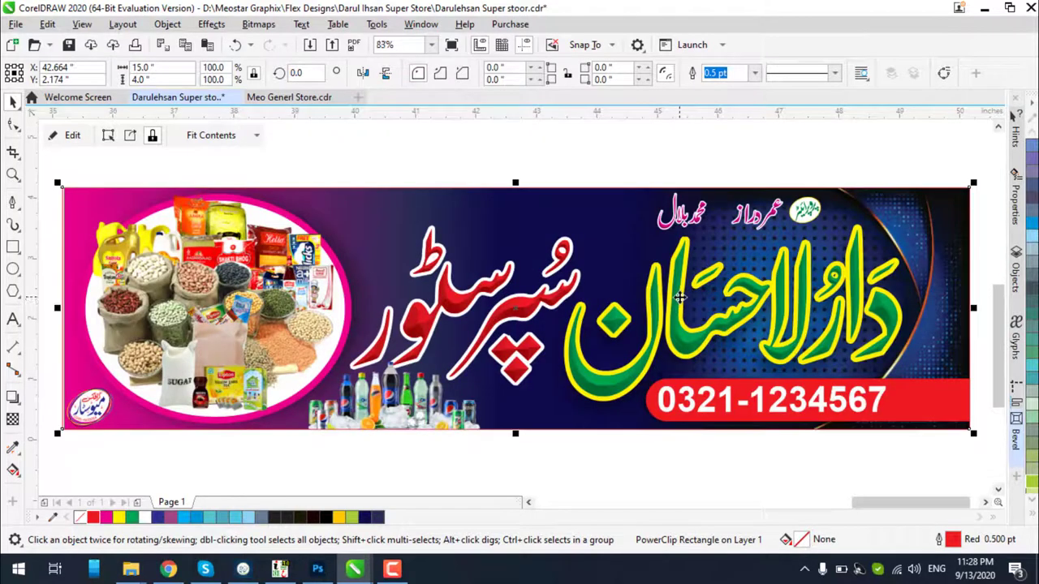